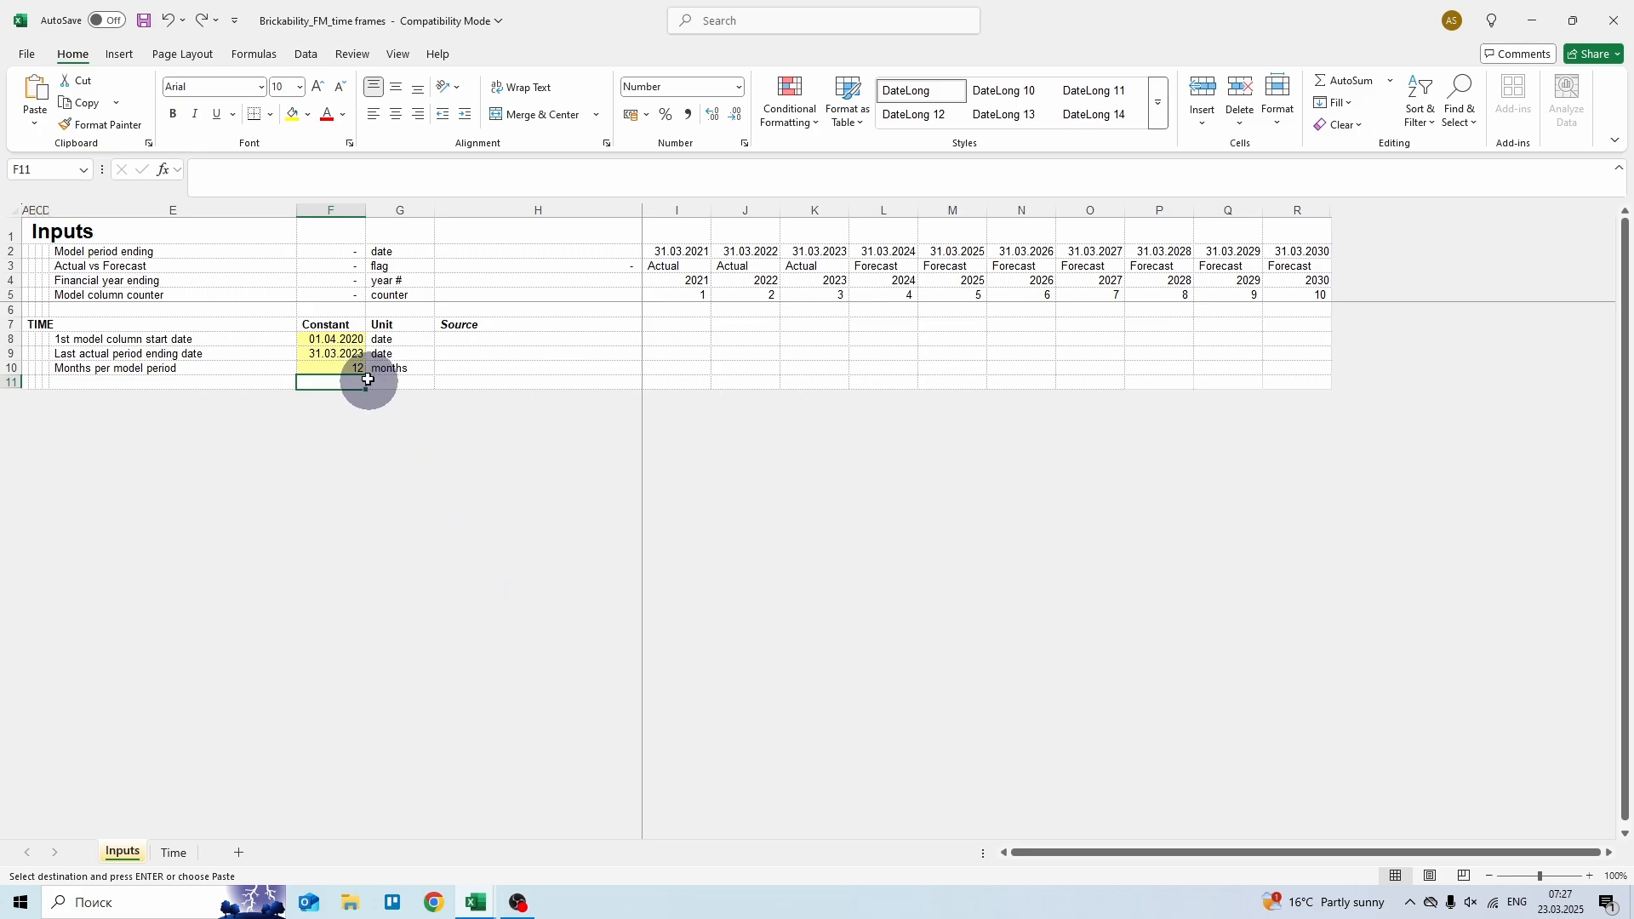
- Set the 1st model column start date in F8 to 01.04.2021
left_click(349, 341)
key("F2")
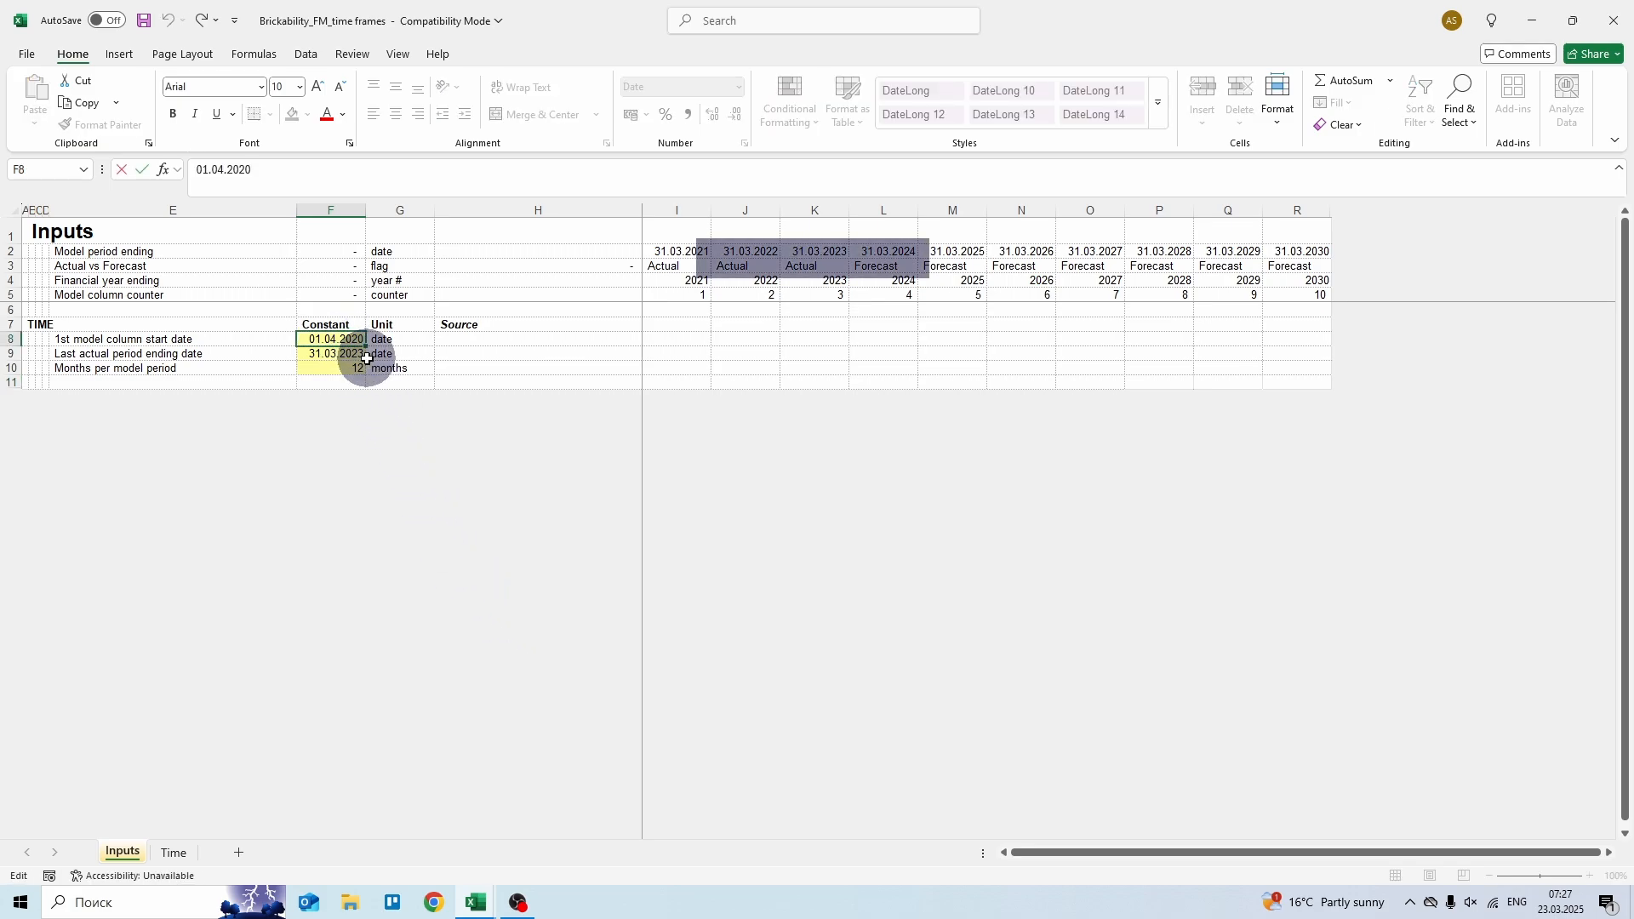
key("BackSpace")
type("1")
key("ctrl+Return")
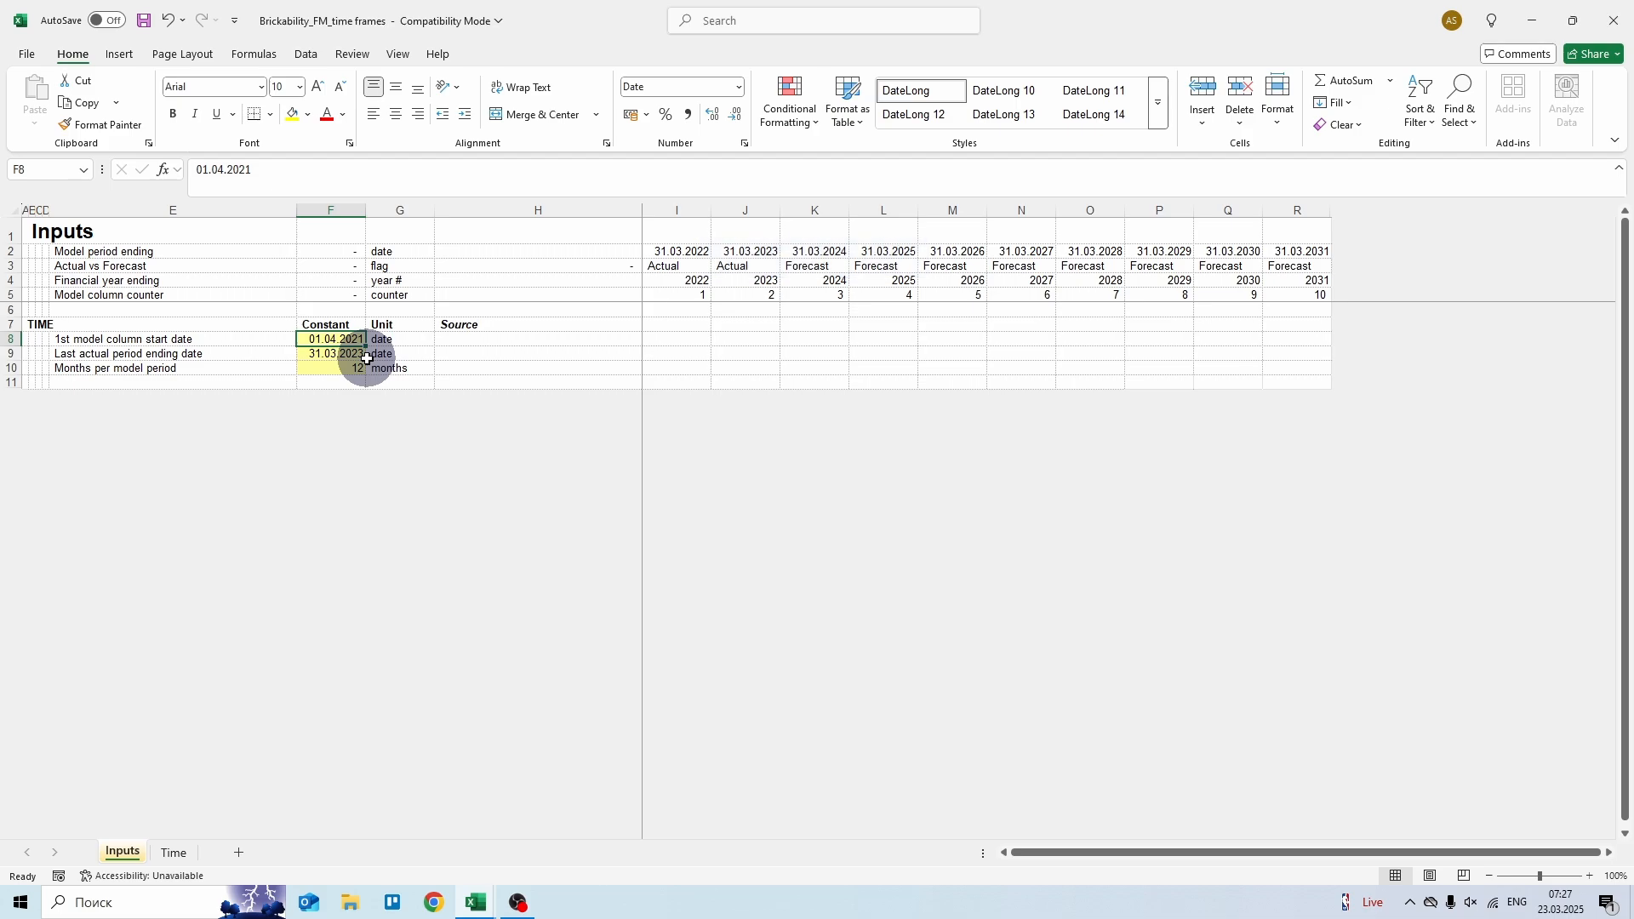
- Change the 1st model column start date in F8 to 01.01.2022
key("F2")
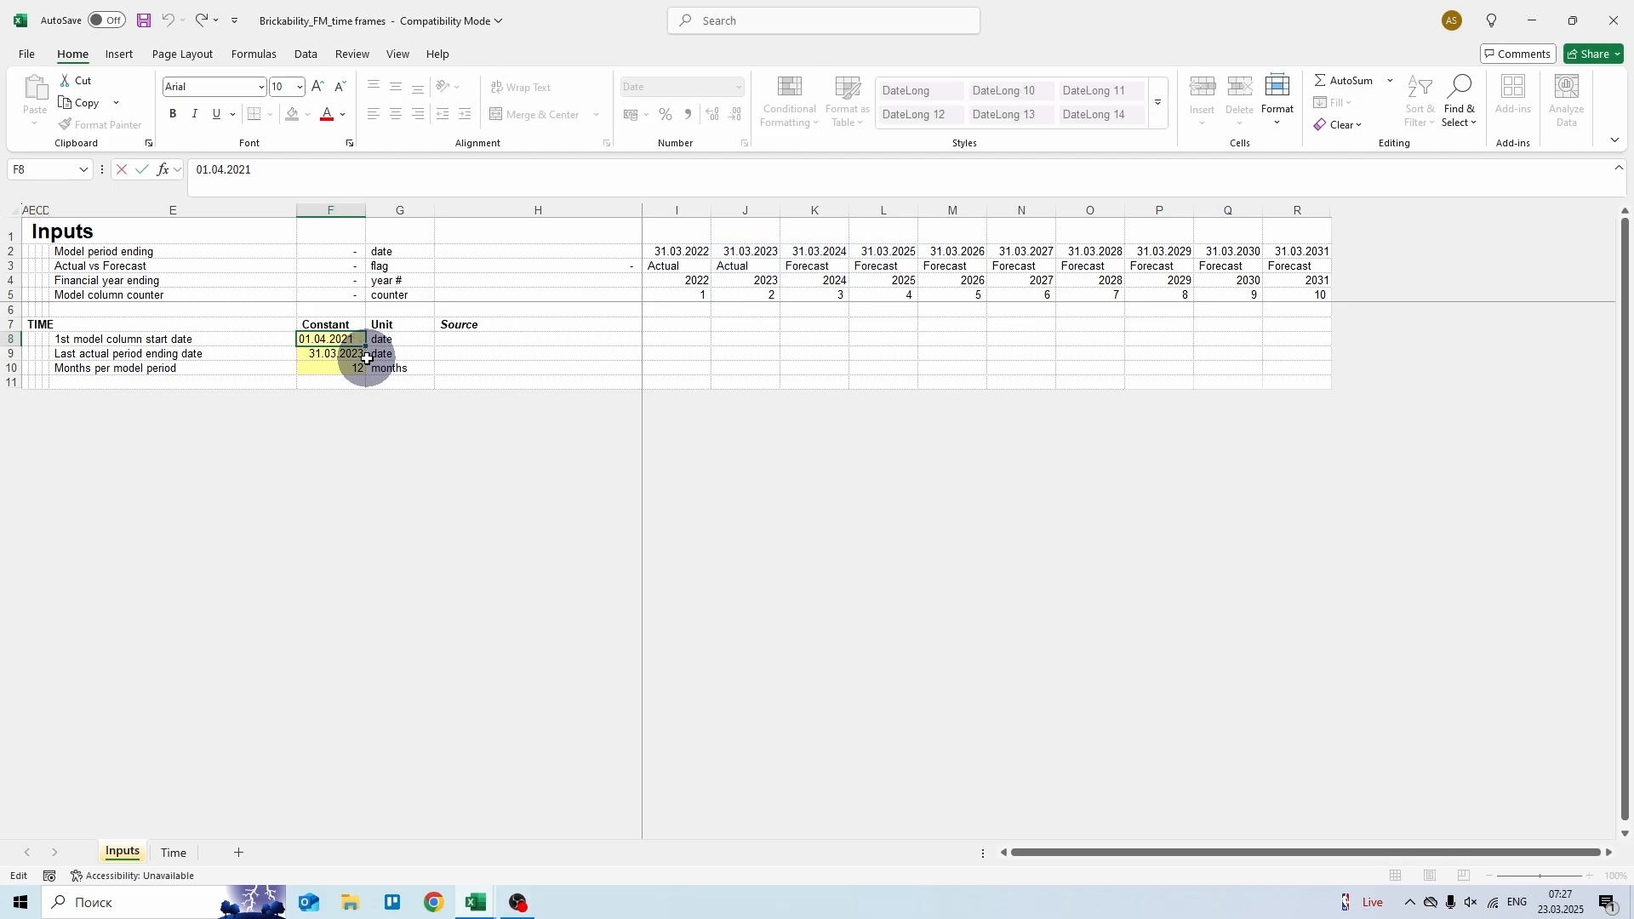
key("BackSpace")
type("1")
key("Return")
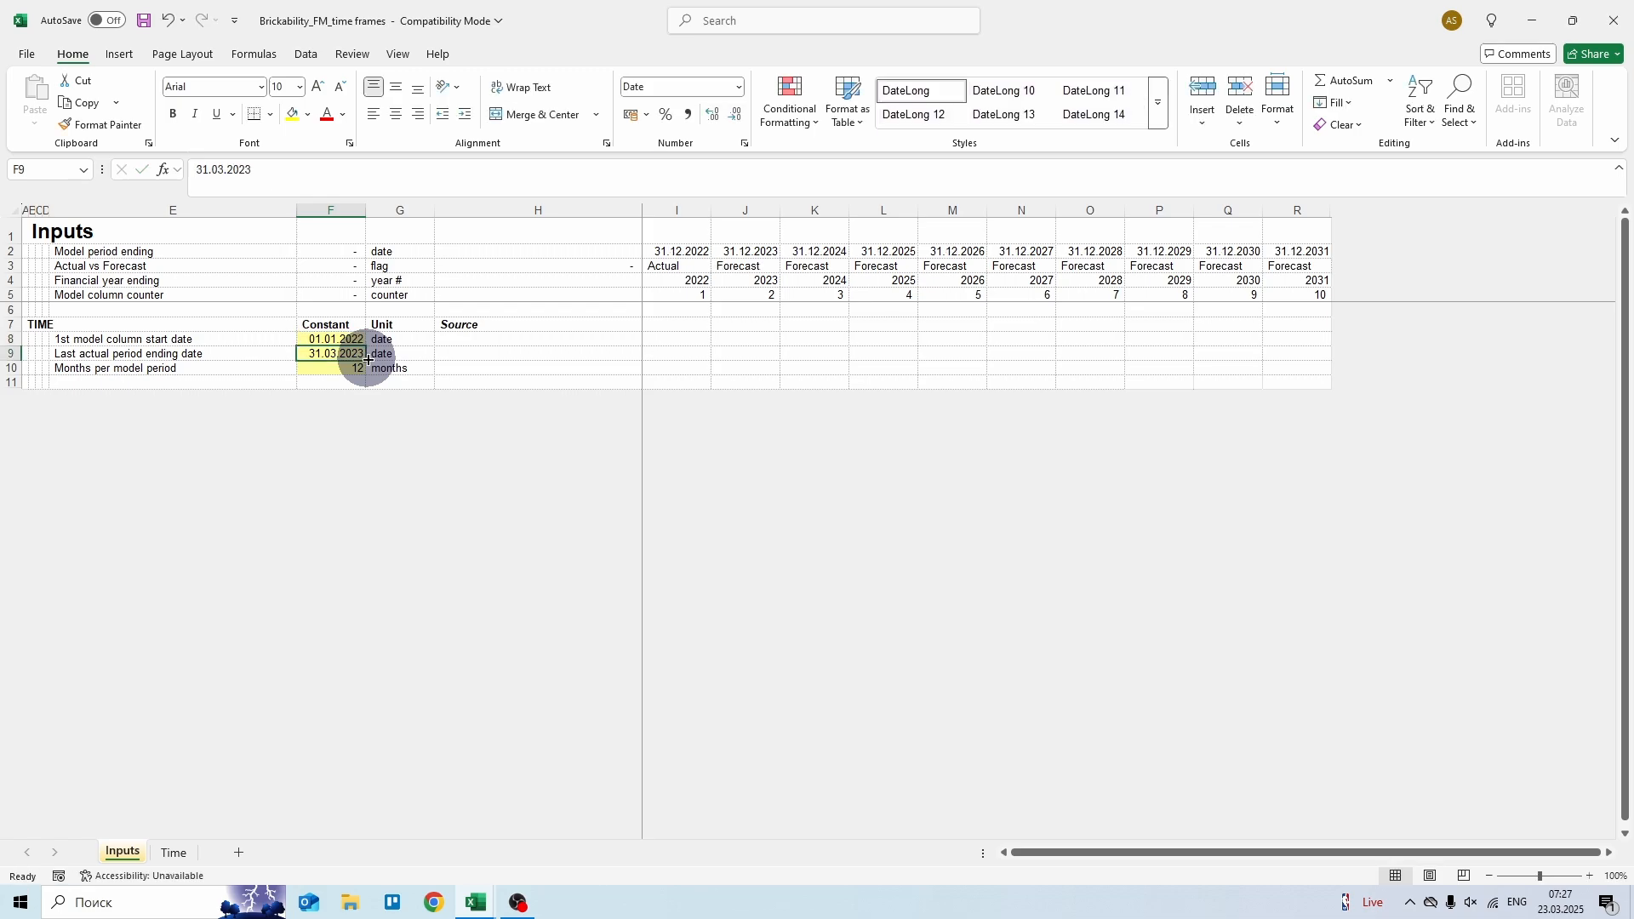
- Set the last actual period ending date in F9 to 31.12.2023
key("F2")
key("BackSpace")
key("BackSpace")
type("12")
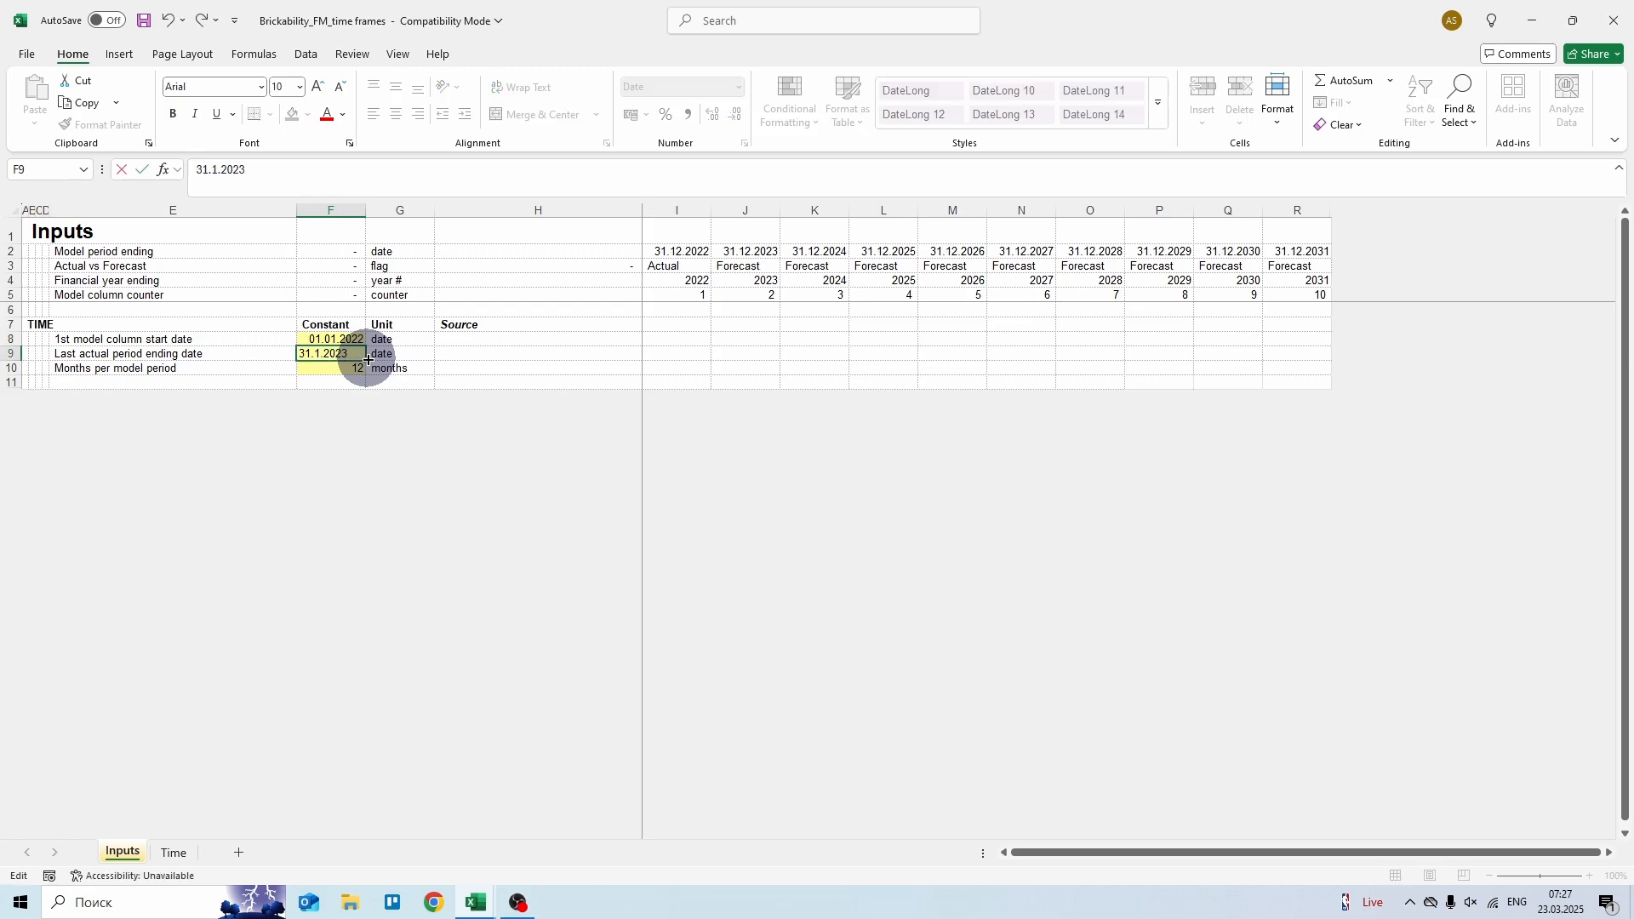
key("ctrl+Return")
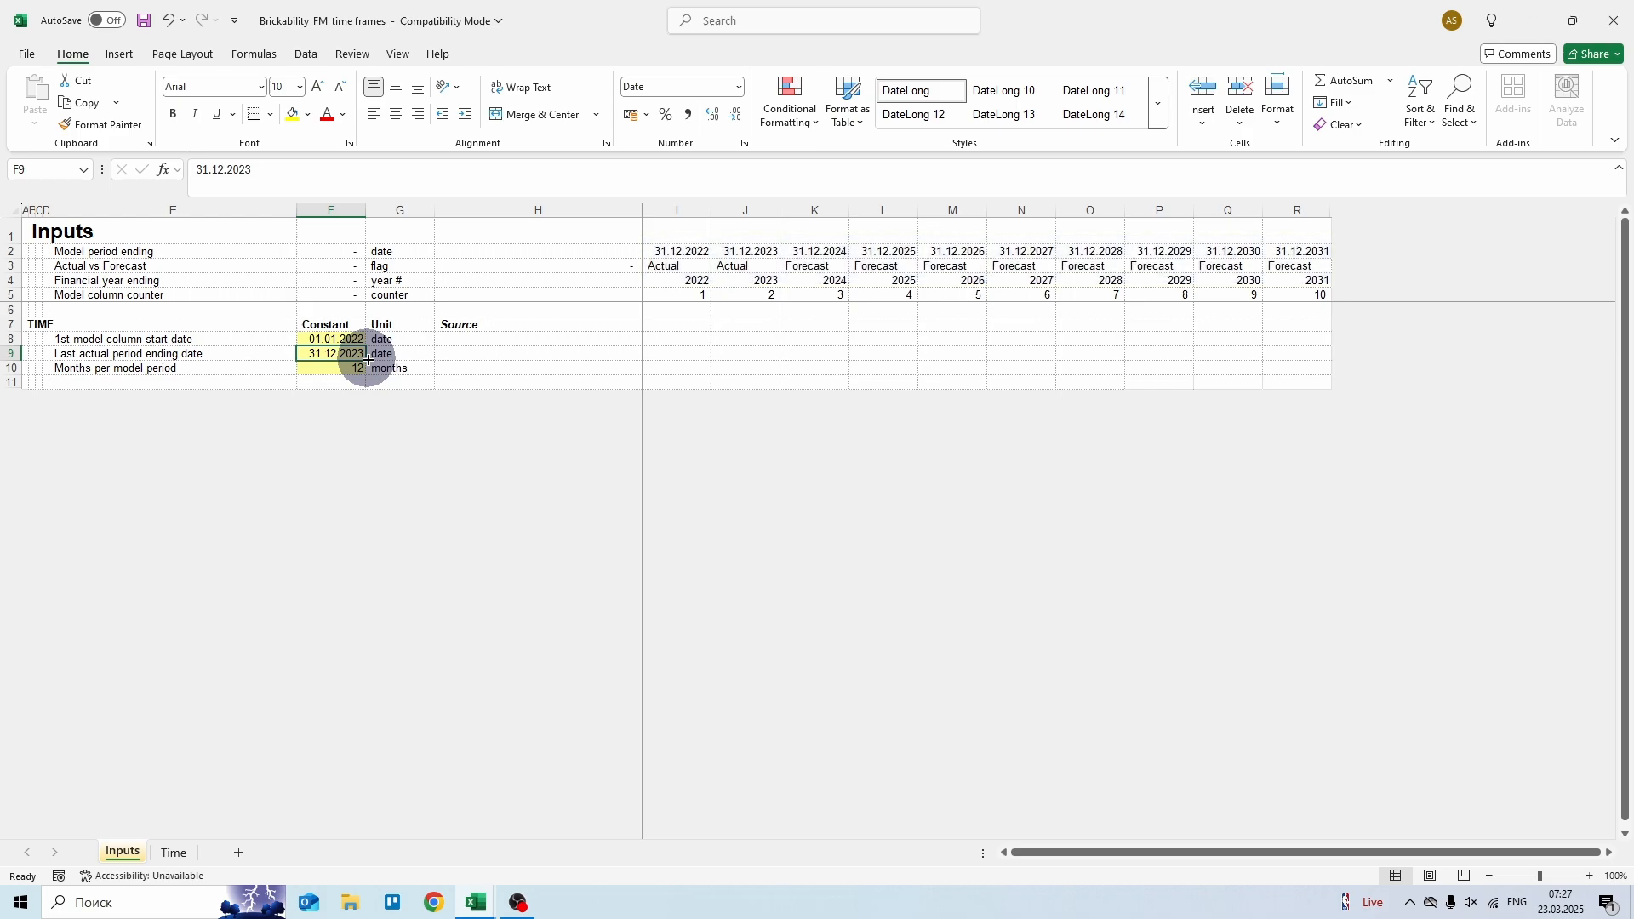
- Set the months per model period in F10 to 6
key("Return")
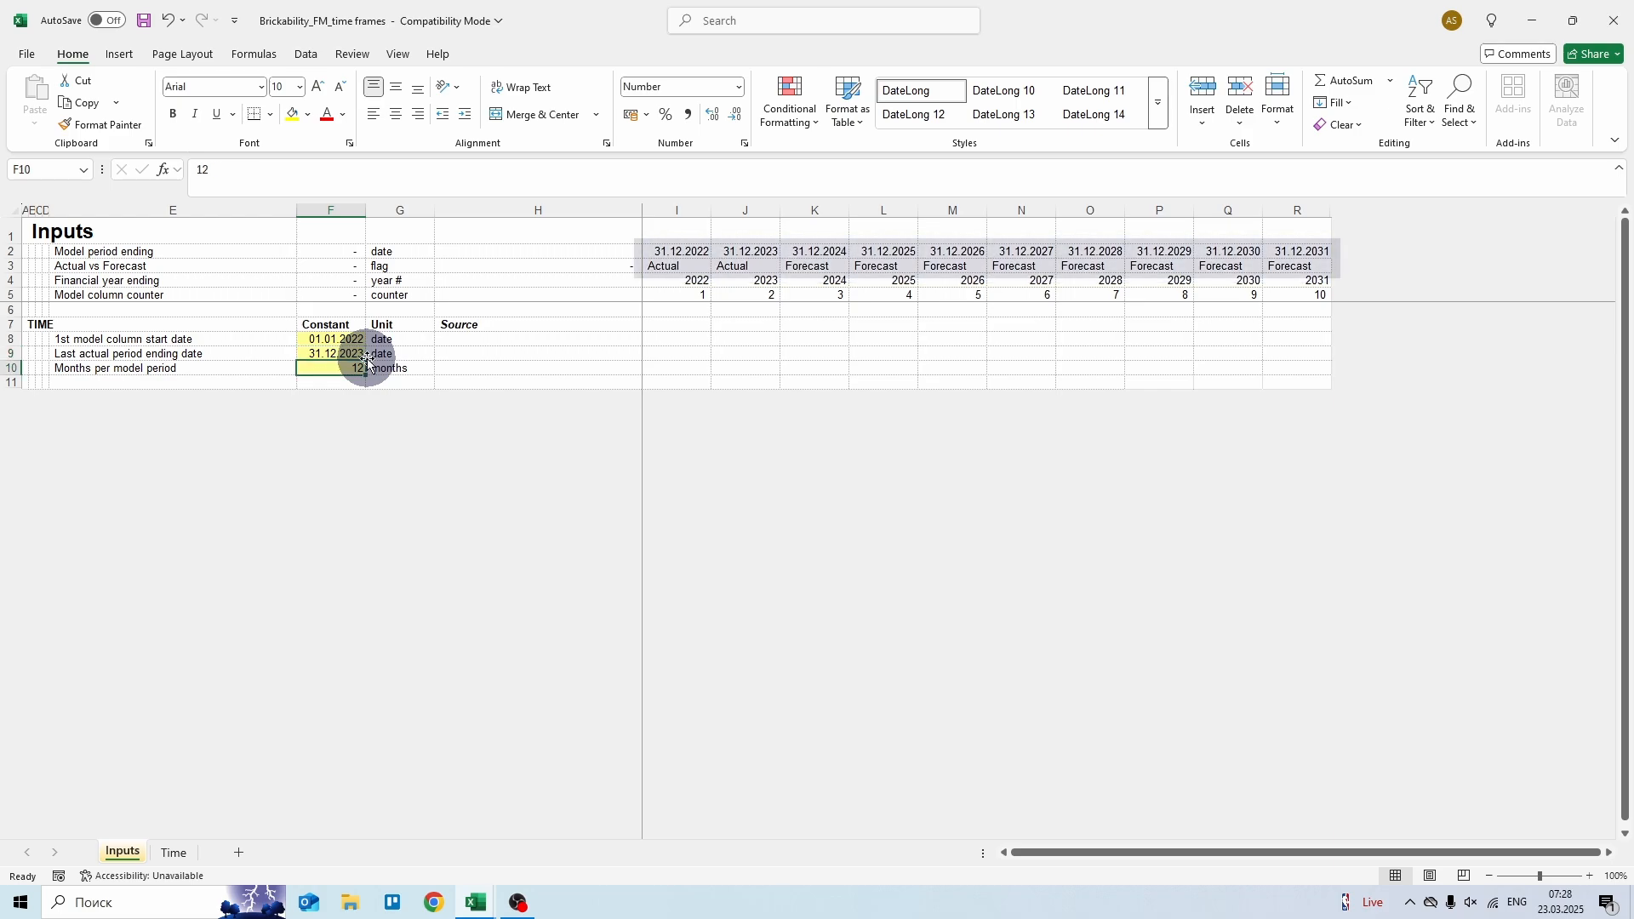
type("6")
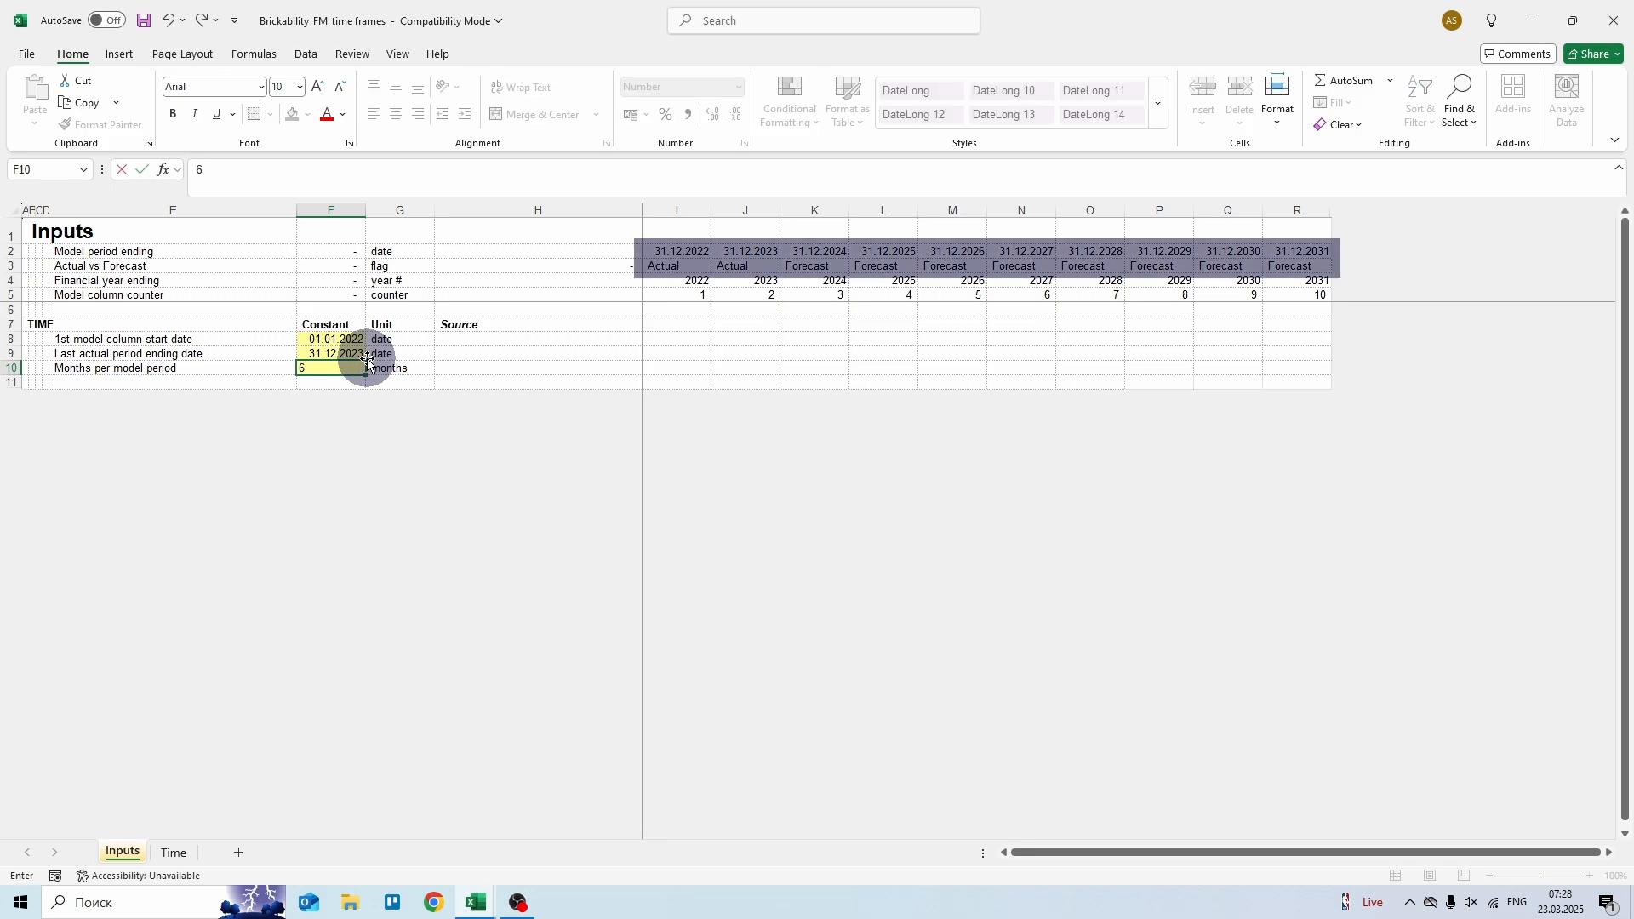
key("ctrl+Return")
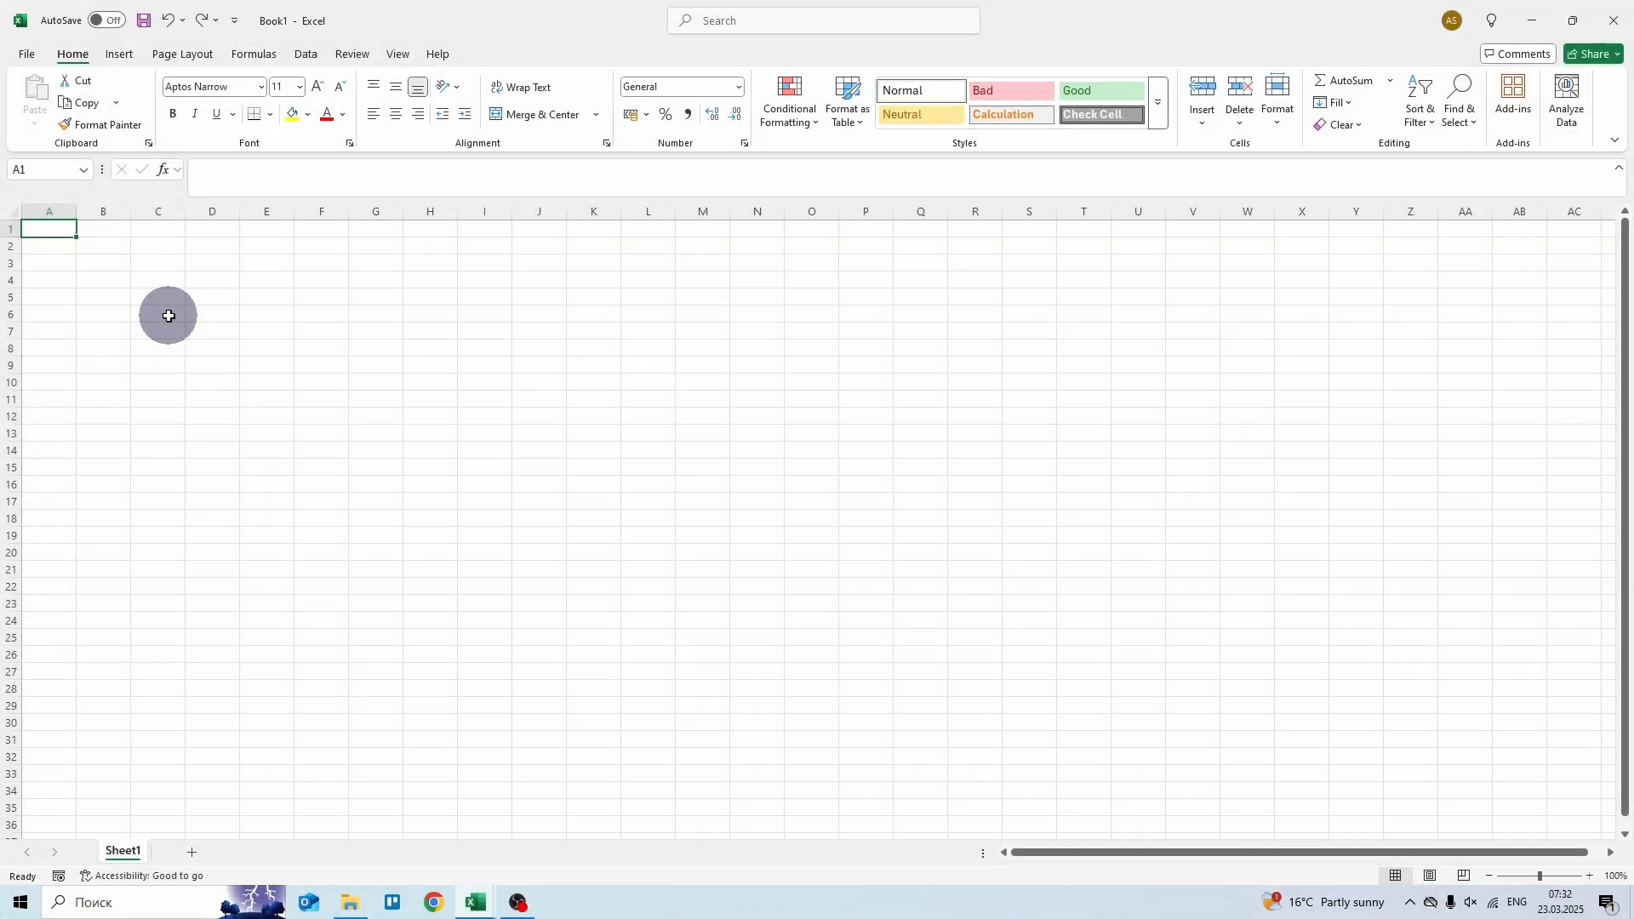
- Save the new blank workbook in the Фин Модель folder as 2025.03.23_Brickability_FM_v1
left_click(29, 54)
left_click(57, 345)
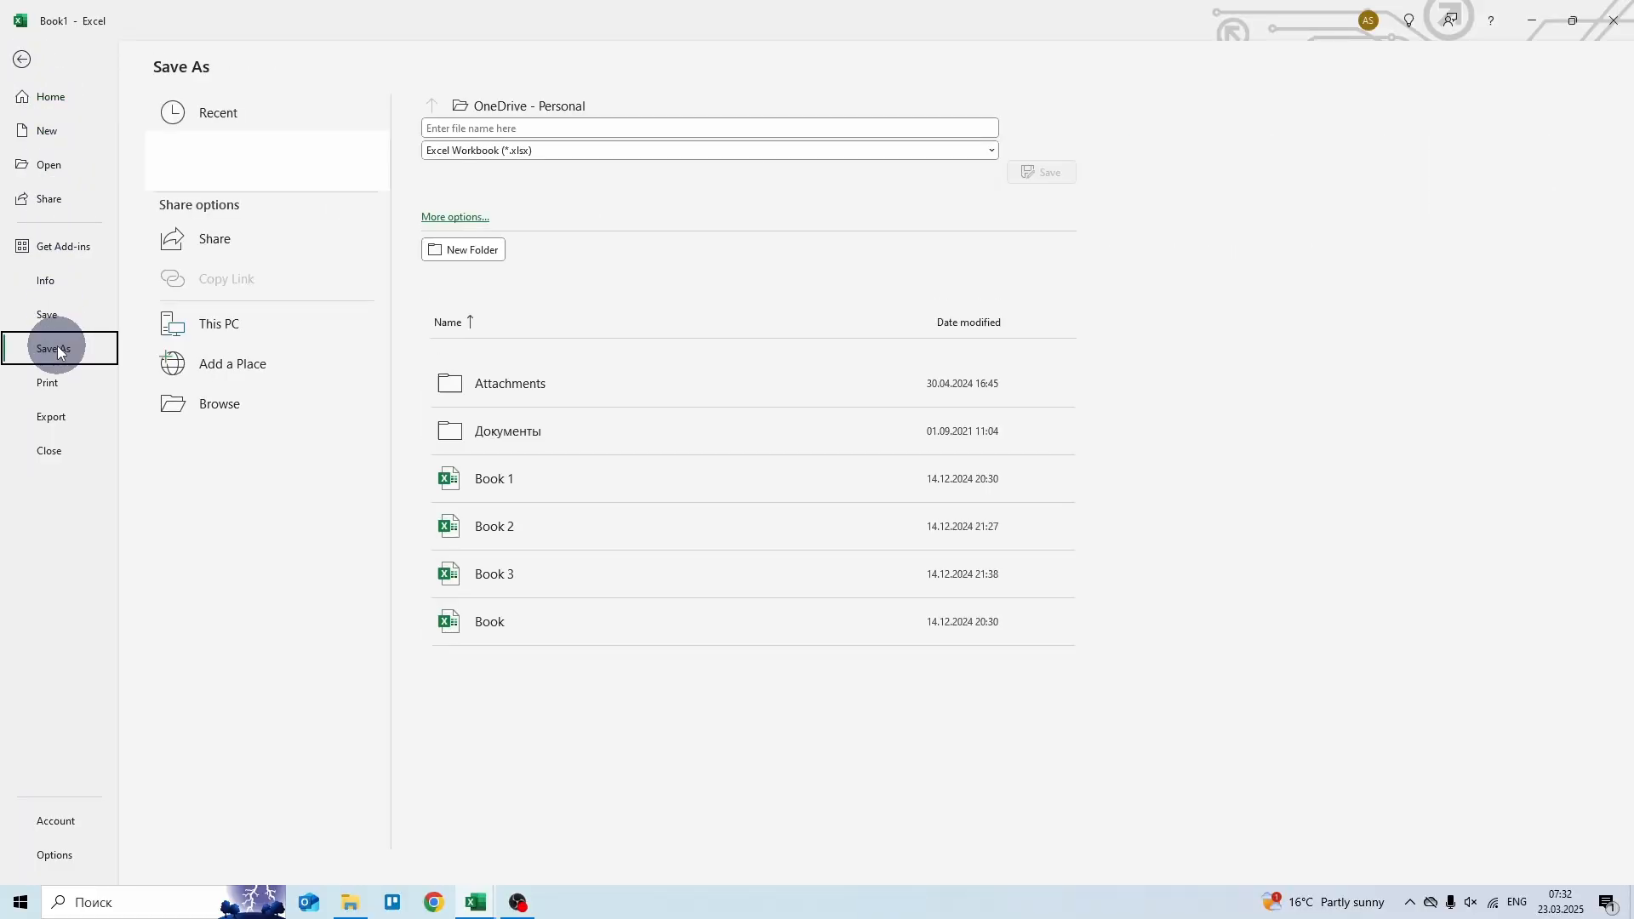
left_click(235, 406)
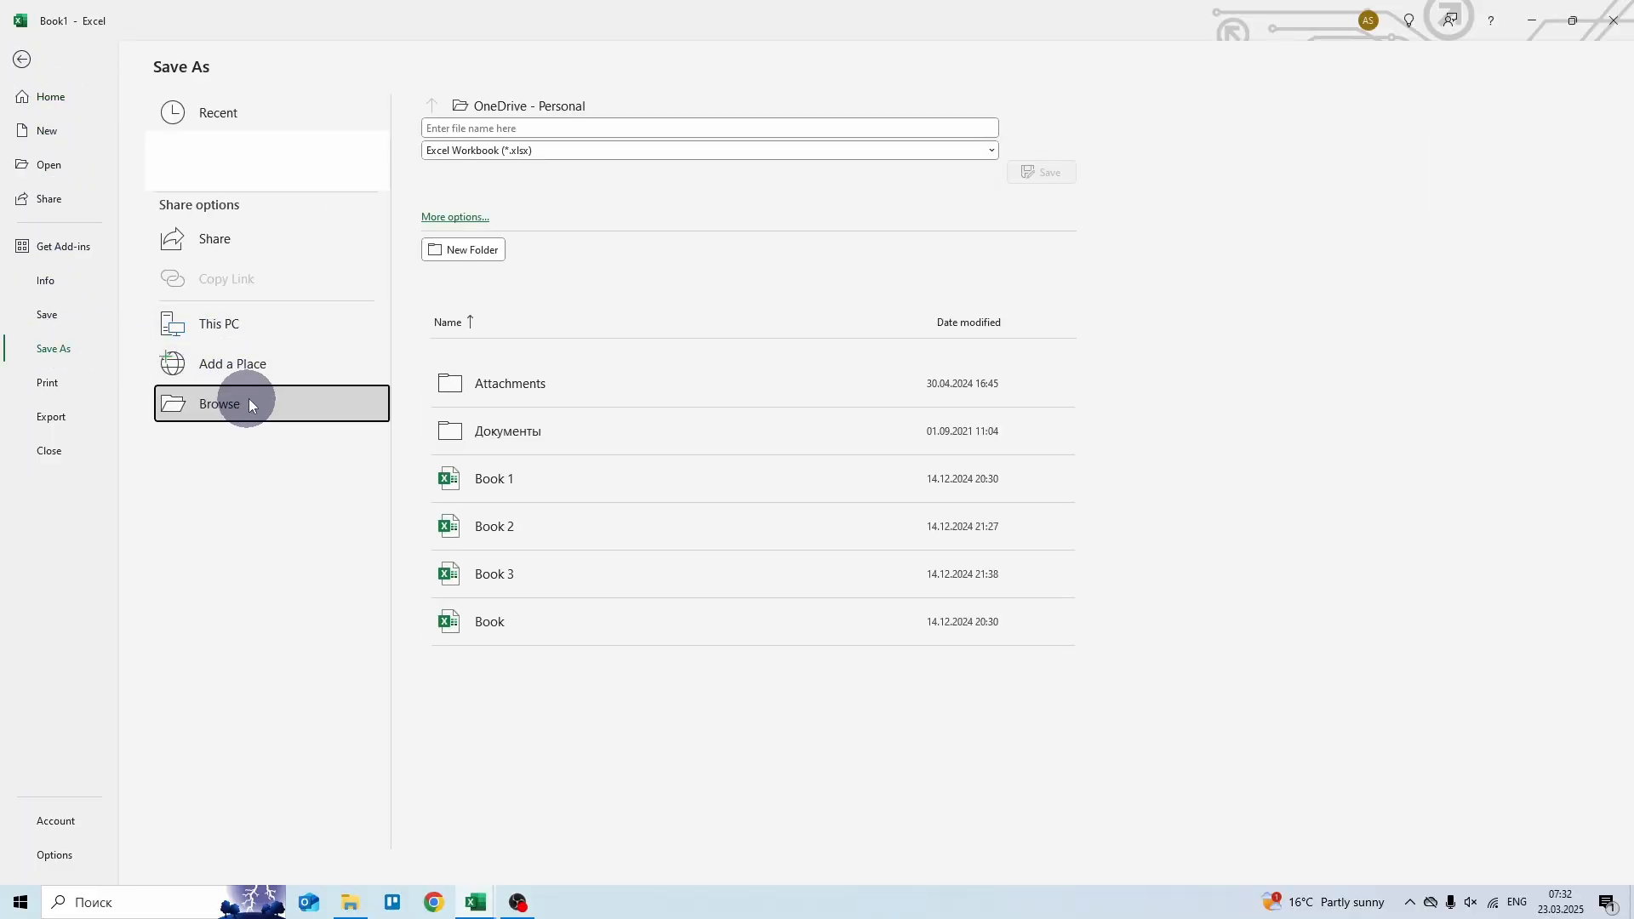
type("202")
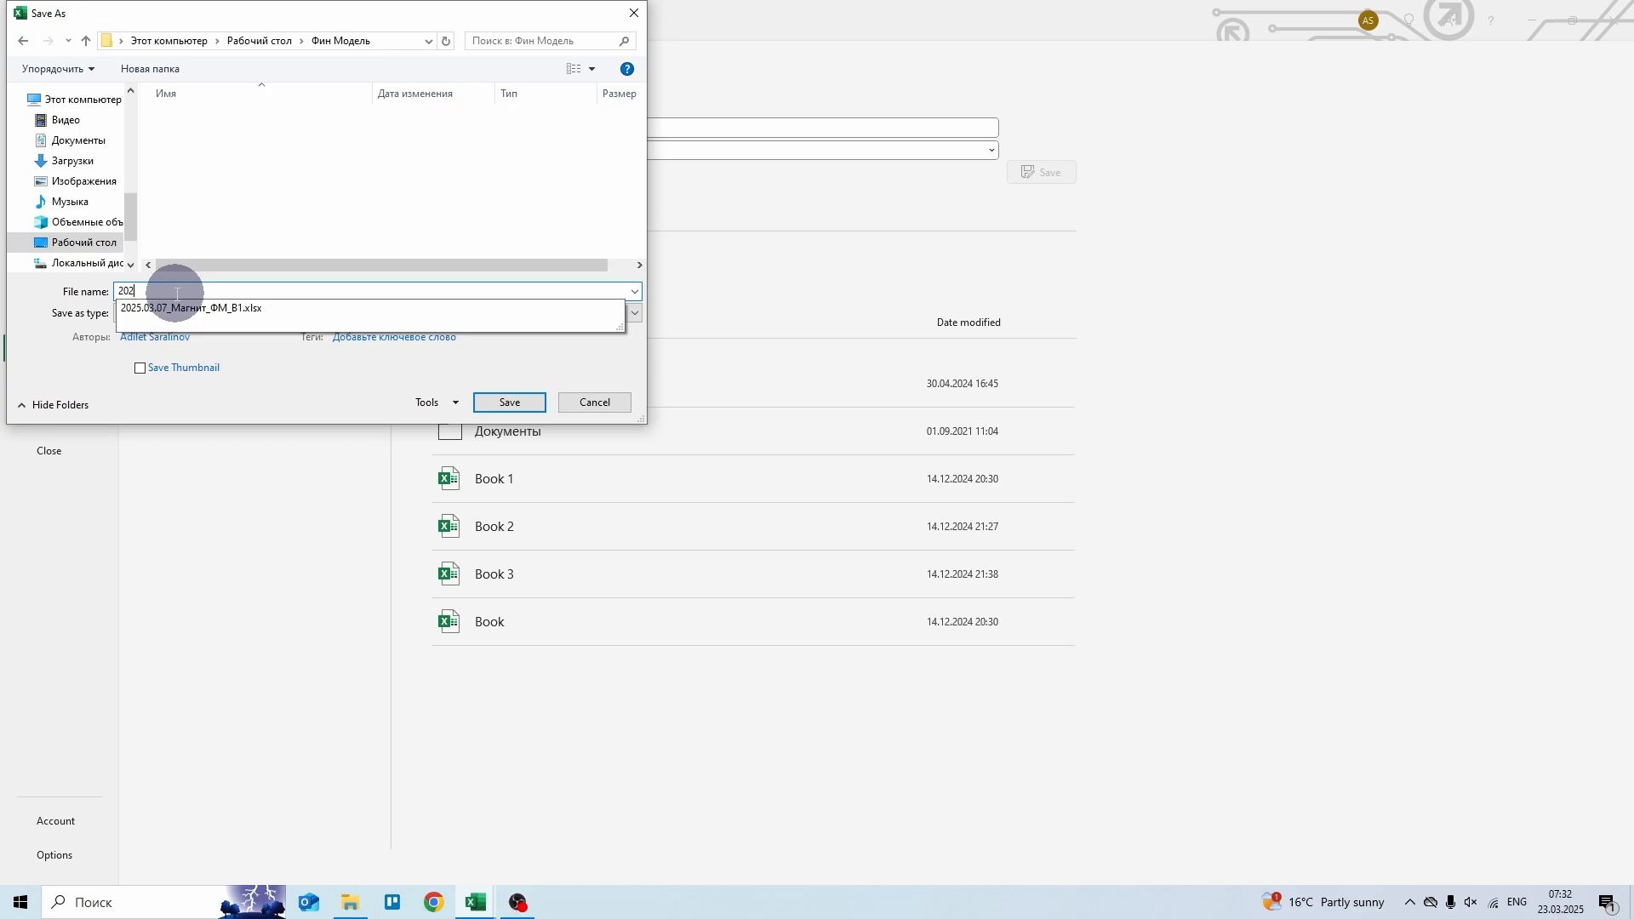
type("5.03.23_")
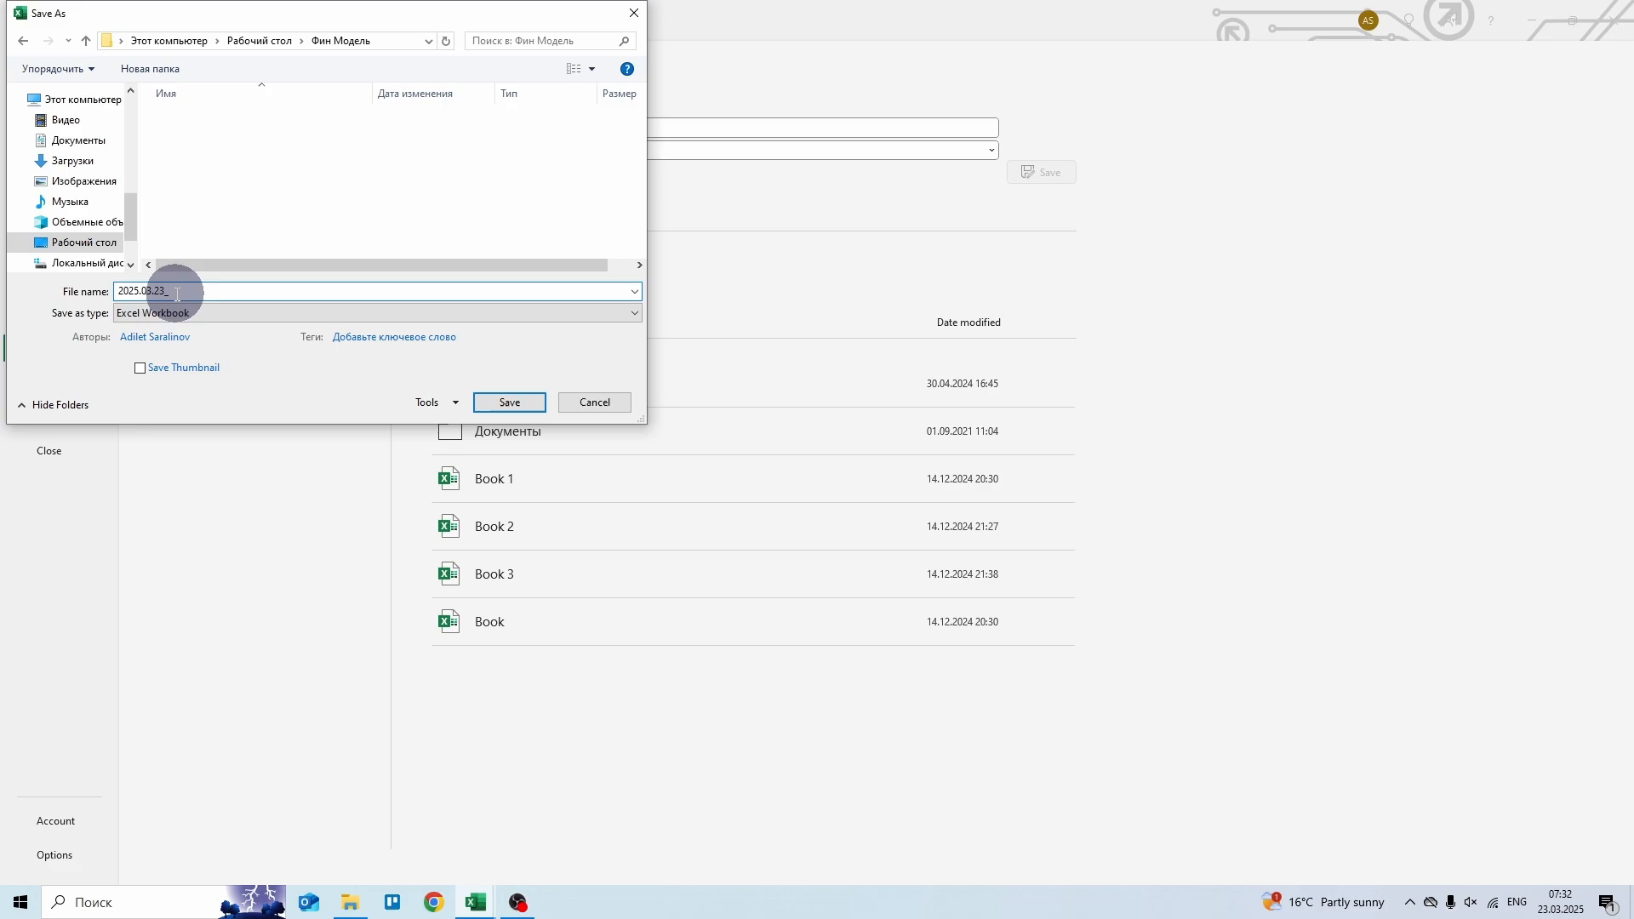
type("Brickability_FM_v1")
left_click(510, 403)
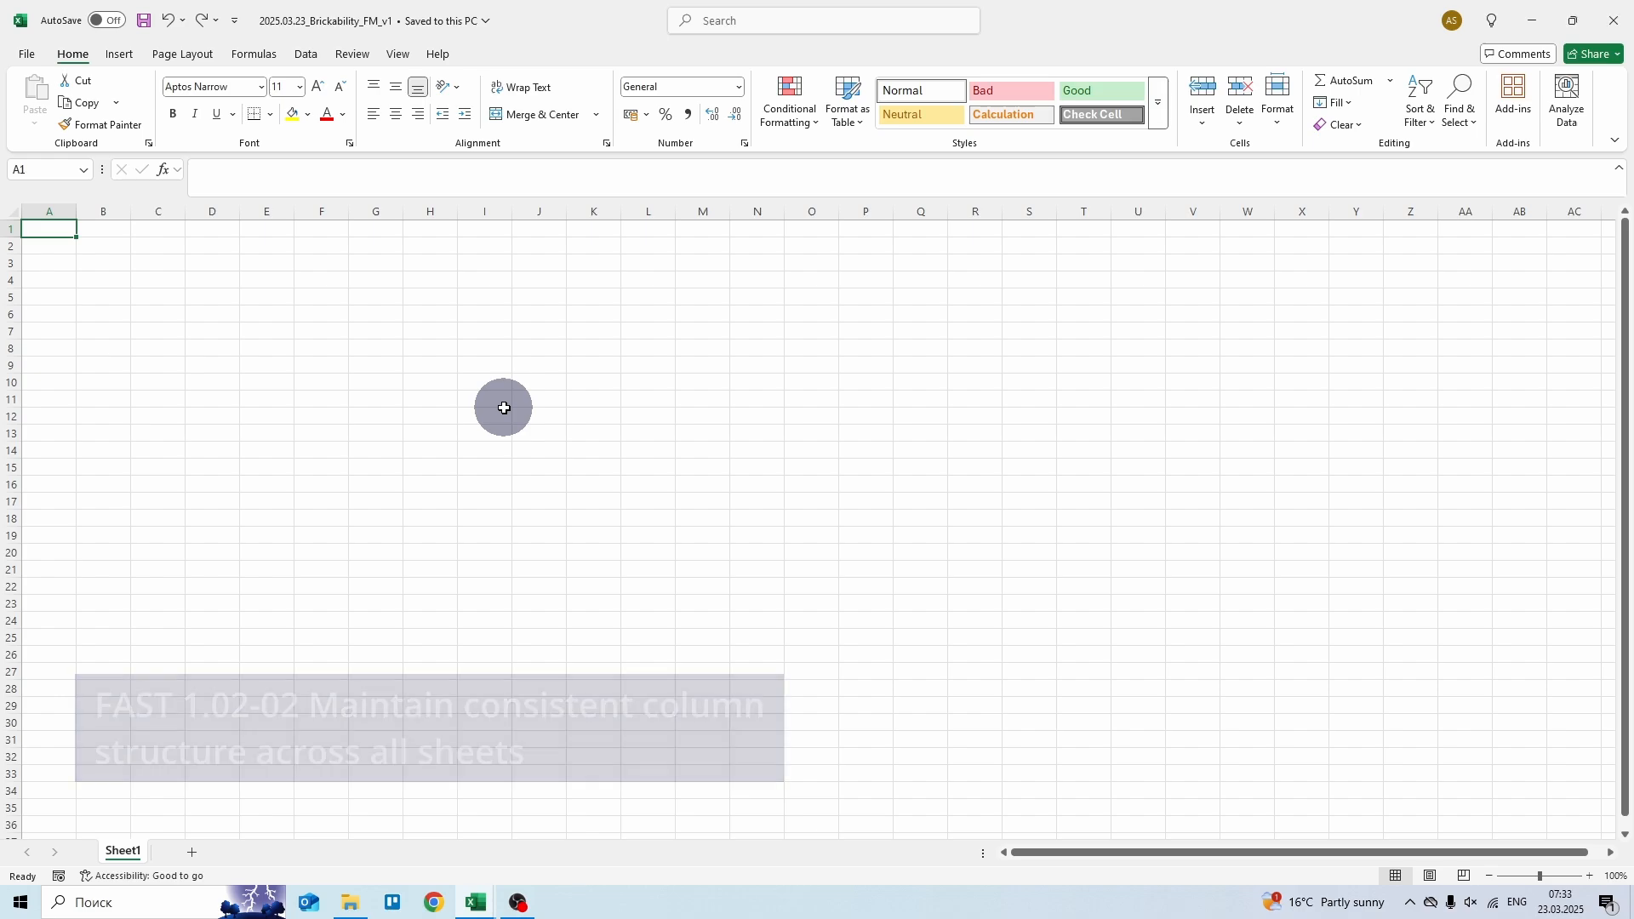
- Narrow columns A through D together to equally thin indent columns
key("ctrl+space")
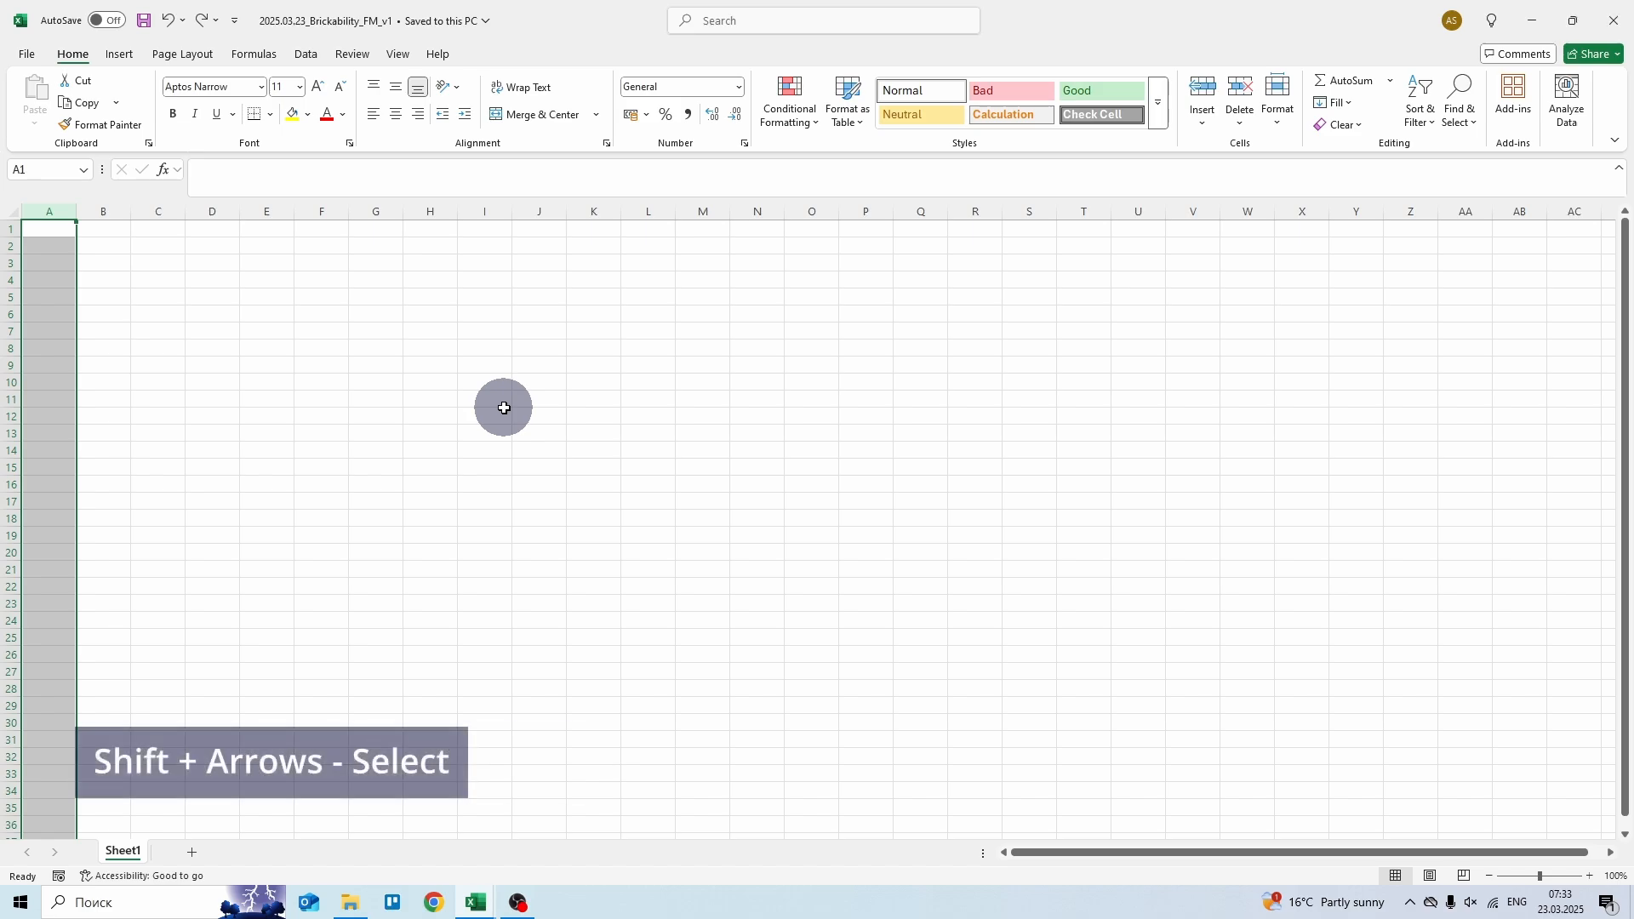
key("shift+Right")
key("shift+Right")
key("shift+Right")
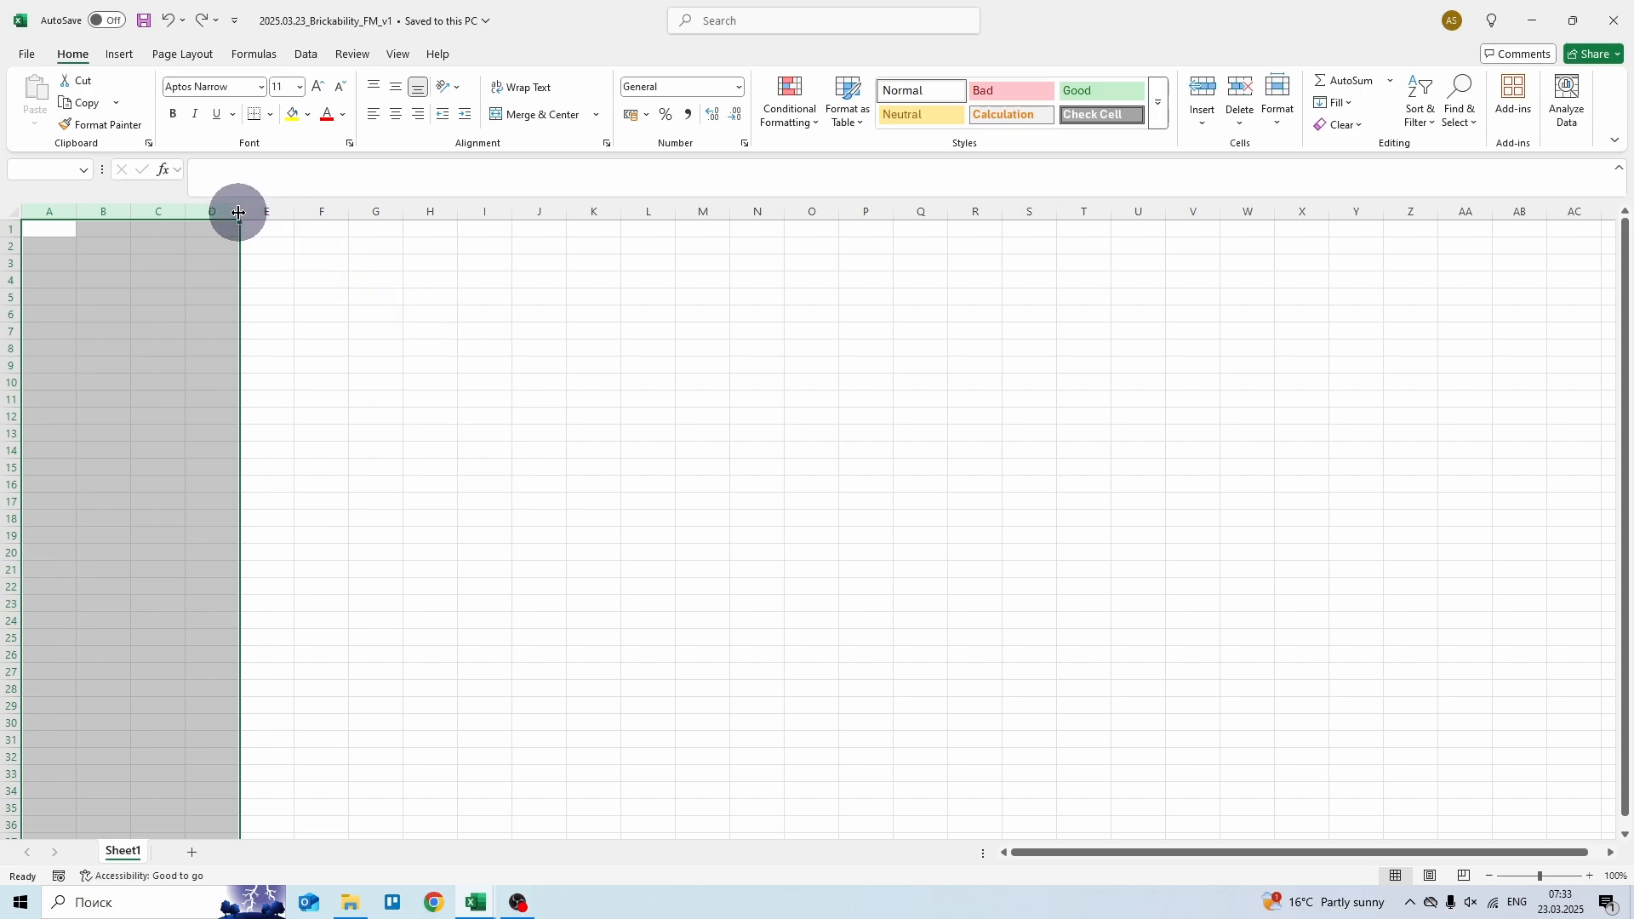
left_click_drag(239, 213, 190, 211)
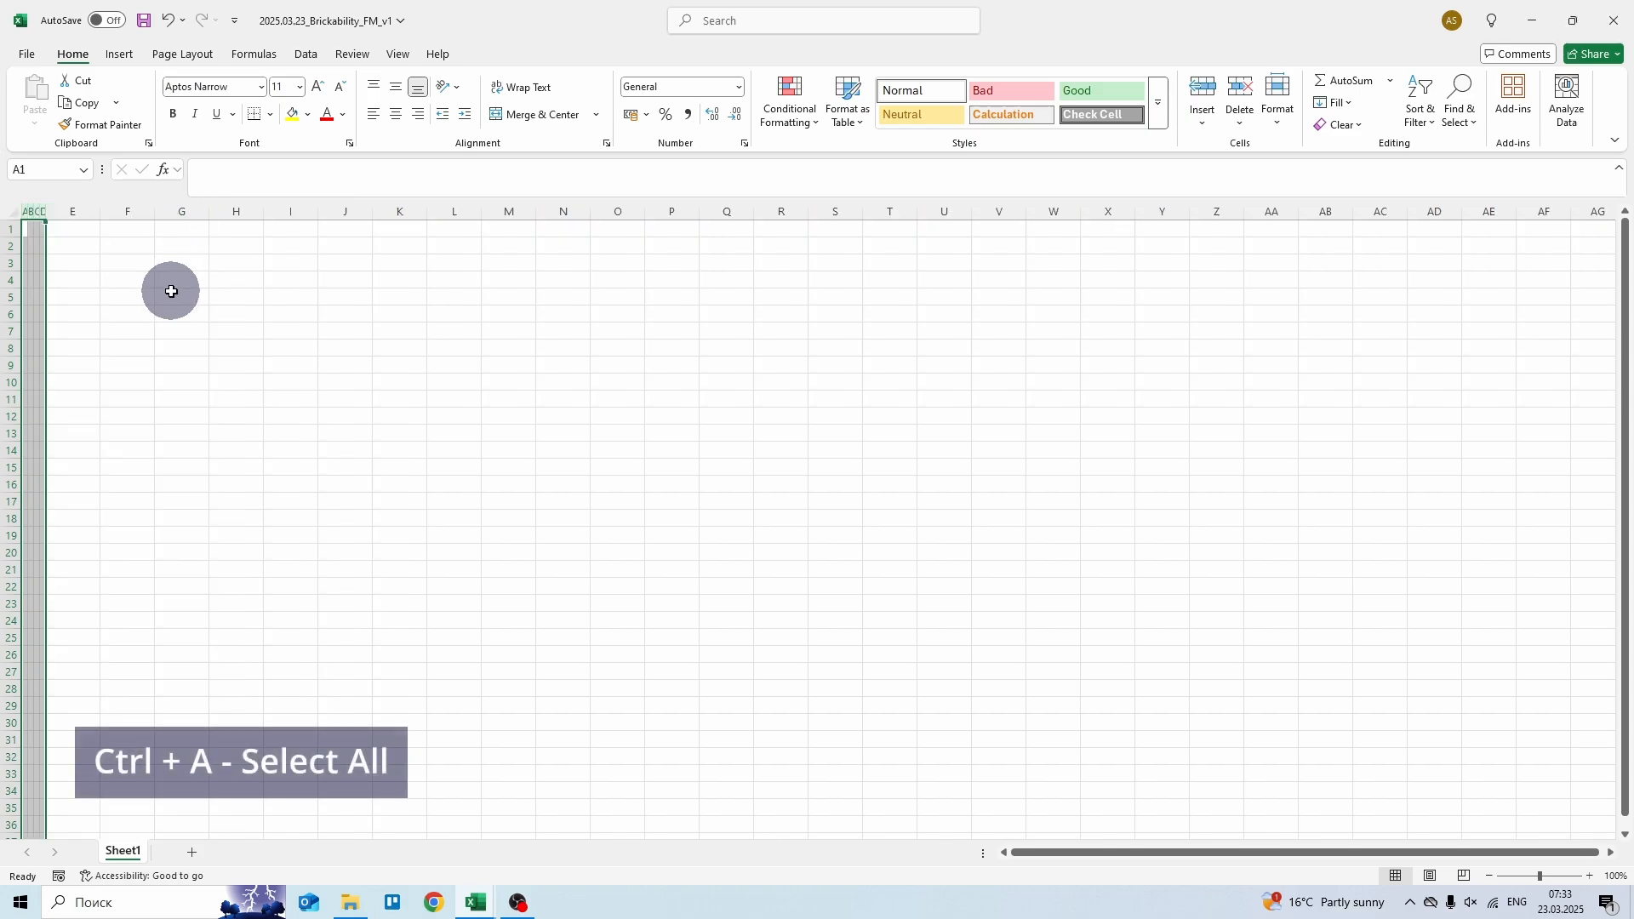
- Set the font of the entire sheet to Arial, size 10
key("ctrl+a")
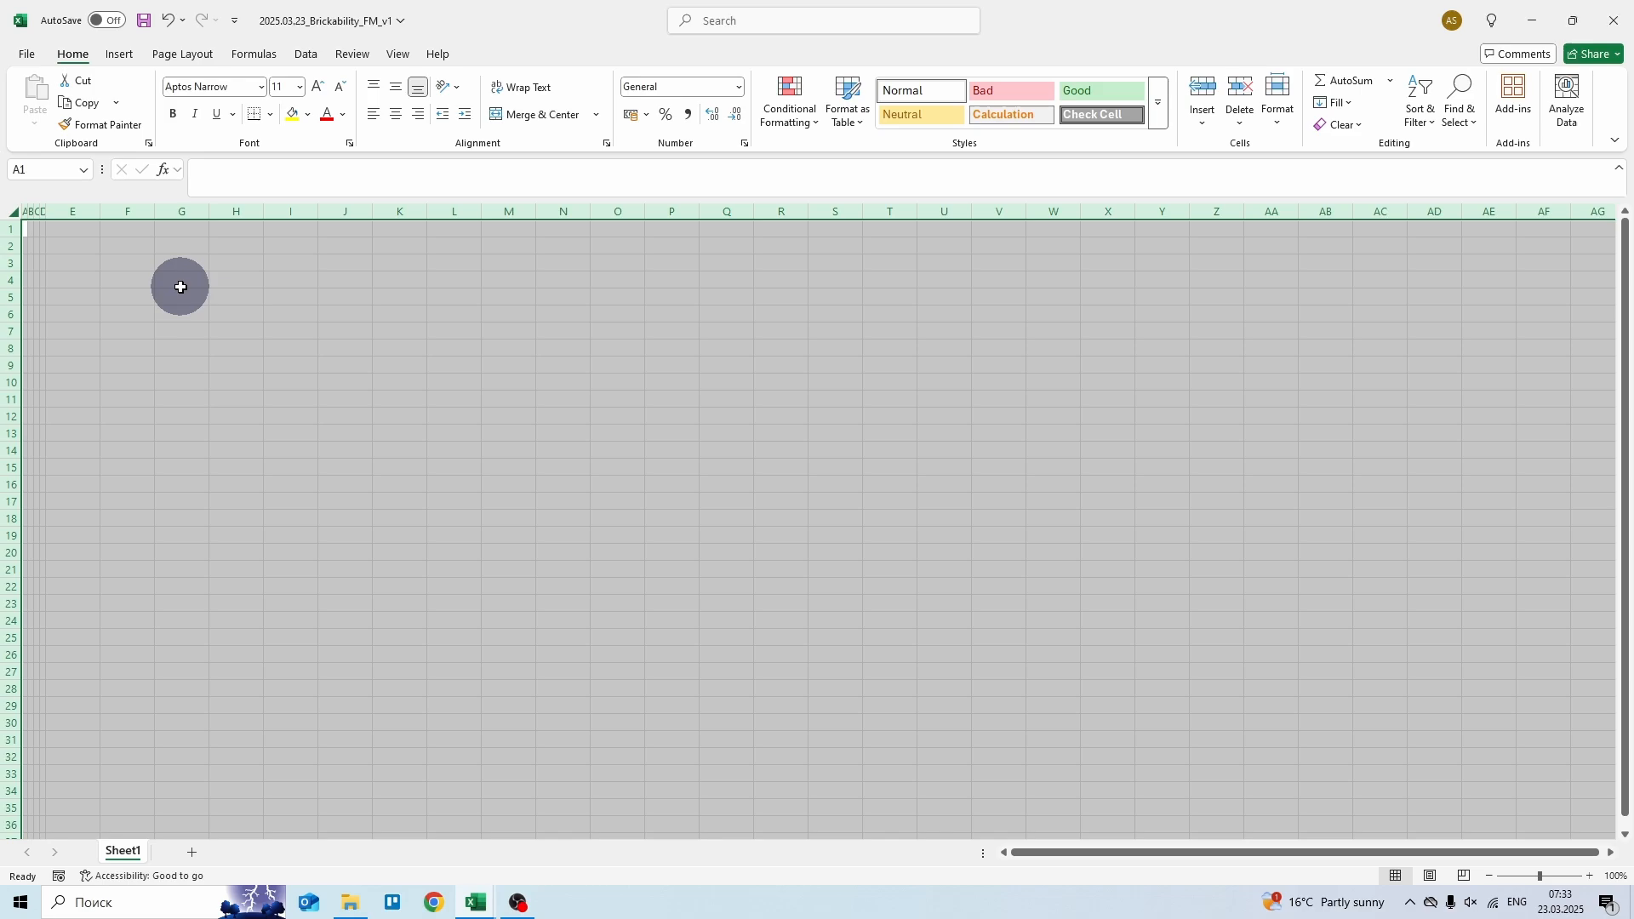
left_click(212, 86)
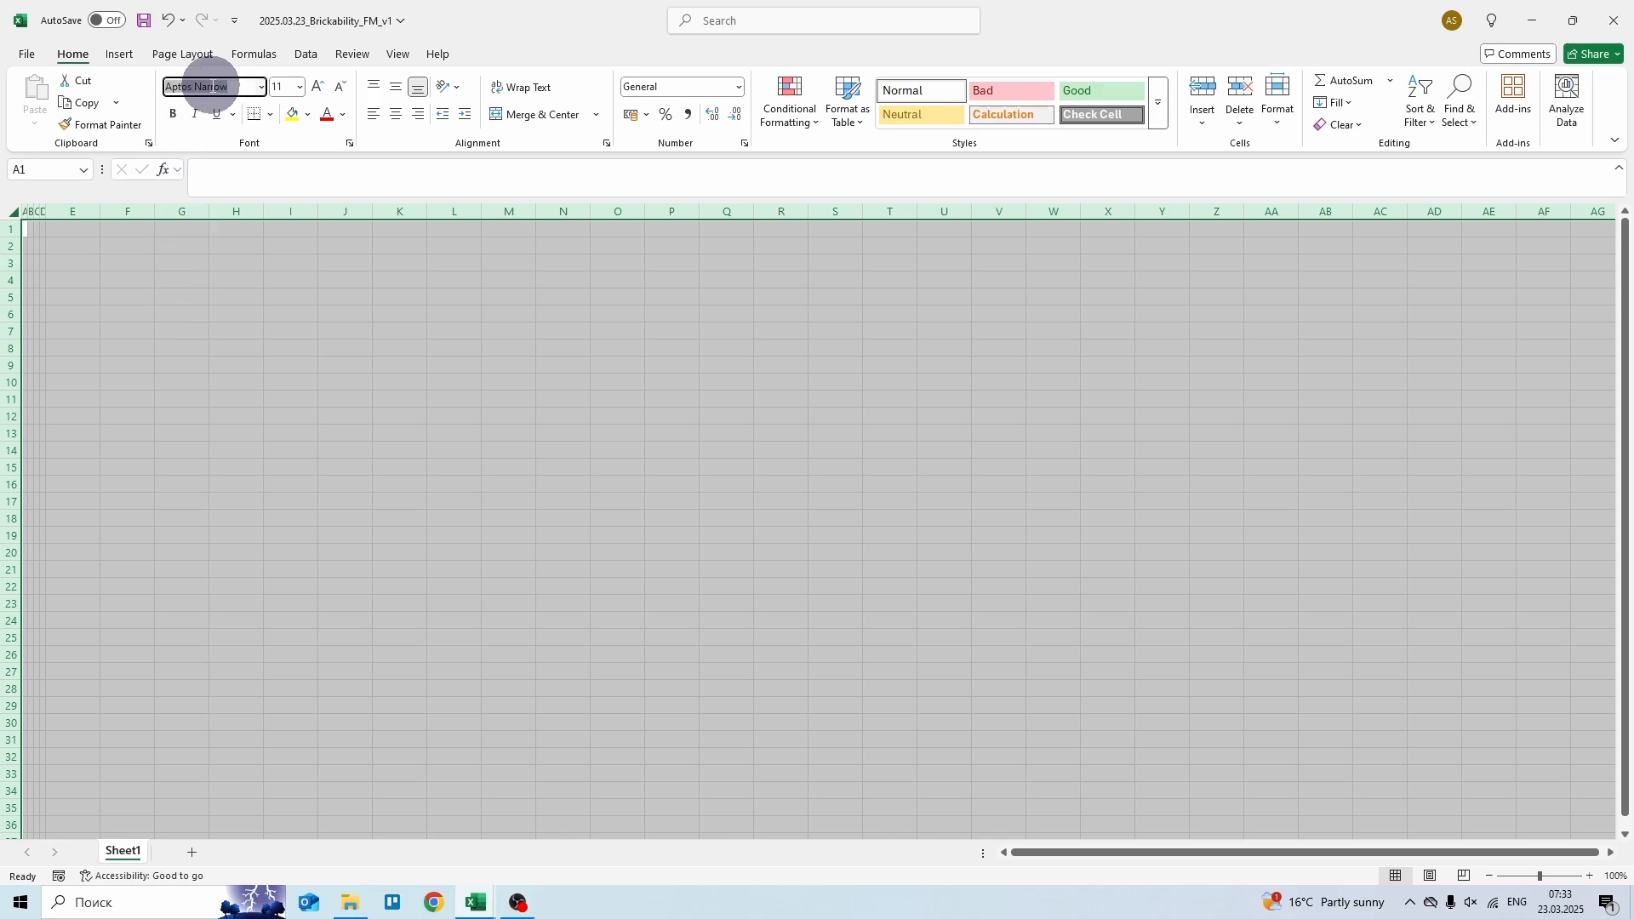
type("Arial")
key("Tab")
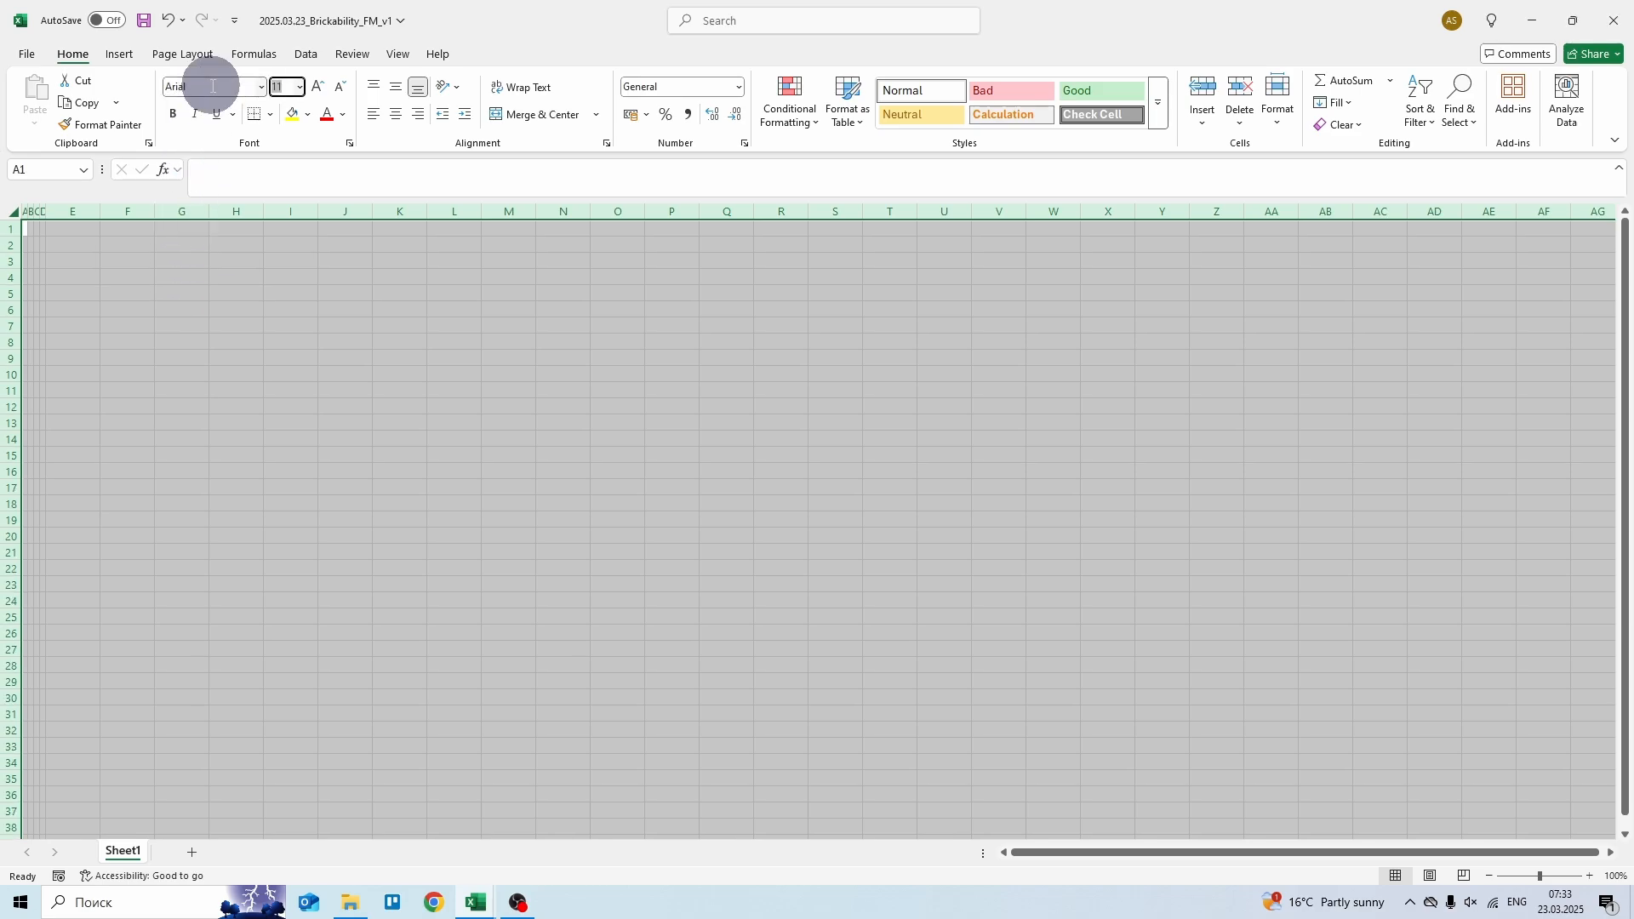
type("10")
key("Return")
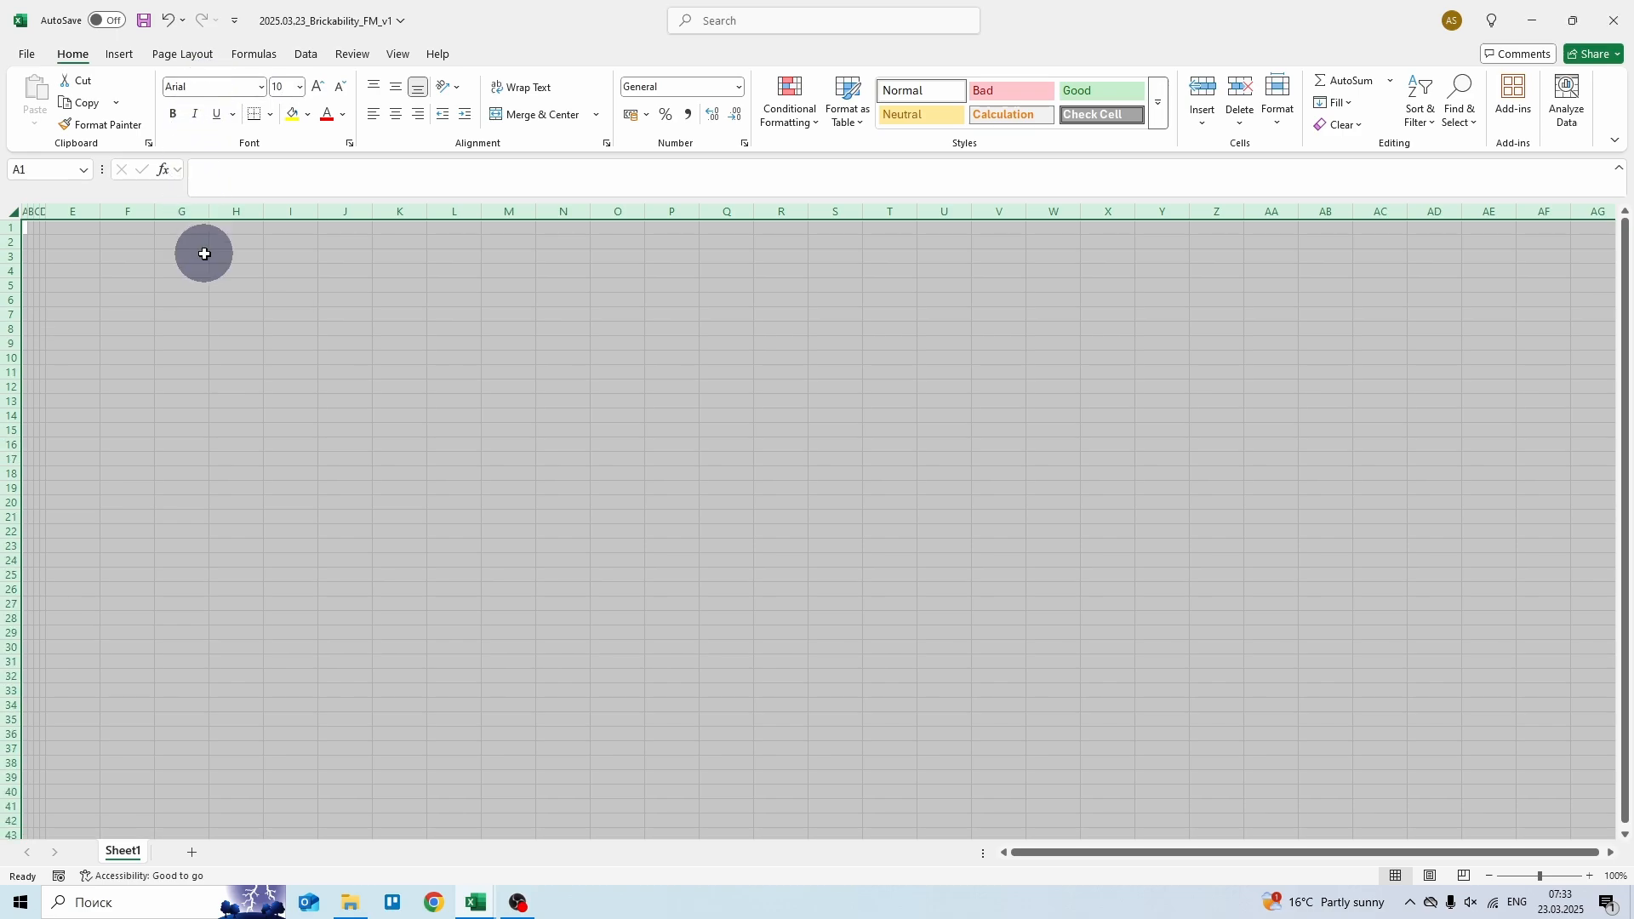
- Enter the heading REVENUE in A6 and the indented subheading "Revenue from bricks" in B7
key("Down")
key("Down")
key("Down")
key("Down")
key("Down")
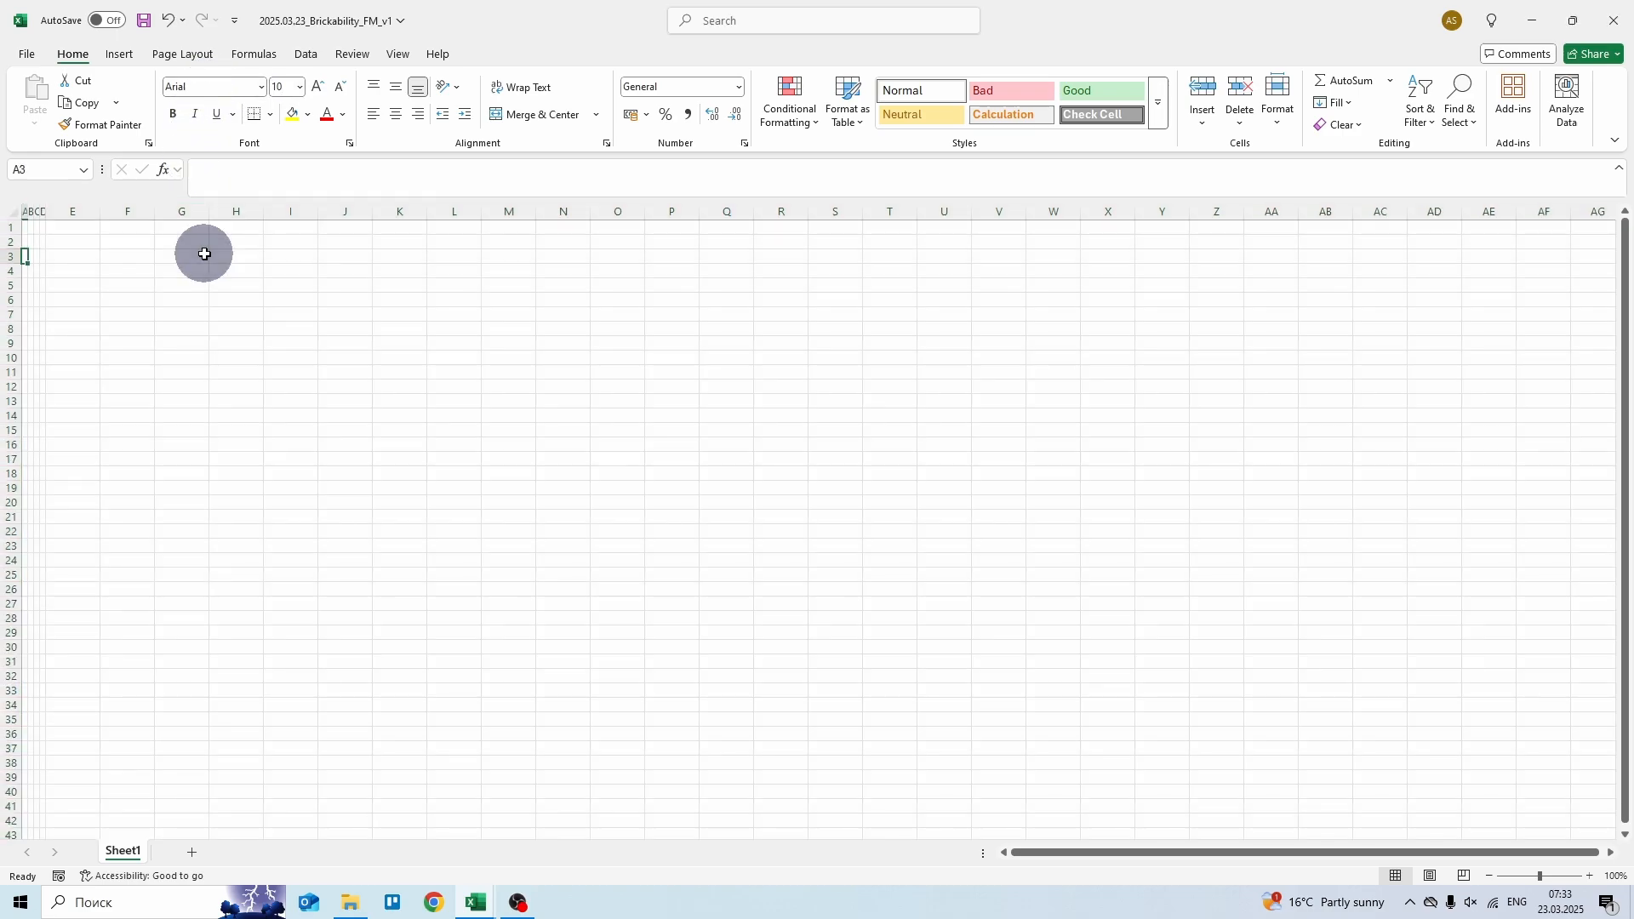
type("REVENUE")
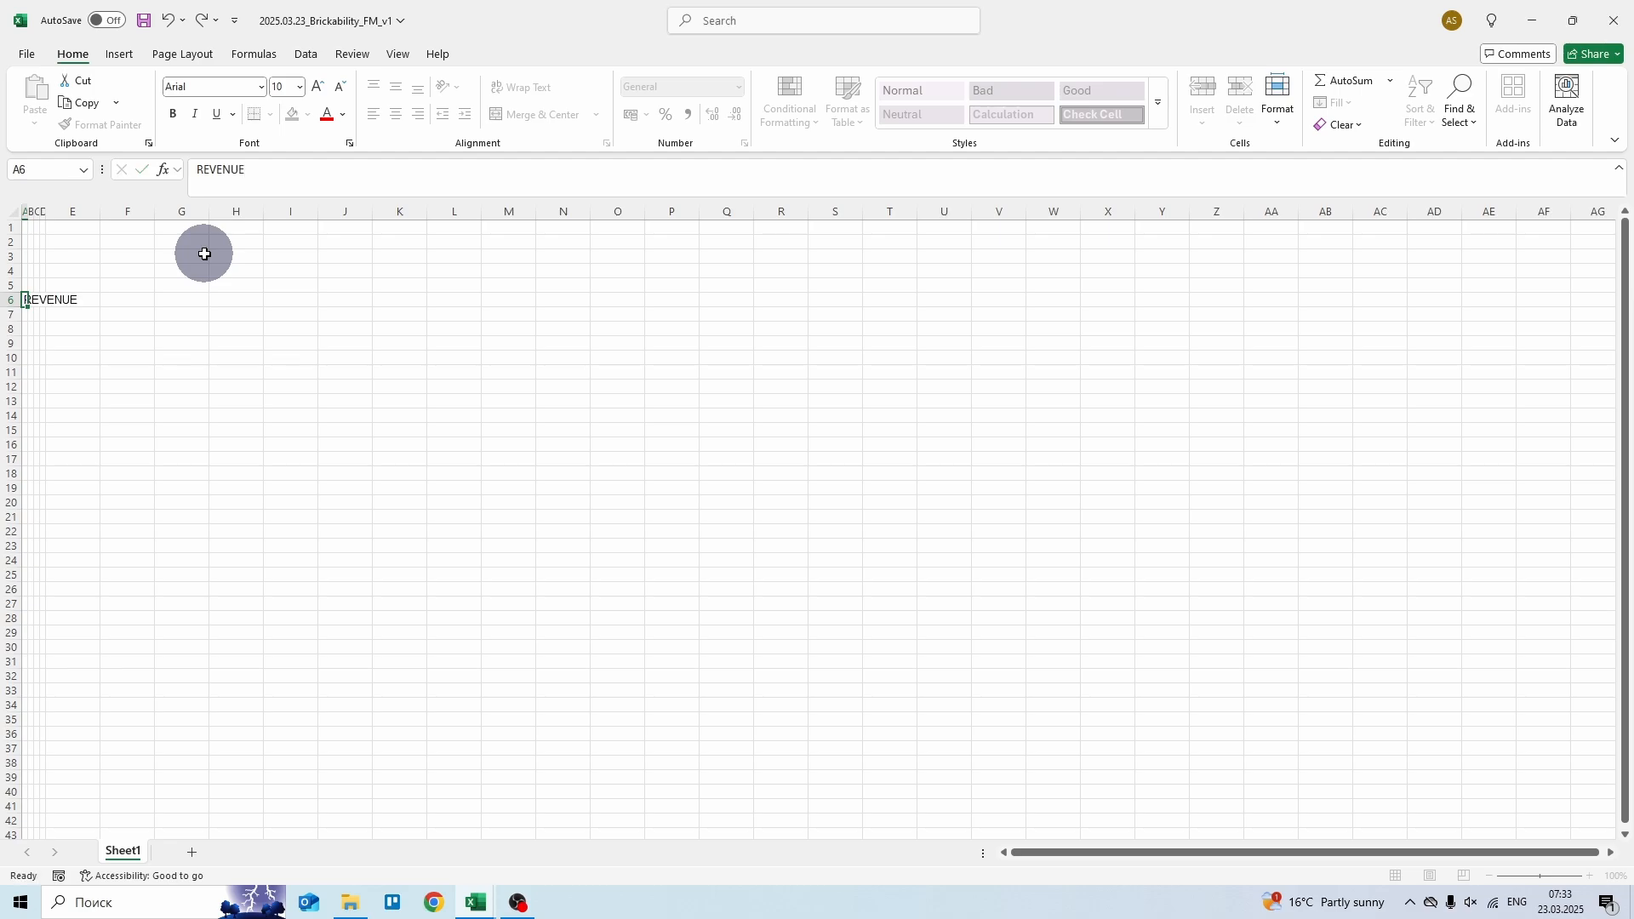
key("Return")
key("Right")
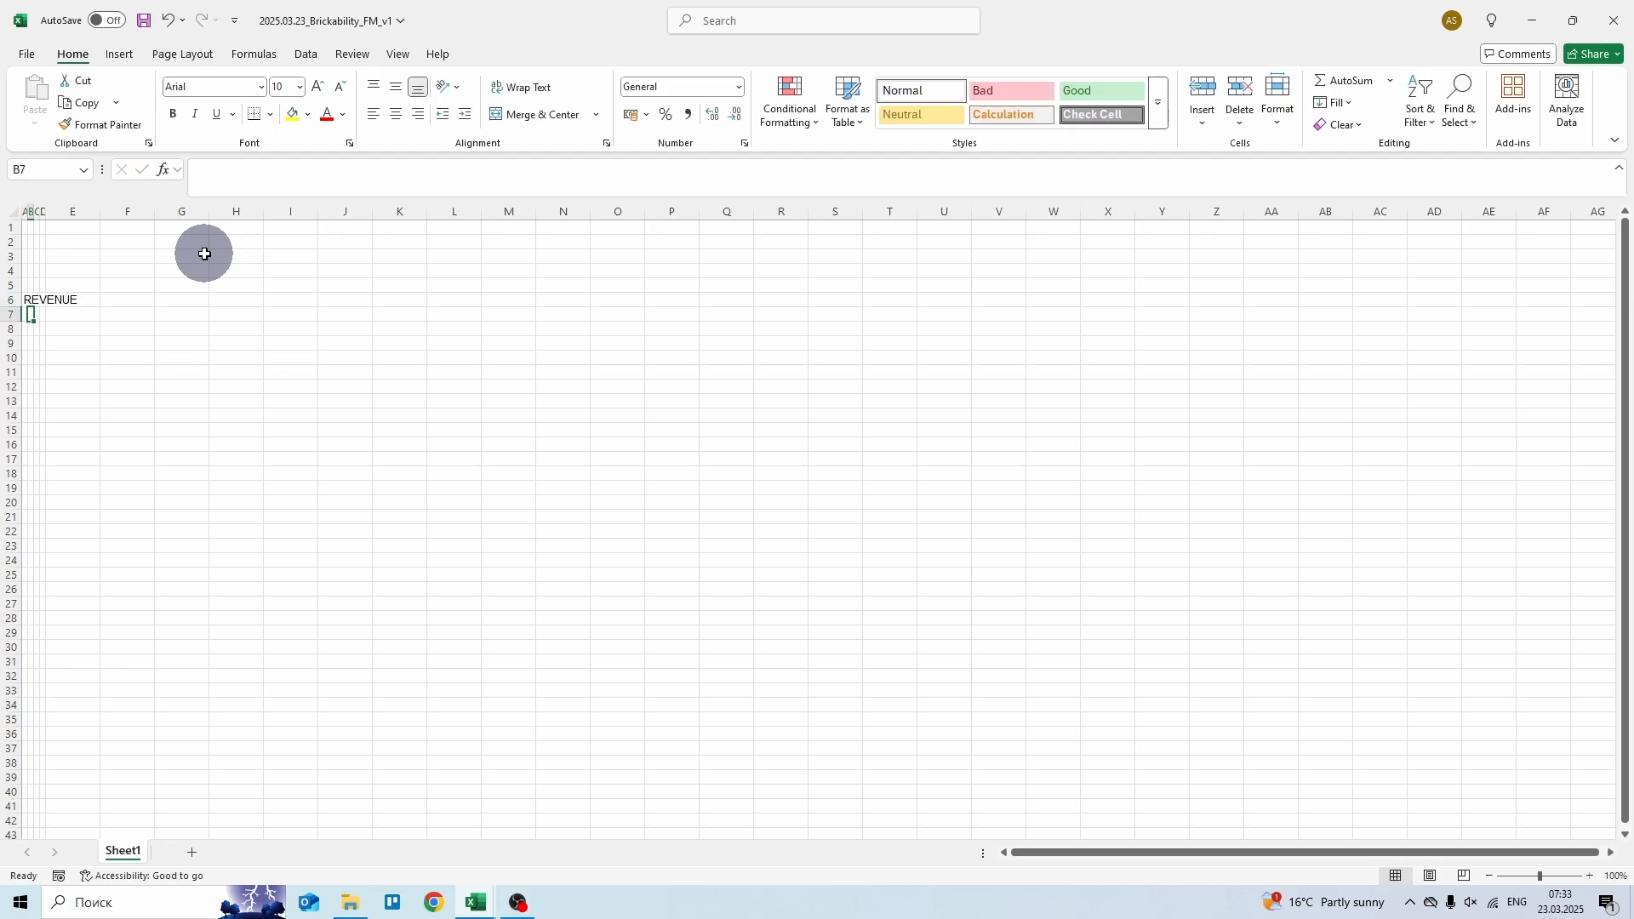
type("Revenue f")
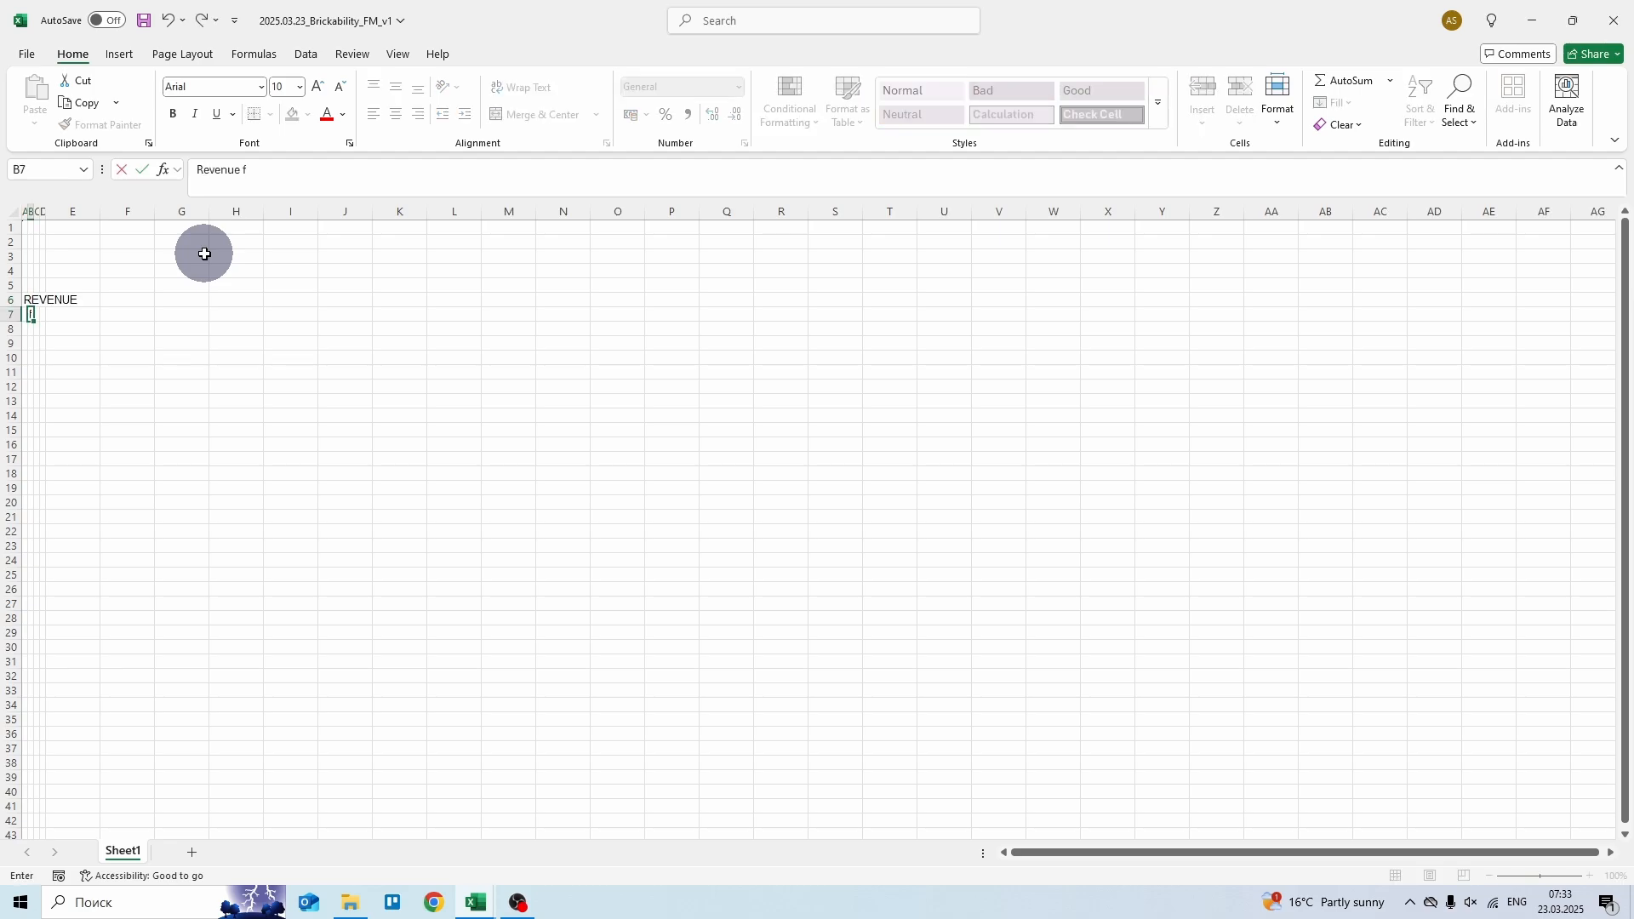
type("rom bricks")
key("ctrl+Return")
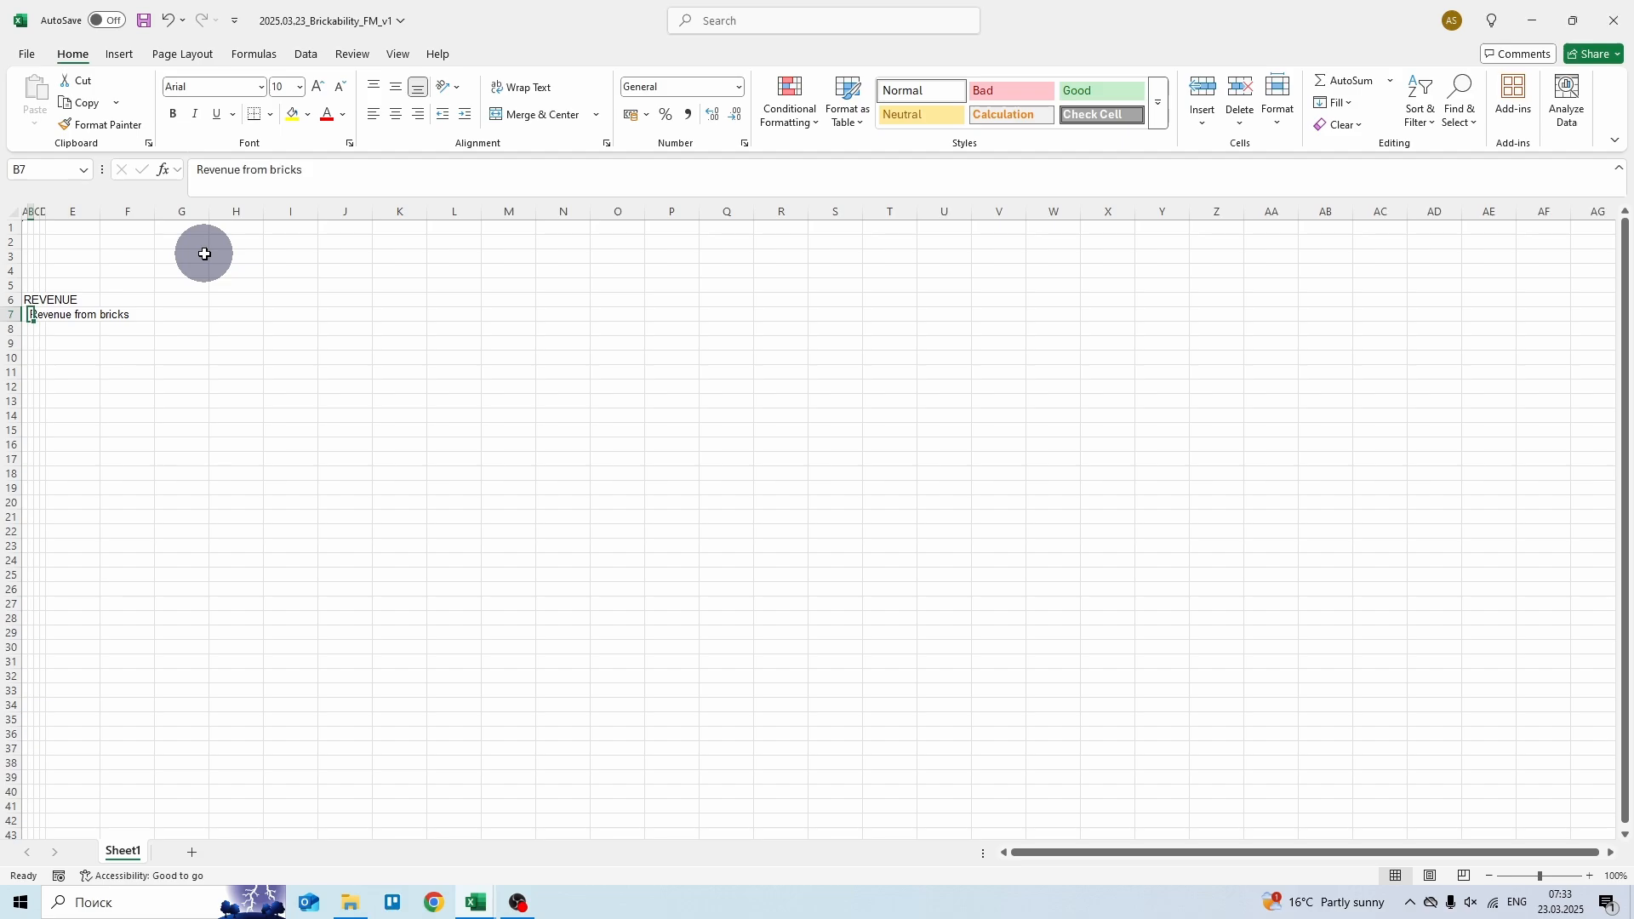
- Enter the line items "# of bricks sold" in C8 and "Price per brick" in C9
key("Return")
key("Right")
type("# of b")
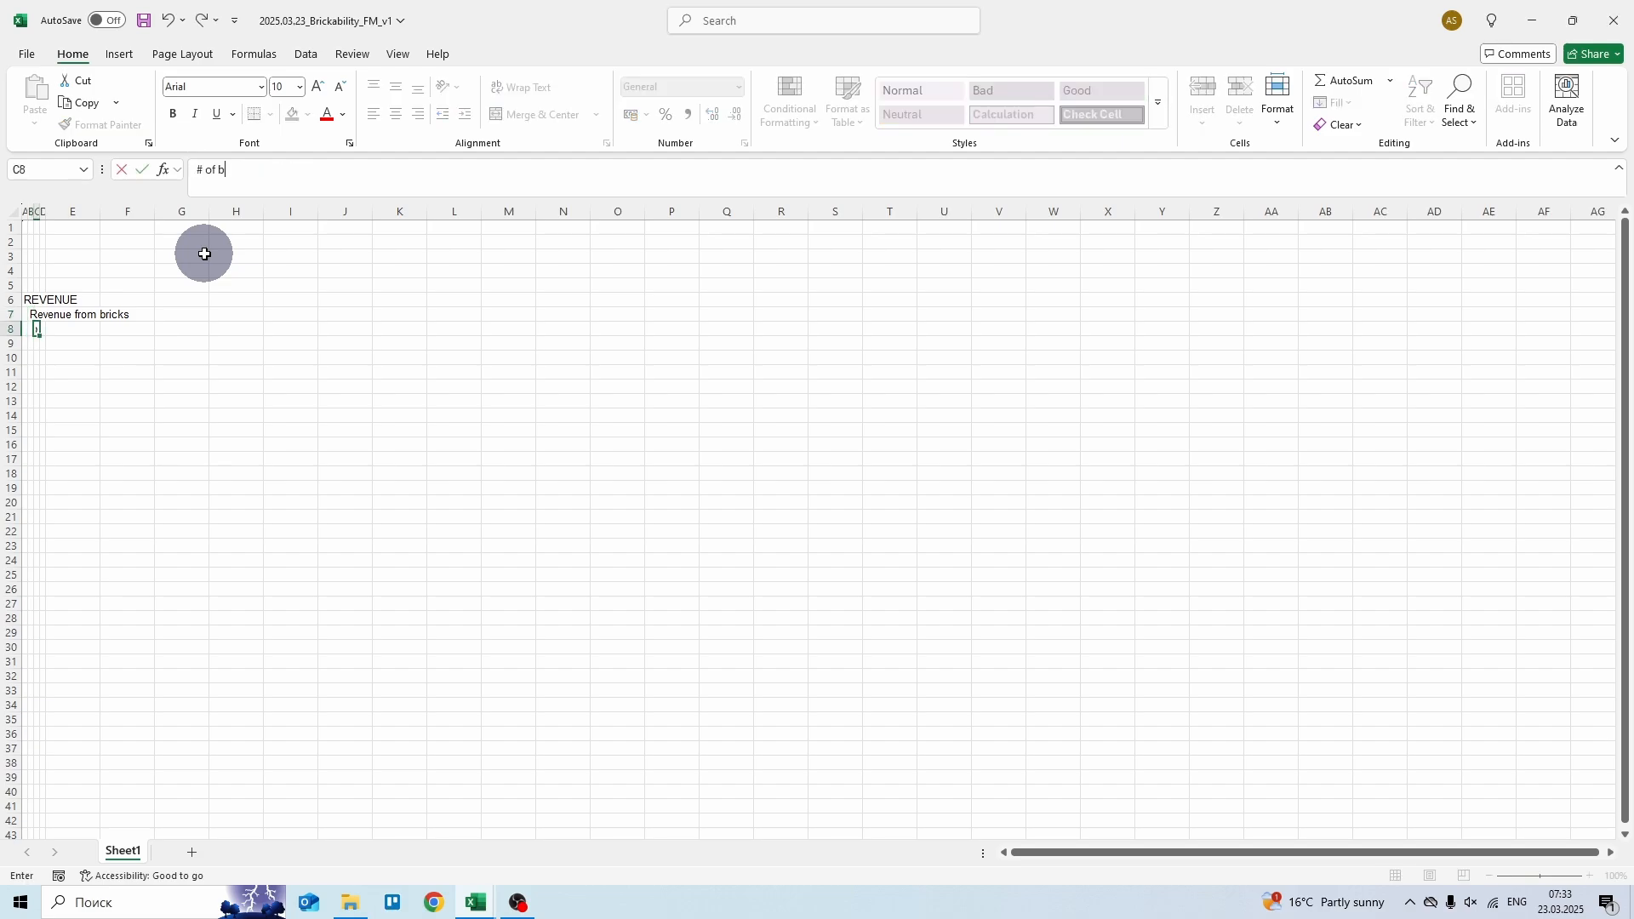
type("ricks sold")
key("Return")
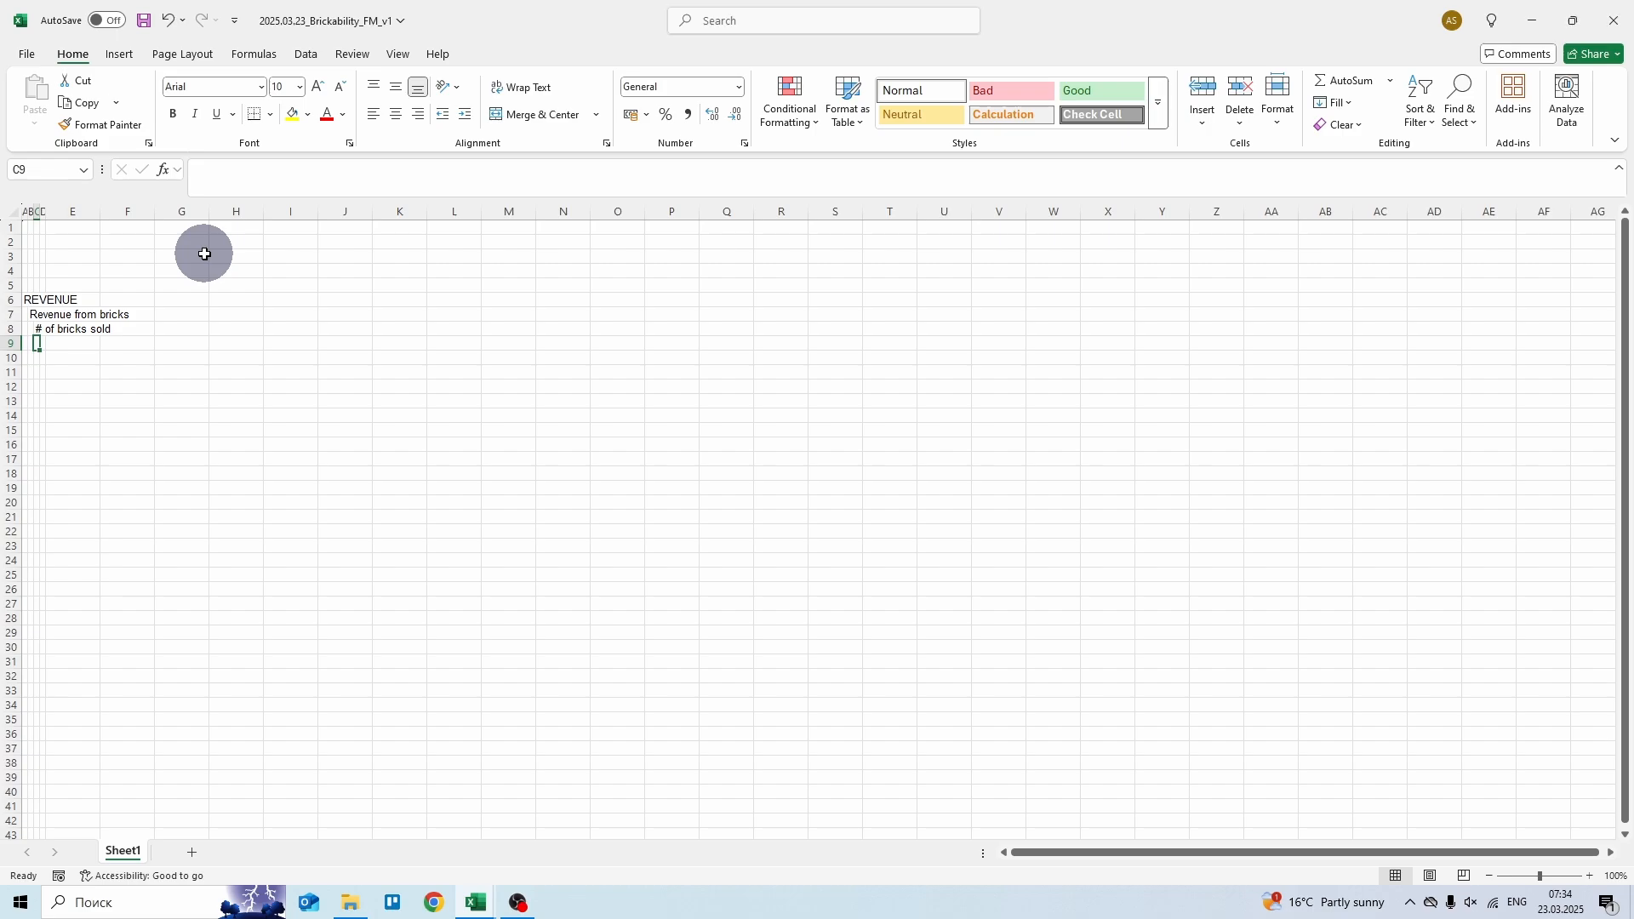
type("Price per bri")
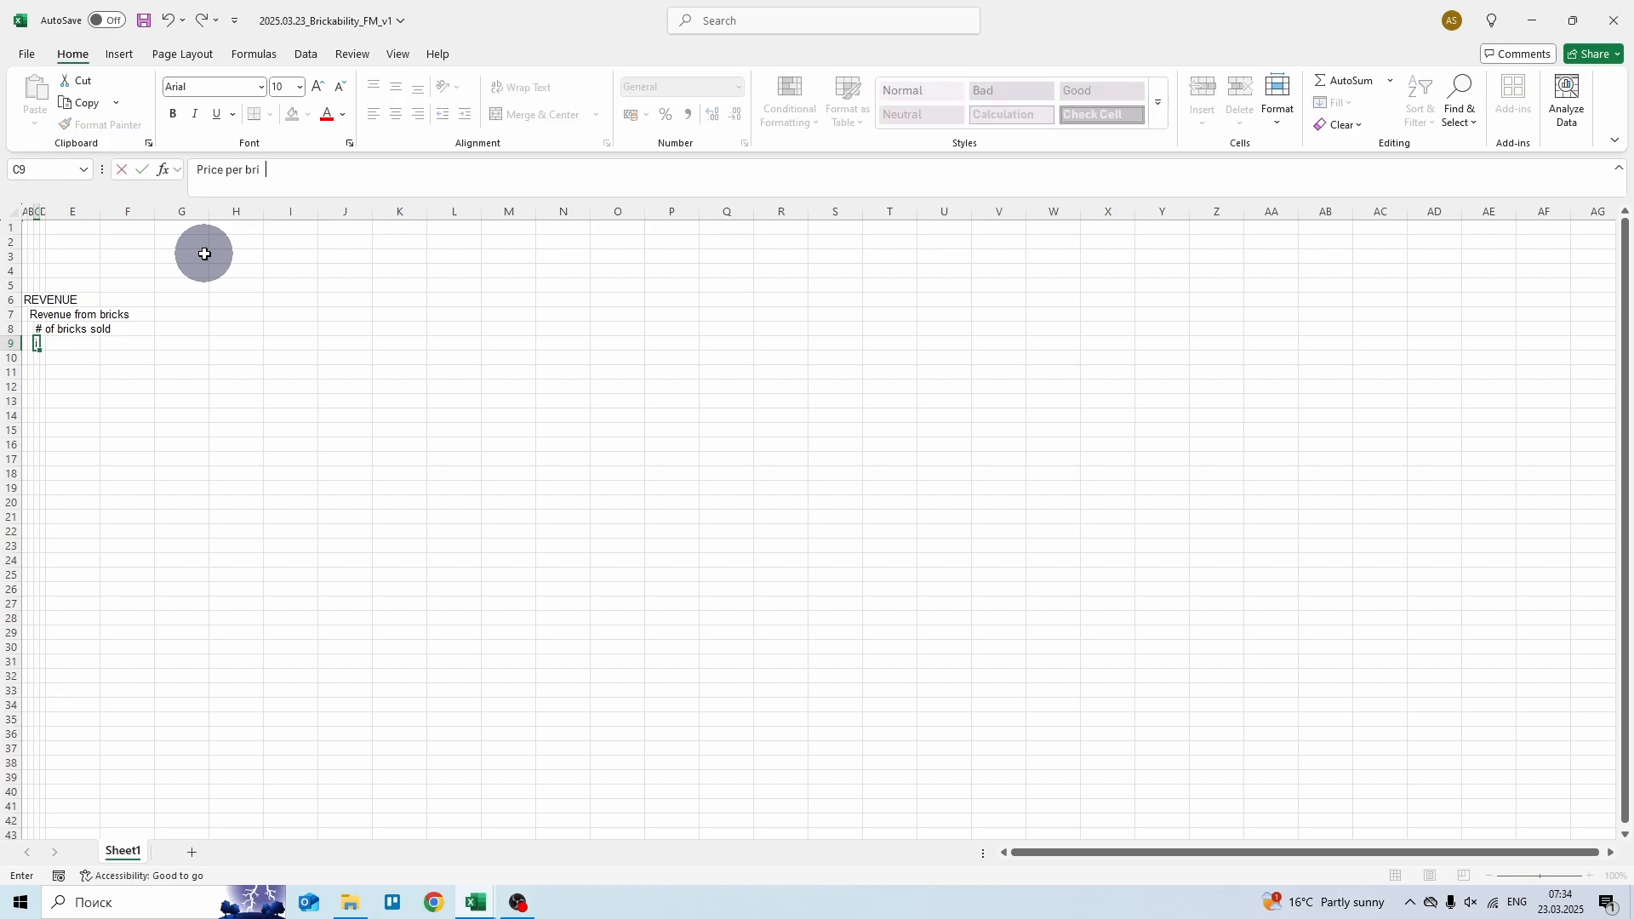
type("ck")
key("Return")
- Enter the subheading "Other revenue" in B10 and the line item "Other revenue" in C11
key("Left")
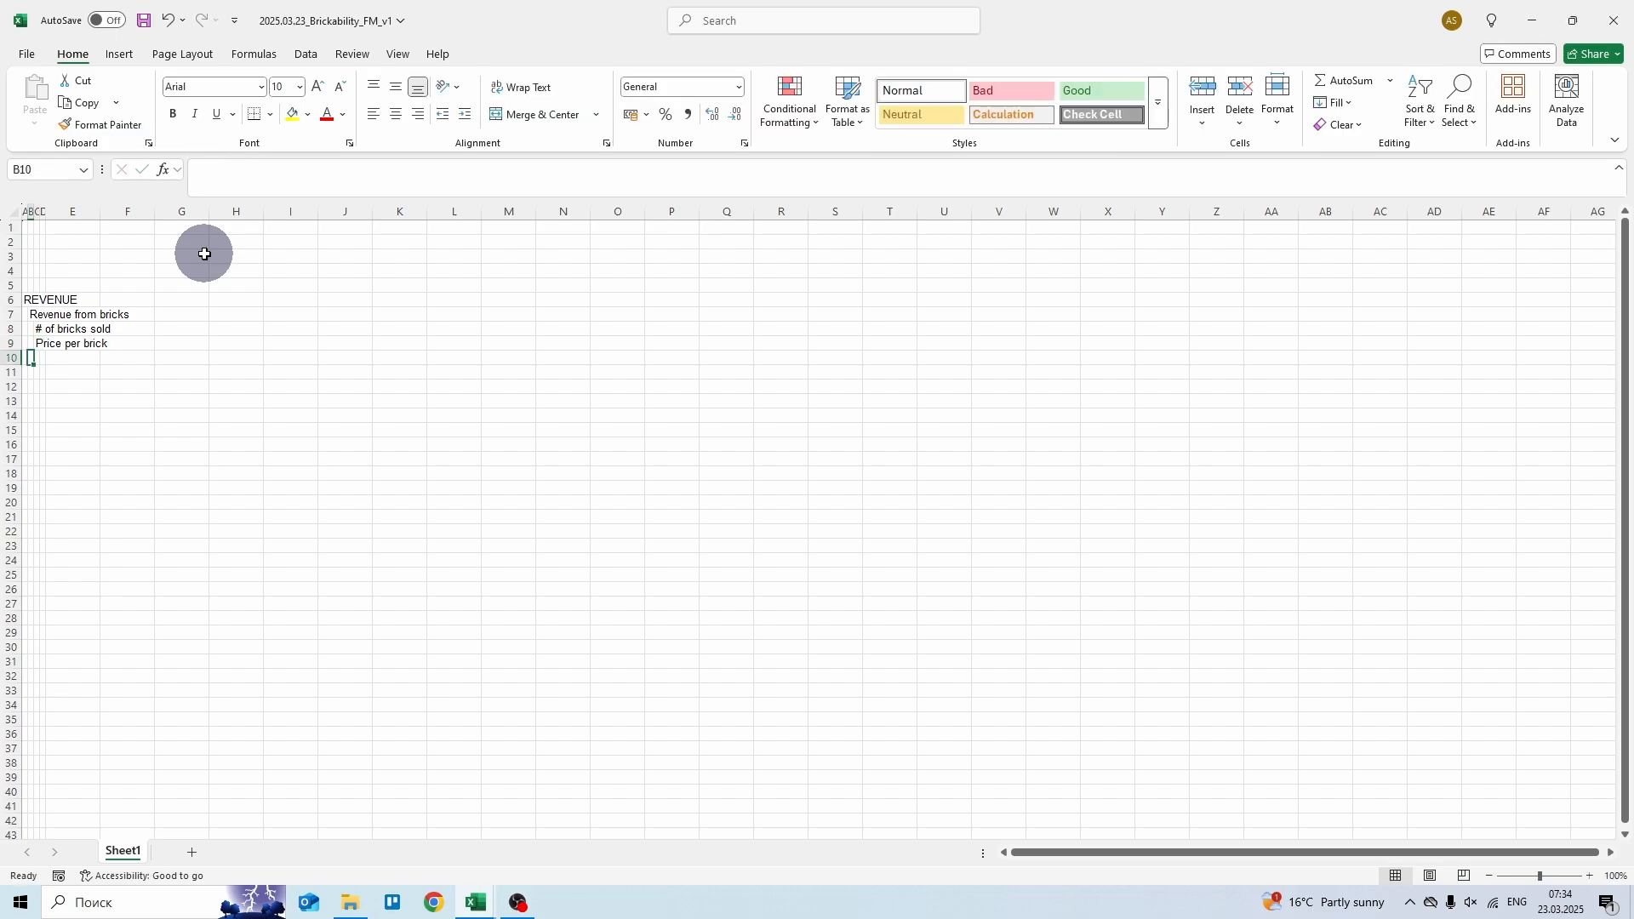
type("Other revenue")
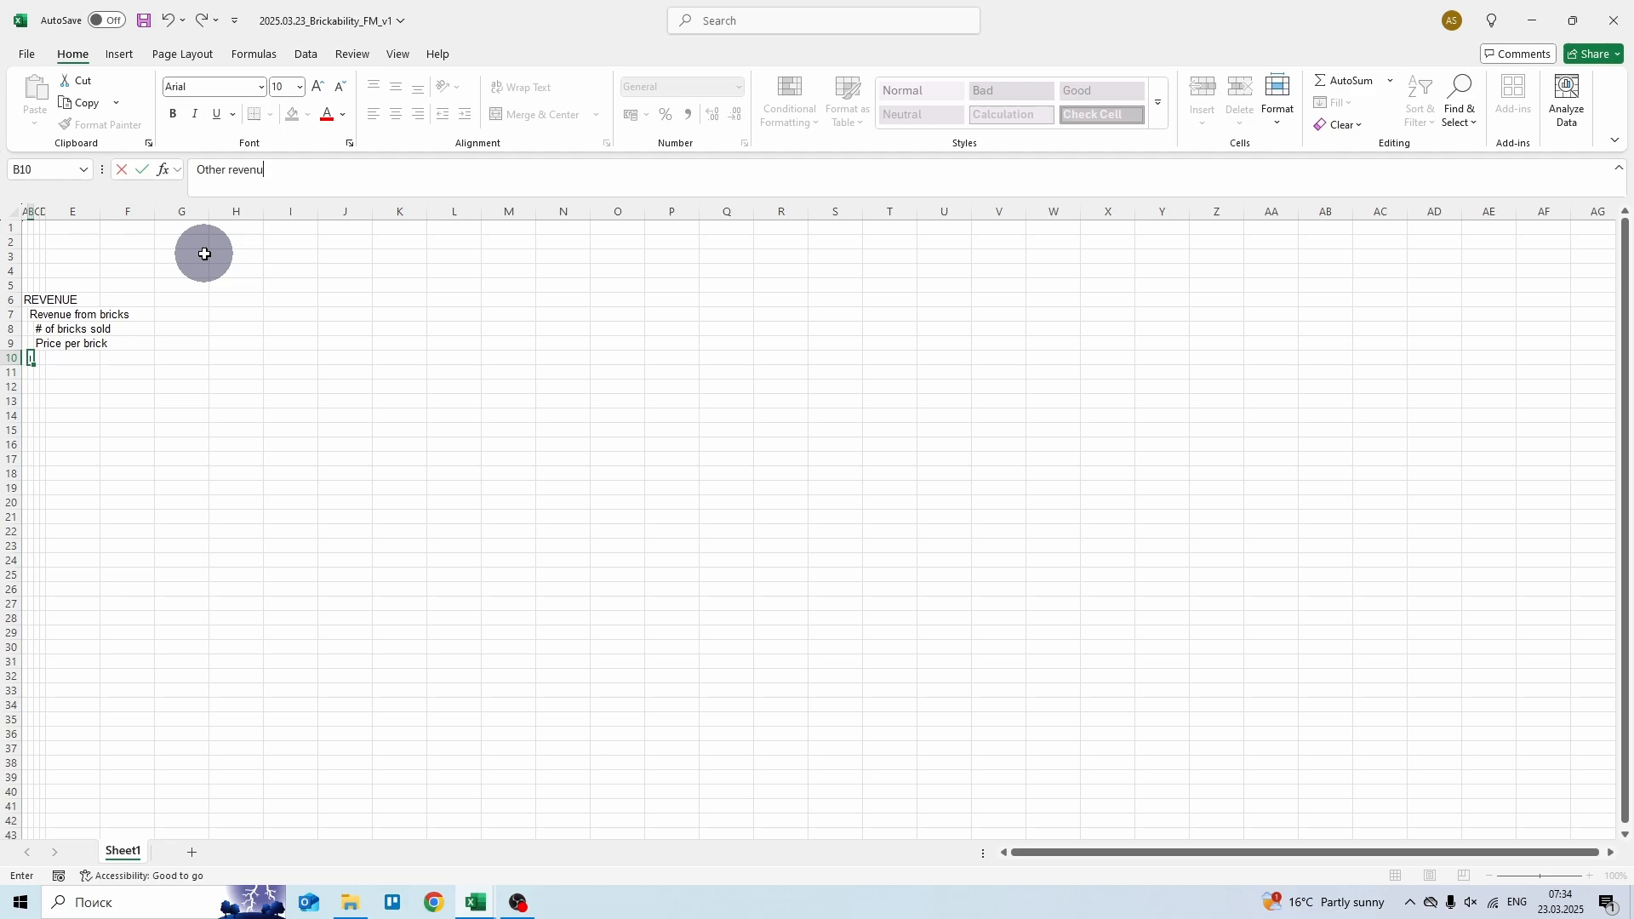
key("Return")
key("Right")
type("Other")
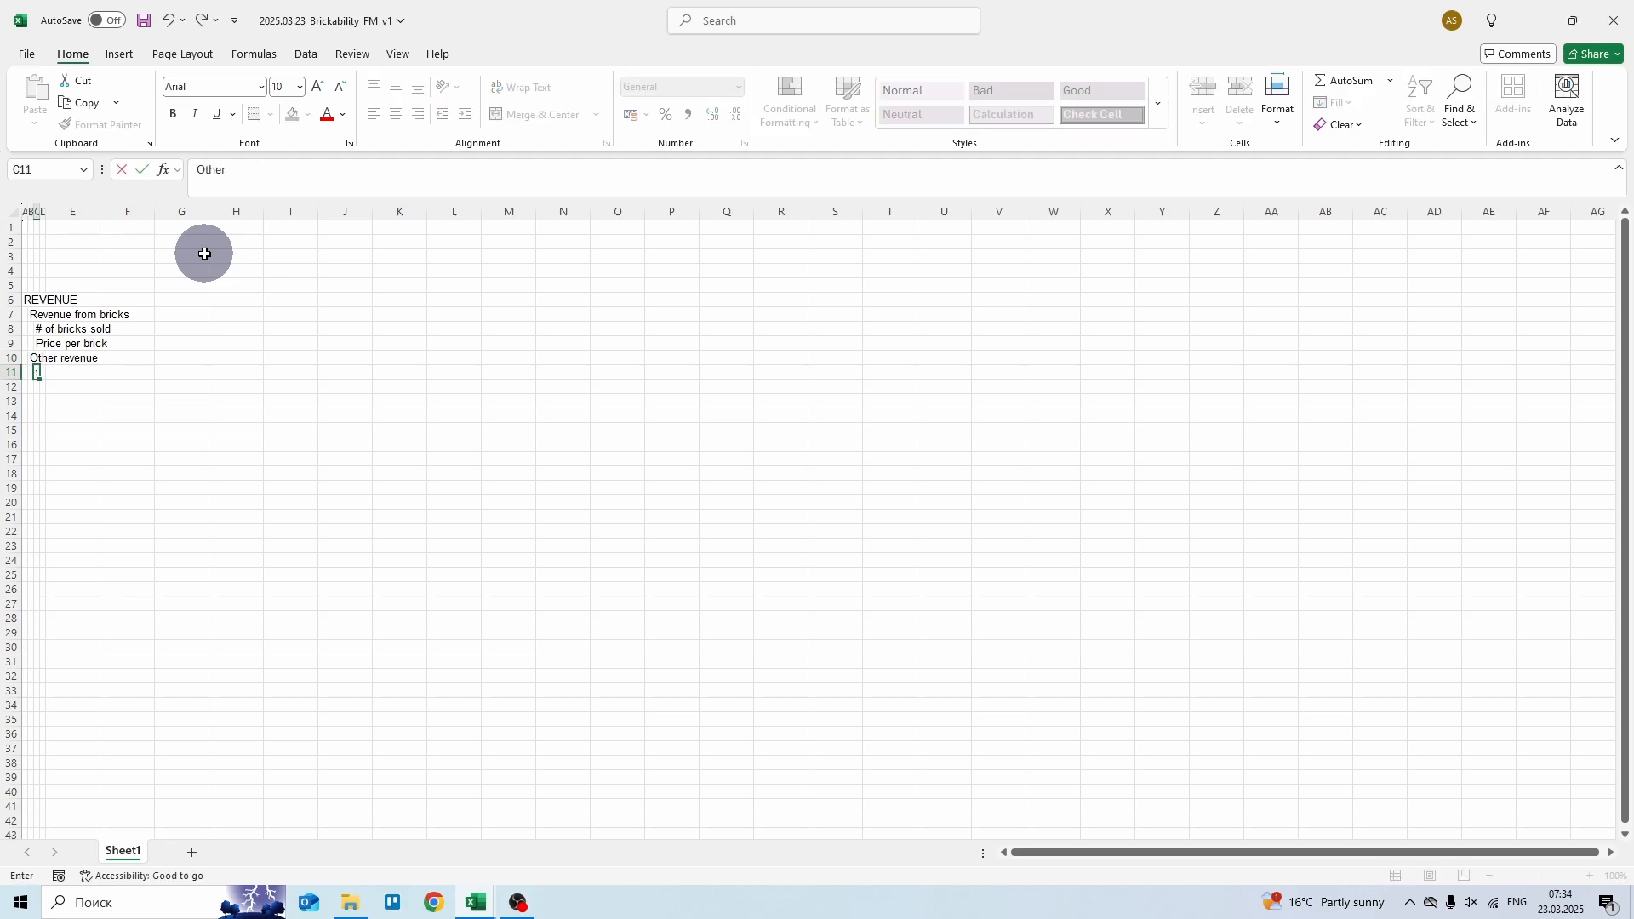
type(" revenue")
key("ctrl+Return")
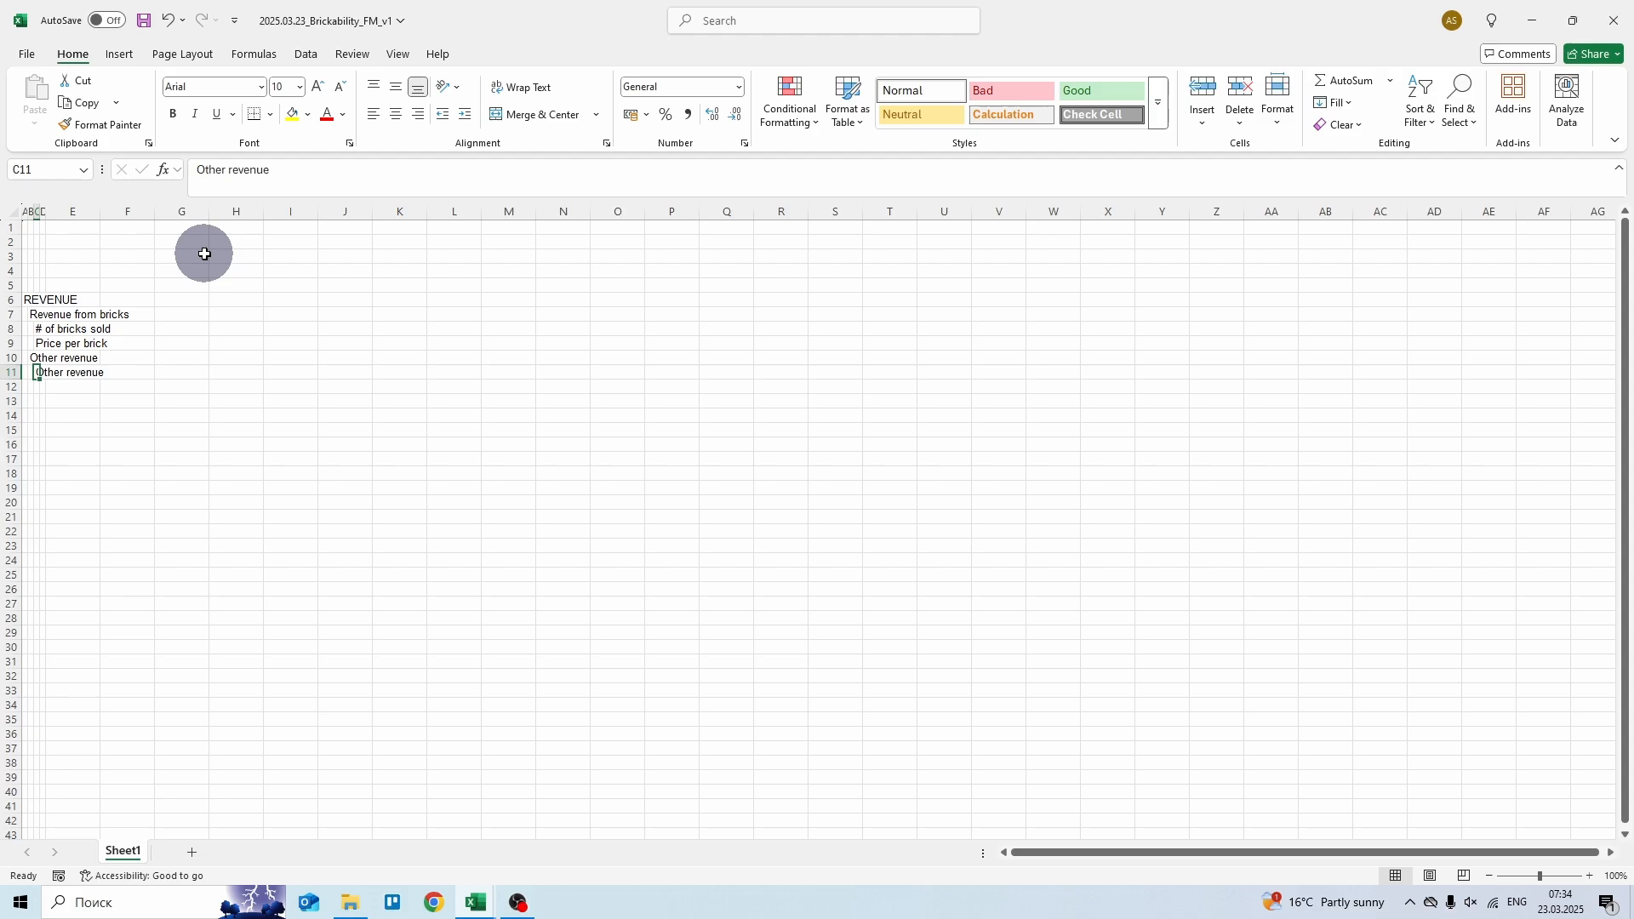
- Format the whole of column A as bold for the section headings
key("Left")
key("Left")
key("ctrl+space")
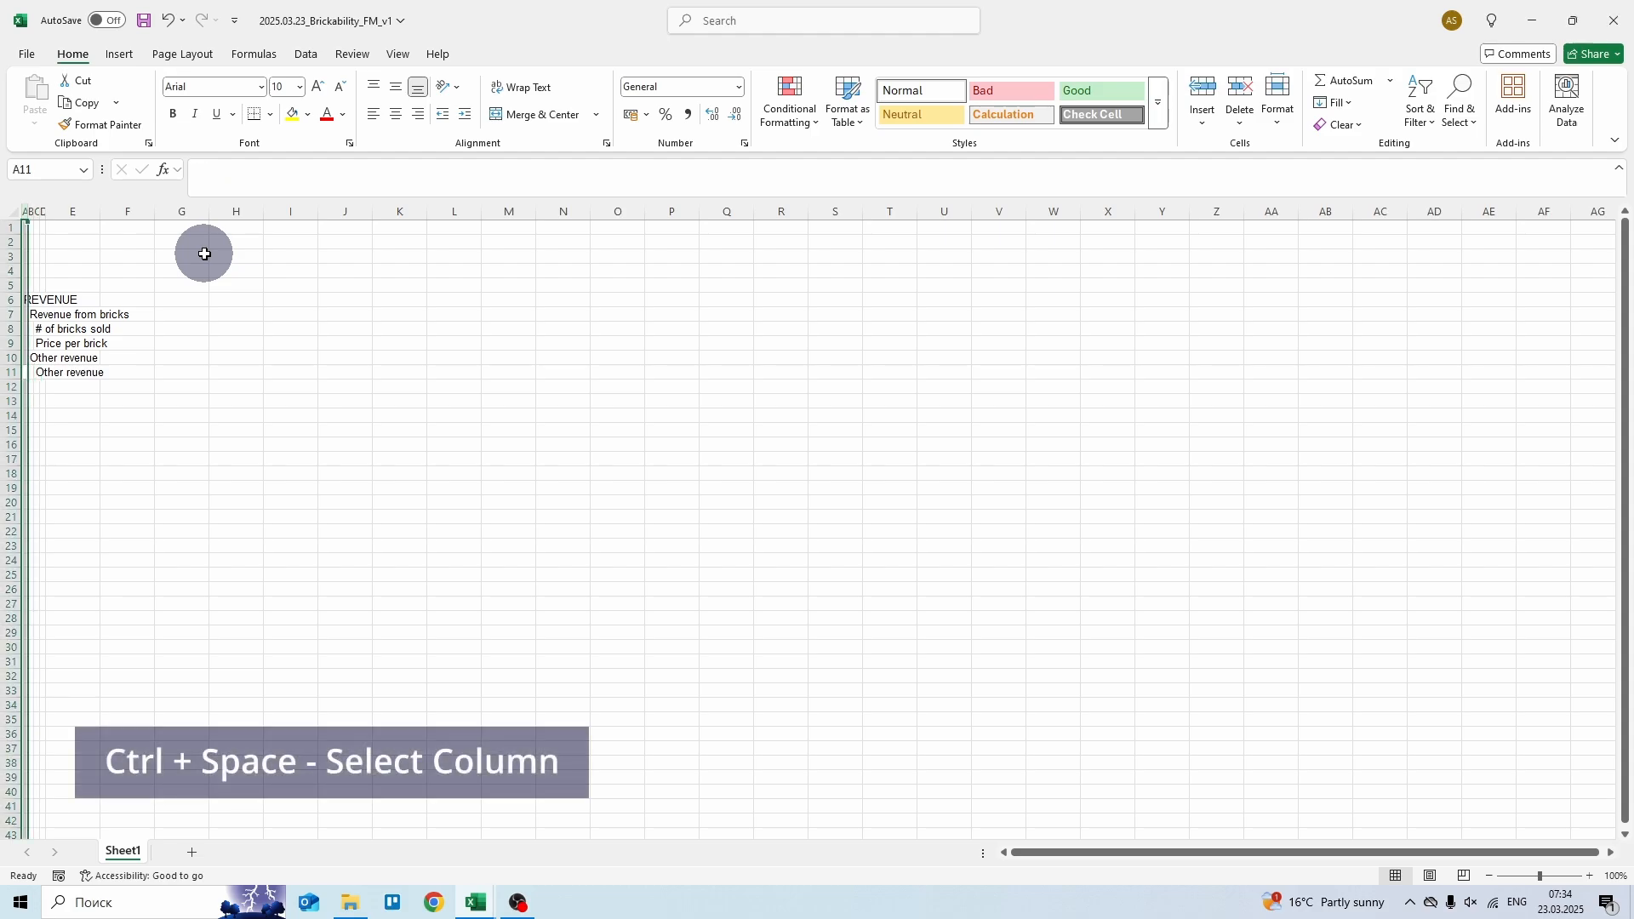
key("ctrl+b")
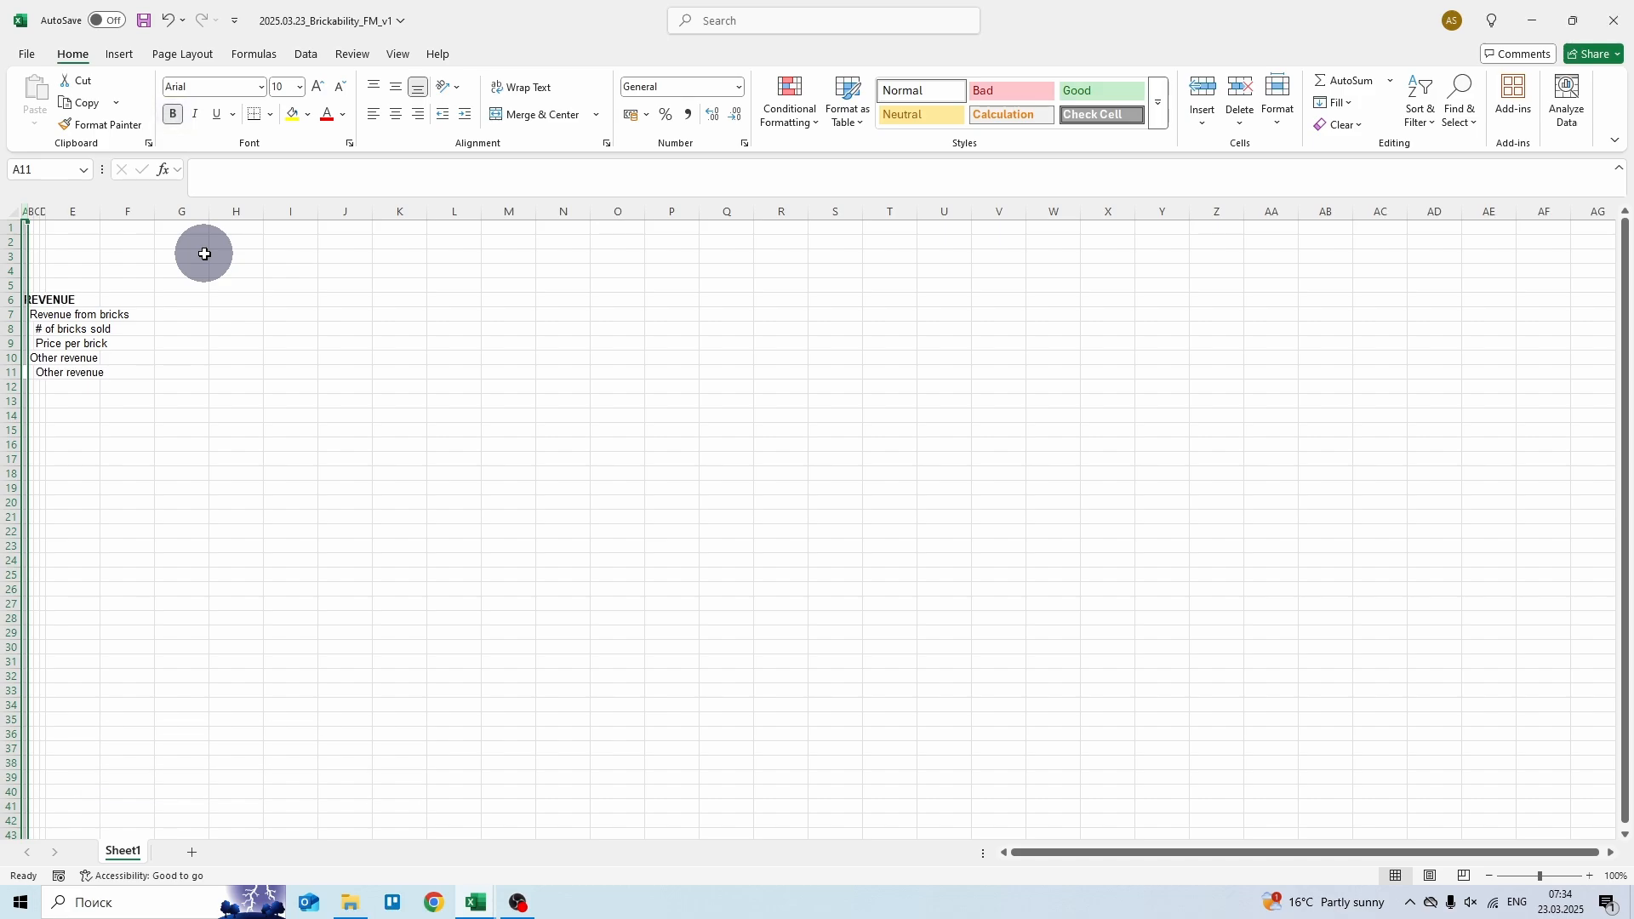
- Format the whole of column B as underlined for the subheadings
key("Right")
key("ctrl+space")
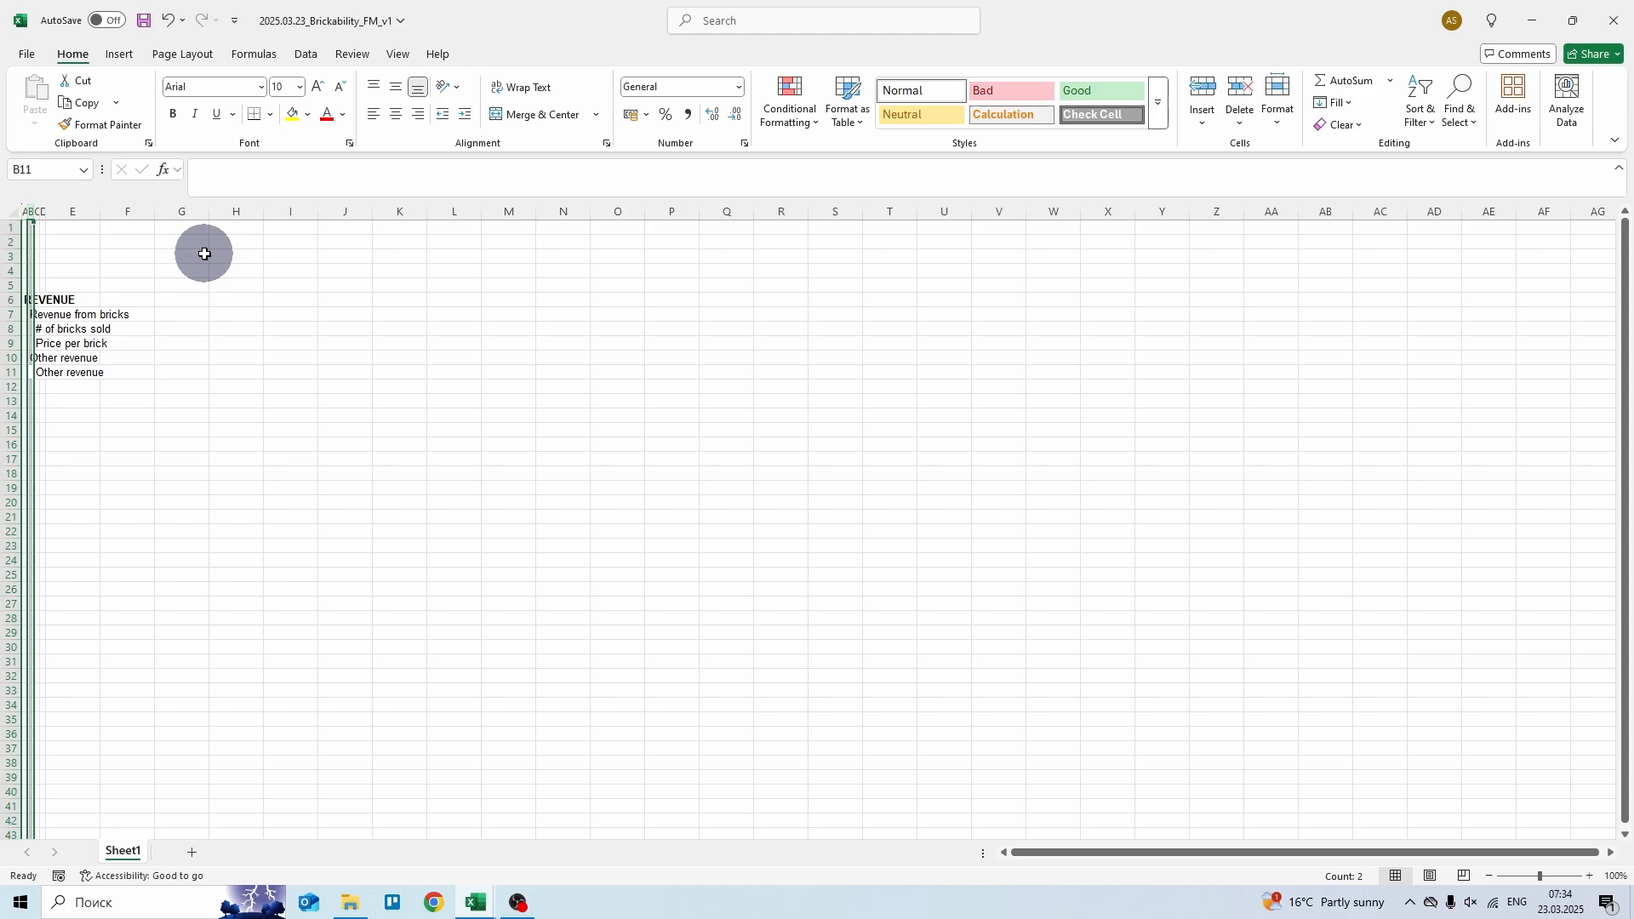
key("ctrl+u")
- Clear the sample revenue headings and line items from A6:E11, keeping the column formatting
key("Right")
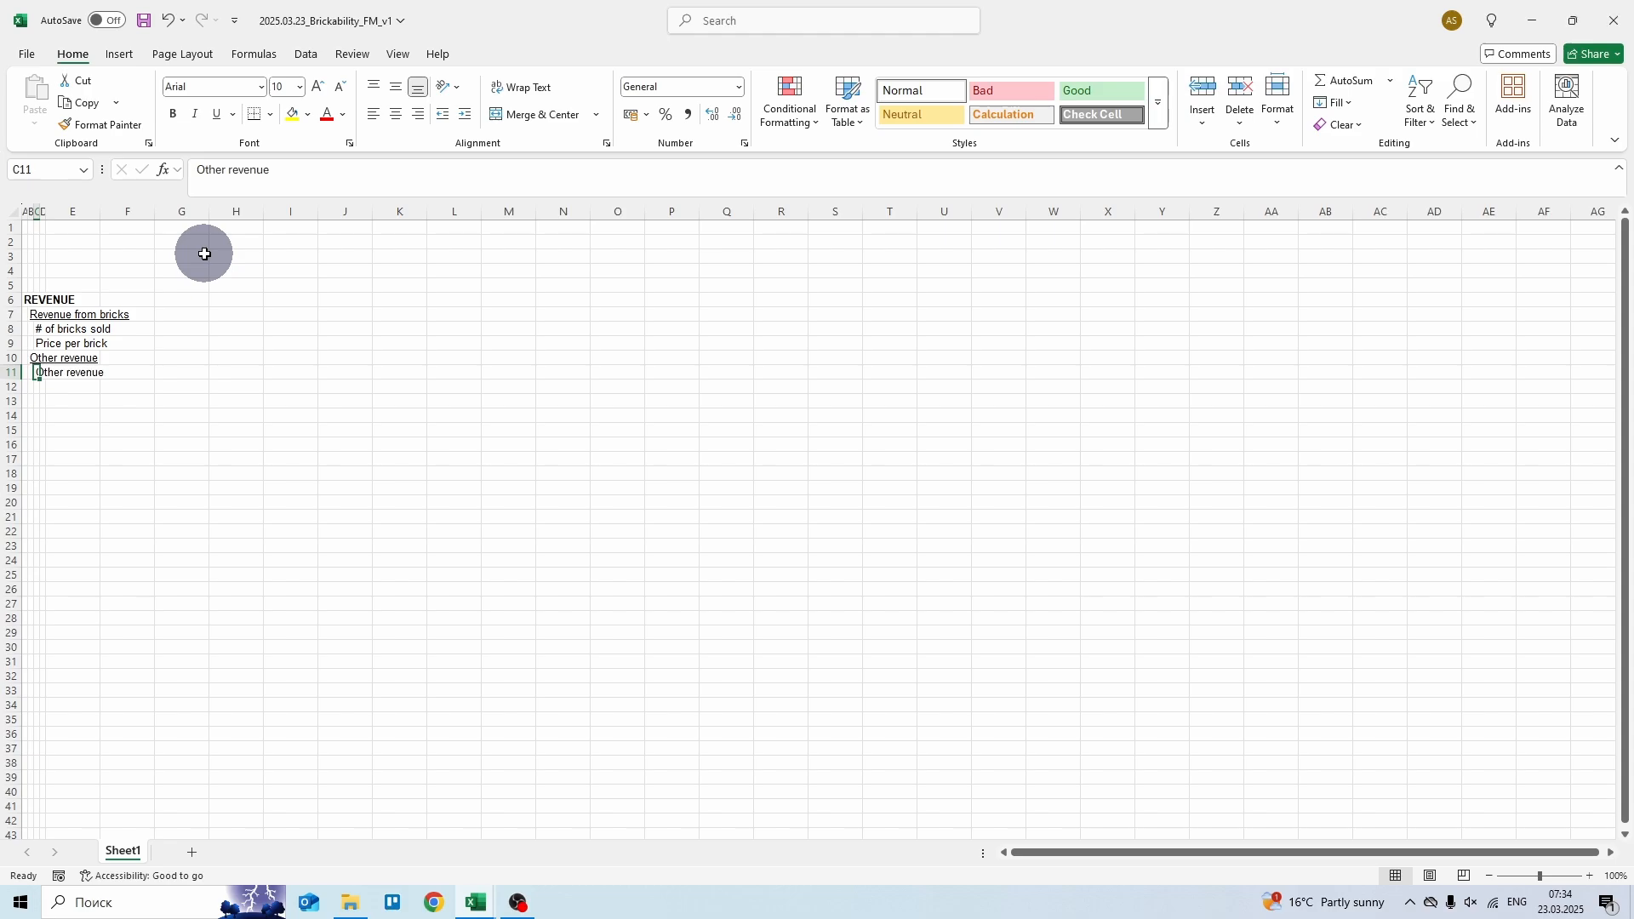
key("shift+Right")
key("shift+Right")
key("shift+Up")
key("shift+Up")
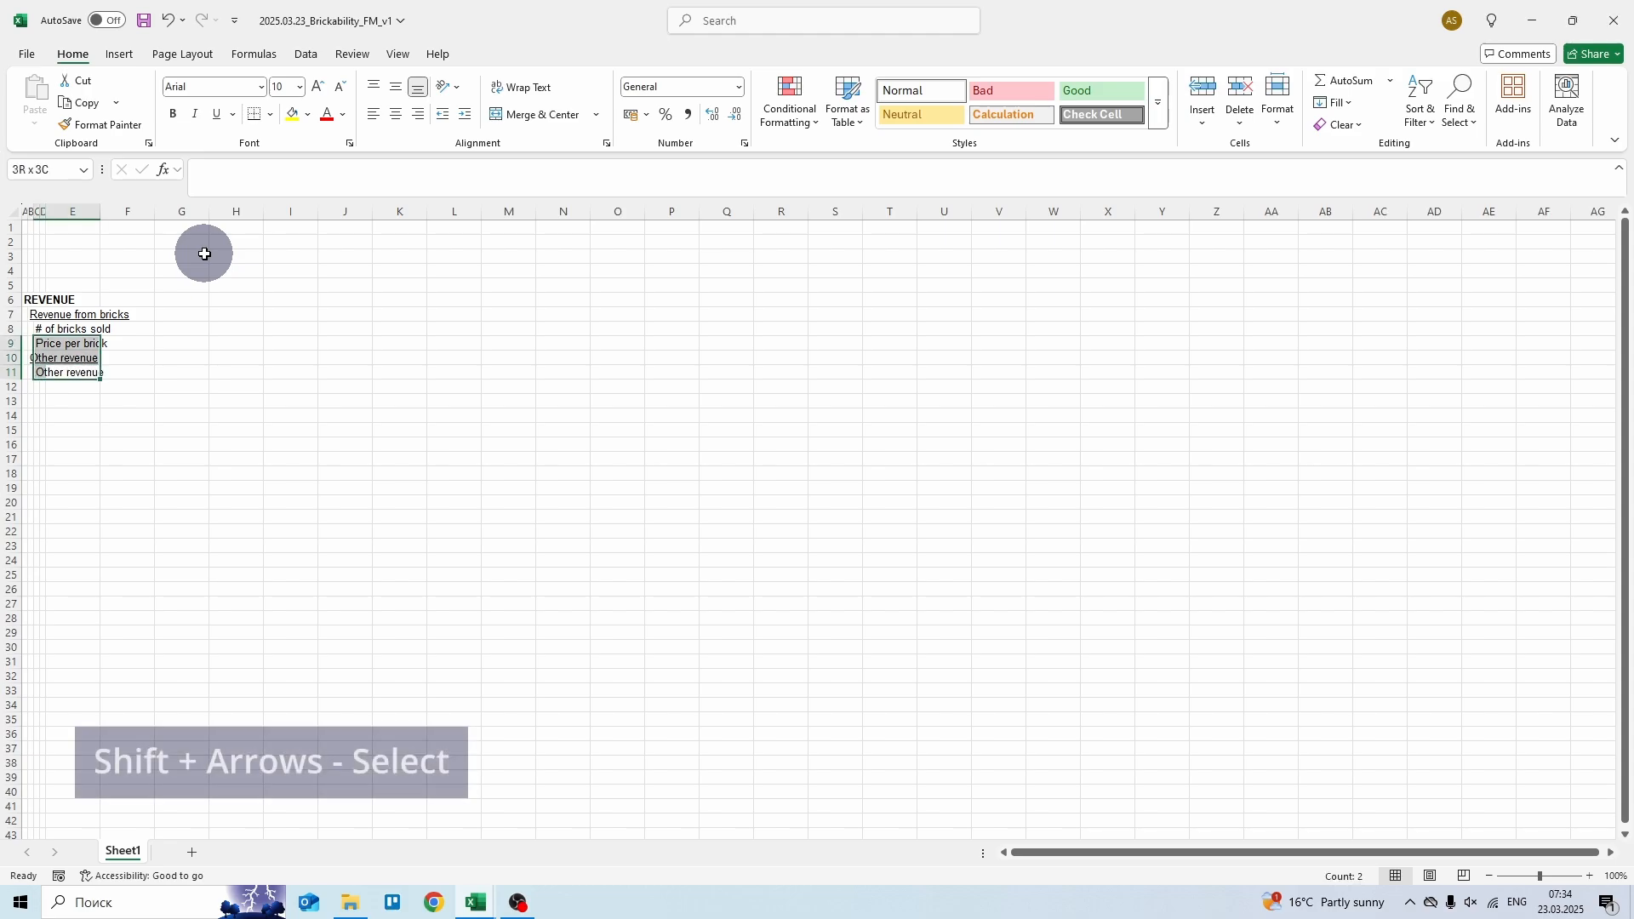
key("shift+Up")
key("shift+Up")
key("shift+Up")
key("Delete")
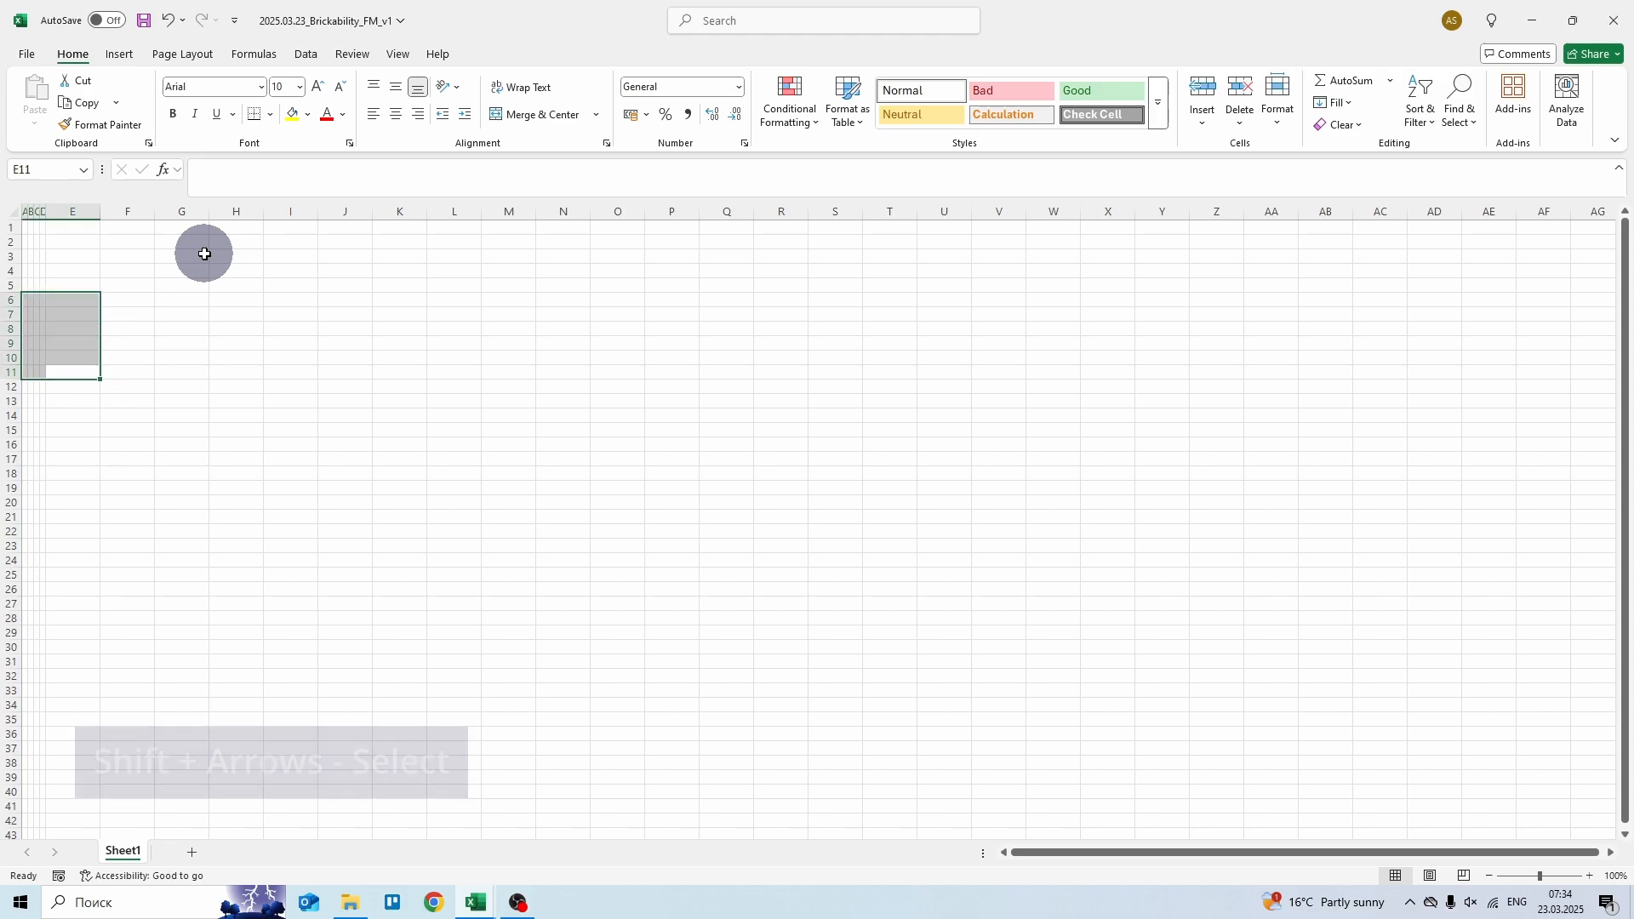
- Widen all columns from E through XFD slightly and equally, then return to column A
key("Right")
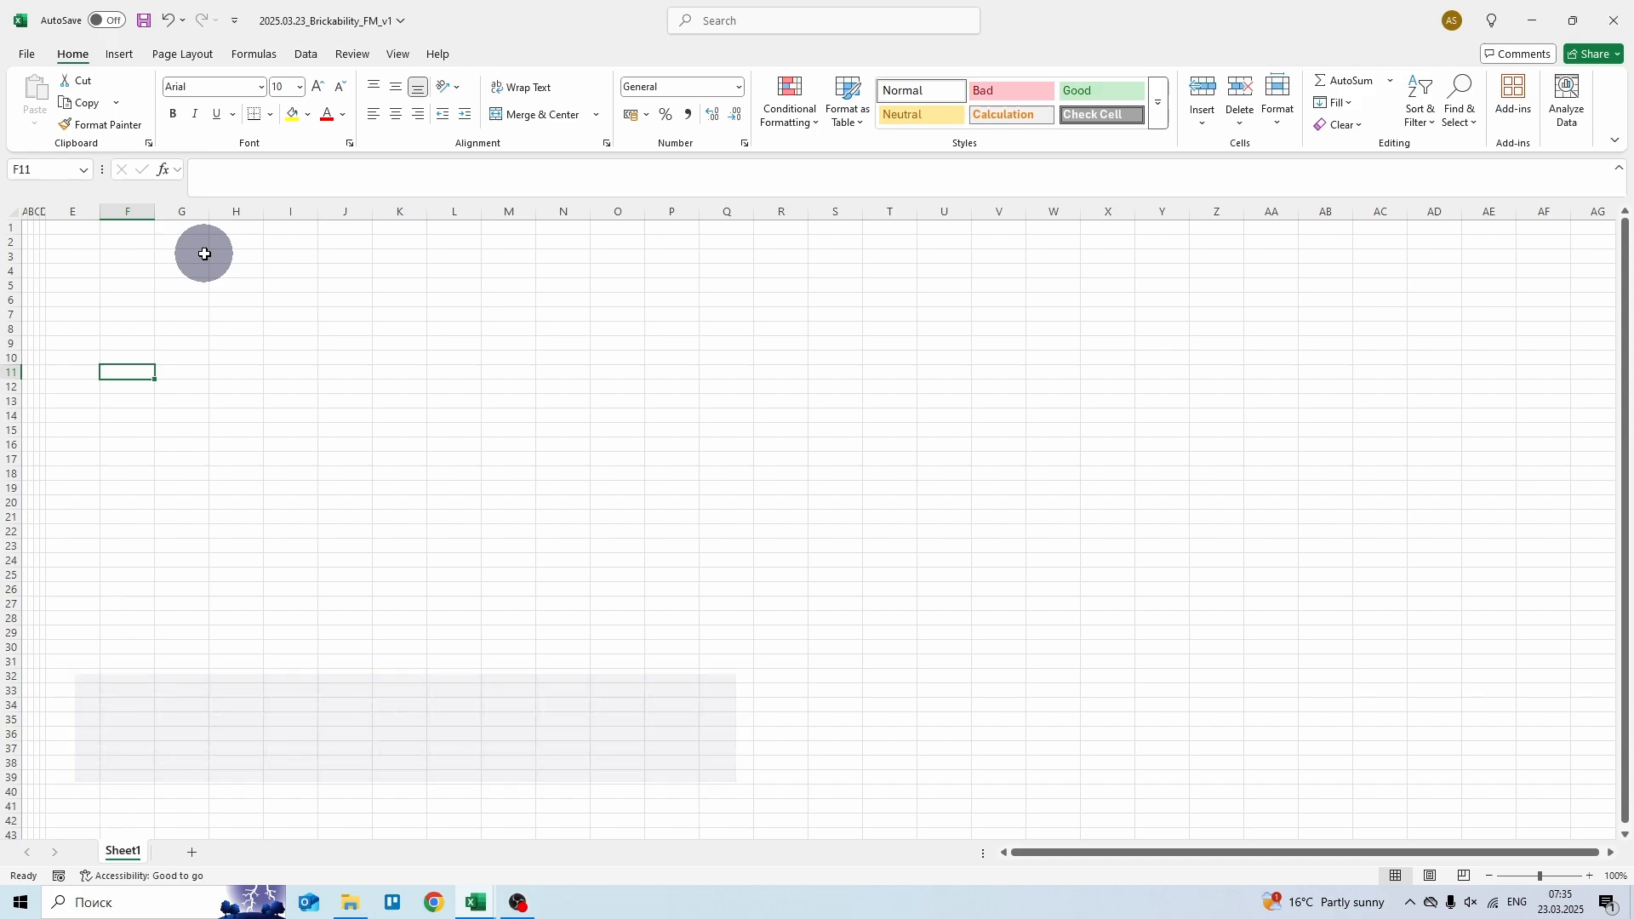
key("Left")
key("ctrl+space")
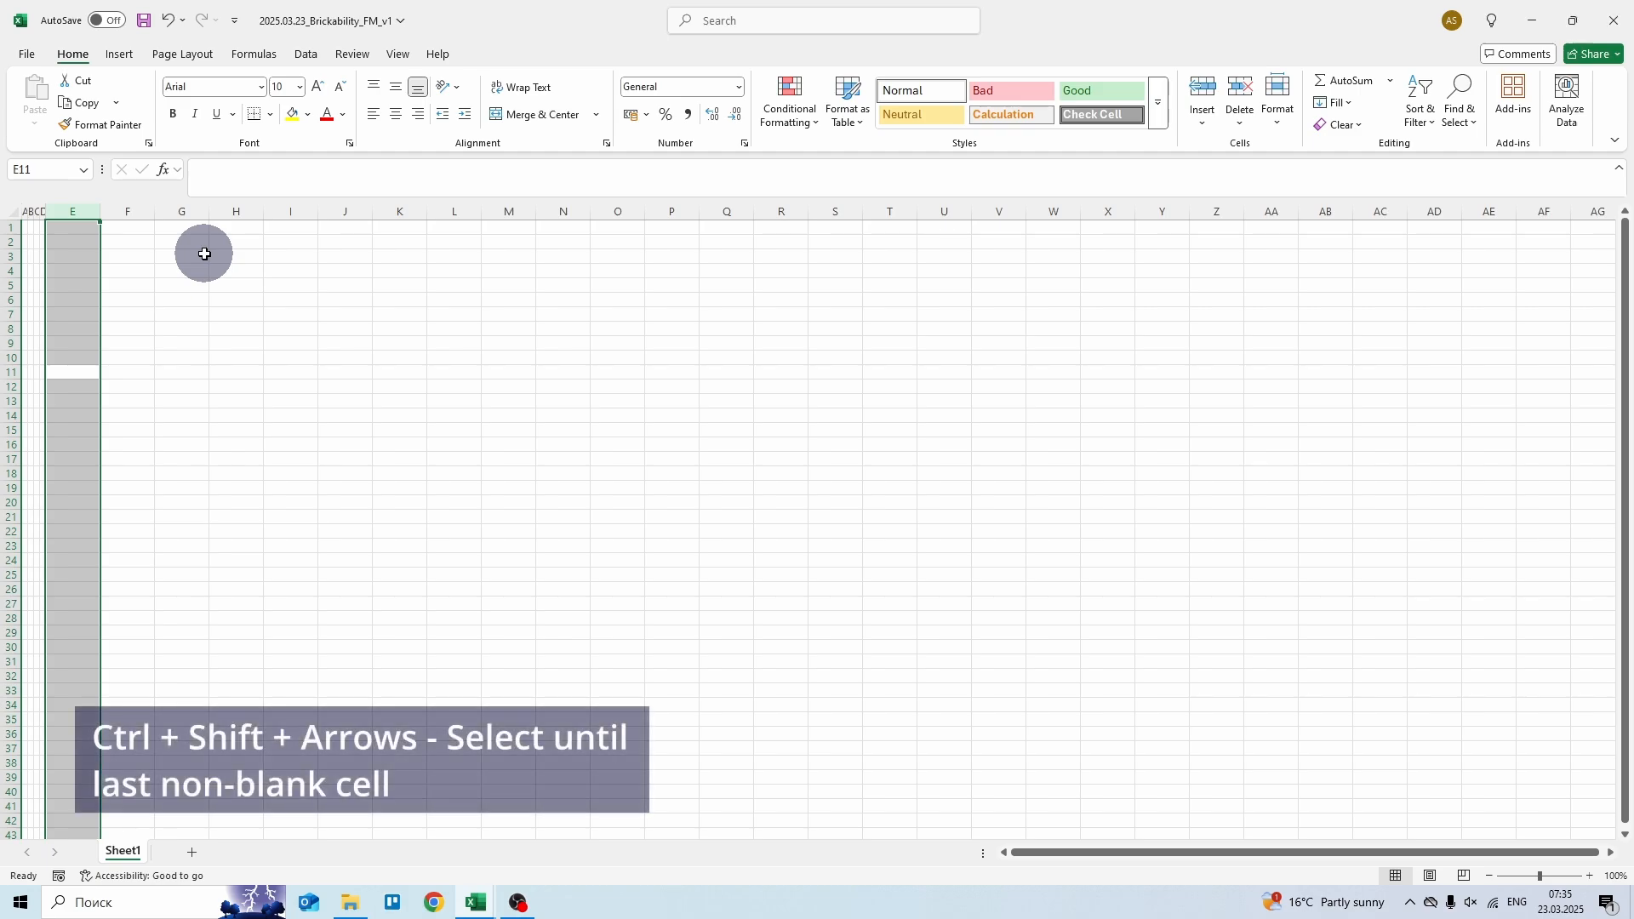
key("ctrl+shift+Right")
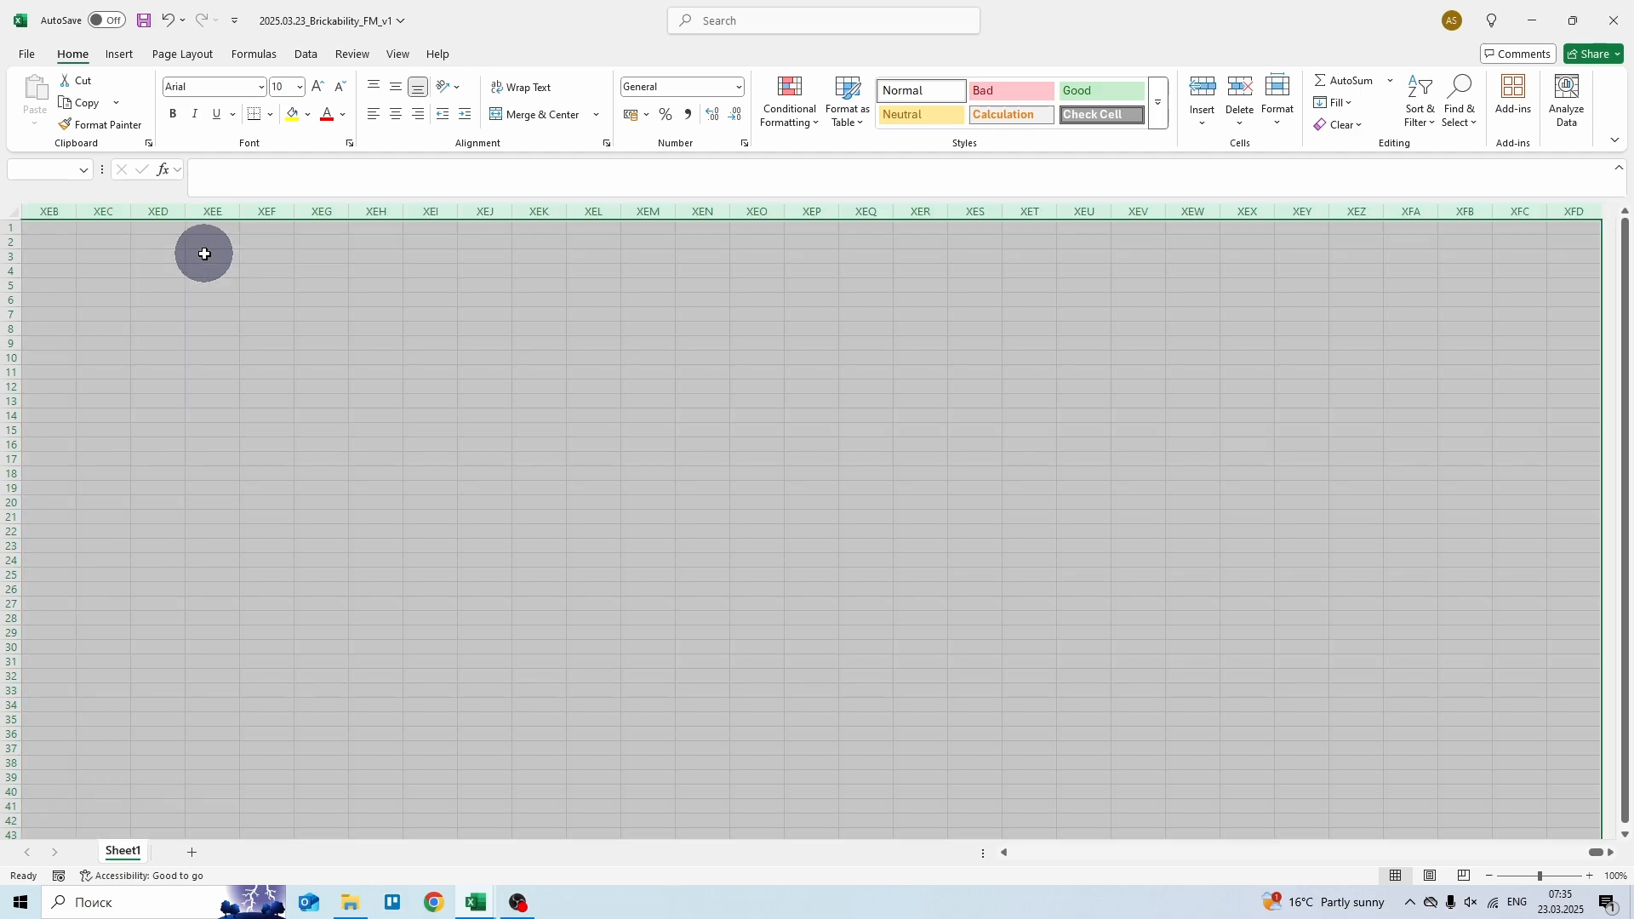
left_click_drag(239, 211, 258, 212)
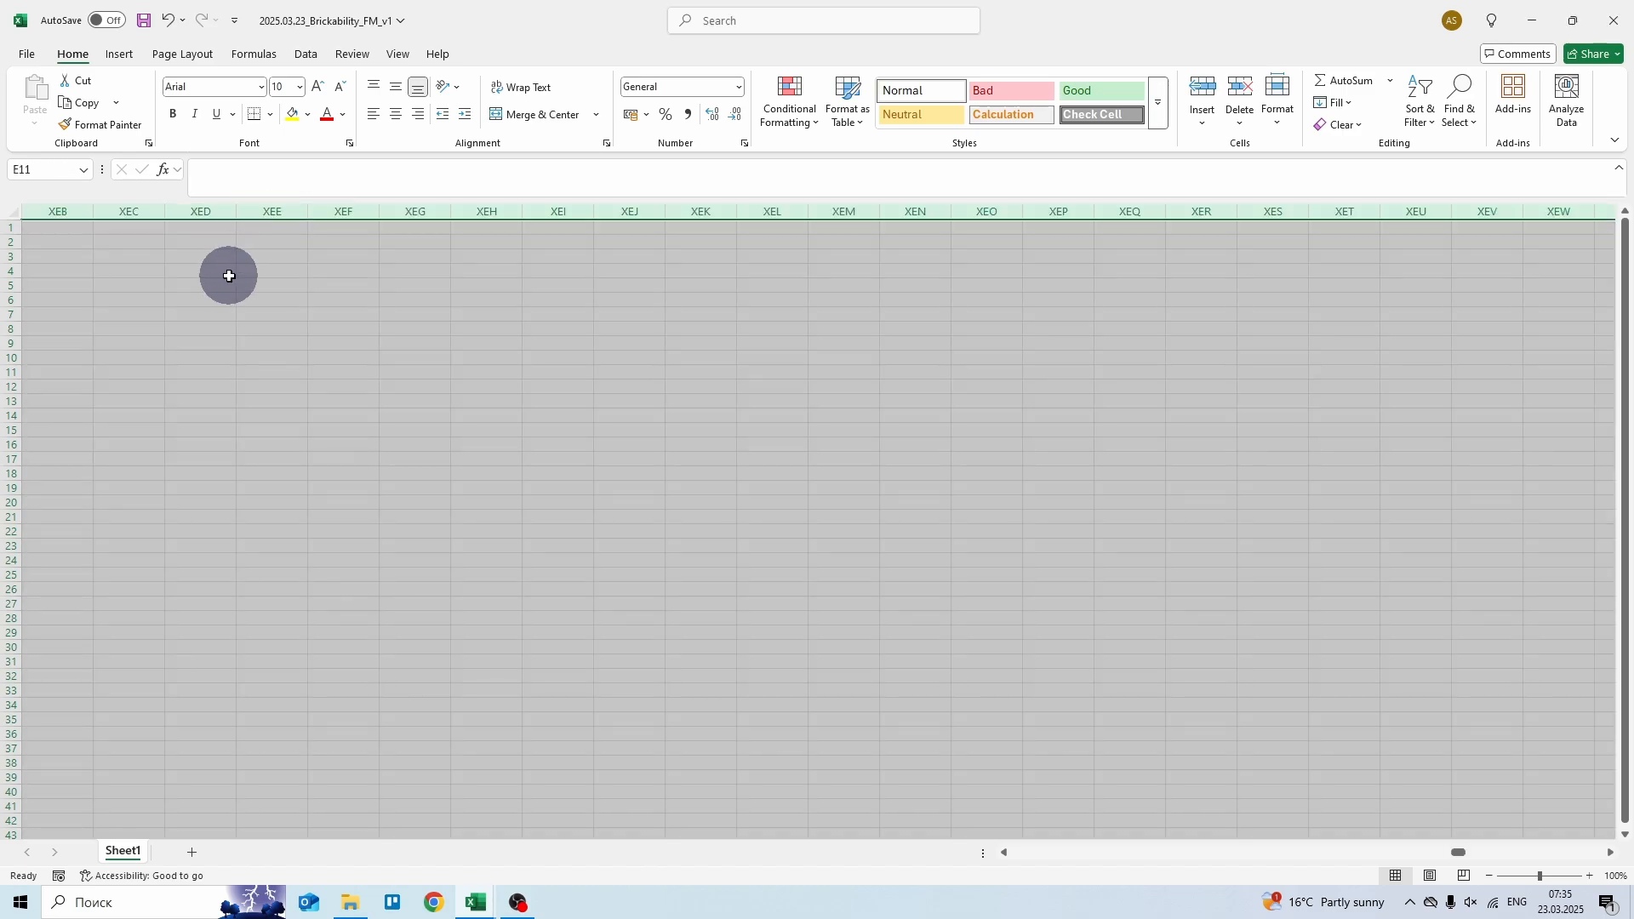
key("Home")
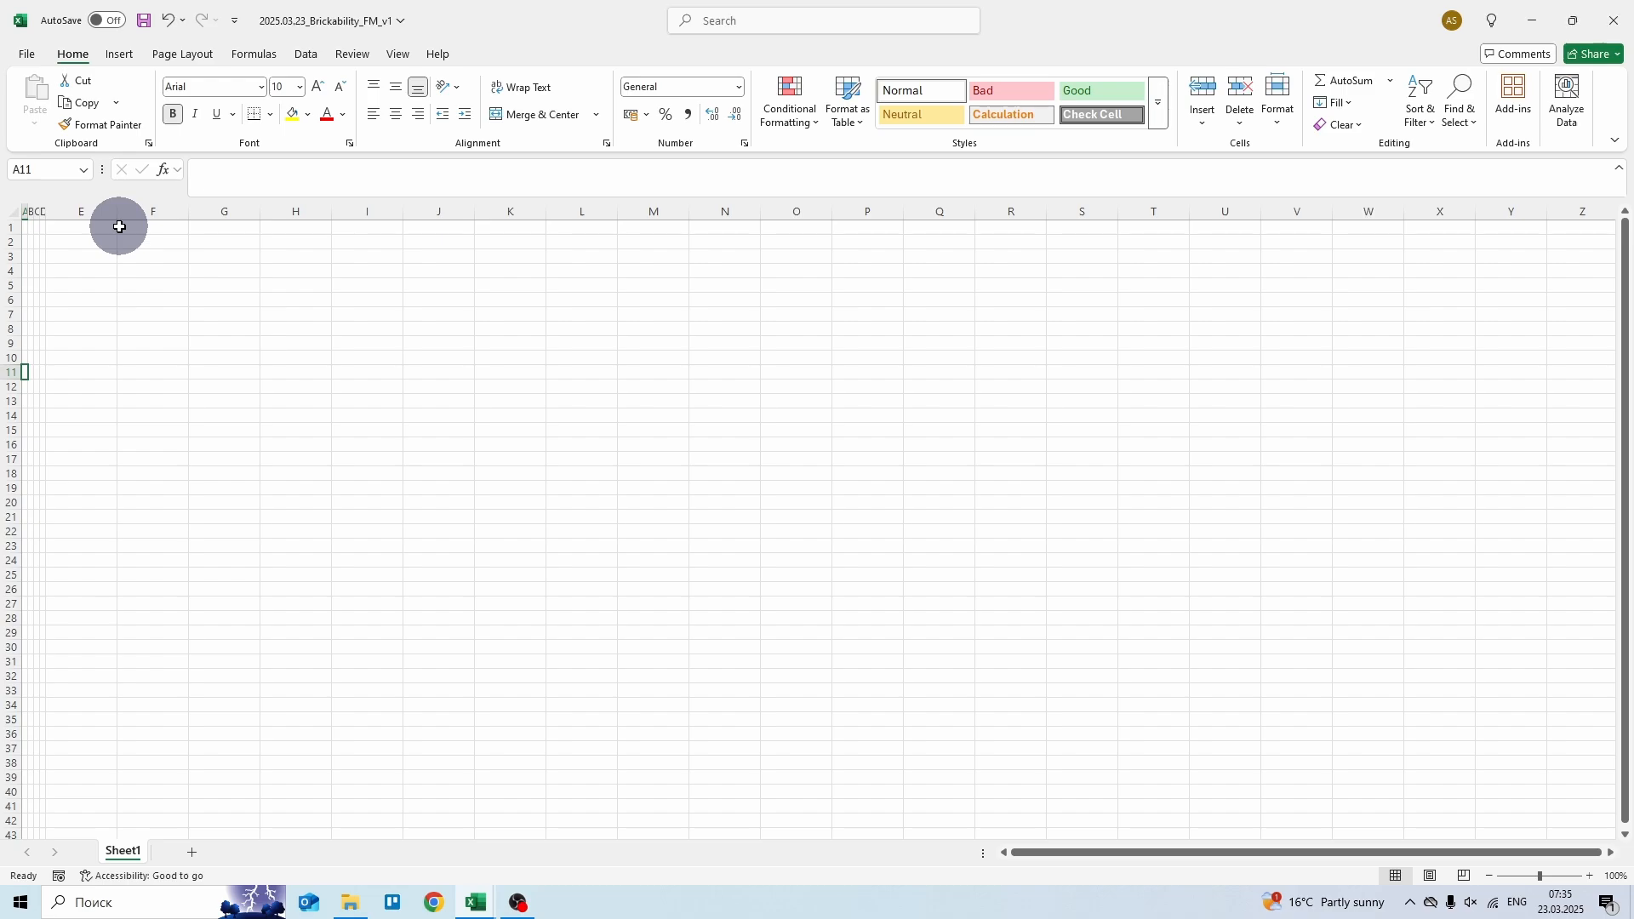
- Widen column E to about two and a half times its width and narrow column H to a thin spacer
left_click_drag(113, 212, 220, 223)
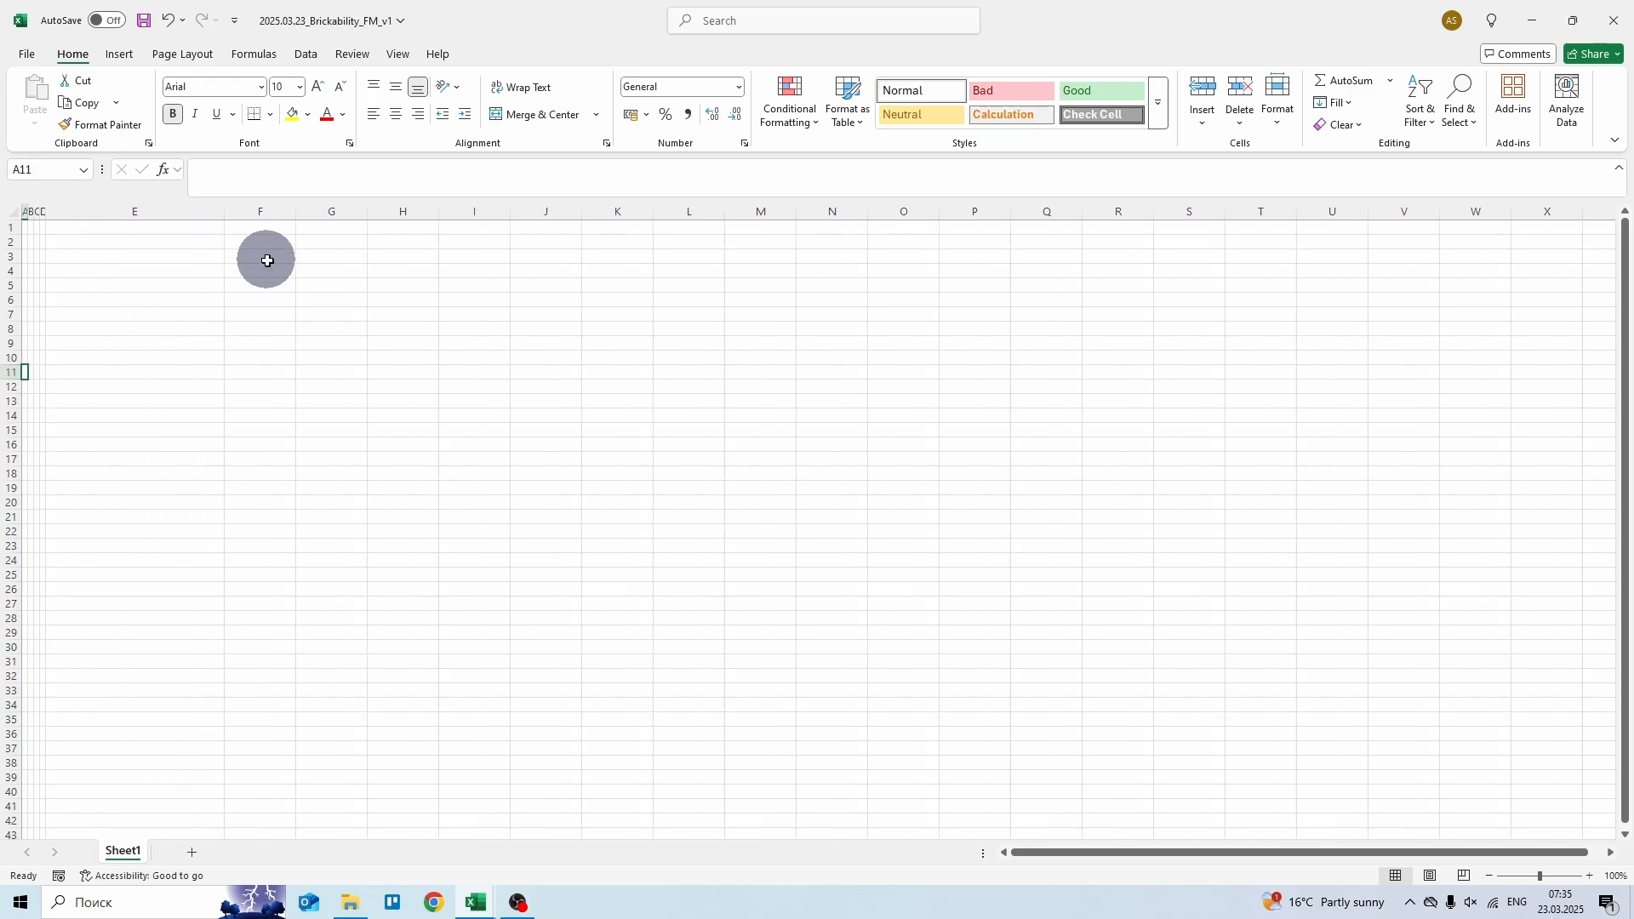
left_click(402, 212)
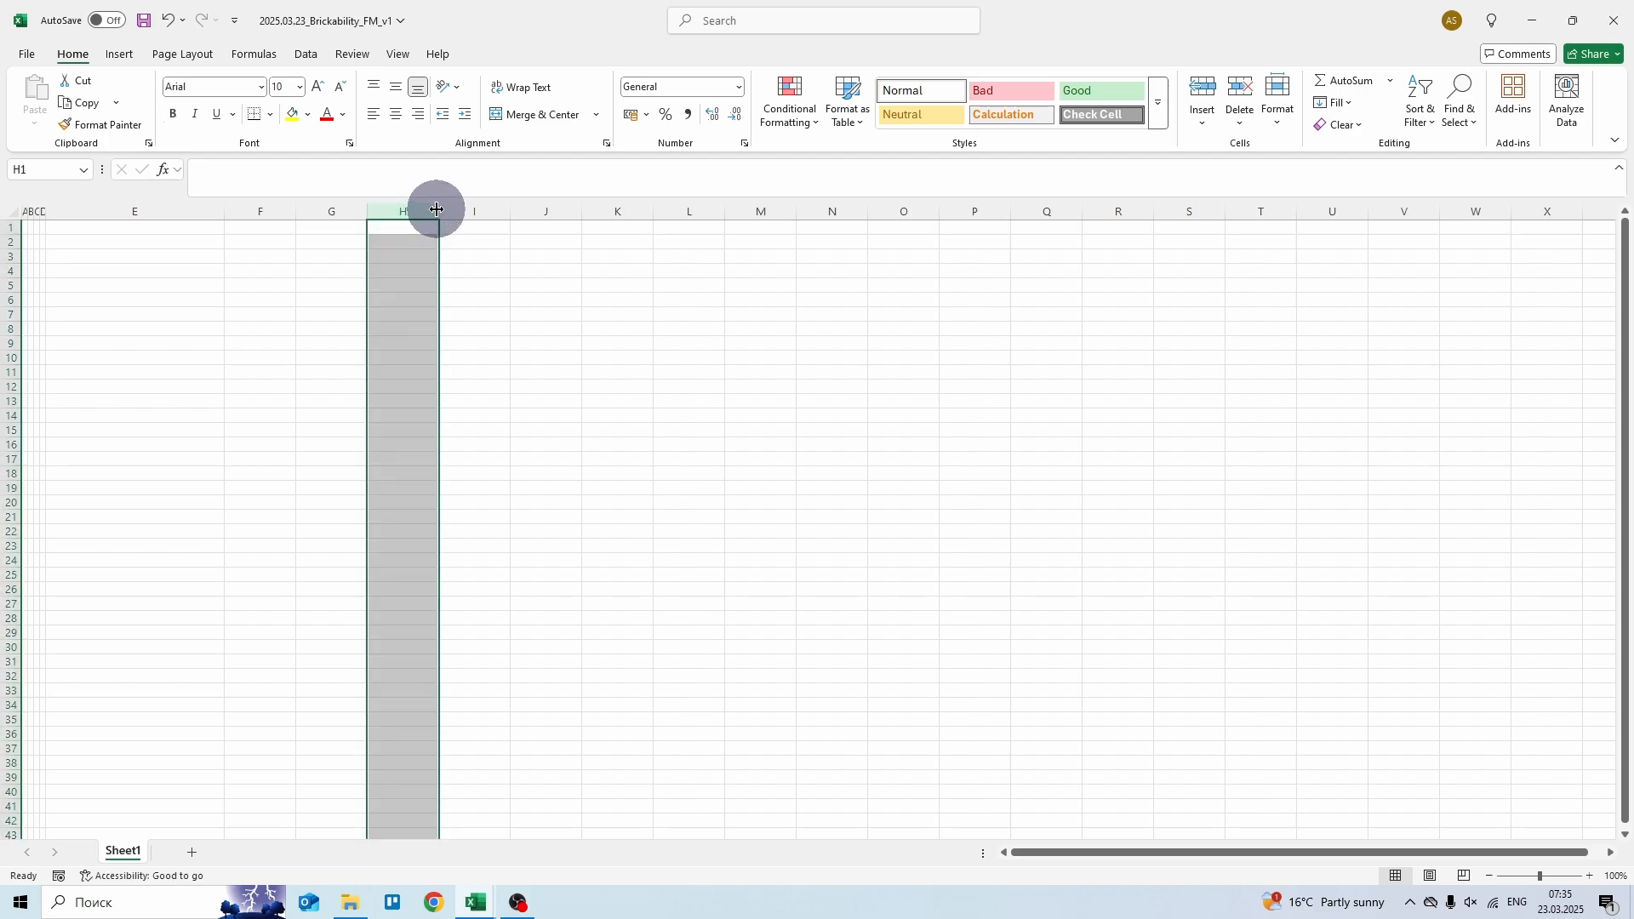
left_click_drag(437, 212, 381, 208)
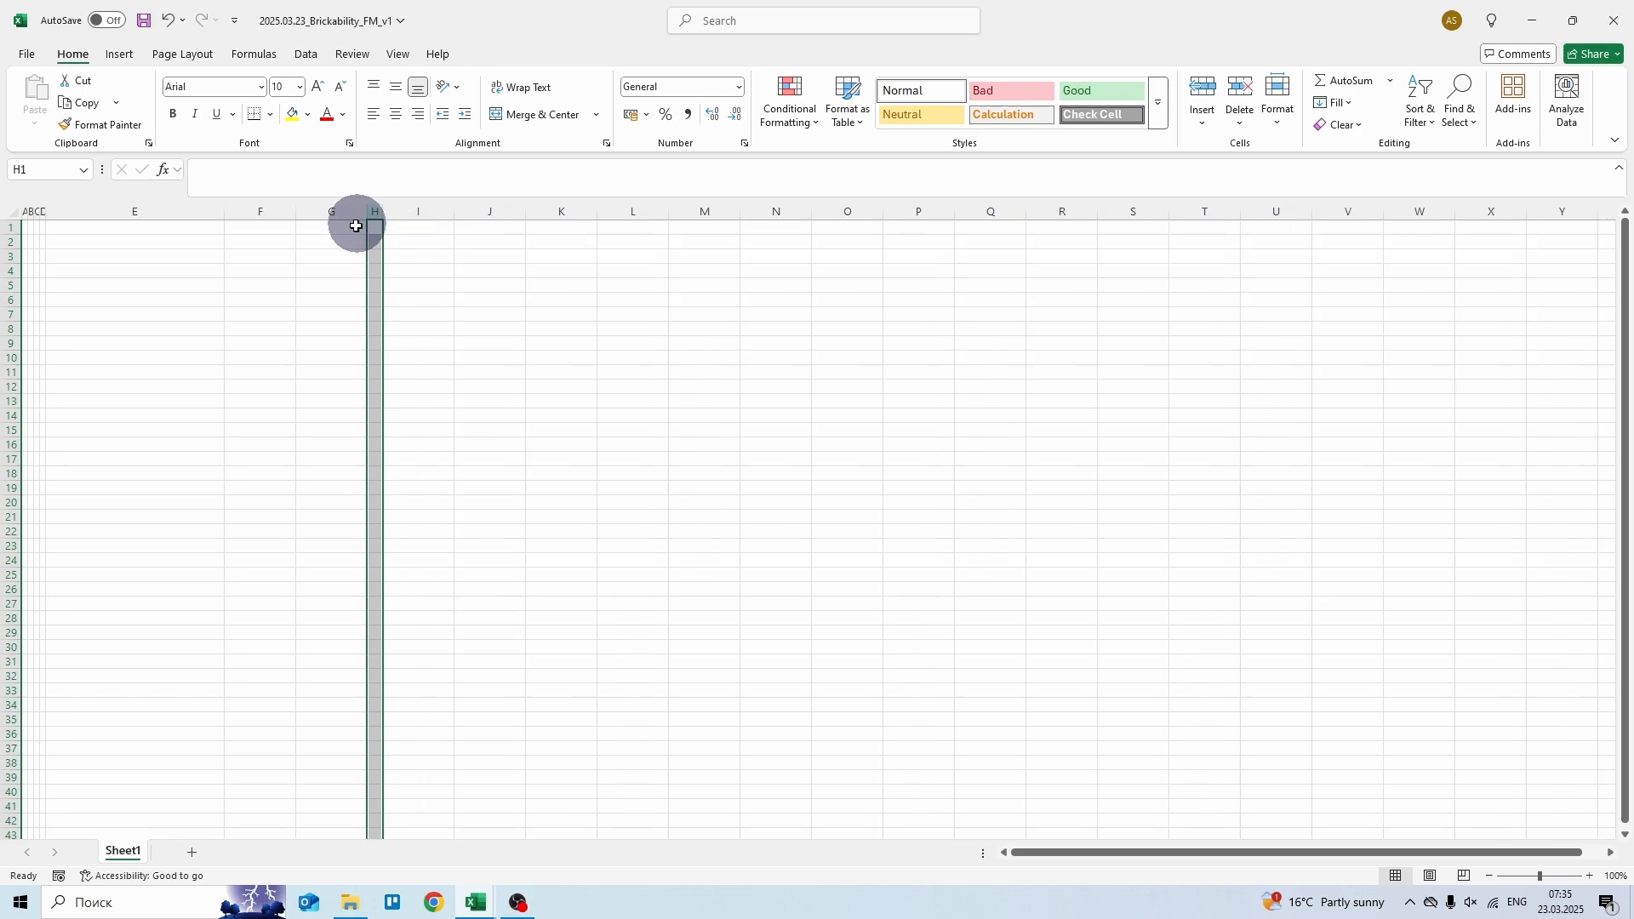
- Enter the column headers "Constant" in F7 and "Unit" in G7 and make both bold
left_click(253, 312)
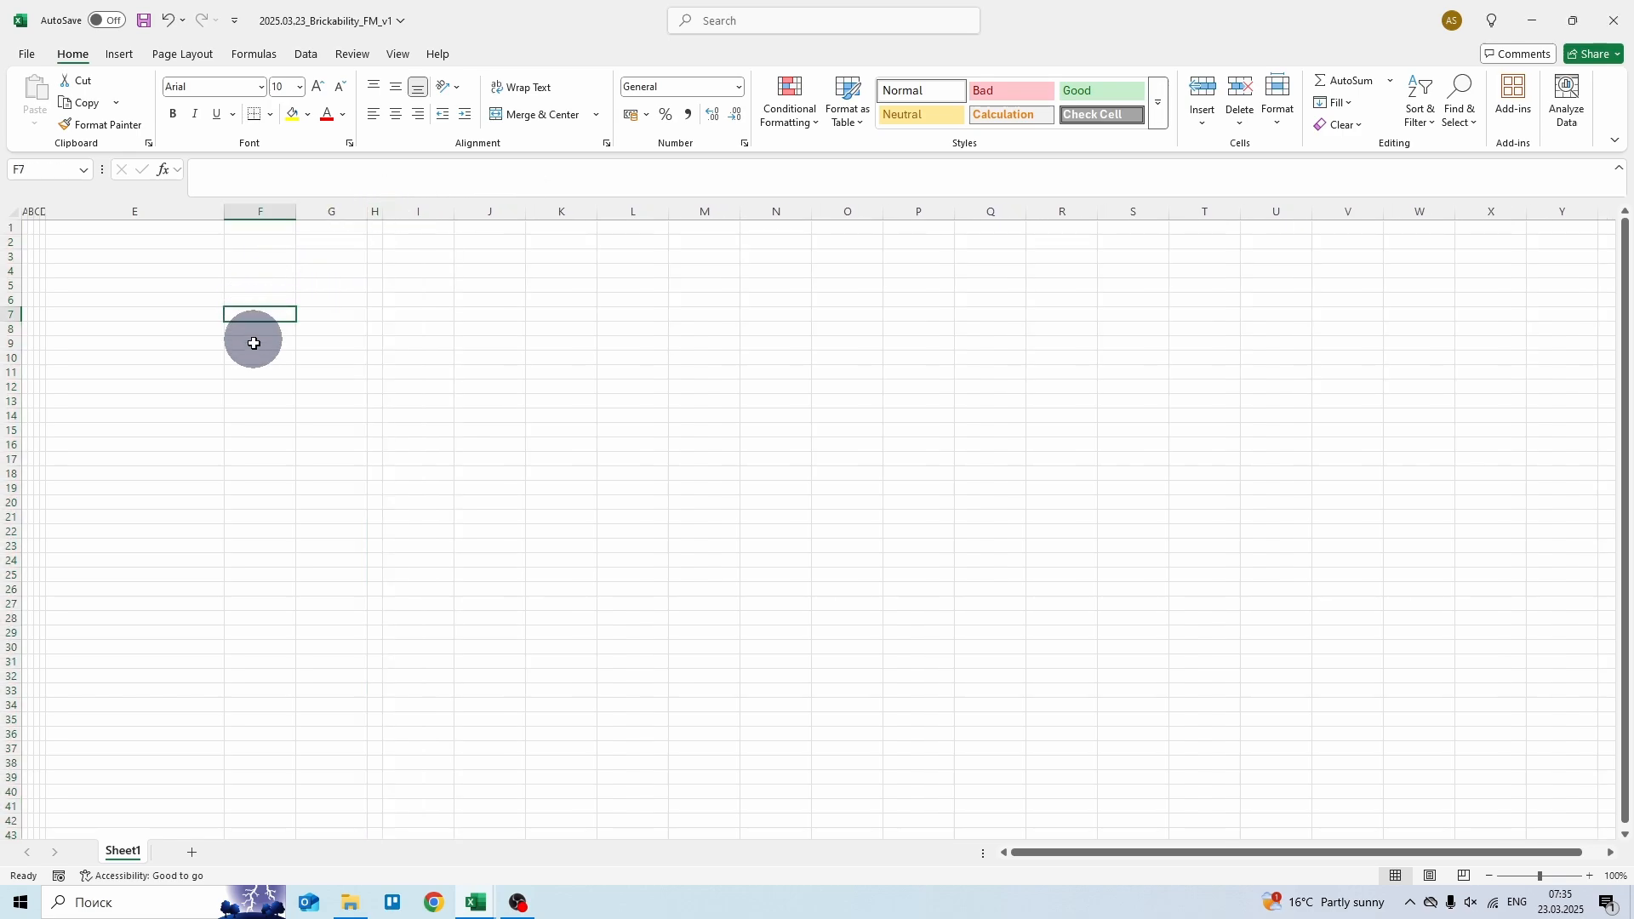
type("Constant")
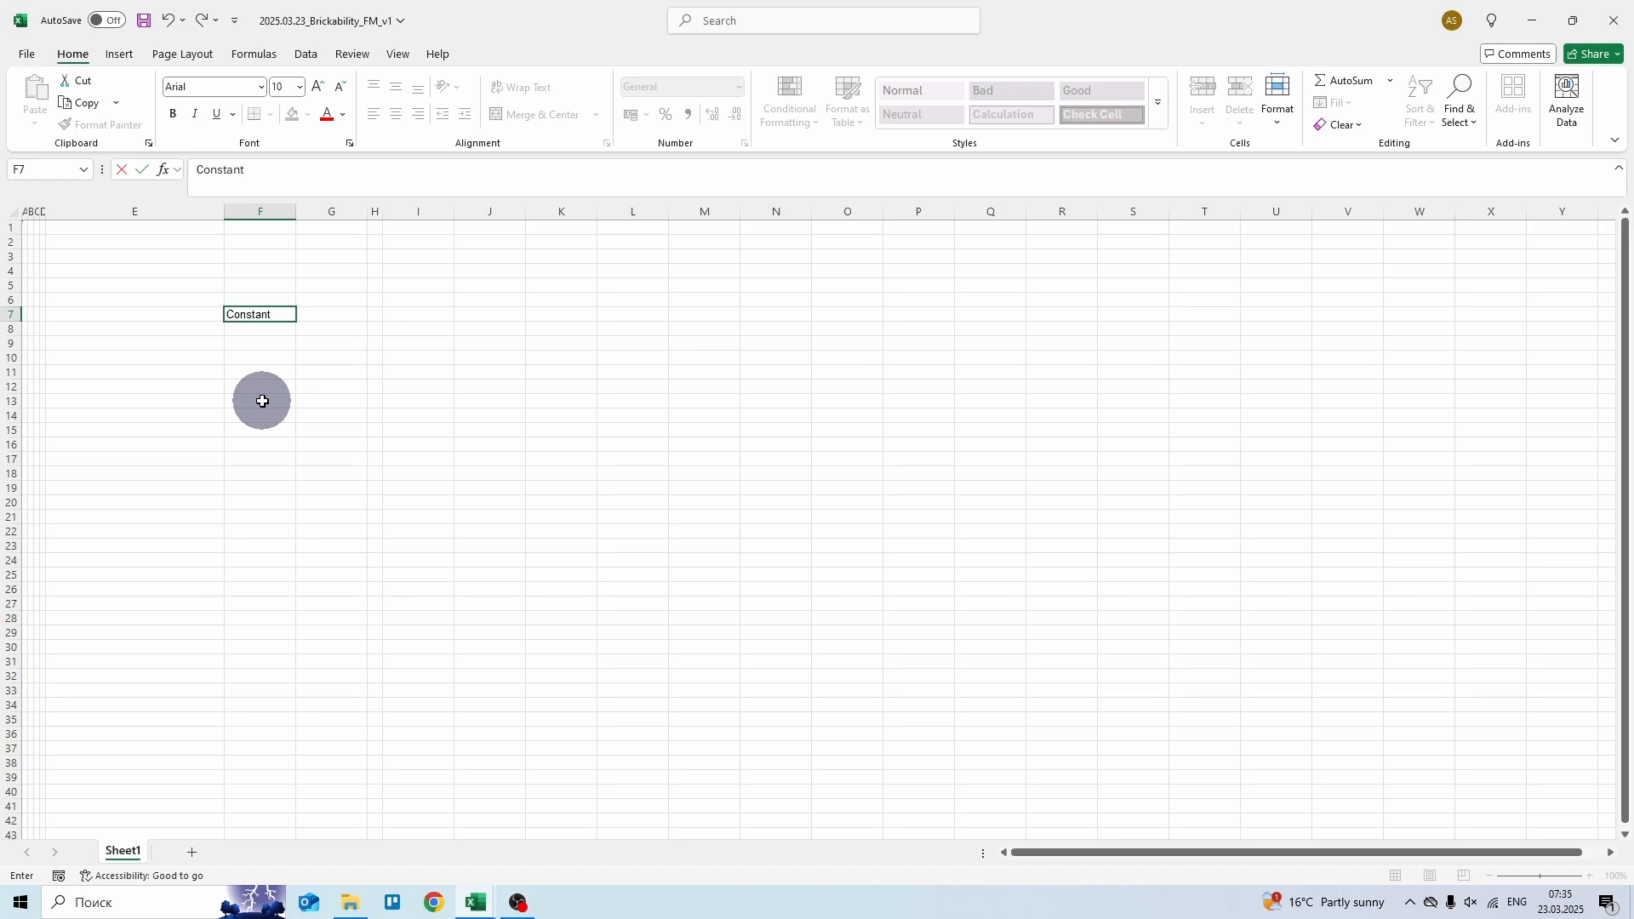
key("Tab")
type("U")
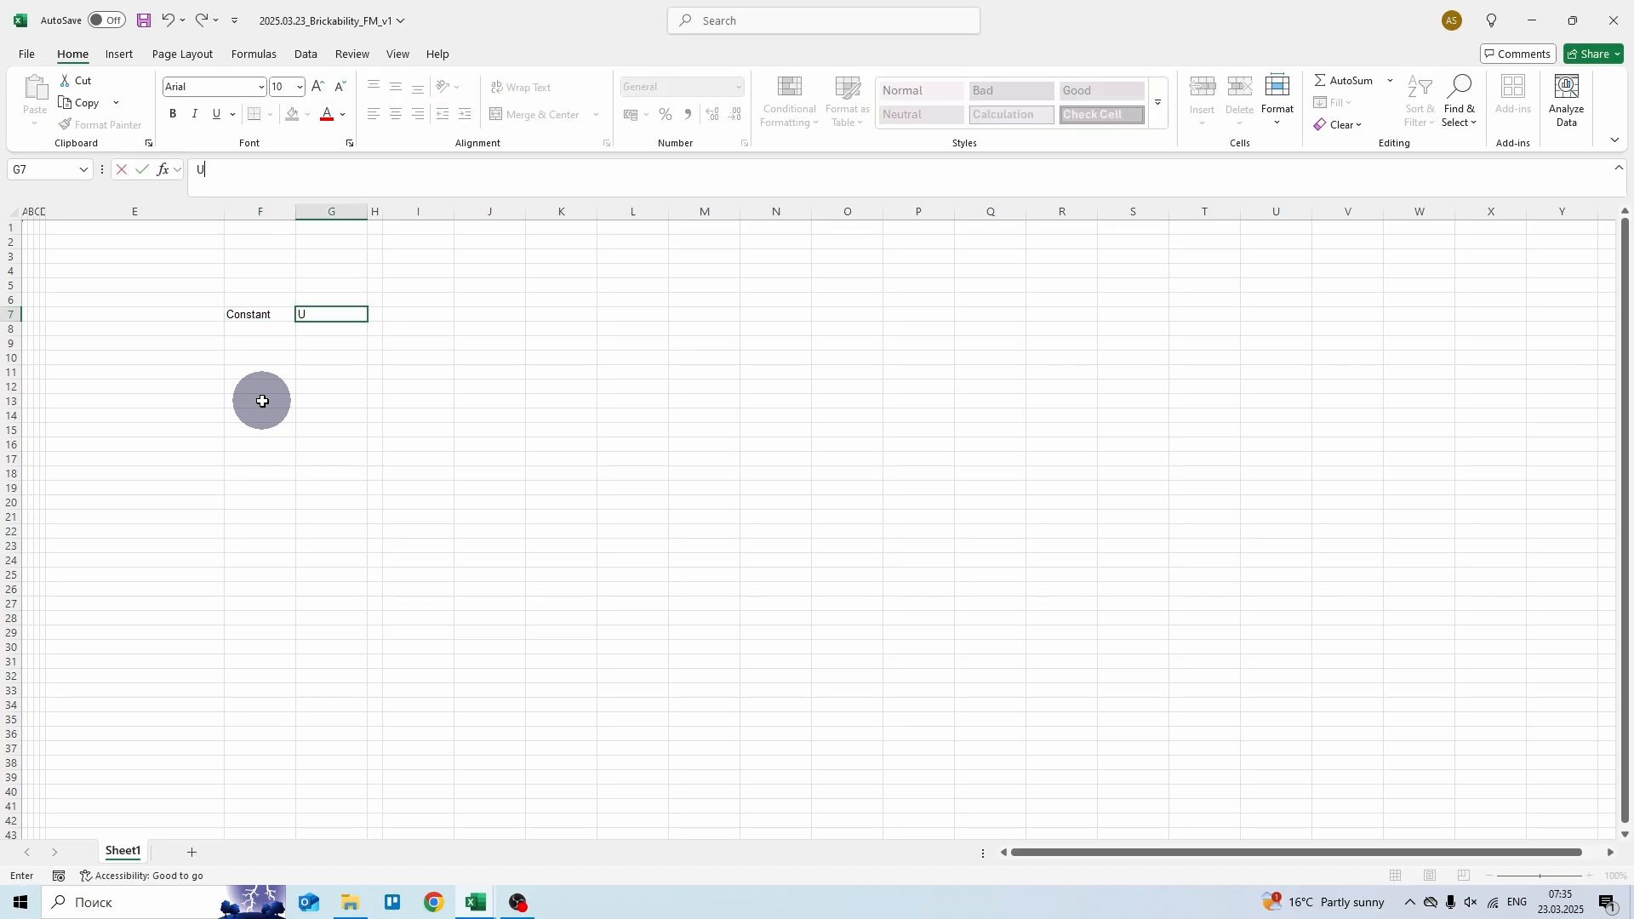
type("nit")
key("ctrl+Return")
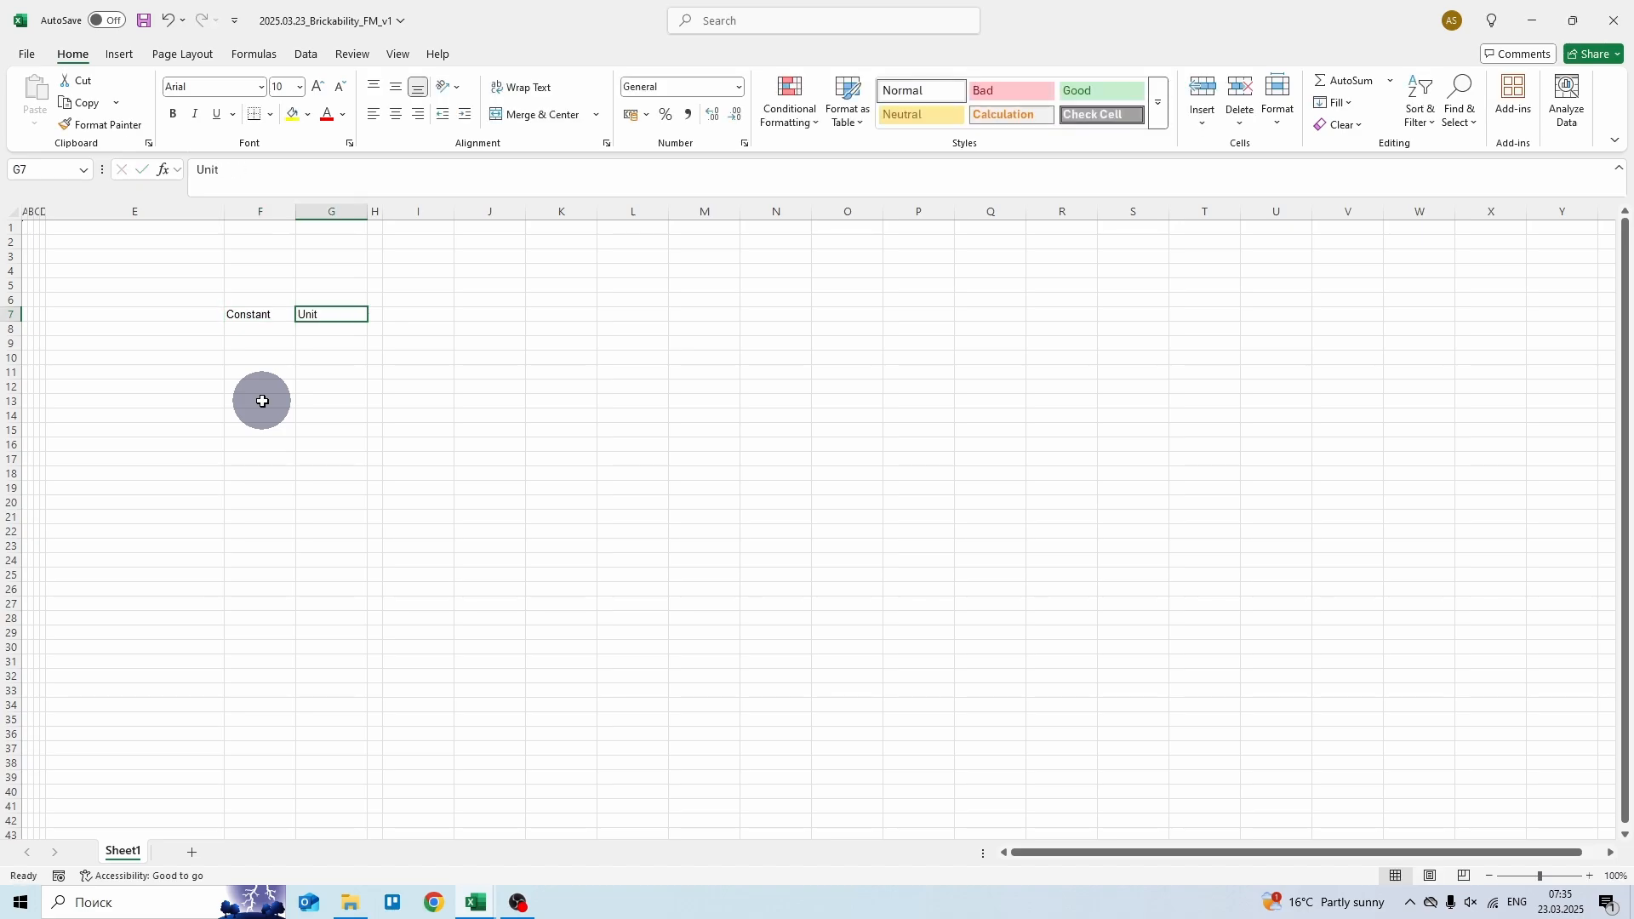
key("shift+Left")
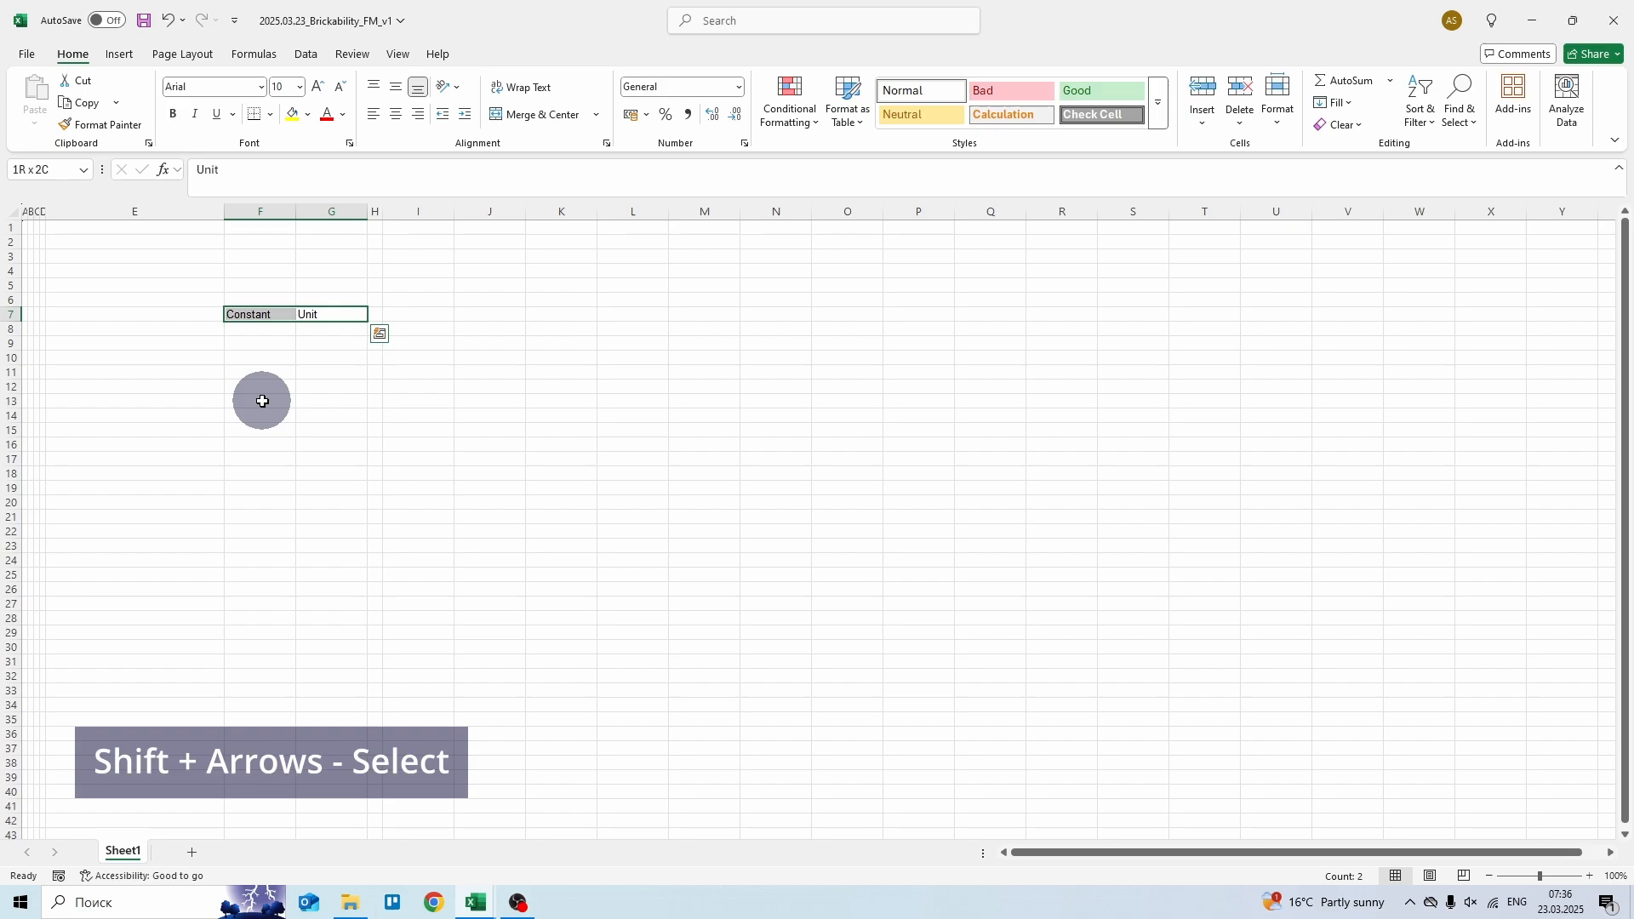
key("ctrl+b")
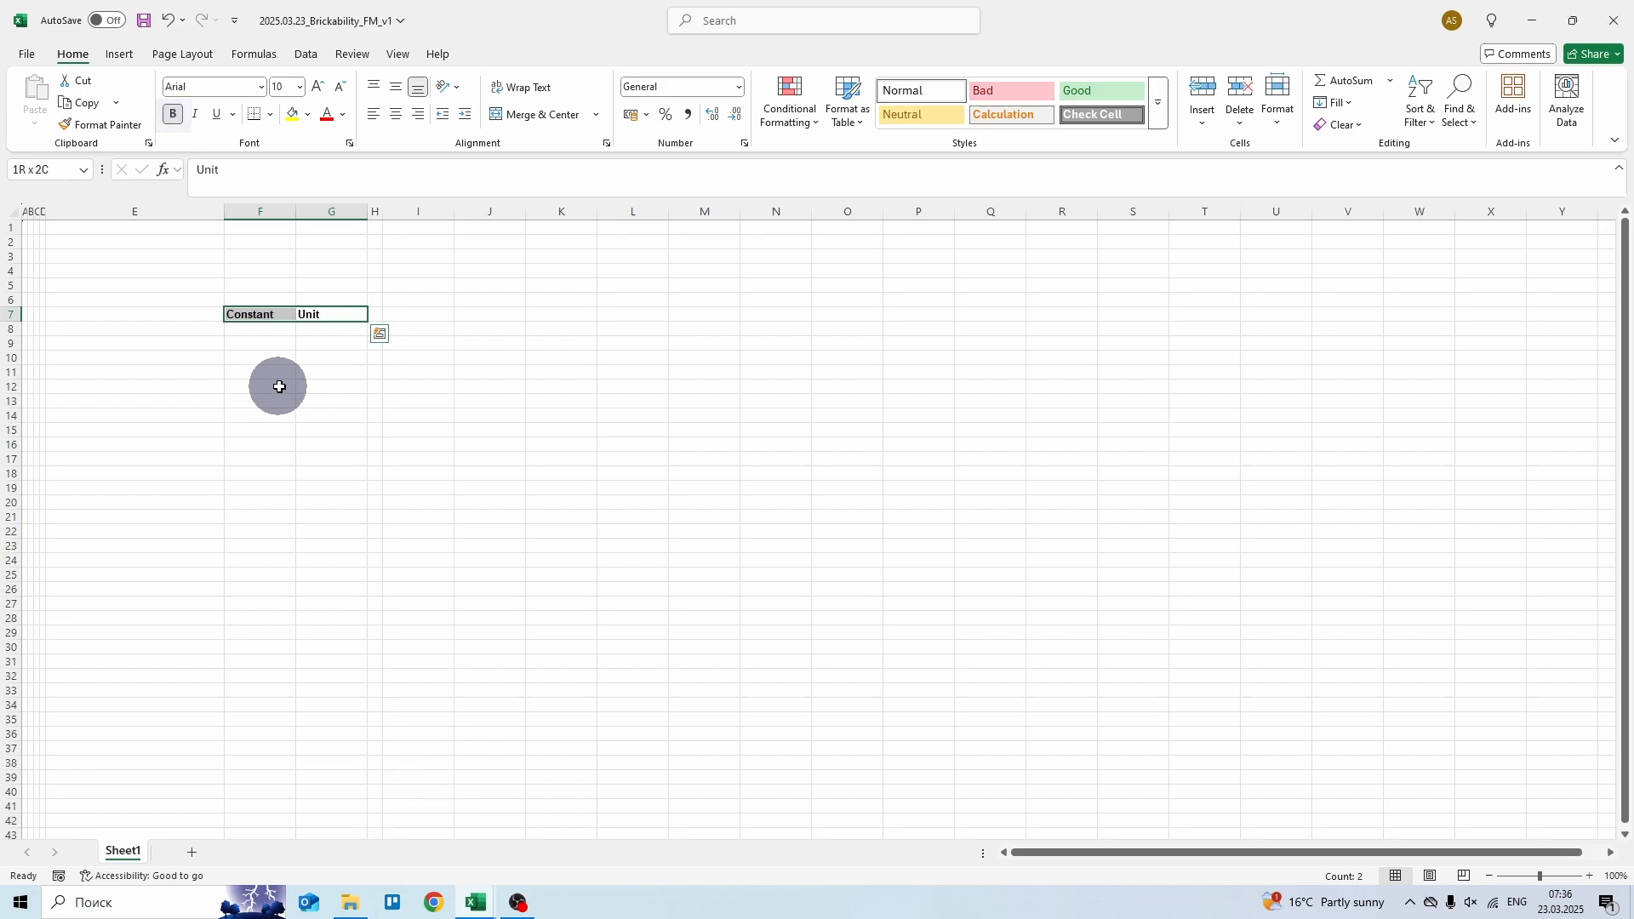
- Rename Sheet1 as Template
left_click(124, 859)
double_click(123, 854)
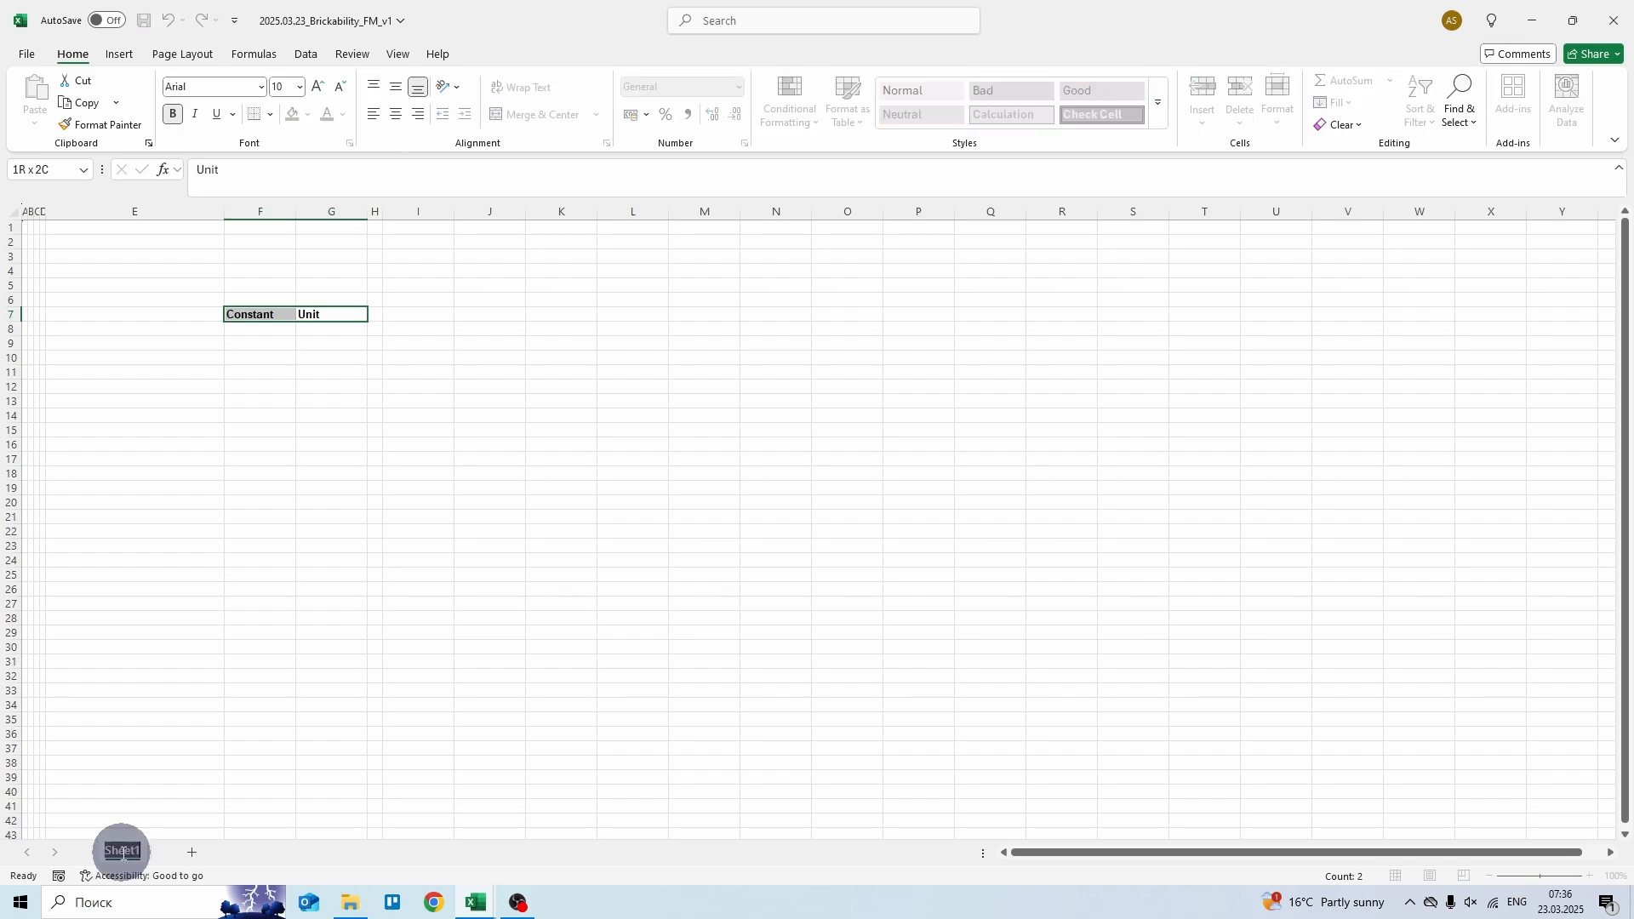
type("Template")
key("Return")
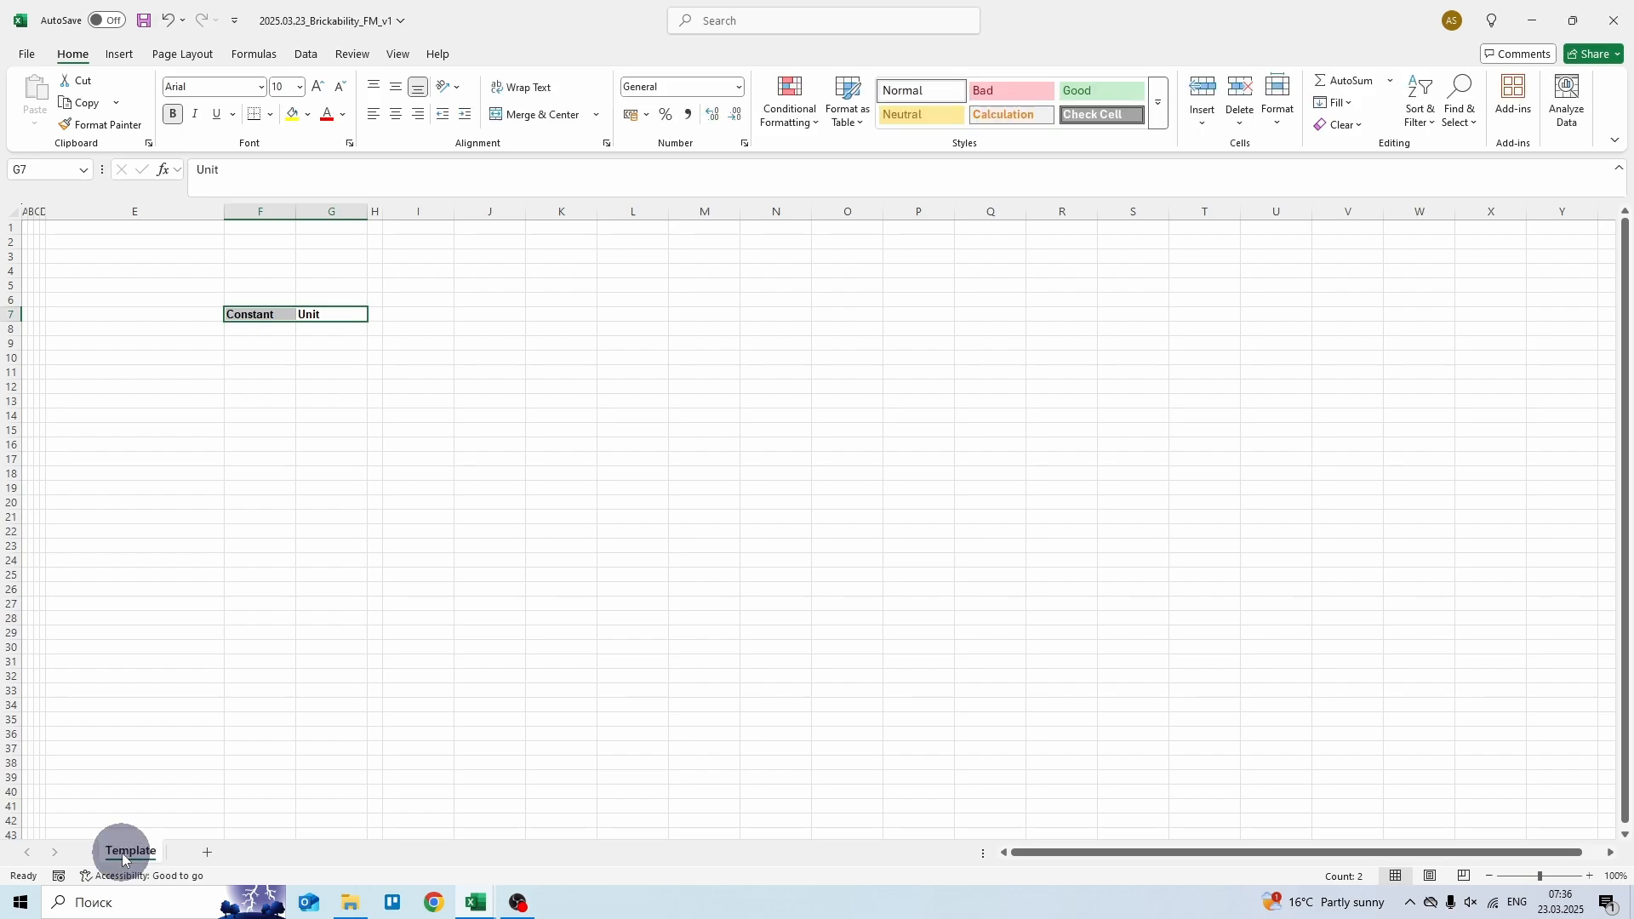
- Create a copy of the Template sheet placed before it and rename the copy as Inputs
right_click(123, 855)
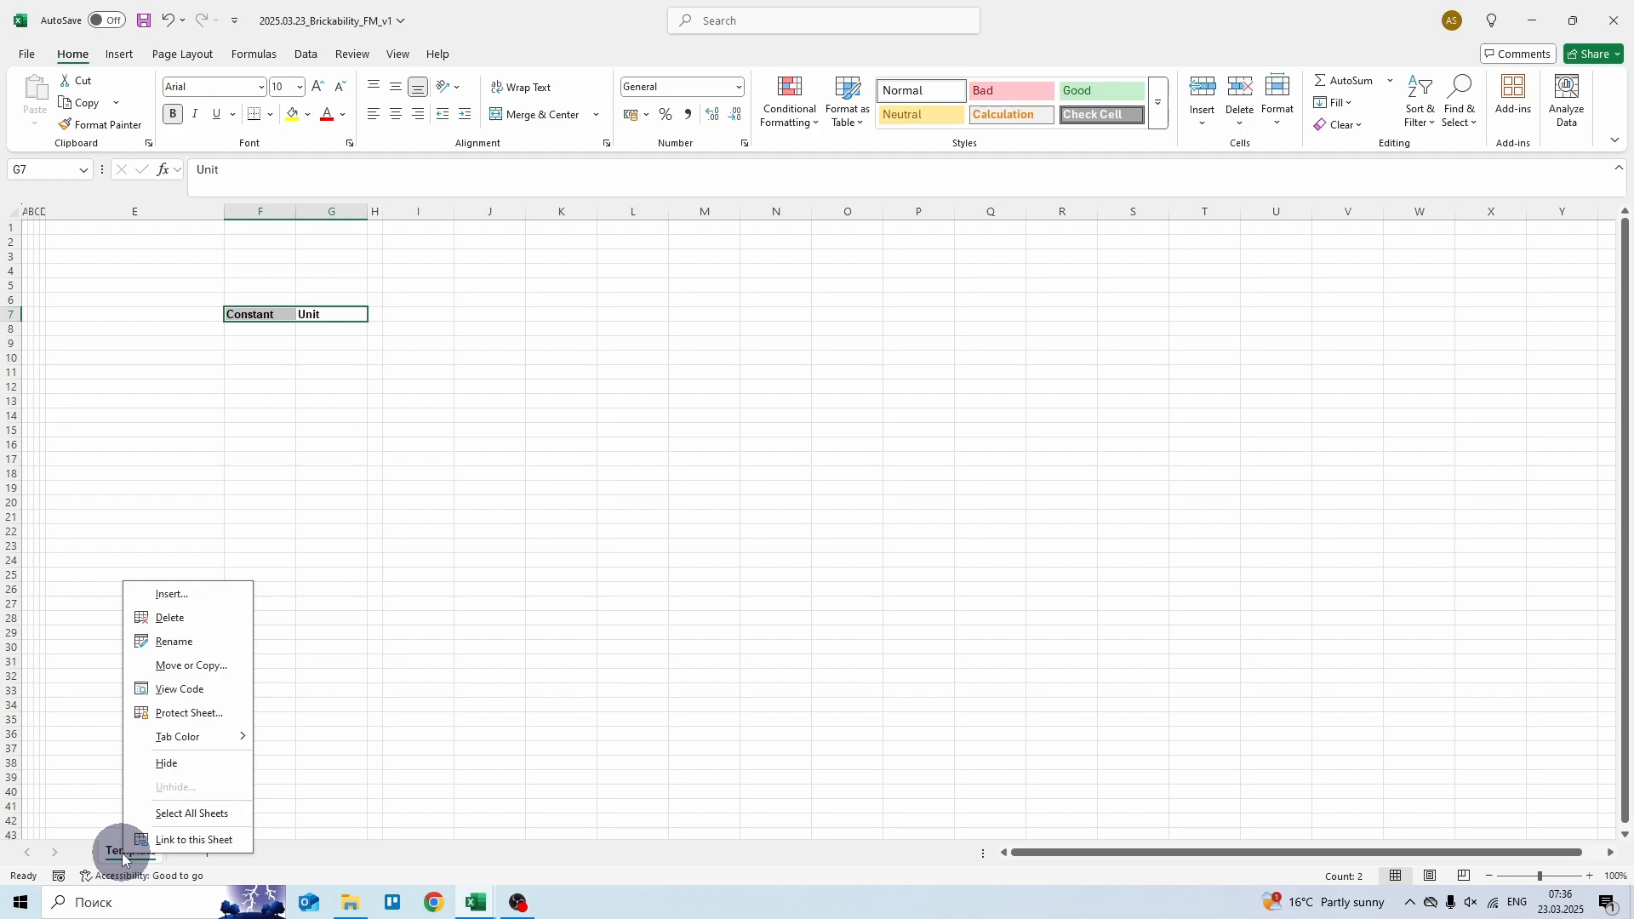
left_click(199, 668)
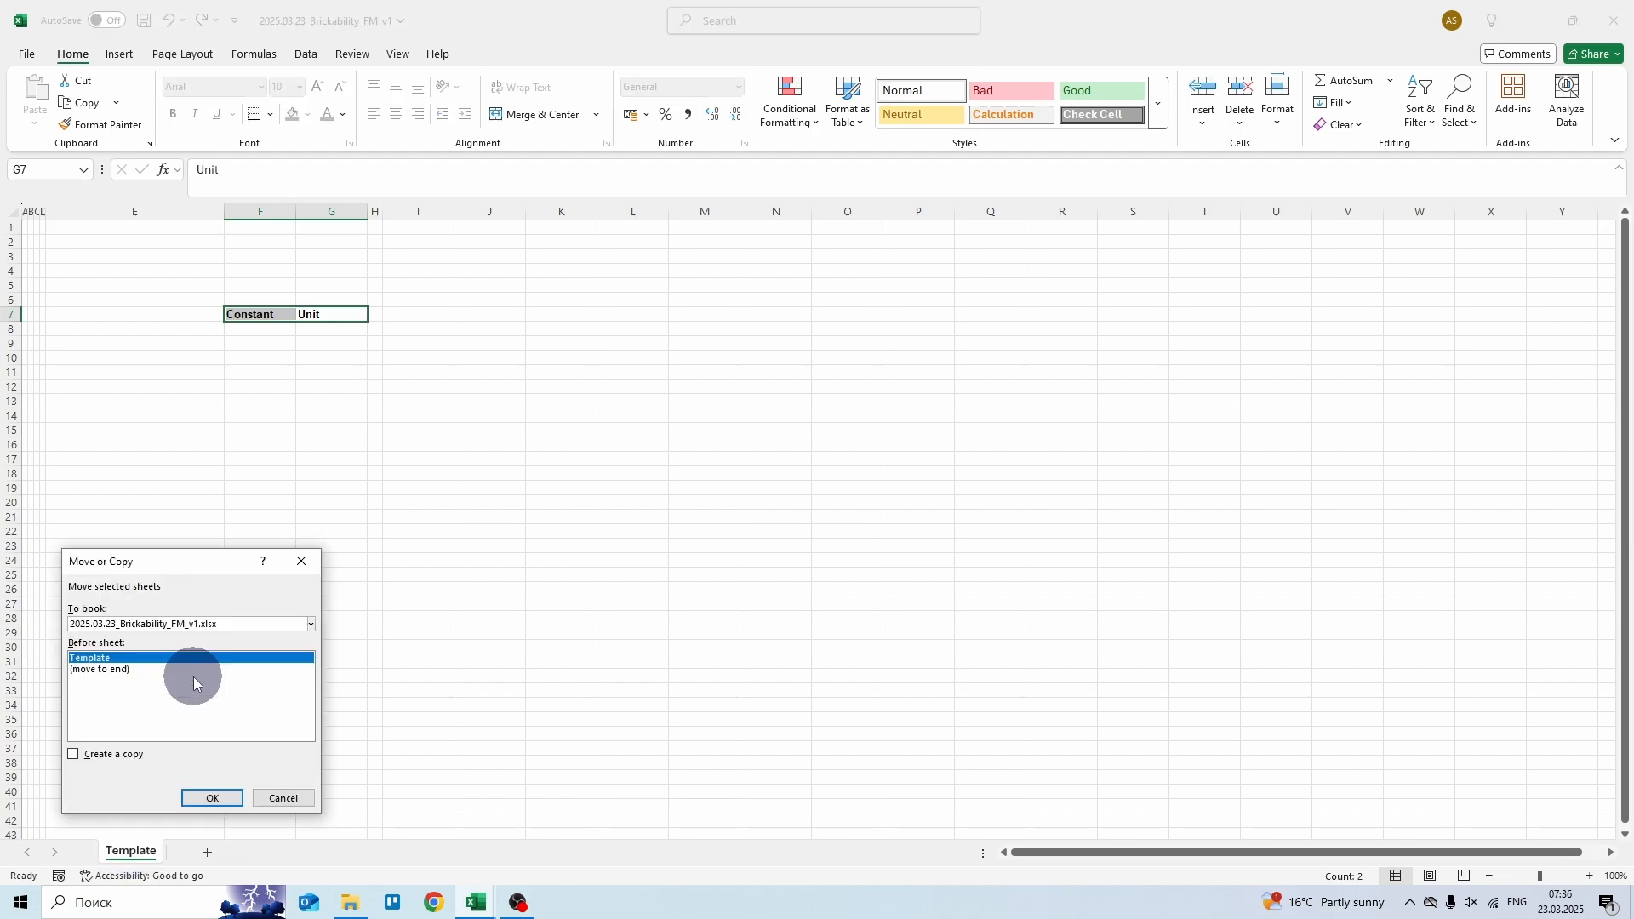
left_click(102, 755)
left_click(202, 797)
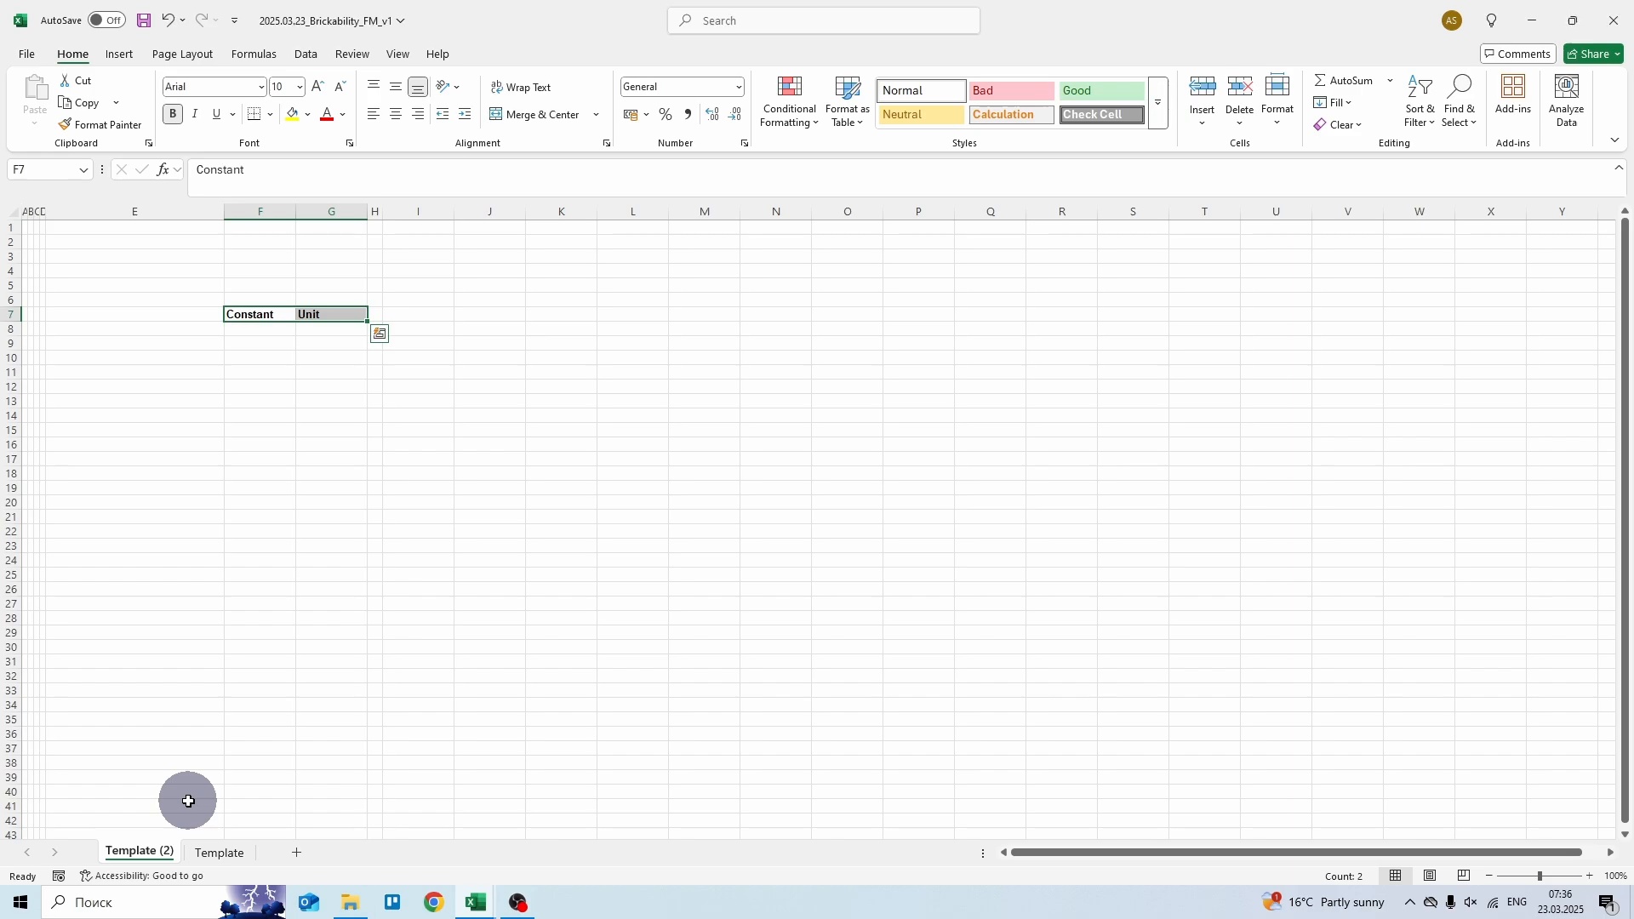
double_click(147, 852)
type("Inputs")
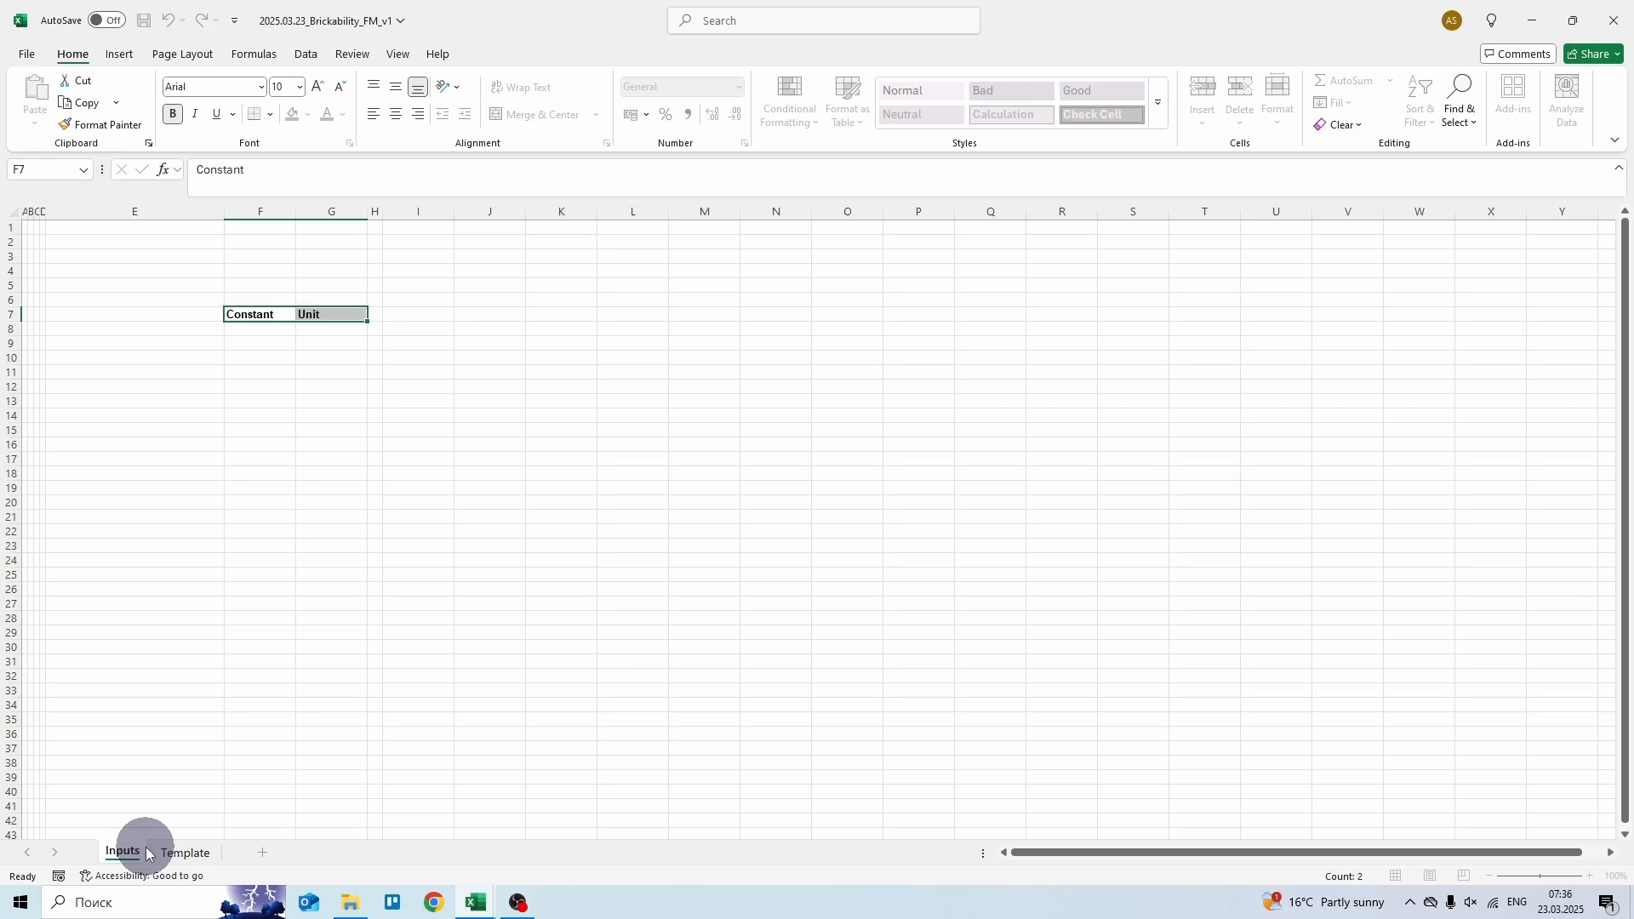
key("Return")
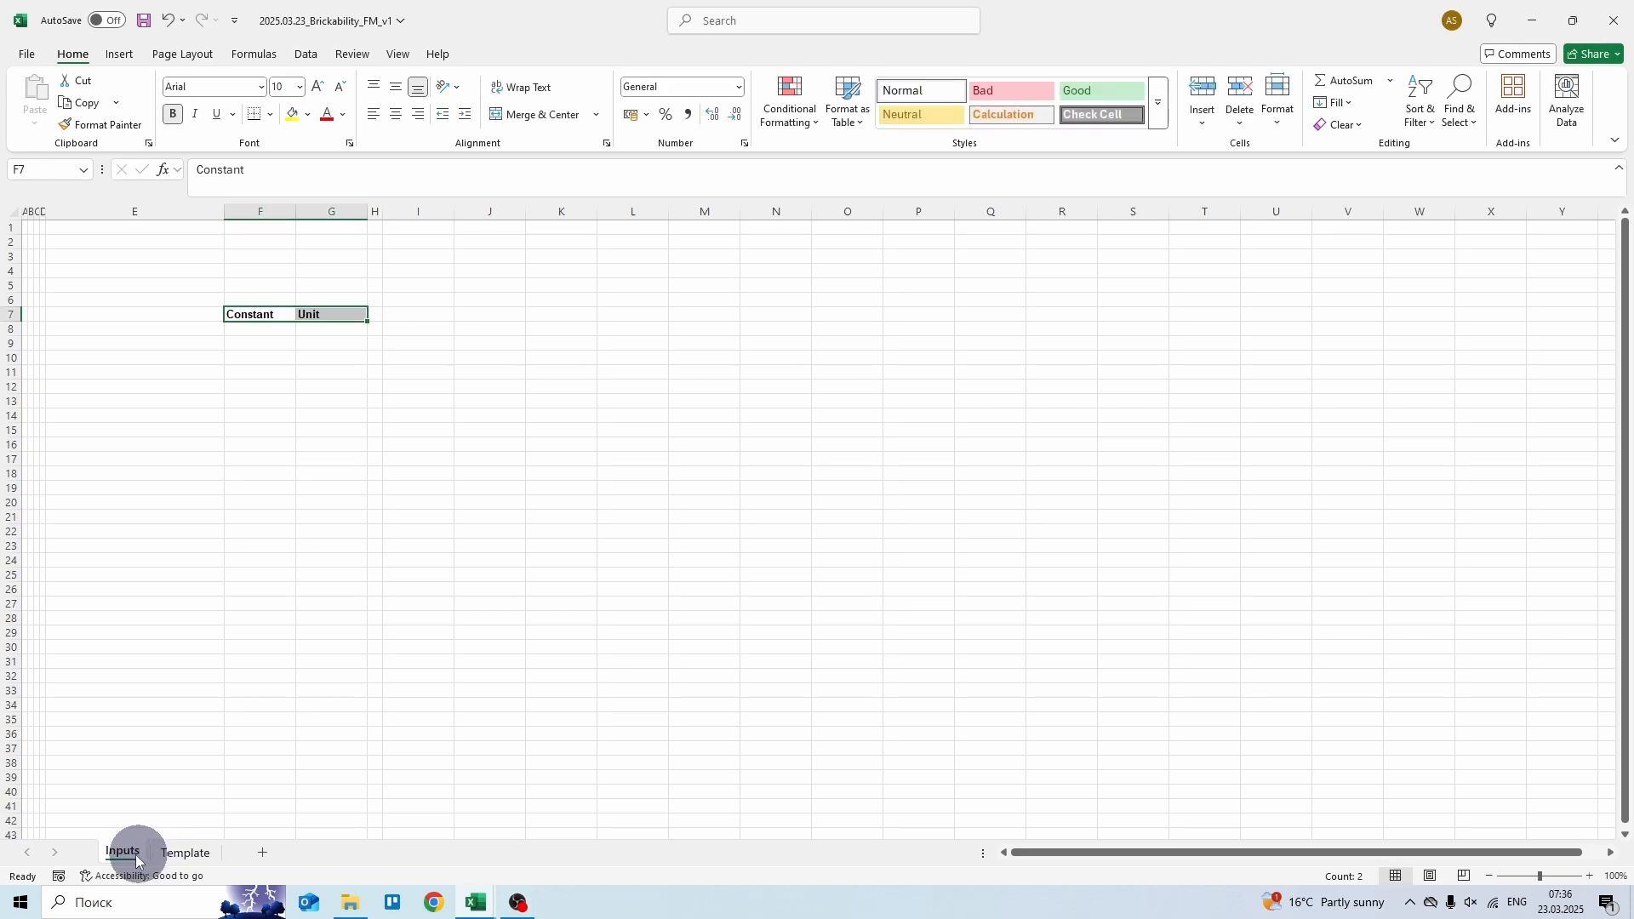
- Set the Inputs sheet's tab color to a custom light yellow with RGB 255, 255, 153
right_click(129, 851)
mouse_move(199, 739)
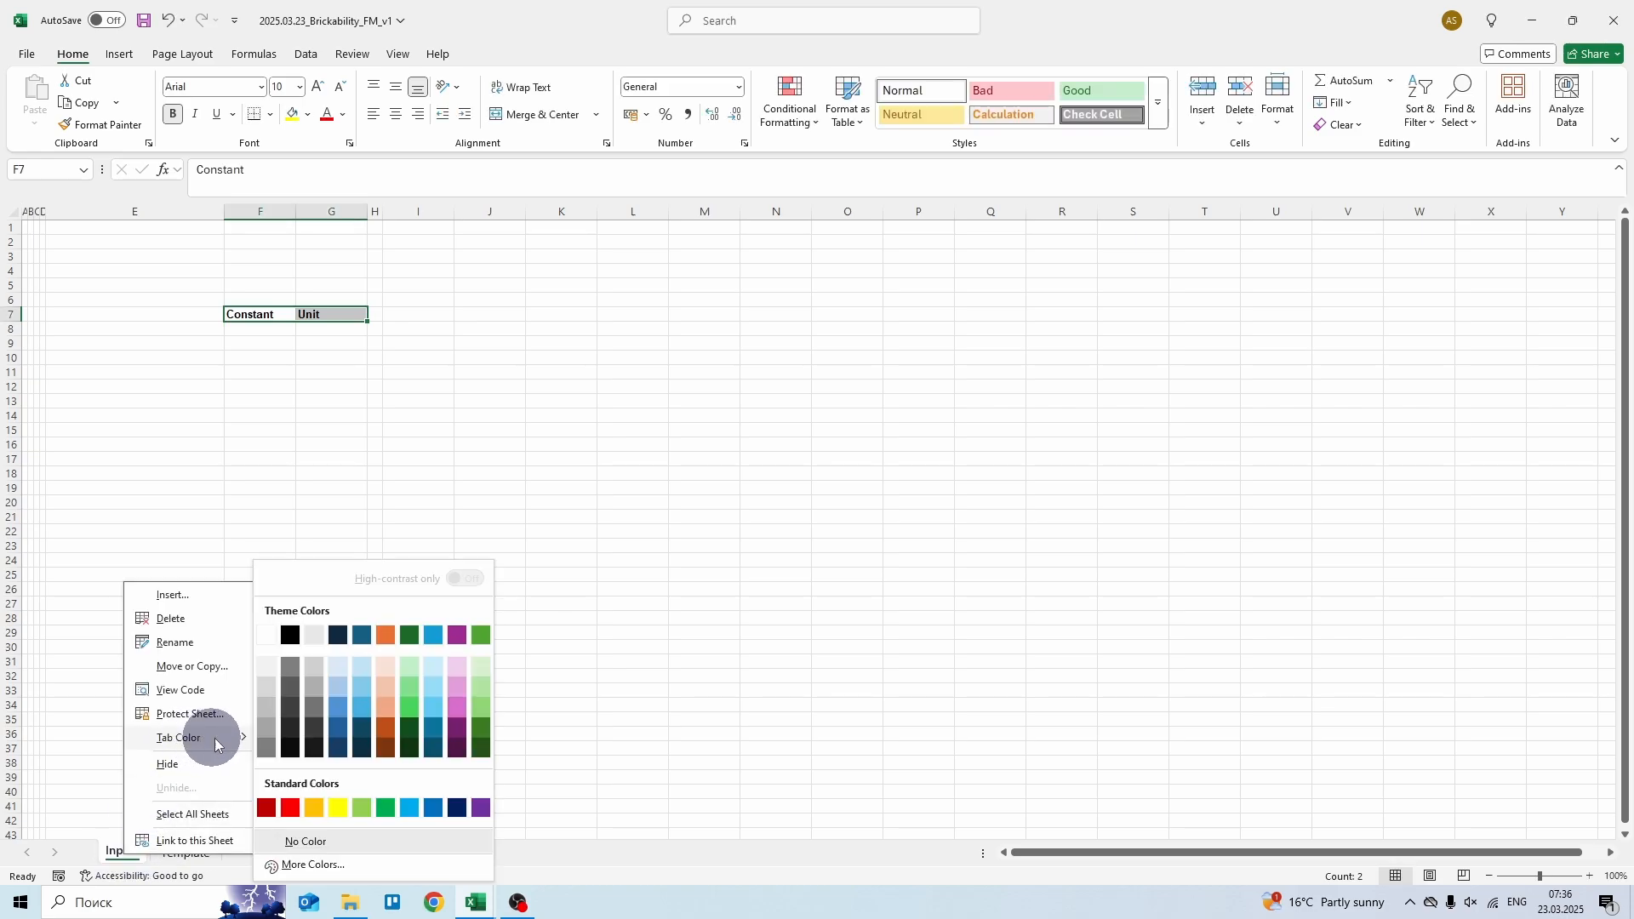
left_click(317, 863)
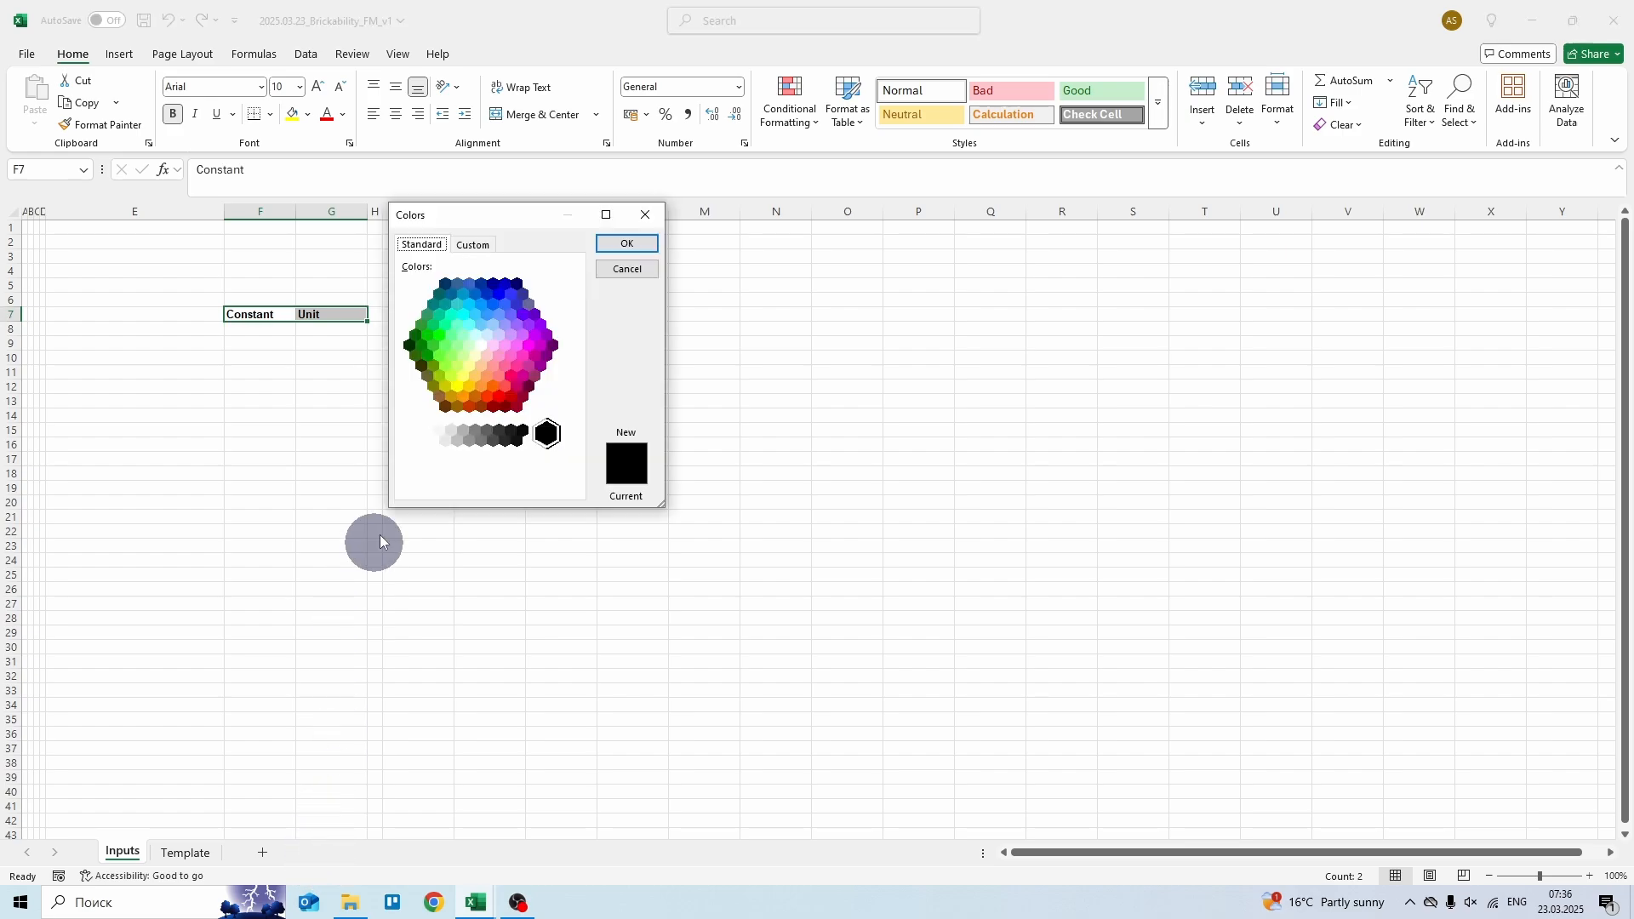
left_click(473, 245)
left_click(473, 427)
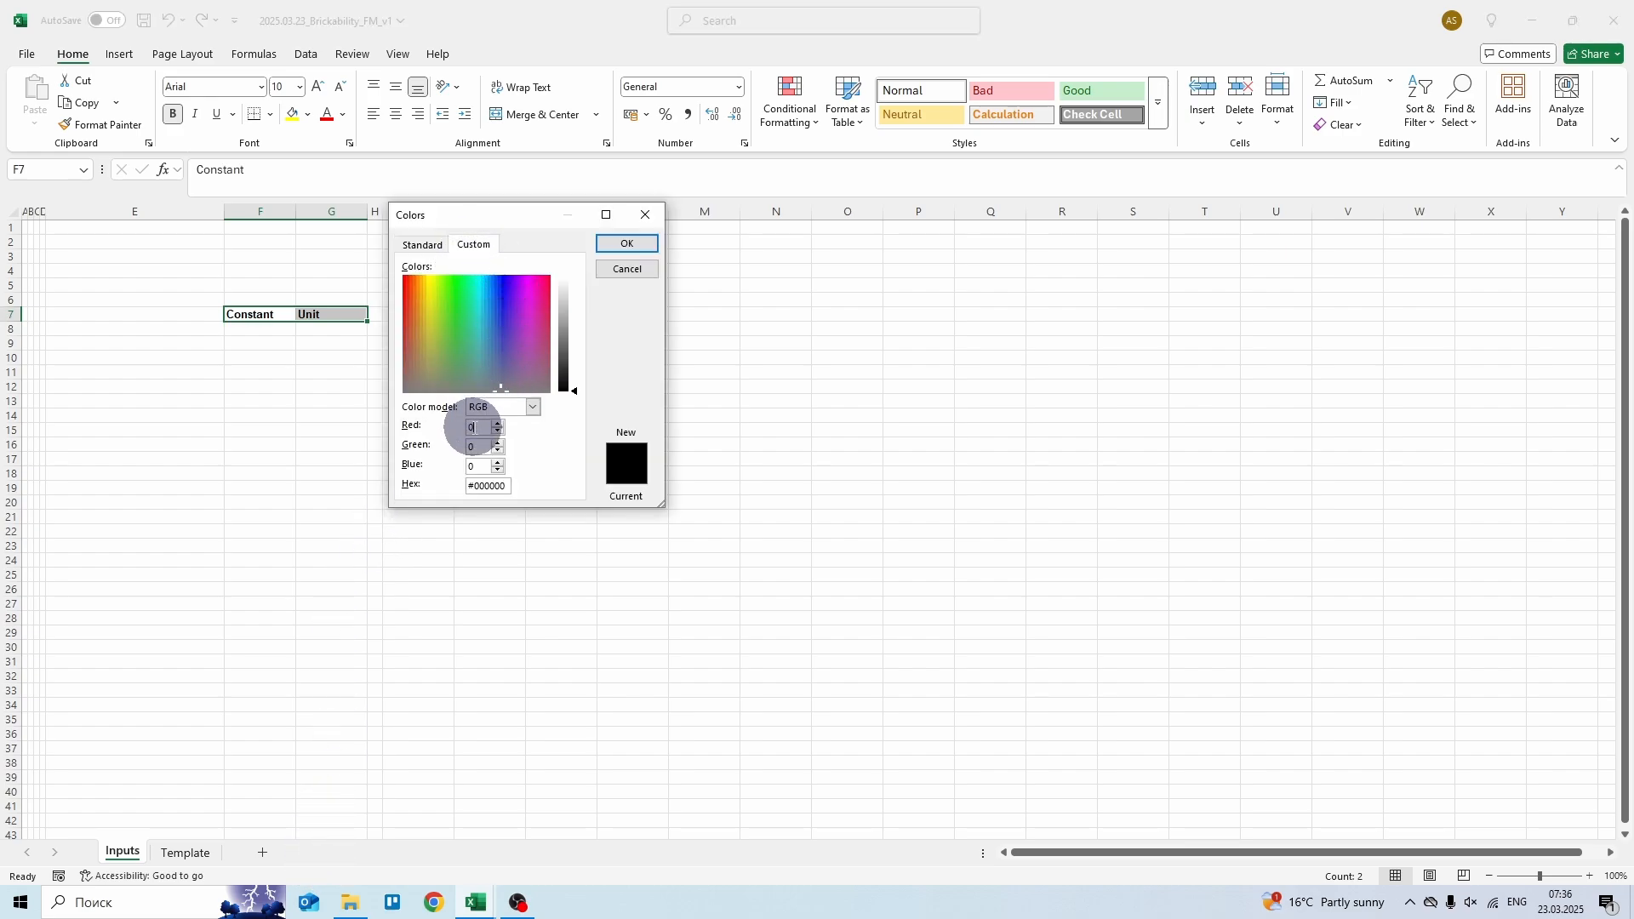
type("255")
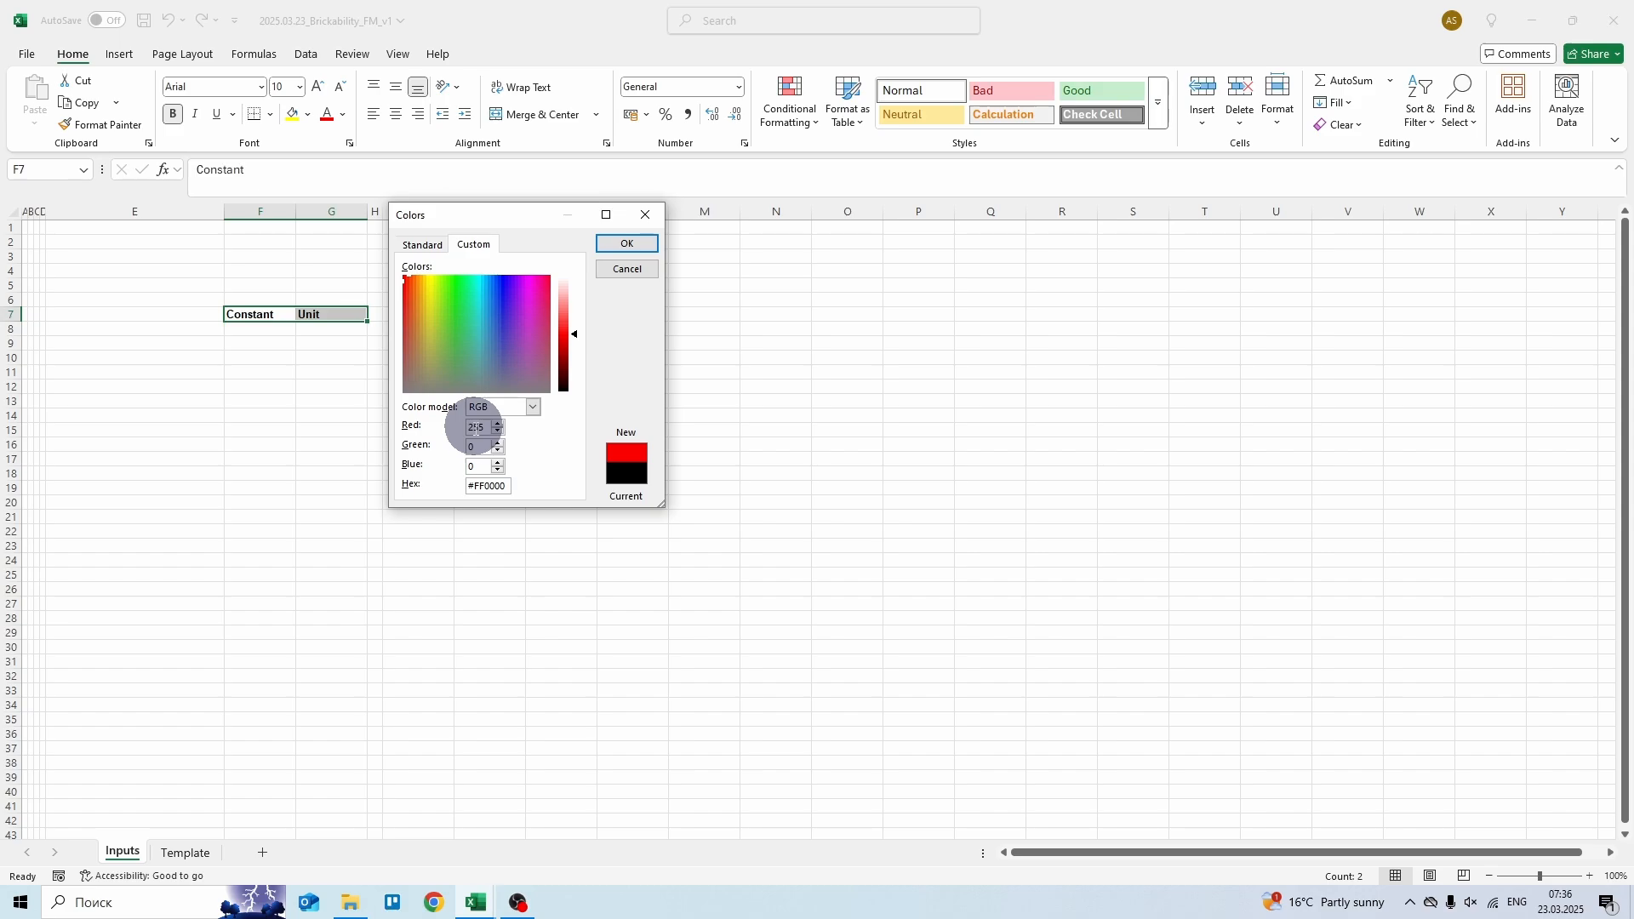
left_click(476, 445)
type("255")
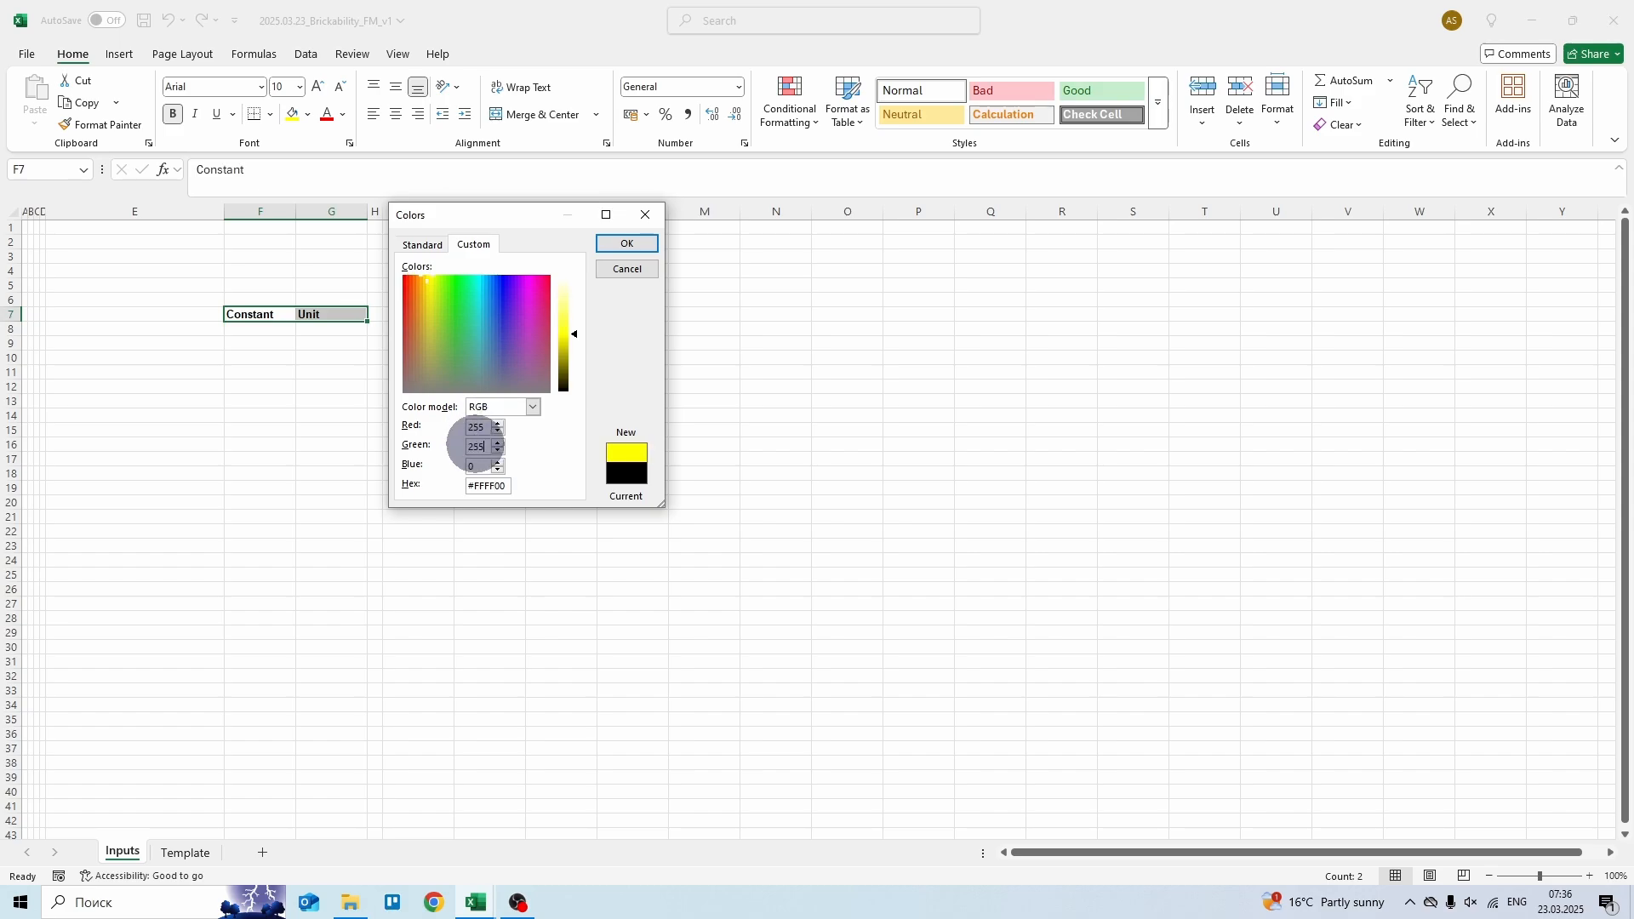
left_click(481, 467)
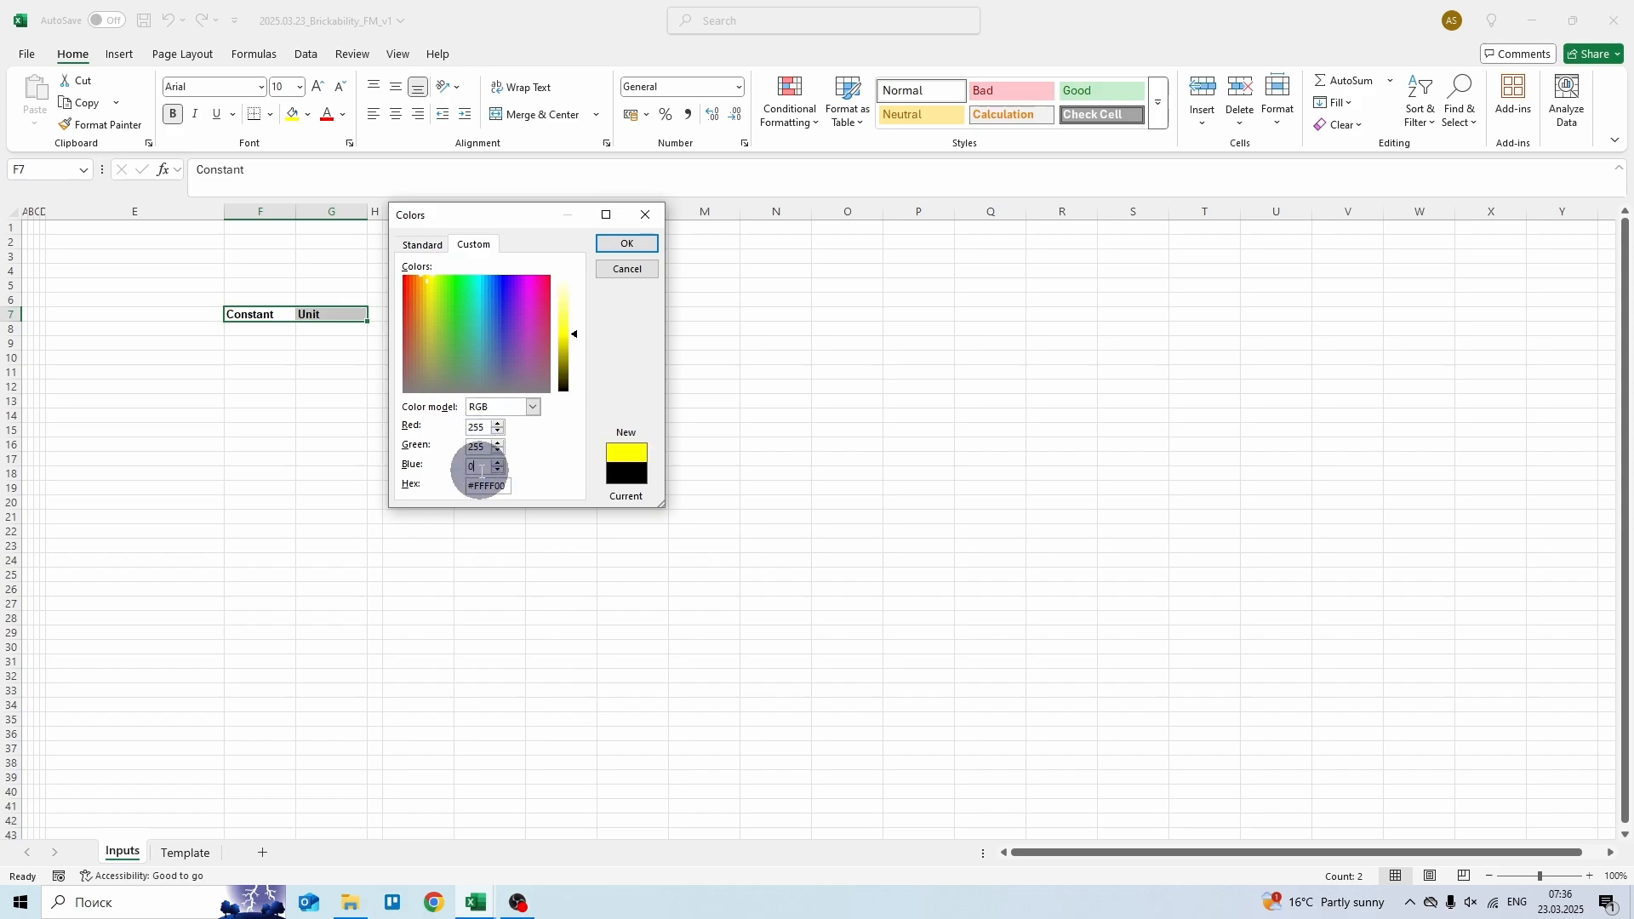
key("BackSpace")
type("153")
left_click(614, 247)
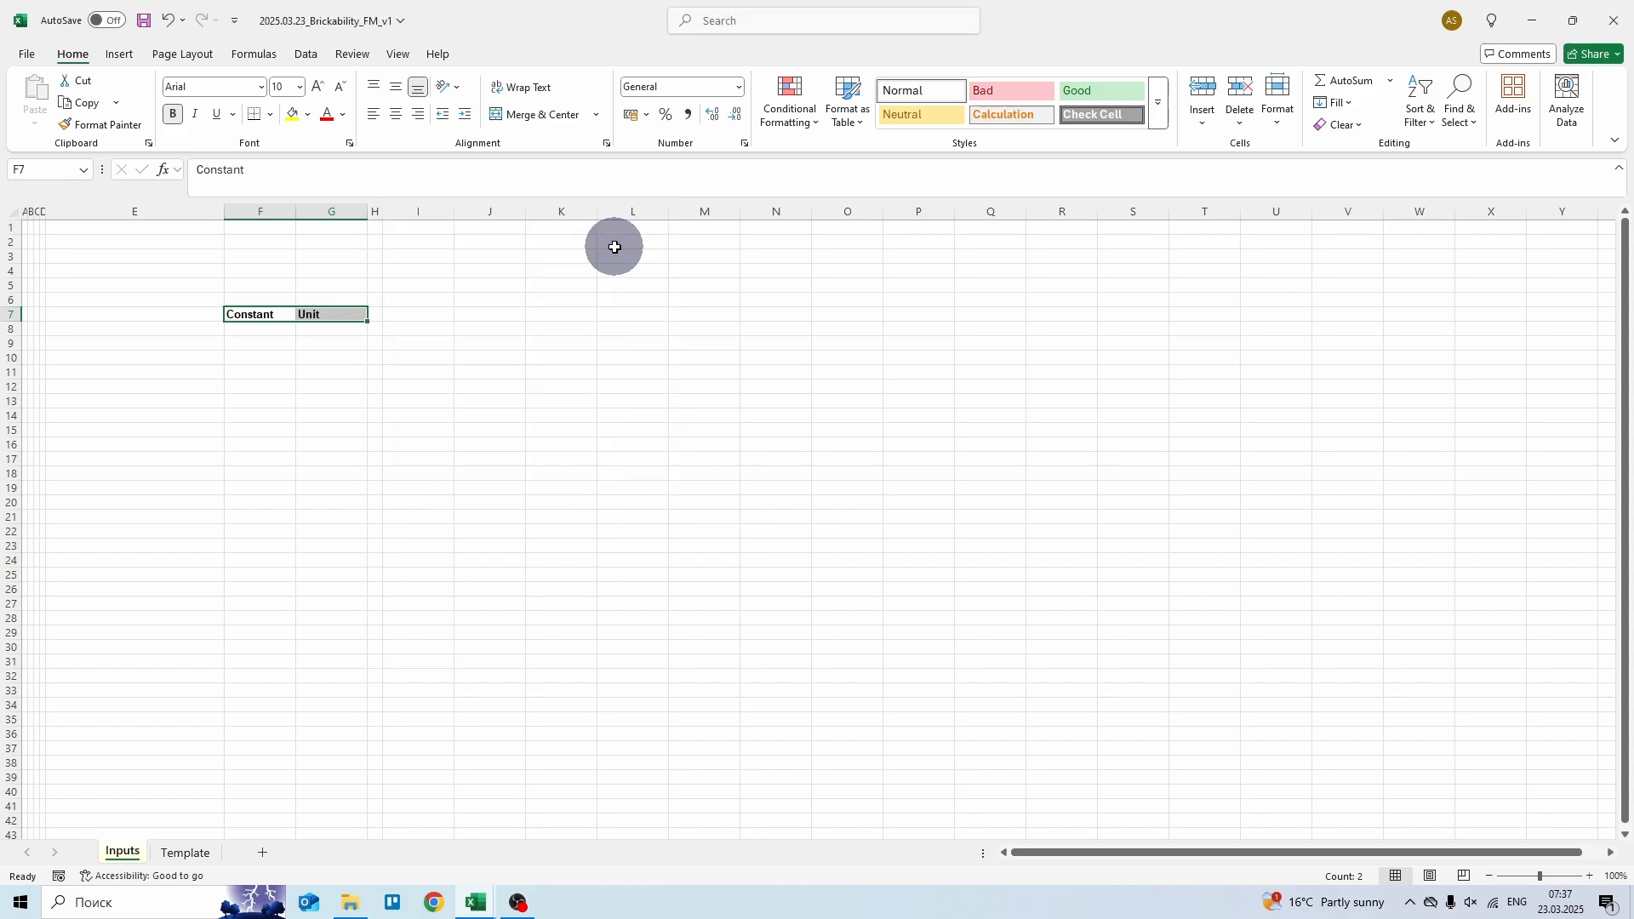
- View the Inputs tab's color from the Template sheet, then return to Inputs and select cell E1
left_click(176, 855)
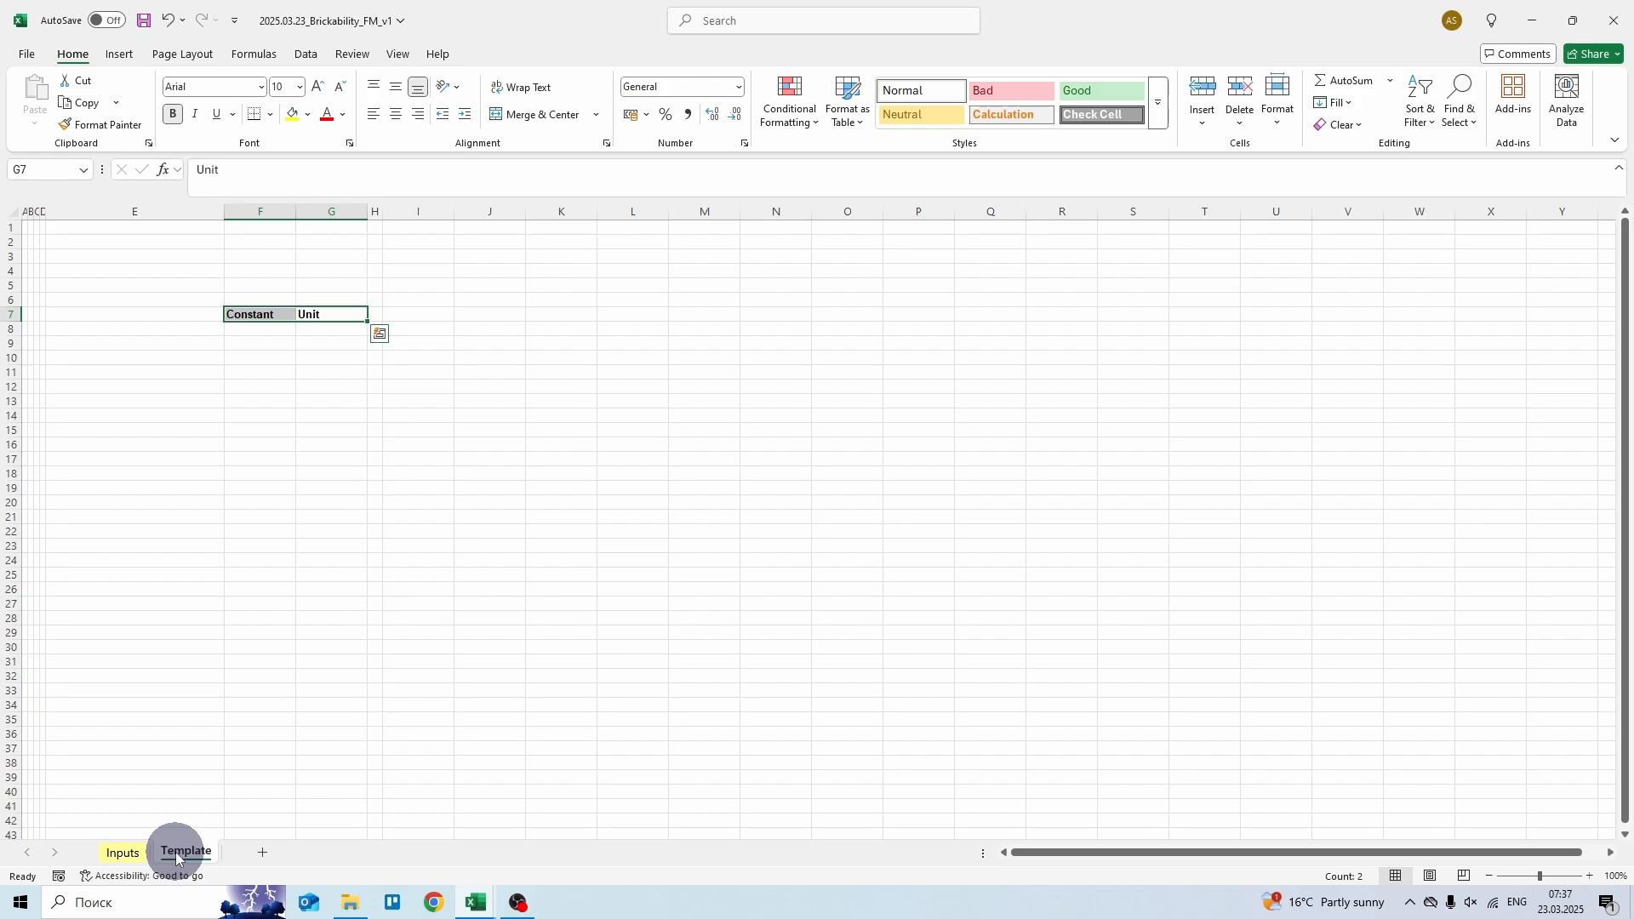
left_click(128, 854)
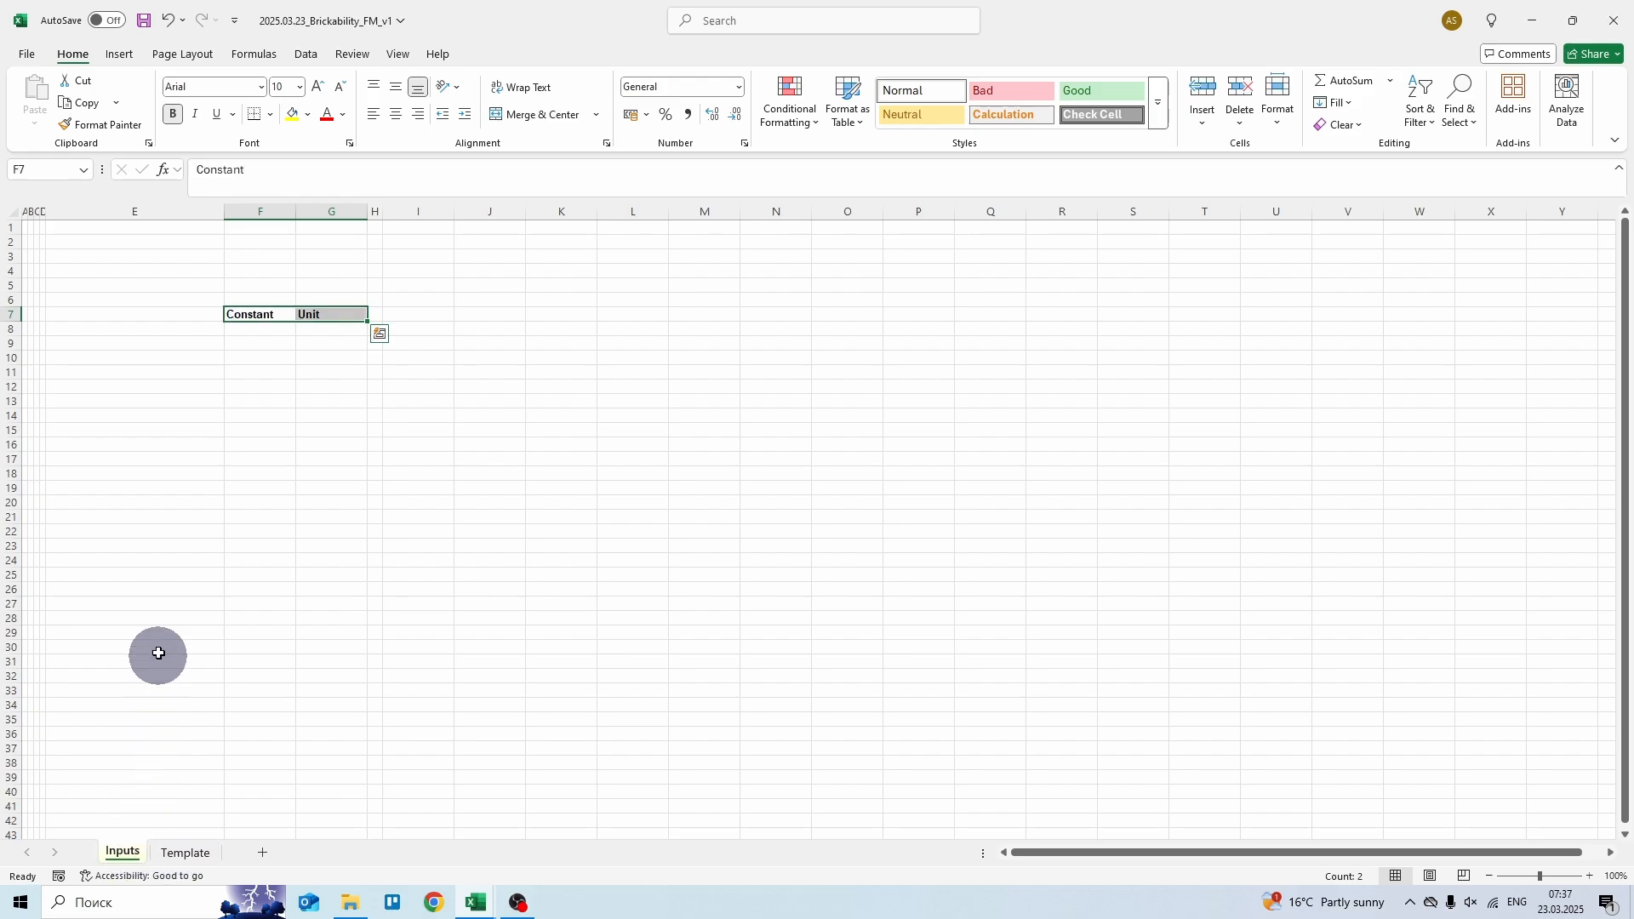
left_click(79, 234)
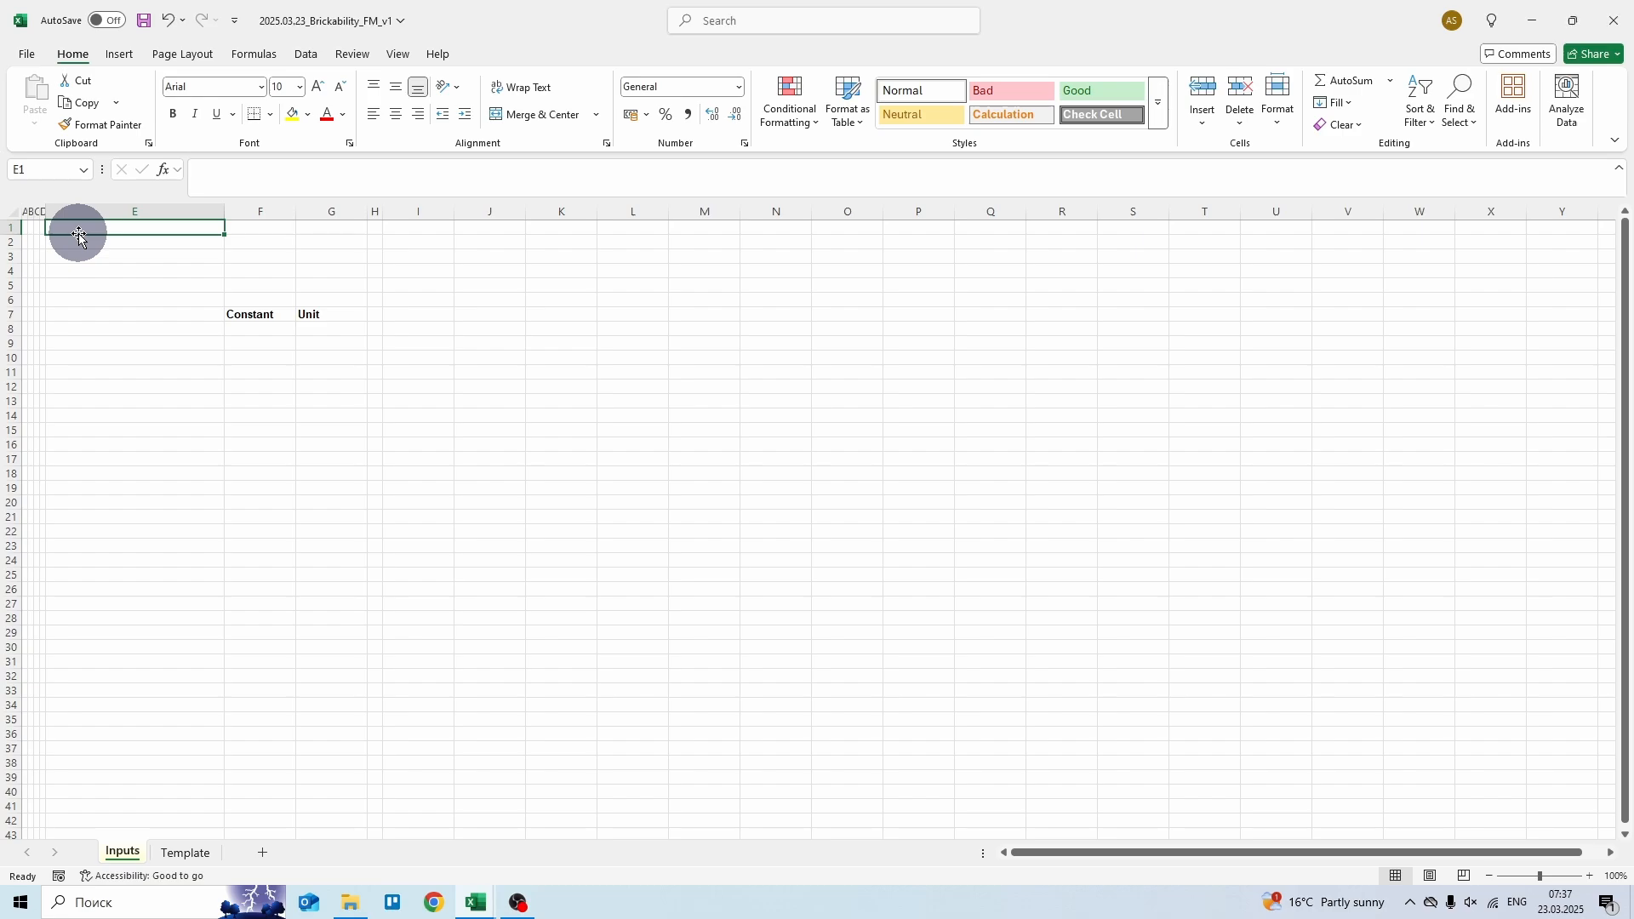
- Enter the sheet title Inputs in cell A1, formatted bold at font size 18
key("Left")
key("Left")
key("Left")
key("Left")
key("ctrl+b")
type("Inp")
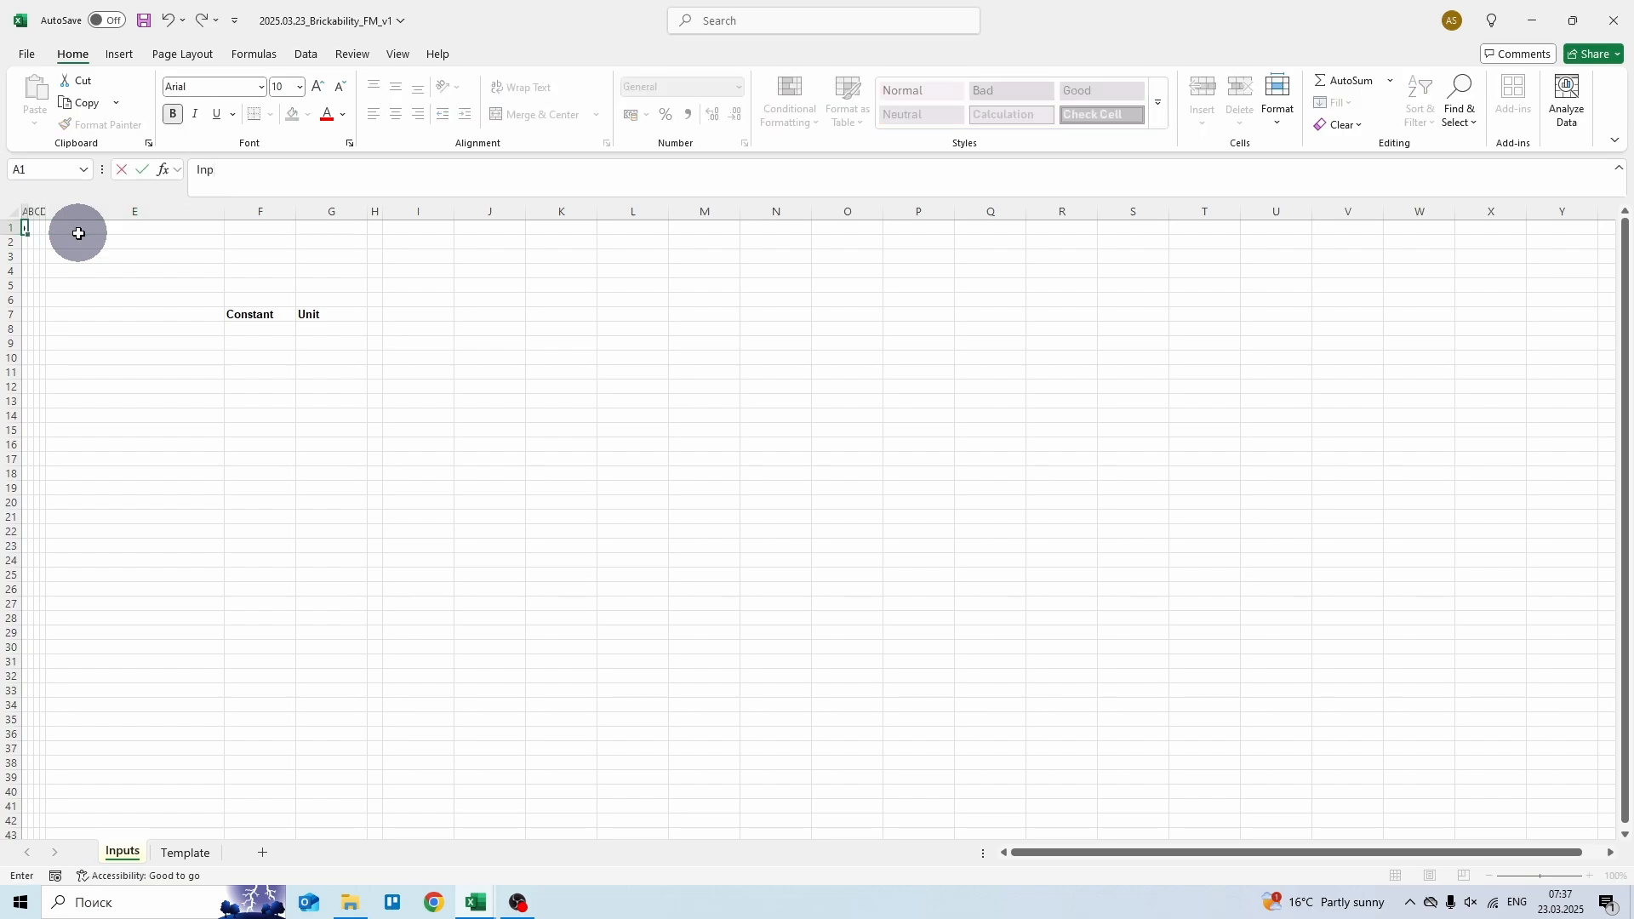
type("uts")
key("ctrl+Return")
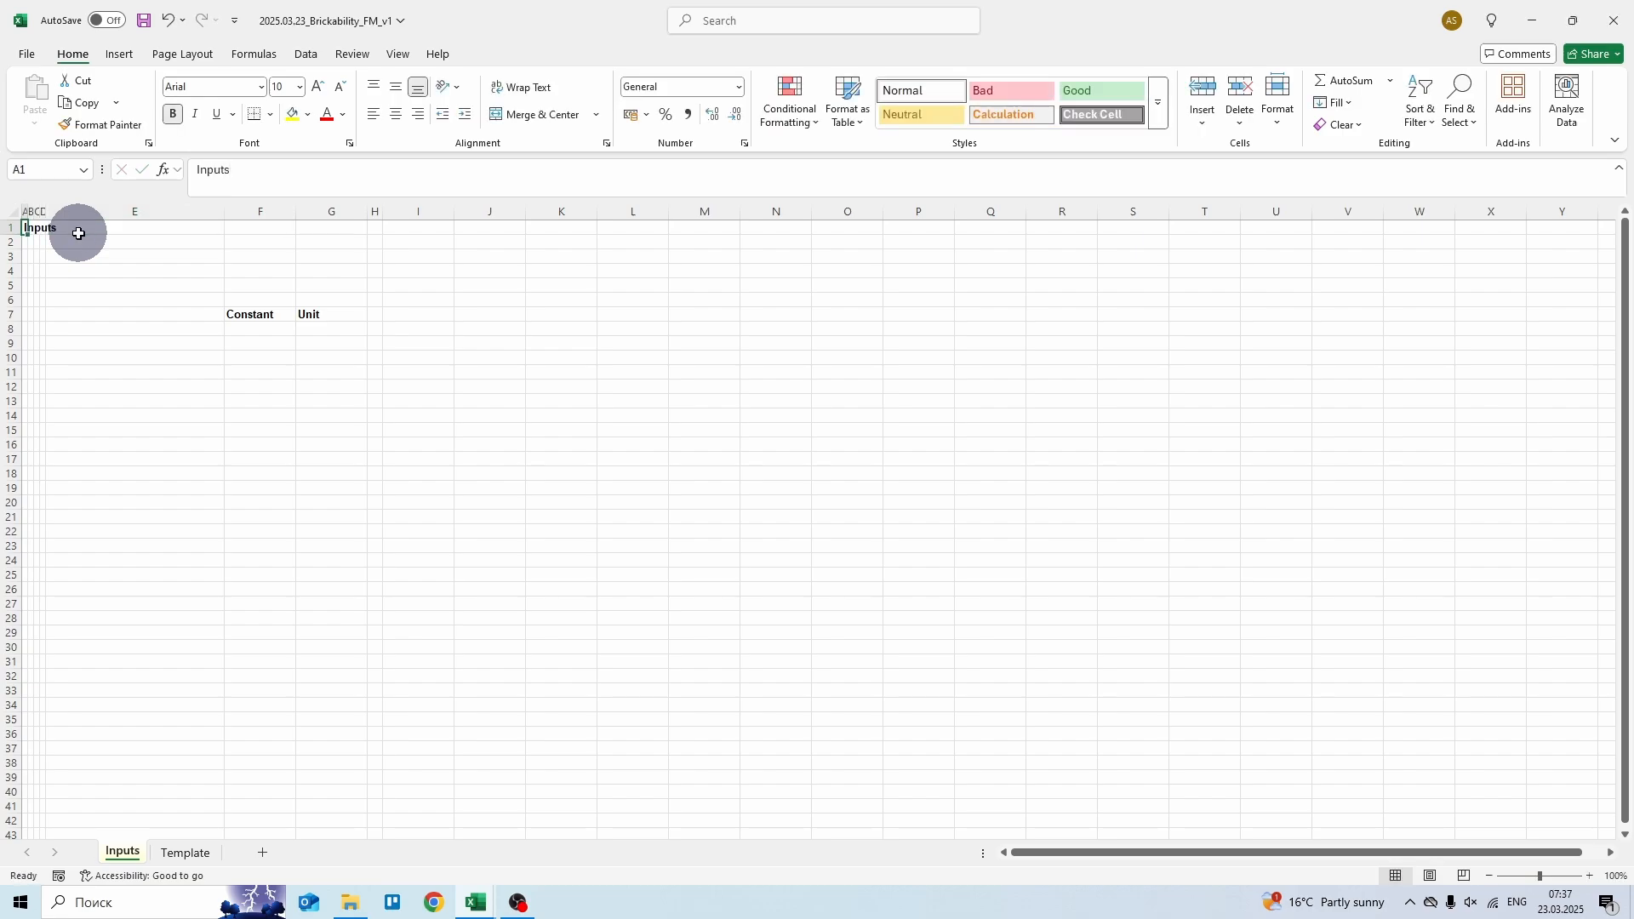
left_click(286, 86)
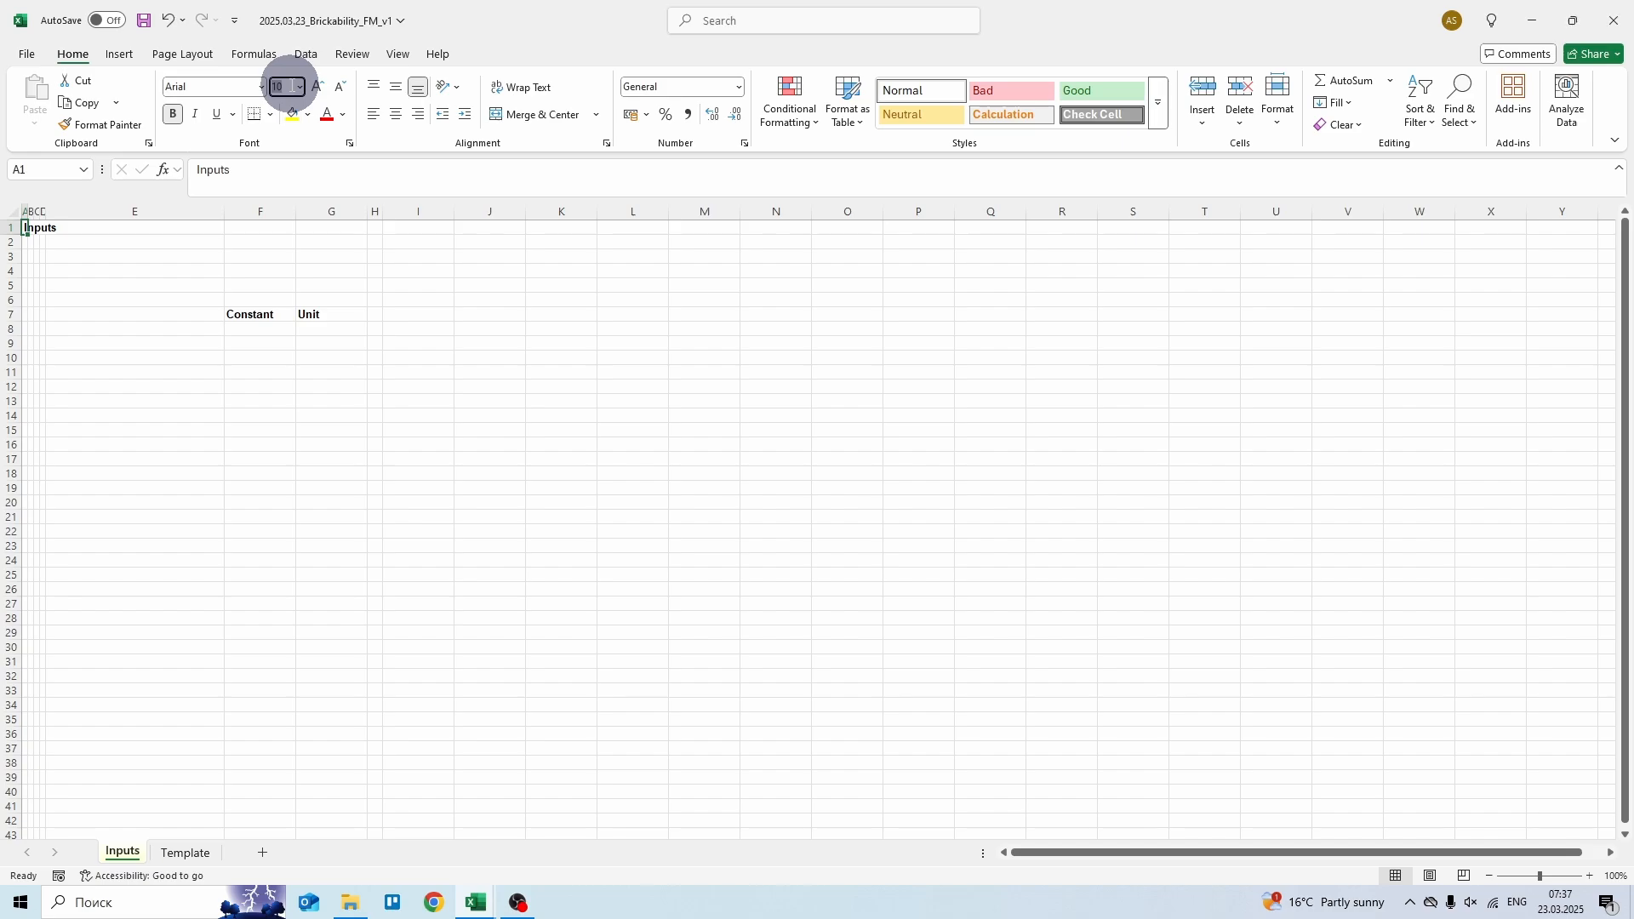
type("18")
key("Return")
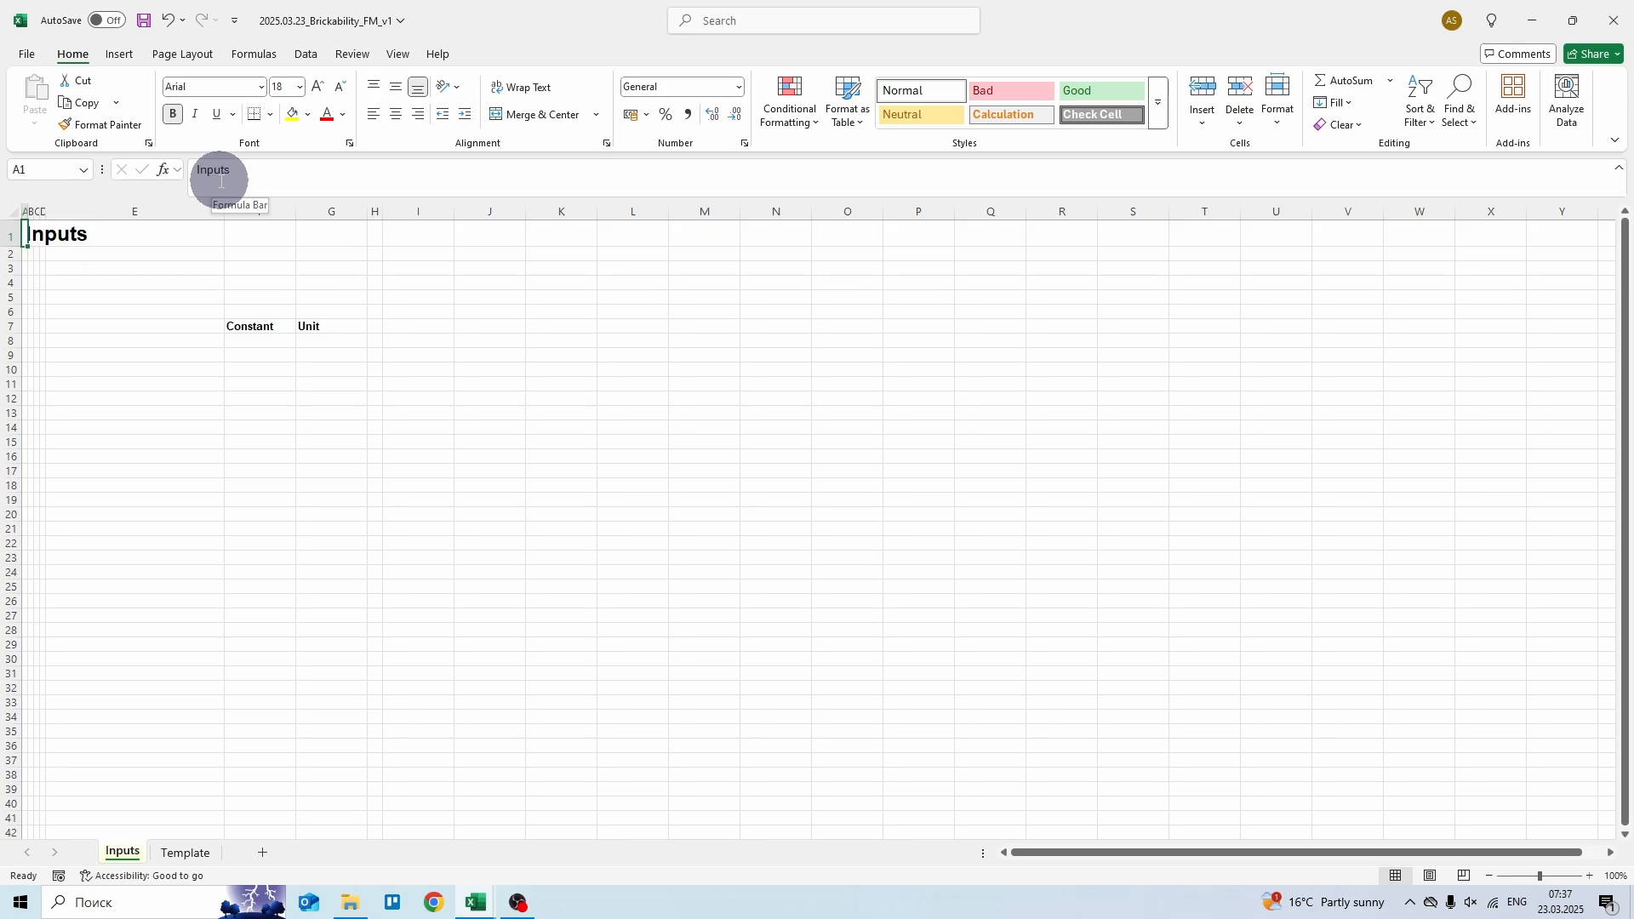
- Enter the section heading TIME in cell A7 of the Inputs sheet
left_click(101, 338)
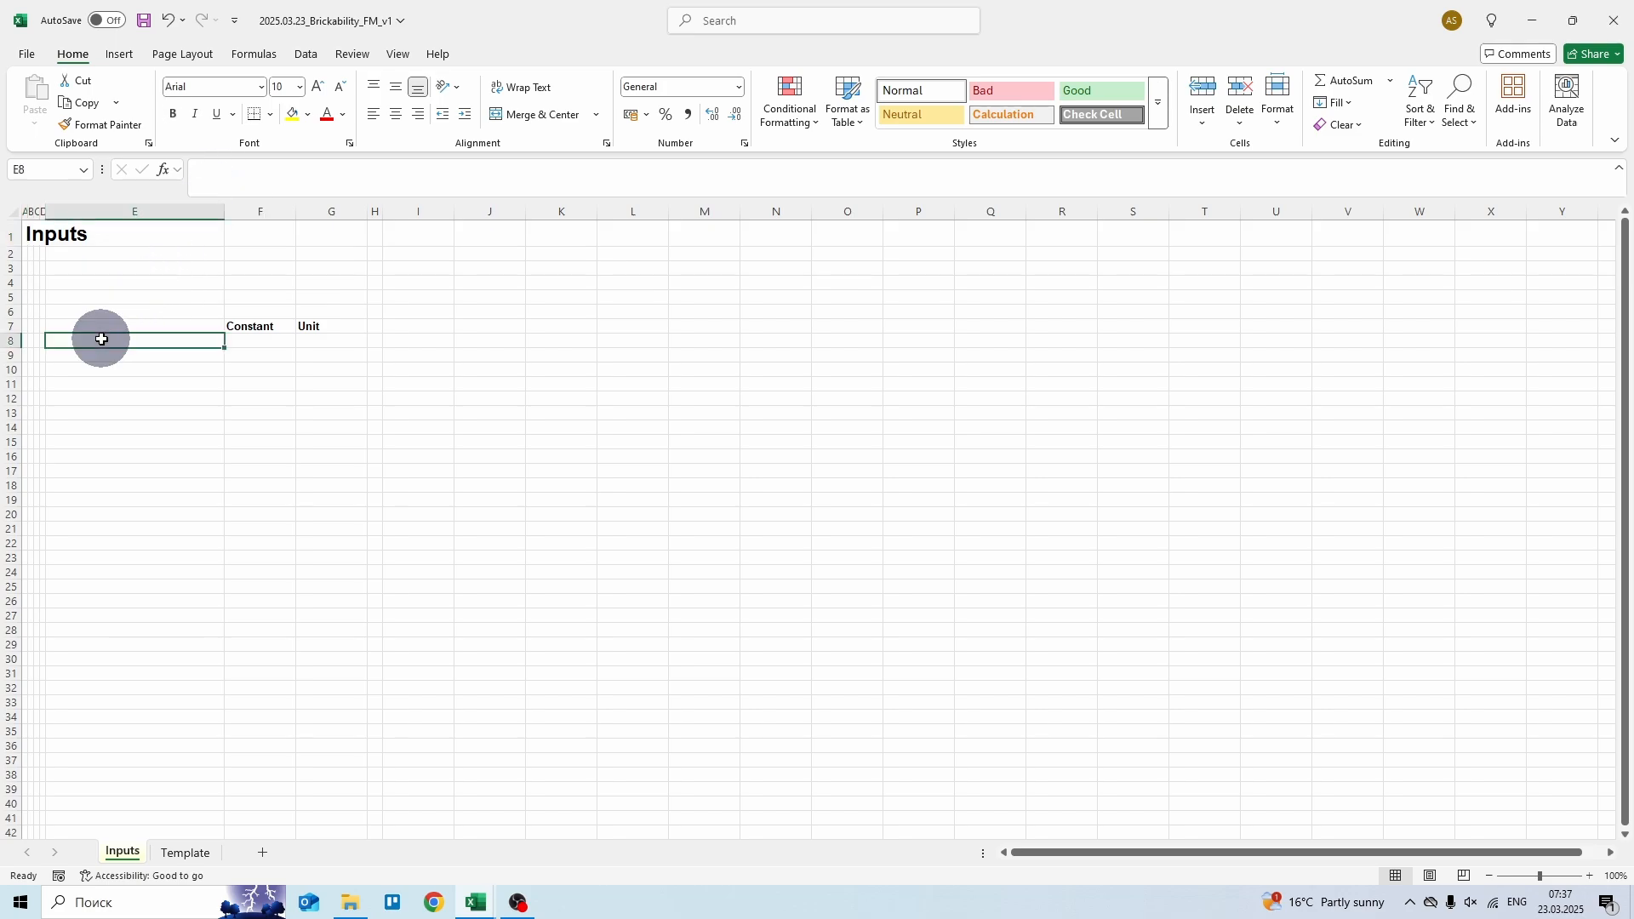
key("Up")
key("Left")
key("Left")
key("Left")
key("Left")
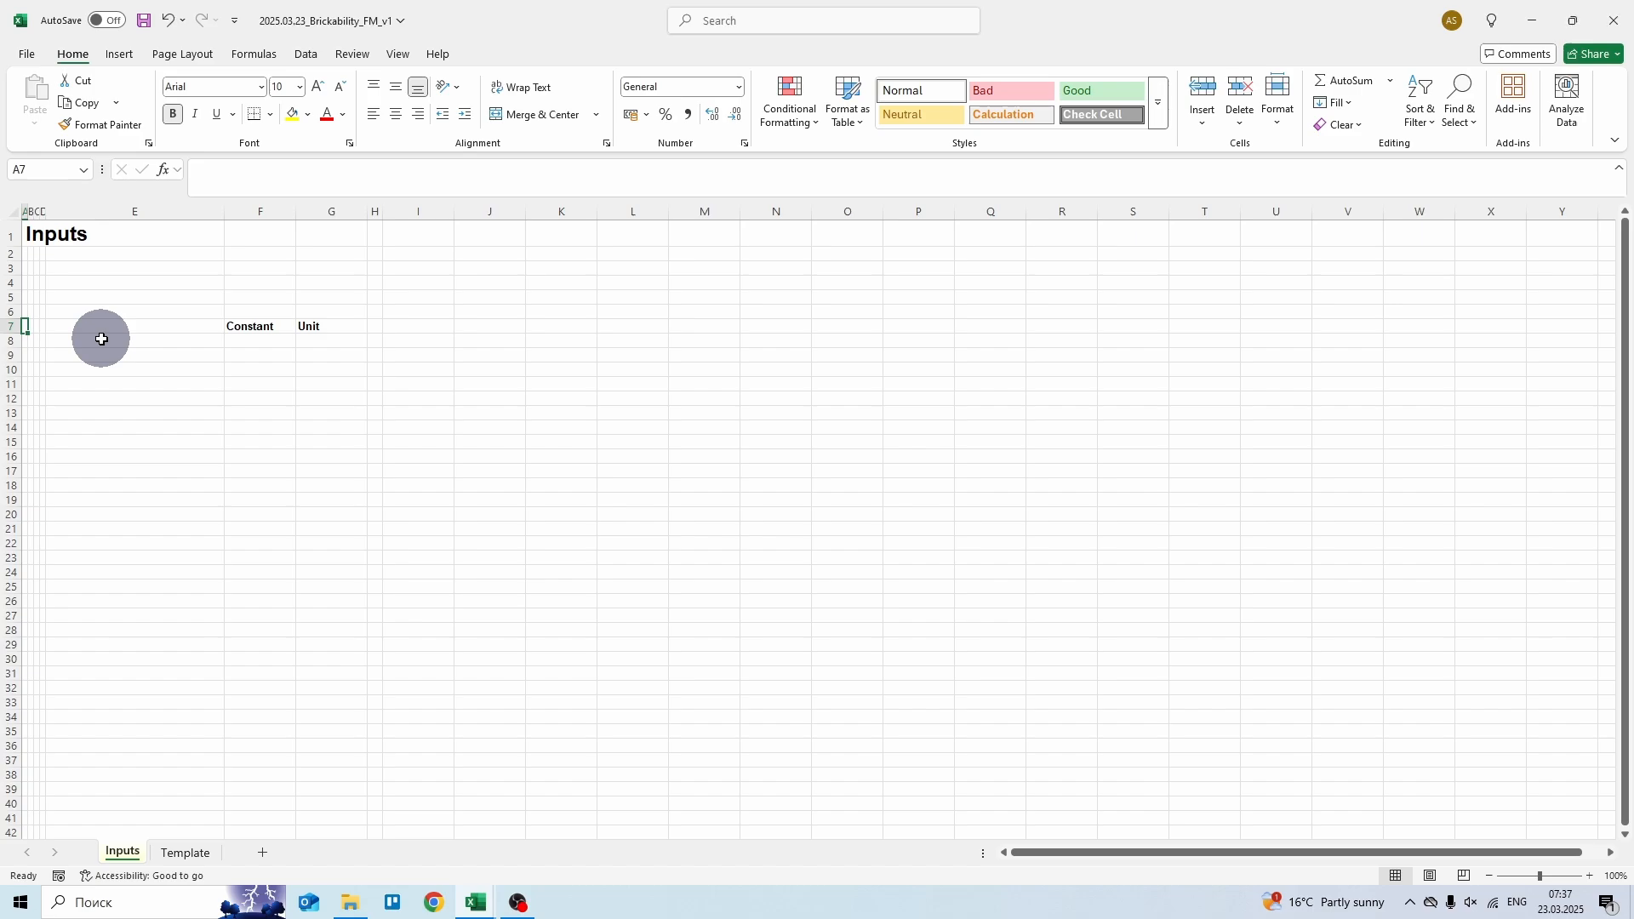
type("TIME")
key("ctrl+Return")
- Widen column H and add a bold italic Source header in cell H7
left_click(377, 207)
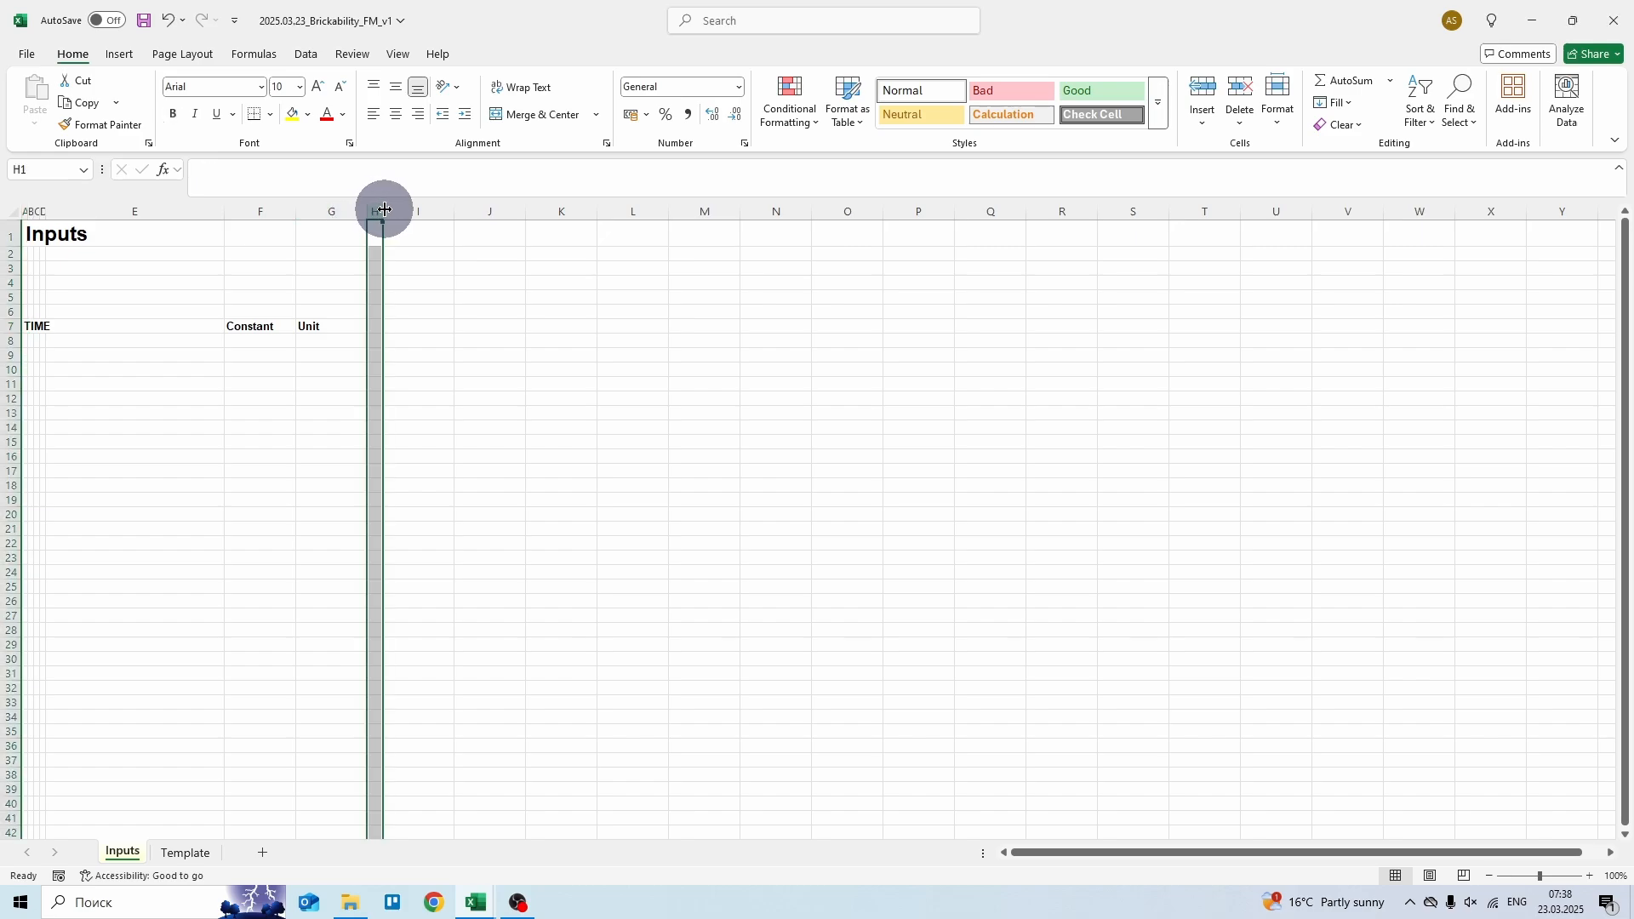
left_click_drag(385, 210, 482, 225)
left_click(394, 324)
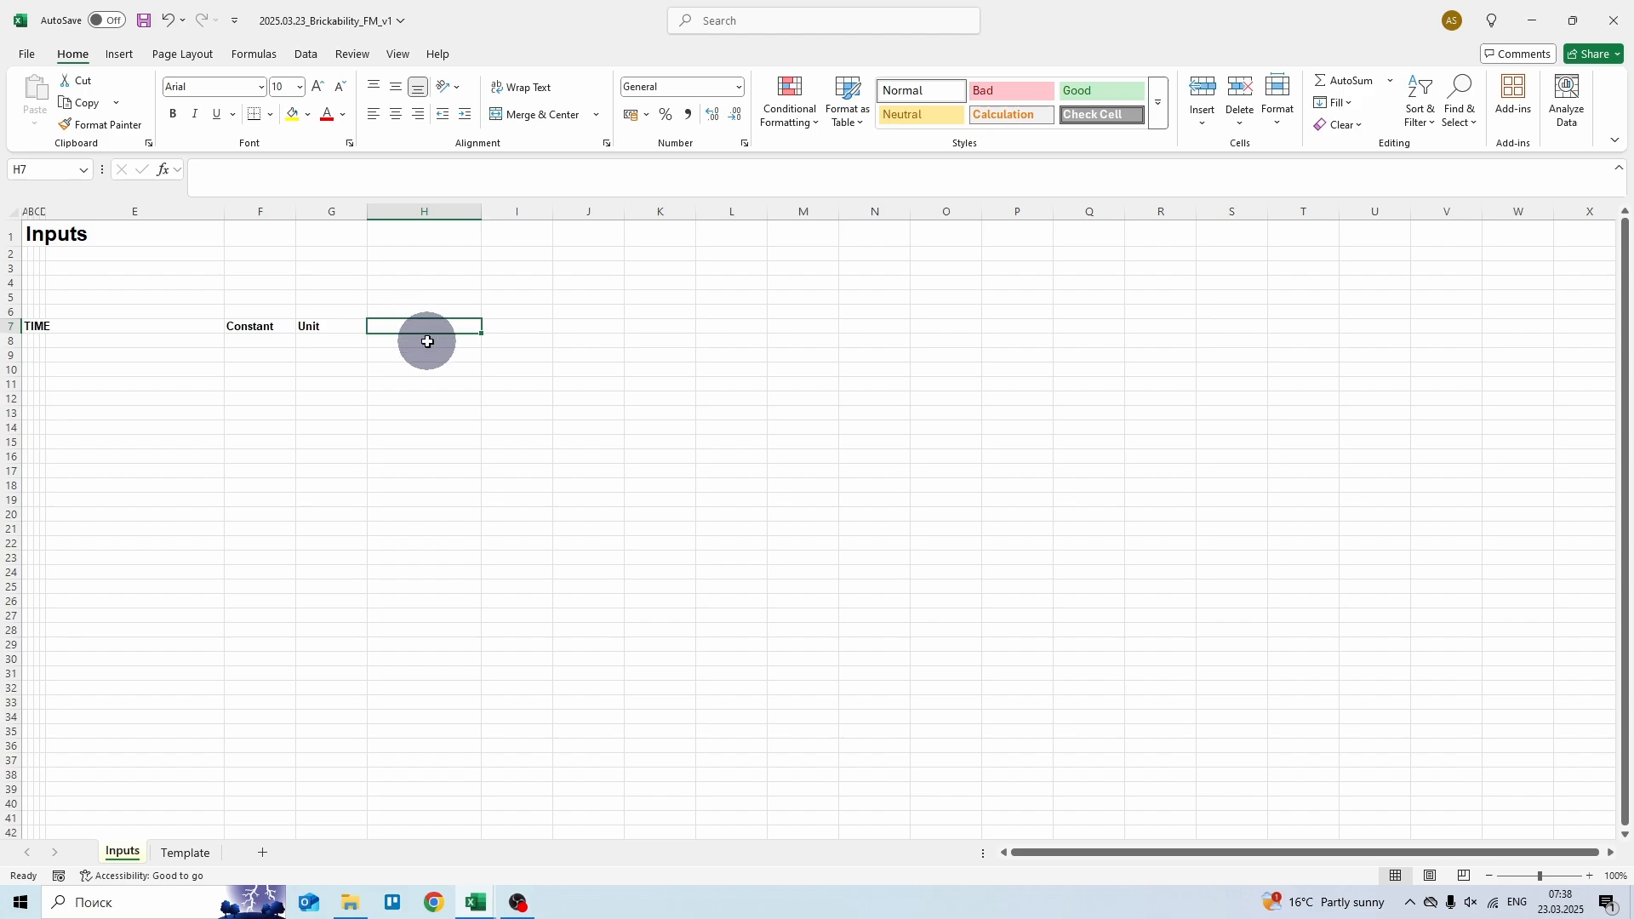
key("ctrl+b")
type("Source")
key("ctrl+Return")
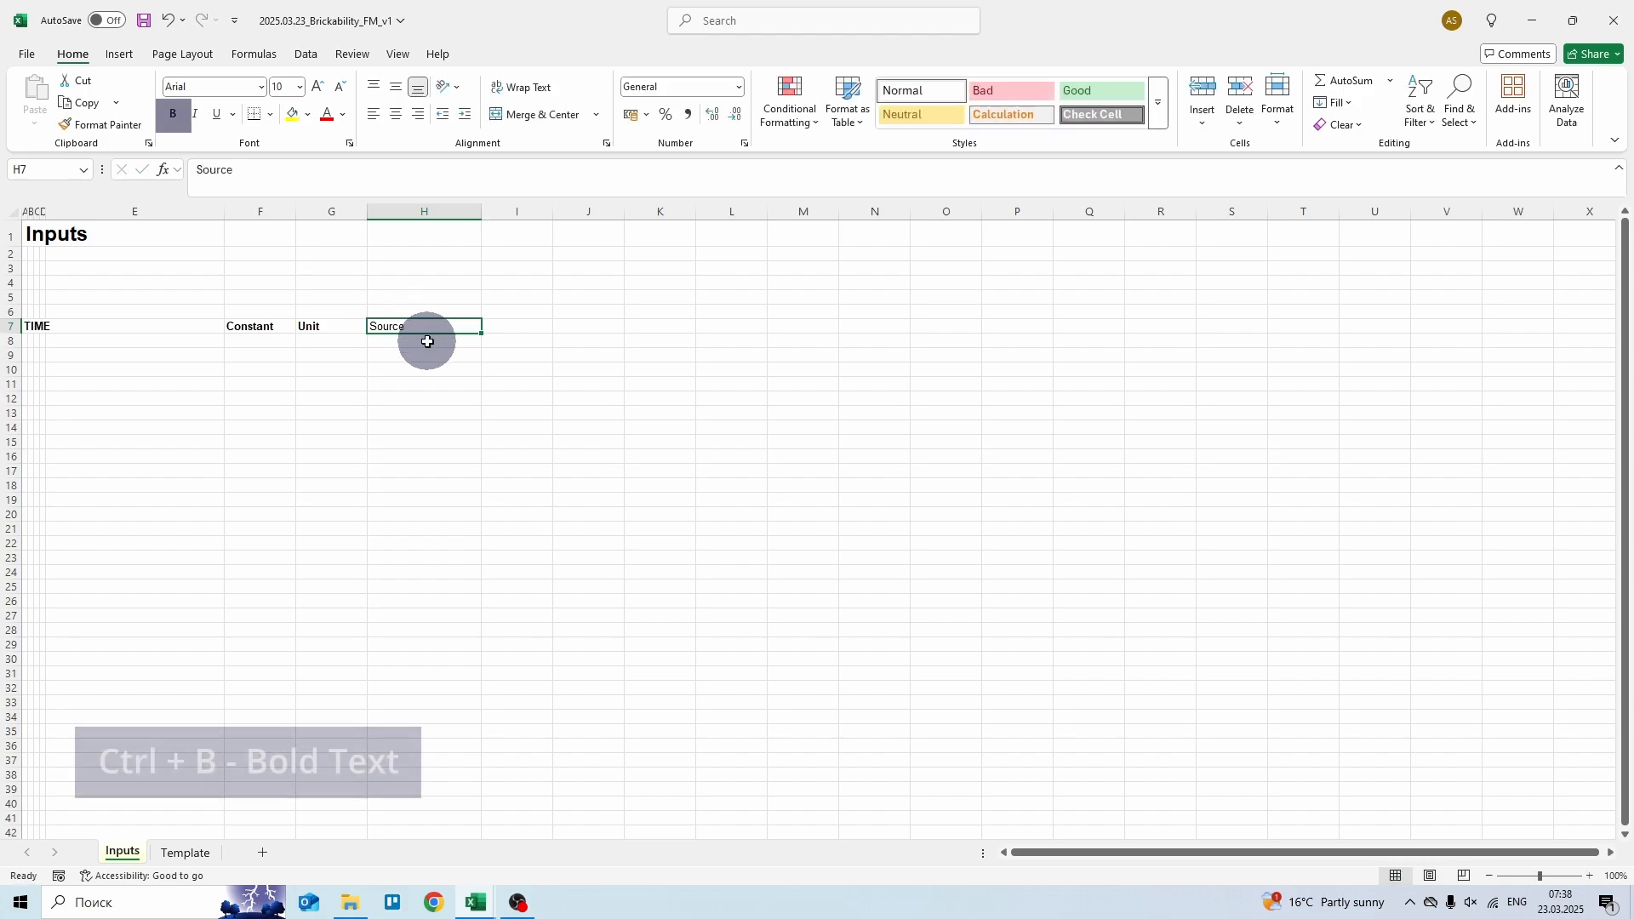
key("ctrl+i")
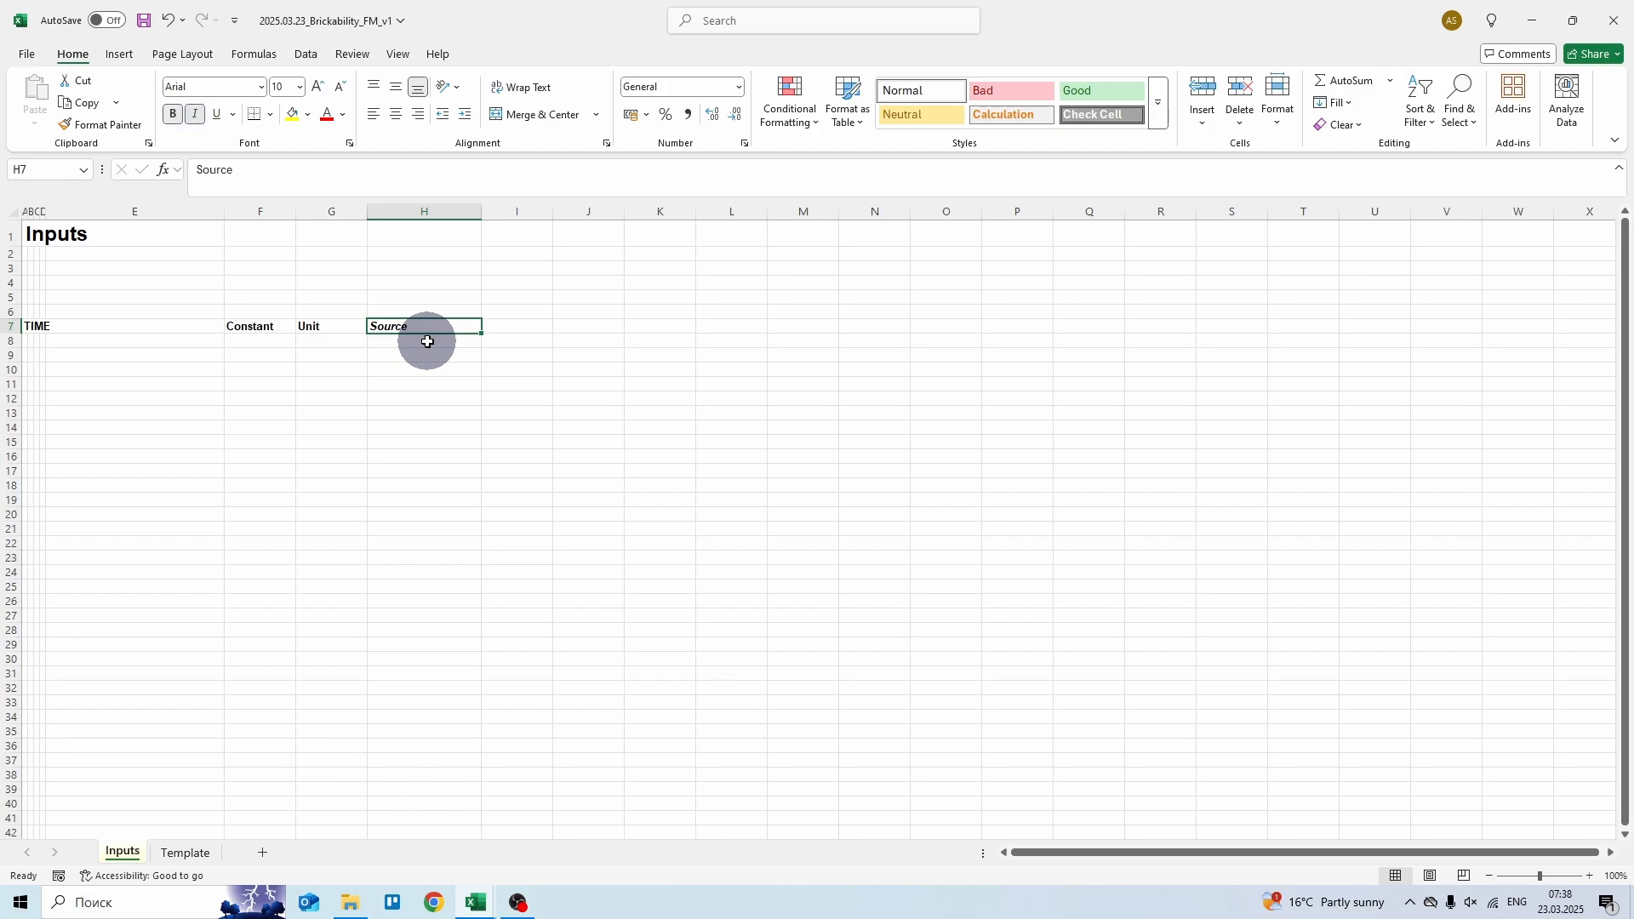
- Fill row 8 with the label 1st model column start date, the constant 01/04/2020 and the unit date
key("Down")
key("Left")
key("Left")
key("Left")
type("1")
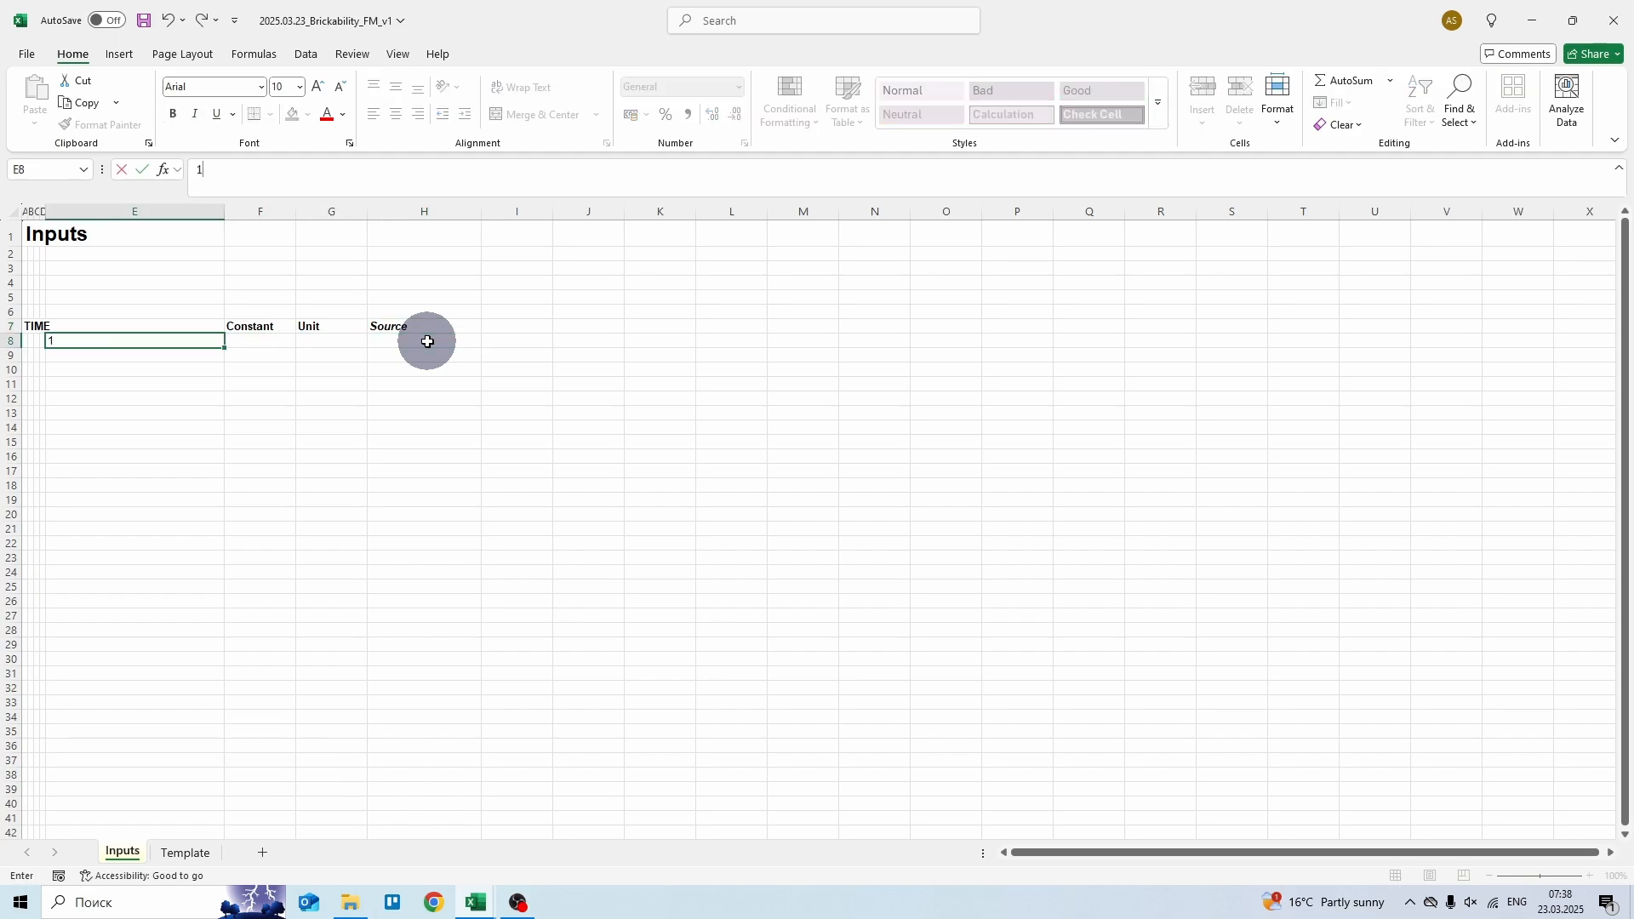
type("st model column start date")
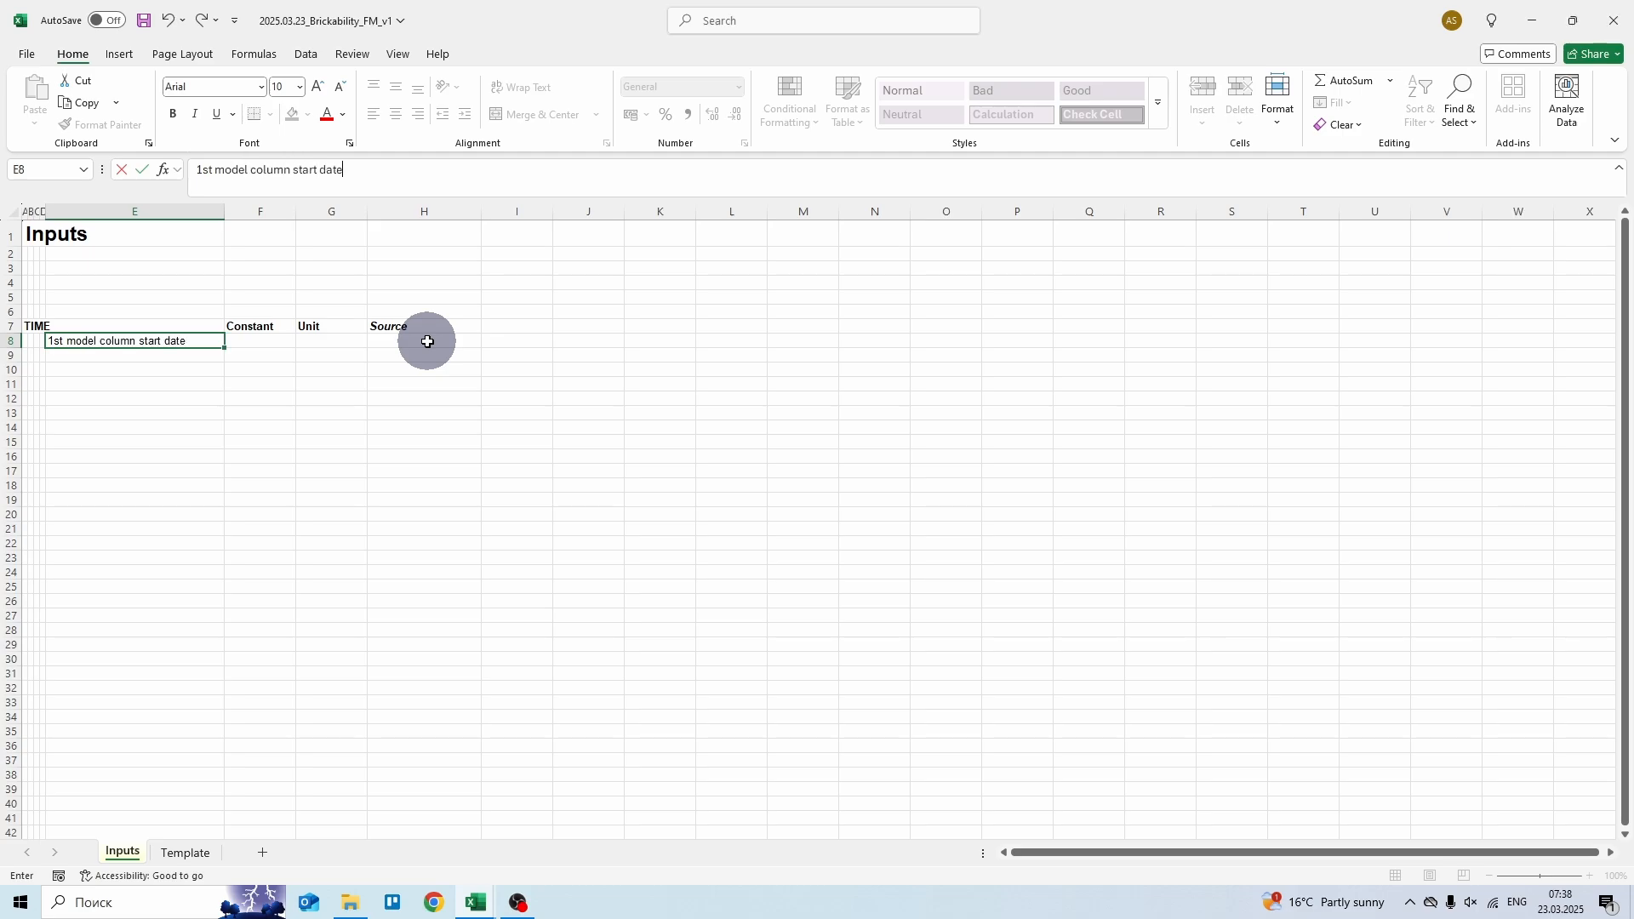
key("Tab")
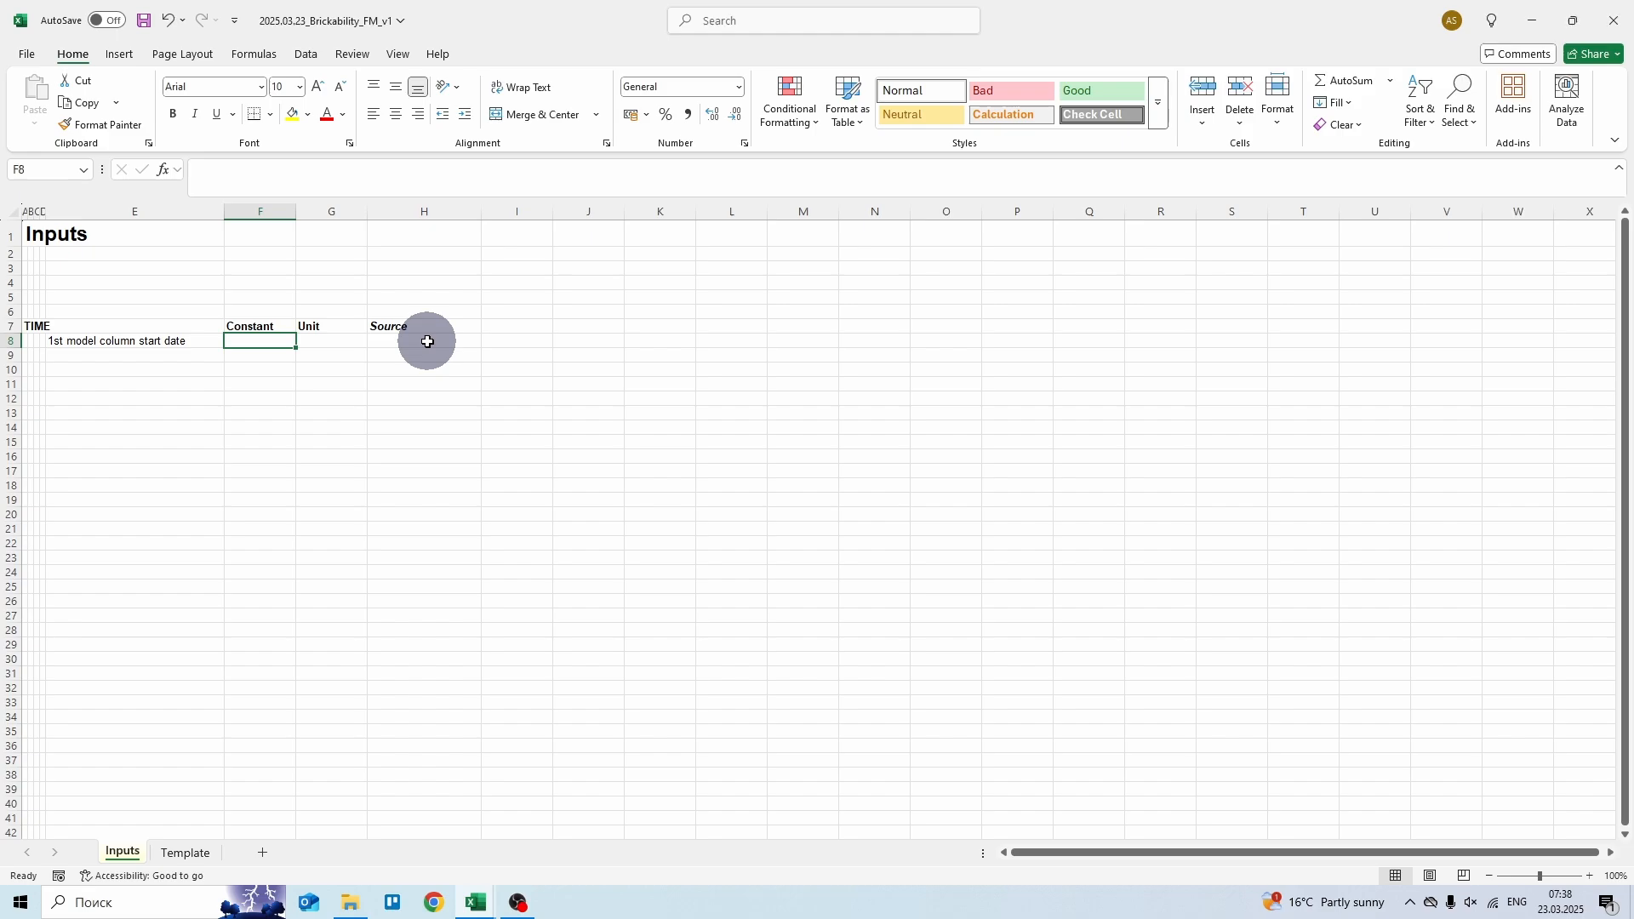
type("01/04/2020")
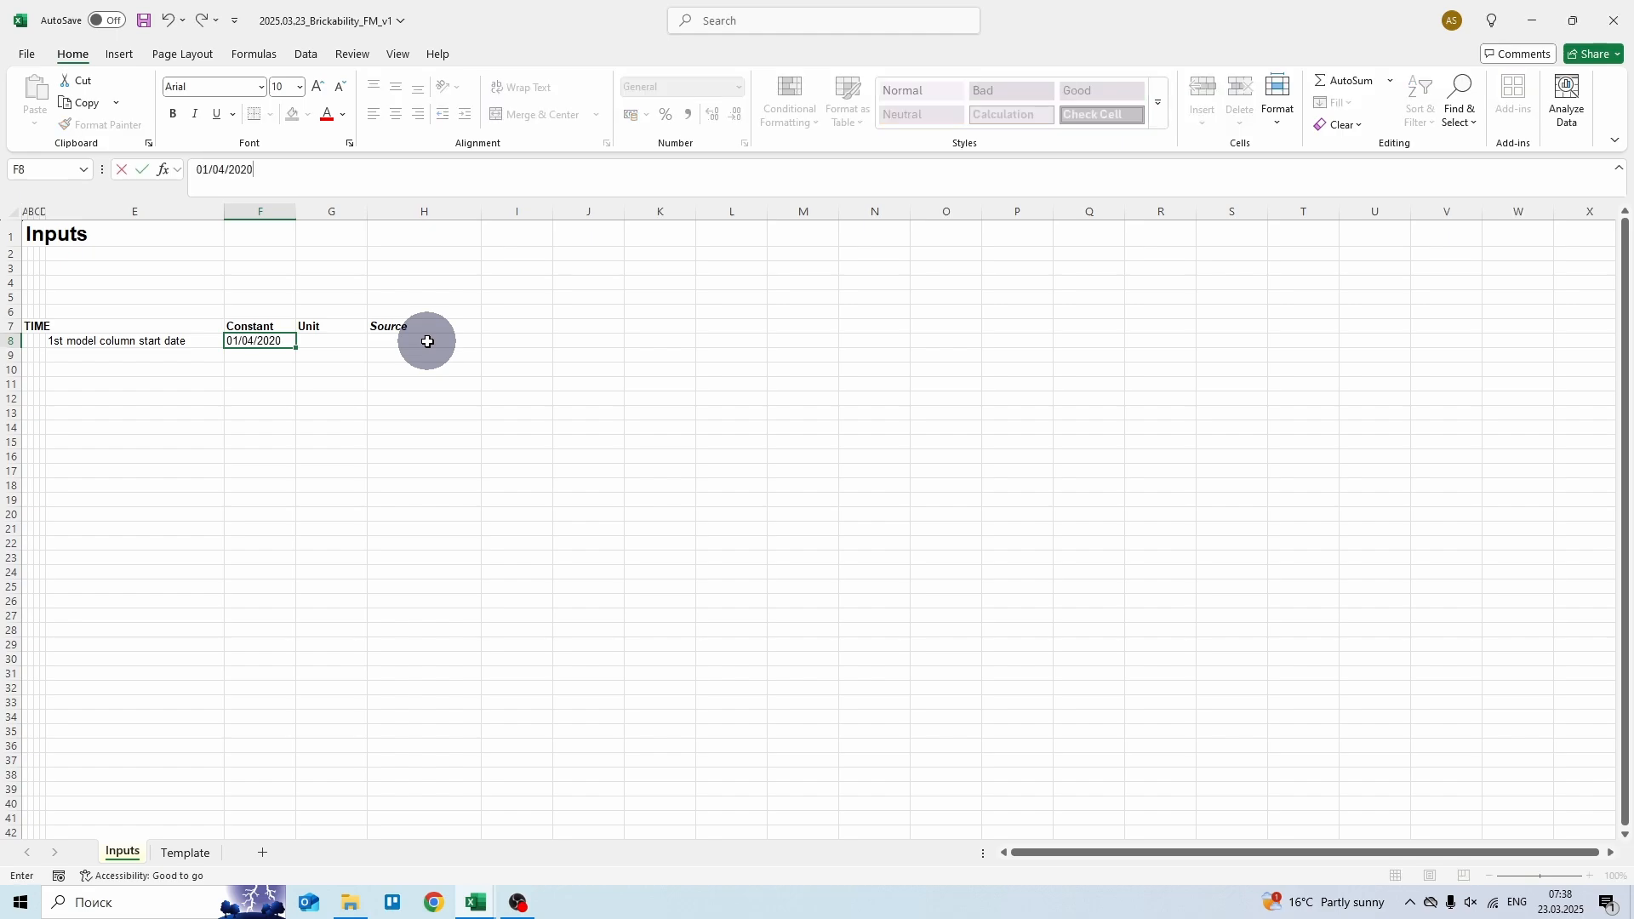
key("Tab")
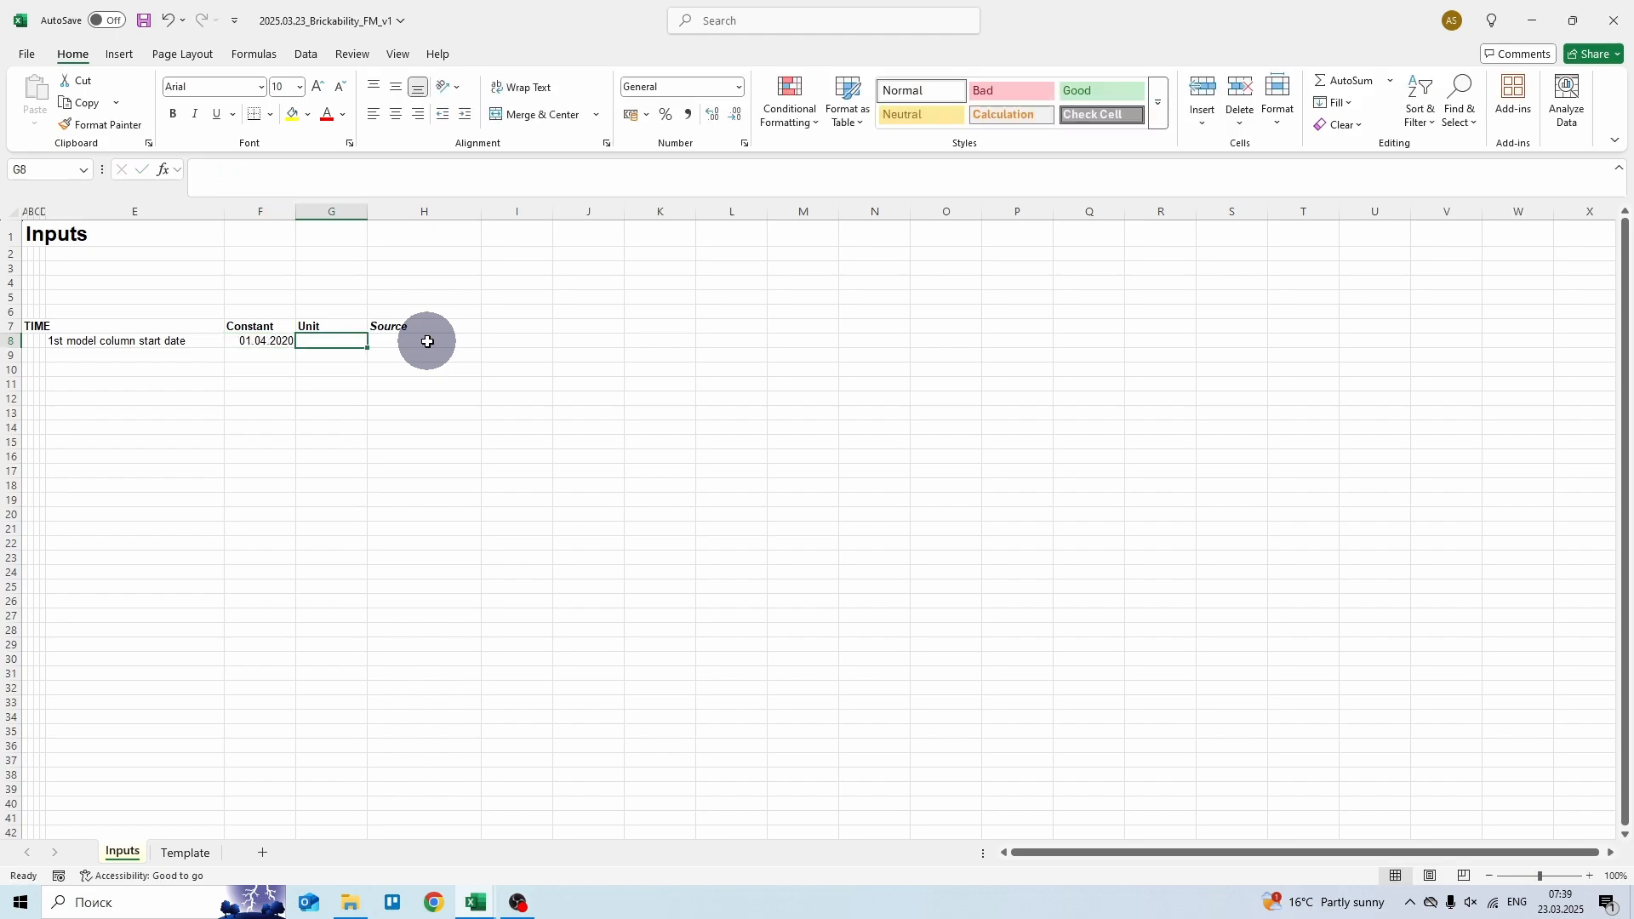
type("date")
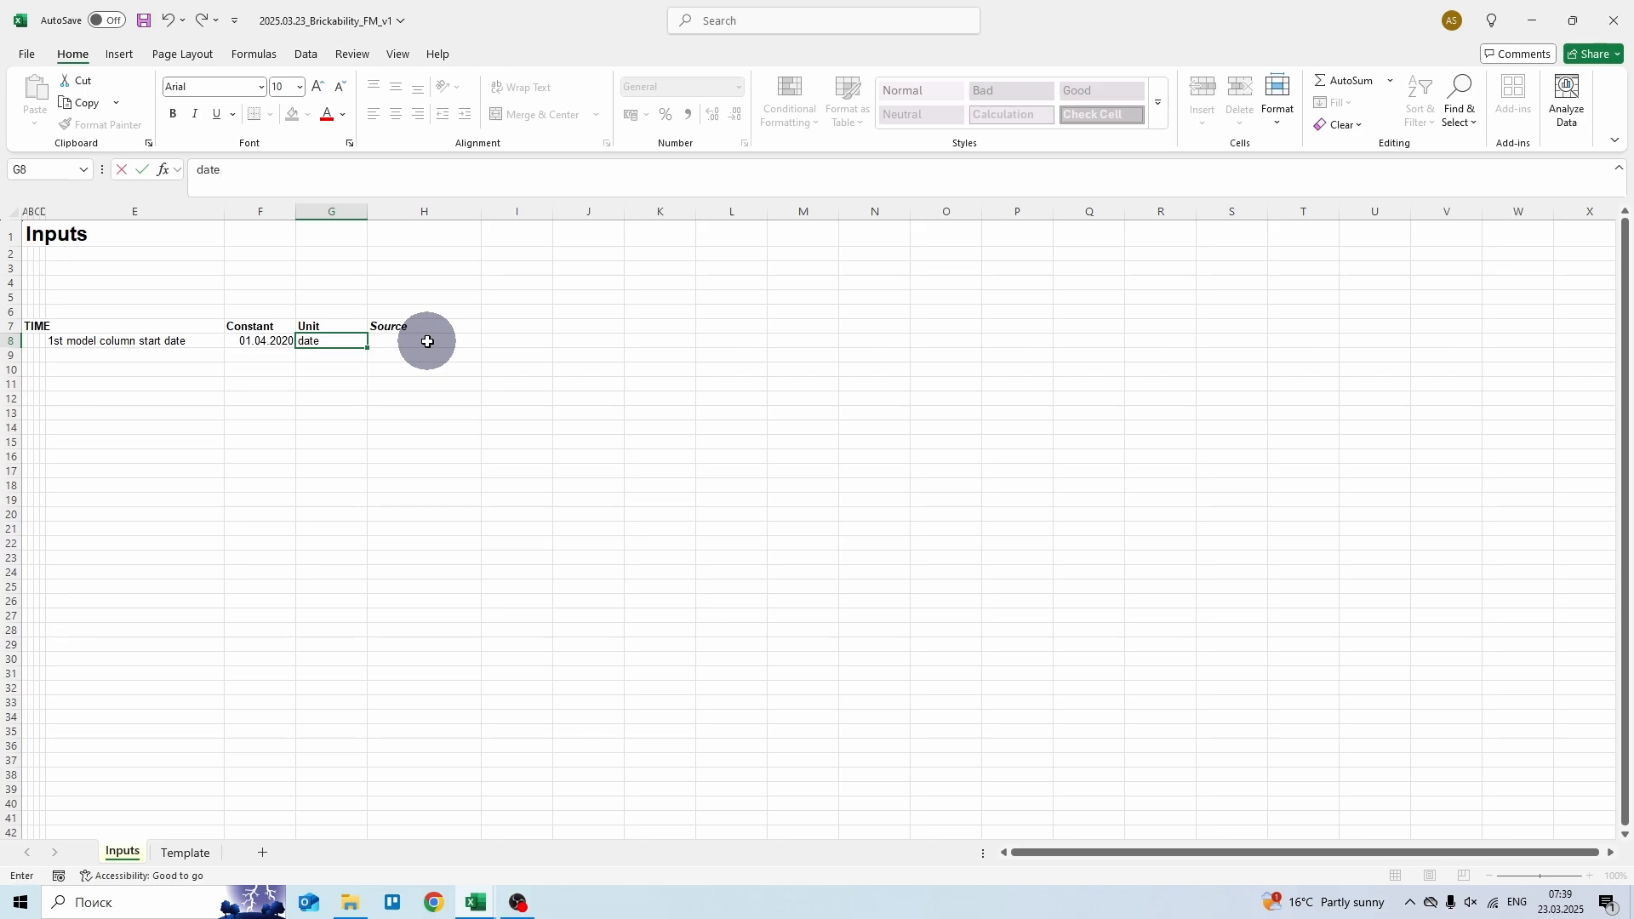
key("Return")
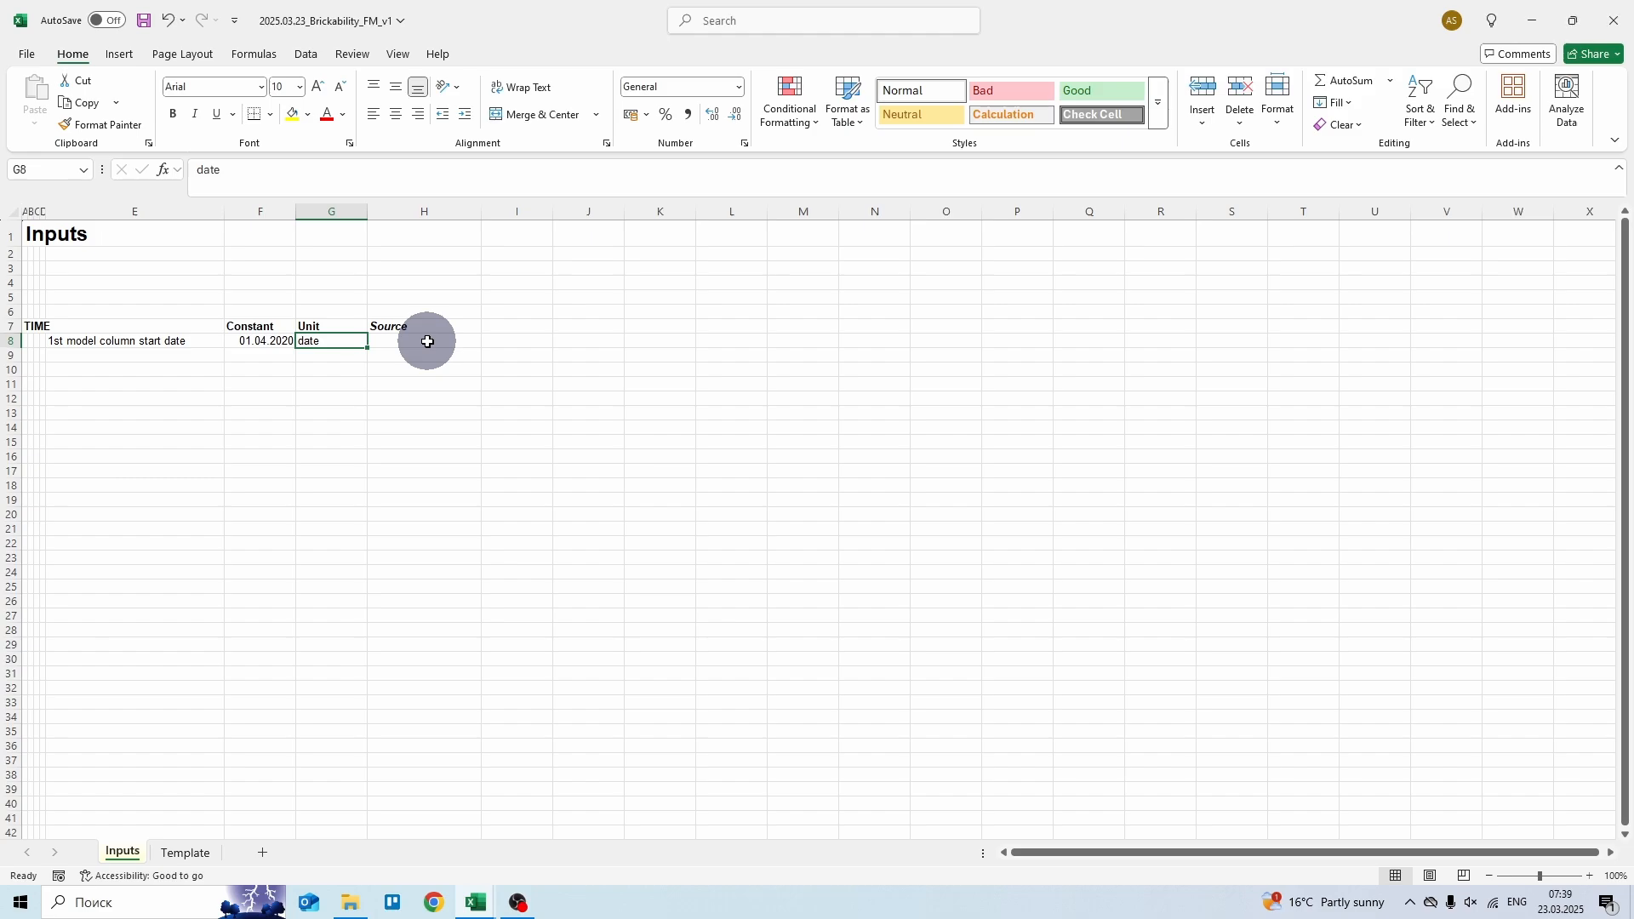
- Fill row 9 with the label Last actual period ending date, the constant 31/03/2023 and the unit date
key("Left")
key("Left")
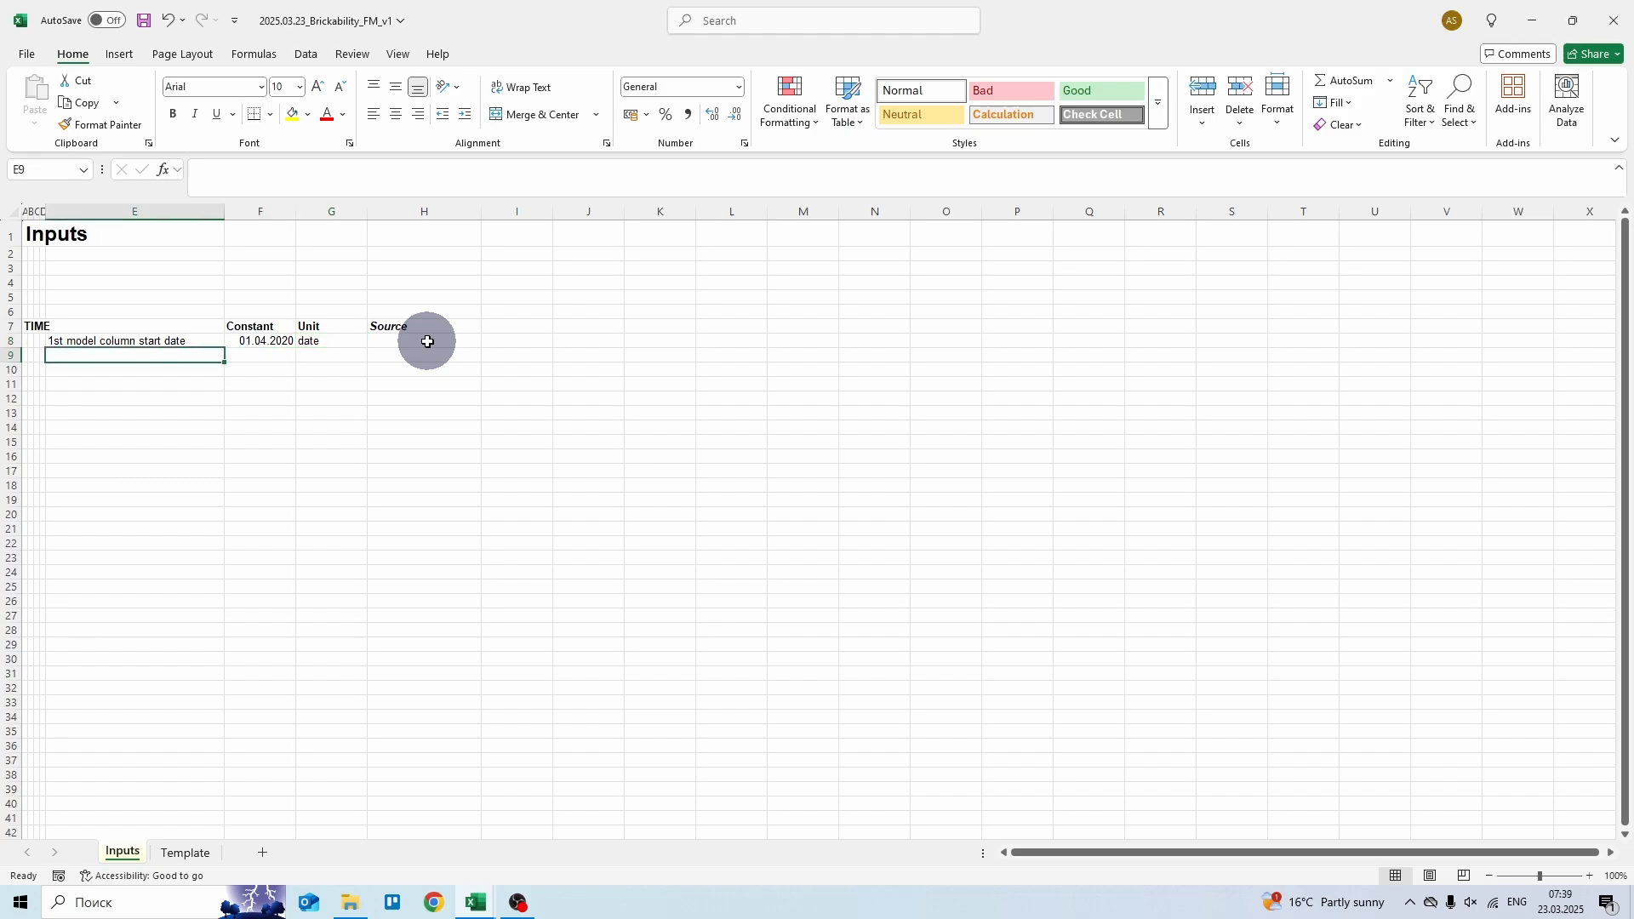
type("Last actu")
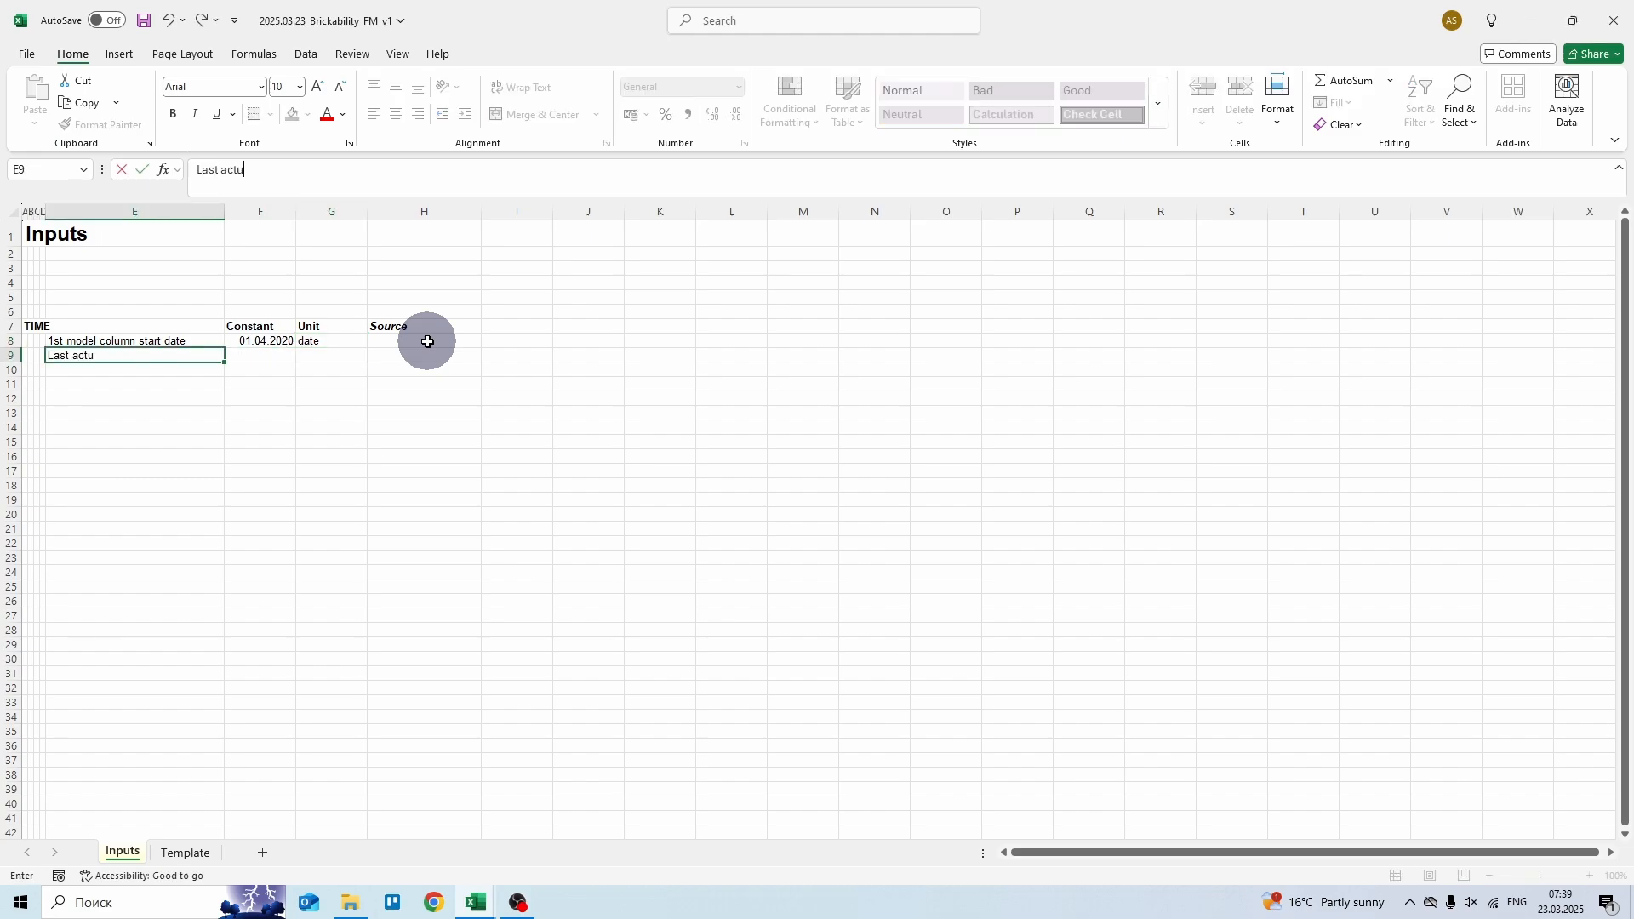
type("al period ending date")
key("Tab")
type("31/")
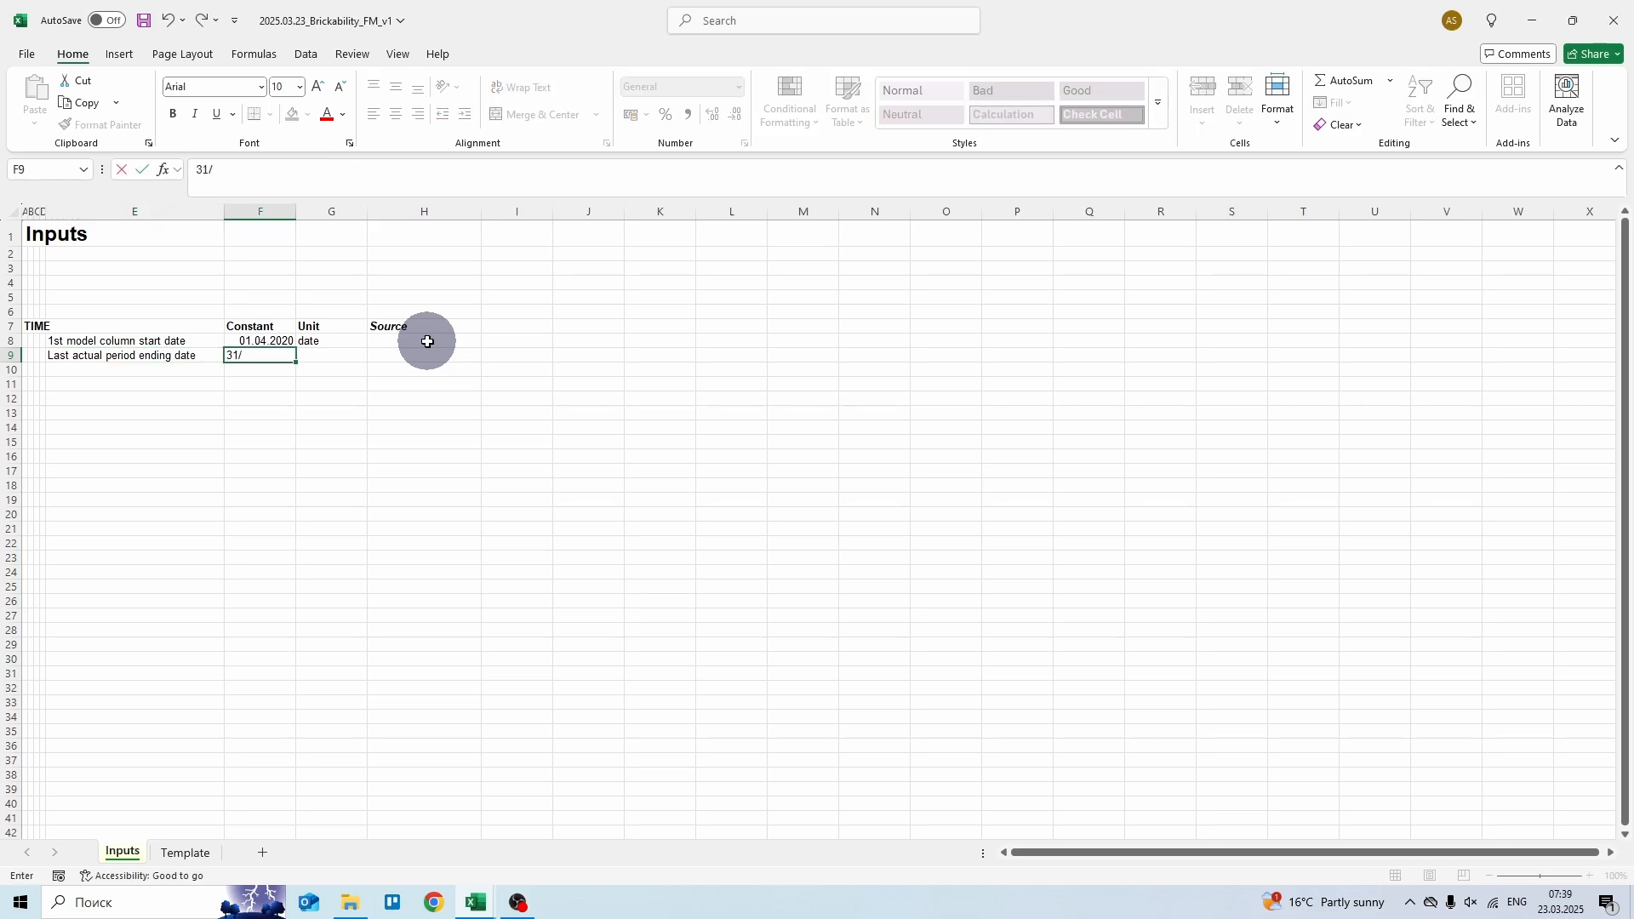
type("03/2023")
key("Tab")
type("date")
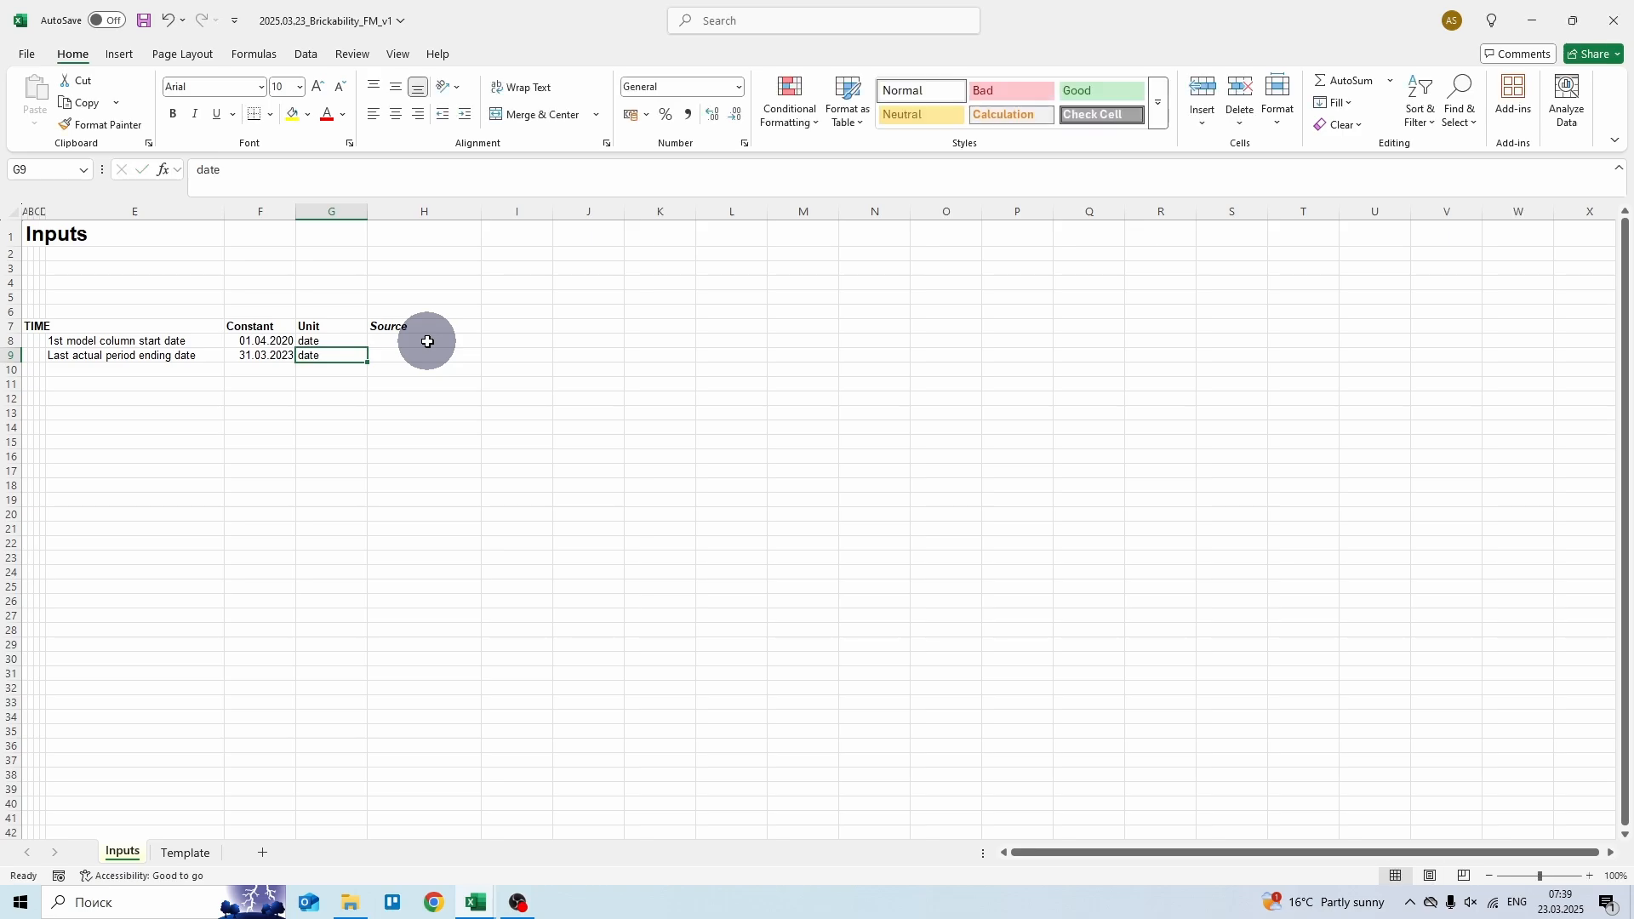
key("Return")
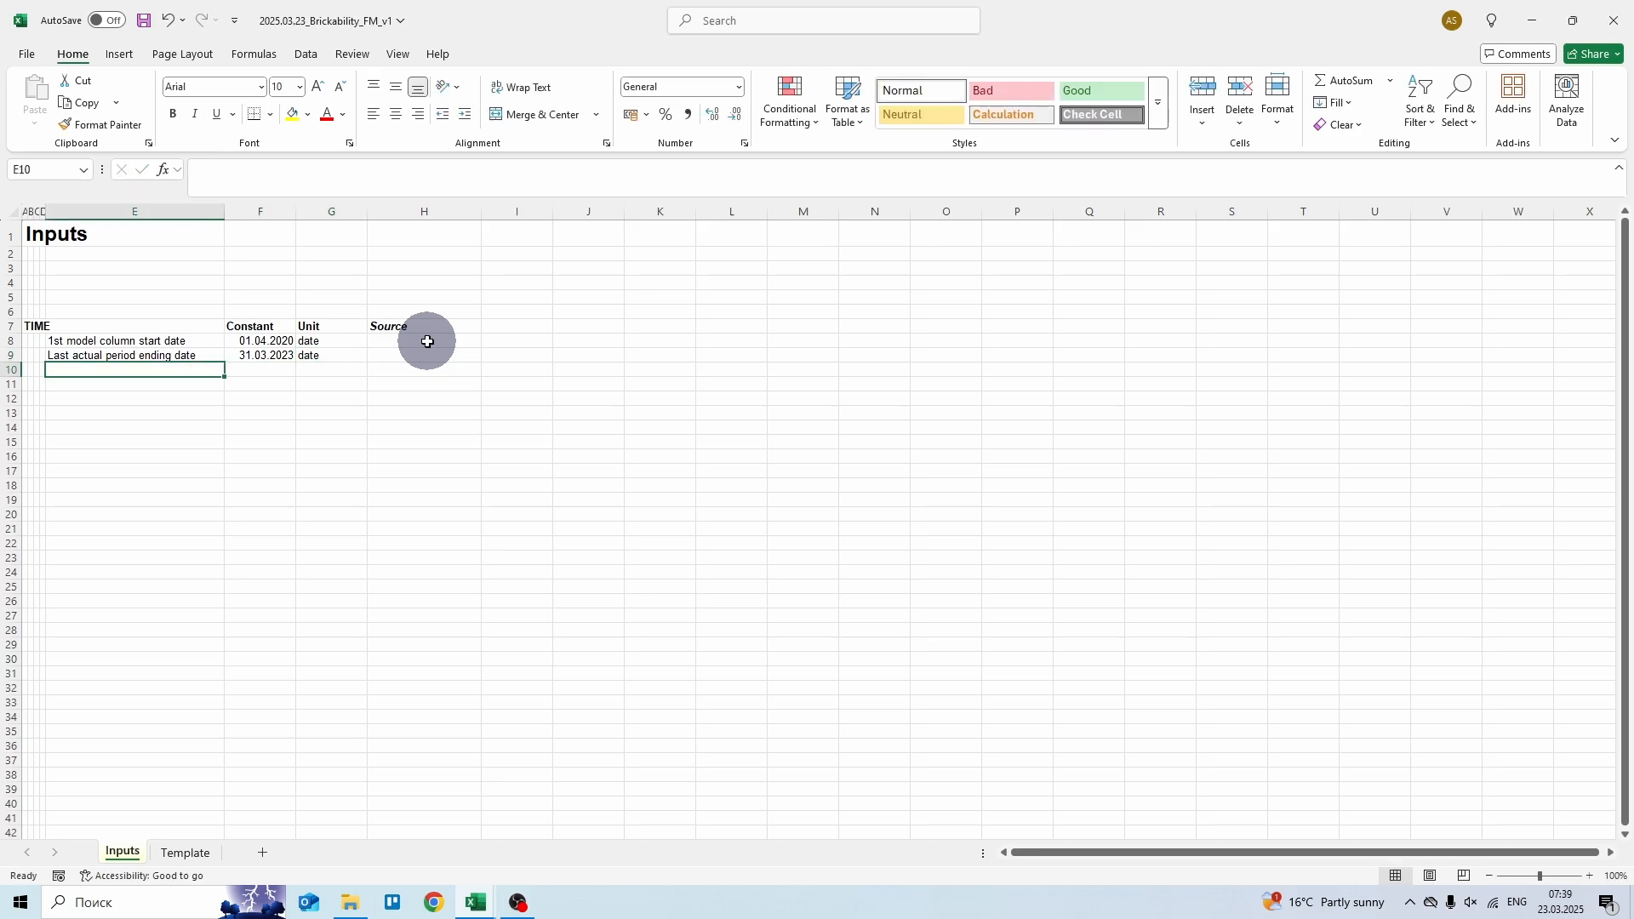
- Fill row 10 with the label Months per model period, the constant 12 and the unit months
type("Months per mode")
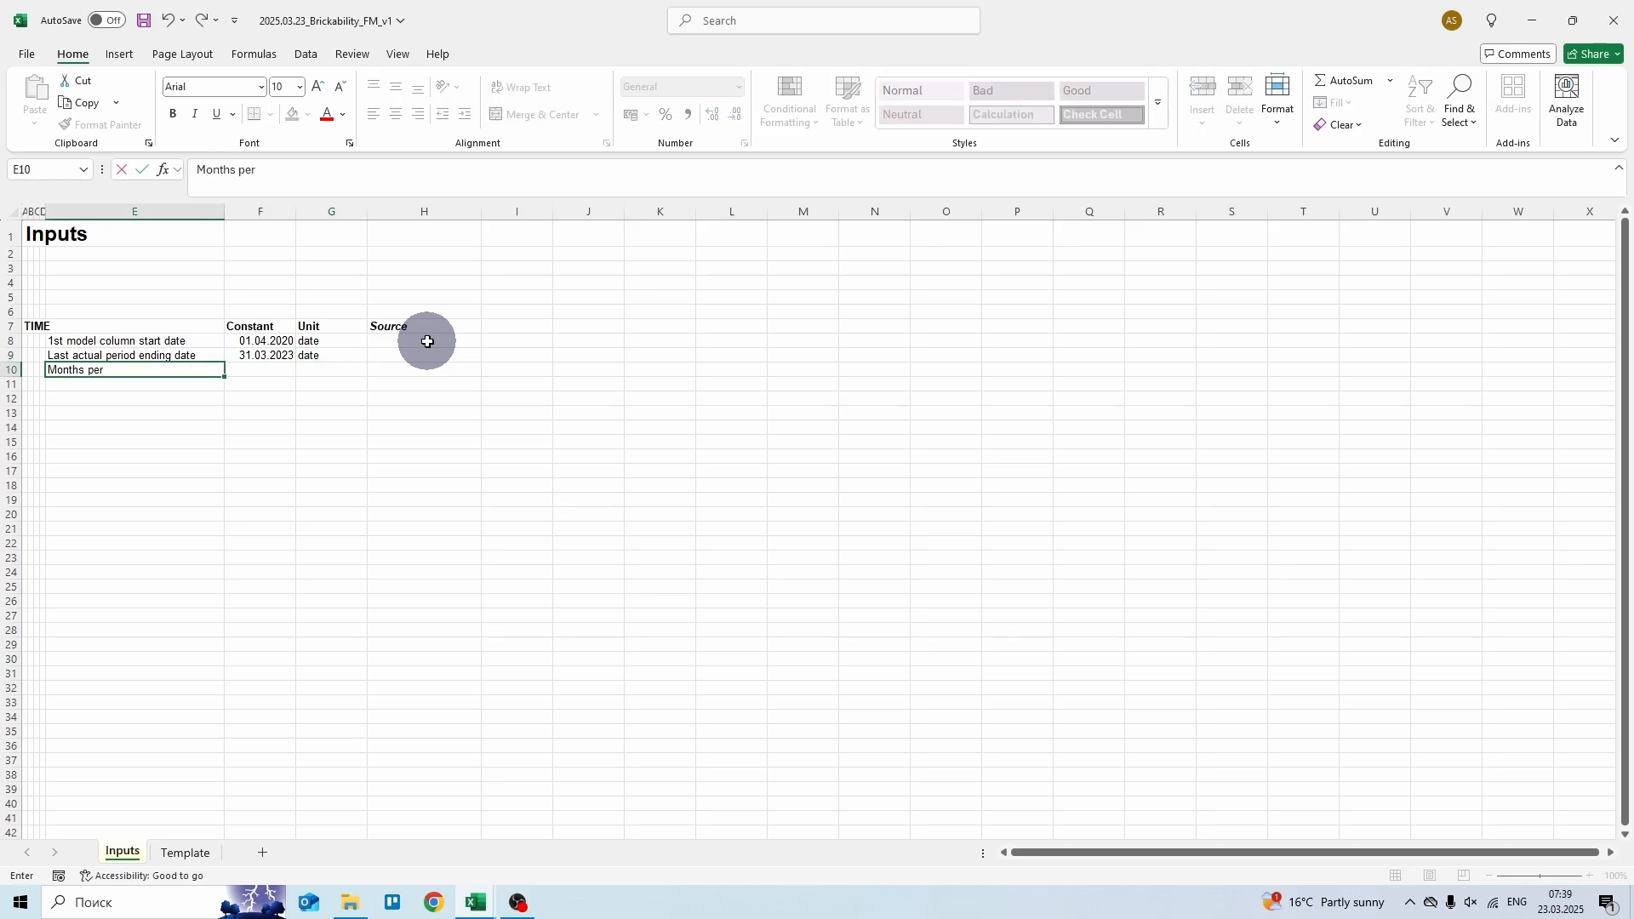
type("eriod")
key("Tab")
type("12")
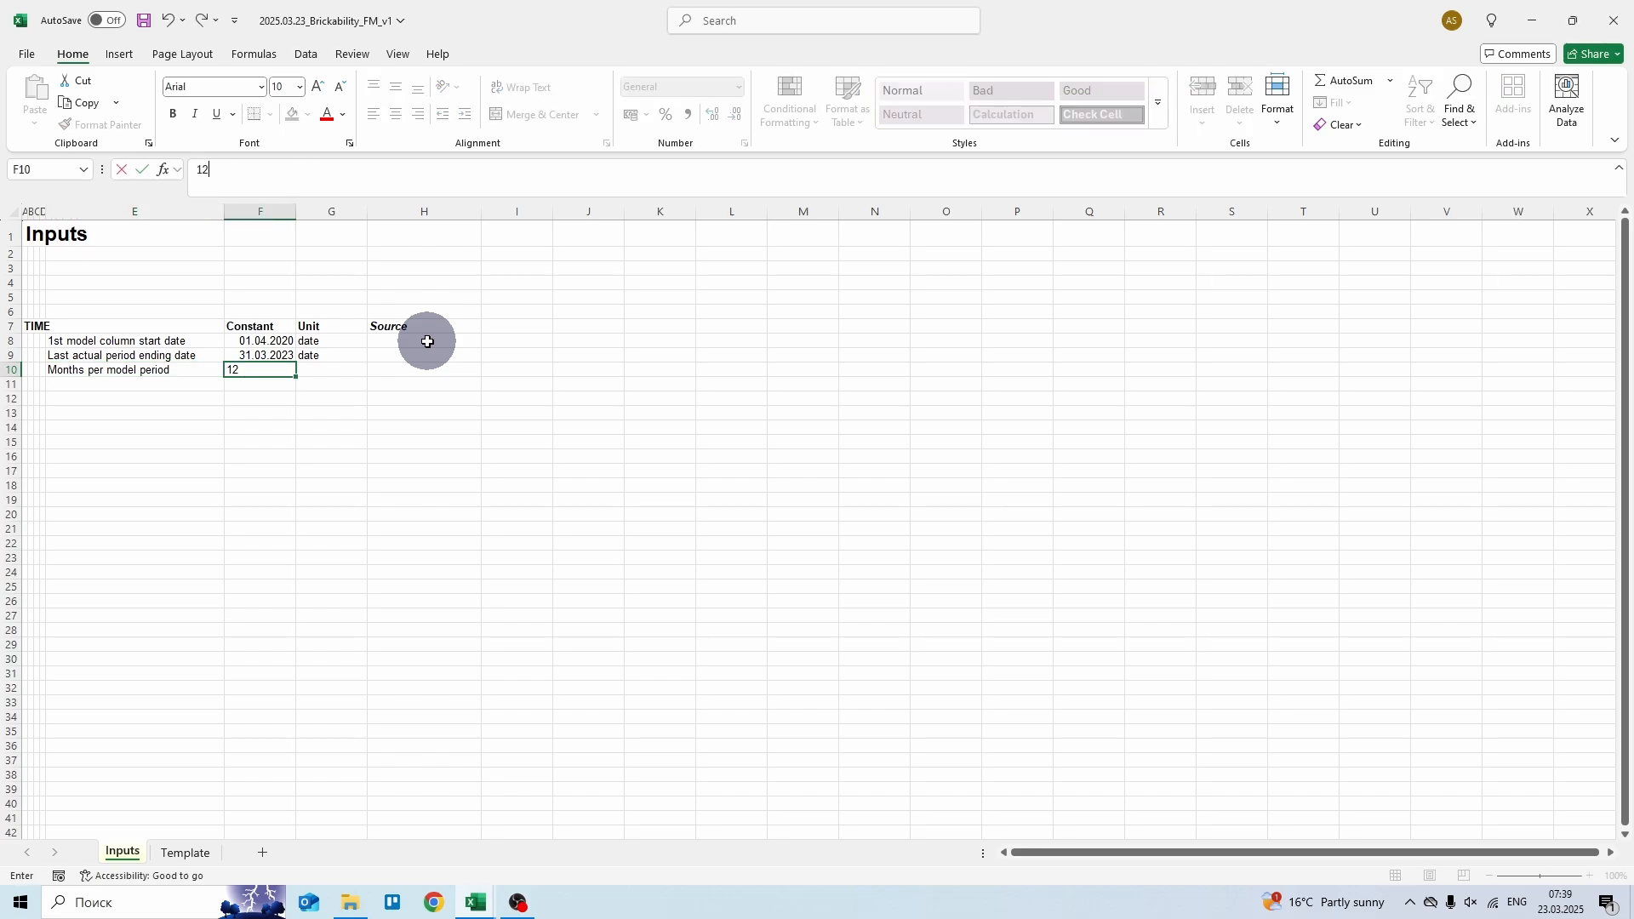
key("Tab")
type("months")
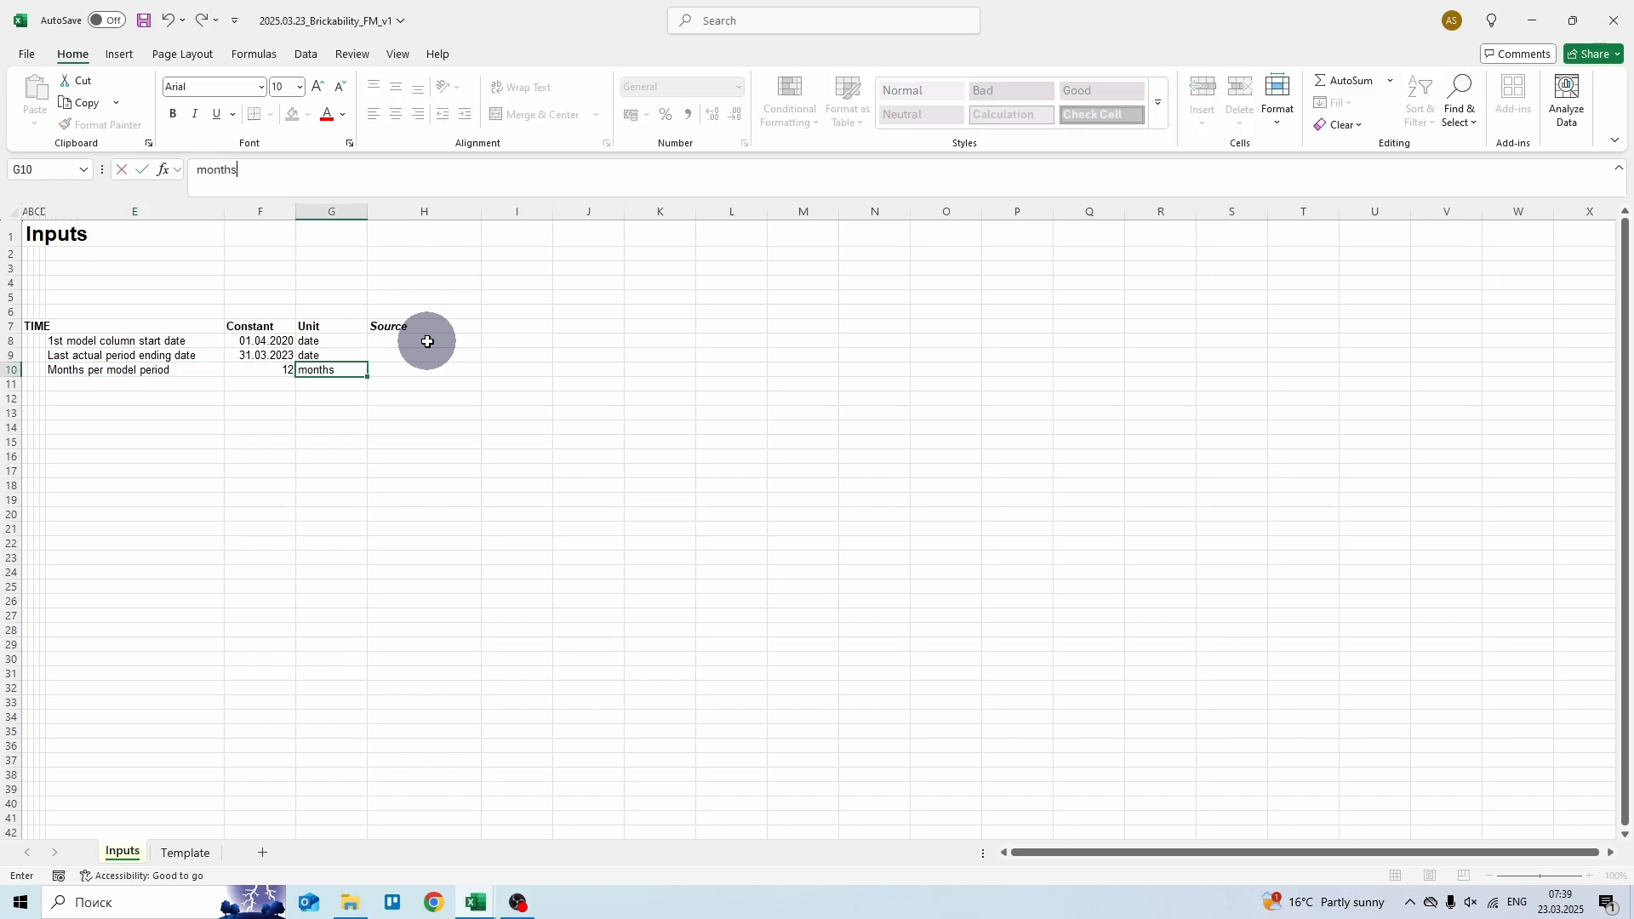
key("Left")
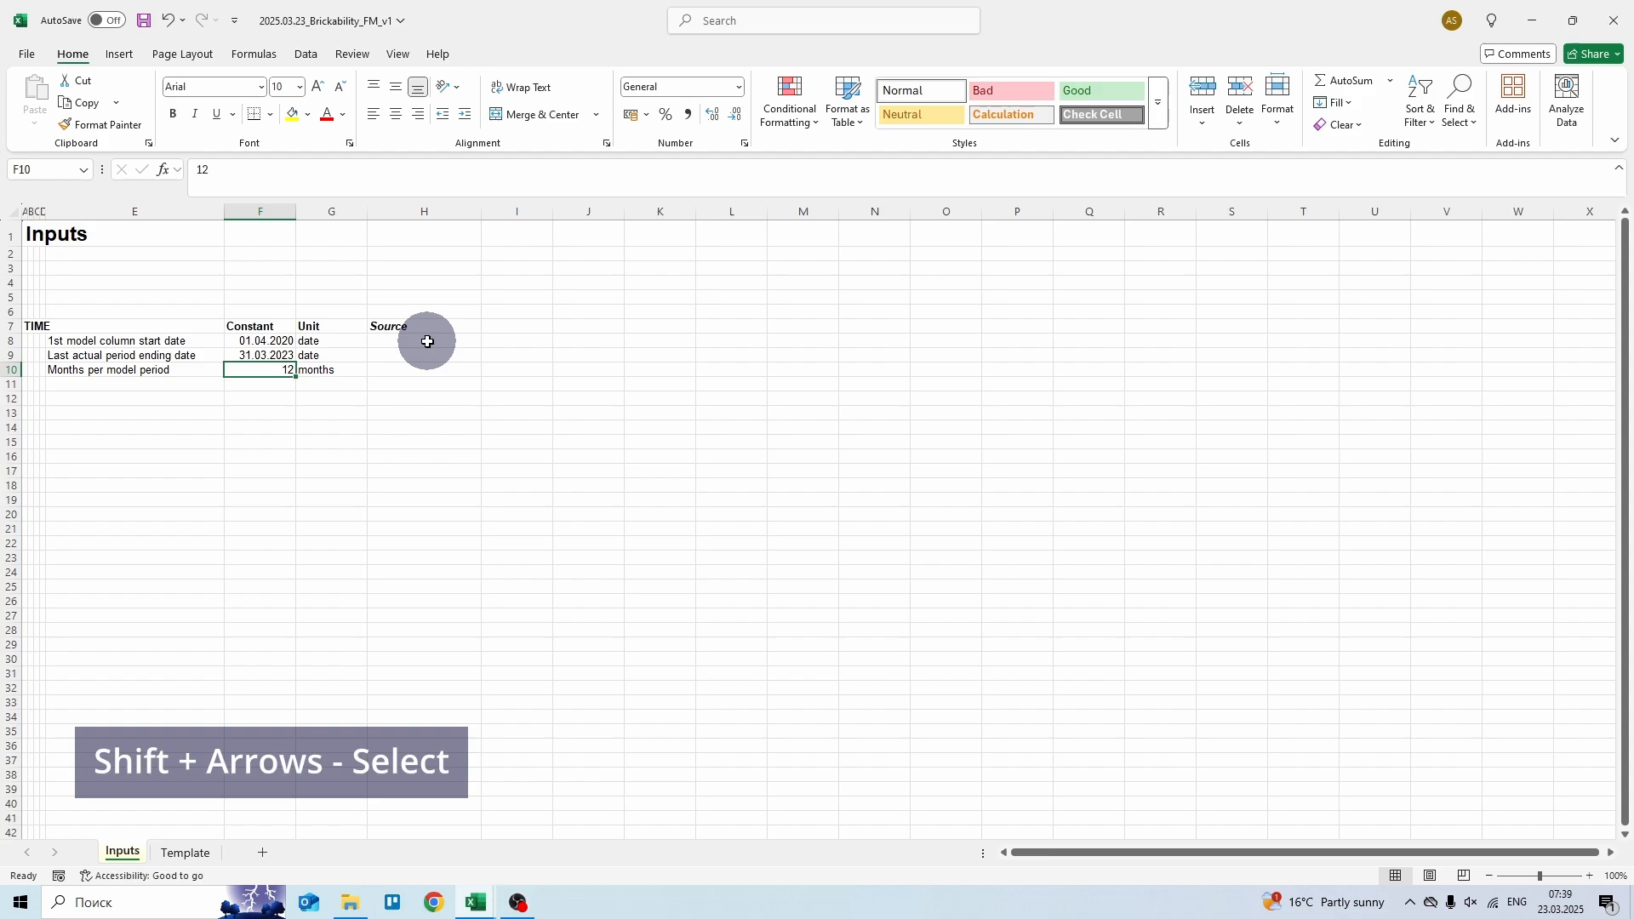
- Fill the constants in F8:F10 with the recently used light yellow color
key("shift+Up")
key("shift+Up")
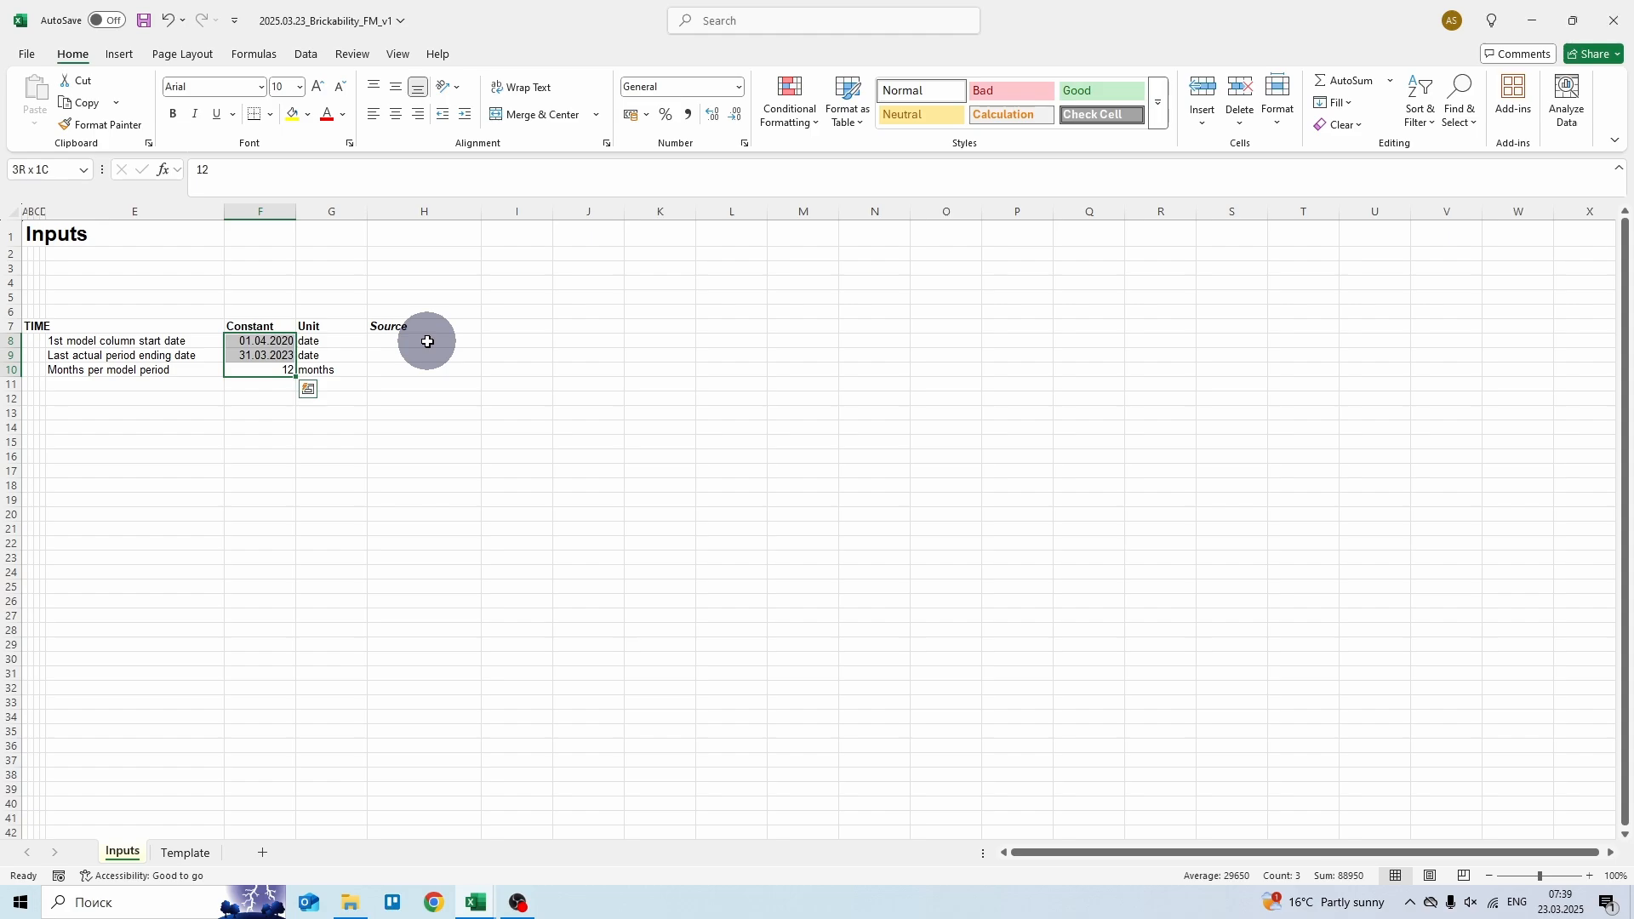
key("alt")
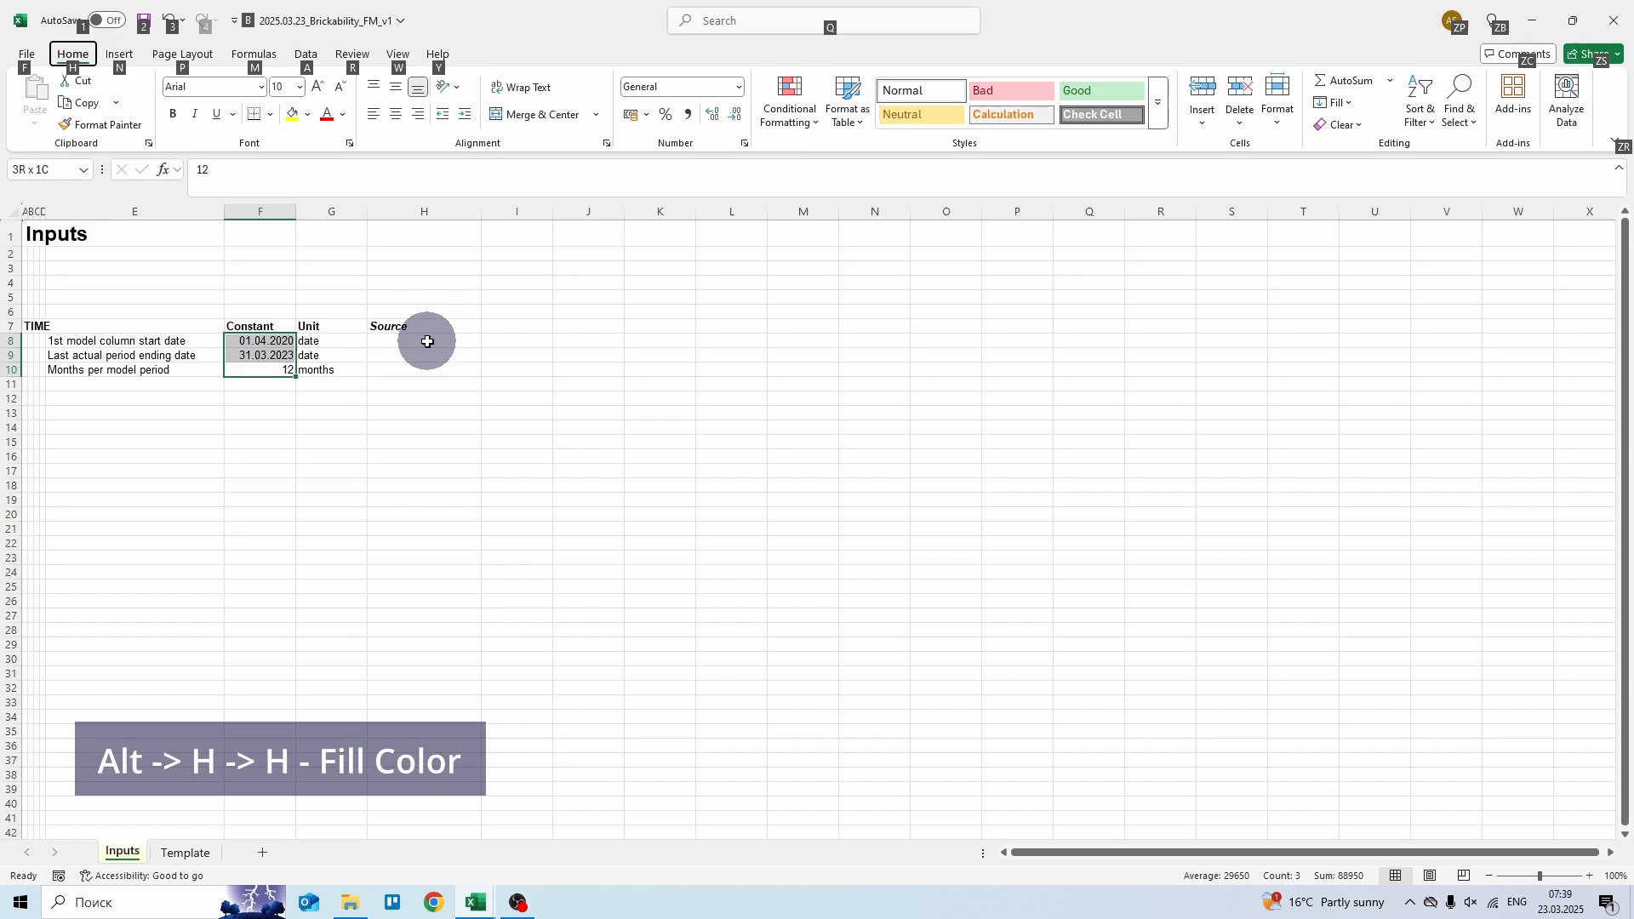
key("h")
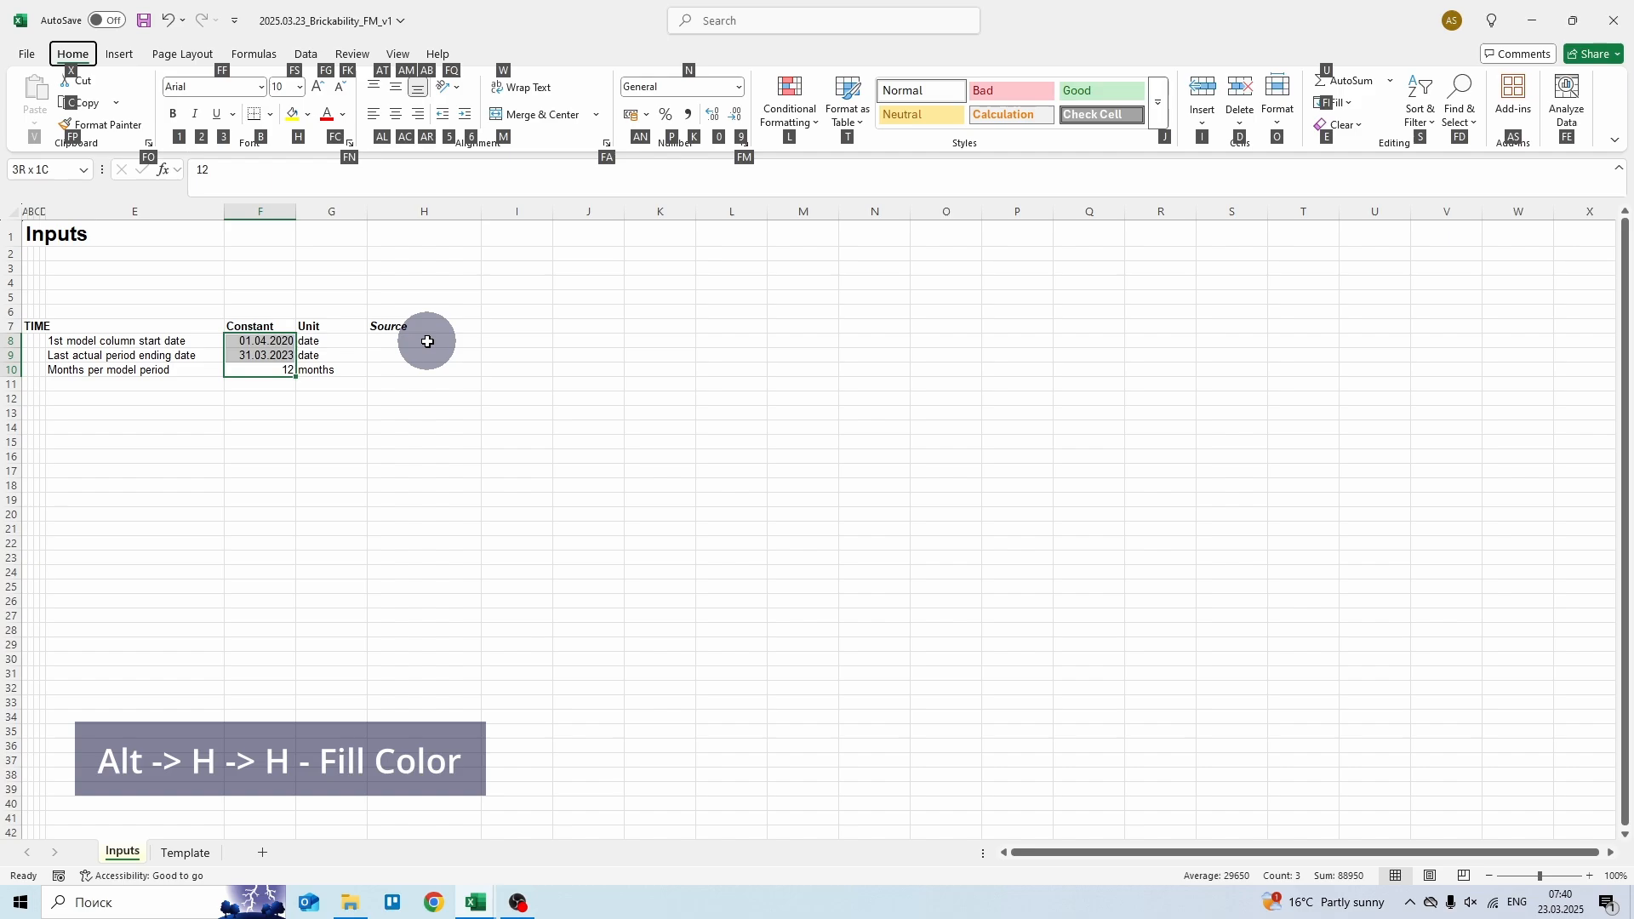
key("h")
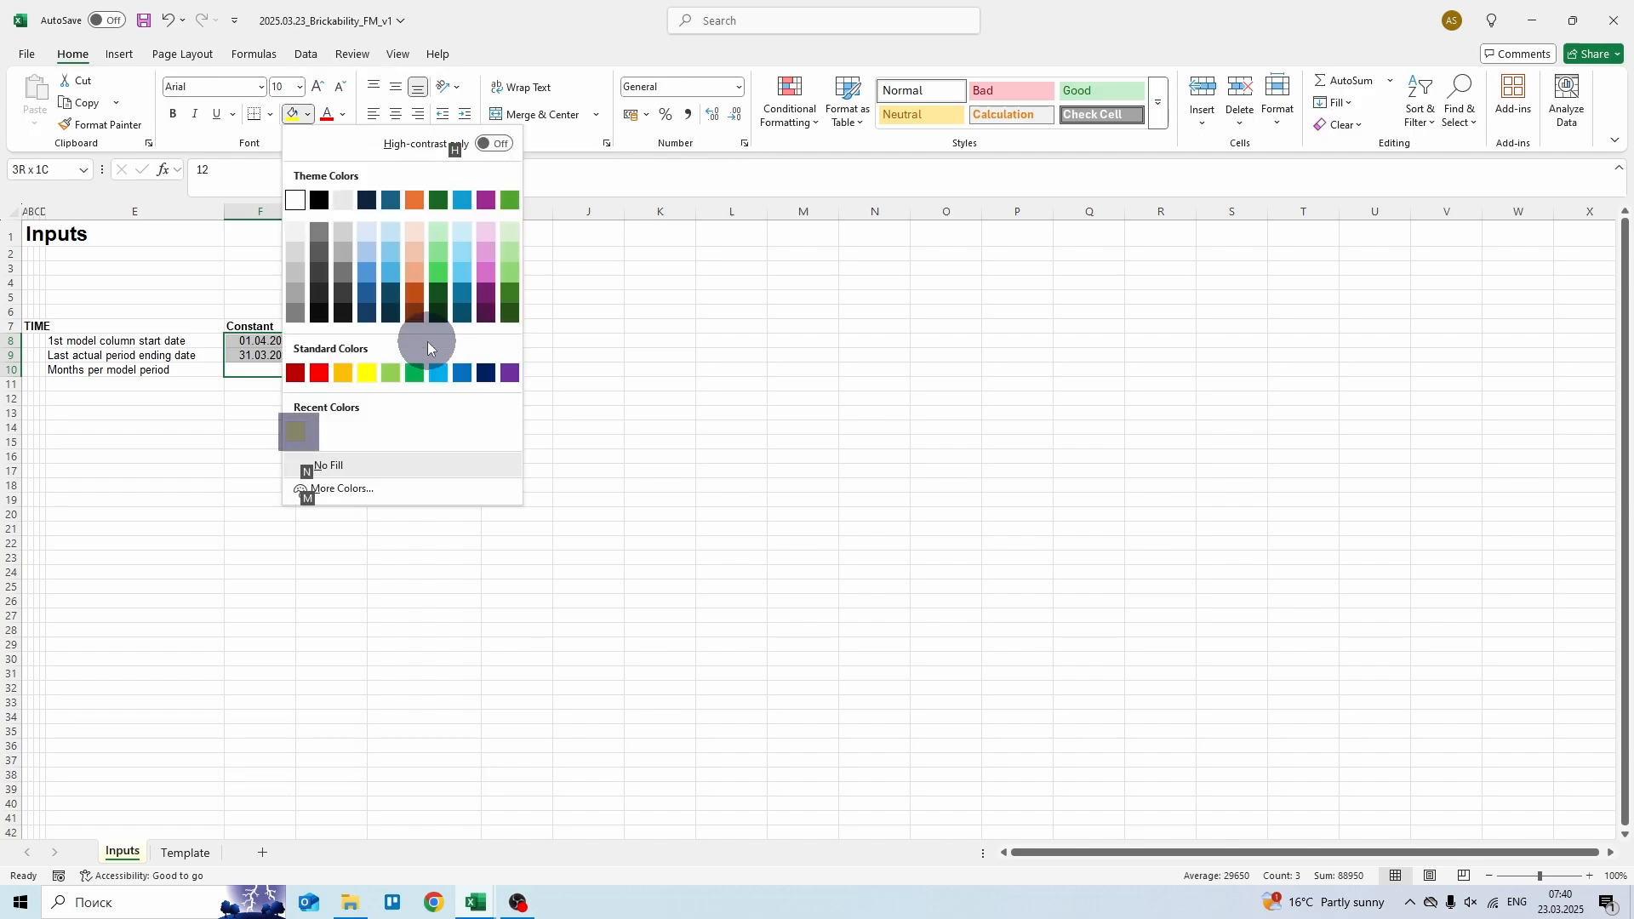
left_click(297, 434)
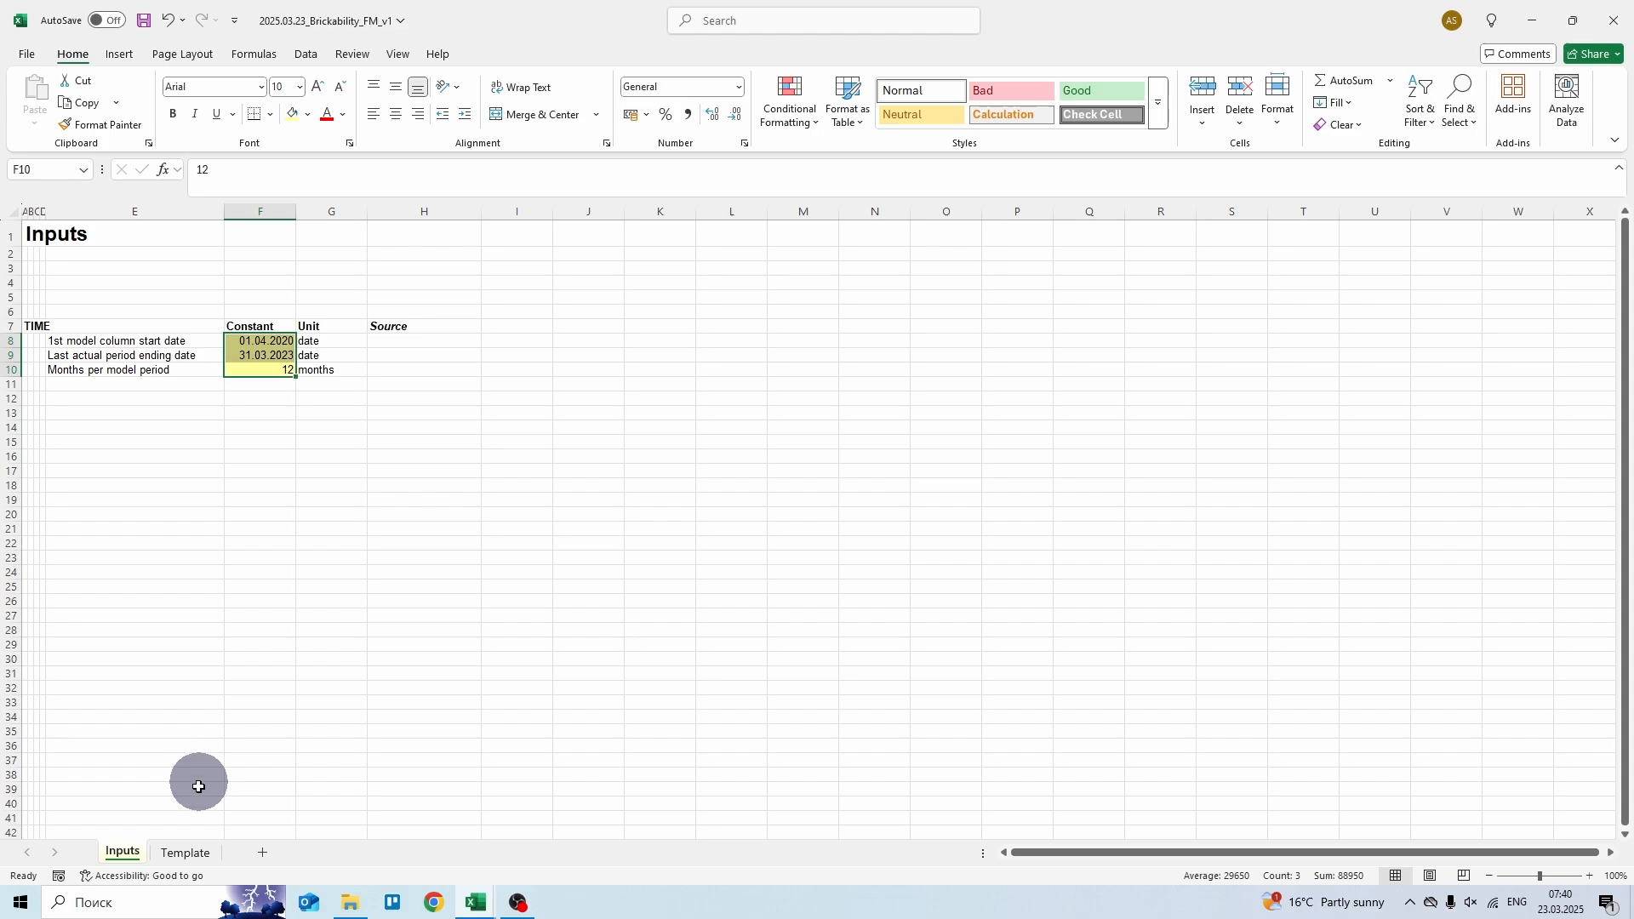
- Create a copy of the Template sheet before the Inputs sheet and rename the copy Time
left_click(185, 854)
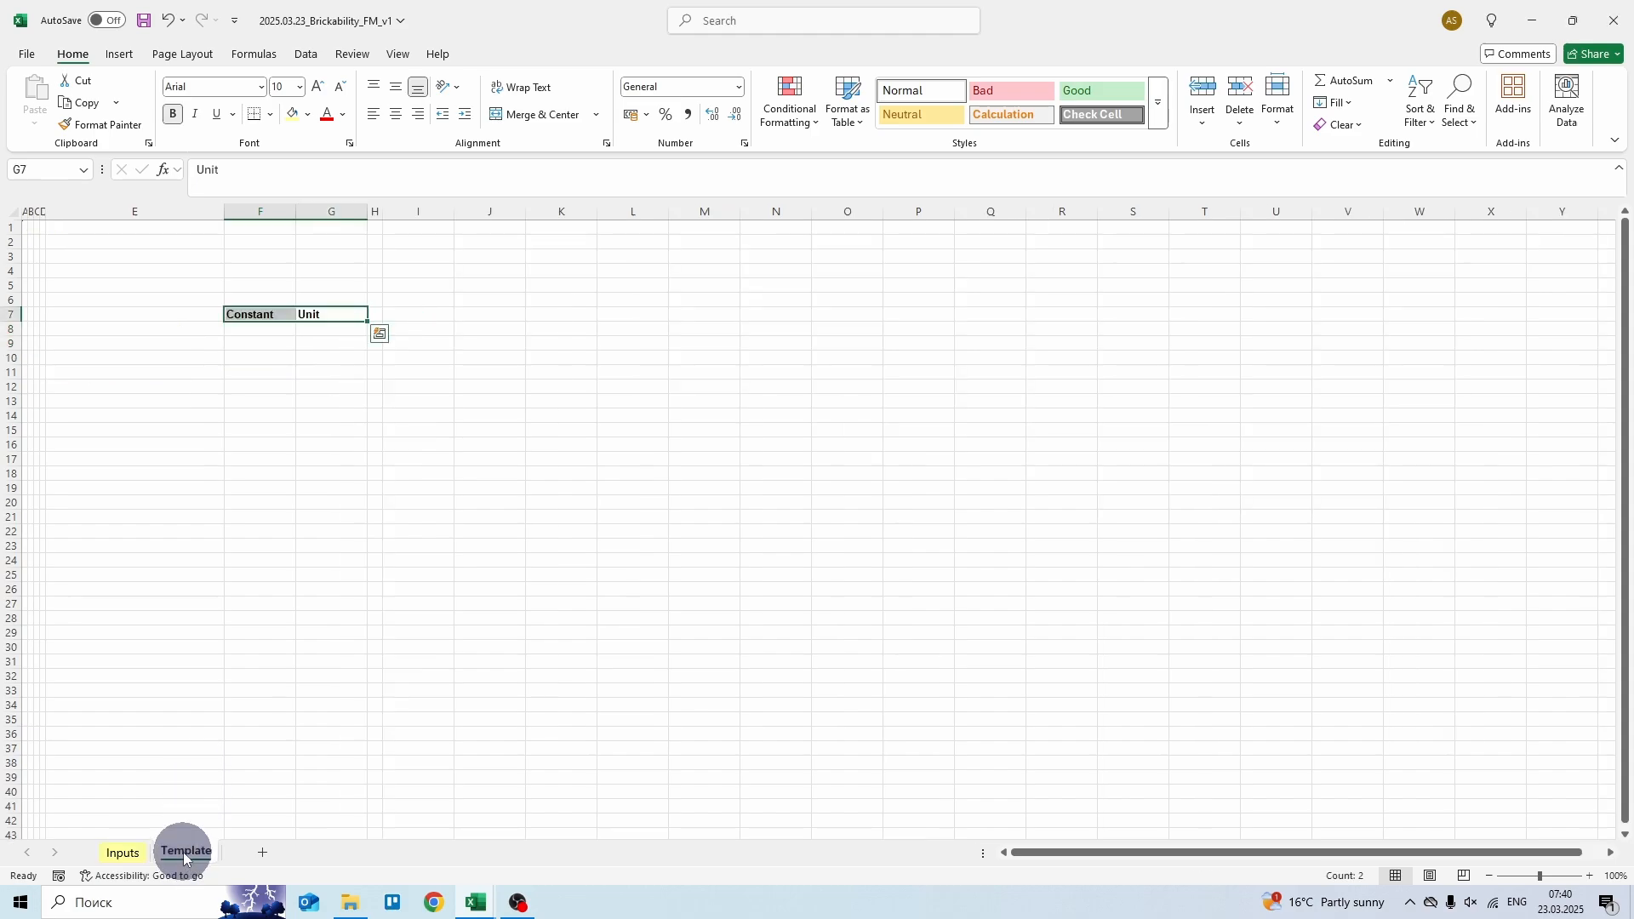
right_click(187, 855)
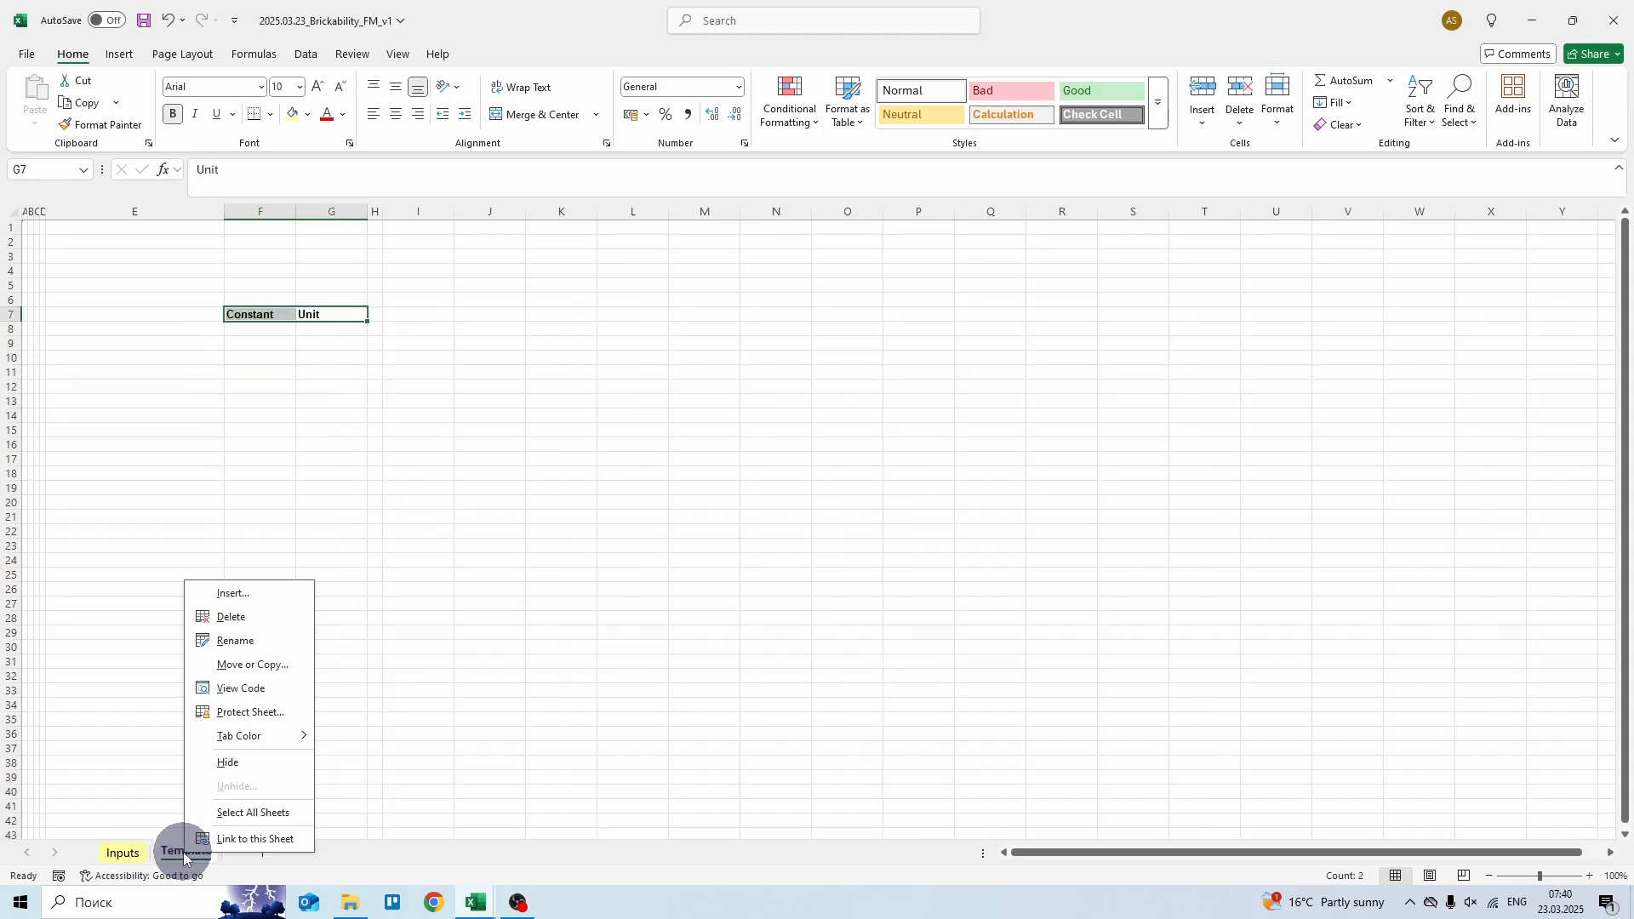
left_click(243, 664)
left_click(175, 753)
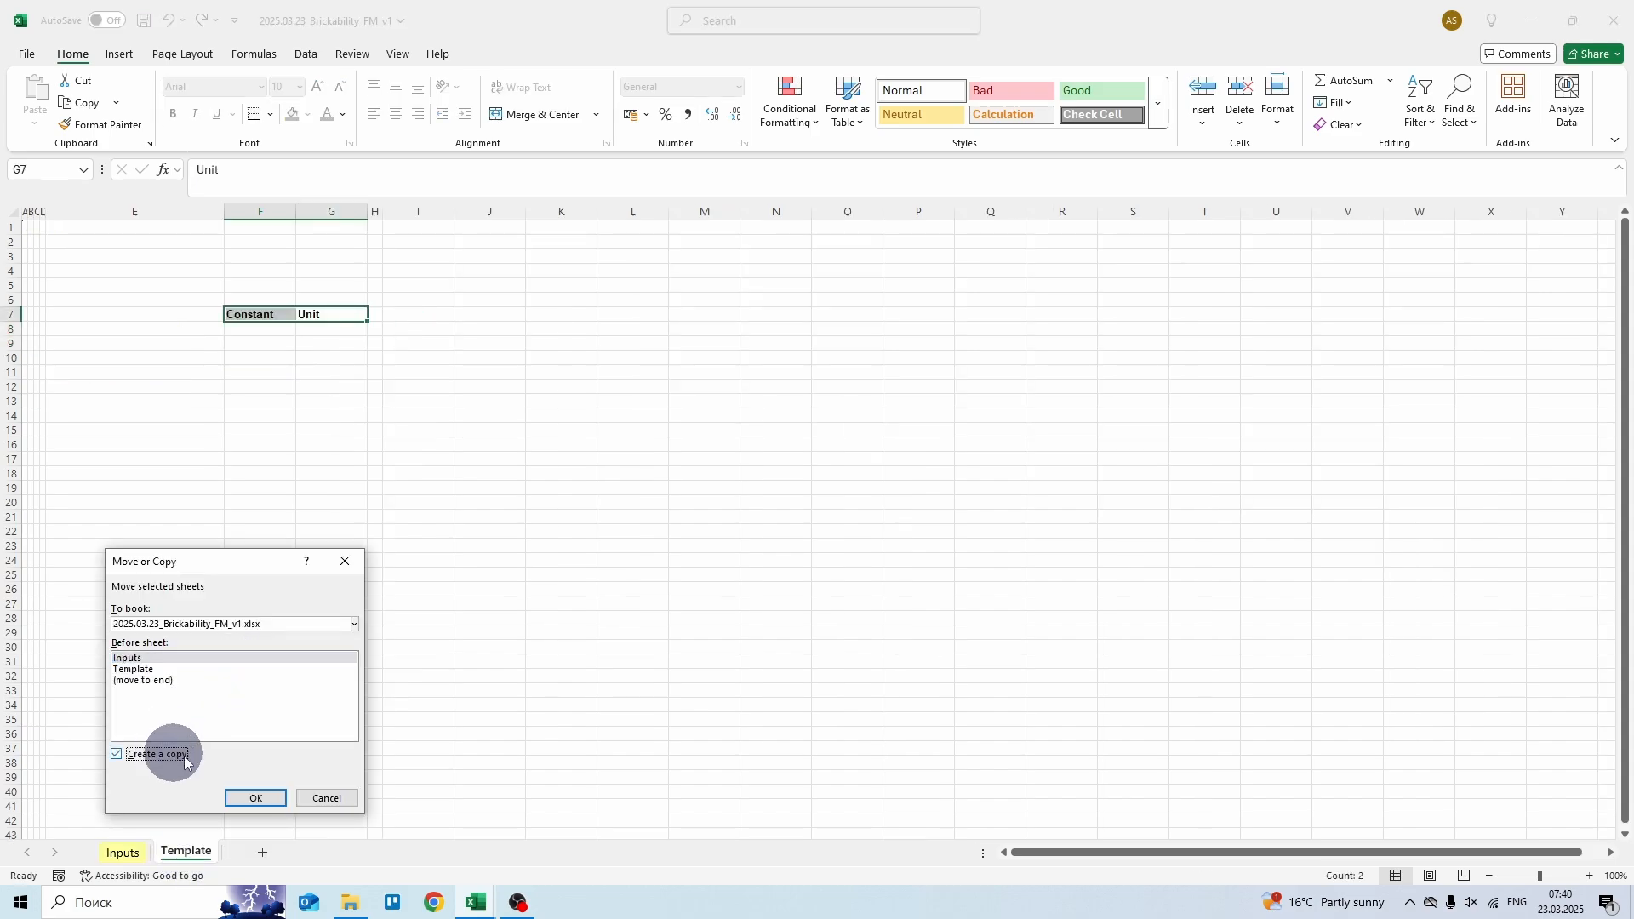
left_click(254, 797)
double_click(145, 852)
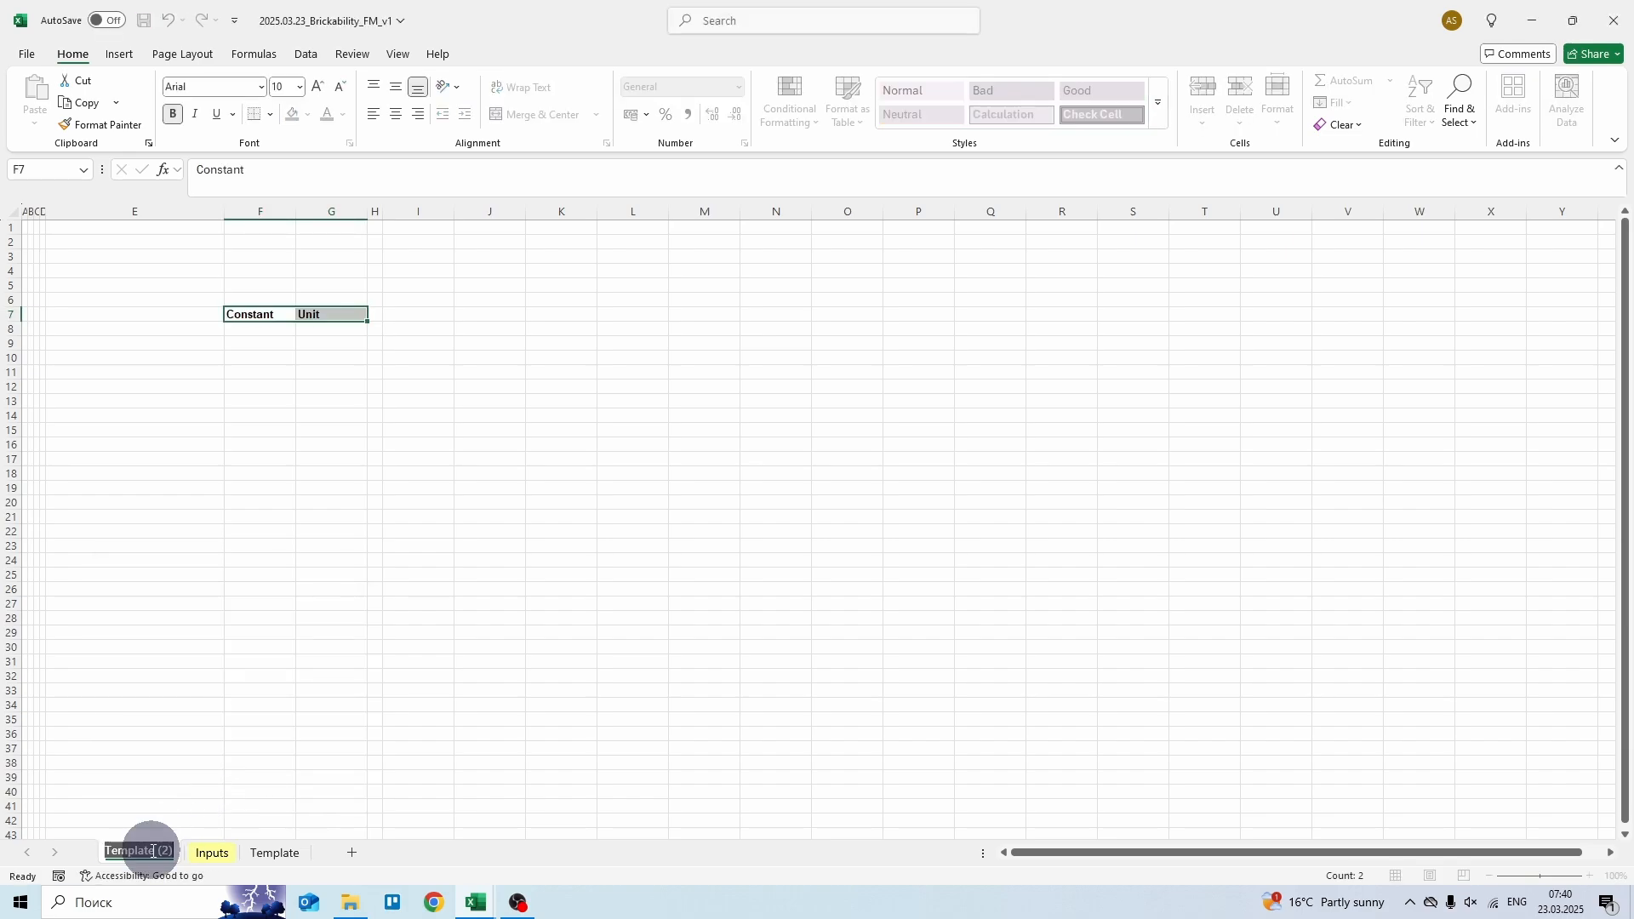
type("Time")
key("Return")
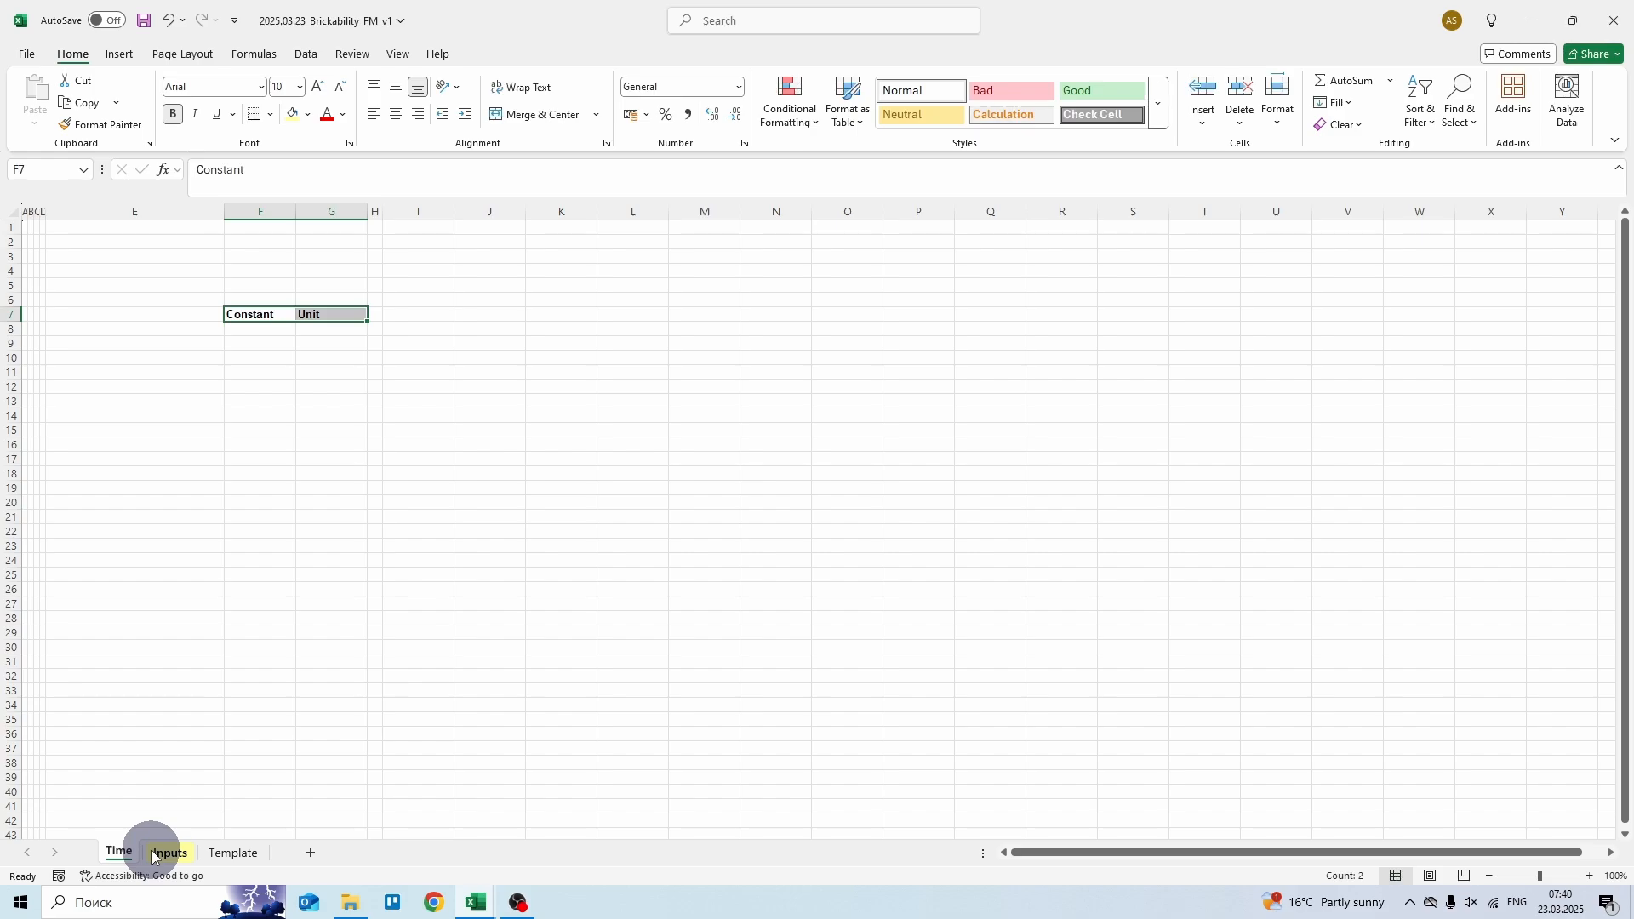
- Enter the section heading MODEL PERIOD in cell A7 of the Time sheet
key("Left")
key("Left")
key("Left")
key("Left")
key("Left")
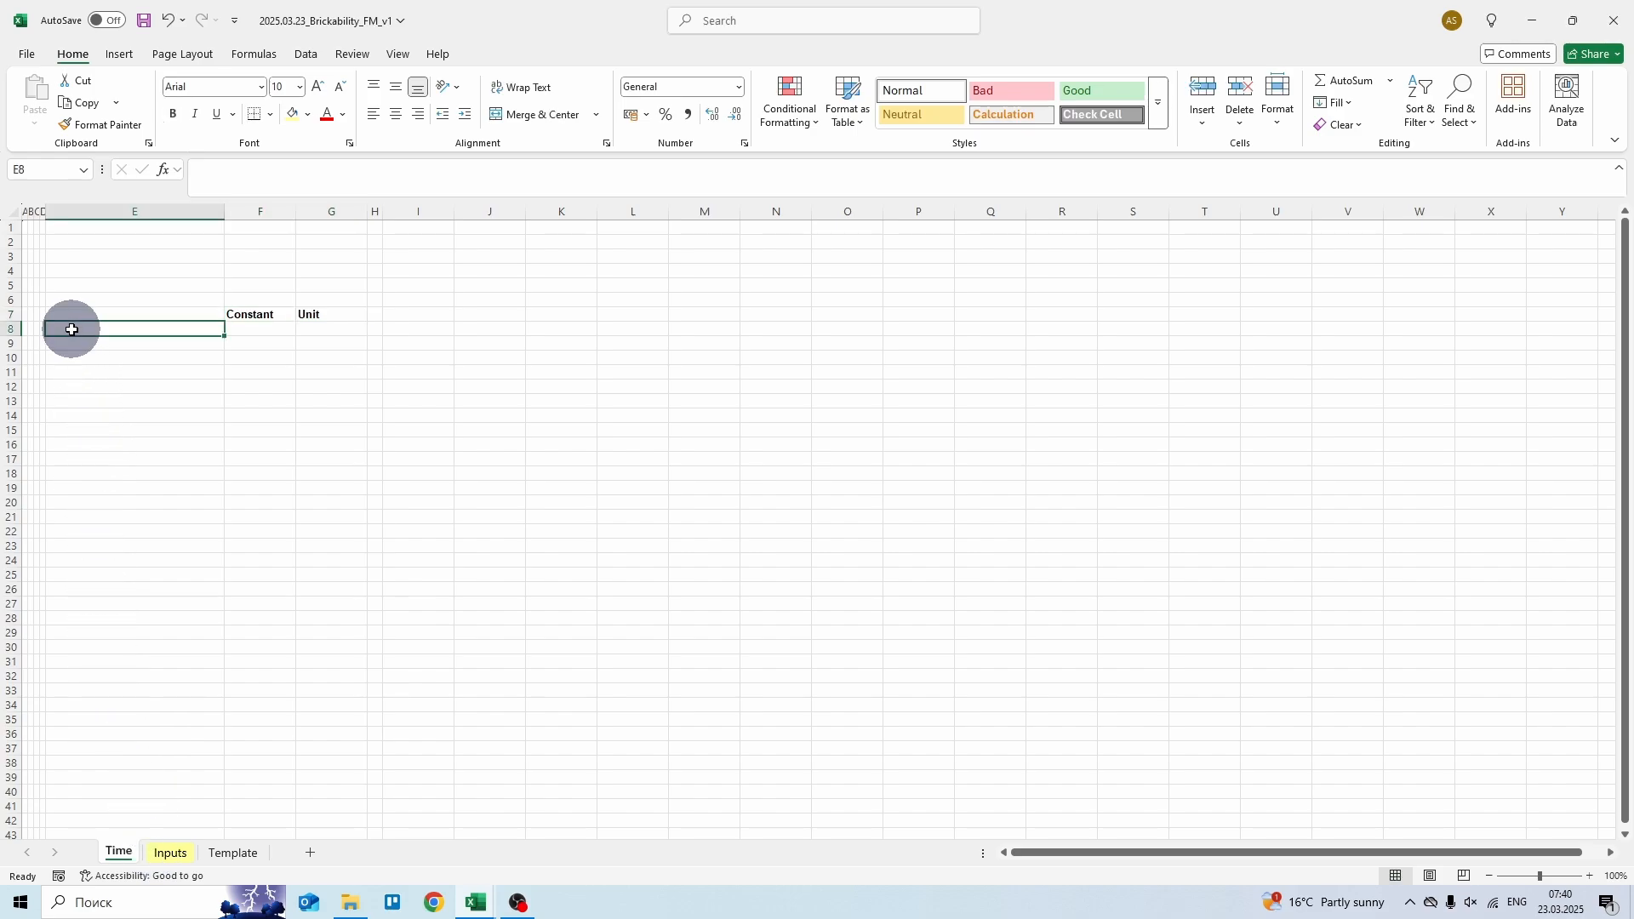
type("MODEL PERIOD")
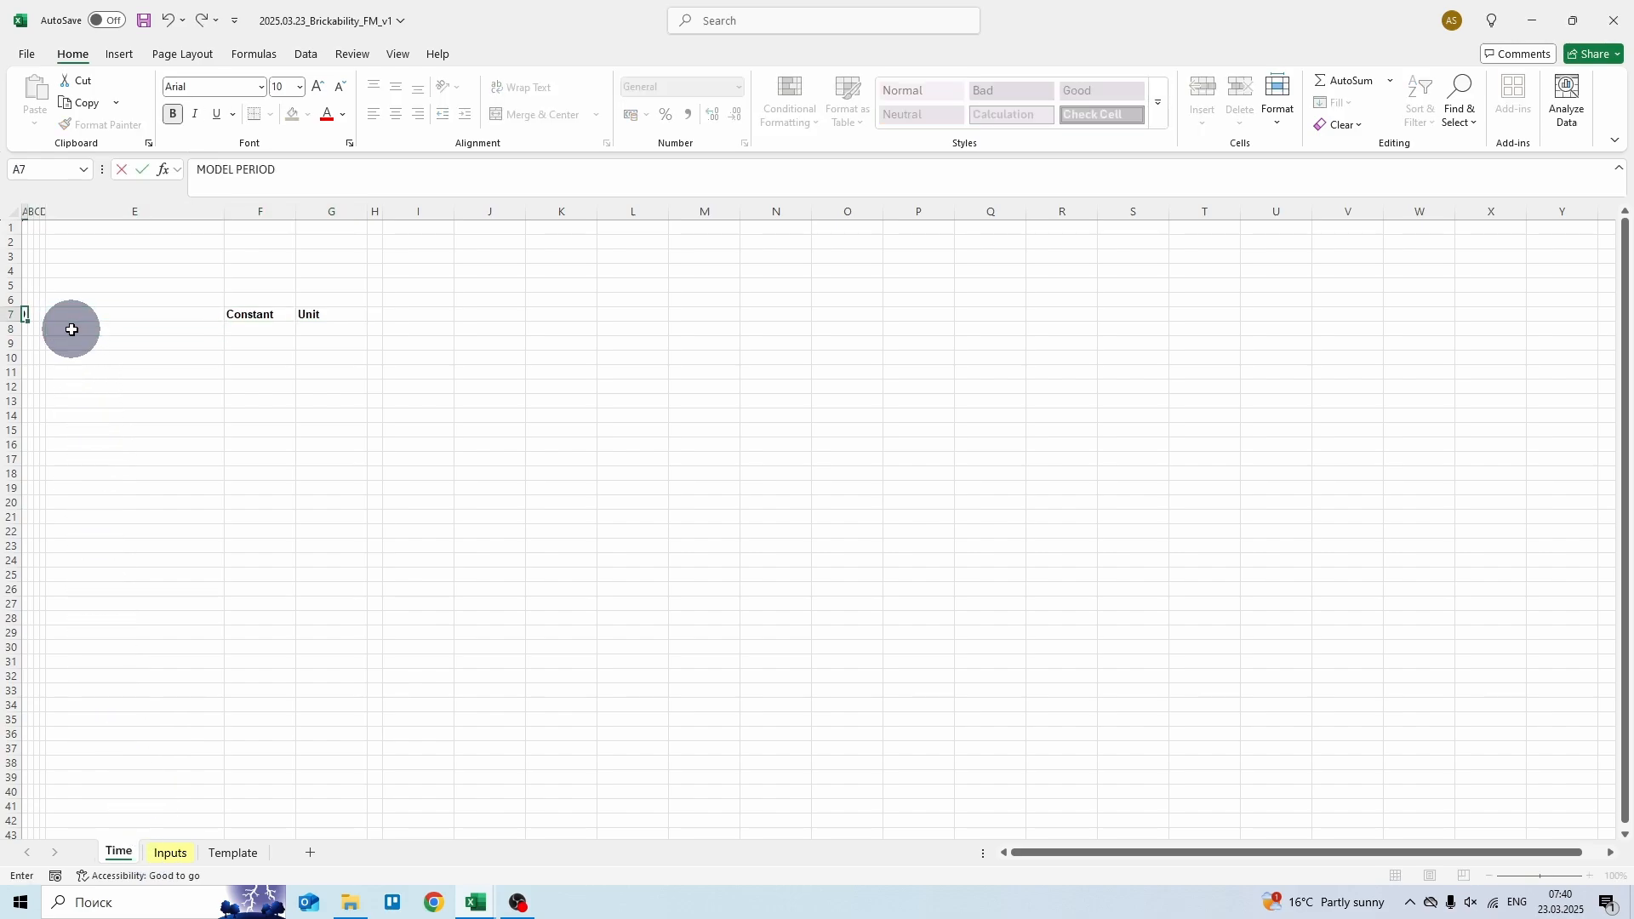
key("Return")
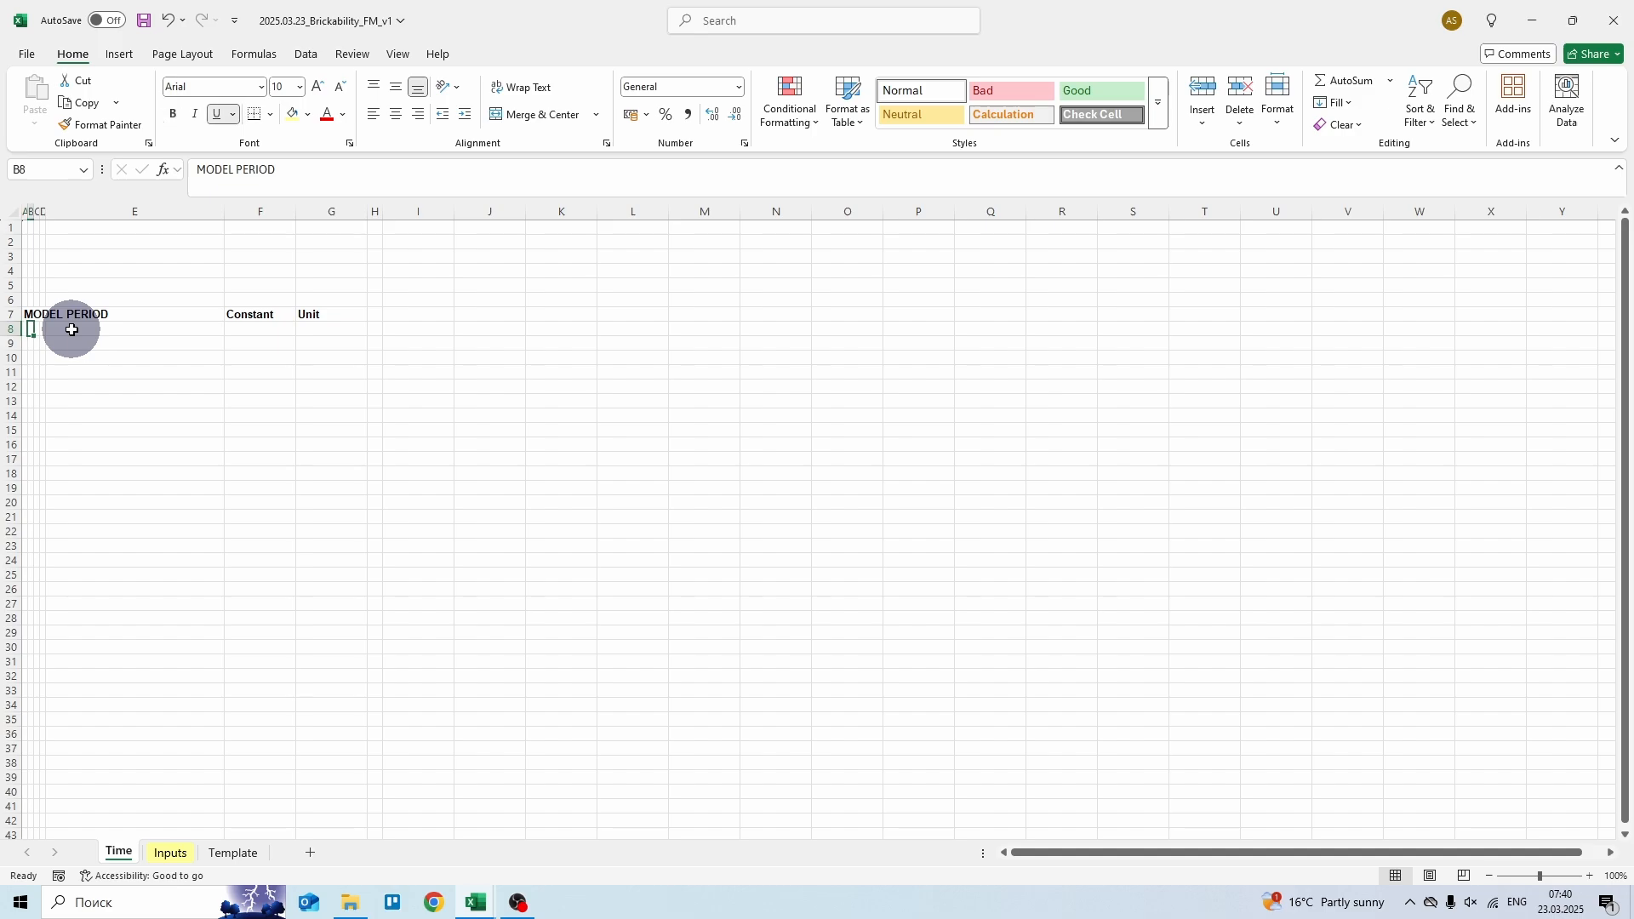
- Label row 8 Model column counter in column E and enter counter as its unit in column G
left_click(72, 329)
type("M")
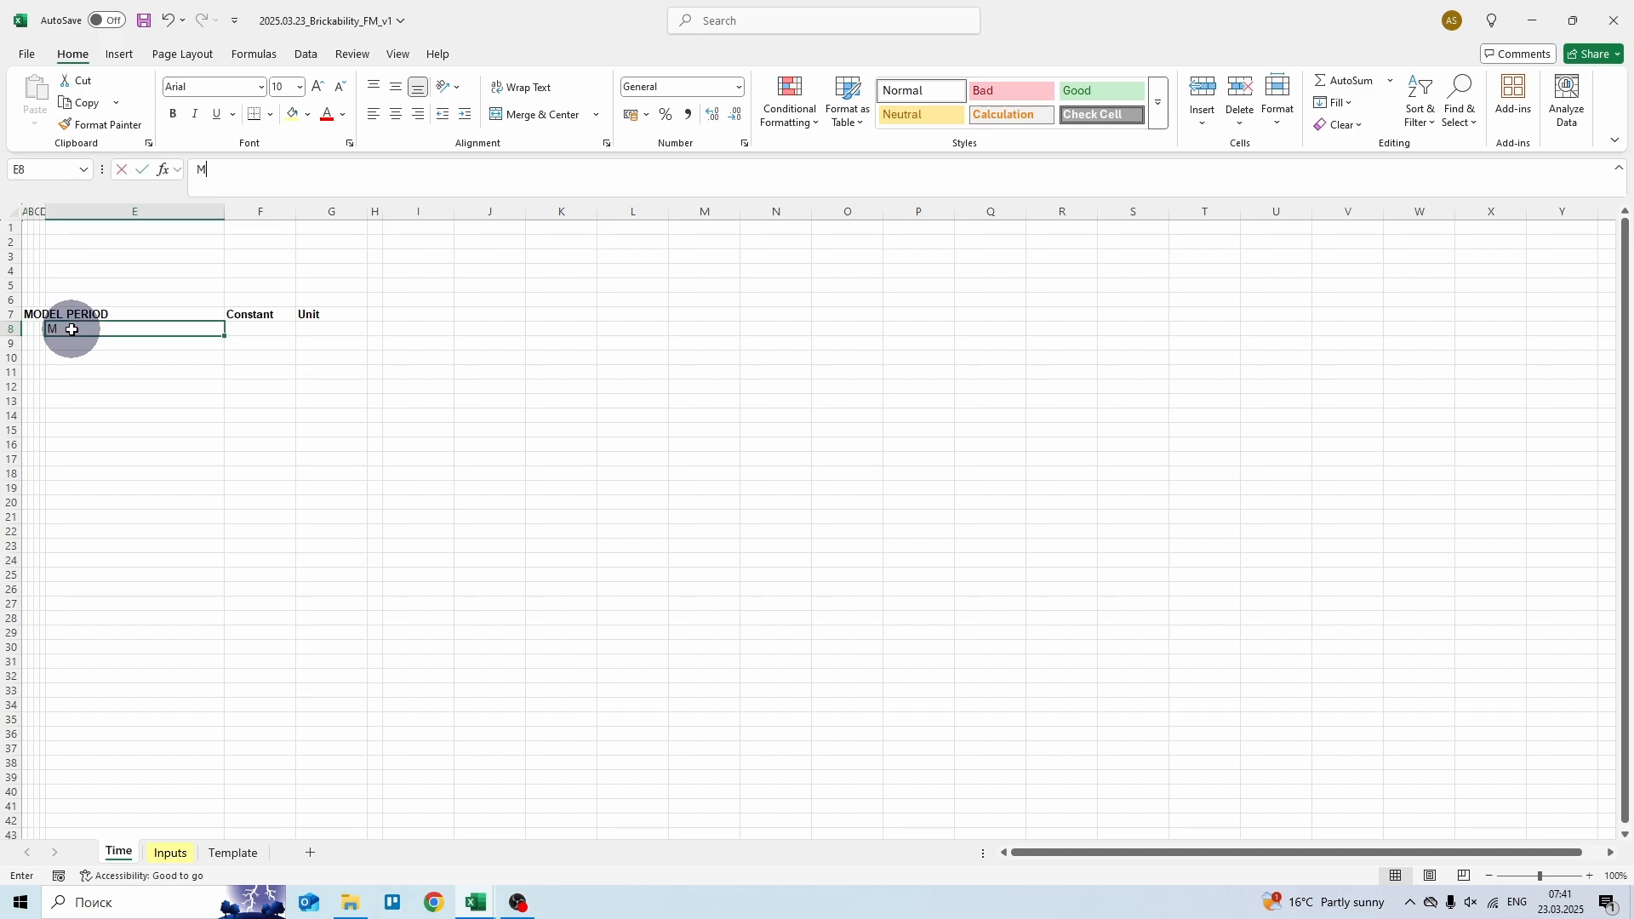
type("odel colu")
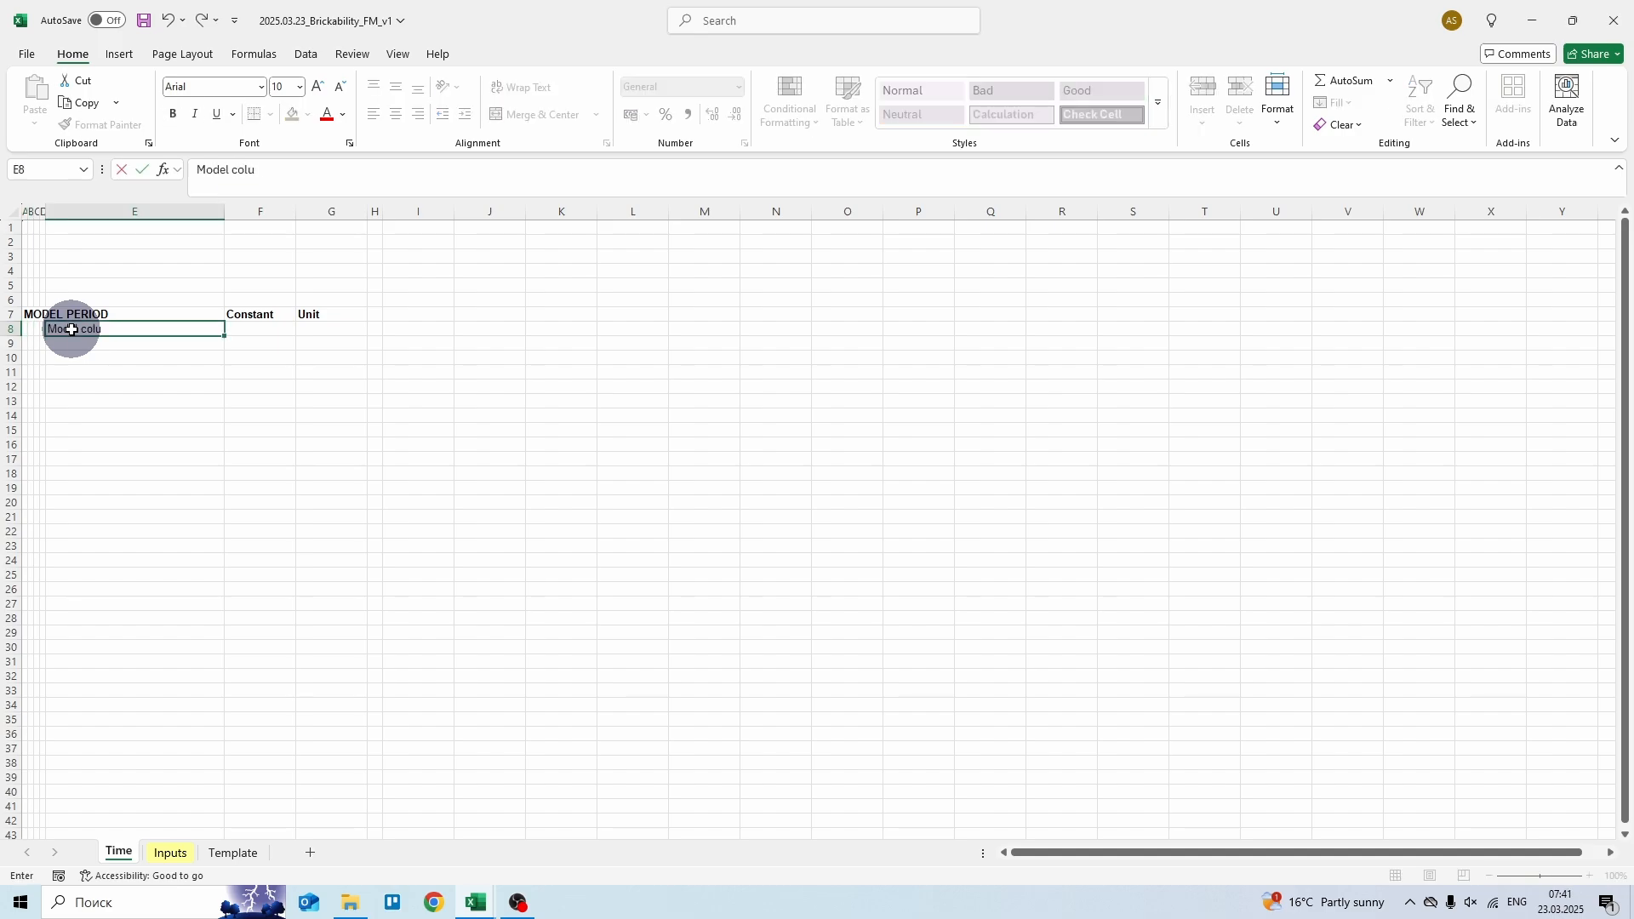
type("mn counter")
key("ctrl+Return")
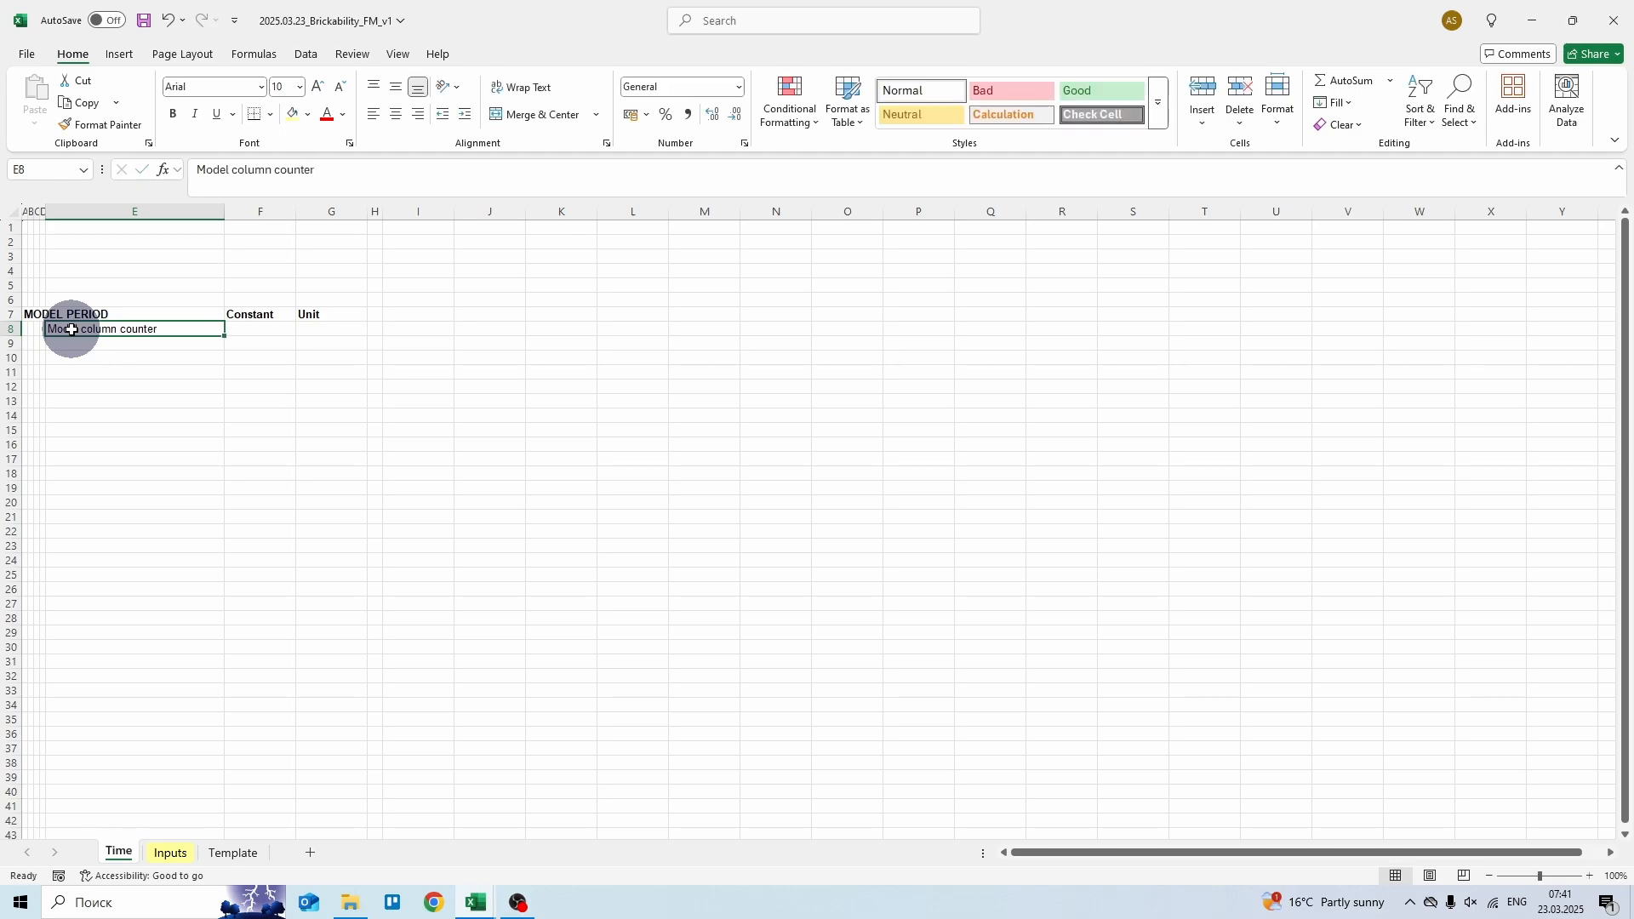
key("Right")
key("Right")
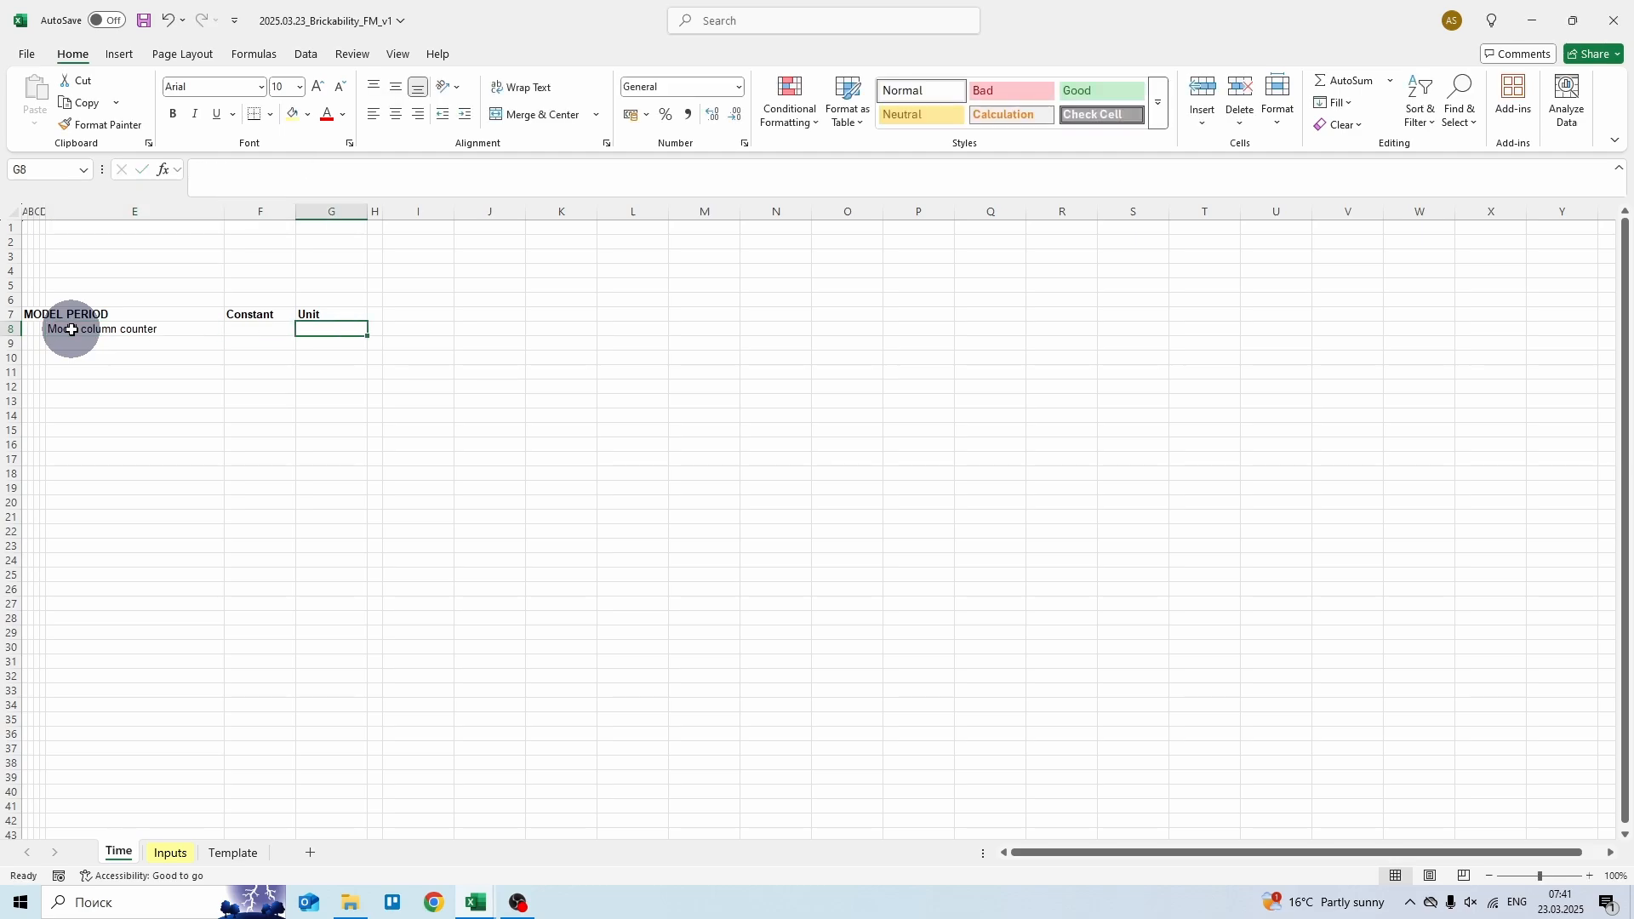
type("count")
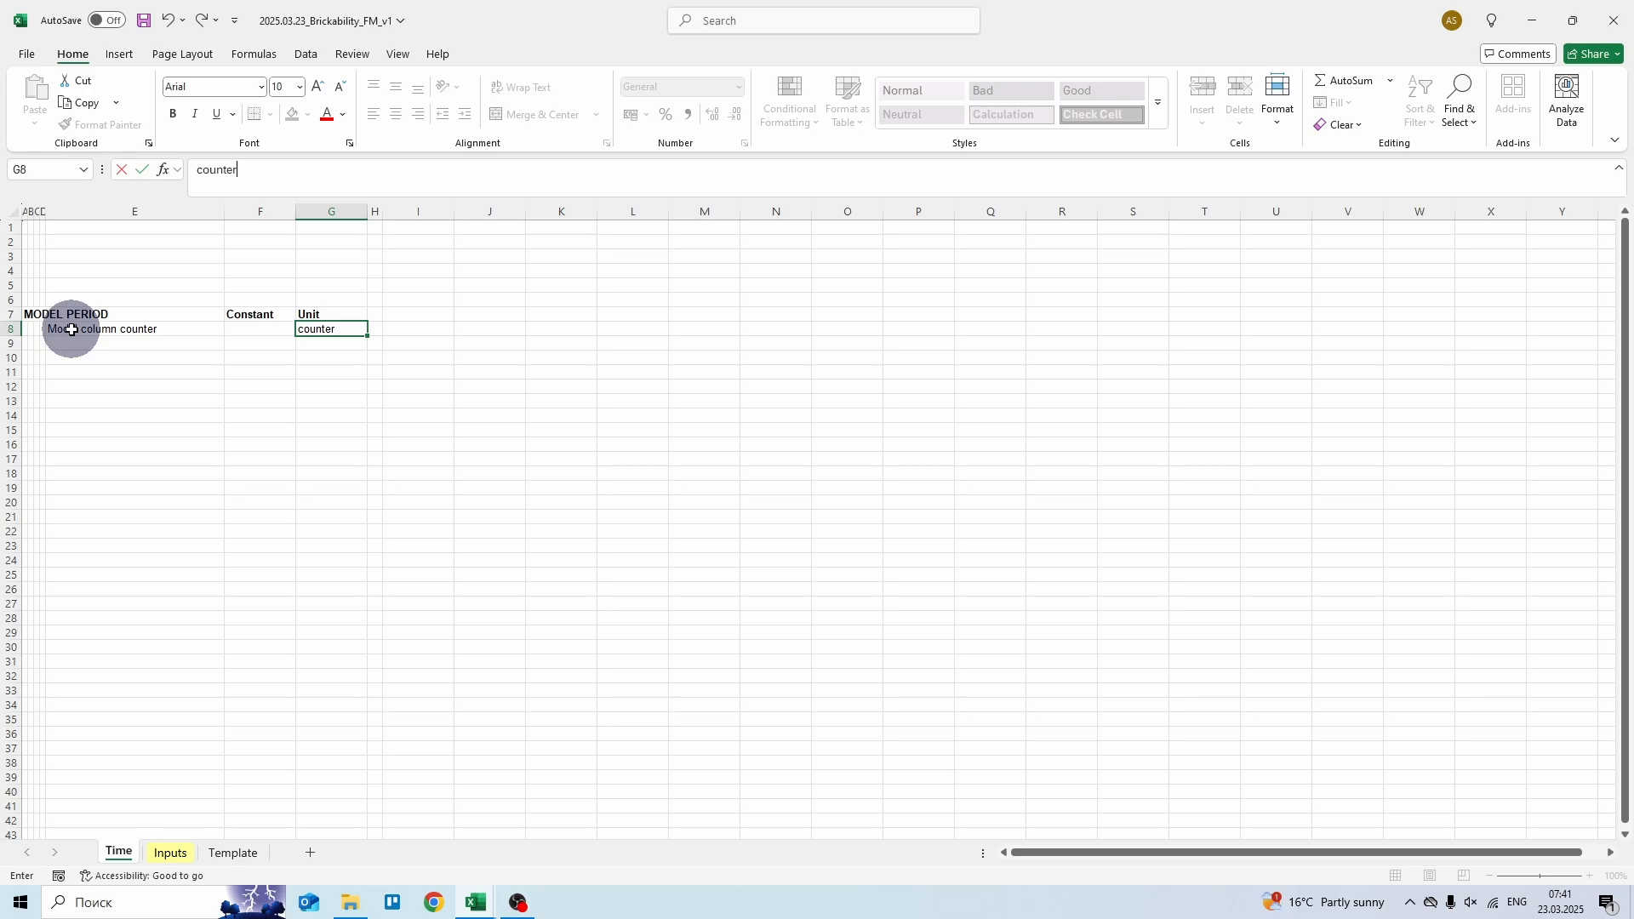
type("er")
key("ctrl+Return")
- Enter the counter formula = H8 + 1 in cell I8
key("Right")
key("Right")
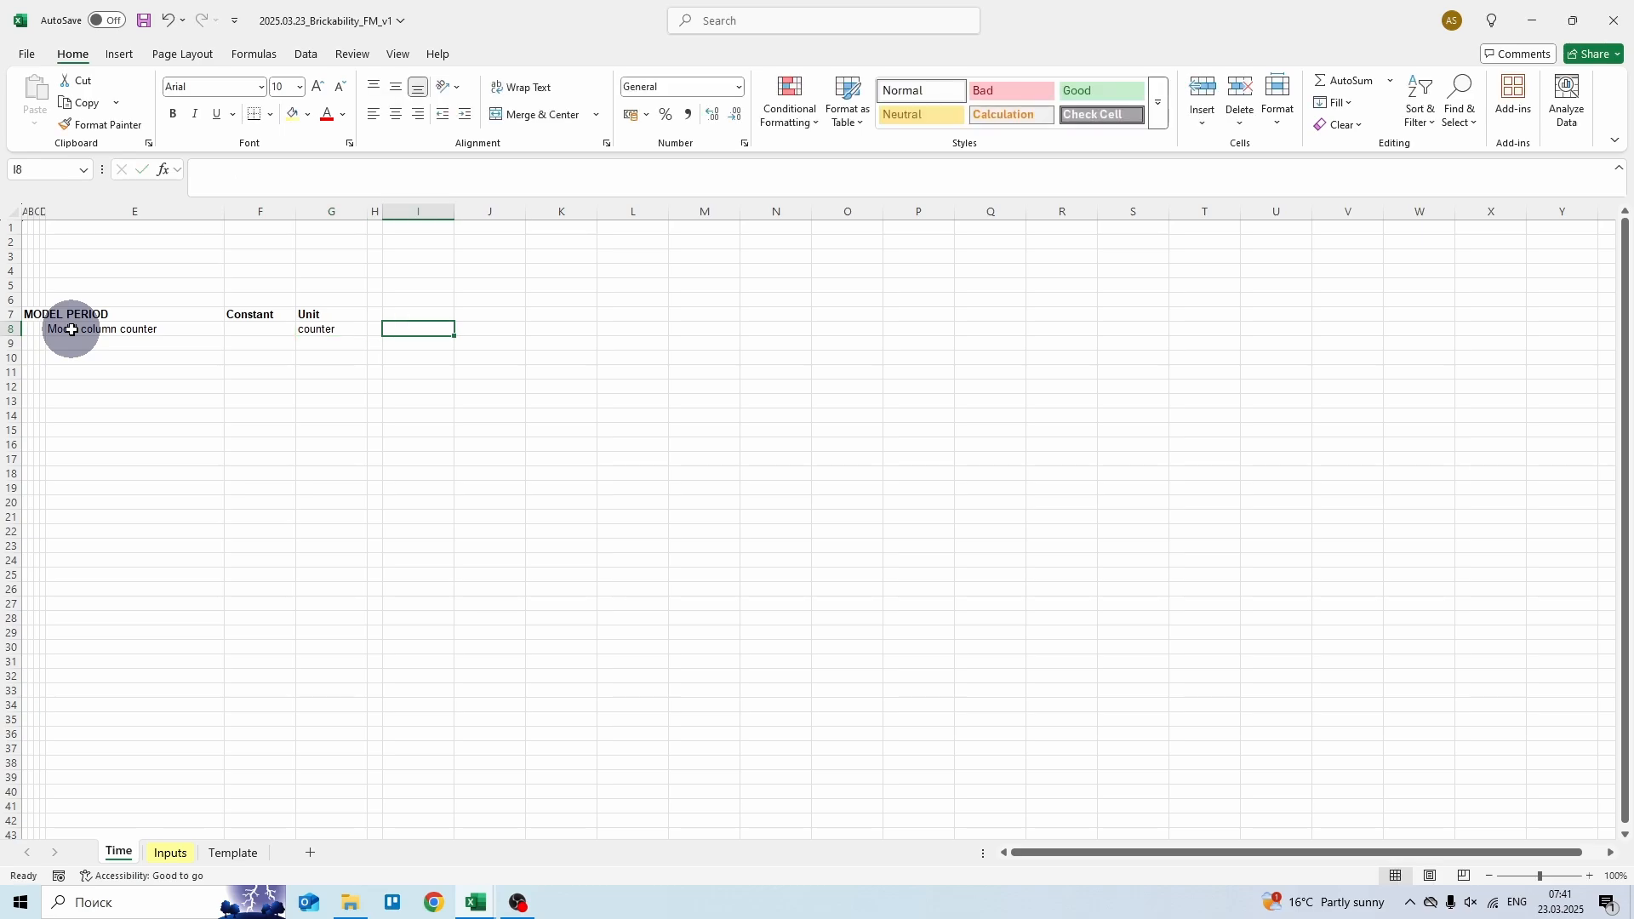
type("=")
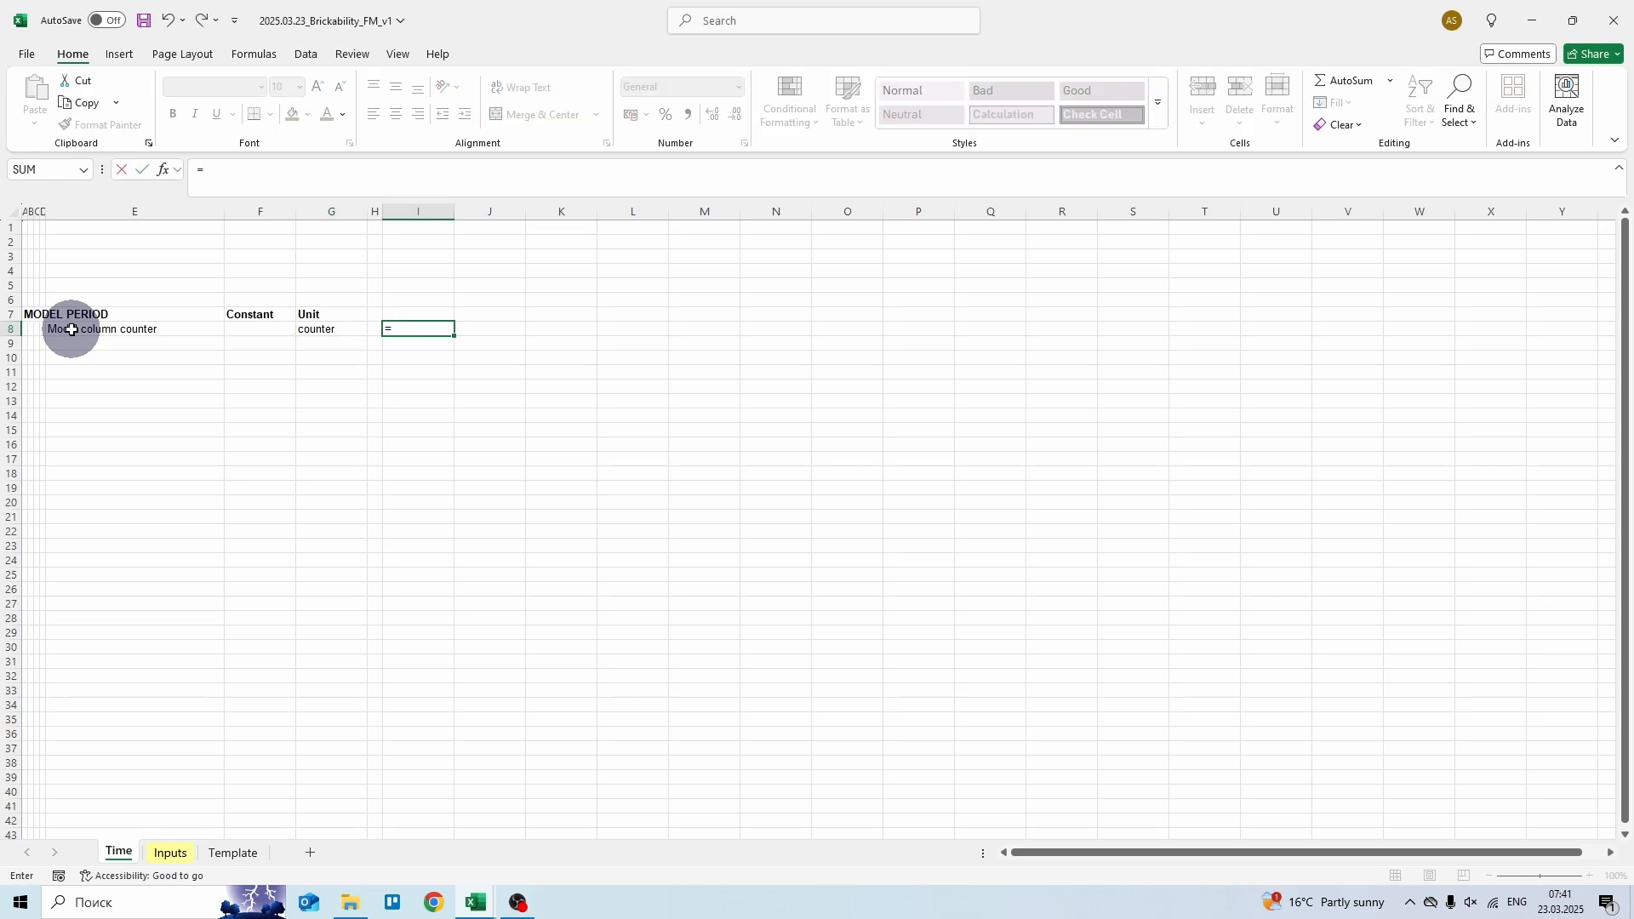
key("Left")
type("+ 1")
key("ctrl+Return")
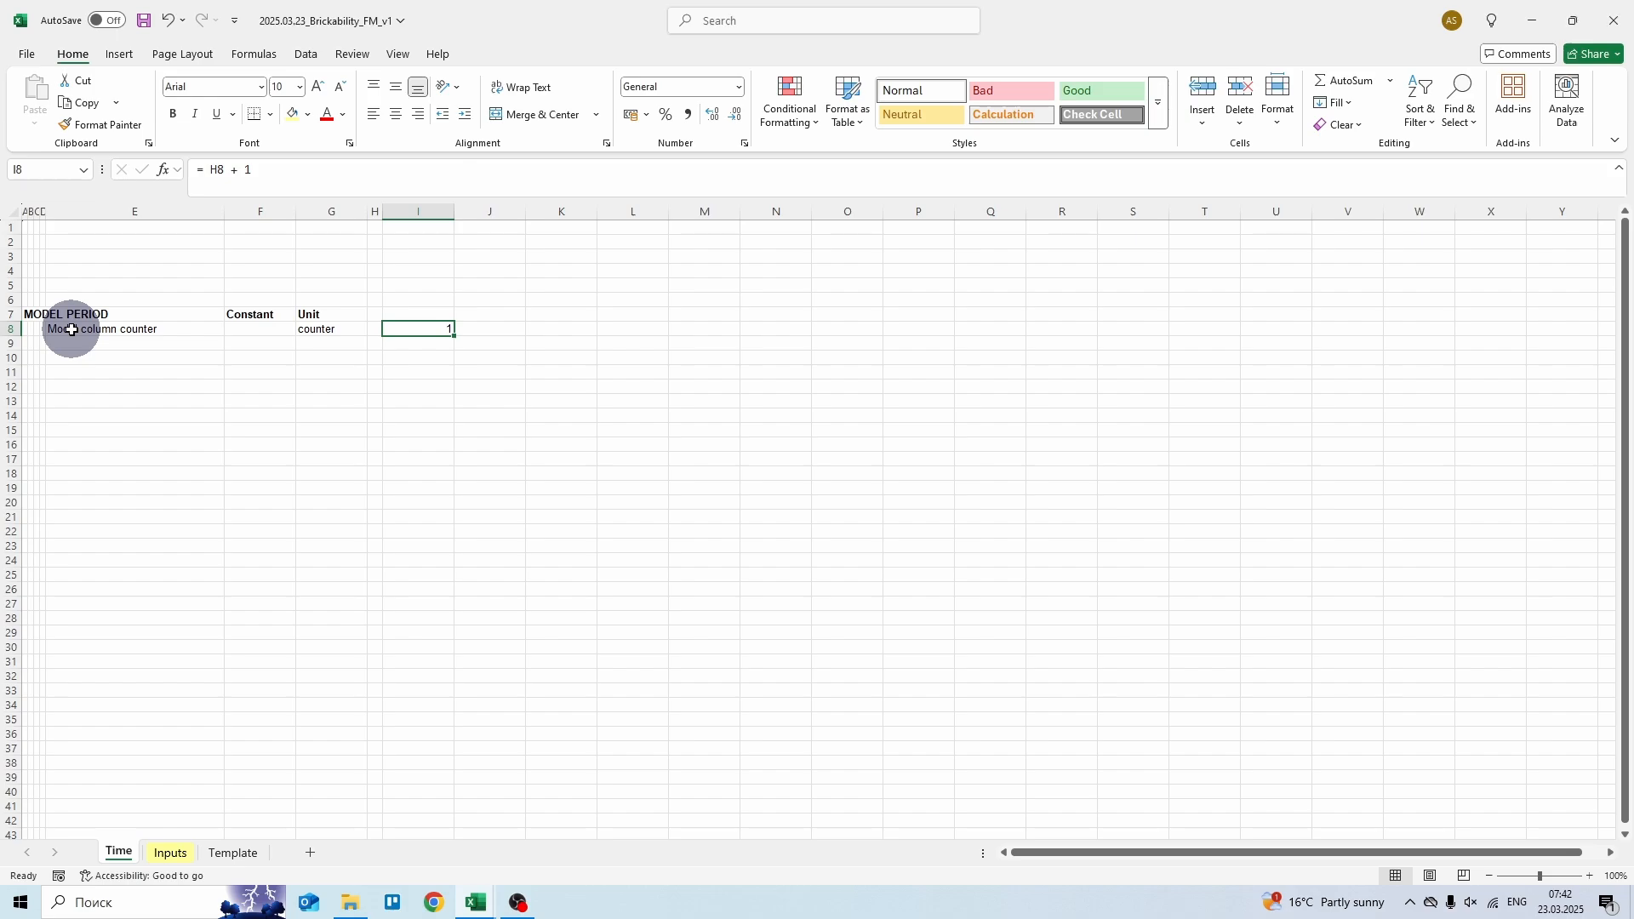
- Copy the counter formula from I8 across row 8 through column R
key("ctrl+c")
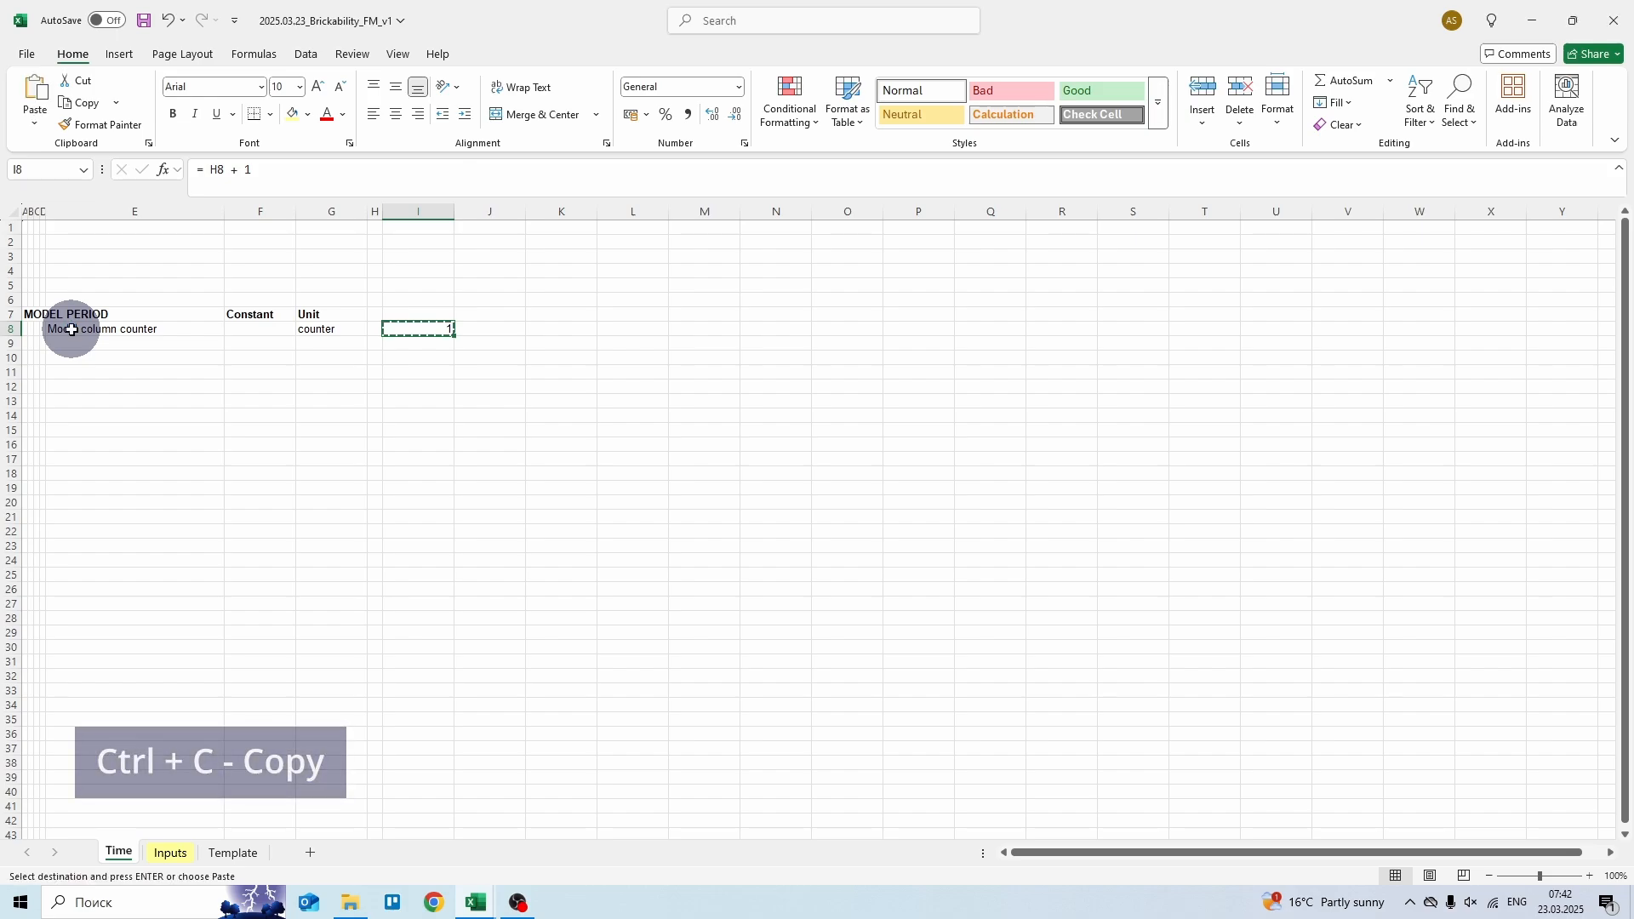
key("shift+Right")
key("shift+Right")
key("shift+Right")
key("shift+Right")
key("shift+Right")
key("shift+Right")
key("shift+Right")
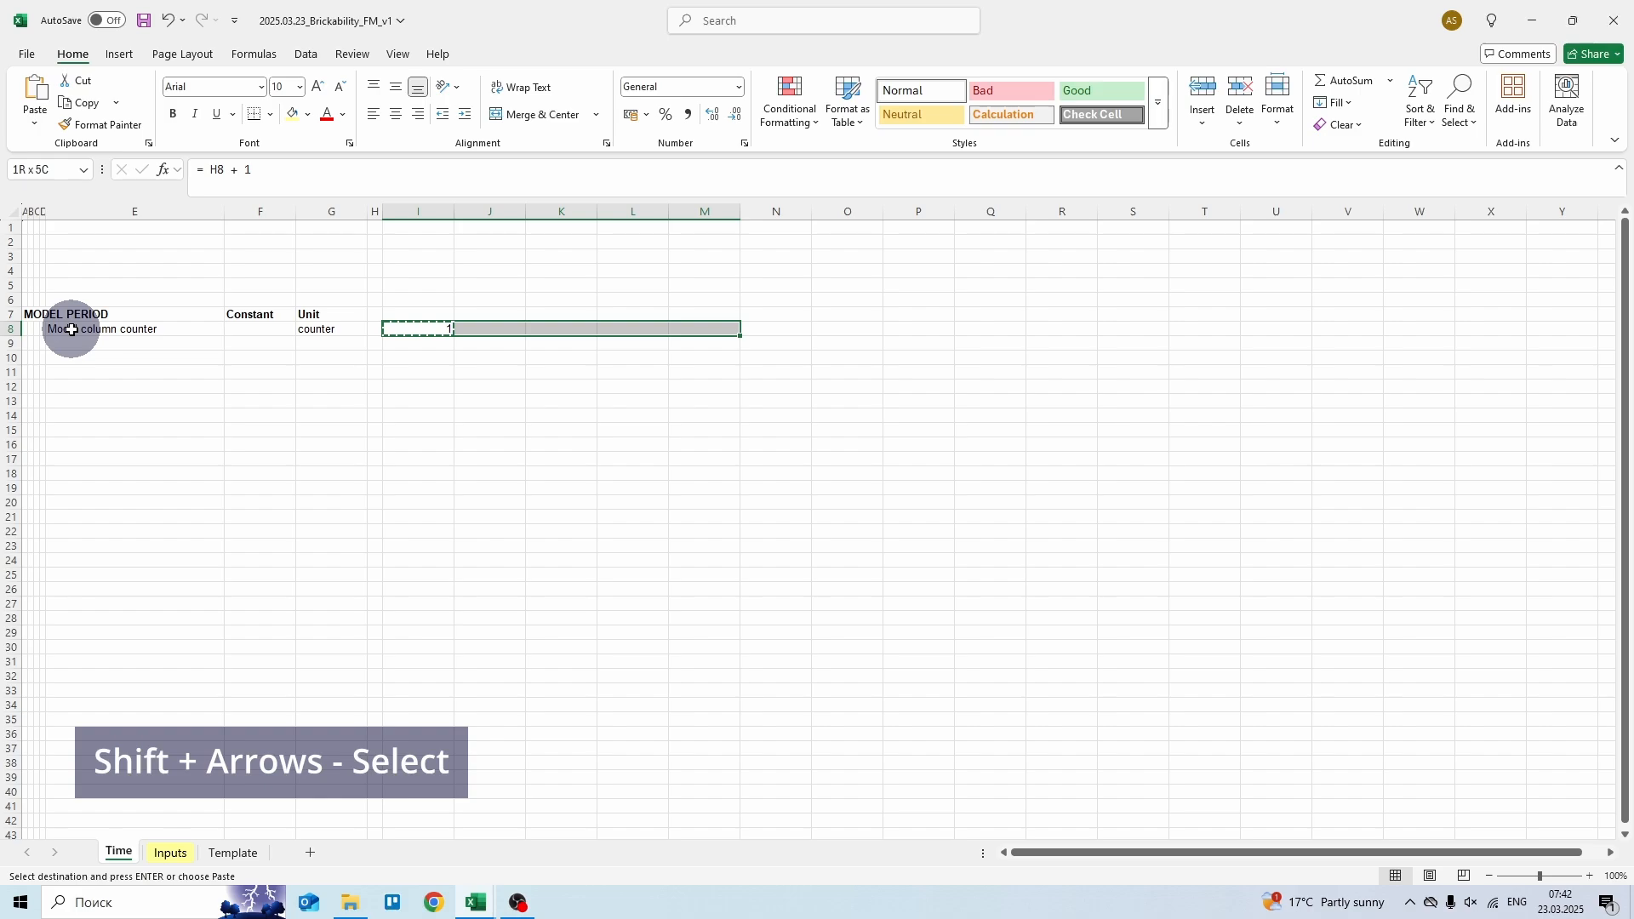
key("shift+Right")
key("shift+Right")
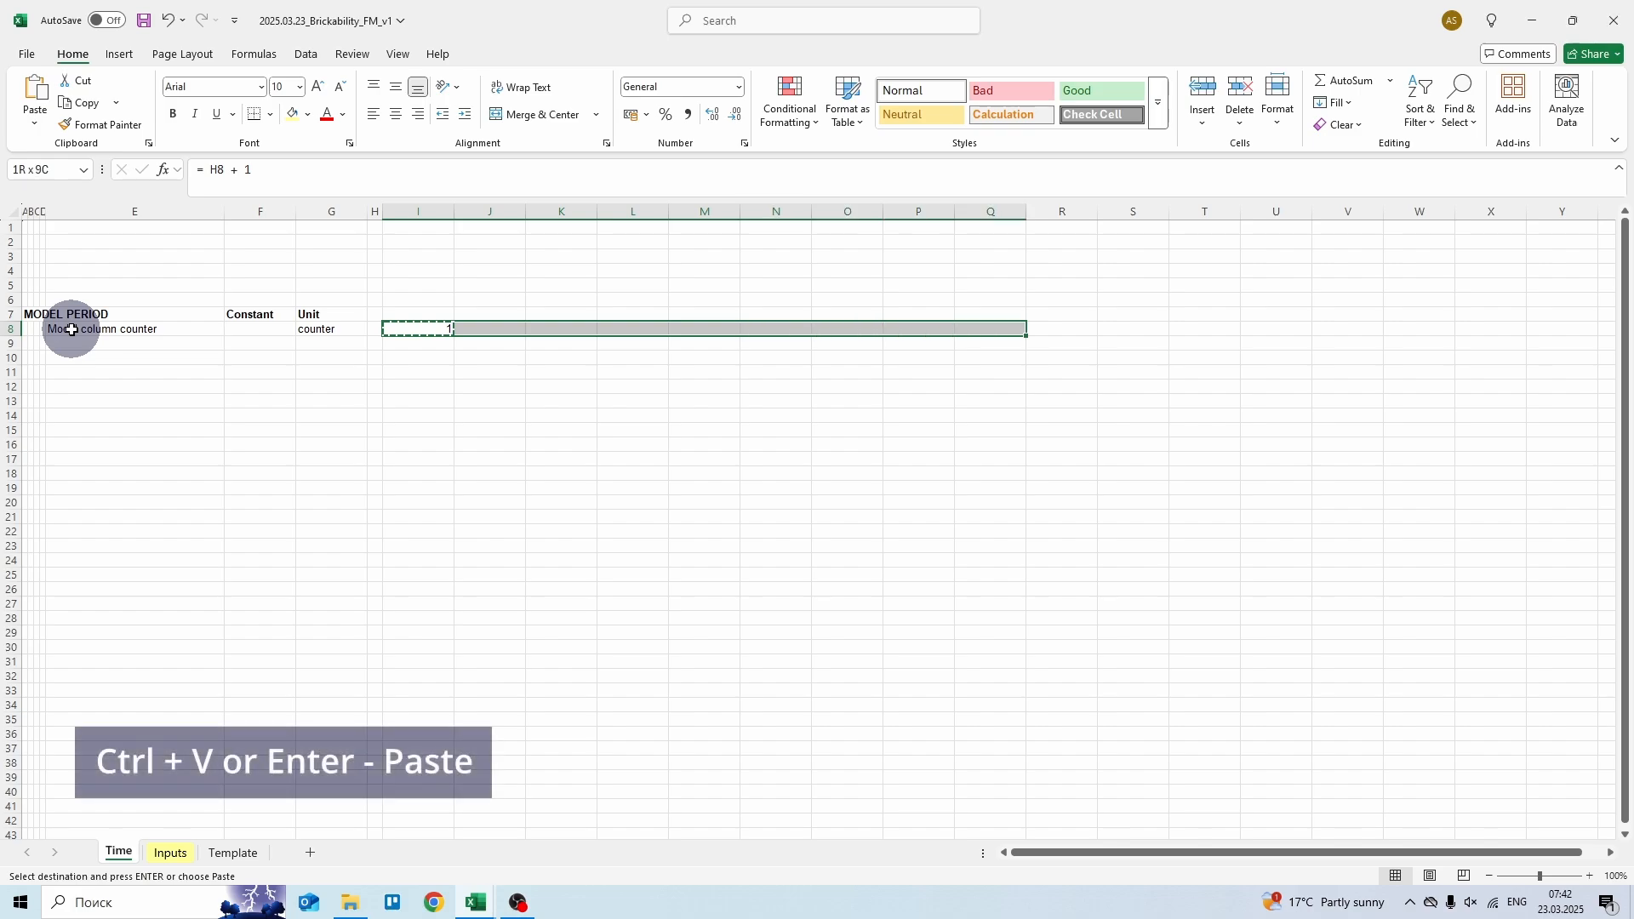
key("Return")
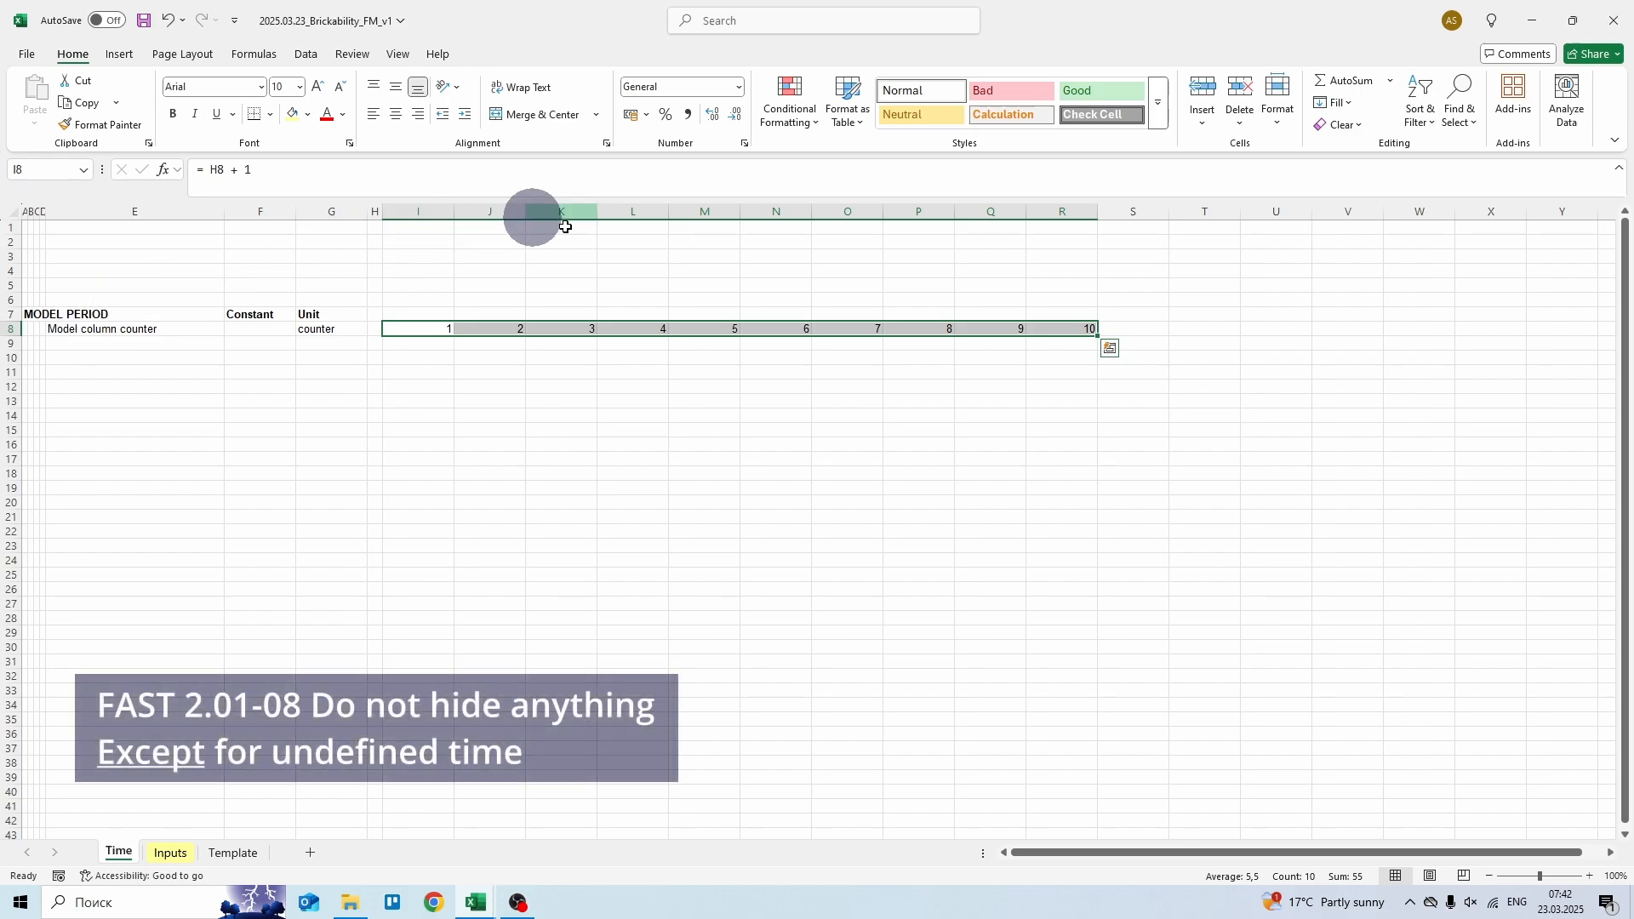
- Hide all unused columns from S to the end of the Time sheet and return to the sheet's start
left_click(1125, 270)
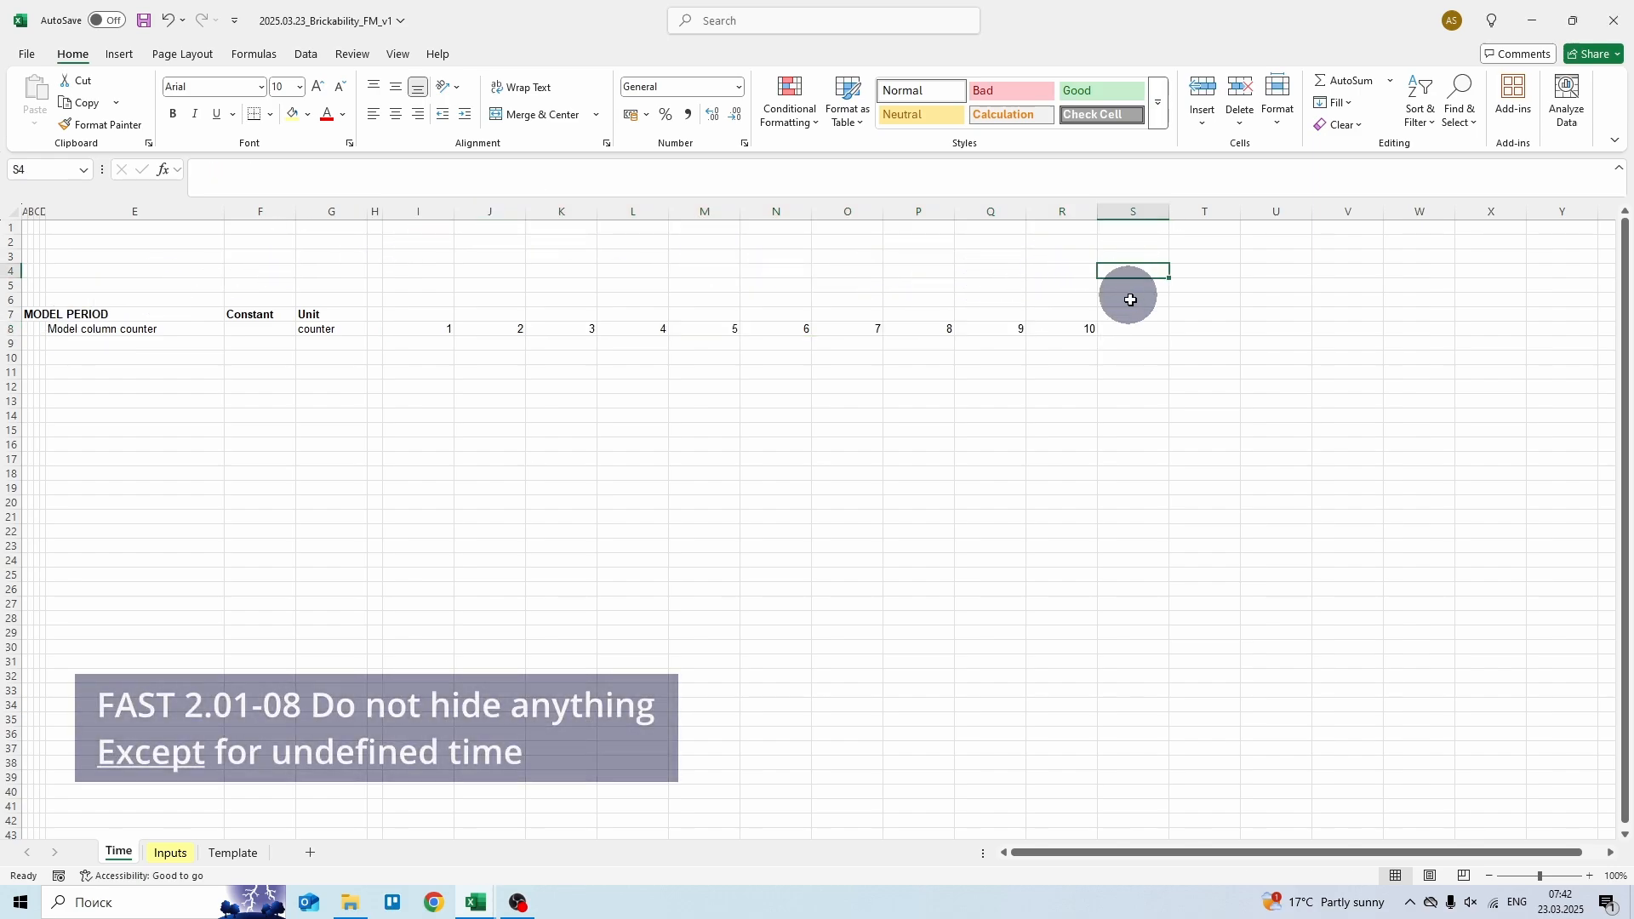
key("ctrl+space")
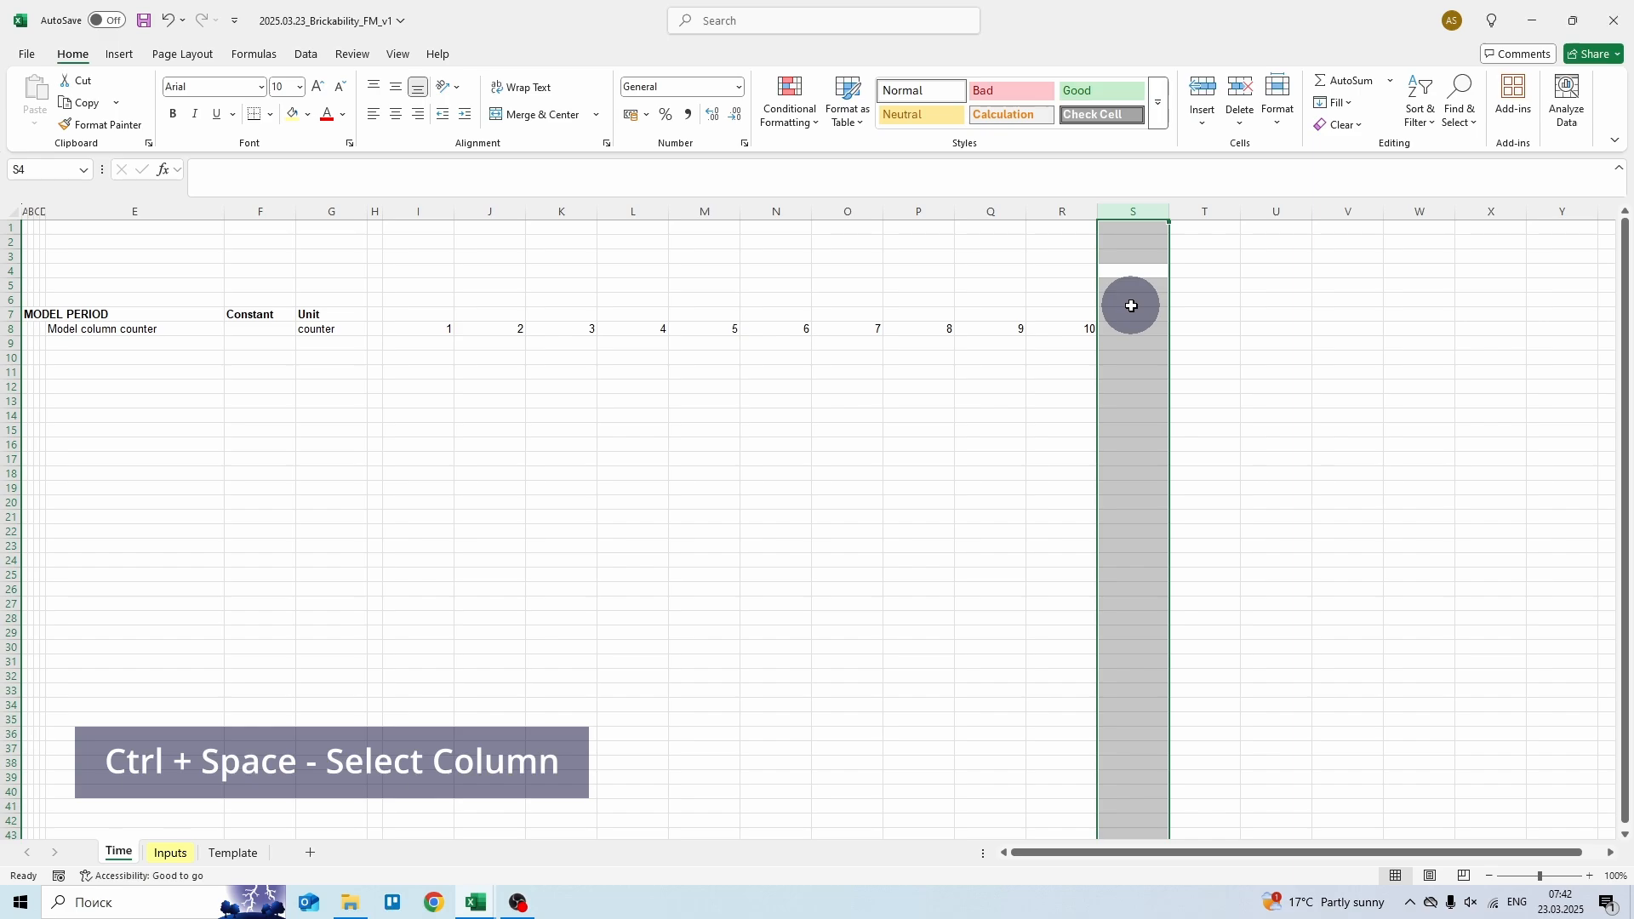
key("ctrl+shift+Right")
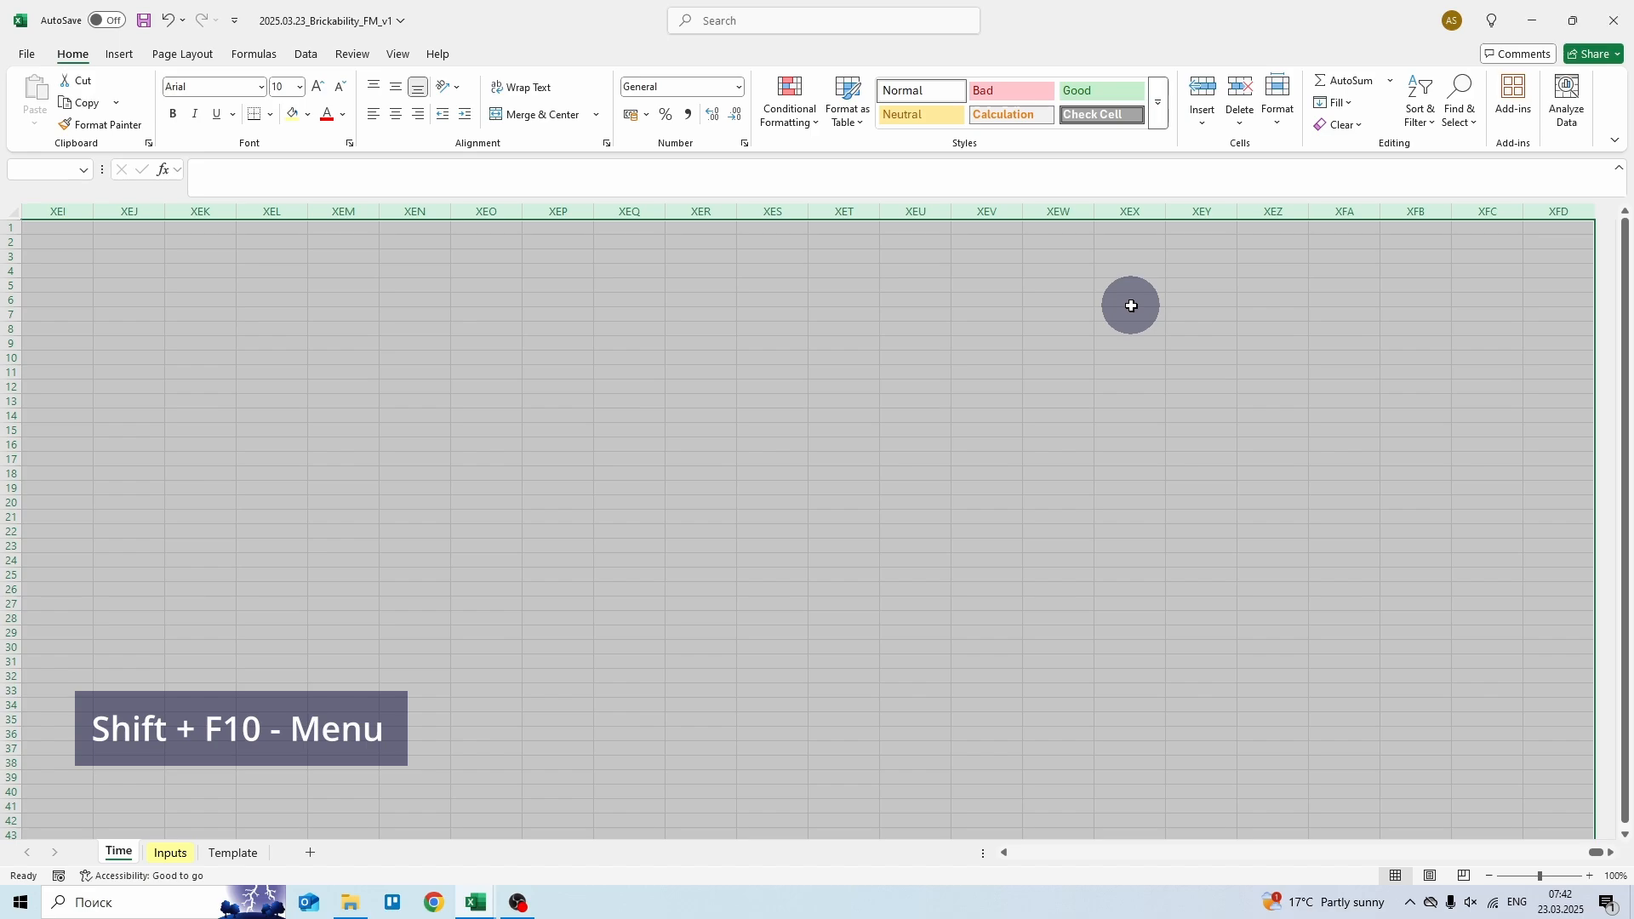
key("shift+F10")
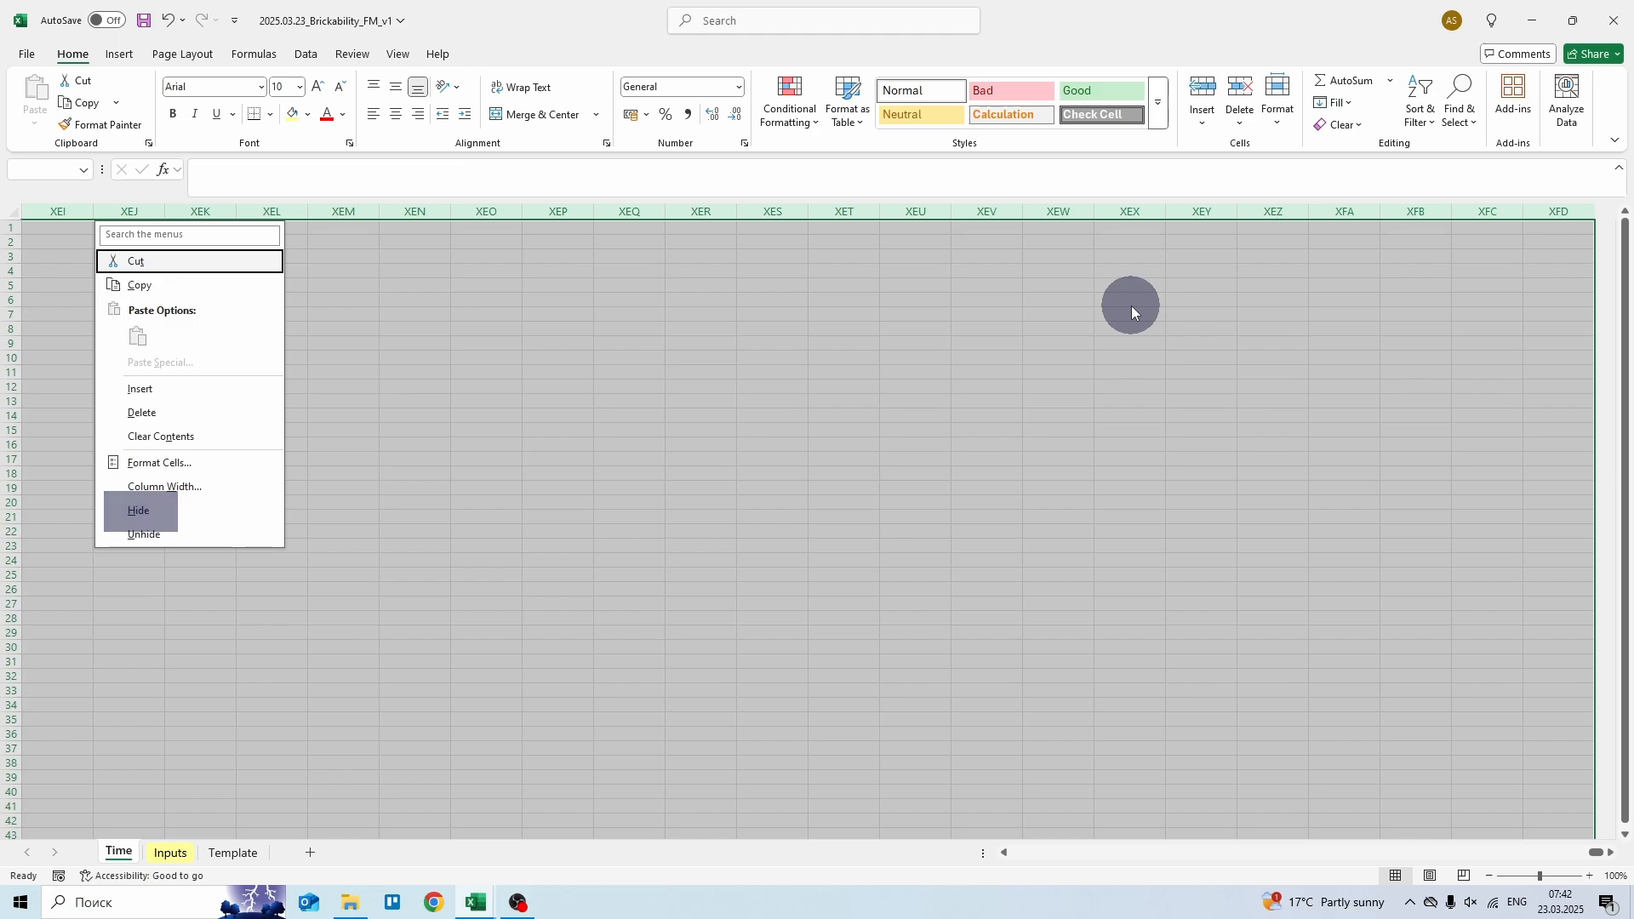
key("h")
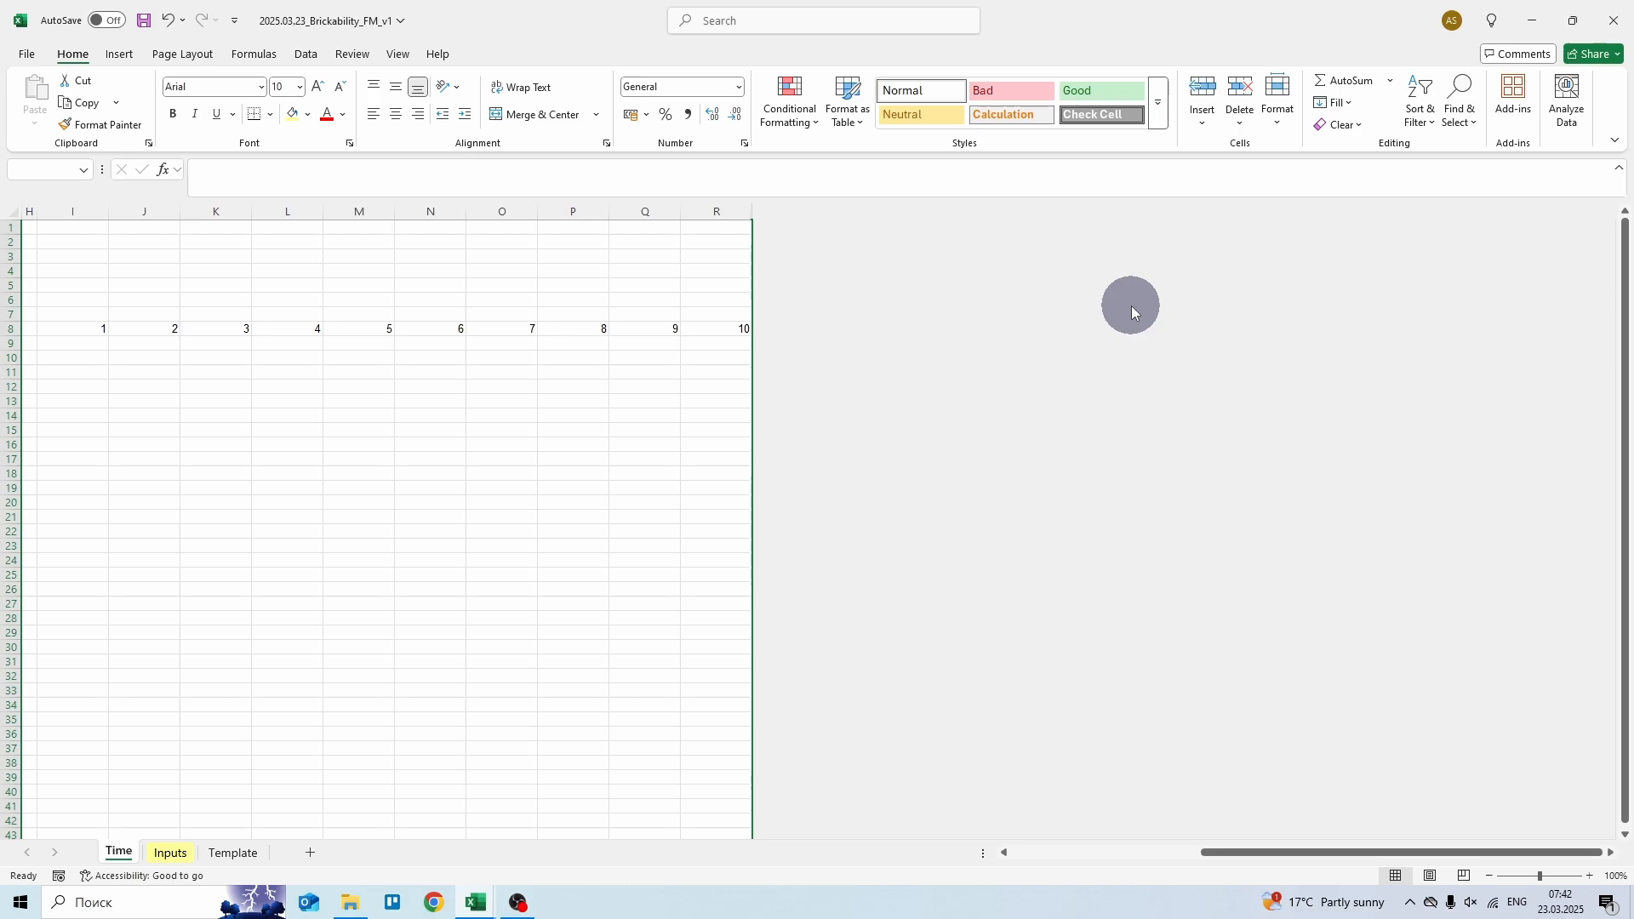
key("ctrl+Home")
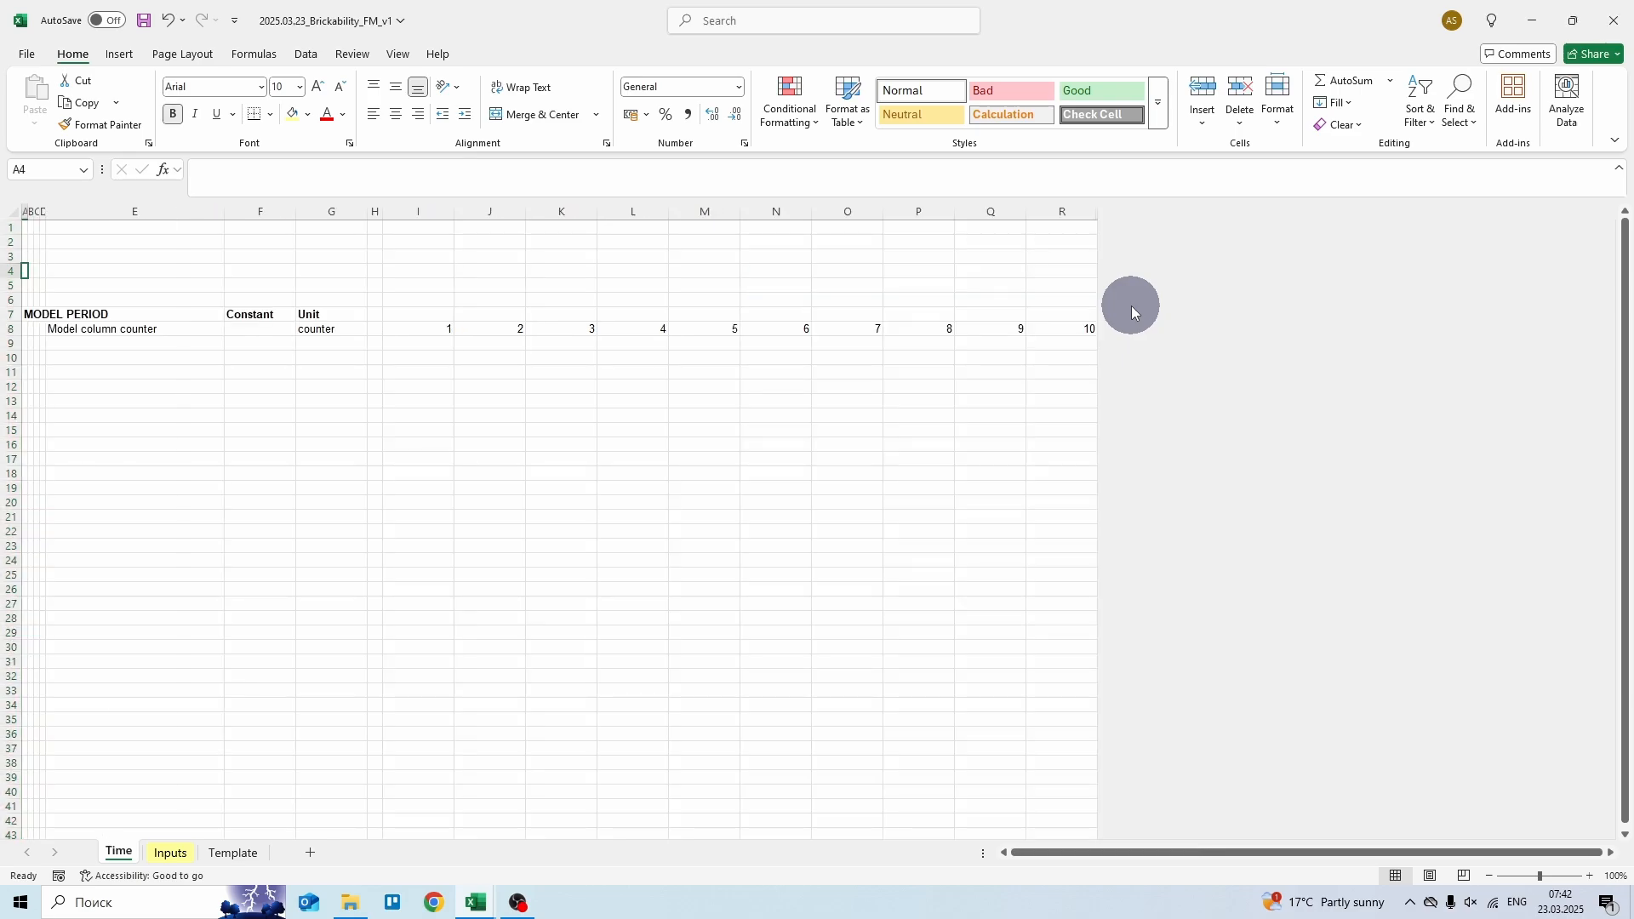
- Label row 9 1st model column flag in column E and enter flag as its unit in column G
key("Down")
key("Right")
key("Down")
key("Down")
key("Right")
key("Right")
key("Down")
key("Right")
key("Right")
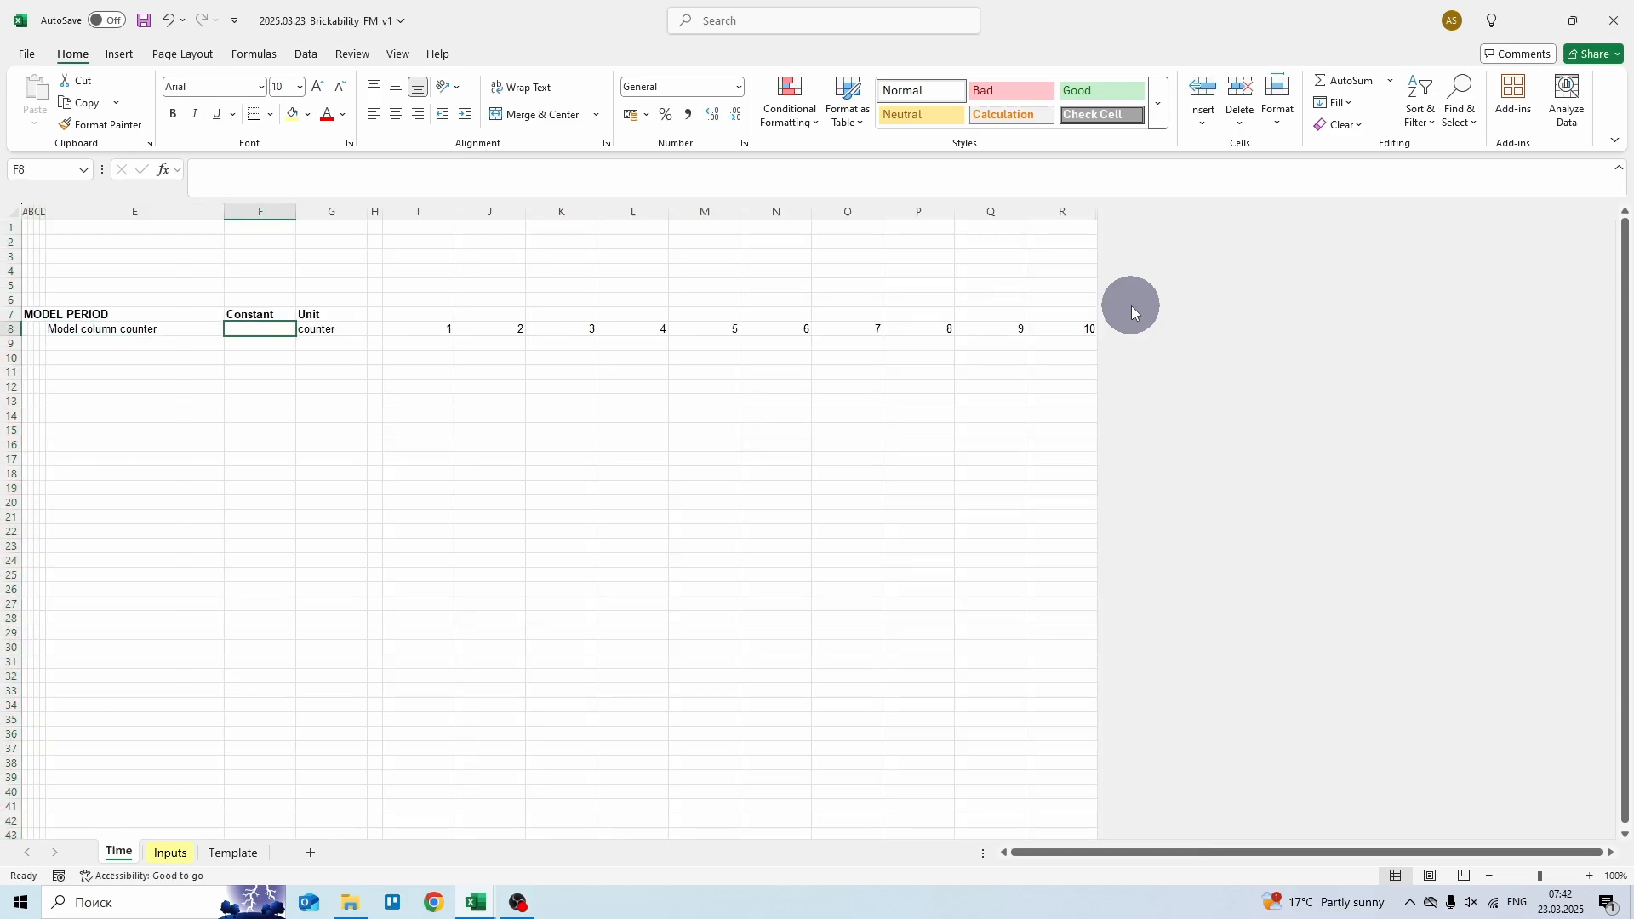
key("Down")
key("Left")
type("1st")
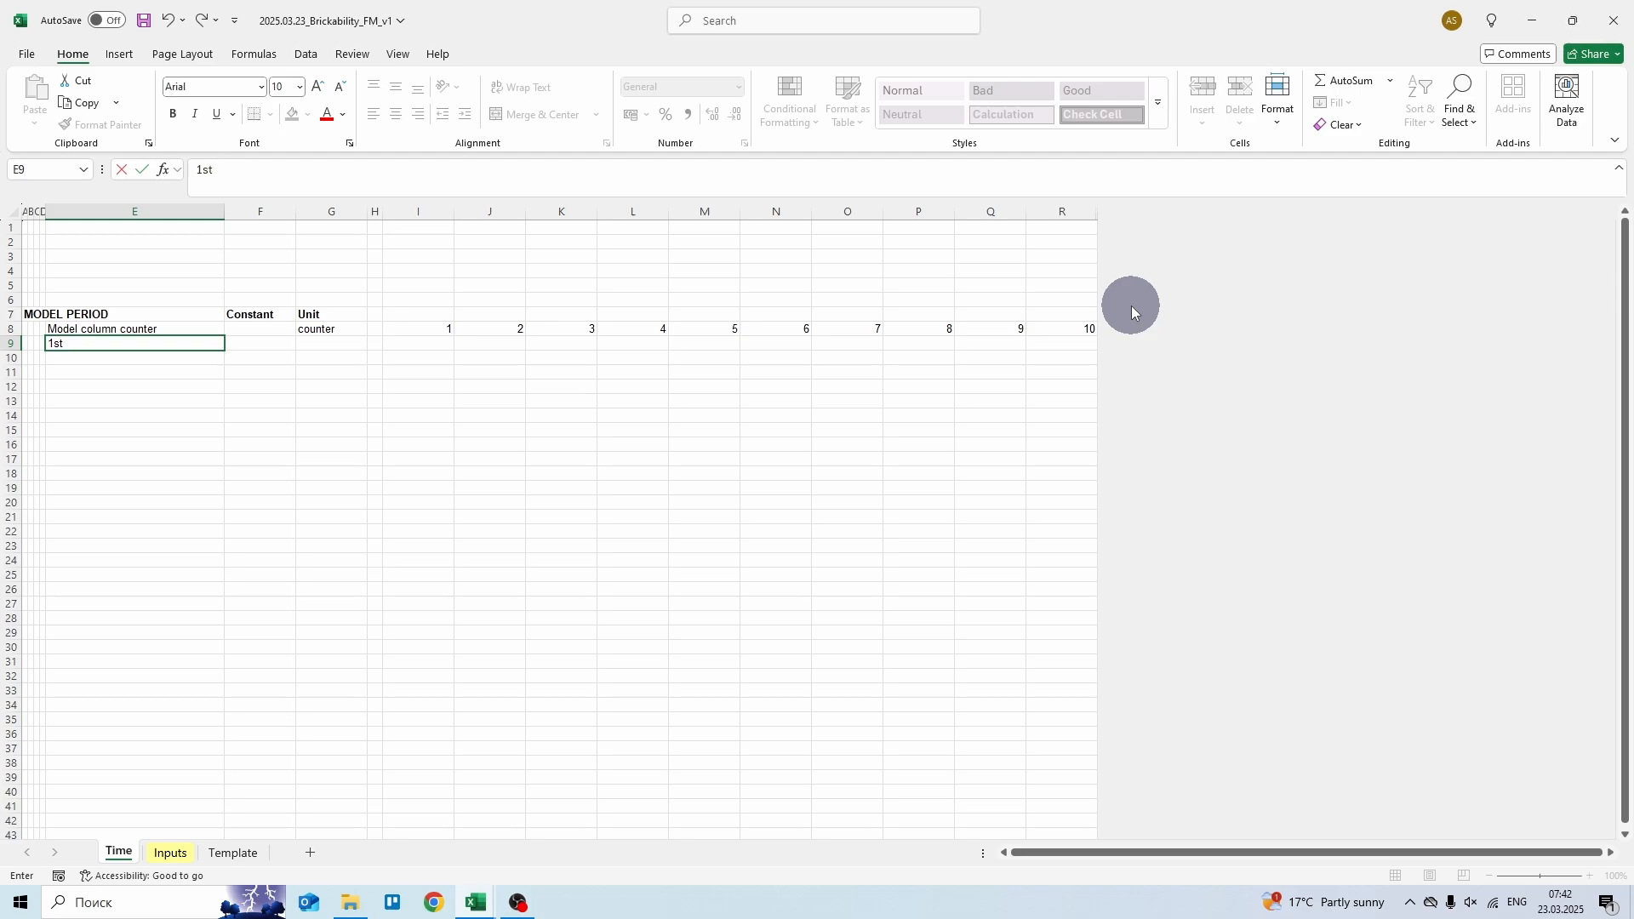
type(" model column flag")
key("Right")
key("Right")
type("flag")
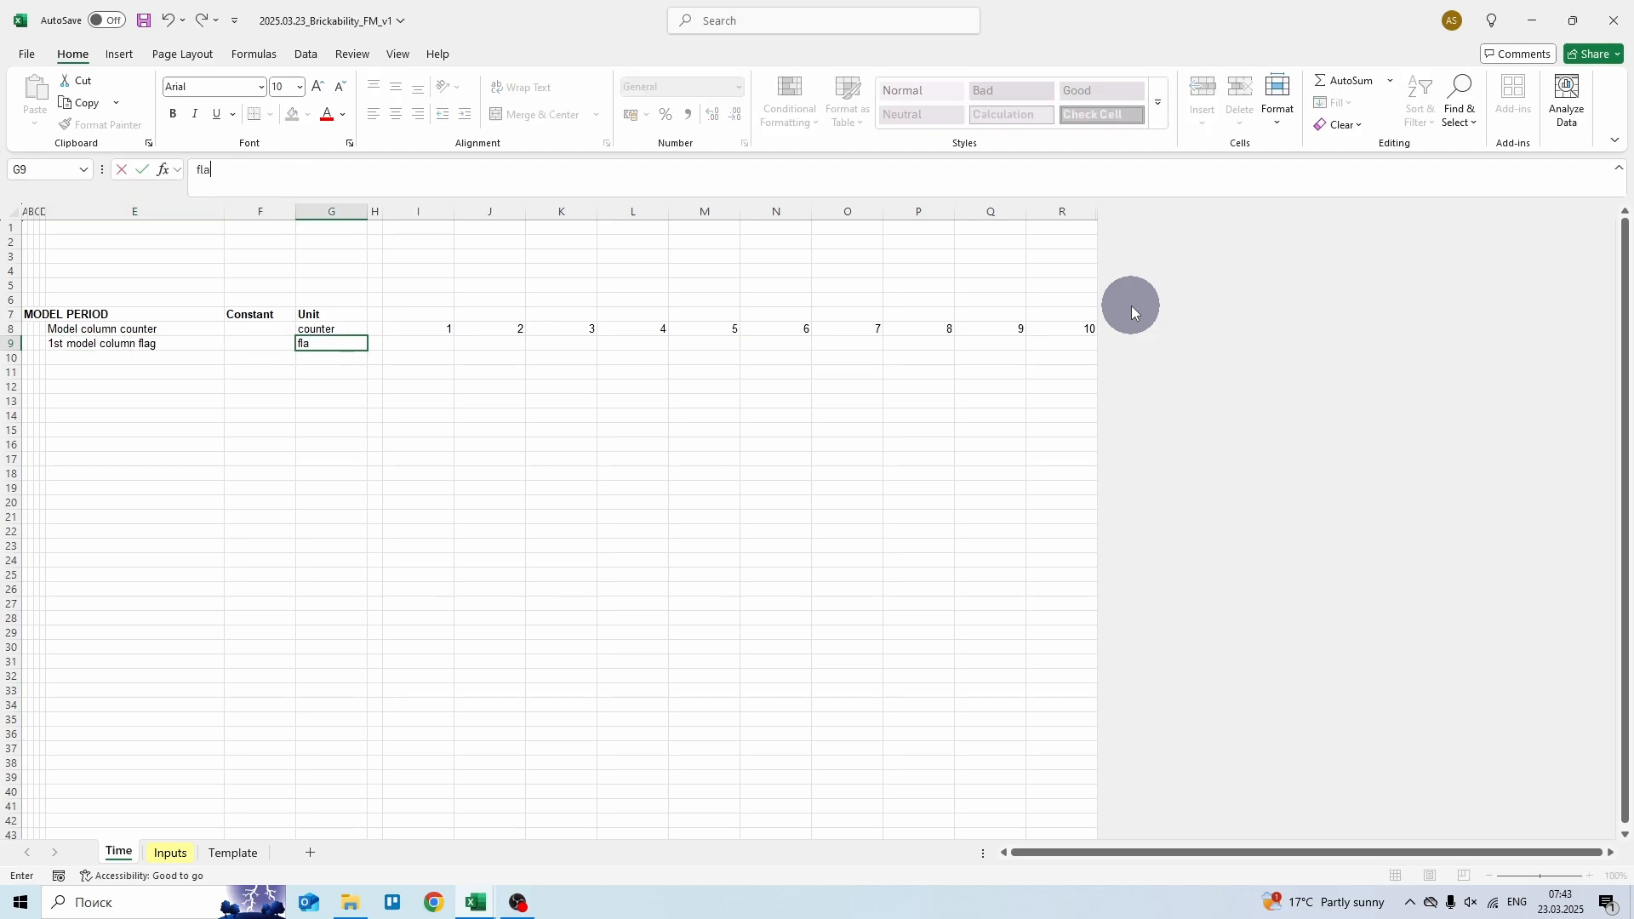
- Enter the flag formula =IF(I8 = 1; 1; 0) in cell I9
key("Right")
key("Right")
type("=")
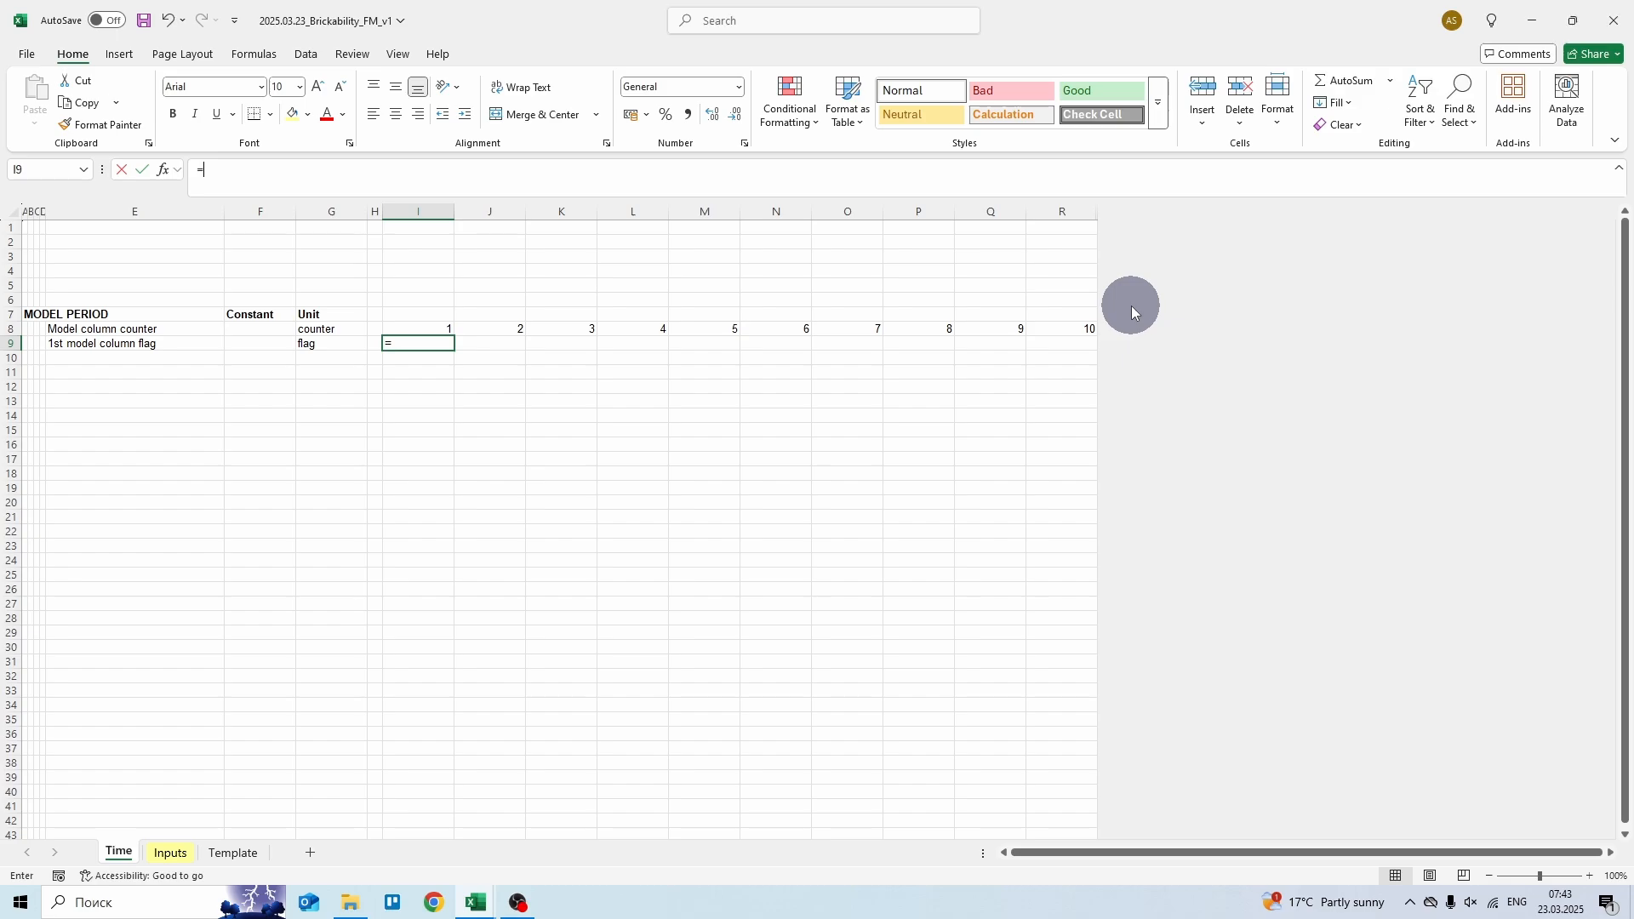
type("if(")
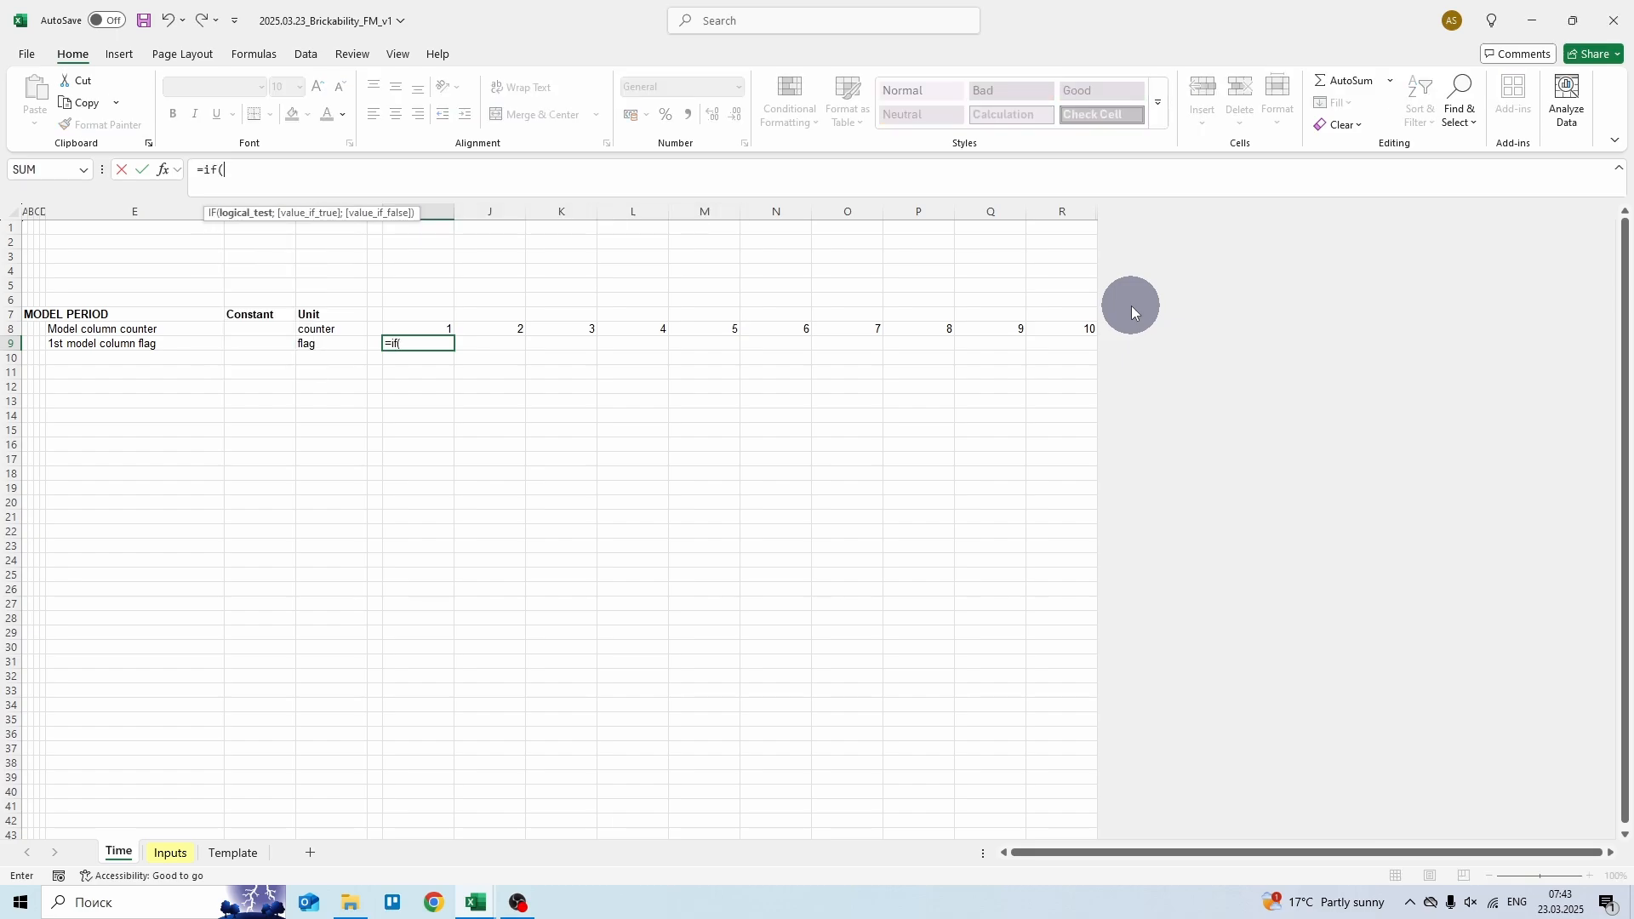
key("Up")
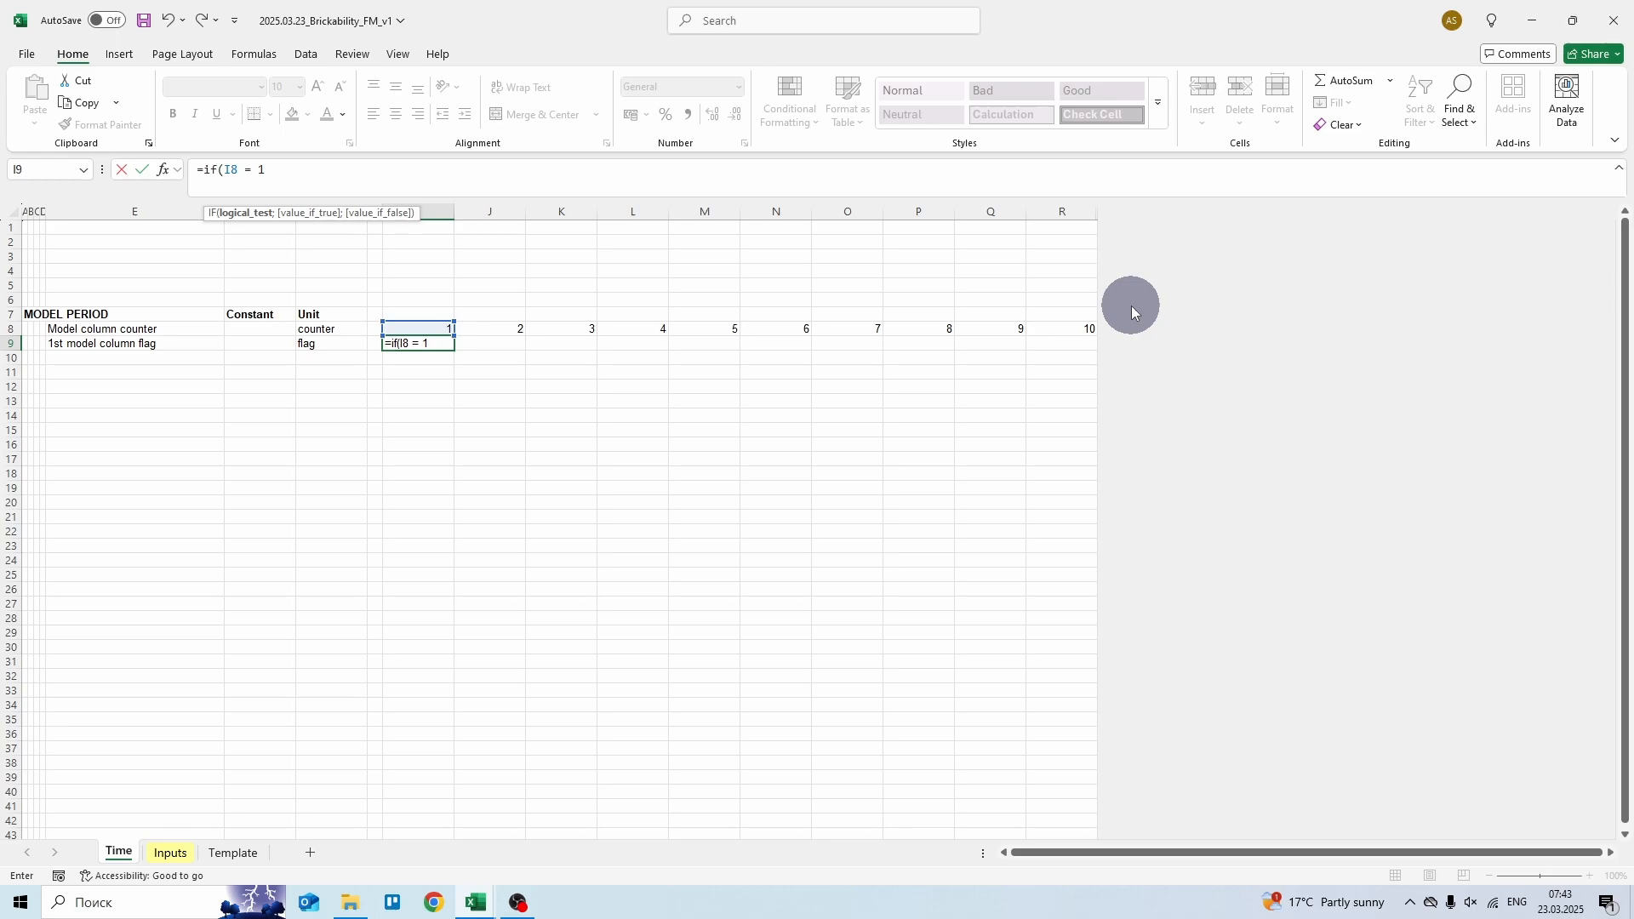
type("= 1; 1; 0)")
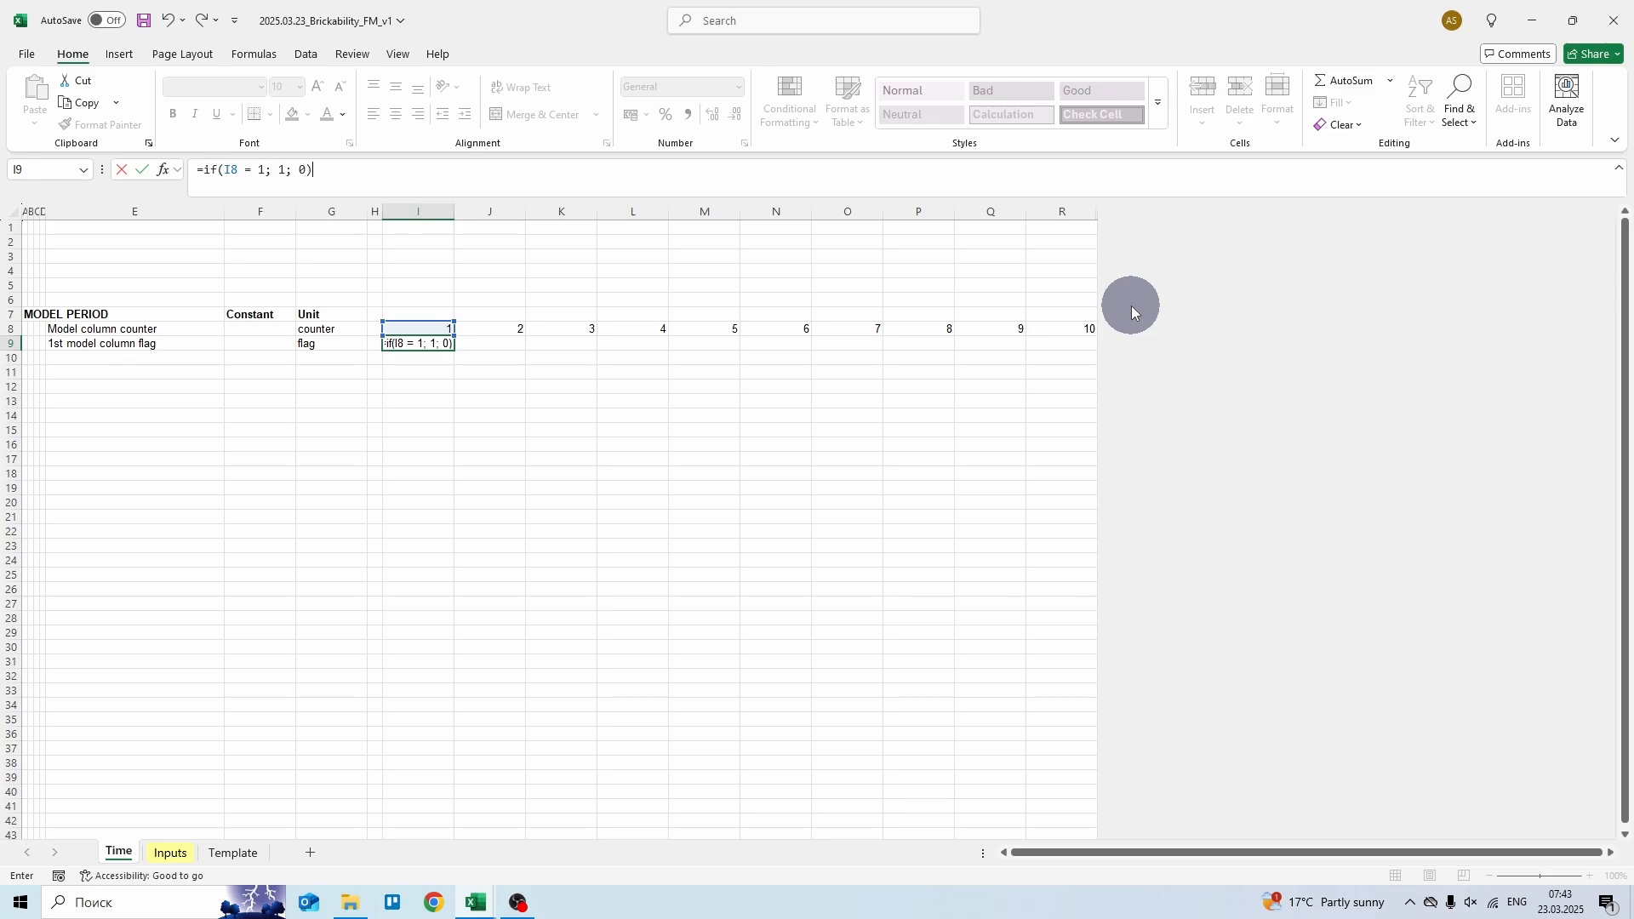
key("ctrl+Return")
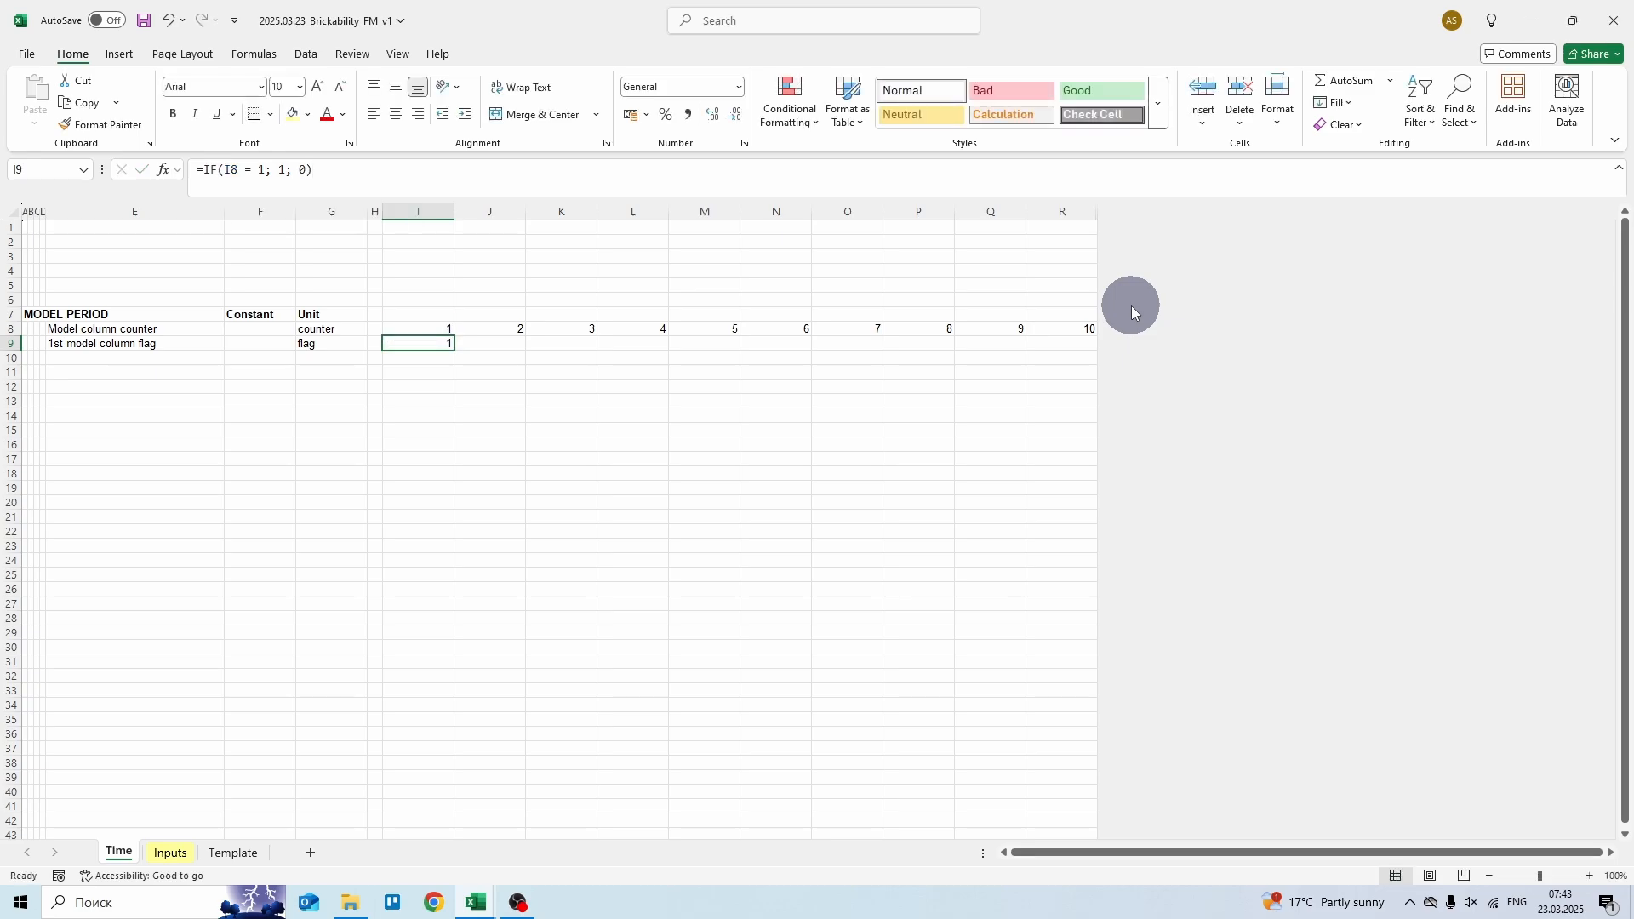
- Copy the flag formula from I9 across row 9 through column R
key("ctrl+c")
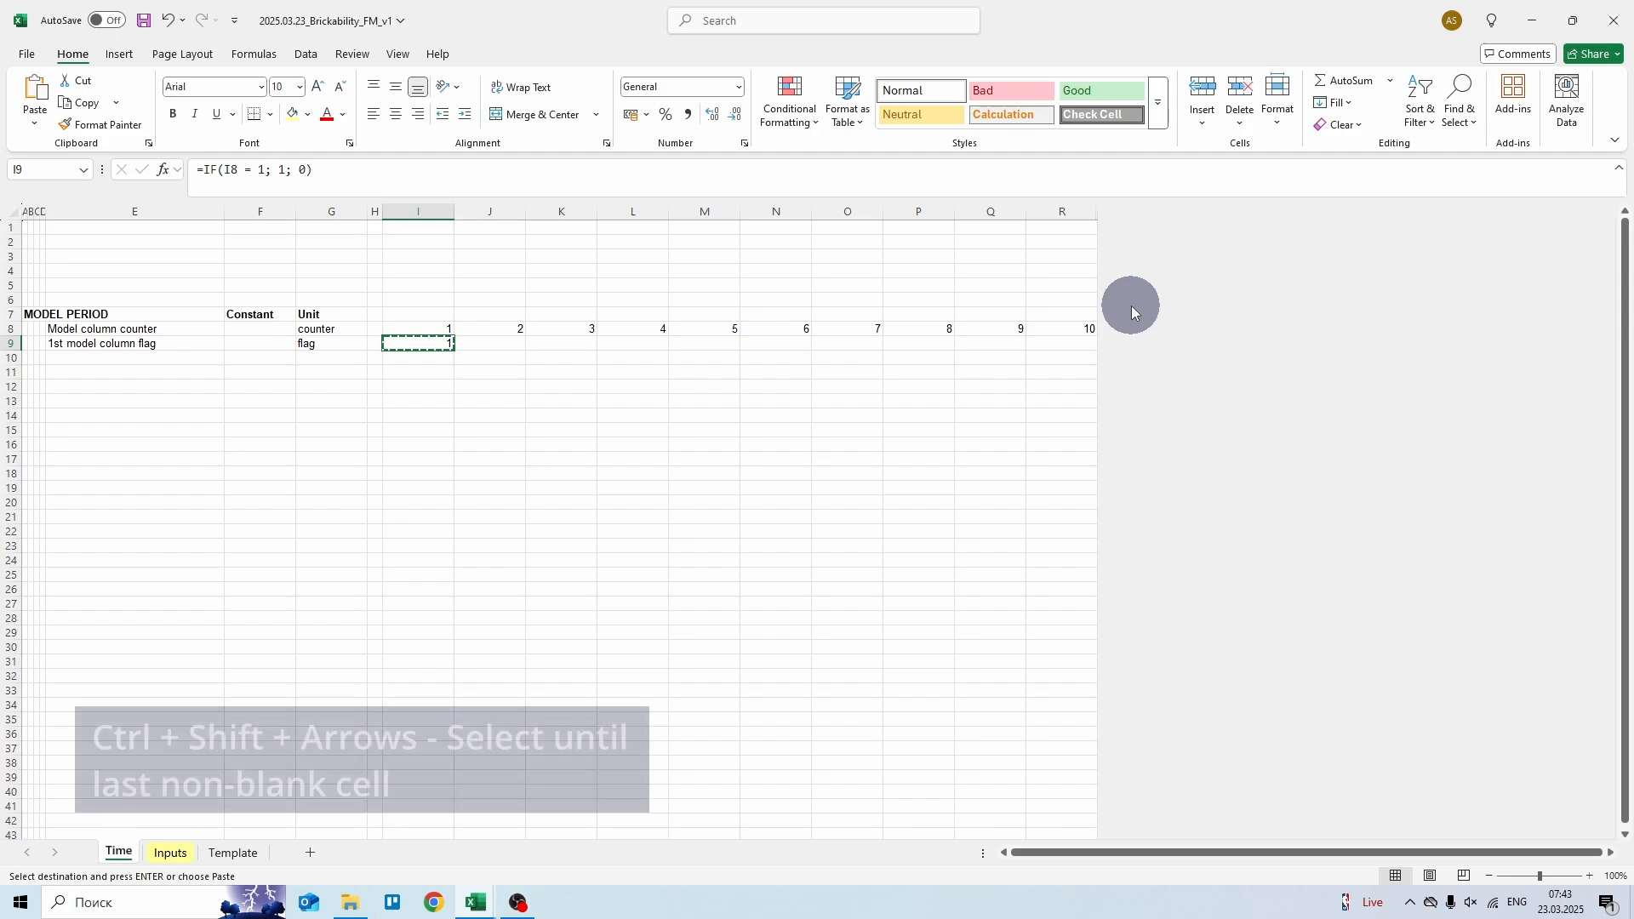
key("ctrl+shift+Right")
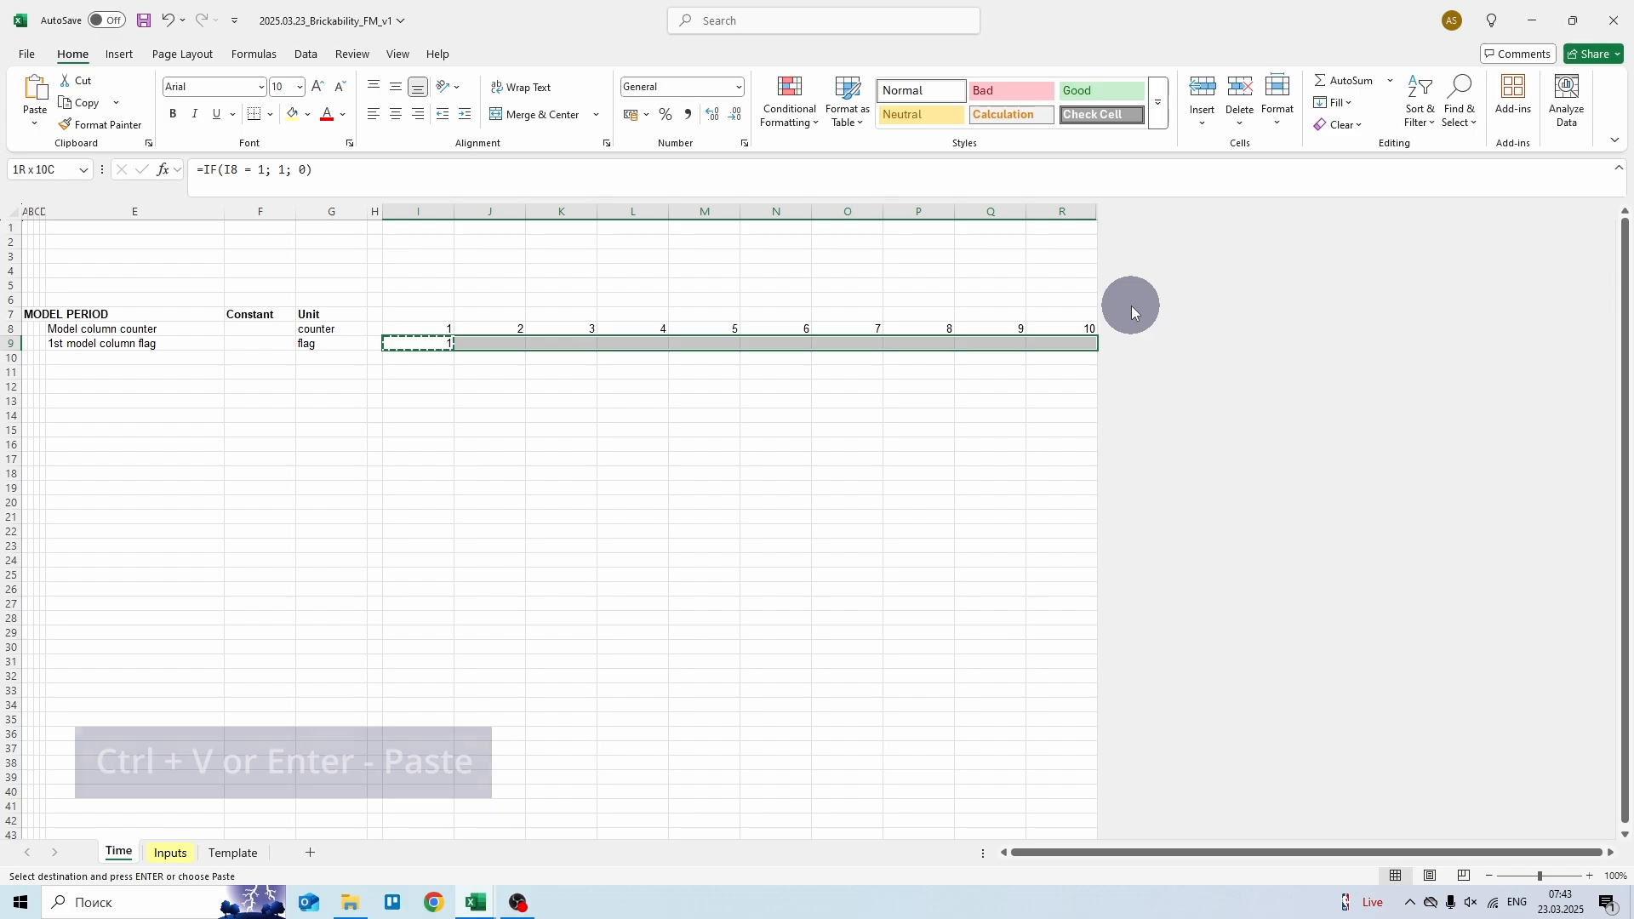
key("Return")
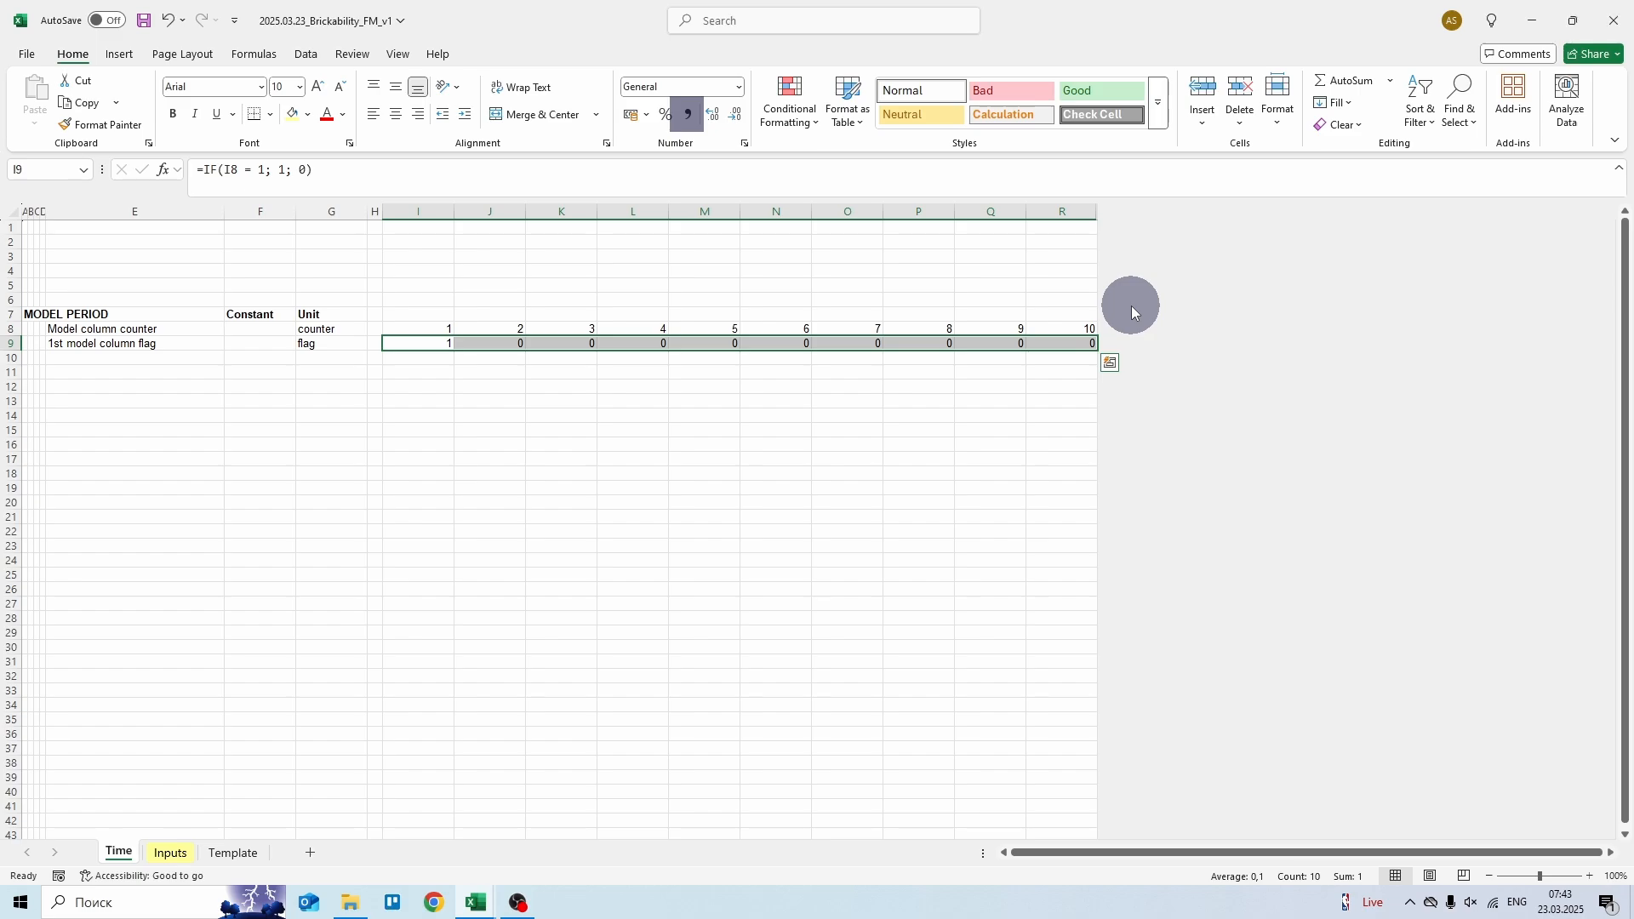
- Format the flag values in I9:R9 with the comma style and no decimal places
key("alt")
key("h")
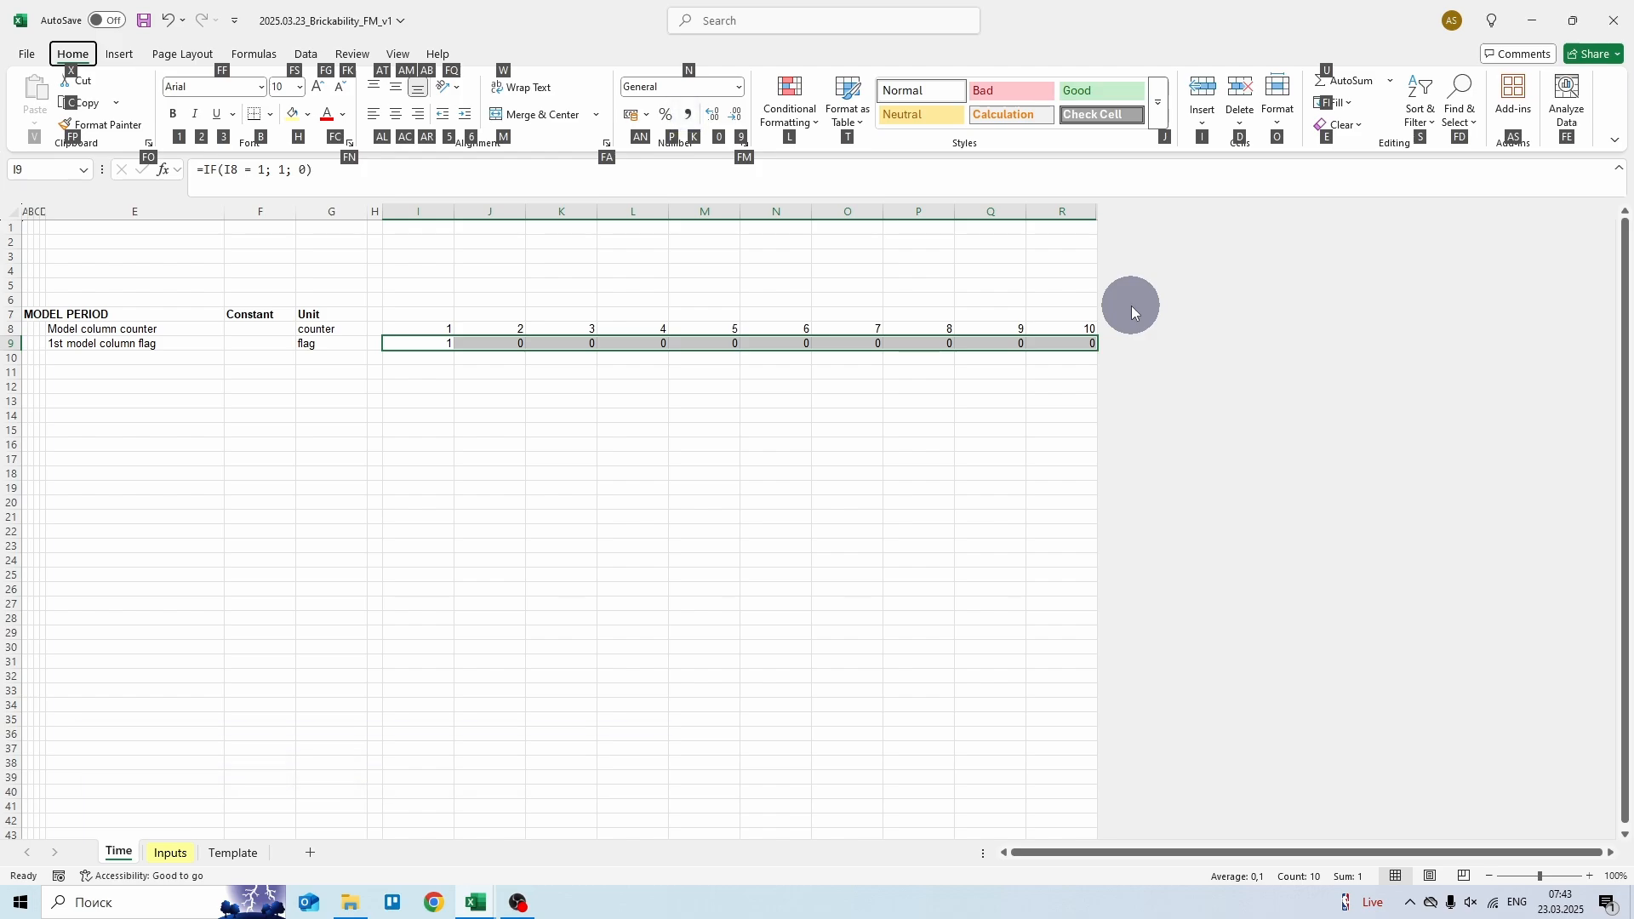
key("k")
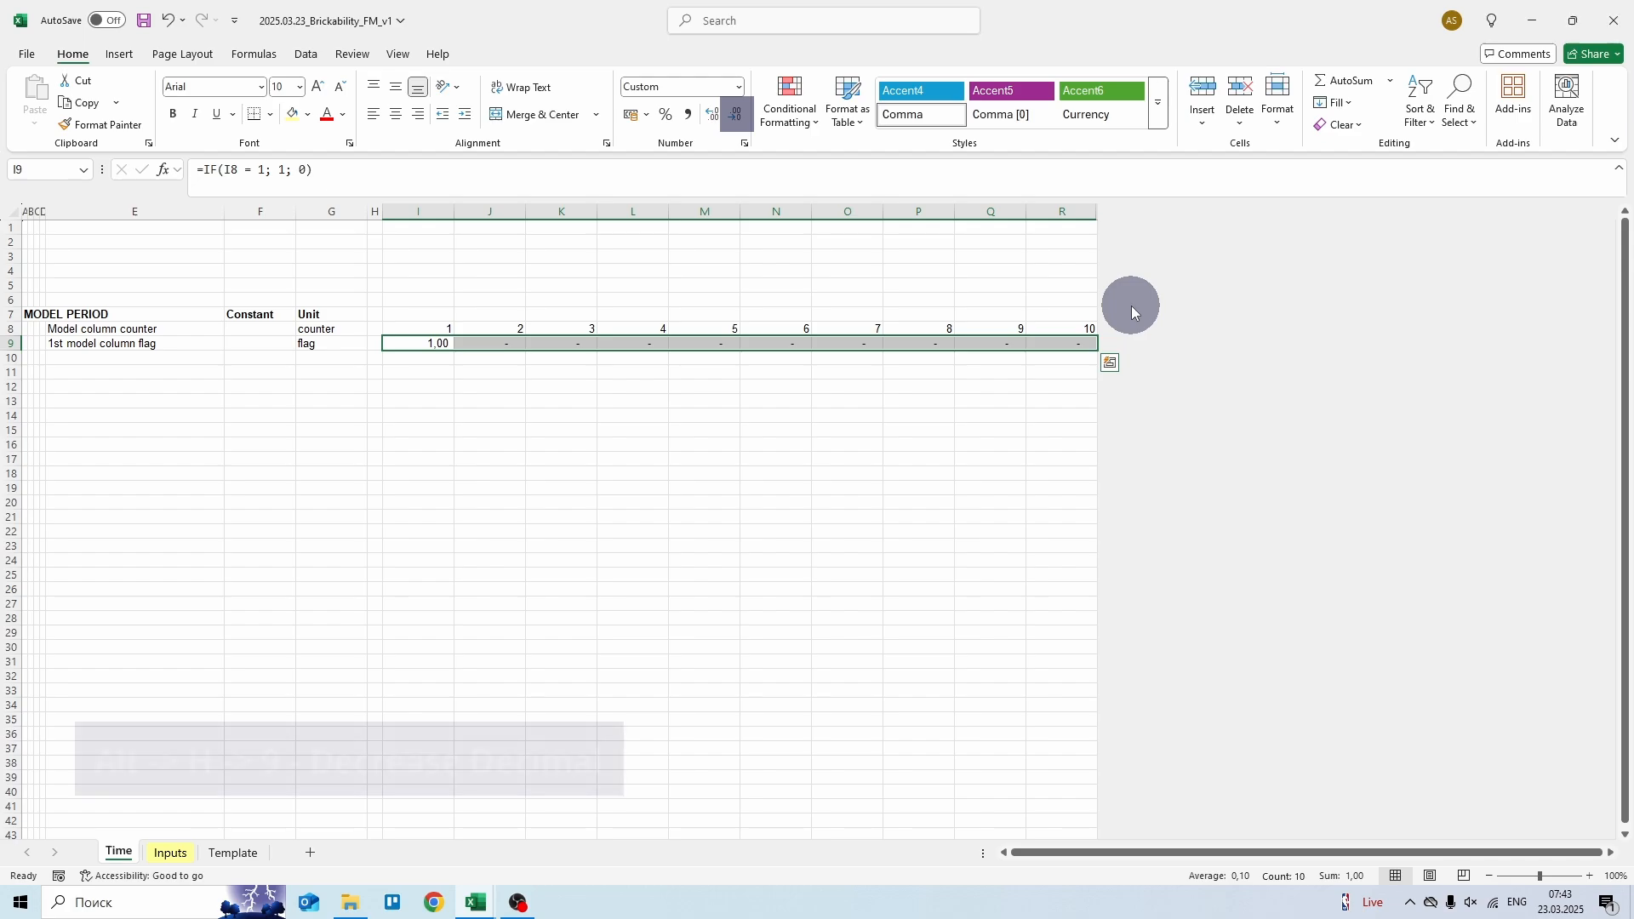
key("alt")
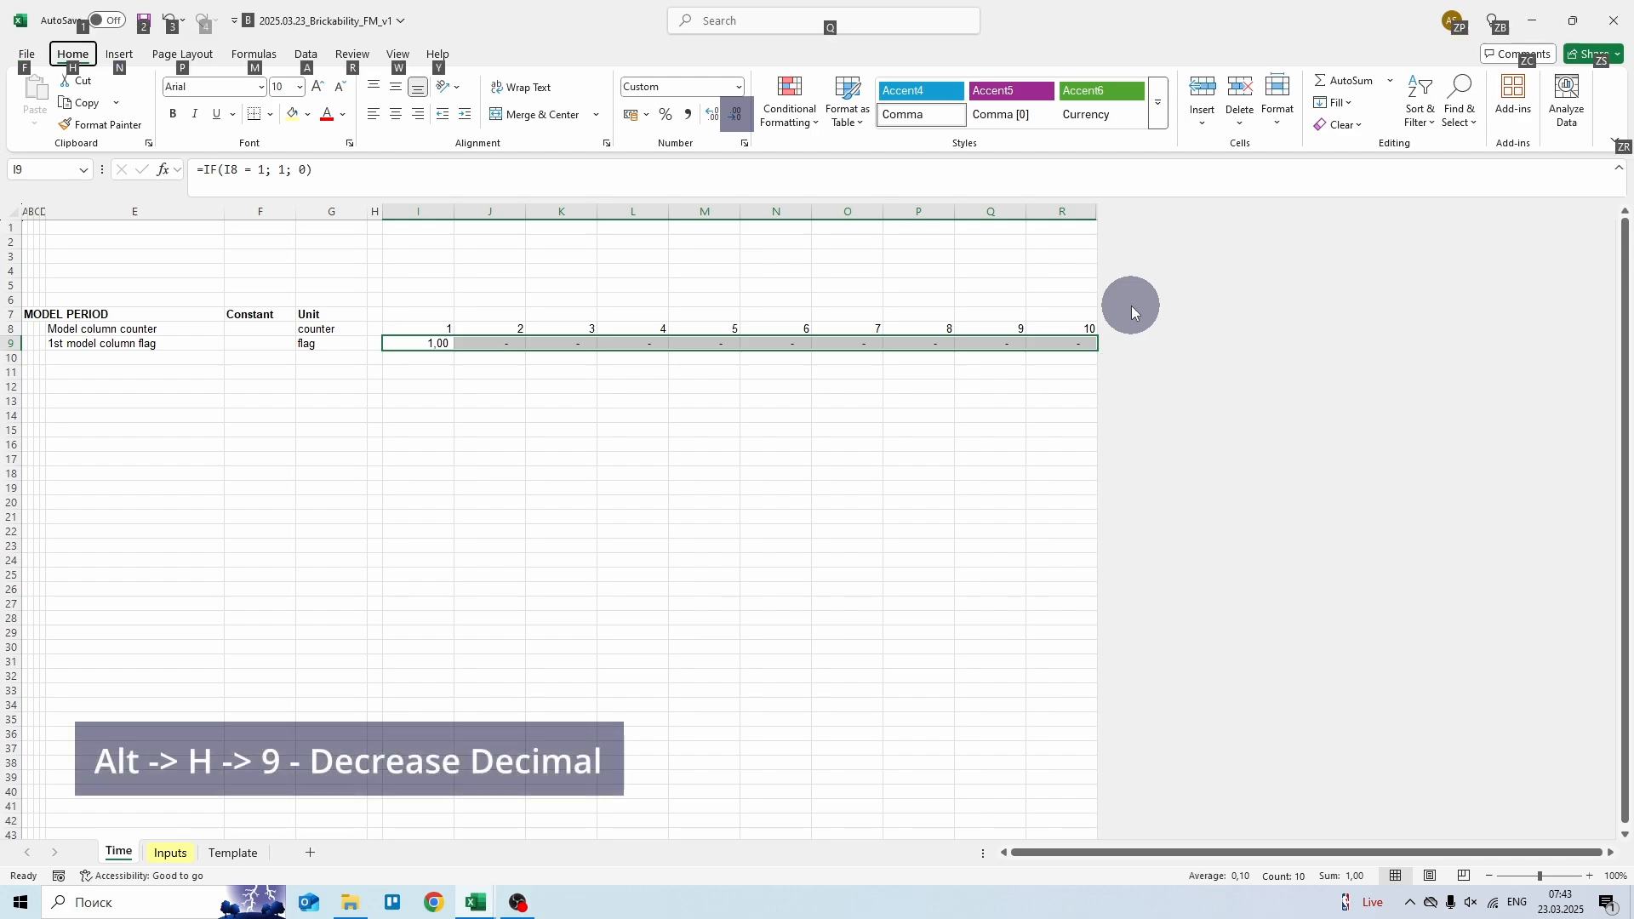
key("h")
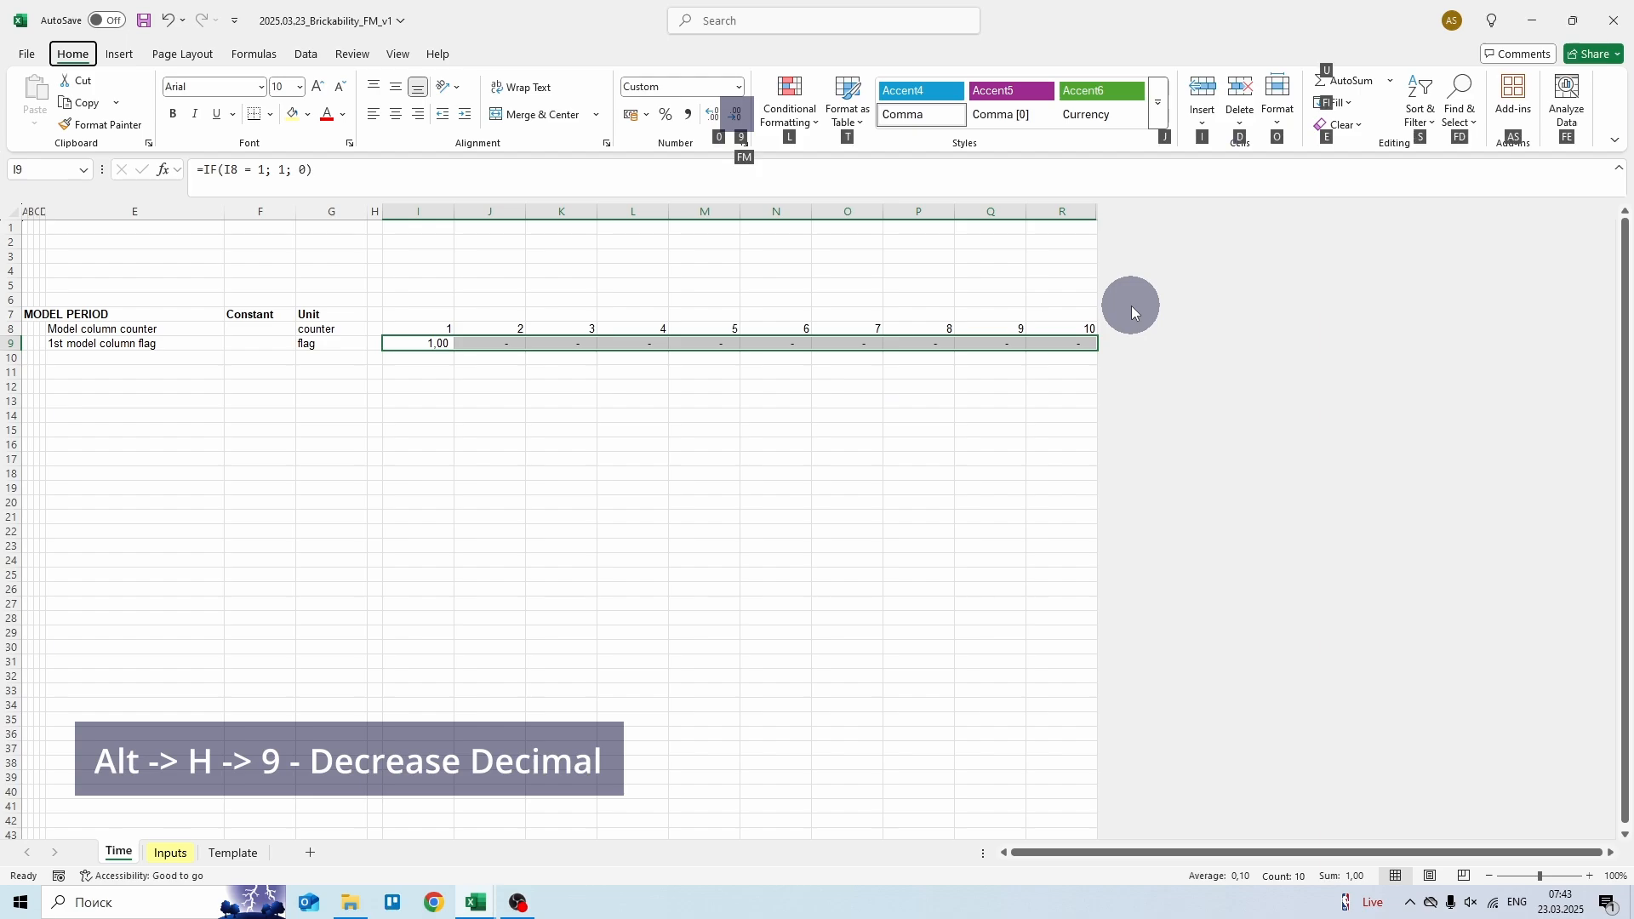
key("9")
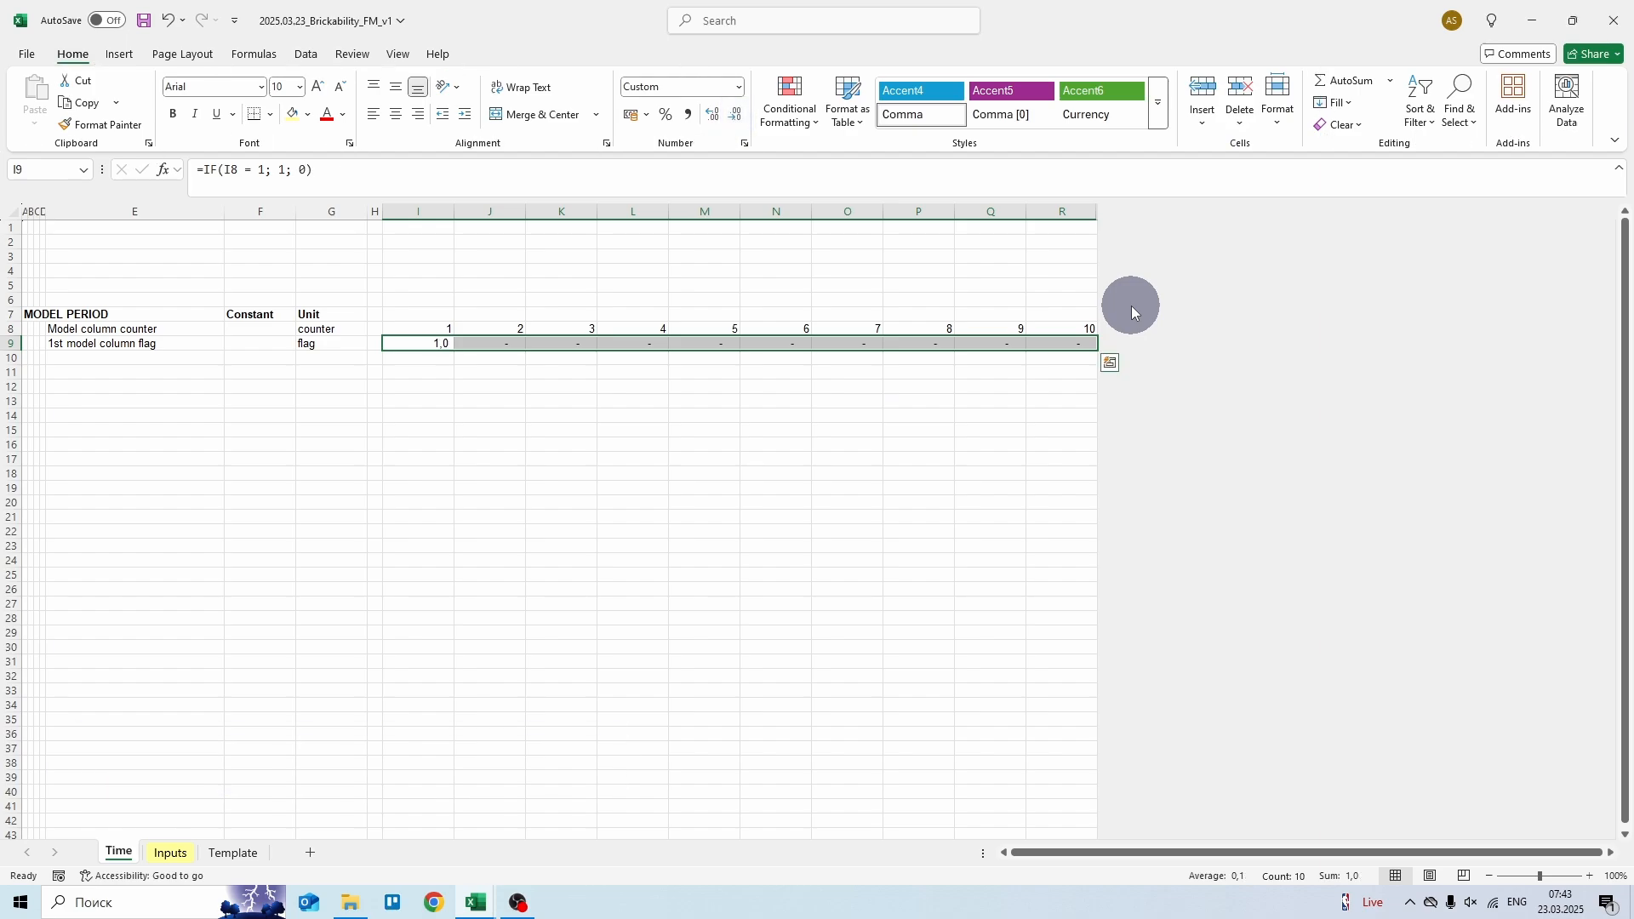
key("alt")
key("h")
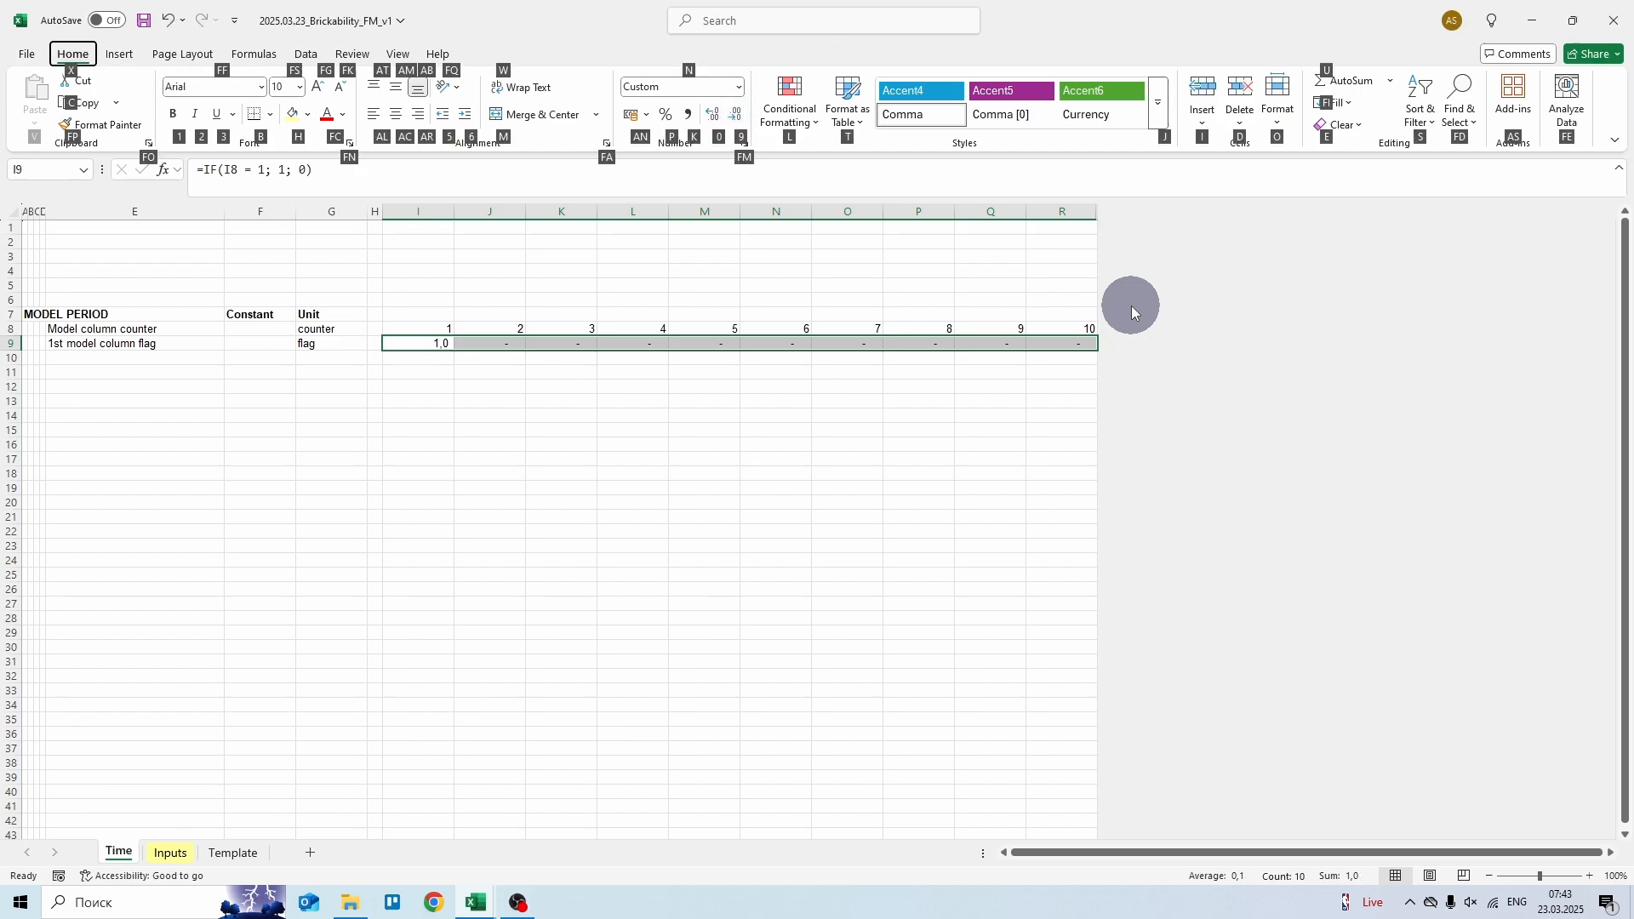
key("9")
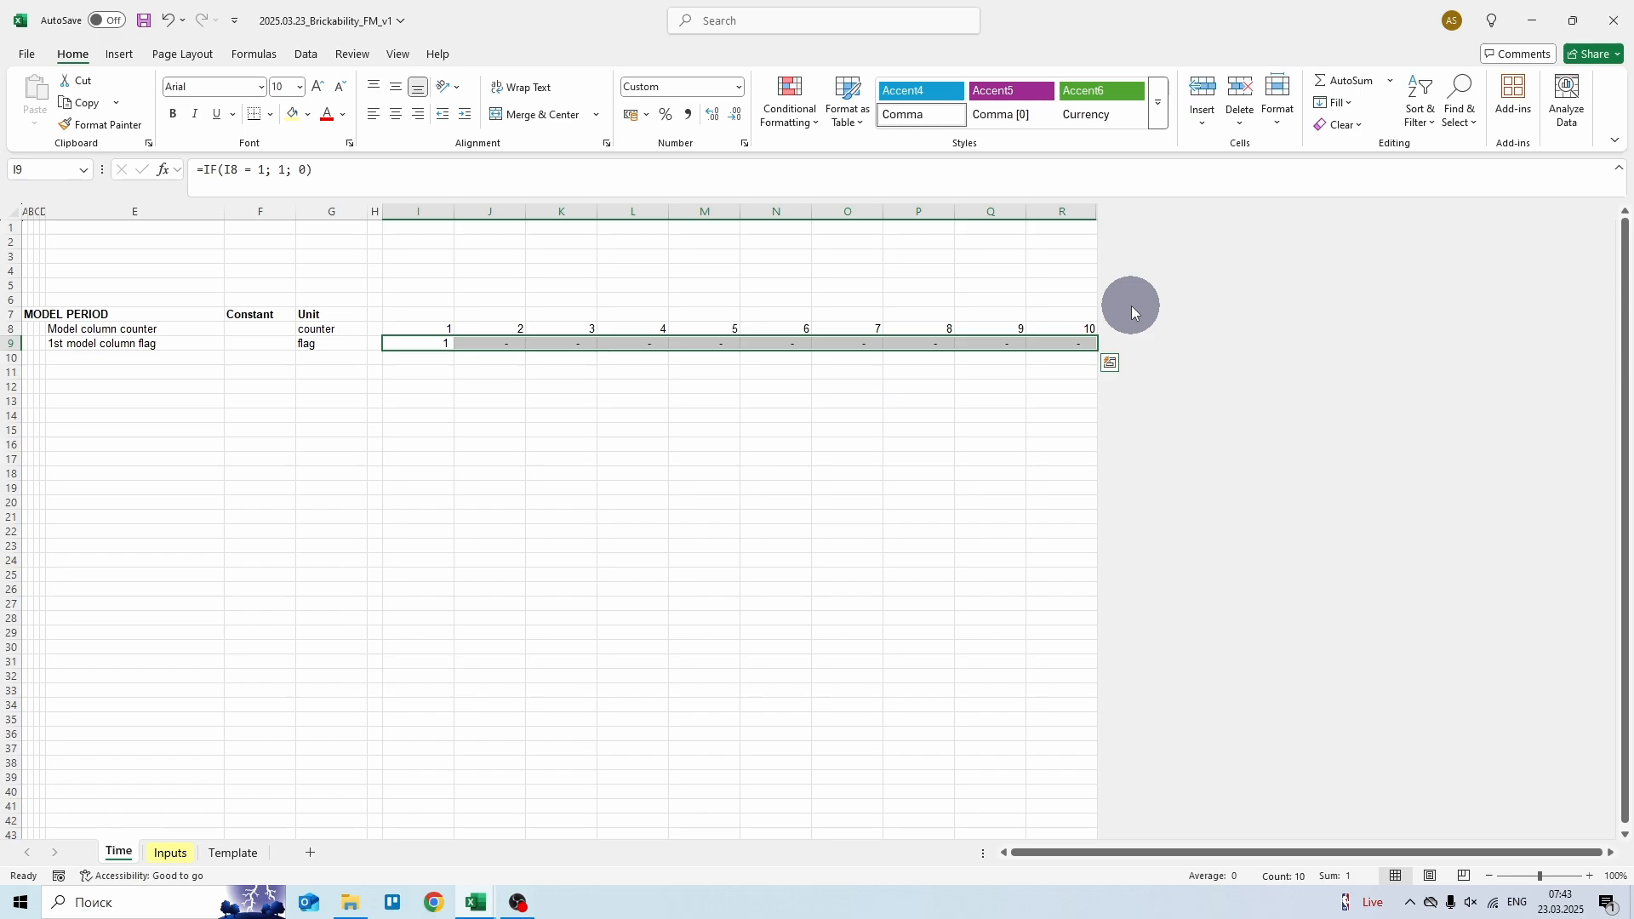
- Link cell E11 on the Time sheet to the 1st model column start date label with the row-anchored formula =Inputs!E$8
key("Down")
key("Left")
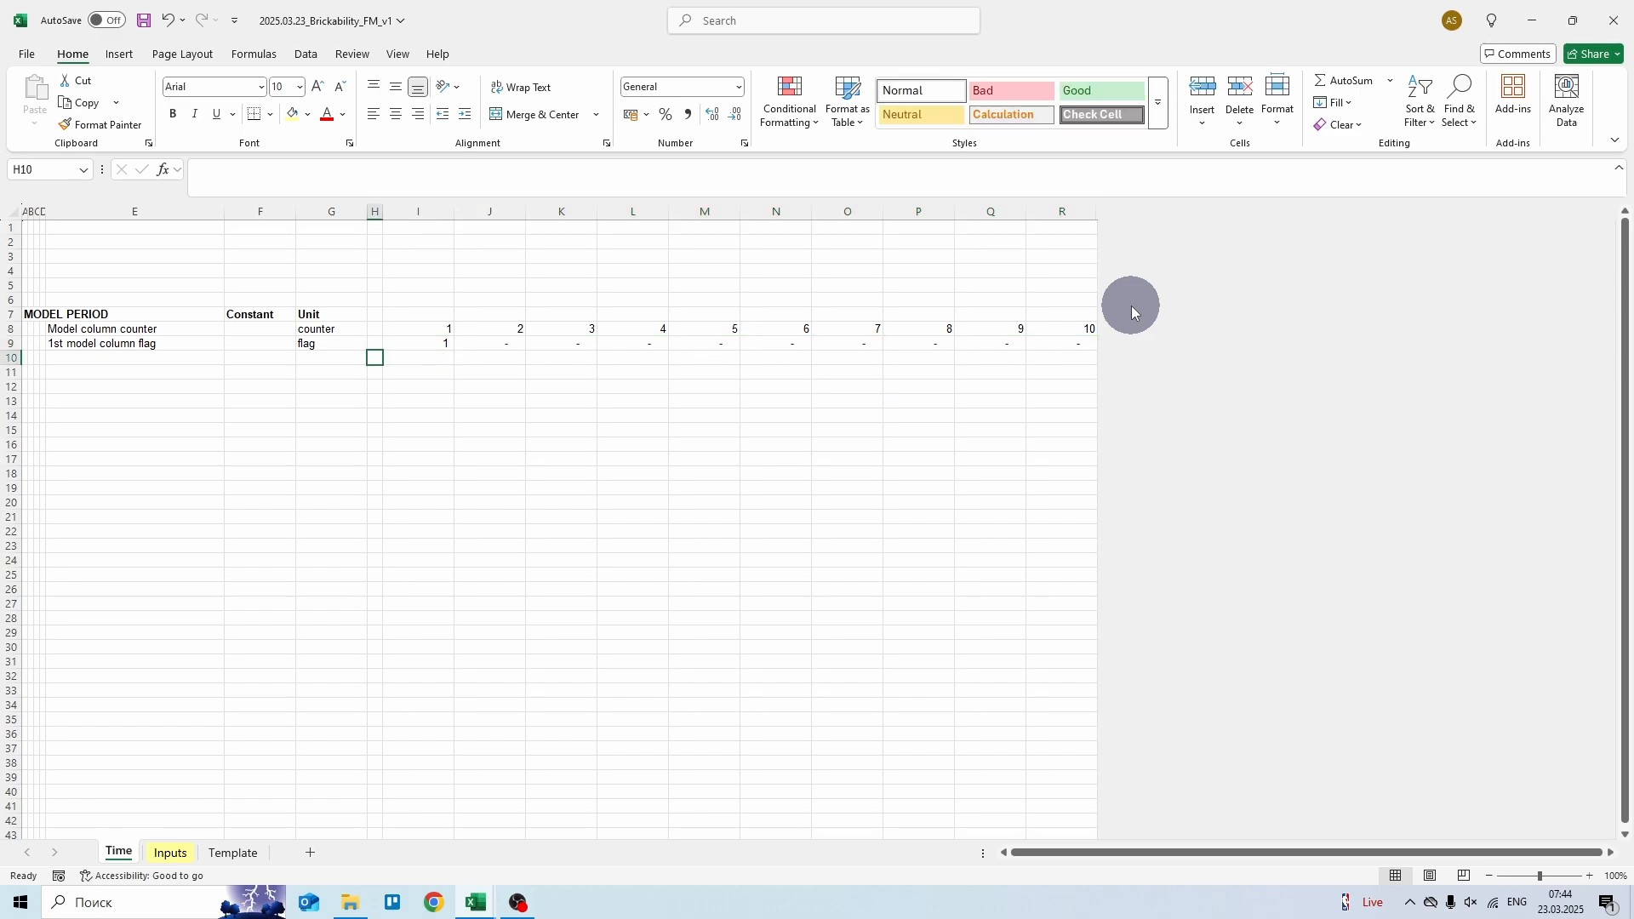
key("Left")
key("Down")
key("Left")
key("Left")
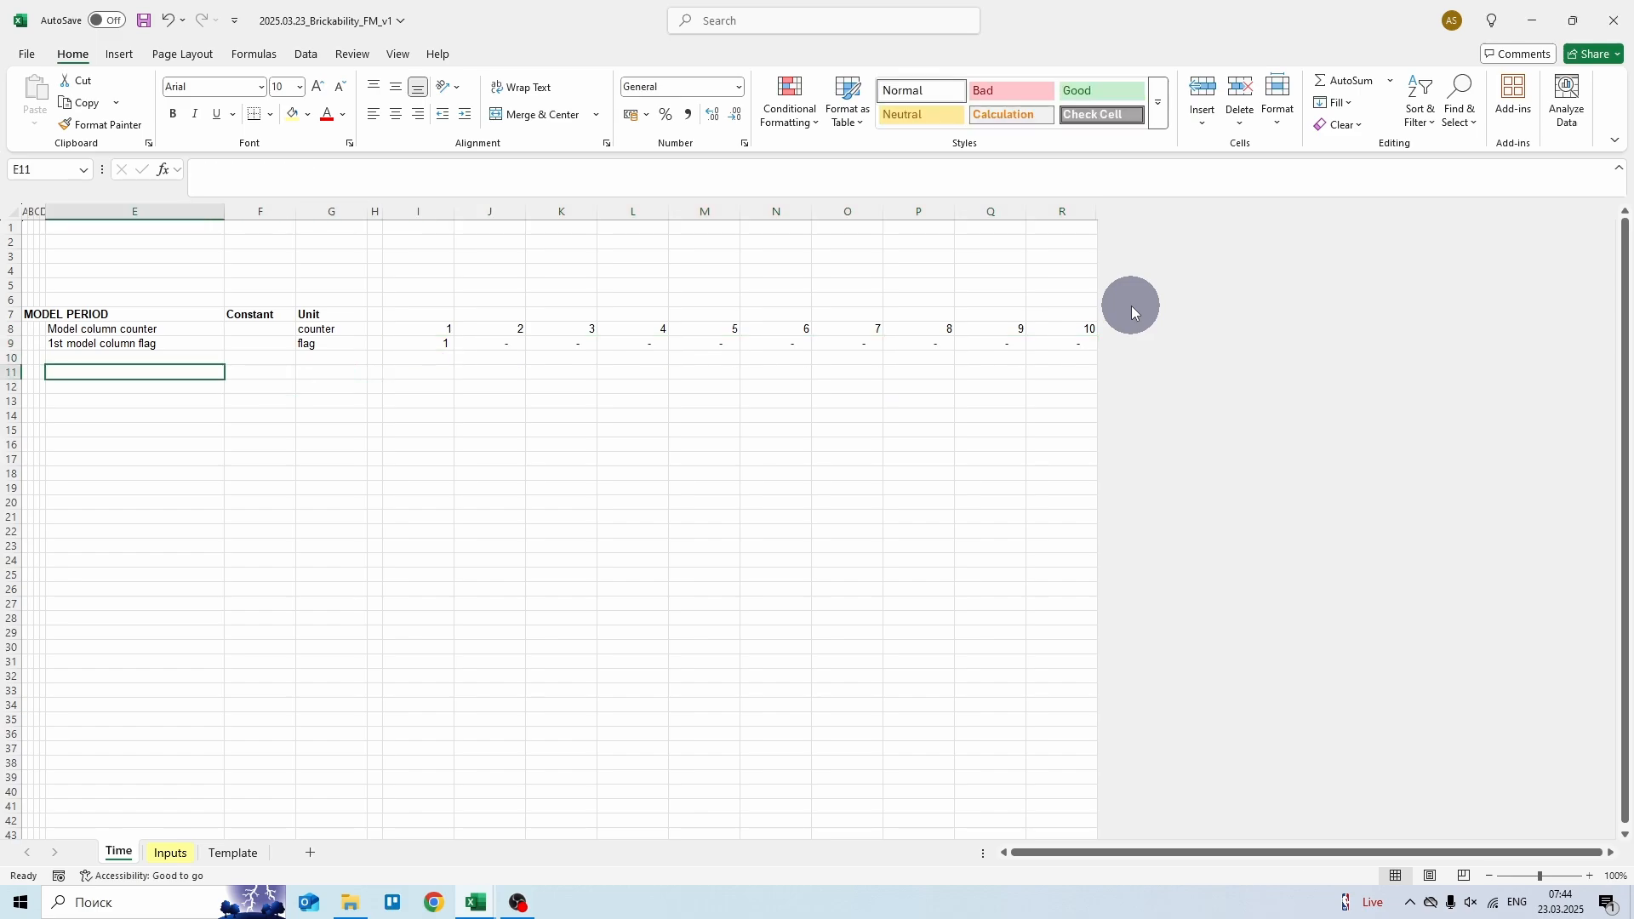
type("=")
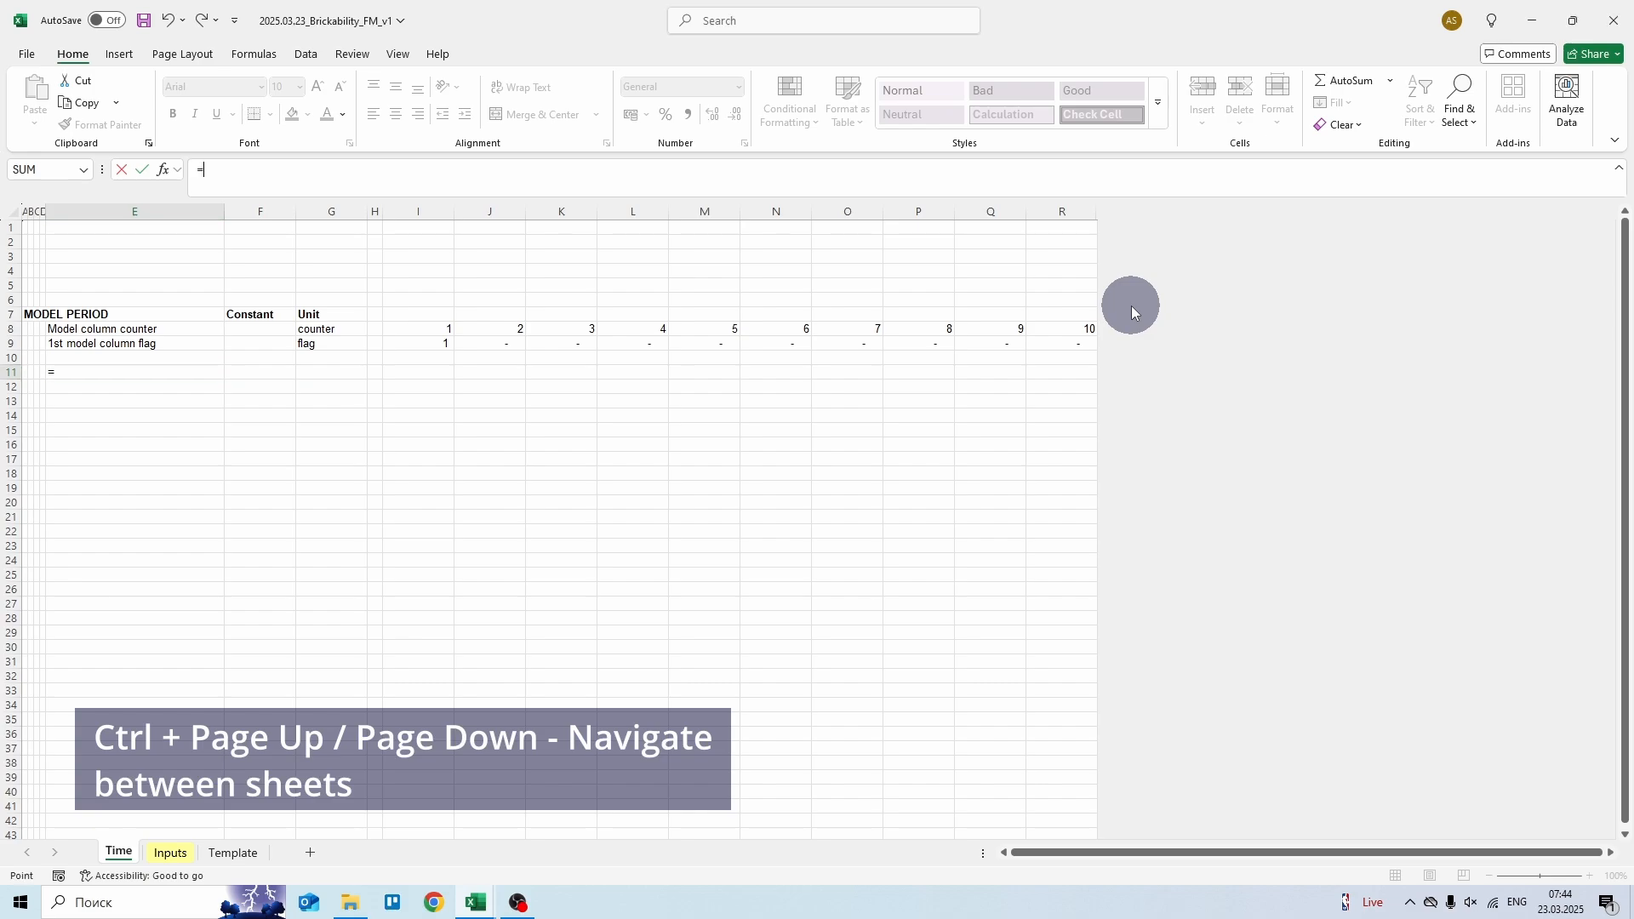
key("ctrl+Page_Down")
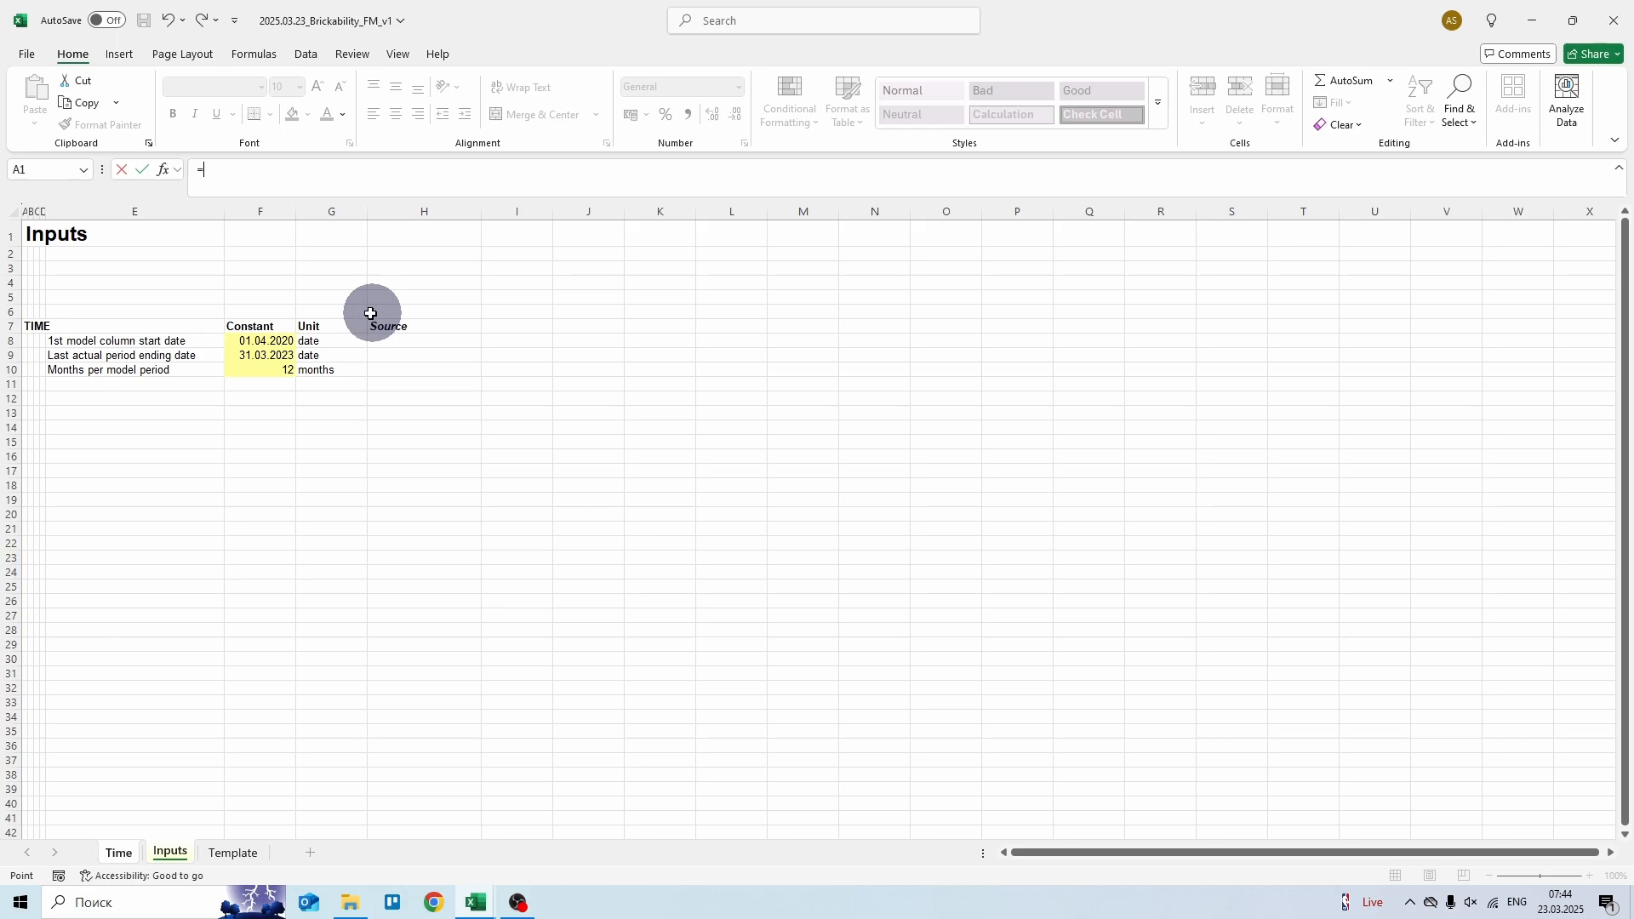
left_click(191, 340)
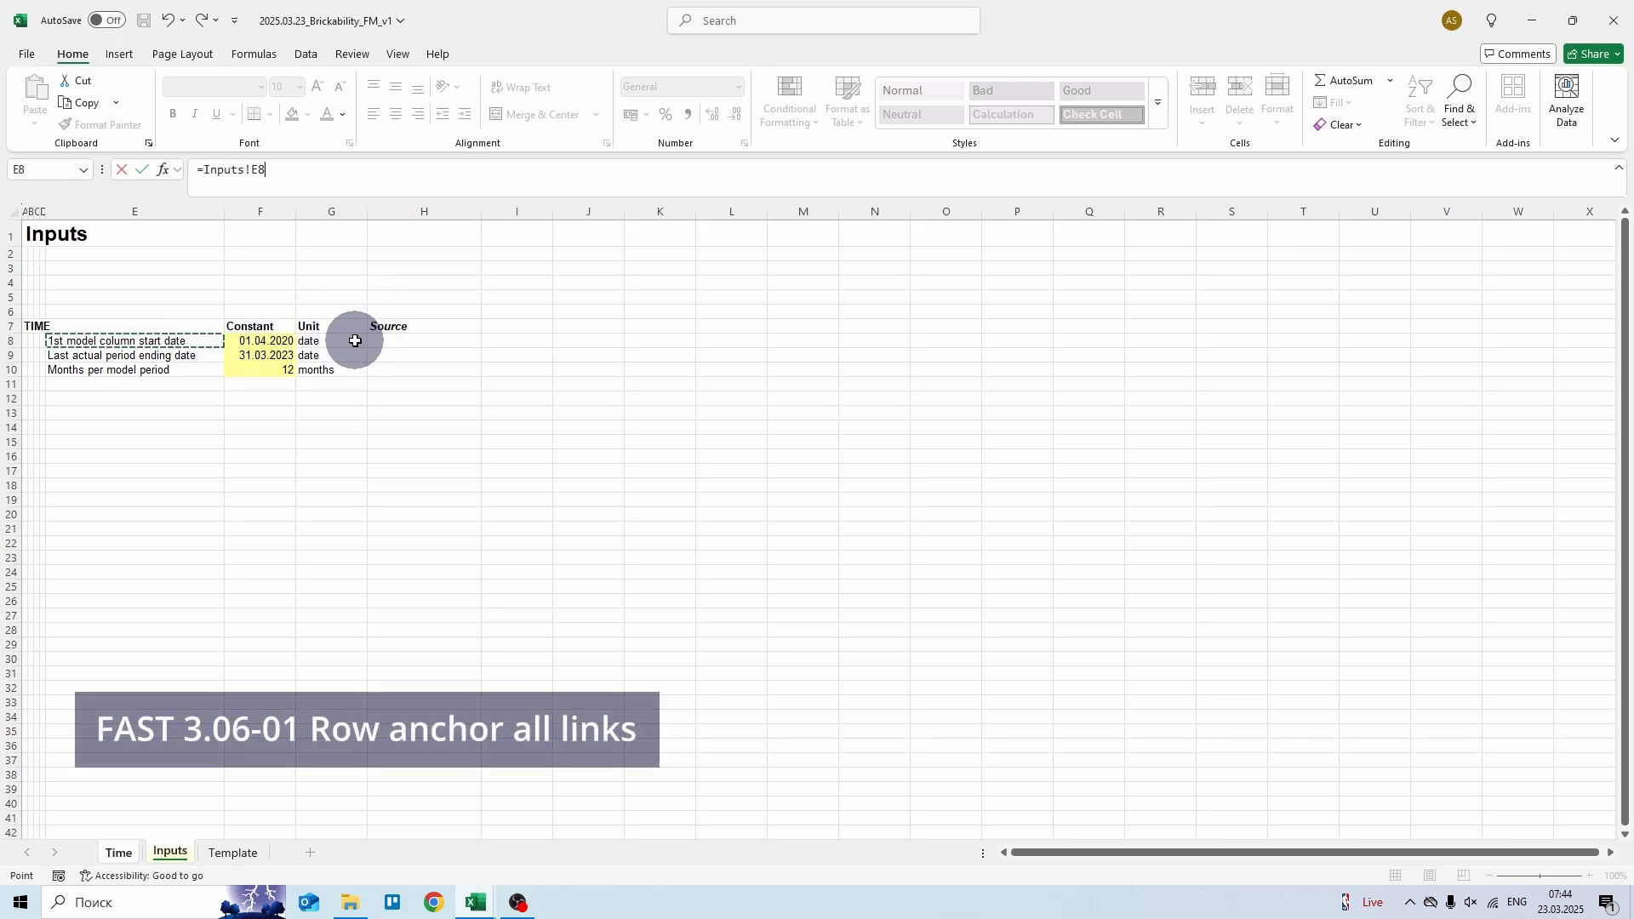
key("F4")
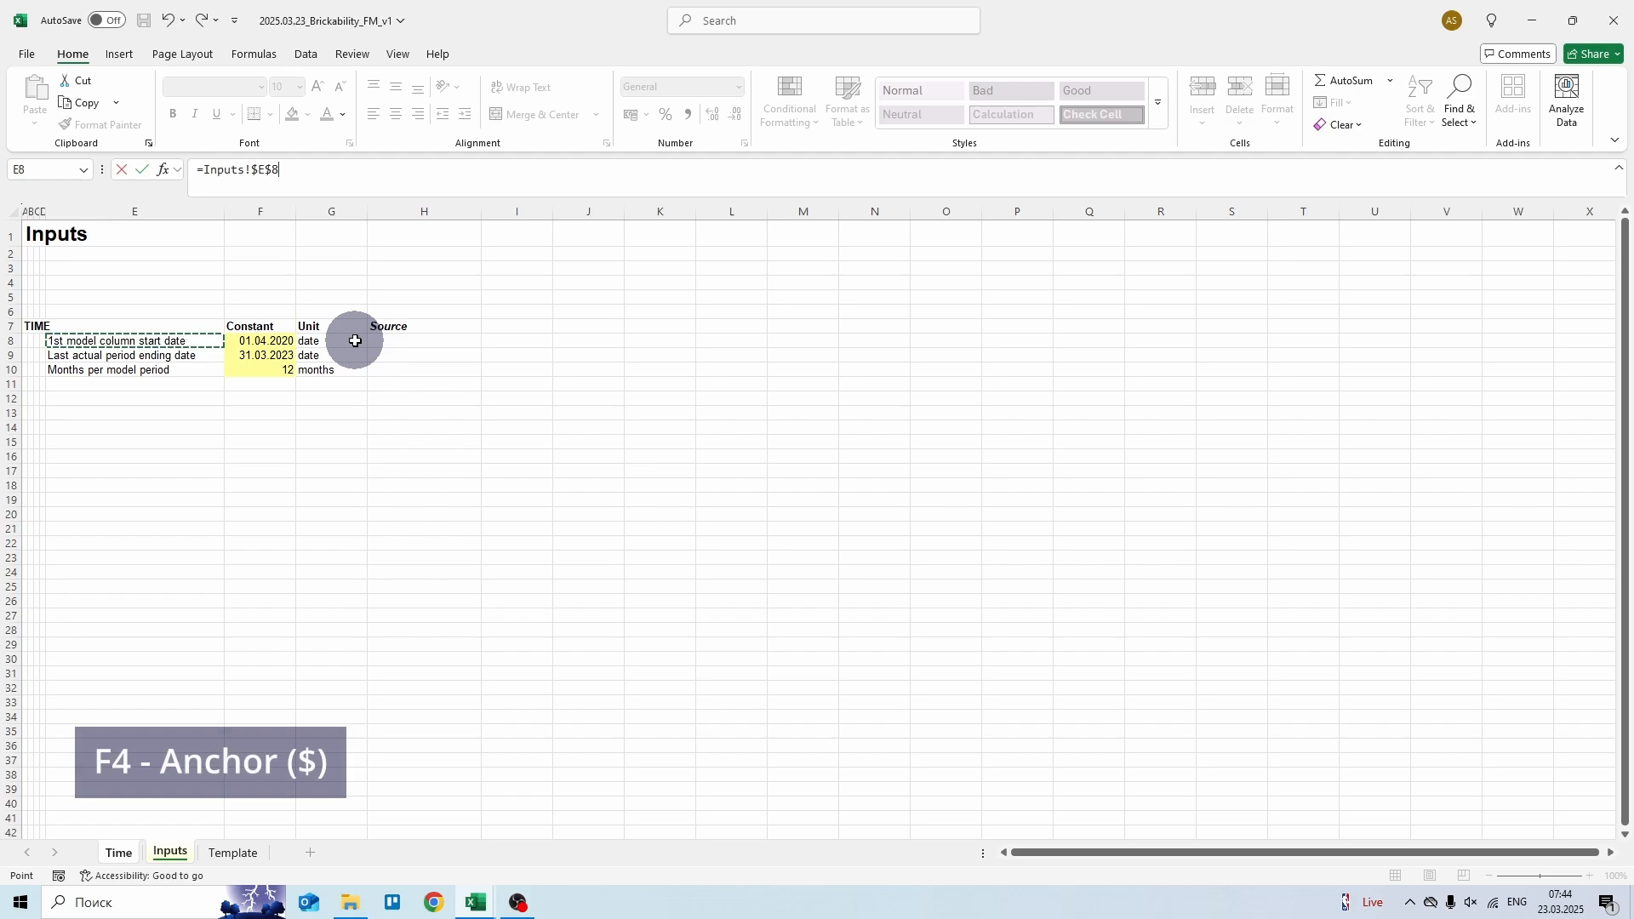
key("F4")
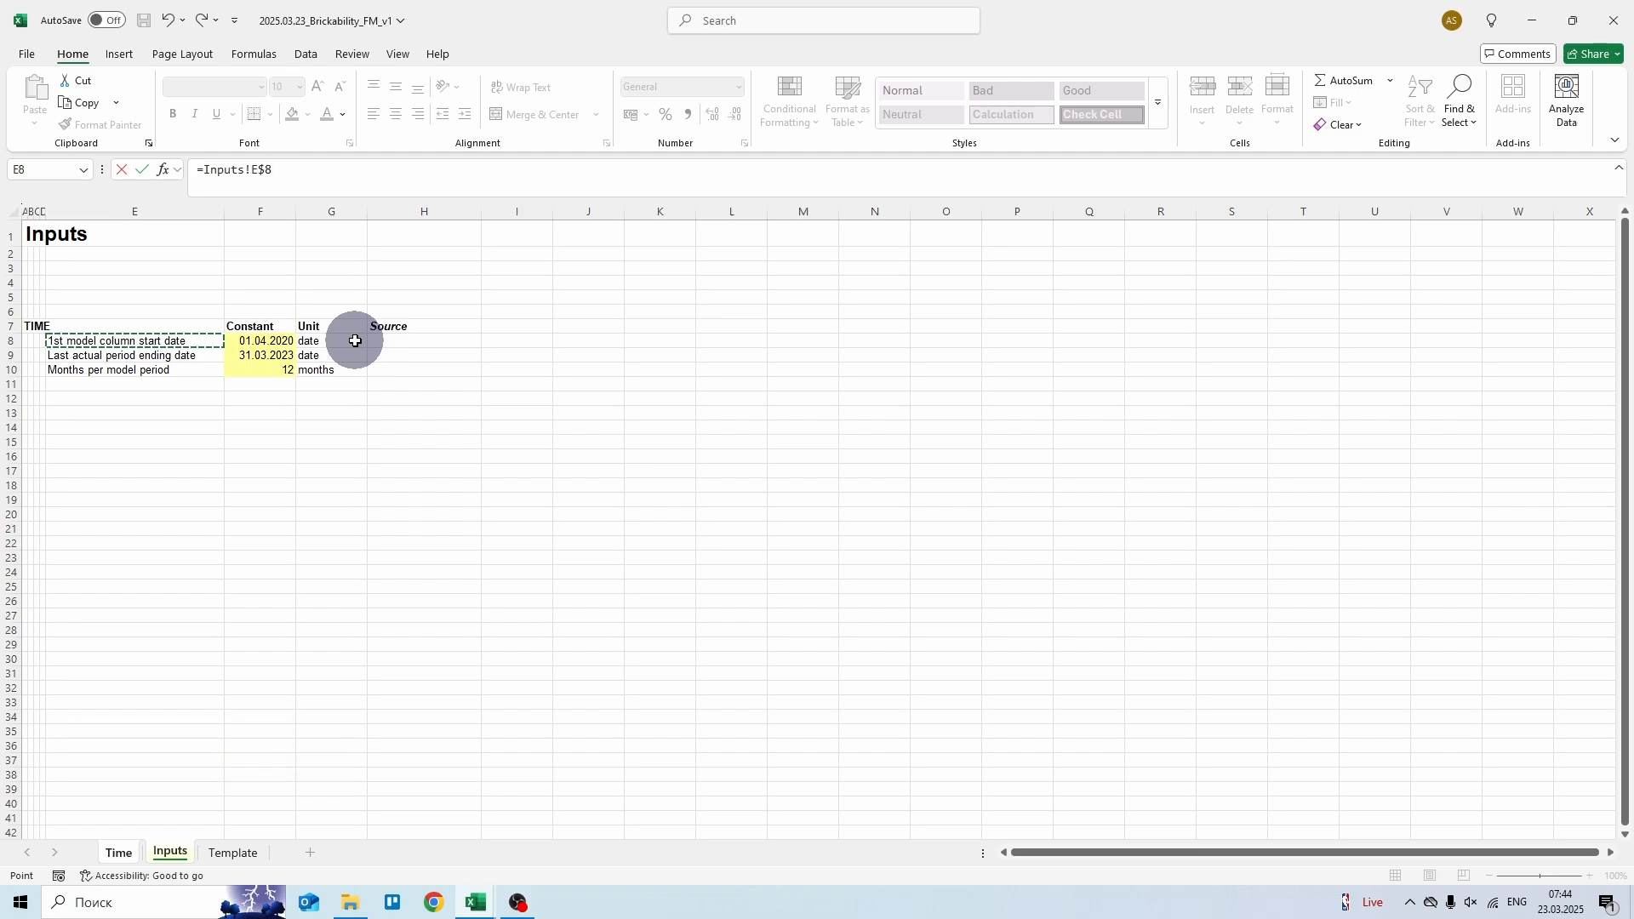
key("Return")
- Copy the row-anchored link from E11 across row 11 through column R
key("ctrl+c")
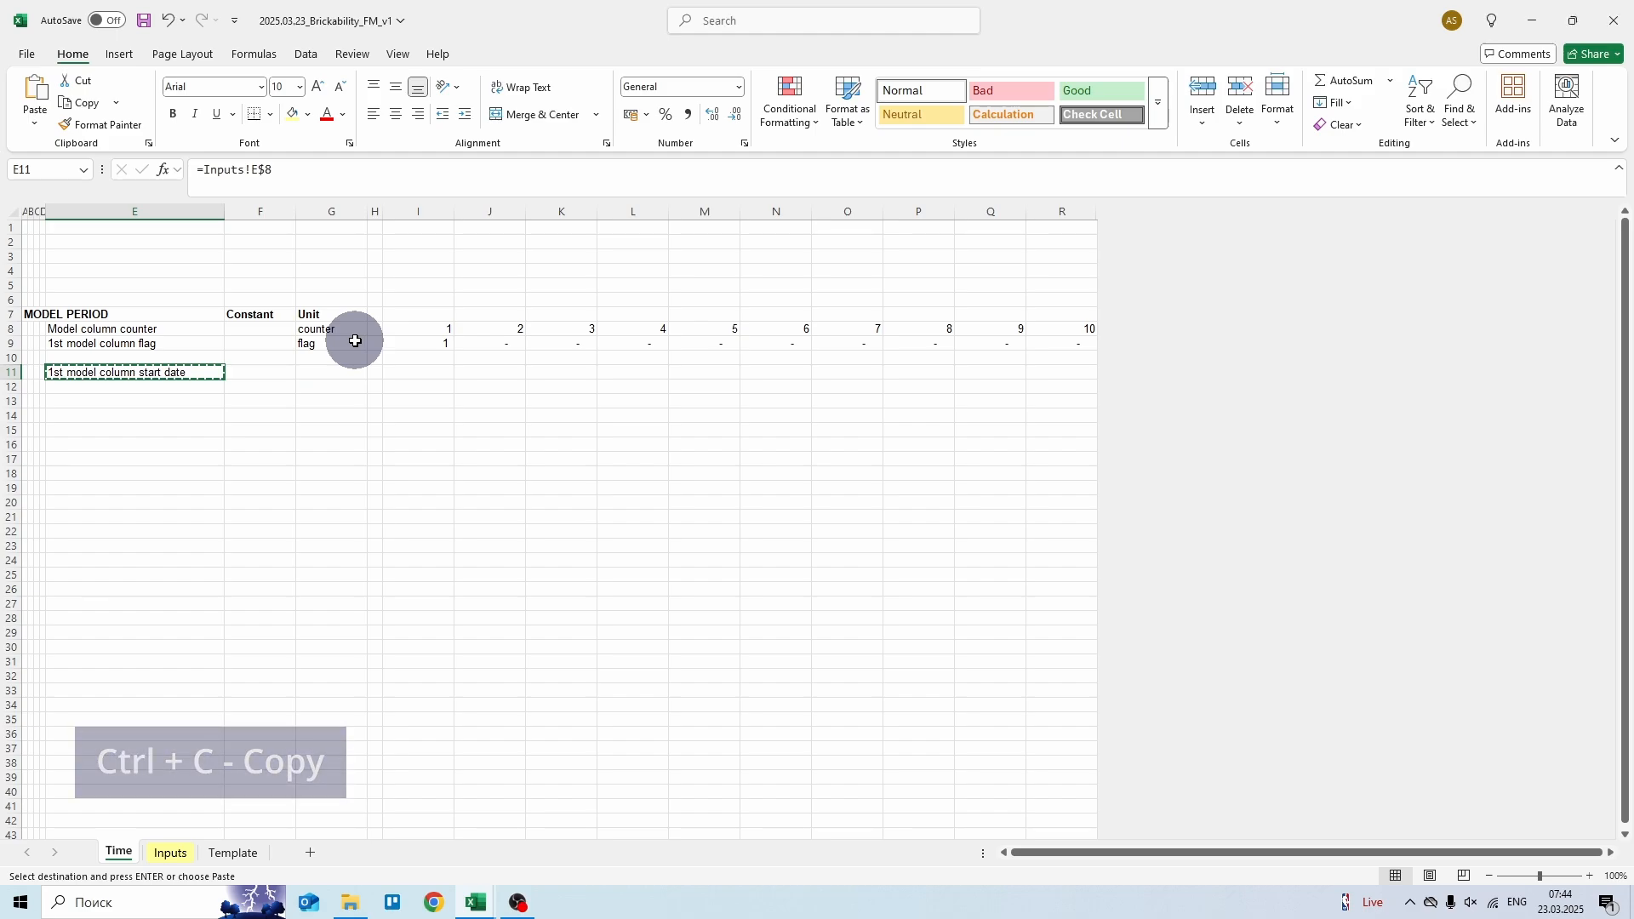
key("ctrl+shift+Right")
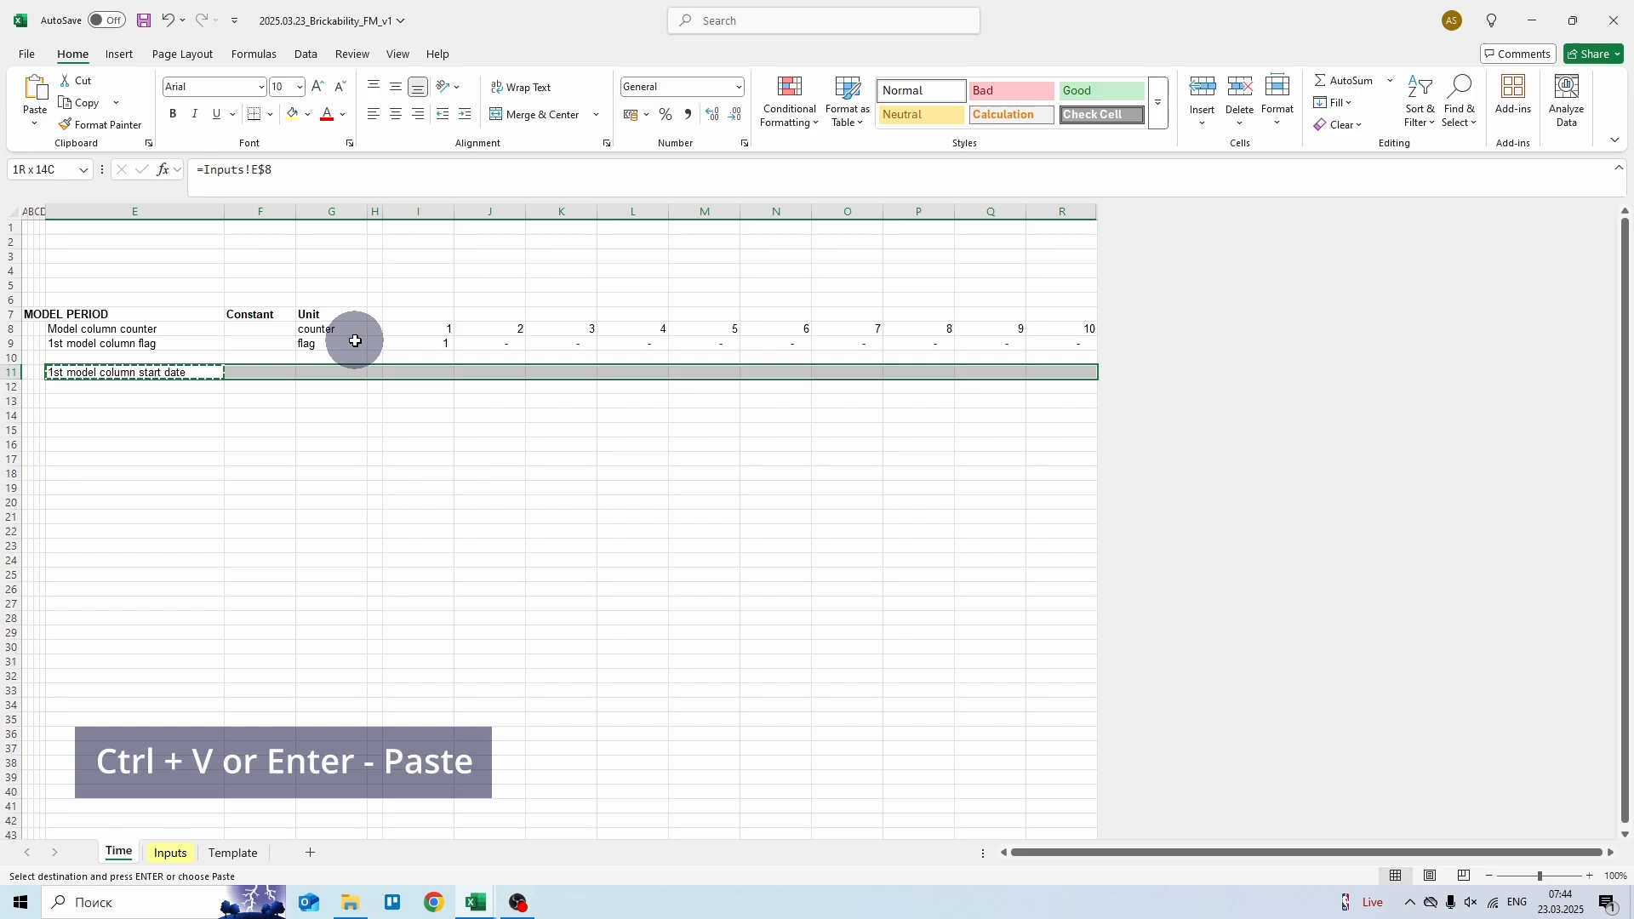
key("Return")
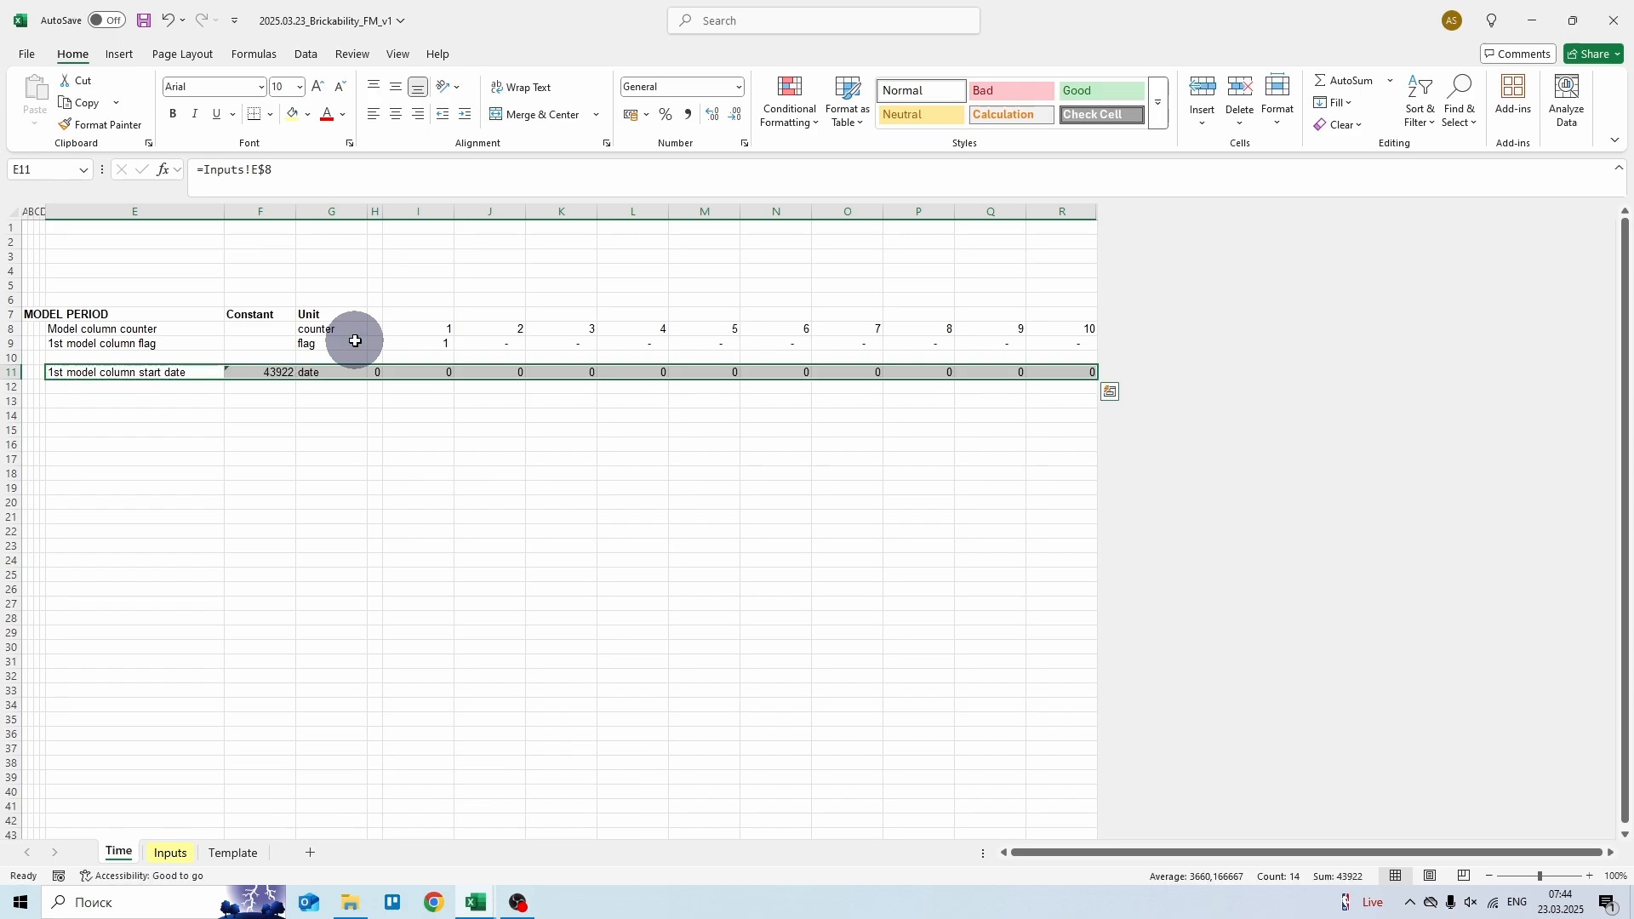
- Format the start date constant in F11 as Short Date
left_click(280, 372)
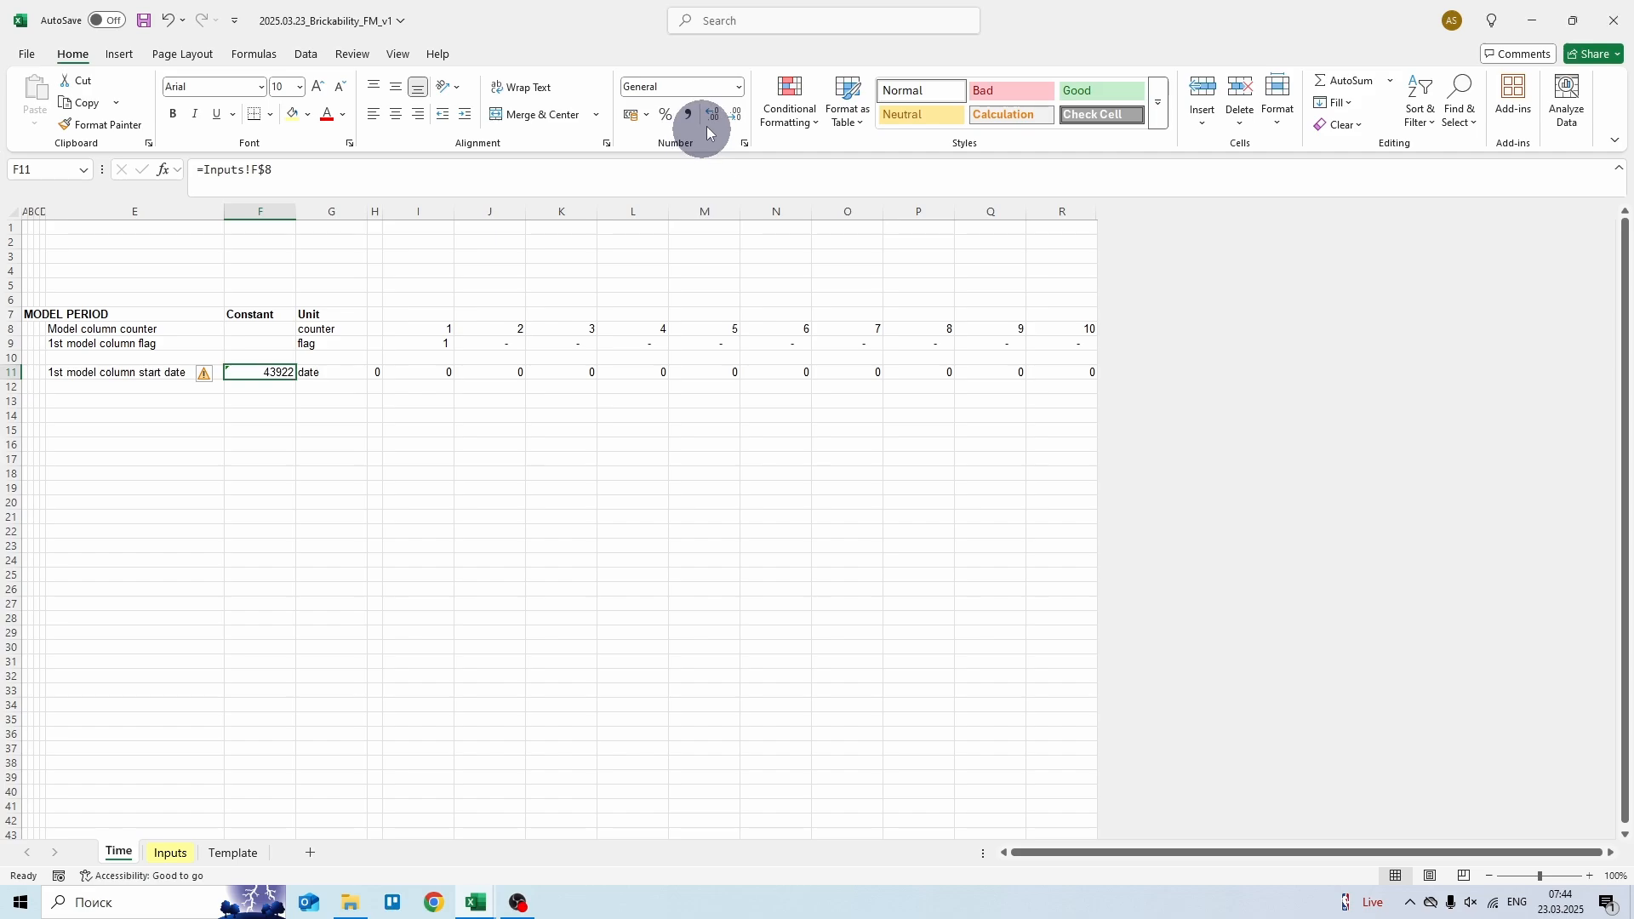
left_click(739, 86)
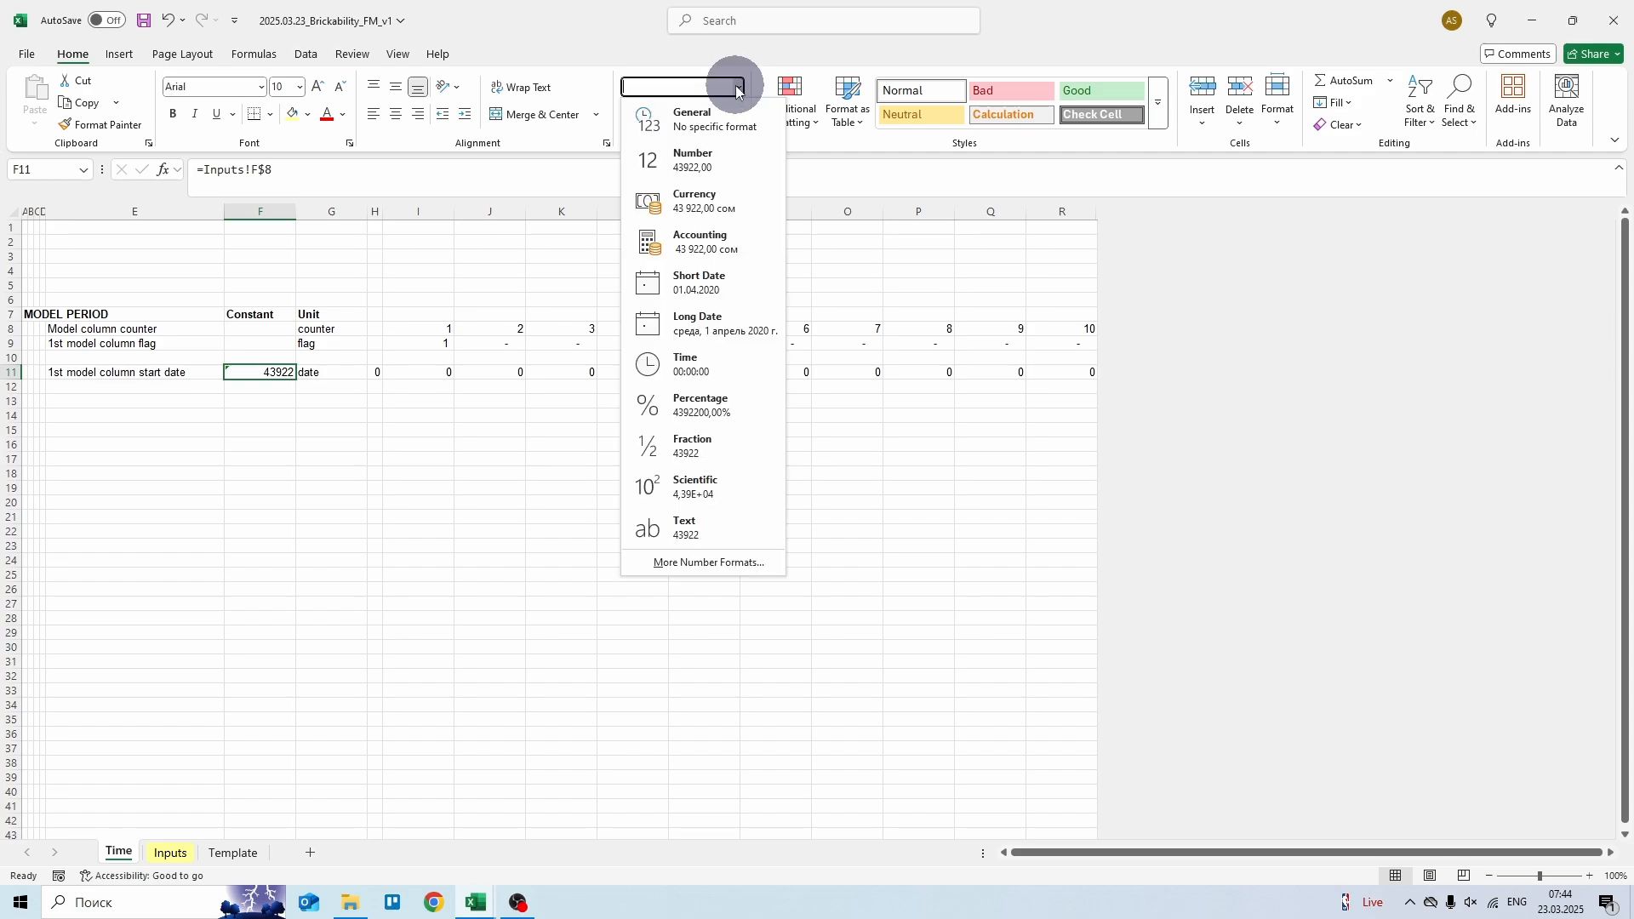
left_click(705, 284)
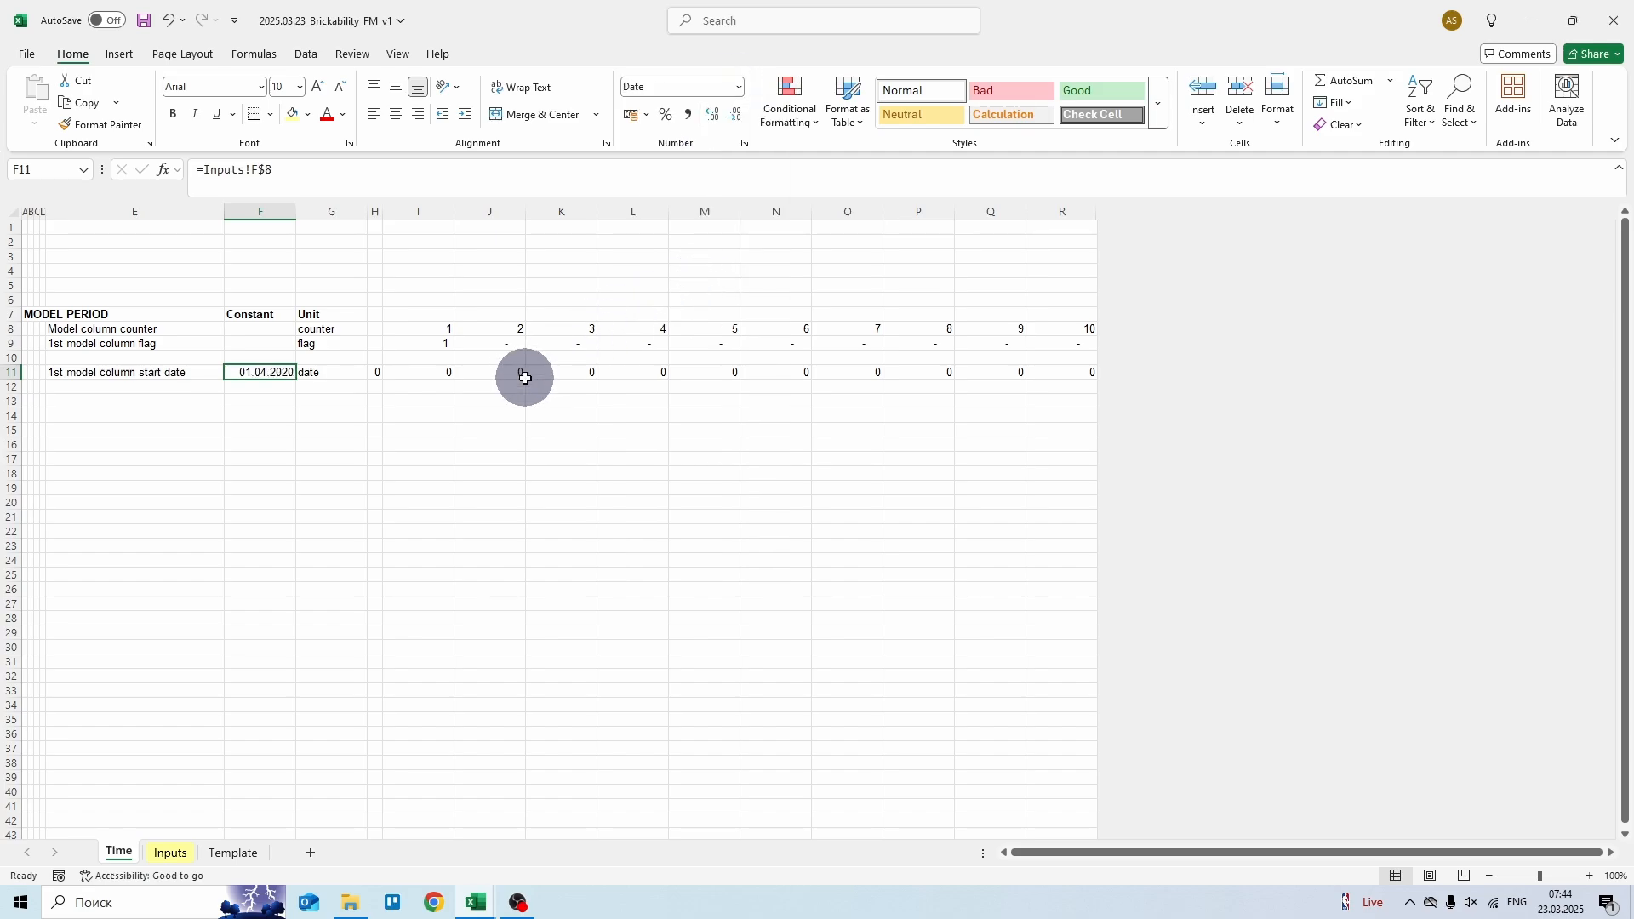
- Apply the comma number style to the linked cells H11:R11
key("Right")
key("Right")
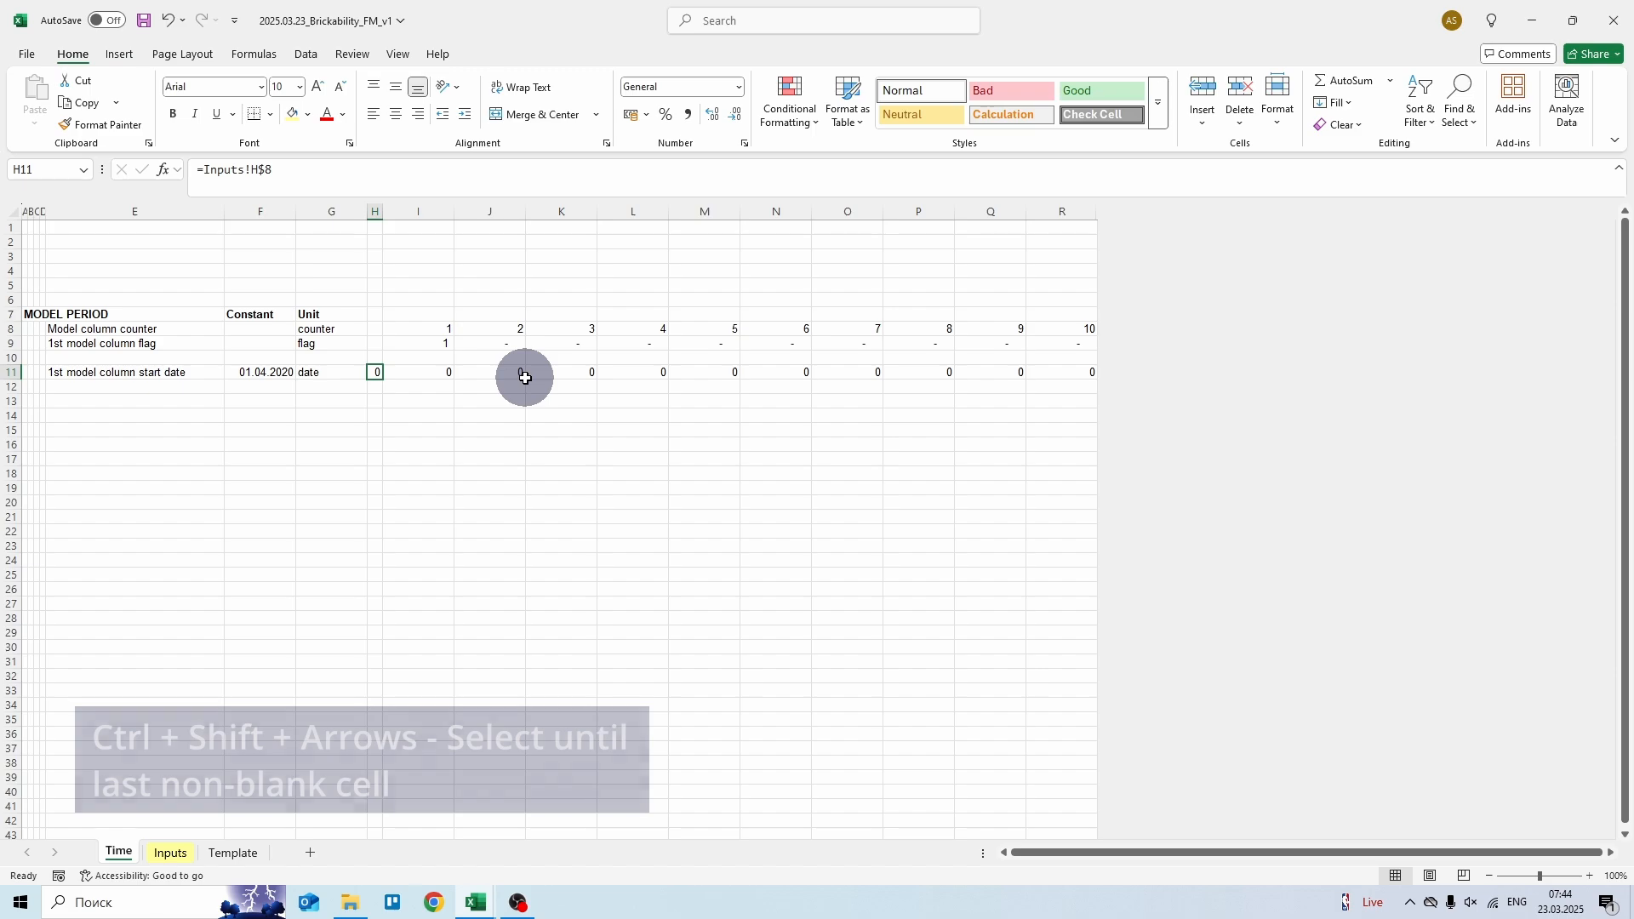
key("ctrl+shift+Right")
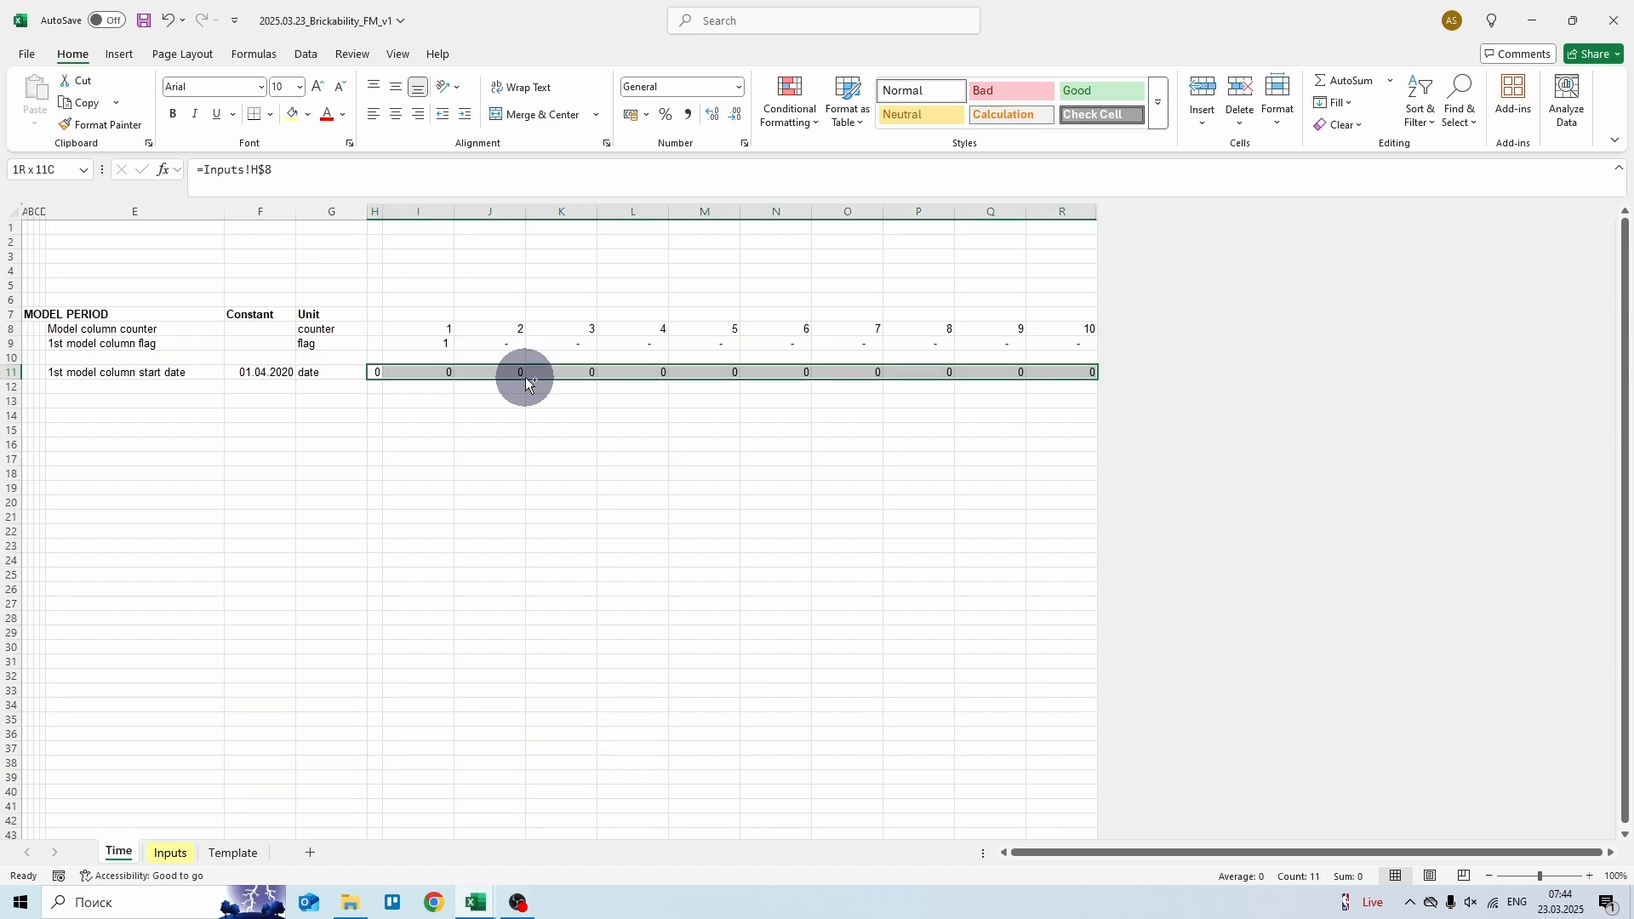
key("alt")
key("h")
key("alt")
key("h")
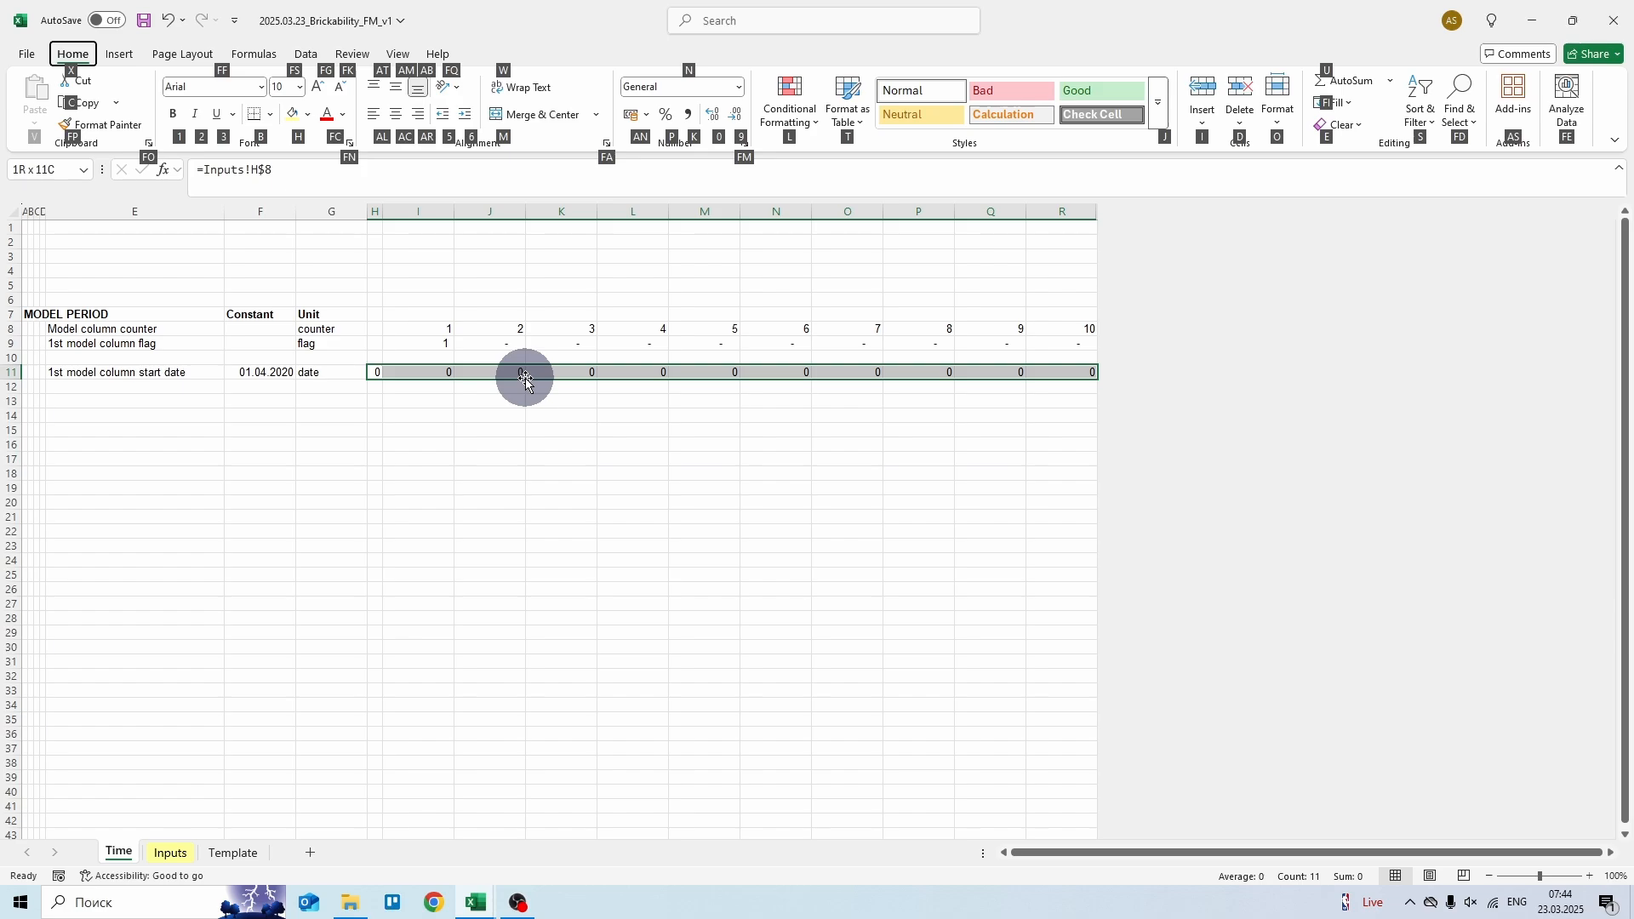
key("k")
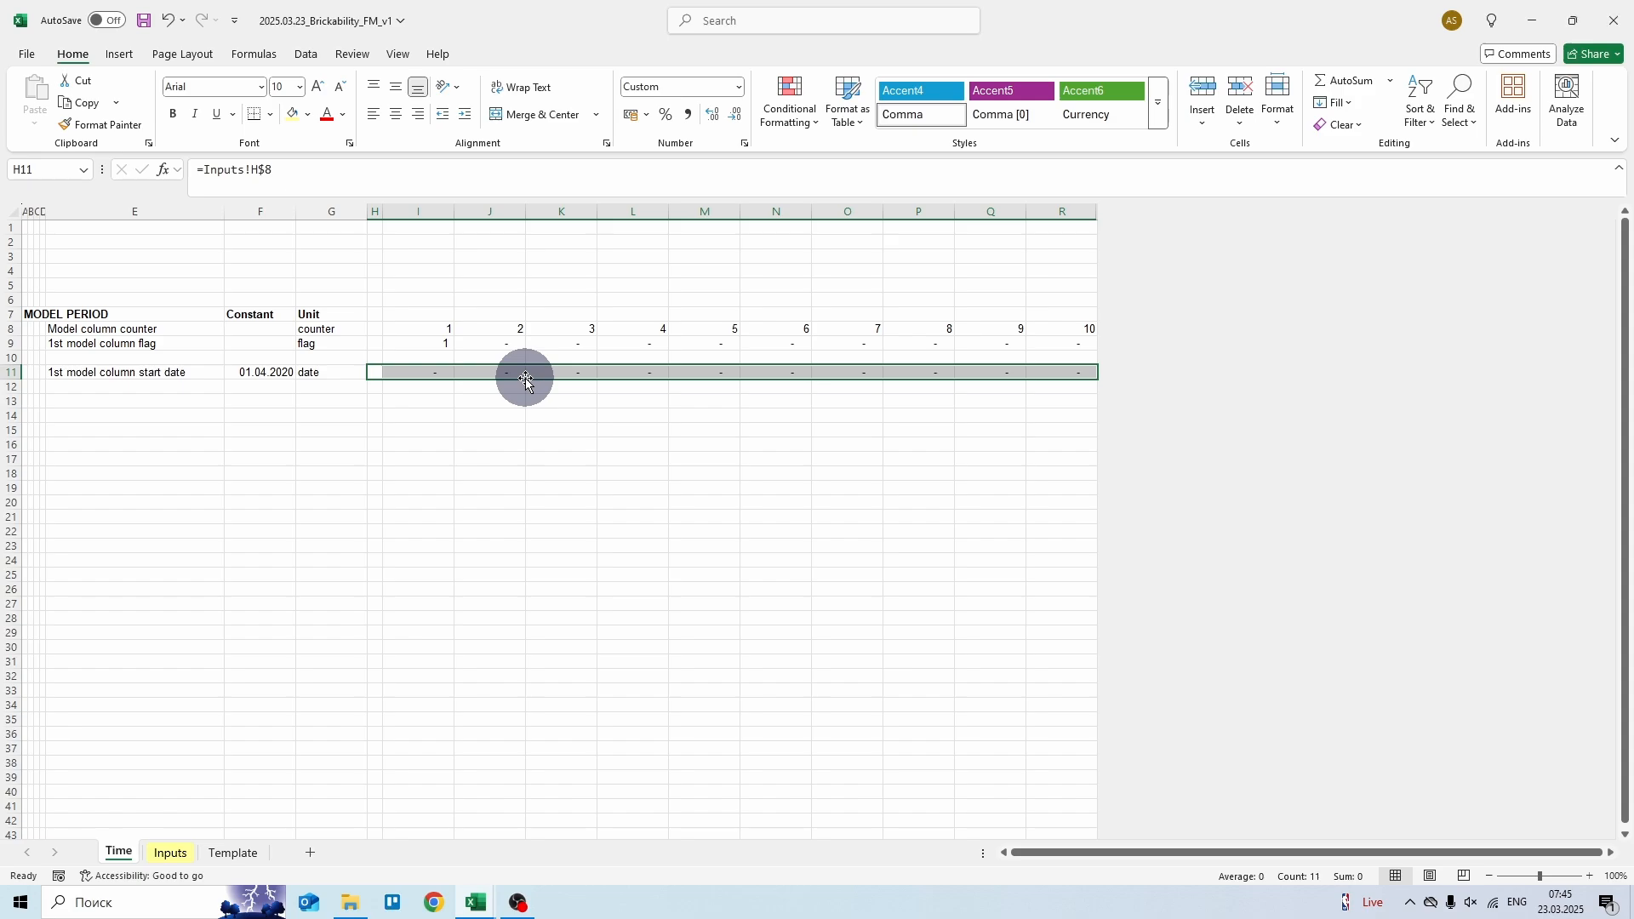
- Duplicate the whole 1st model column start date row 11 into row 13
key("shift+space")
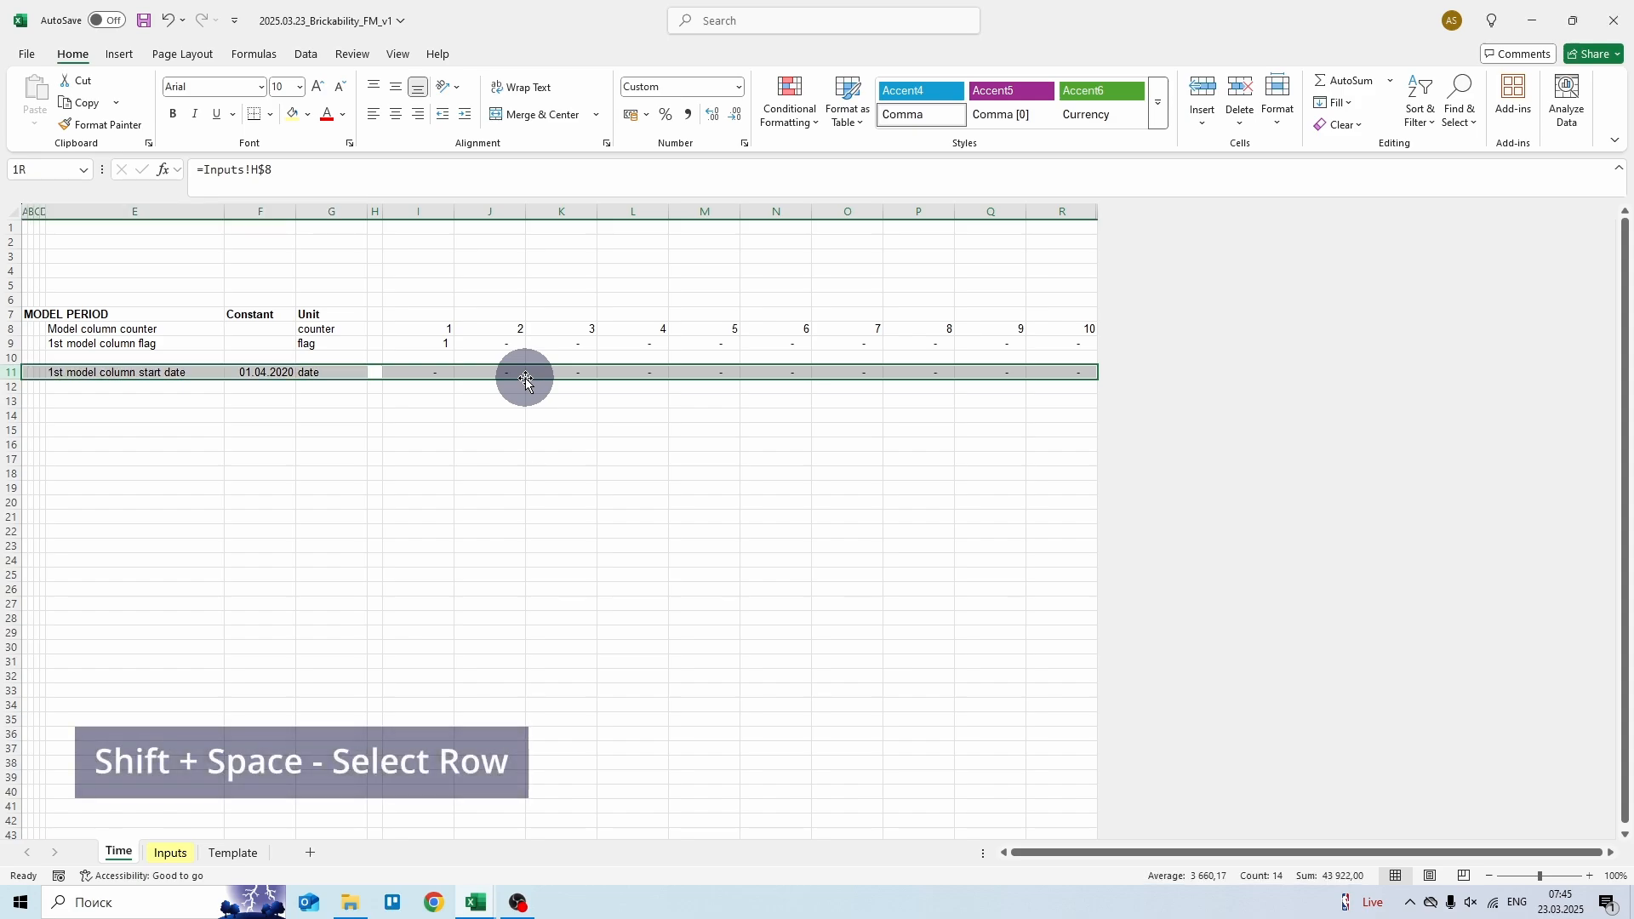
key("ctrl+c")
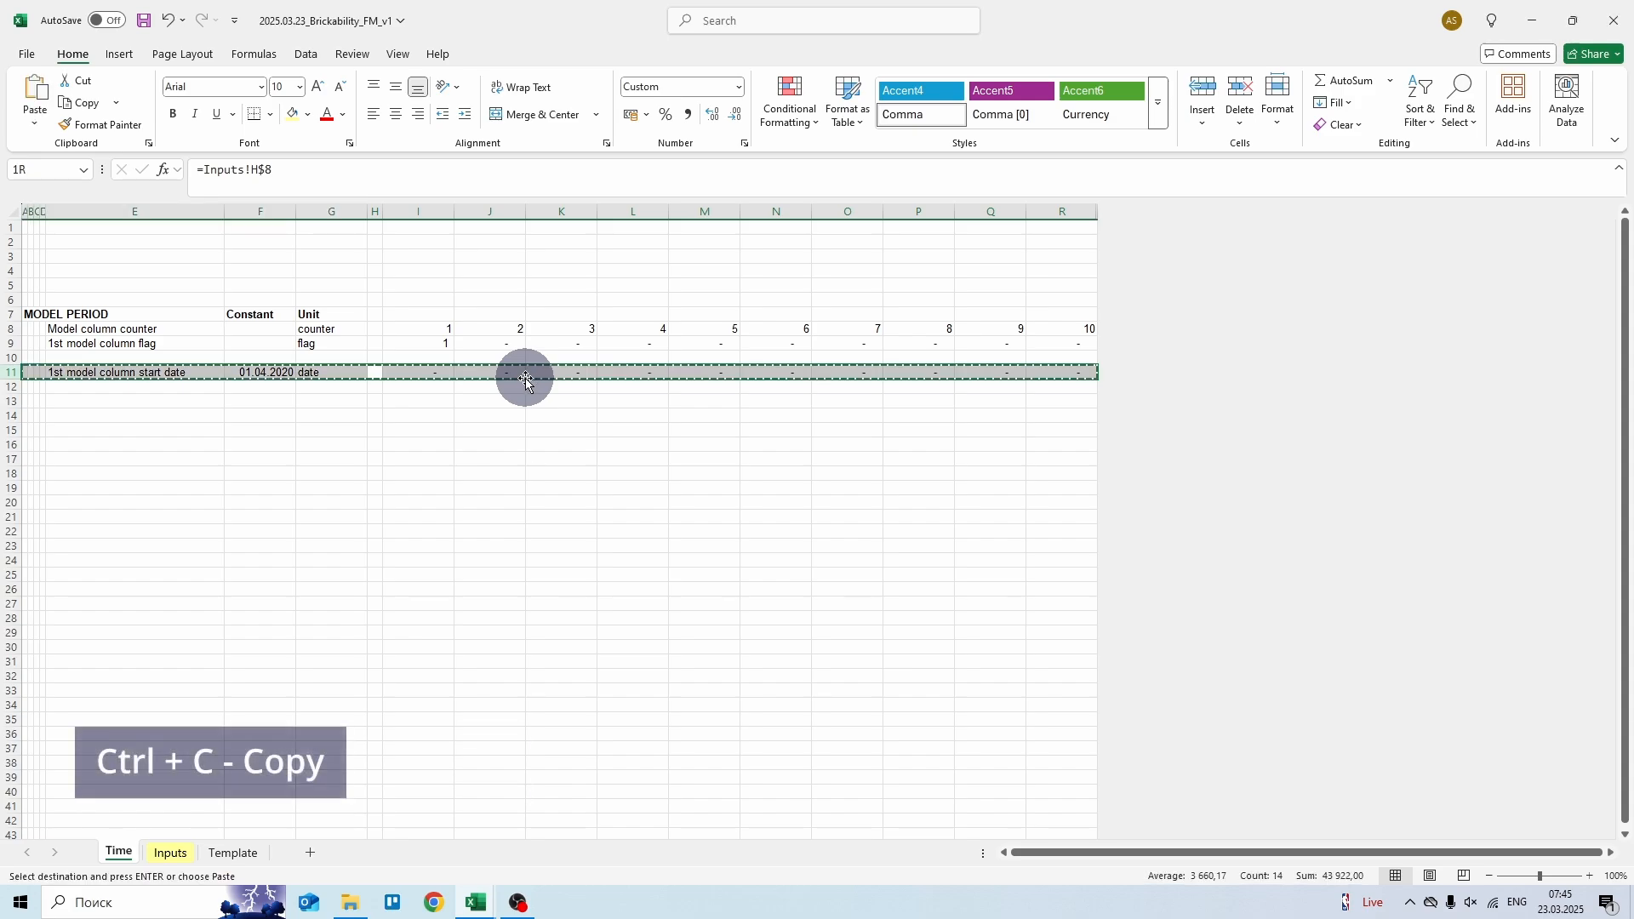
key("Down")
key("Down")
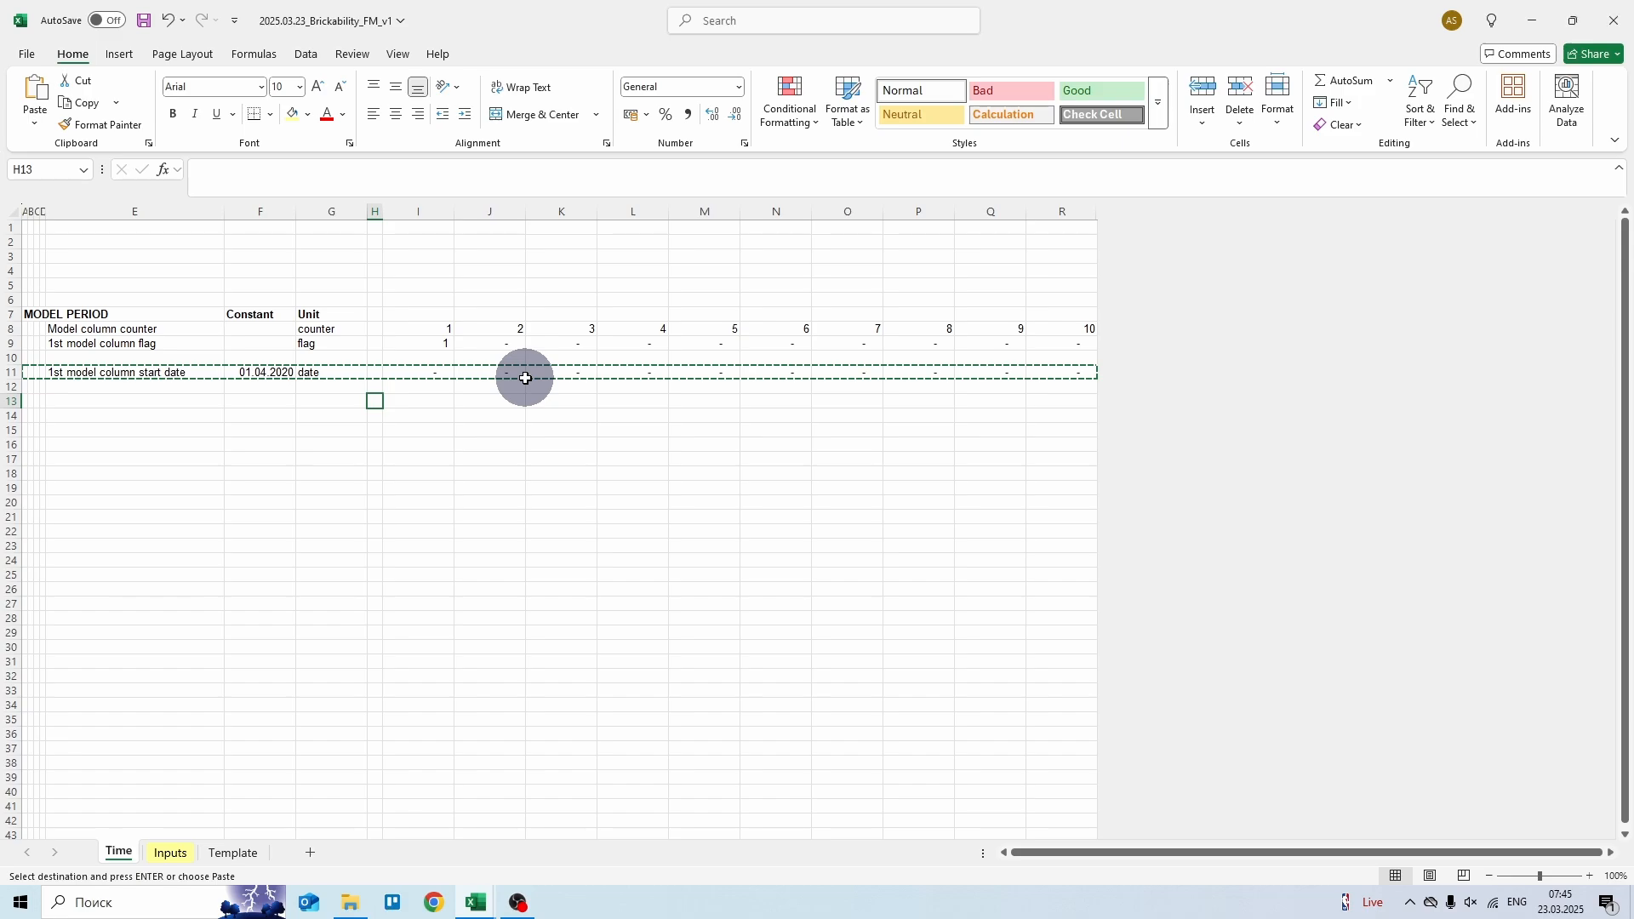
key("shift+space")
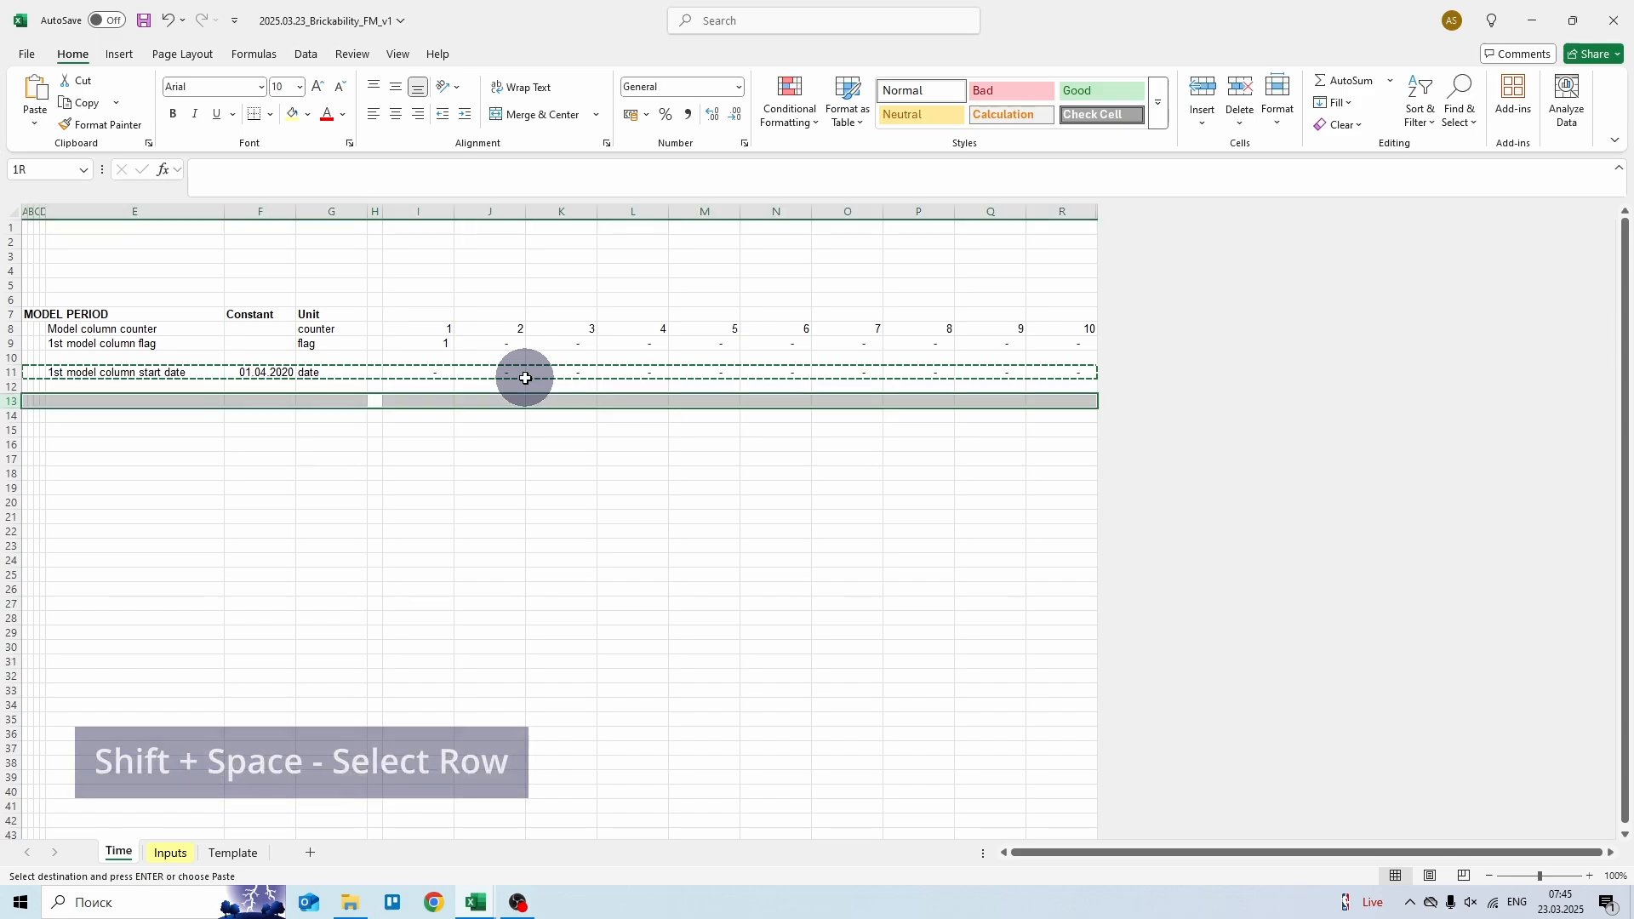
key("Return")
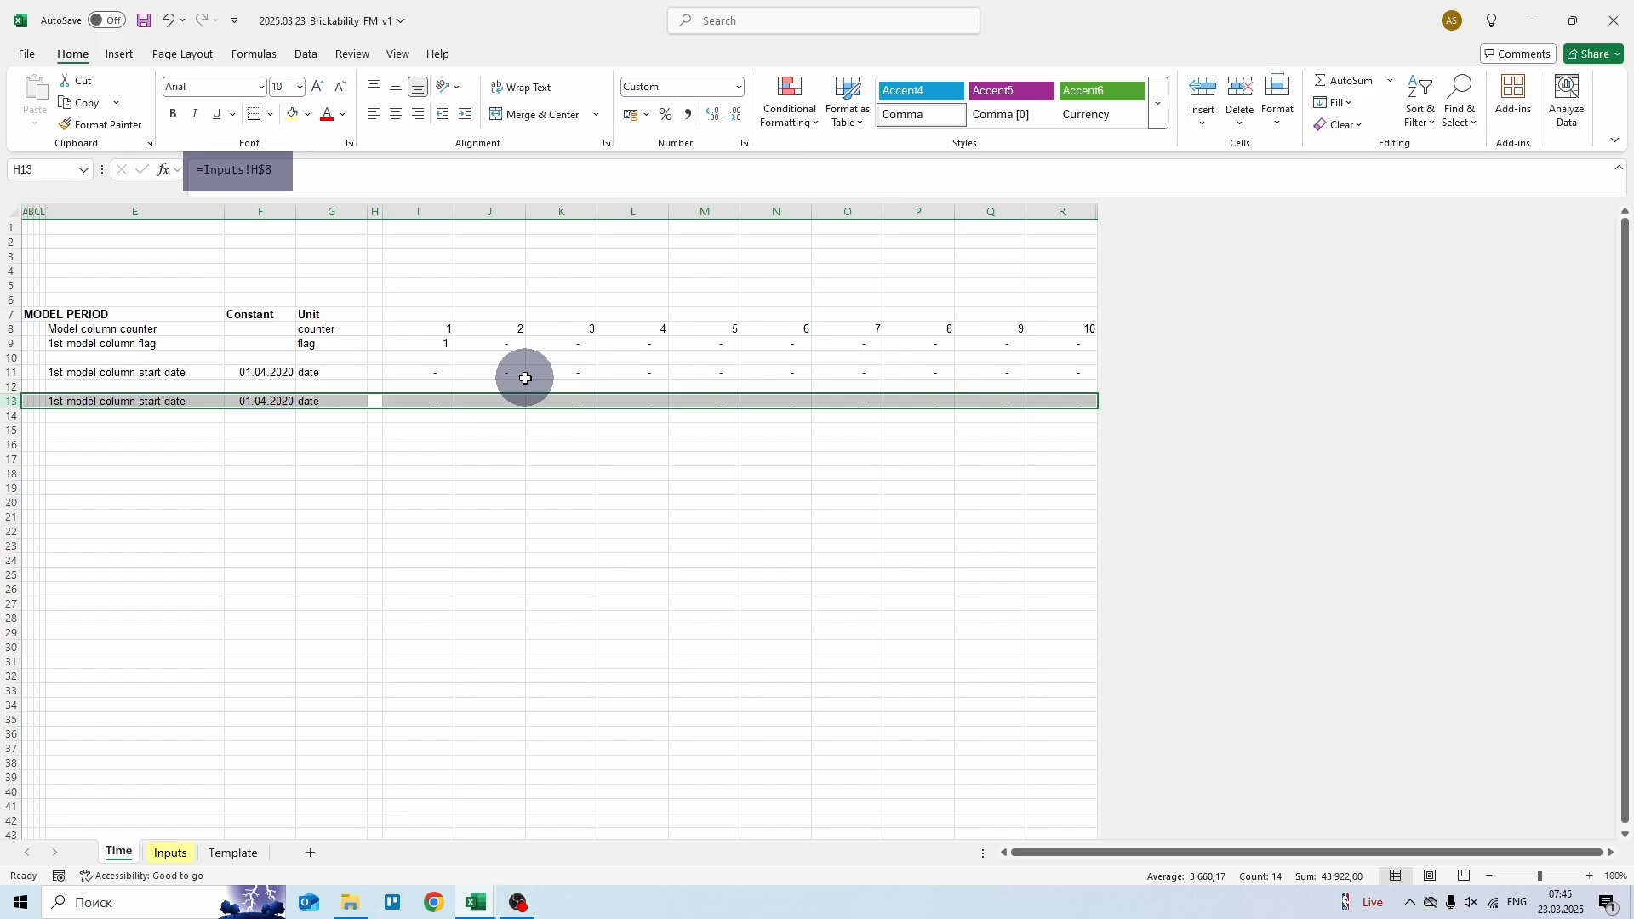
- Link cell E15 to the 1st model column start date label in Inputs!E8 without anchoring the row
key("Left")
key("Left")
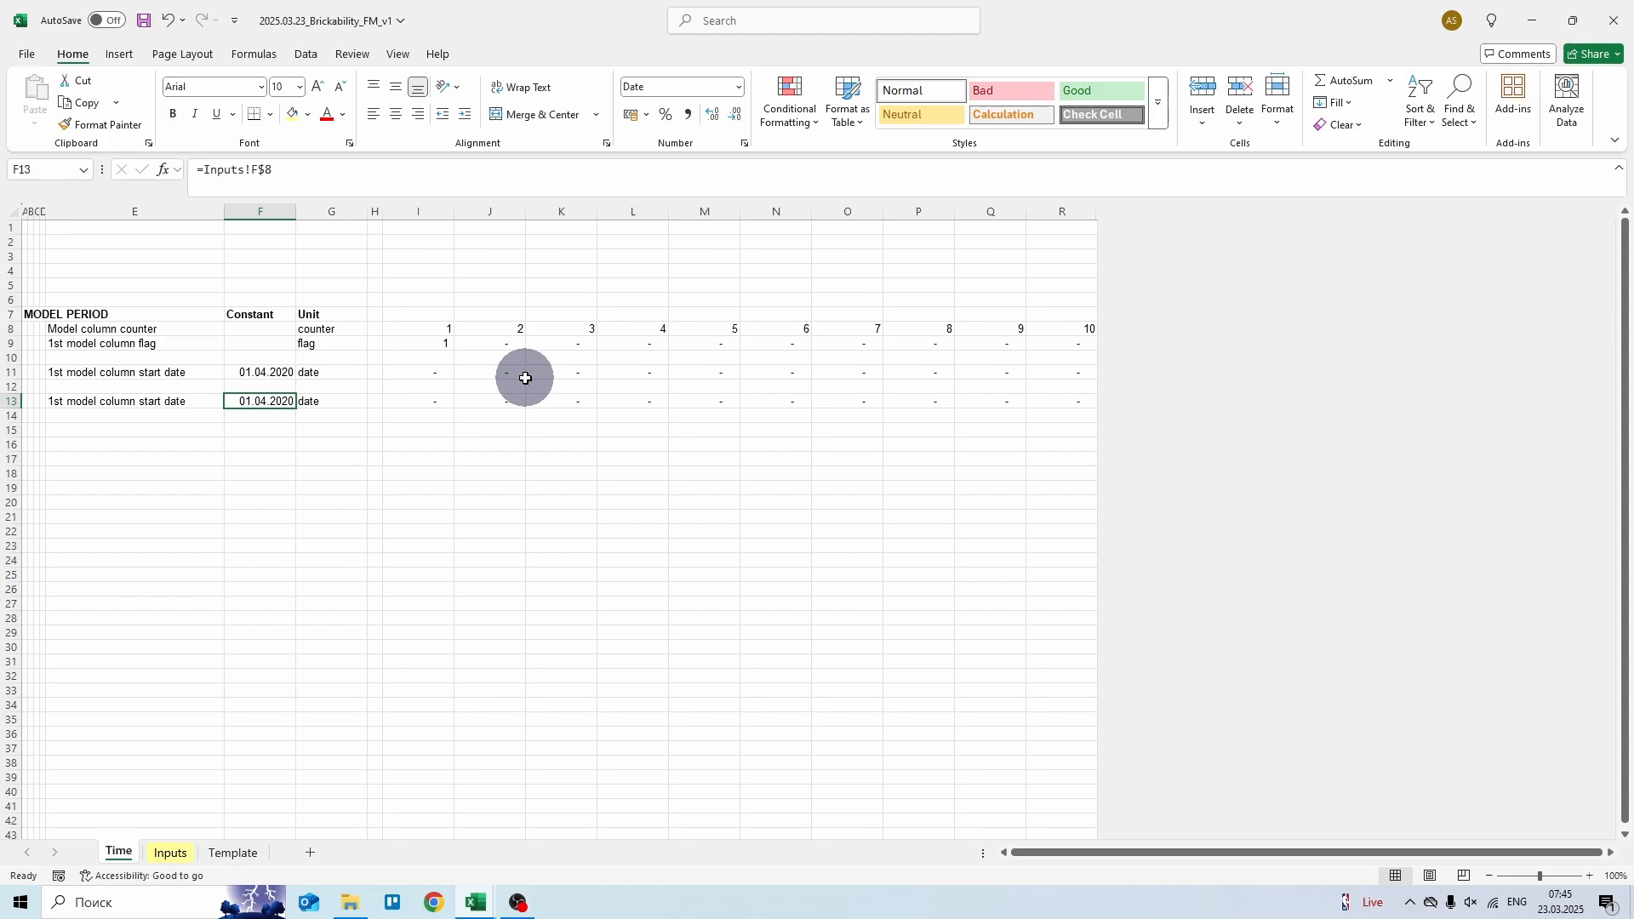
key("Left")
key("Down")
key("Down")
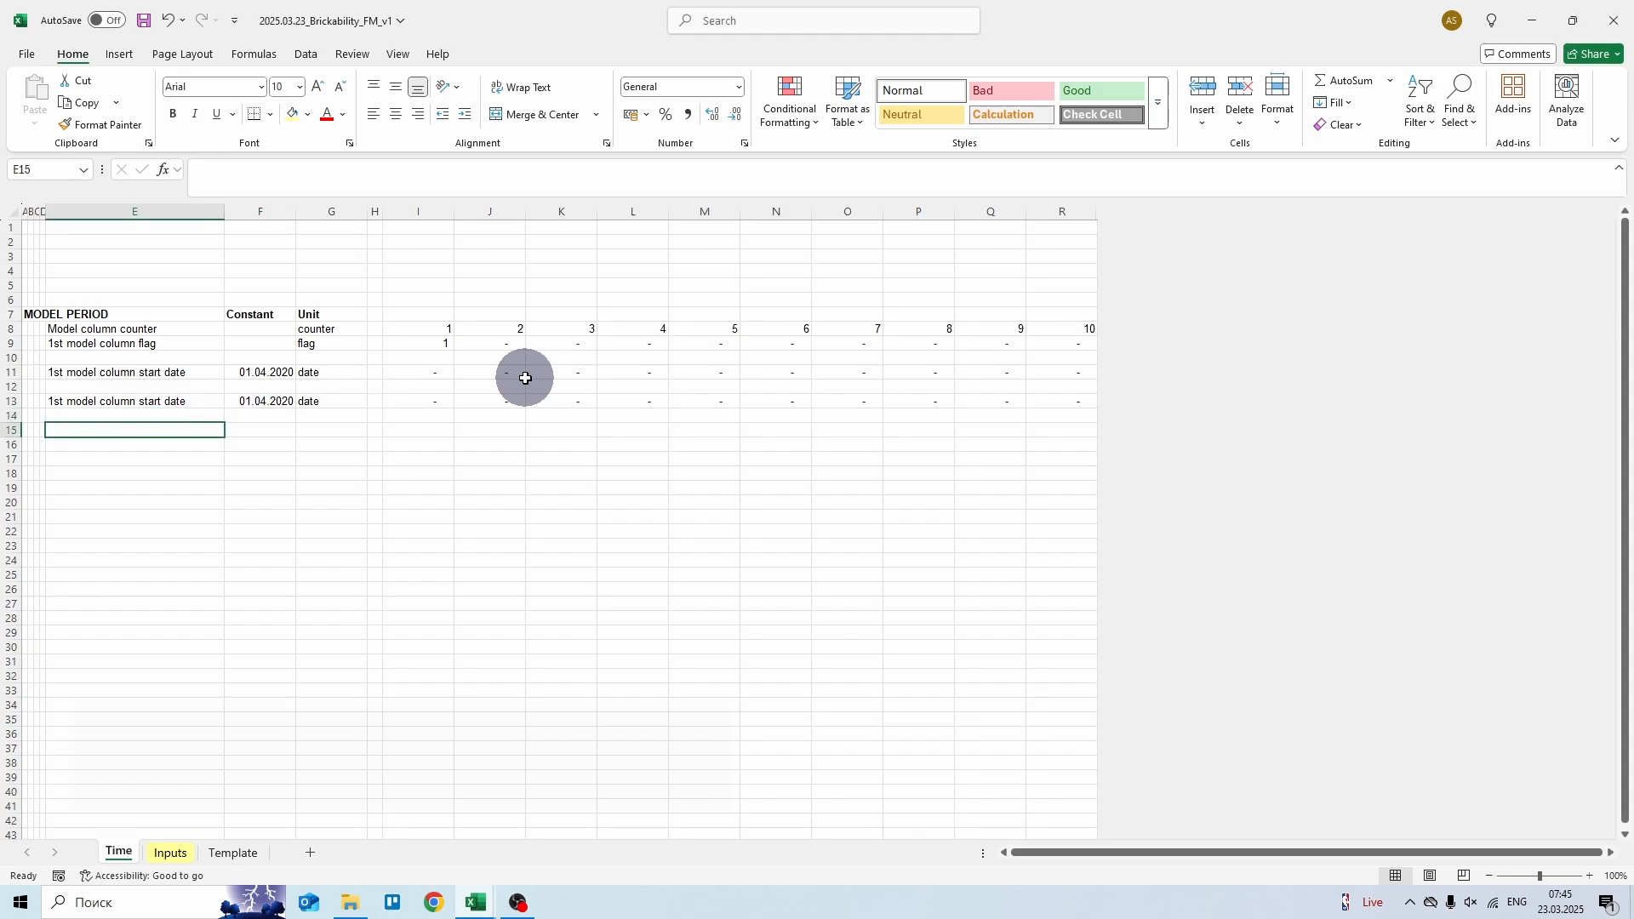
type("=")
key("ctrl+Page_Down")
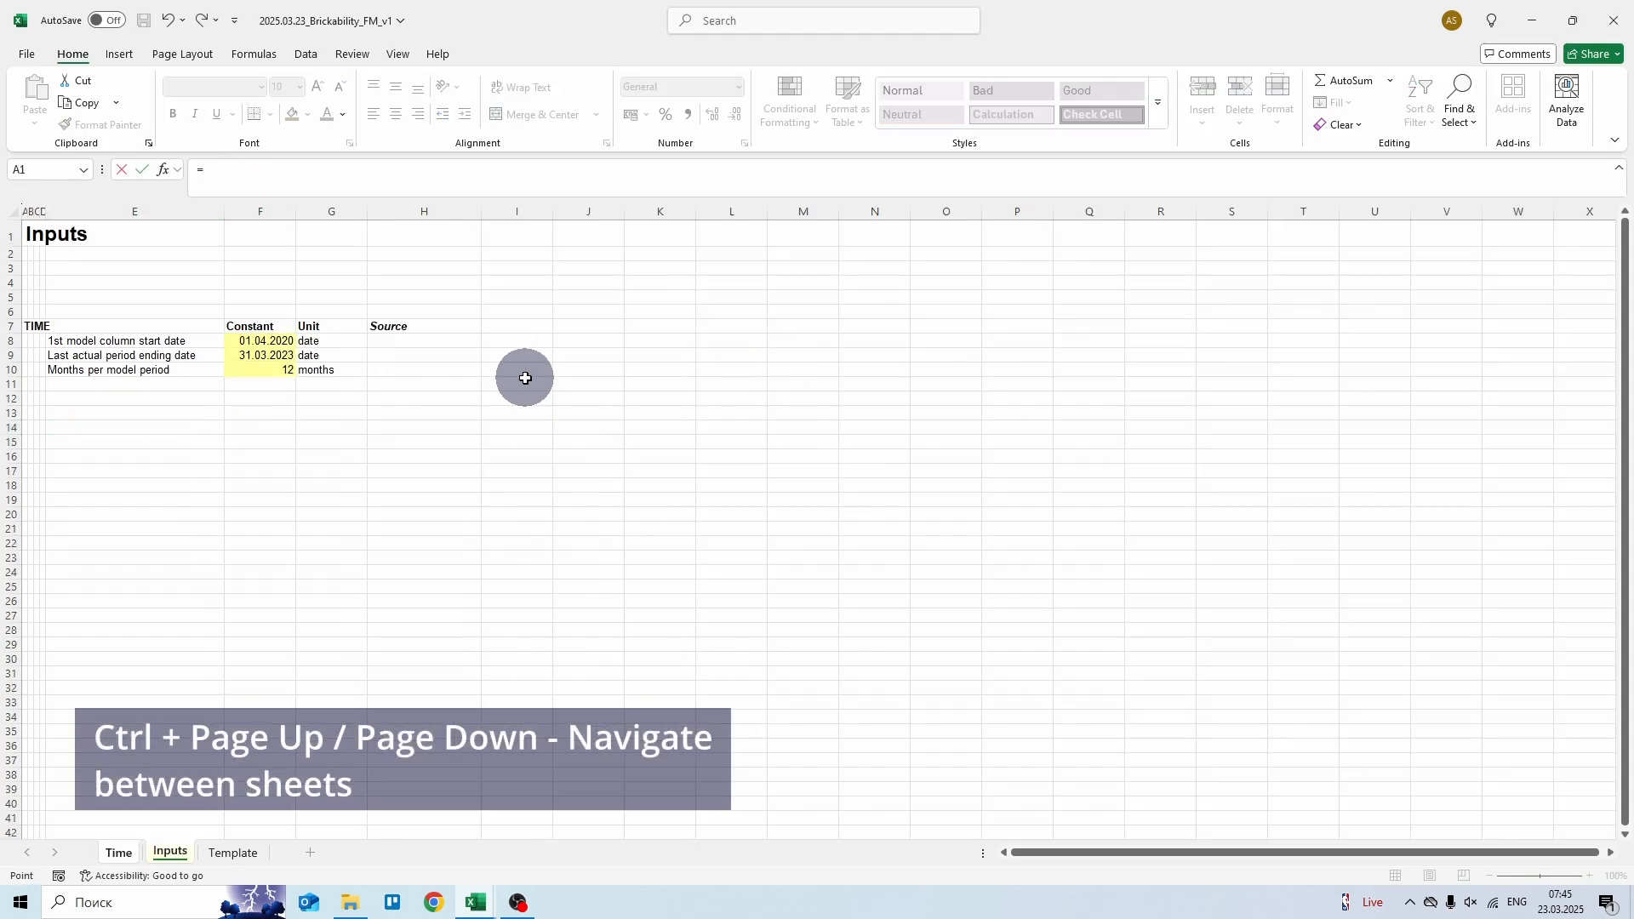
left_click(175, 342)
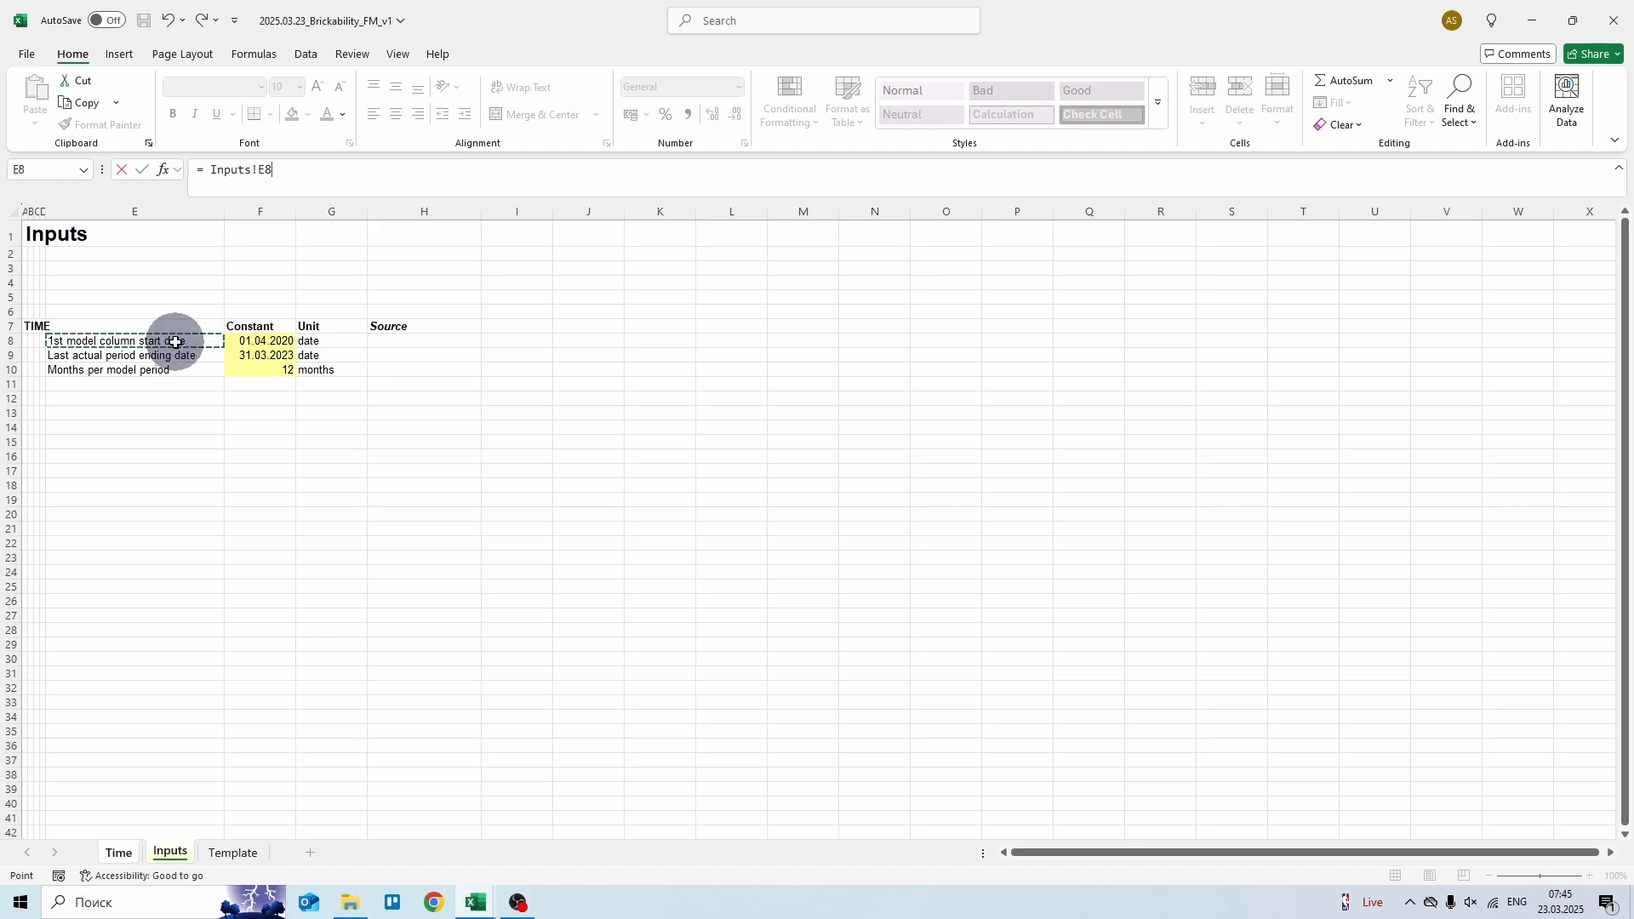
key("Return")
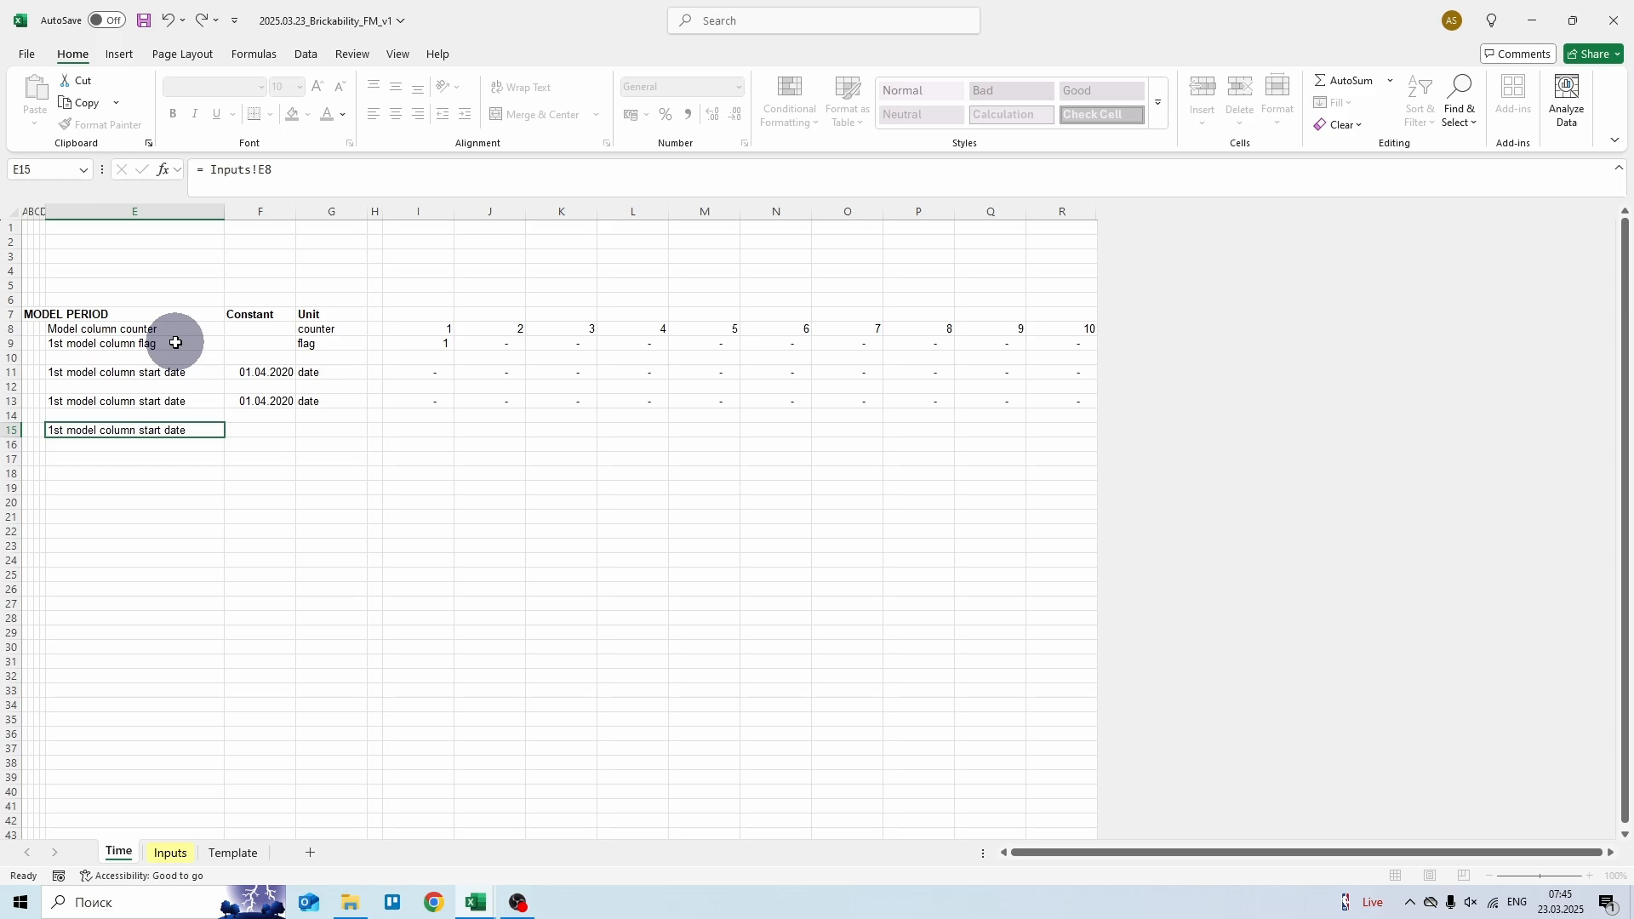
- Copy the unanchored link from E15 across row 15 through column R
key("ctrl+c")
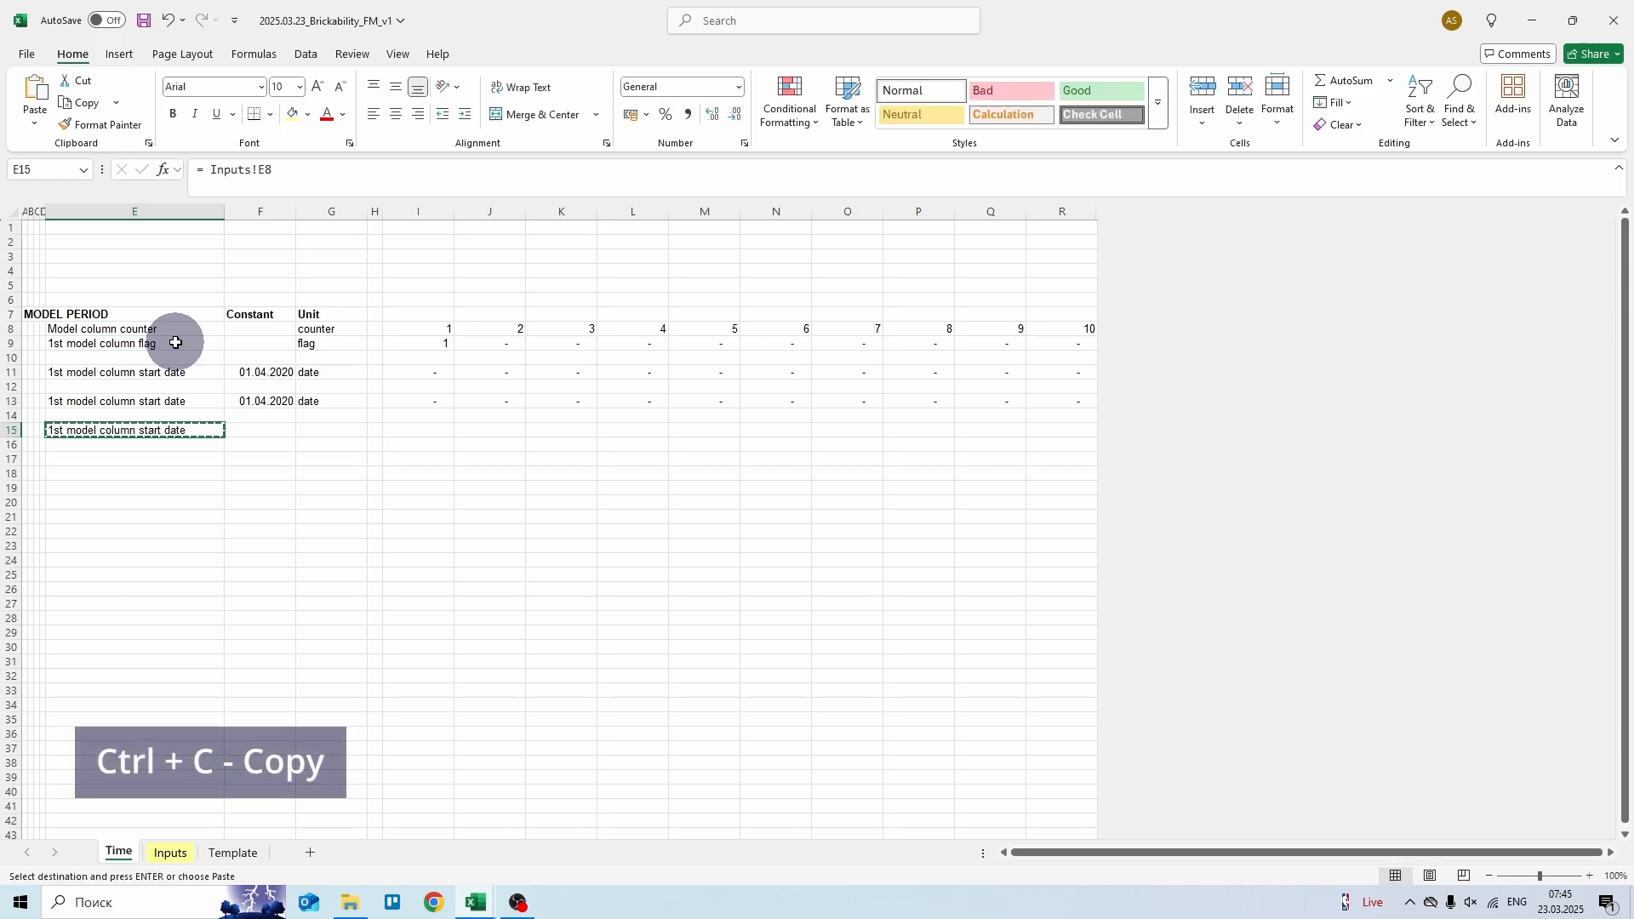
key("ctrl+shift+Right")
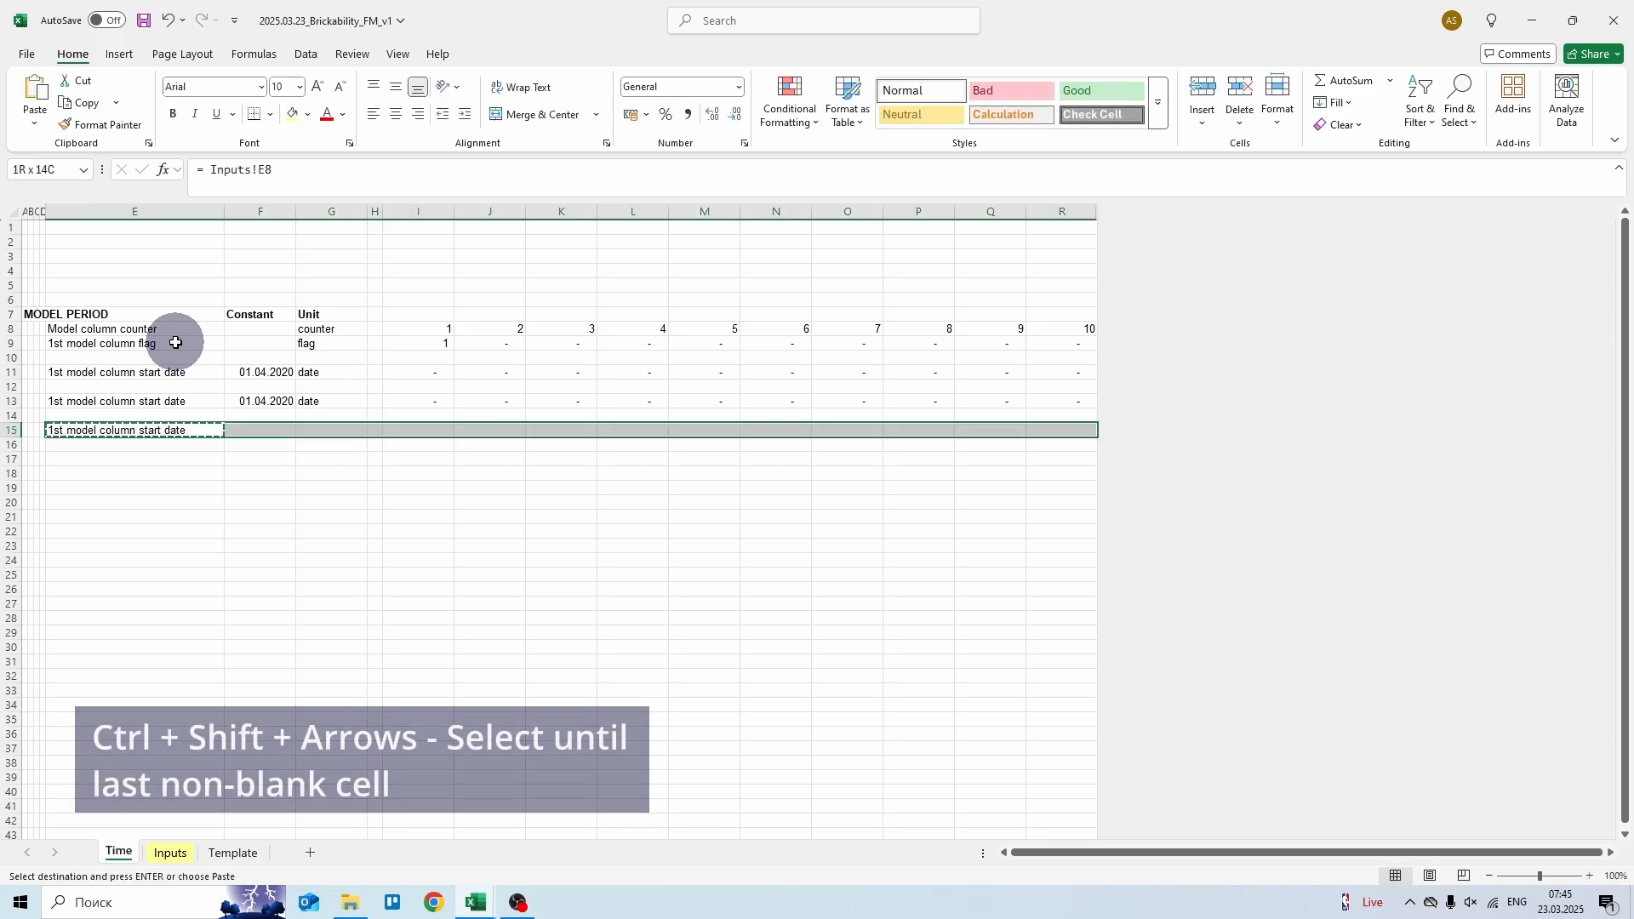
key("Return")
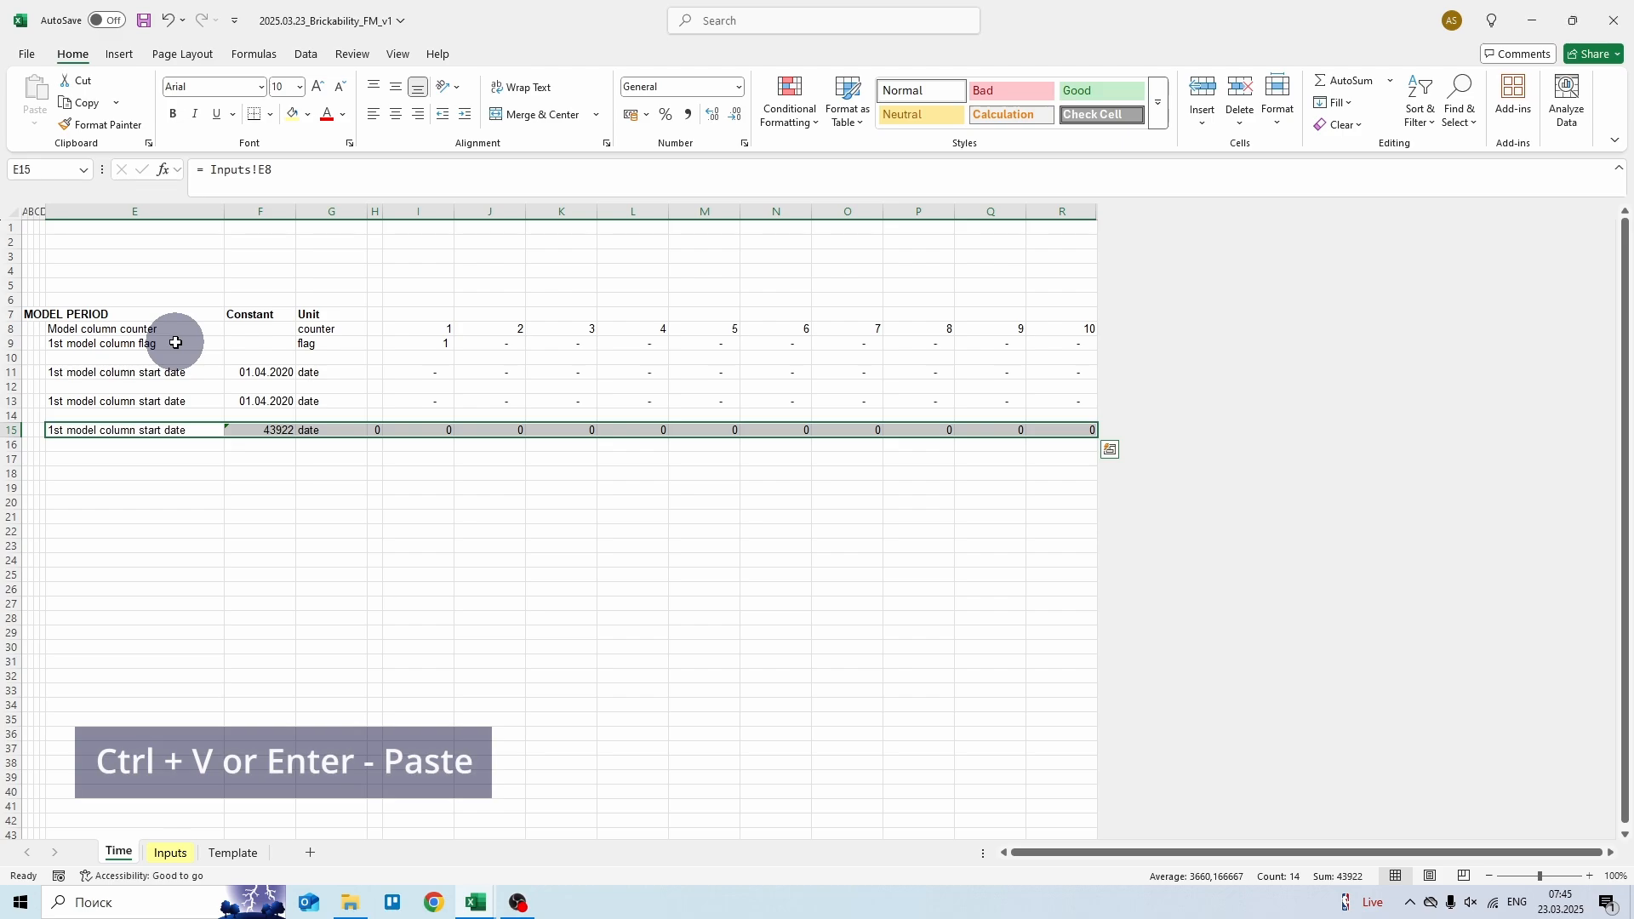
- Duplicate the whole unanchored link row 15 into row 17
key("shift+space")
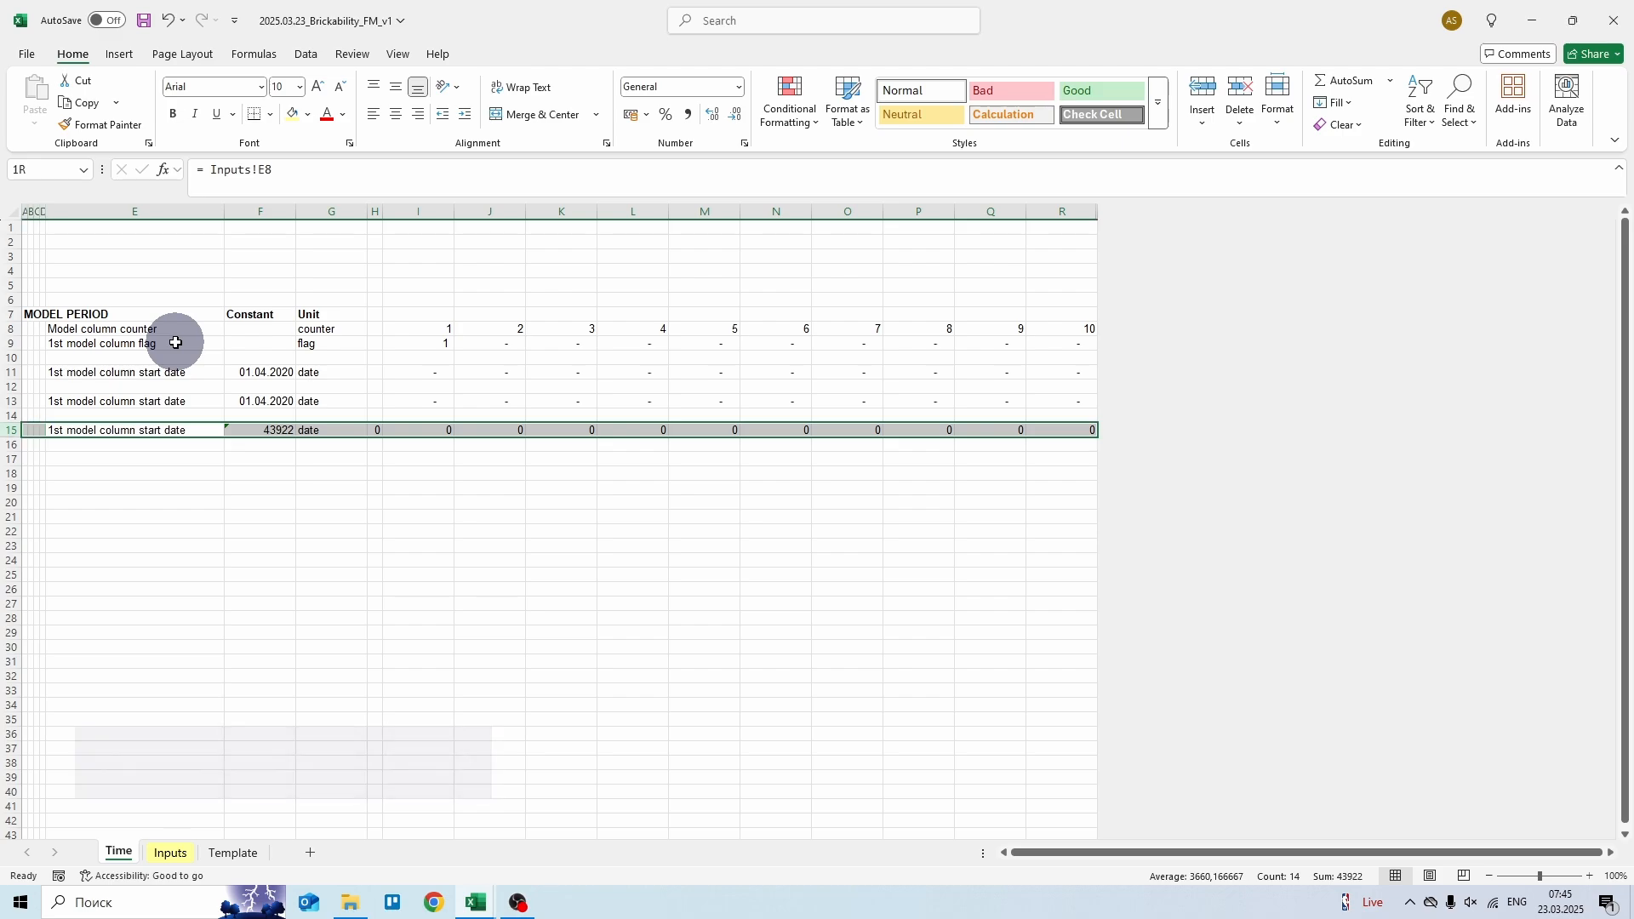
key("ctrl+c")
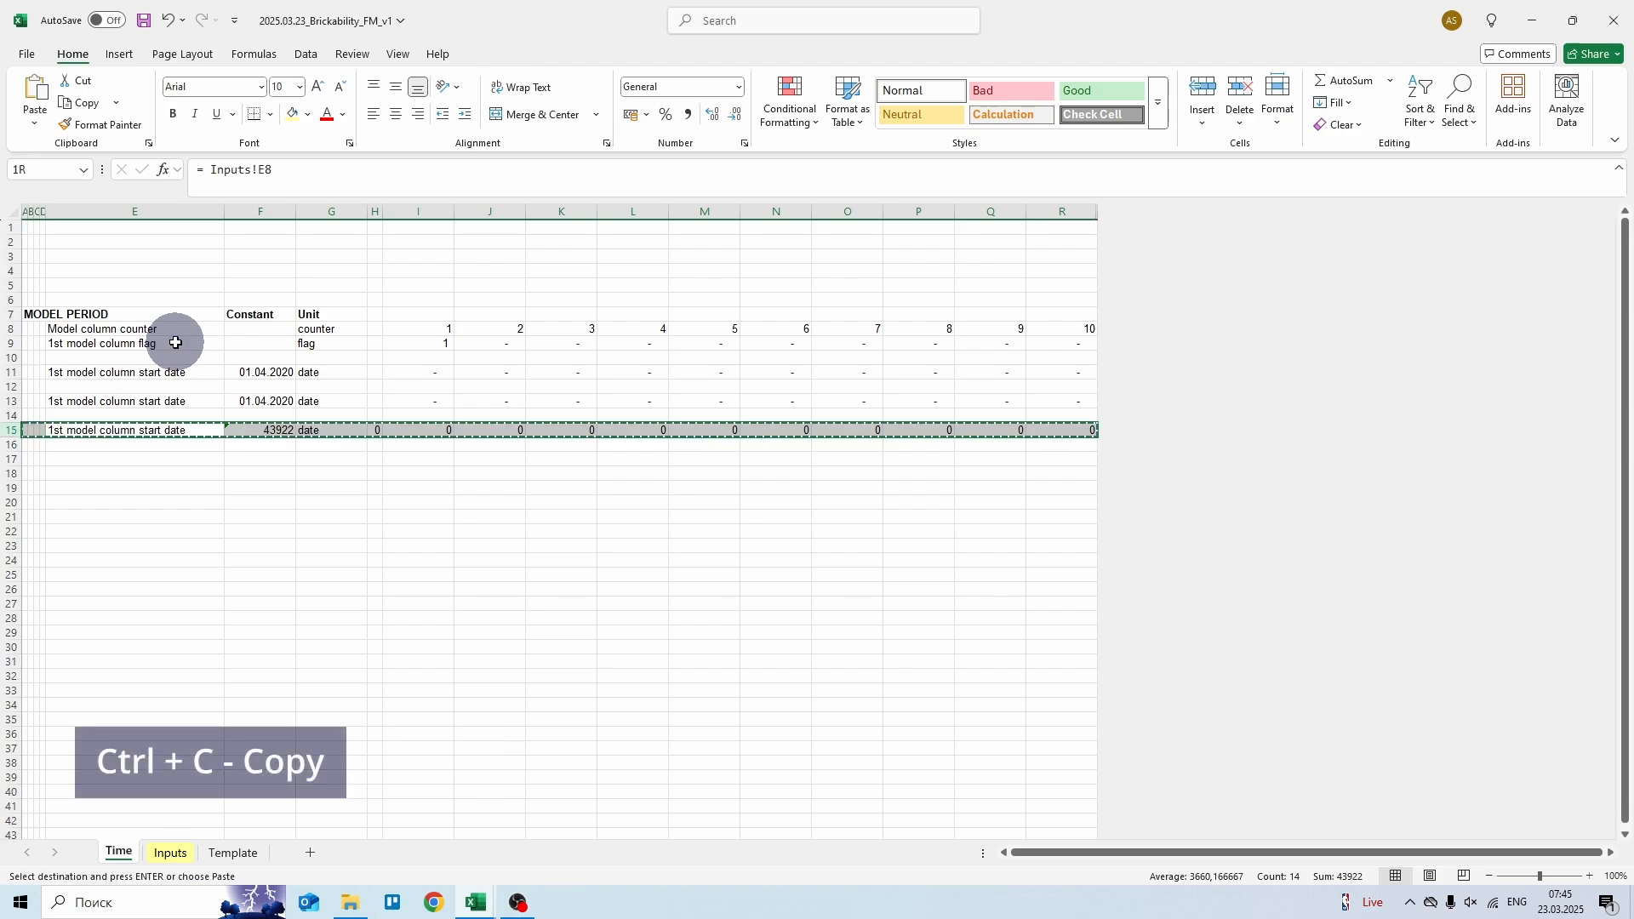
key("Down")
key("Down")
key("shift+space")
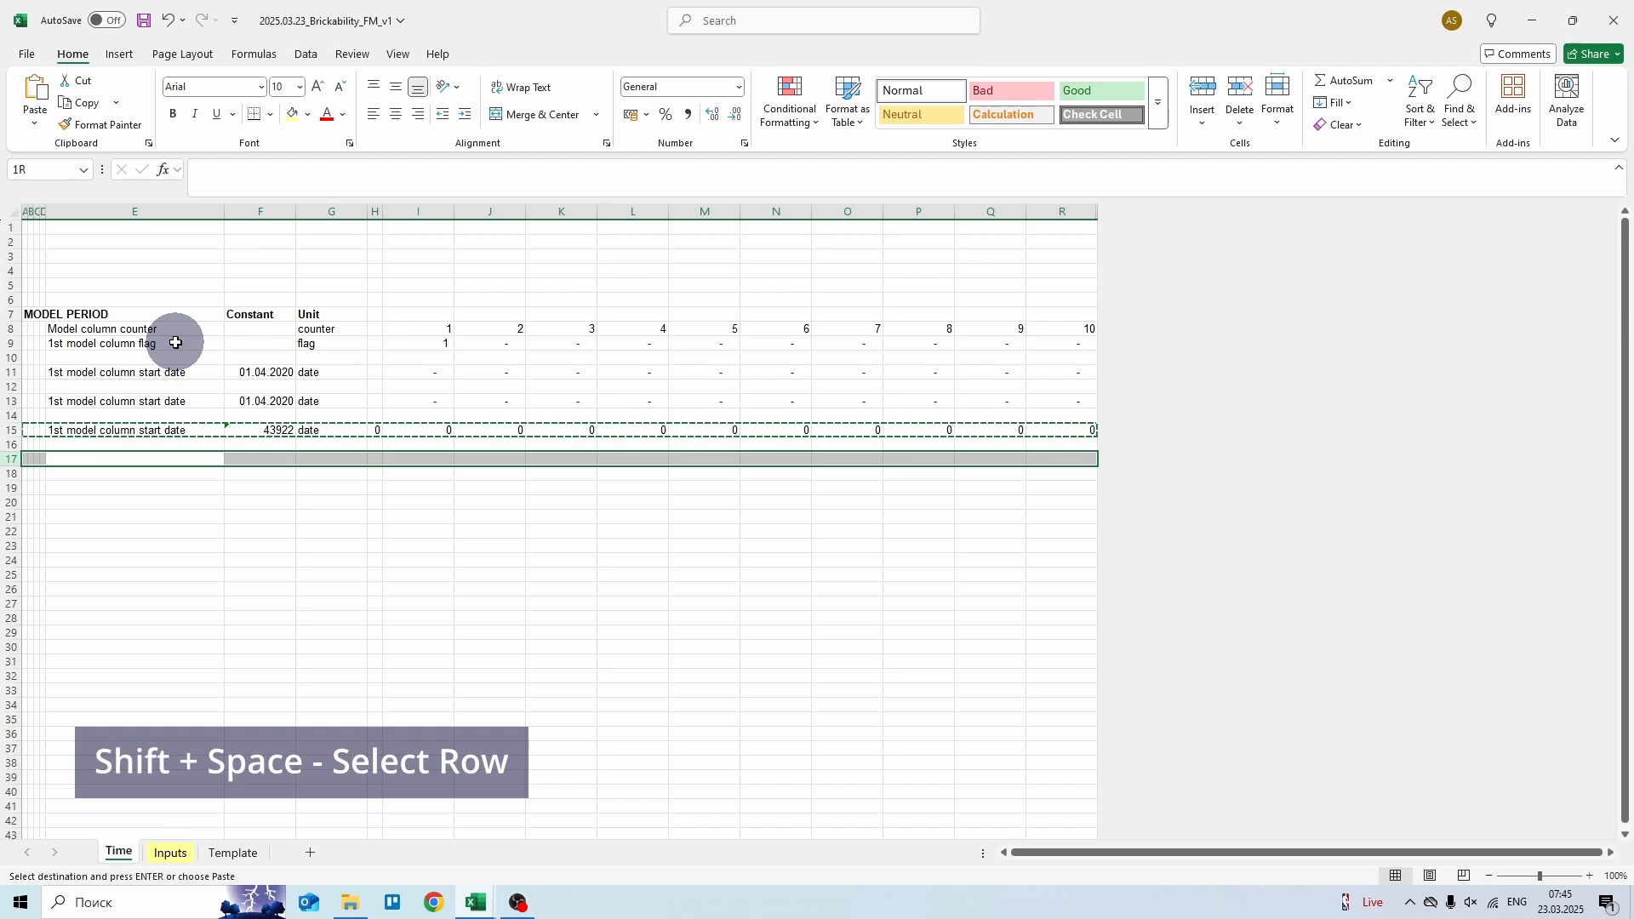
key("Return")
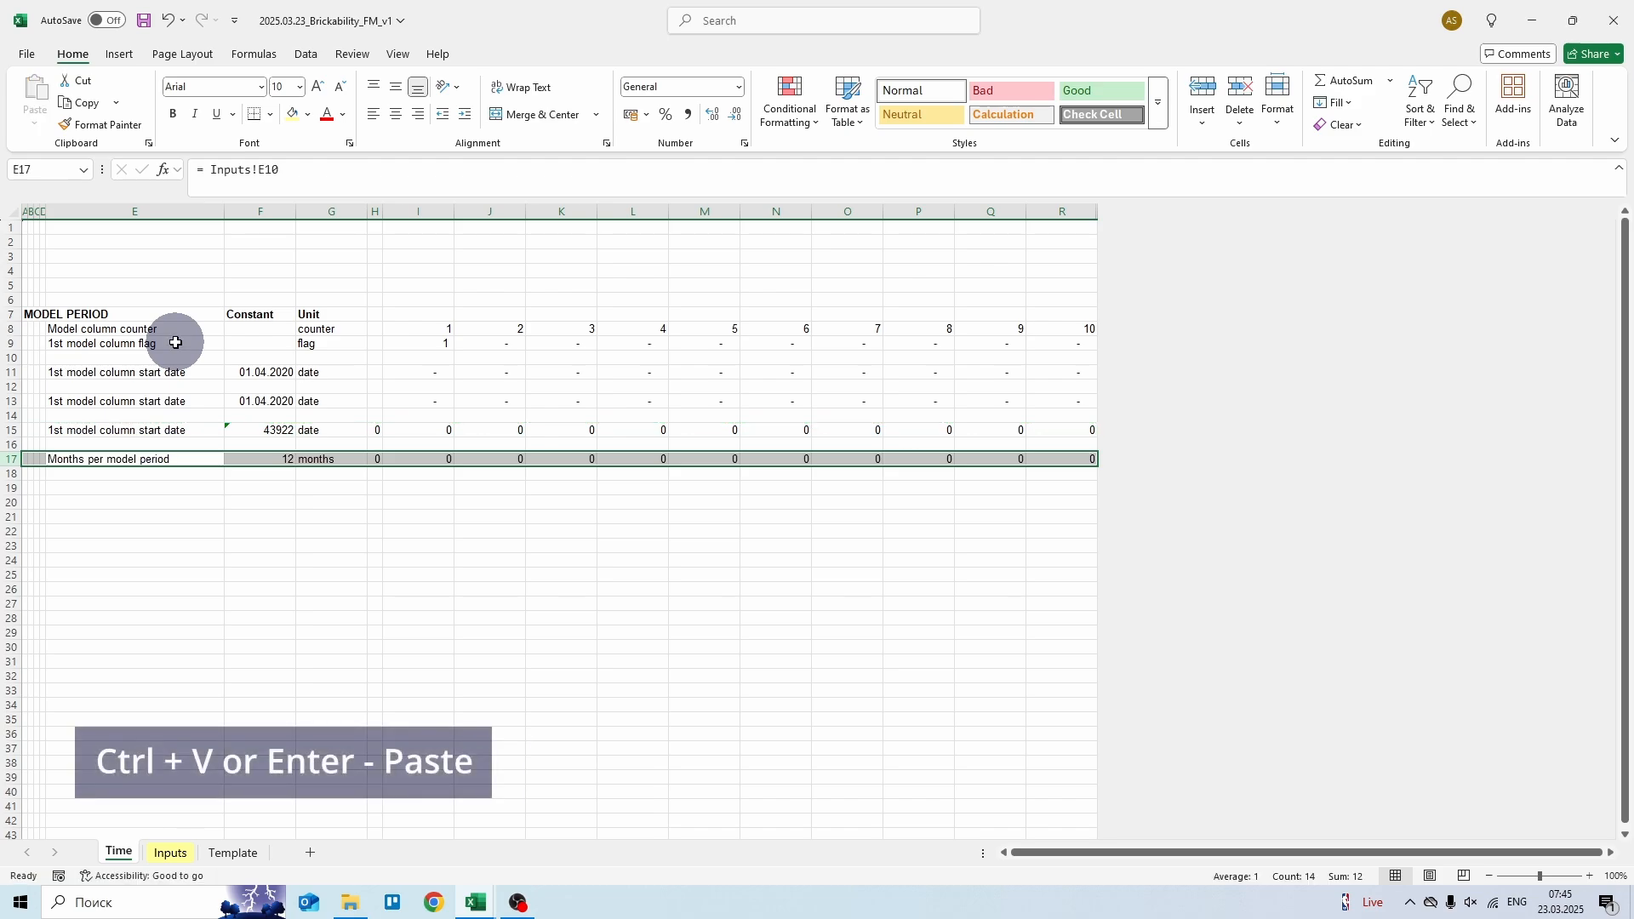
- Compare the unanchored link formulas in the Constant column of rows 15 and 17
key("Right")
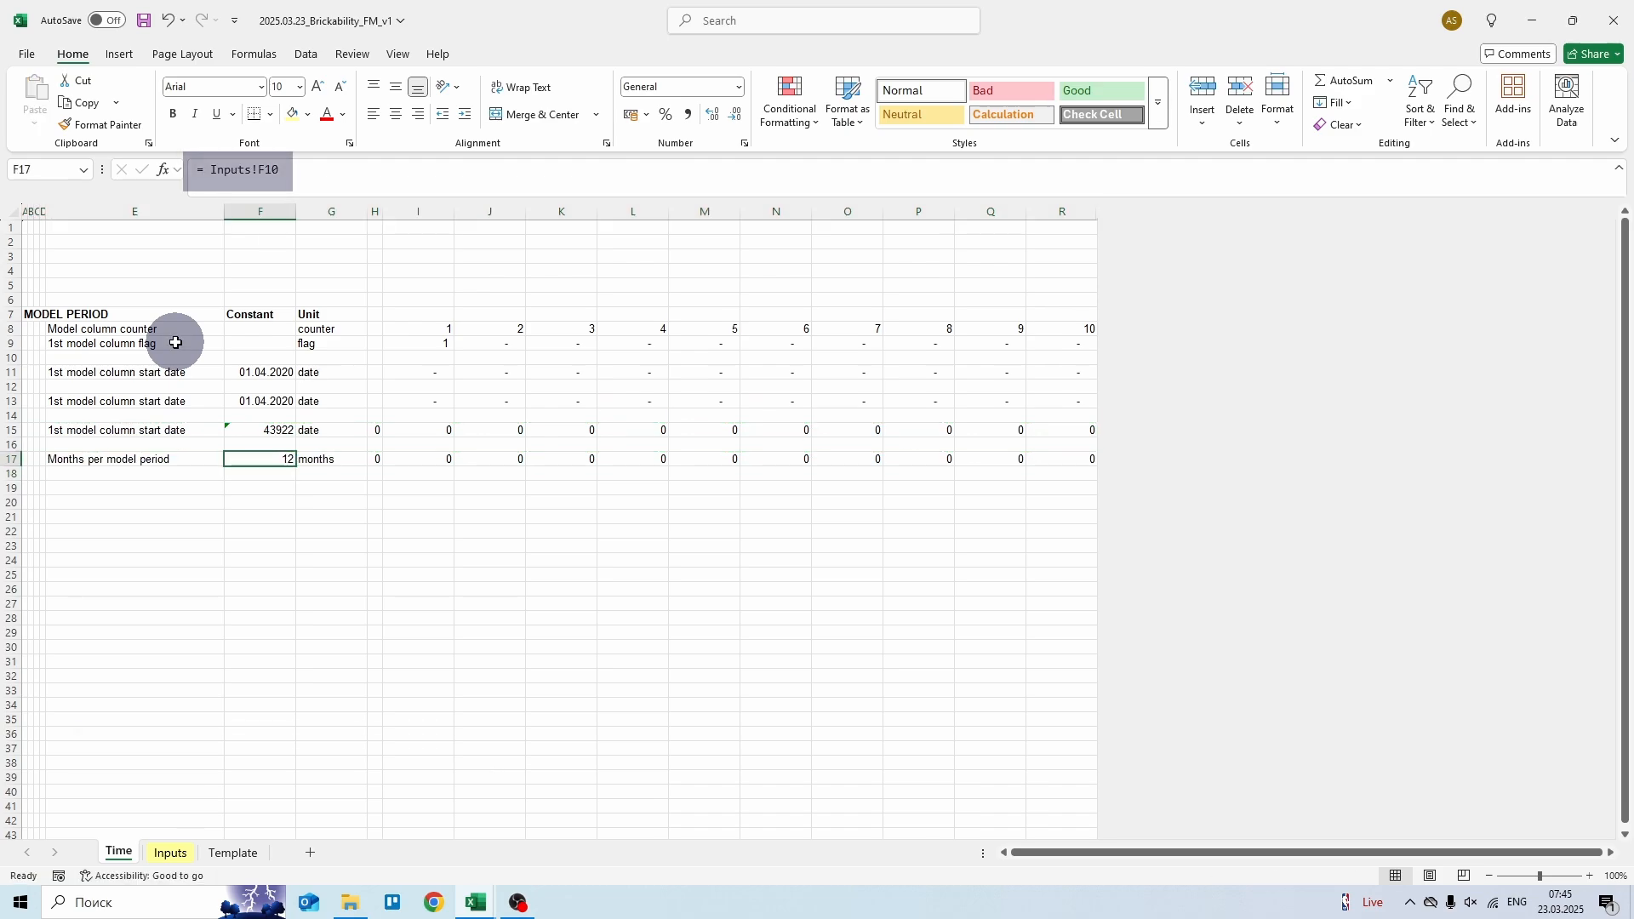
key("Up")
key("Up")
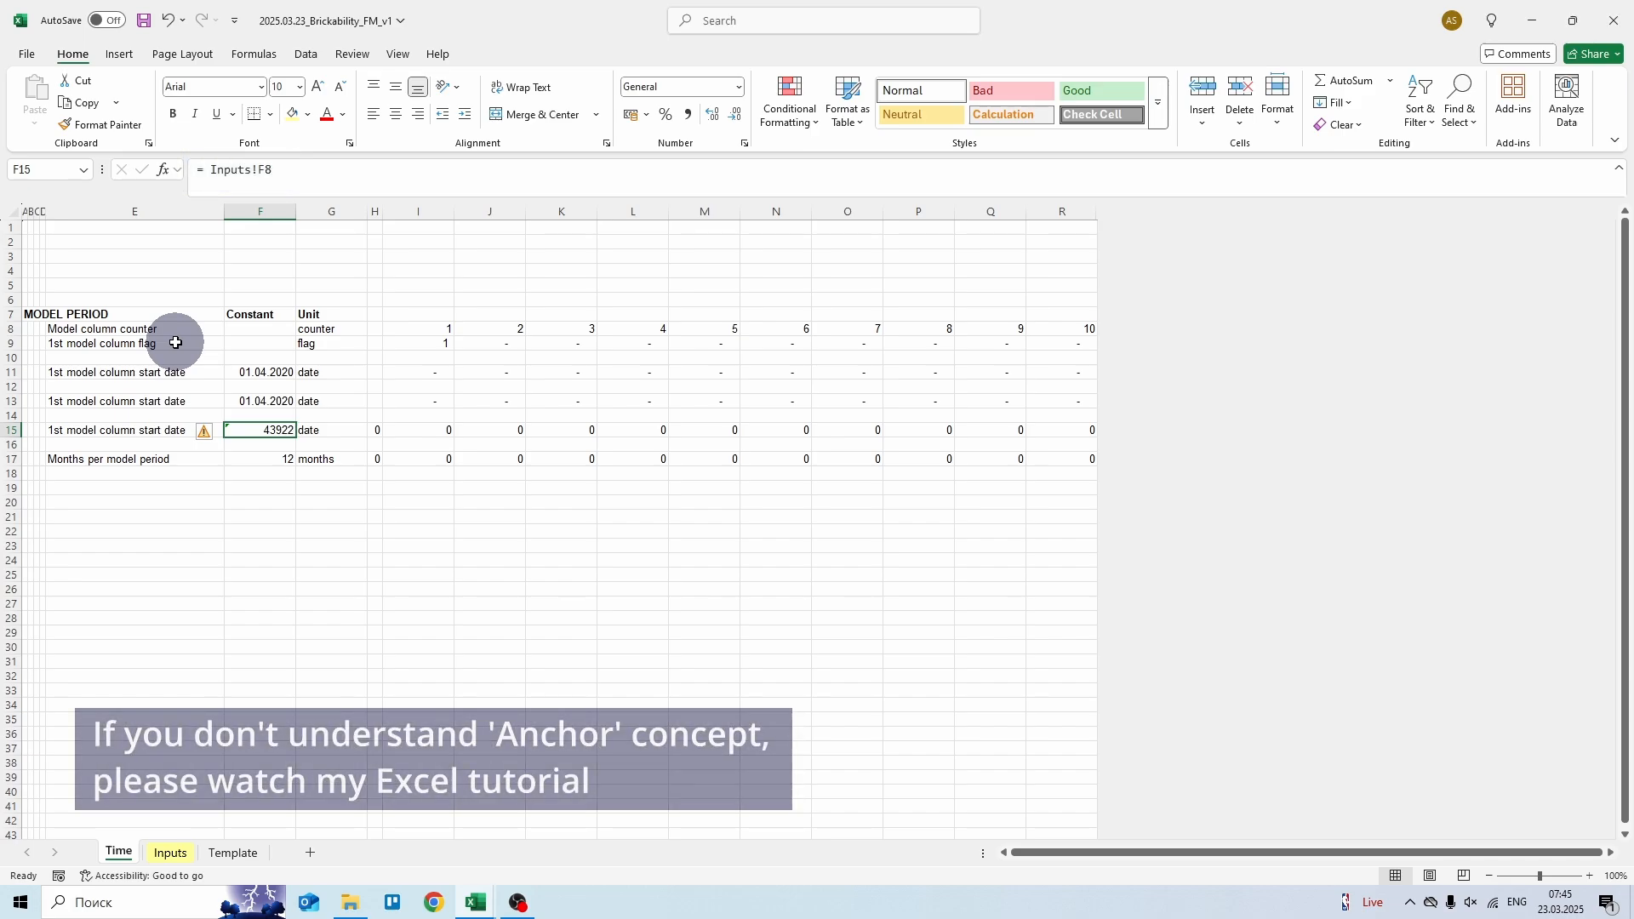
key("Down")
key("Down")
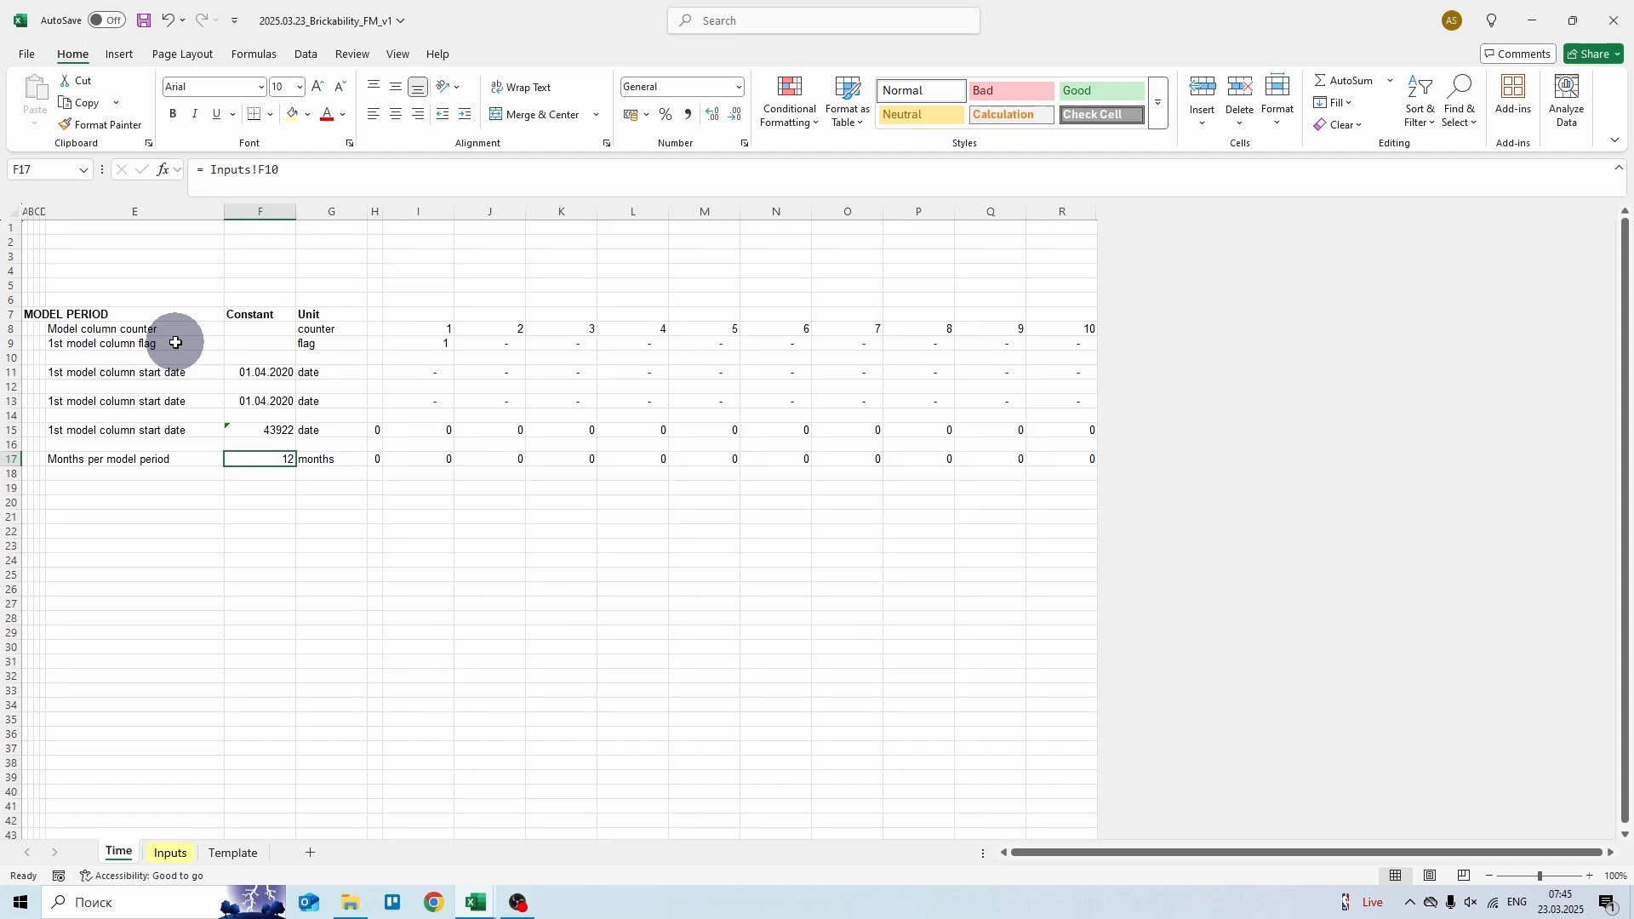
- Clear the contents of the demonstration rows 13 through 17 on the Time sheet
key("shift+space")
key("shift+Up")
key("shift+Up")
key("shift+Up")
key("shift+Up")
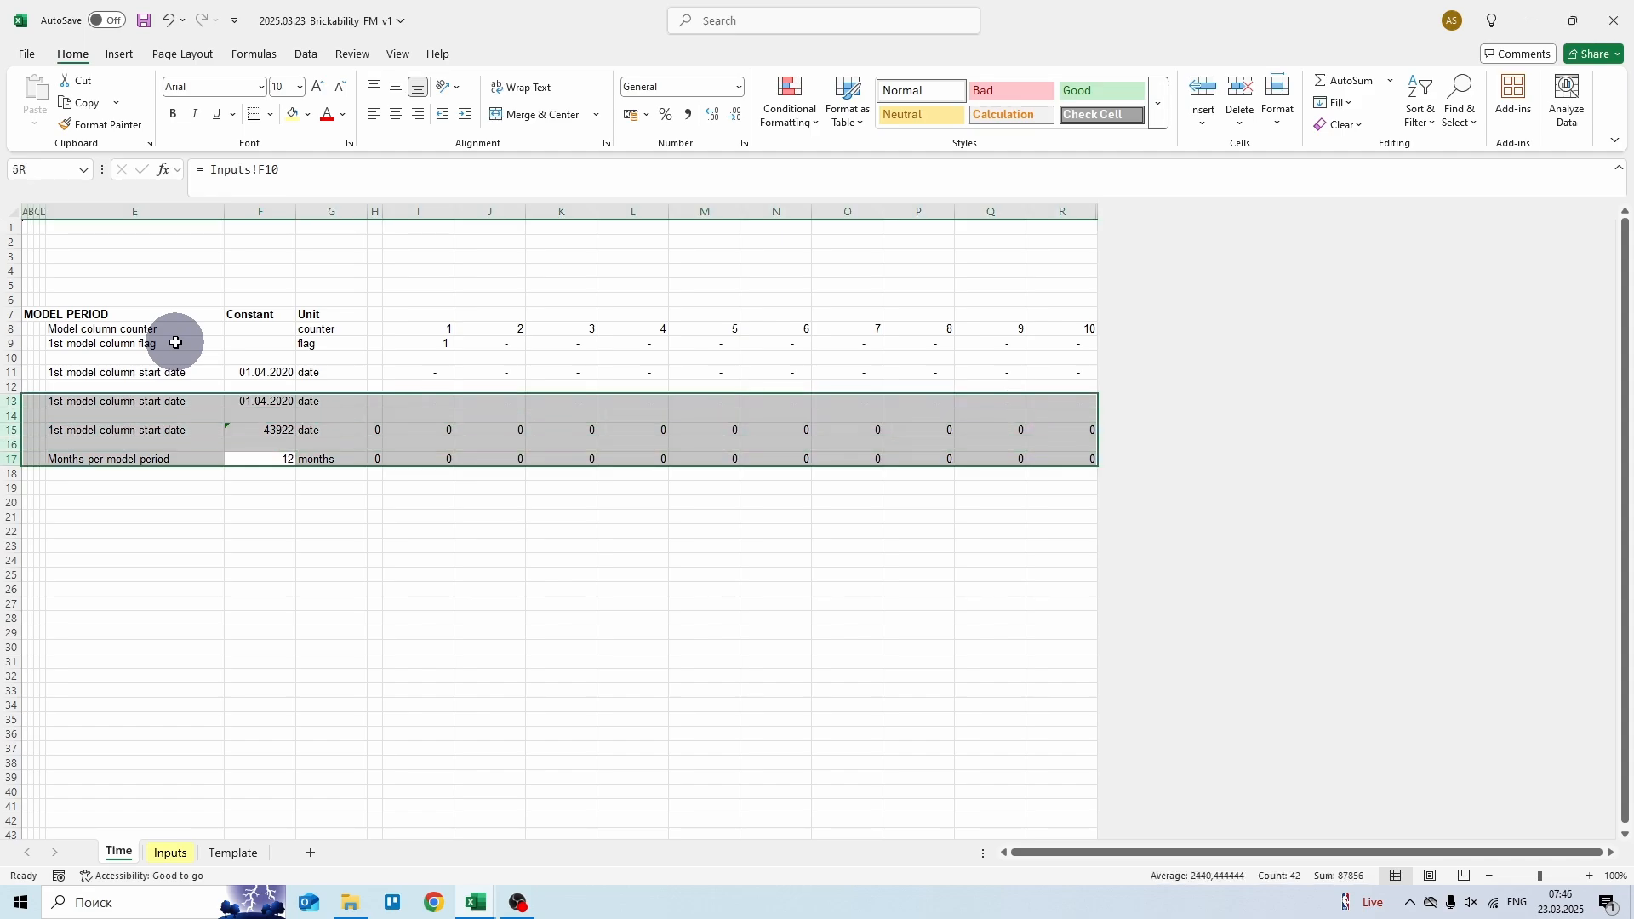
key("Delete")
key("Up")
key("Up")
key("Up")
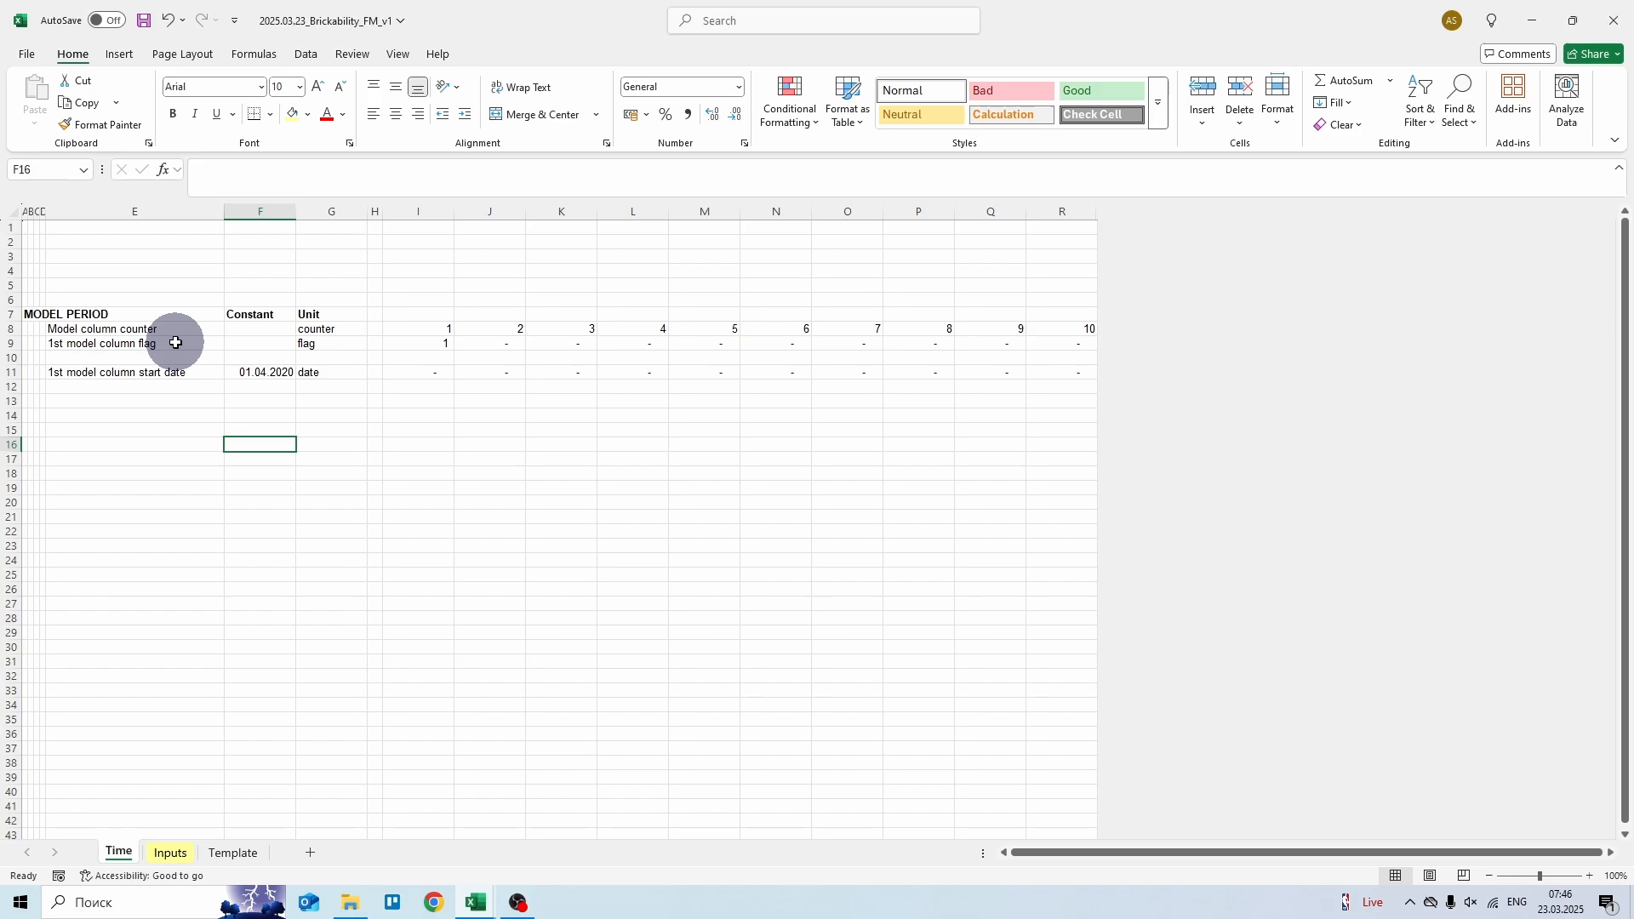
key("Up")
key("Up")
key("Up")
- Apply the comma number style to all cells of the Template sheet
key("ctrl+Page_Down")
key("ctrl+Page_Down")
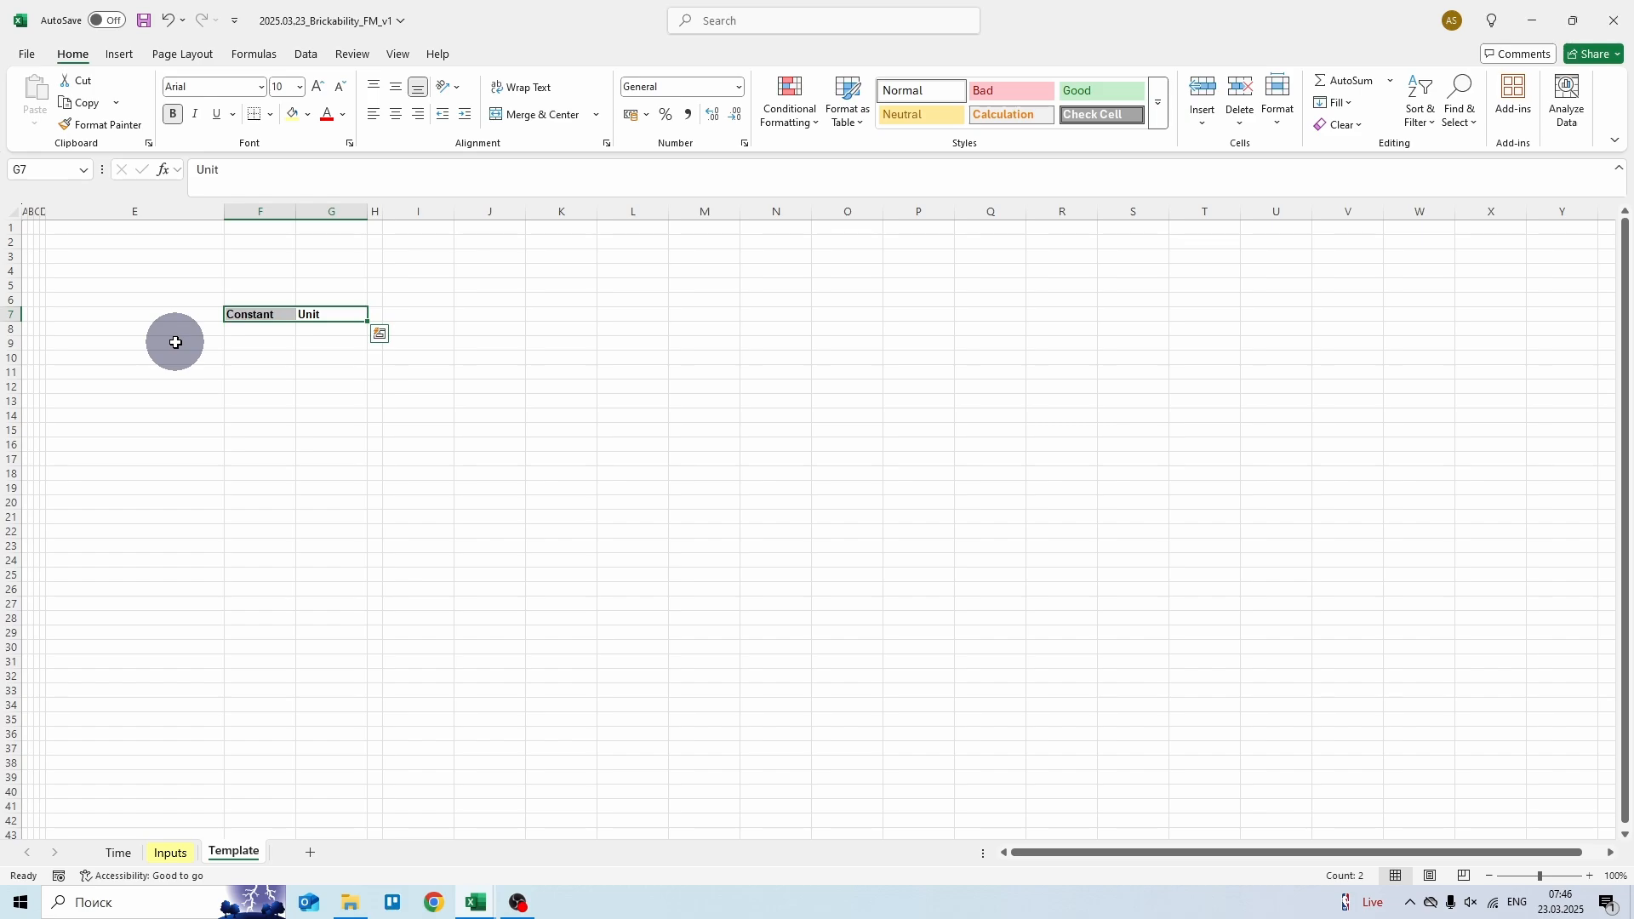
key("ctrl+a")
key("ctrl+a")
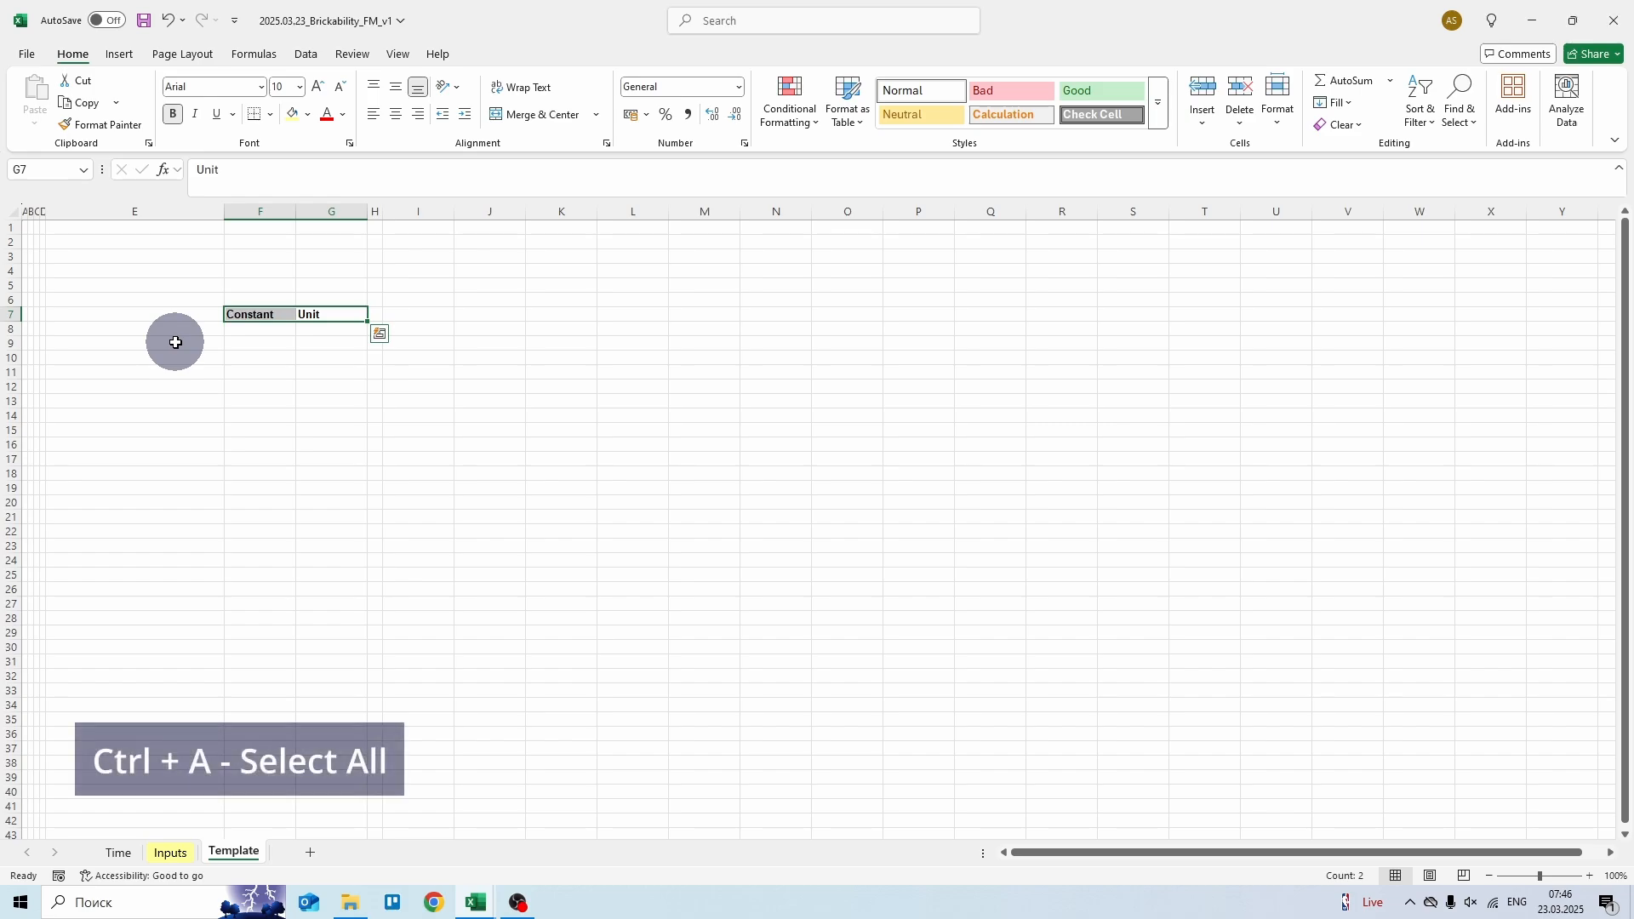
key("alt")
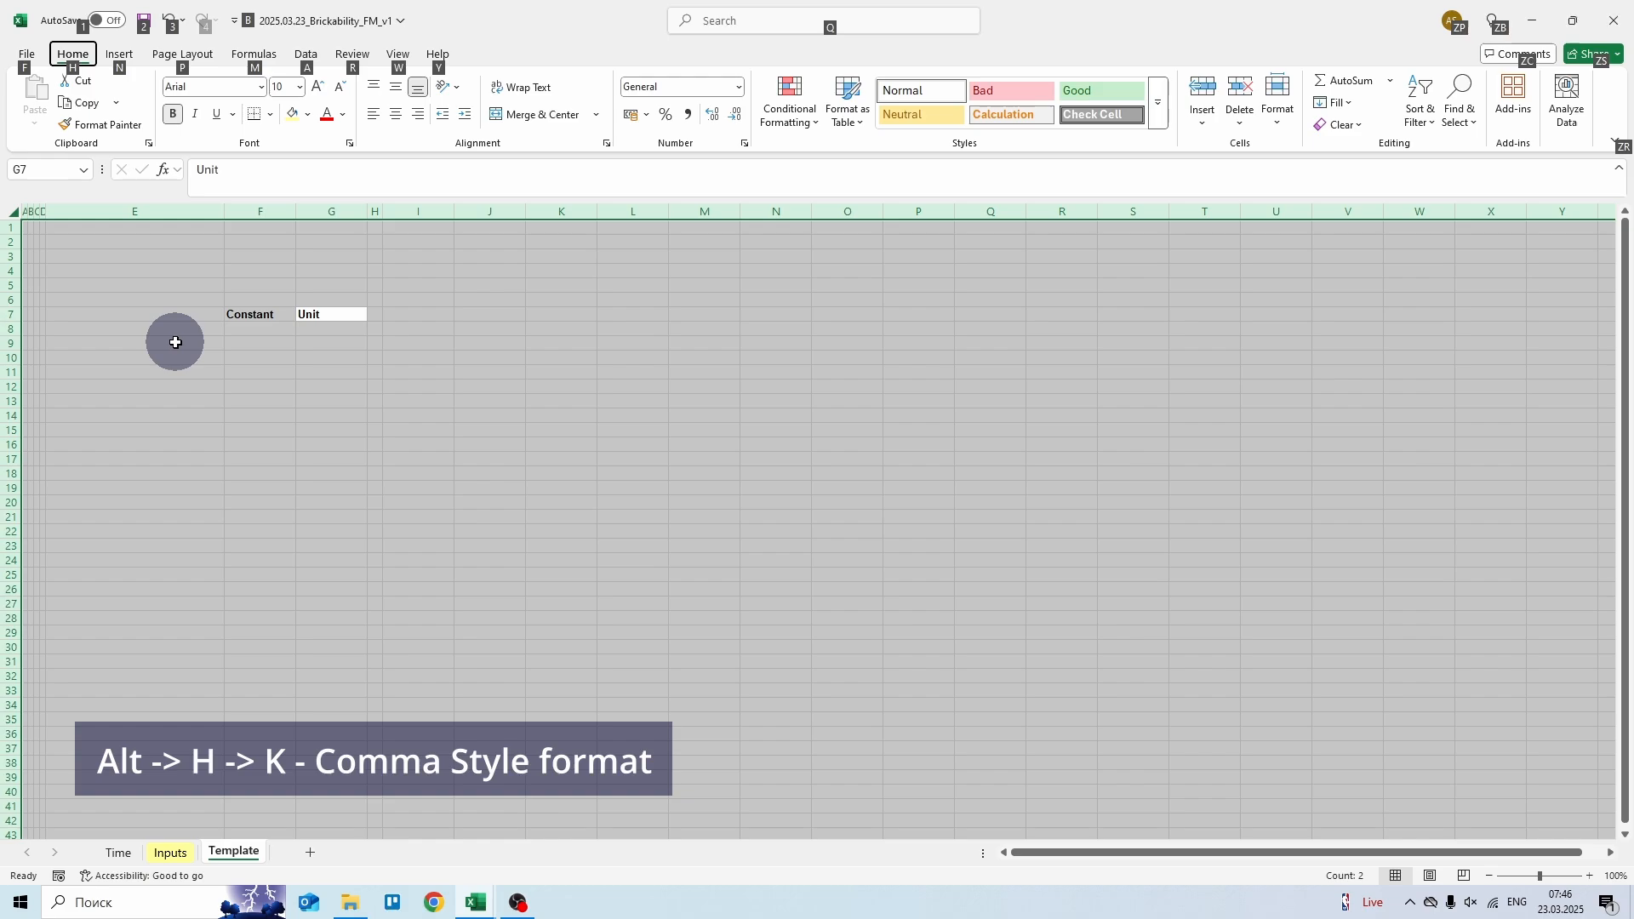
key("h")
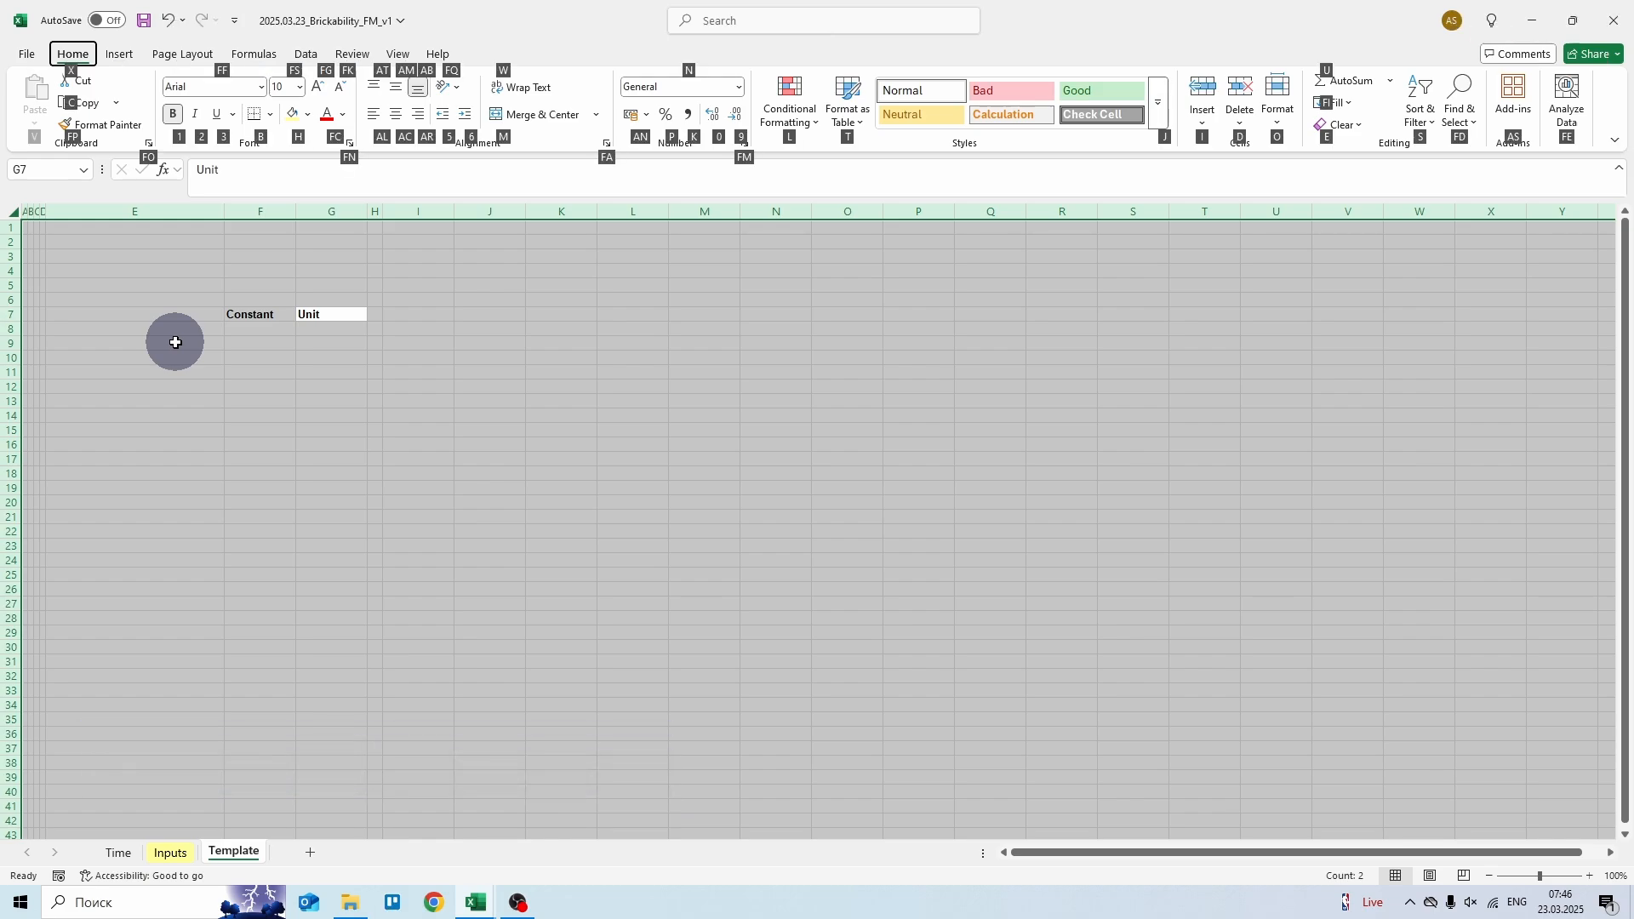
key("k")
- Apply the comma number style to every row from row 12 down to the end of the Time sheet
key("ctrl+Page_Up")
key("ctrl+Page_Up")
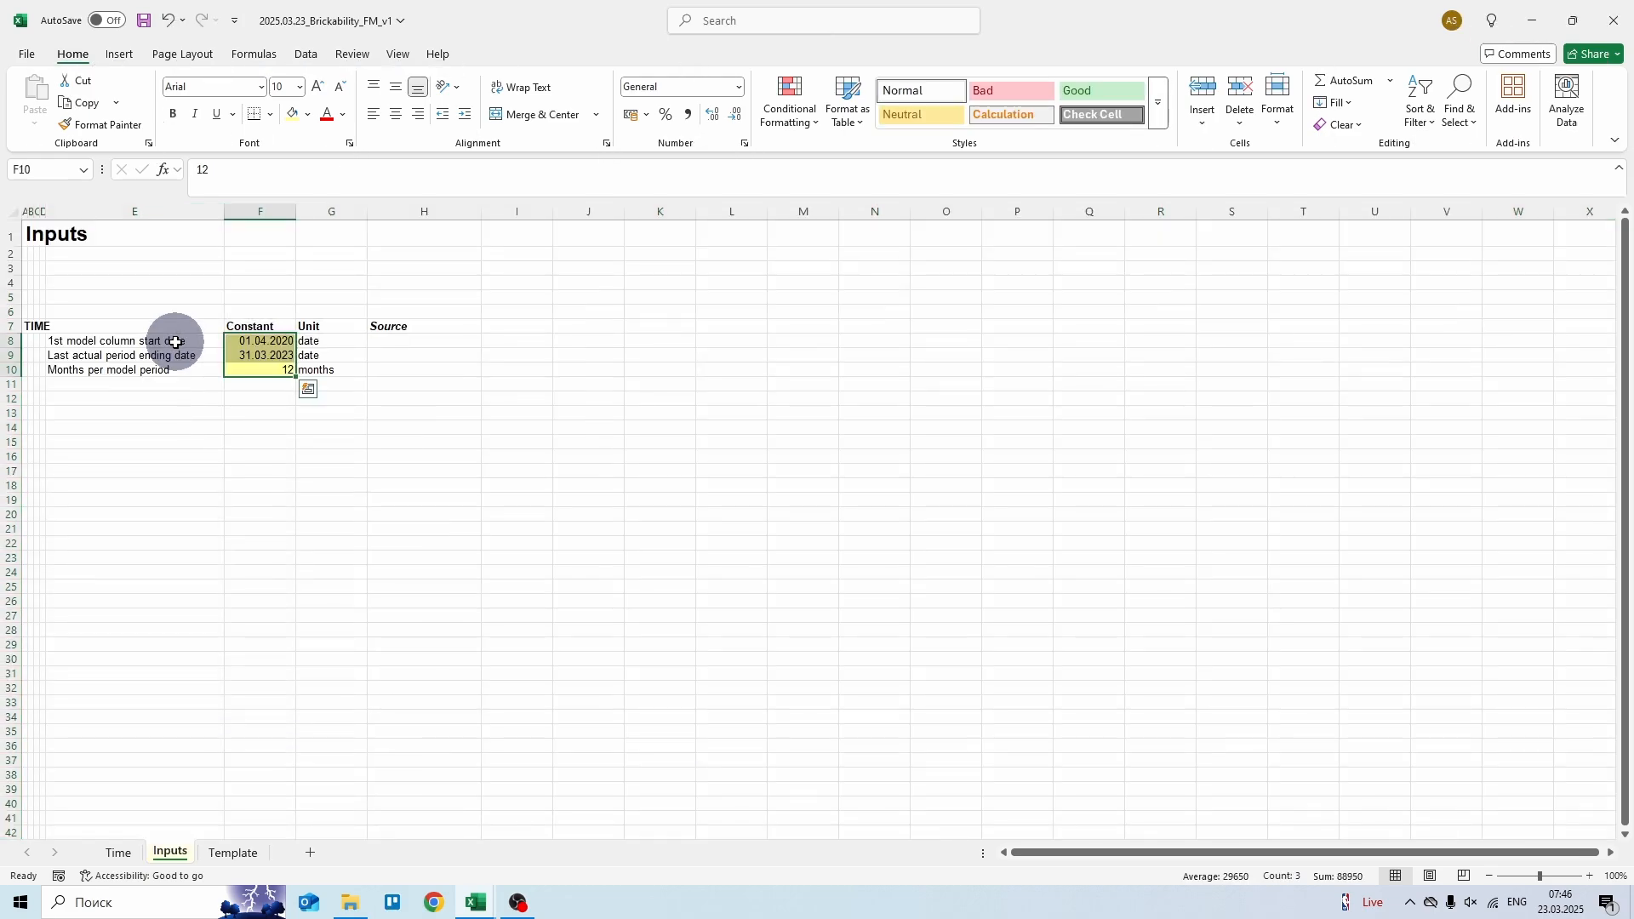
key("Down")
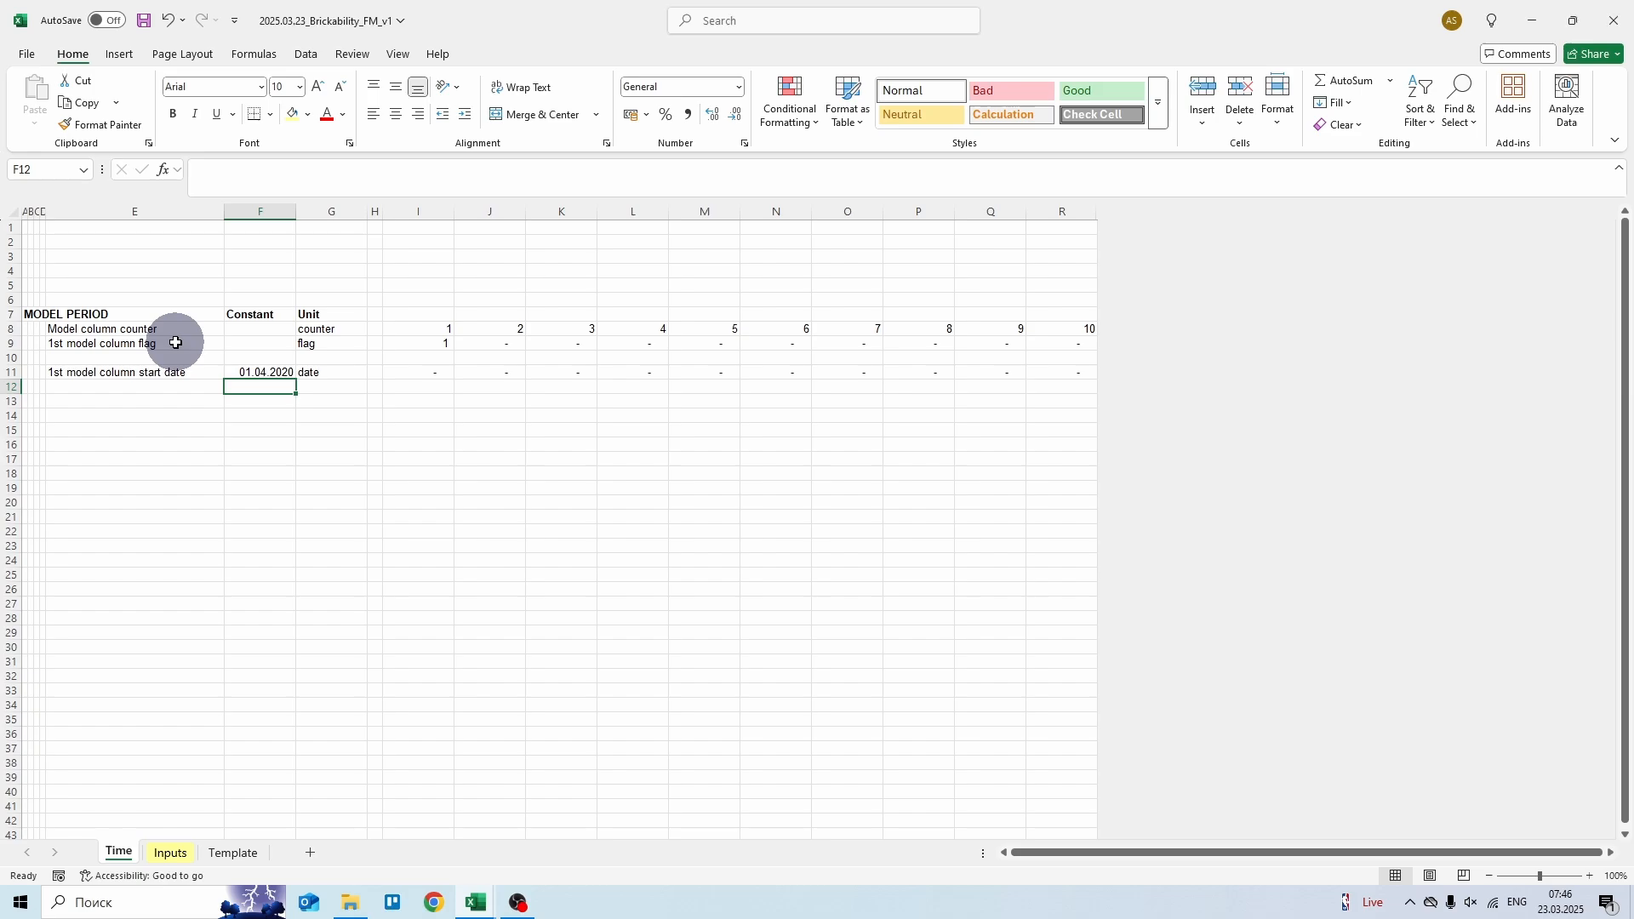
key("shift+space")
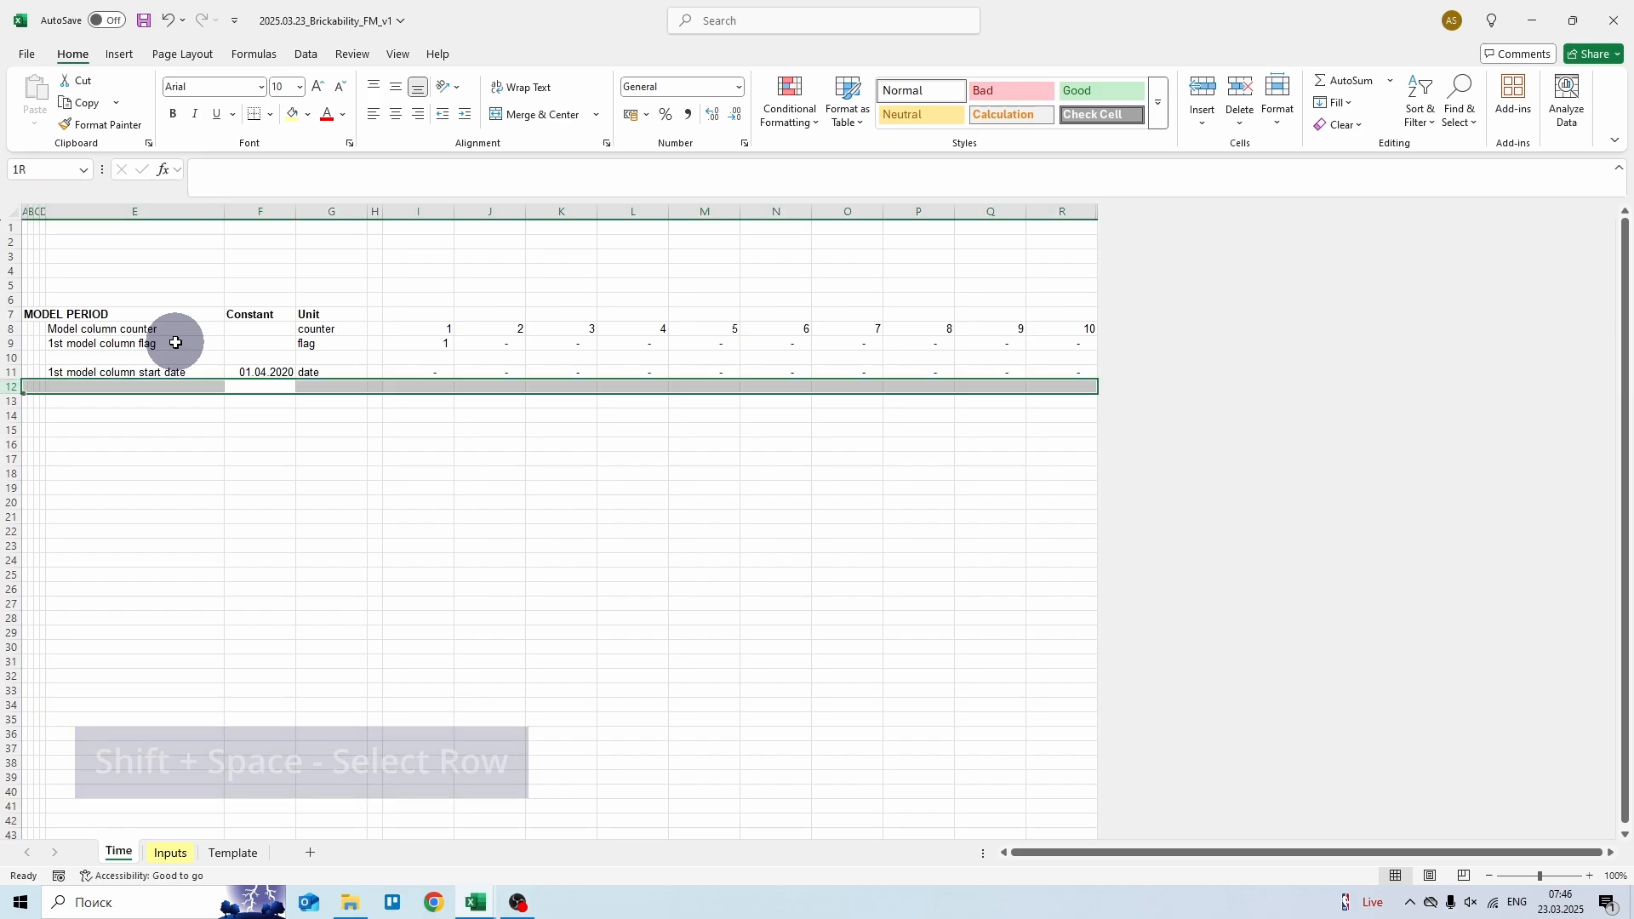
key("ctrl+shift+Down")
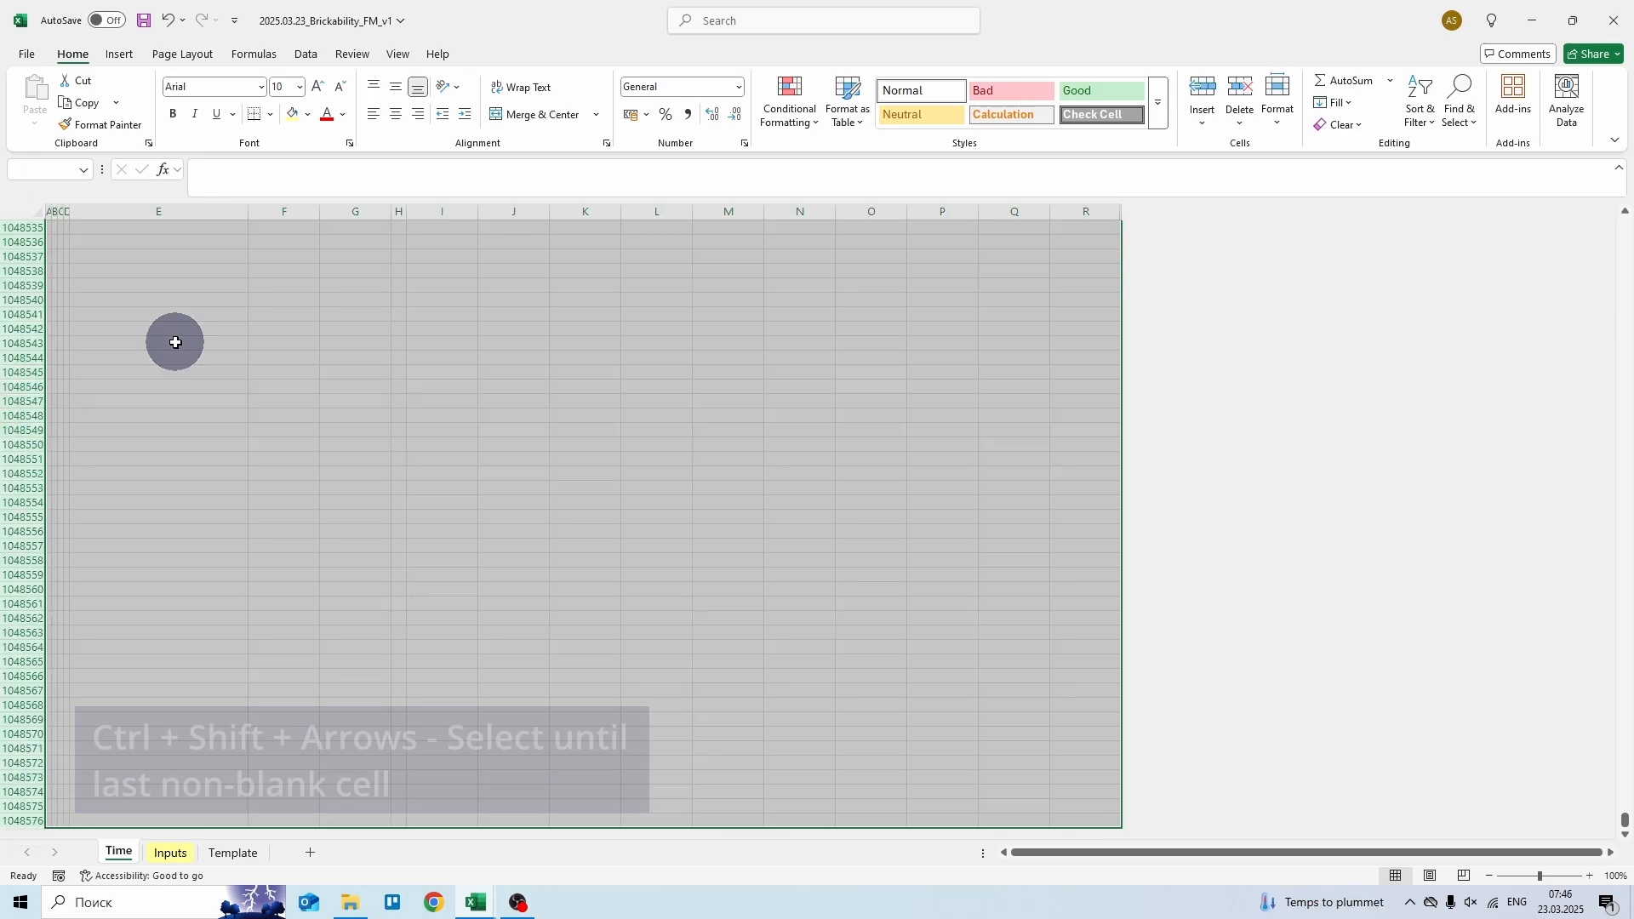
key("alt")
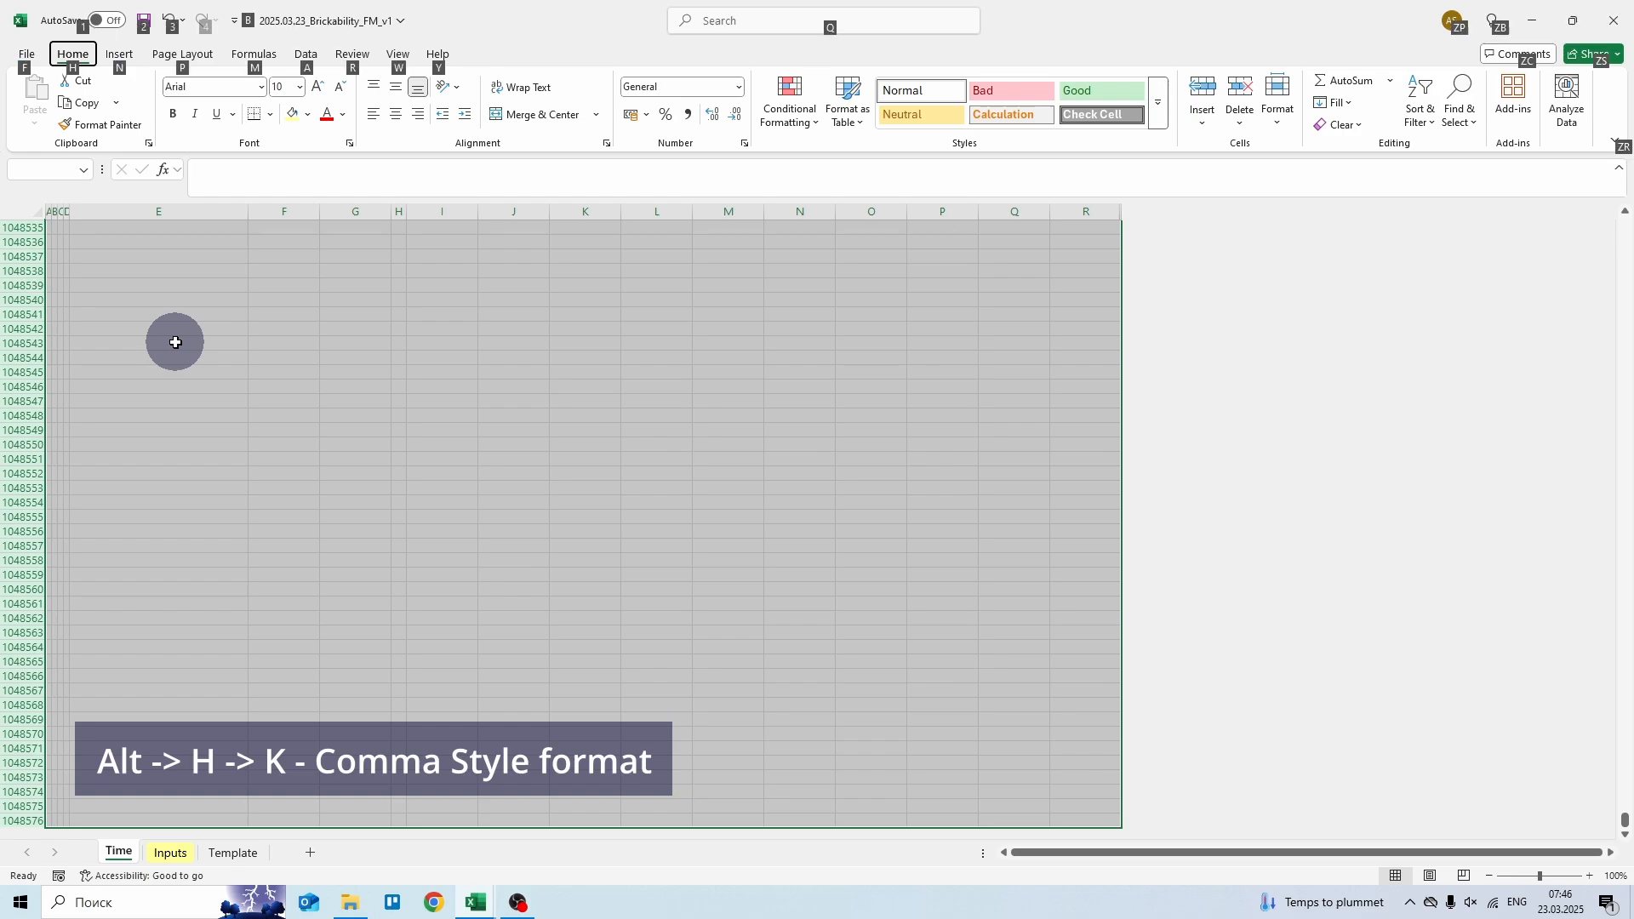
key("h")
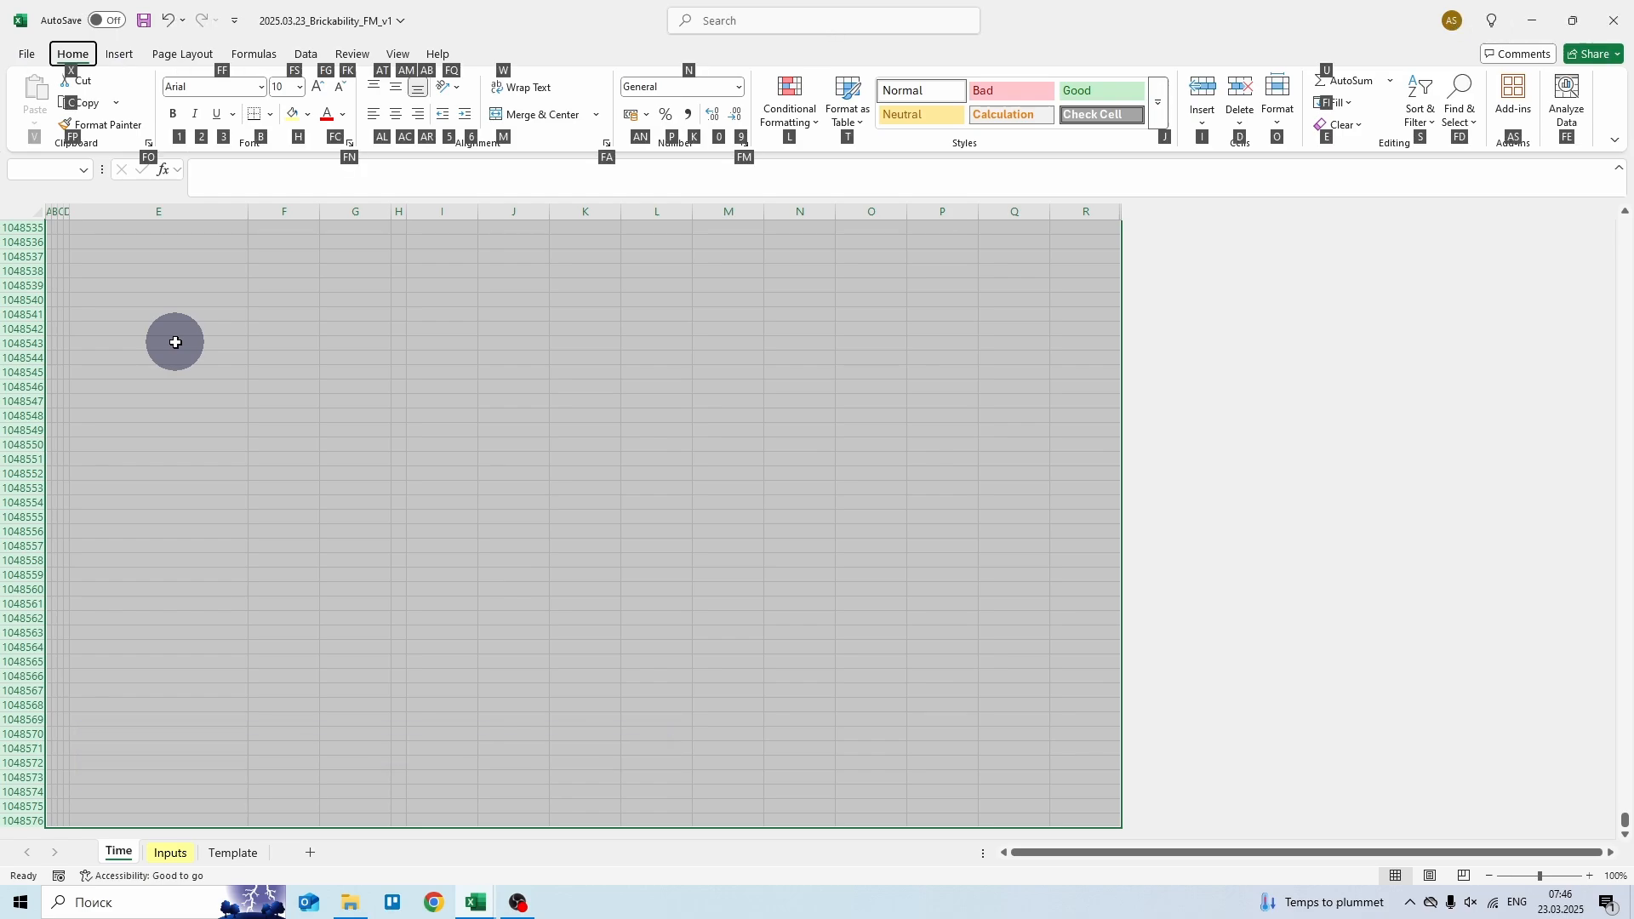
key("k")
- Set the font colour of the entire 1st model column start date row (row 11) to custom blue, RGB 0, 0, 255
key("Up")
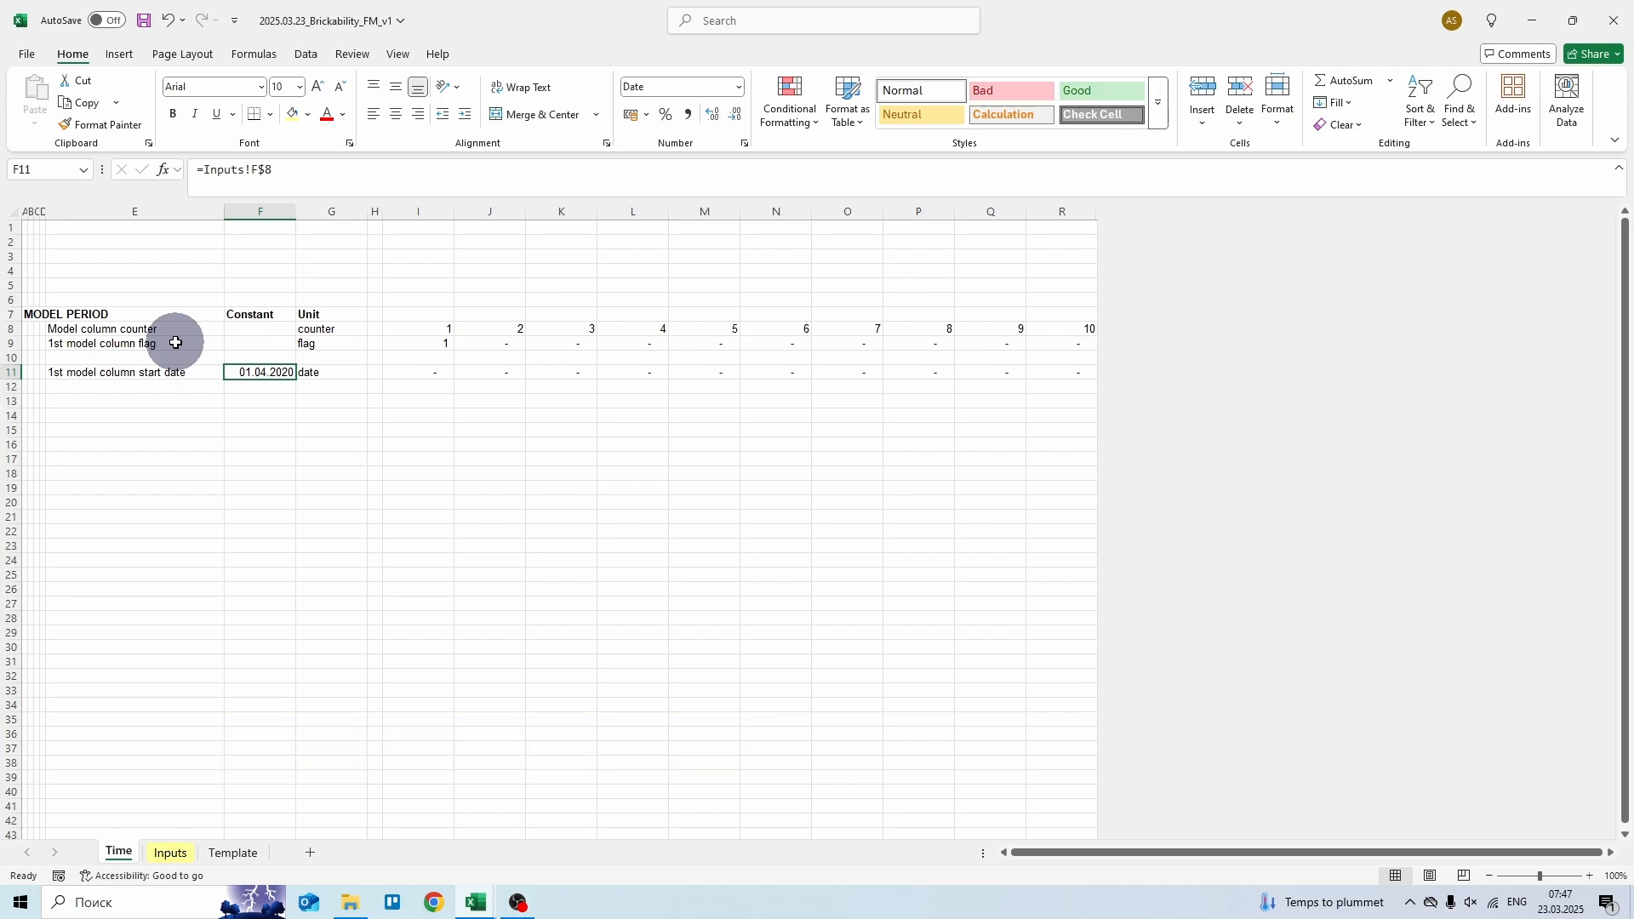
key("shift+space")
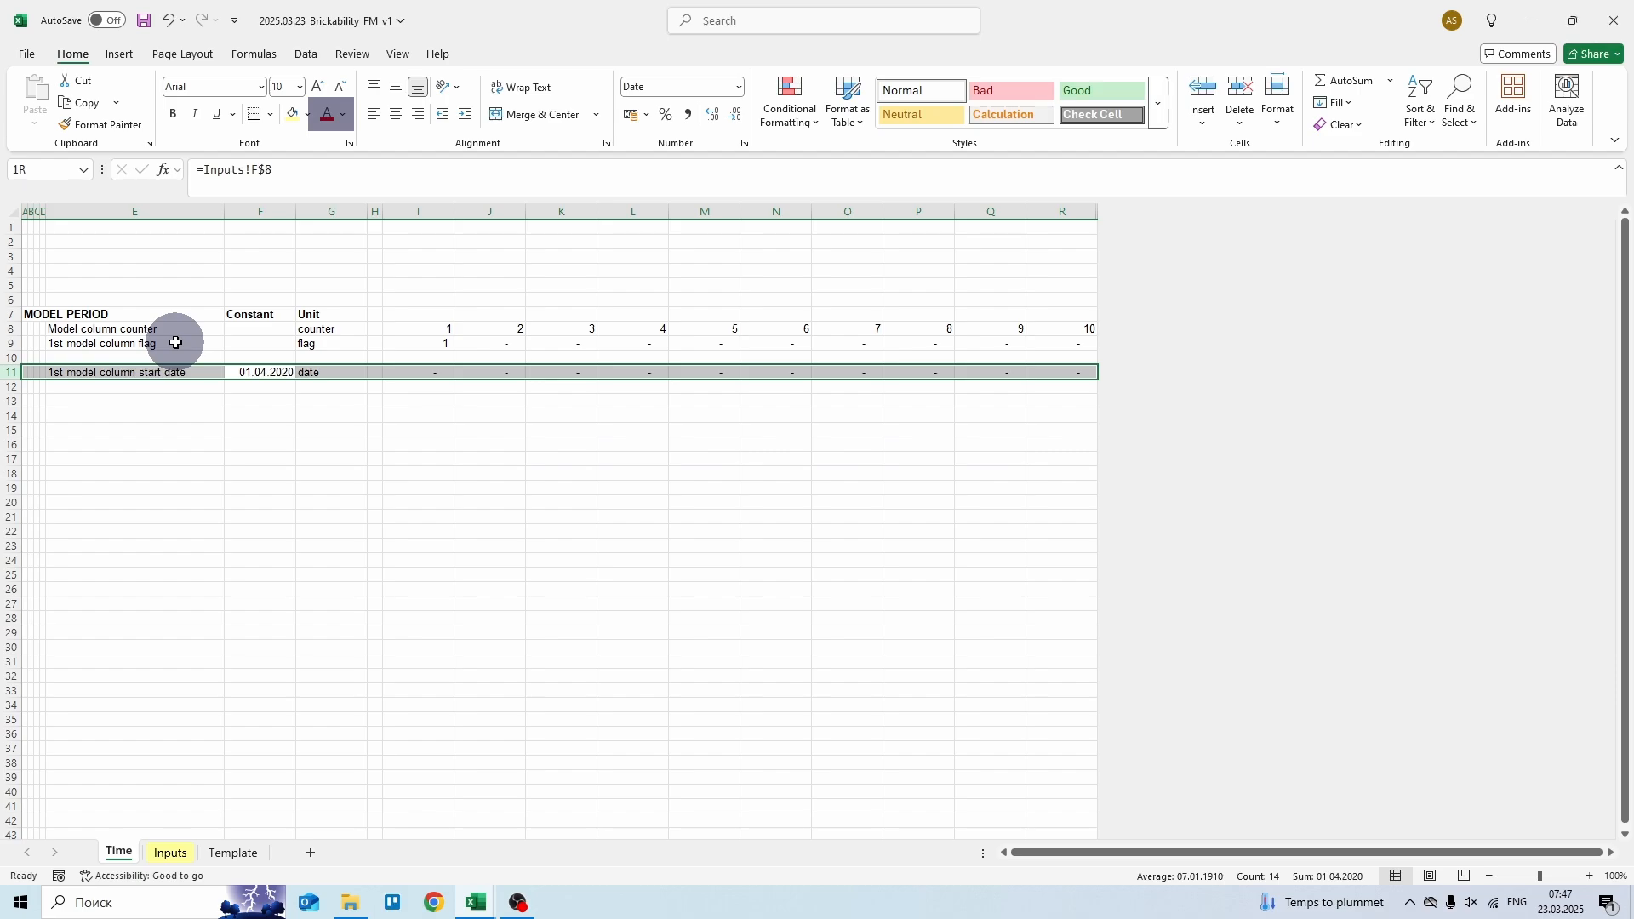
key("alt")
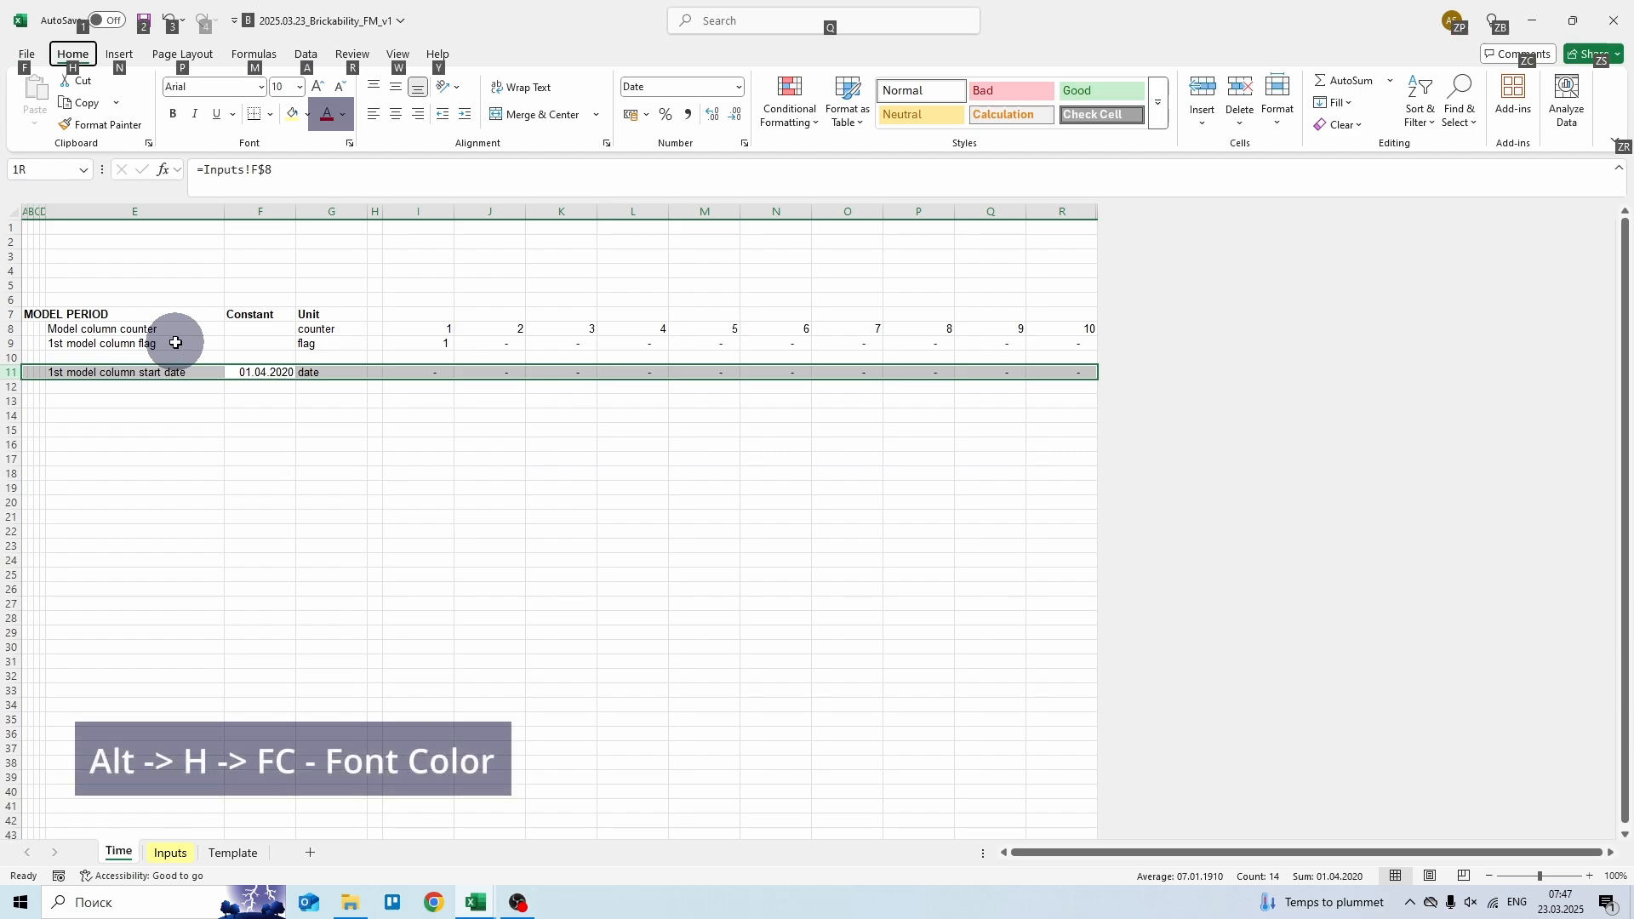
key("h")
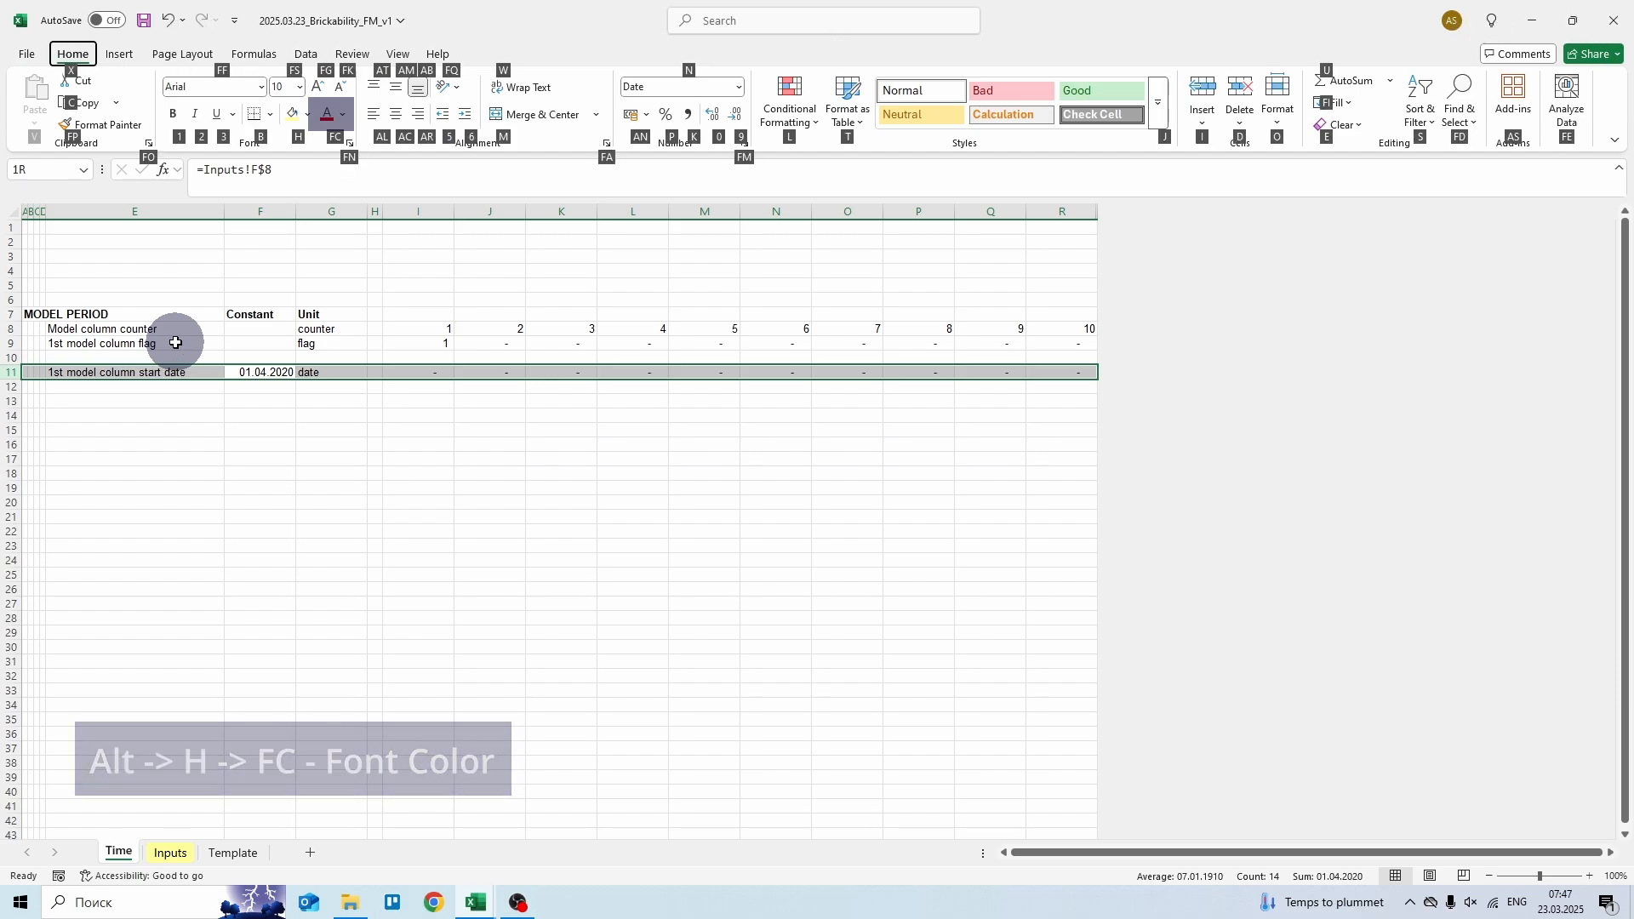
key("f")
key("c")
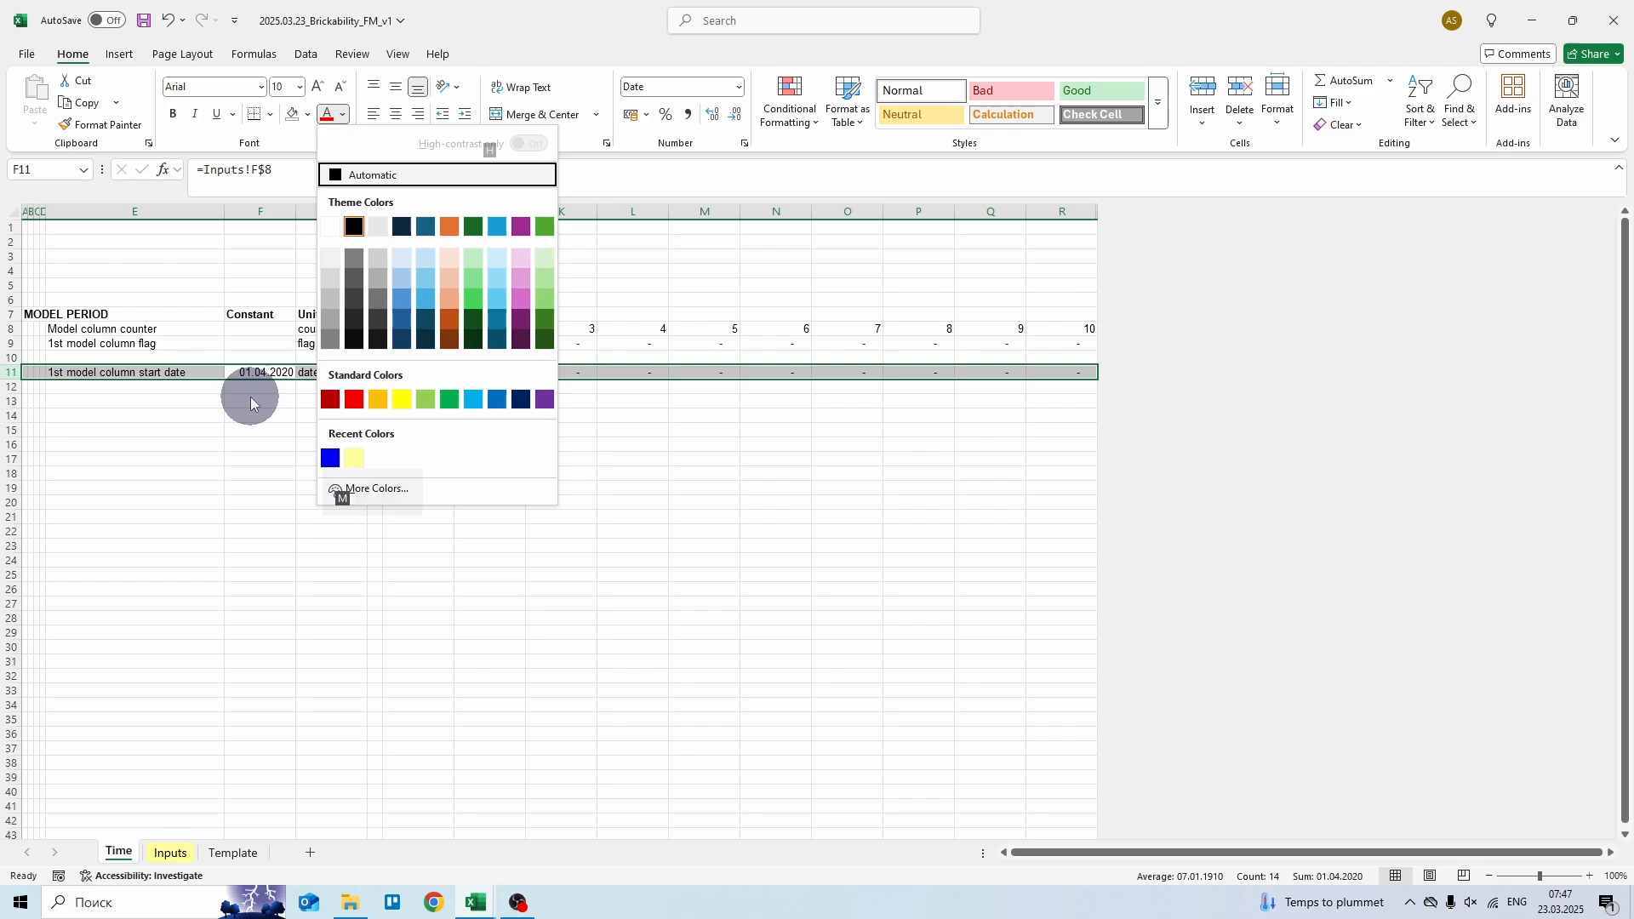
key("m")
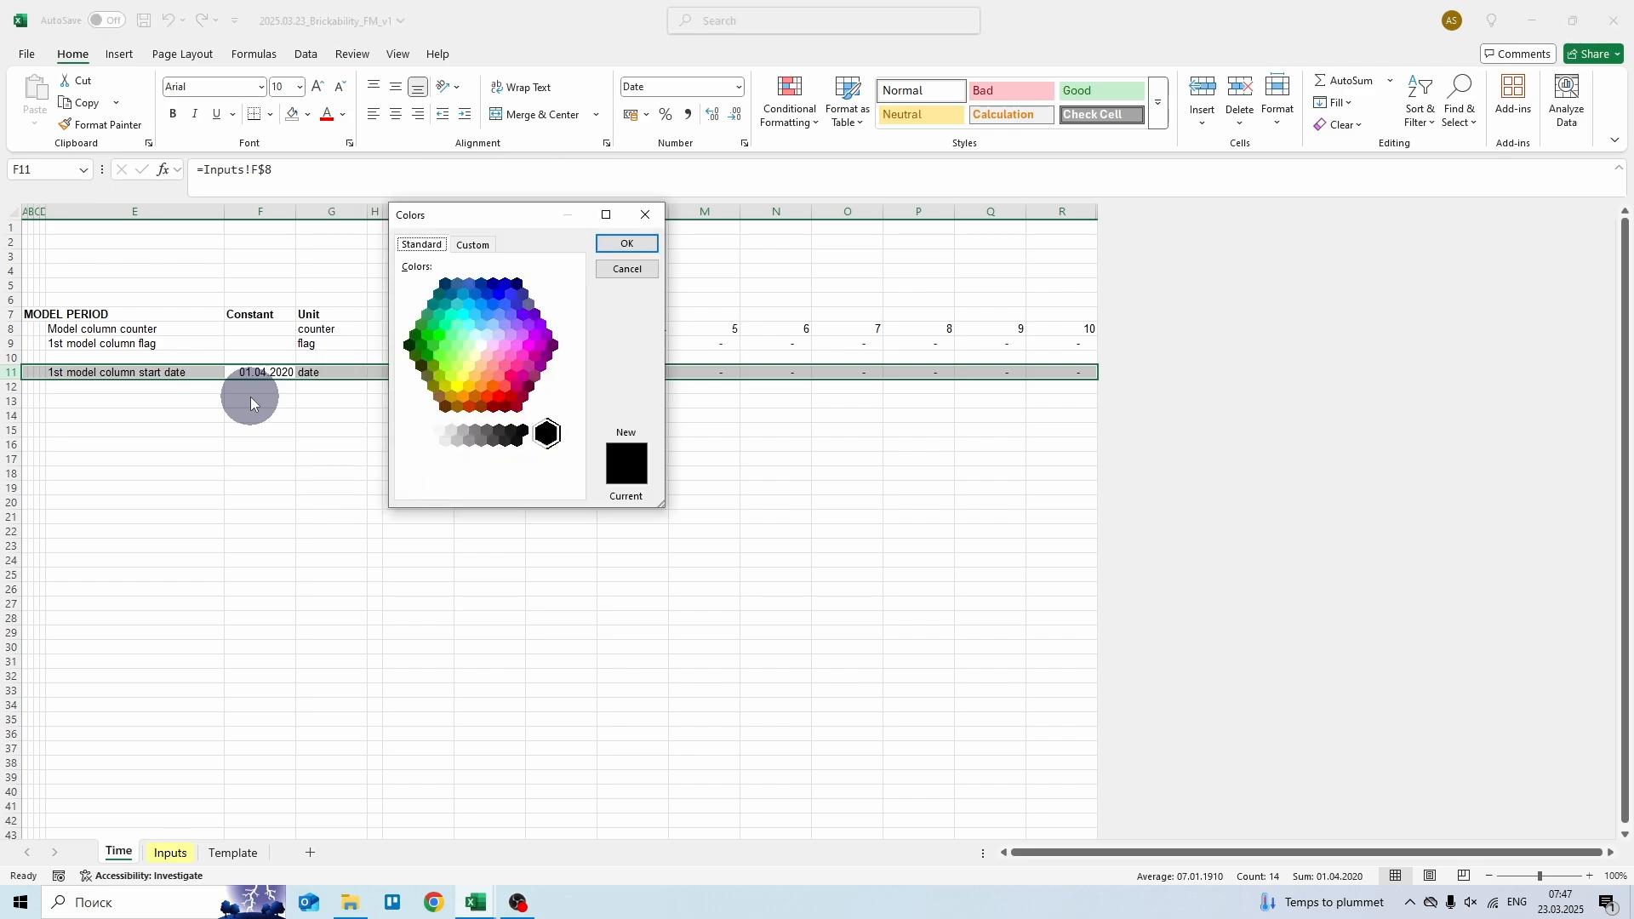
left_click(474, 244)
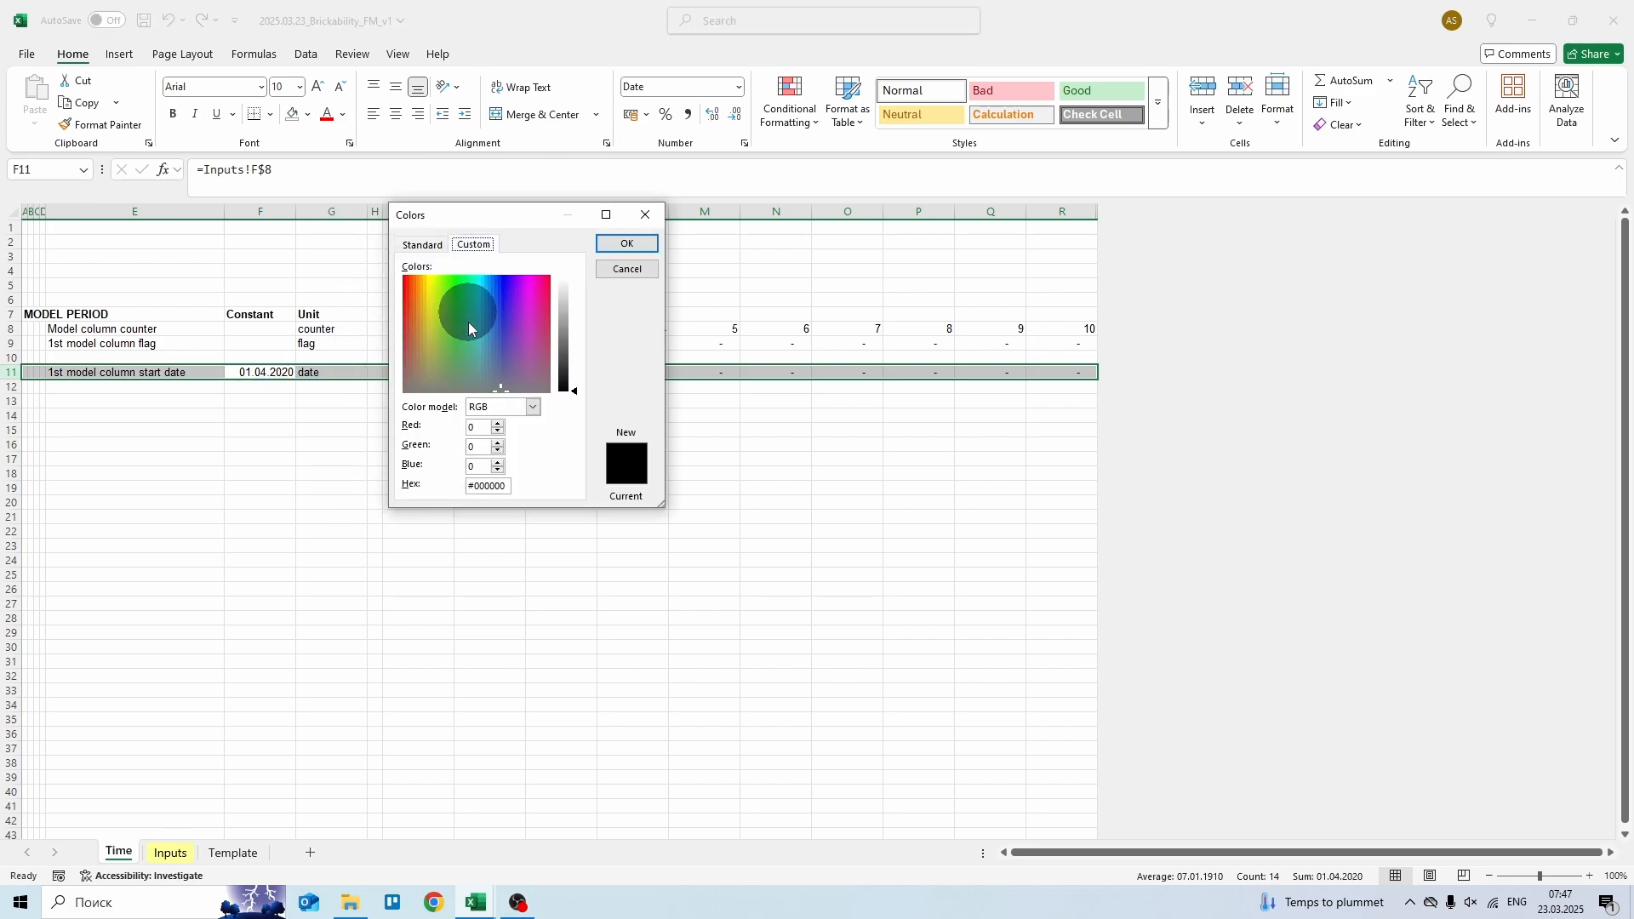
double_click(471, 467)
type("255")
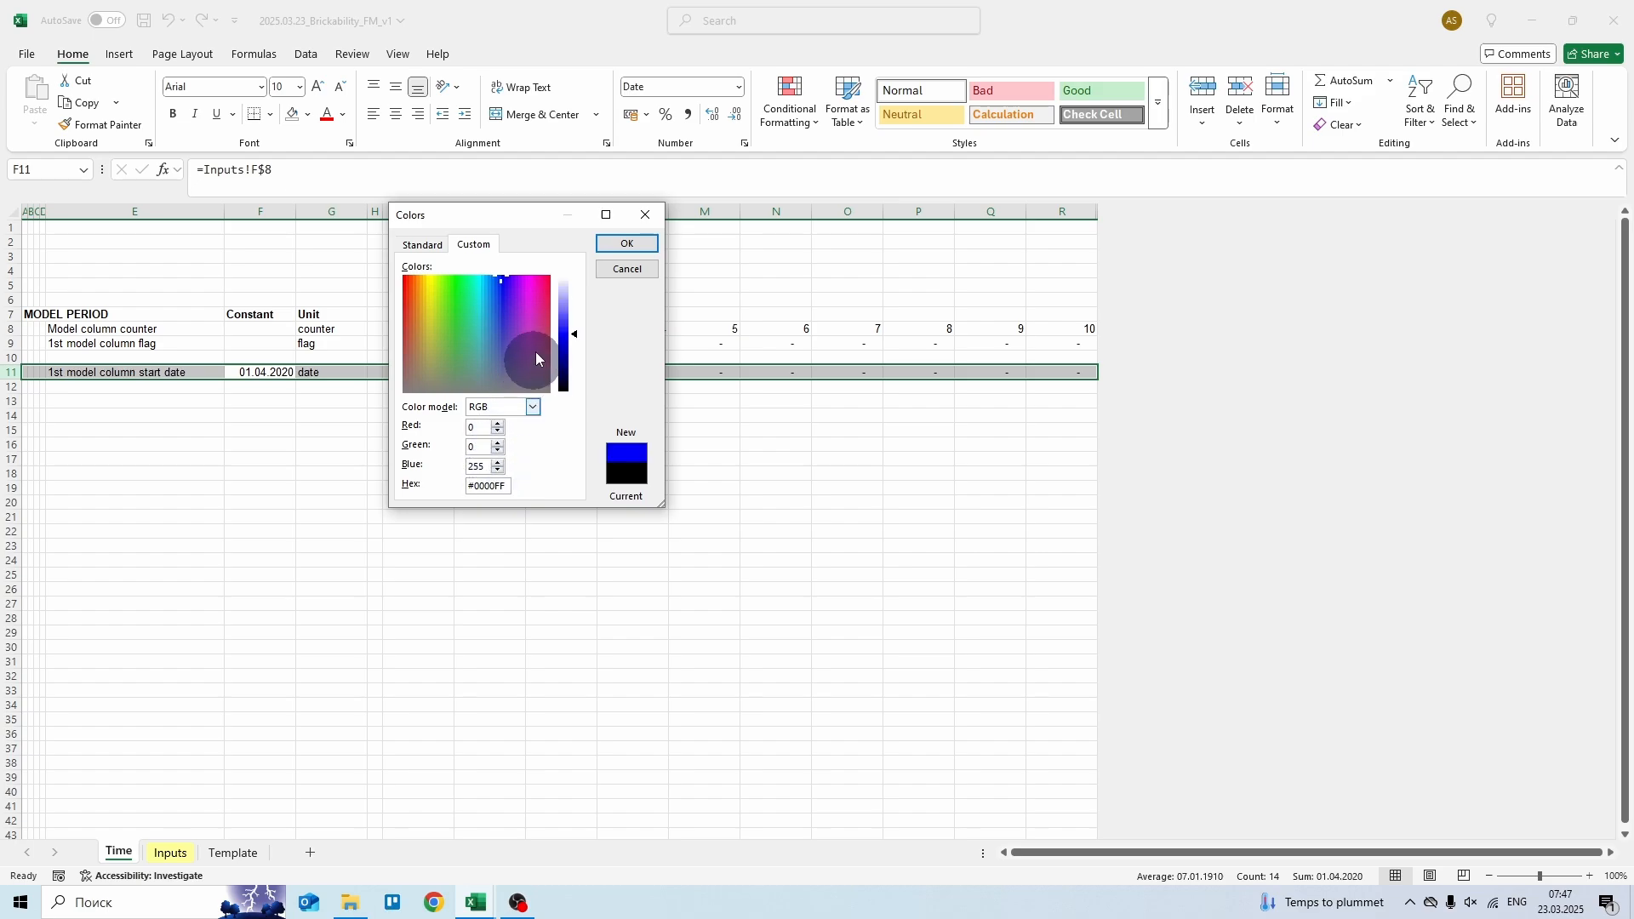
left_click(626, 243)
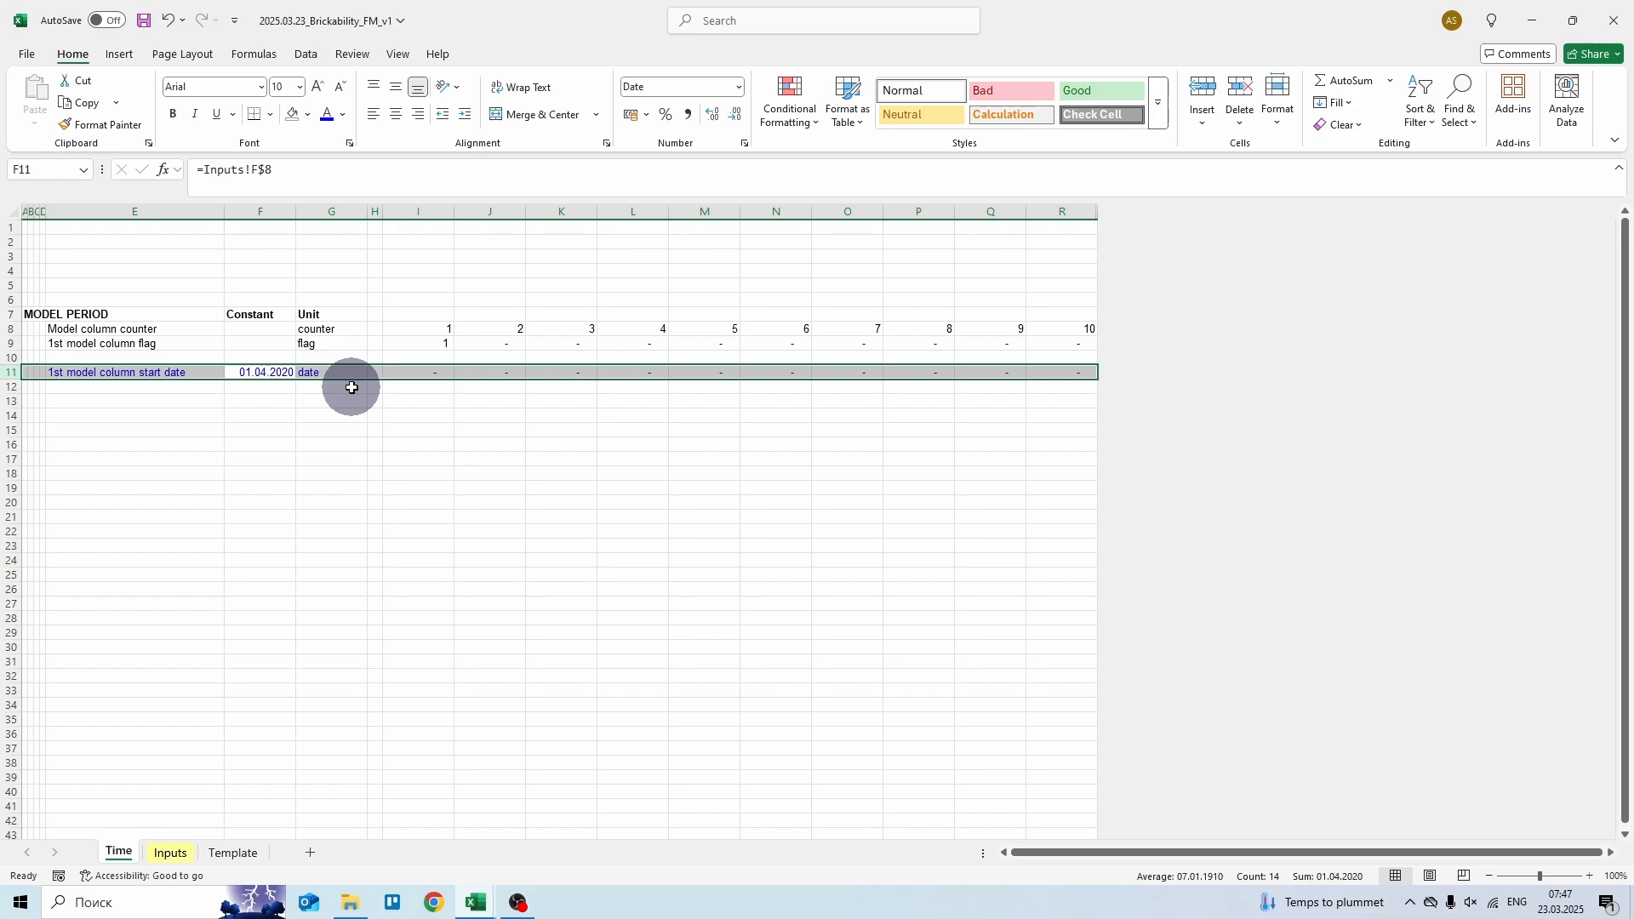
- Link cell E12 to the Months per model period label on the Inputs sheet with the row-anchored formula = Inputs!E$10
key("Down")
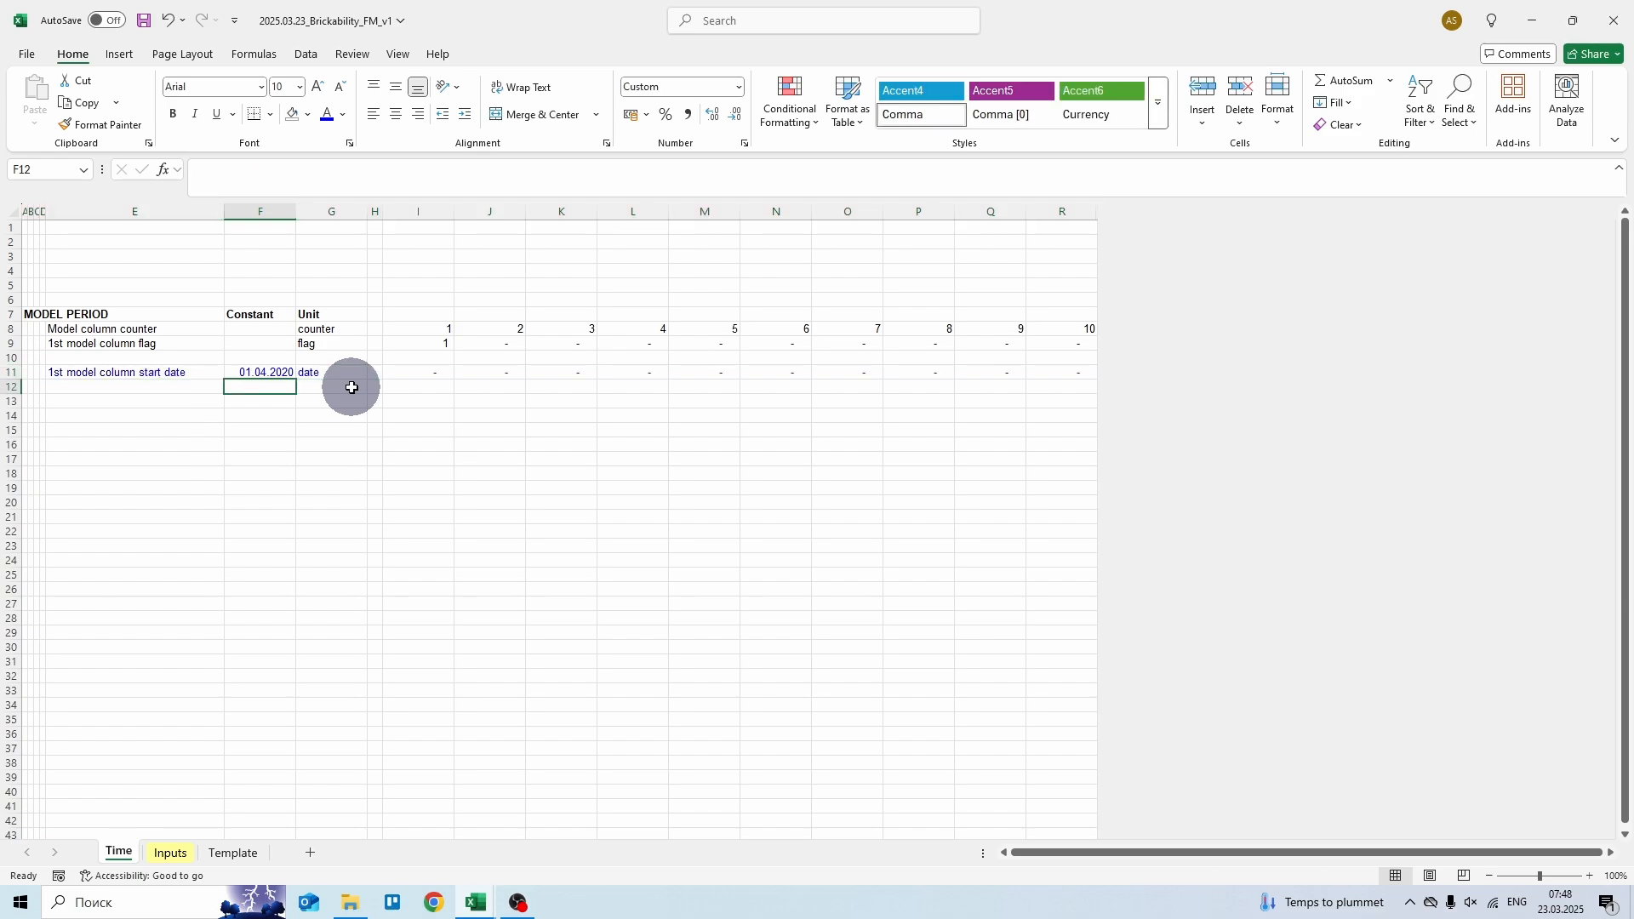
key("Left")
type("=")
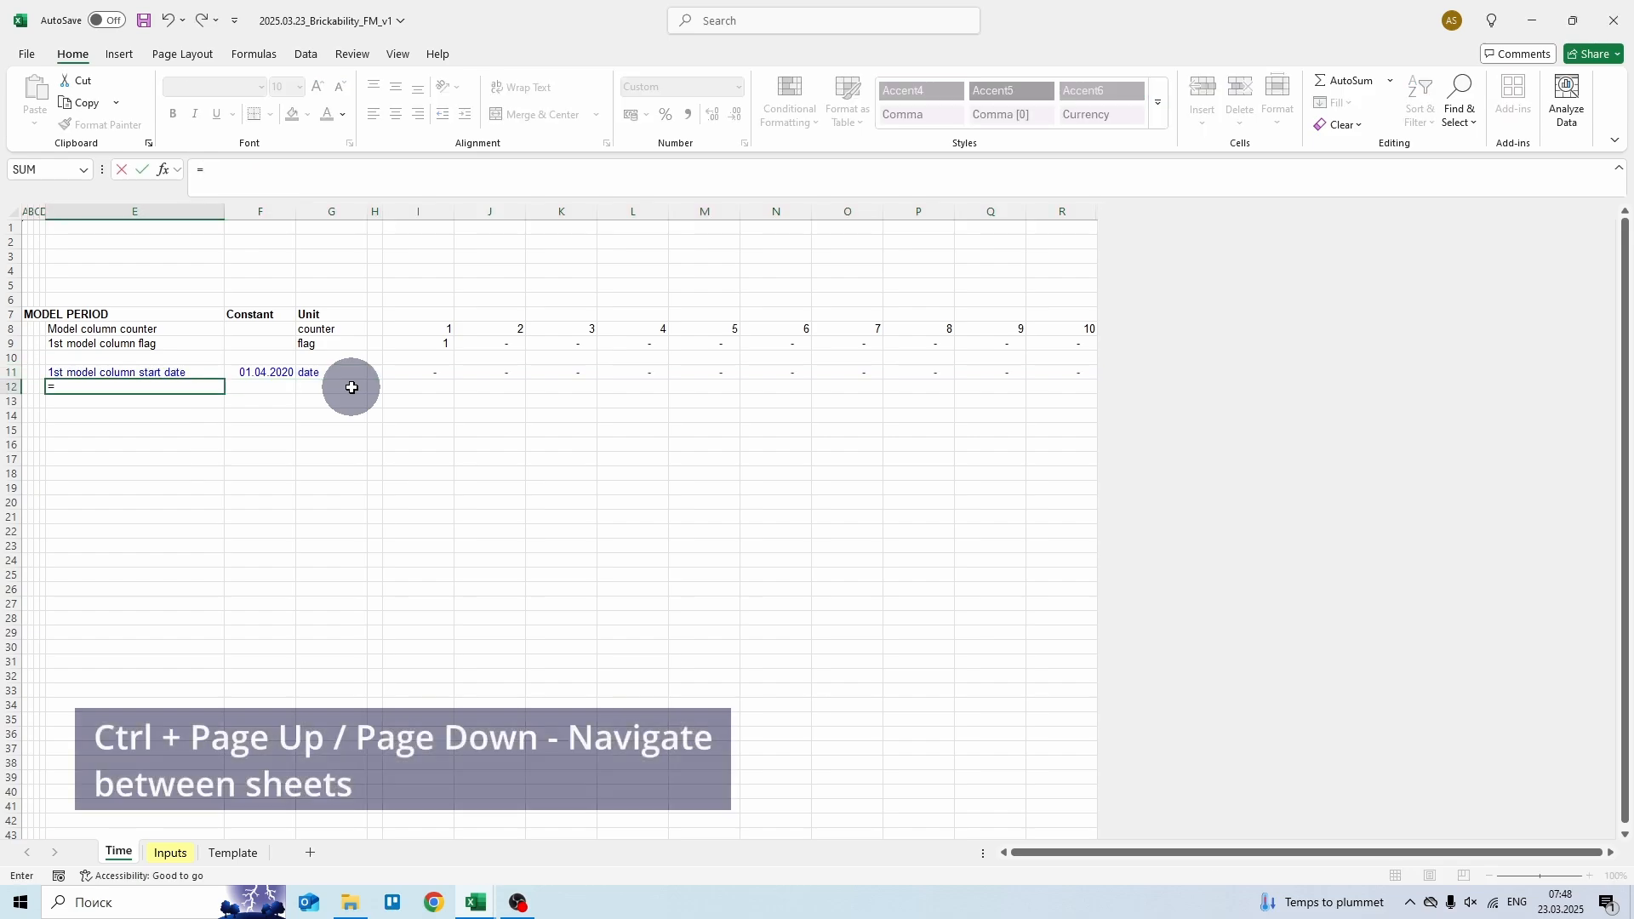
key("ctrl+Page_Down")
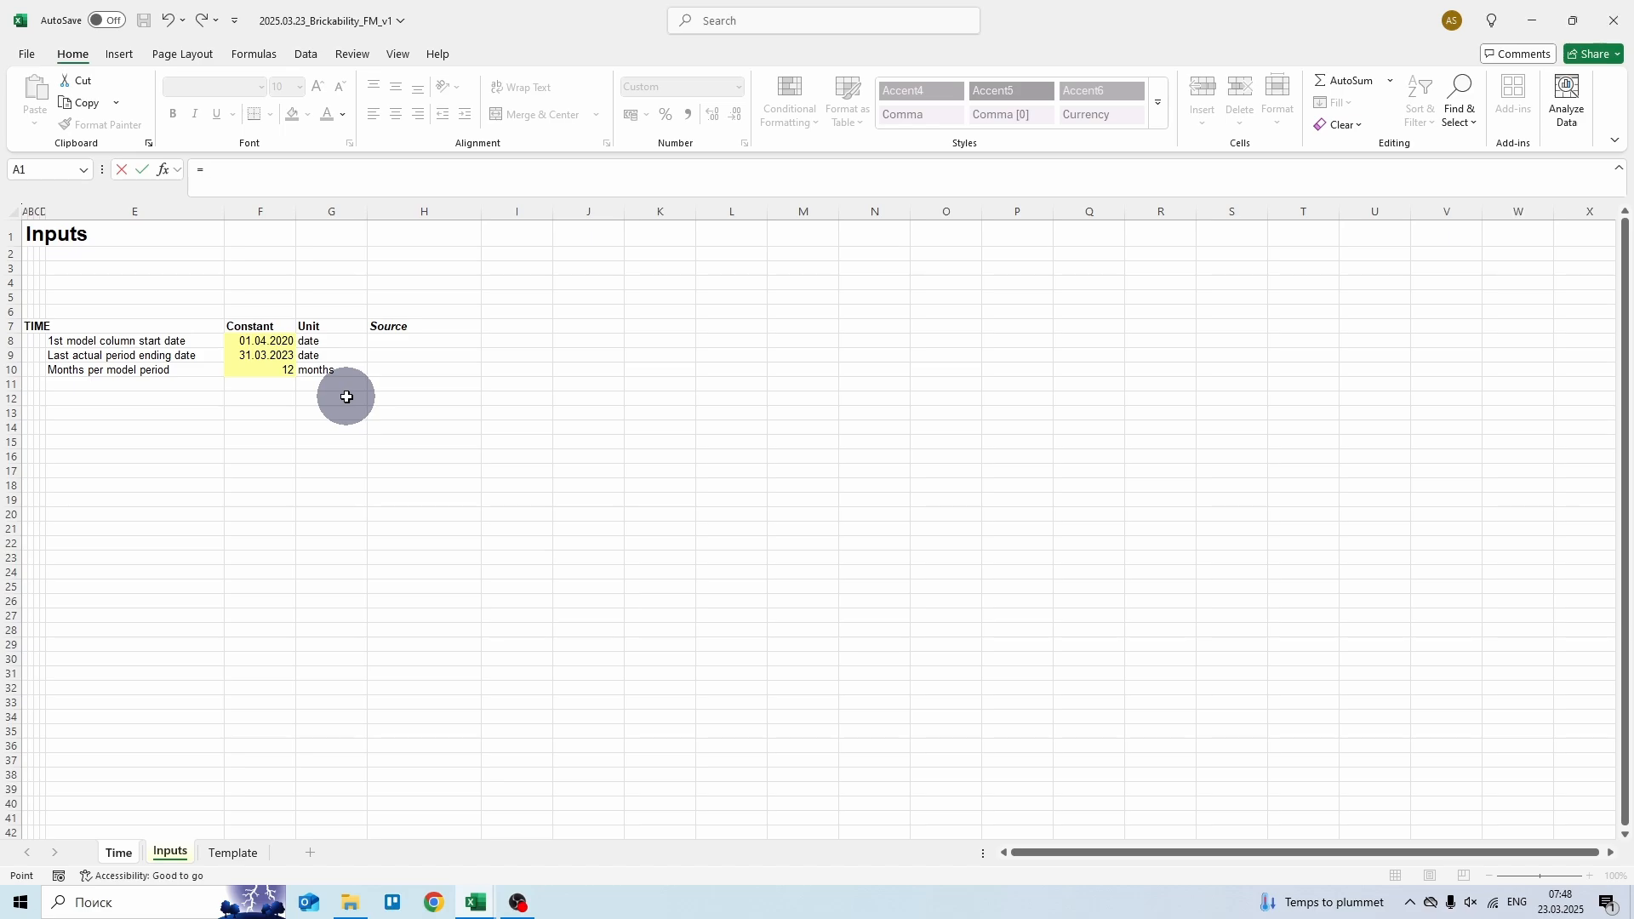
left_click(199, 370)
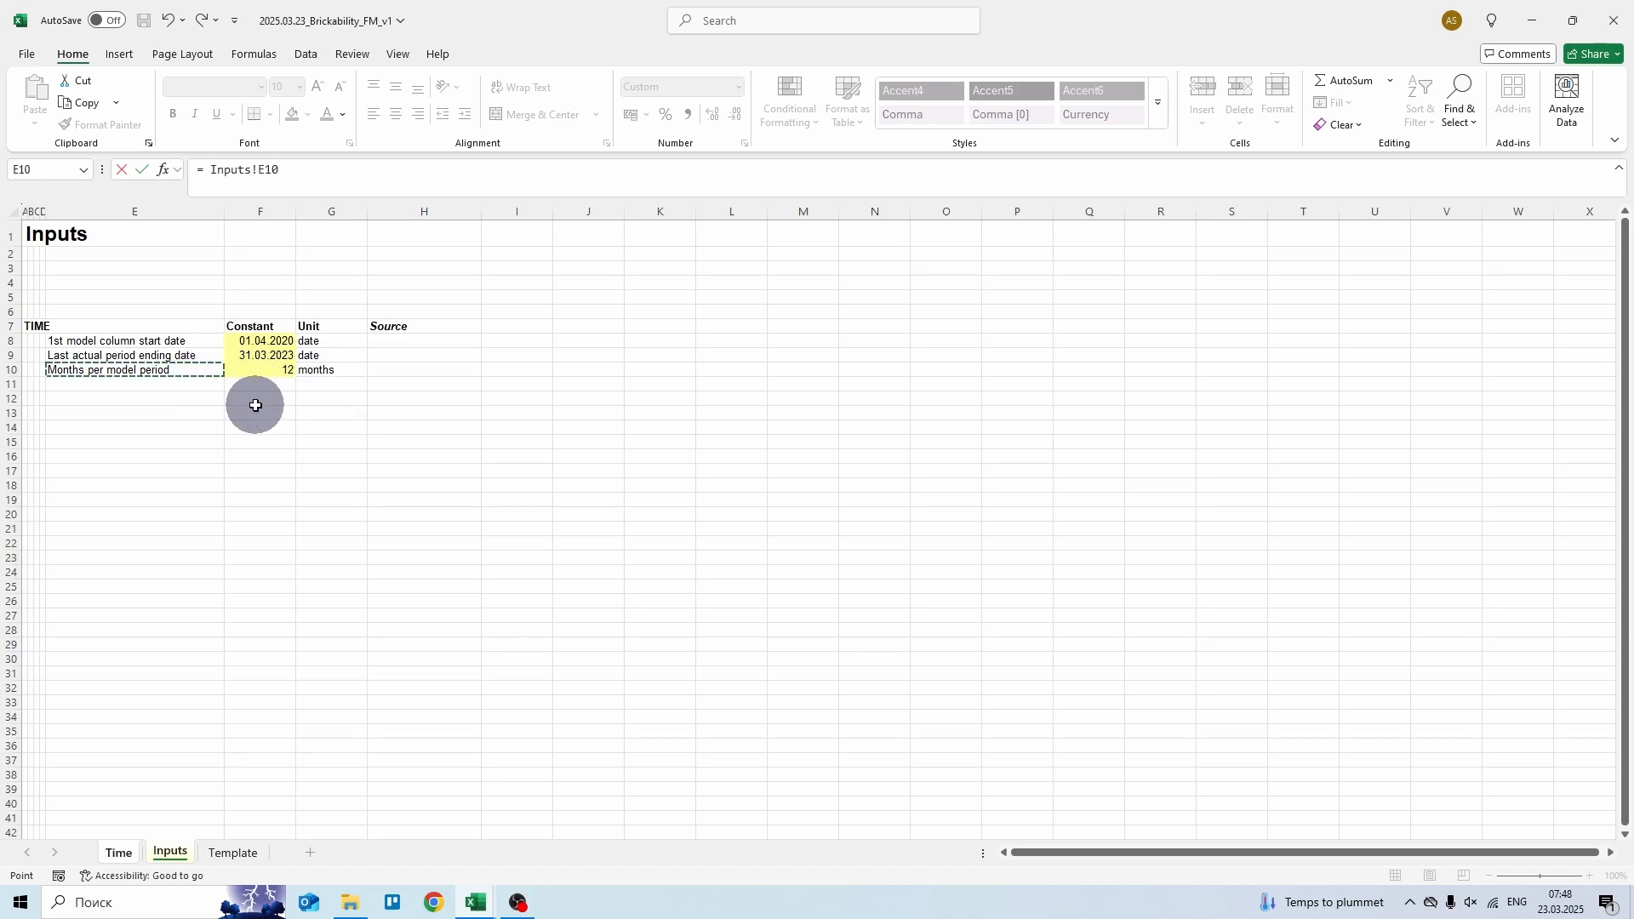
key("F4")
key("F4")
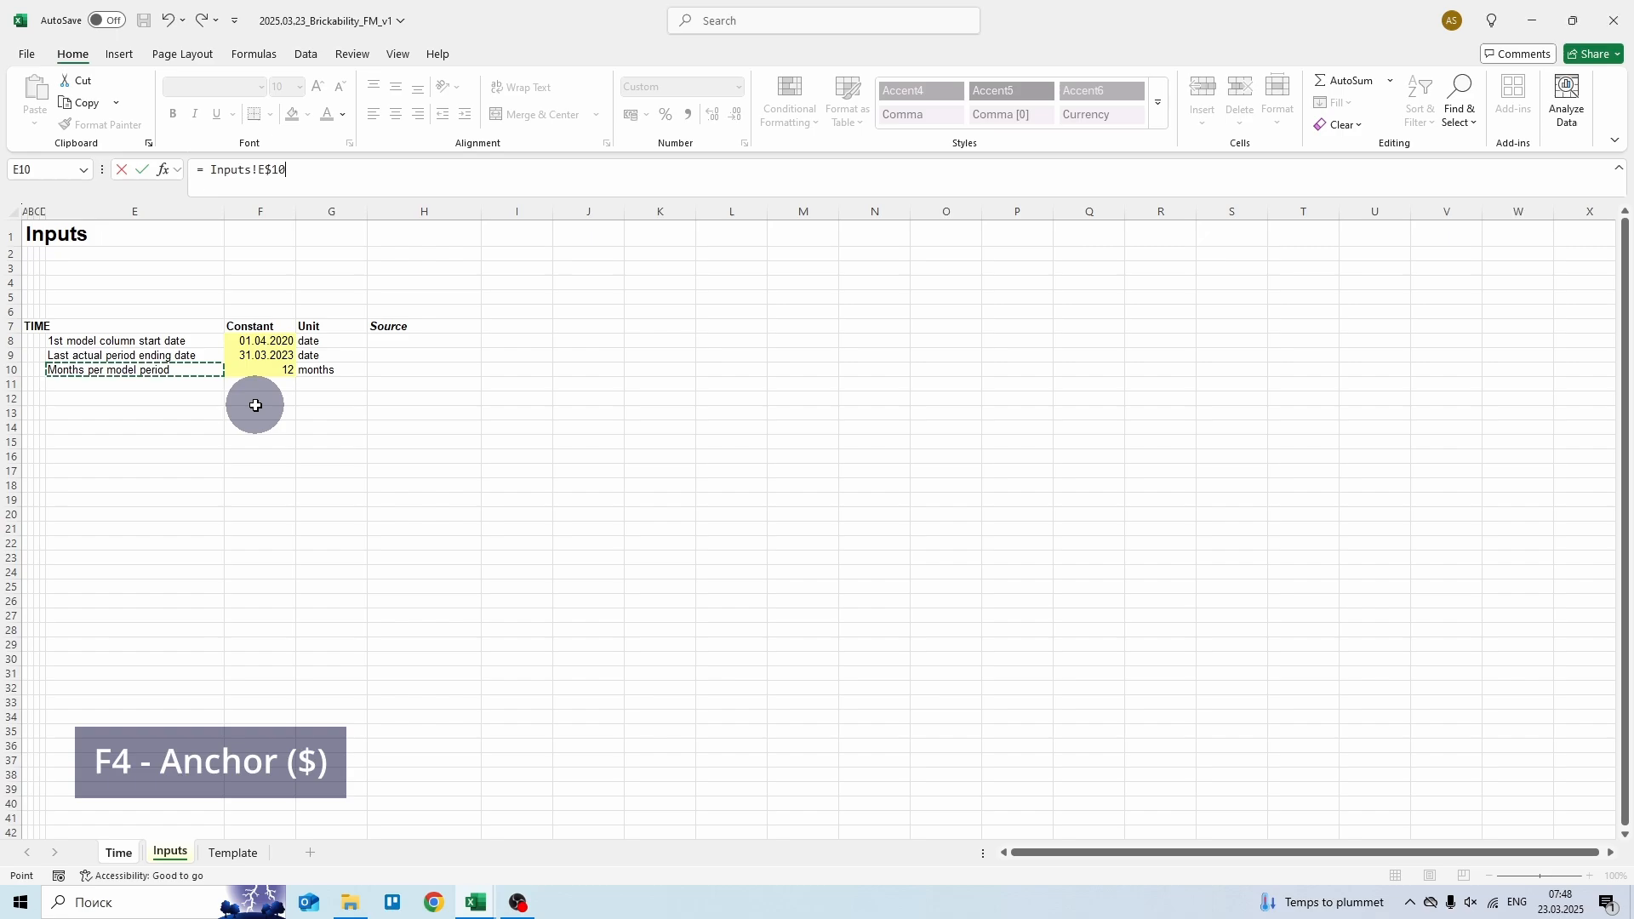
key("ctrl+Return")
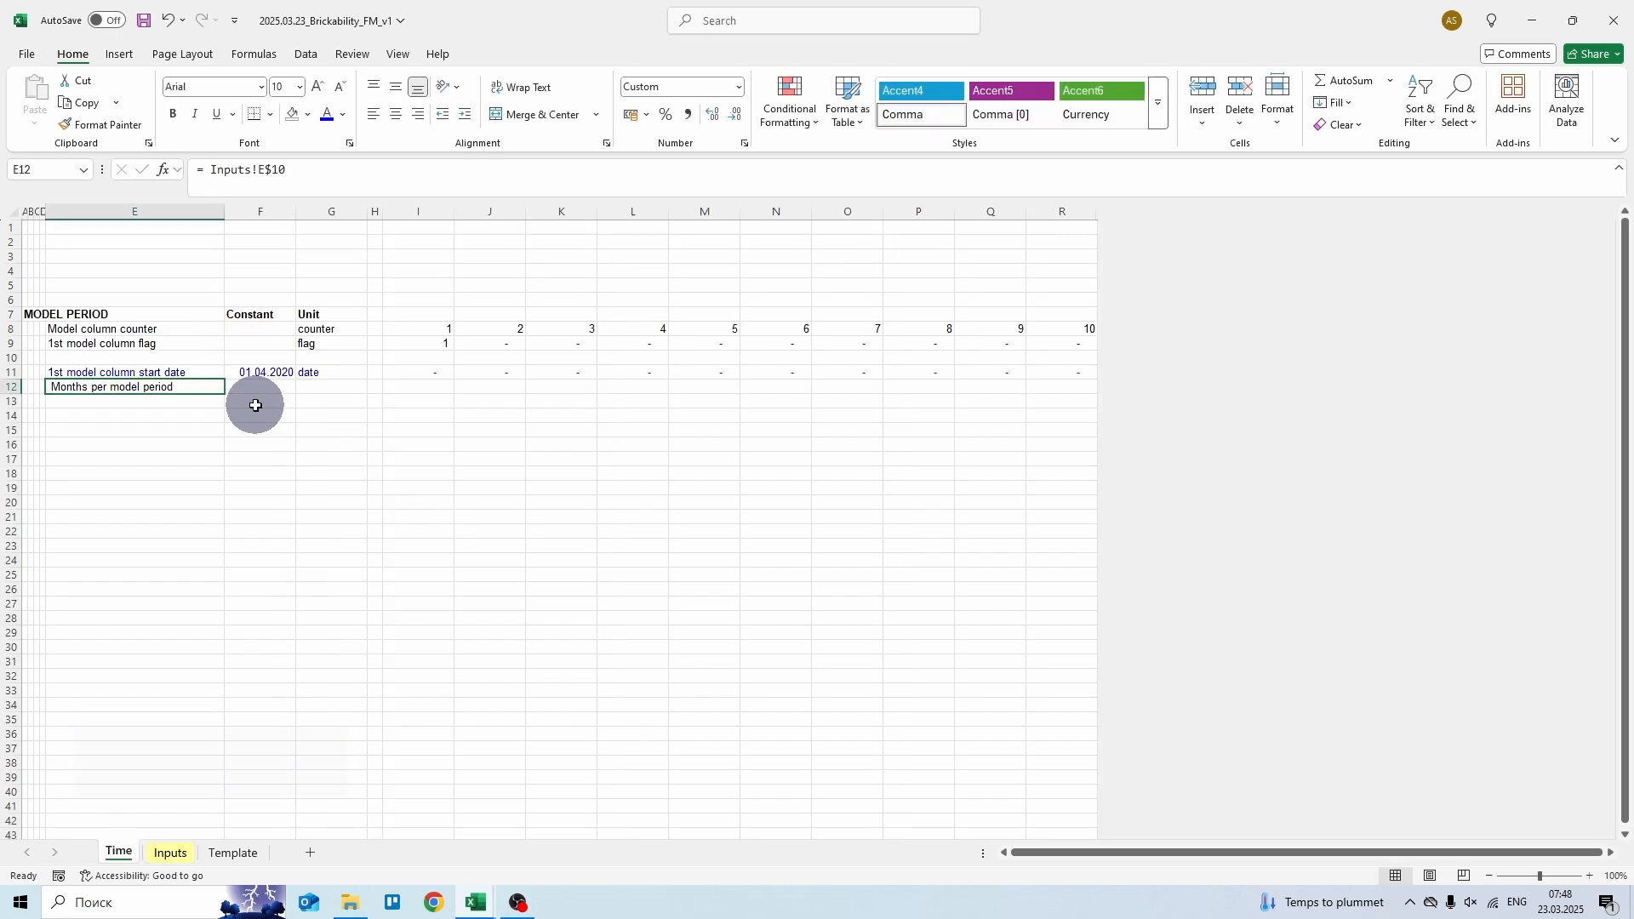
- Copy the link formula in E12 across row 12 through column R
key("ctrl+c")
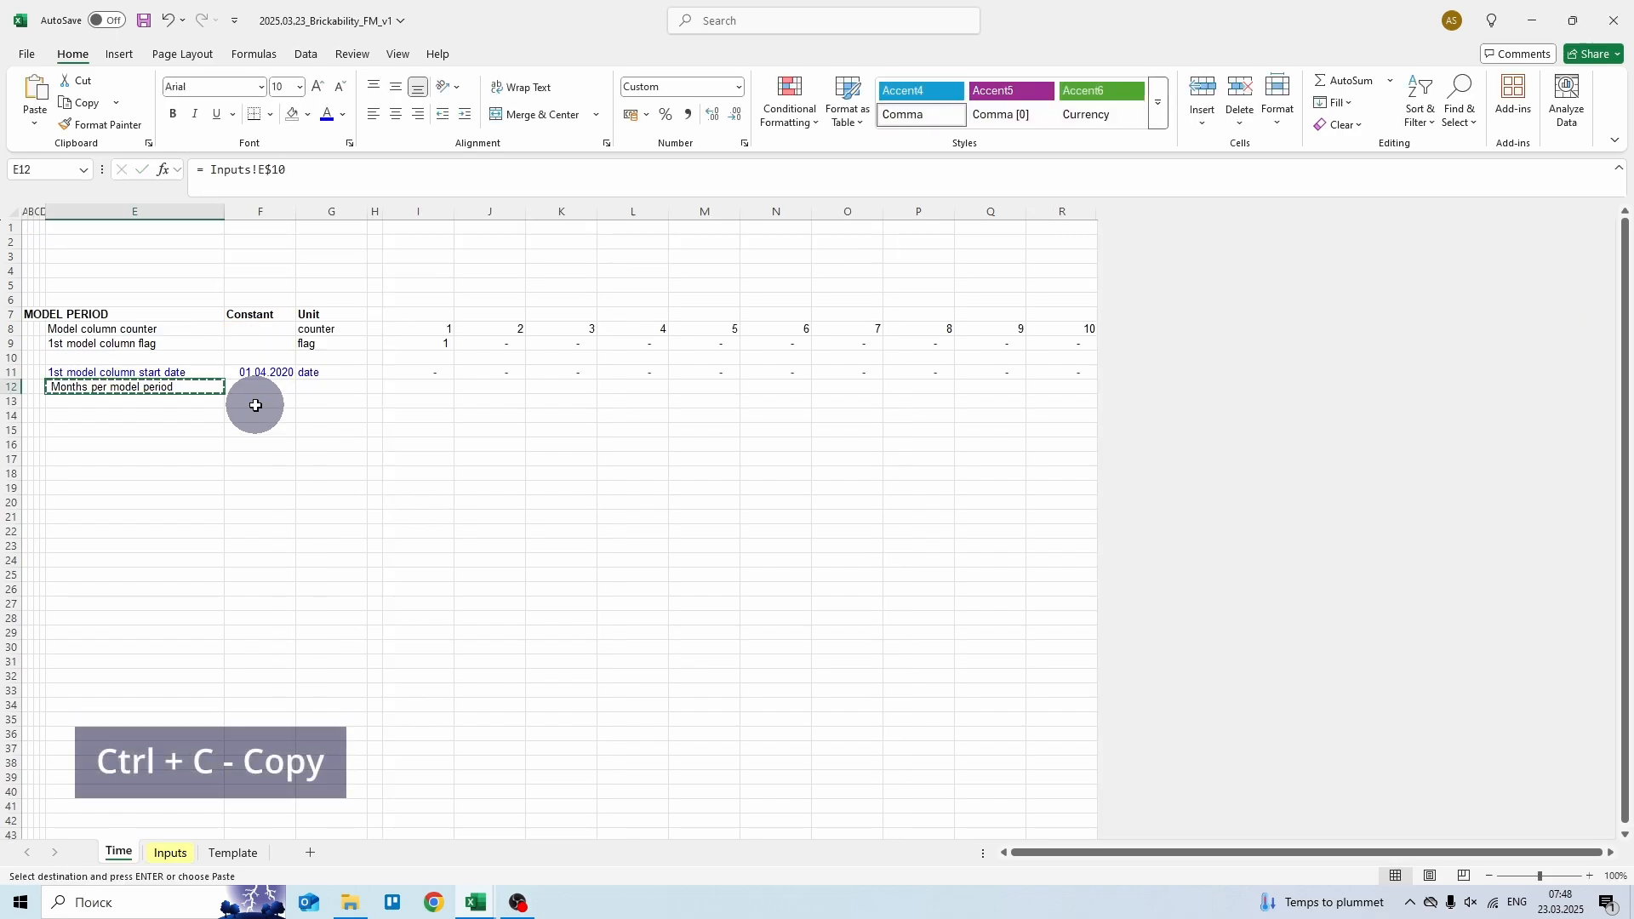
key("ctrl+shift+Right")
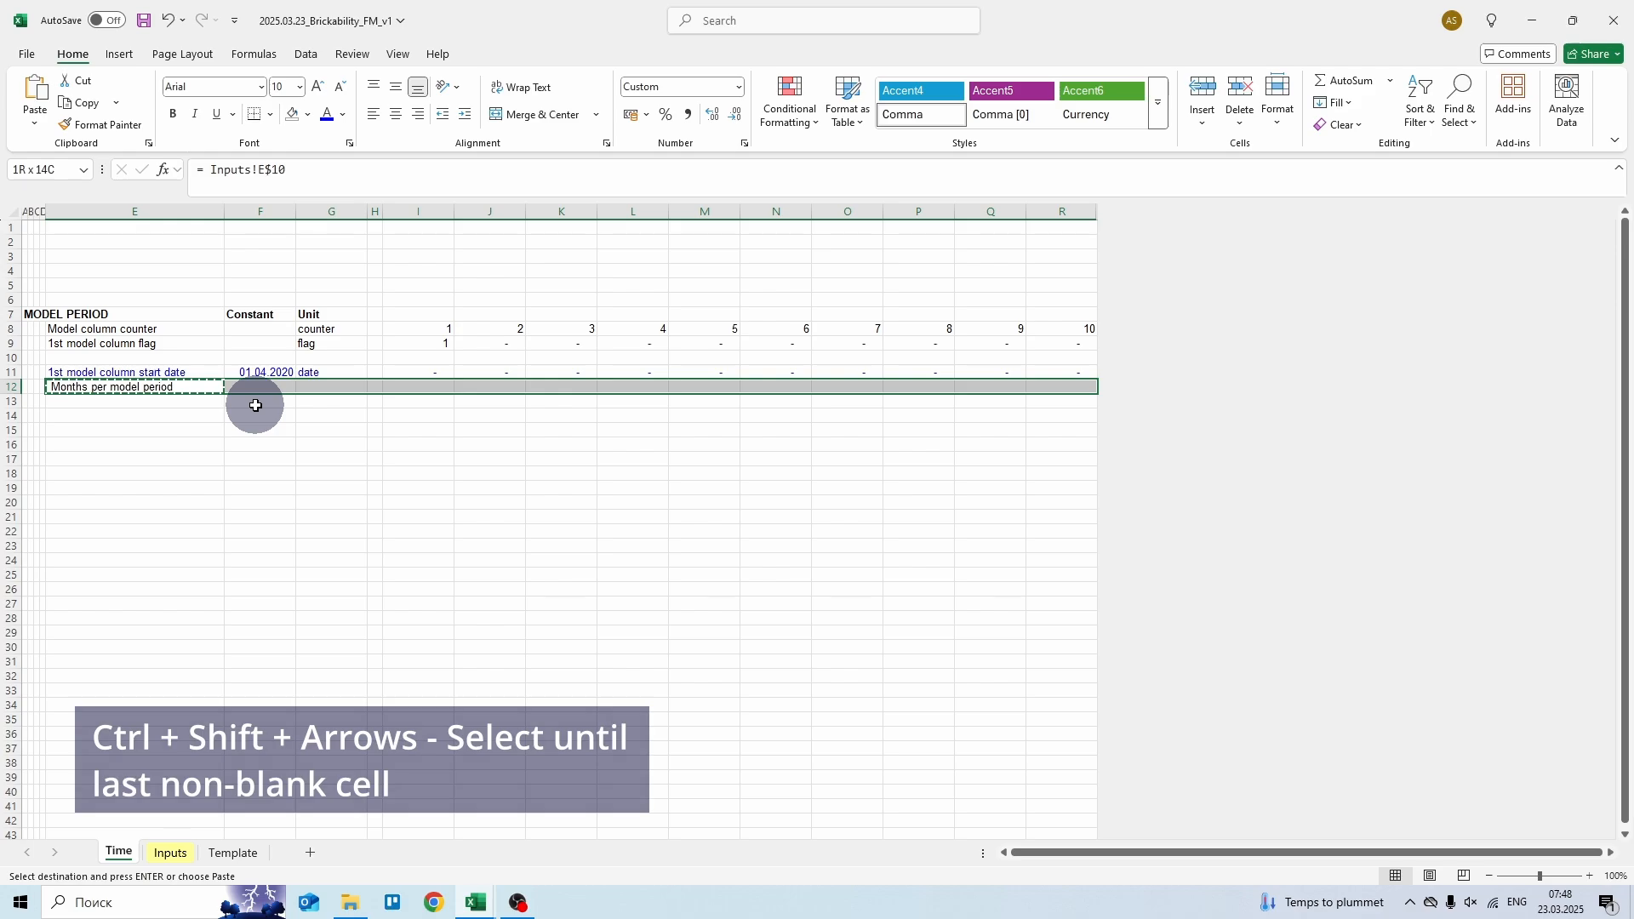
key("Return")
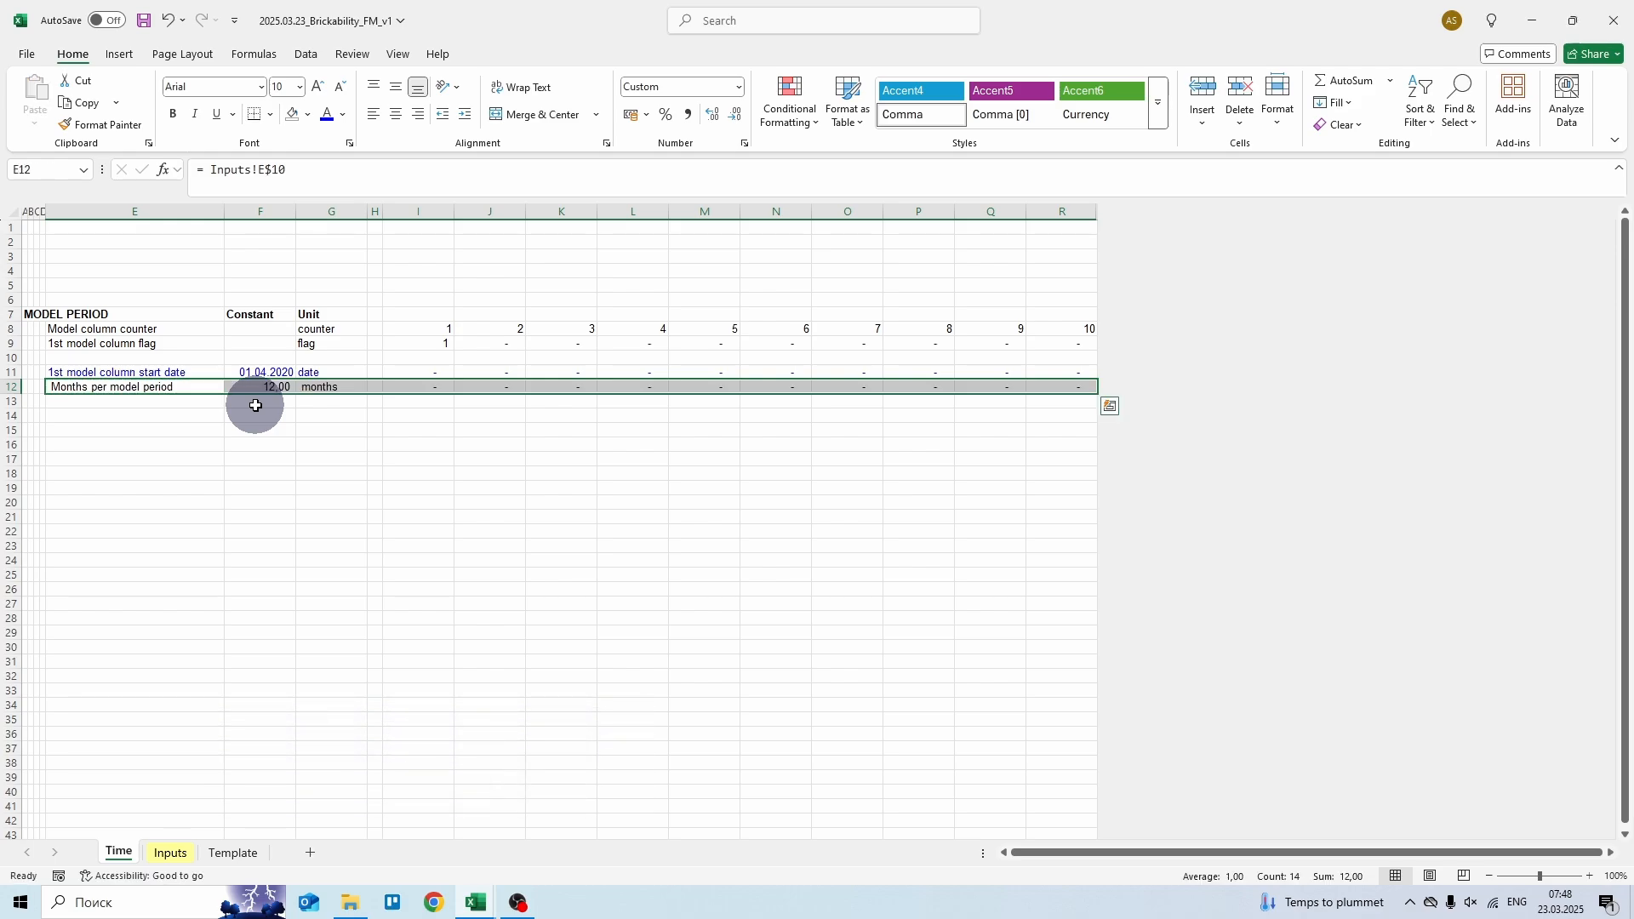
- Reduce the Months per model period constant in F12 to zero decimal places
key("Right")
key("alt")
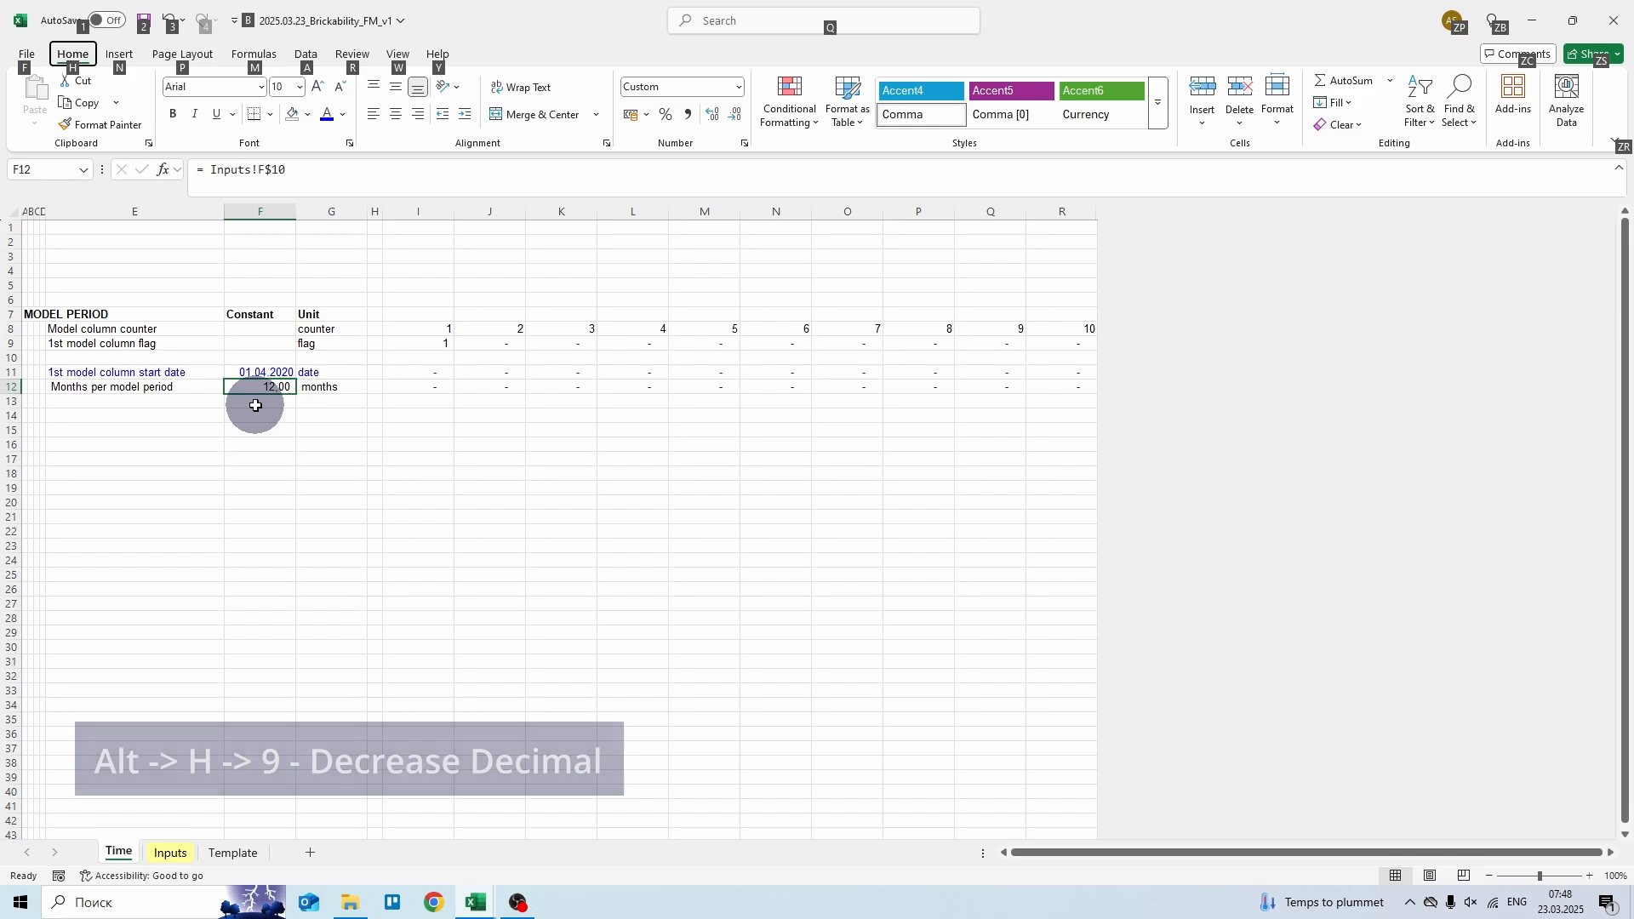
key("h")
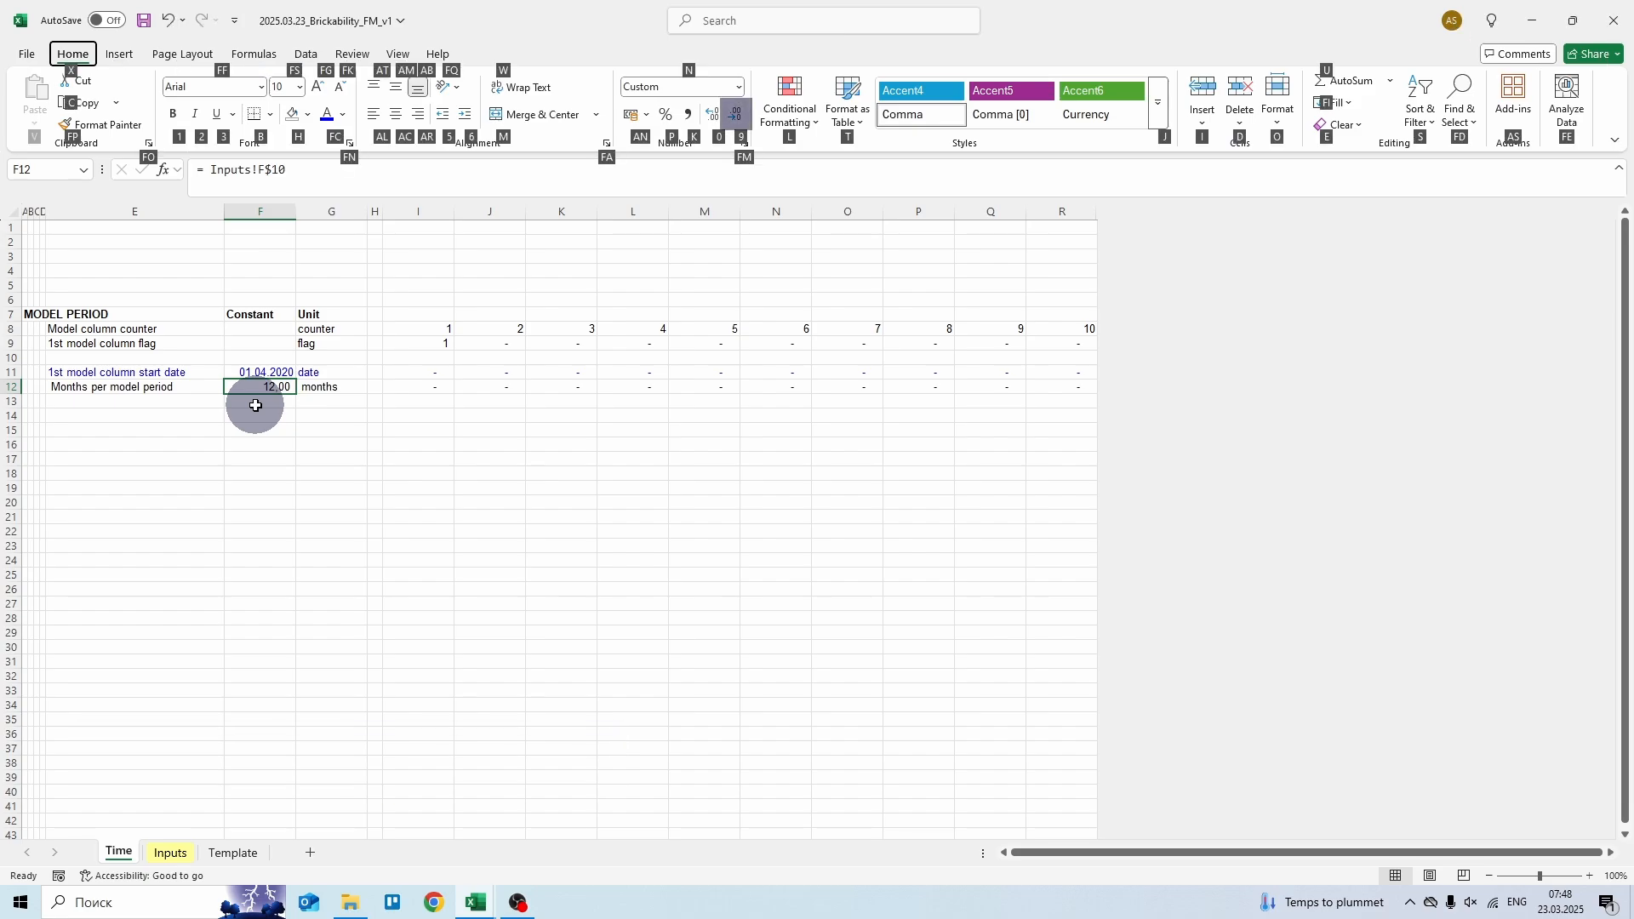
key("9")
key("9")
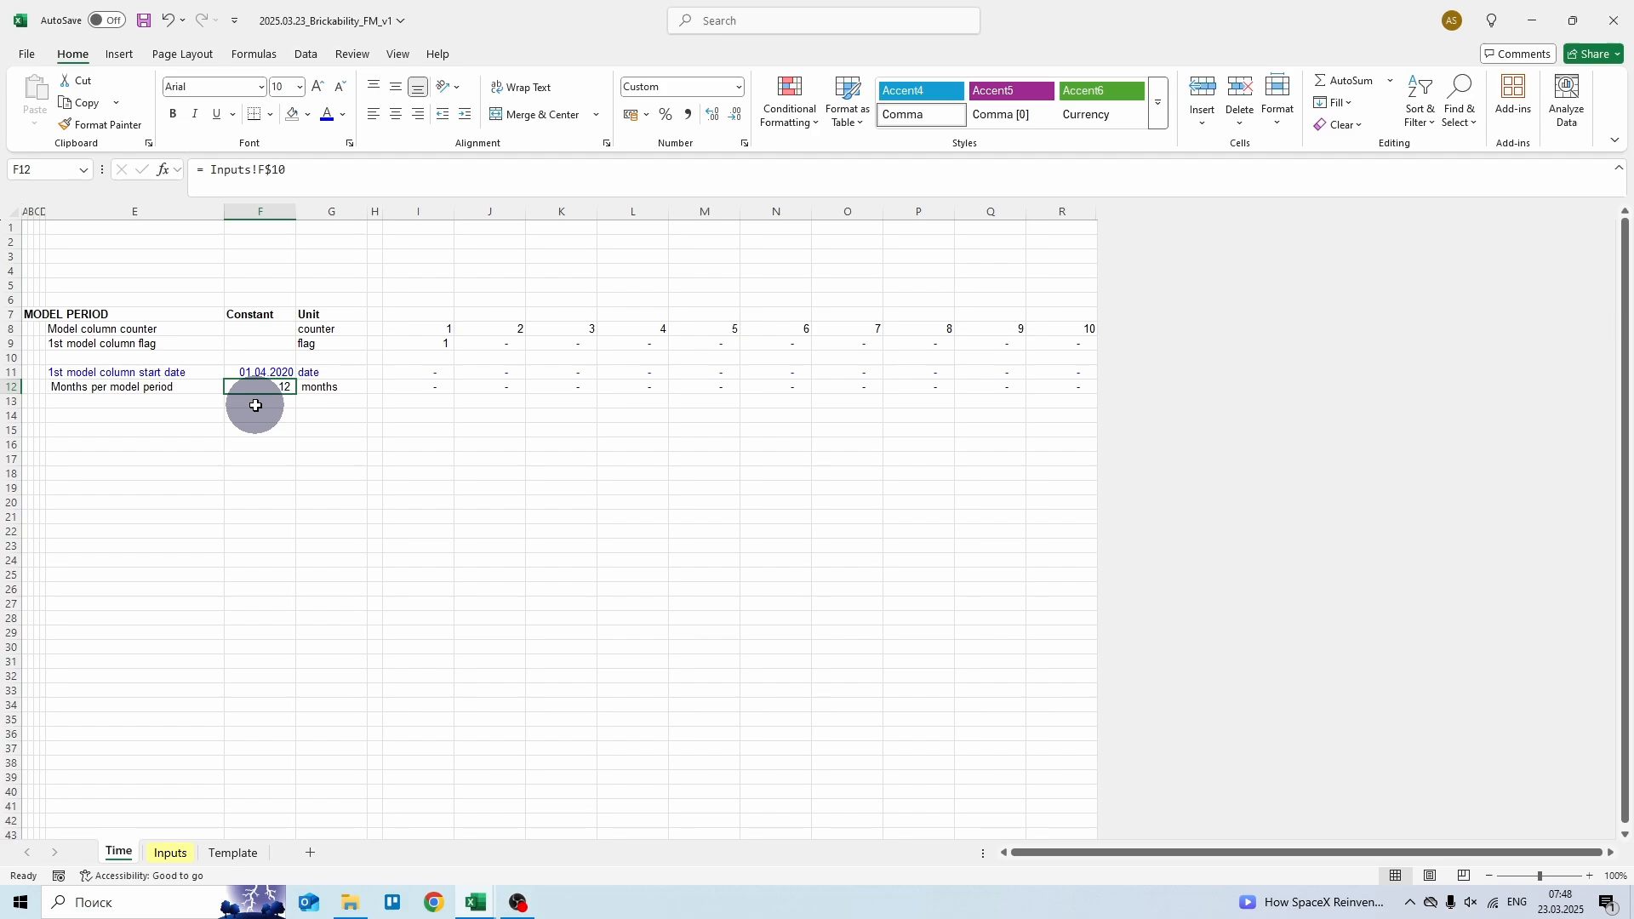
- Colour the entire Months per model period row (row 12) with the recently used blue font colour
key("shift+space")
key("alt")
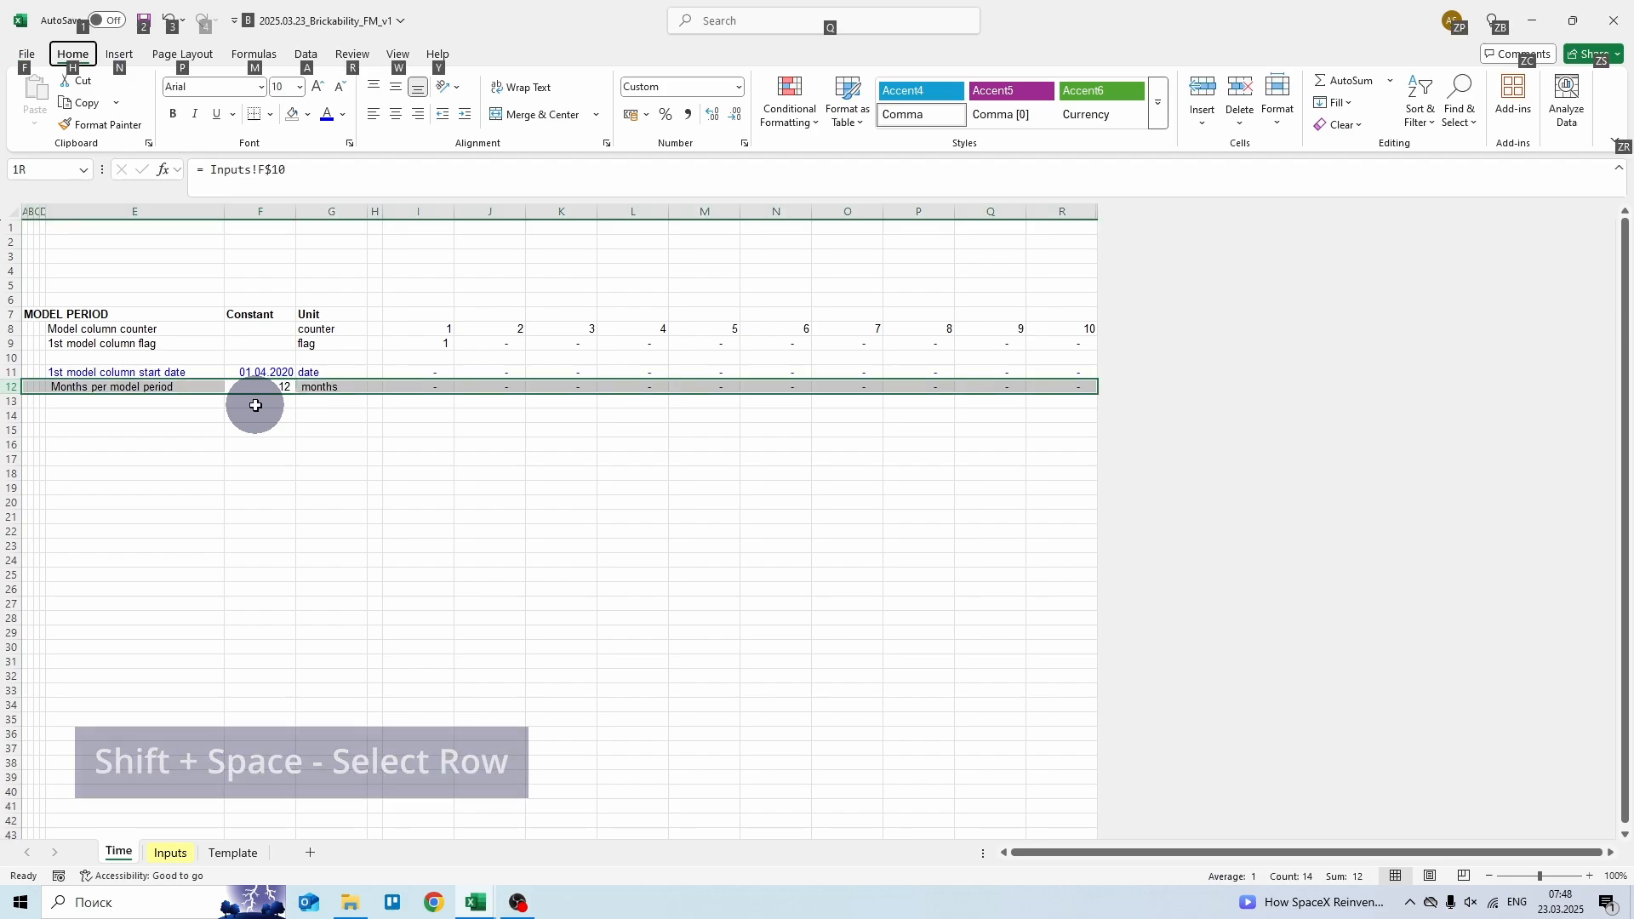
key("h")
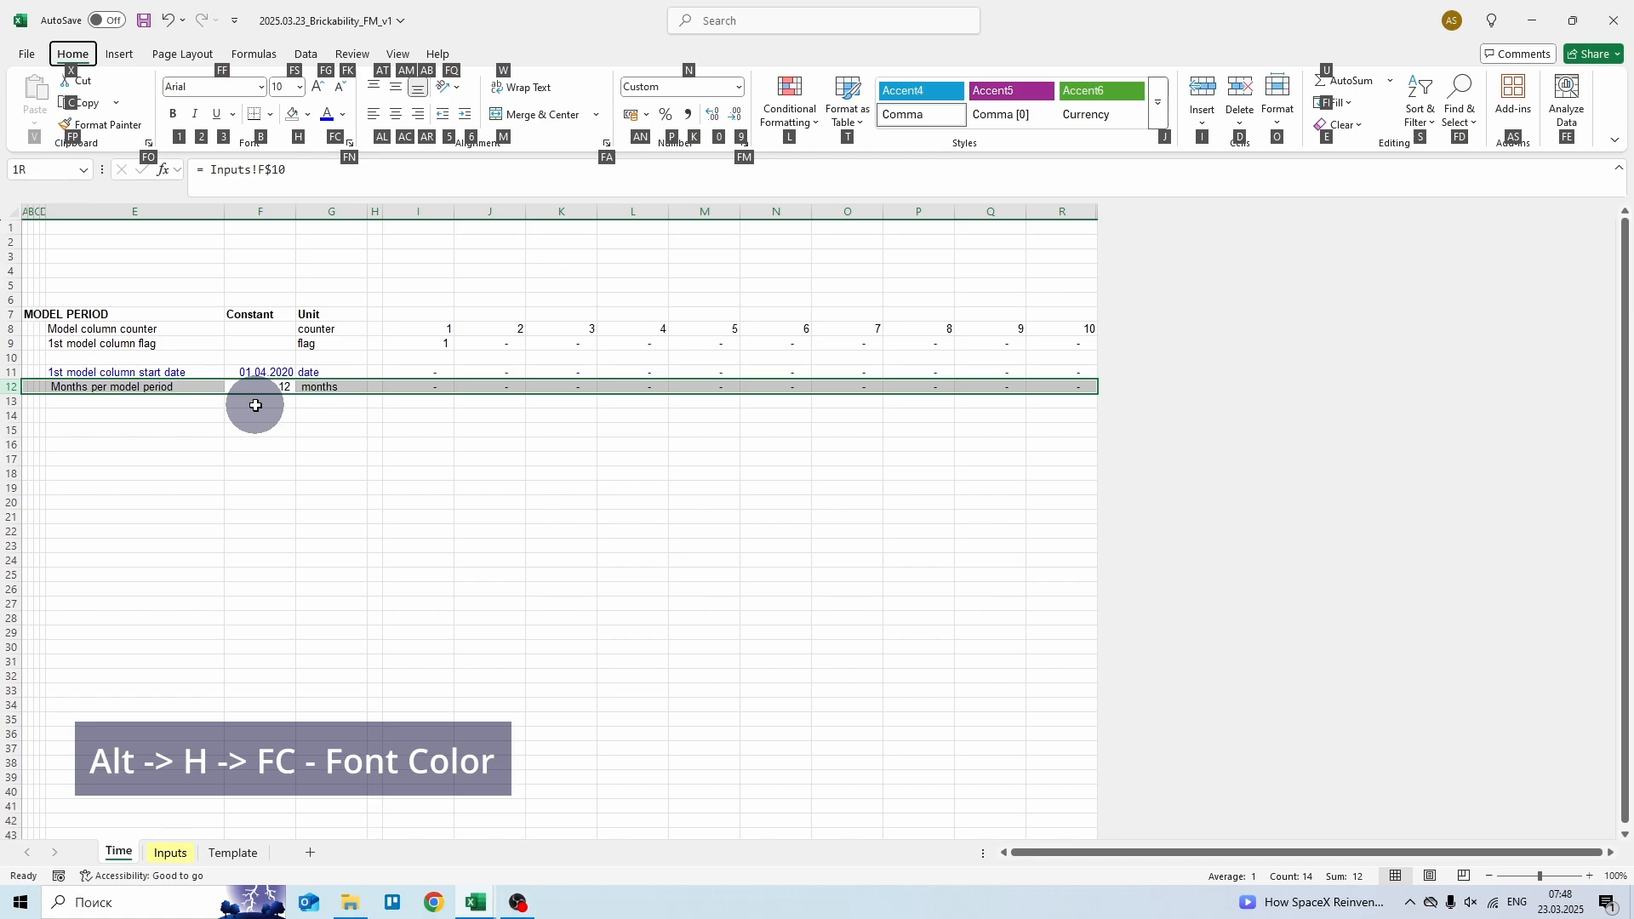
key("f")
key("c")
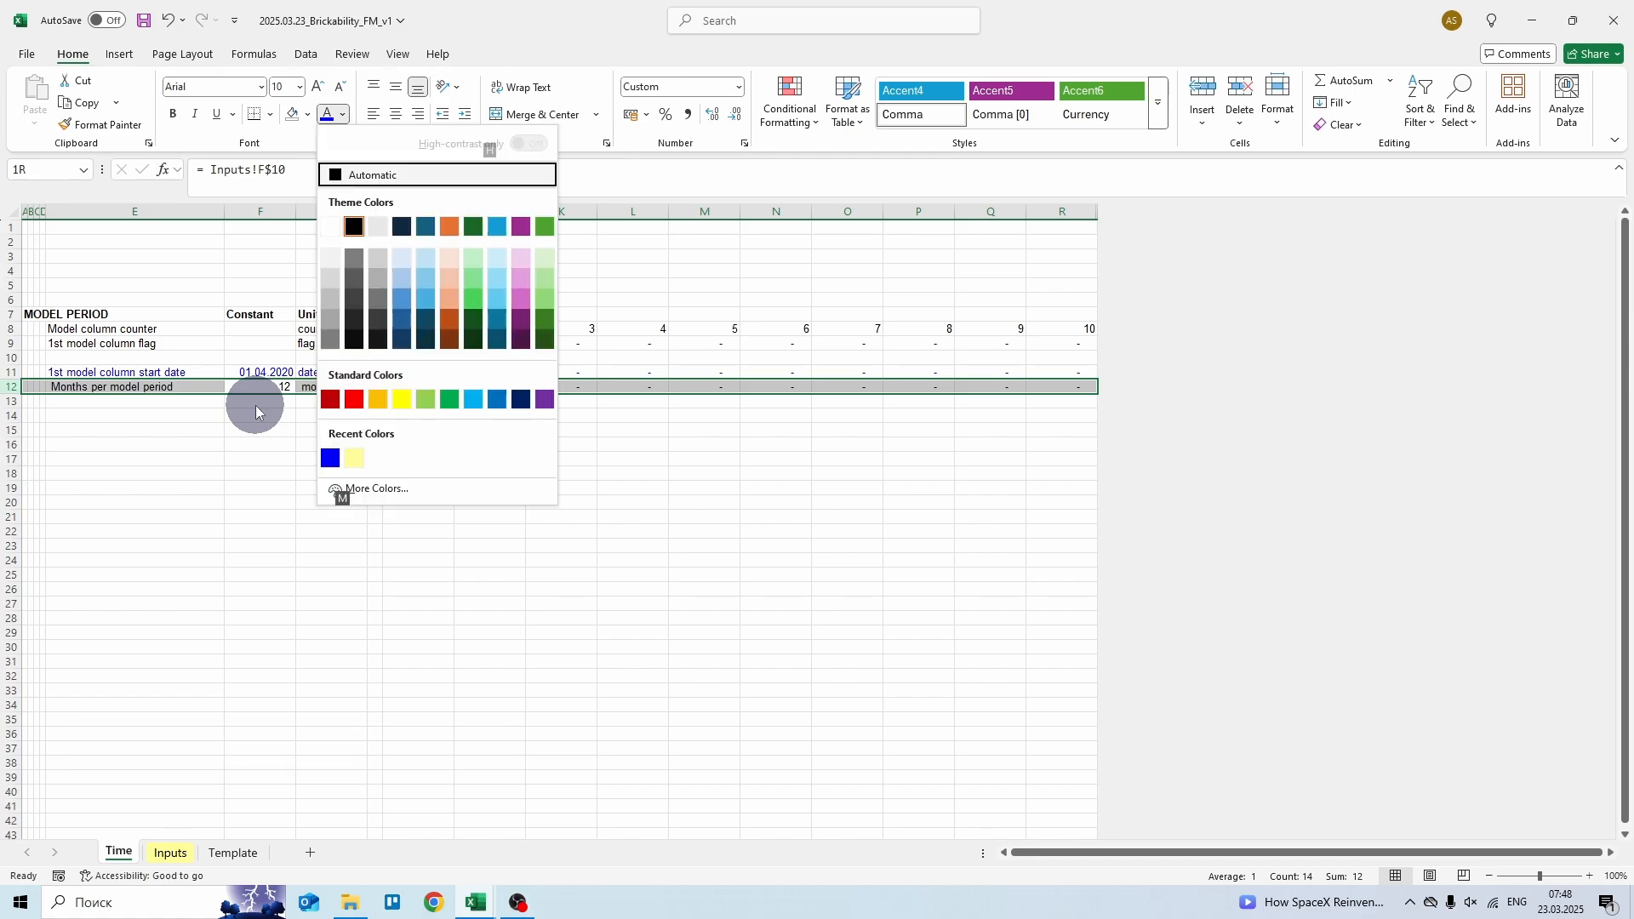
left_click(331, 455)
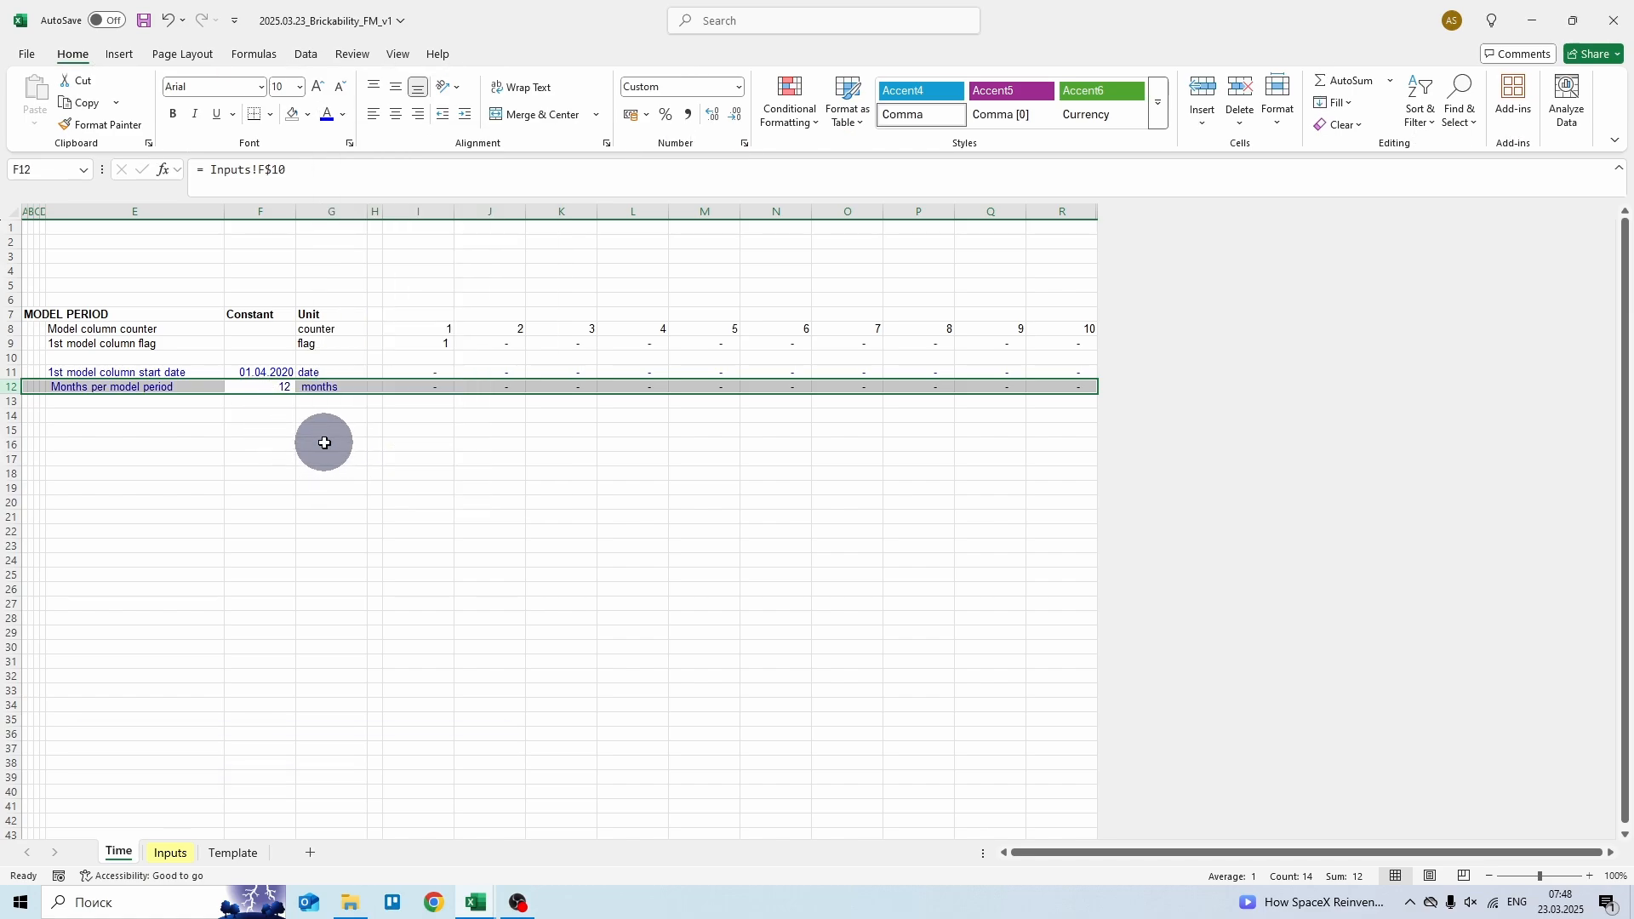
- Link cell E13 to the 1st model column flag label with the row-anchored formula = E$9
key("Left")
key("Down")
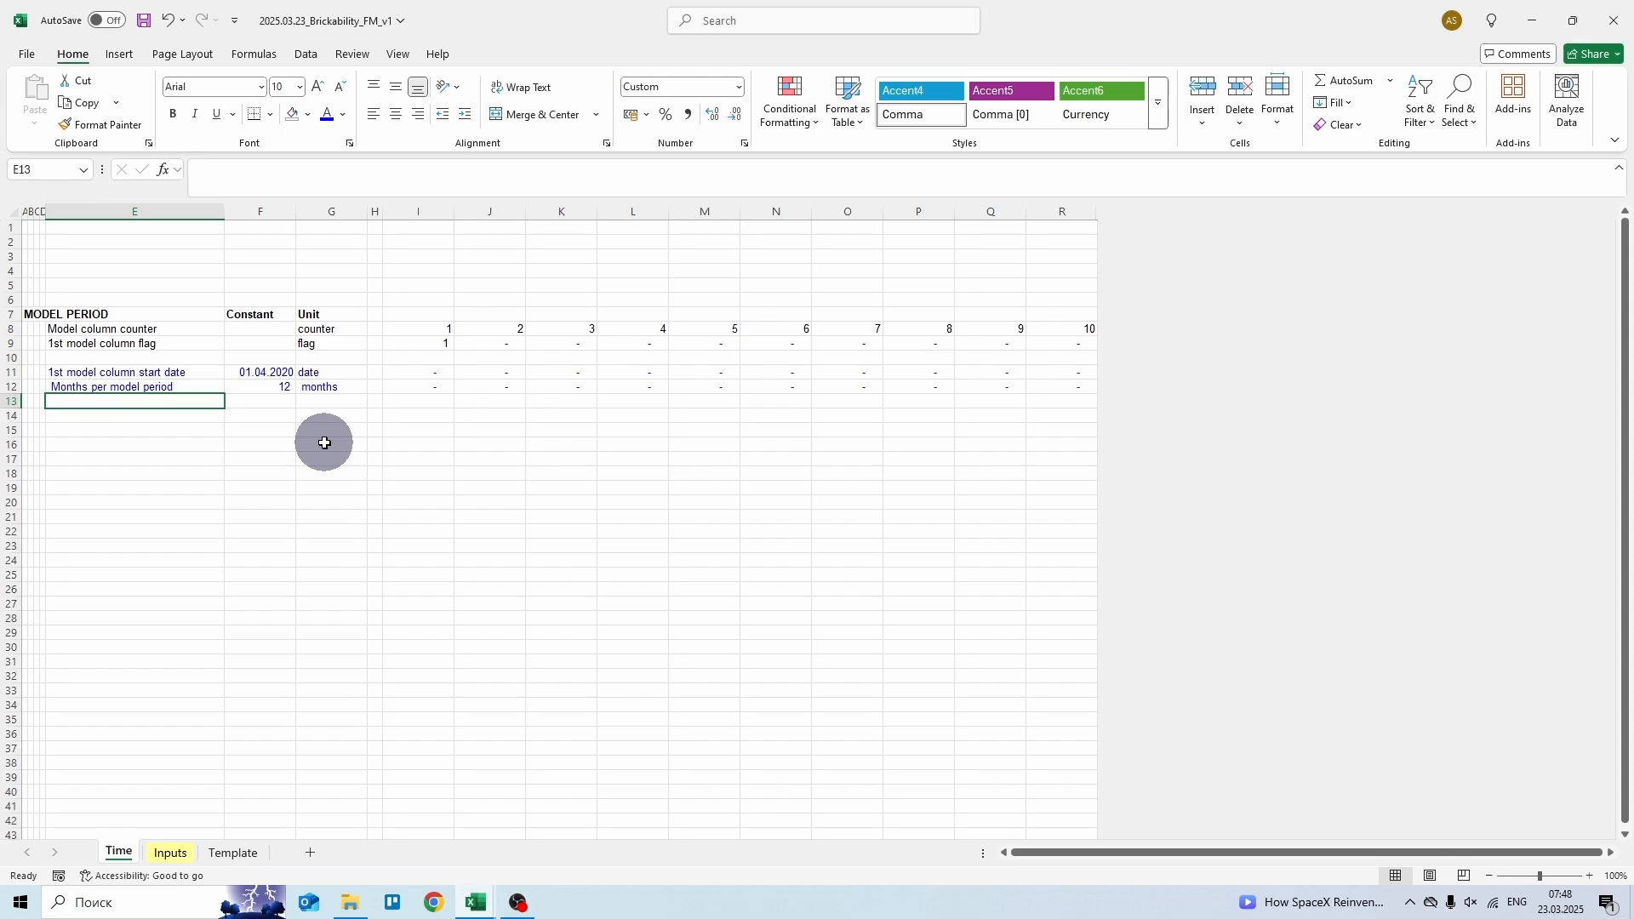
type("=")
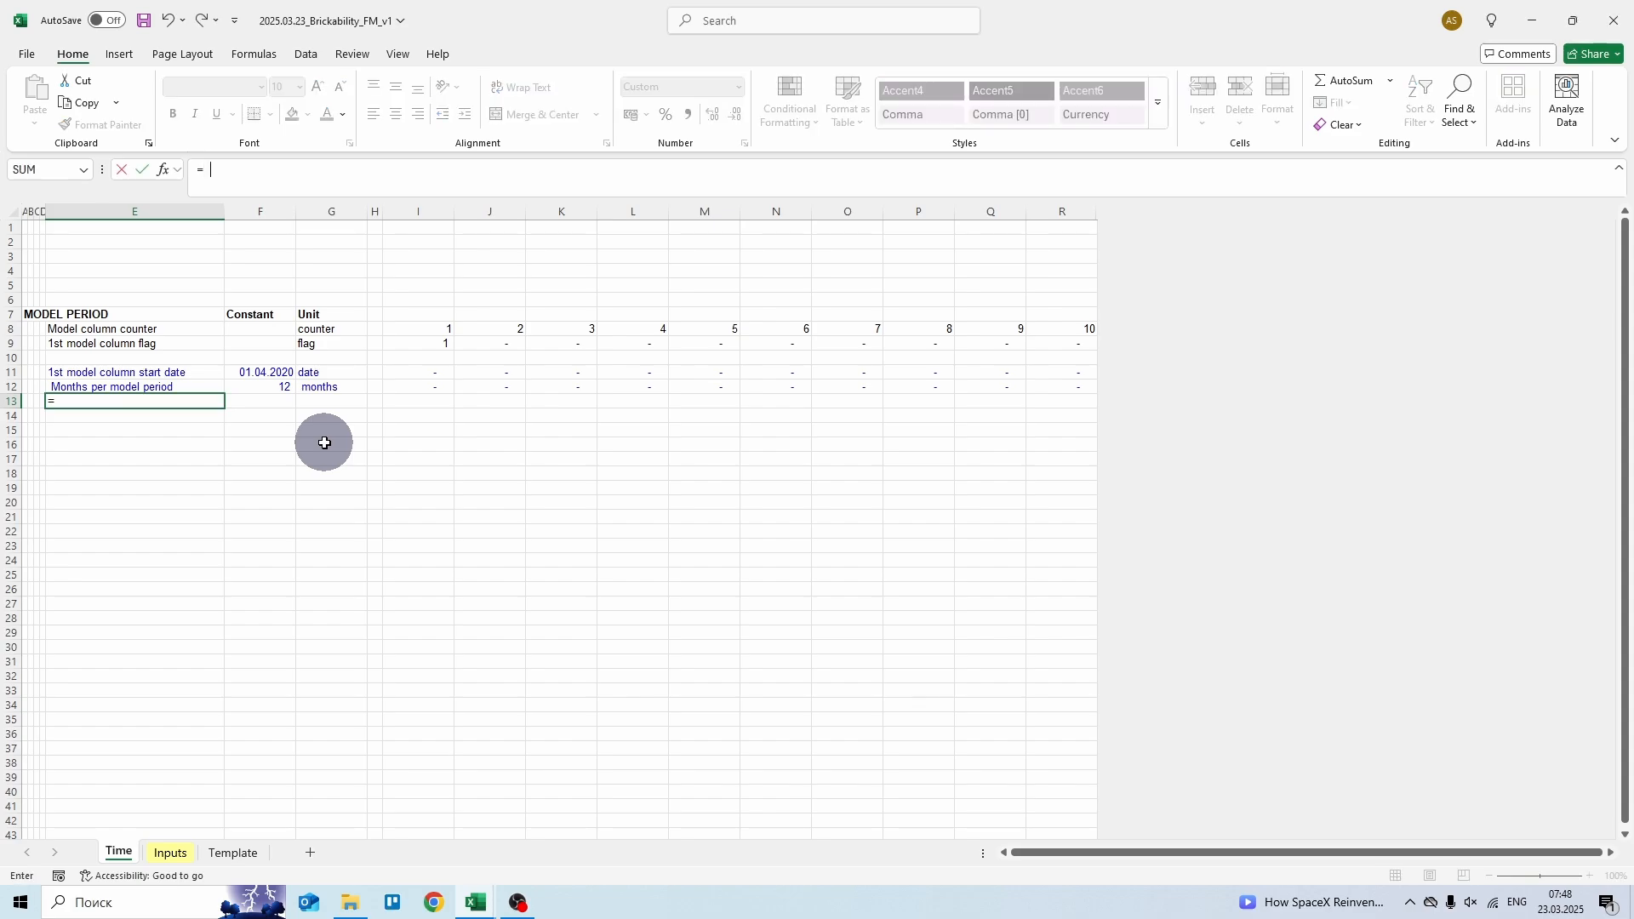
key("Up")
key("Up")
key("Up")
key("Up")
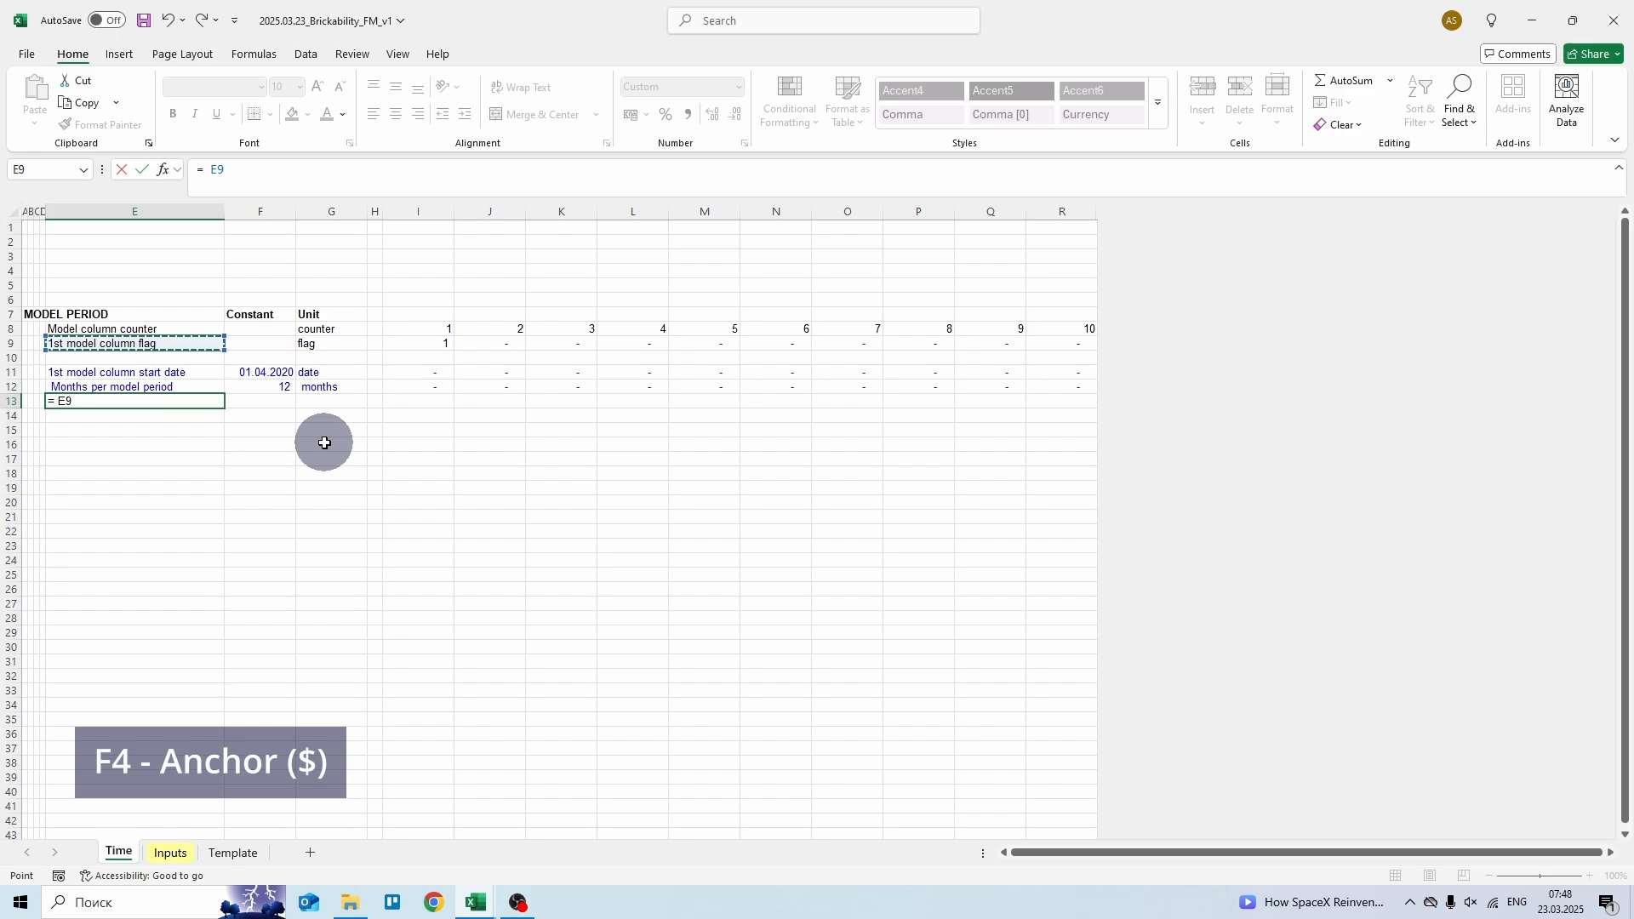
key("F4")
key("F4")
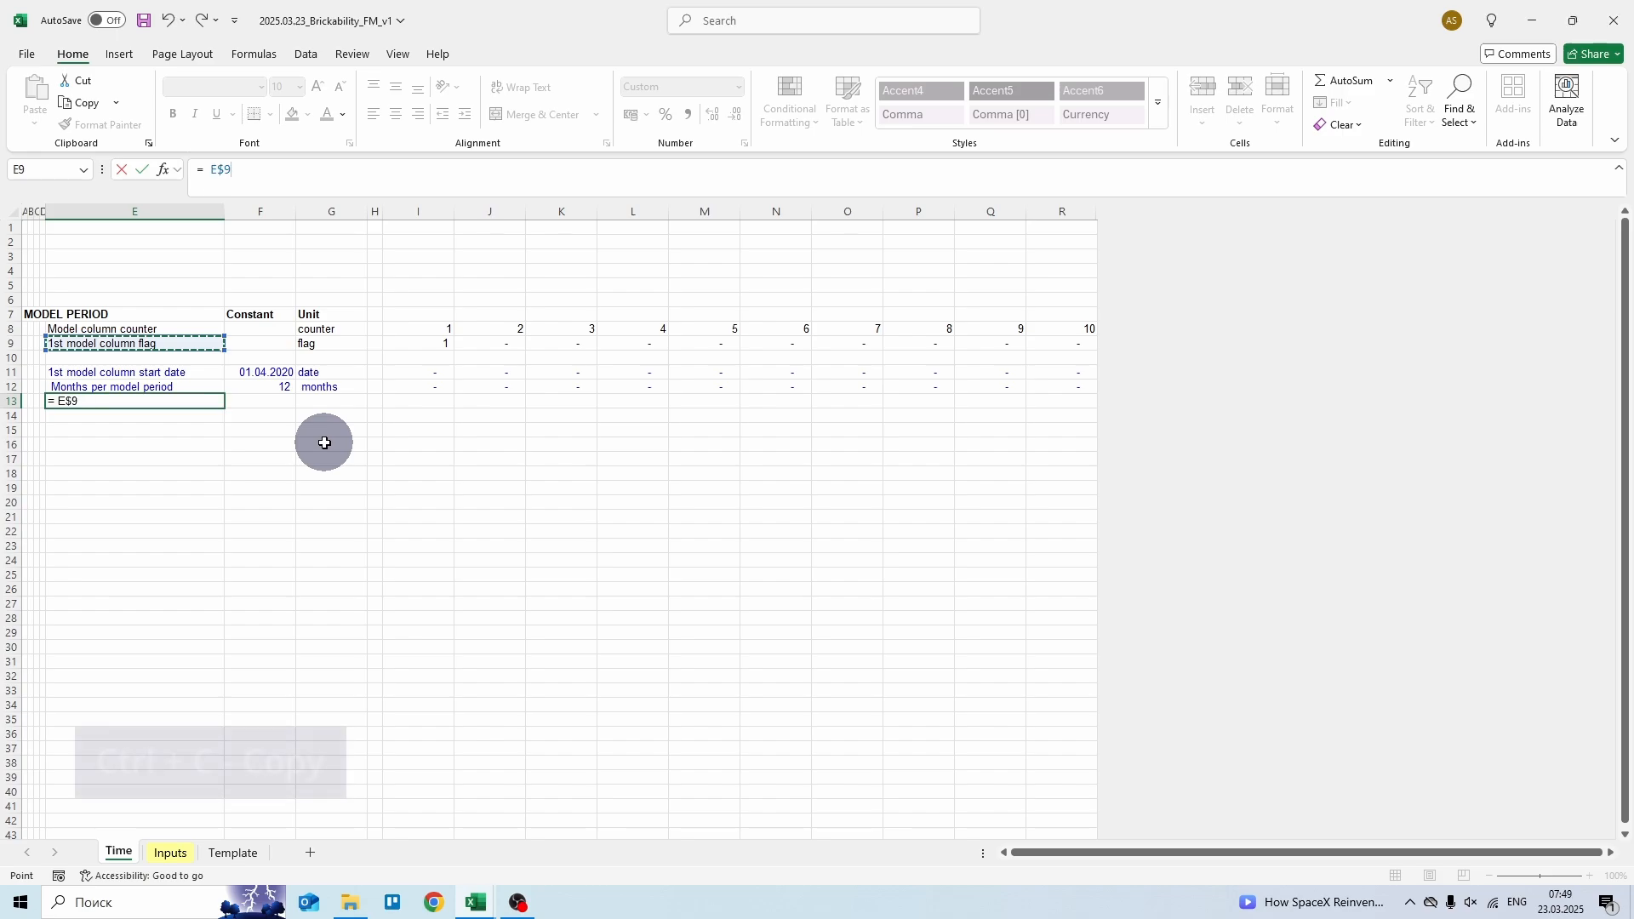
key("ctrl+Return")
- Copy the flag link formula in E13 across row 13 through column R
key("ctrl+c")
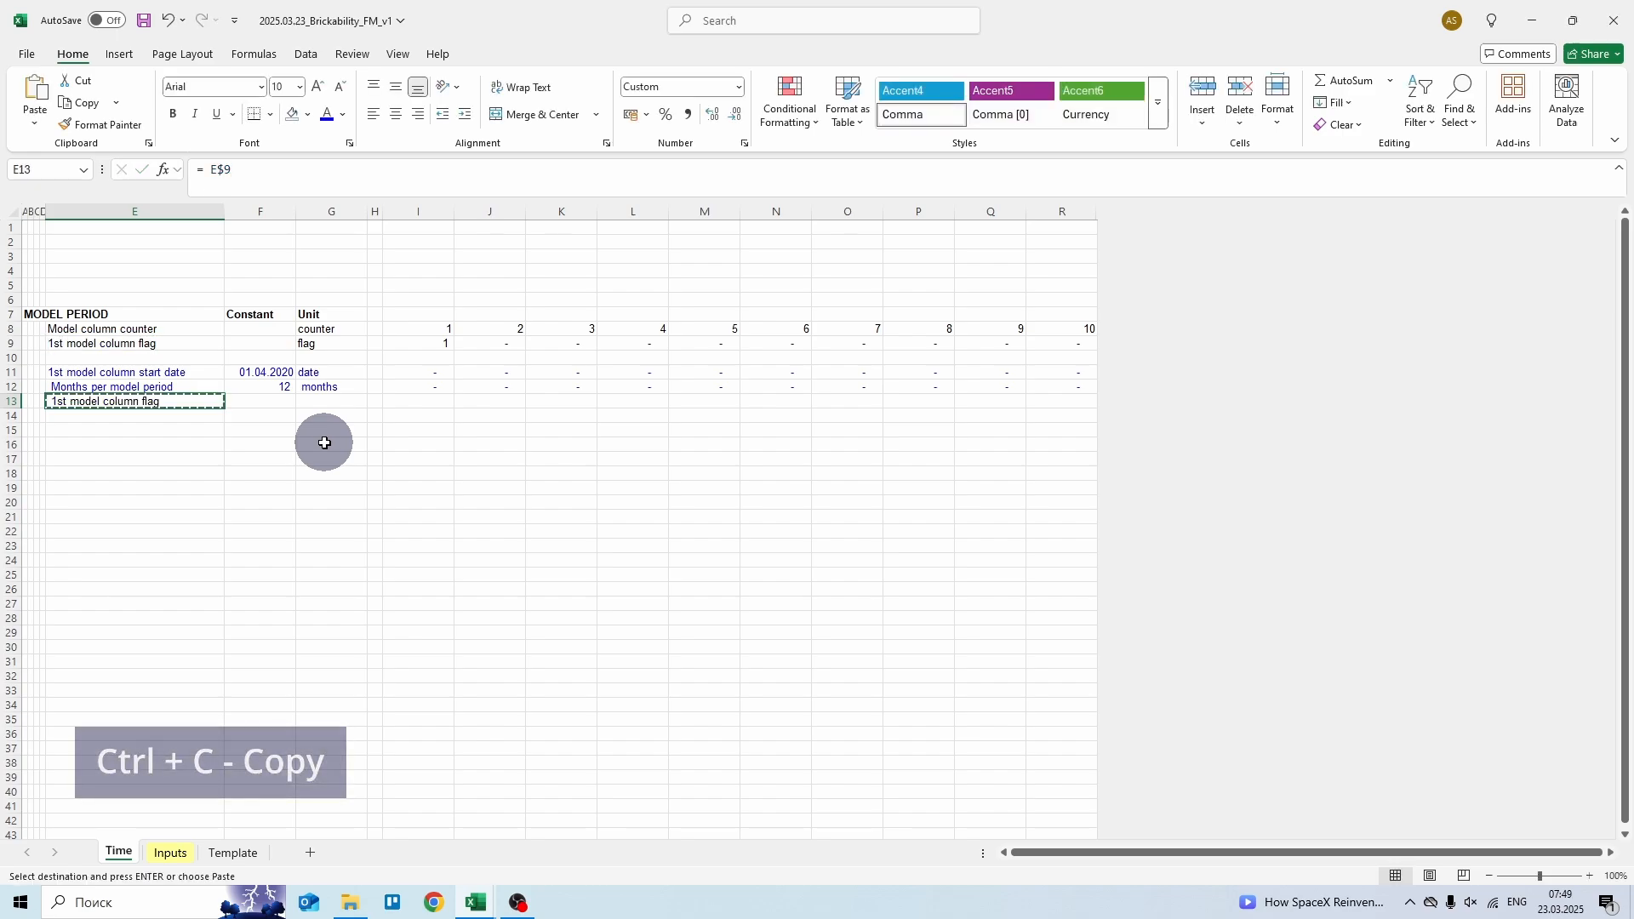
key("ctrl+shift+Right")
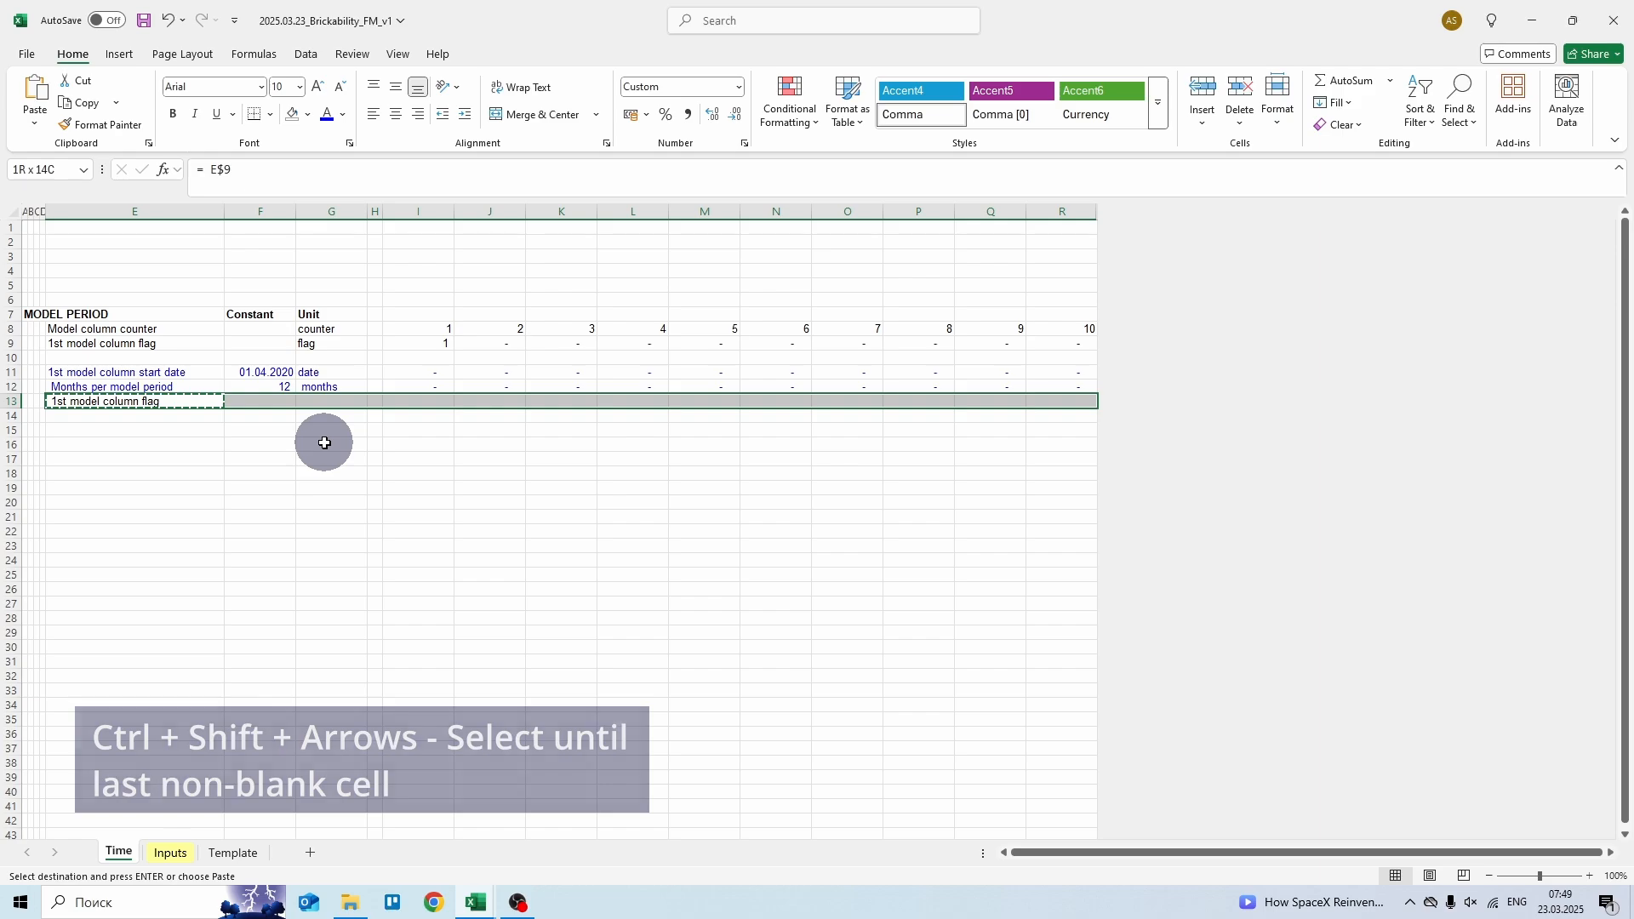
key("Return")
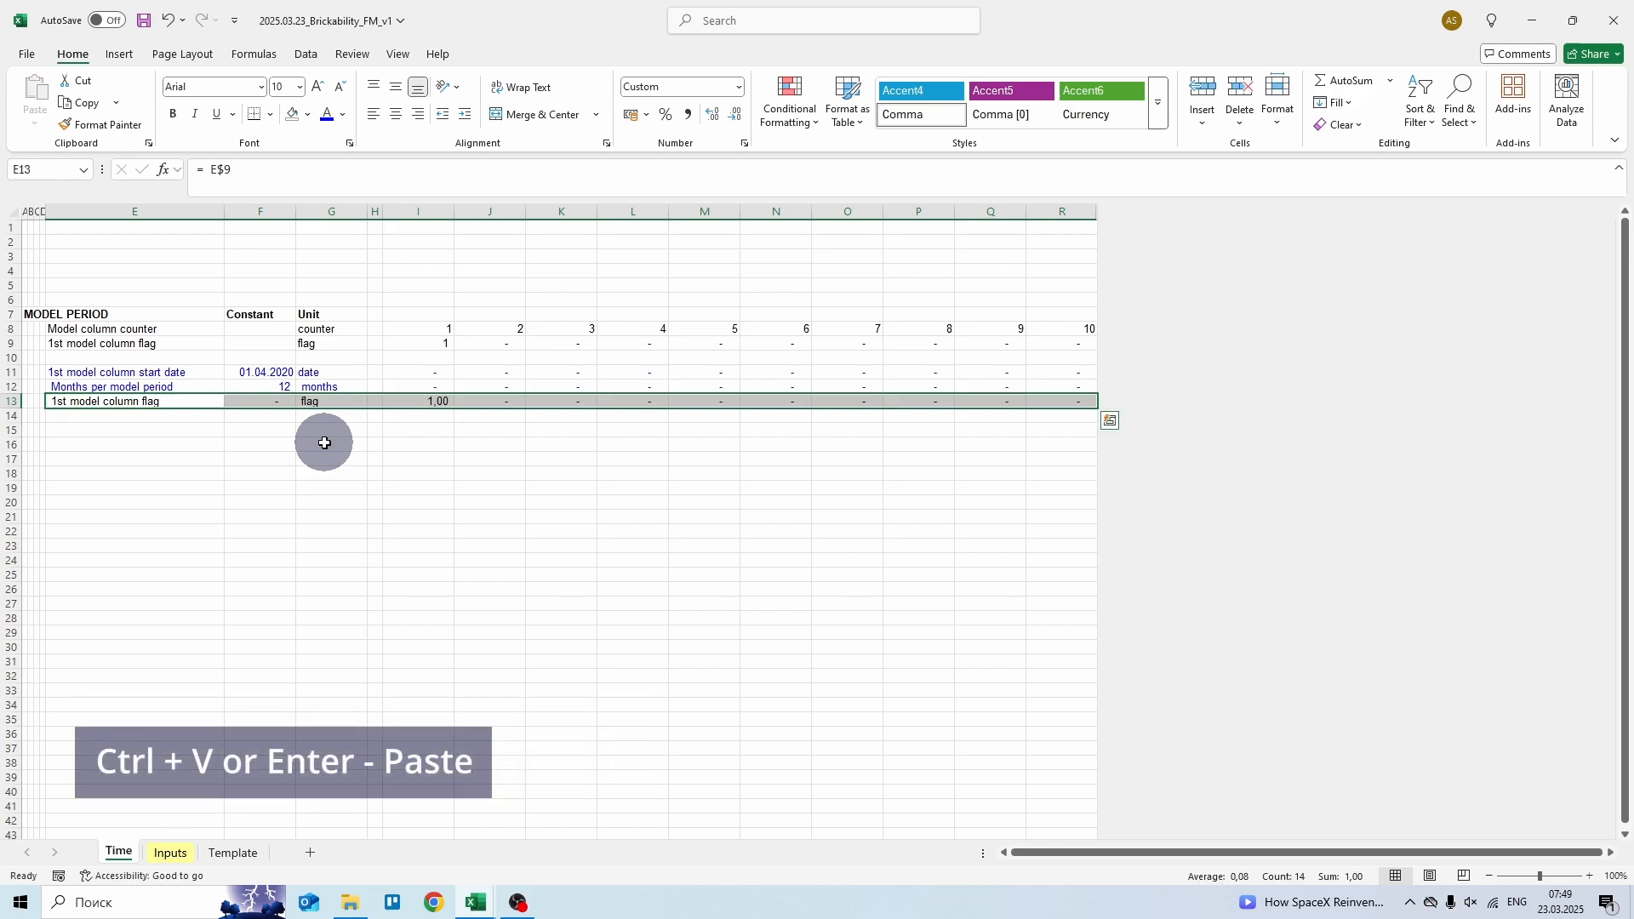
- Reduce the linked 1st model column flag values in row 13 to zero decimal places
key("alt")
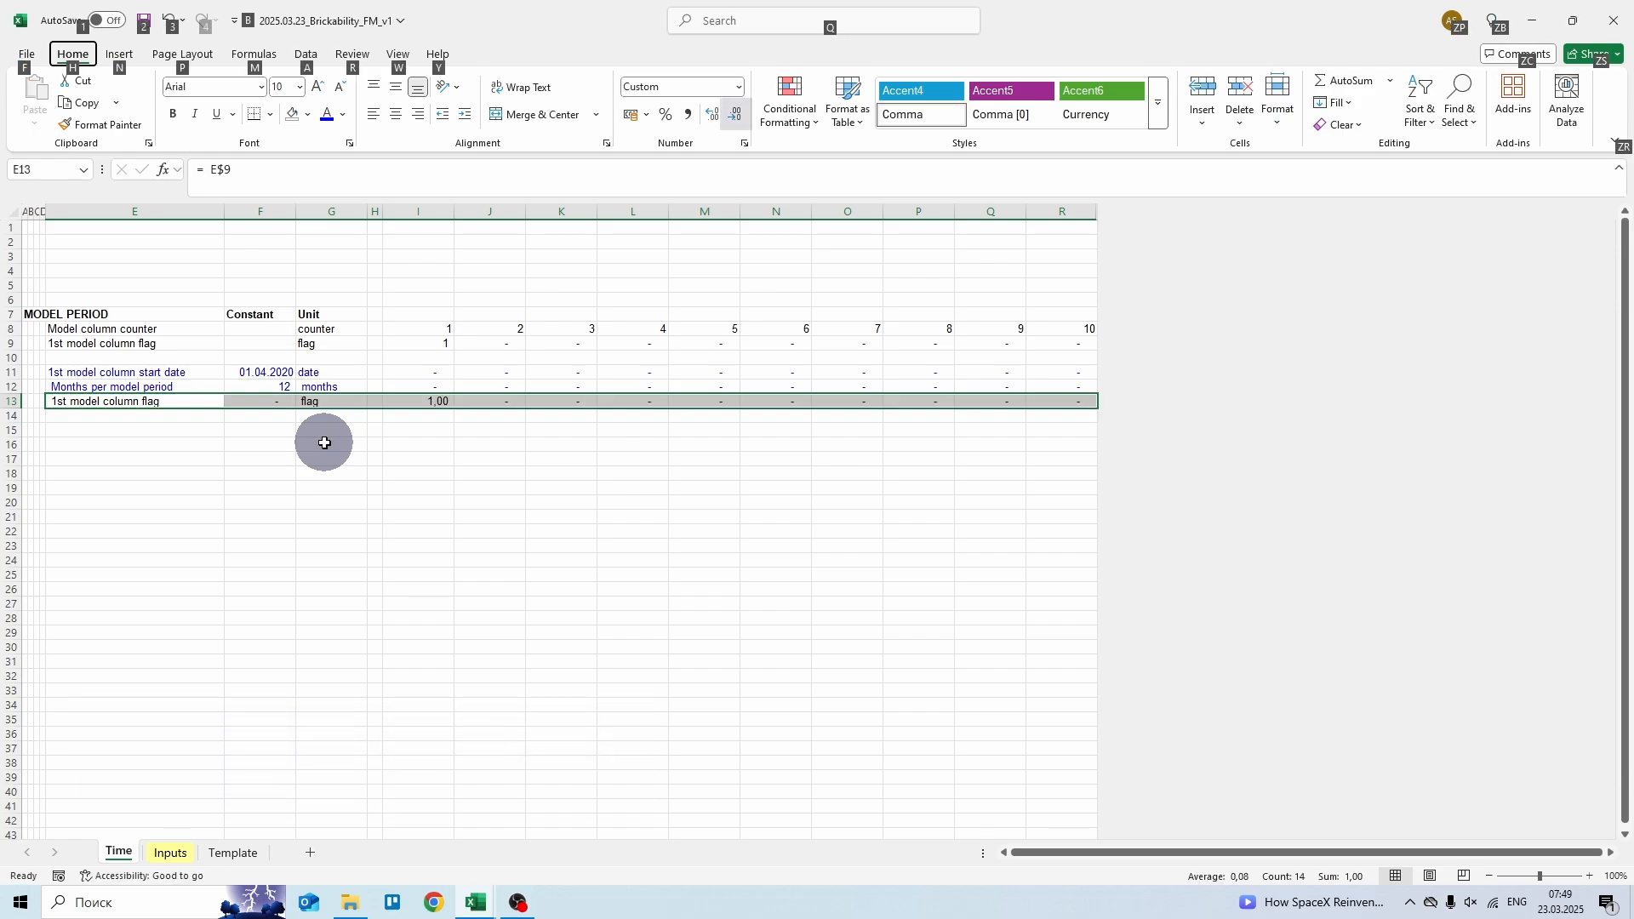
key("h")
key("9")
key("9")
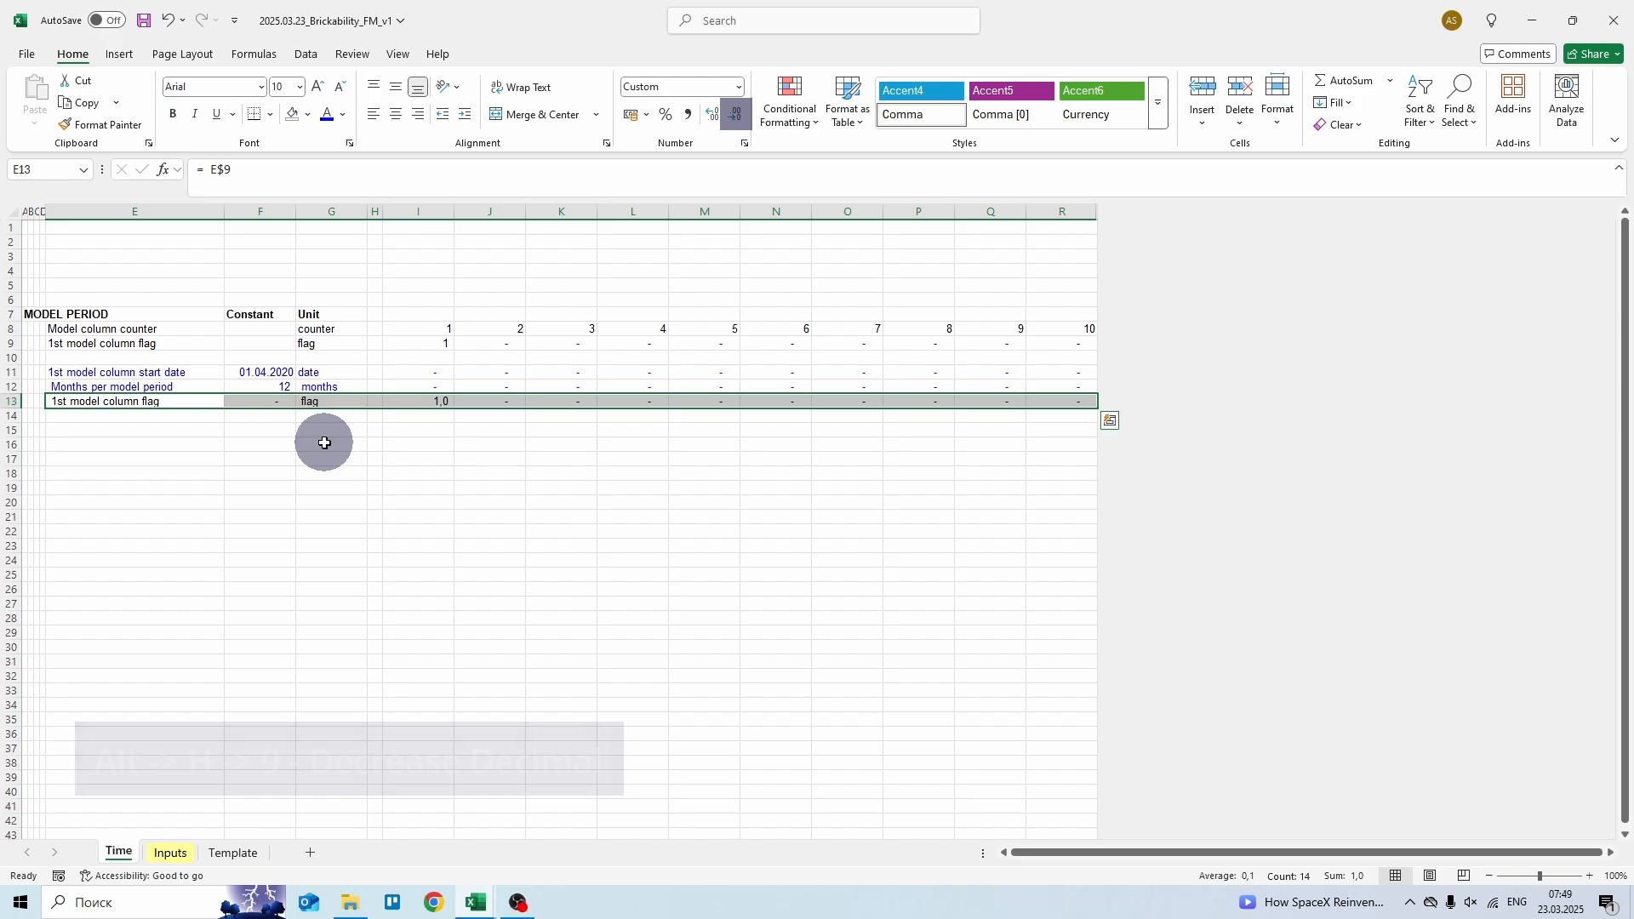
key("alt")
key("h")
key("9")
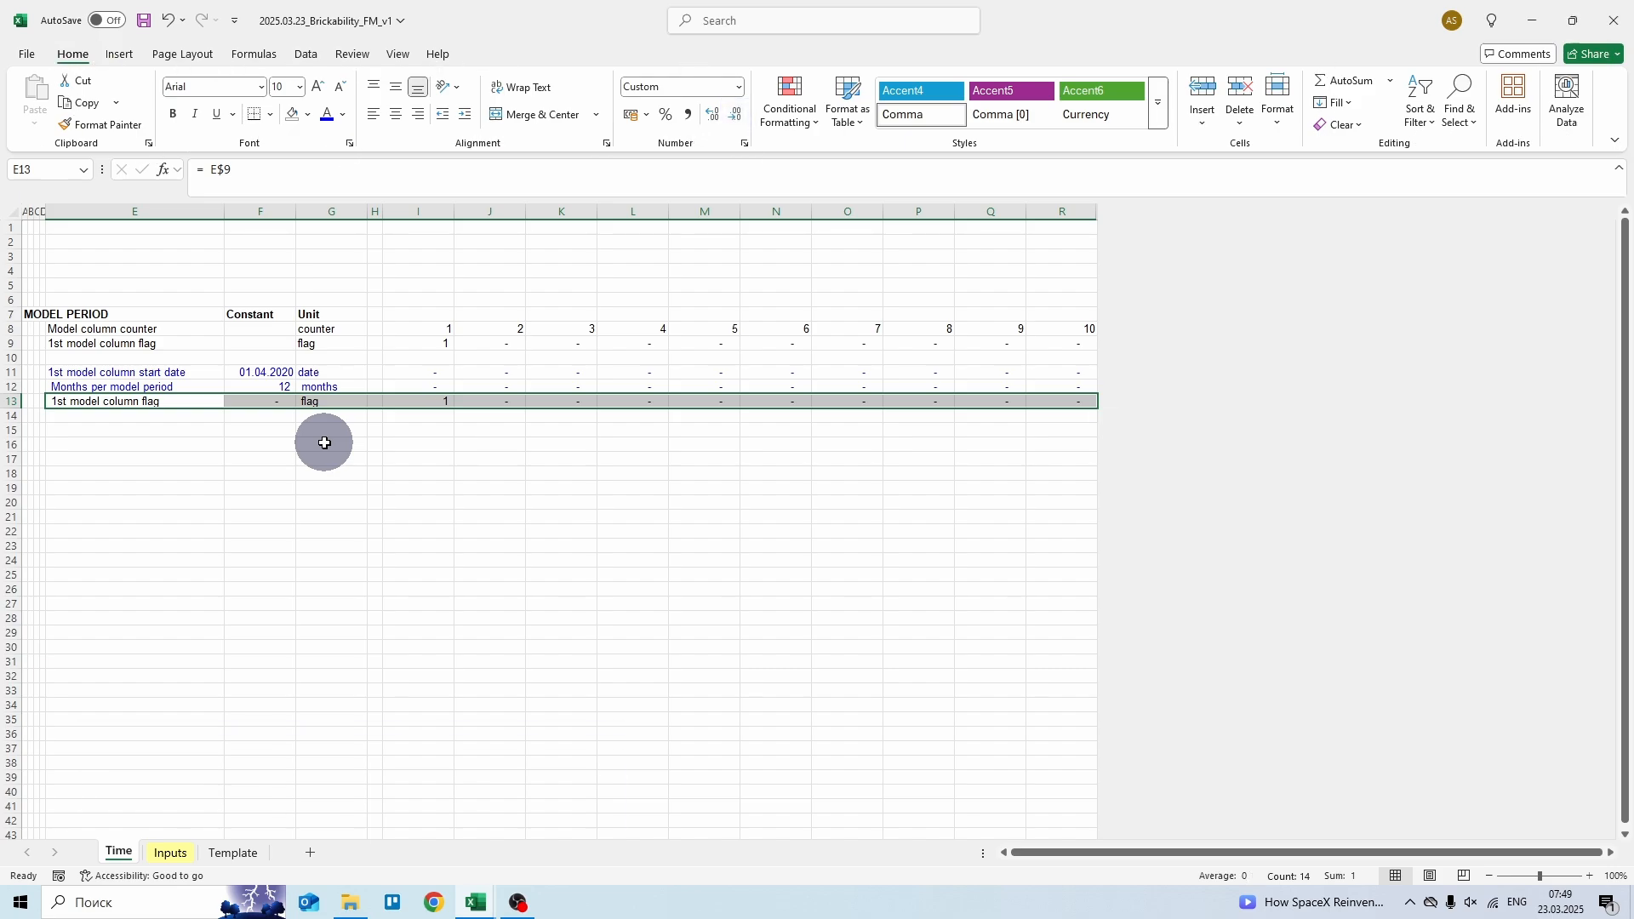
- Label row 14 of the Time sheet Model period beginning and give it the unit date
key("Down")
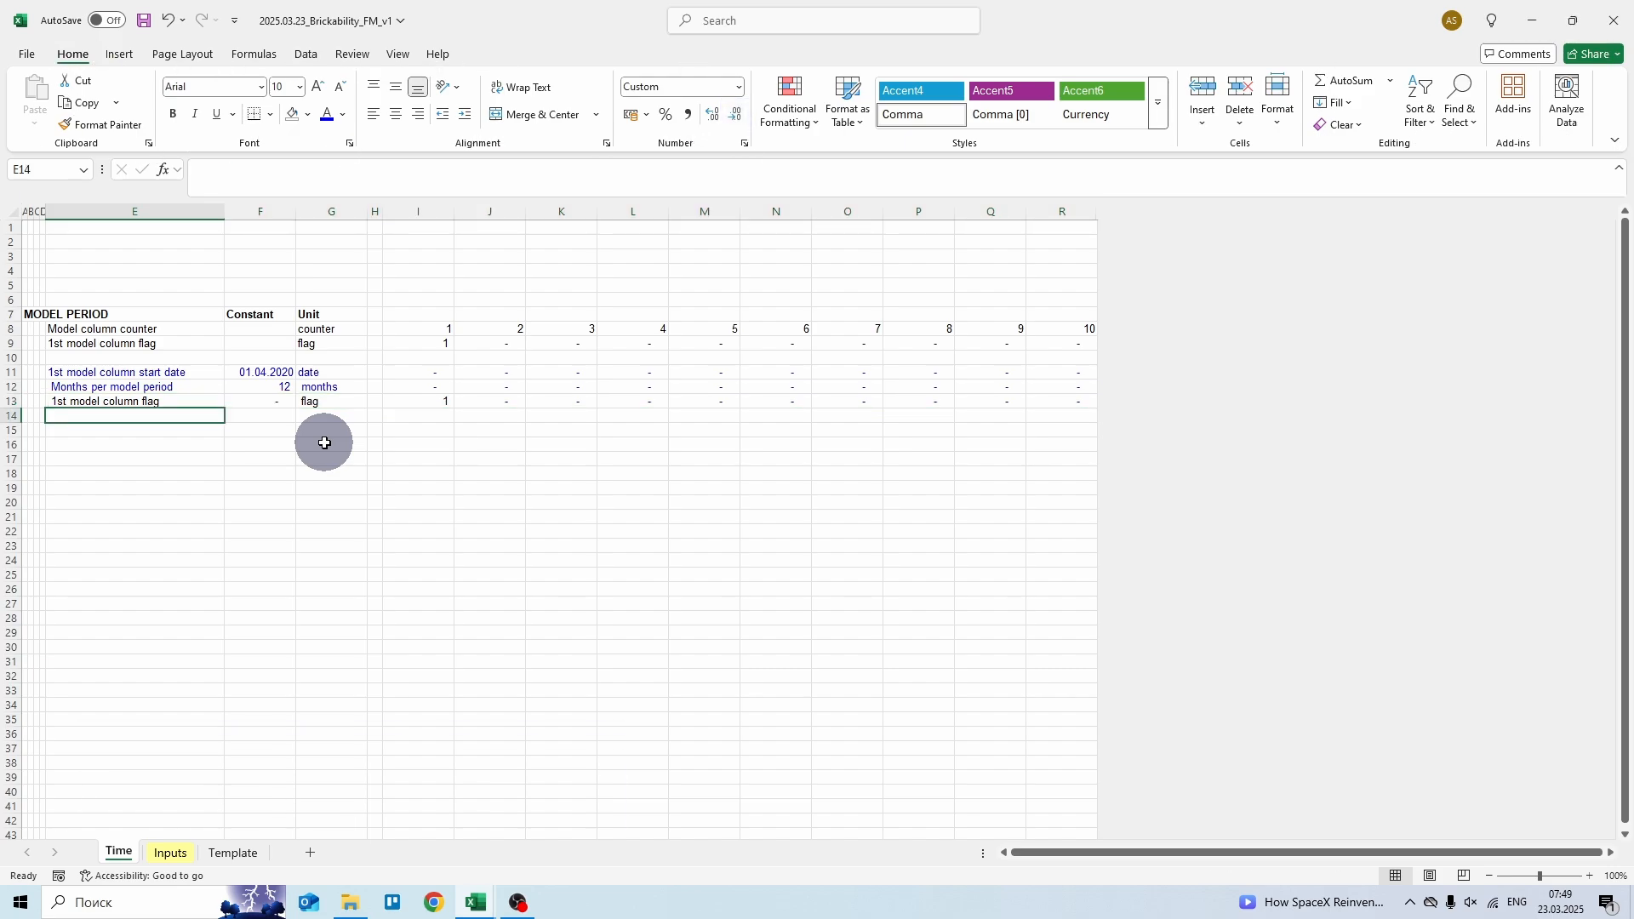
type("Model p")
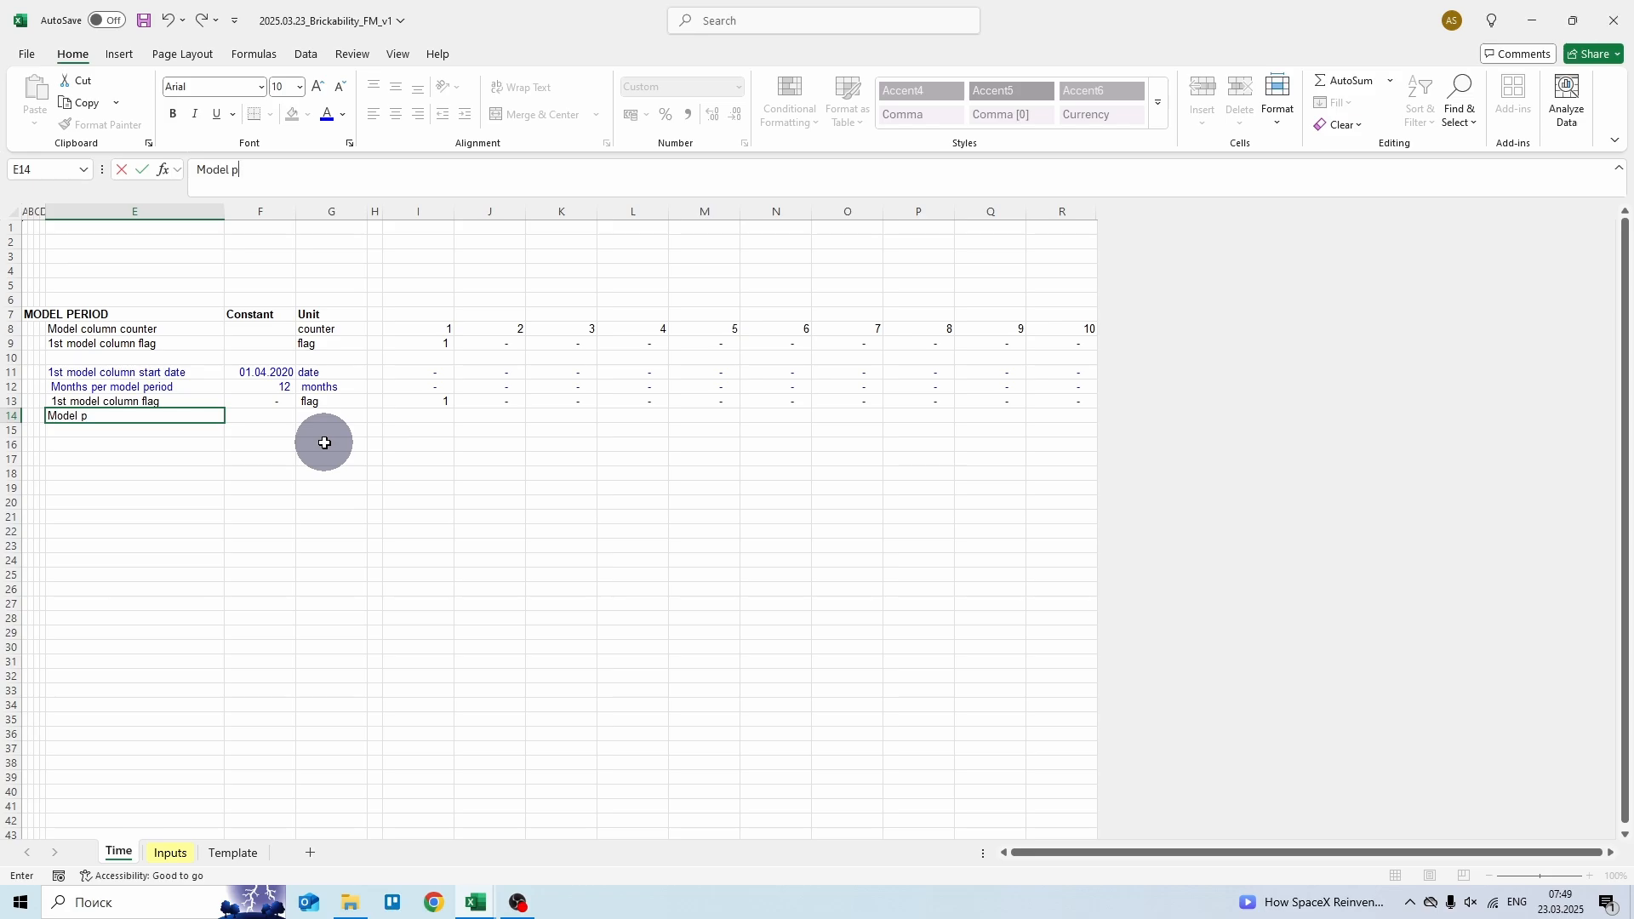
type("eriod beginning")
key("Tab")
key("Tab")
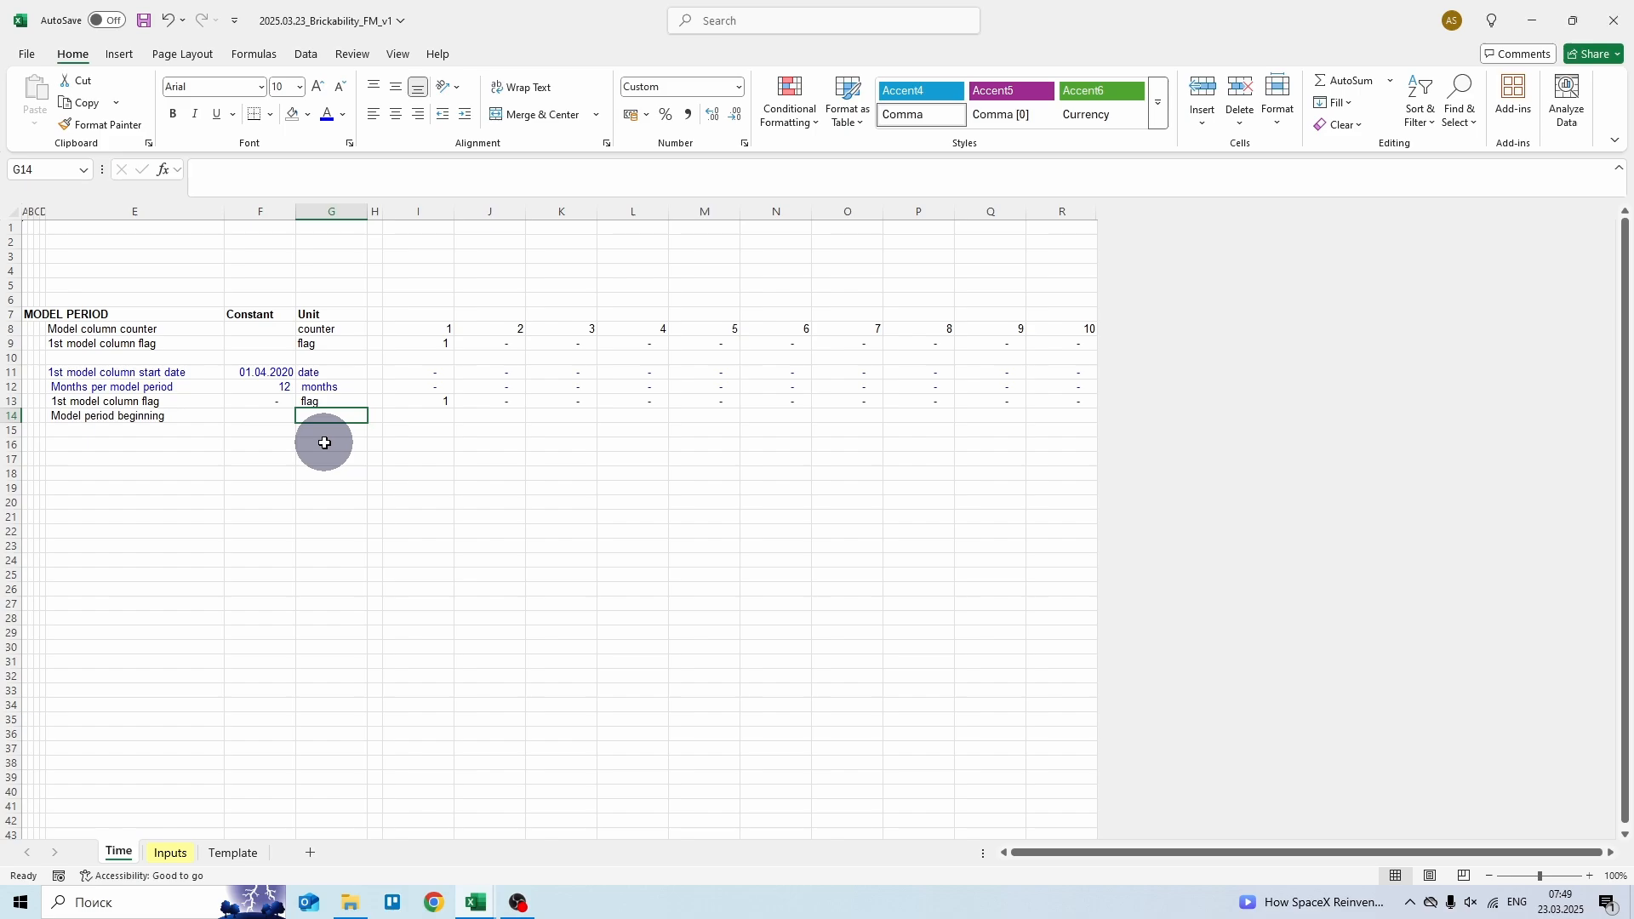
type("date")
key("Tab")
- Start an IF formula in I14 that tests I13 = 1 and returns the column-anchored start date $F11 when true
key("Tab")
type("=")
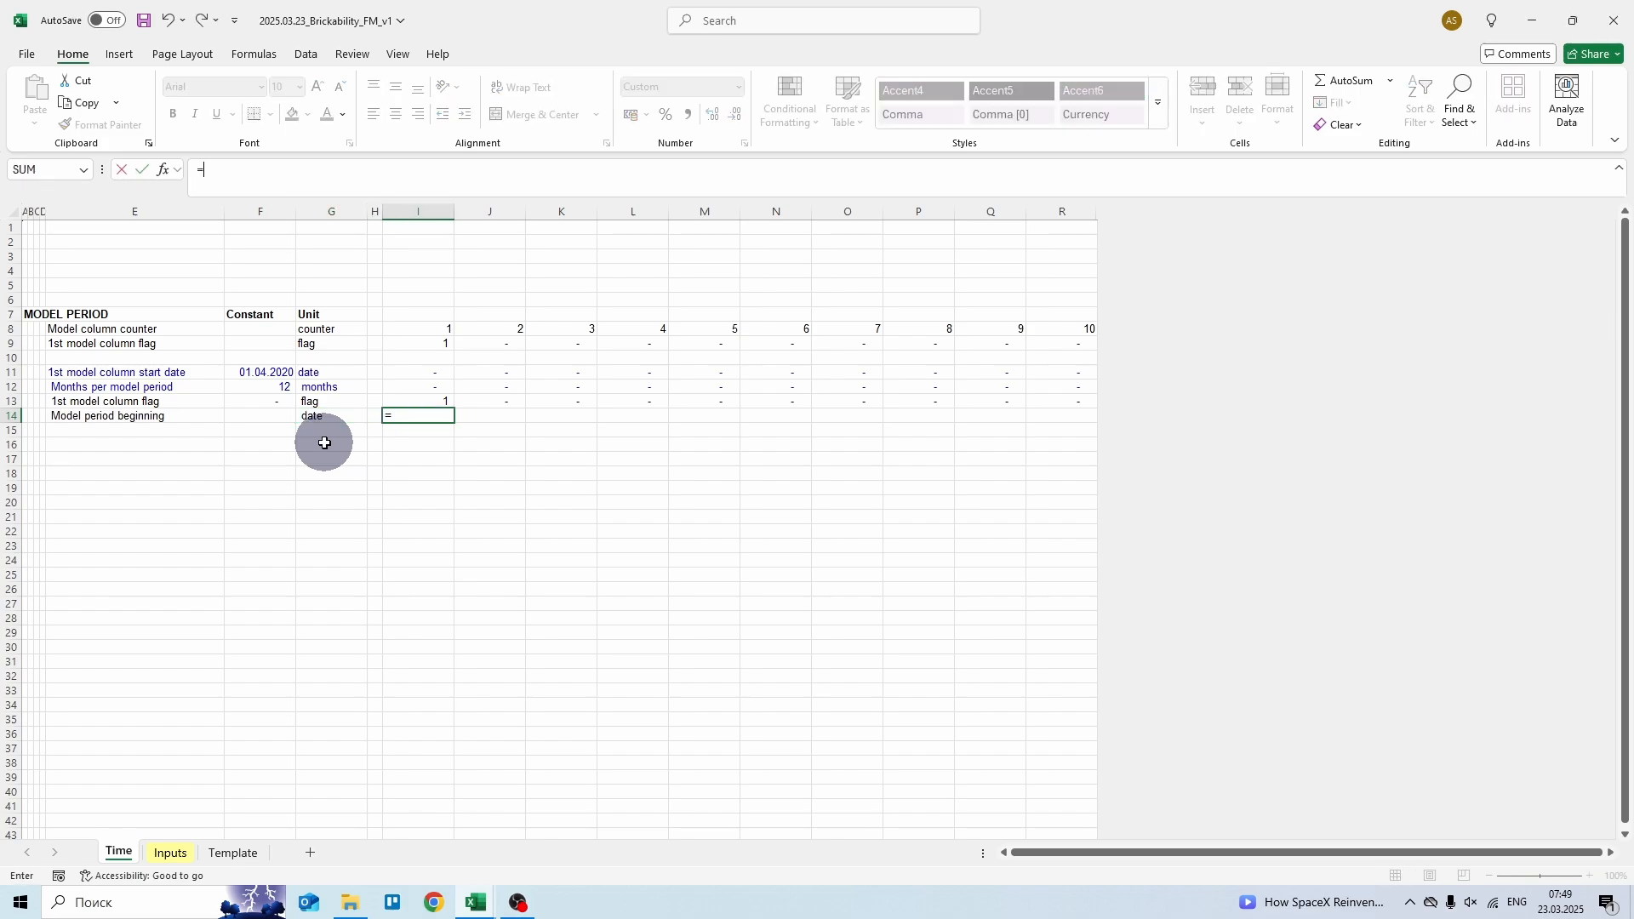
type(" if(")
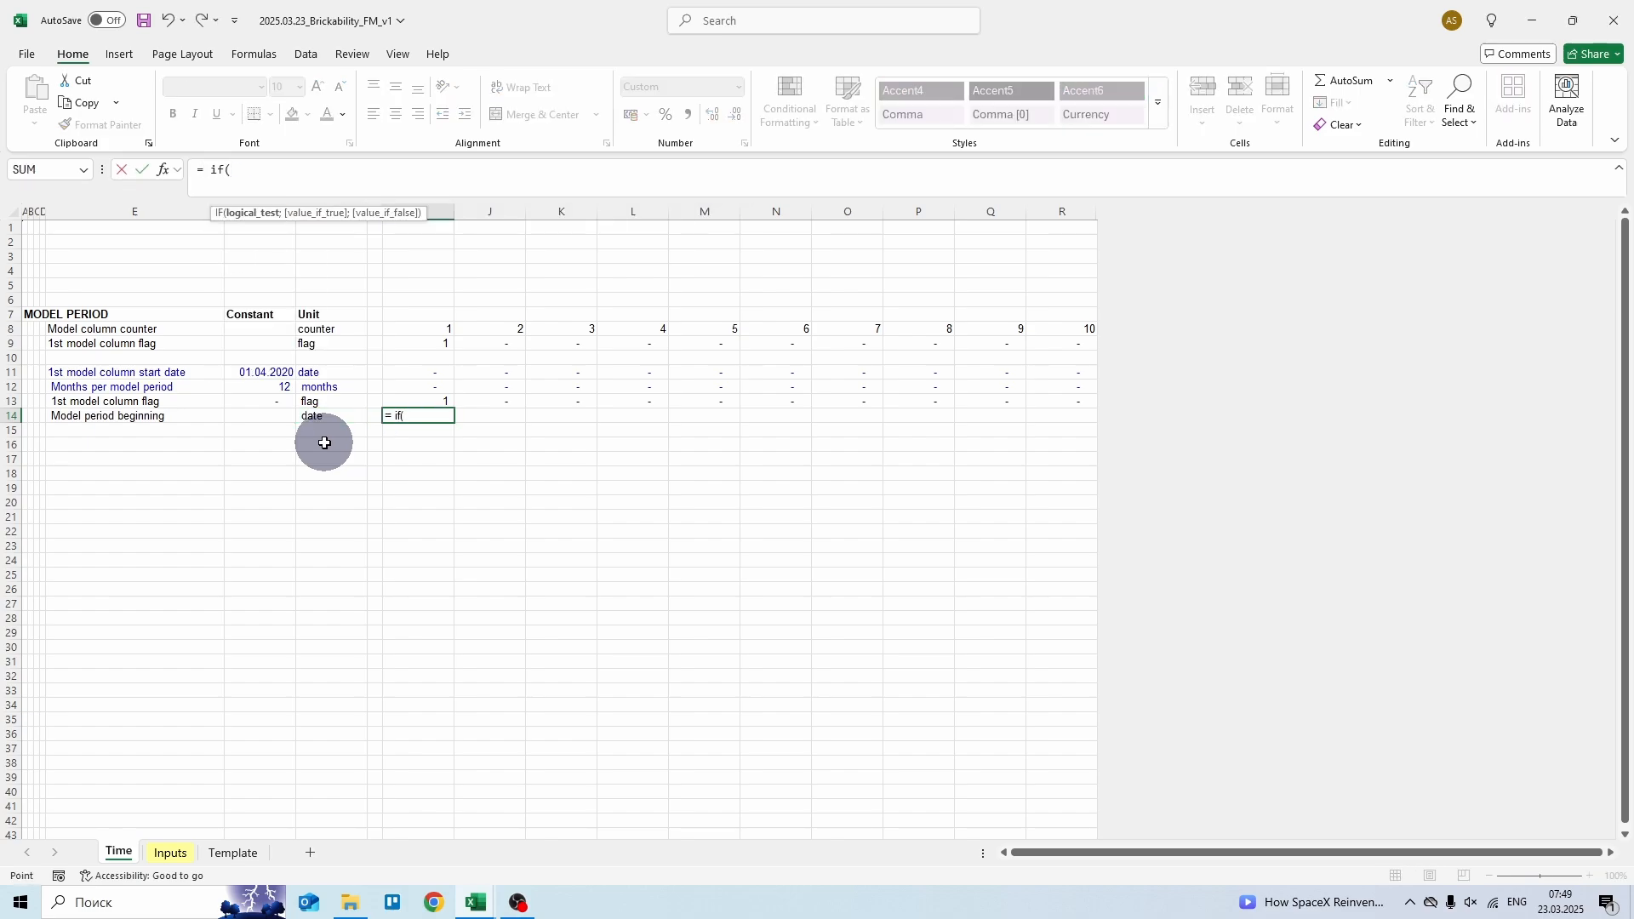
key("Up")
type("= ")
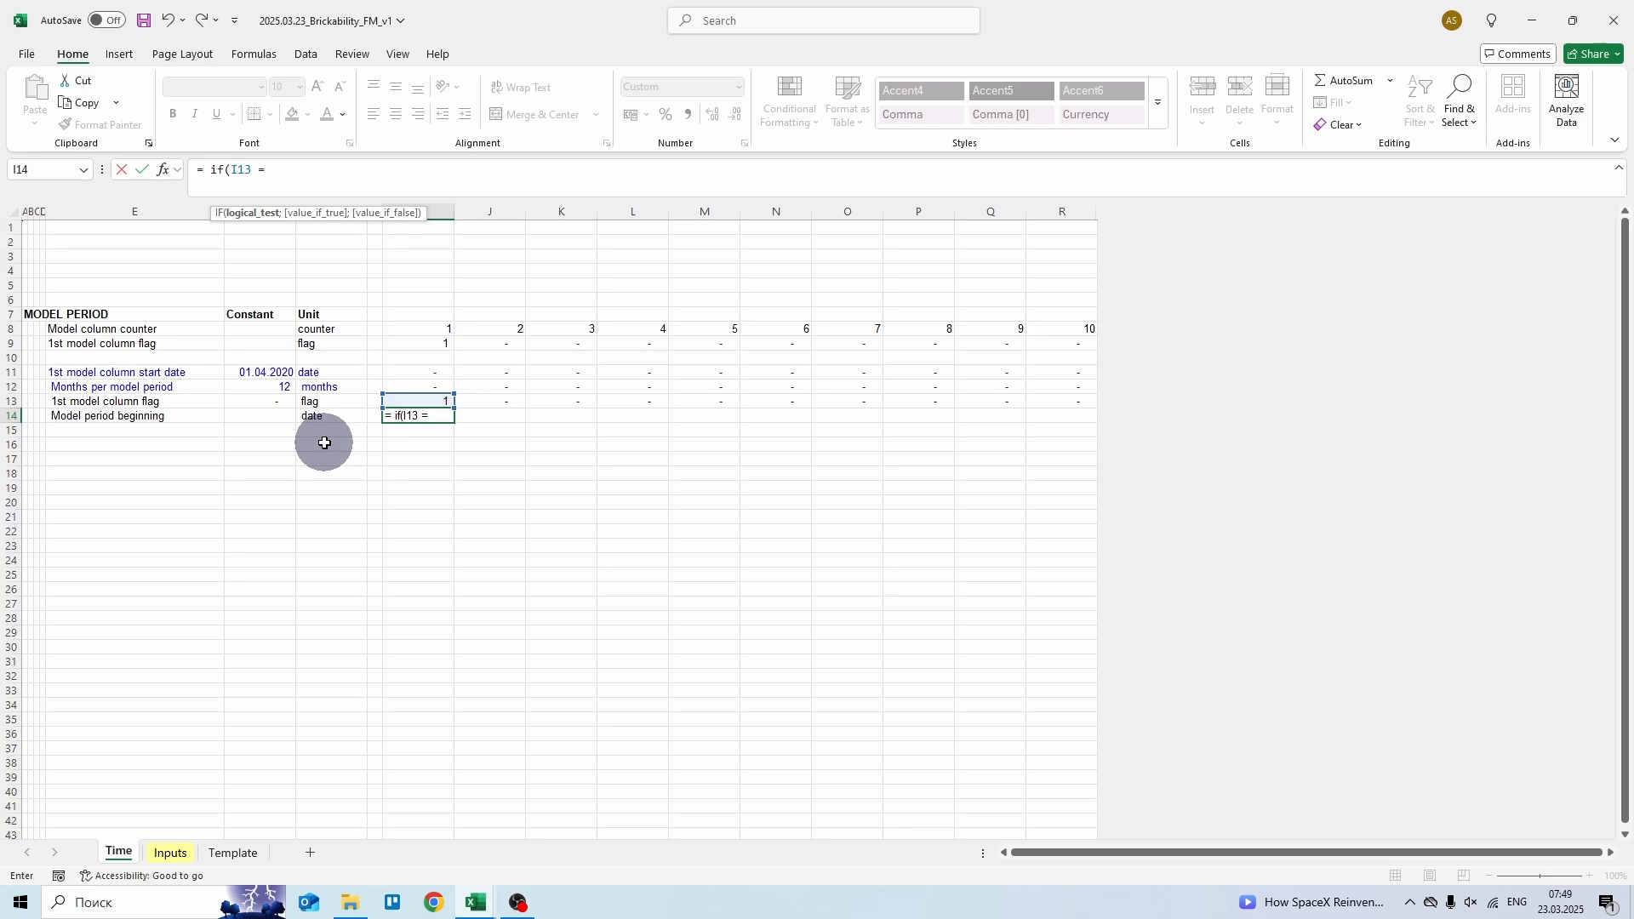
type("1;")
key("Up")
key("Up")
key("Left")
key("Up")
key("Left")
key("Left")
key("F4")
key("F4")
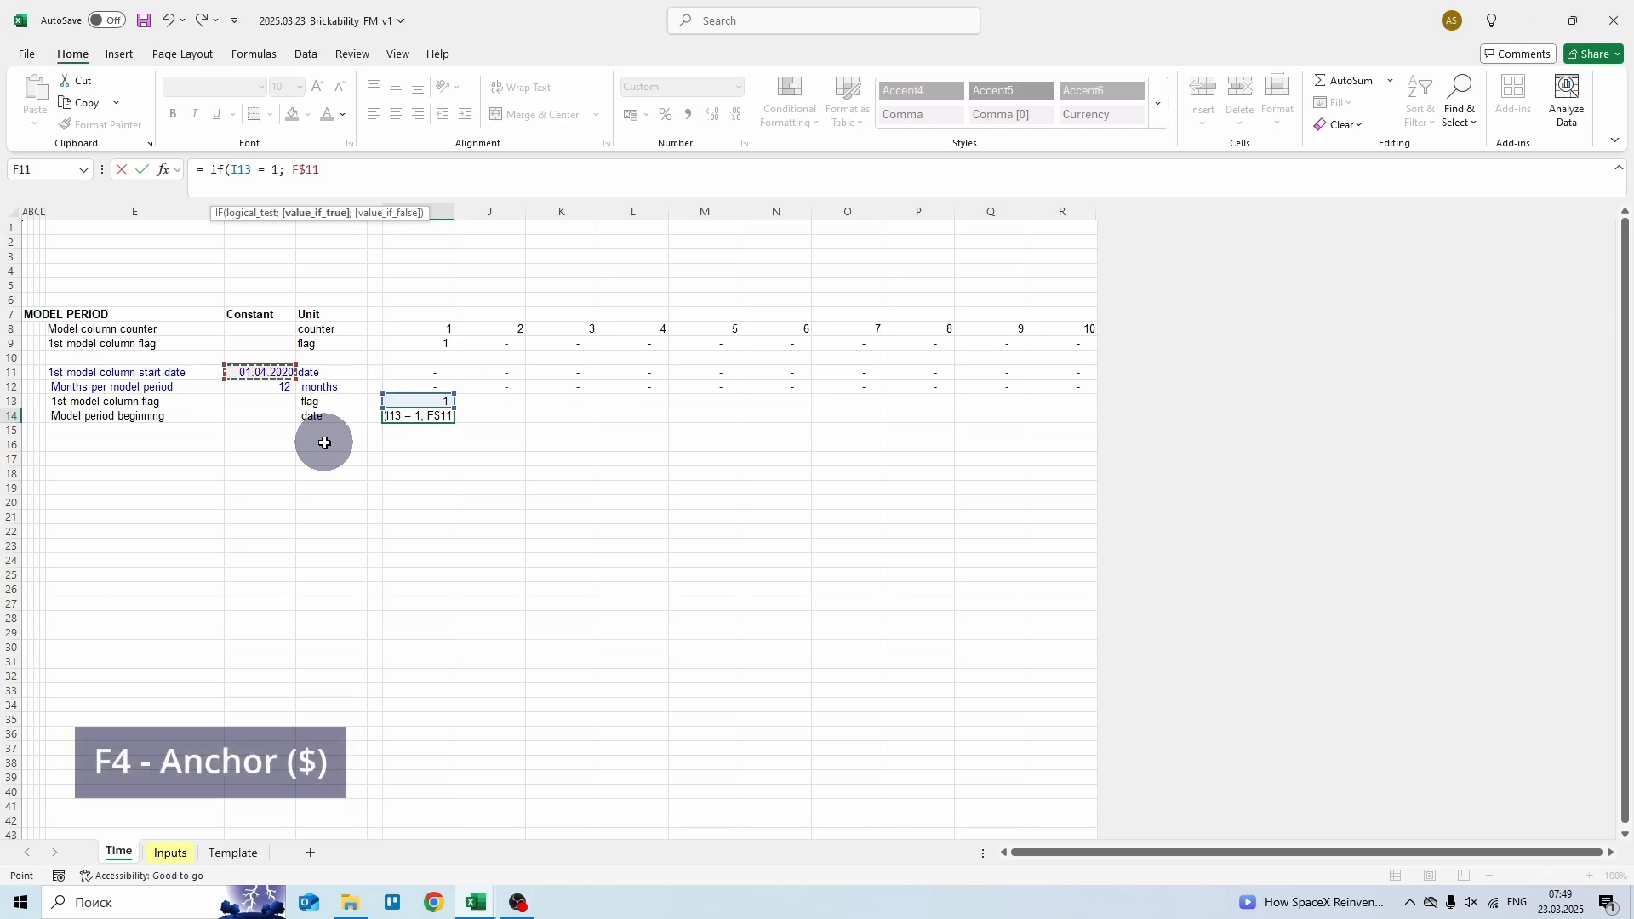
key("F4")
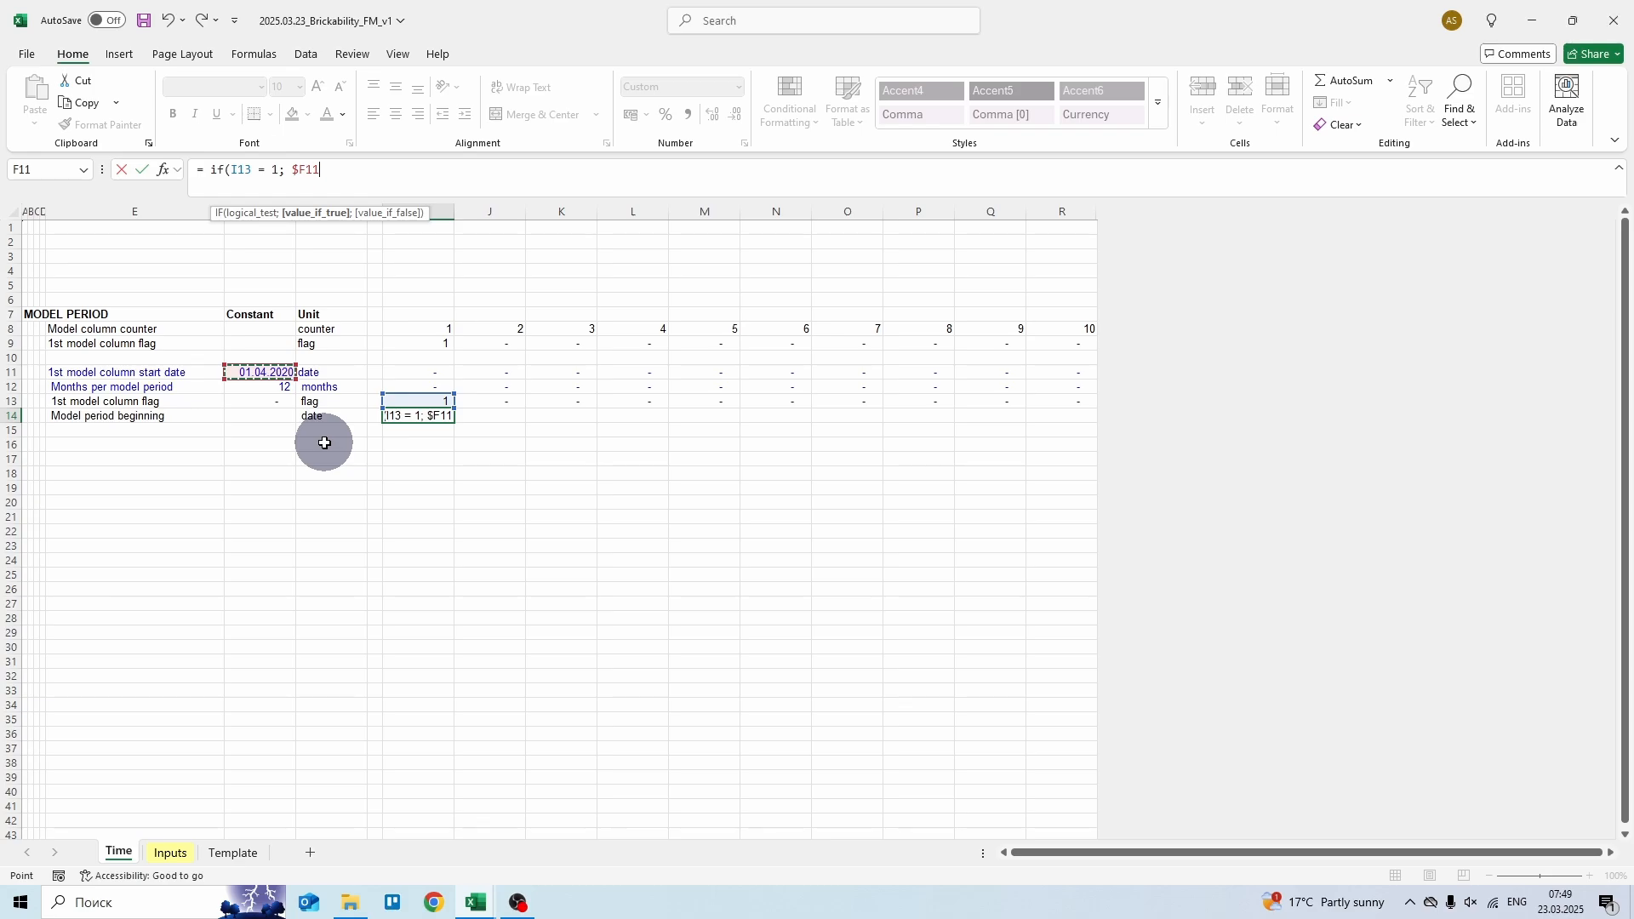
- Begin the IF formula's false result in I14 as a DATE built from YEAR(H14) and MONTH(H14)
type(";")
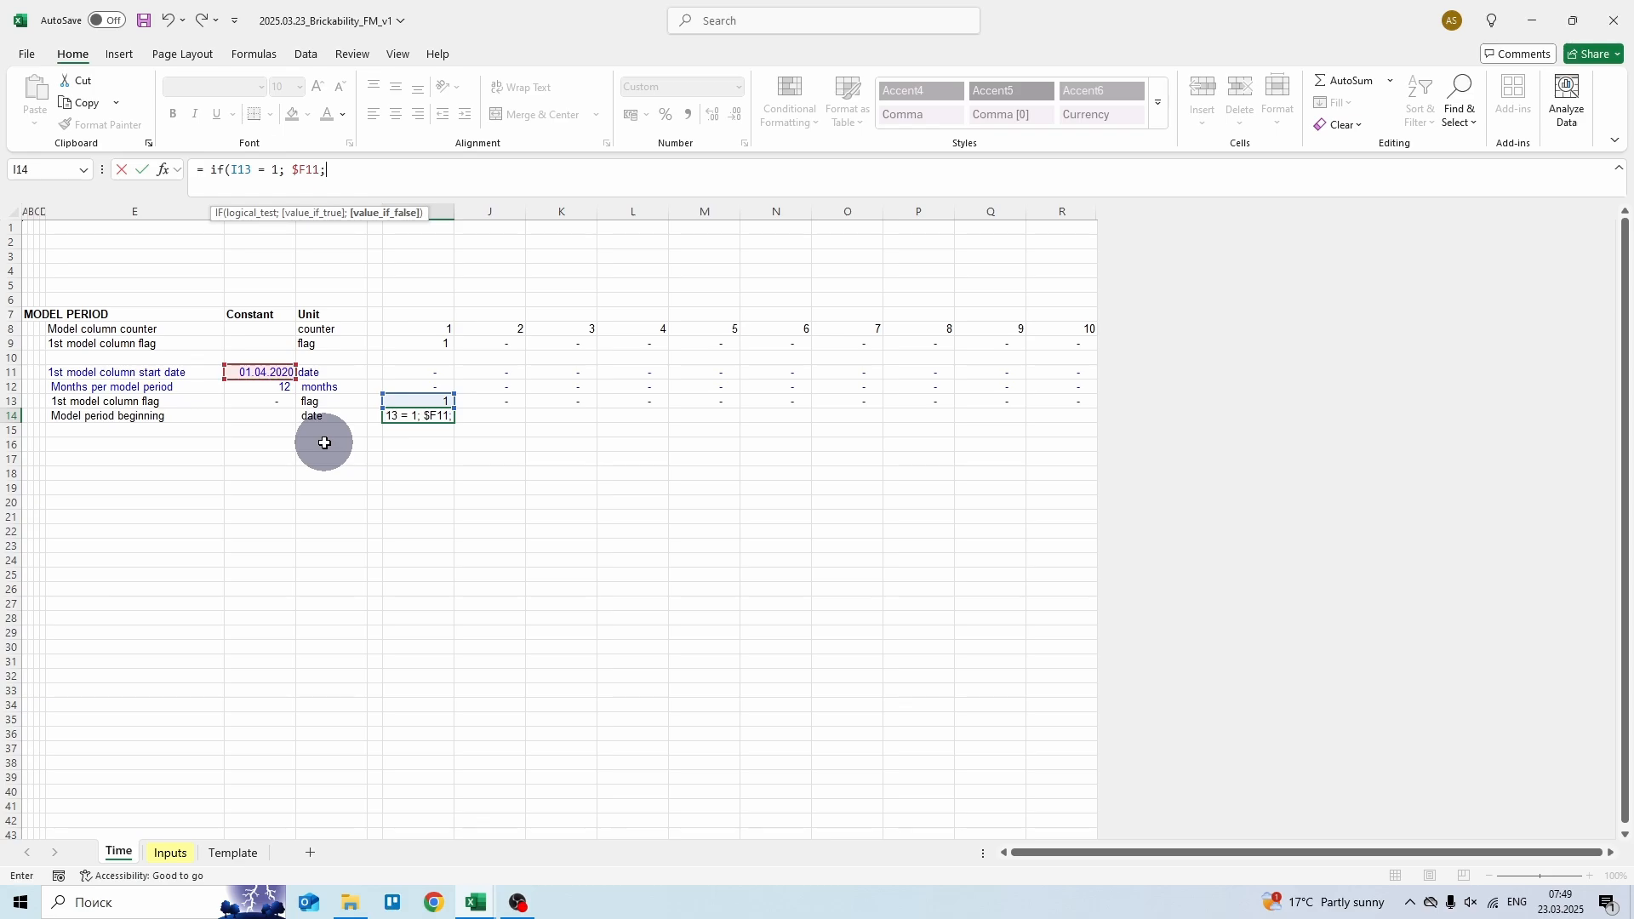
type(" date")
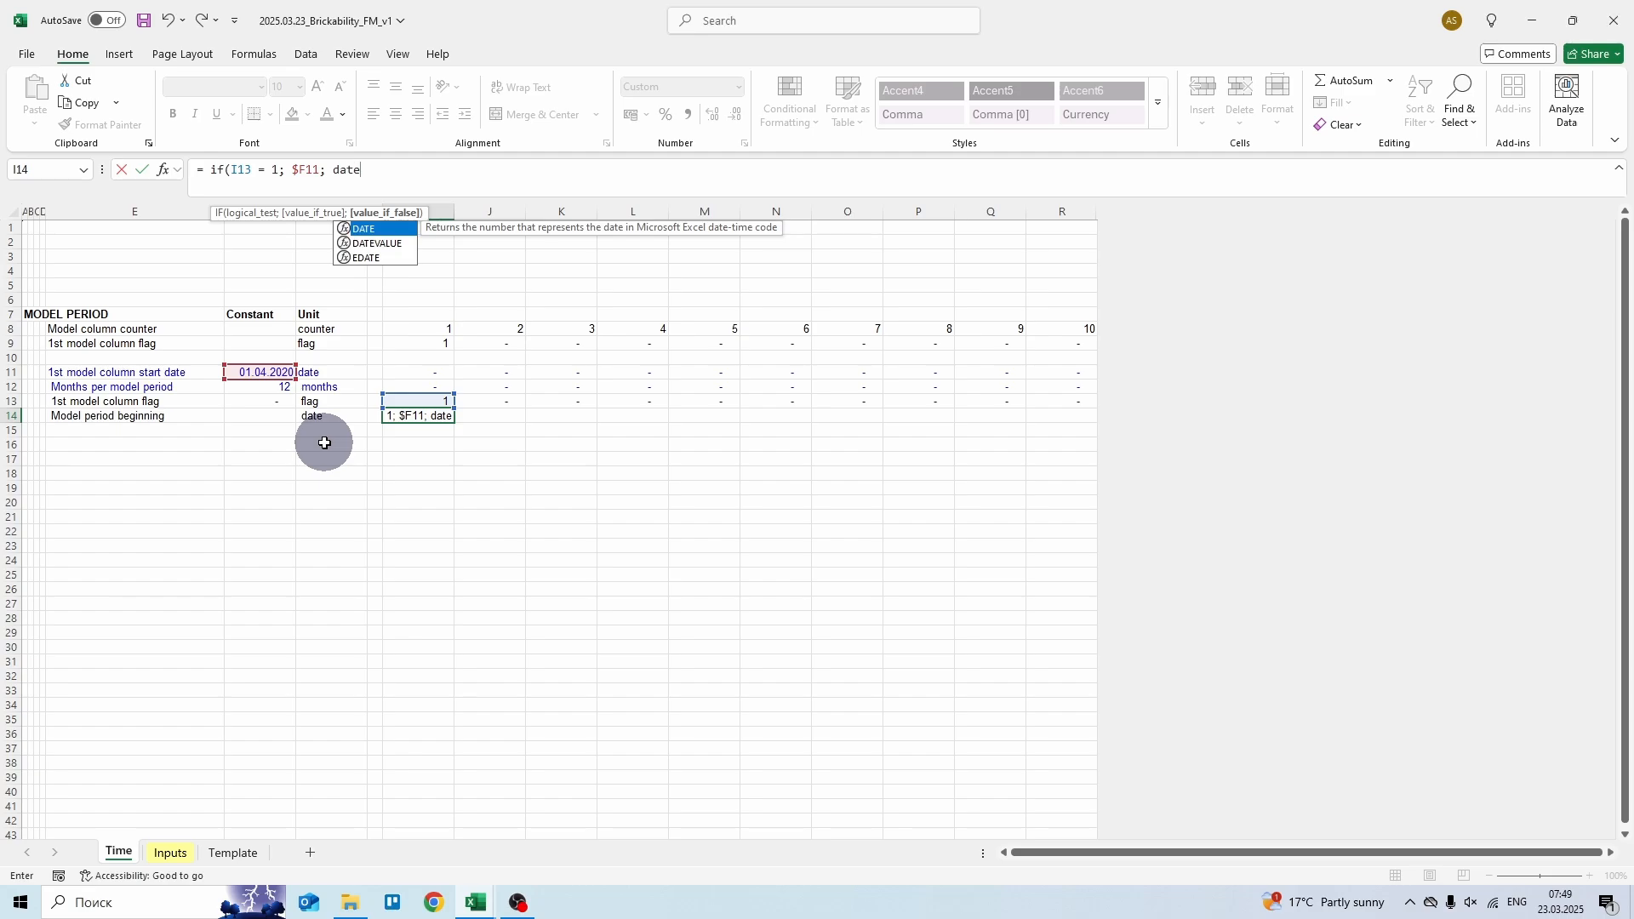
type("(")
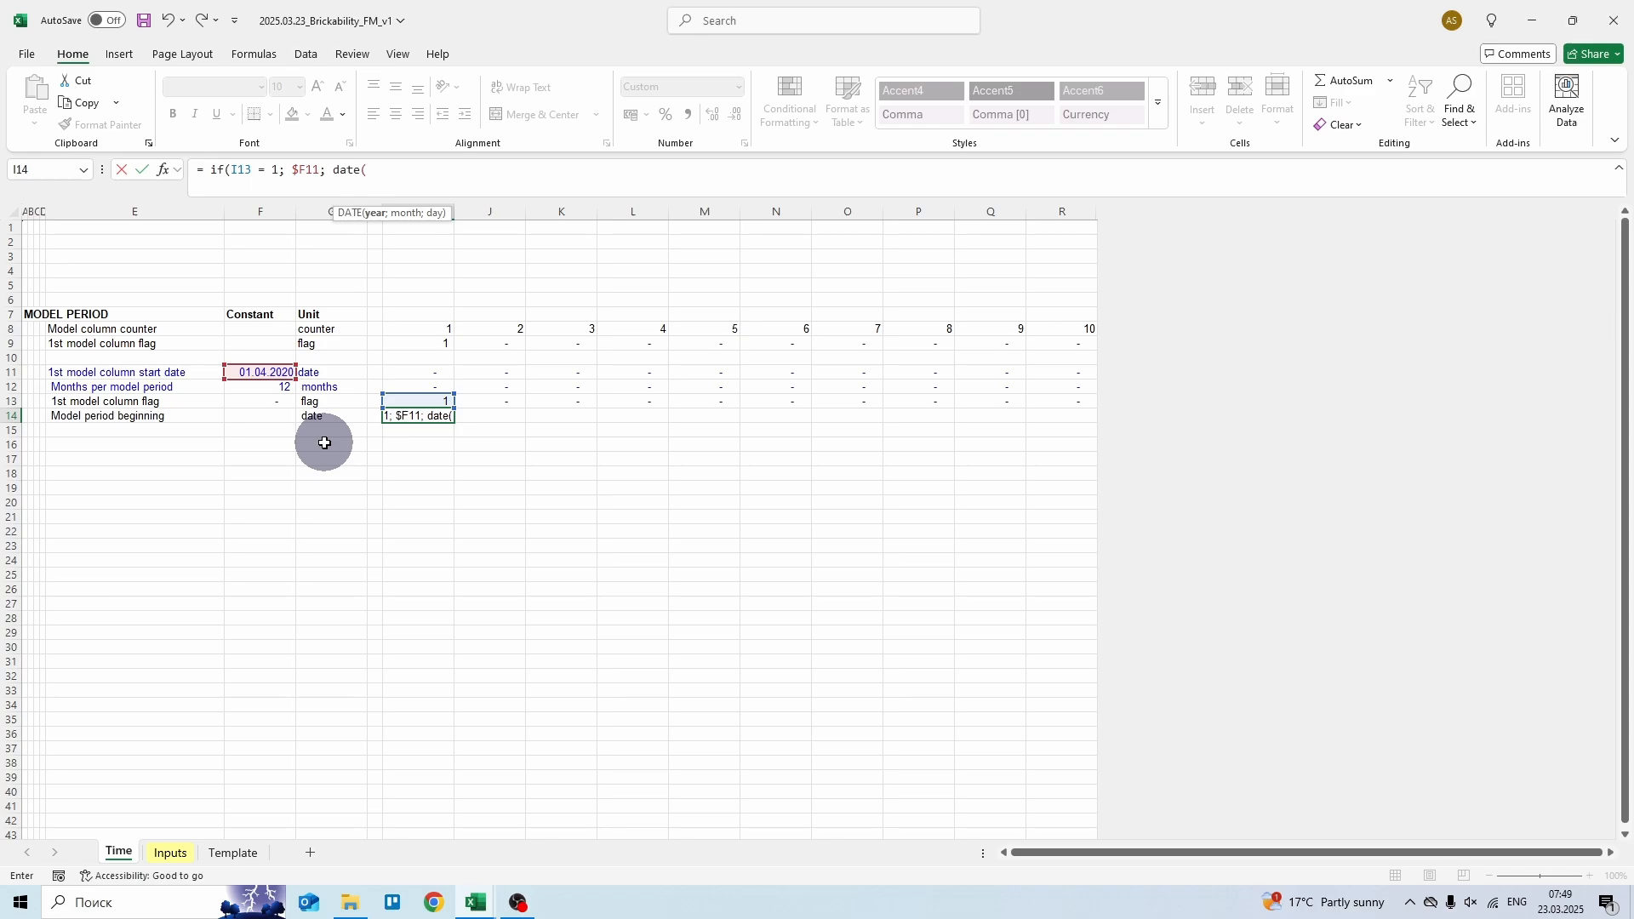
type("year")
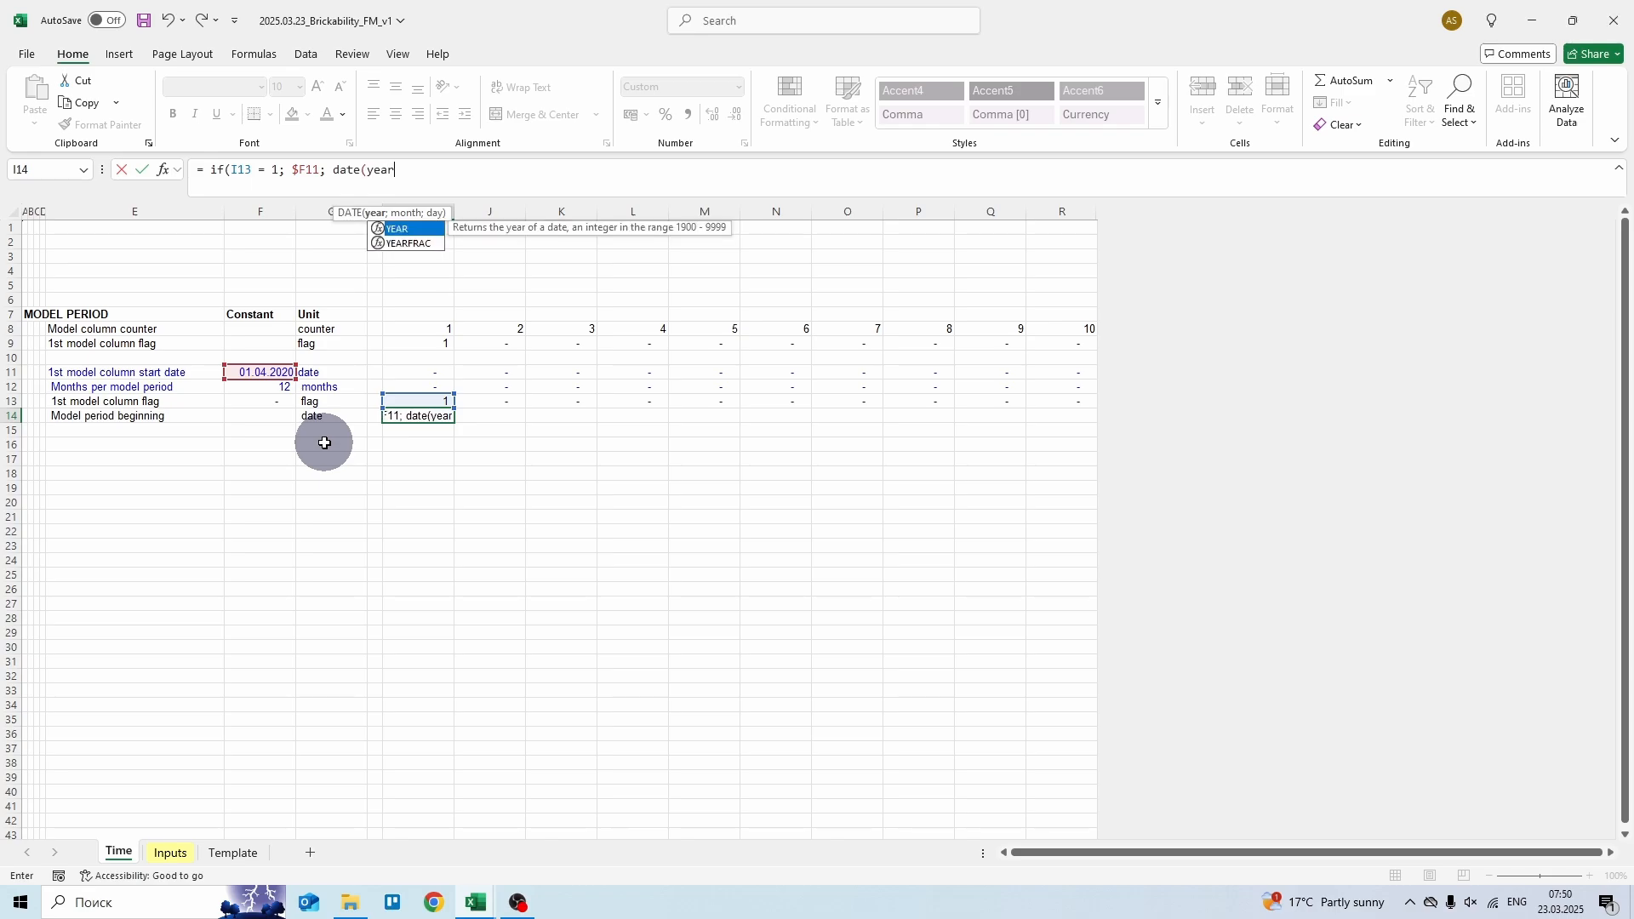
type("(")
key("Left")
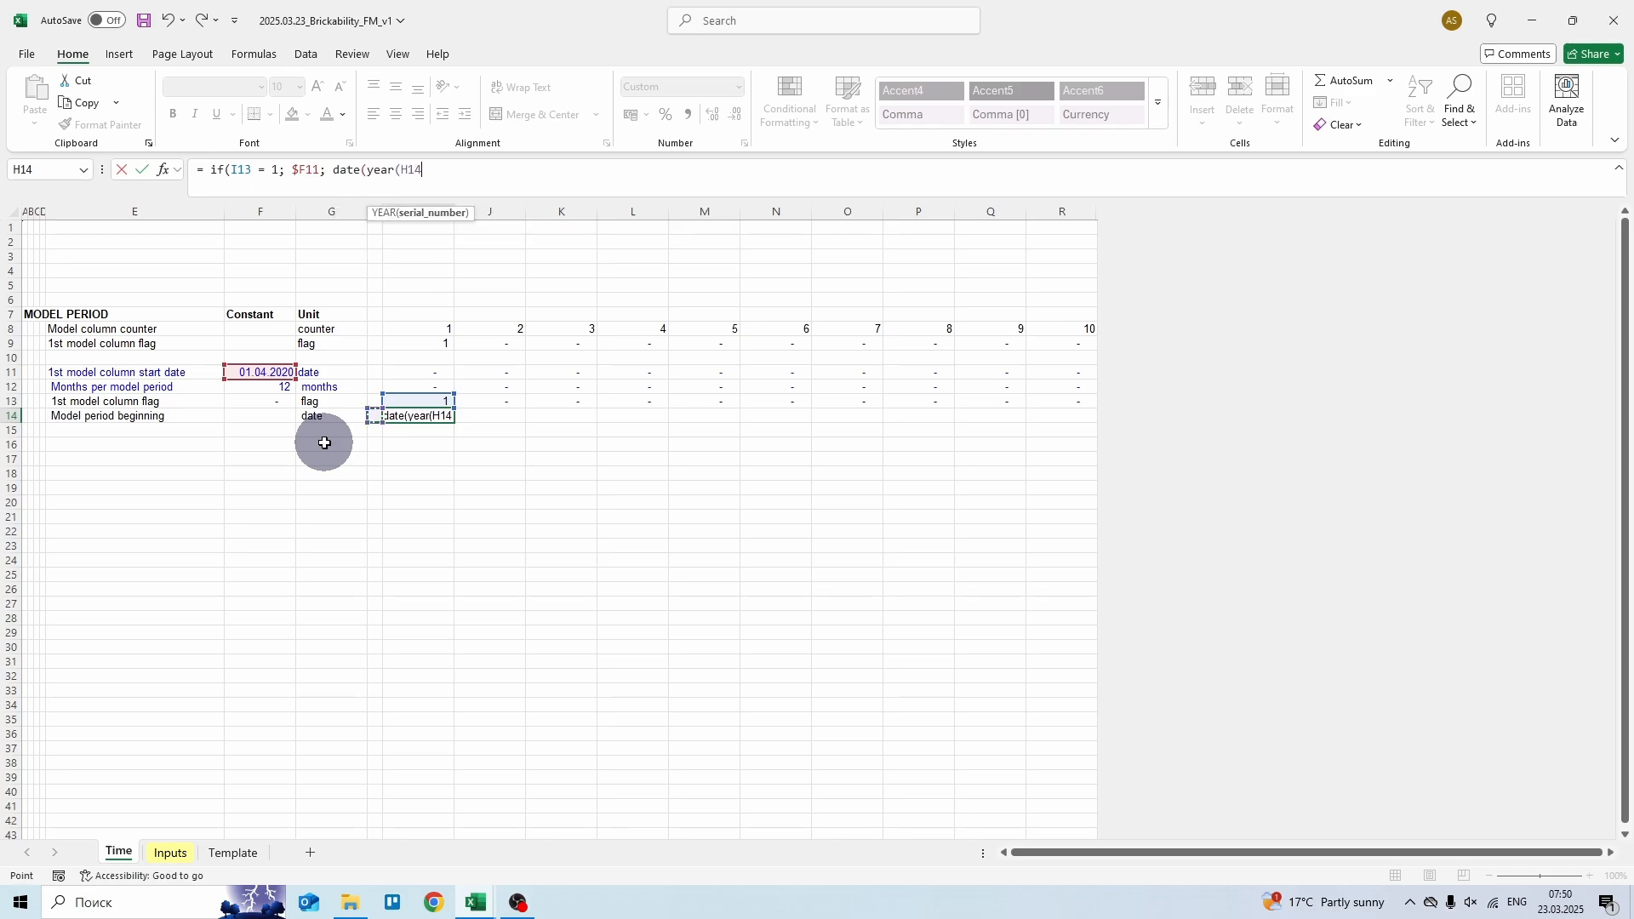
type("); m")
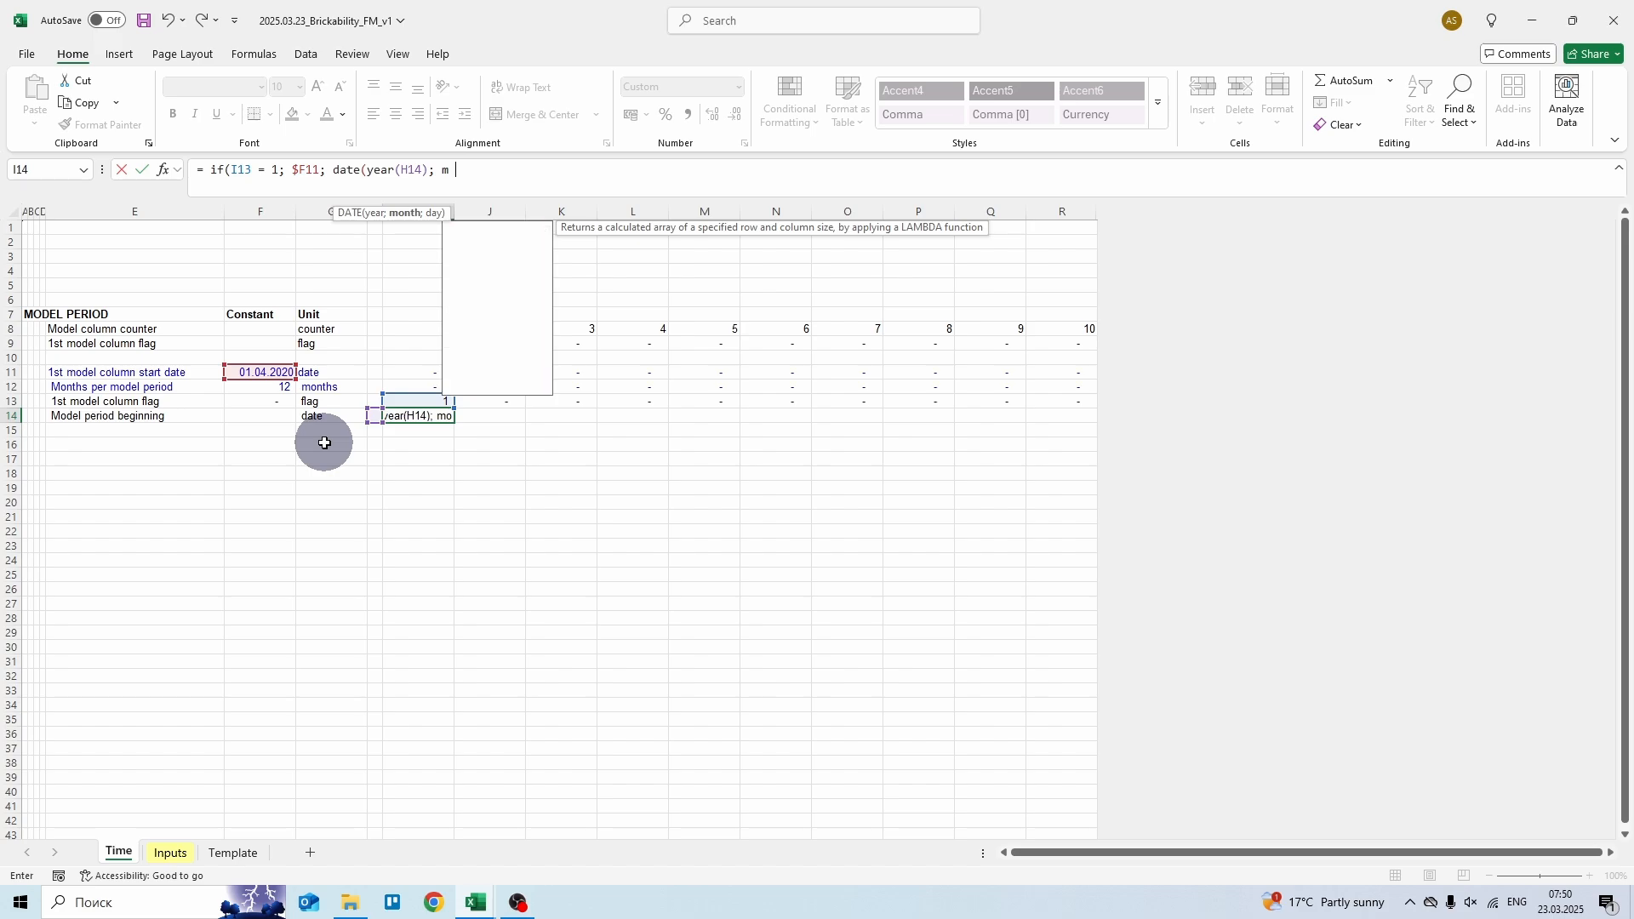
type("onth(")
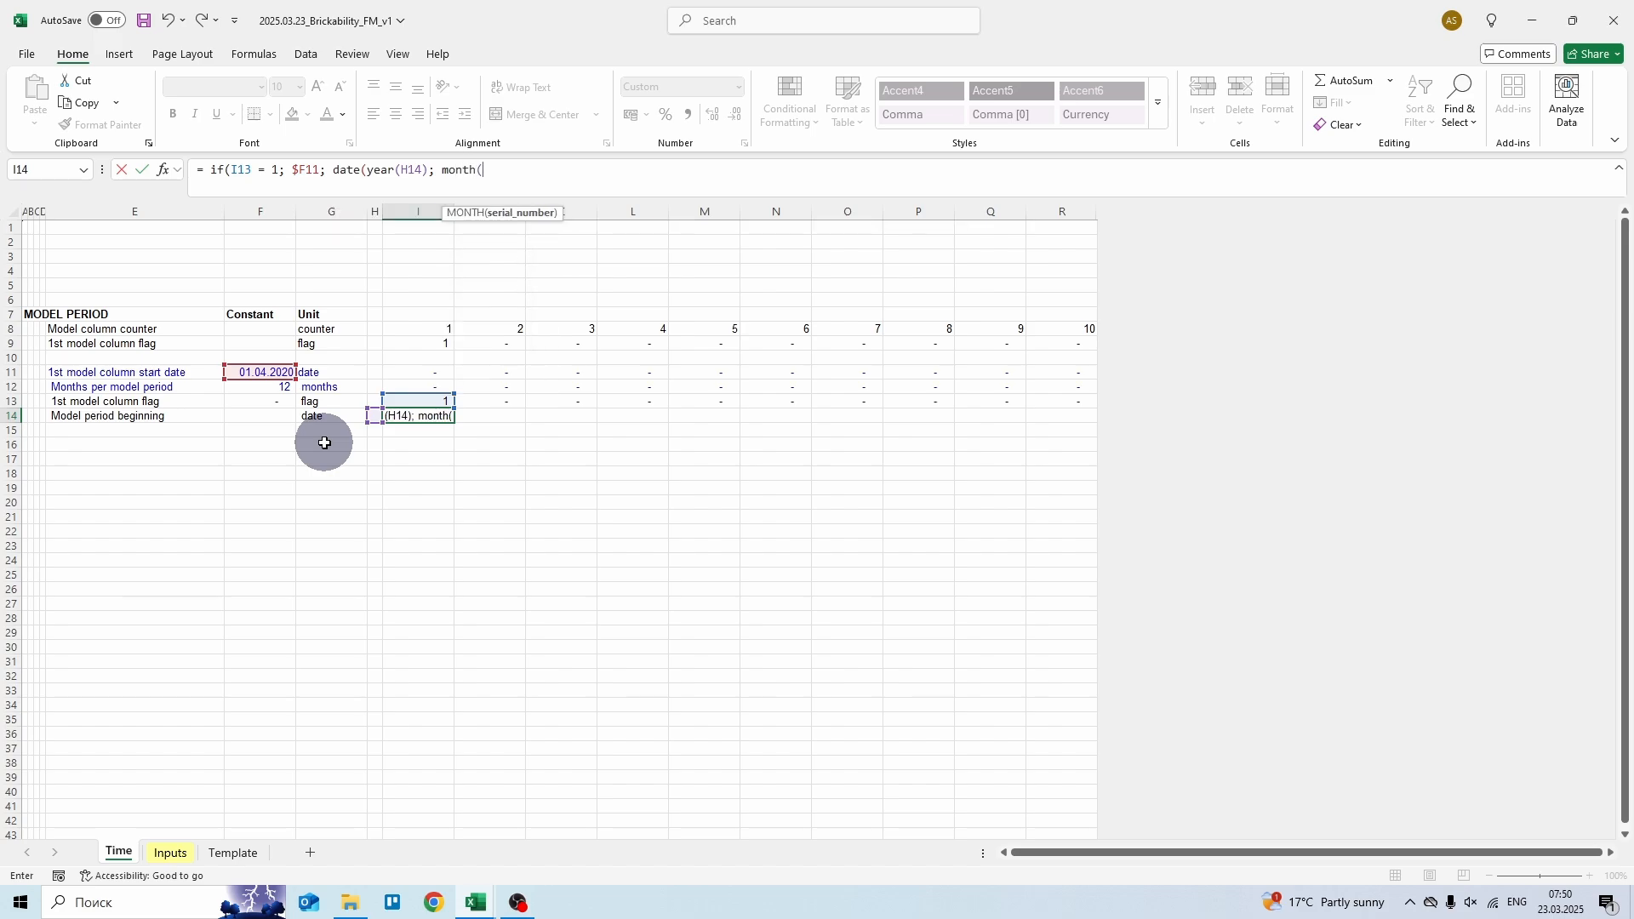
key("Left")
- Add the column-anchored months per period $F12 to the month, use DAY(1) as the day, and complete the I14 formula
type(") +")
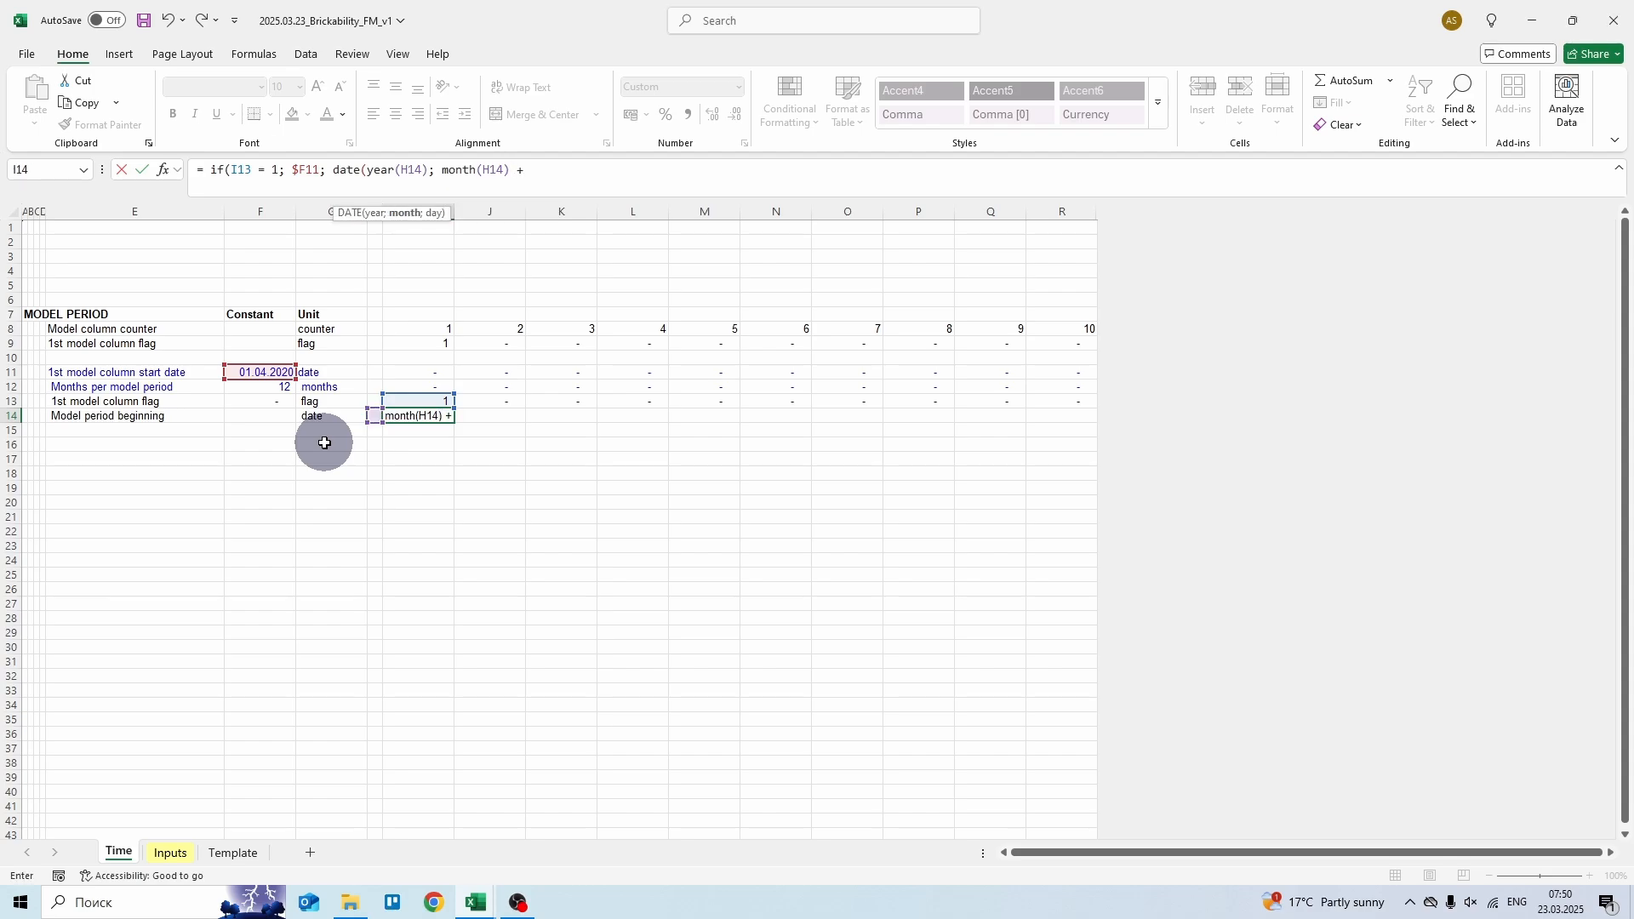
key("Up")
key("Up")
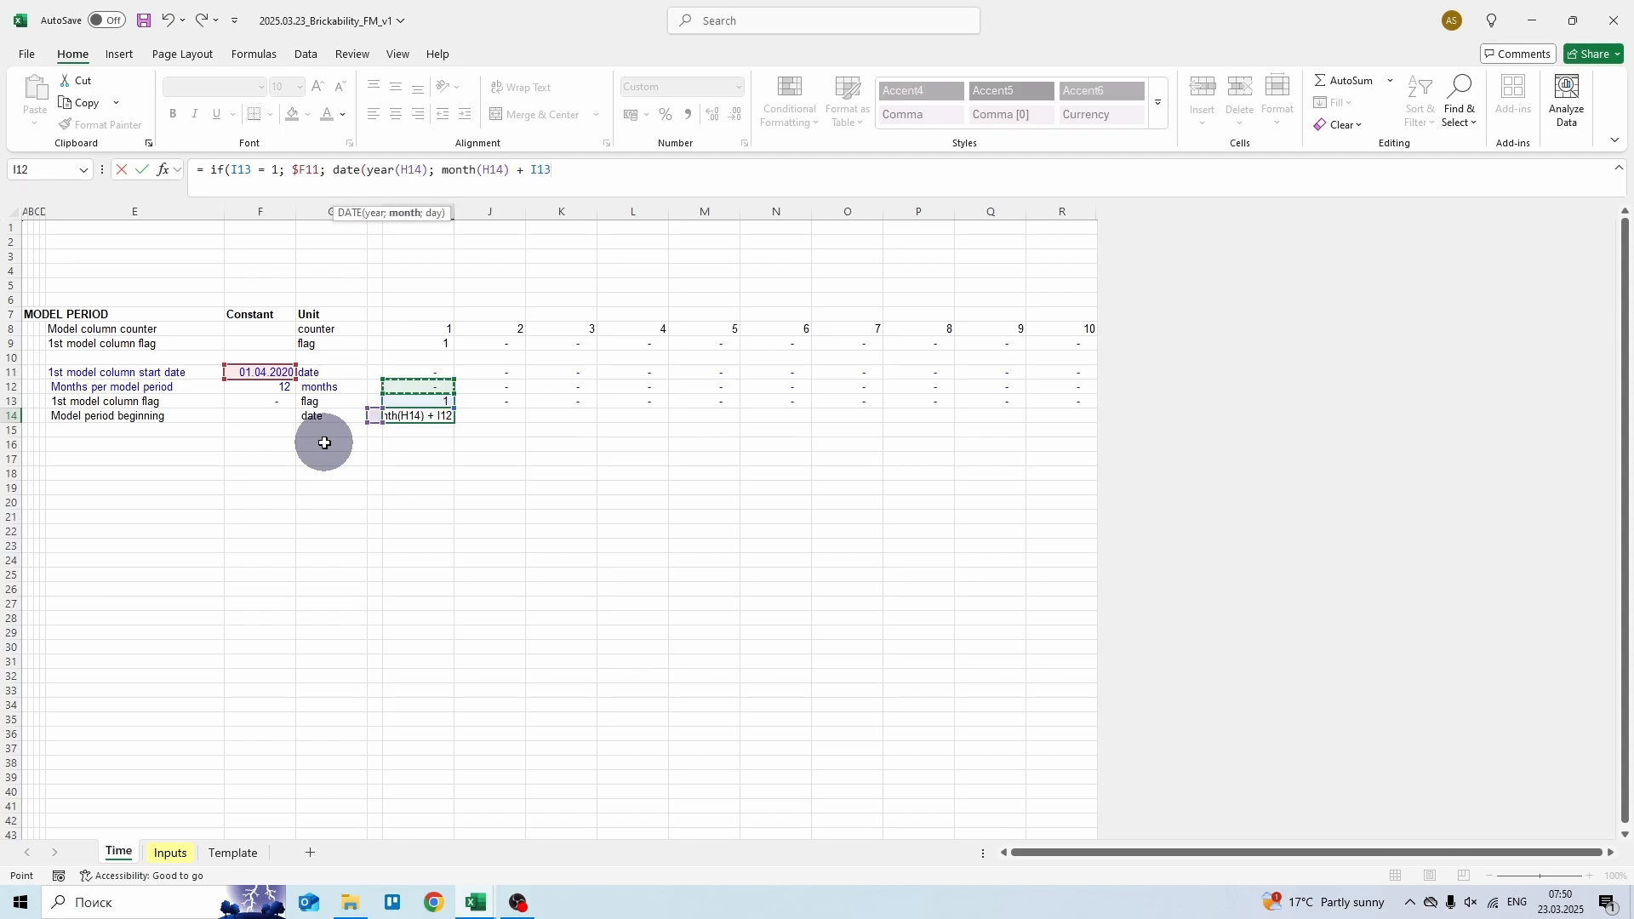
key("Left")
key("Left")
key("Left")
key("F4")
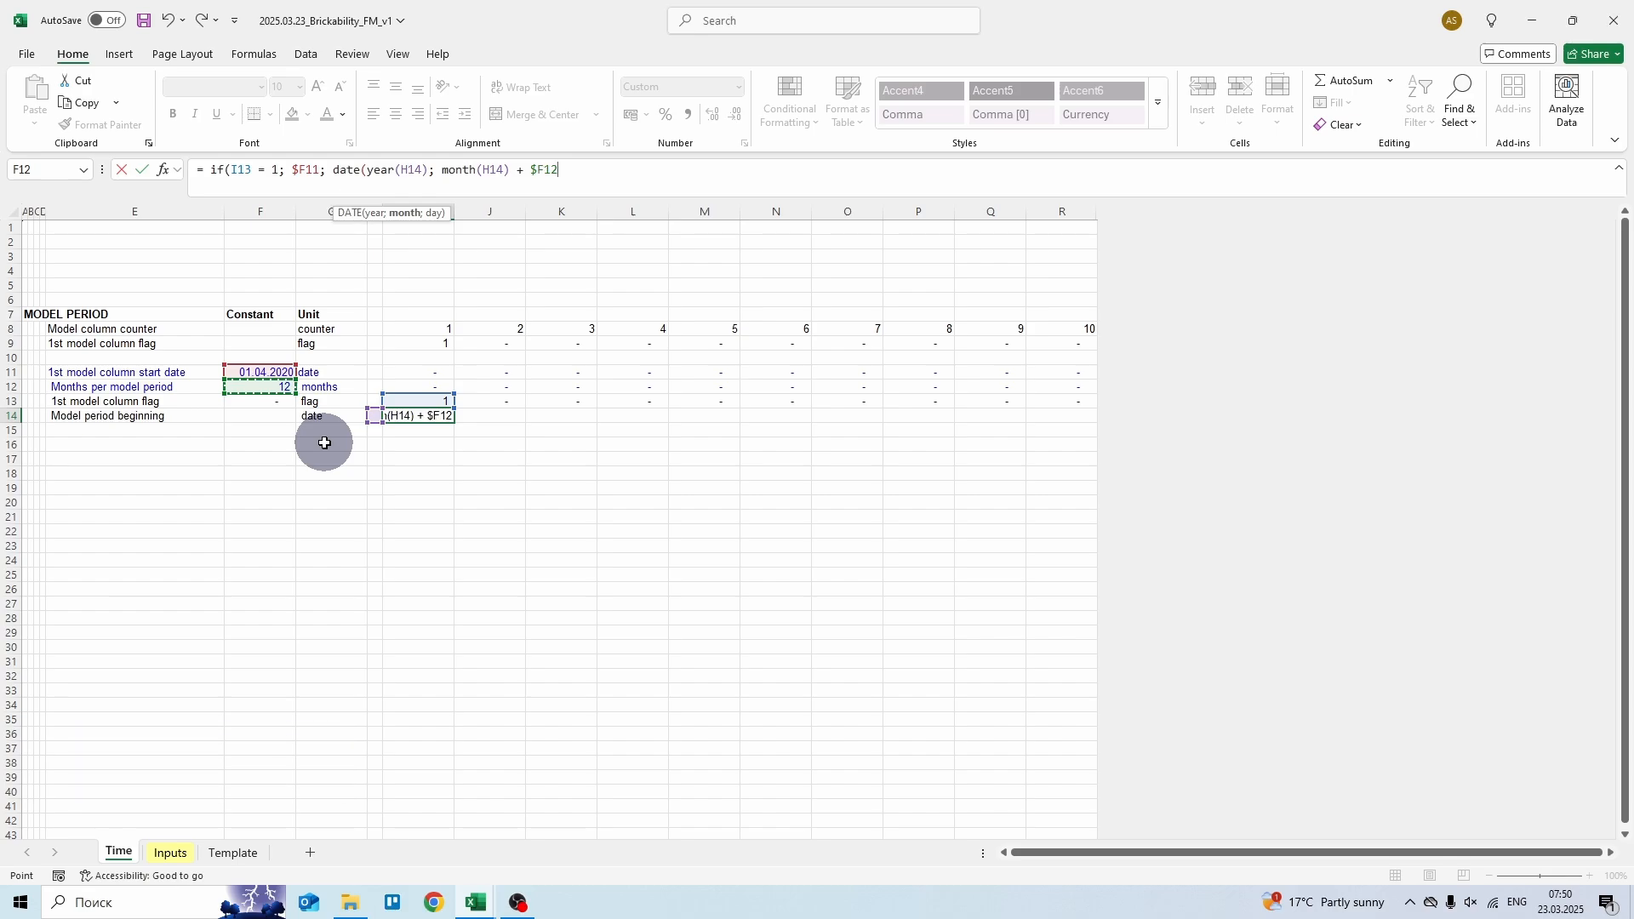
type("; ")
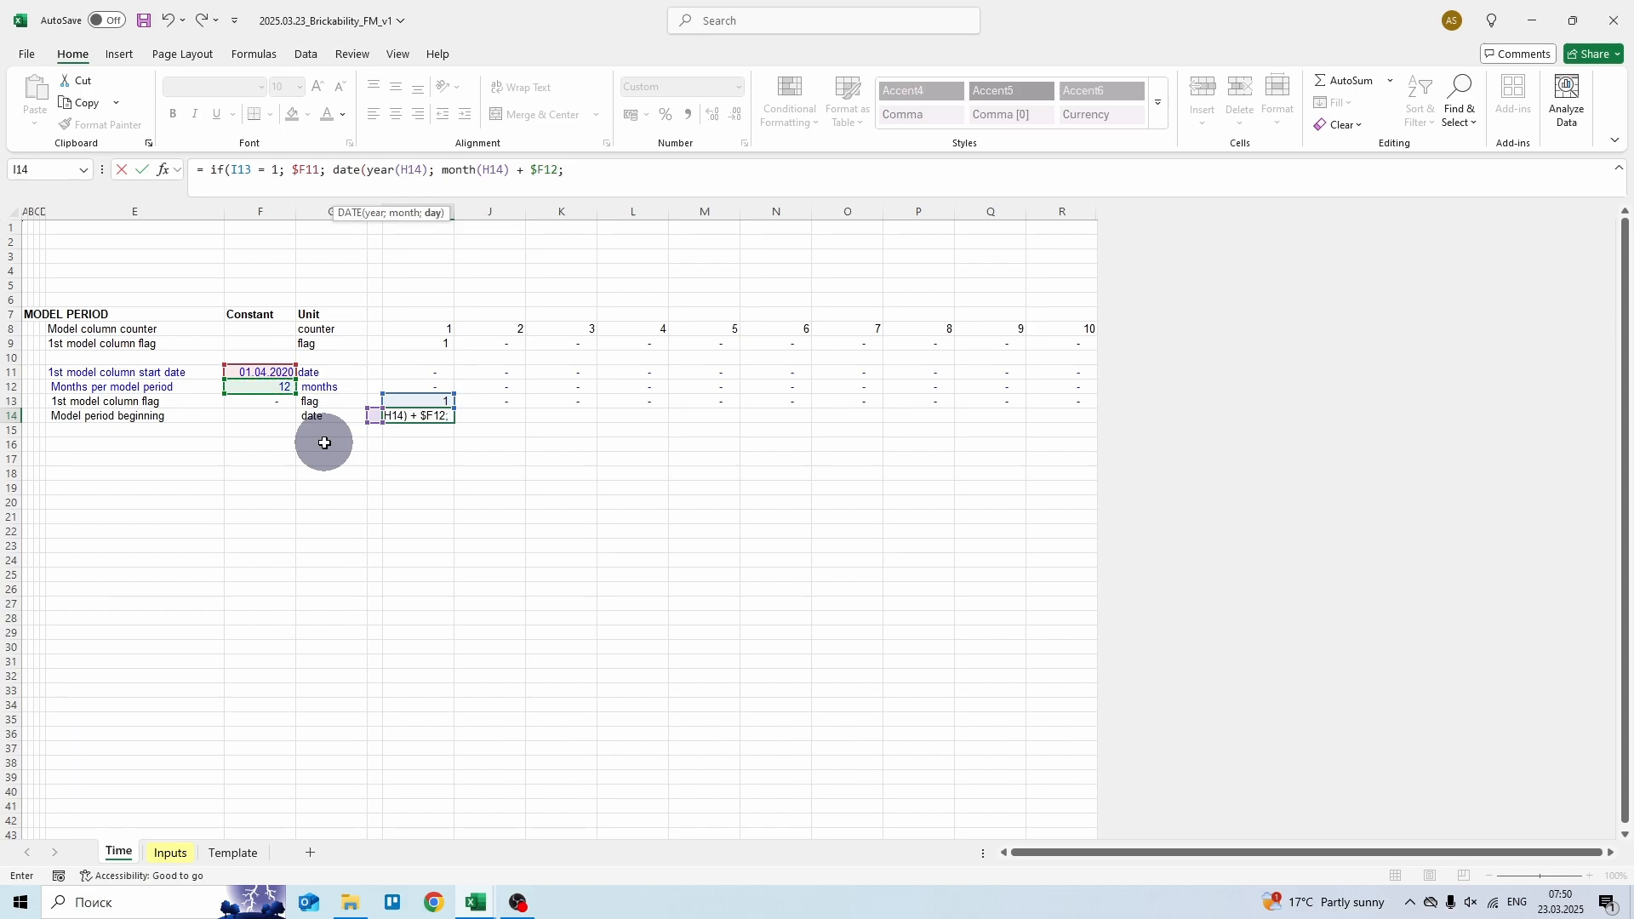
type("day(1")
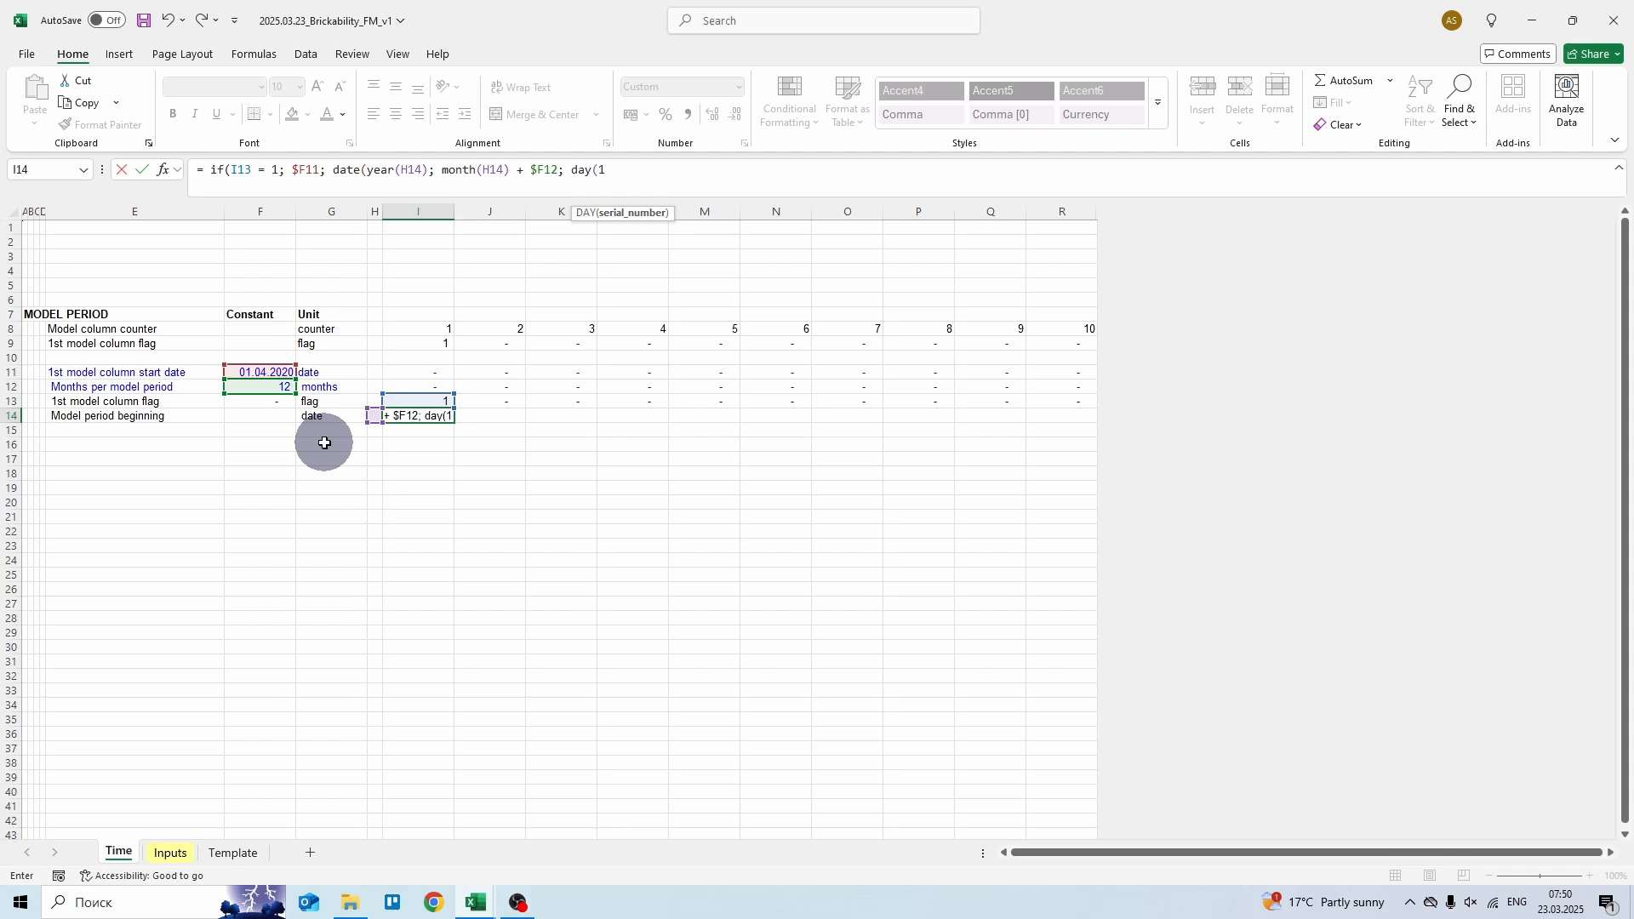
type(")")
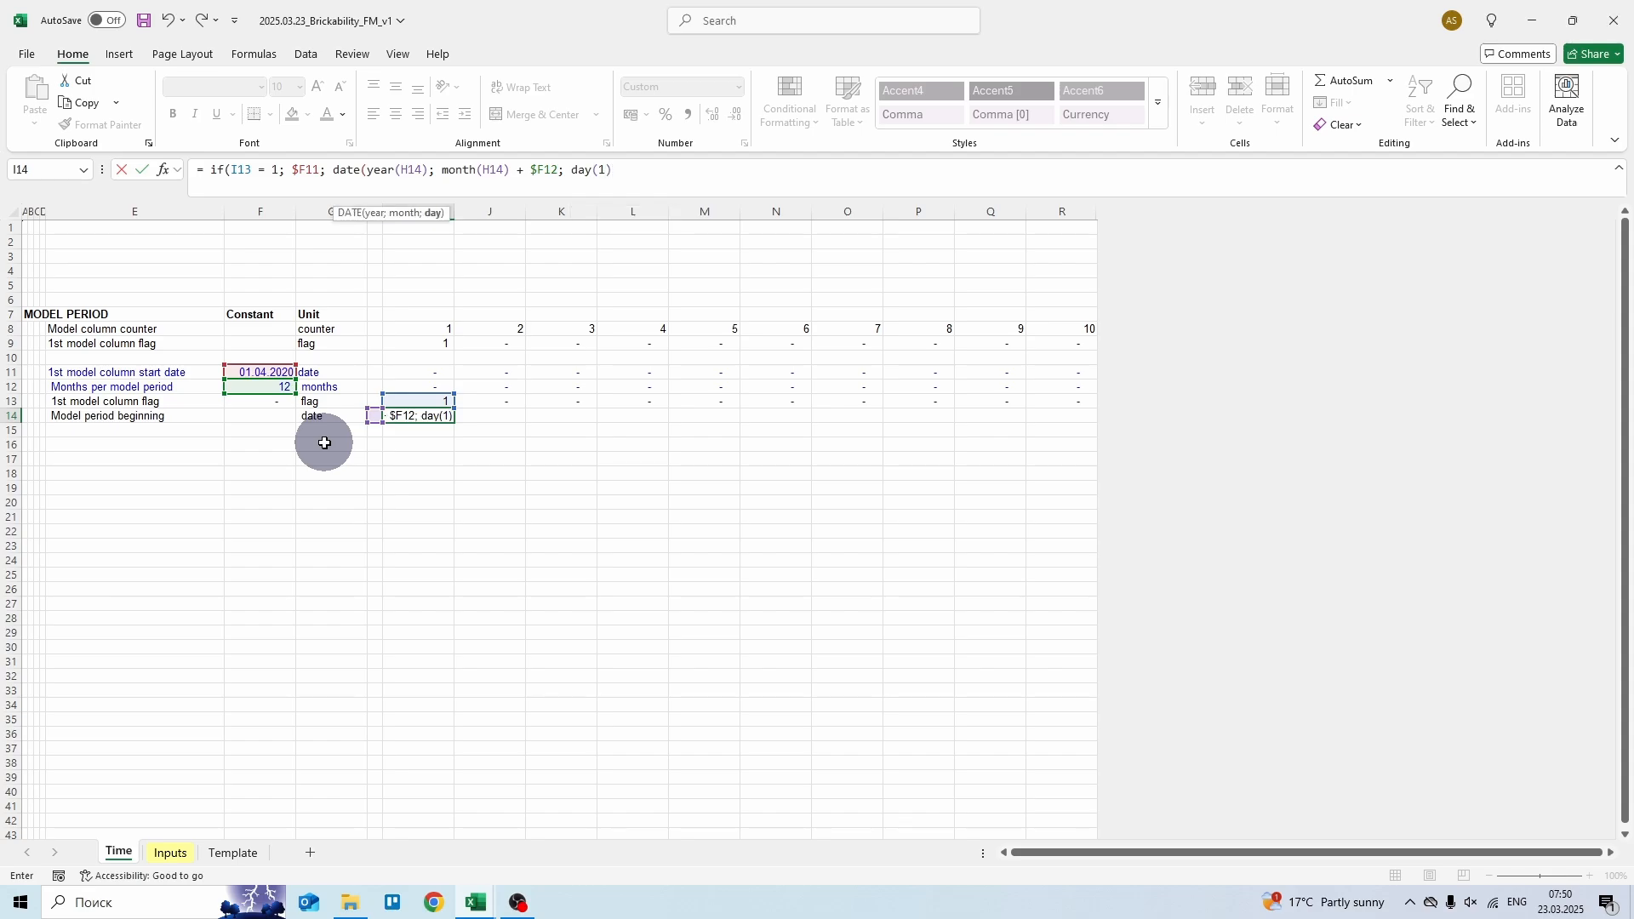
type("))")
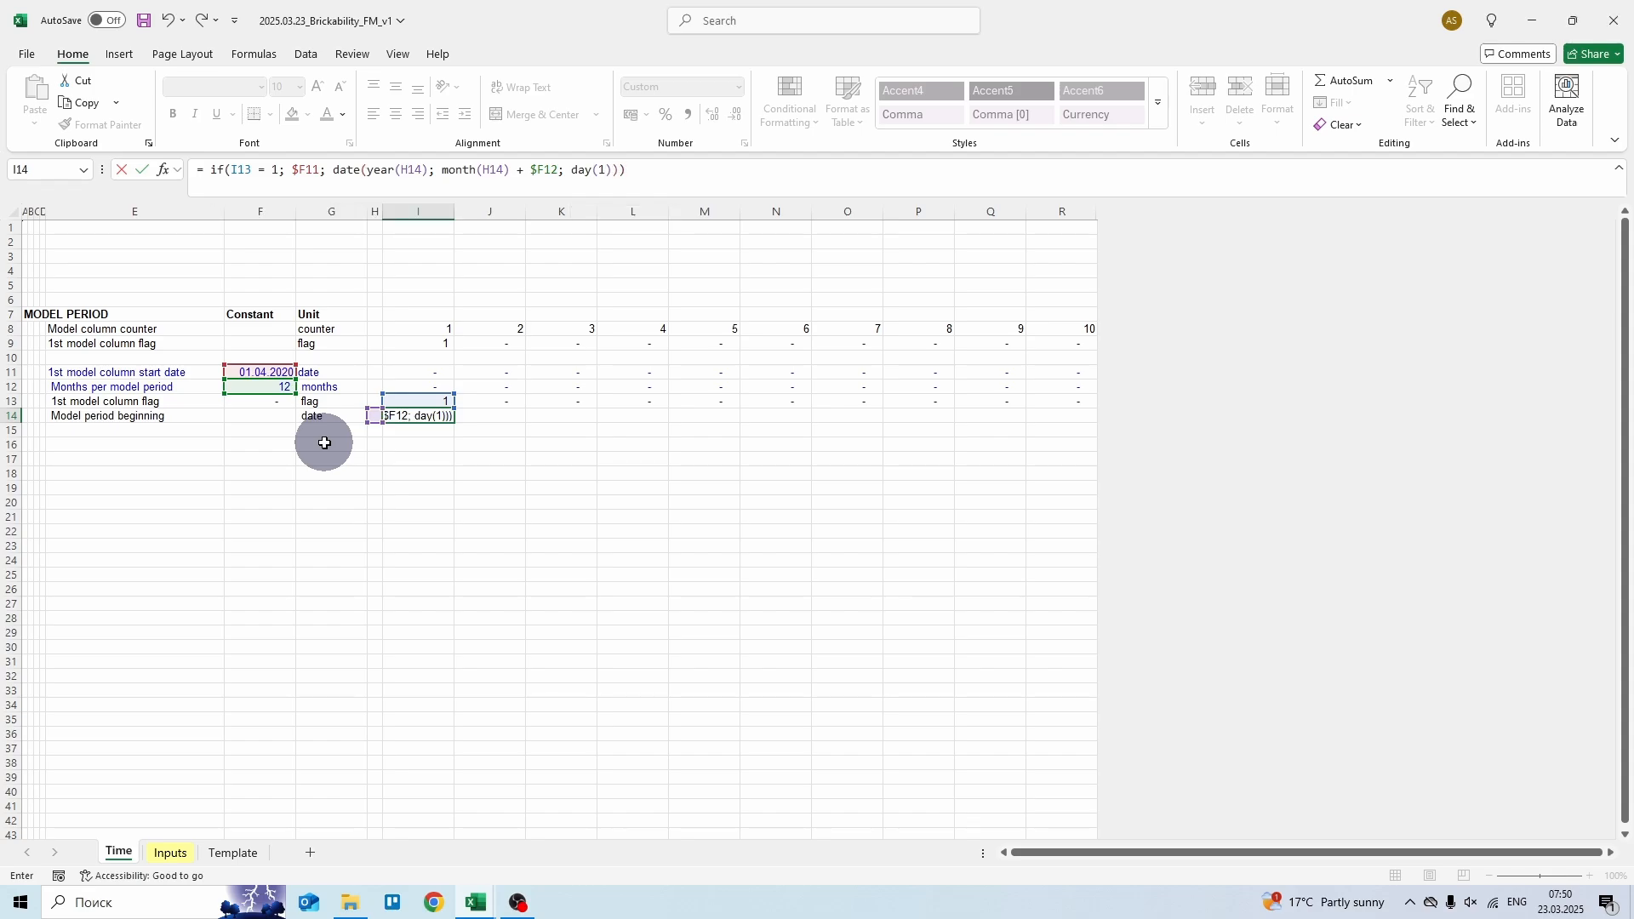
key("ctrl+Return")
- Copy the I14 formula across row 14 through column R and format these cells as Short Date
key("ctrl+c")
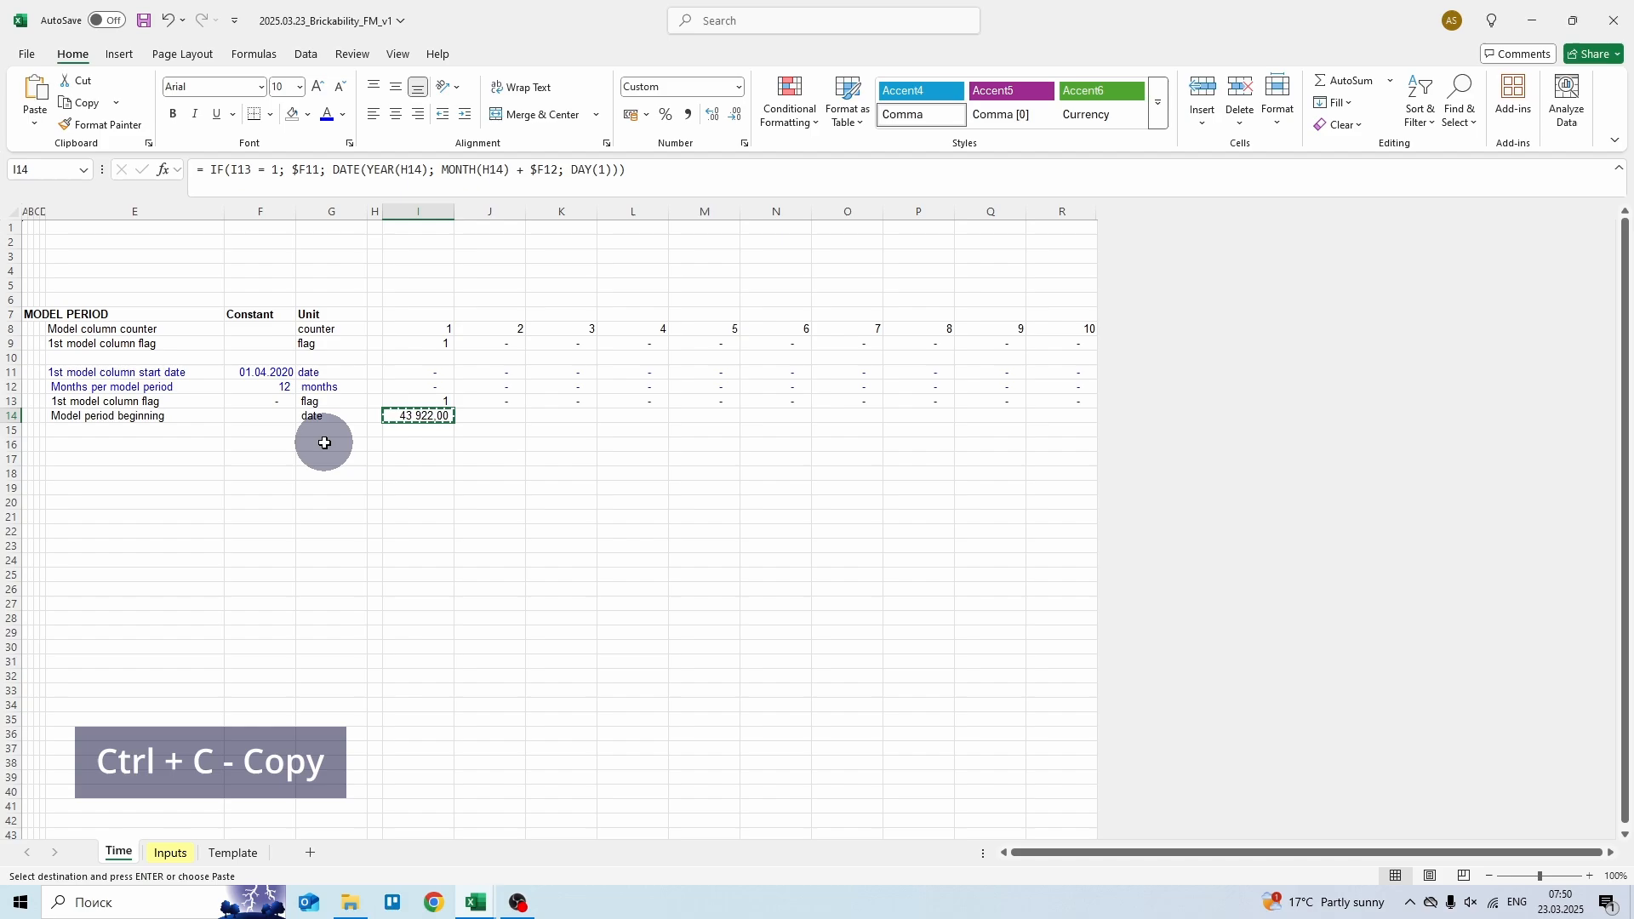
key("ctrl+shift+Right")
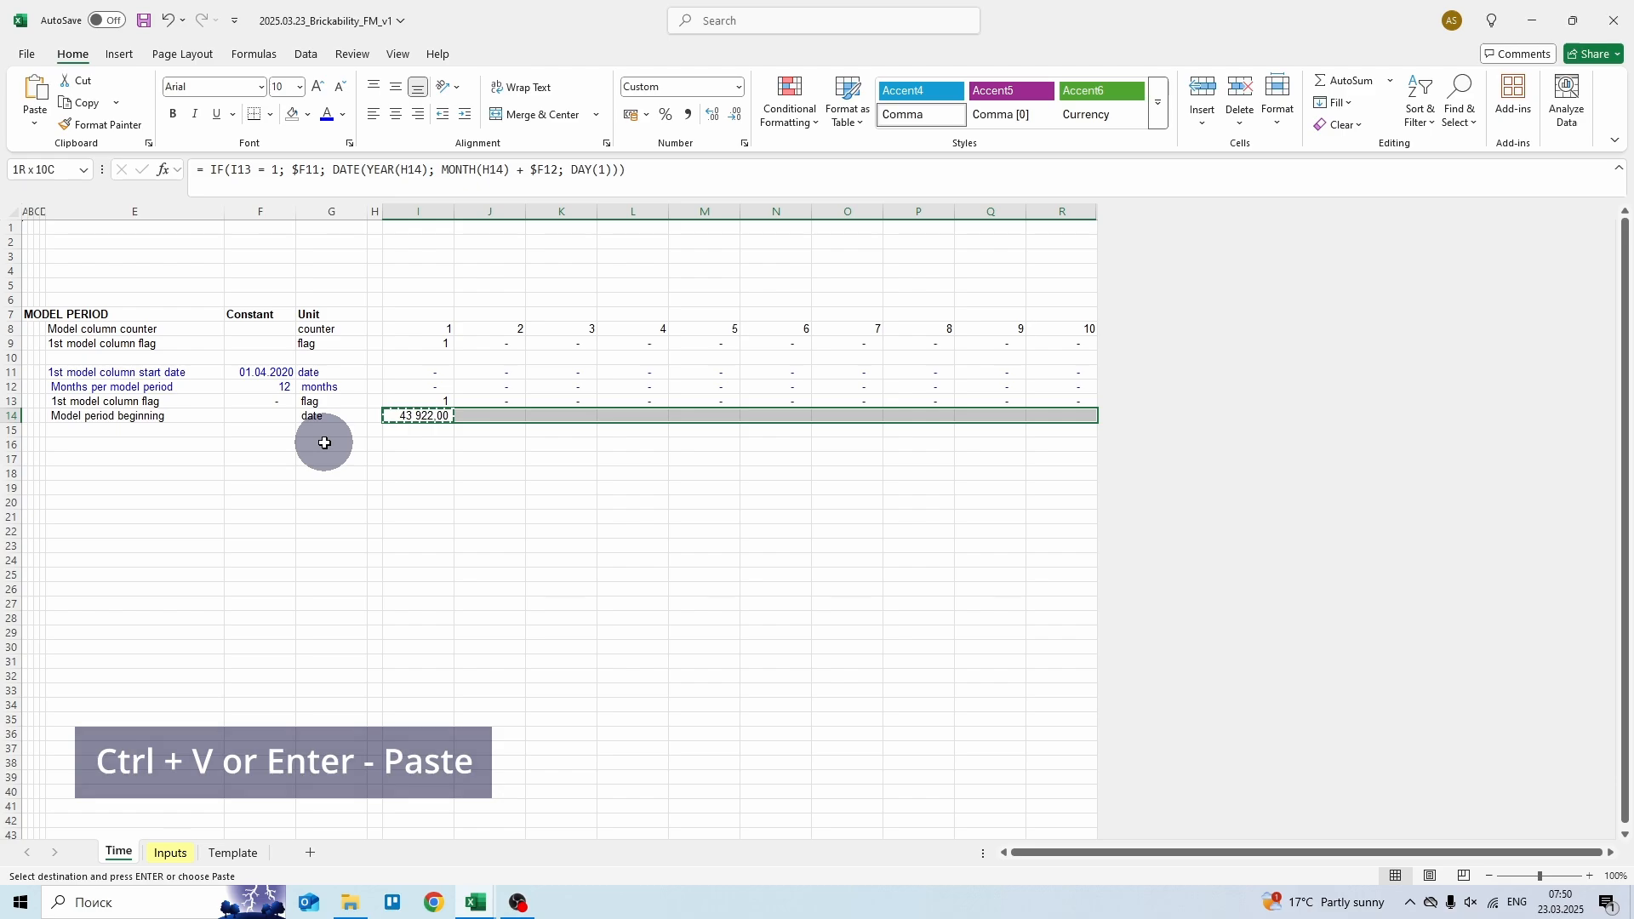
key("Return")
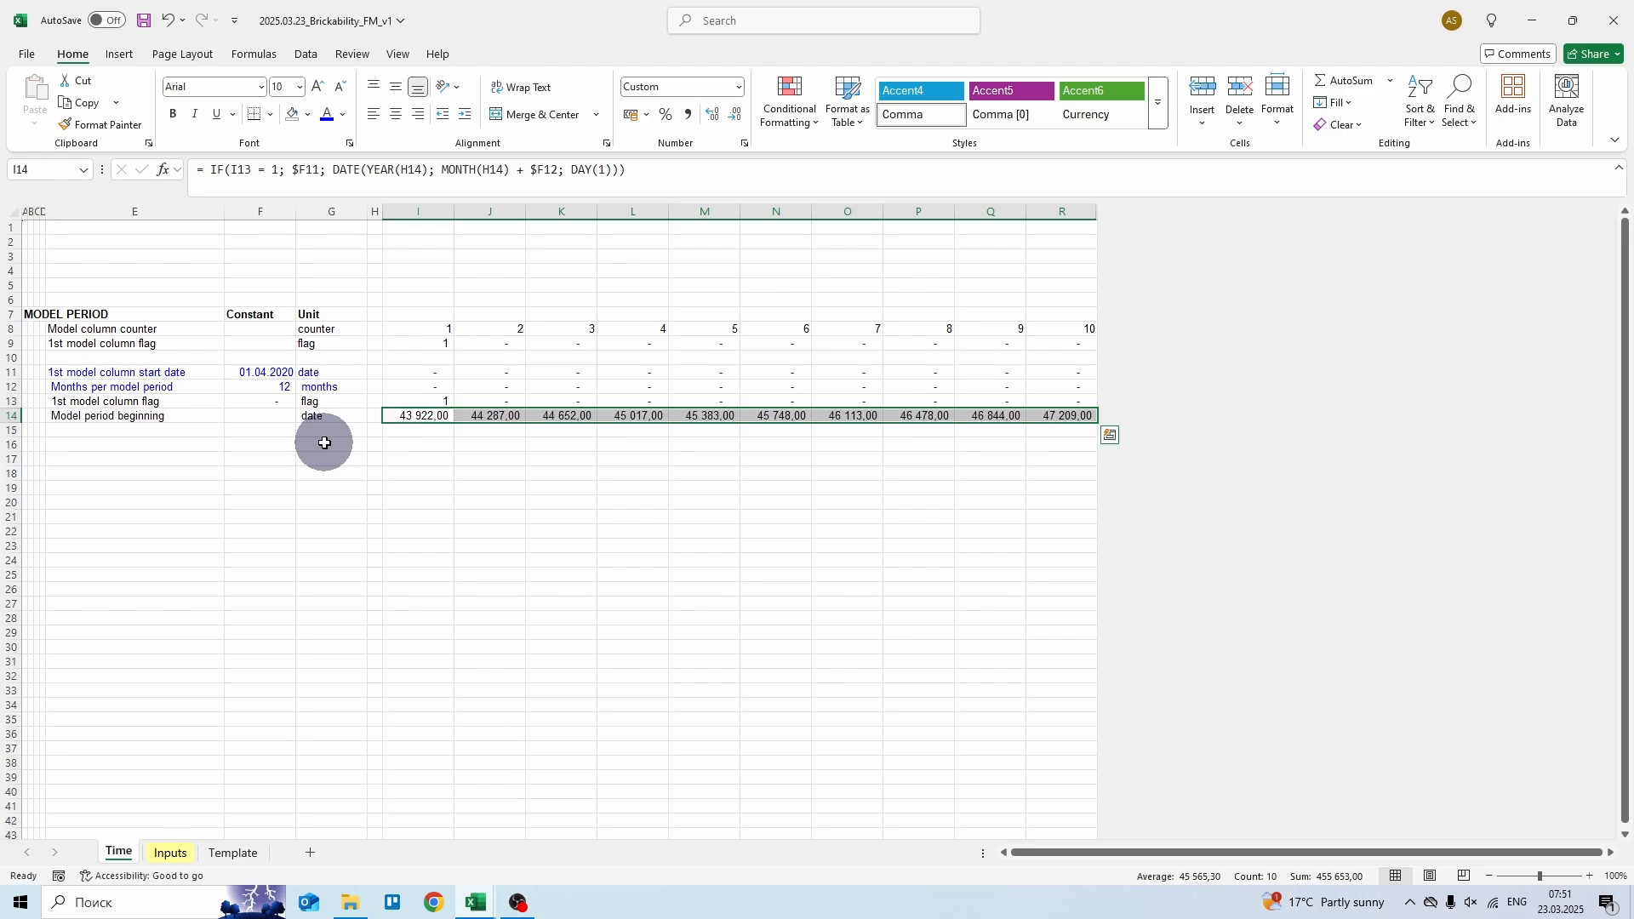
left_click(738, 87)
left_click(717, 281)
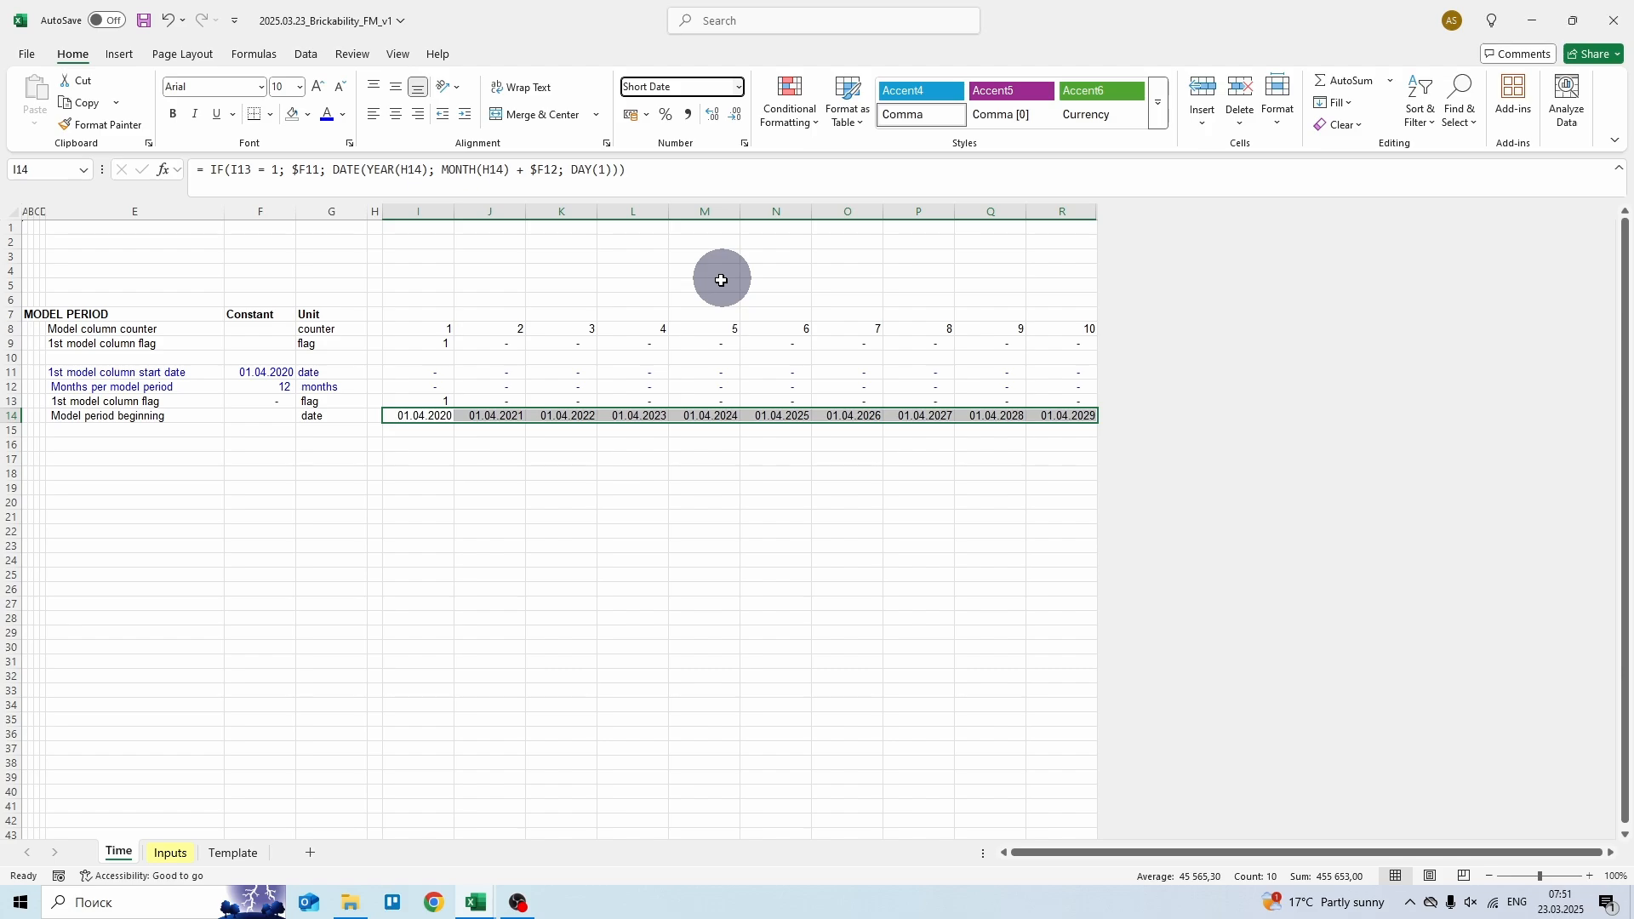
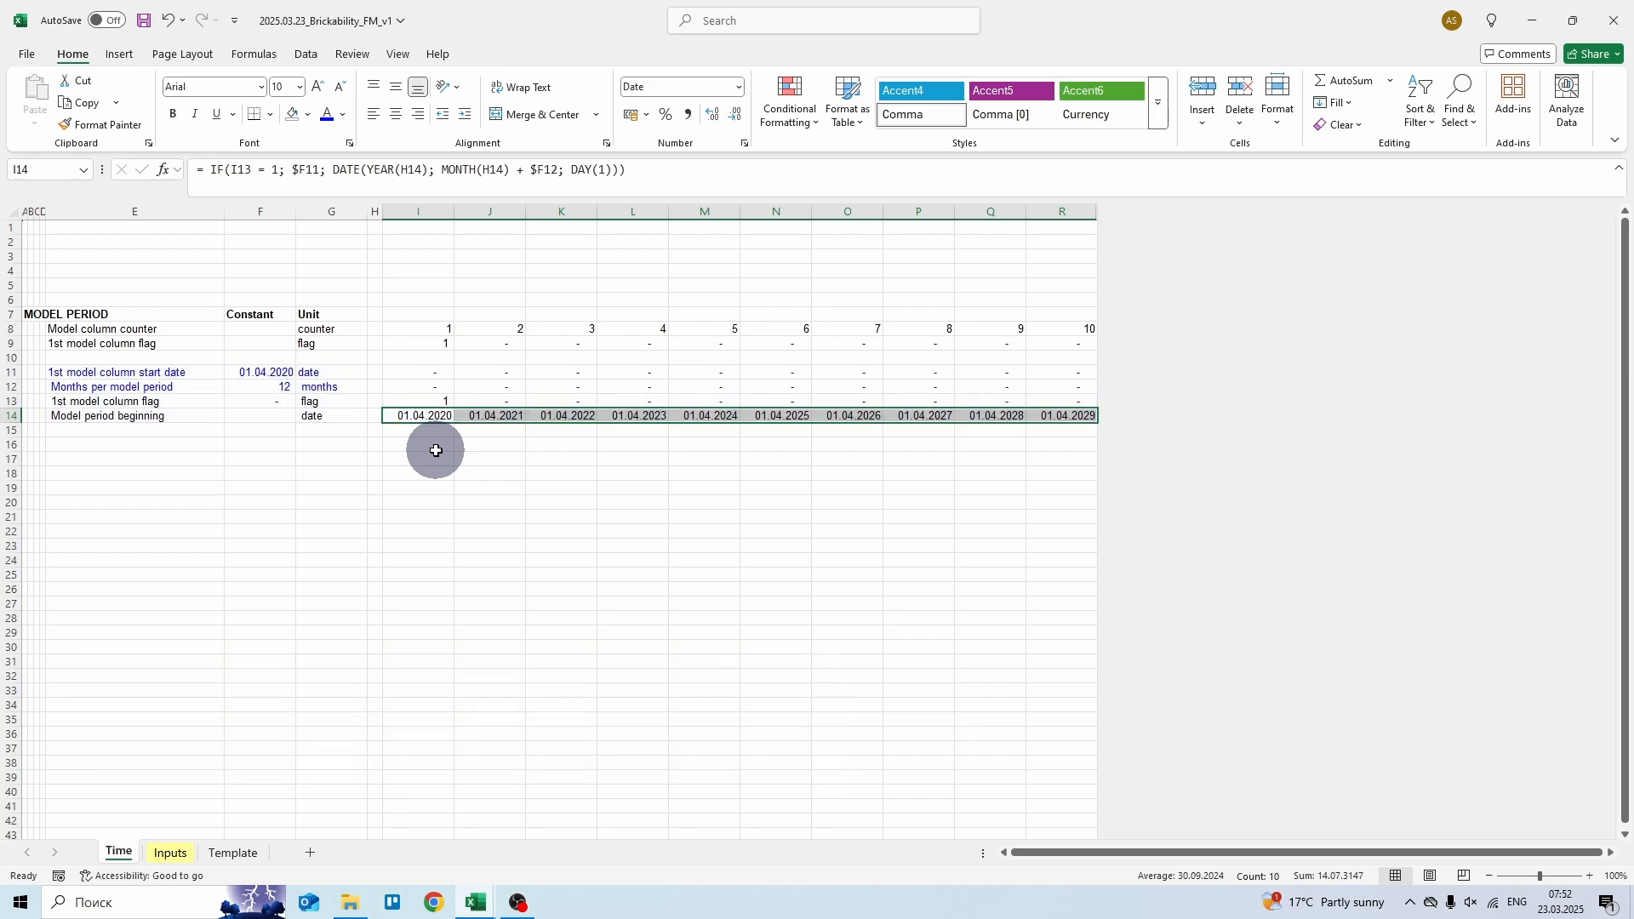
- Copy the entire Months per model period row (row 12) into row 16, keeping its direct link to the Inputs sheet
key("Down")
key("Left")
key("Down")
key("Left")
key("Left")
key("Left")
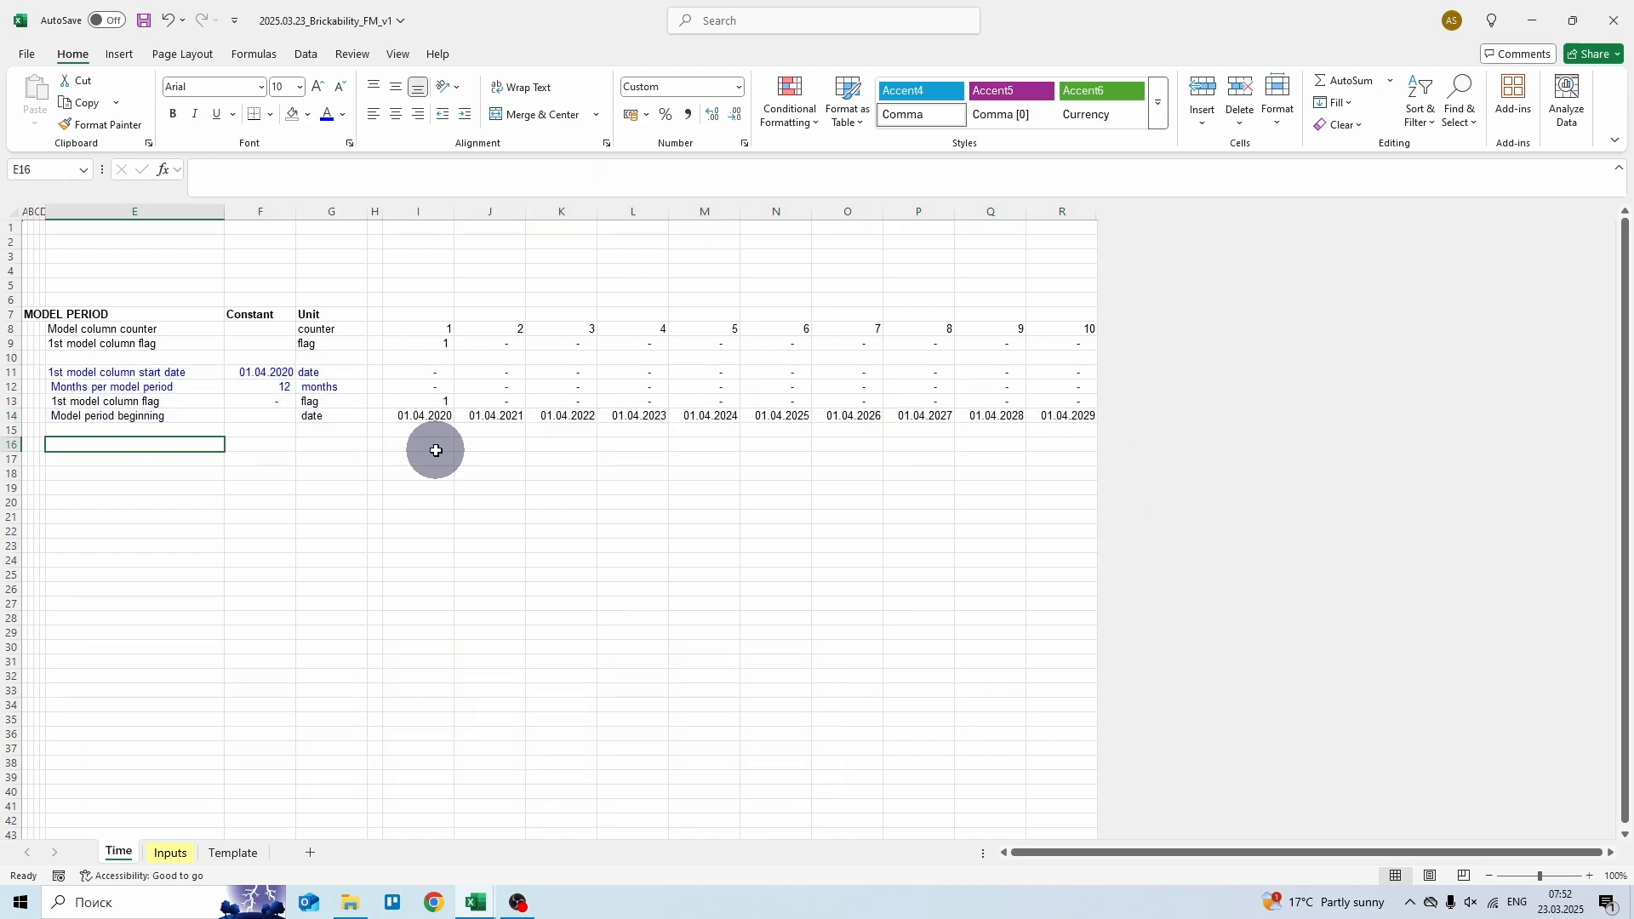
key("Up")
key("Up")
key("Up")
key("Up")
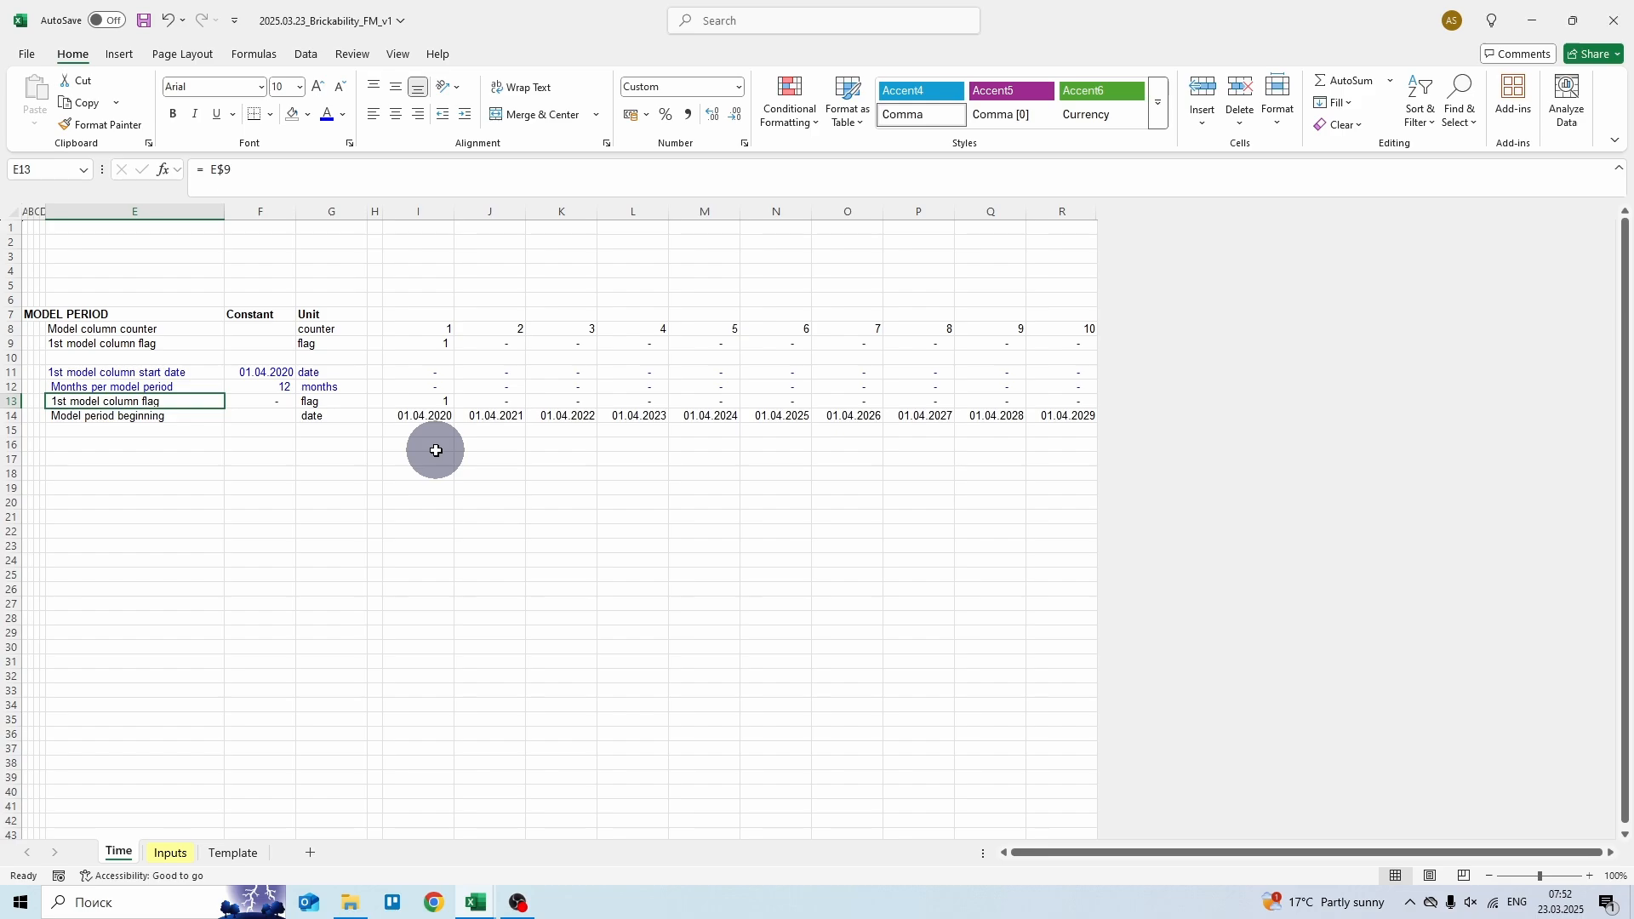
key("shift+space")
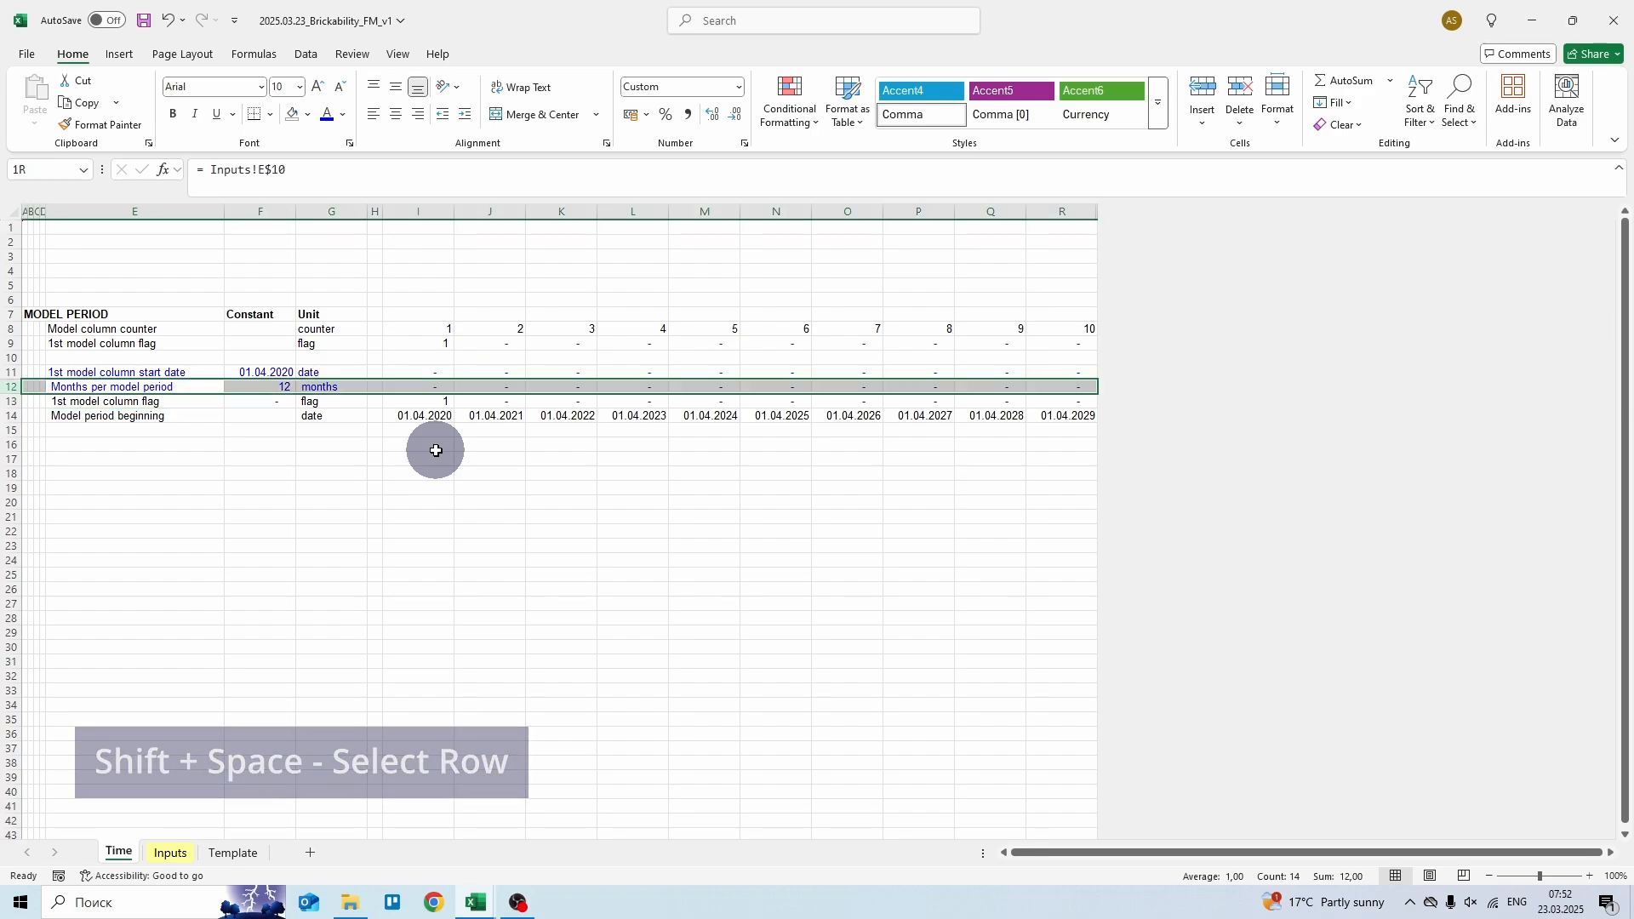
key("ctrl+c")
key("Down")
key("Down")
key("Down")
key("Down")
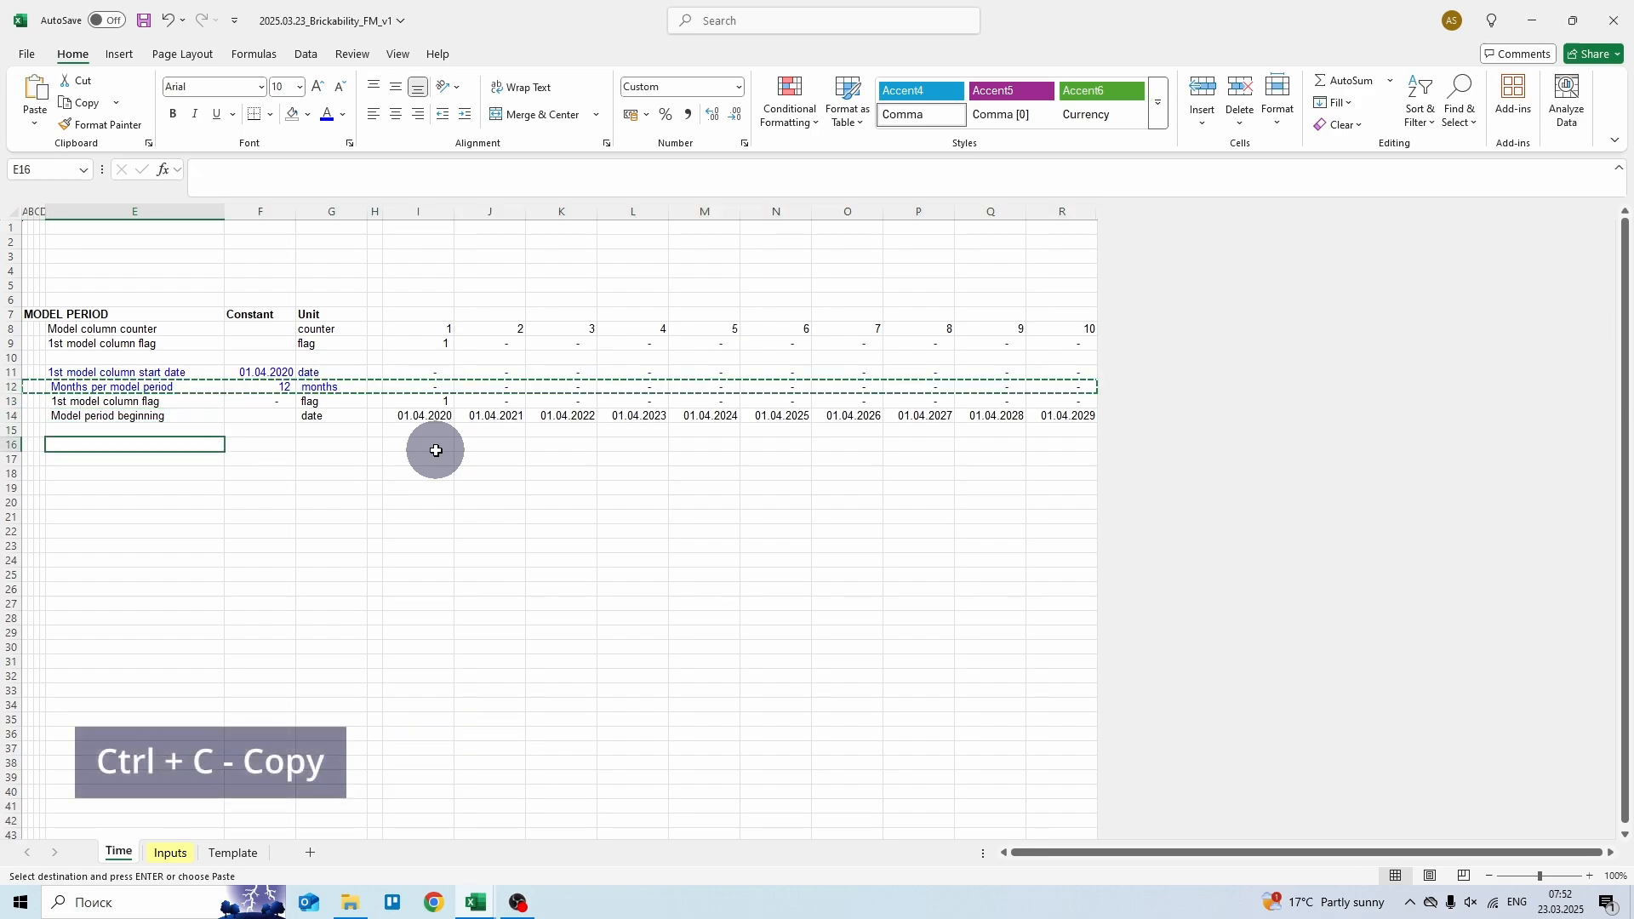
key("shift+space")
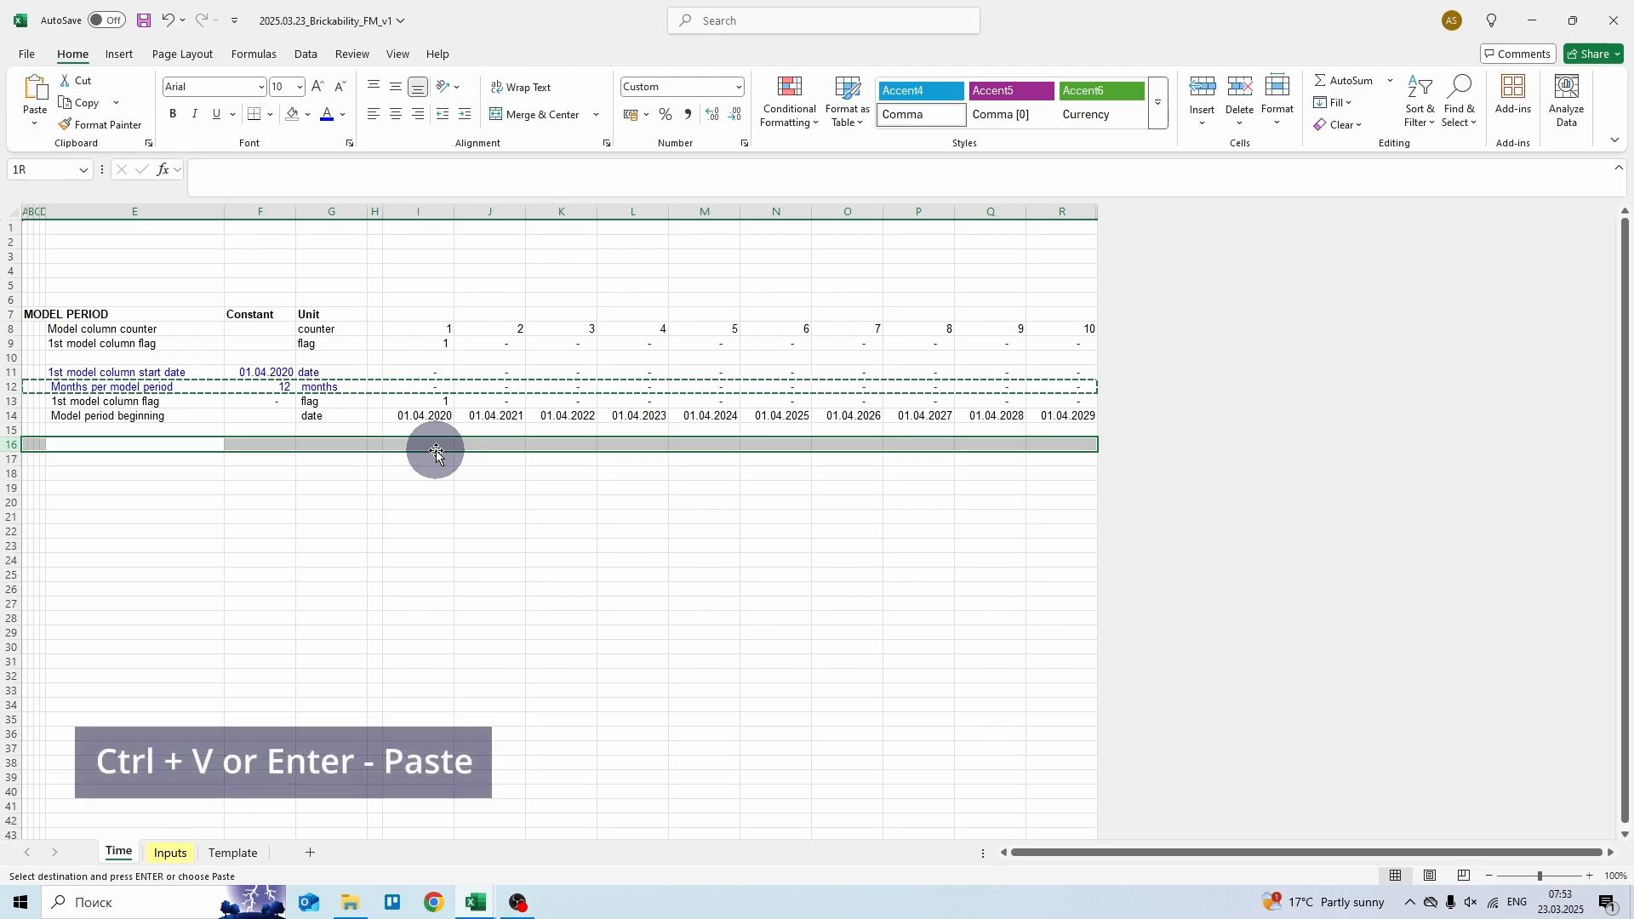
key("Return")
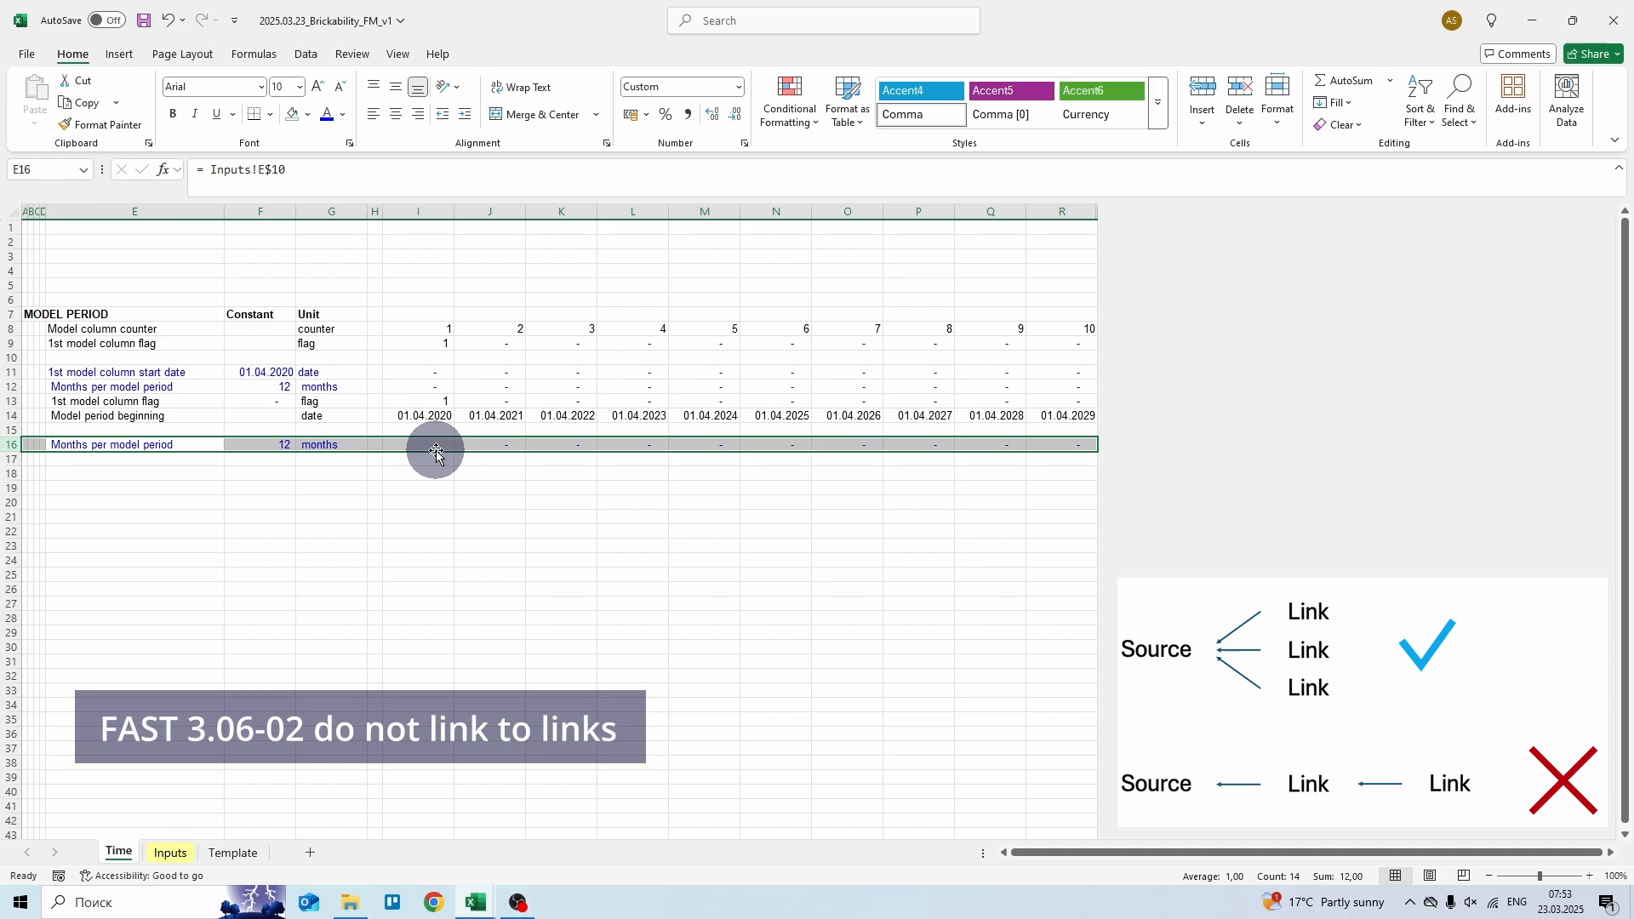
- Link cell E17 to the Months per model period label in row 12 with the row-anchored formula =E$12
key("Down")
type("=")
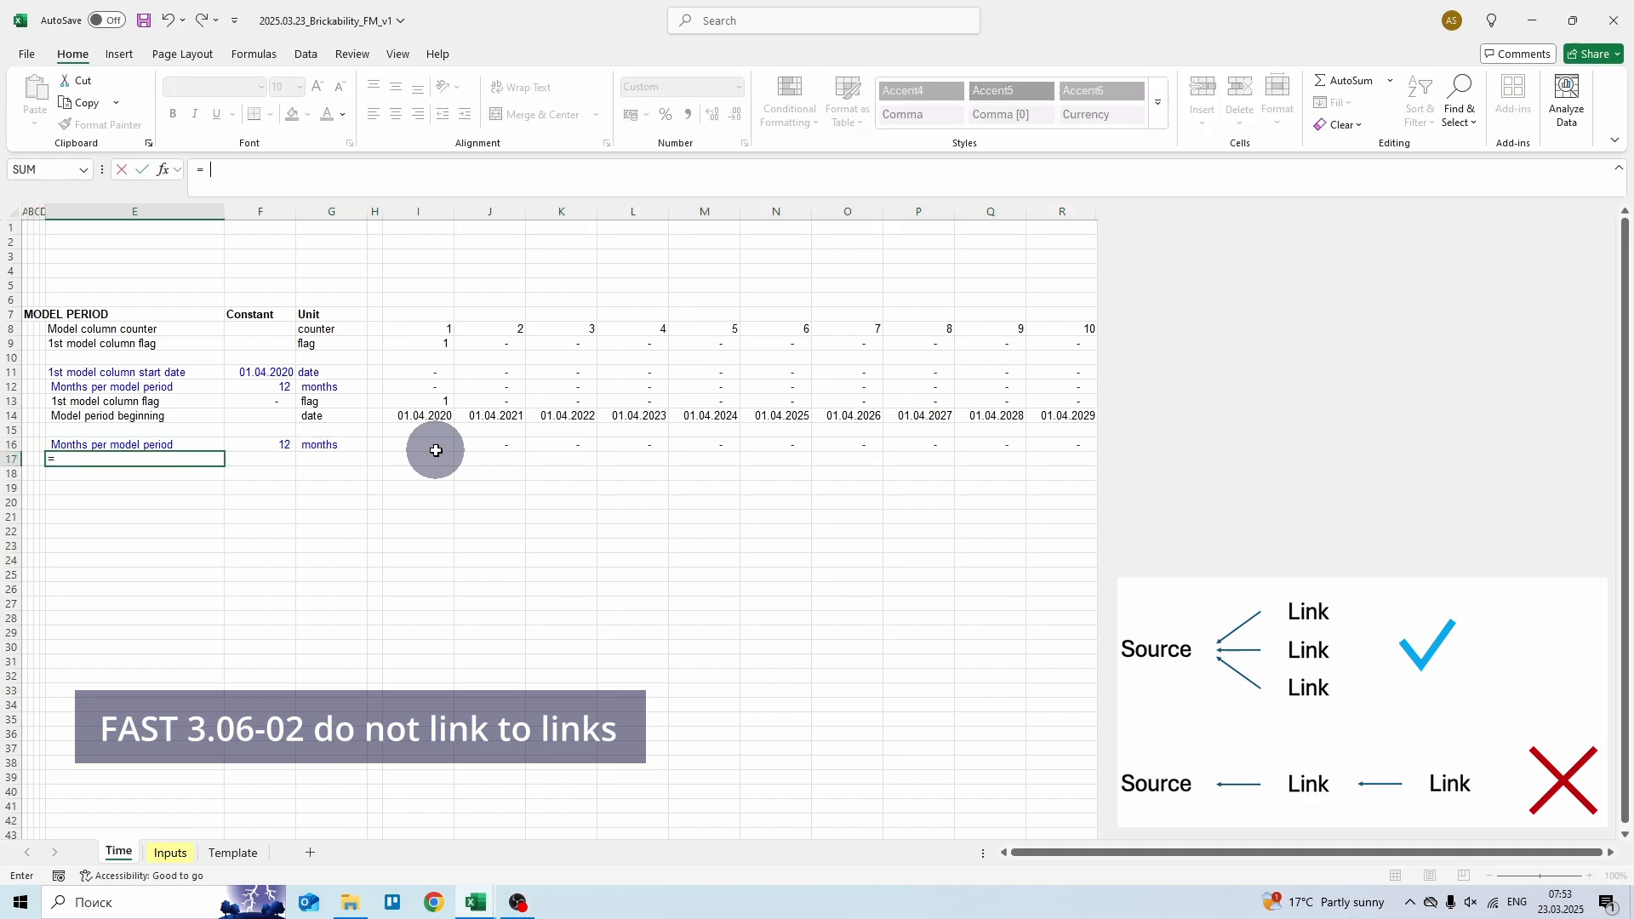
key("Up")
key("Up")
key("Up")
key("Up")
key("Up")
key("F4")
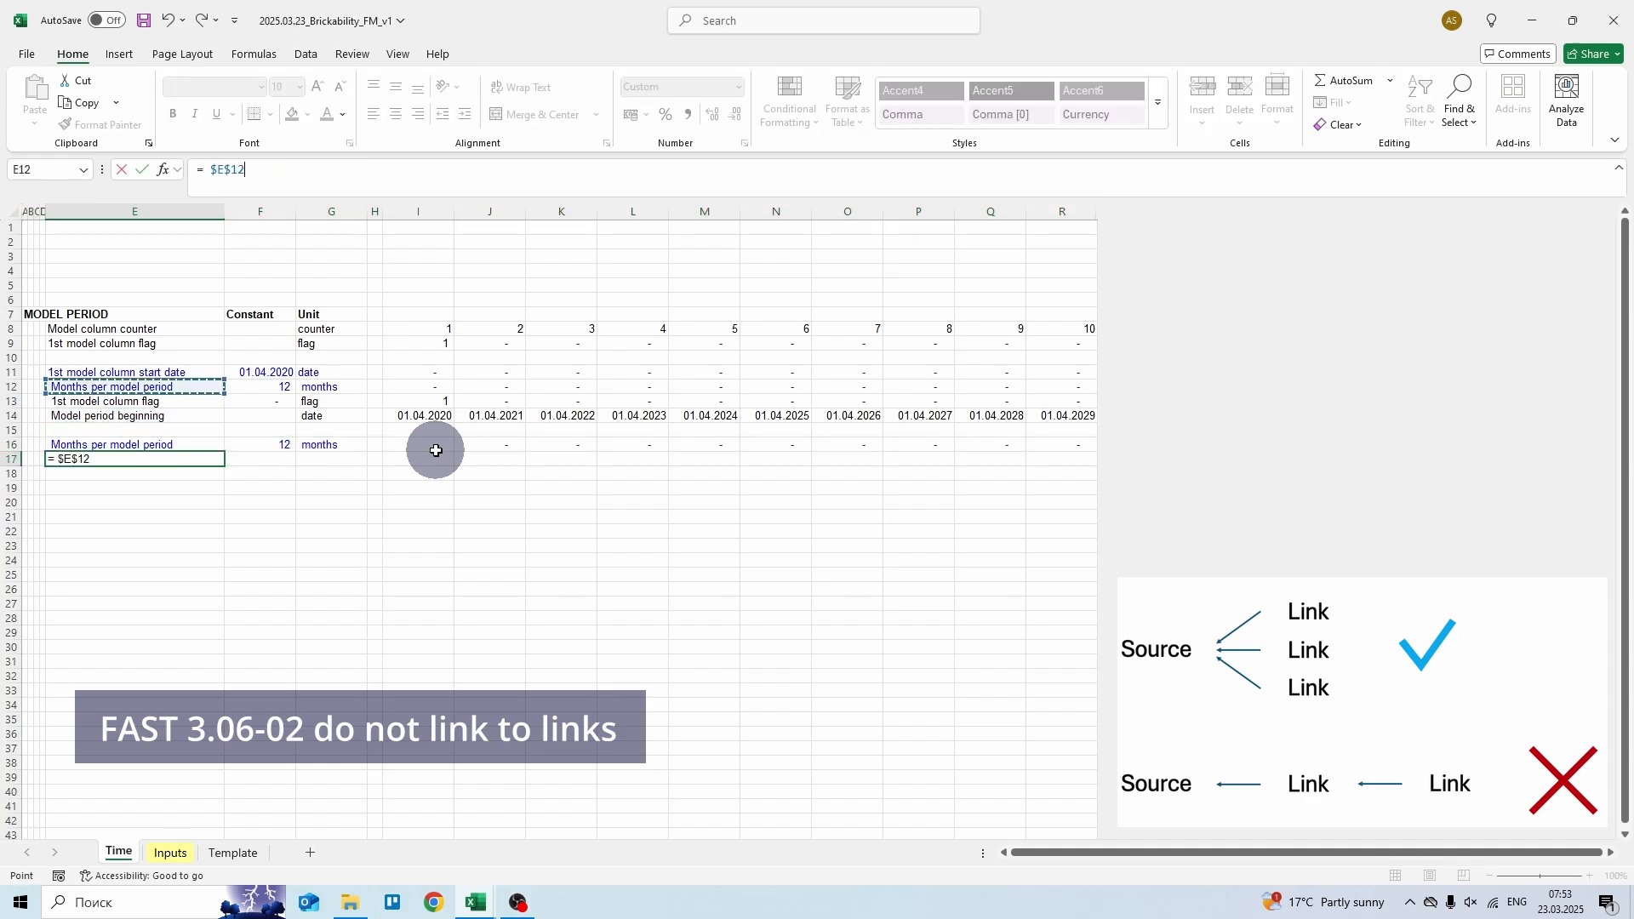
key("F4")
key("ctrl+Return")
- Copy the E17 link across row 17 through column R
key("ctrl+c")
key("ctrl+shift+Right")
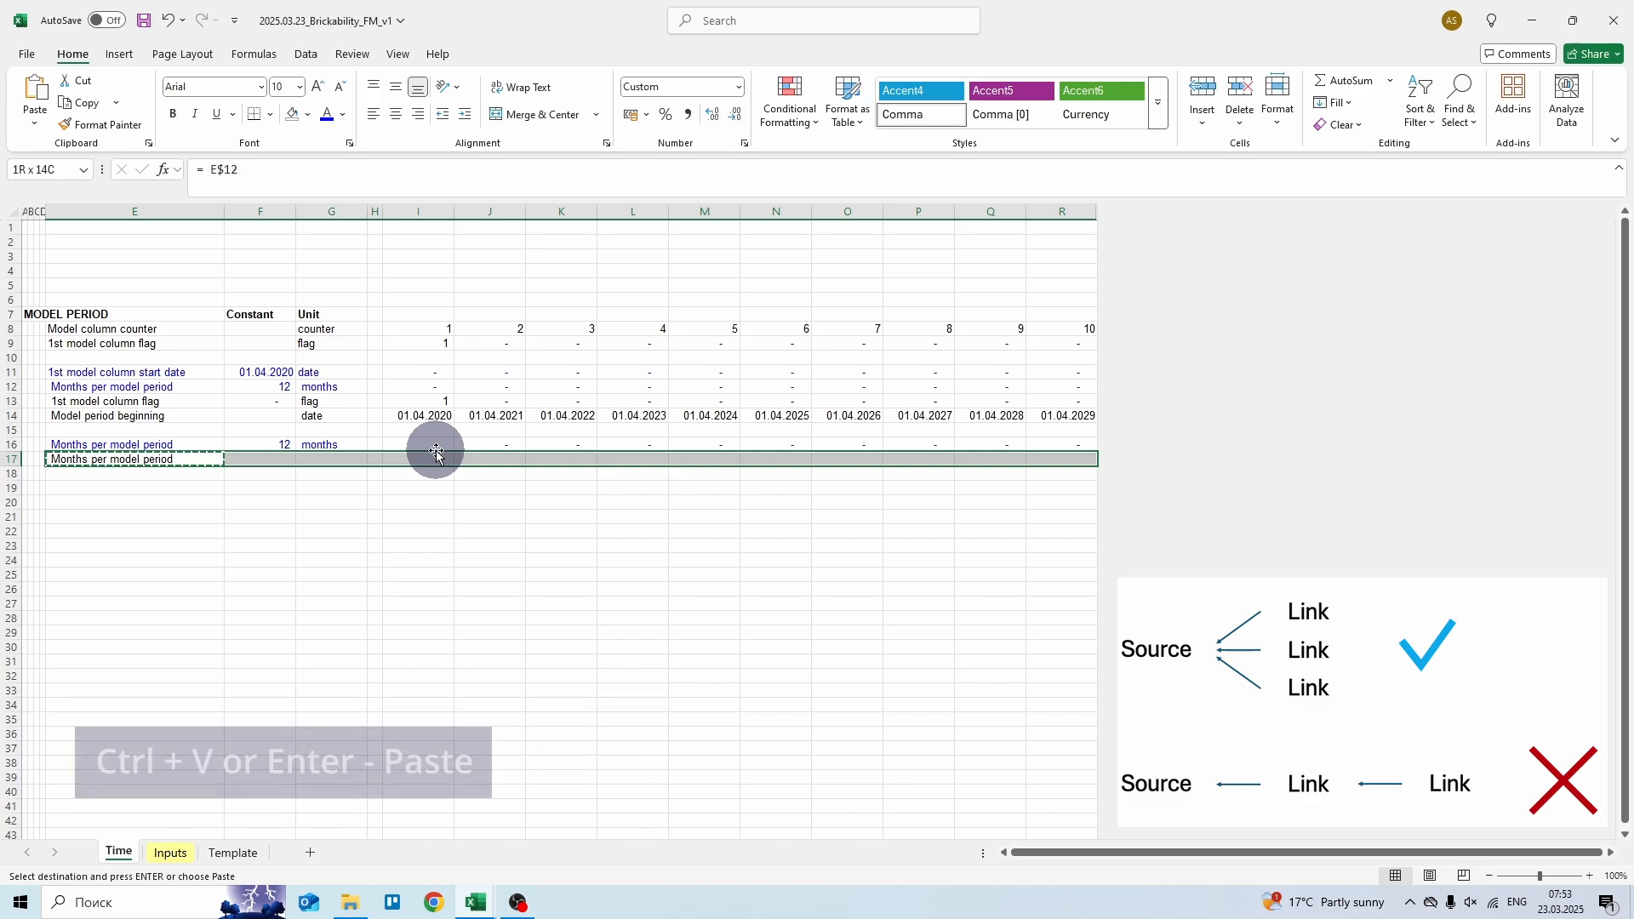
key("Return")
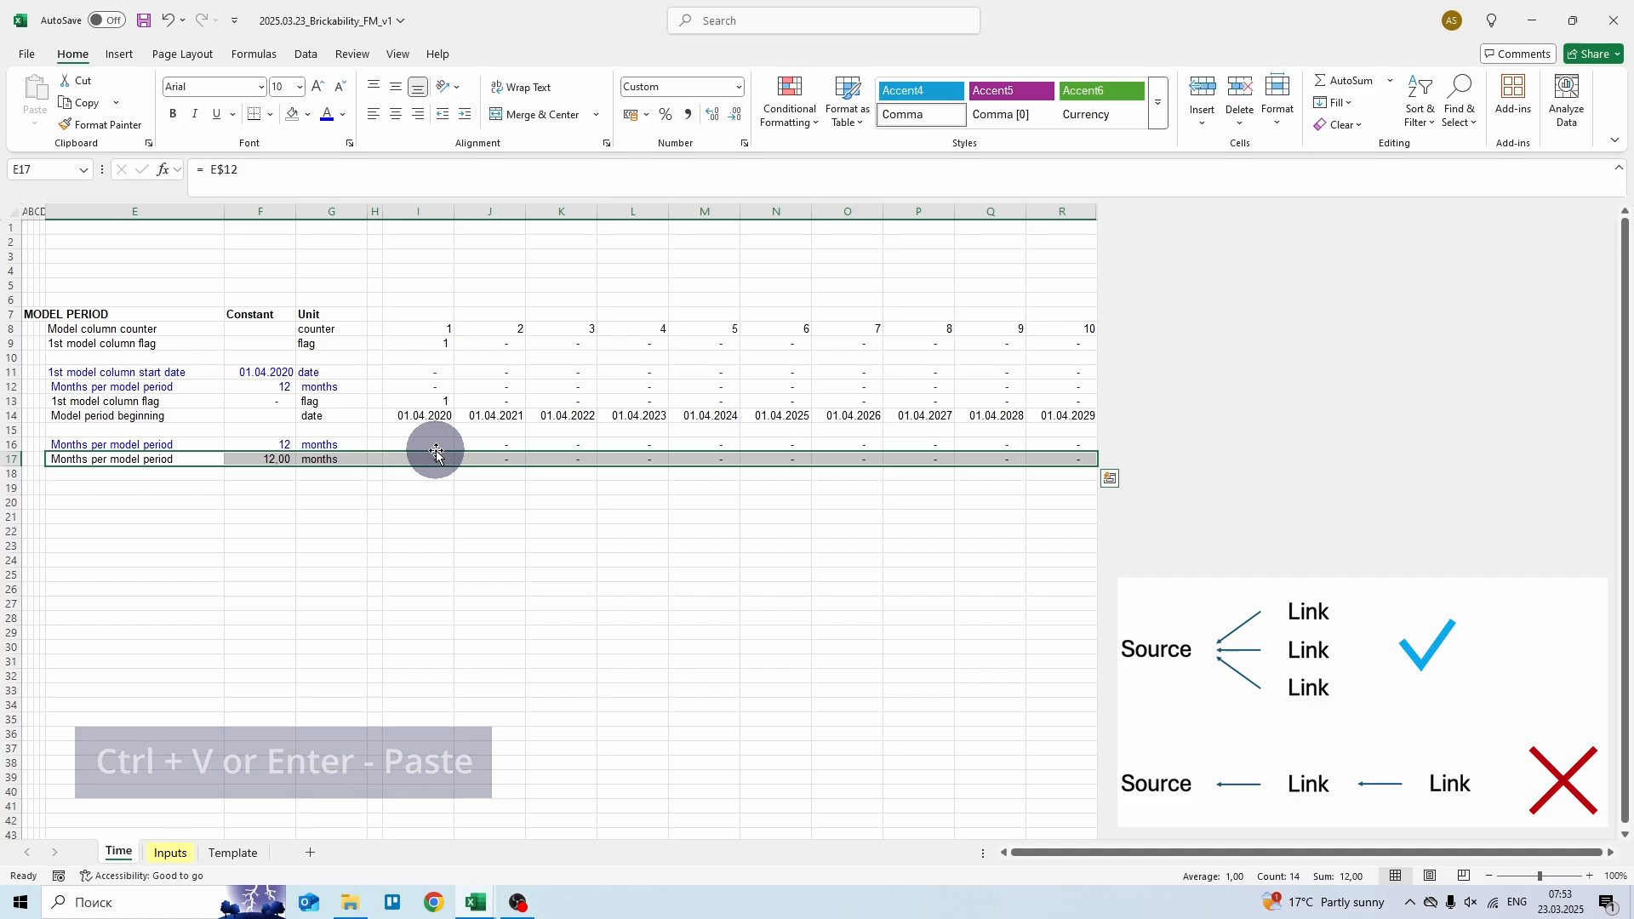
- Clear the contents of the Months per model period row 12 to test its dependent links, and undo the clearing
key("Up")
key("Up")
key("Up")
key("Up")
key("Up")
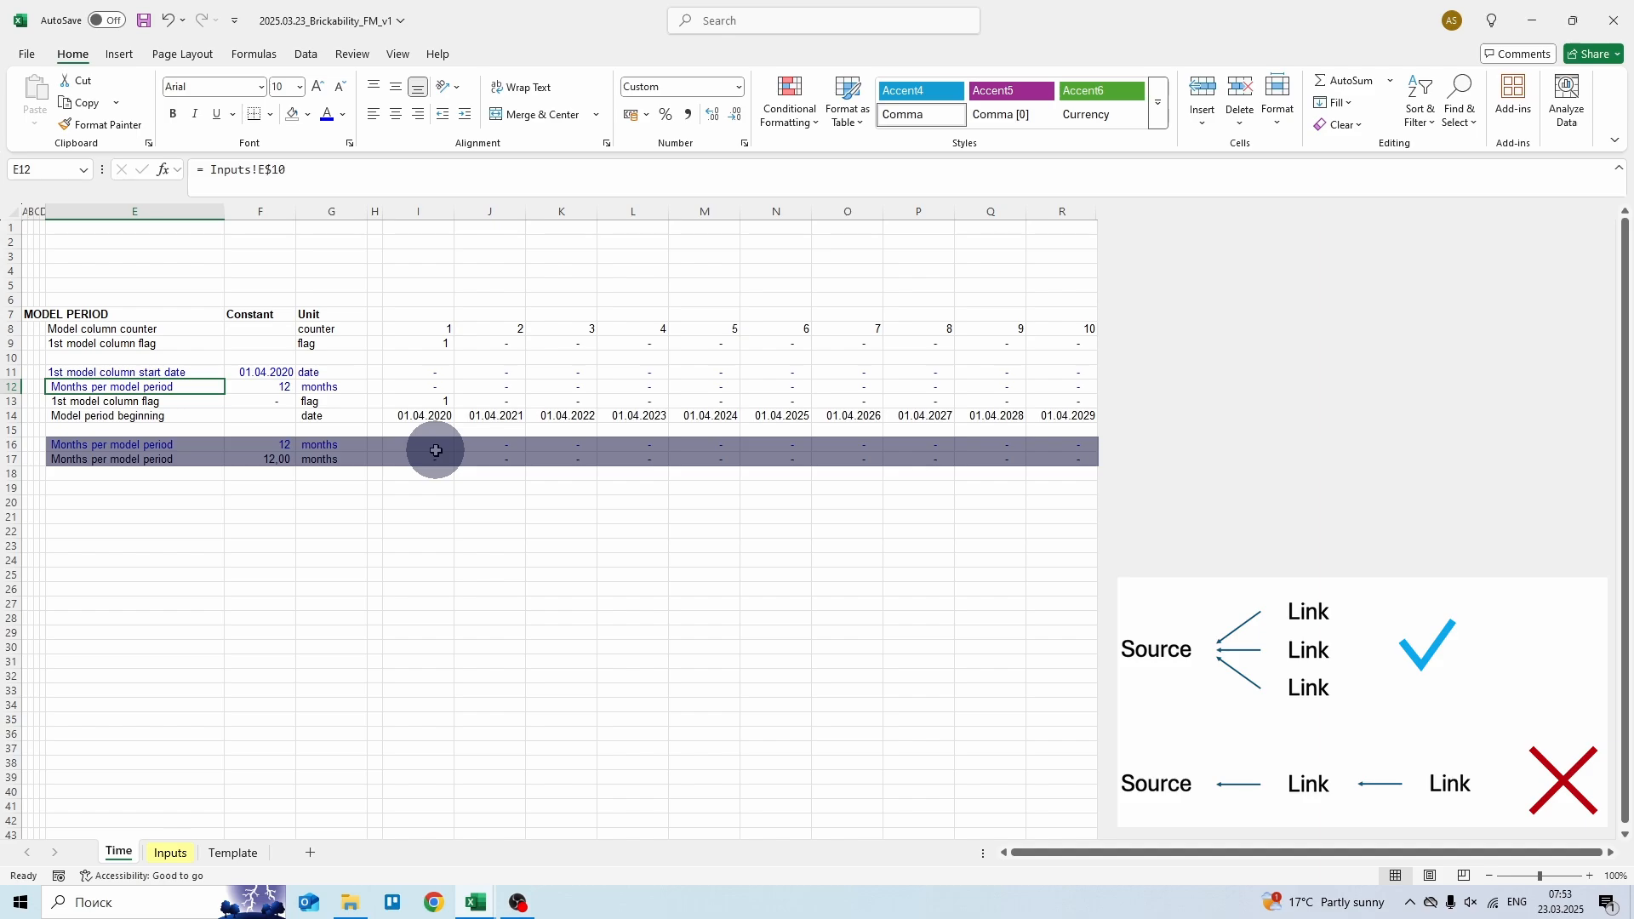
key("shift+space")
key("Delete")
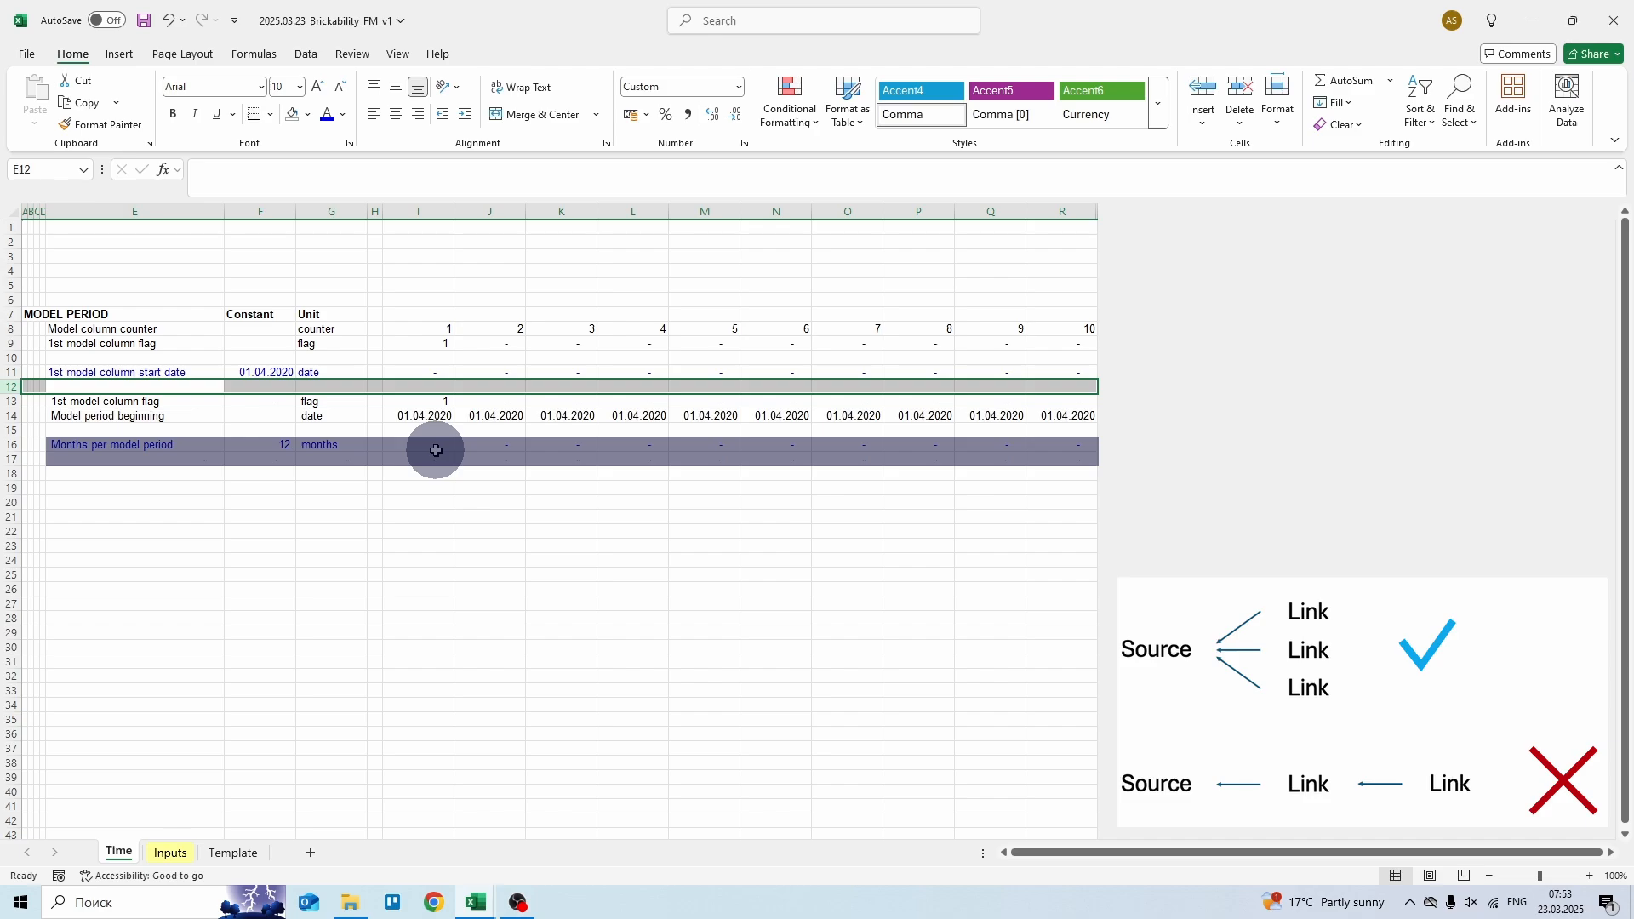
key("ctrl+z")
- Delete the duplicate Months per model period row 17, which links to row 12 instead of the Inputs sheet
key("Down")
key("Down")
key("Down")
key("Down")
key("Down")
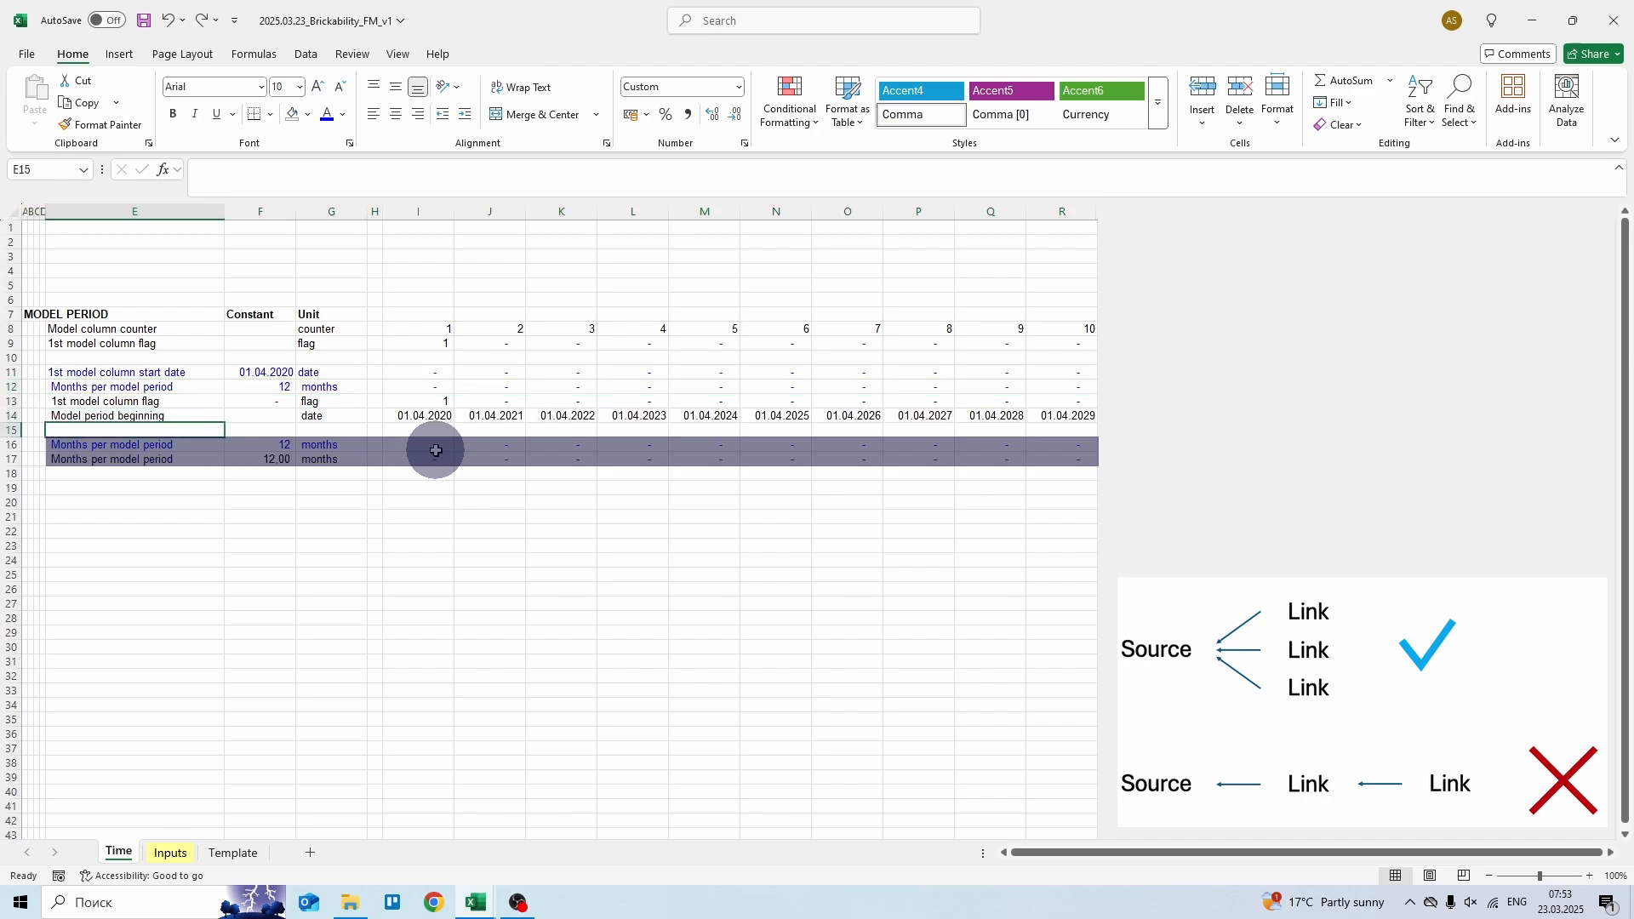
key("shift+space")
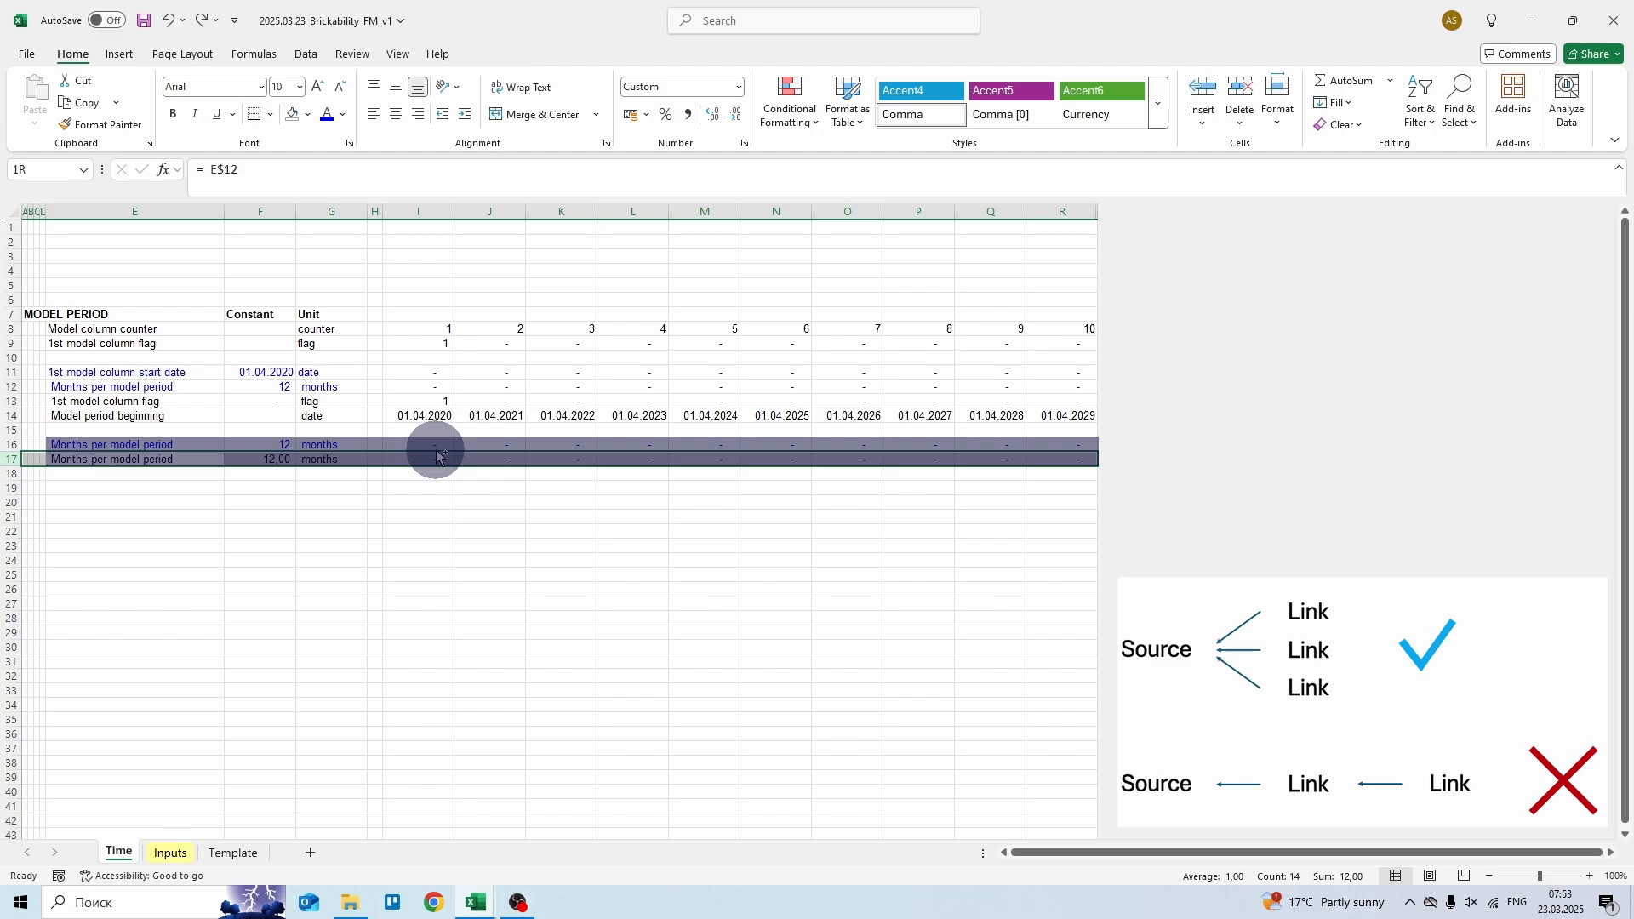
key("ctrl+minus")
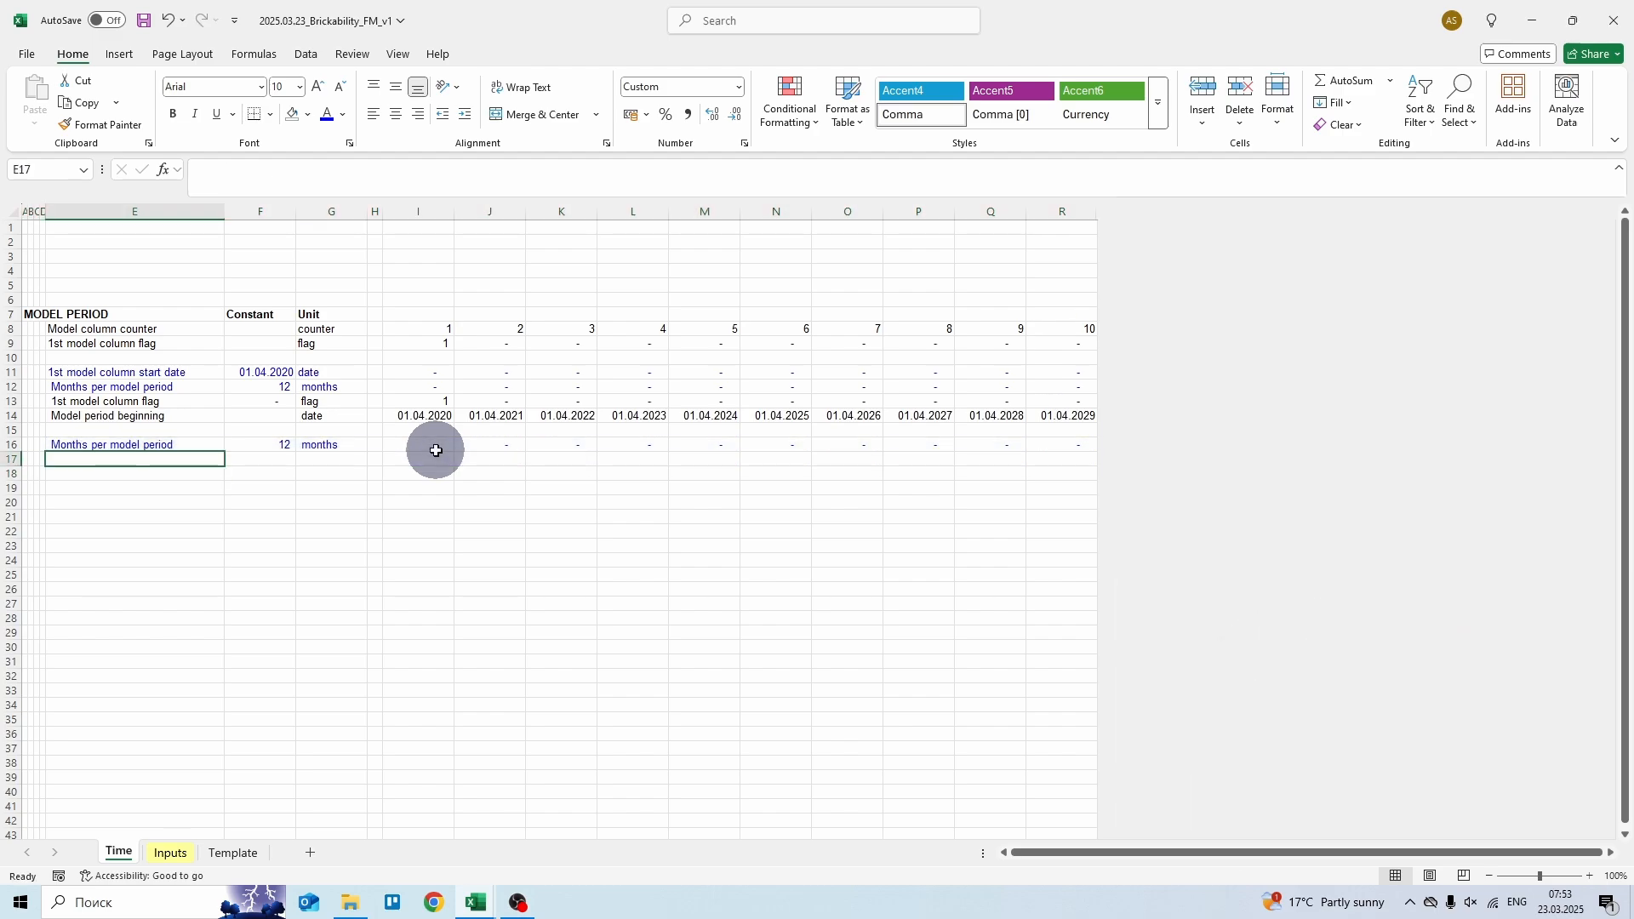
- Link cell E17 to the Model period beginning label in row 14 with the row-anchored formula =E$14
type("=")
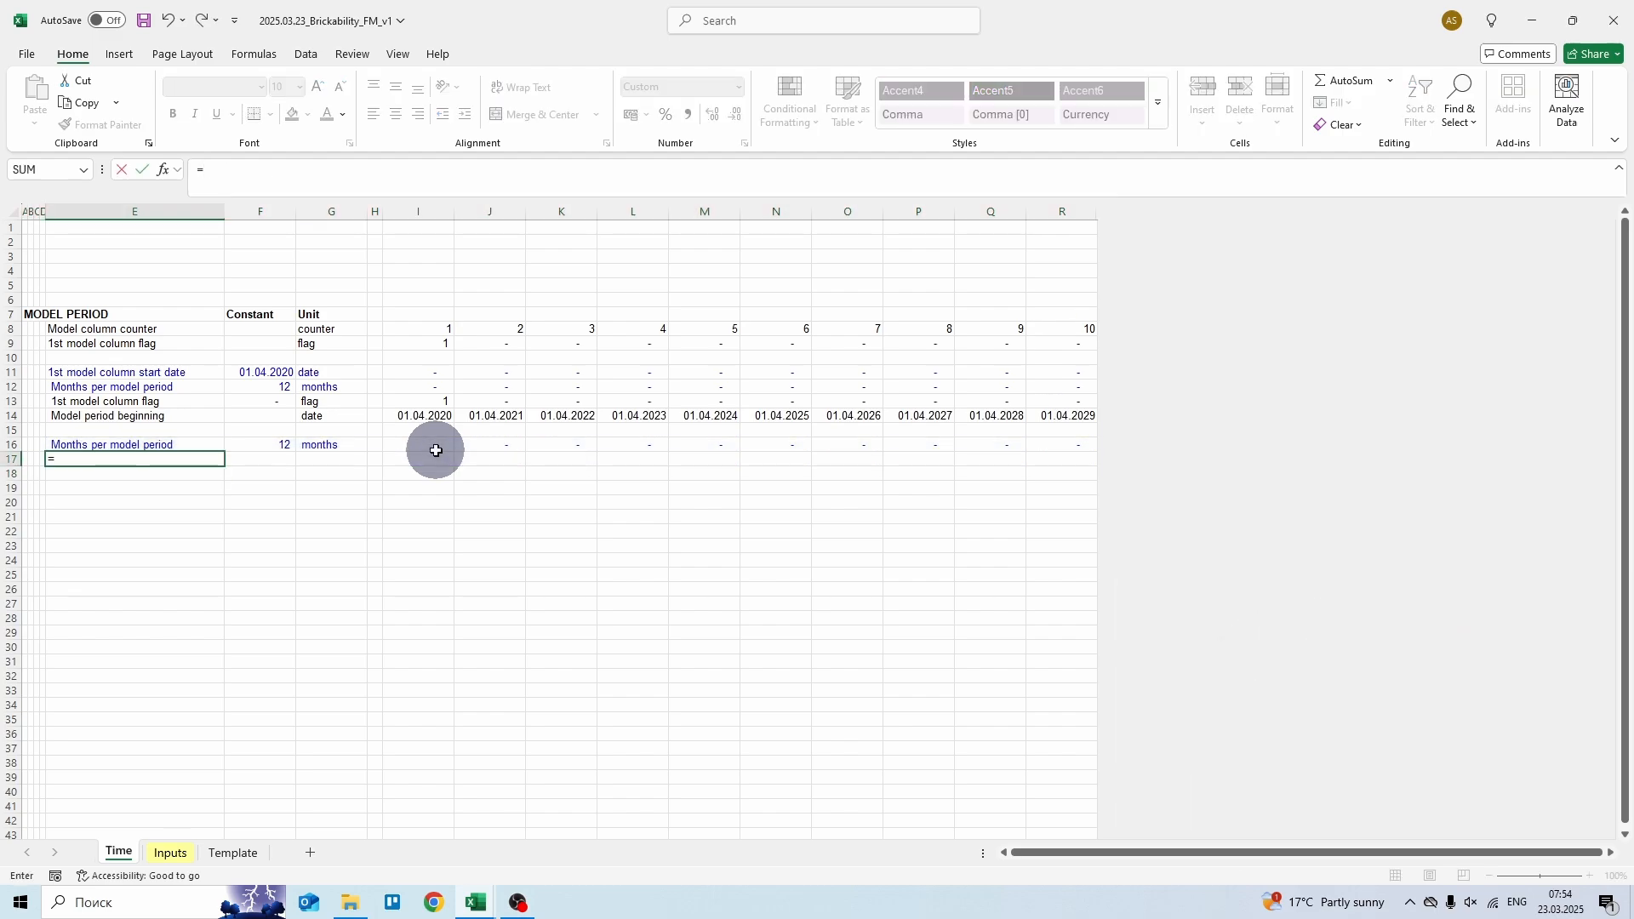
key("Up")
key("Up")
key("Up")
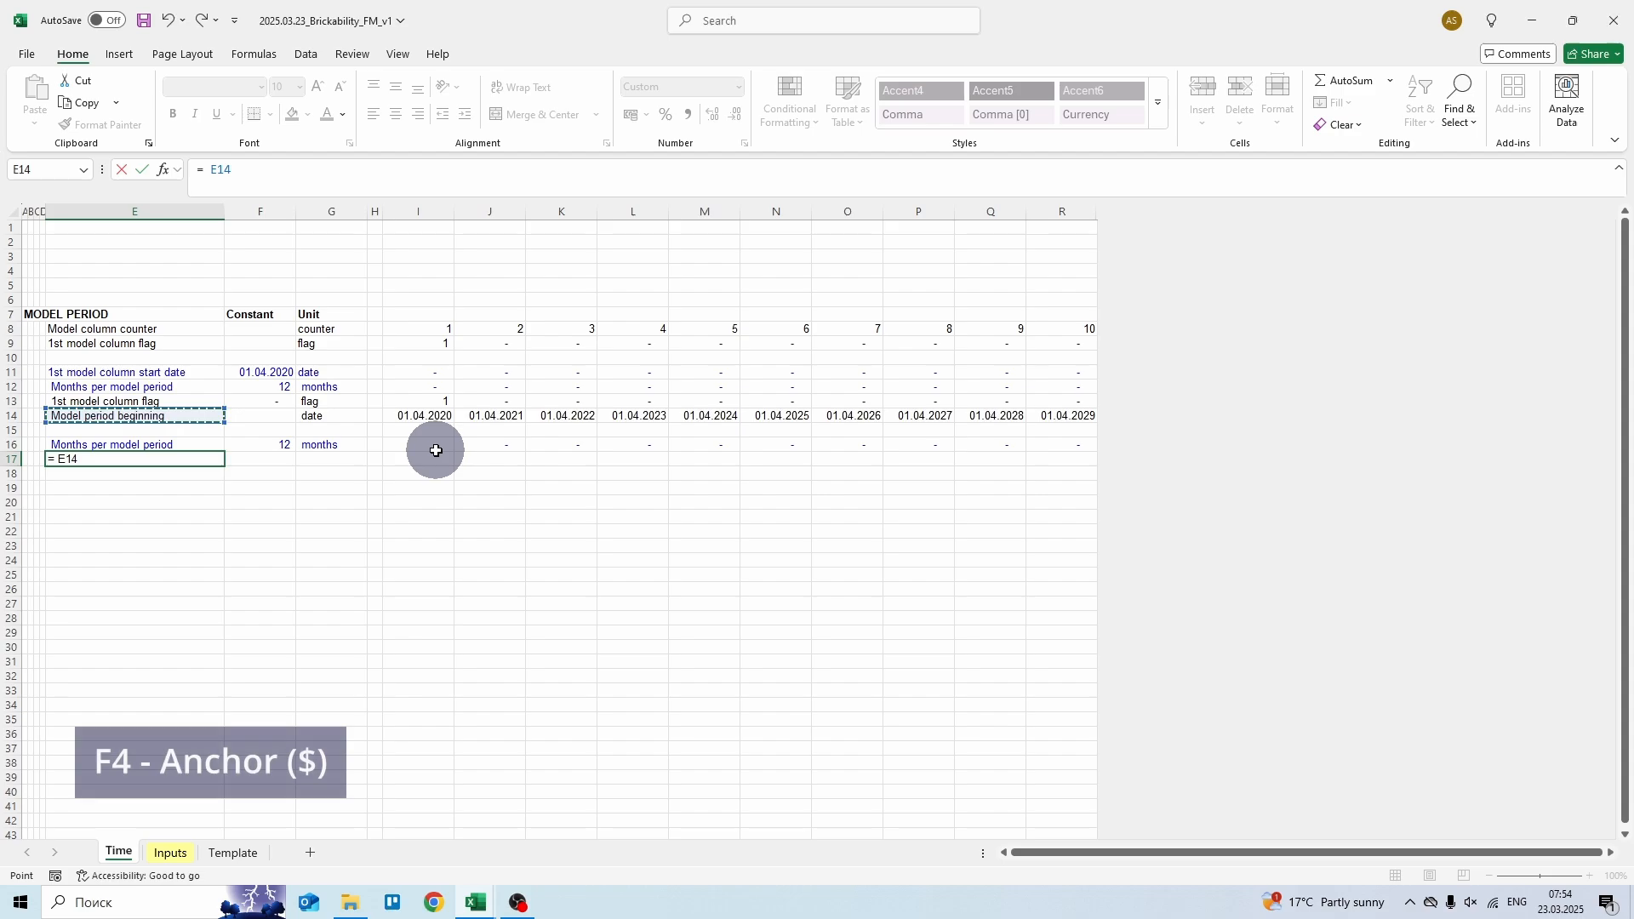
key("F4")
key("F4")
key("ctrl+Return")
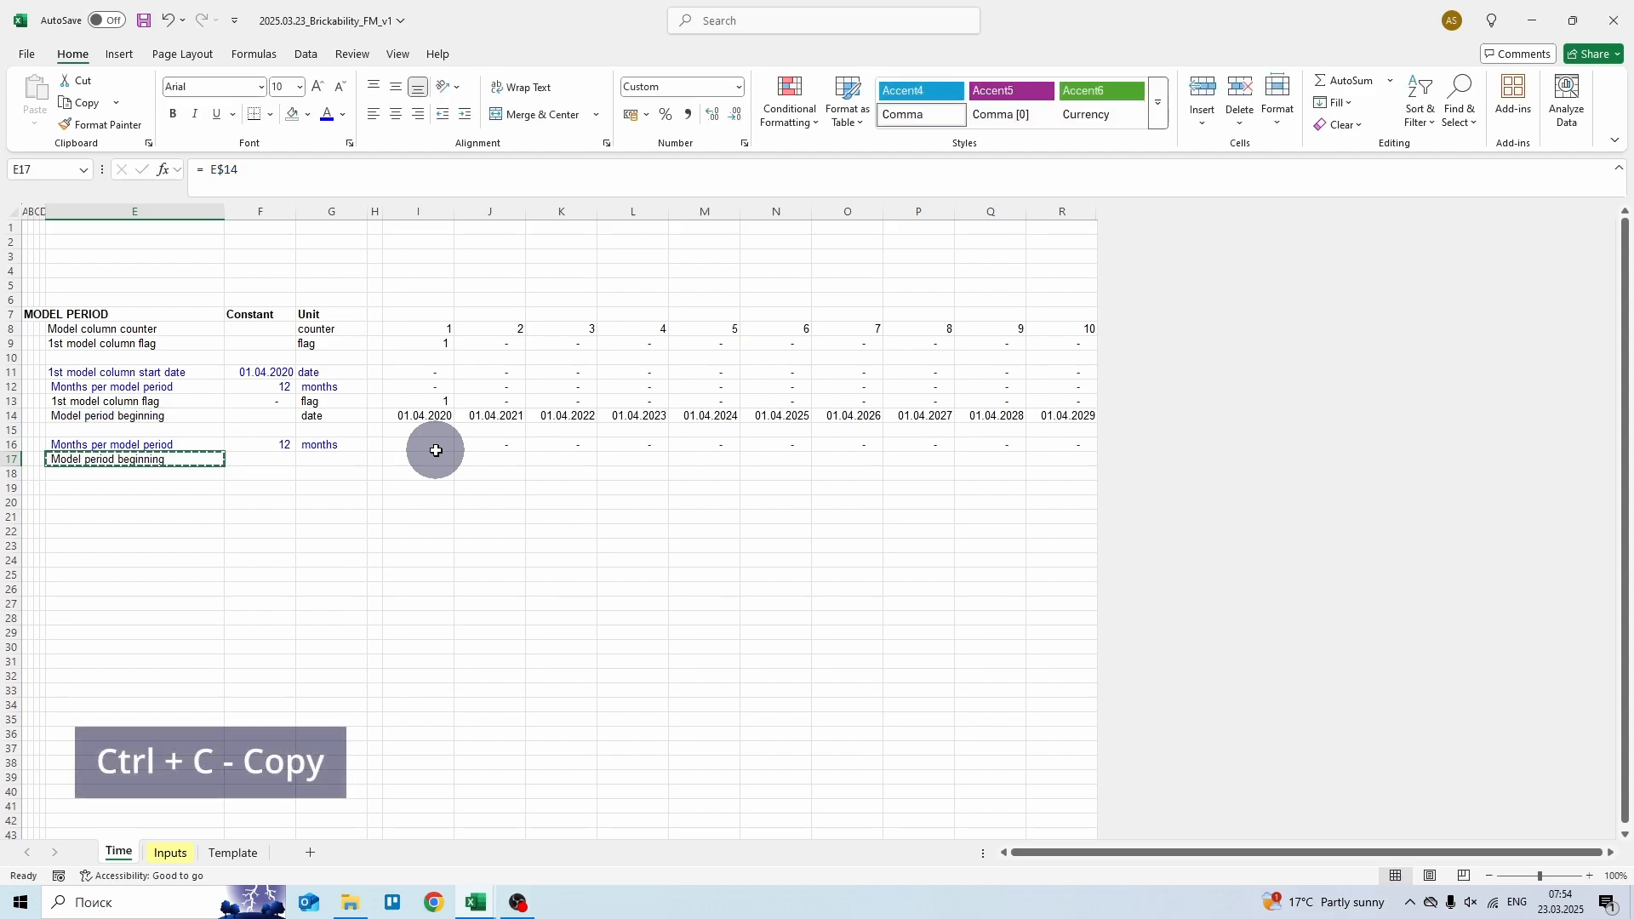
- Copy the Model period beginning link from E17 across row 17 through column R
key("ctrl+c")
key("ctrl+shift+Right")
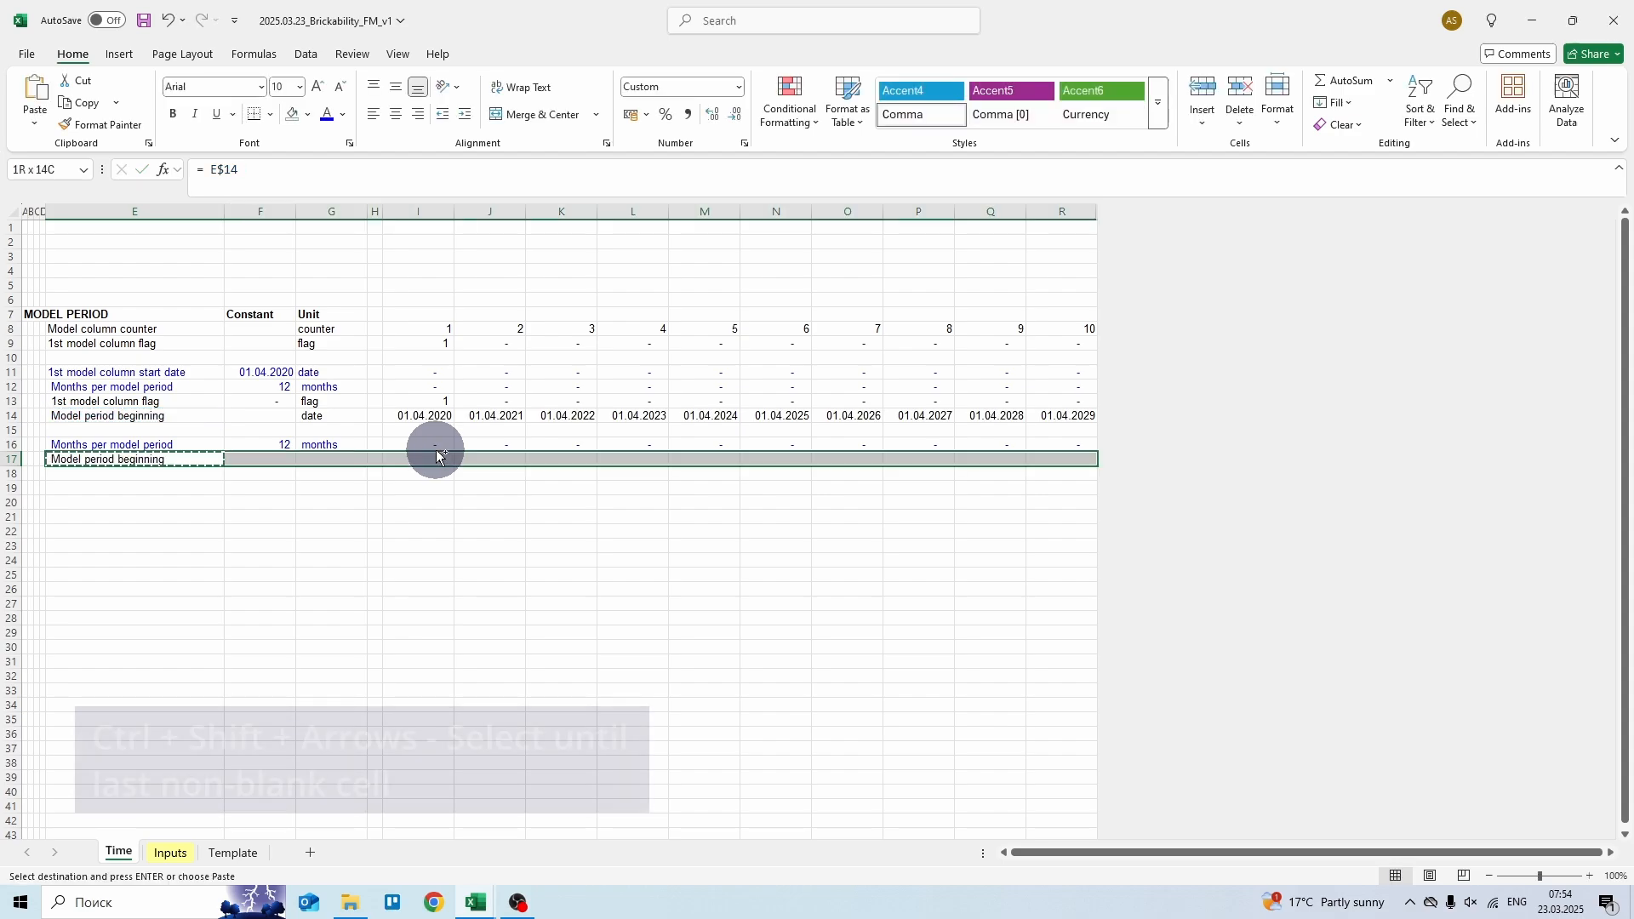
- Fill the Model period beginning link across row 17 to column R and format I17:R17 as Short Date
key("ctrl+v")
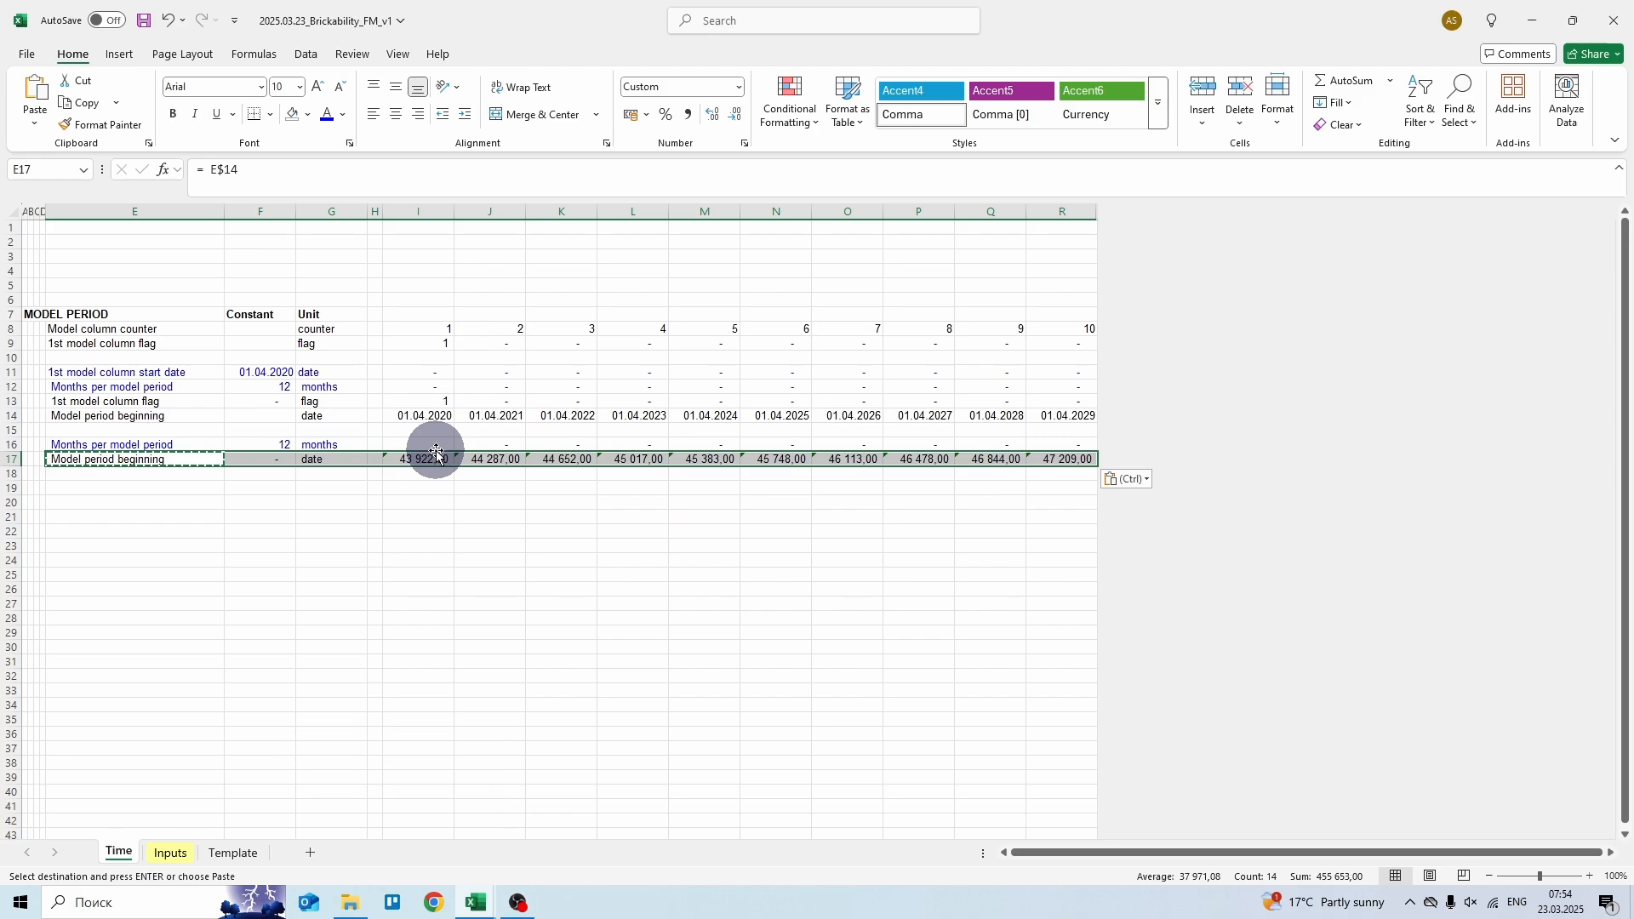
key("Right")
key("Right")
key("Right")
key("Right")
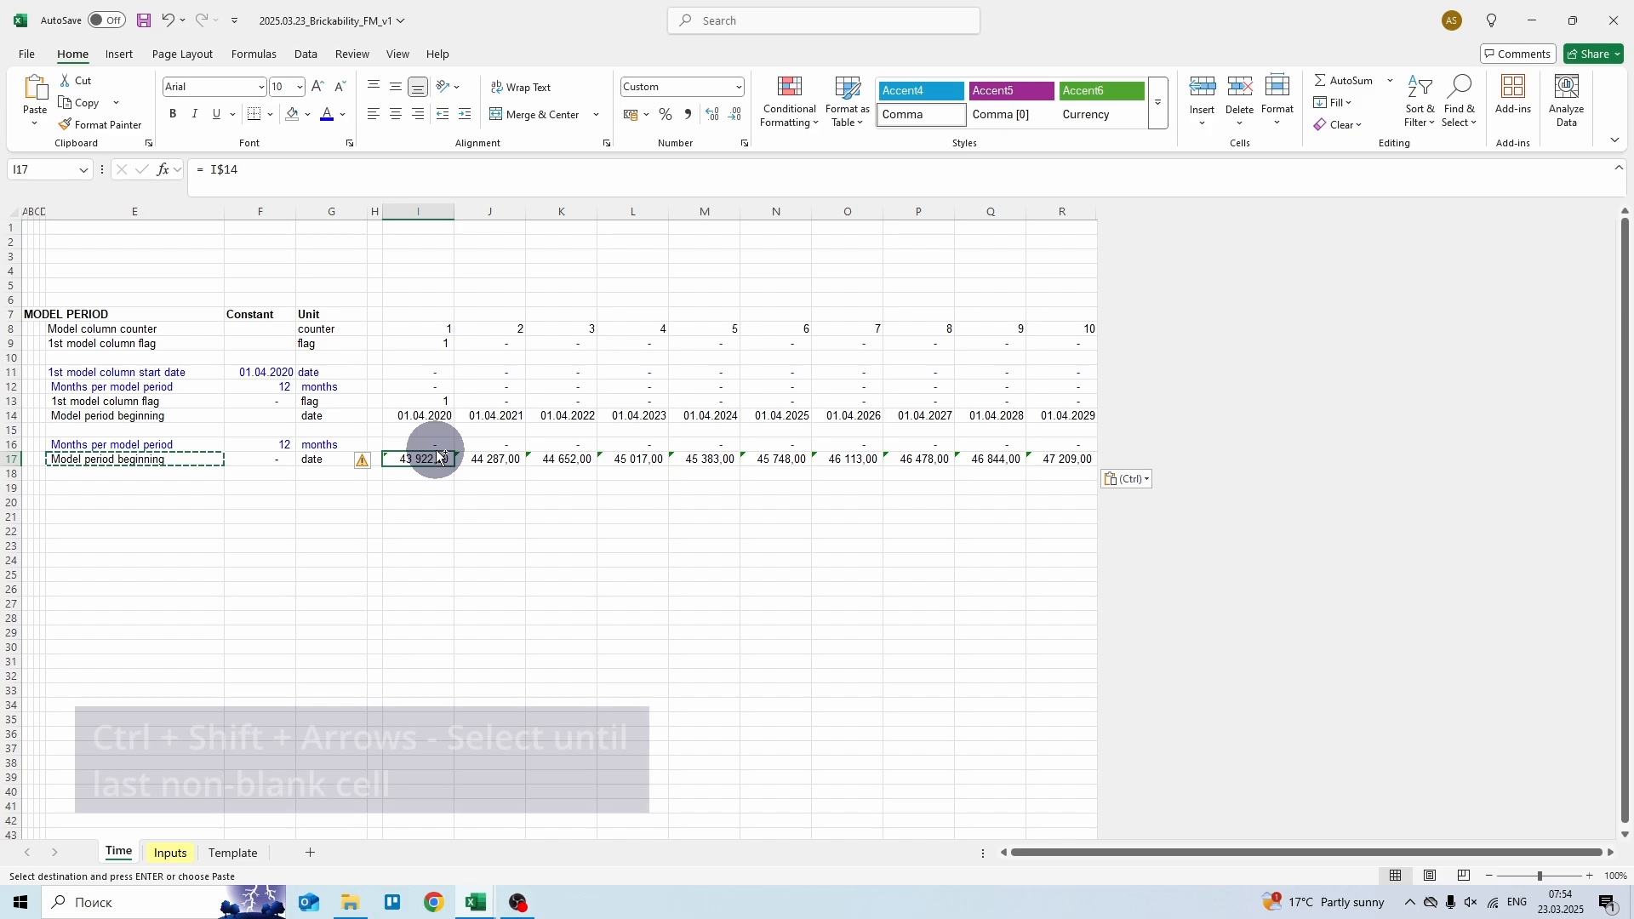
key("ctrl+shift+Right")
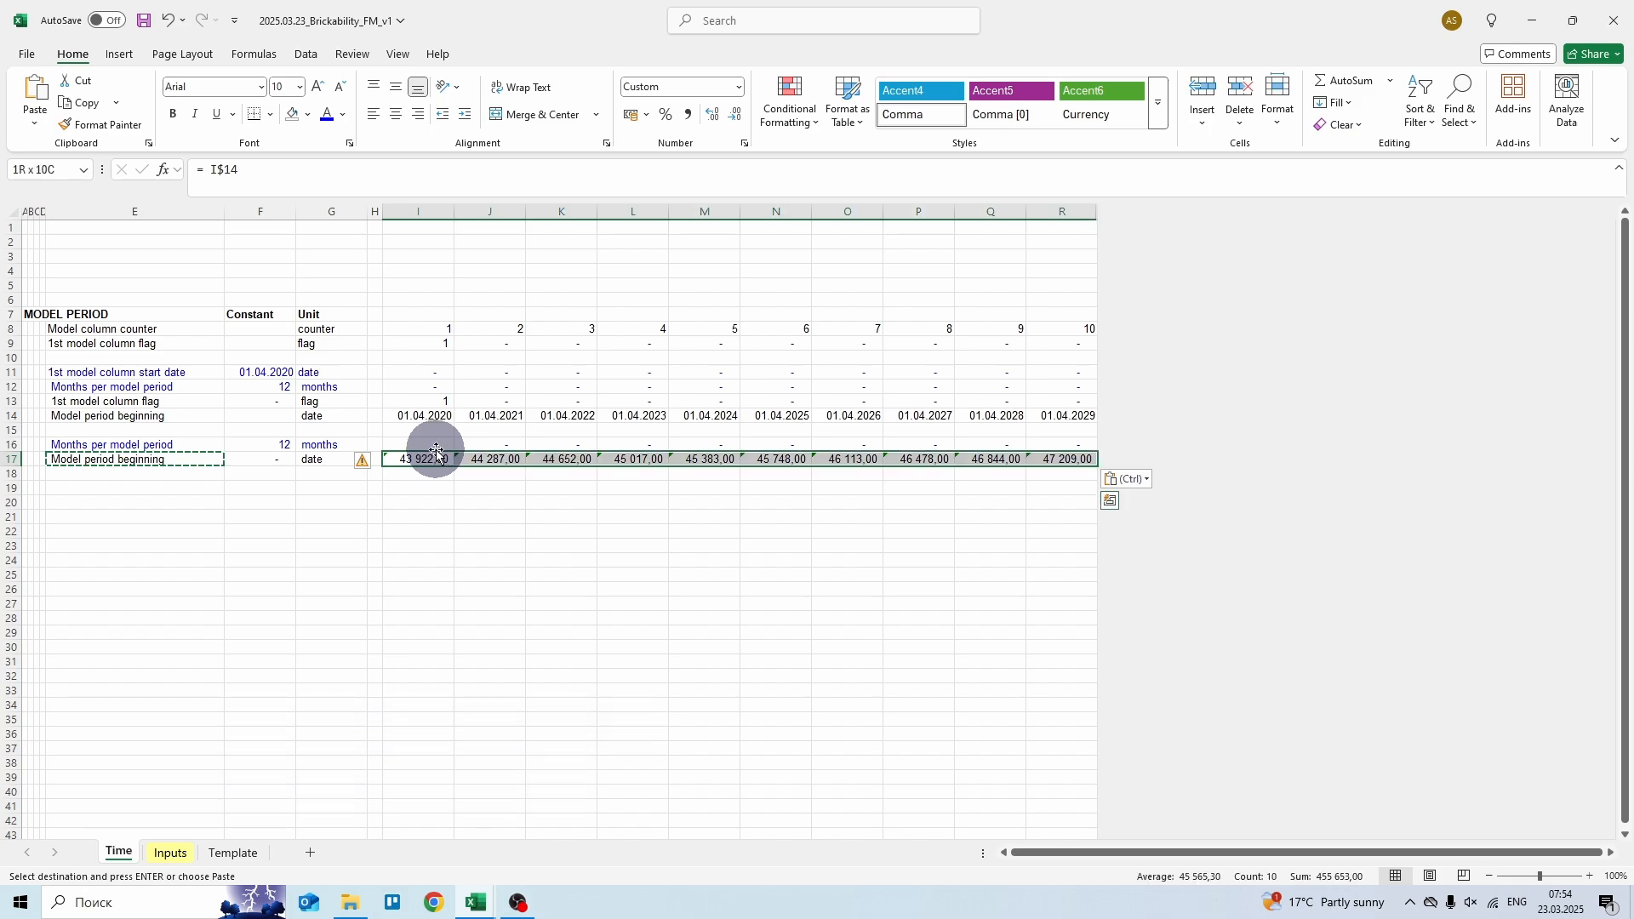
left_click(738, 86)
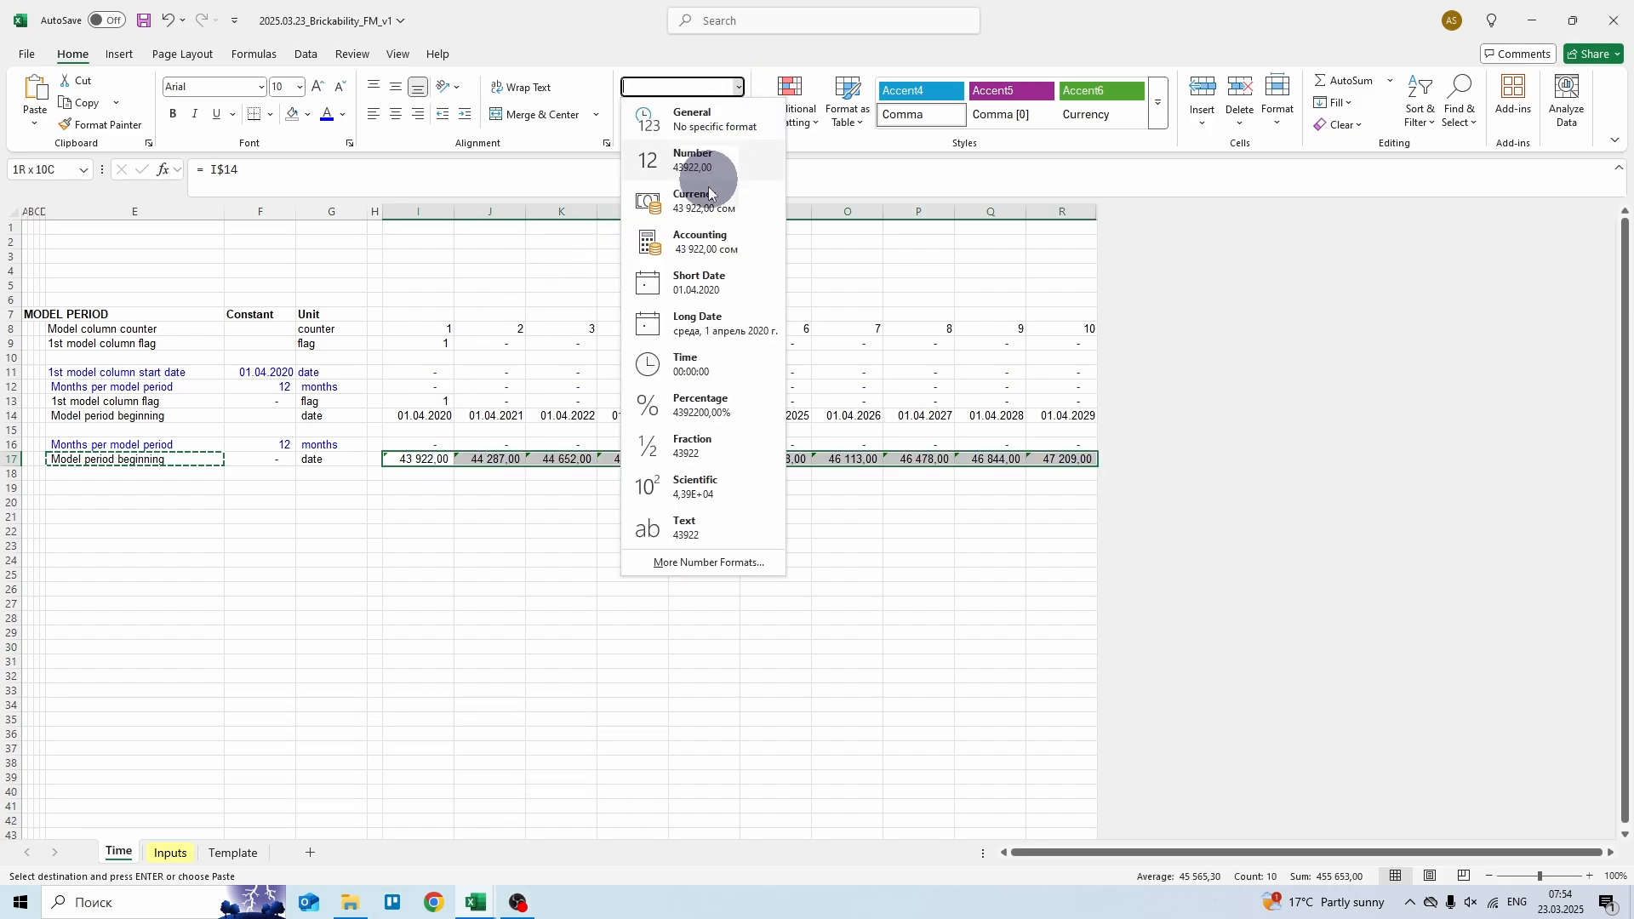
left_click(709, 281)
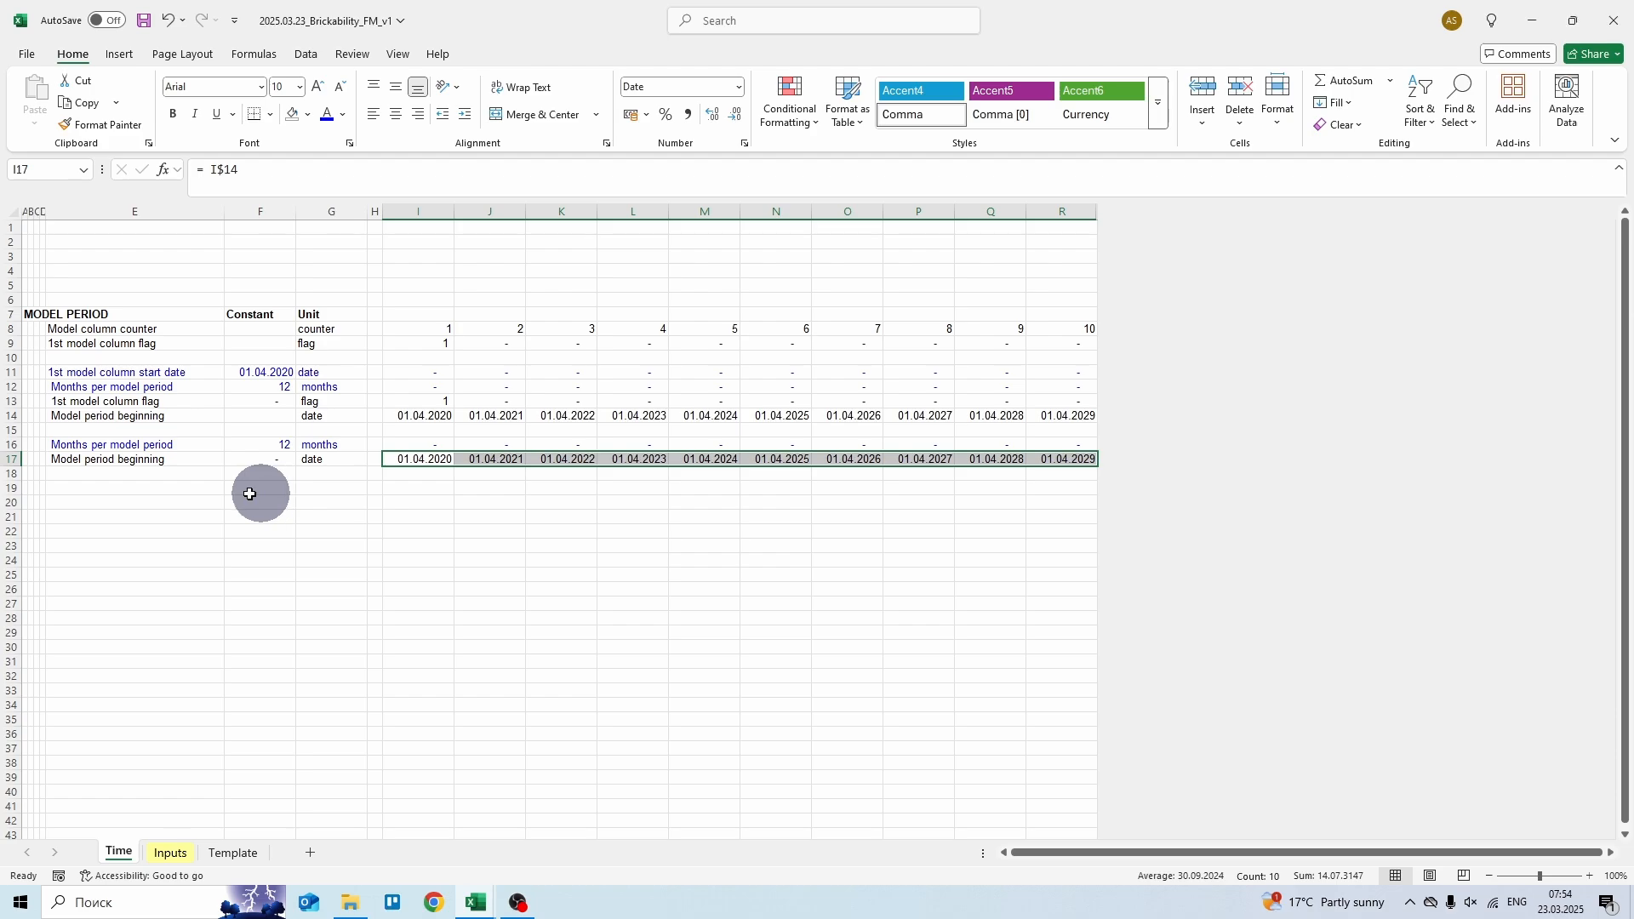
- Label row 18 "Model period ending" in column E and enter "date" as its unit in G18
left_click(218, 483)
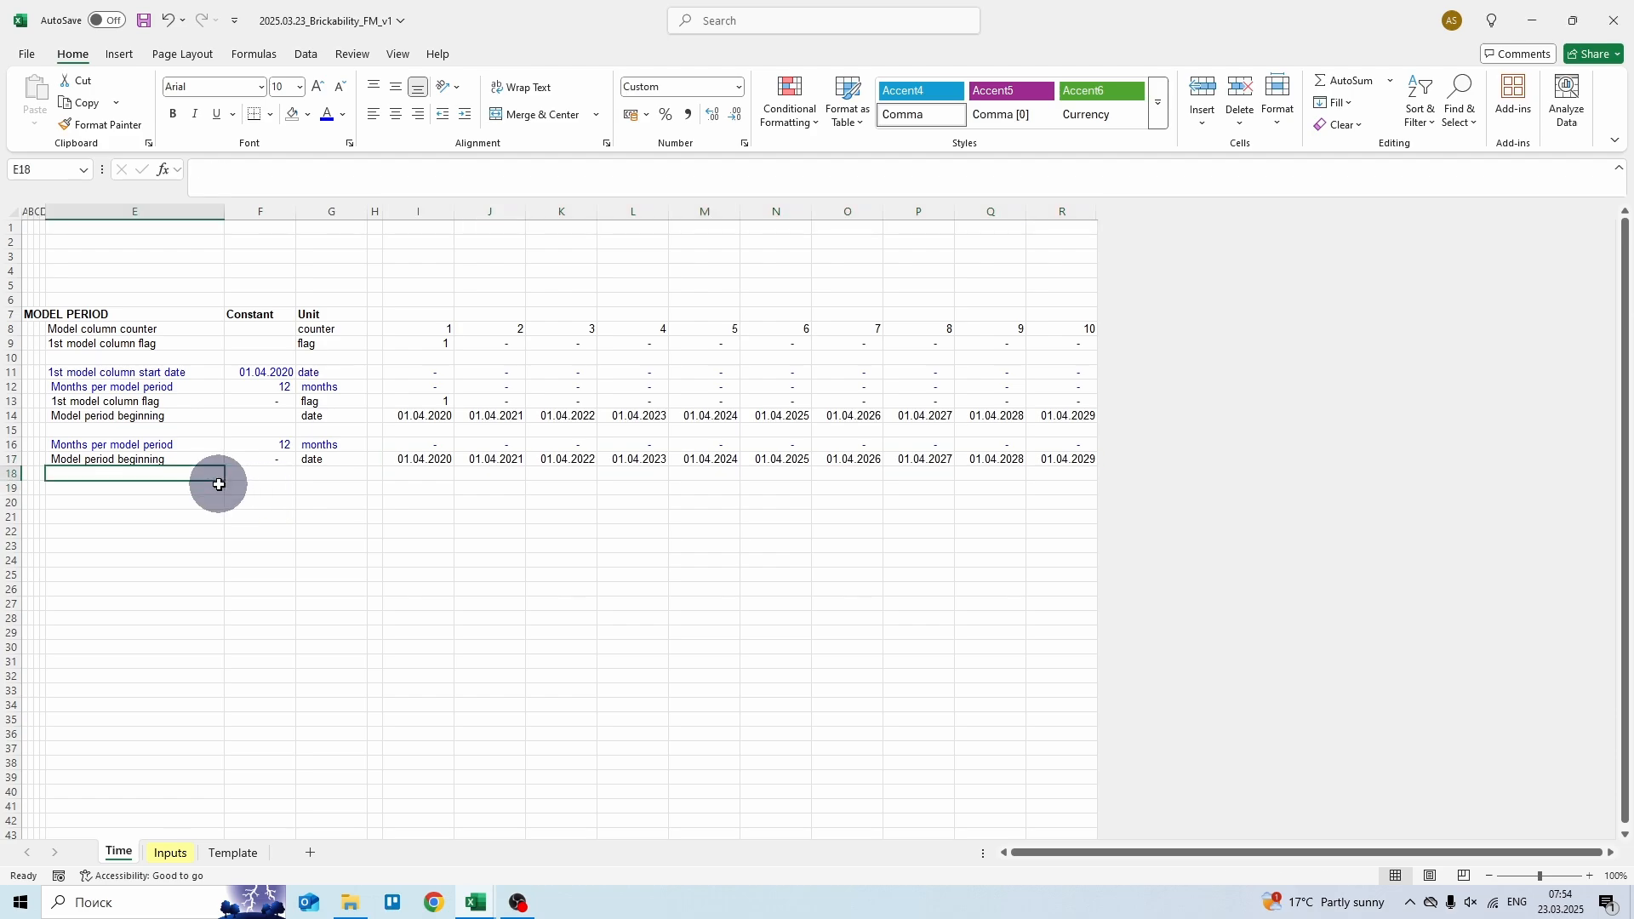
type("Model")
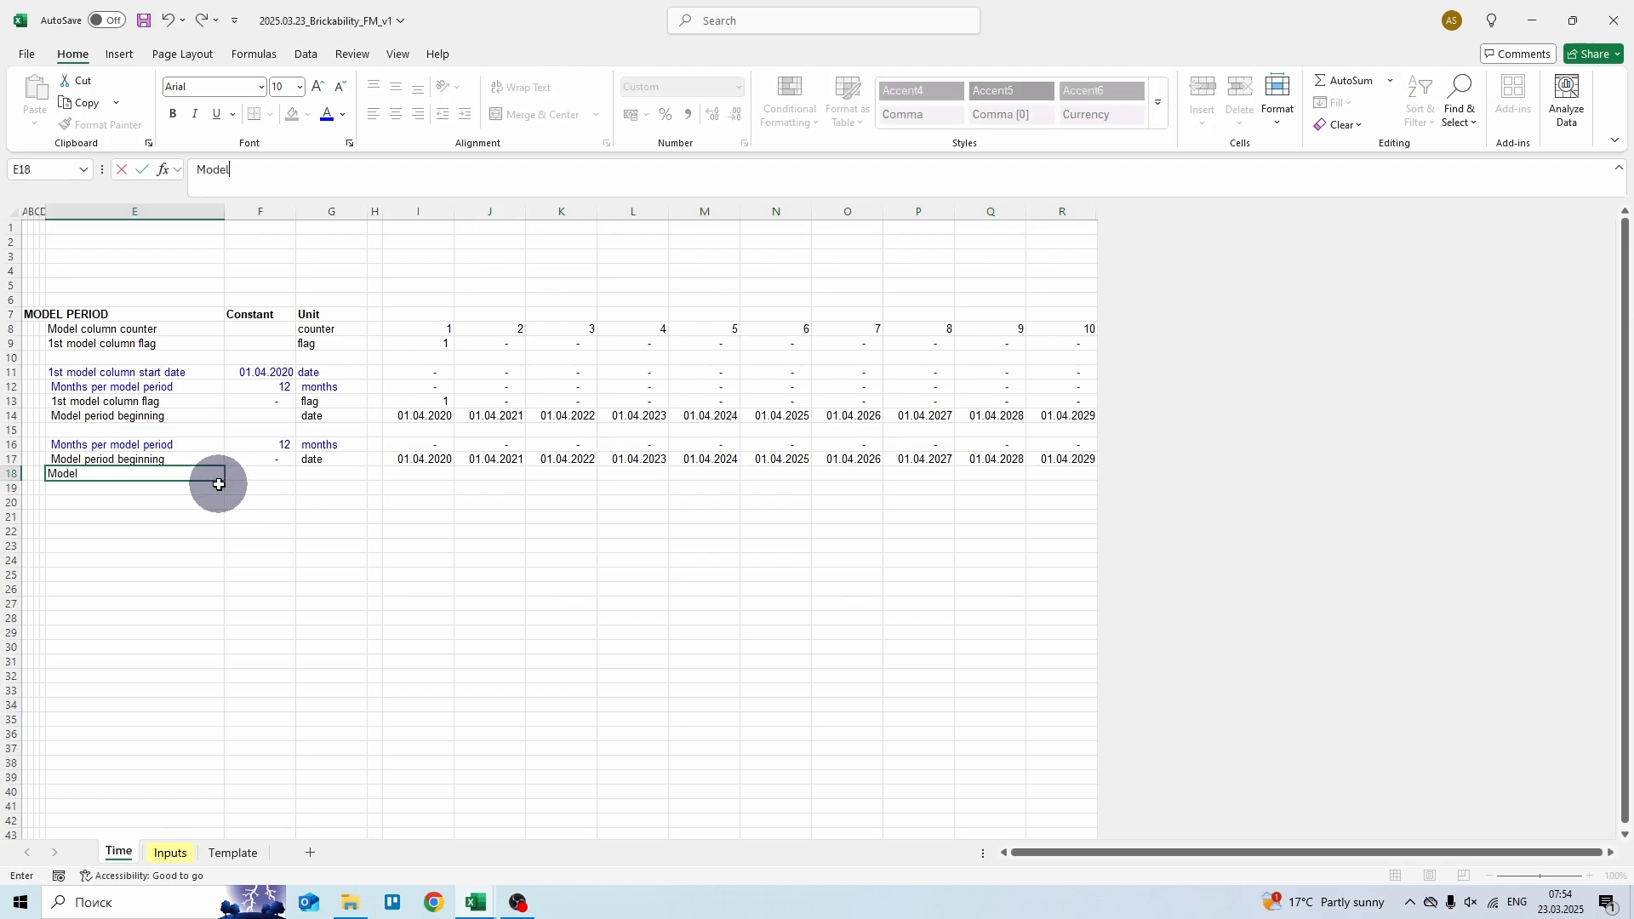
type(" period ending")
key("Tab")
key("Tab")
type("dat")
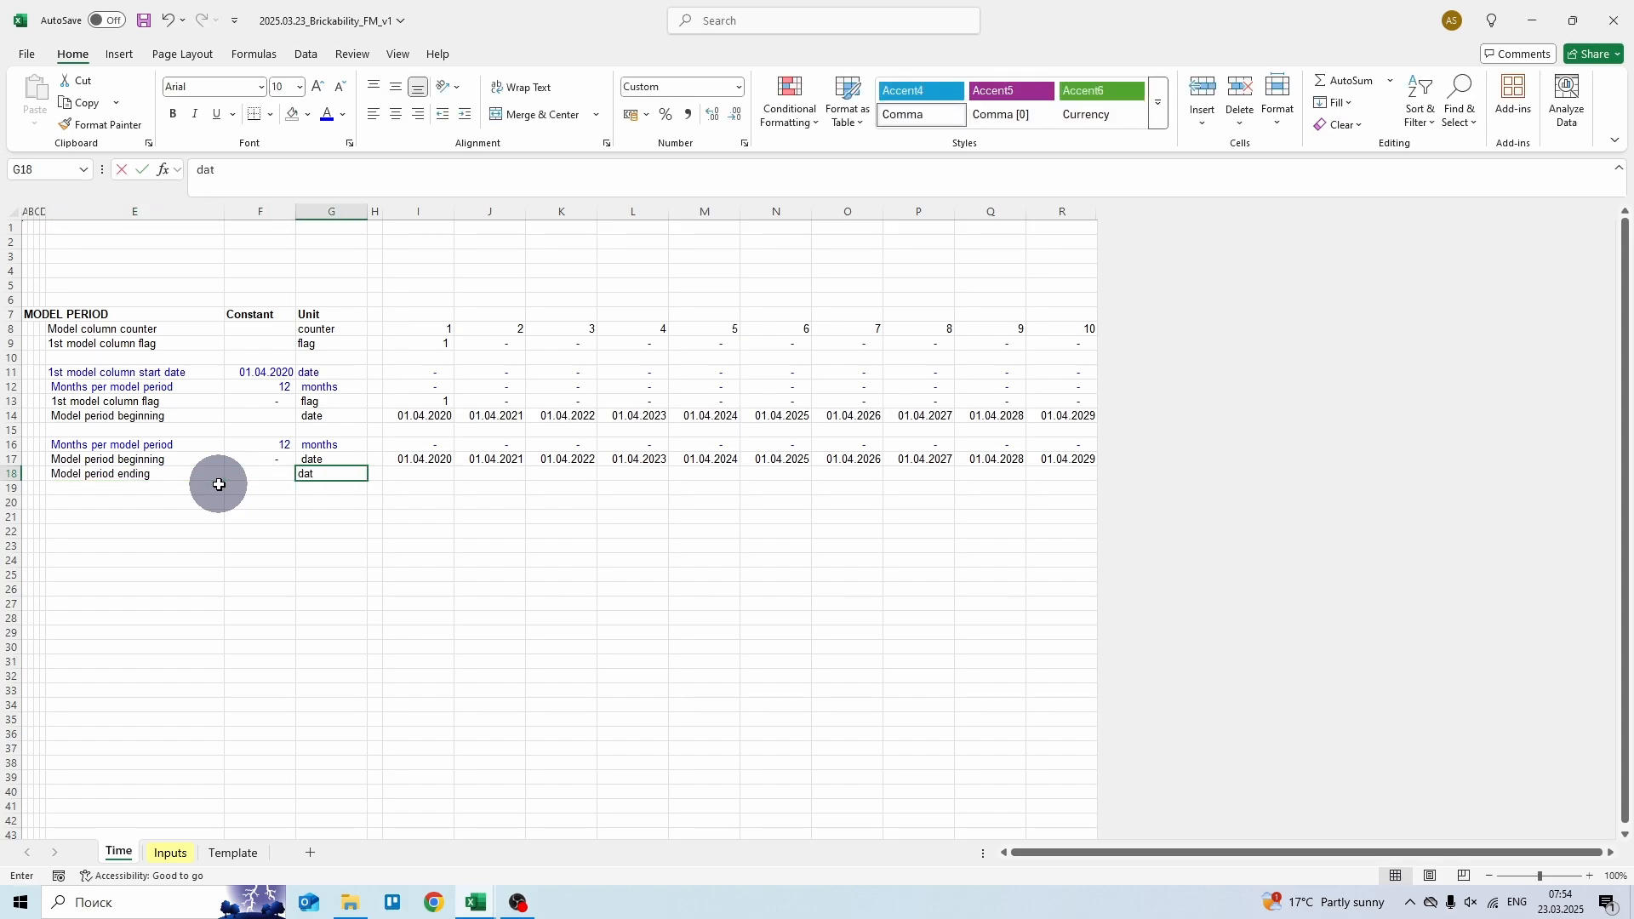
type("e")
- Begin a DATE formula in I18 with YEAR(I17) as the year argument
key("Tab")
key("Tab")
type("= d")
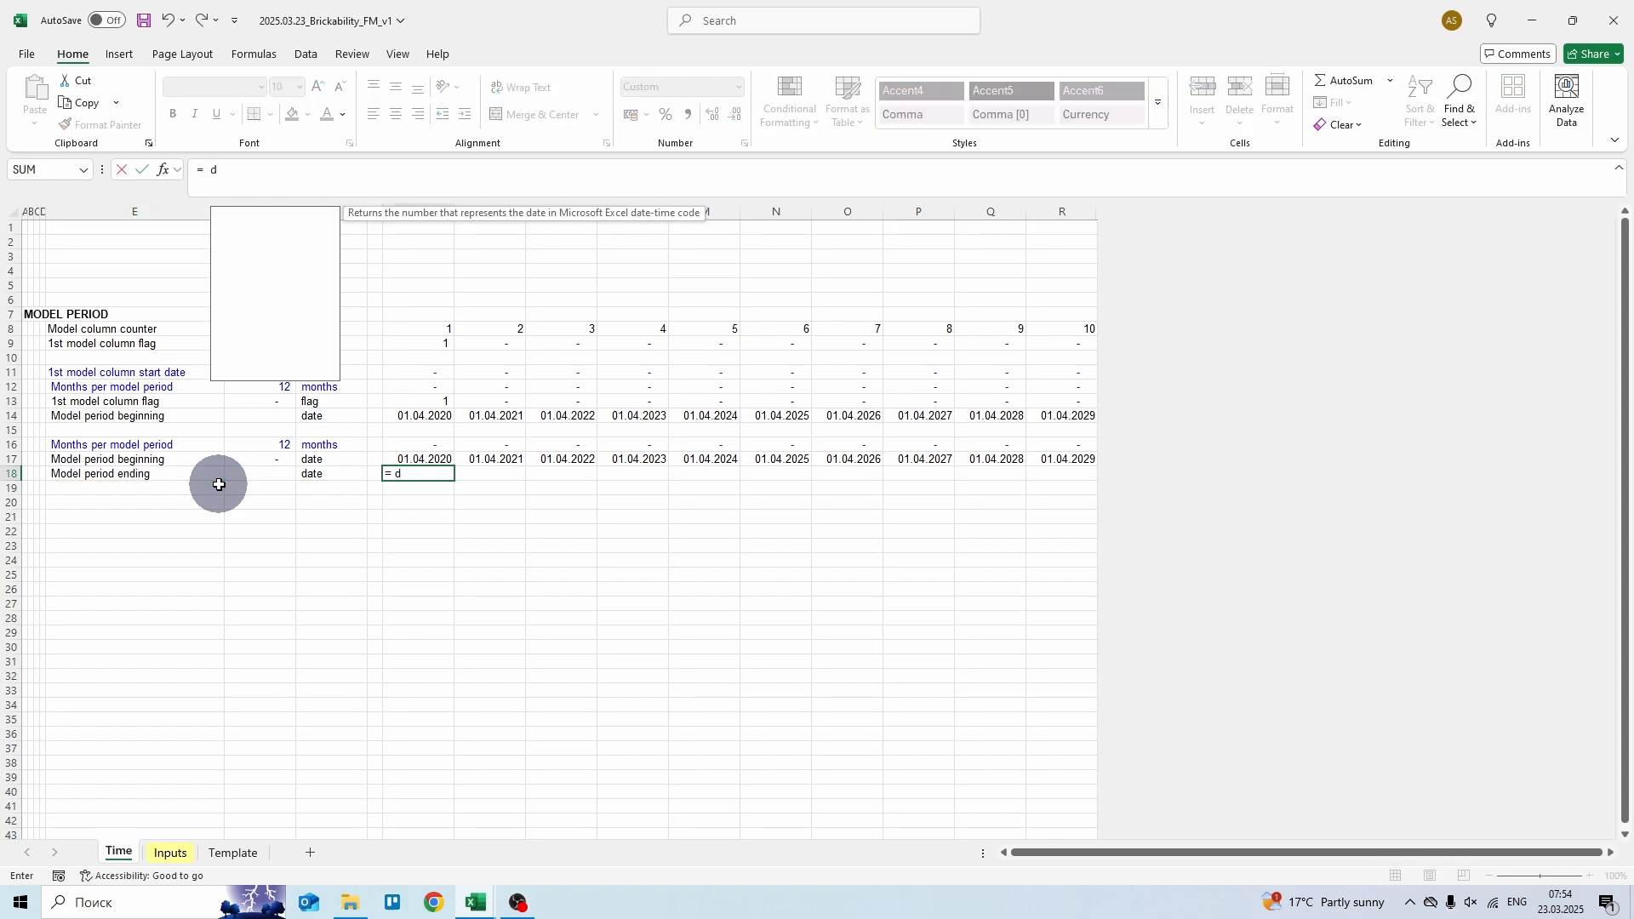
type("ate")
type("(")
key("BackSpace")
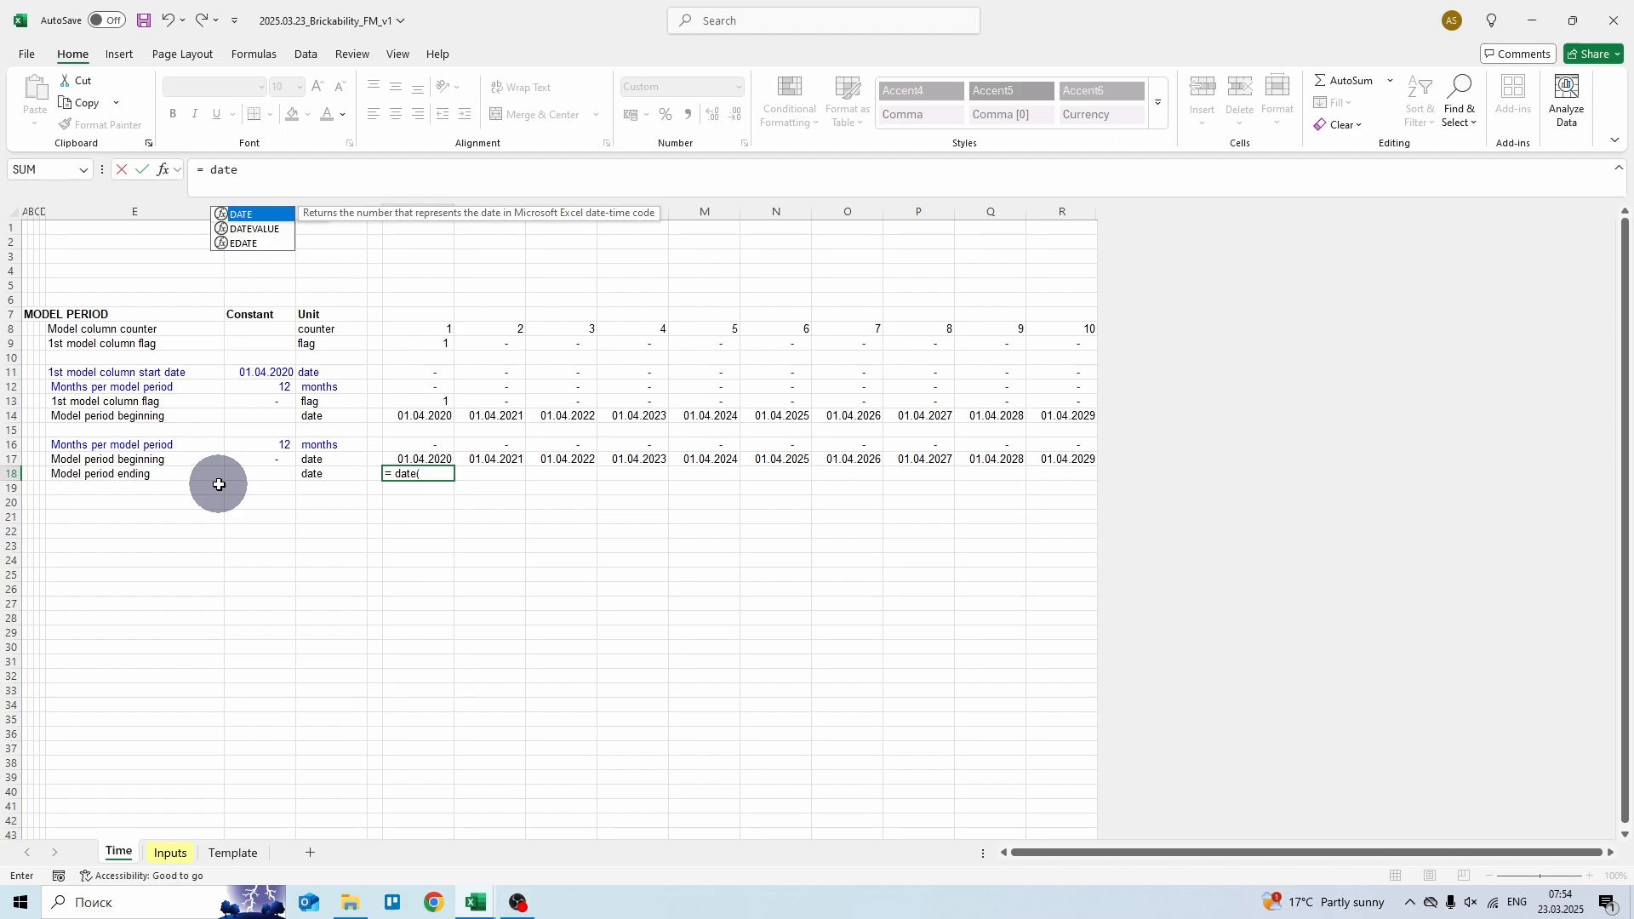
type("(year(")
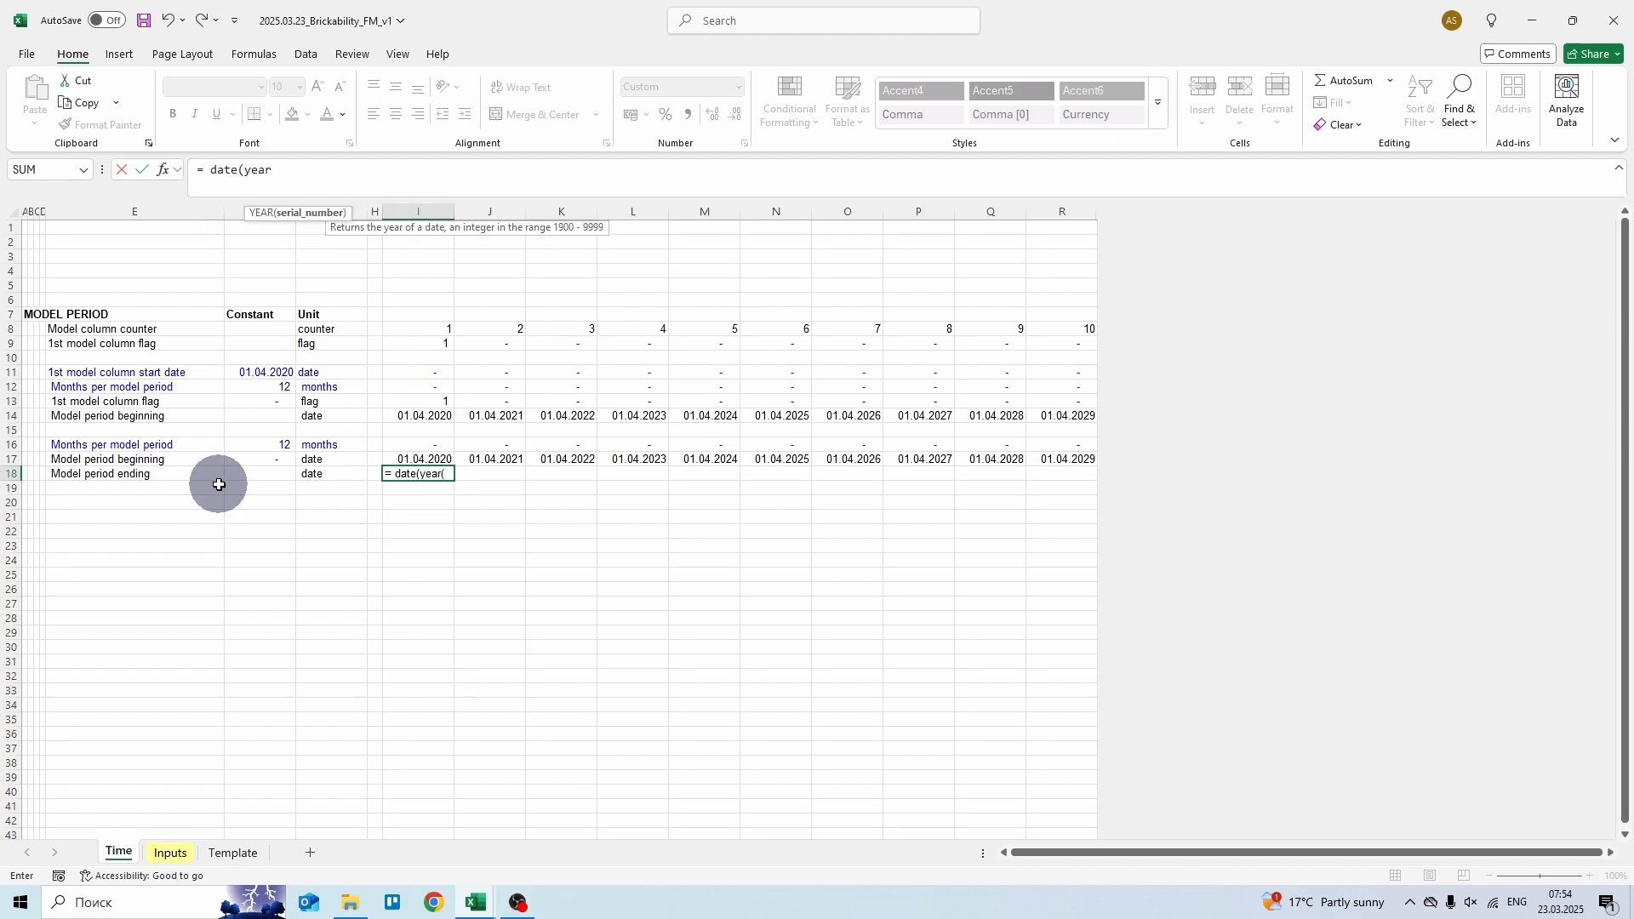
key("Up")
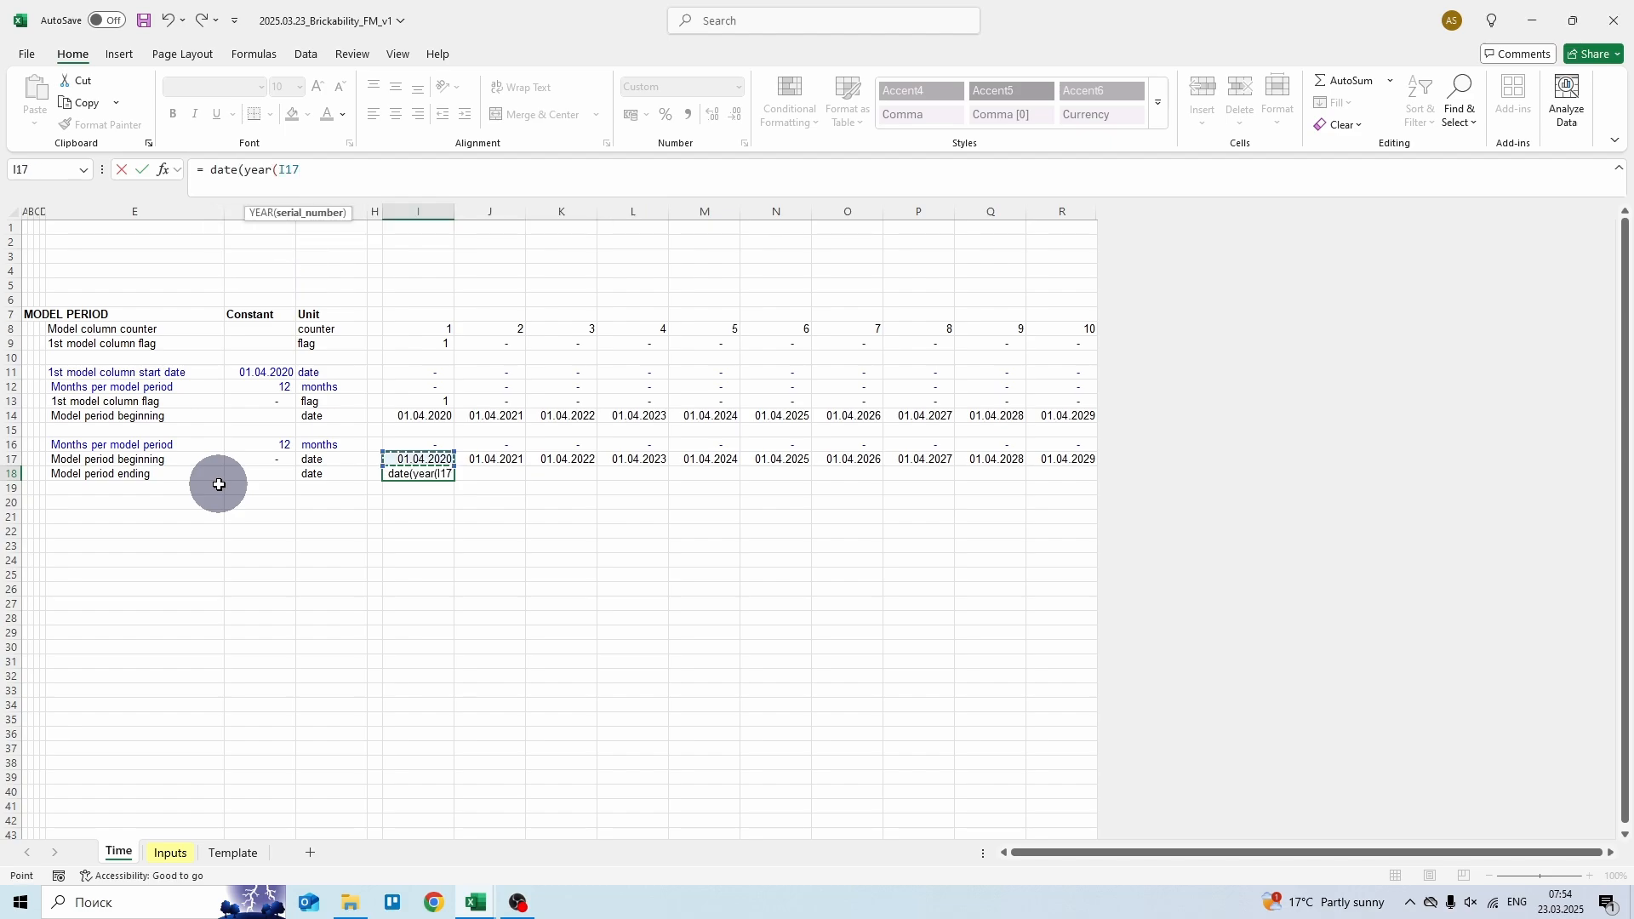
type(")")
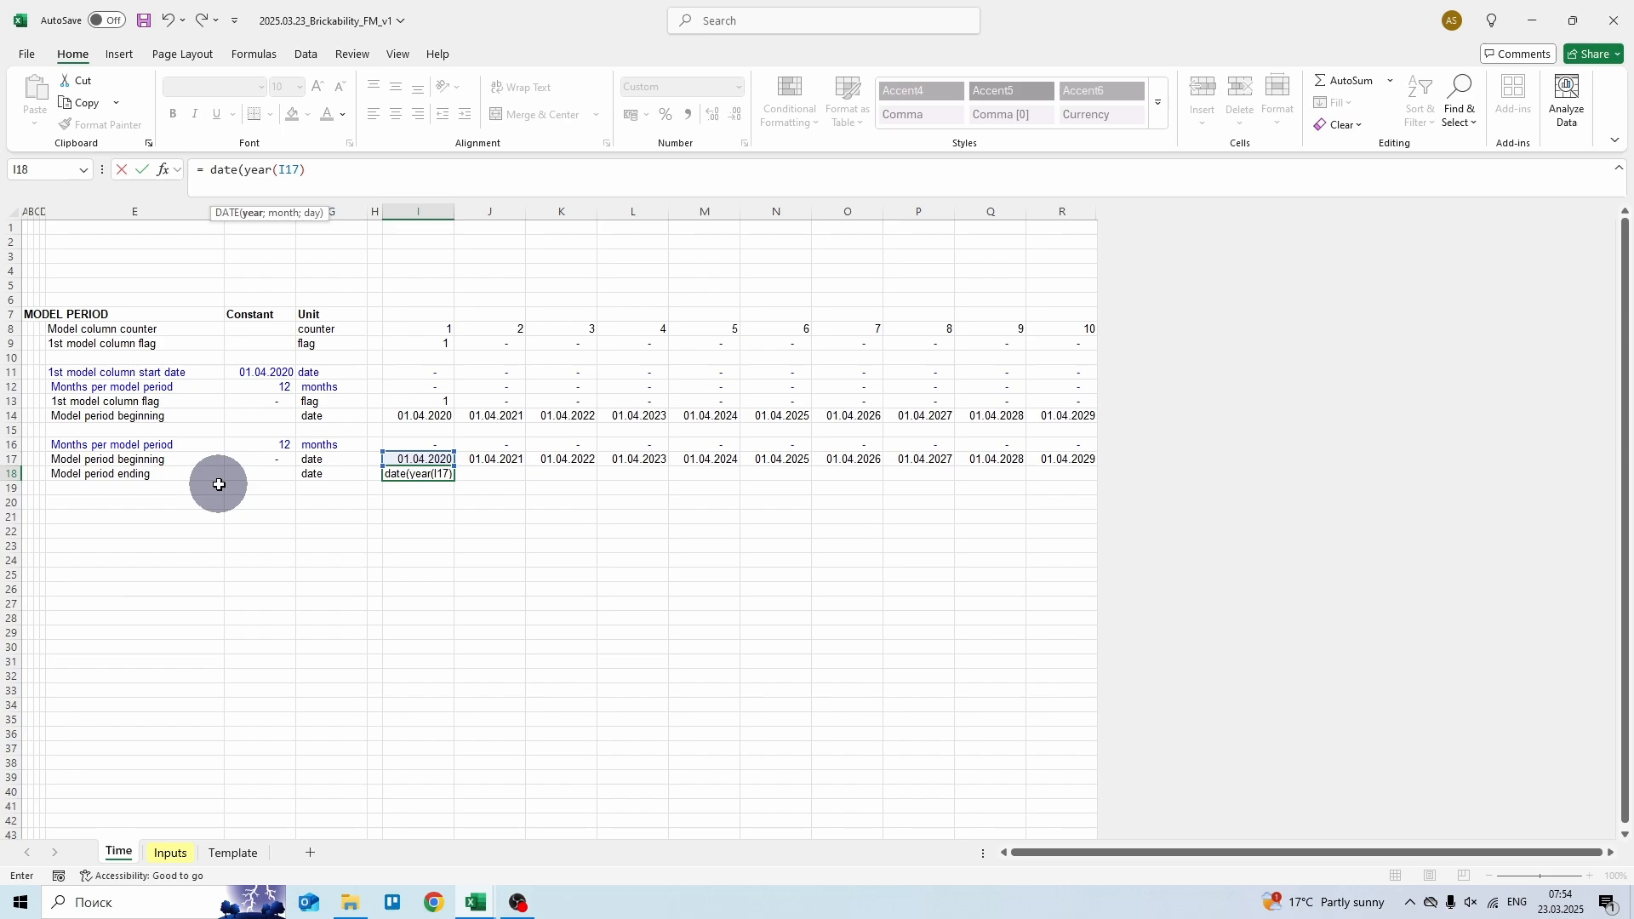
- Add MONTH(I17) + $F16 as the month argument of the I18 formula, anchoring only the column of F16
type("; month(")
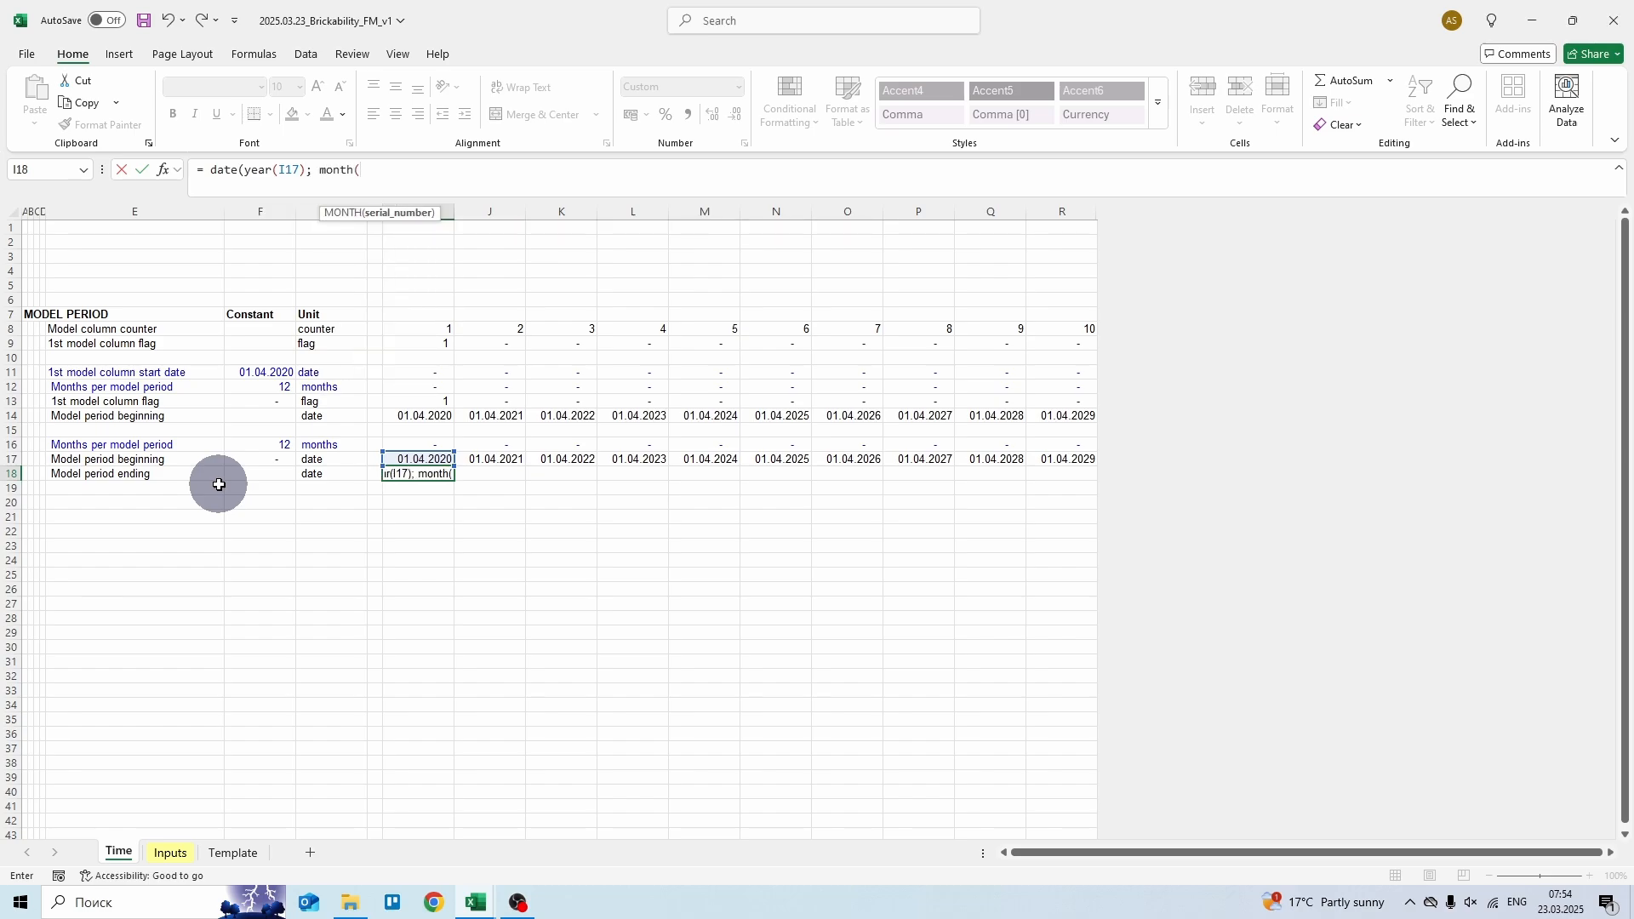
key("Up")
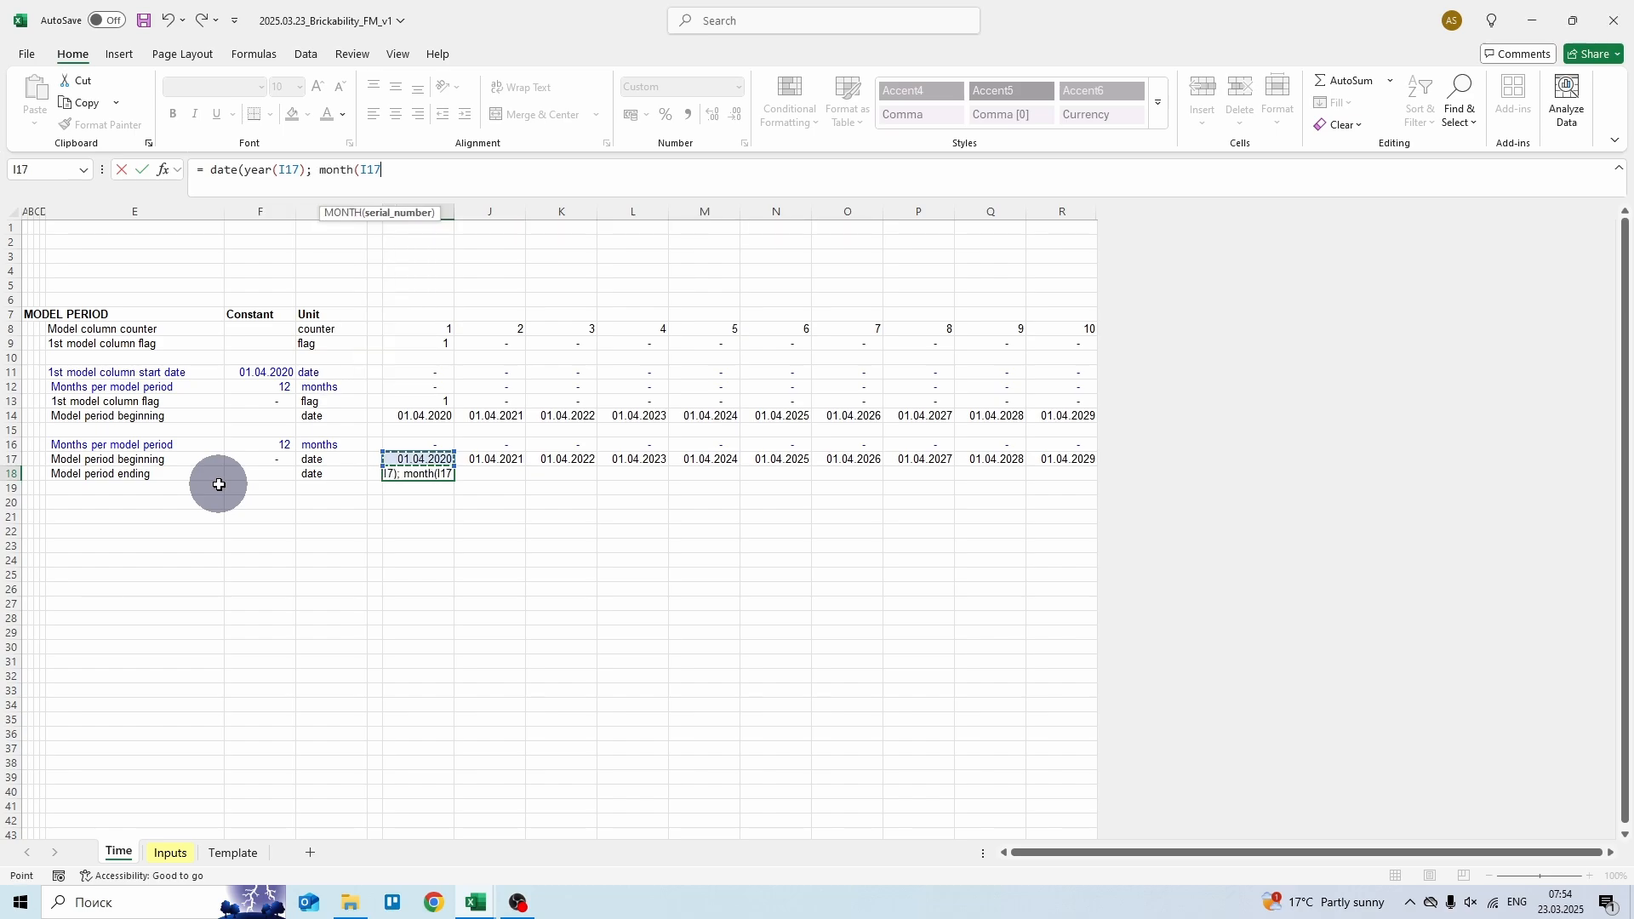
type(") +")
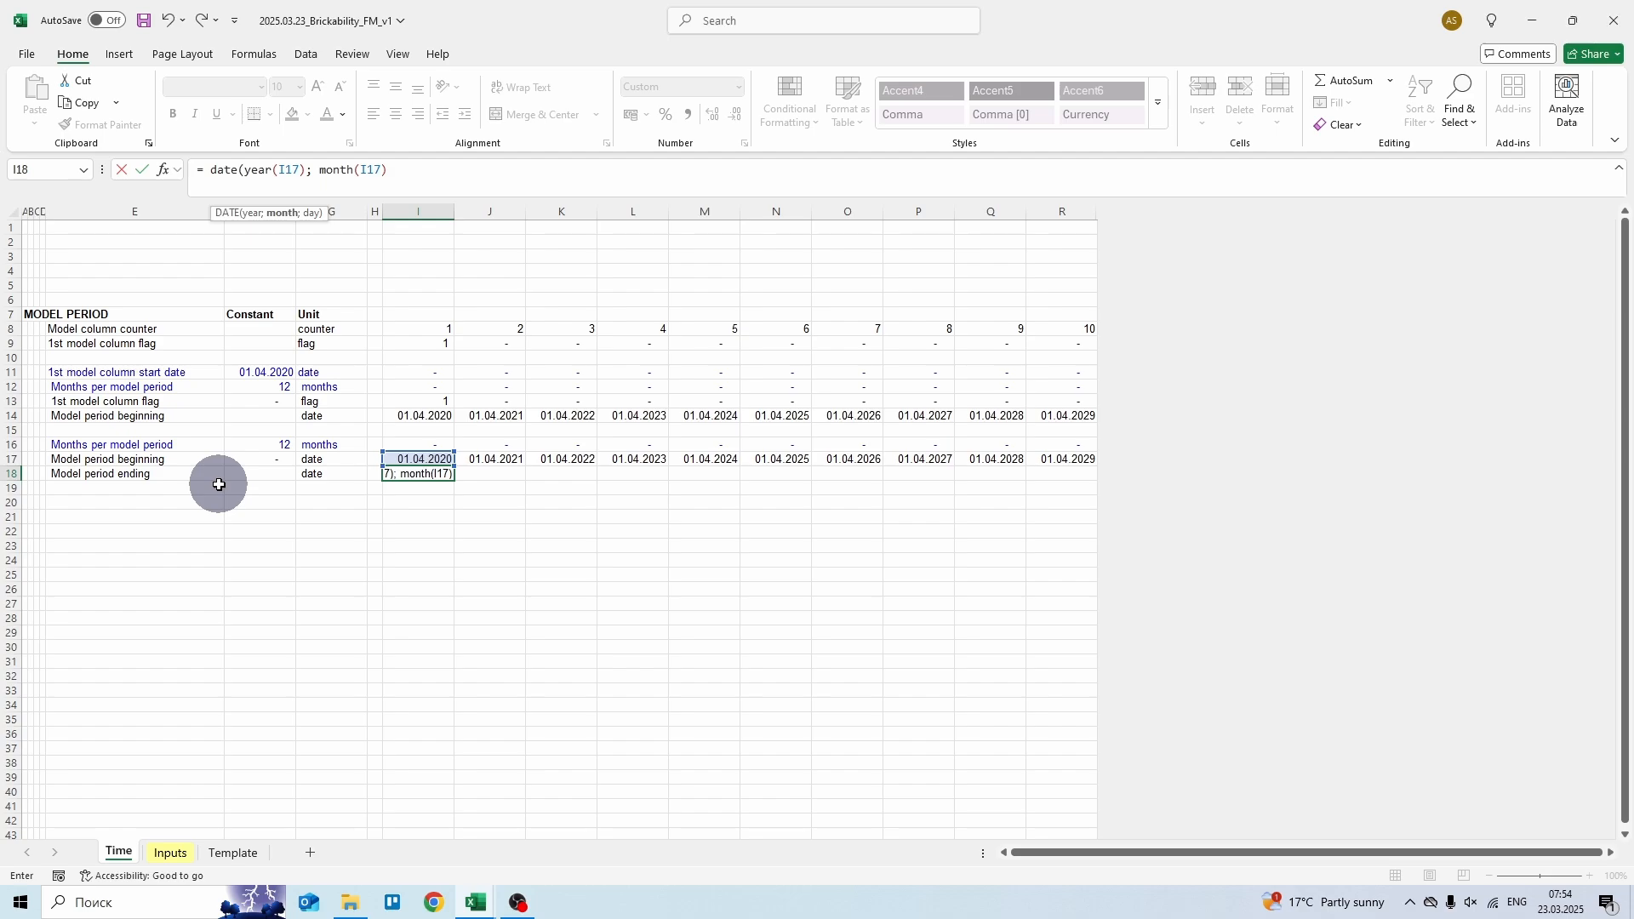
key("Up")
key("Up")
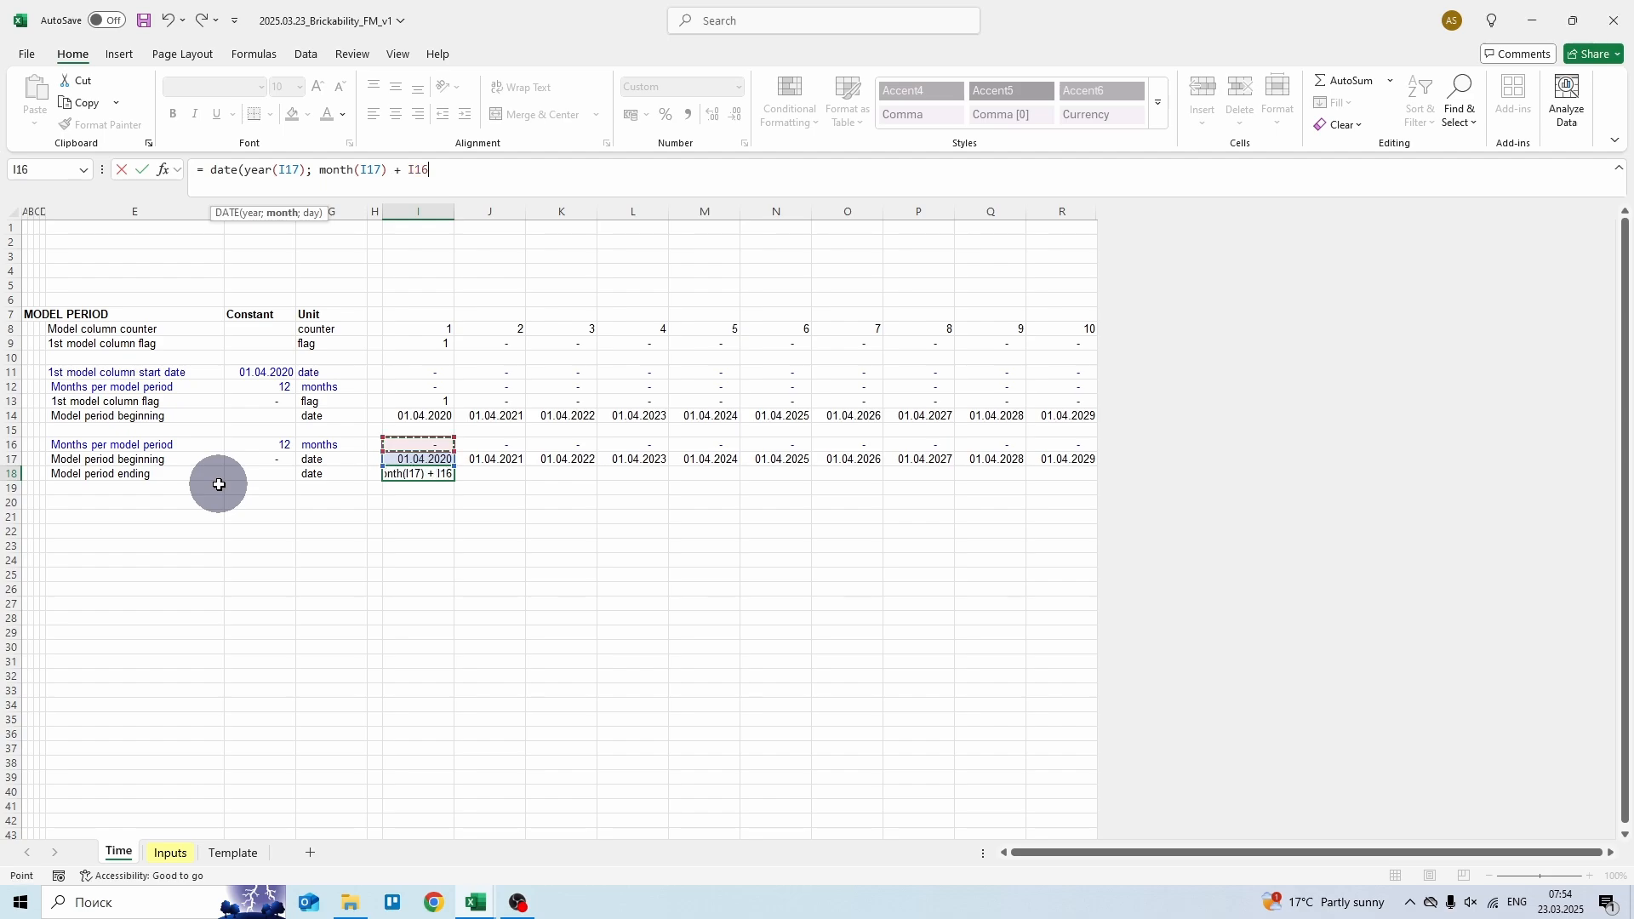
key("Left")
key("Left")
key("Left")
key("F4")
key("F4")
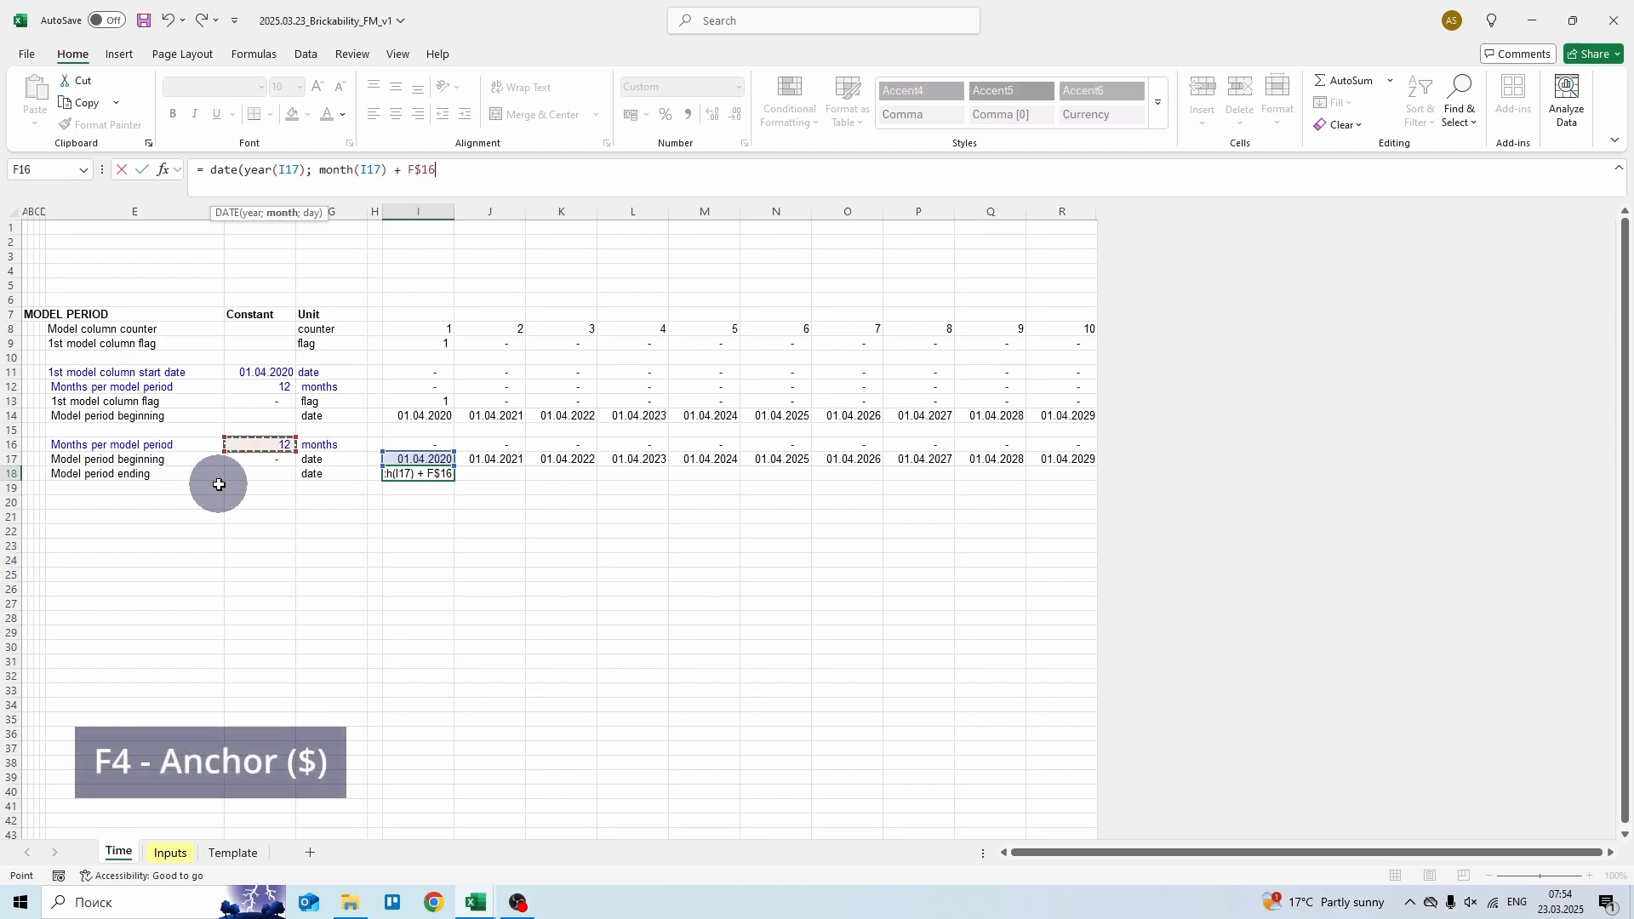
key("F4")
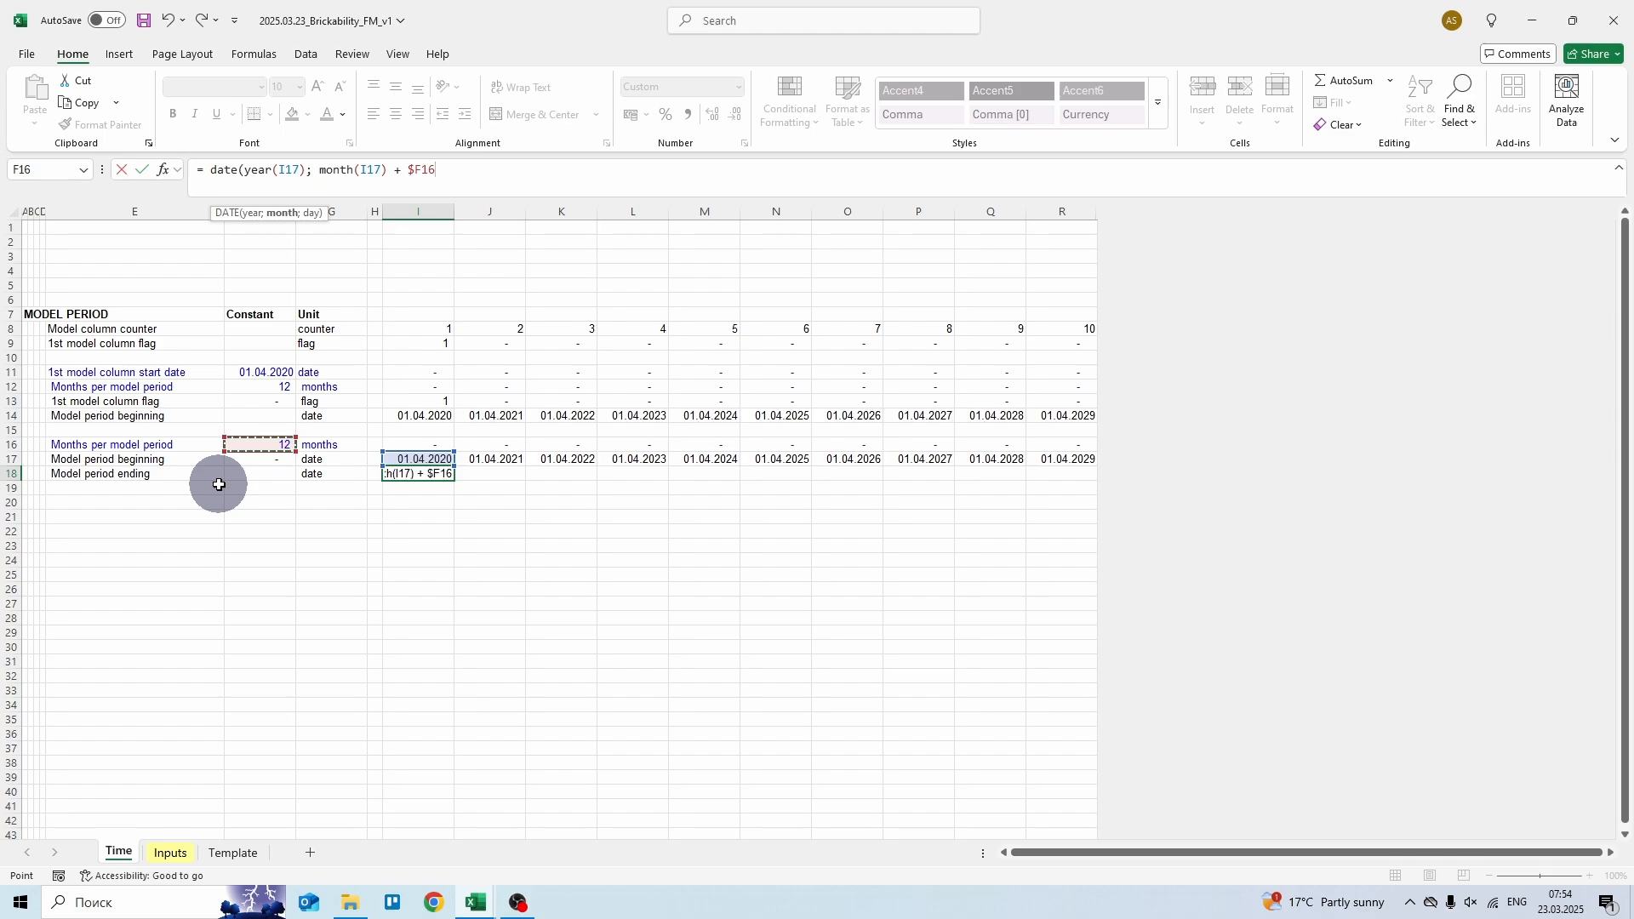
- Complete the I18 formula with DAY(I17) - 1 as the day argument
type("; da")
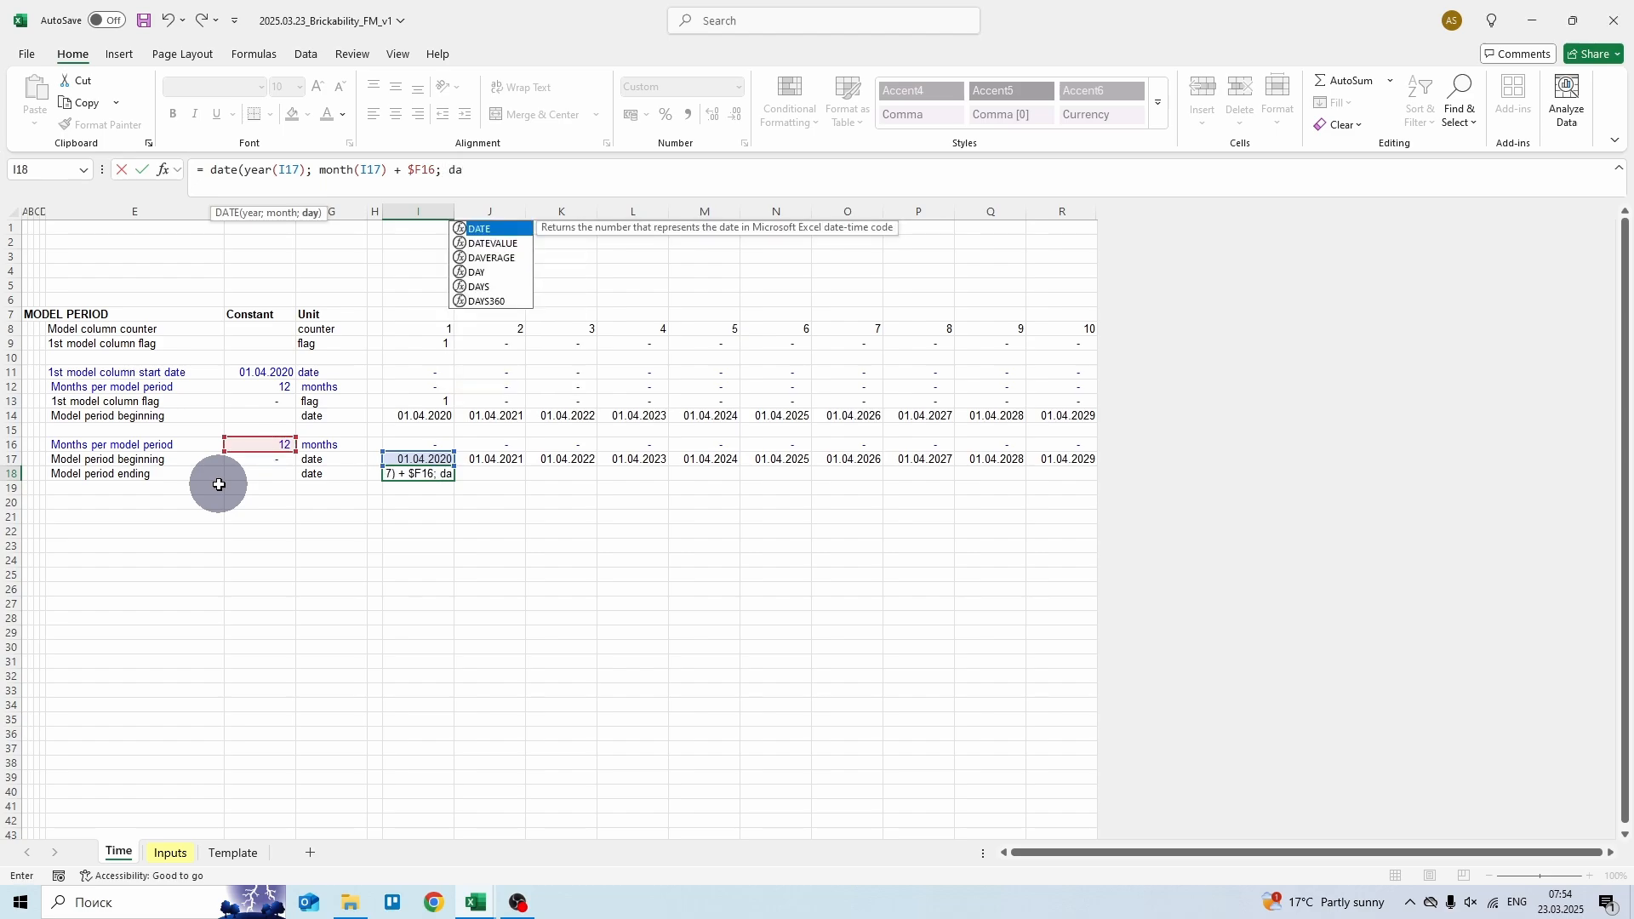
type("y(")
key("Up")
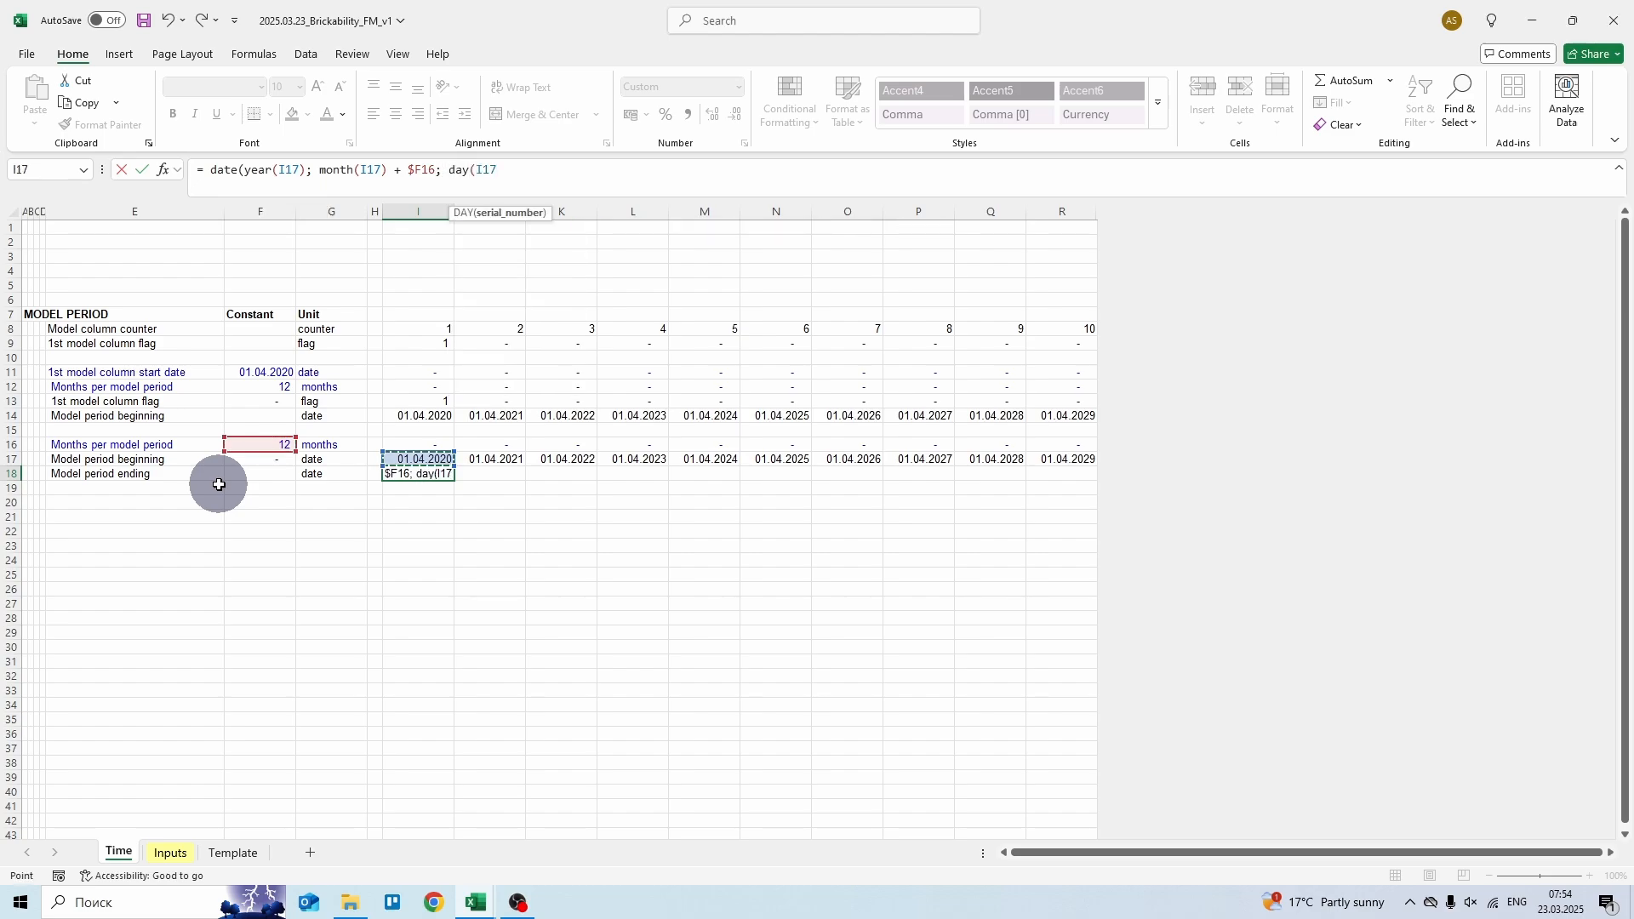
type(") -")
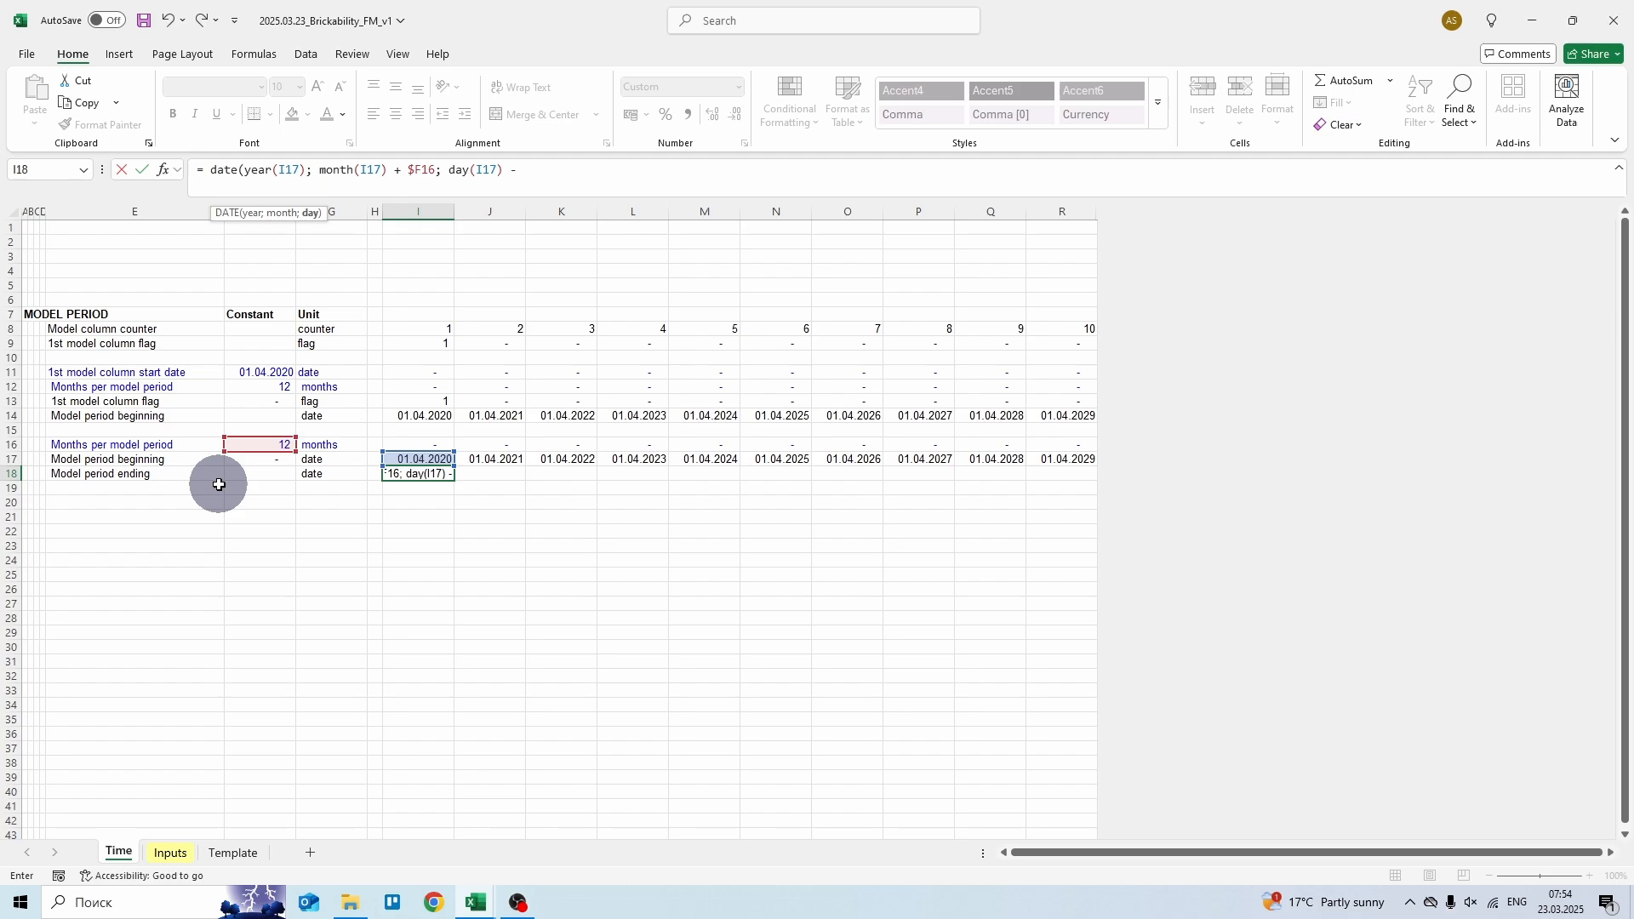
type(" 1")
key("ctrl+Return")
- Copy the Model period ending formula from I18 across to R18
key("ctrl+c")
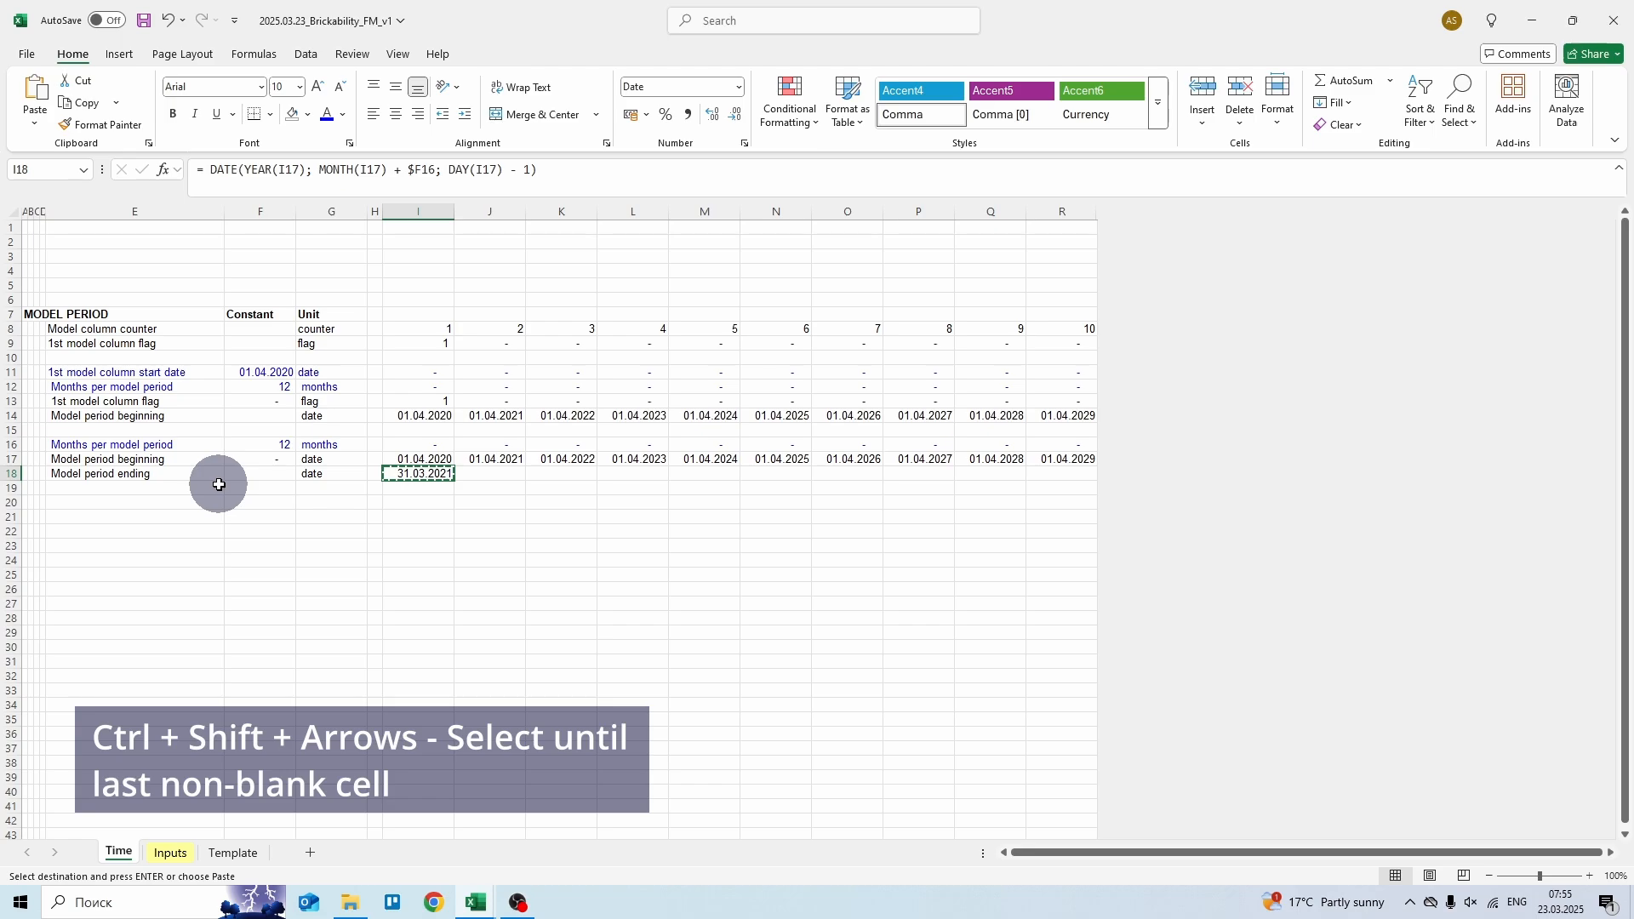
key("ctrl+shift+Right")
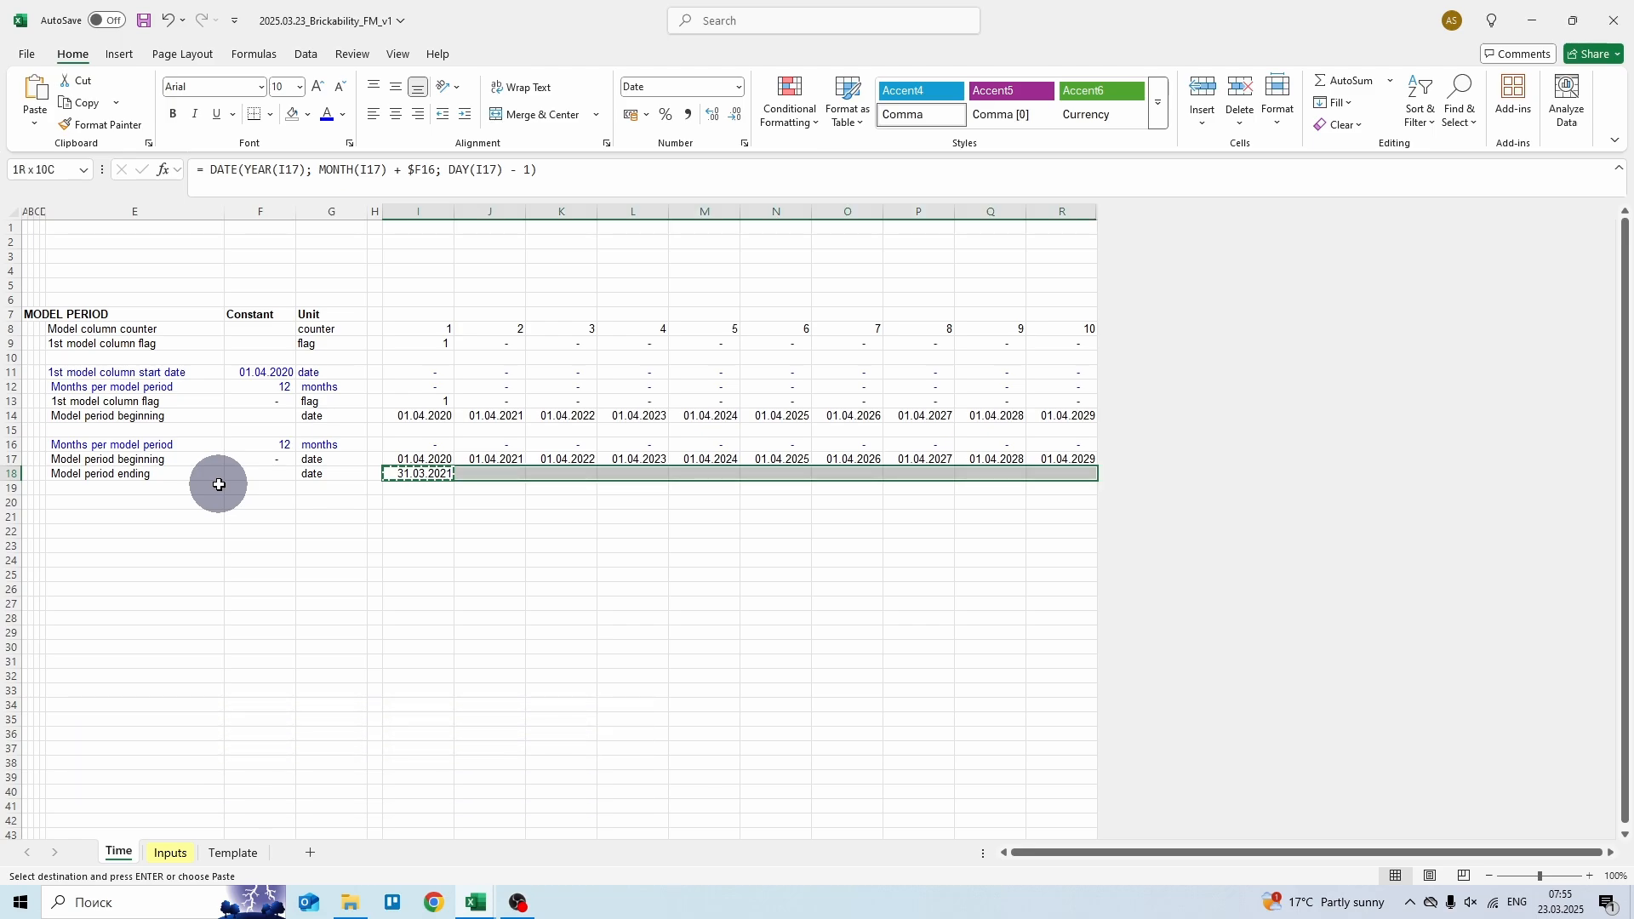
key("Return")
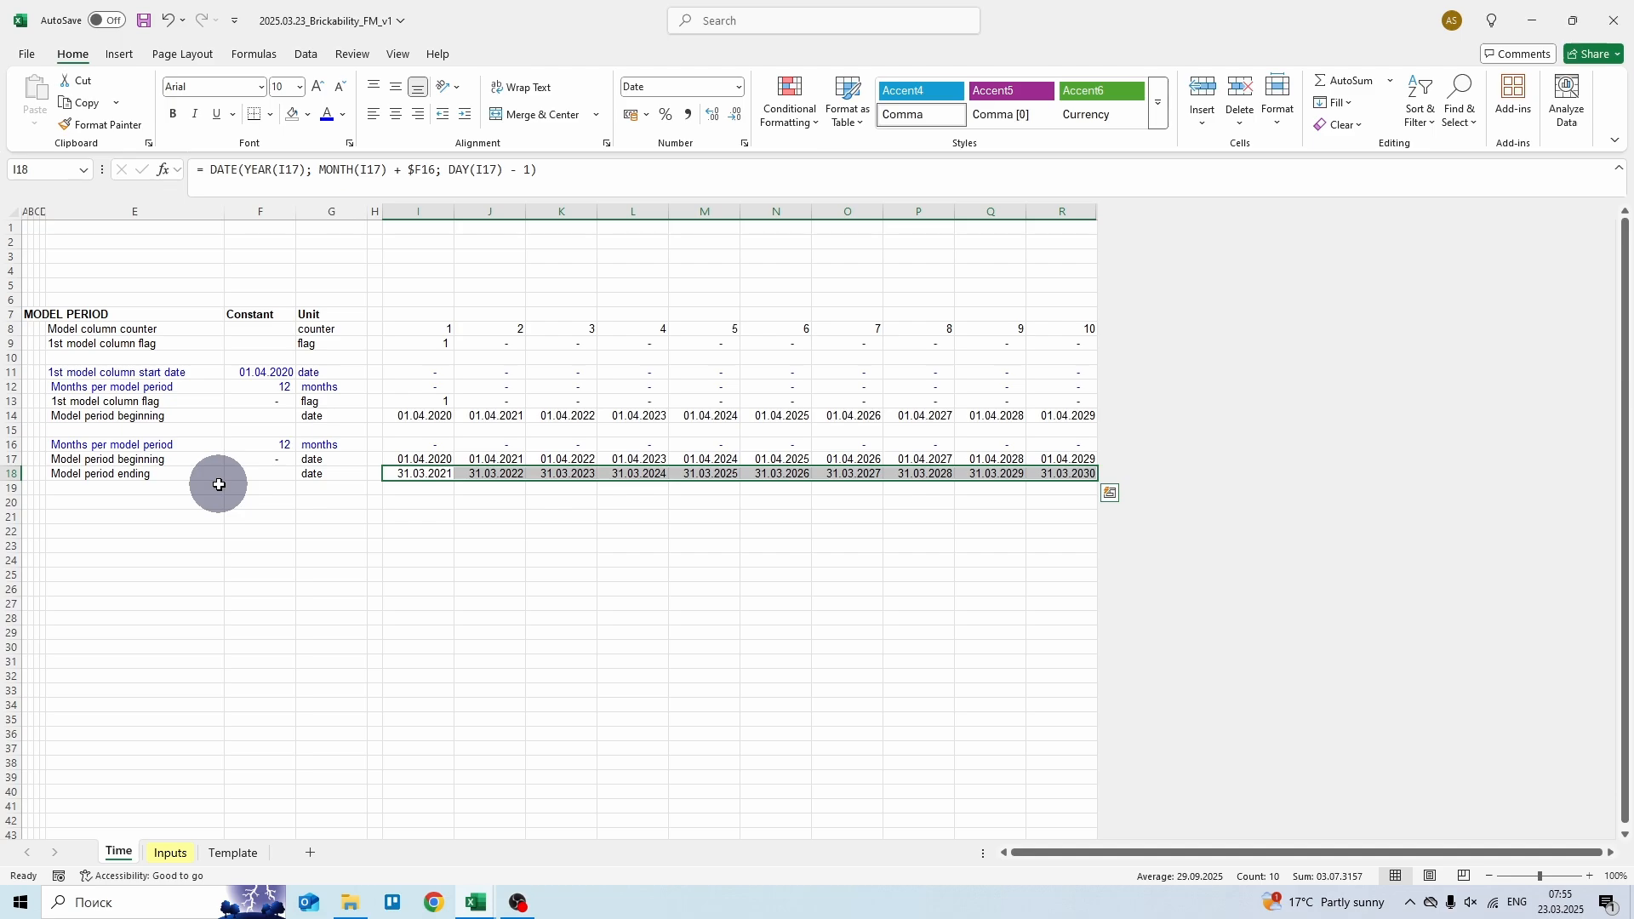
- Try the I18 formula without the "- 1" after DAY(I17), and undo that change
key("ctrl+shift+Left")
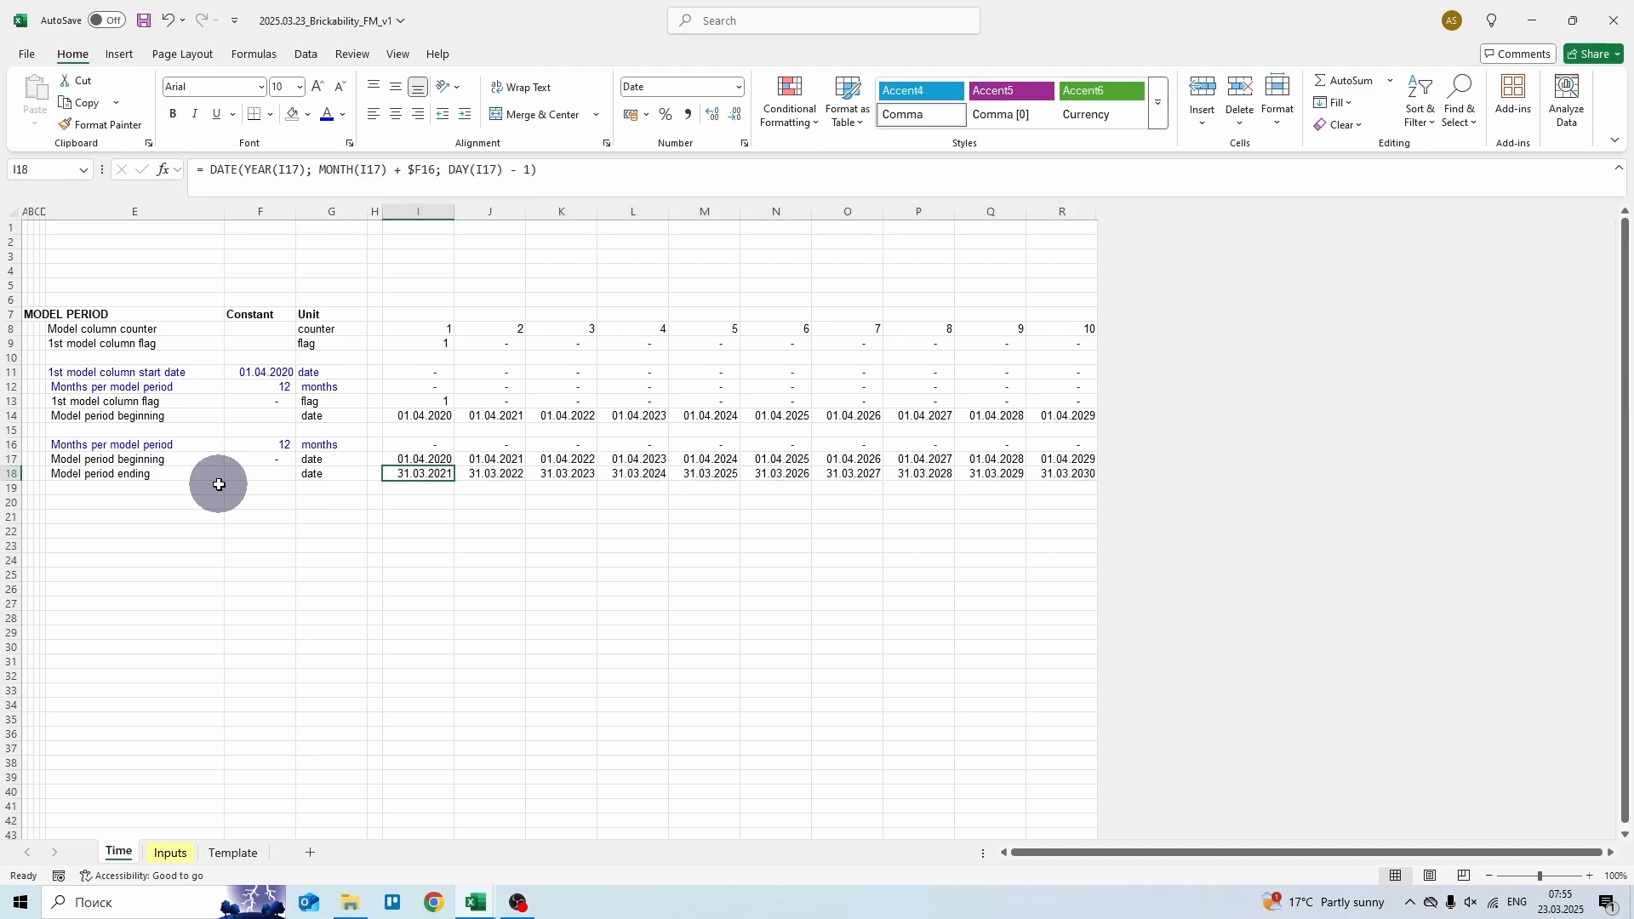
key("F2")
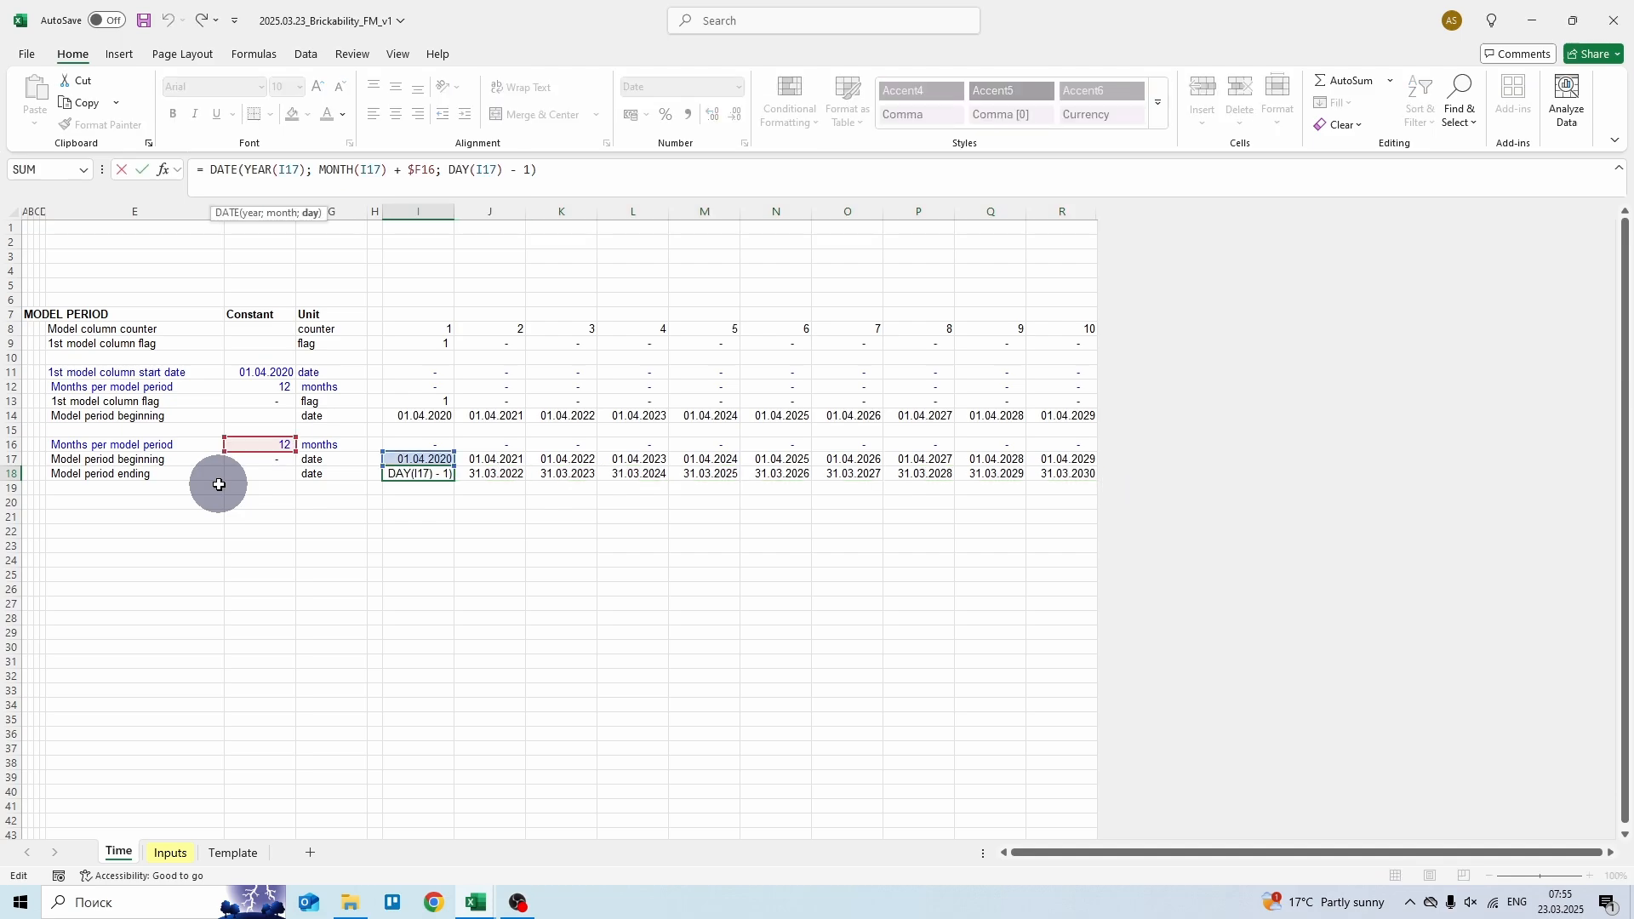
key("Left")
key("shift+Left")
key("shift+Left")
key("shift+Left")
key("shift+Left")
key("BackSpace")
key("ctrl+Return")
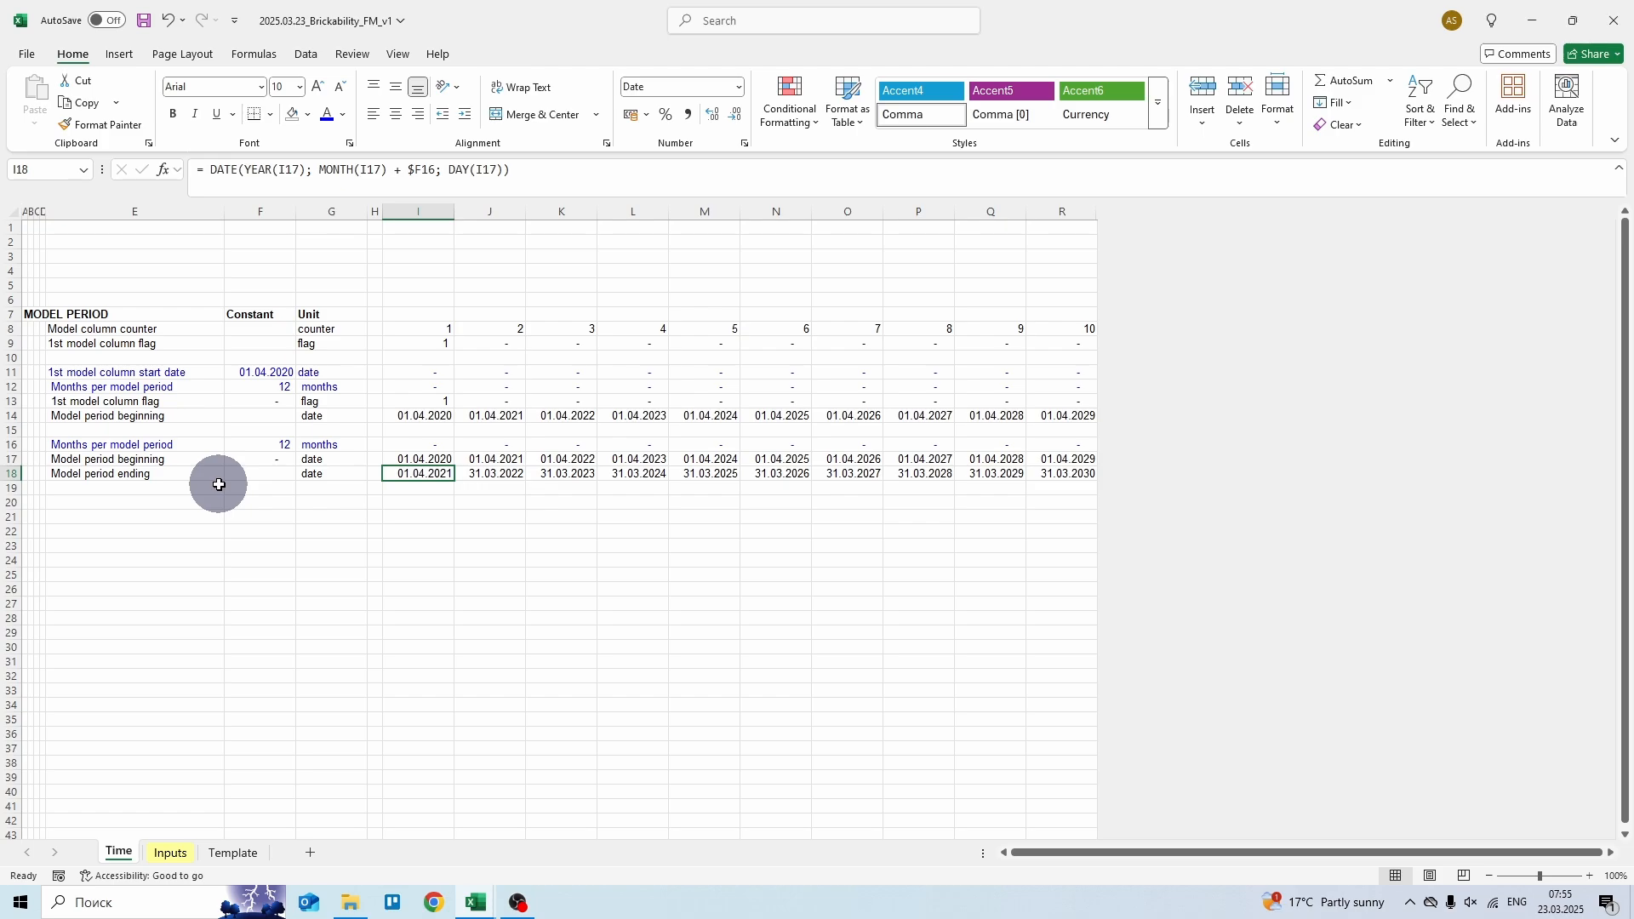
key("ctrl+z")
- Enter the section heading "ACTUALS AND FORECAST PERIODS" in A20
key("Down")
key("Down")
key("Left")
key("Left")
key("Left")
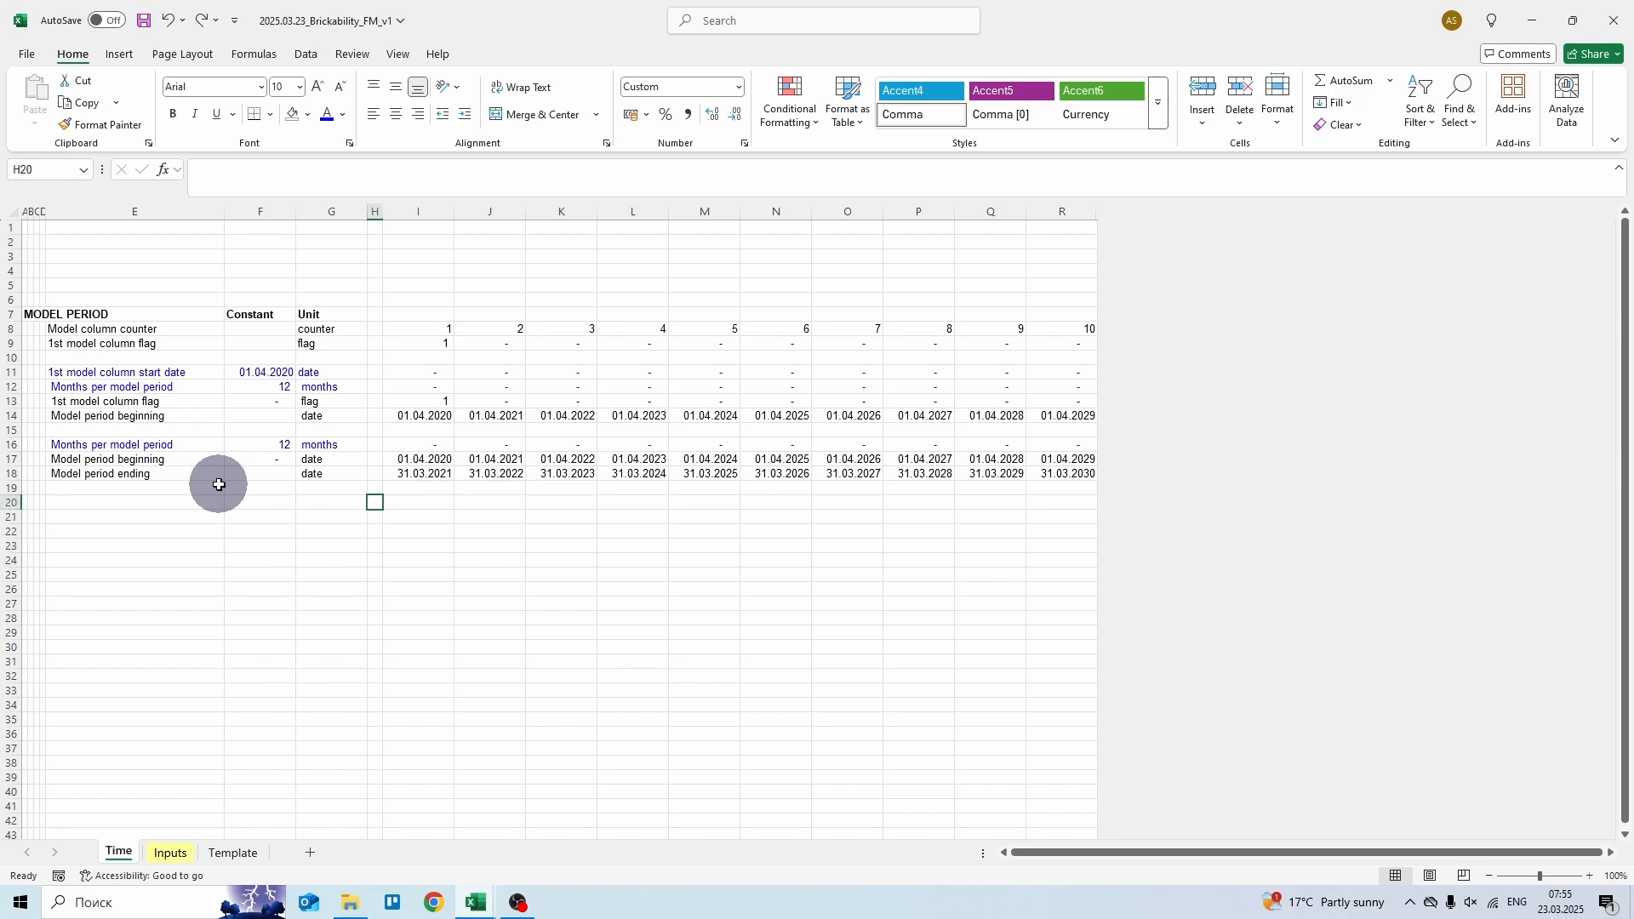
key("Left")
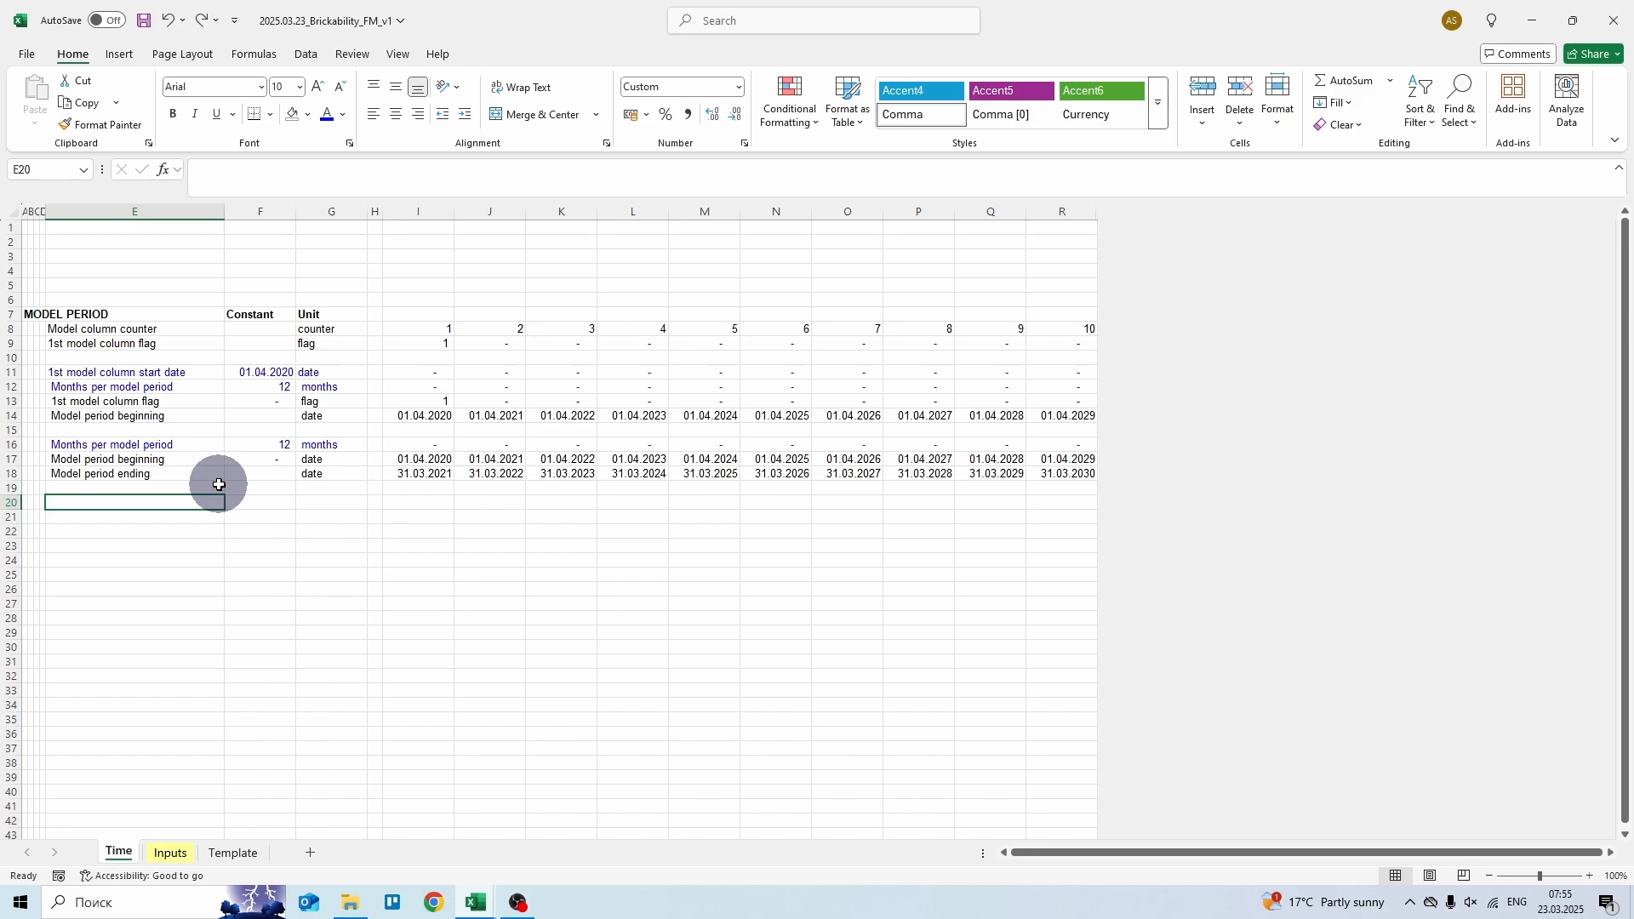
key("Left")
key("Left")
key("Left")
key("Left")
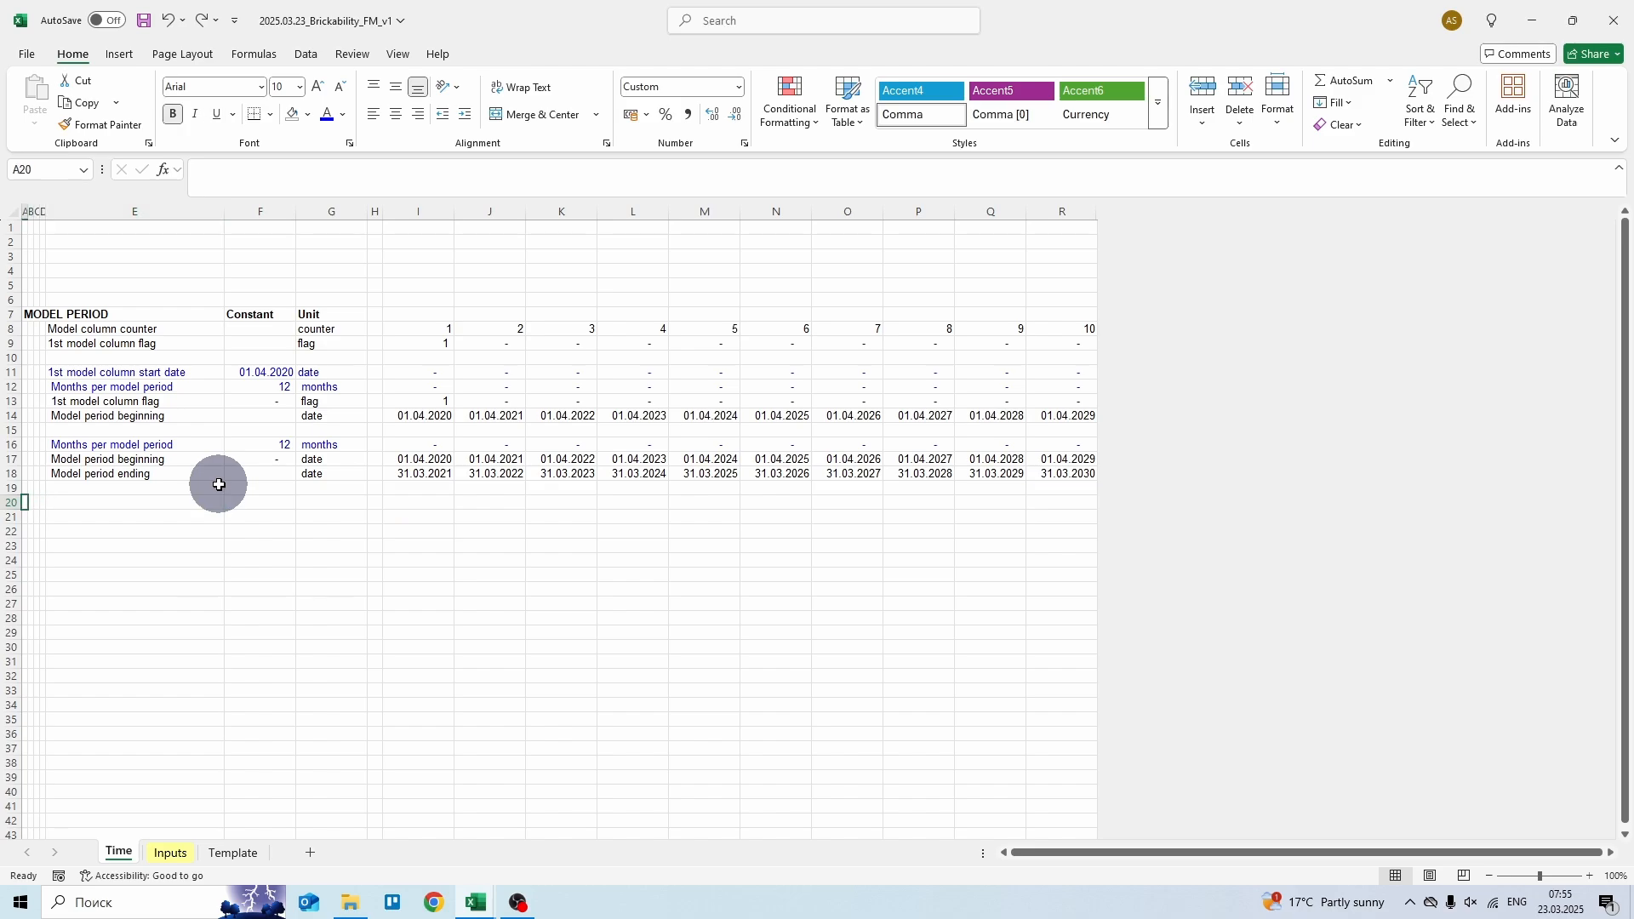
type("ACTUAL")
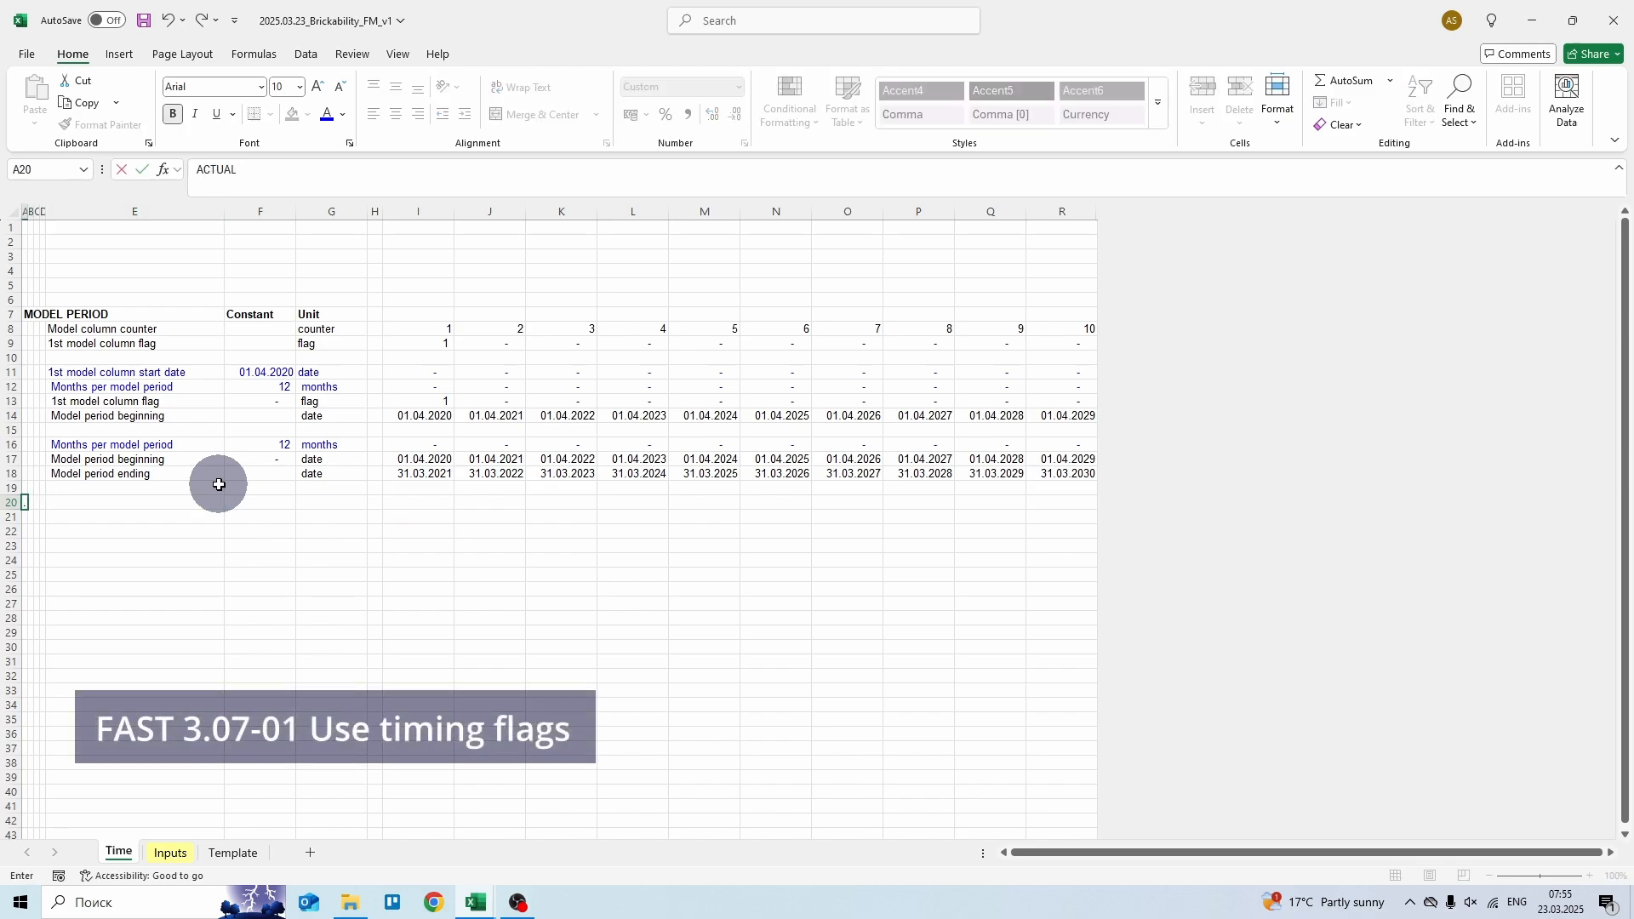
type("S AND FORECAST PERIODS")
key("ctrl+Return")
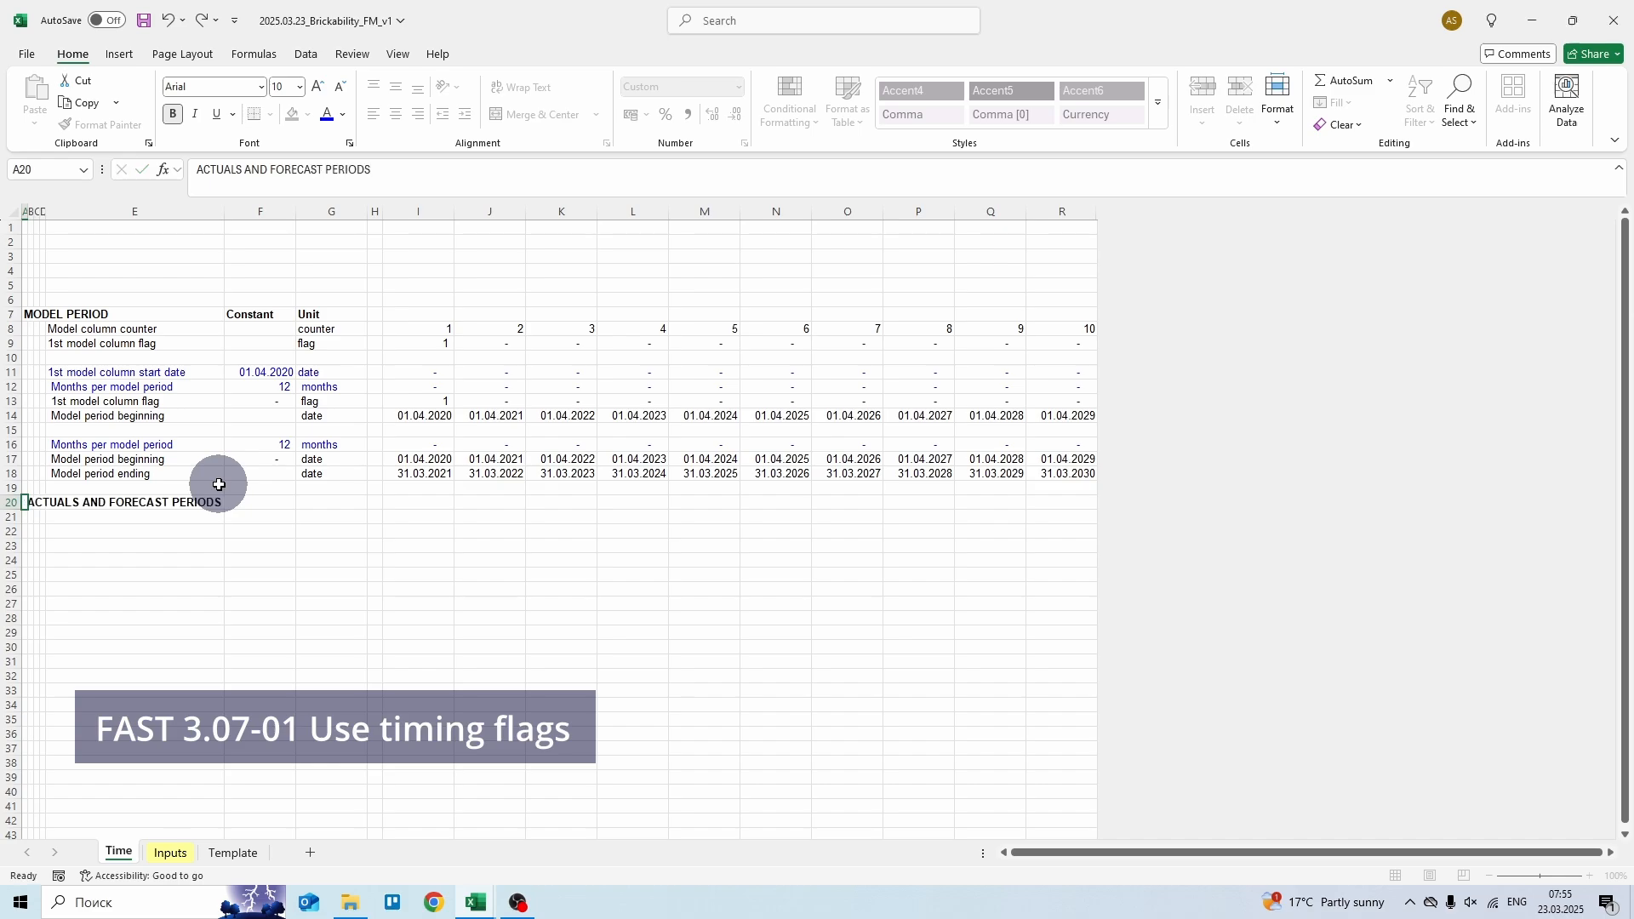
key("Caps_Lock")
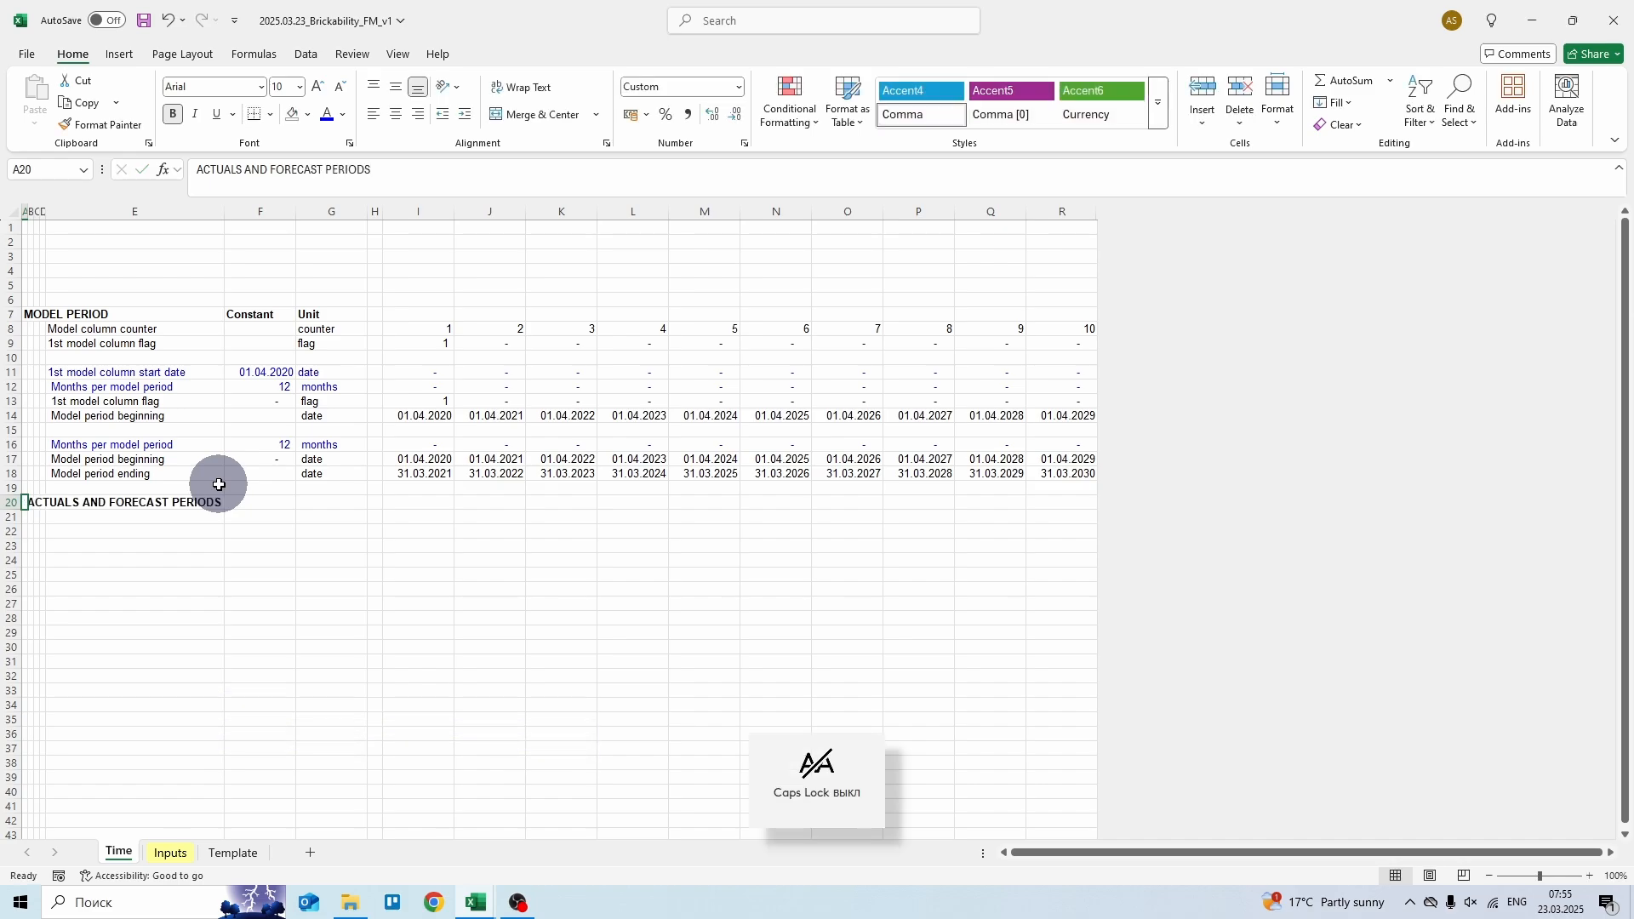
- Link E21 to the "Last actual period ending date" label on the Inputs sheet with the row-anchored formula = Inputs!E$9
key("Down")
key("Right")
key("Right")
key("Right")
key("Right")
type("=")
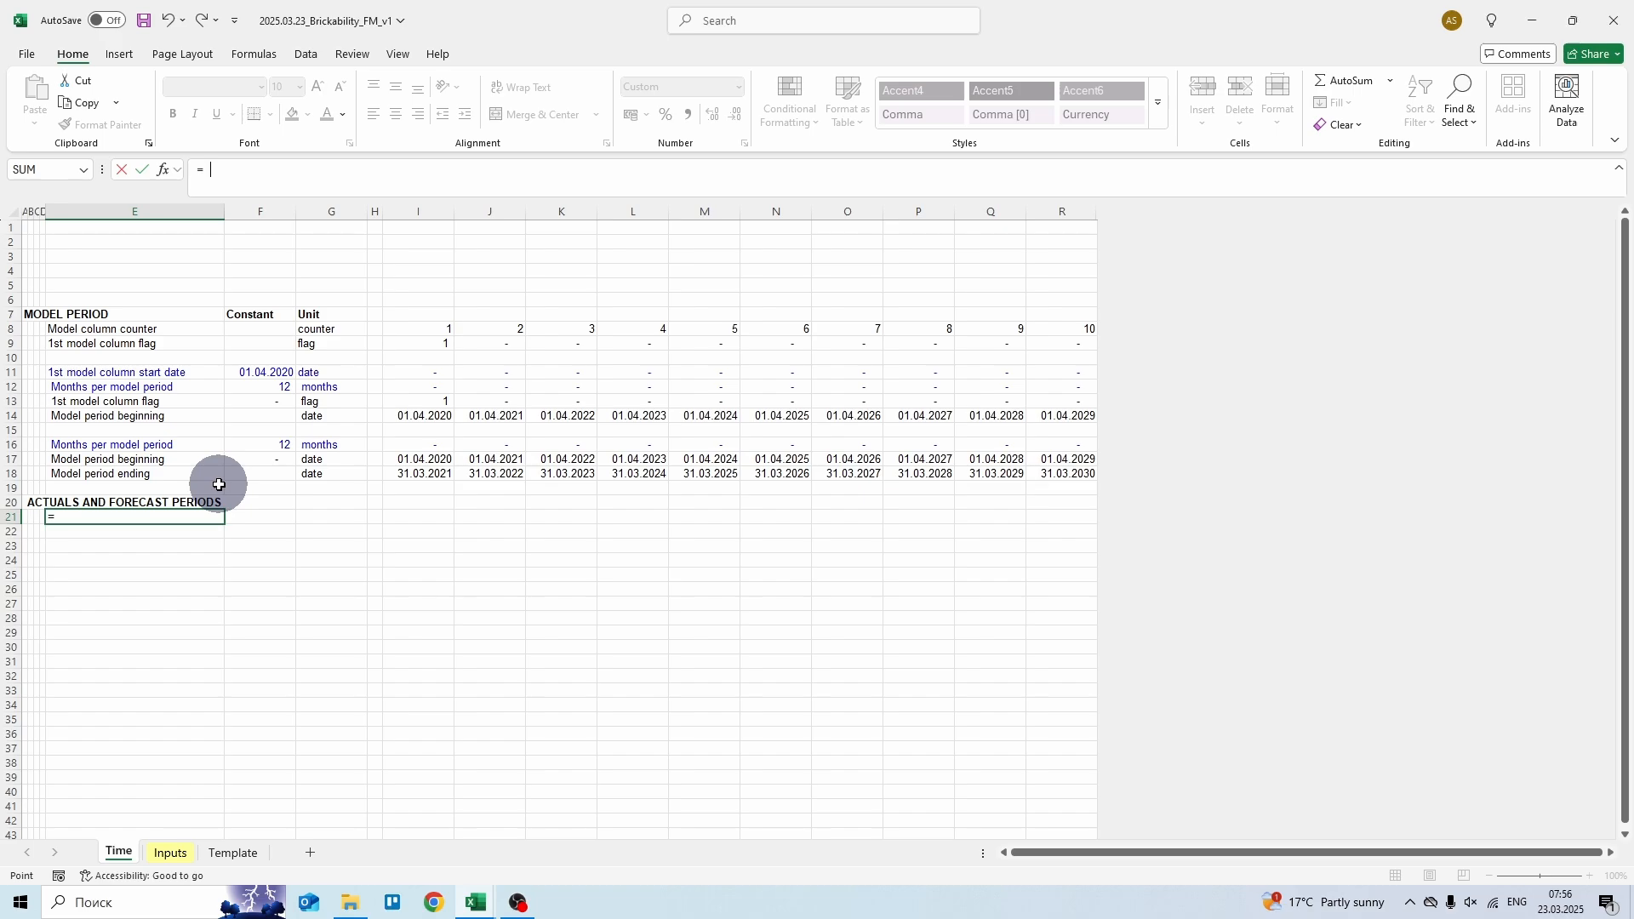
key("ctrl+Page_Down")
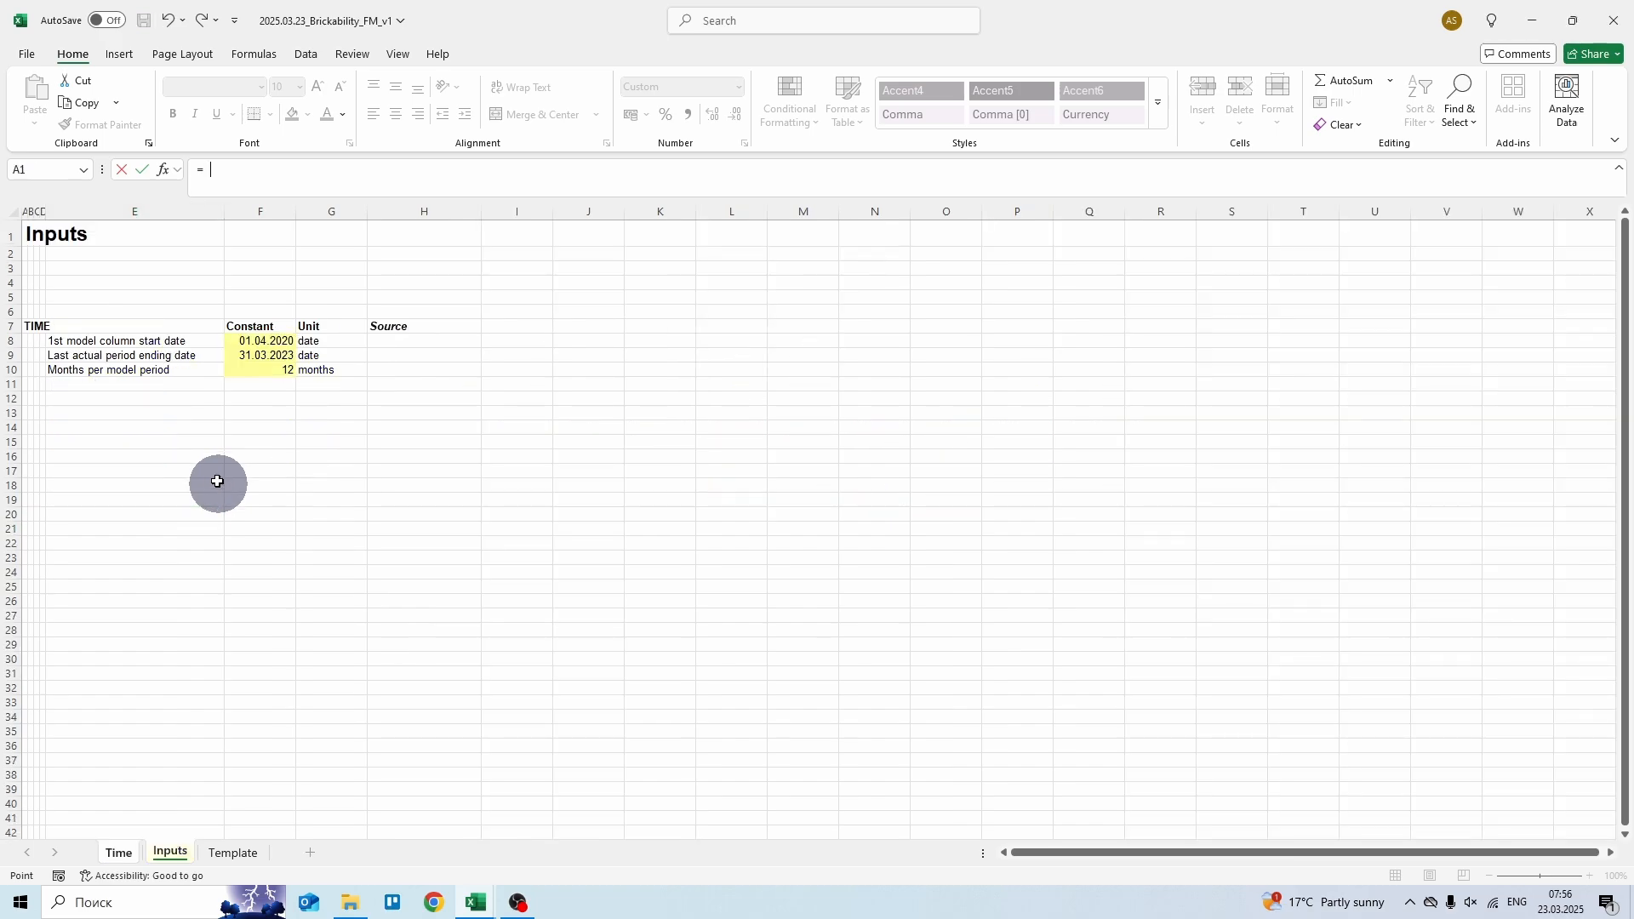
left_click(169, 356)
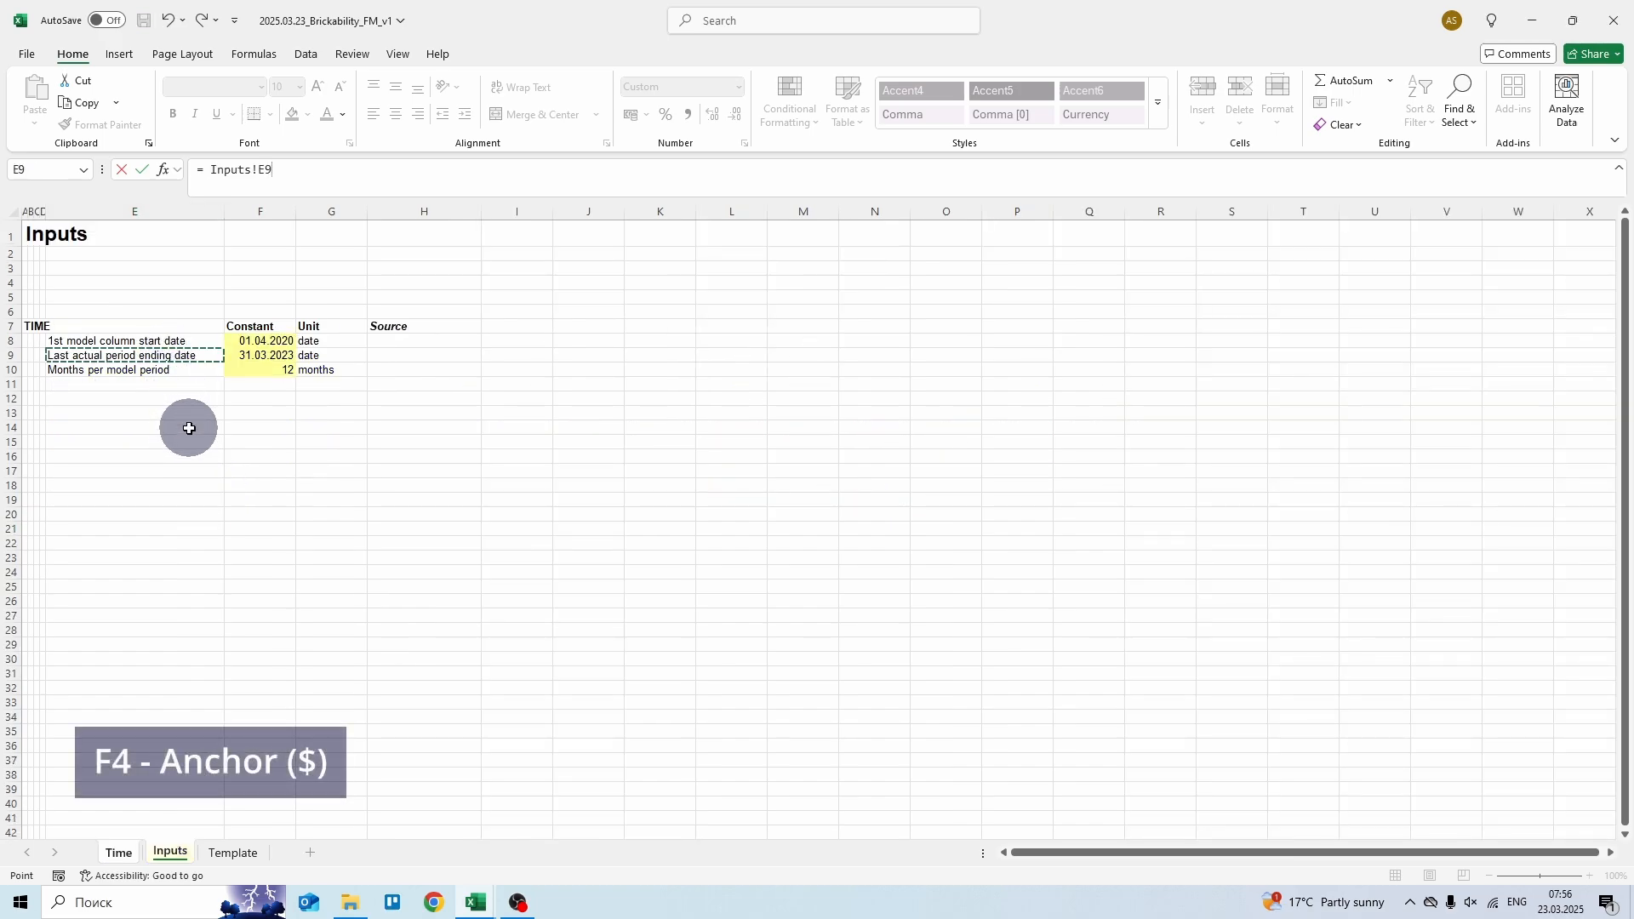
key("F4")
key("F4")
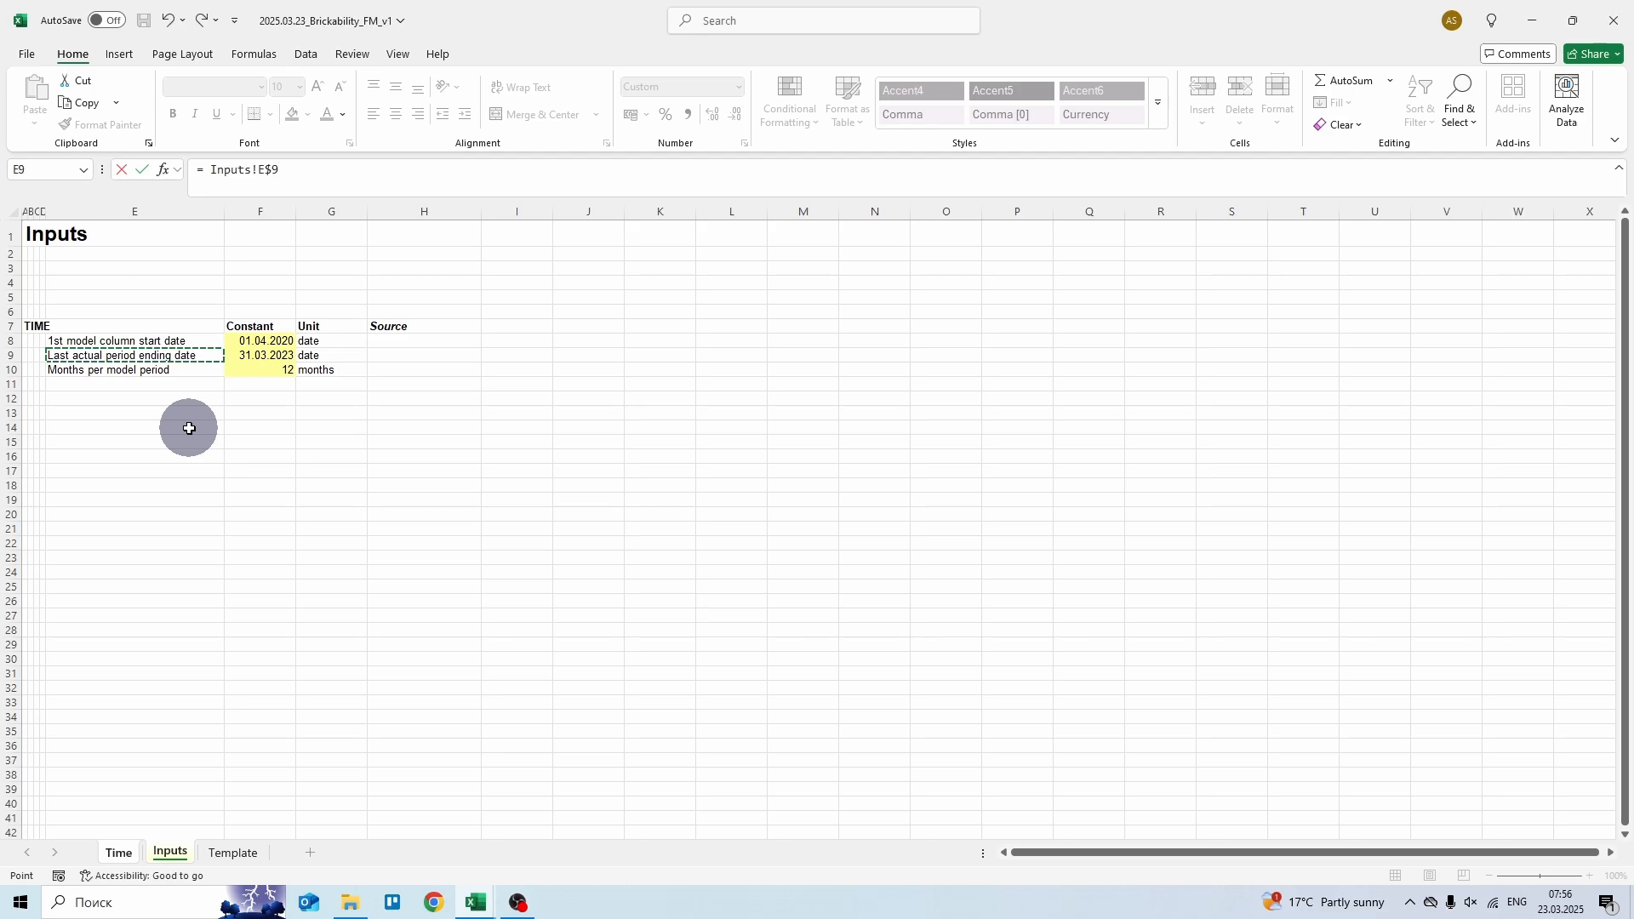
key("Return")
- Copy the E21 link formula across row 21 to R21
key("ctrl+c")
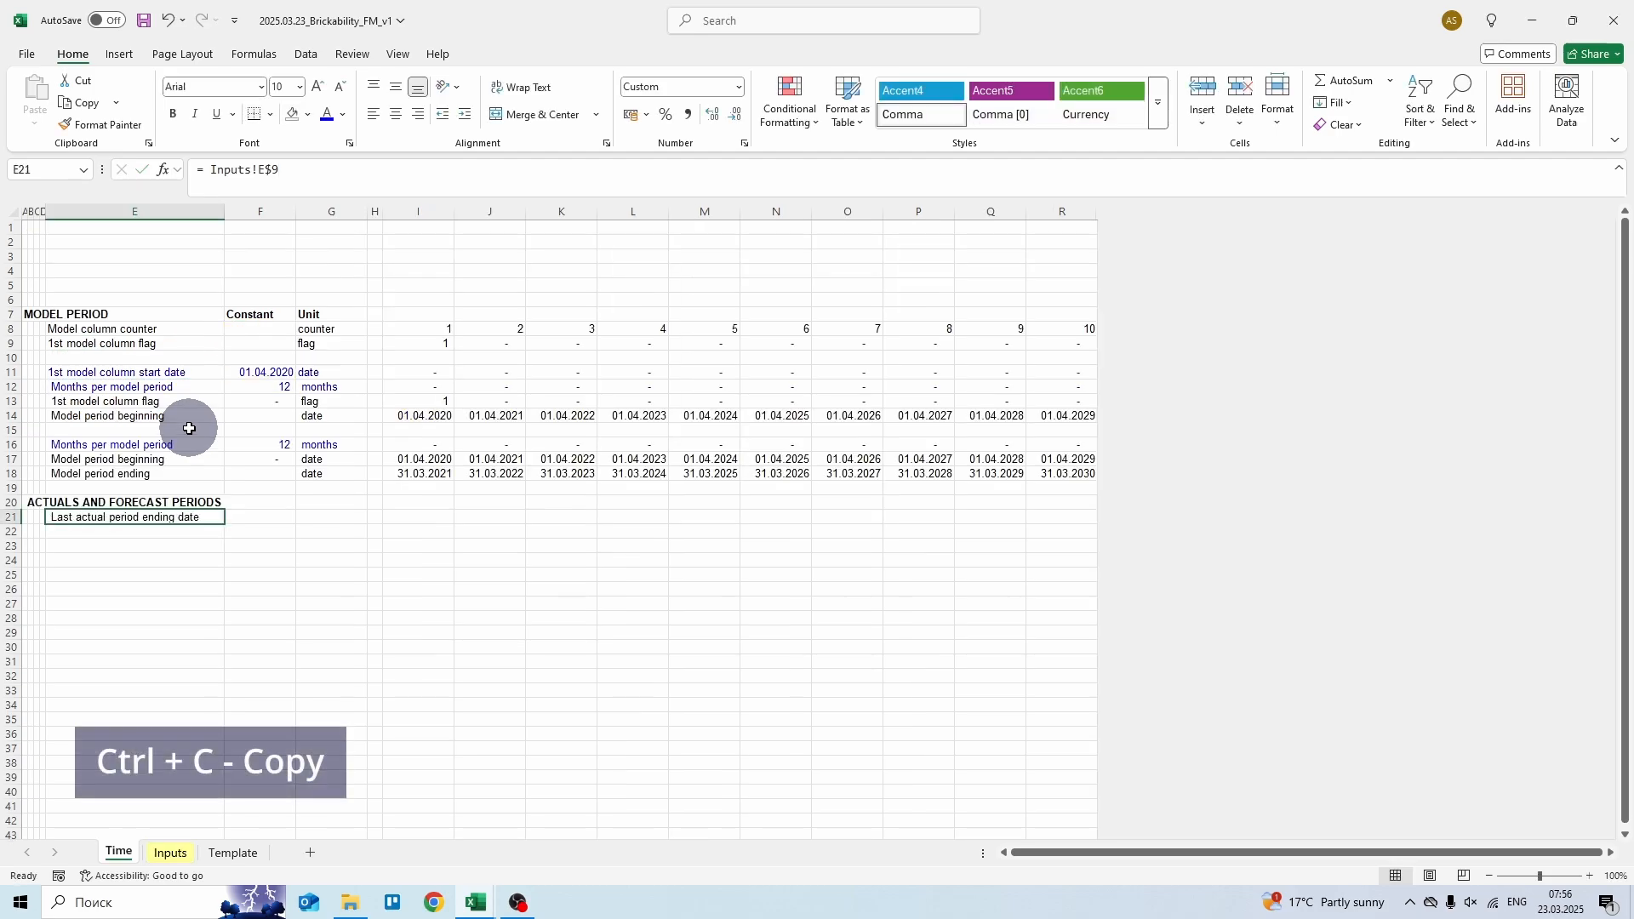
key("ctrl+c")
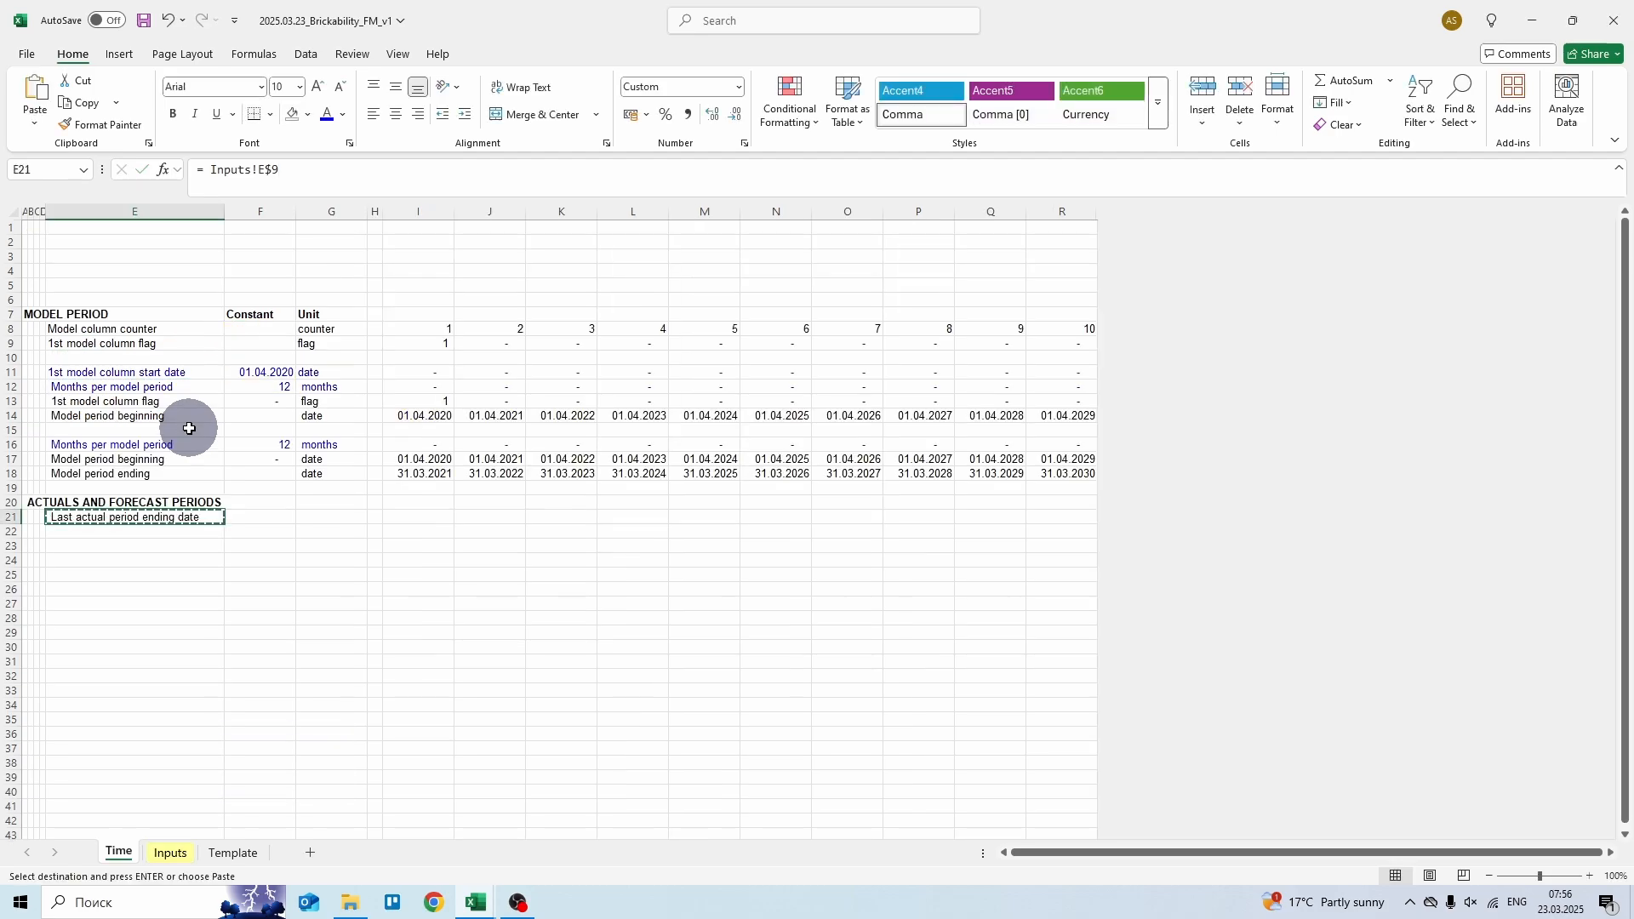
key("ctrl+shift+Right")
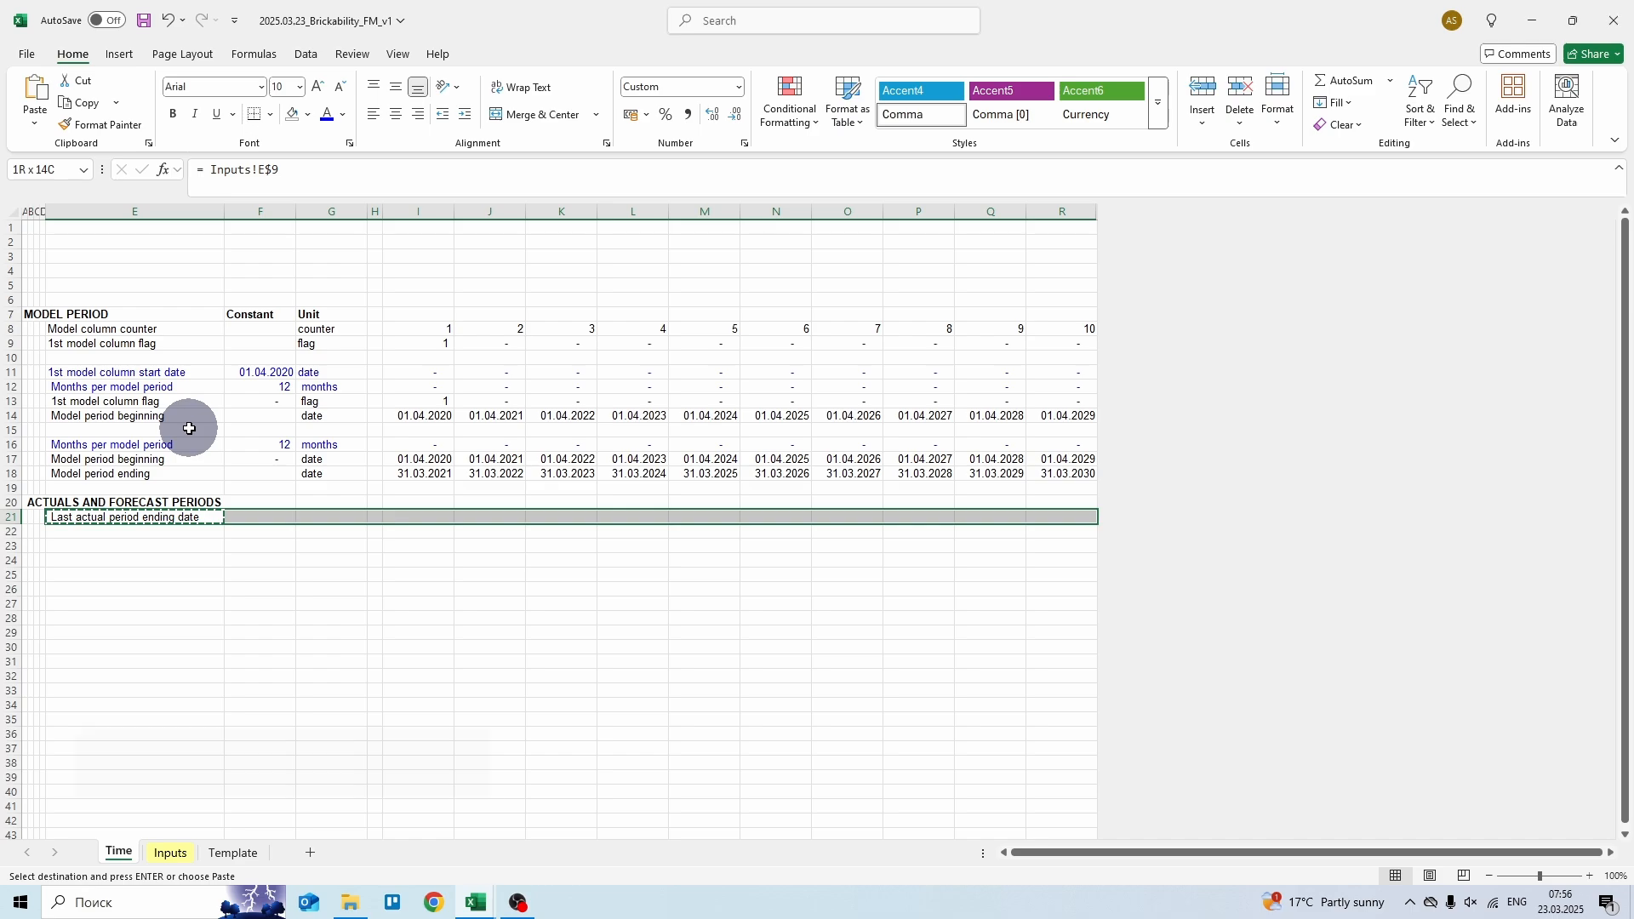
key("Return")
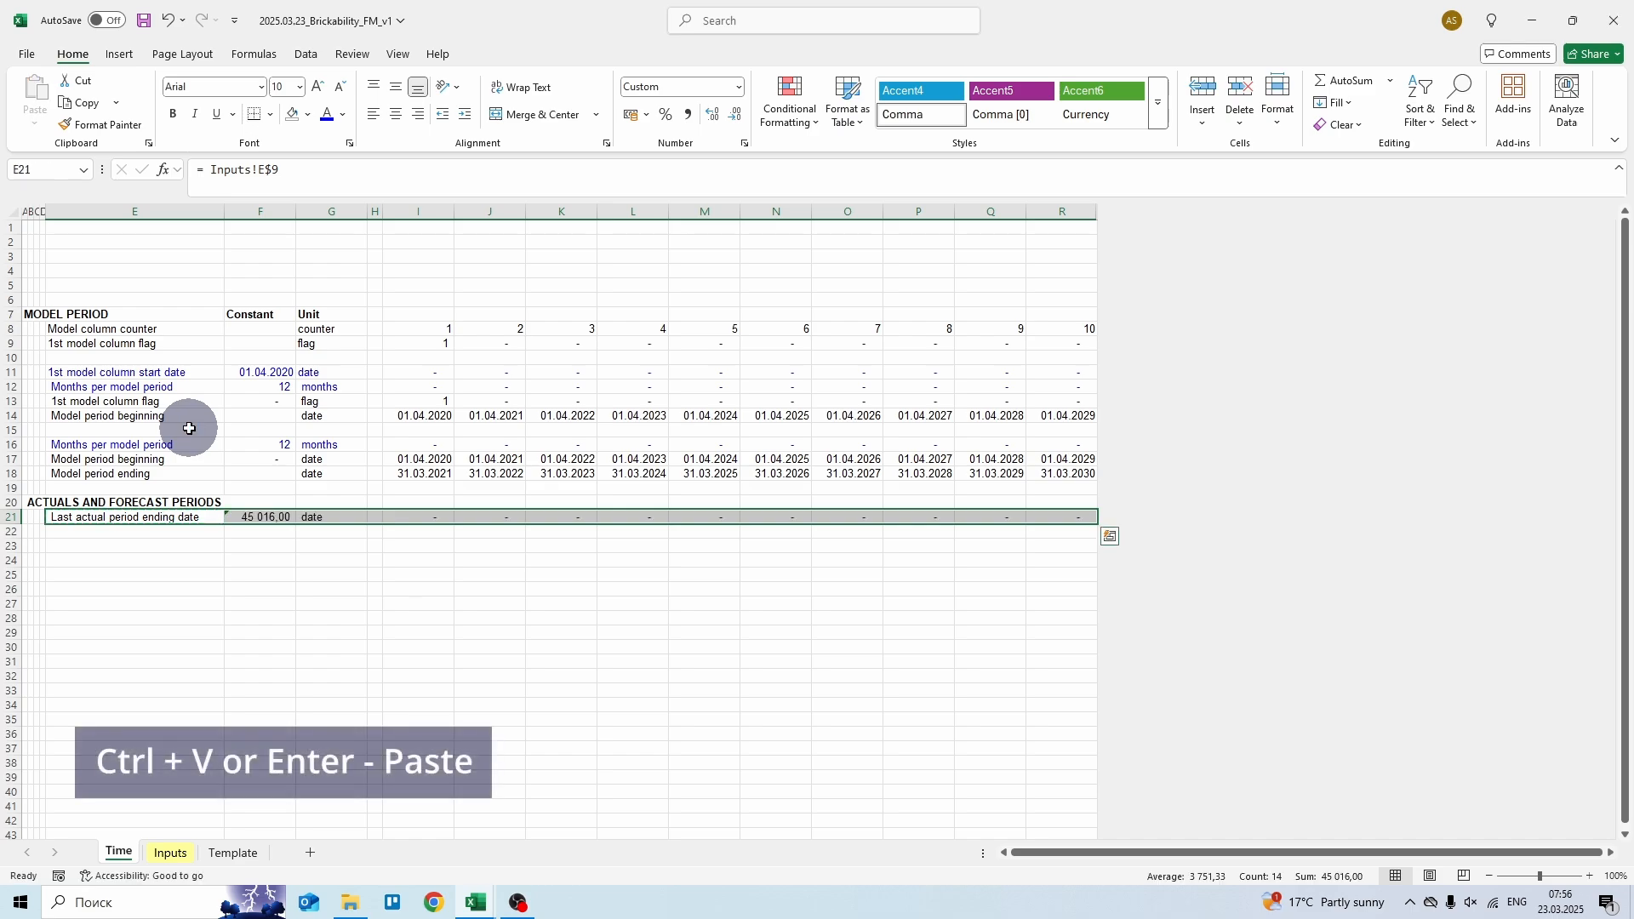
- Format the last actual period ending date in F21 as Short Date
key("Right")
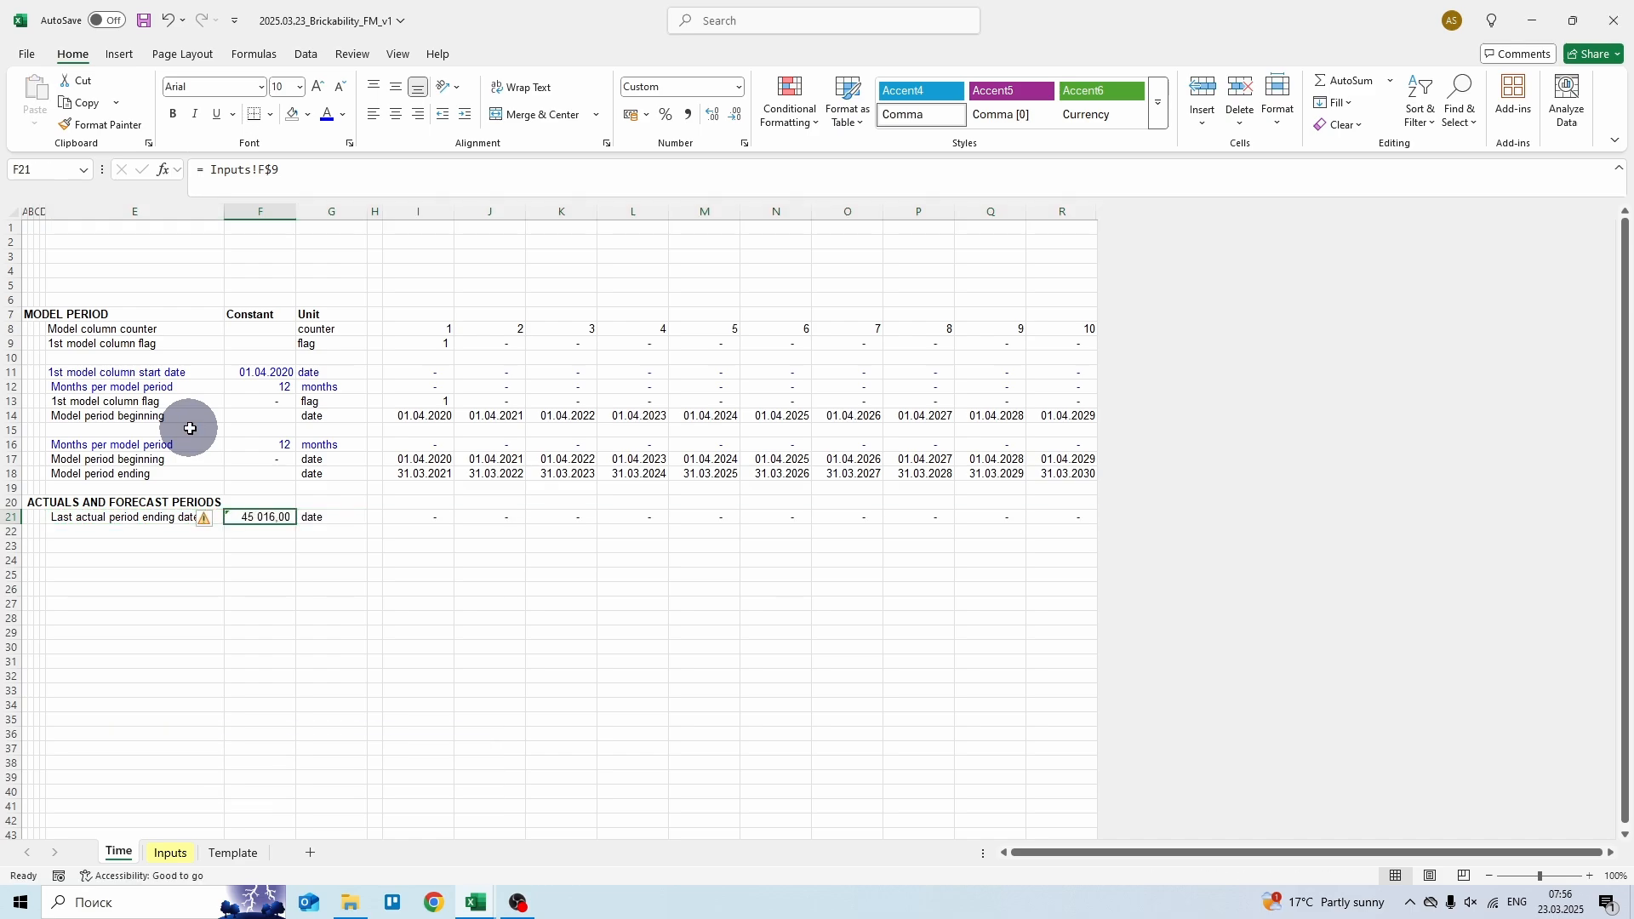
left_click(738, 84)
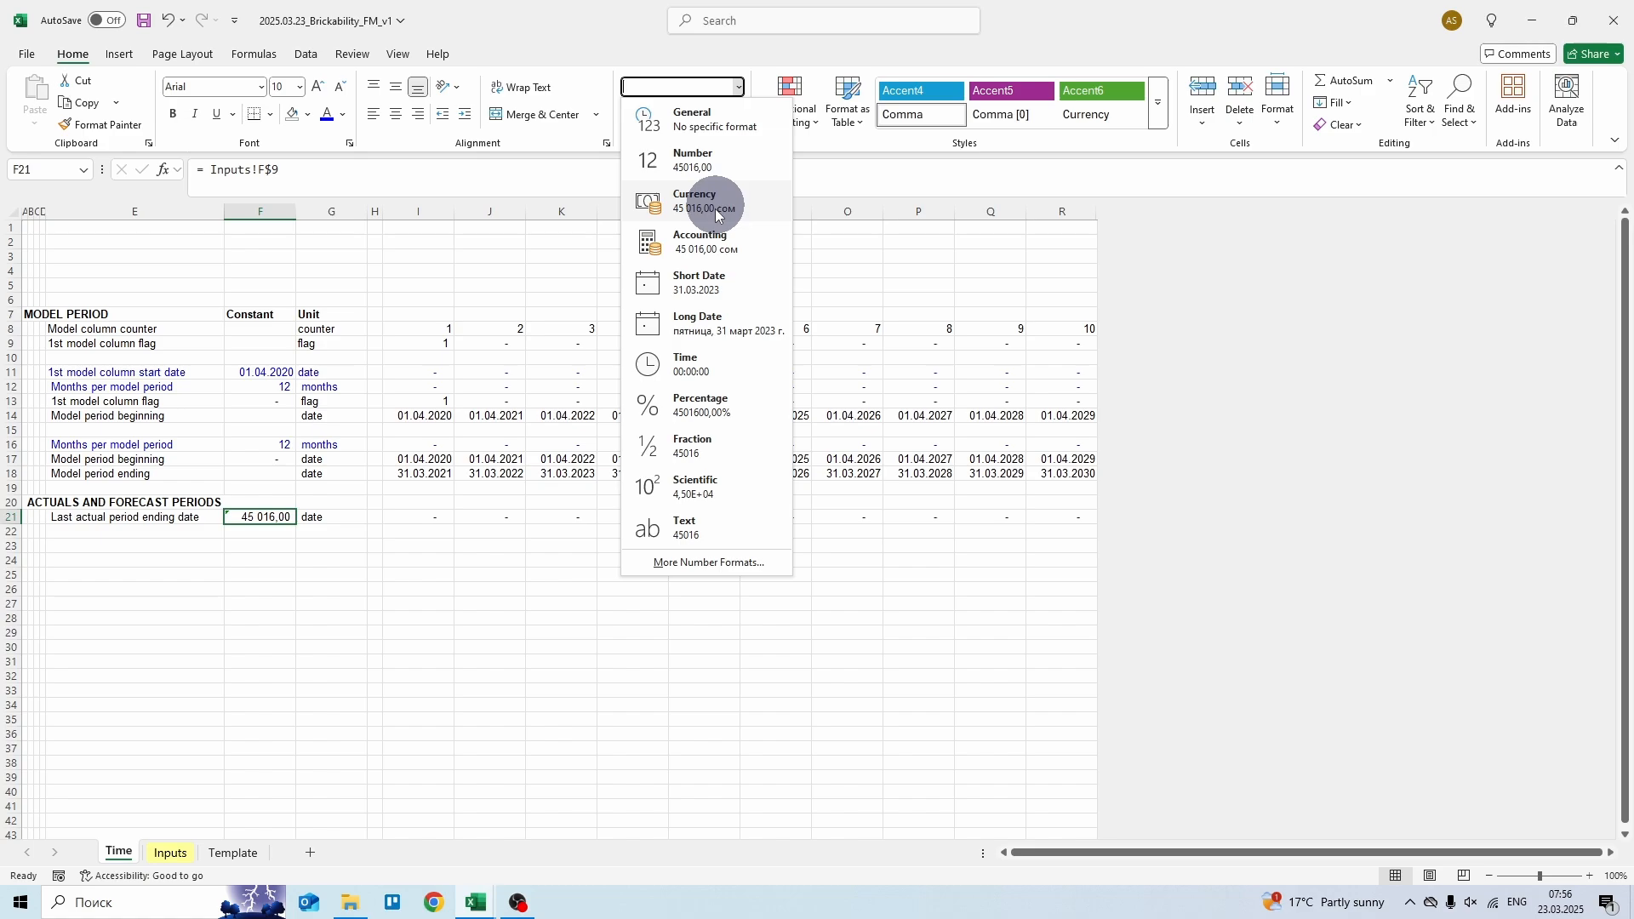
left_click(693, 277)
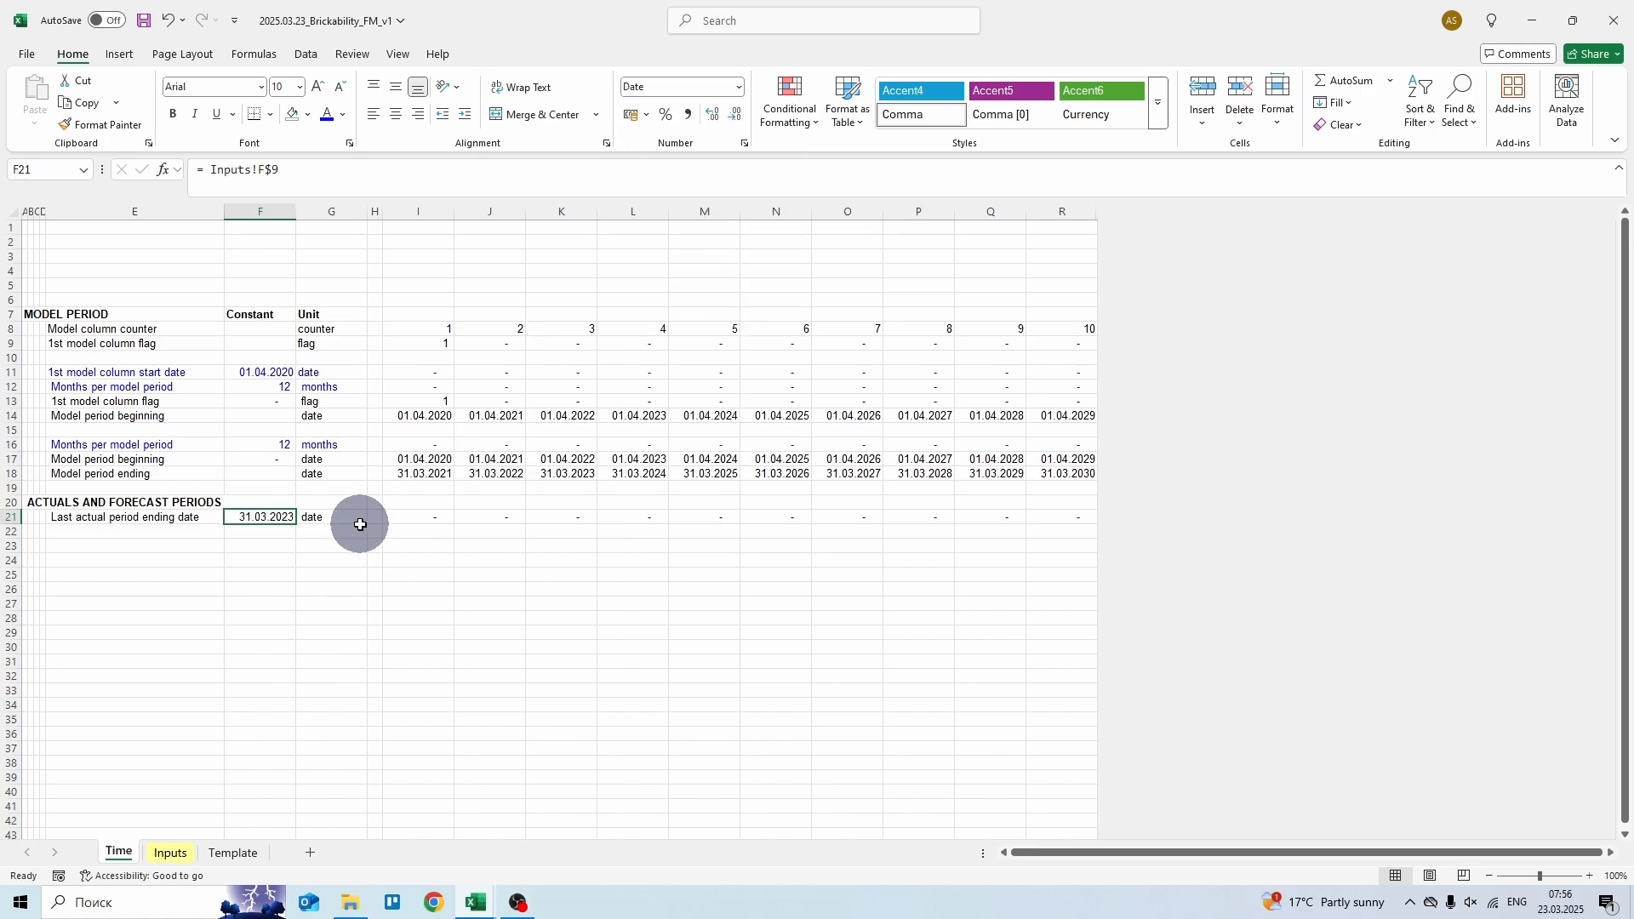
- Set the font colour of the whole row 21 to the recently used dark blue
key("shift+space")
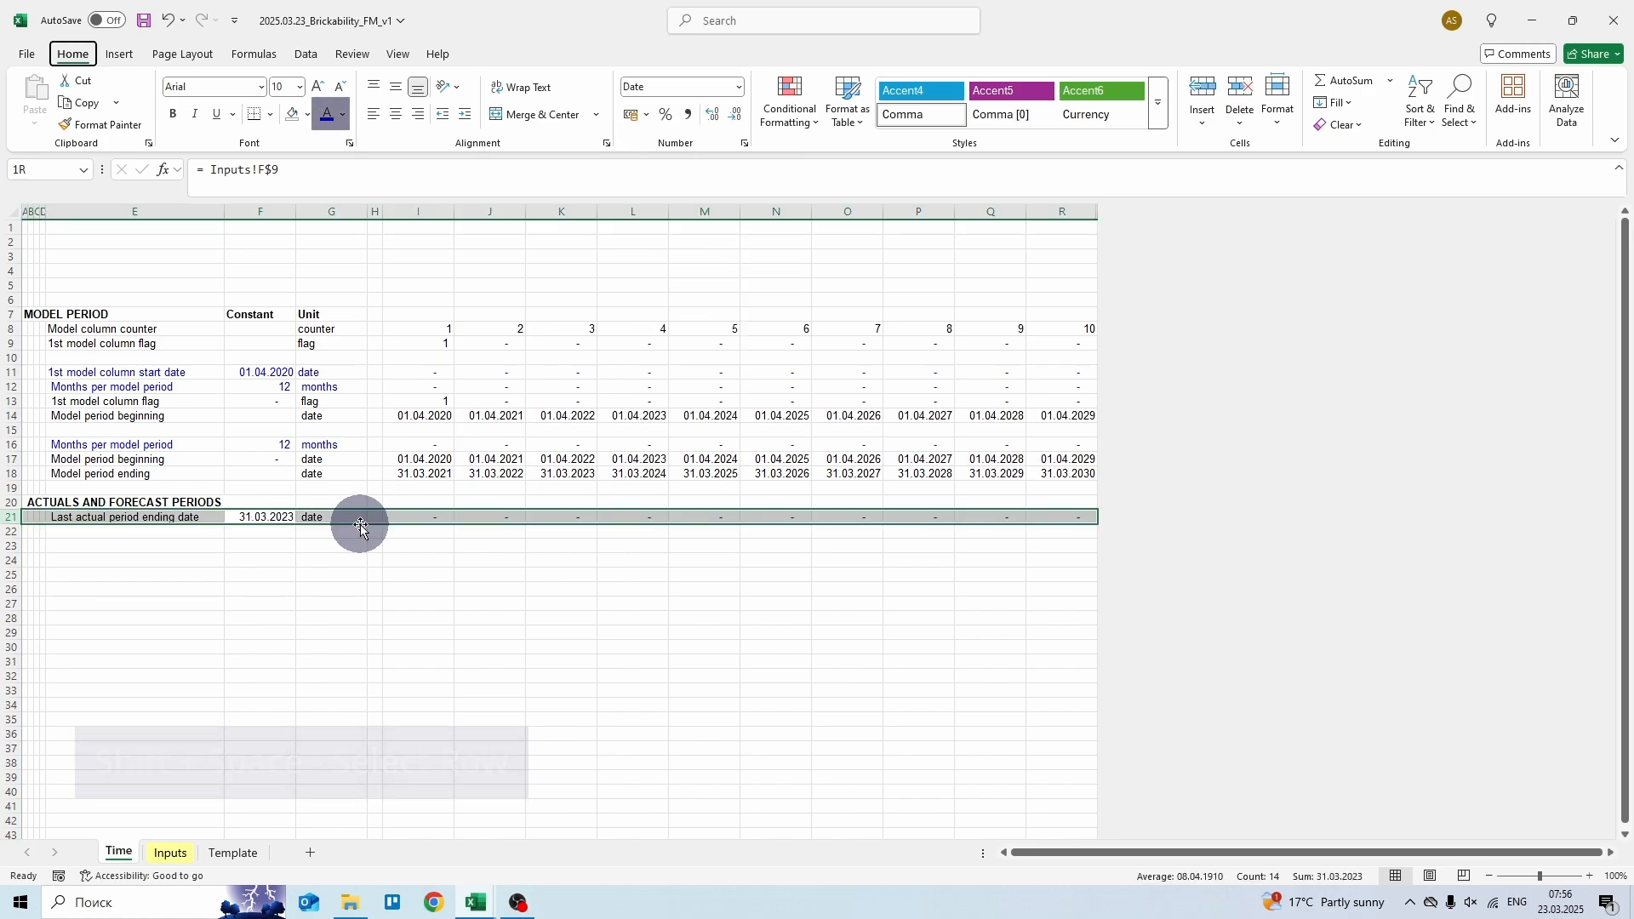
key("alt+h")
key("f")
key("c")
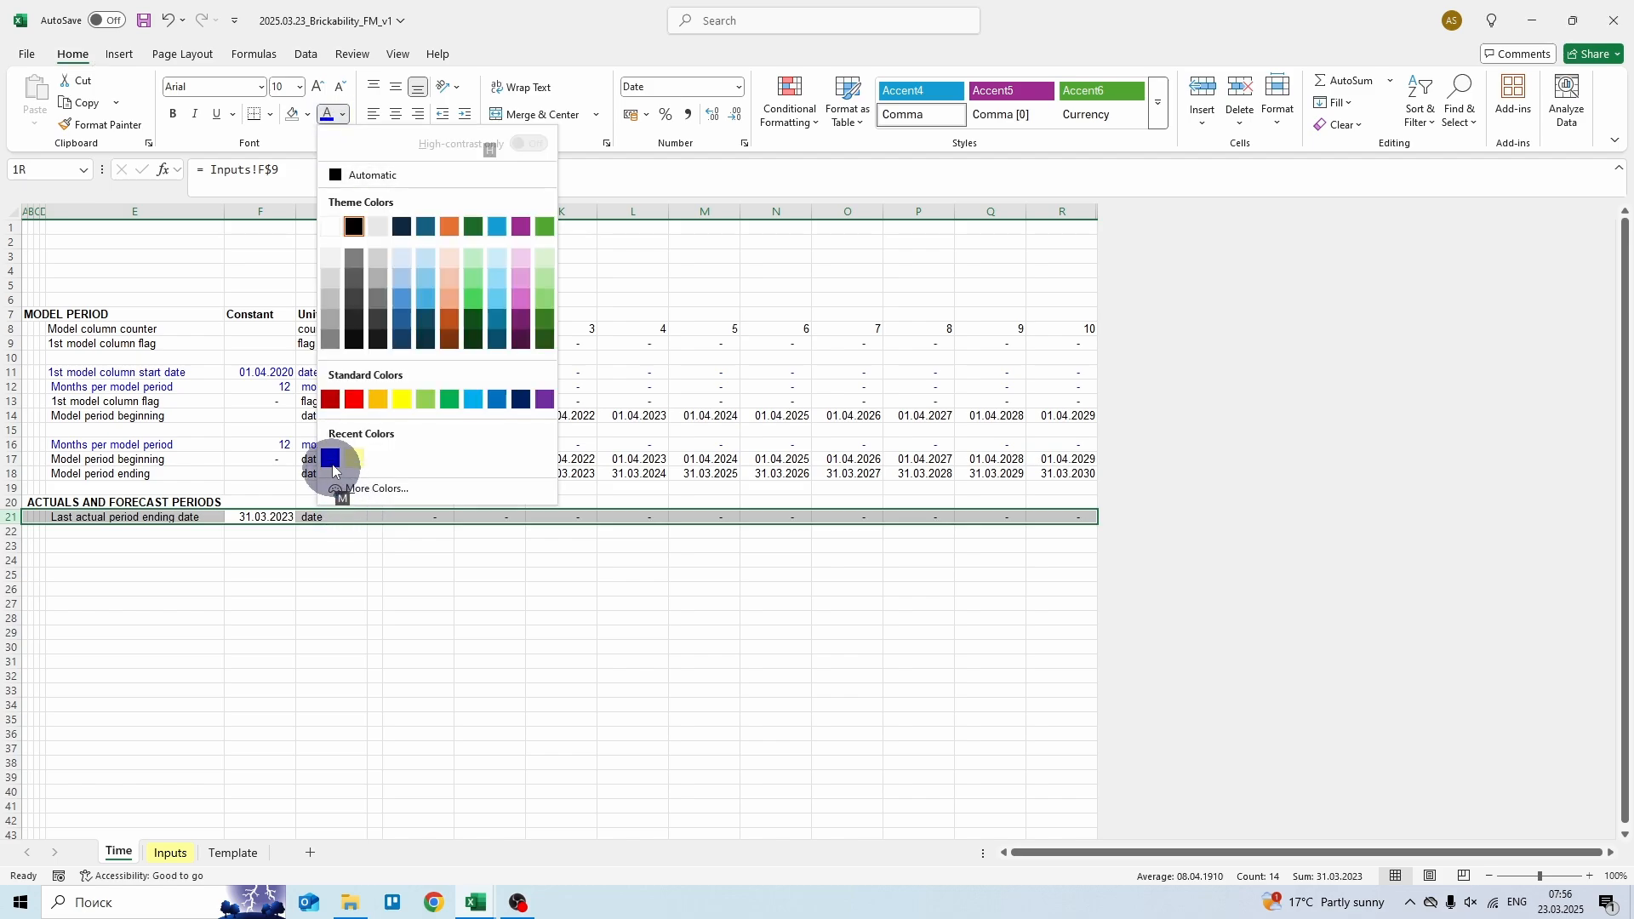
left_click(331, 460)
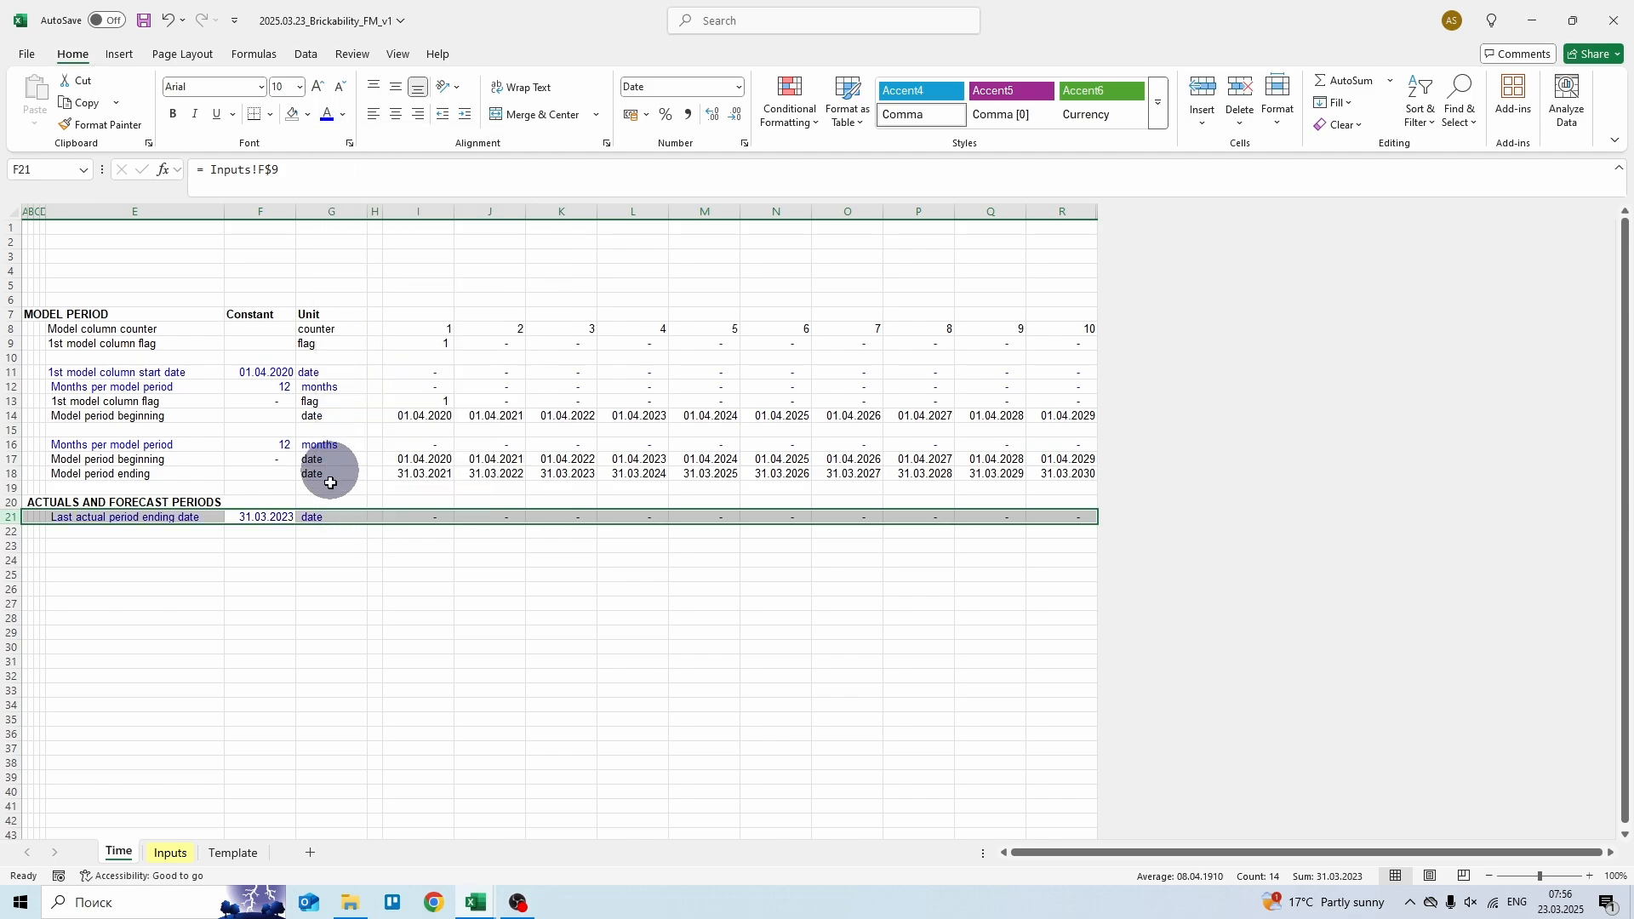
- Link E22 to the "Model period ending" label with the row-anchored formula = E$18
left_click(320, 532)
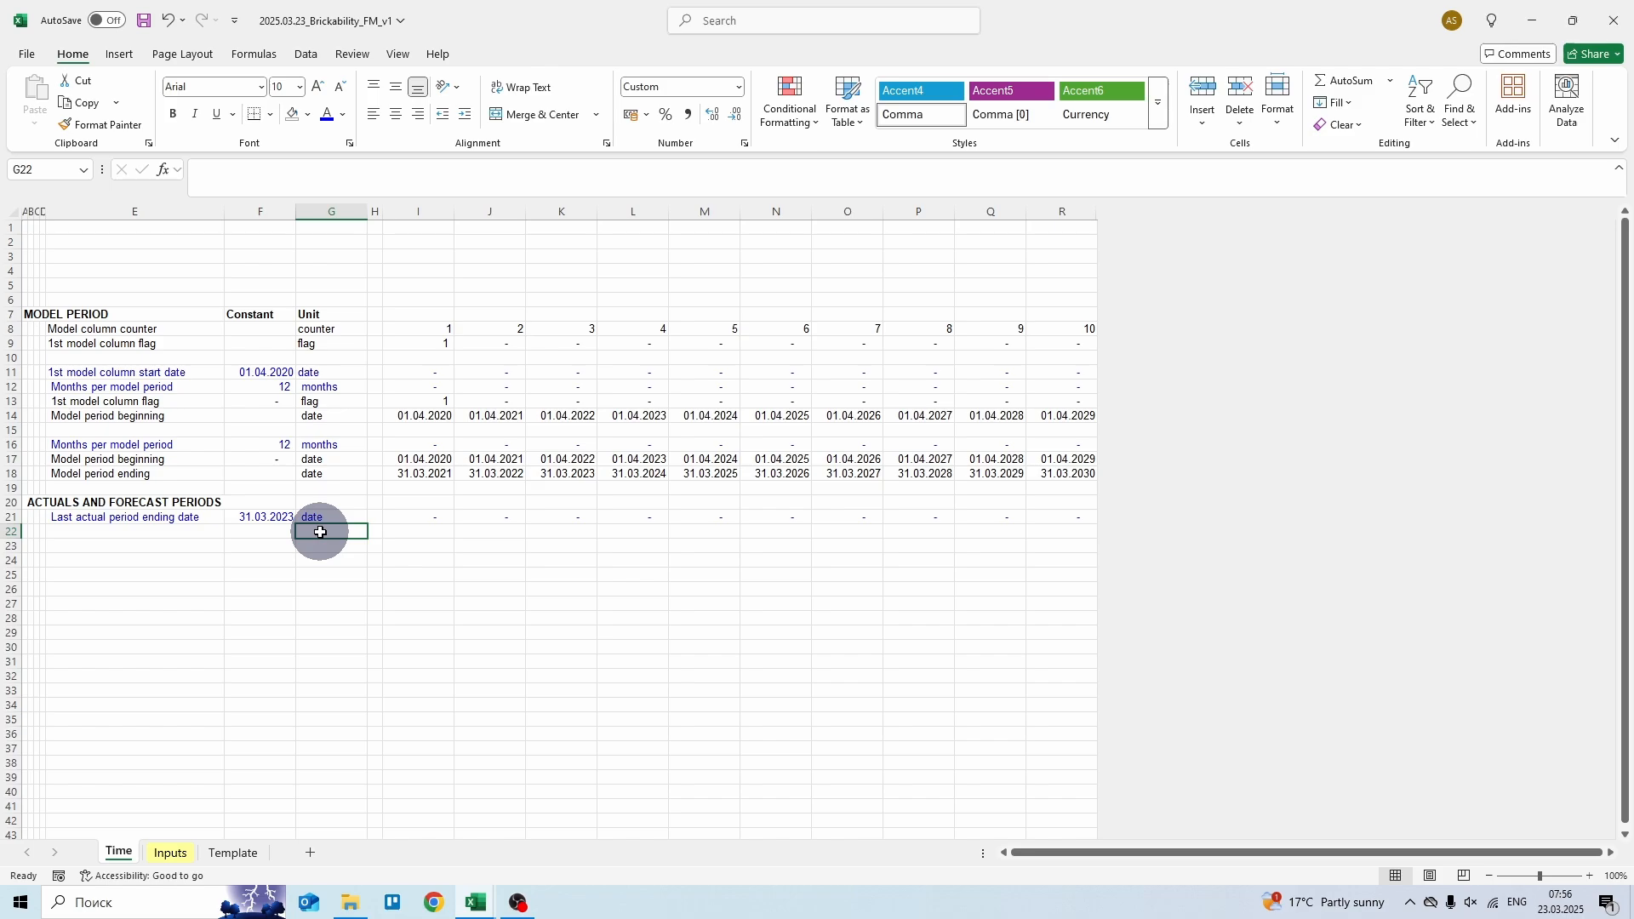
key("Left")
key("Left")
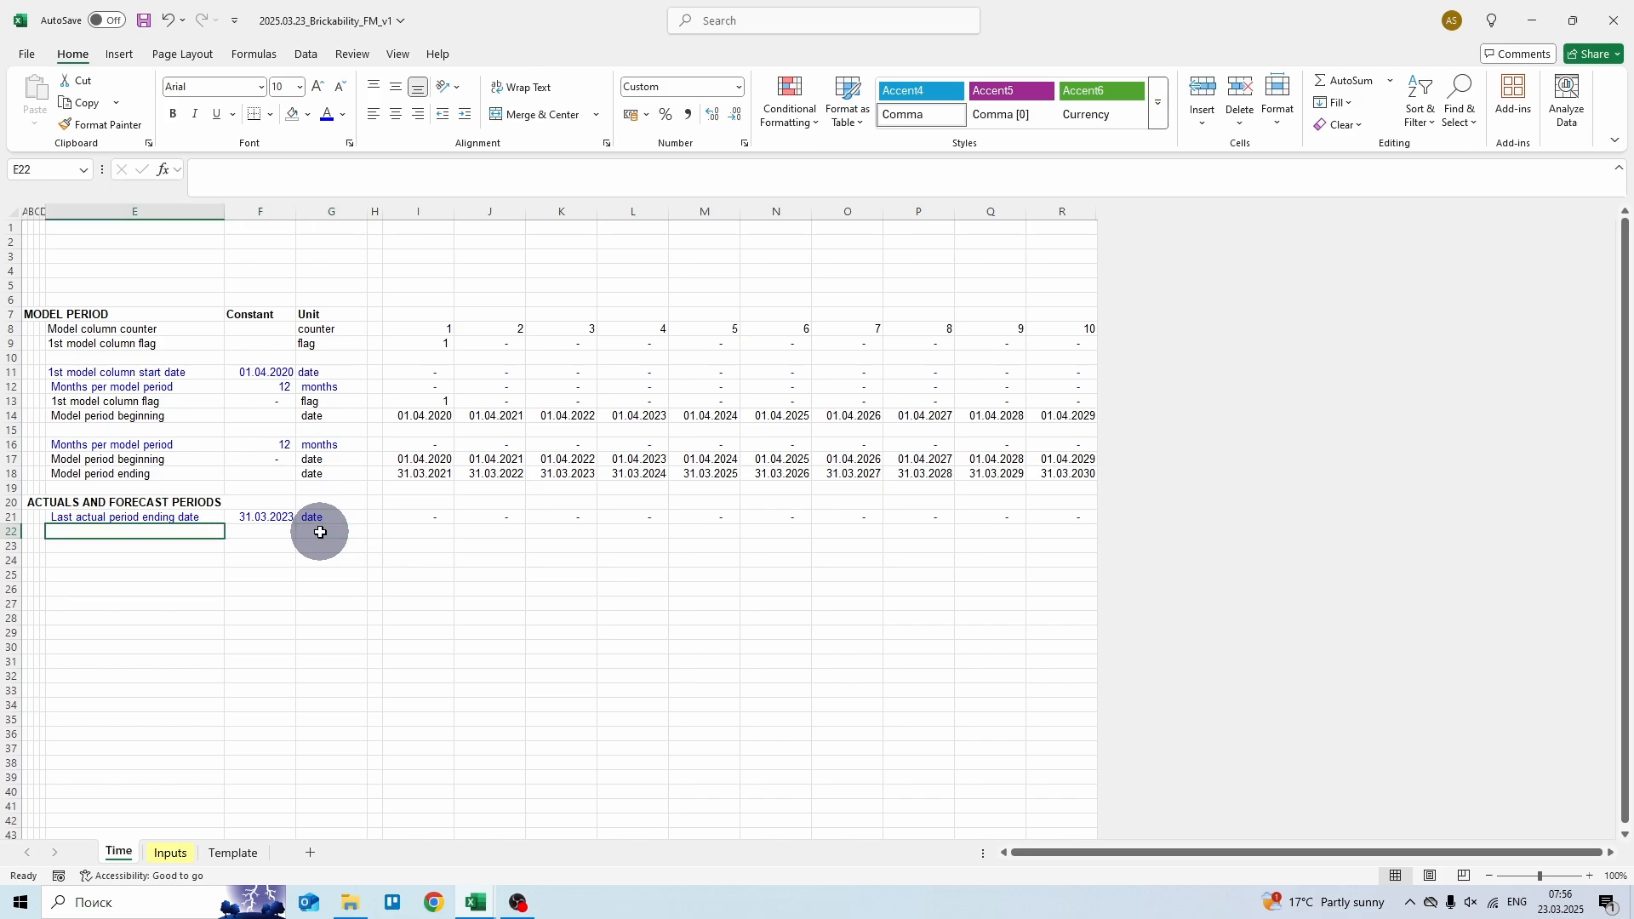
type("=")
key("Up")
key("Up")
key("Up")
key("Up")
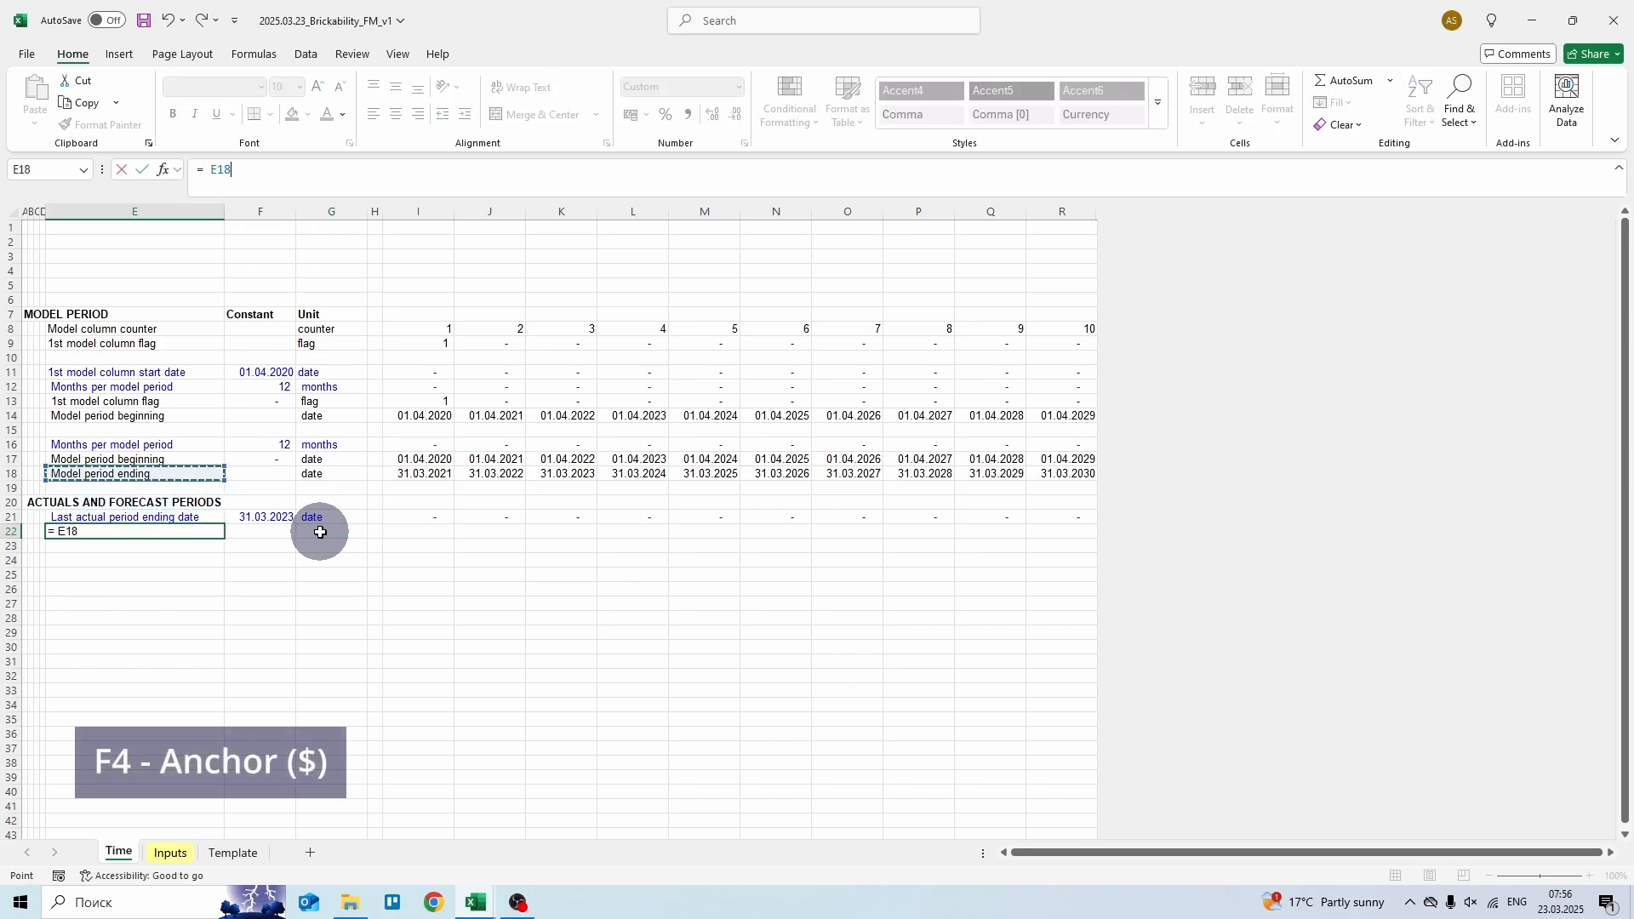
key("F4")
key("F4")
key("ctrl+Return")
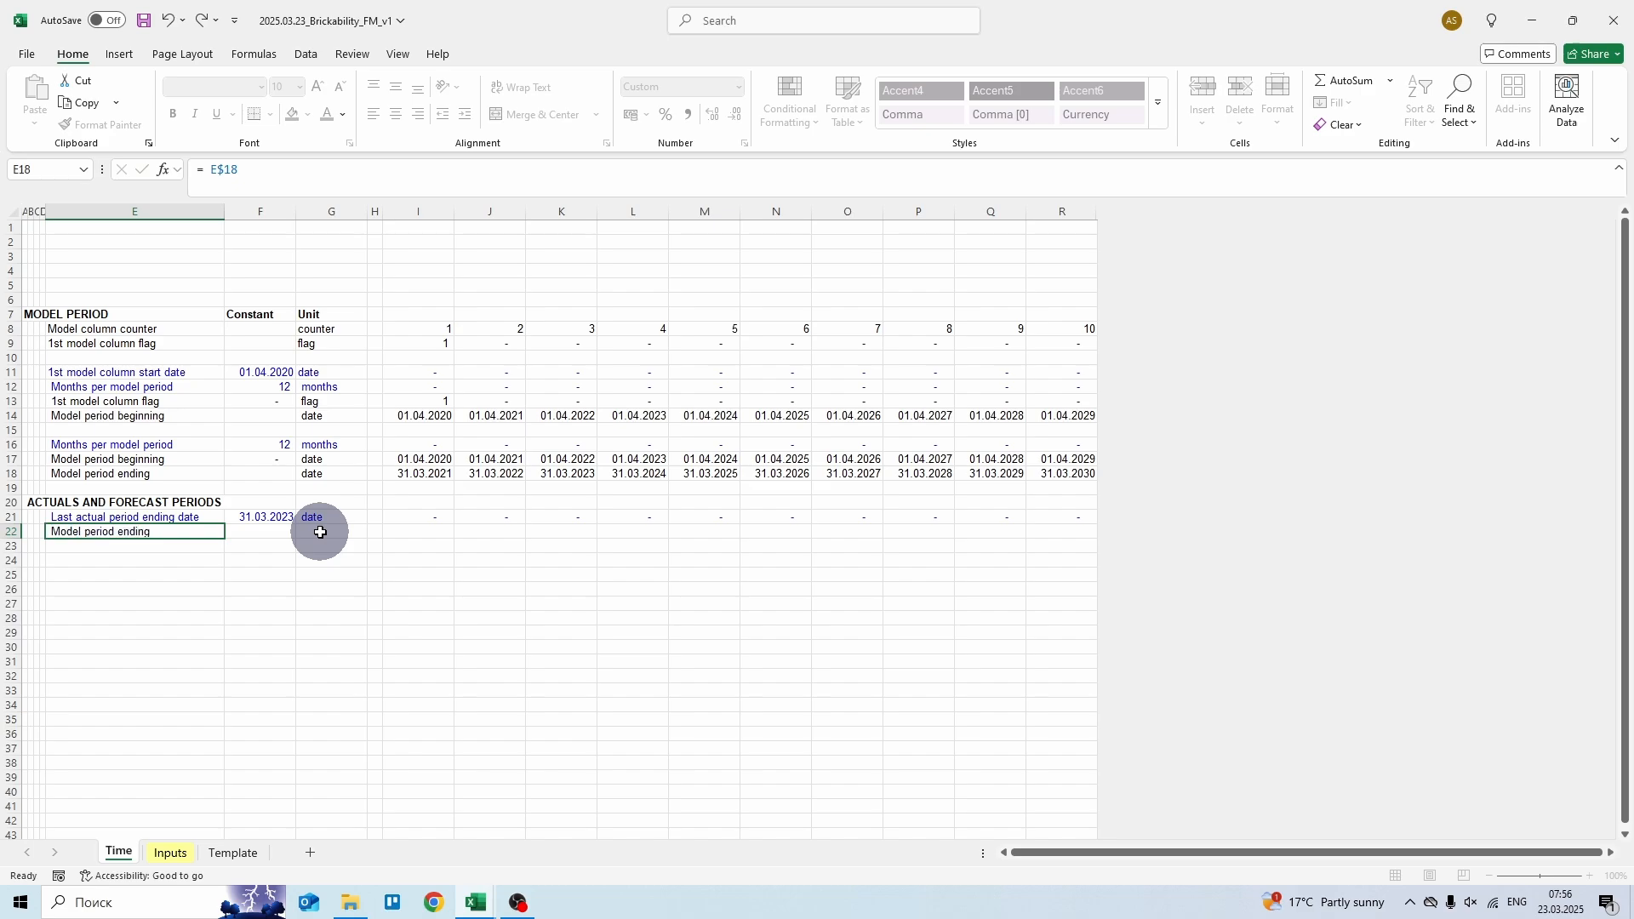
- Copy the E22 link formula across row 22 to R22
key("ctrl+c")
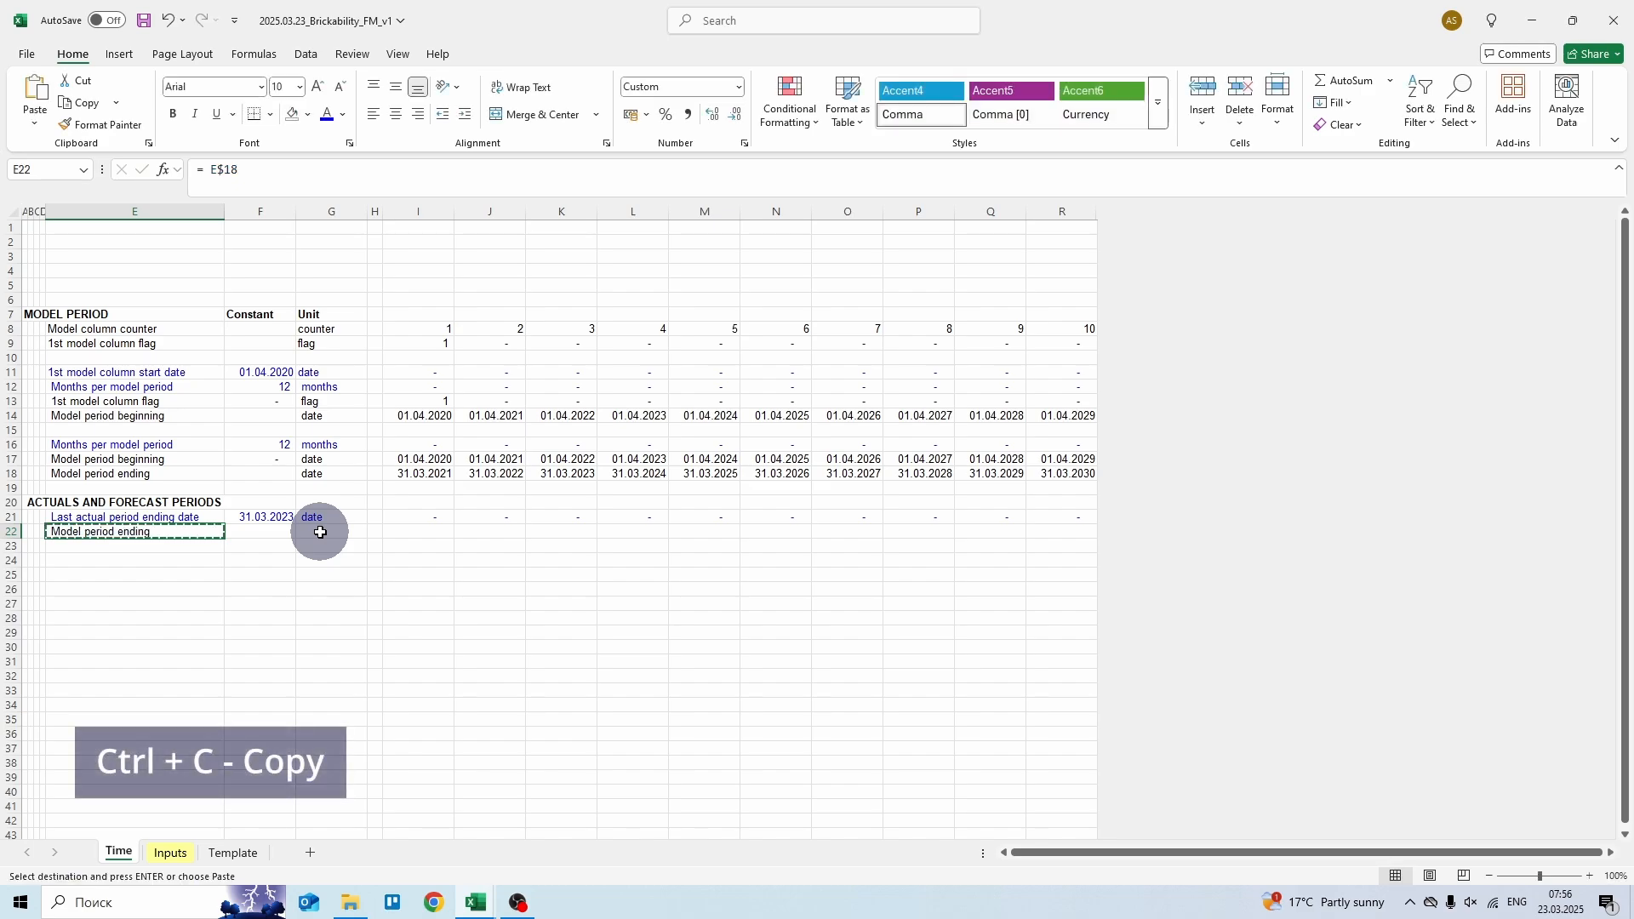
key("ctrl+shift+Right")
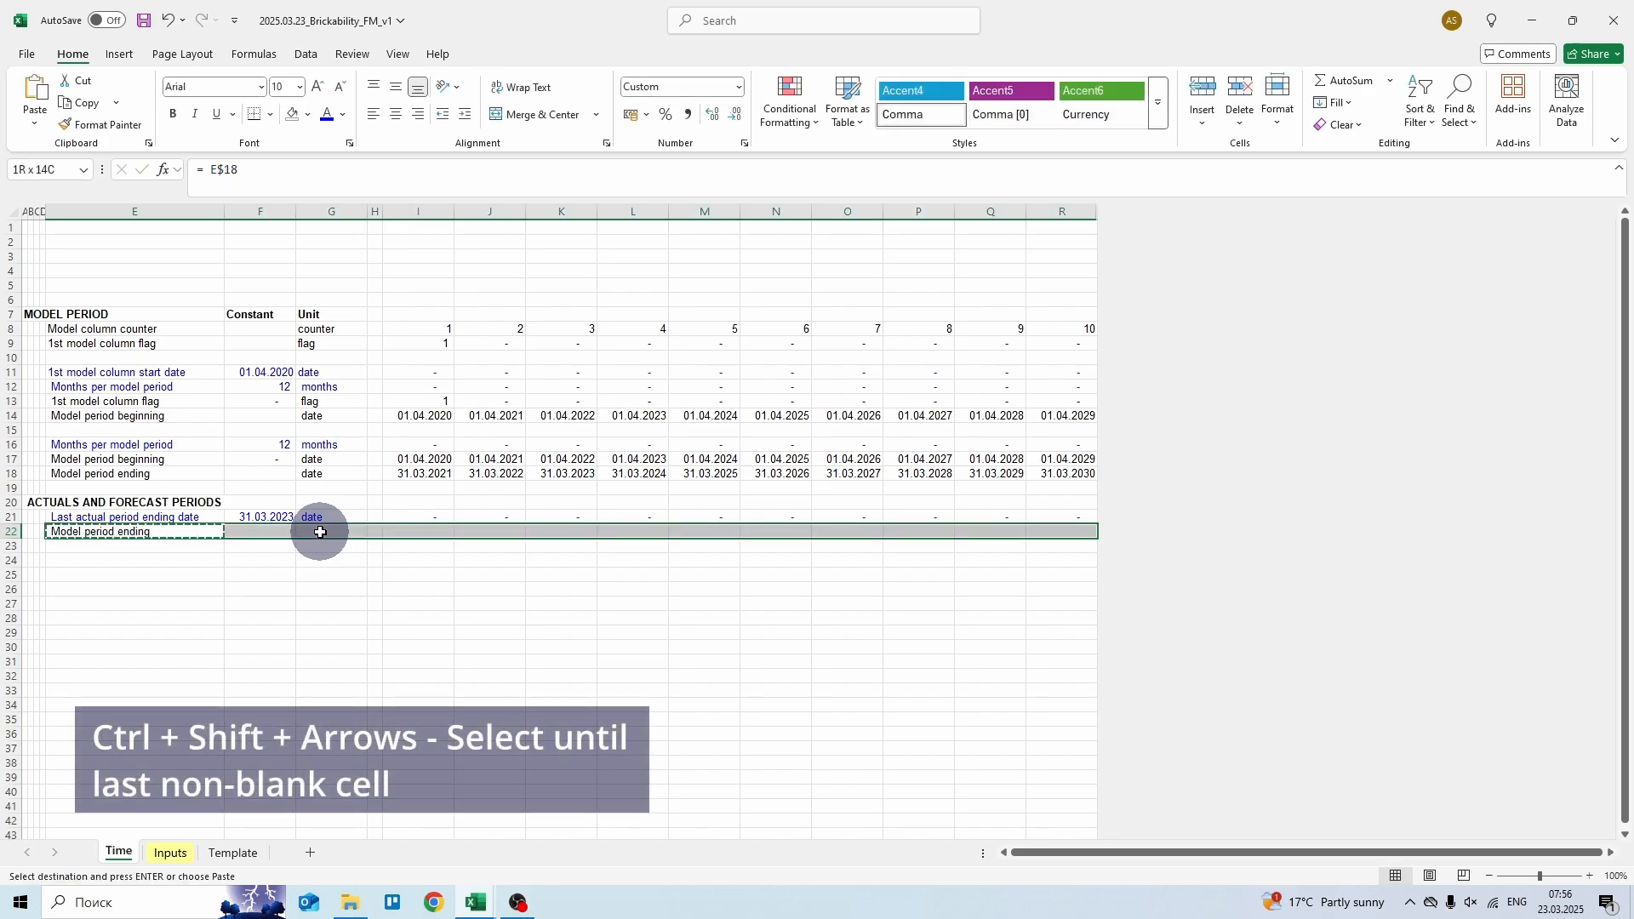
key("Return")
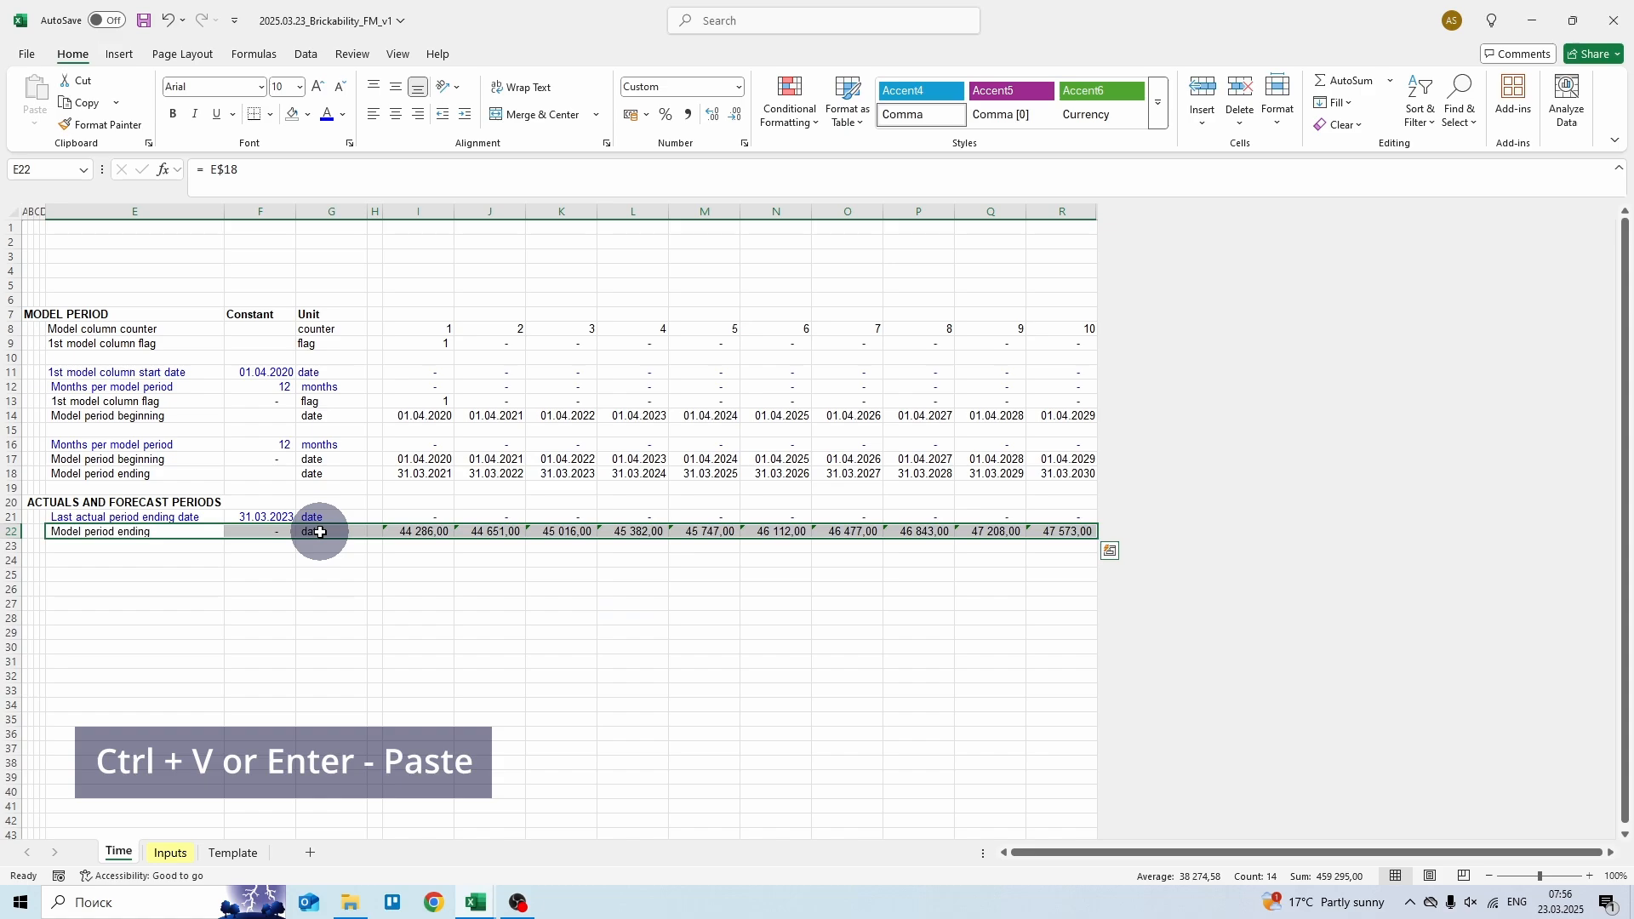
- Format the Model period ending values in I22:R22 as Short Date
key("Right")
key("Right")
key("Right")
key("Right")
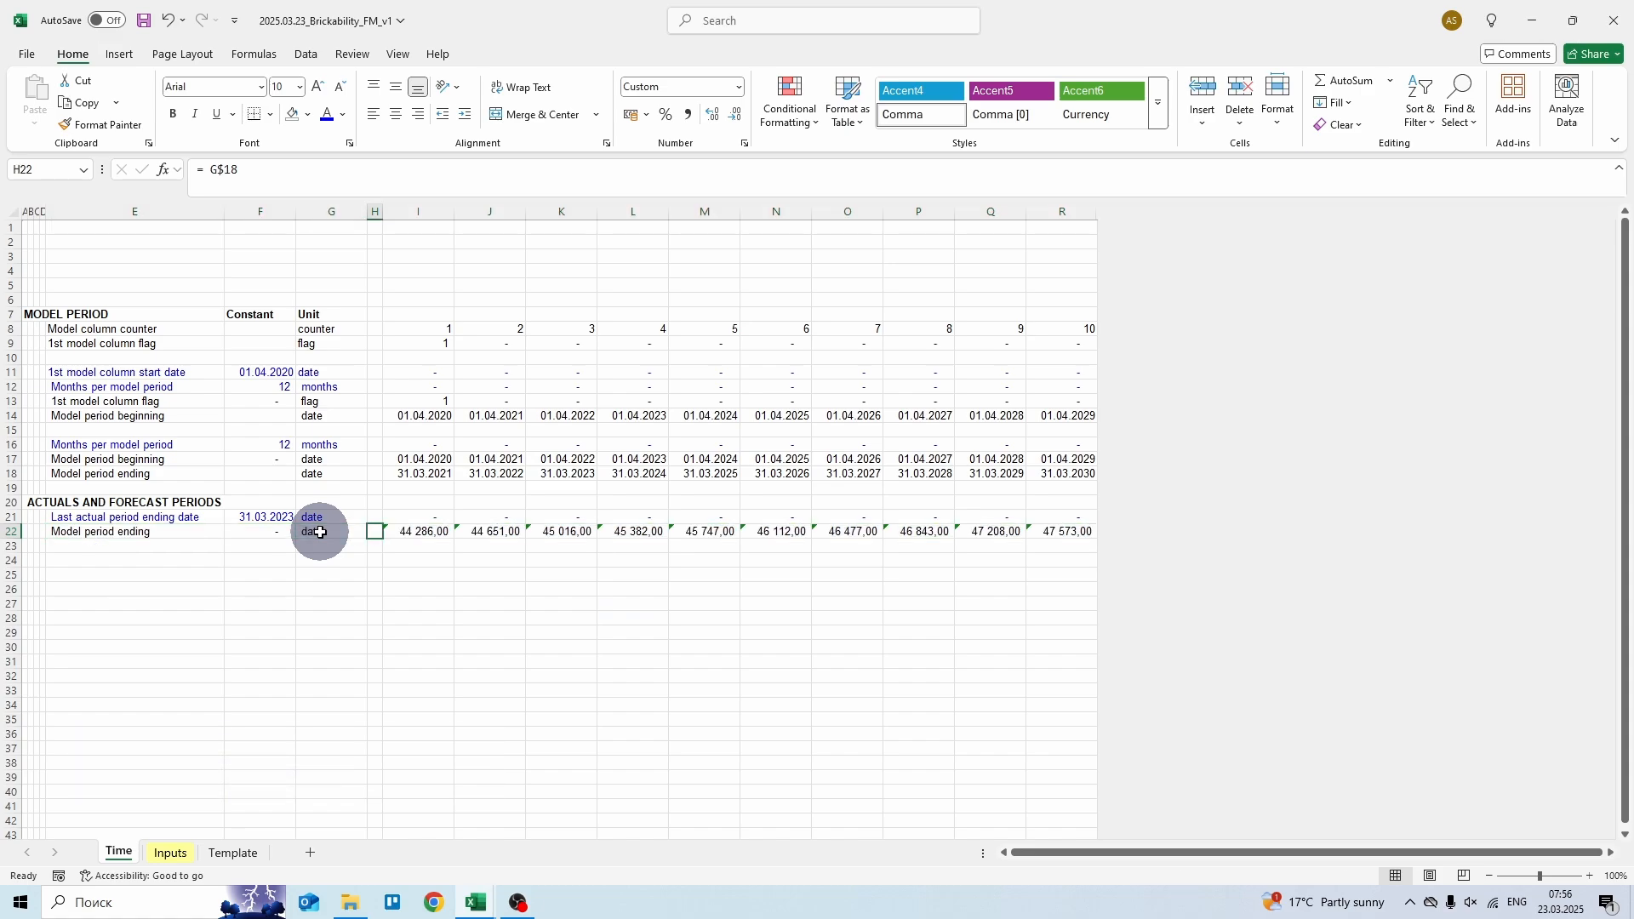
key("ctrl+shift+Right")
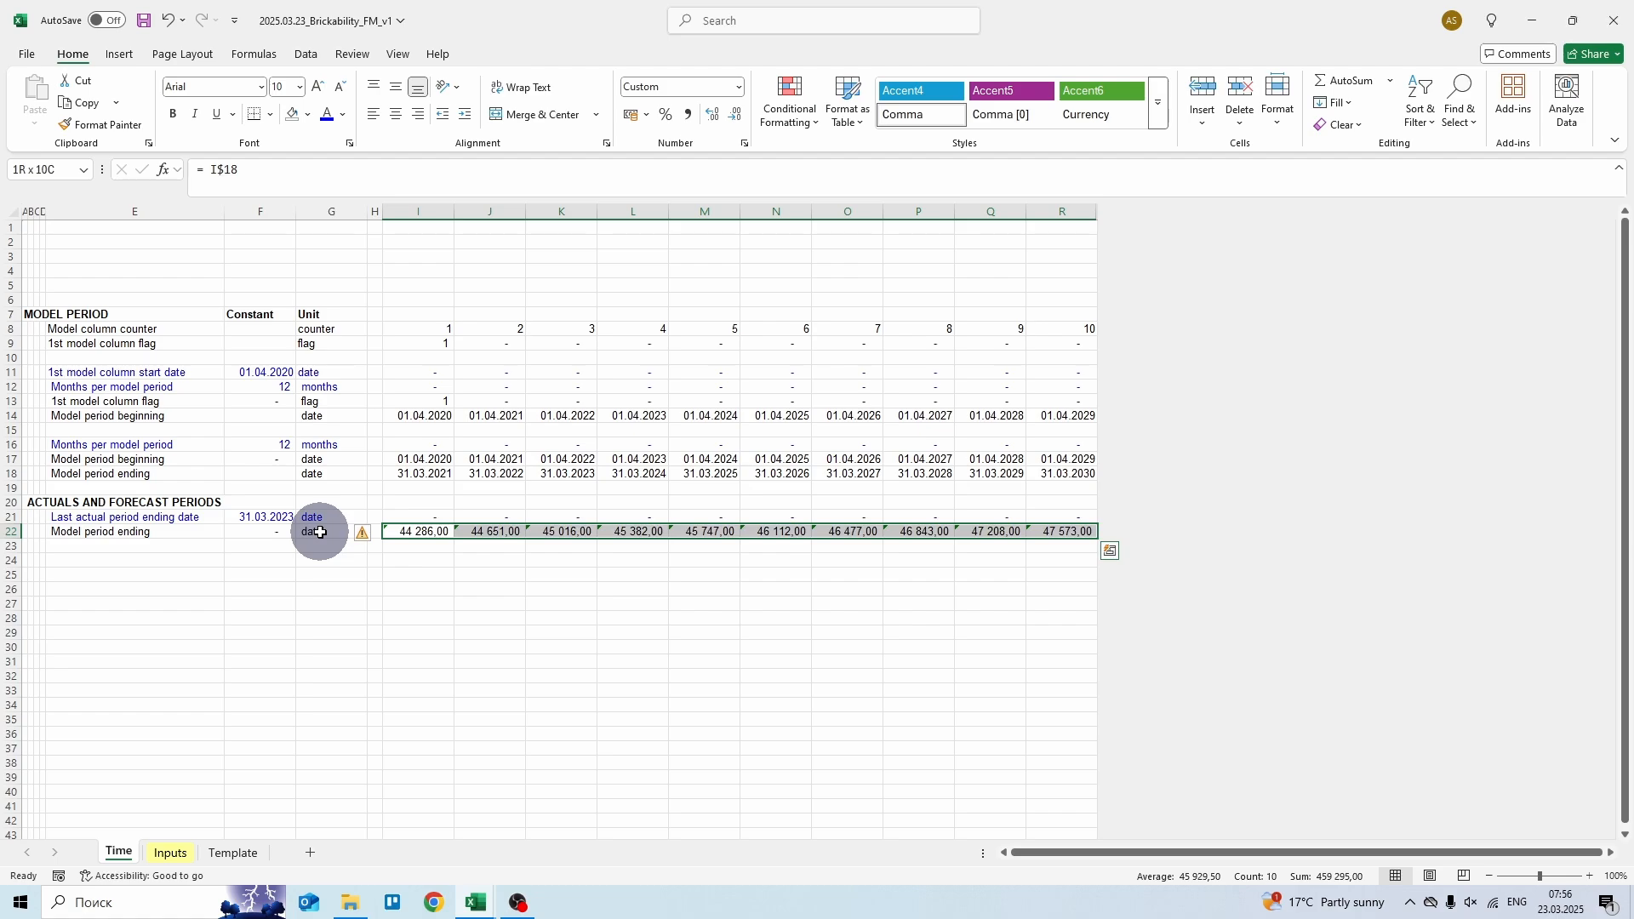
key("alt")
key("h")
key("n")
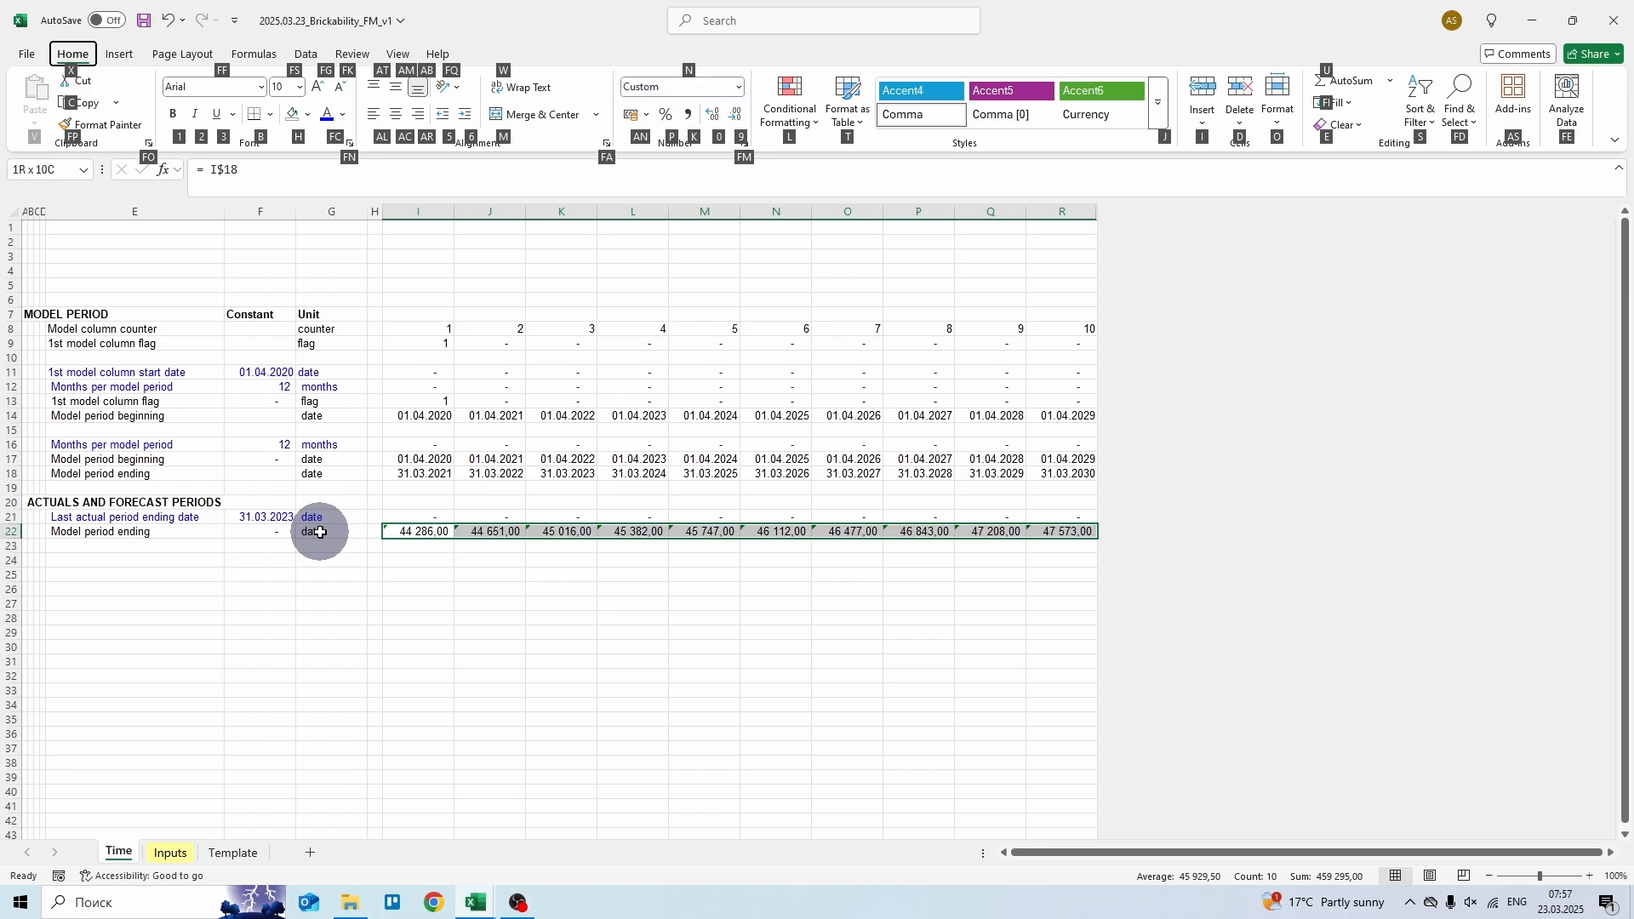
key("n")
key("alt+Down")
key("Down")
key("Down")
key("Down")
key("Down")
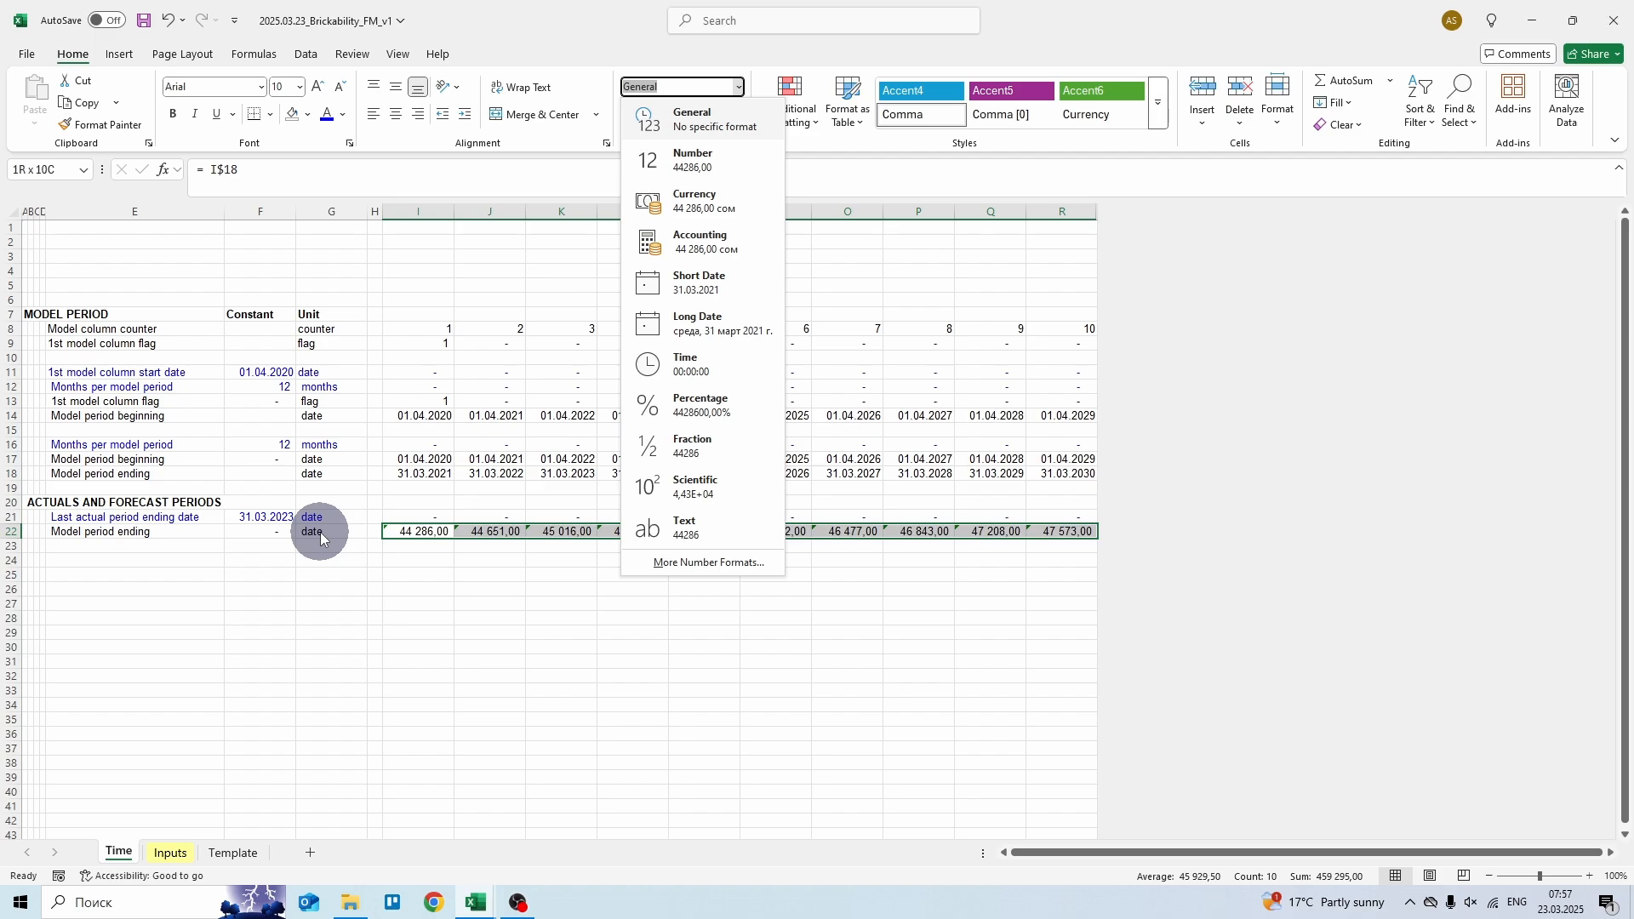
key("Down")
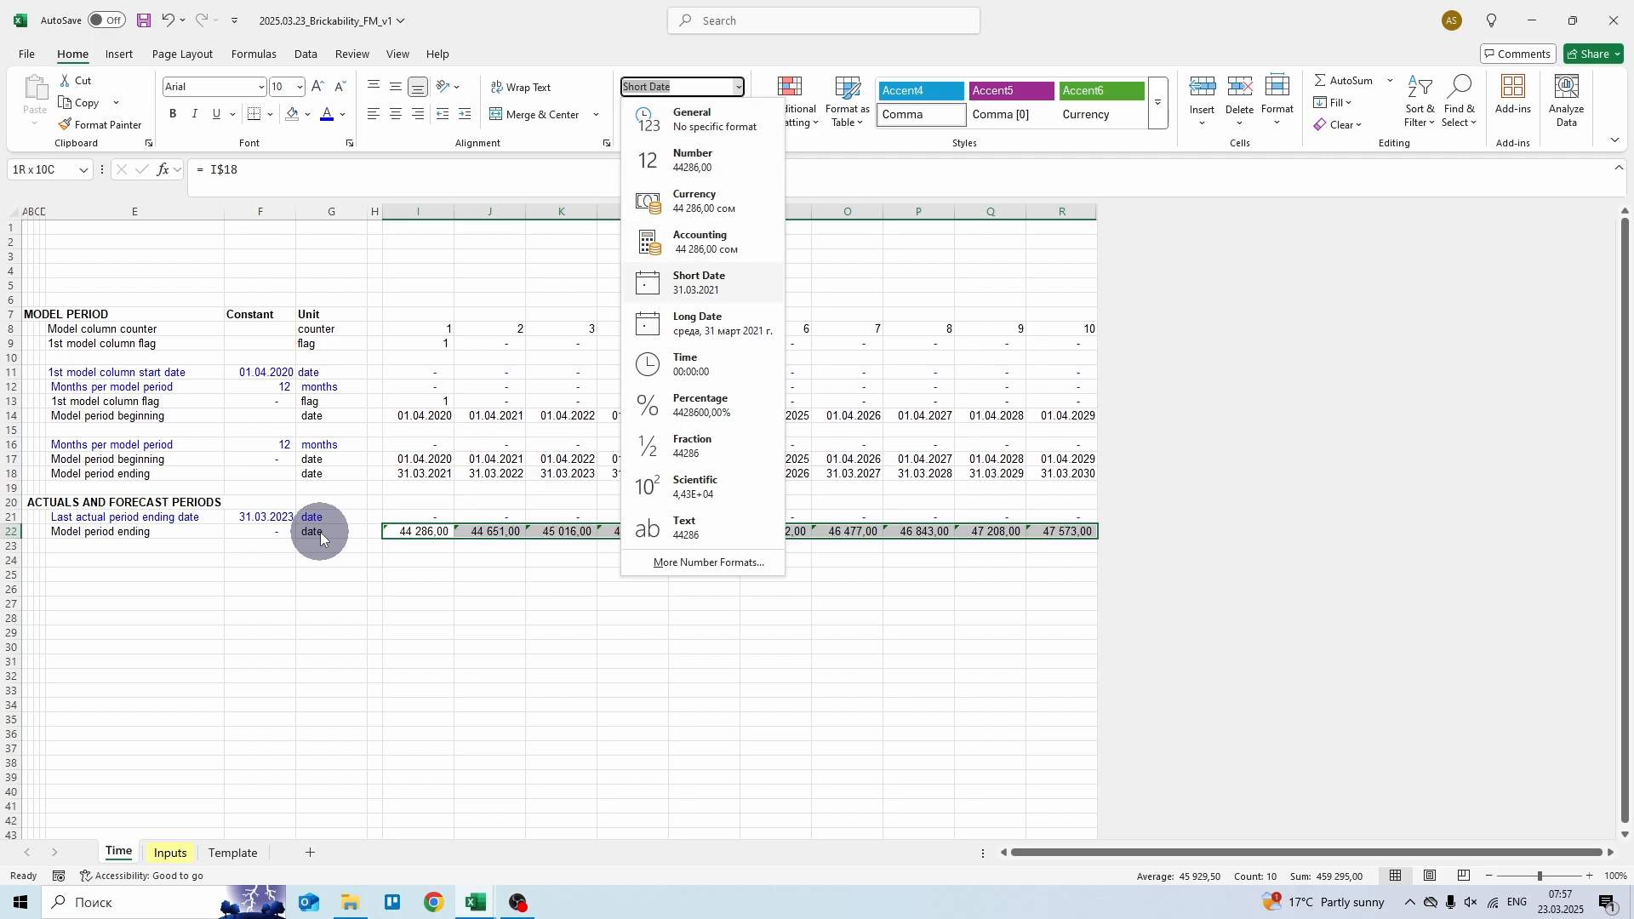
key("Return")
- Enter the row label "Last actual closing balance flag" in E23 with the unit "flag" in G23
key("Down")
key("Left")
key("Left")
key("Left")
key("Left")
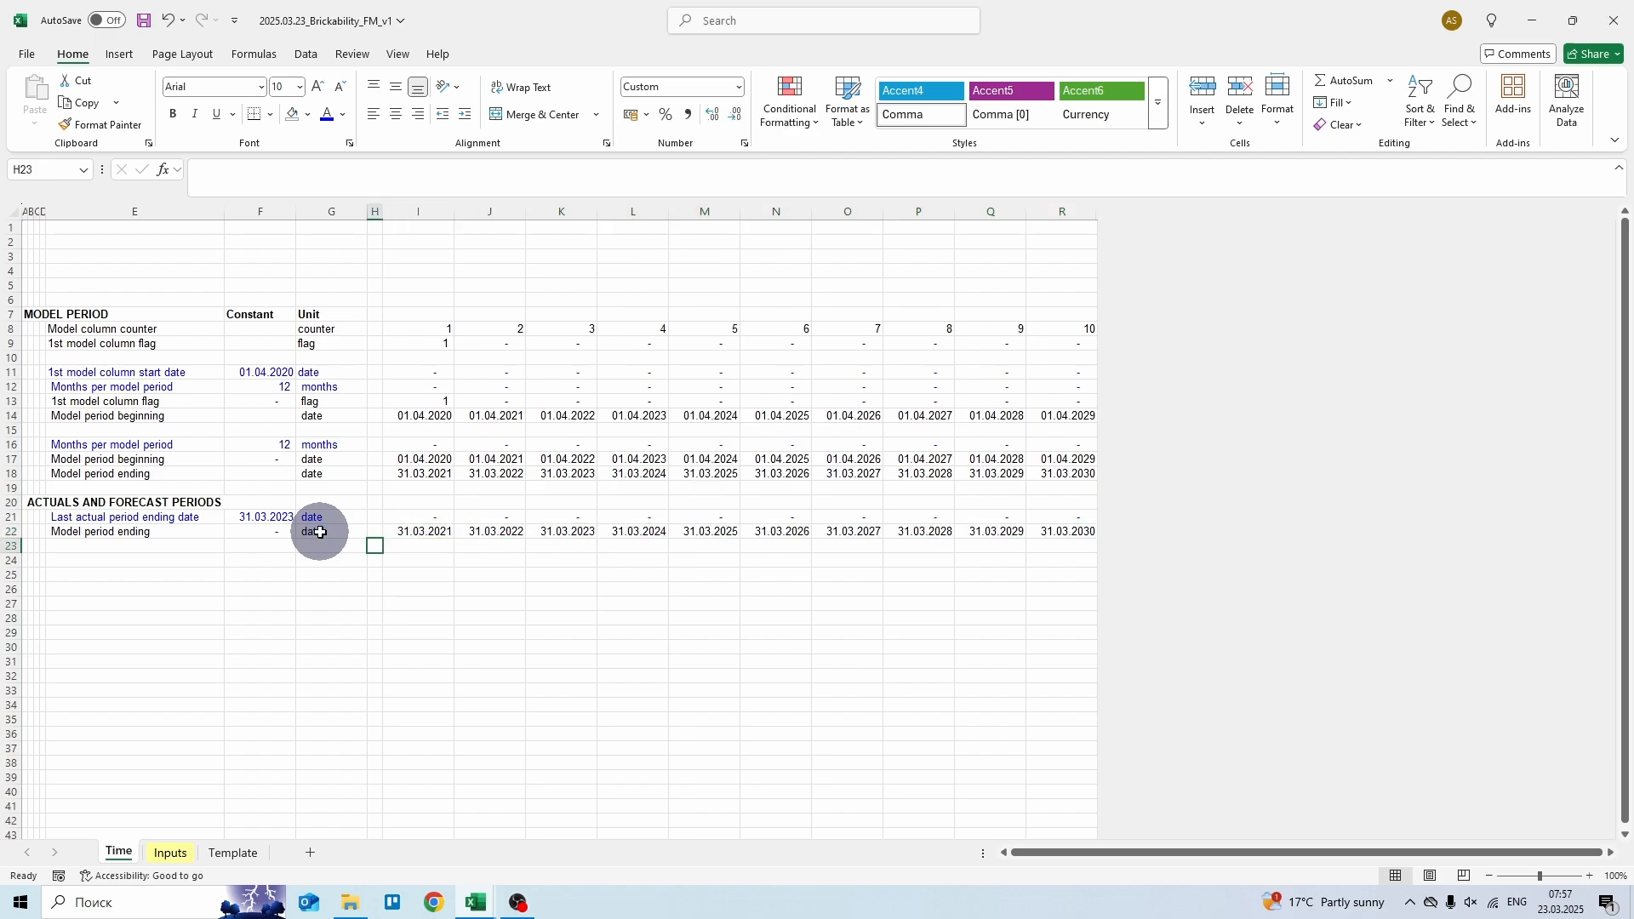
type("L")
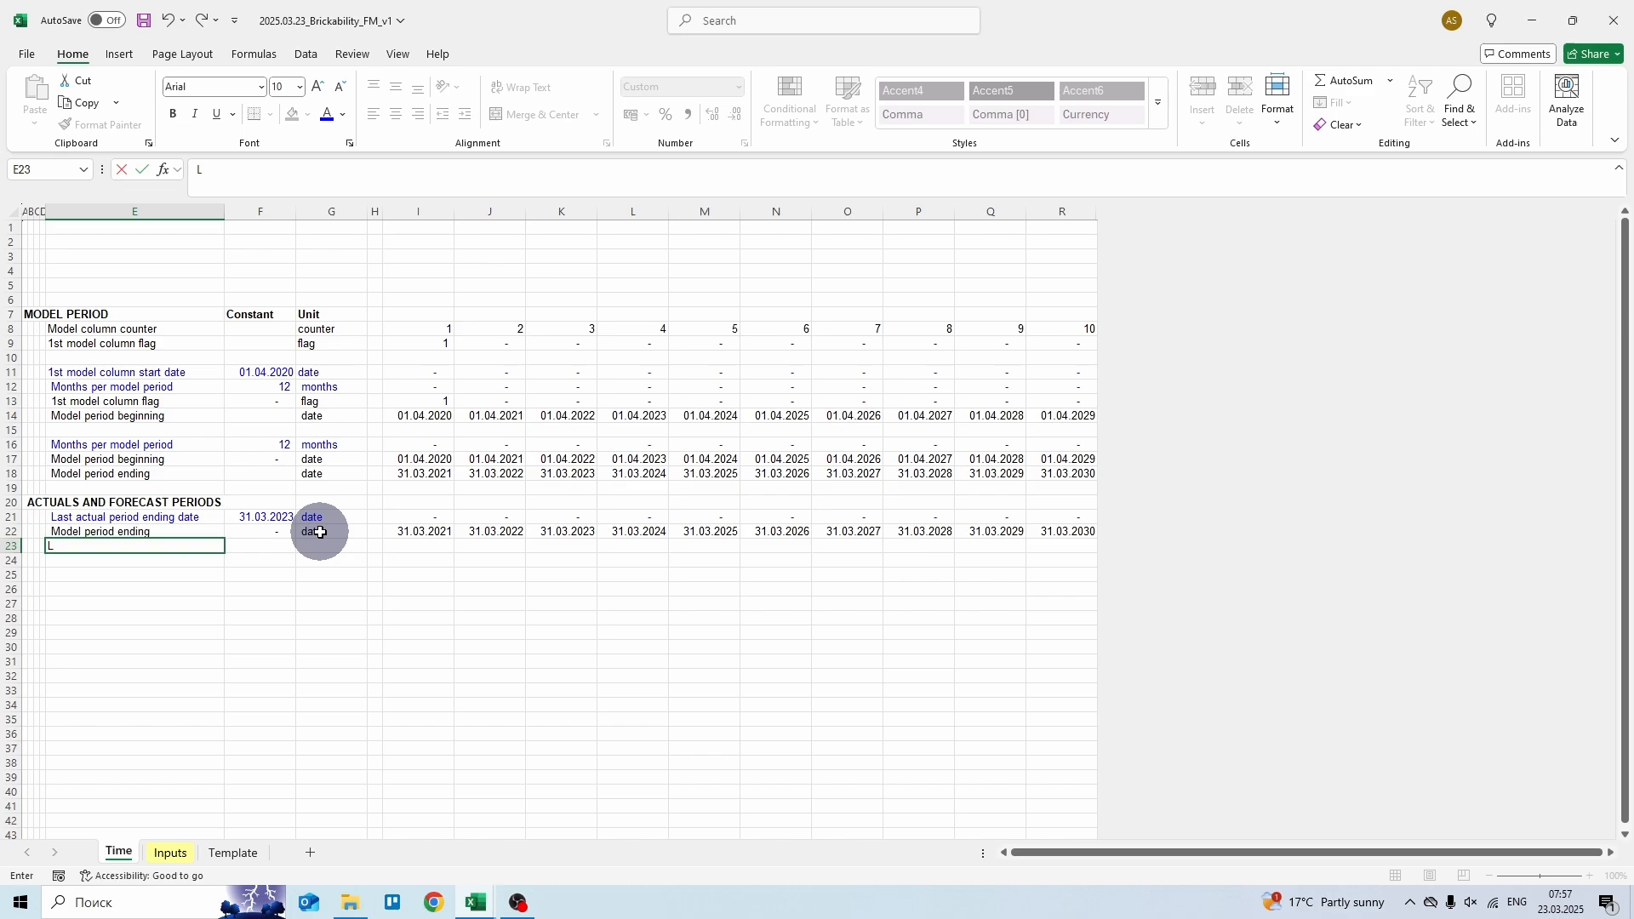
type("ast actual closing balance fla")
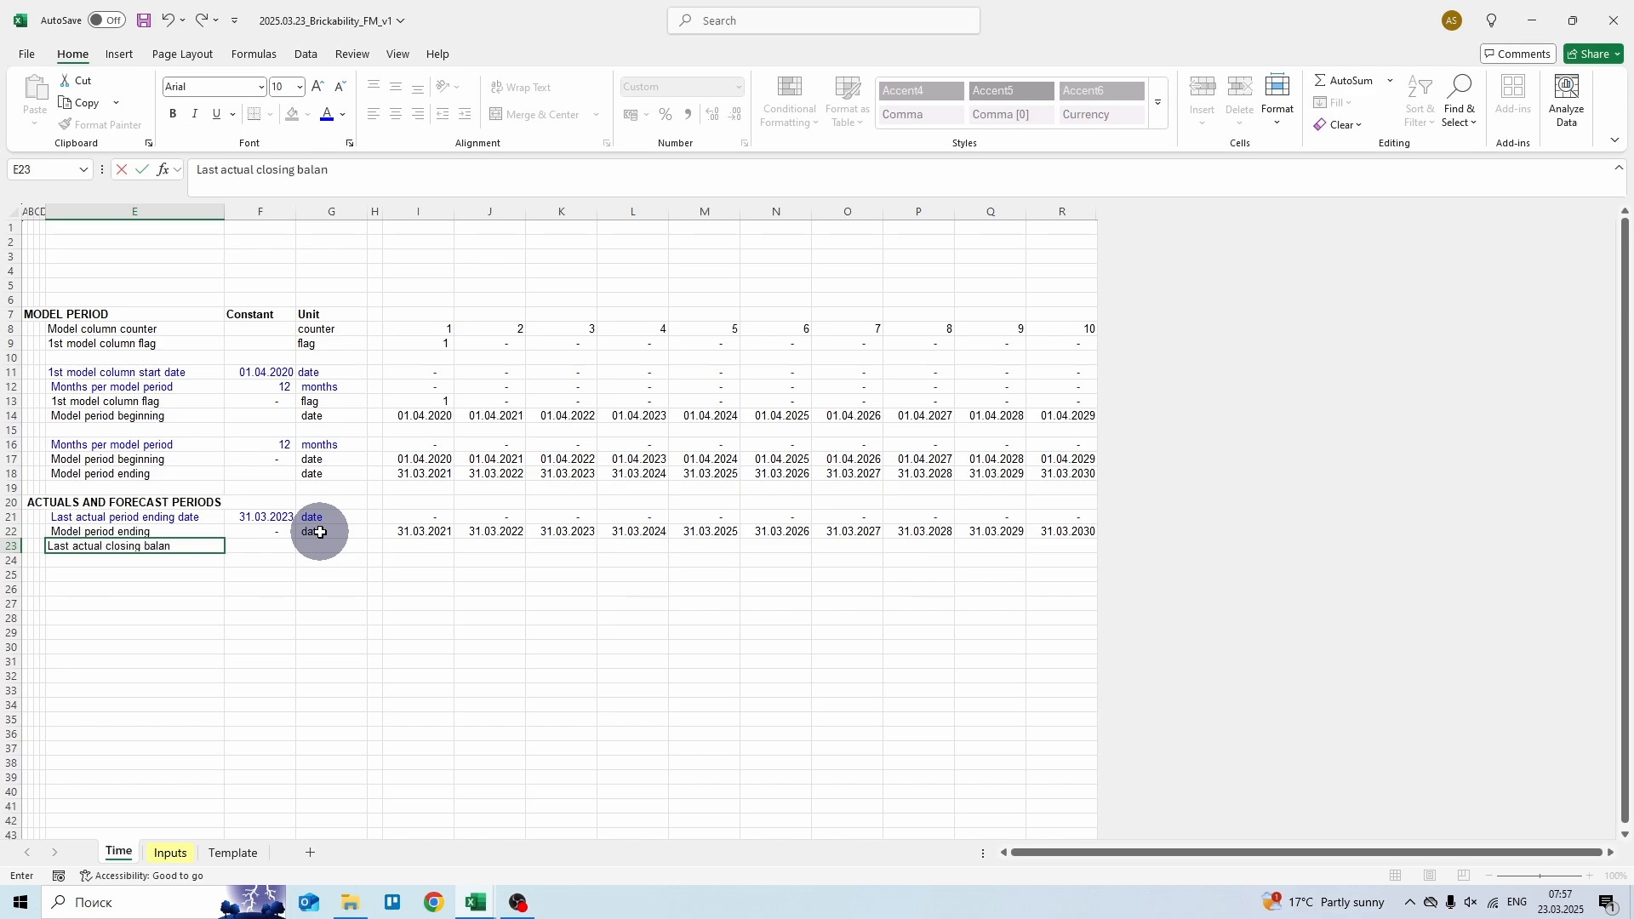
key("Tab")
key("Tab")
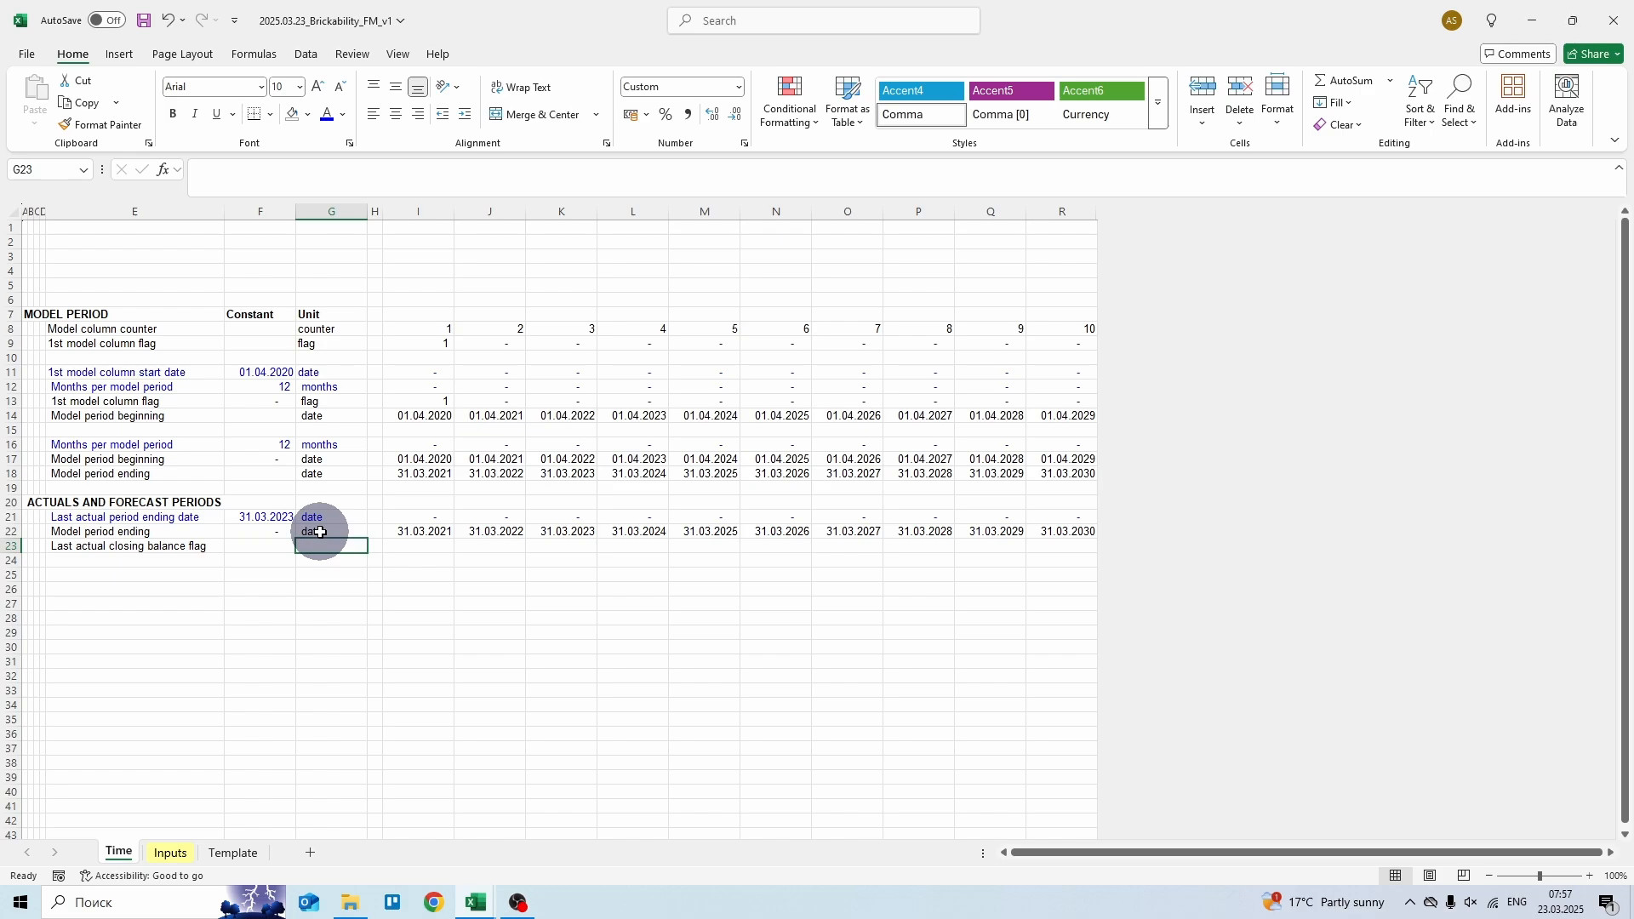
type("flag")
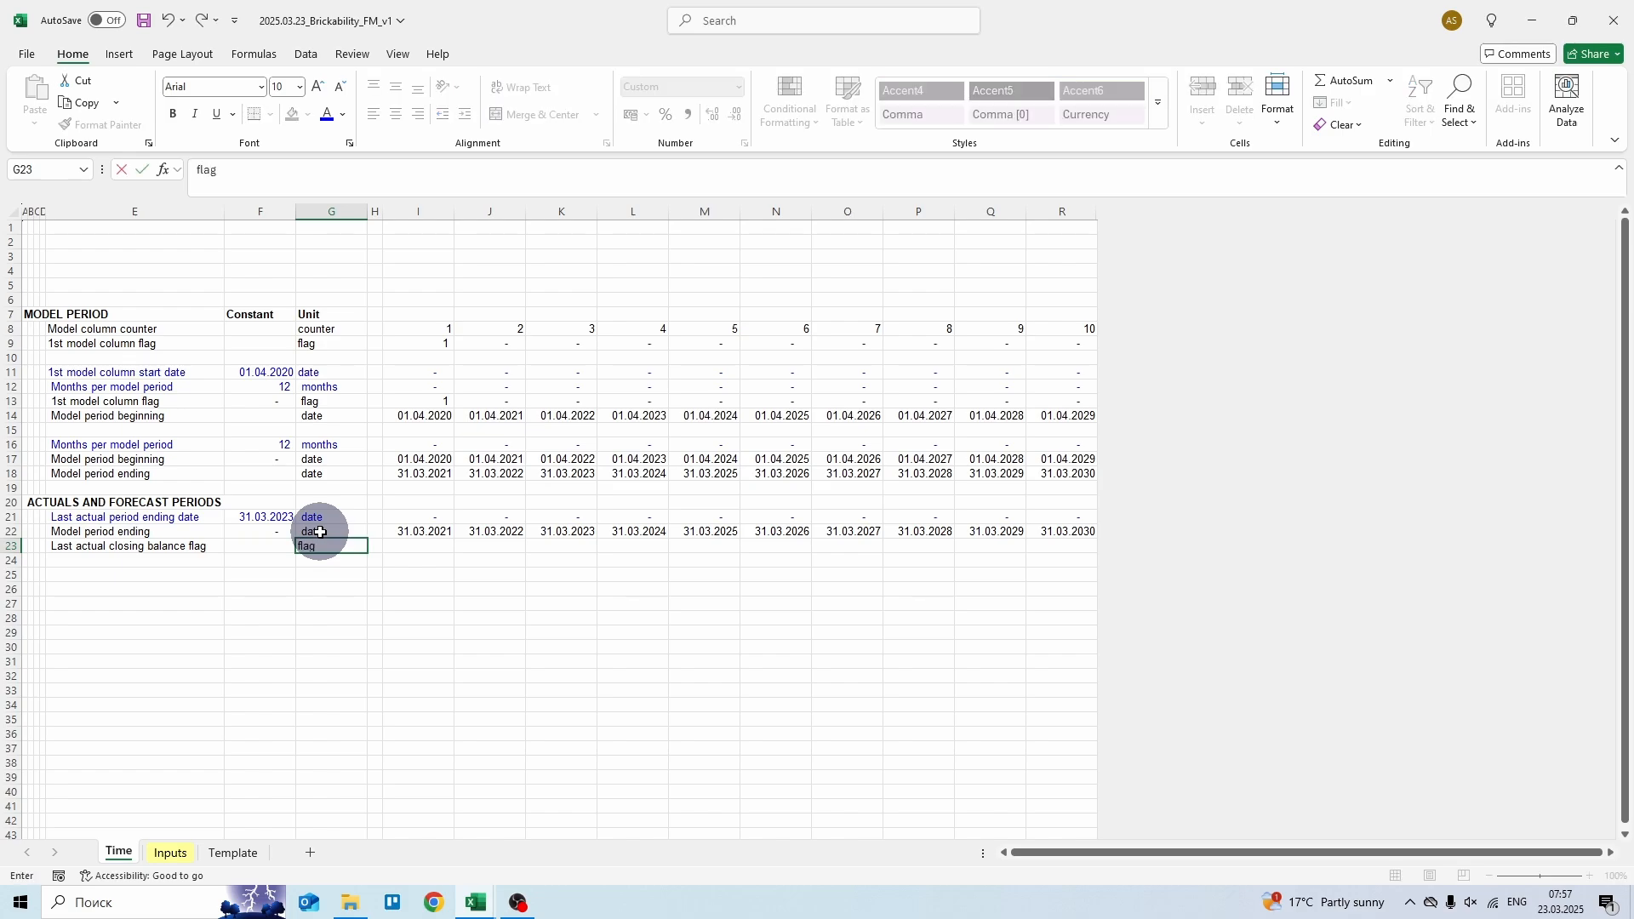
key("Tab")
key("Tab")
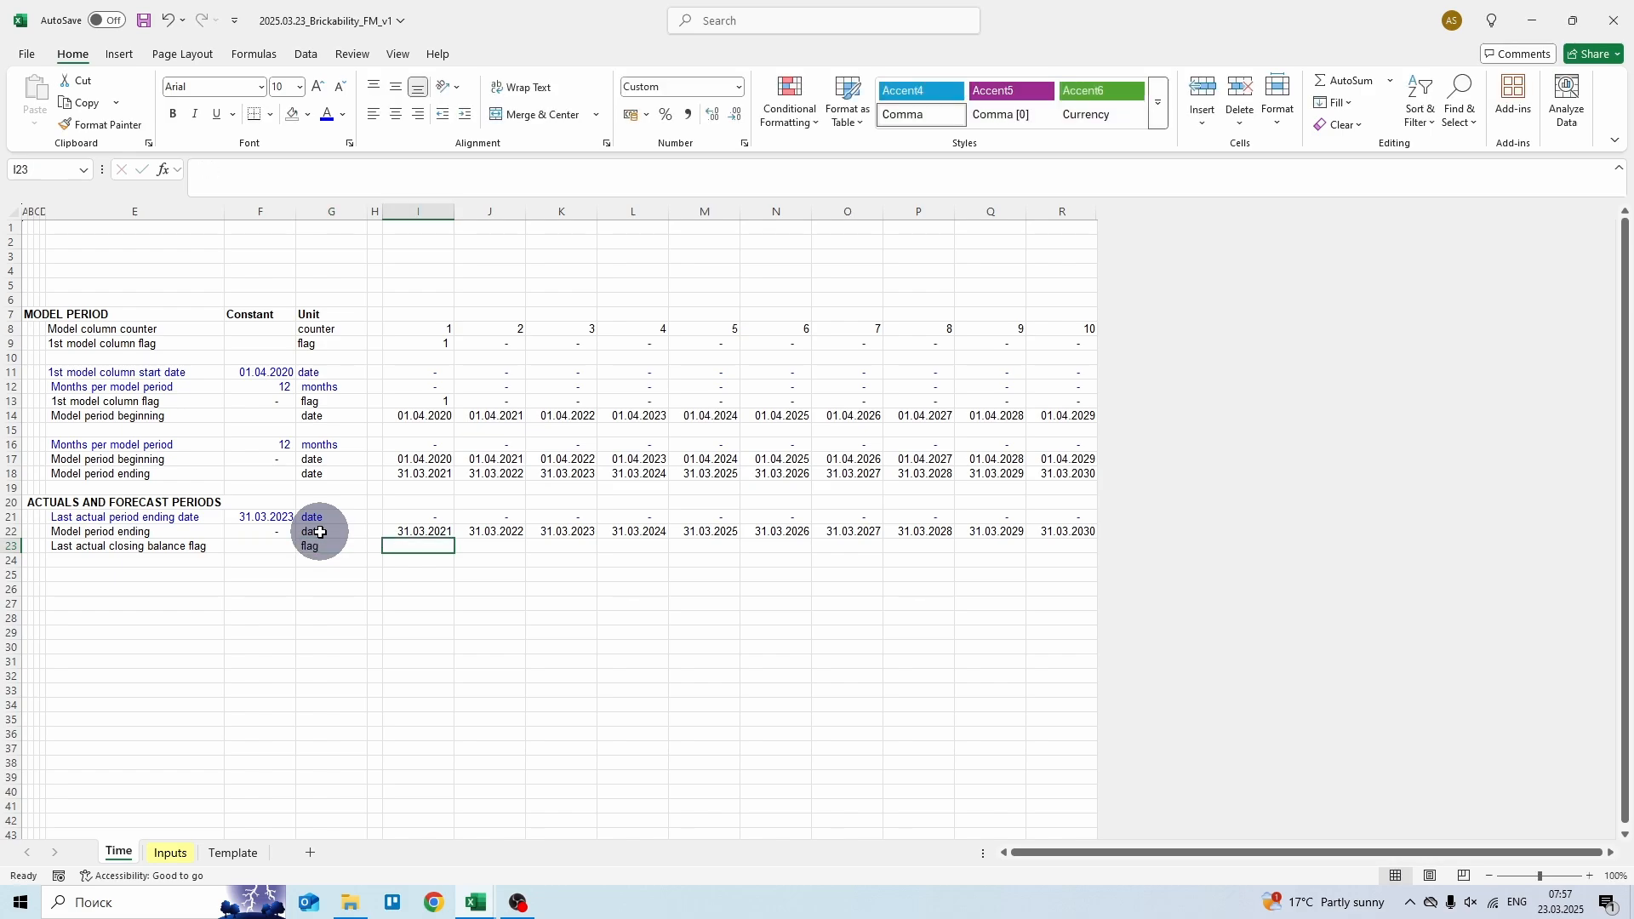
- Enter the last actual closing balance flag formula = IF($F21 = I22; 1; 0) in I23
type("= if")
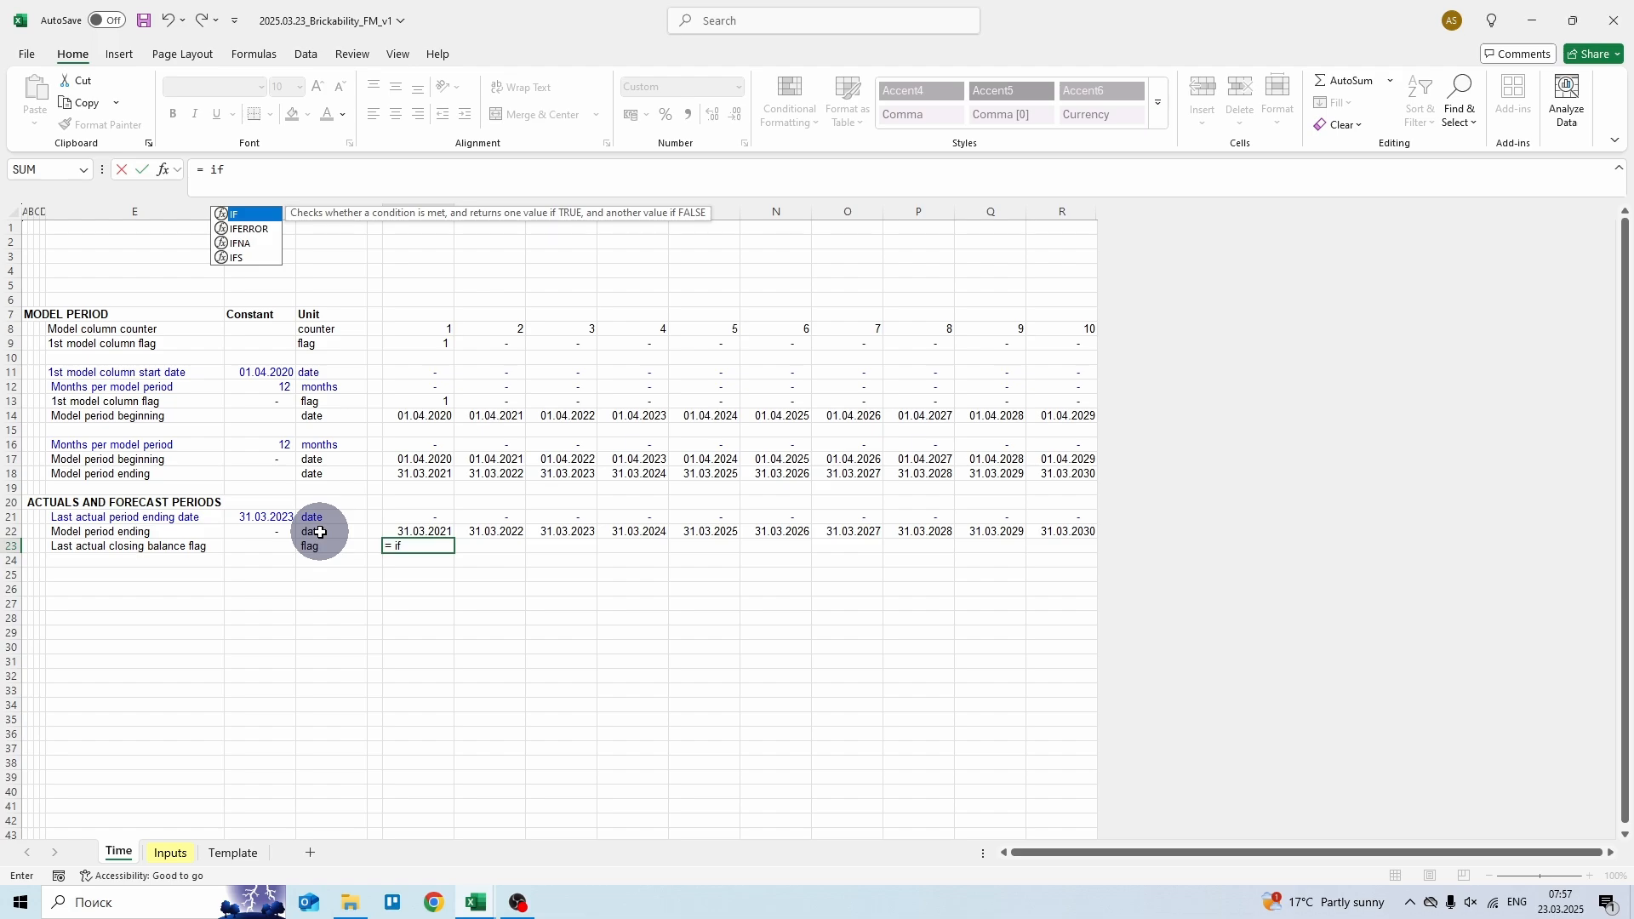
type("(")
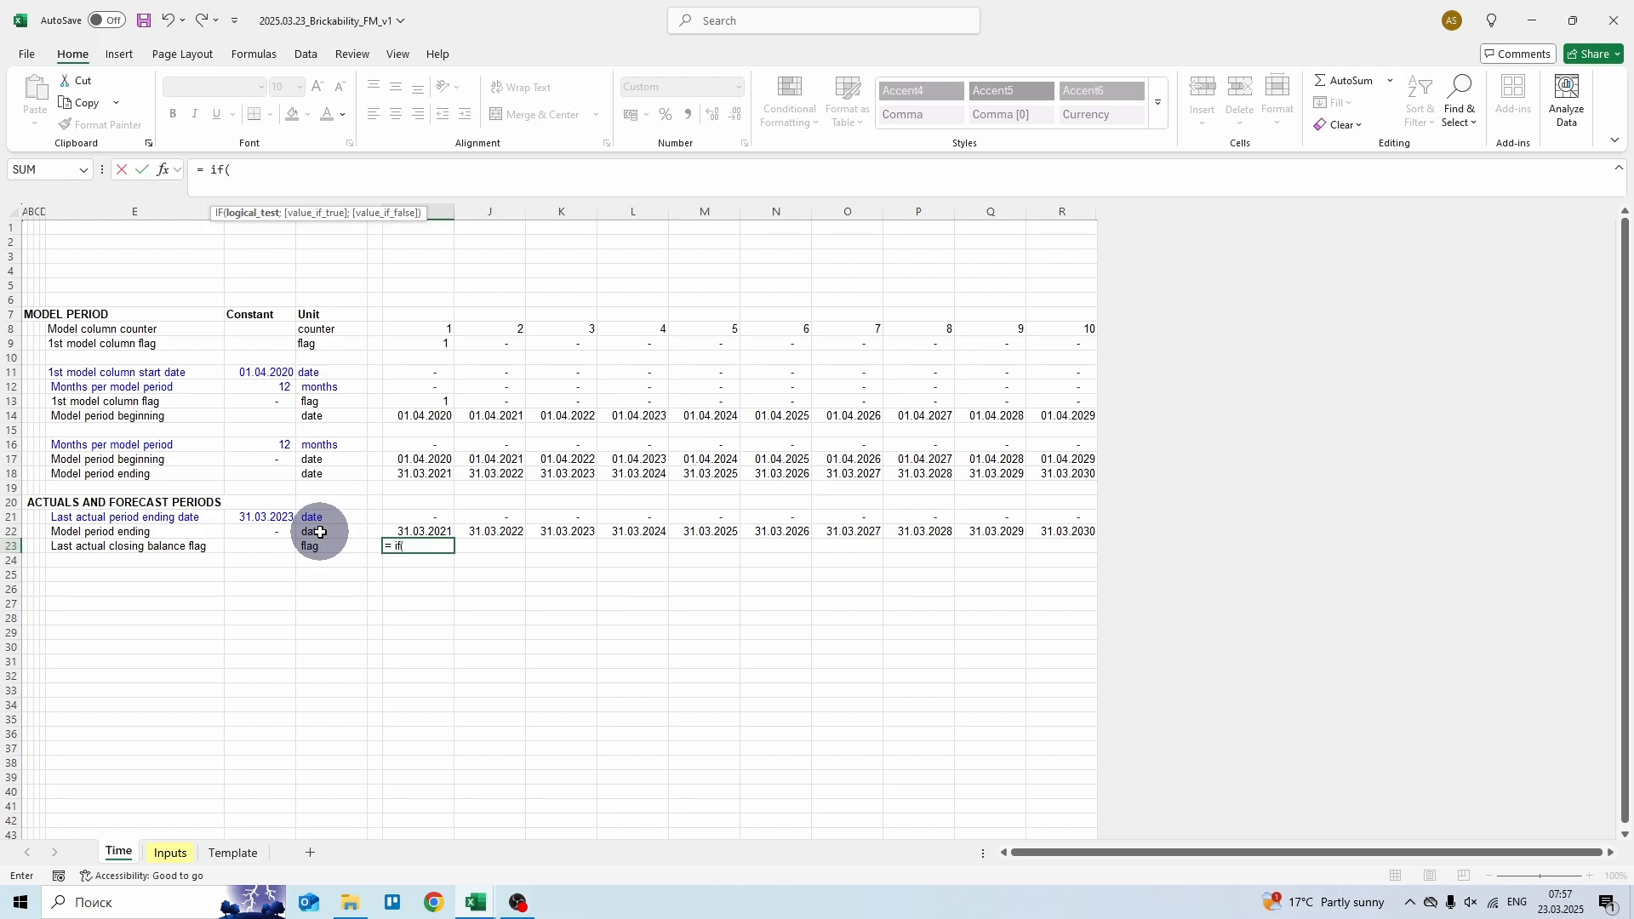
key("Up")
key("Up")
key("Left")
key("Left")
key("Left")
key("F4")
key("F4")
key("F4")
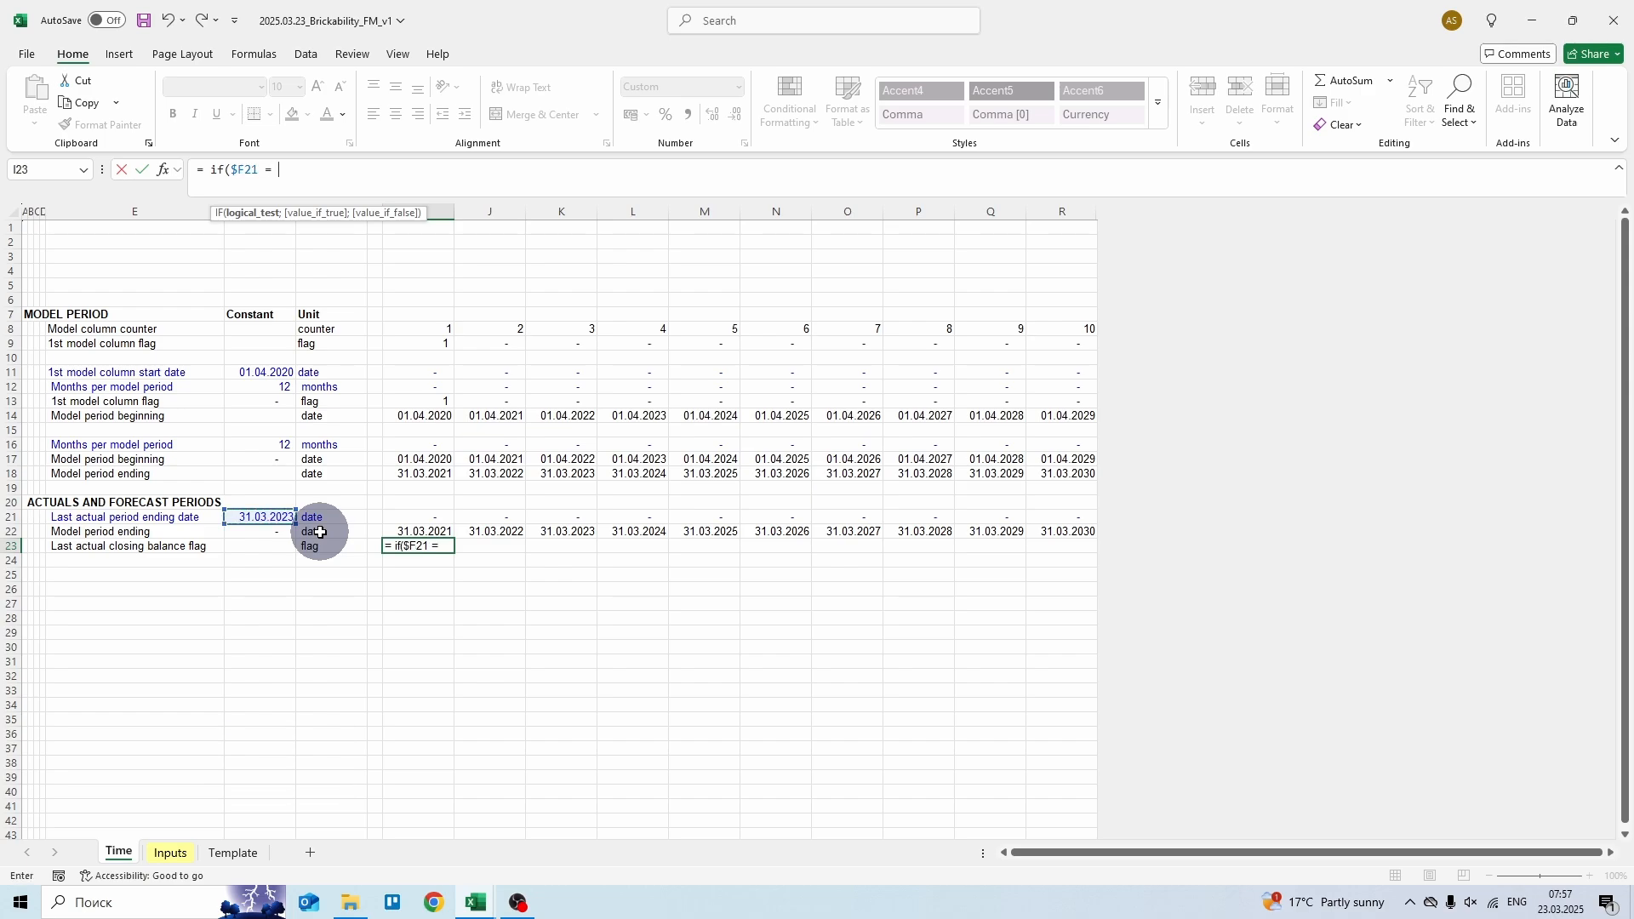
type("=")
key("Up")
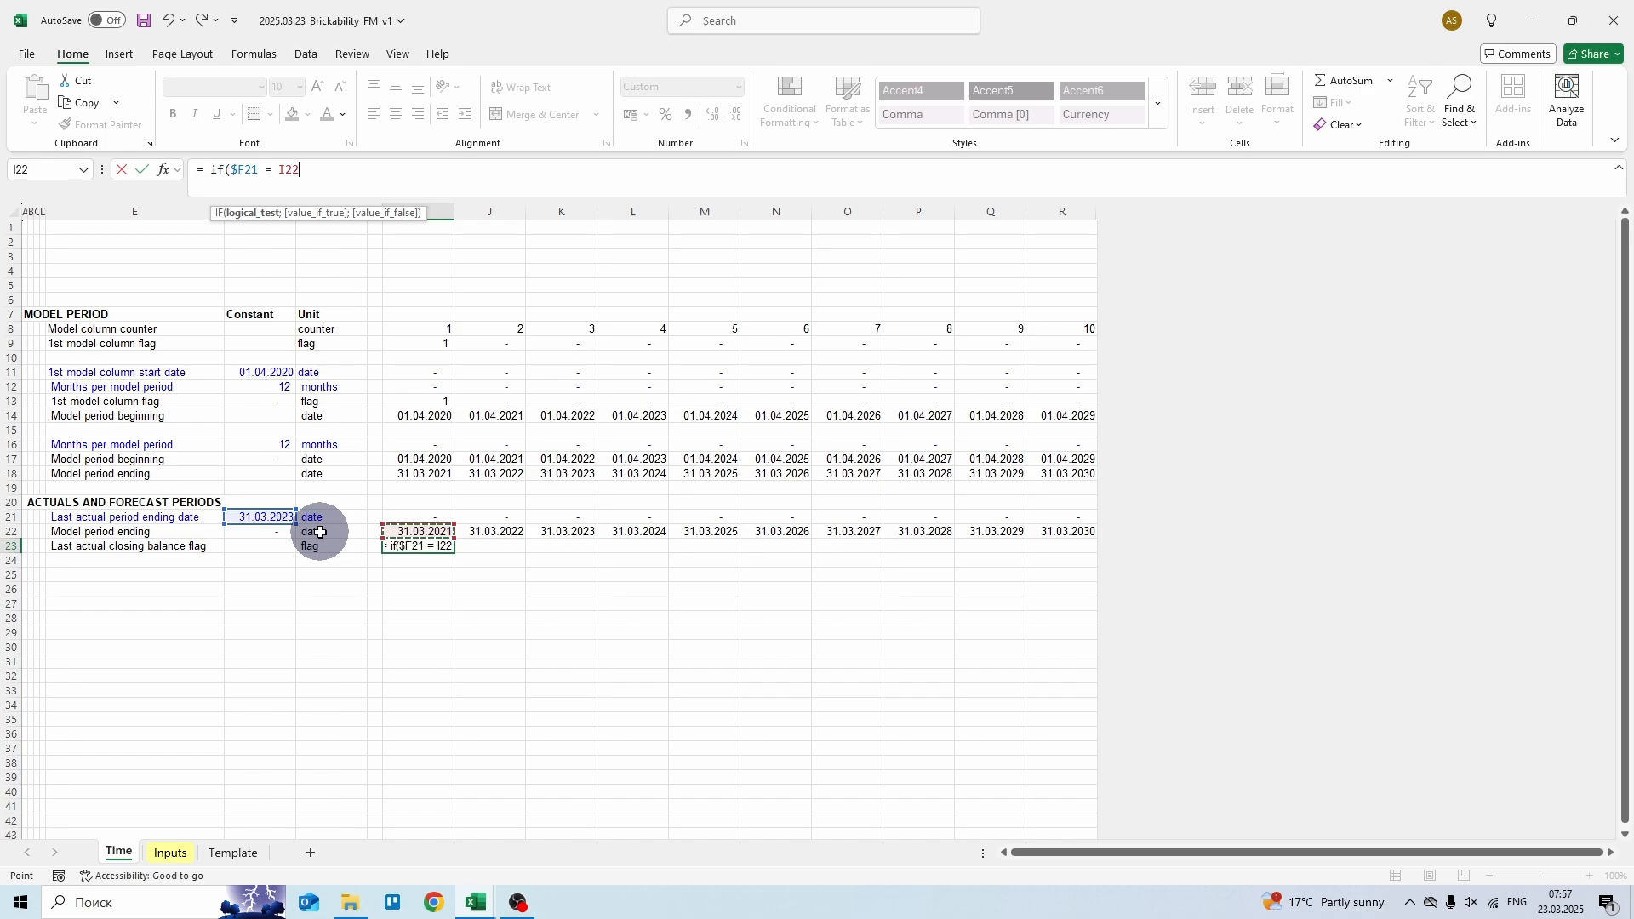
type("; 1; ")
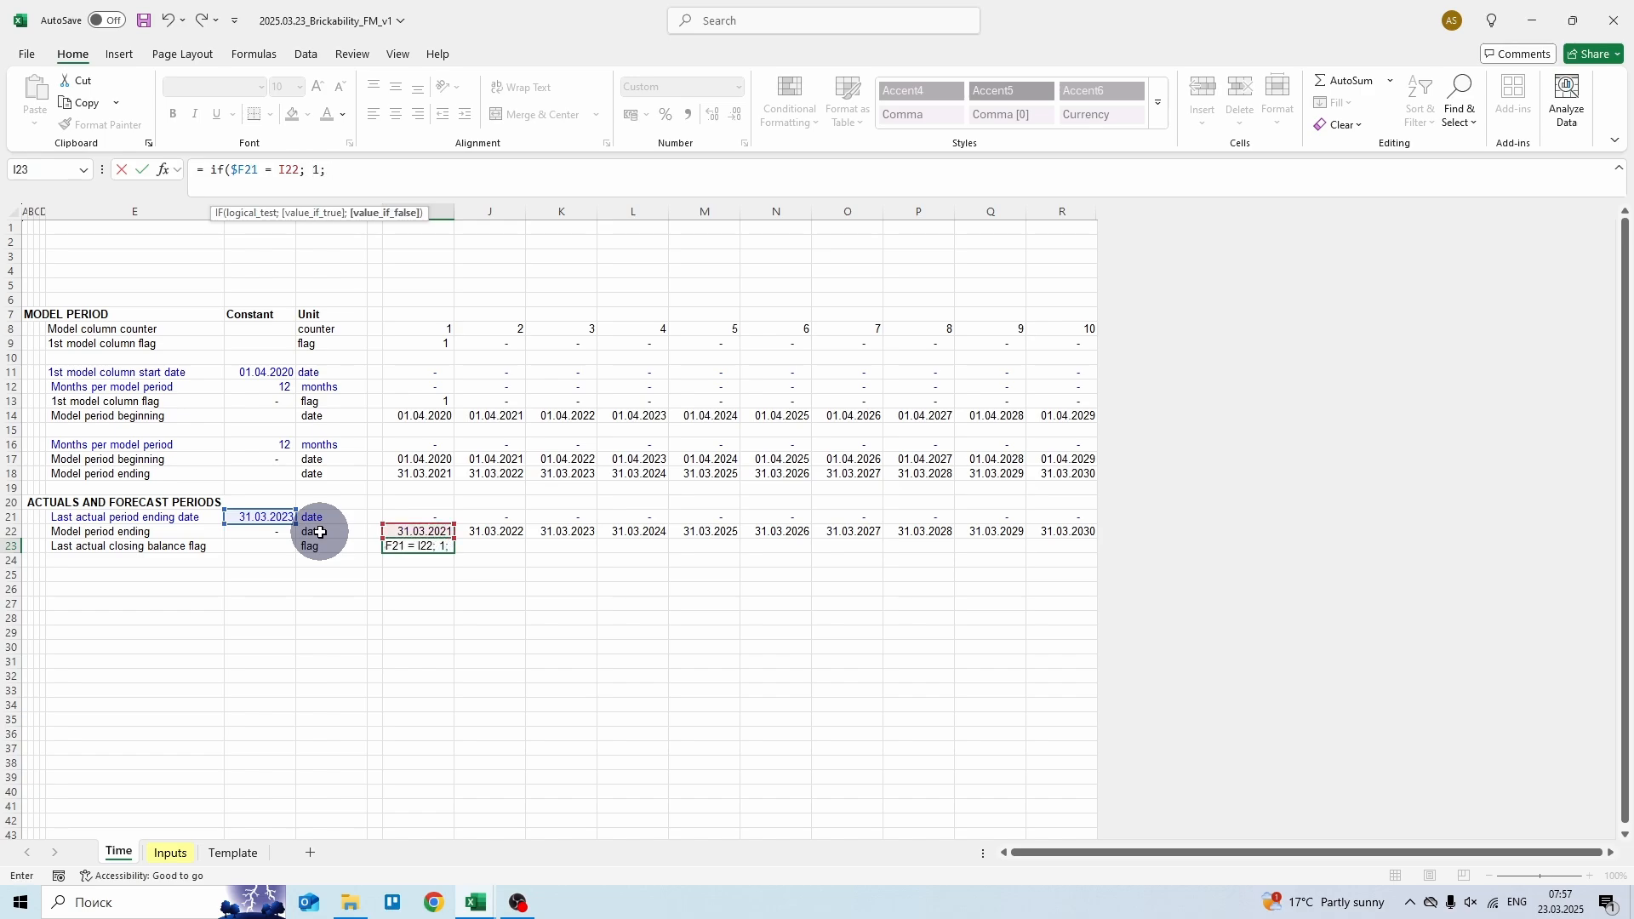
type("0)")
key("ctrl+Return")
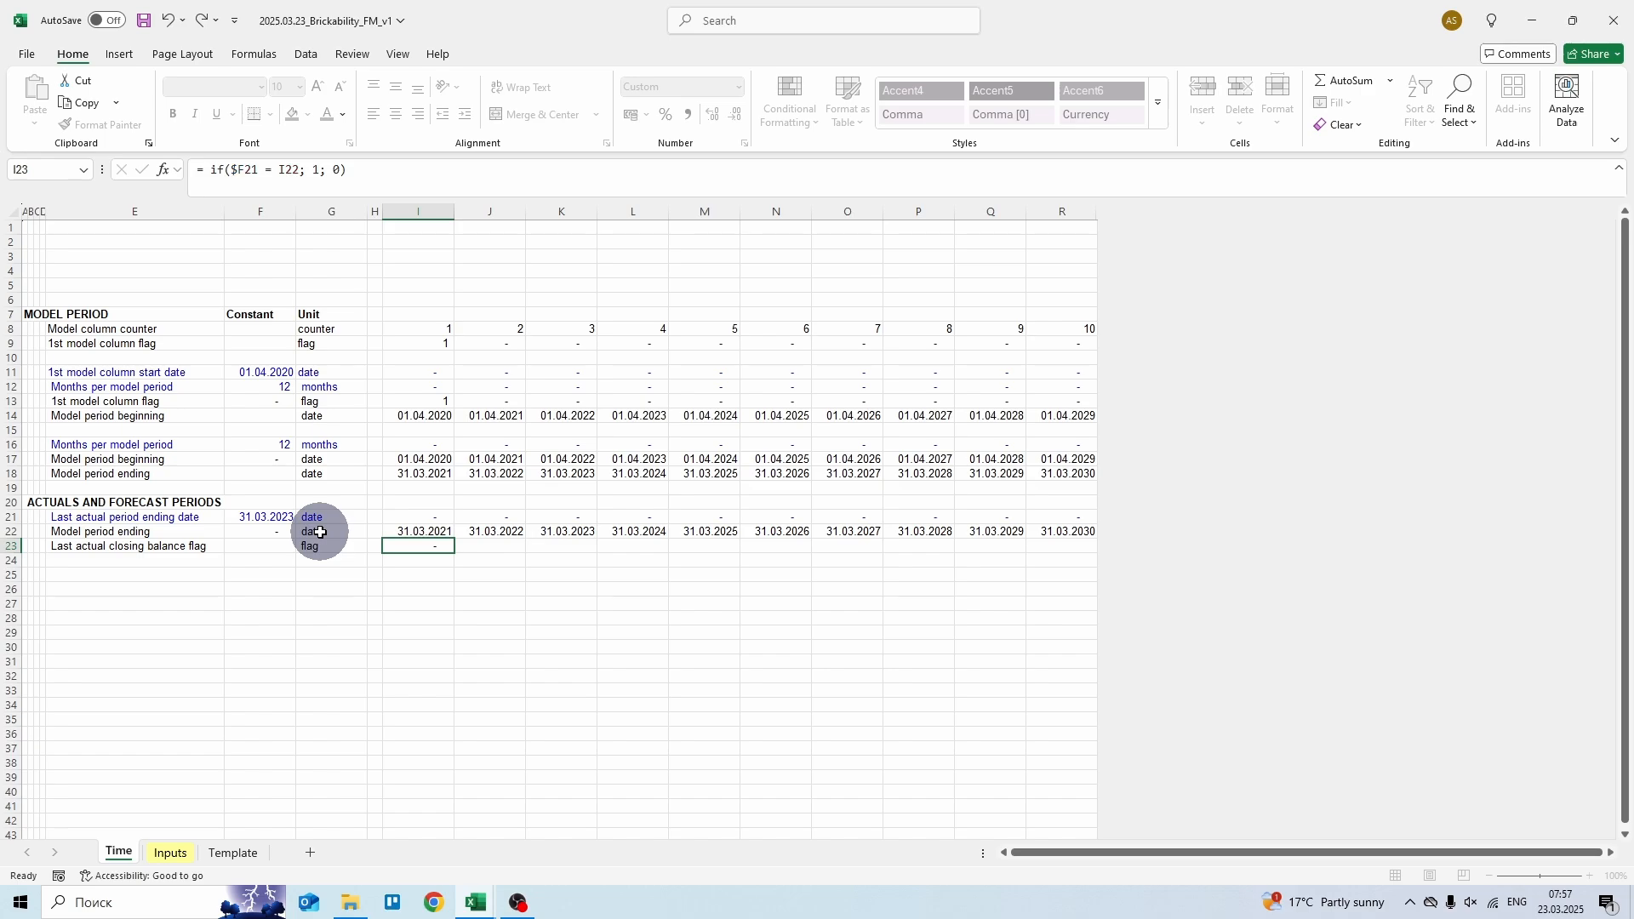
- Copy the I23 flag formula across row 23 to R23
key("ctrl+c")
key("shift+Right")
key("shift+Right")
key("shift+Right")
key("shift+Right")
key("shift+Right")
key("shift+Right")
key("shift+Right")
key("shift+Right")
key("shift+Right")
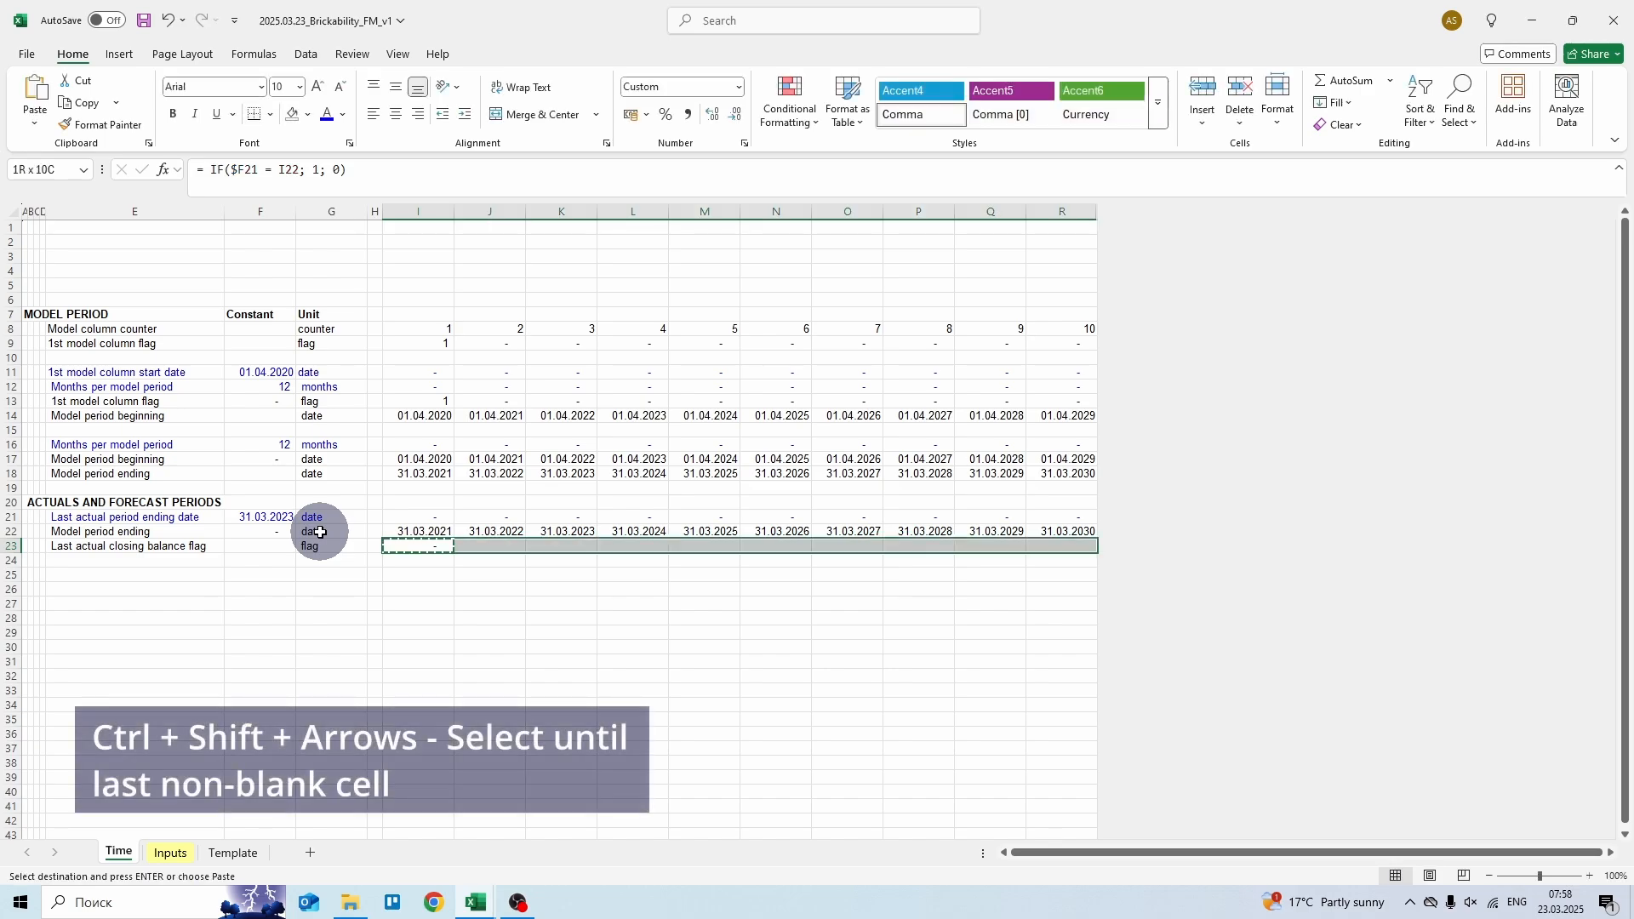
key("Return")
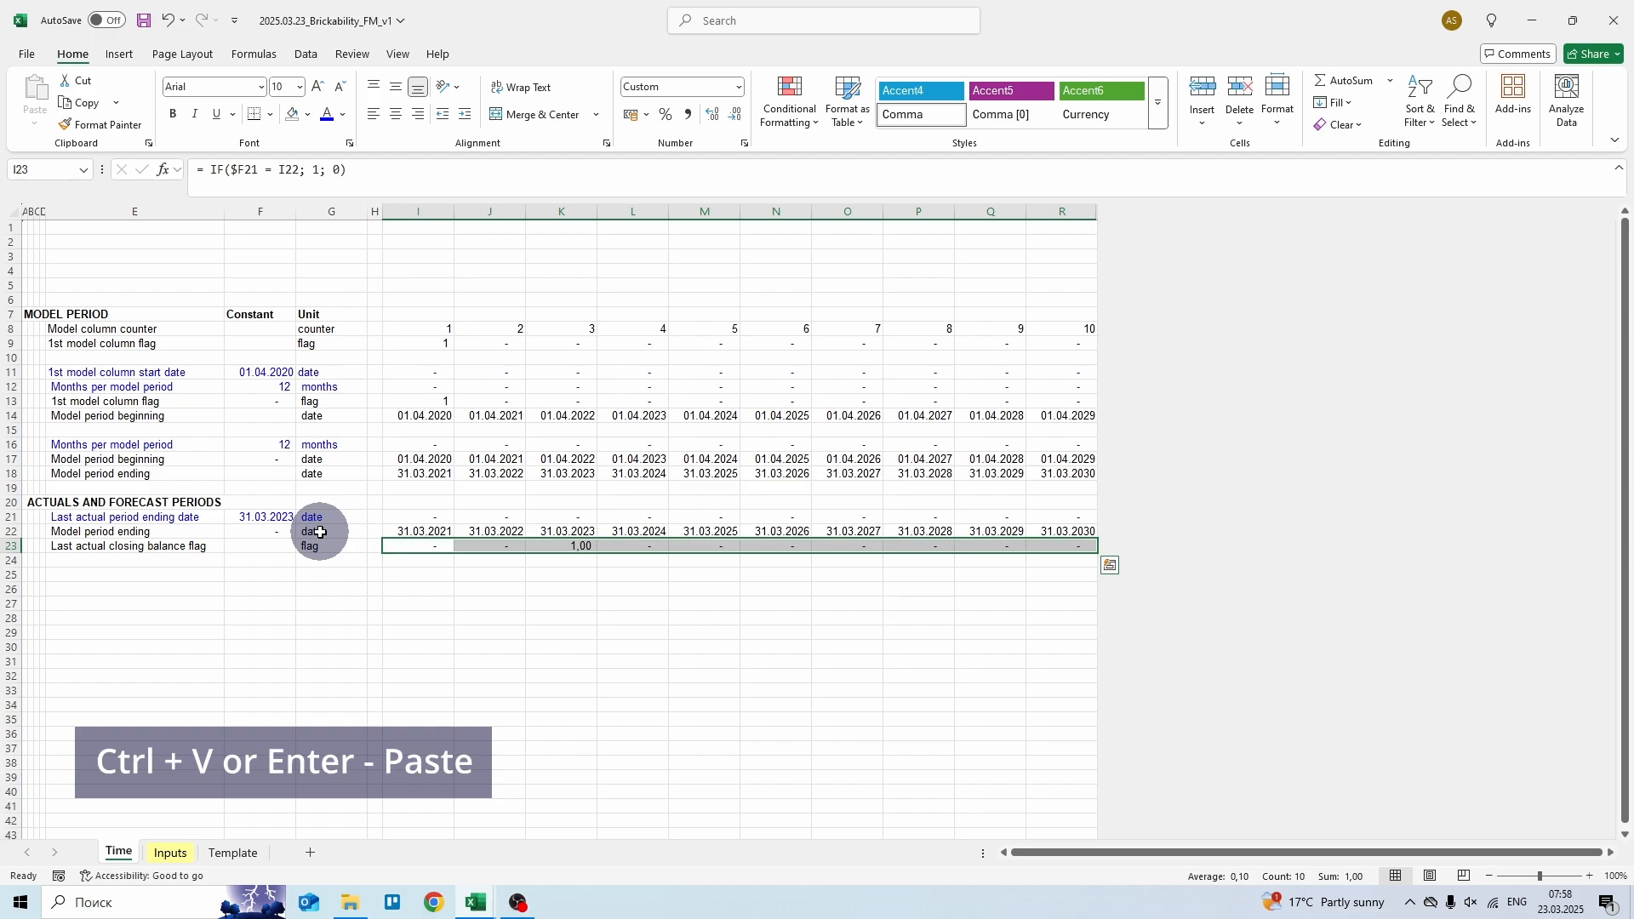
- Reduce the number format of the flag values in I23:R23 to zero decimal places
key("alt")
key("alt")
key("alt")
key("alt")
key("alt")
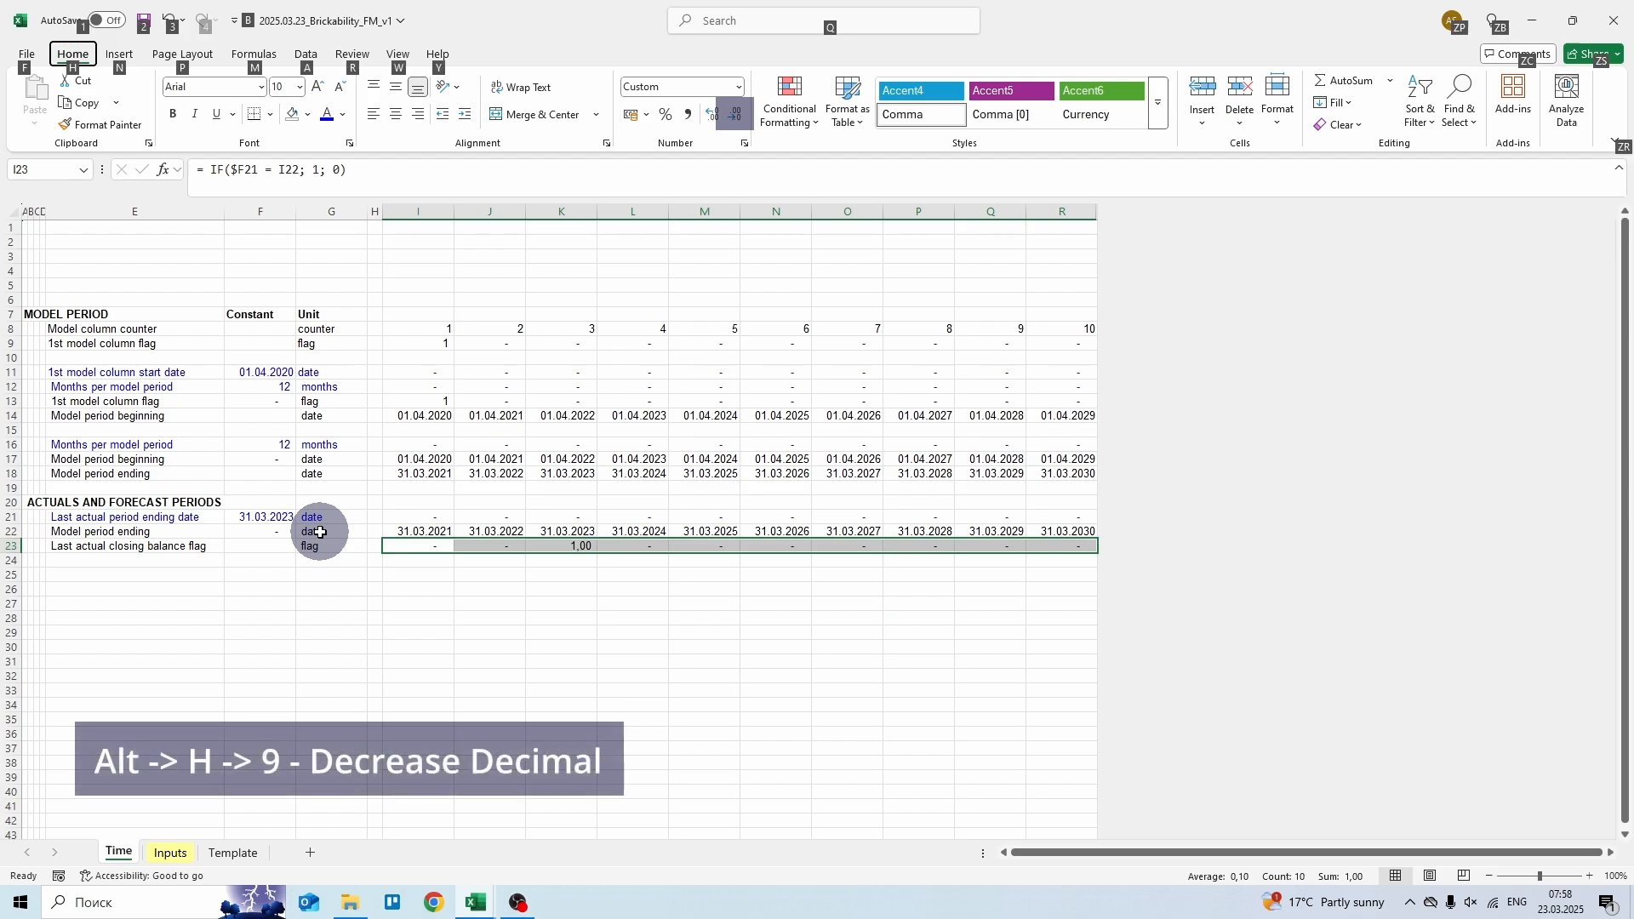
key("h")
key("9")
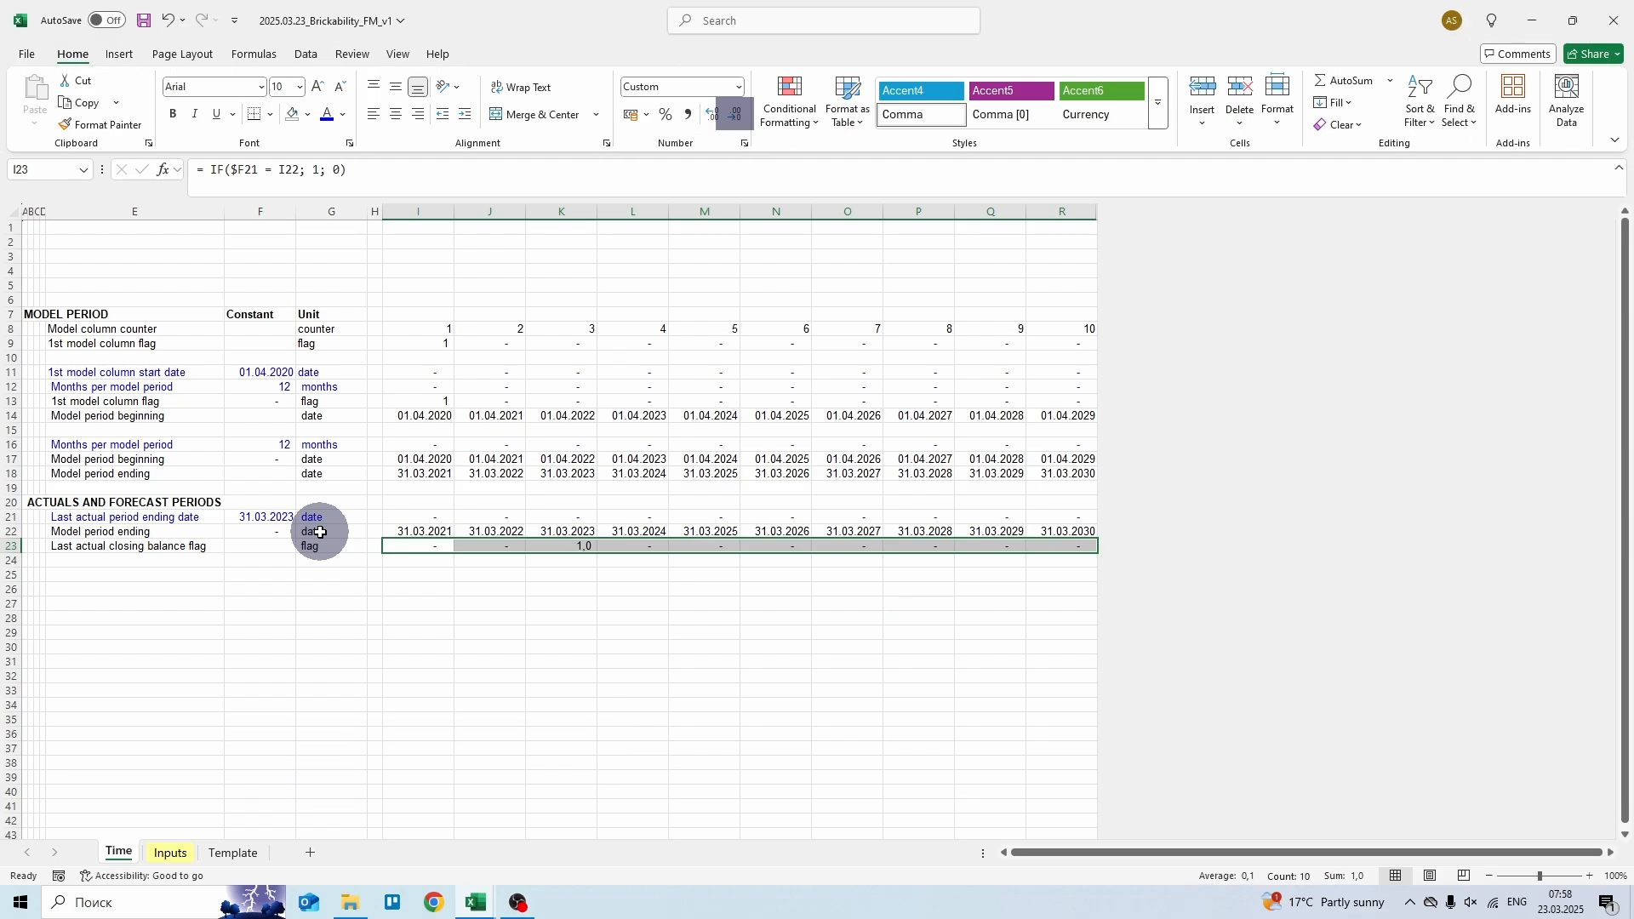
key("alt")
key("h")
key("9")
- Copy the entire "Last actual period ending date" row 21 into row 25
key("Down")
key("Left")
key("Left")
key("Left")
key("Left")
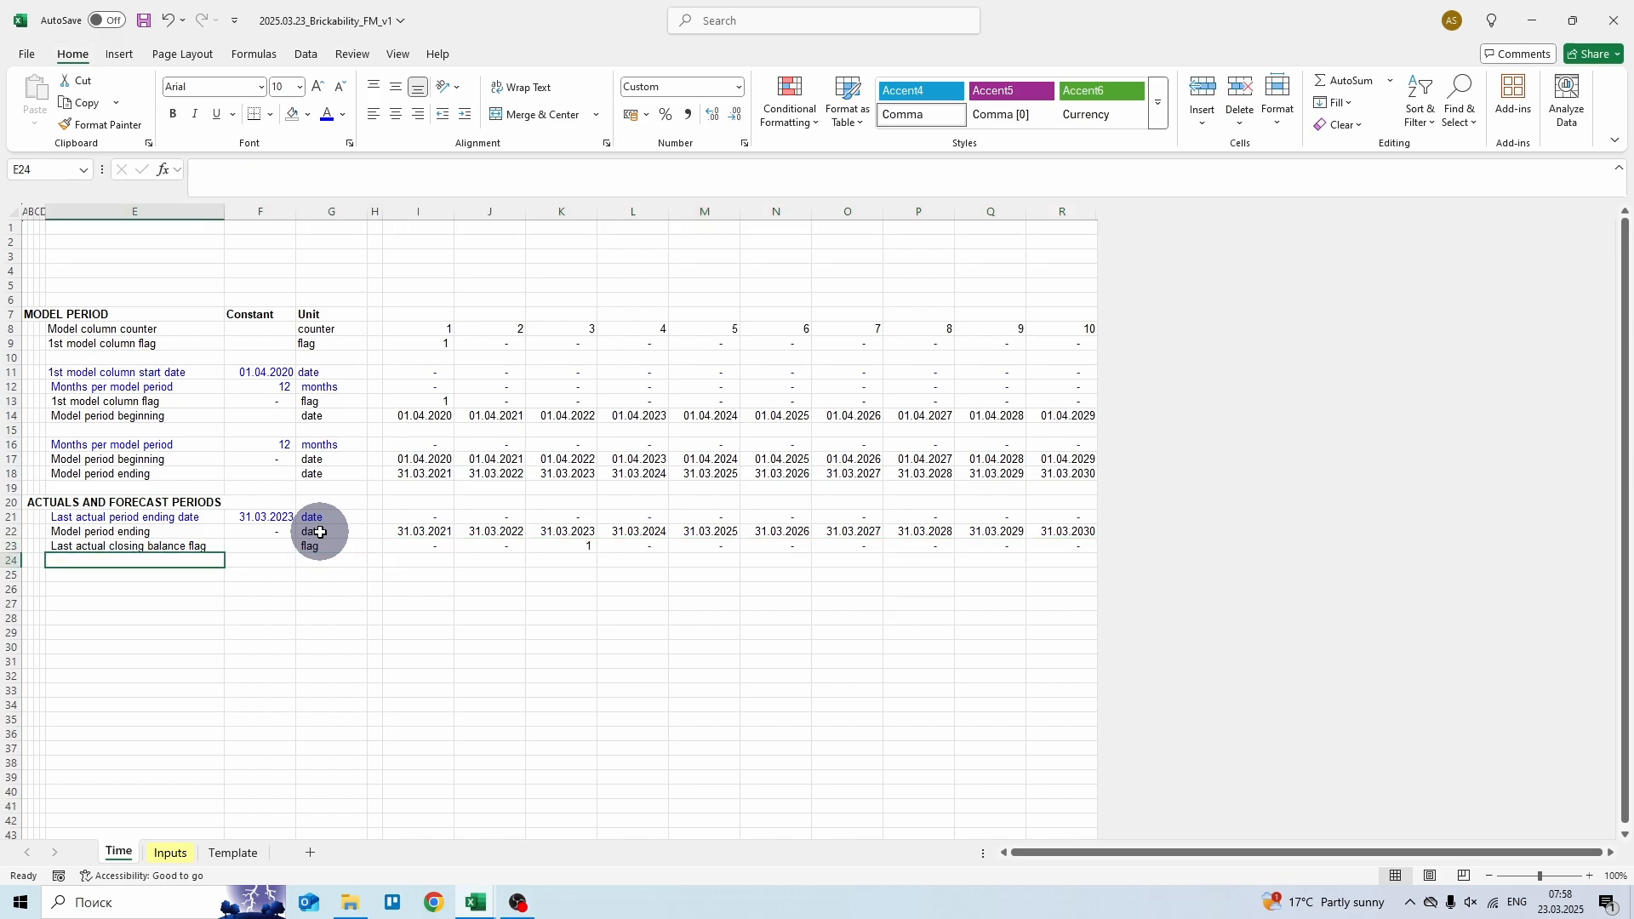
key("Down")
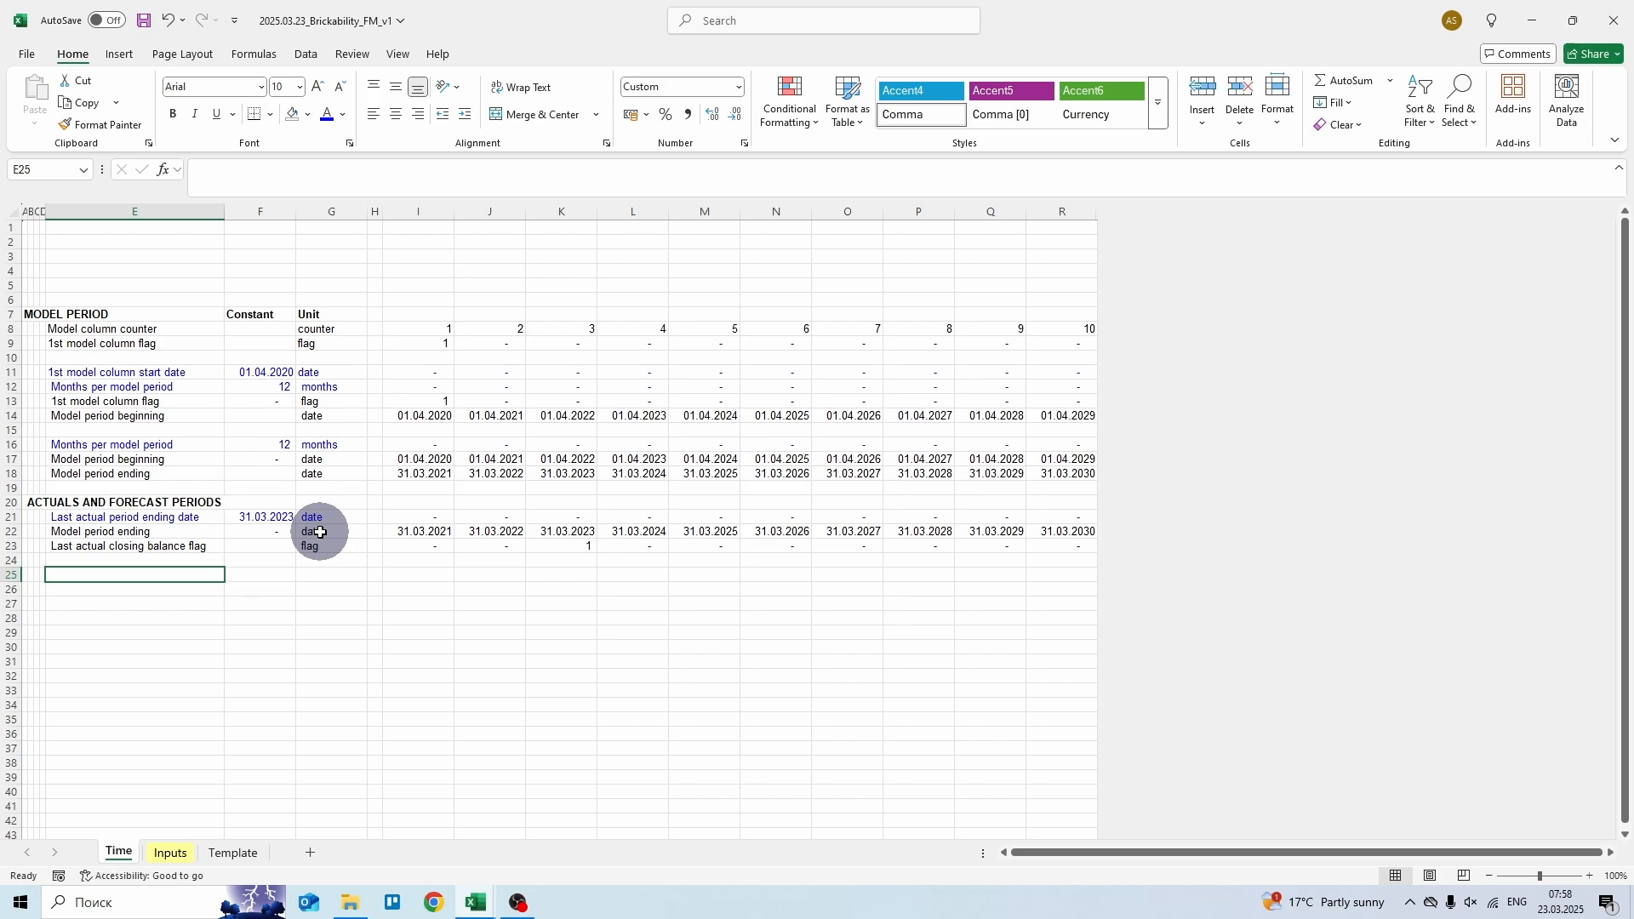
left_click(182, 516)
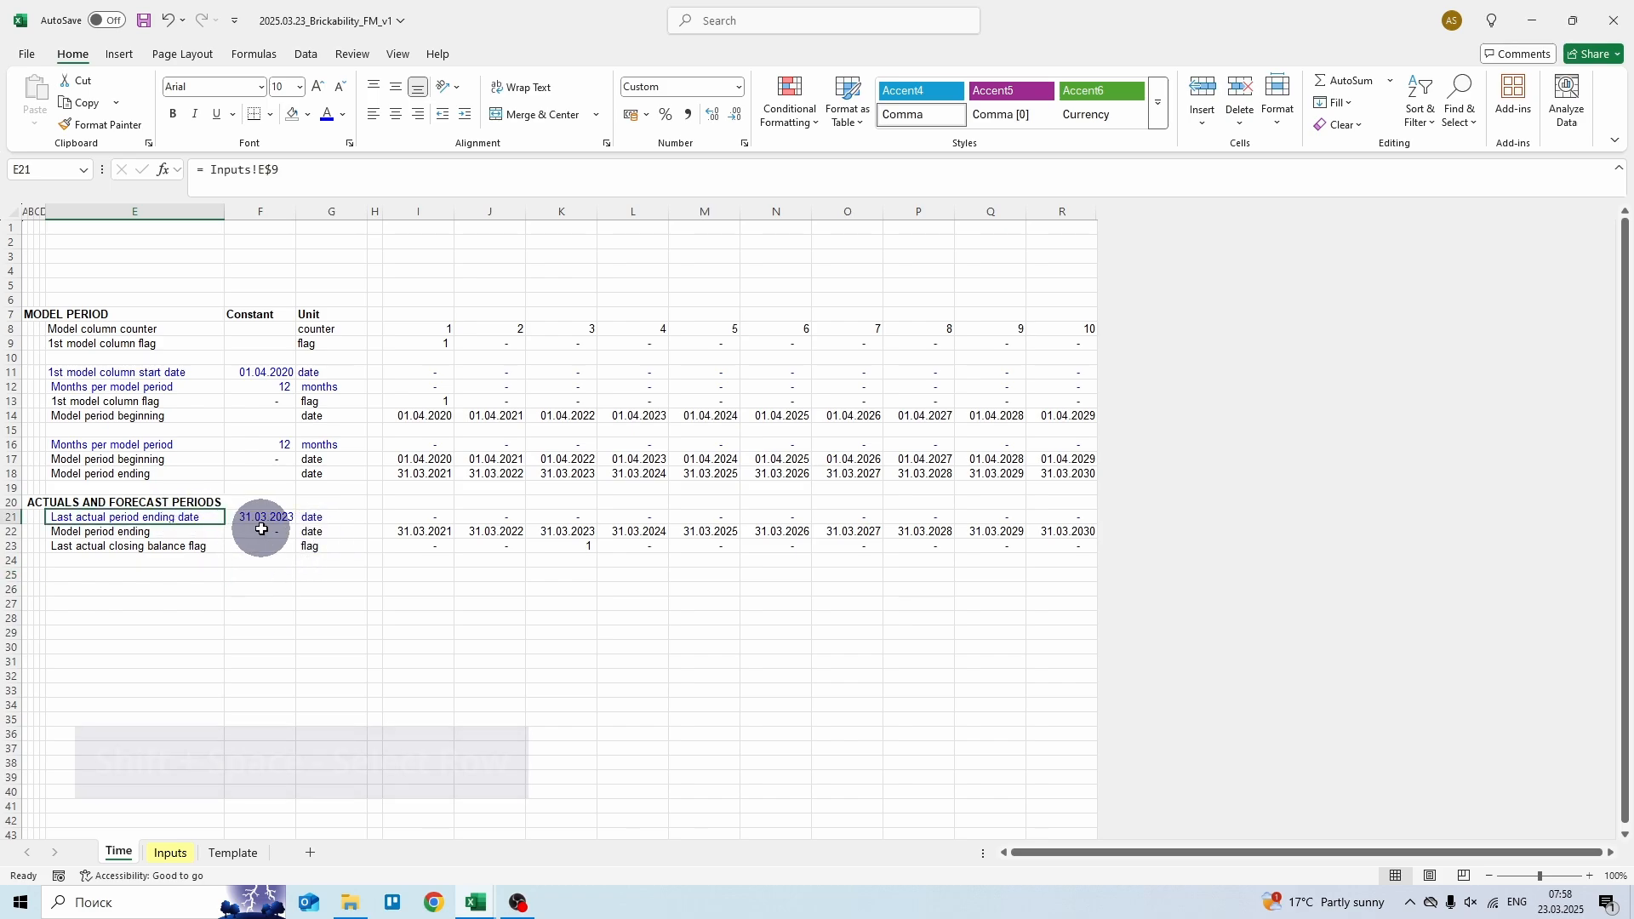
key("shift+space")
key("ctrl+c")
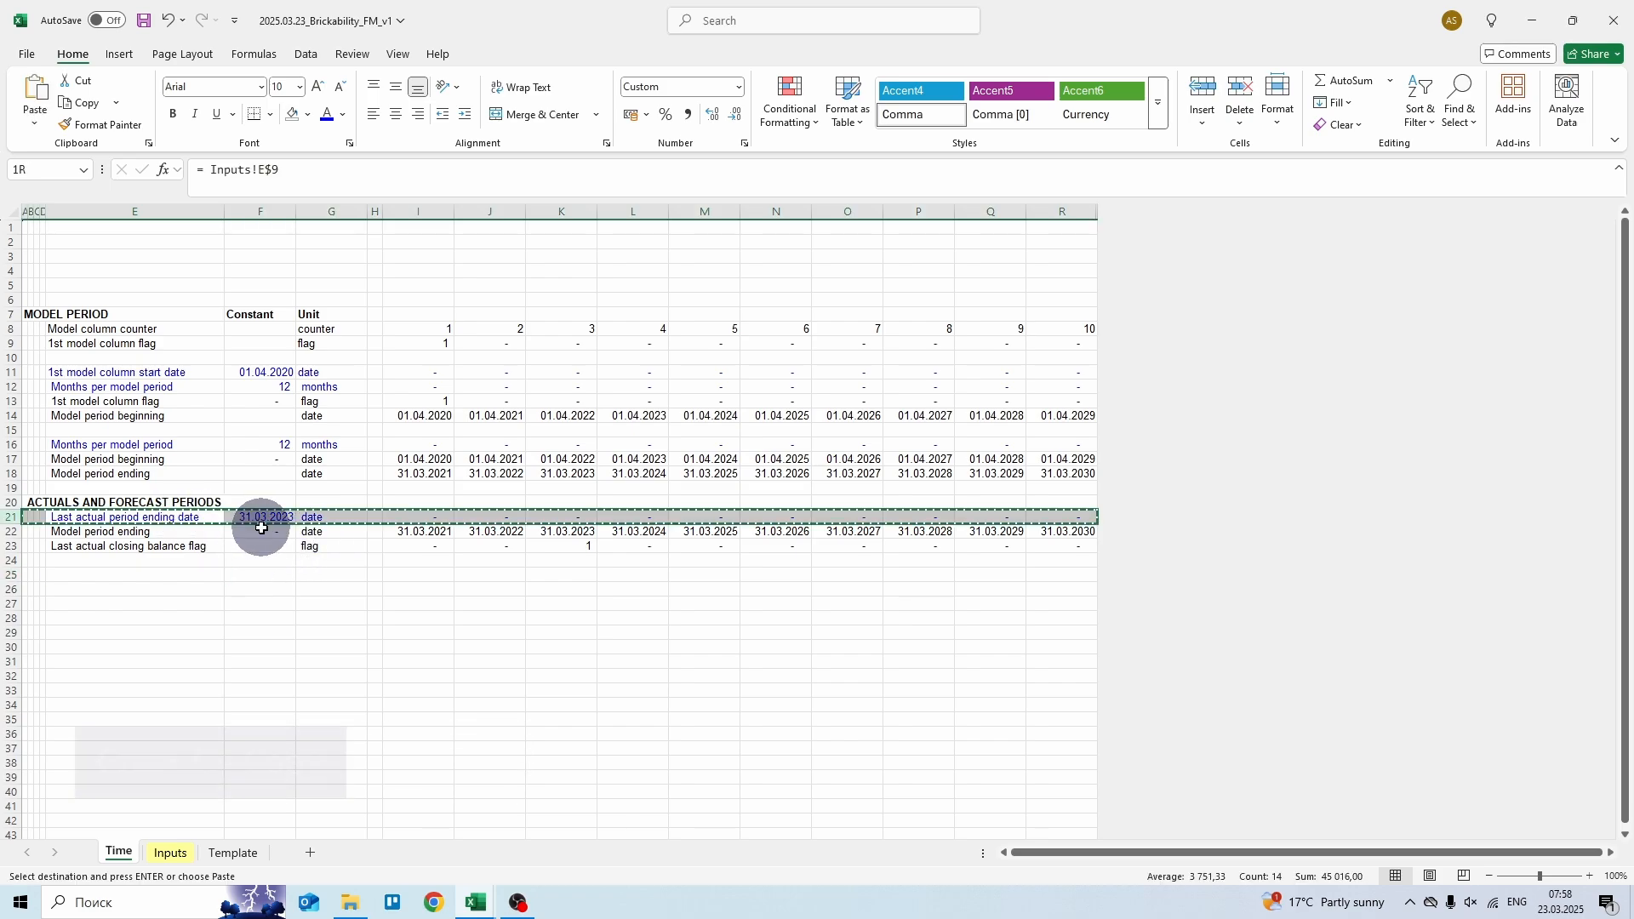
key("Down")
key("Down")
key("Down")
key("Down")
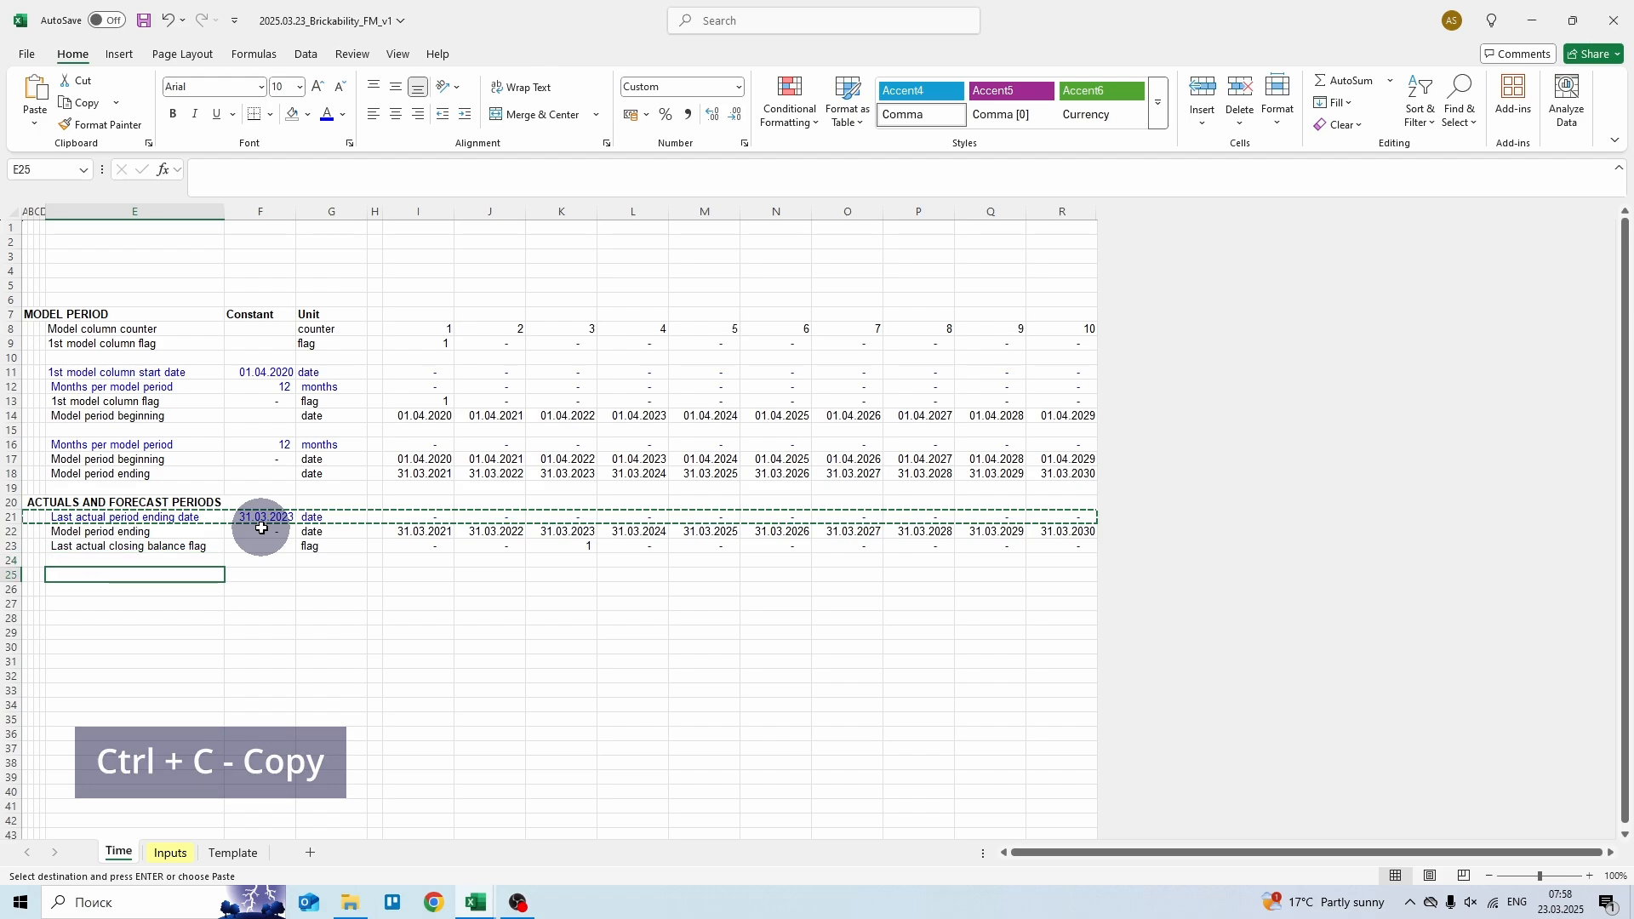
key("shift+space")
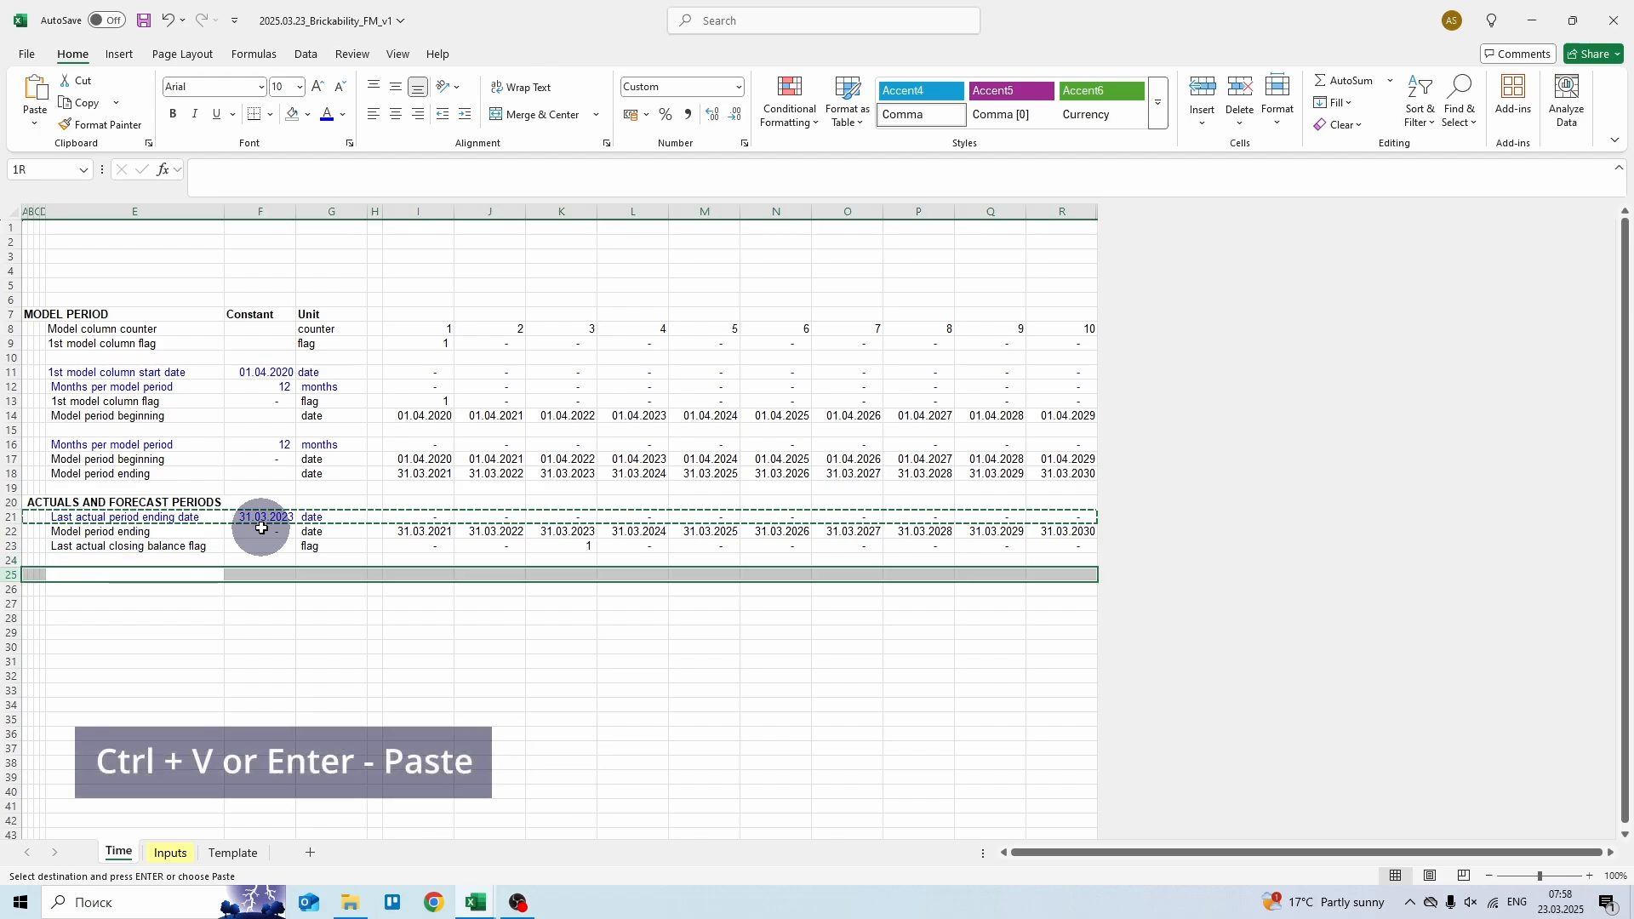
key("Return")
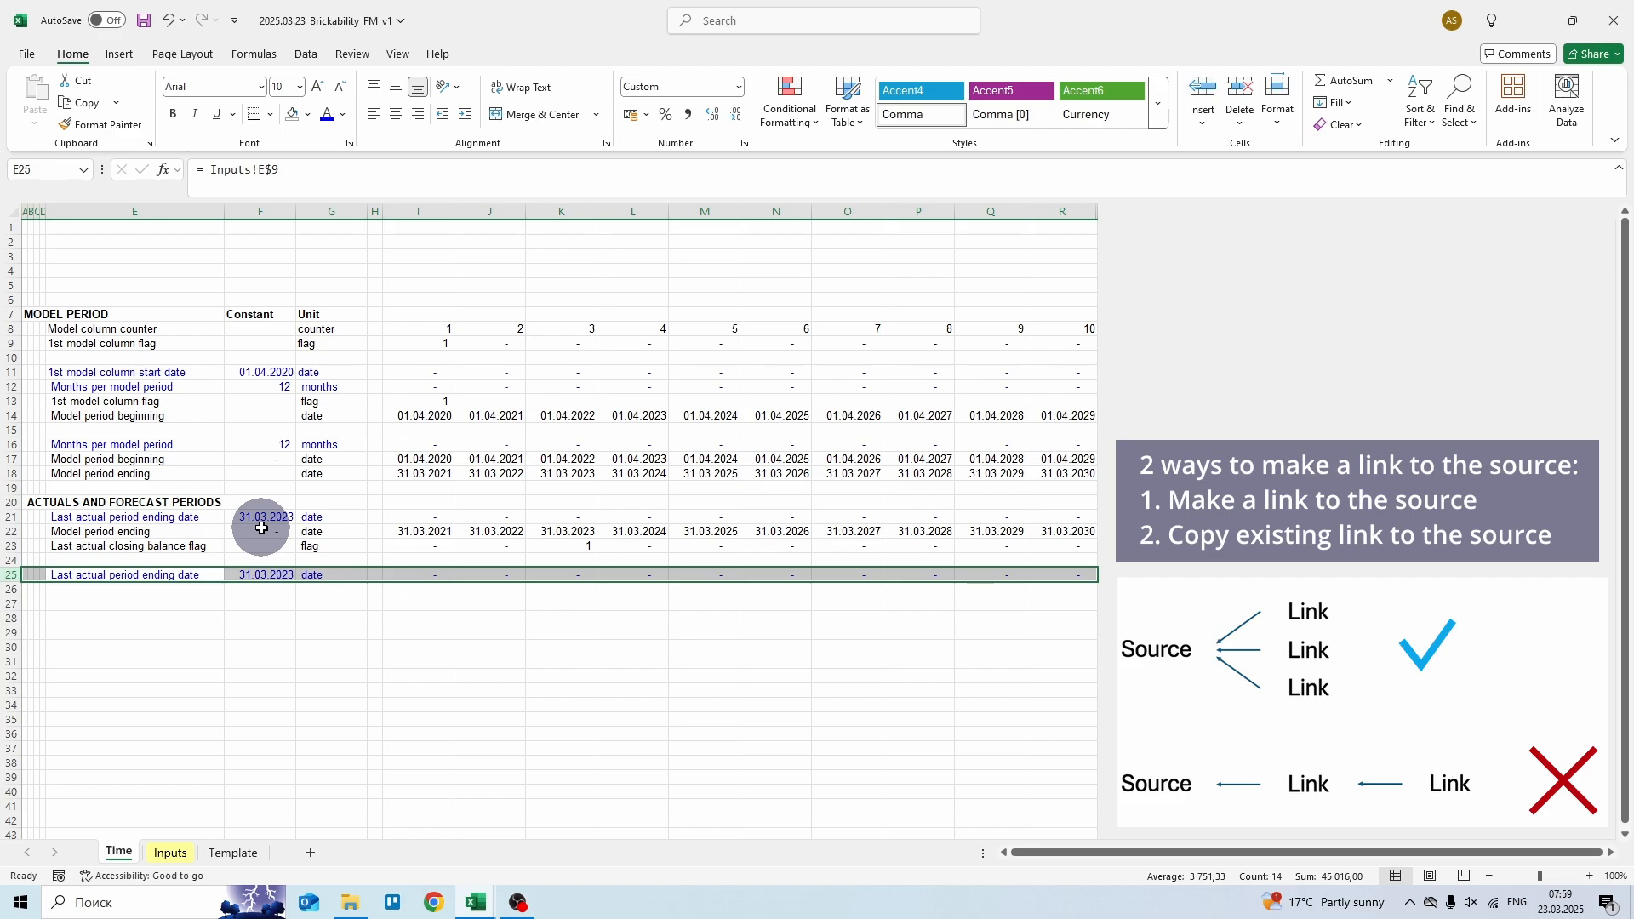
- Link E26 to the "Model period ending" label with the row-anchored formula = E$18
key("Down")
type("=")
key("Up")
key("Up")
key("Up")
key("Up")
key("Up")
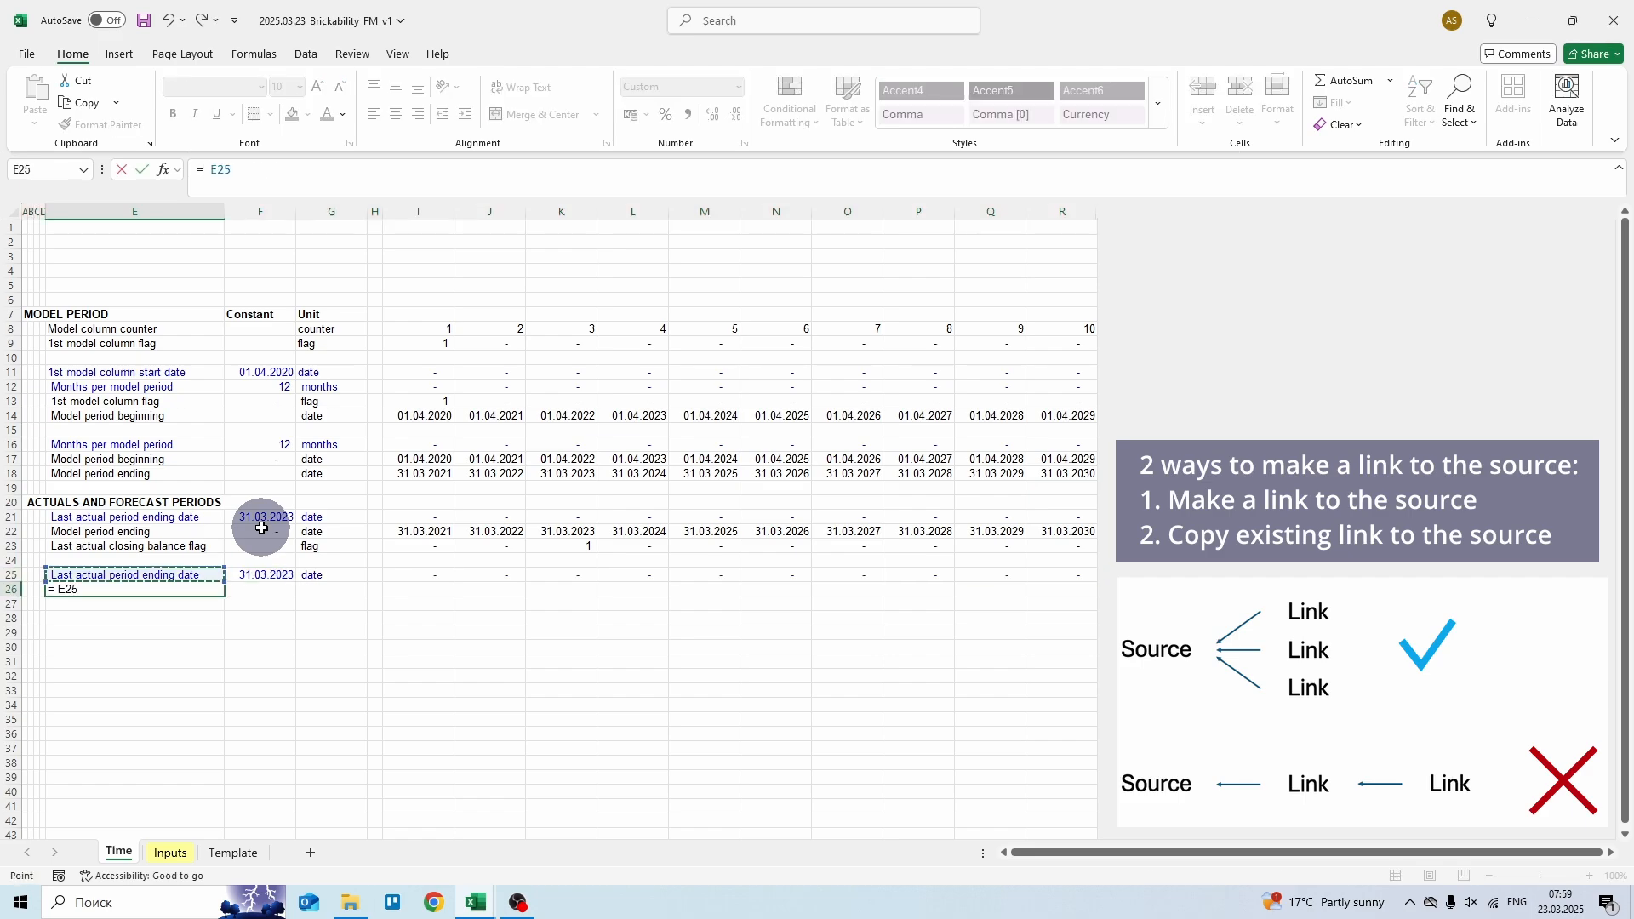
key("Up")
key("Up")
key("Up")
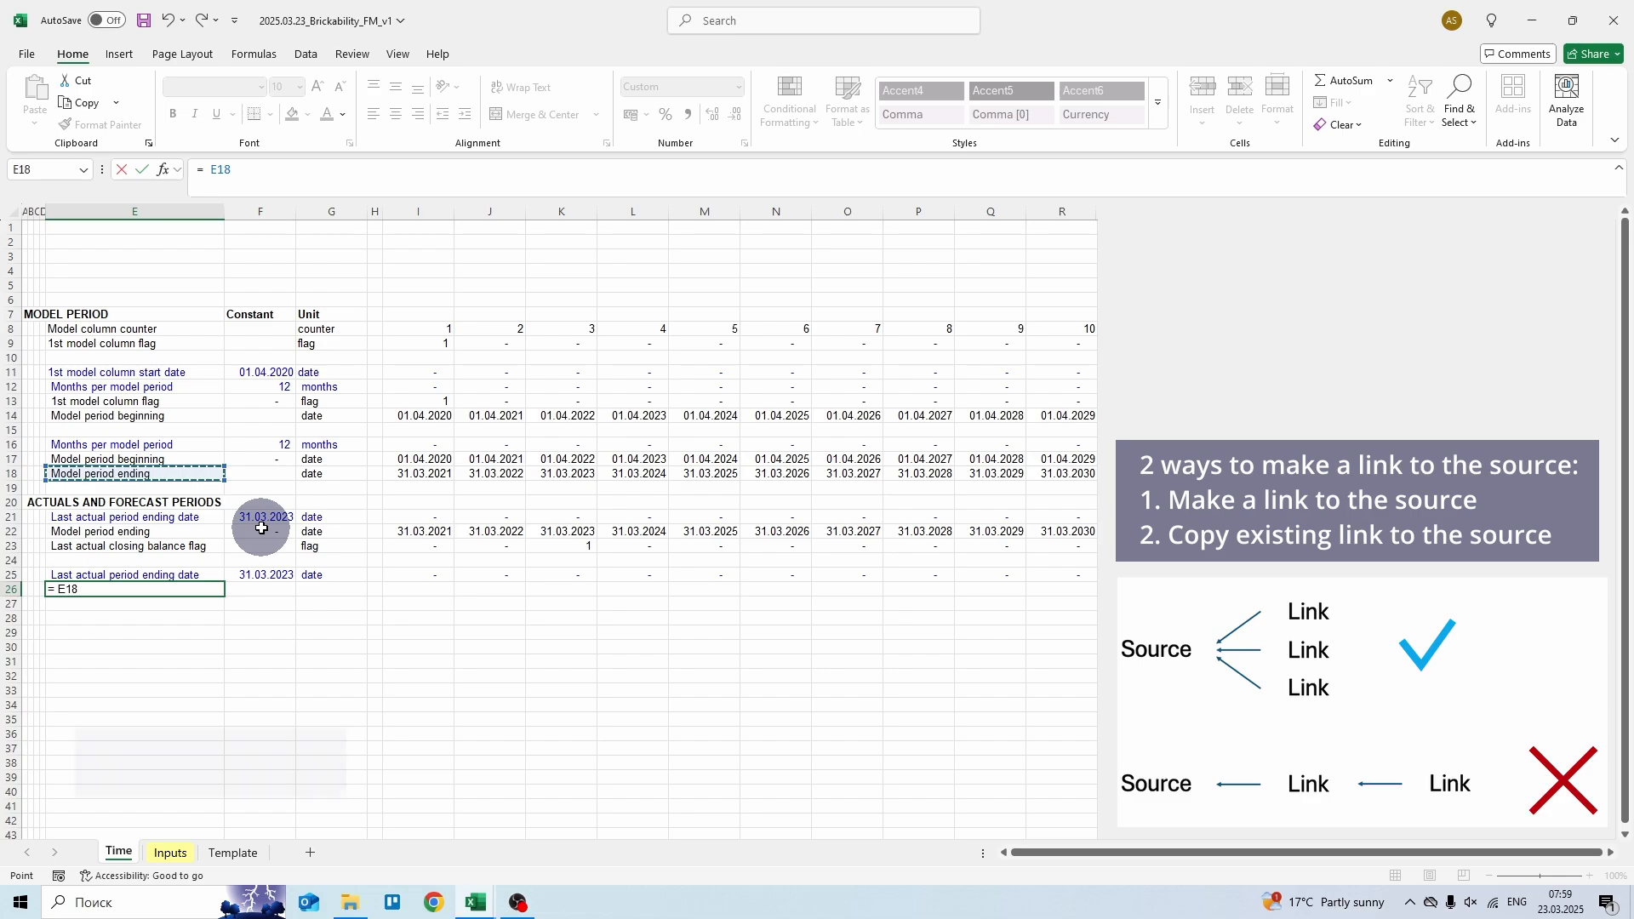
key("F4")
key("F4")
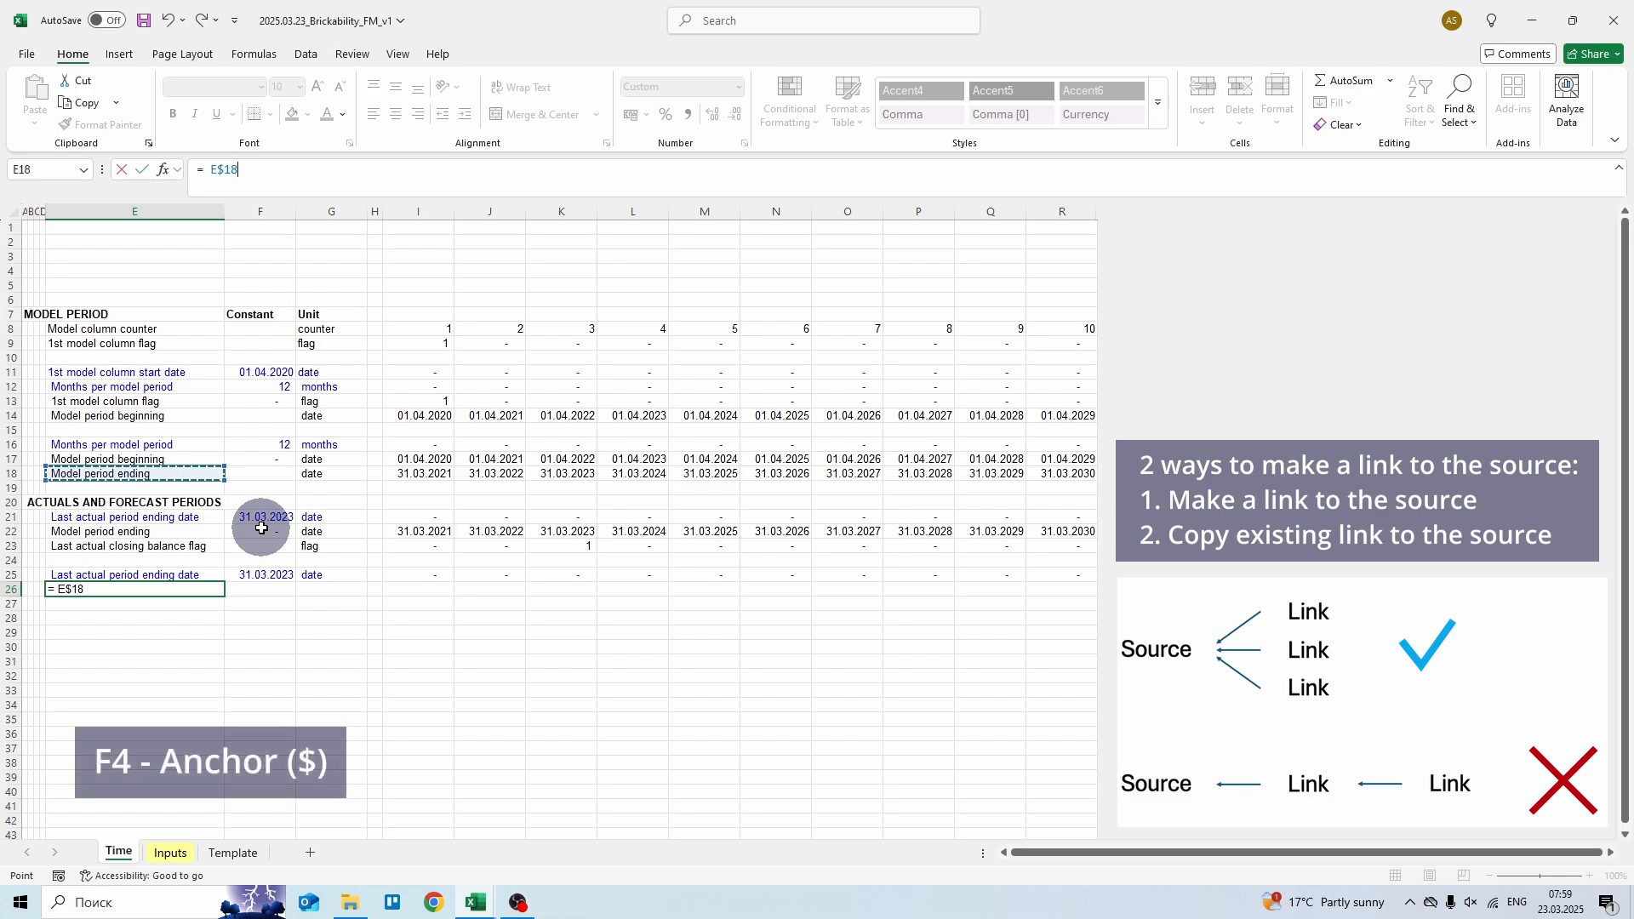
key("ctrl+Return")
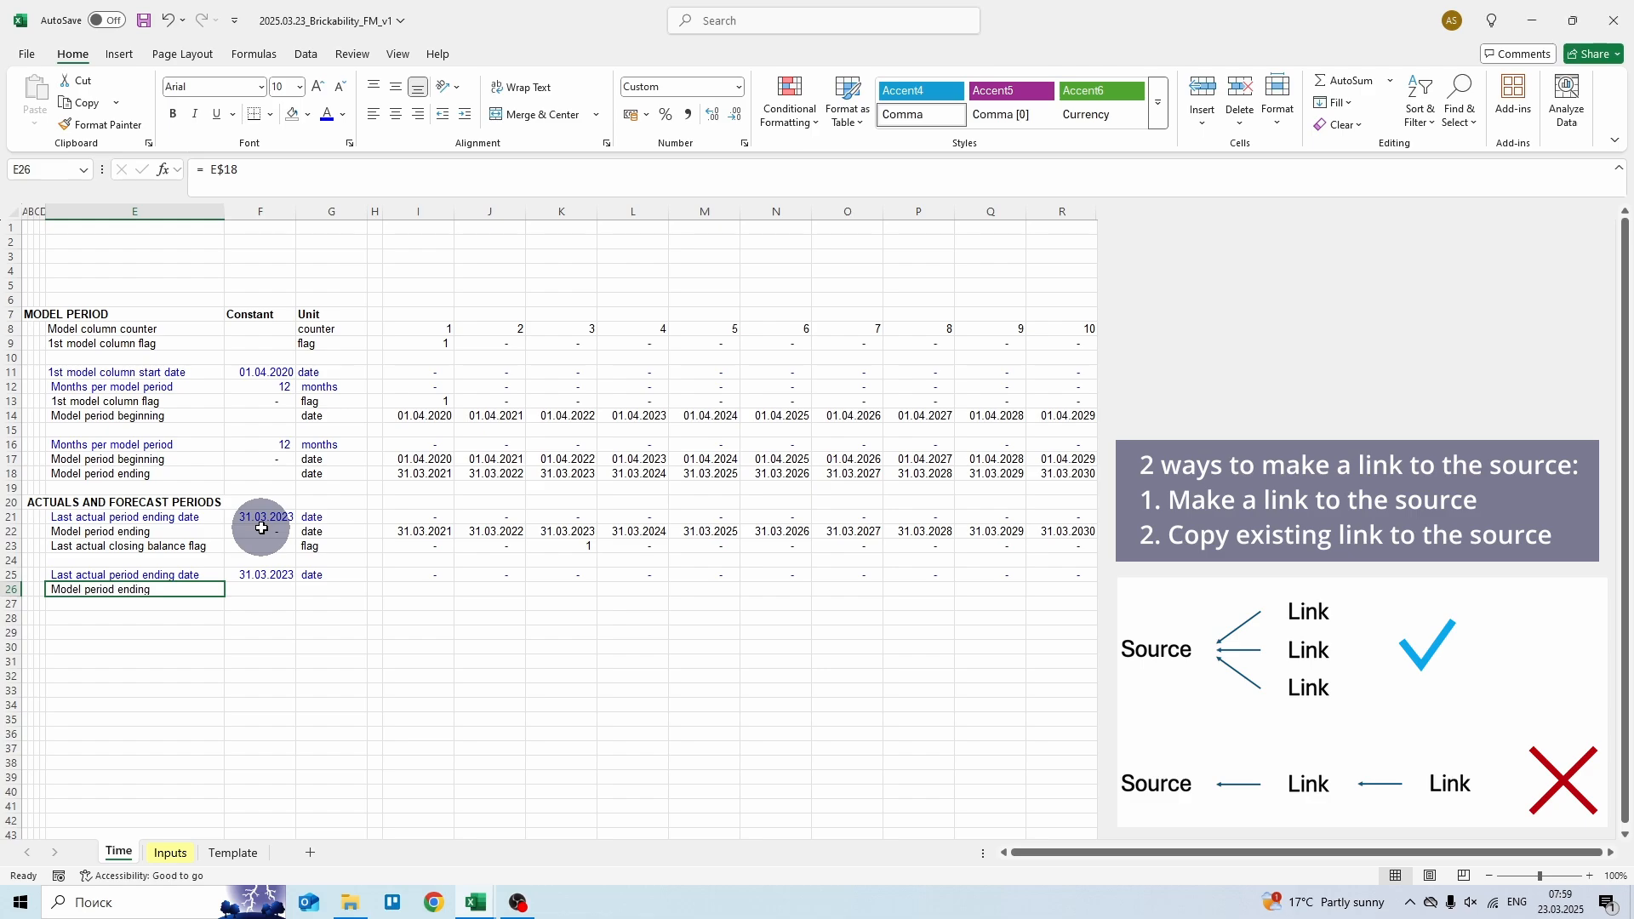
- Copy the E26 link across row 26 to R26 and clear the contents of E26:R26
key("ctrl+c")
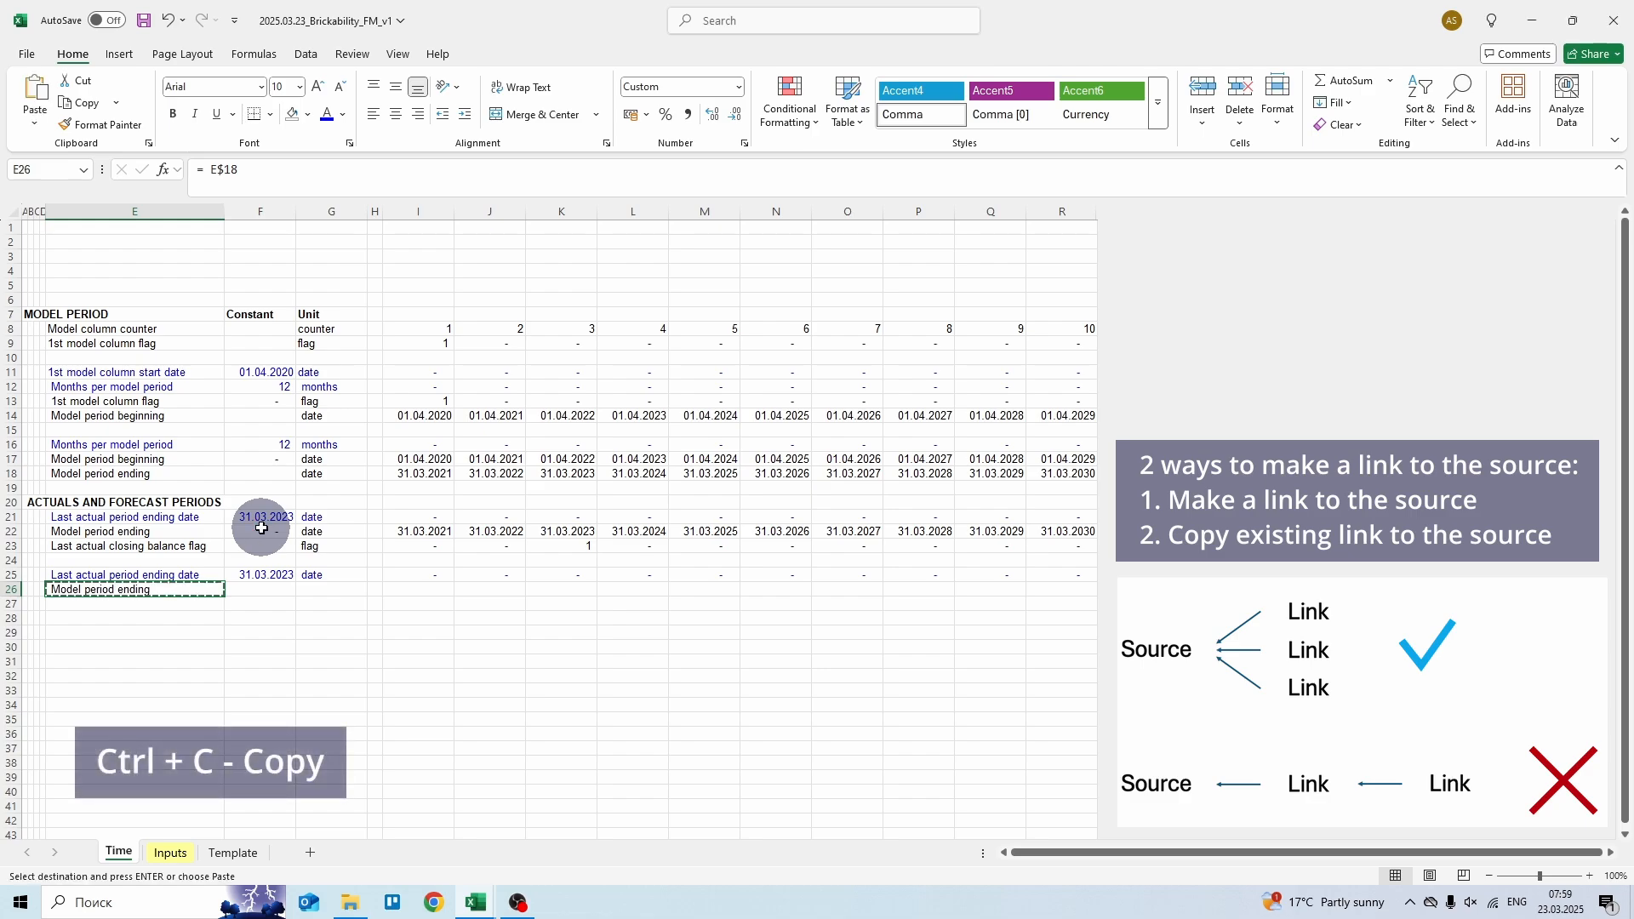
key("ctrl+shift+Right")
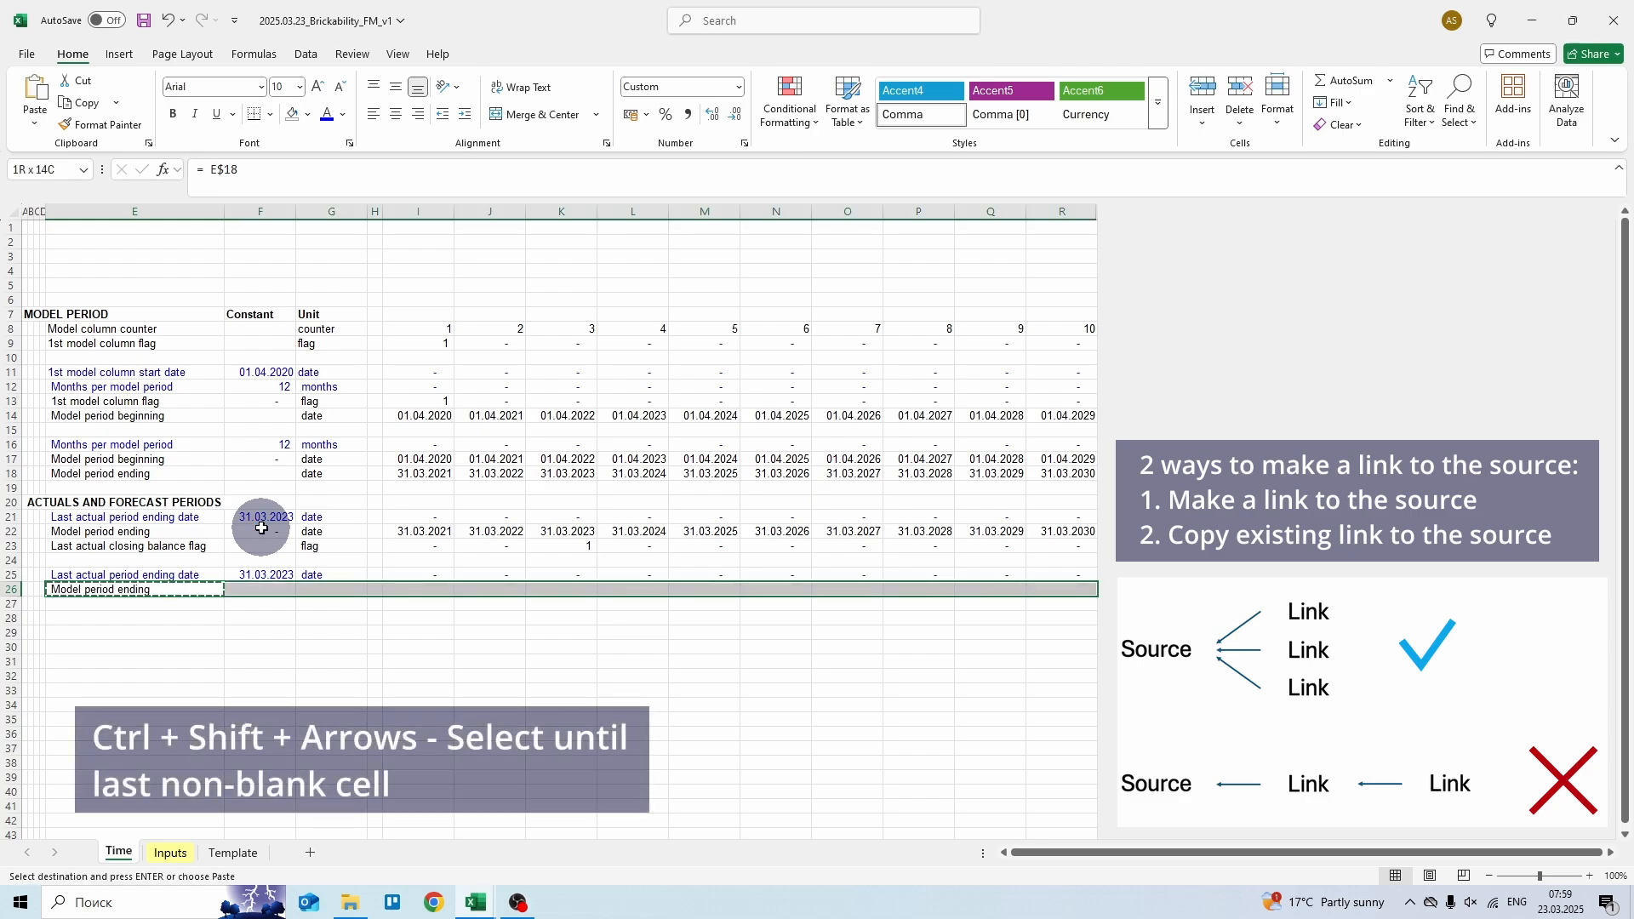
key("Return")
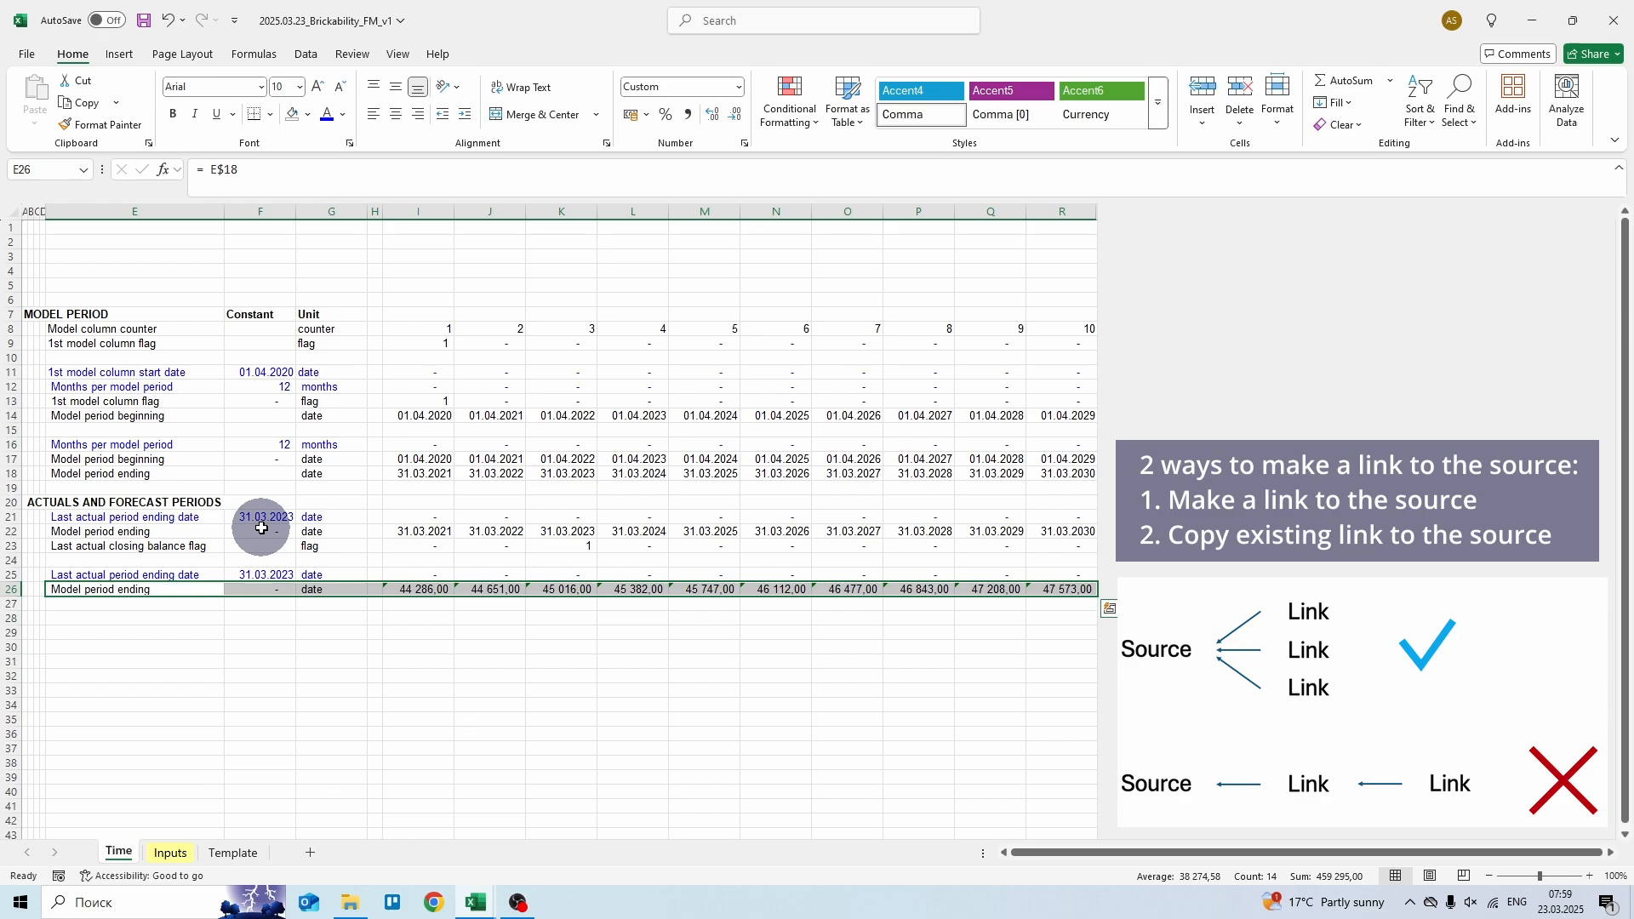
key("Delete")
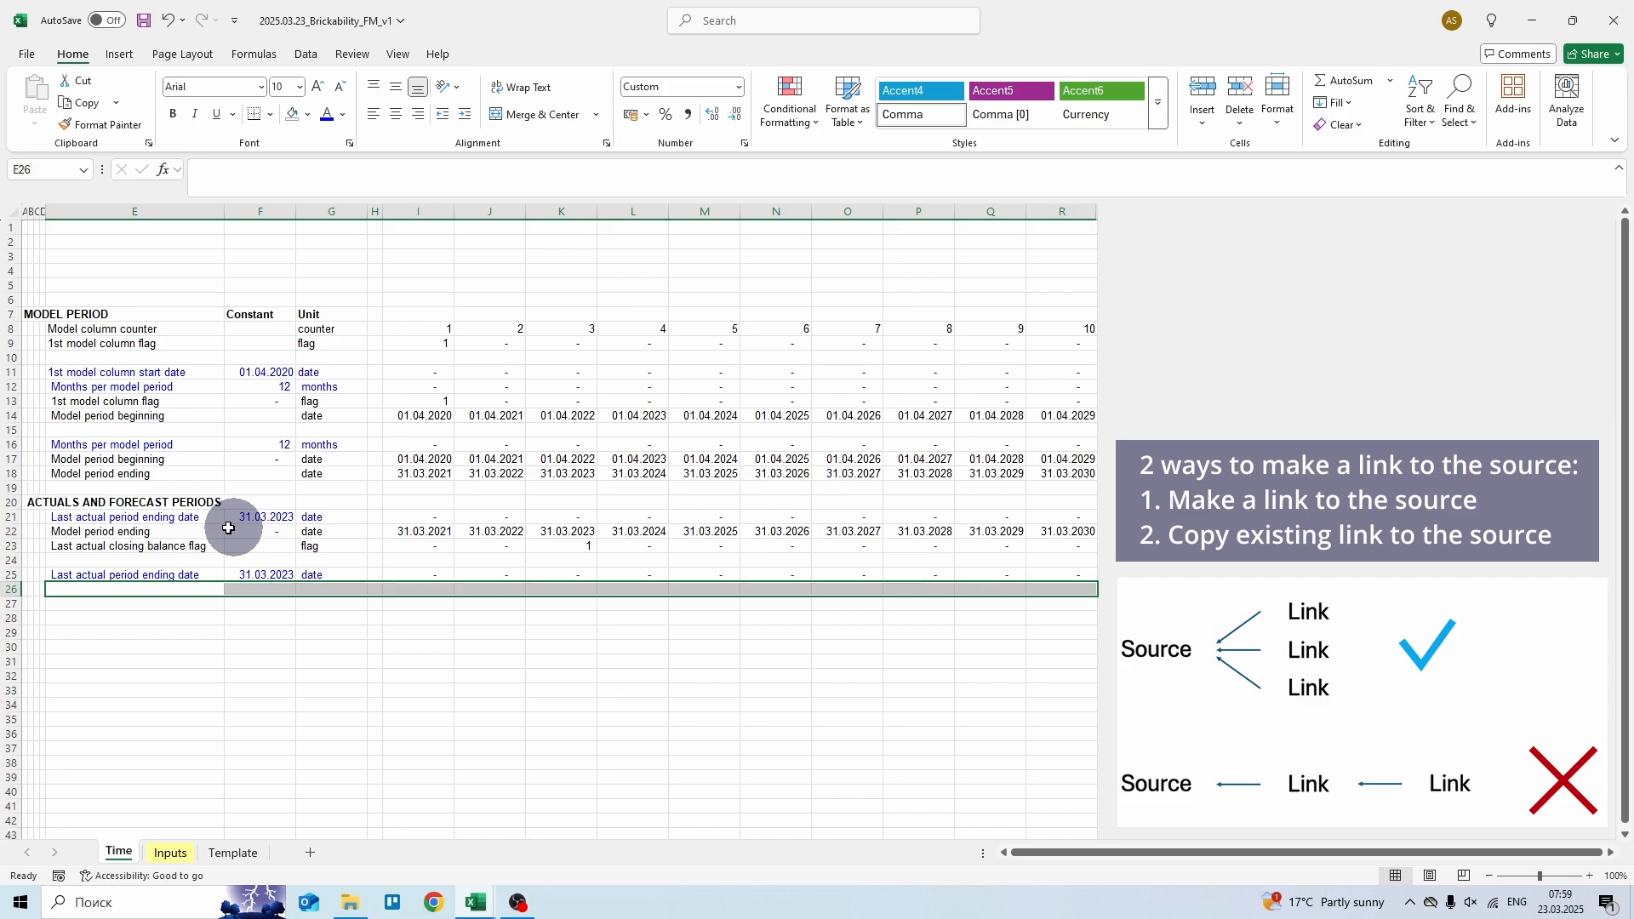
- Check the E22 link formula and copy the entire "Model period ending" row 22 into row 26
left_click(200, 528)
key("F2")
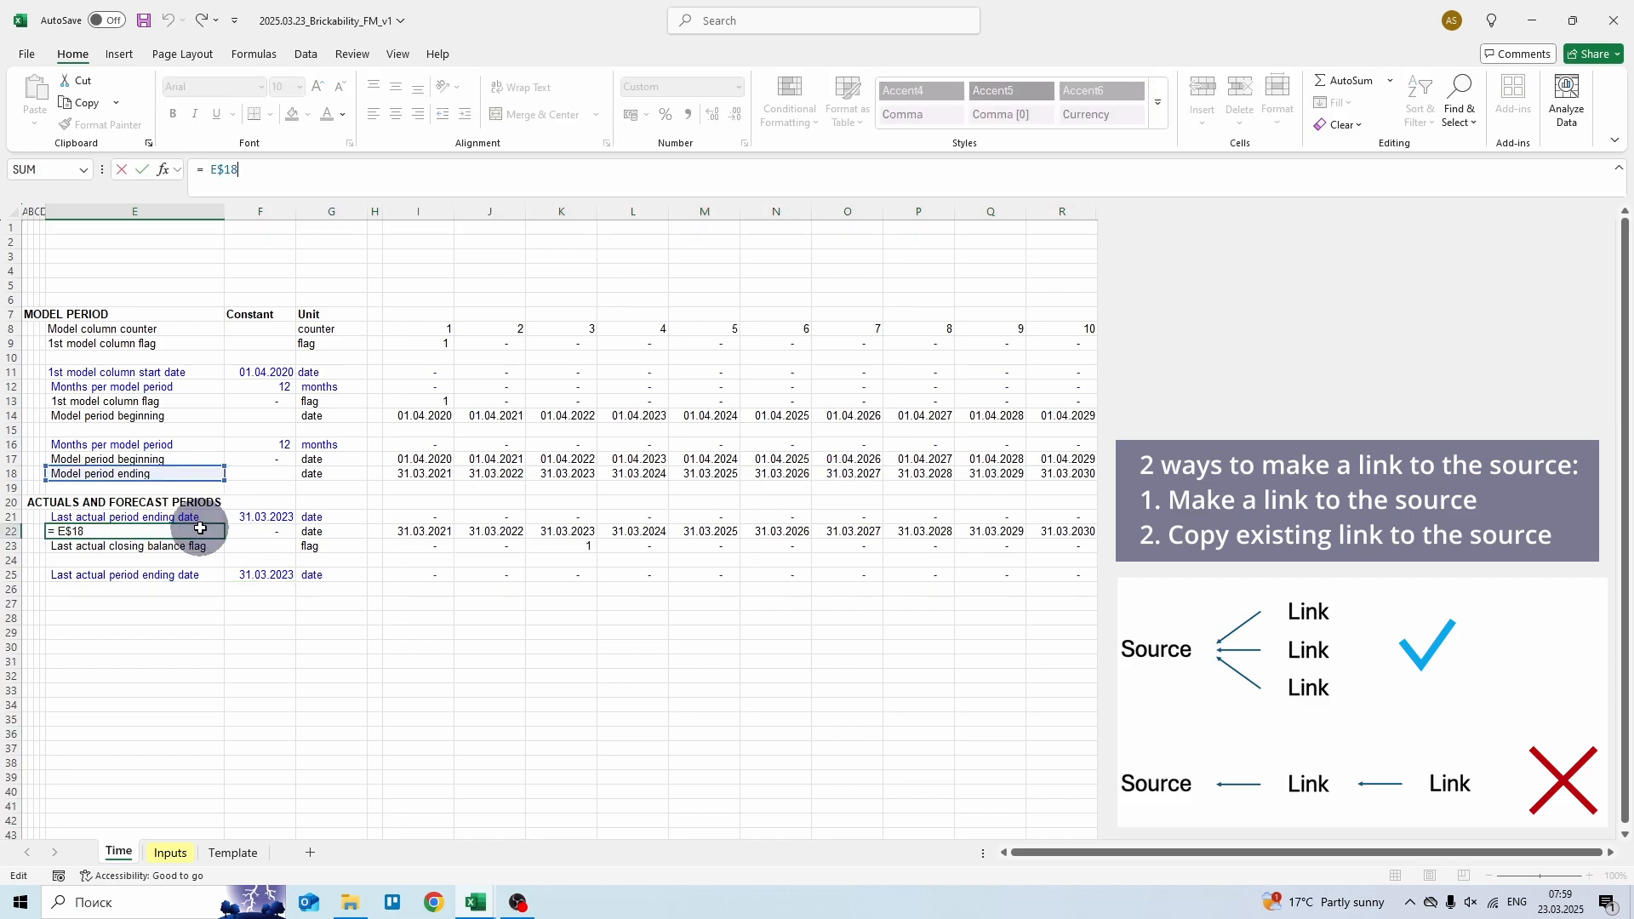
key("Escape")
key("shift+space")
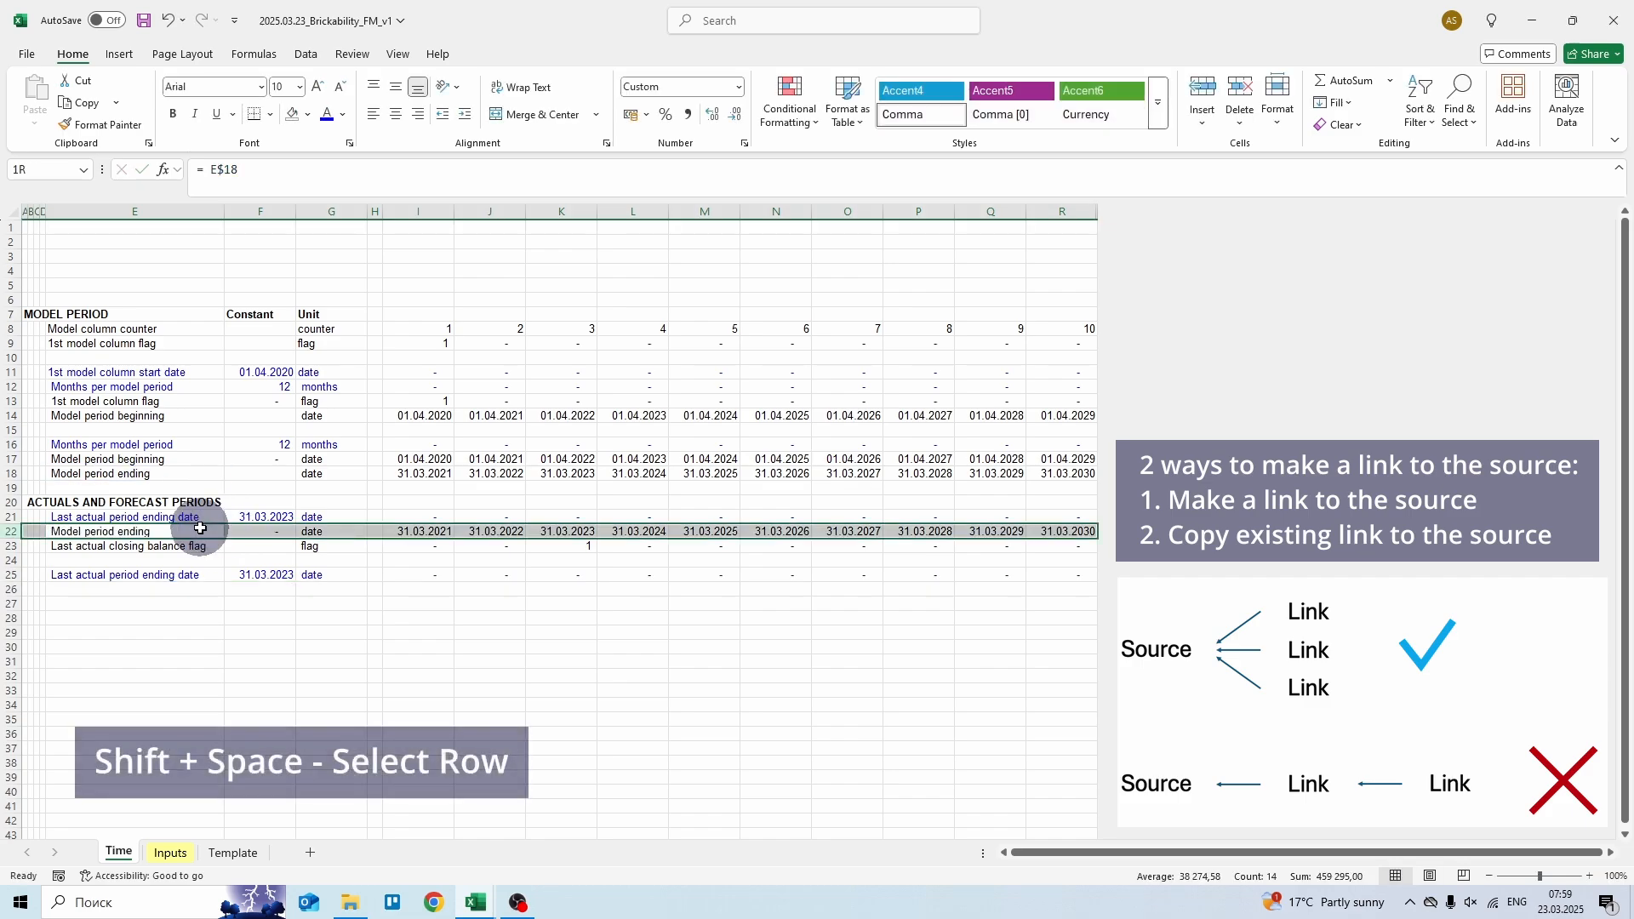
key("ctrl+c")
key("Down")
key("Down")
key("Down")
key("Down")
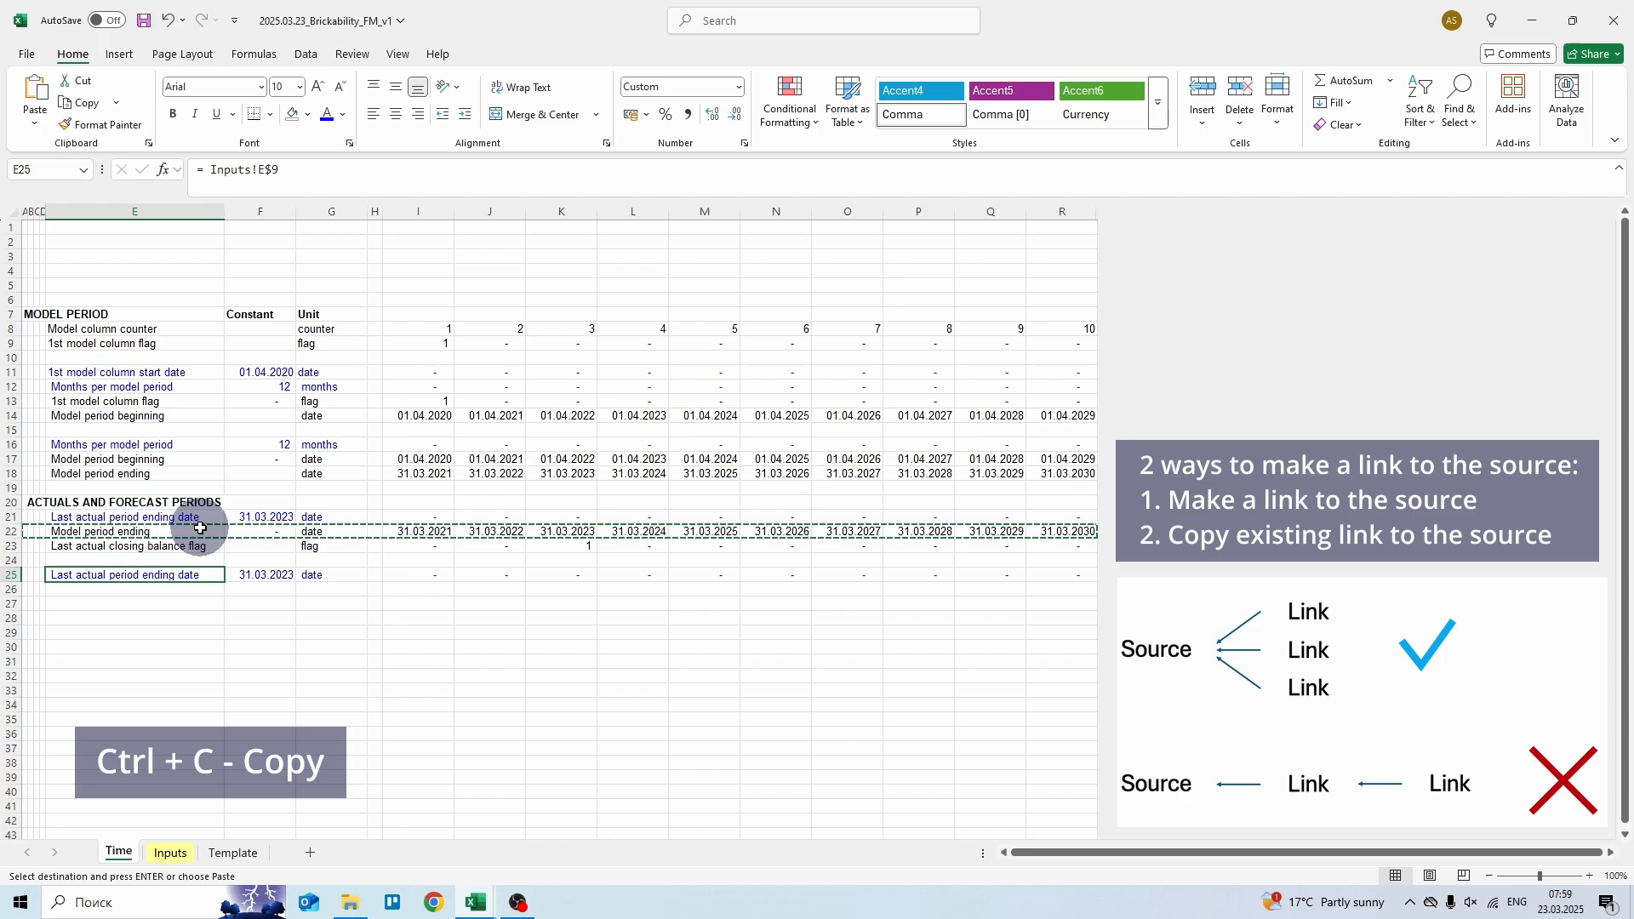
key("shift+space")
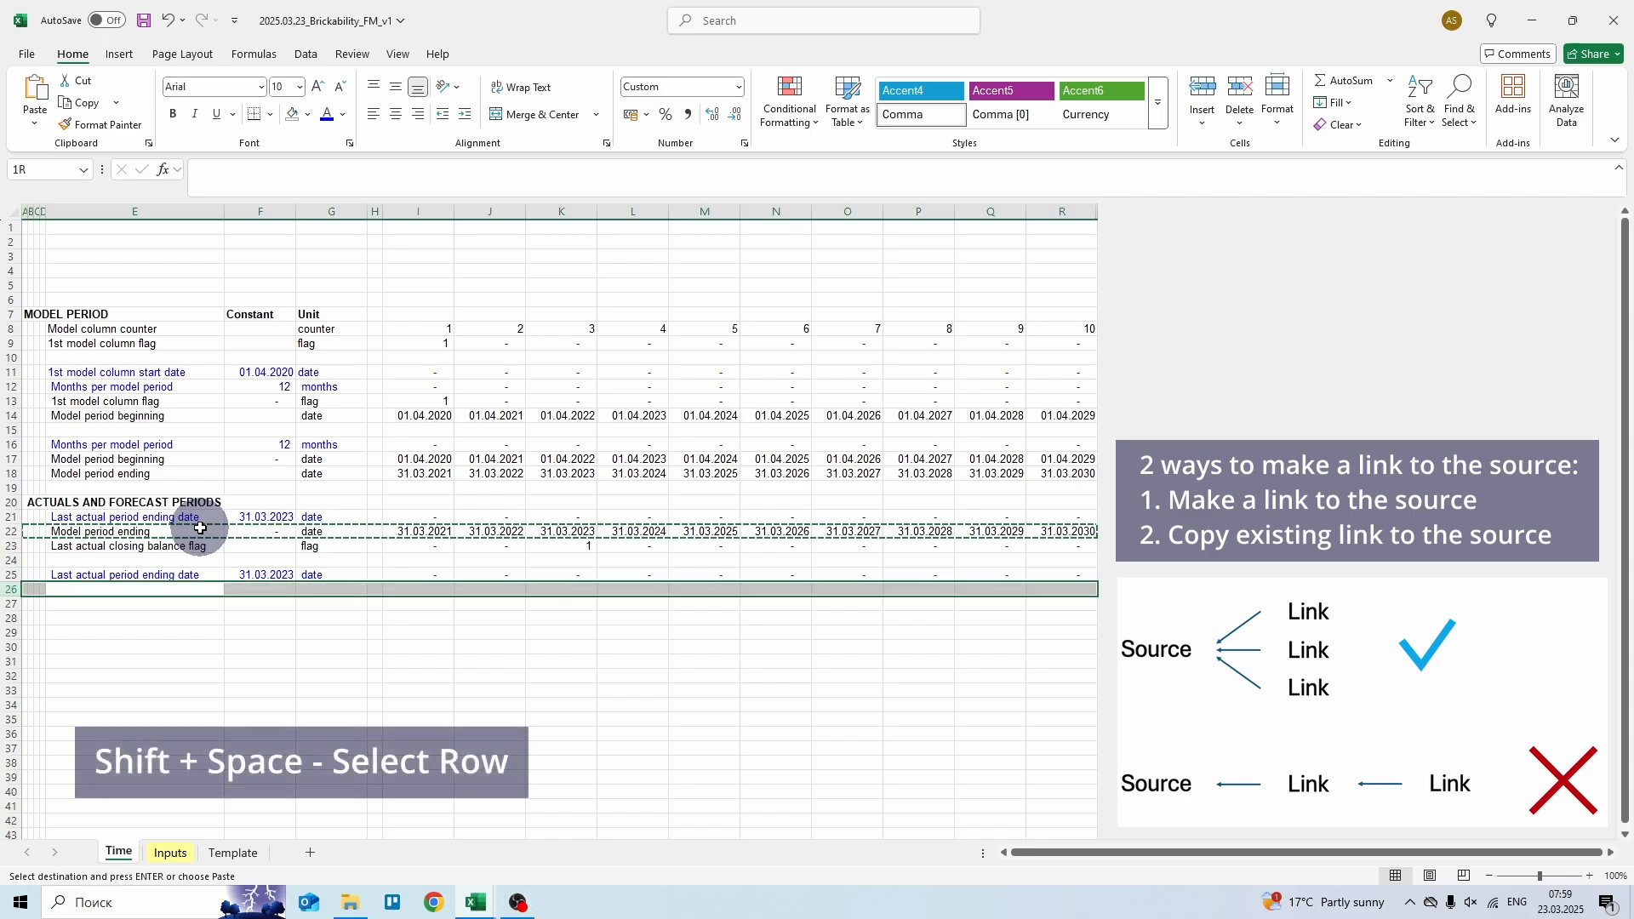
key("Return")
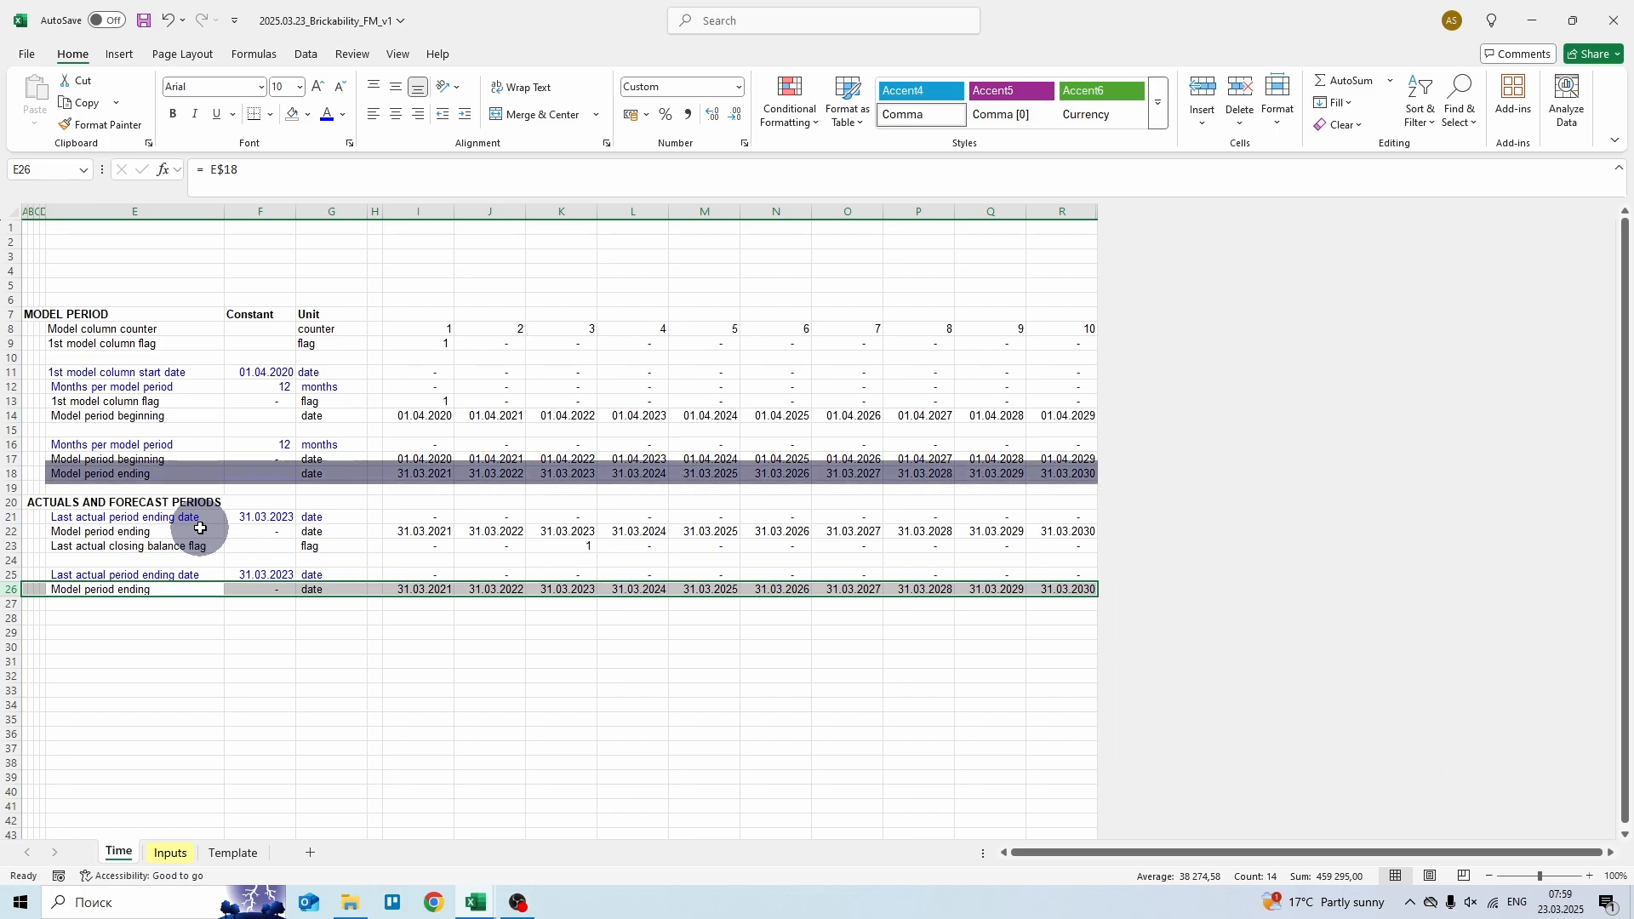
- Enter the row label "Actuals period flag" in E27 with the unit "flag" in G27
key("Down")
type("A")
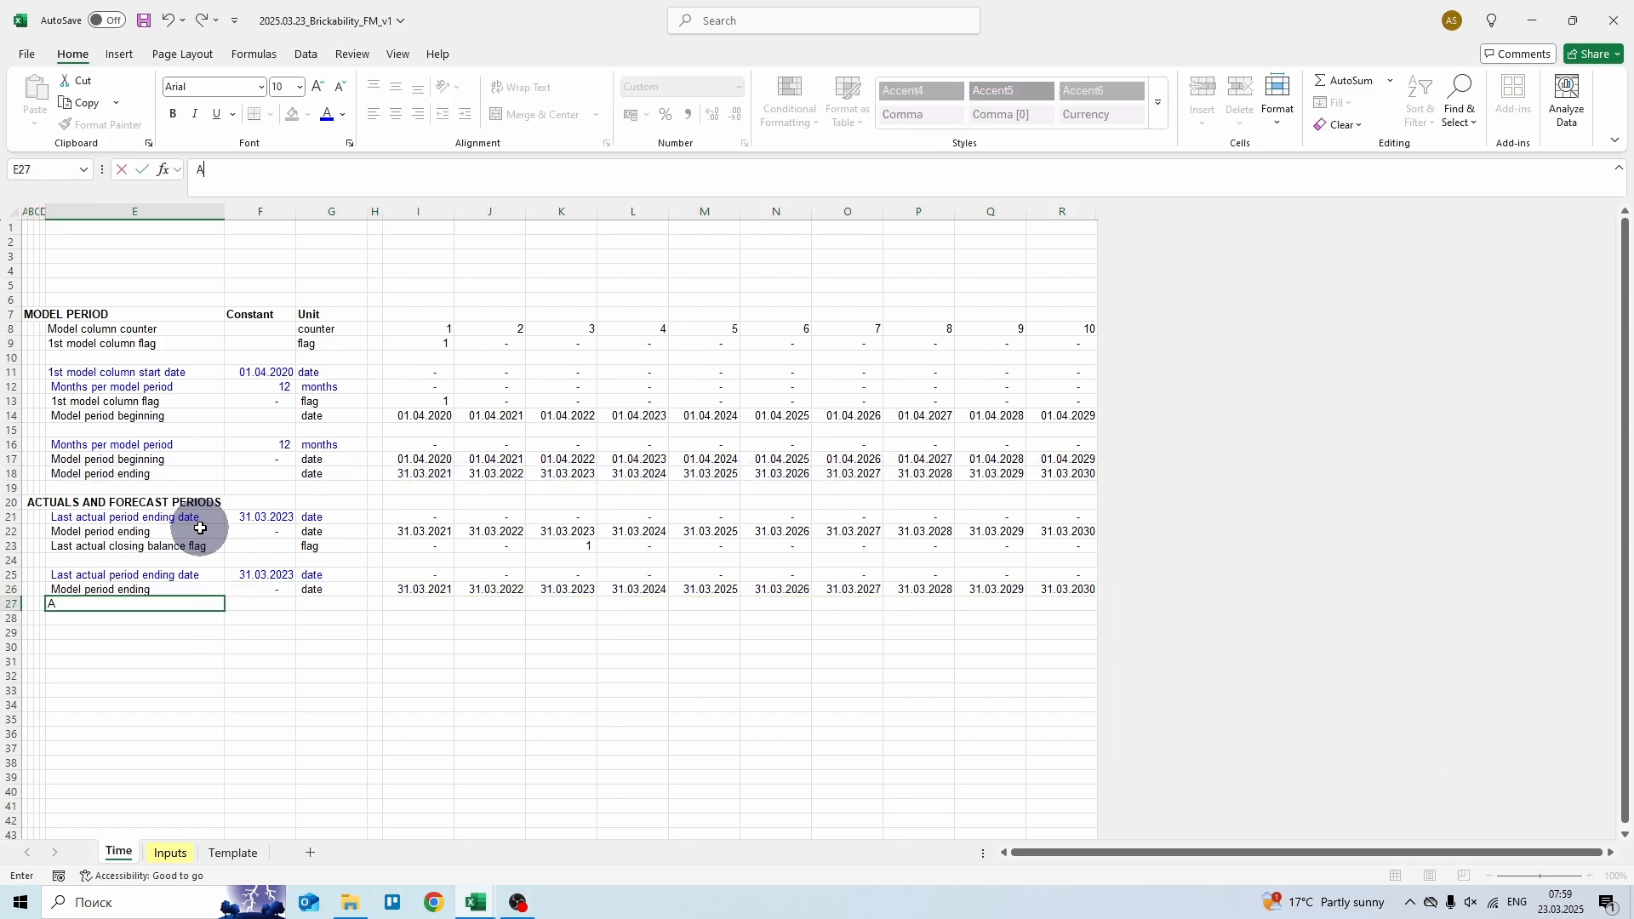
type("ctuals period flag")
key("Tab")
key("Tab")
type("flag")
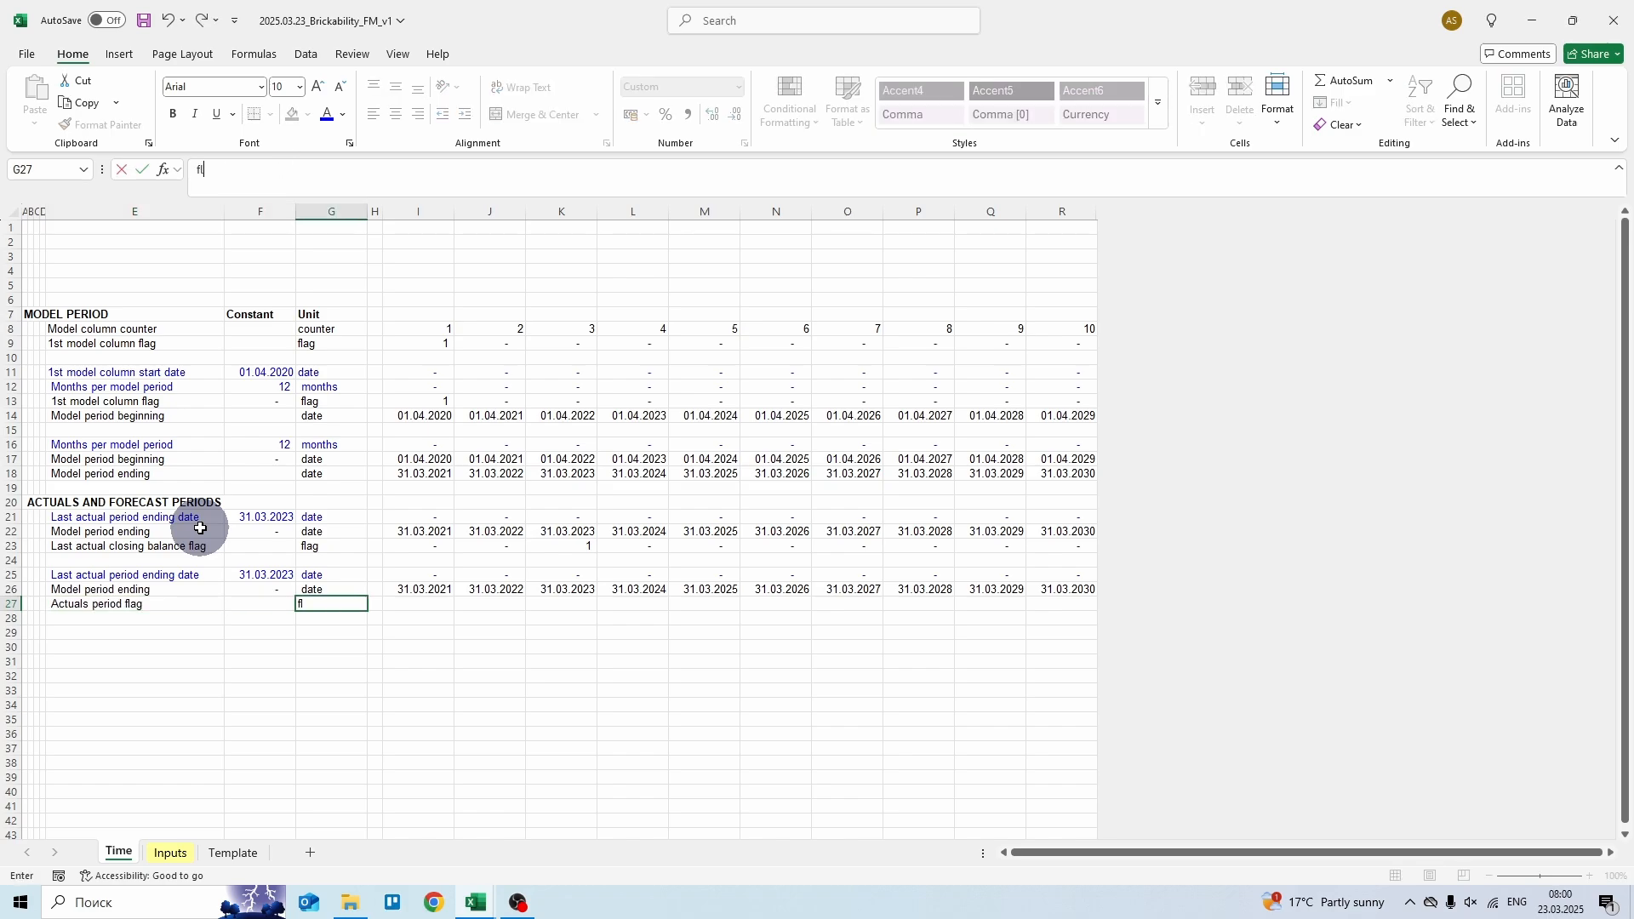
key("Tab")
key("Tab")
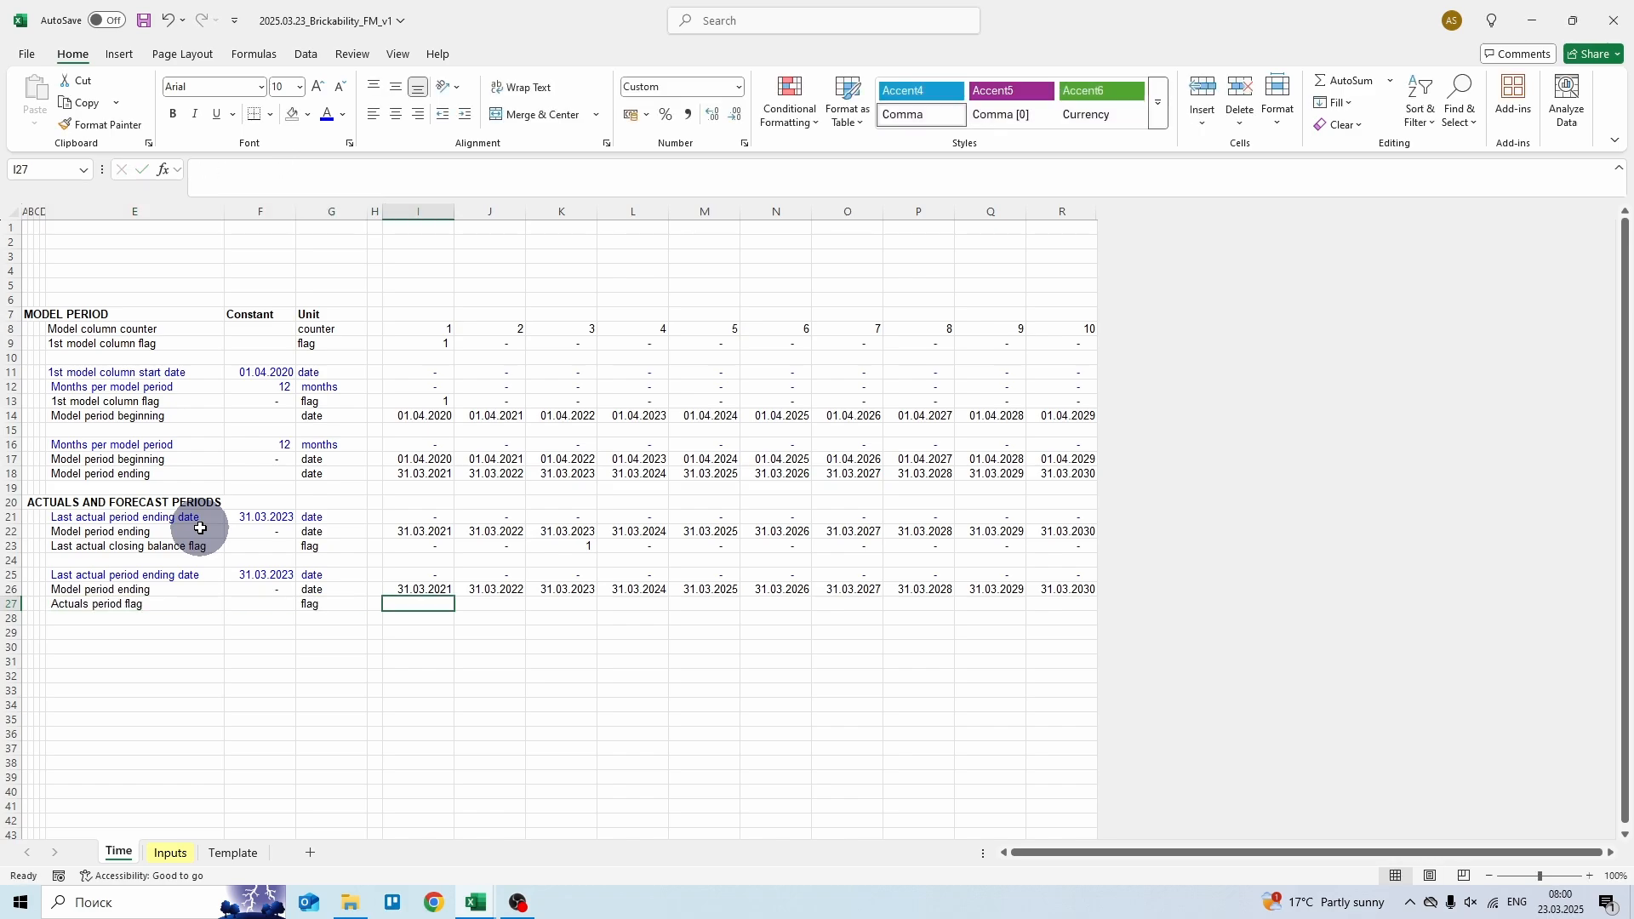
- Enter the actuals period flag formula = IF($F25 >= I26; 1; 0) in I27
type("= i")
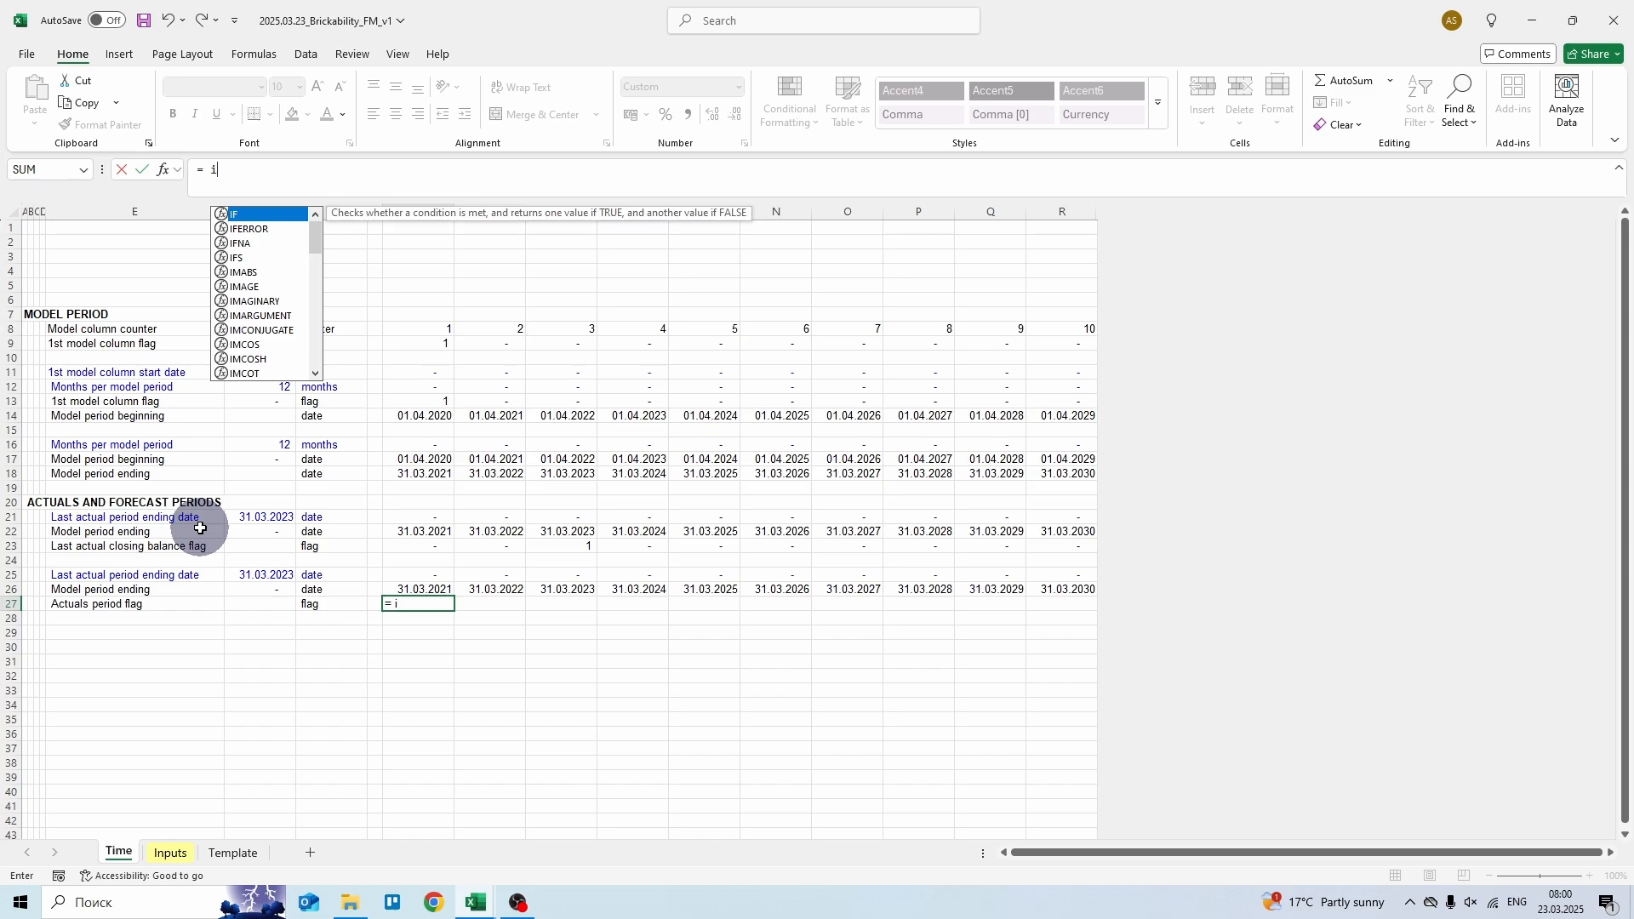
type("f(")
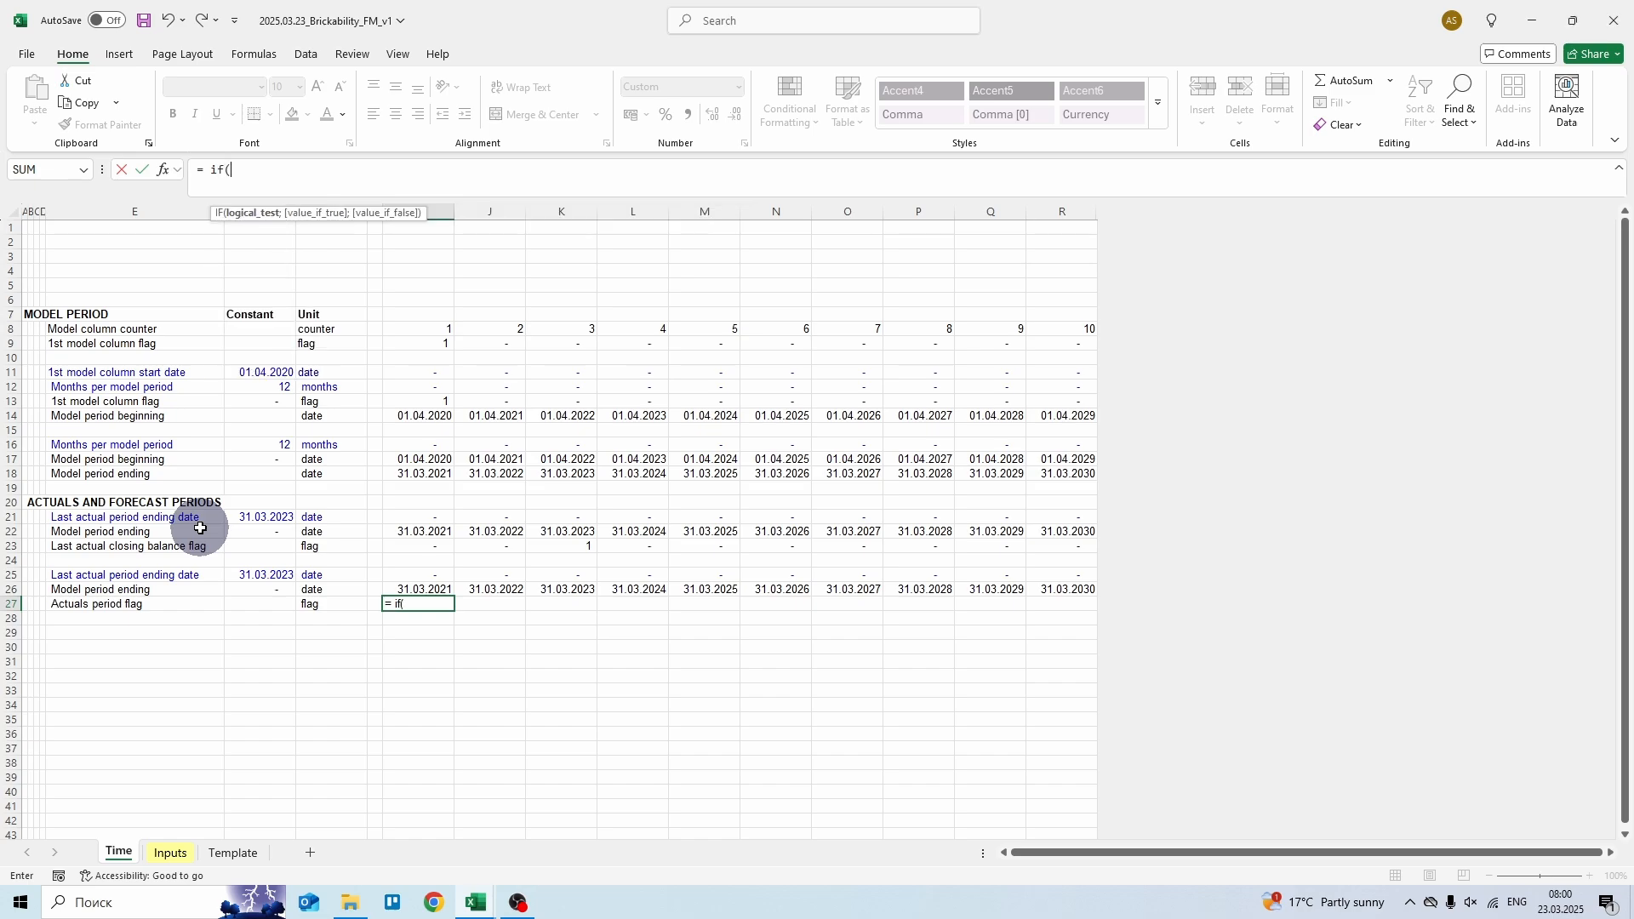
key("Up")
key("Up")
key("Left")
key("Left")
key("Left")
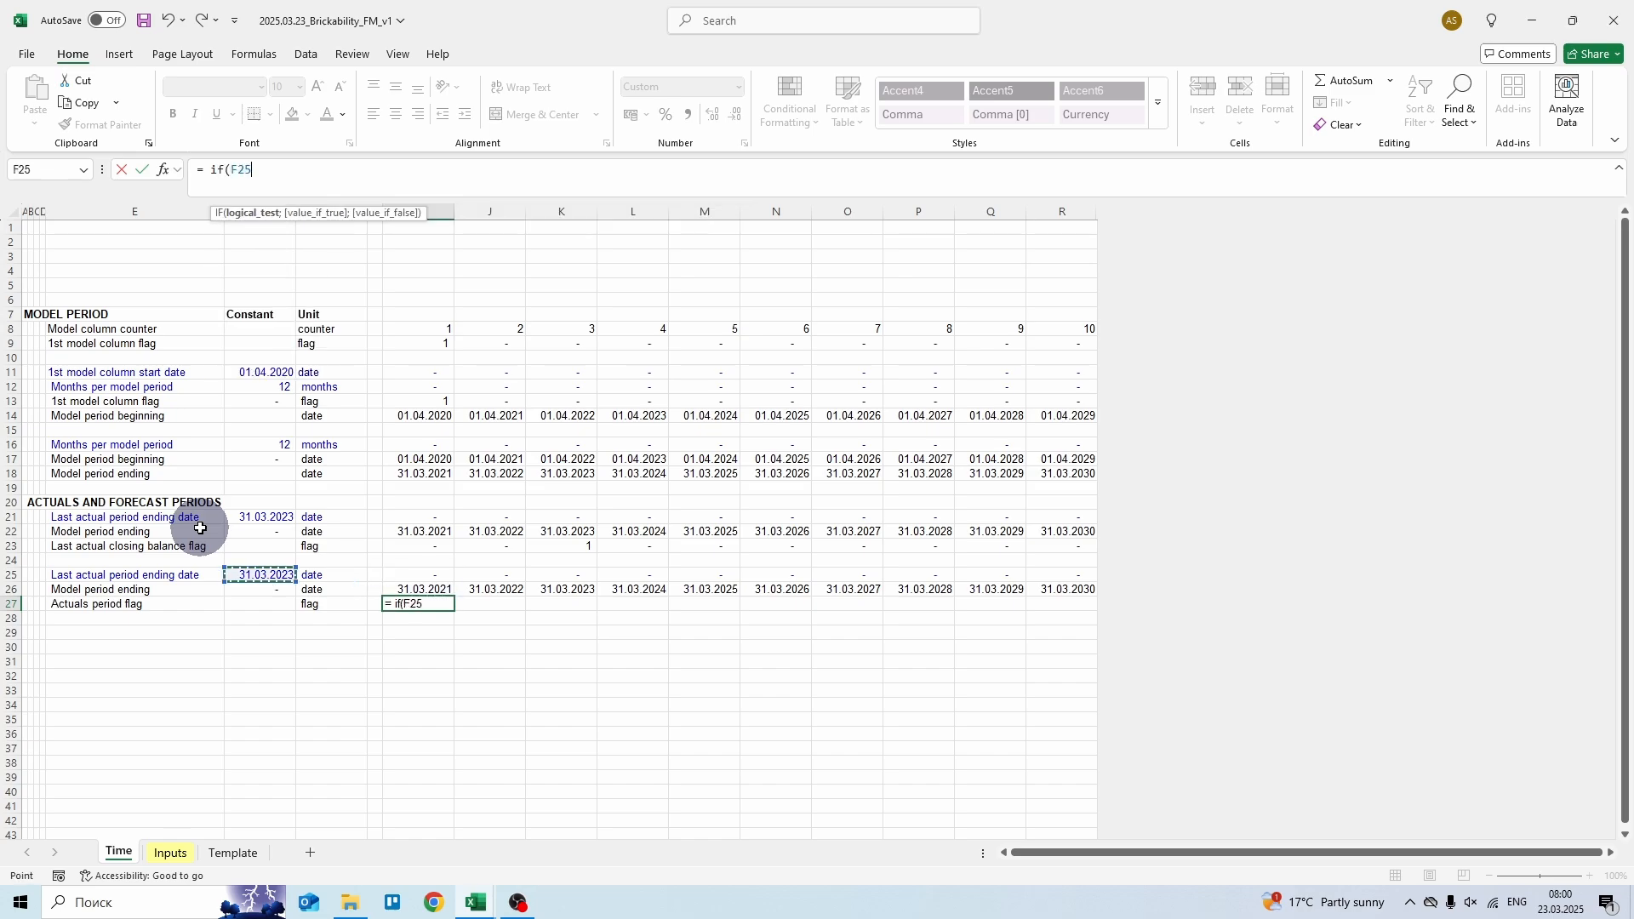
key("F4")
key("F4")
key("F4")
type(">=")
key("Up")
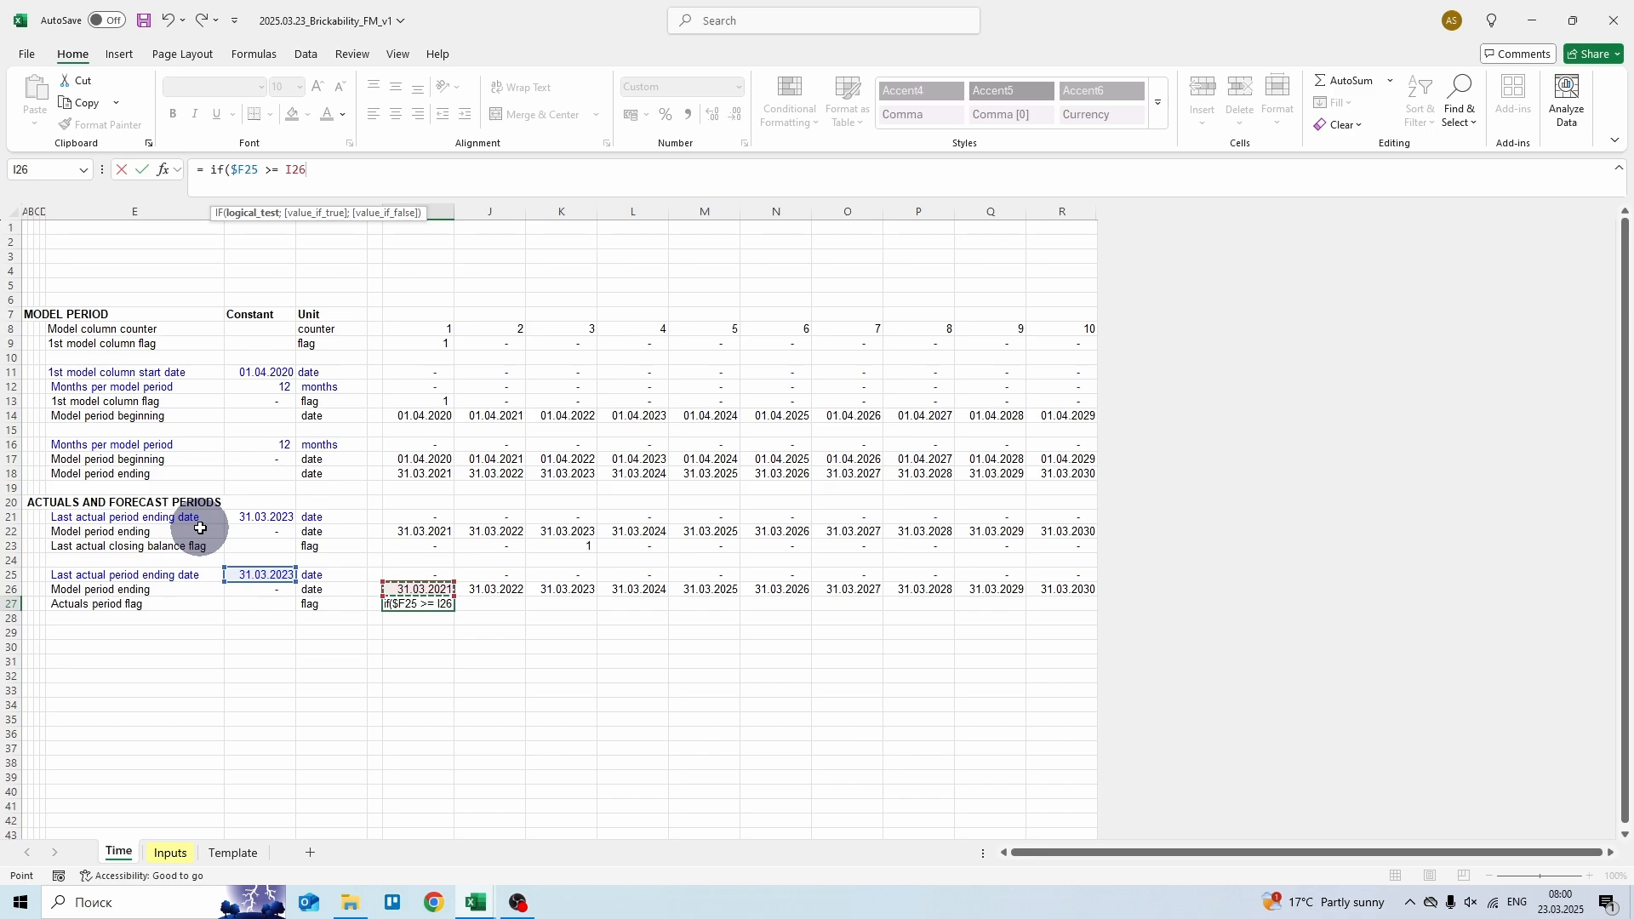
type("; 1")
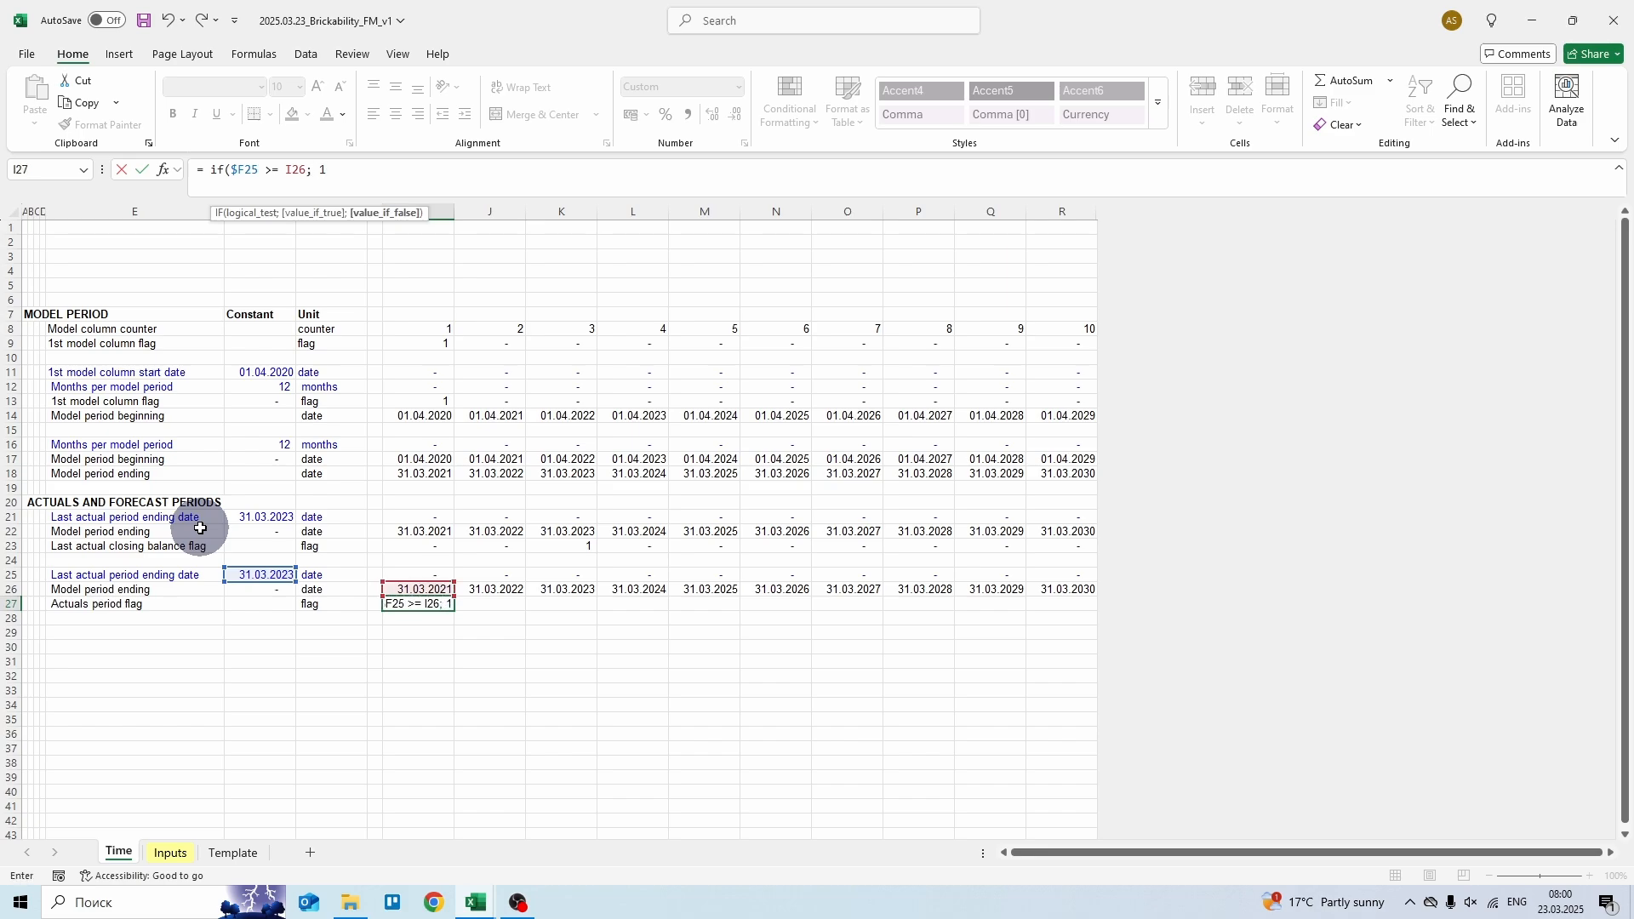
type("; 0)")
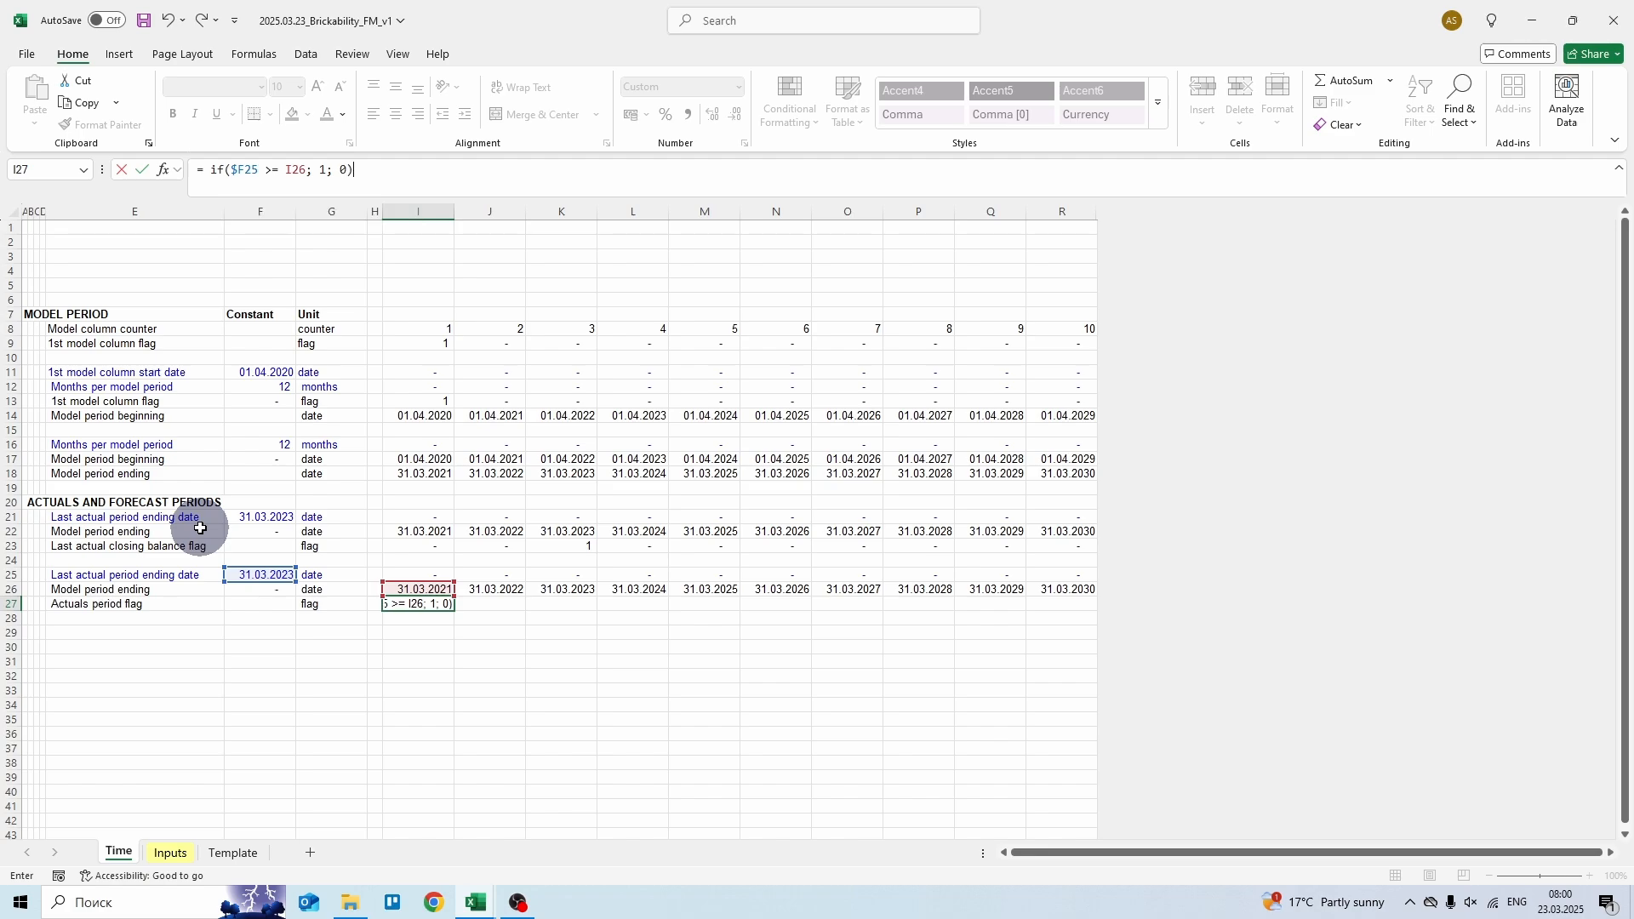
key("ctrl+Return")
- Copy the I27 flag formula across row 27 to R27 and format I27:R27 with no decimal places
key("ctrl+c")
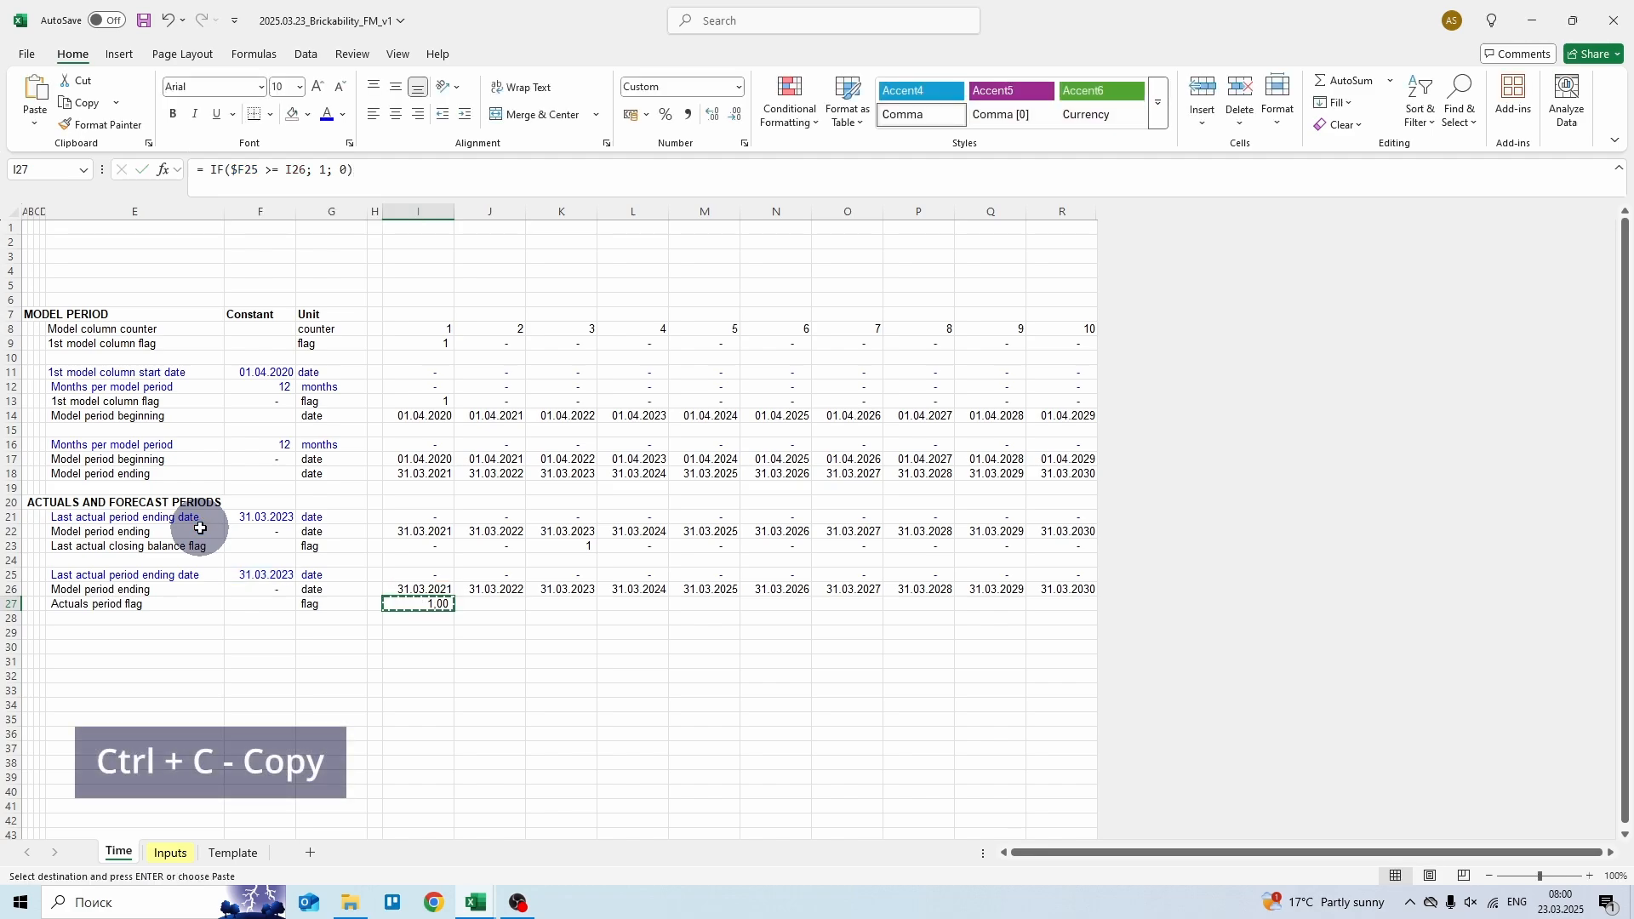
key("ctrl+shift+Right")
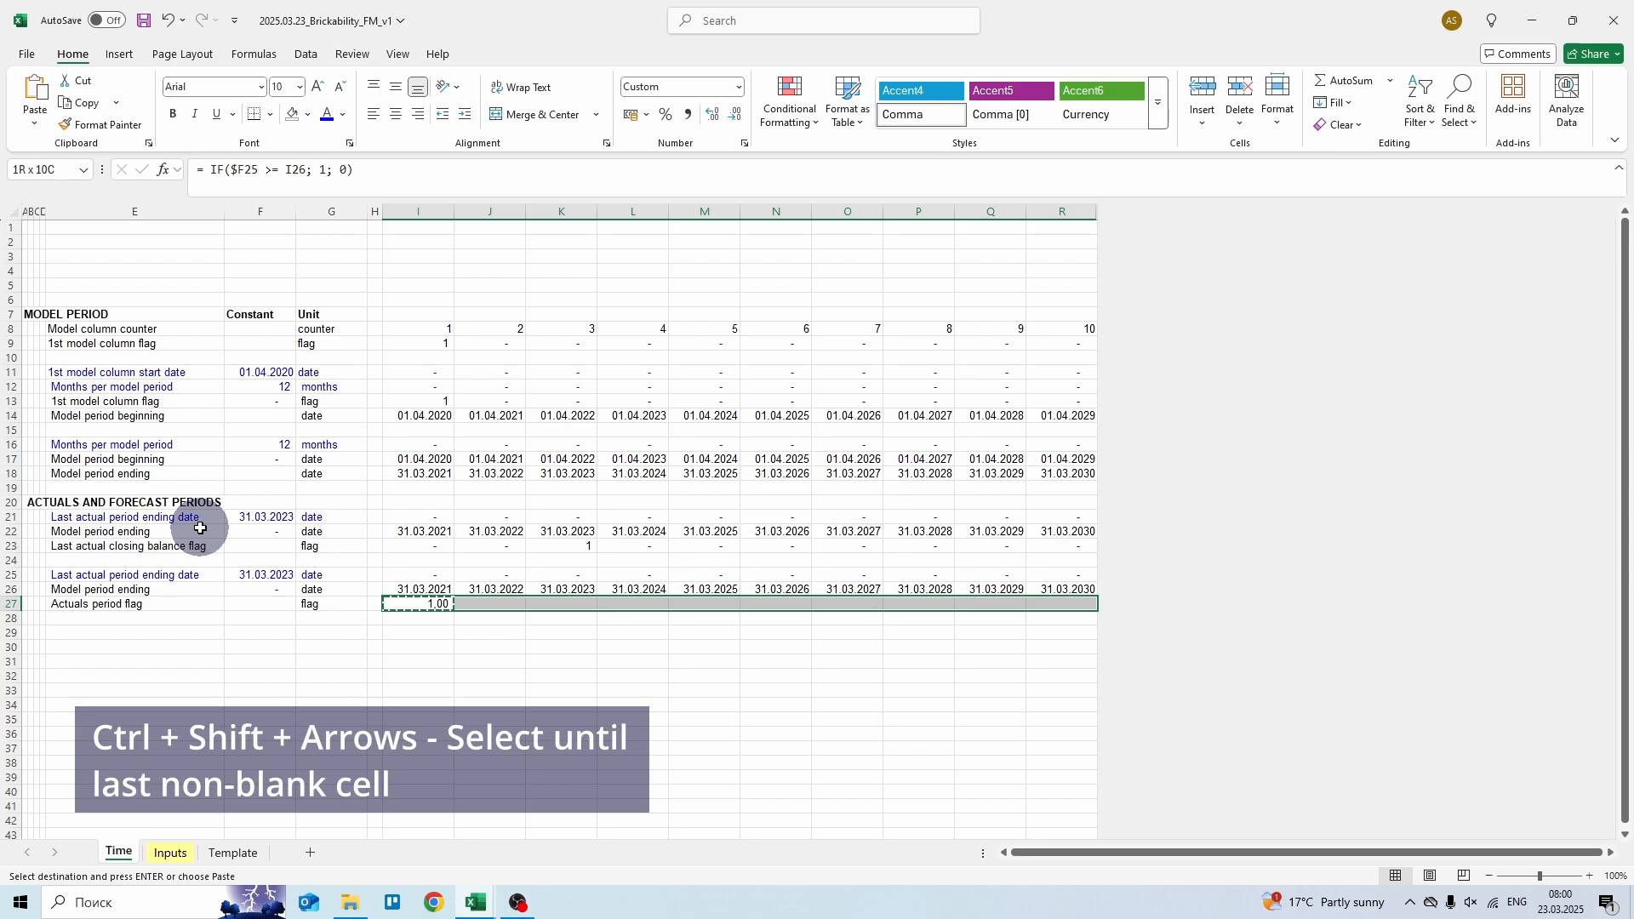
key("Return")
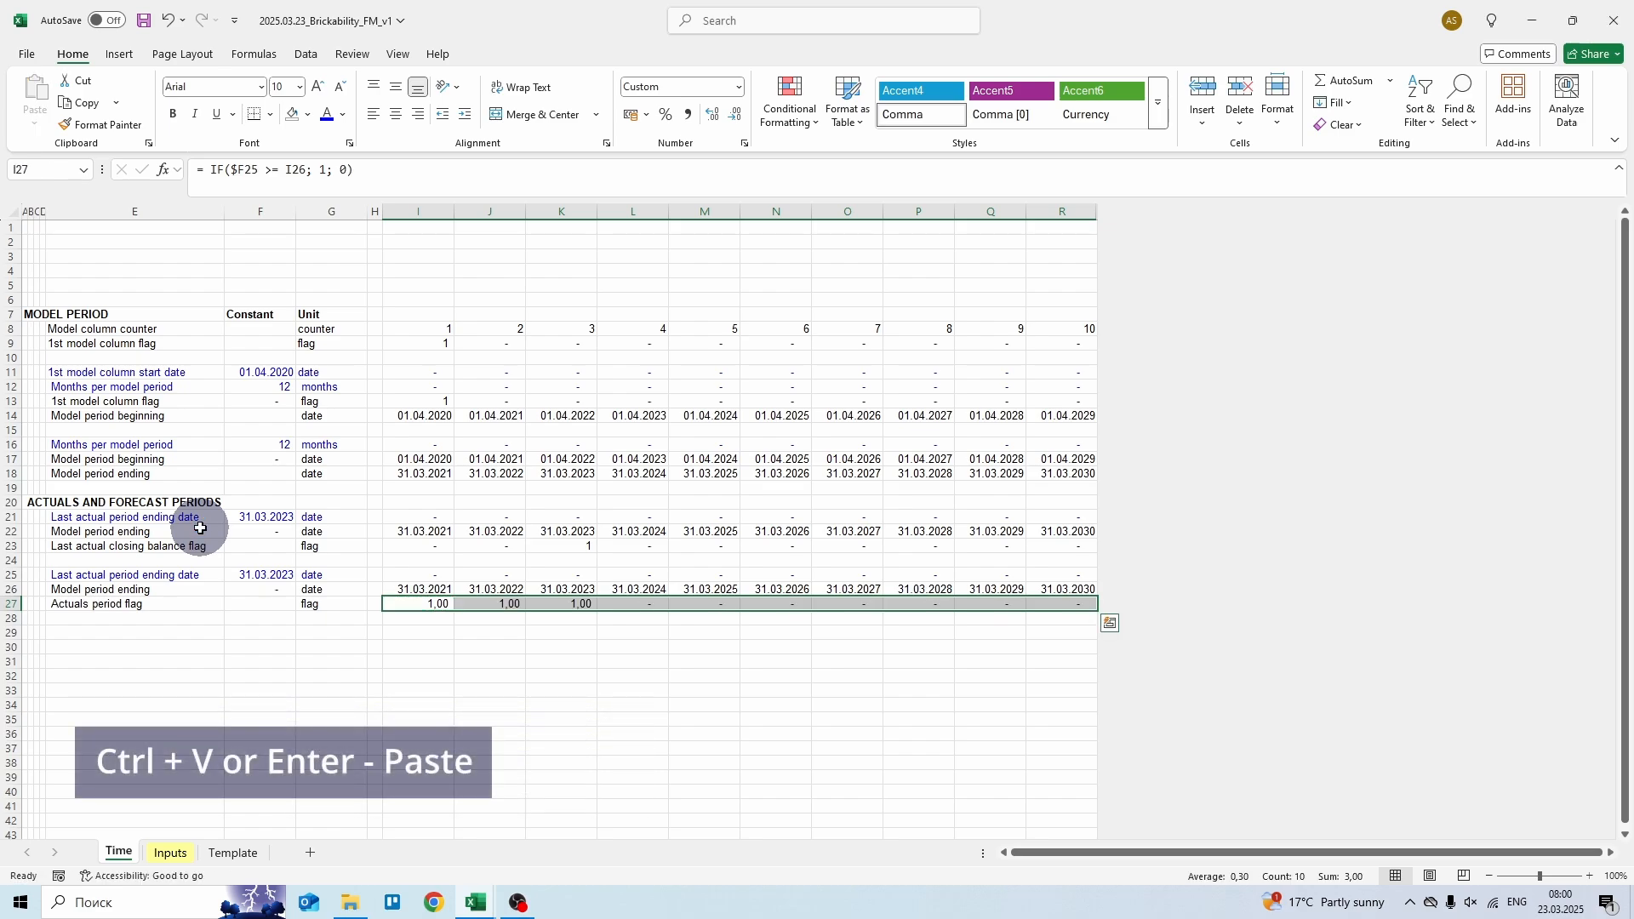
key("alt")
key("h")
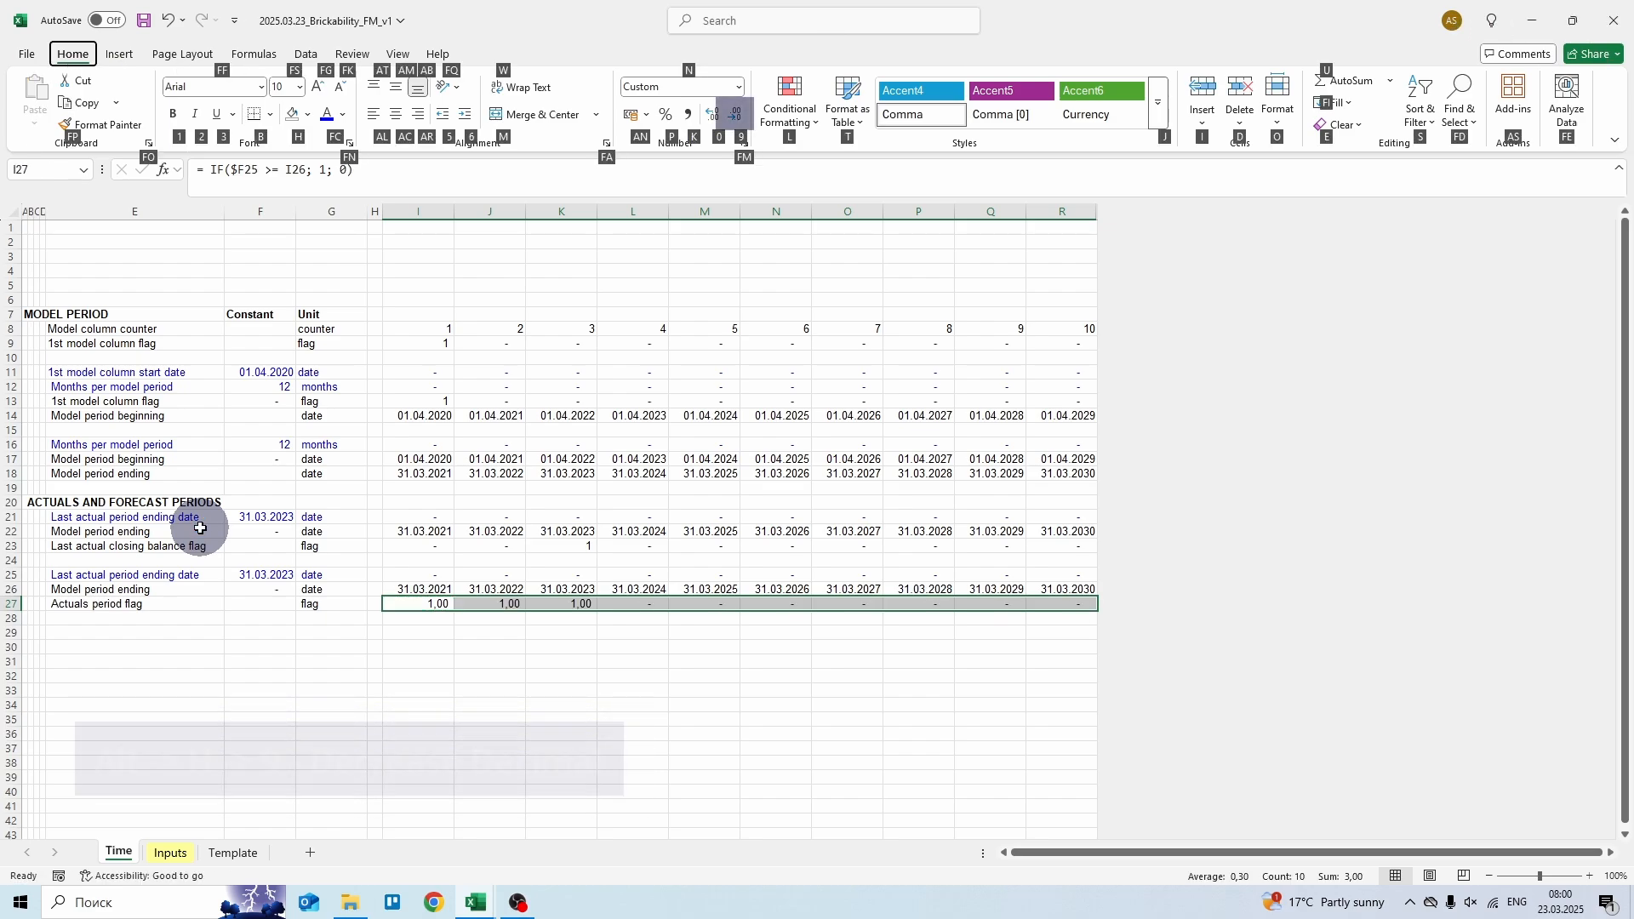
key("9")
key("alt+h")
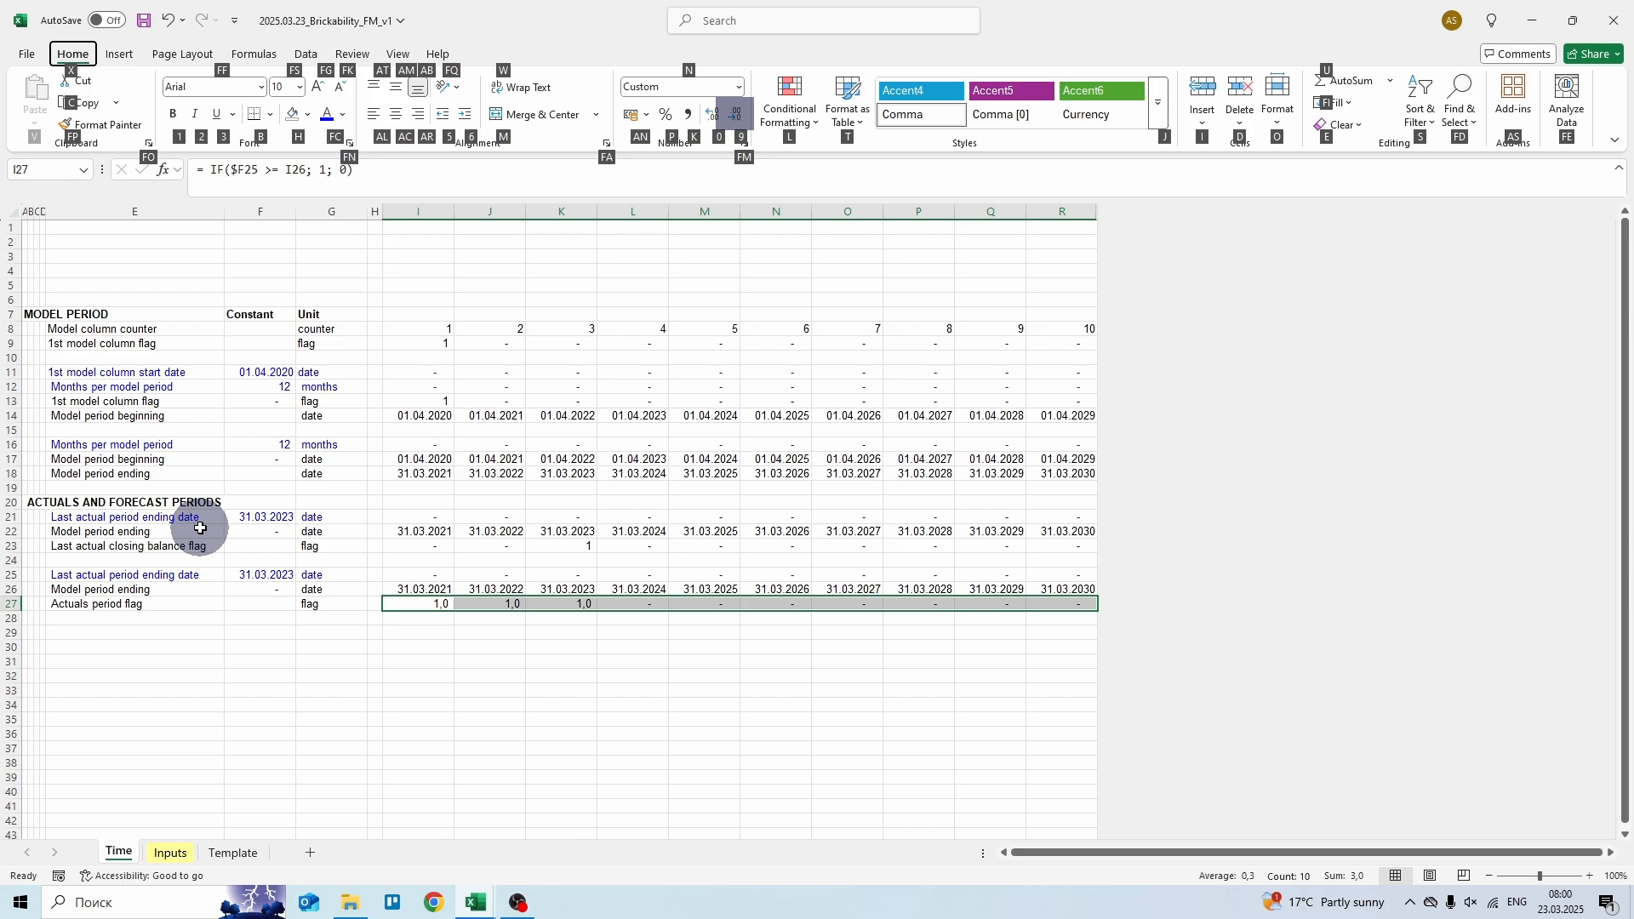
key("9")
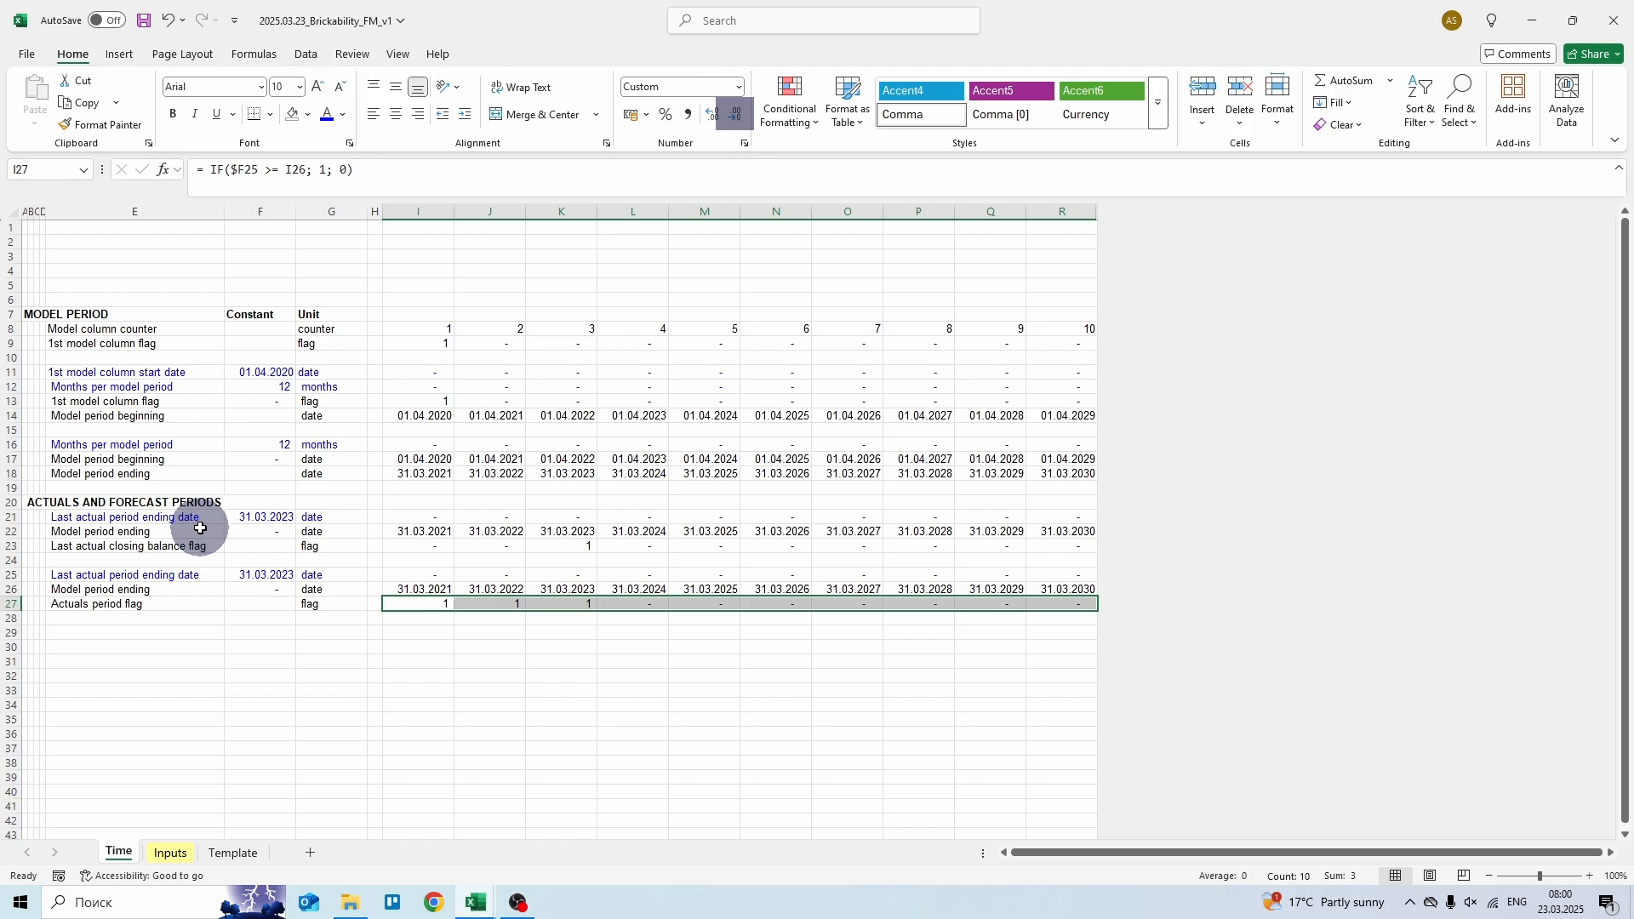
- Link E29 to the "Model period ending" label with the row-anchored formula = E$18
key("Down")
key("Down")
key("Left")
key("Left")
key("Left")
key("Left")
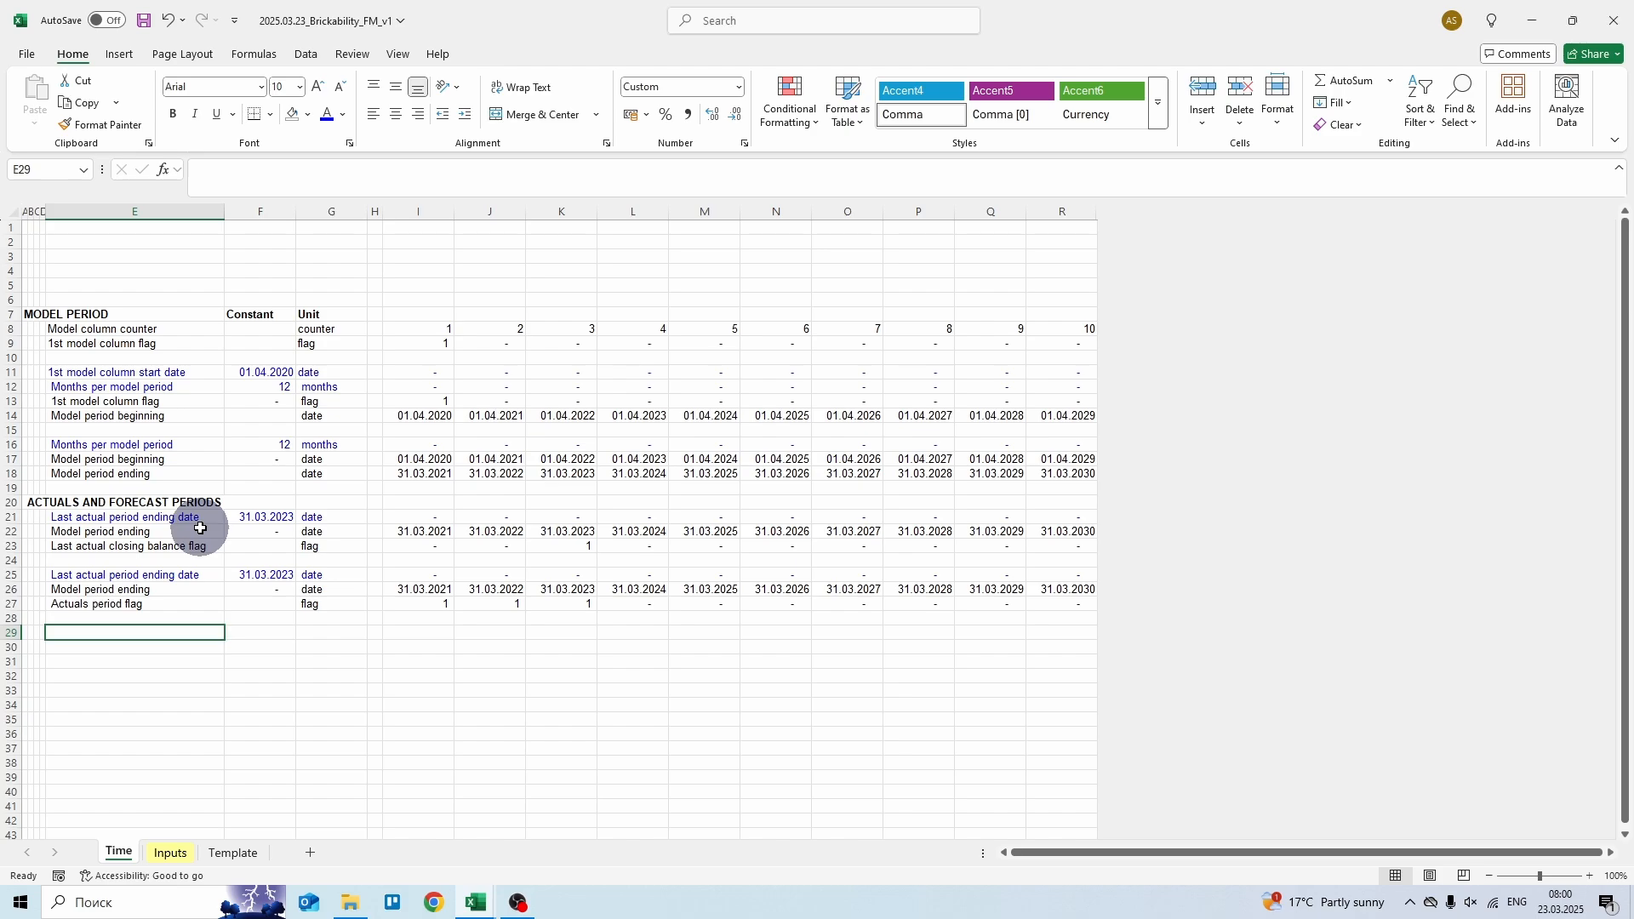
type("=")
left_click(182, 476)
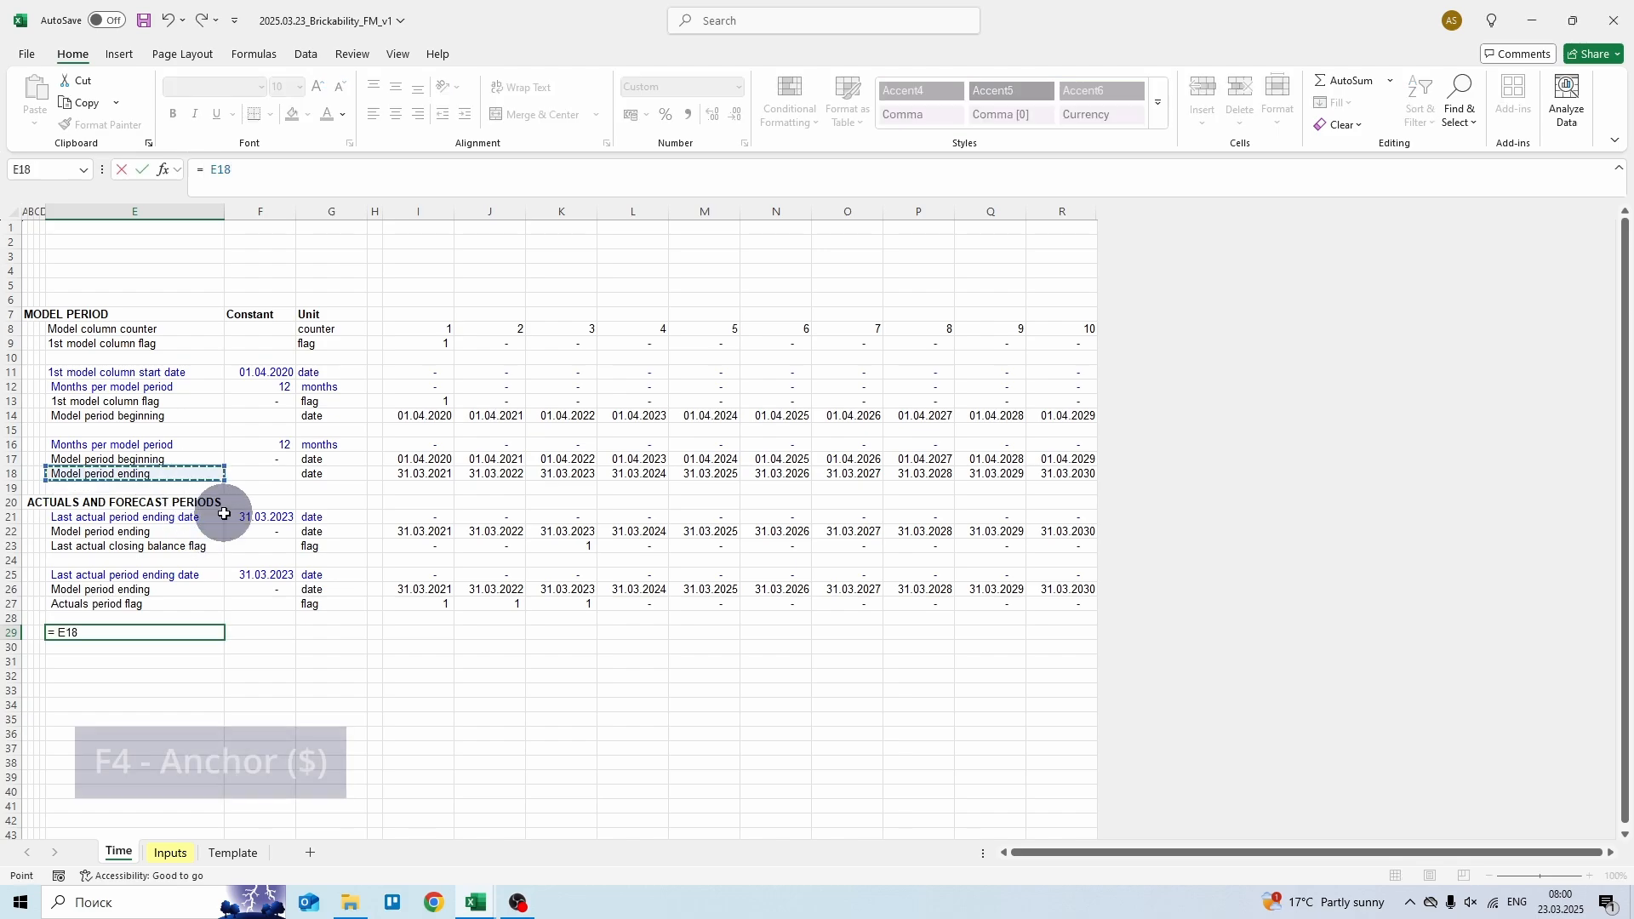
key("F4")
key("F4")
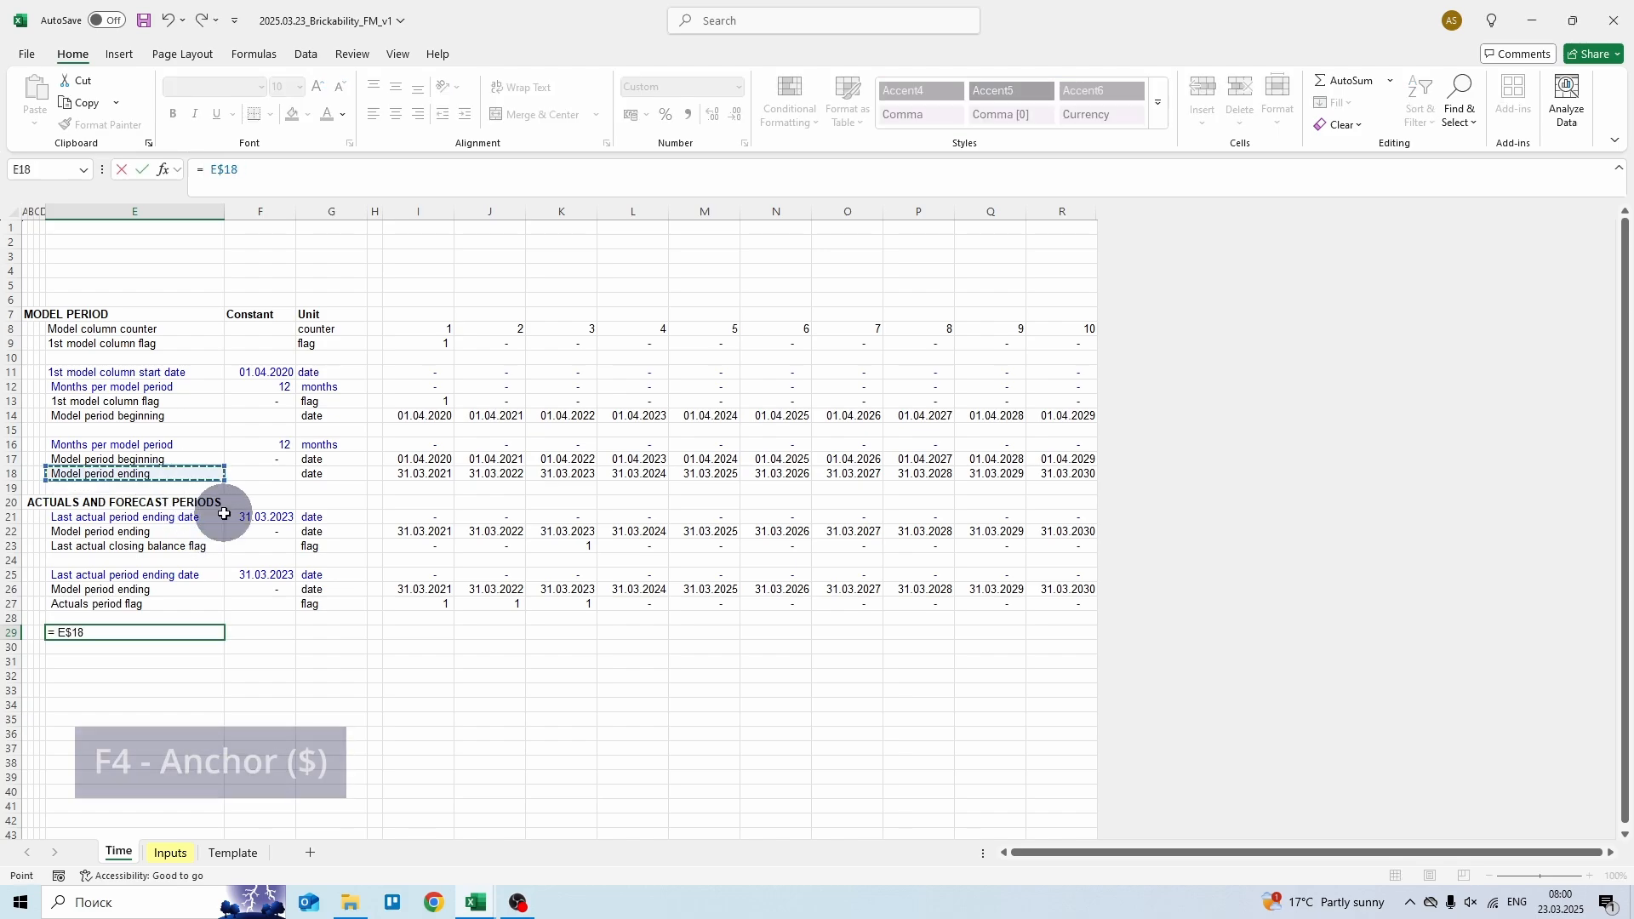
key("ctrl+Return")
- Copy the E29 link across row 29 to R29
key("ctrl+c")
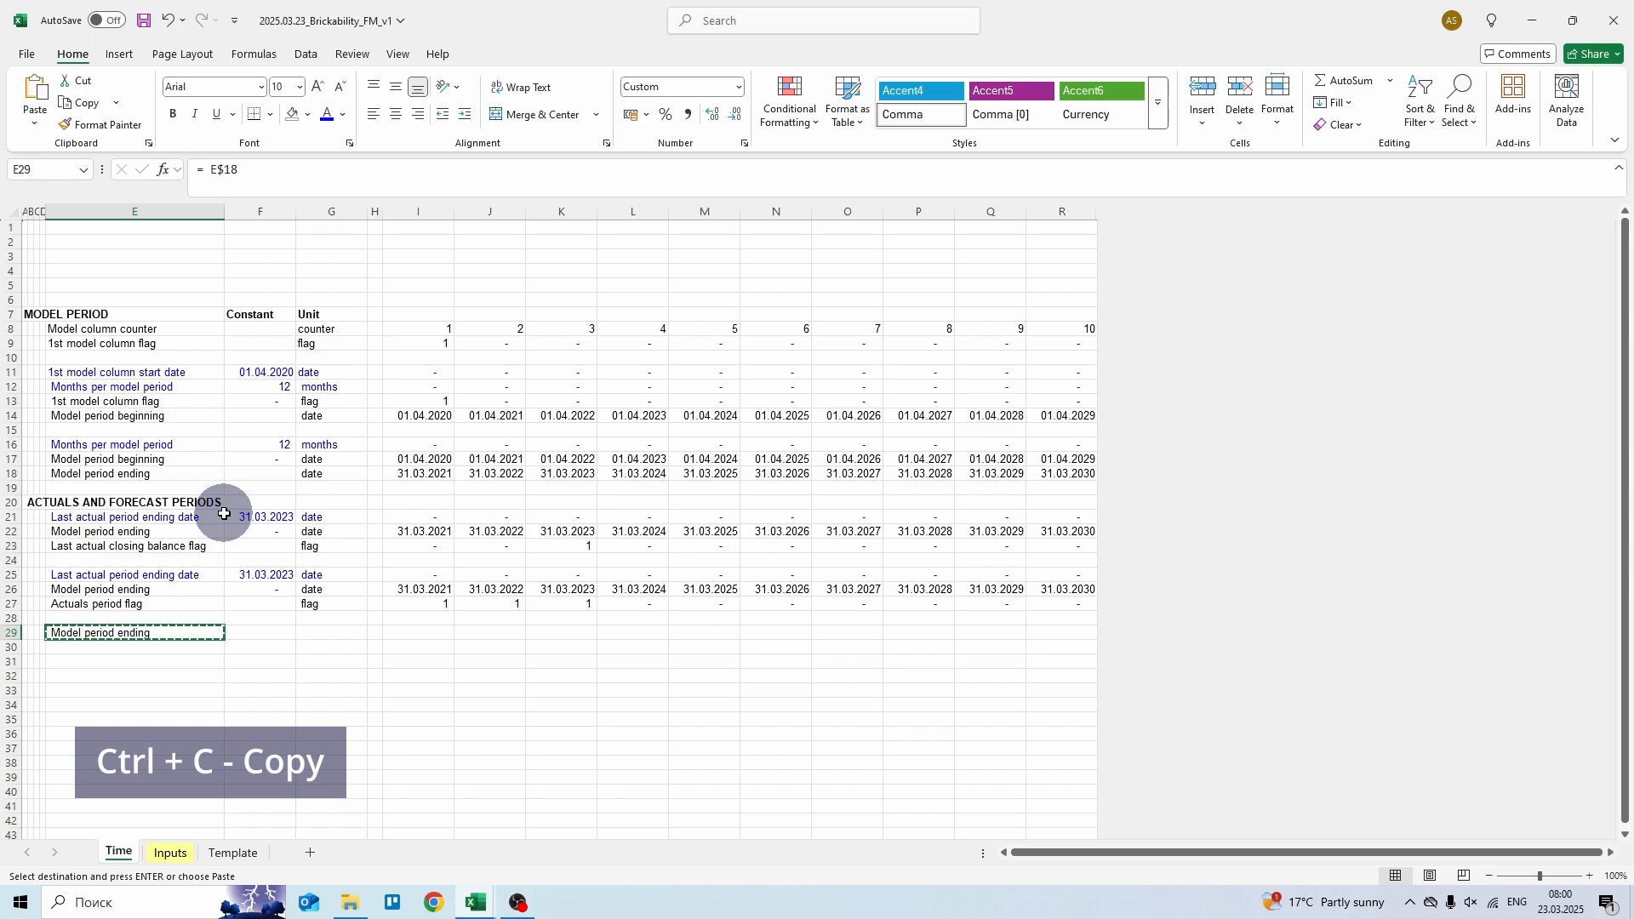
key("ctrl+shift+Right")
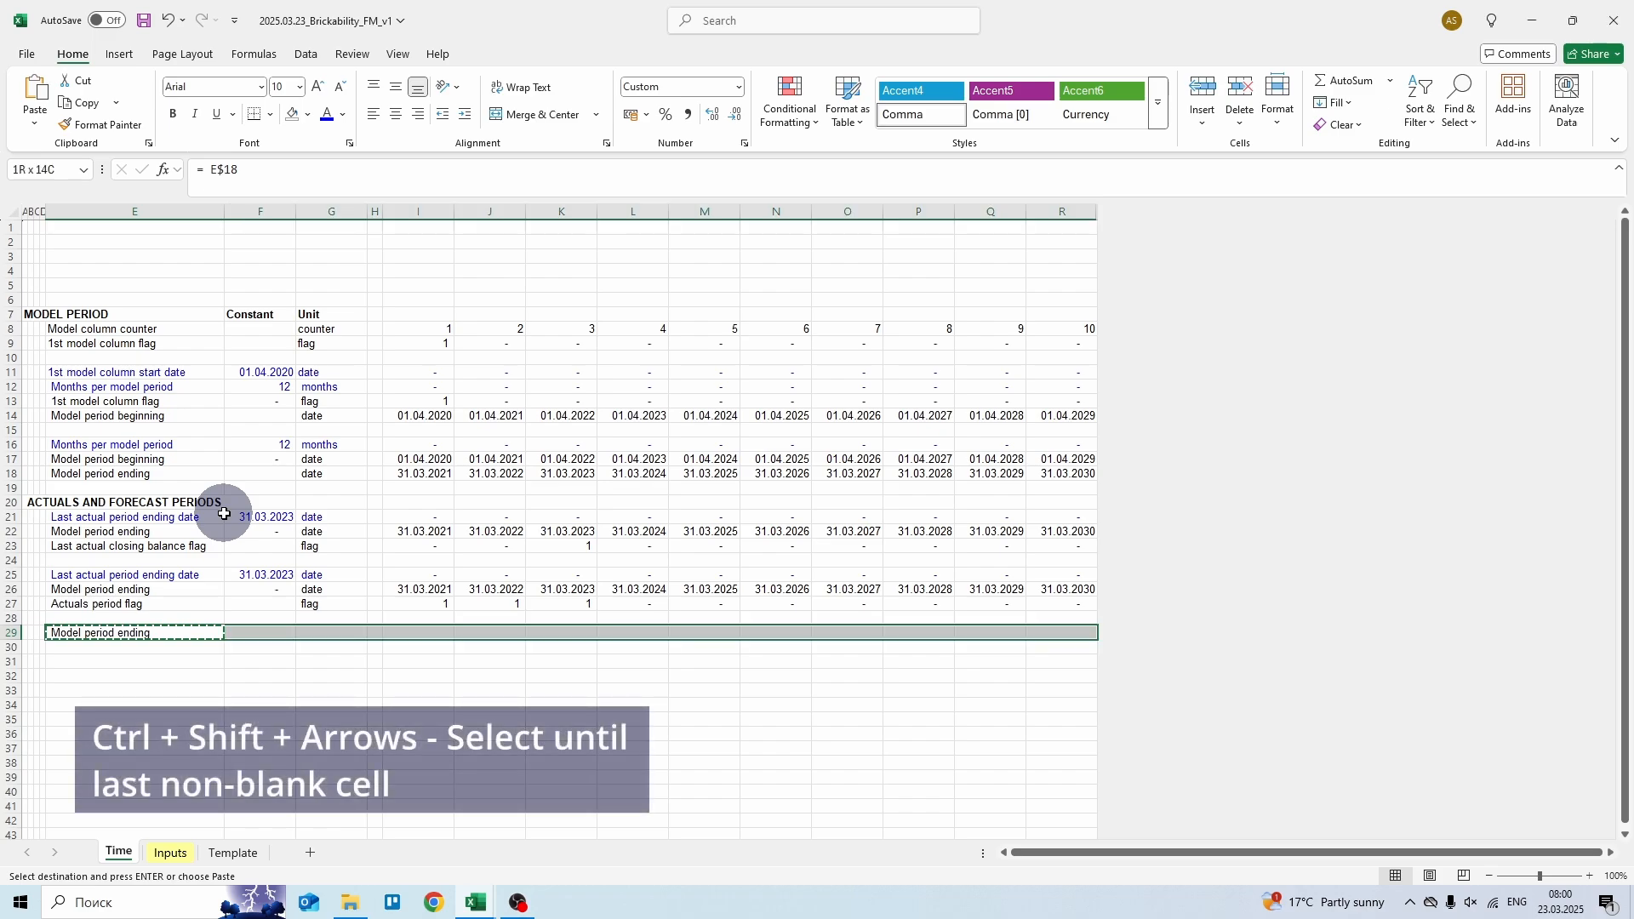
key("Return")
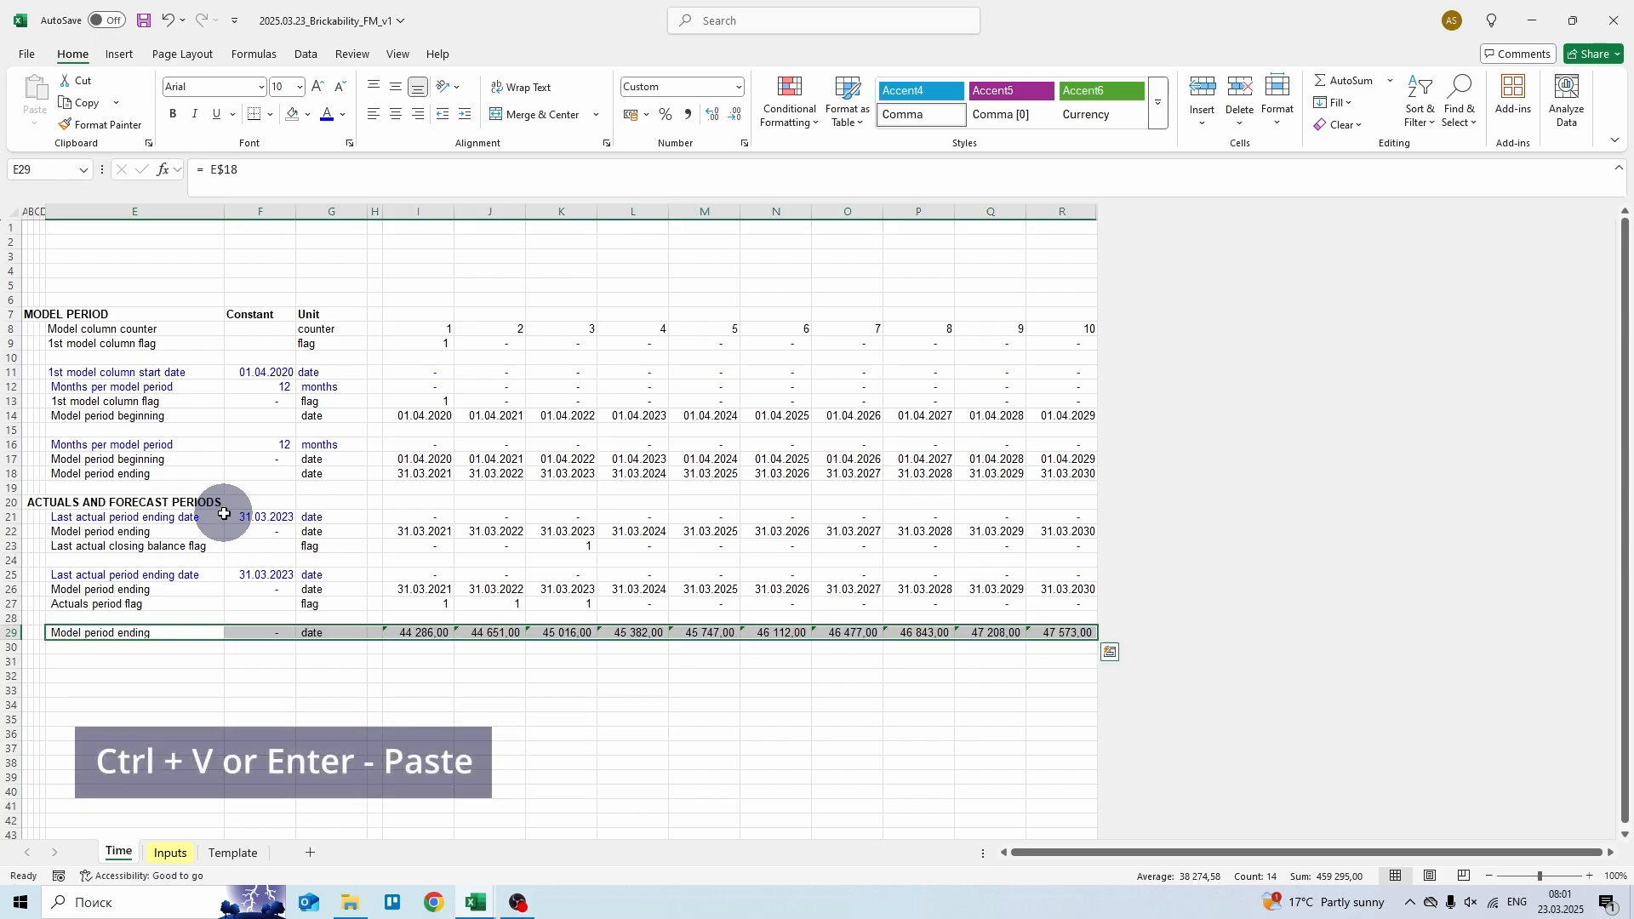
- Format the model period ending values in I29:R29 as Short Date
key("Right")
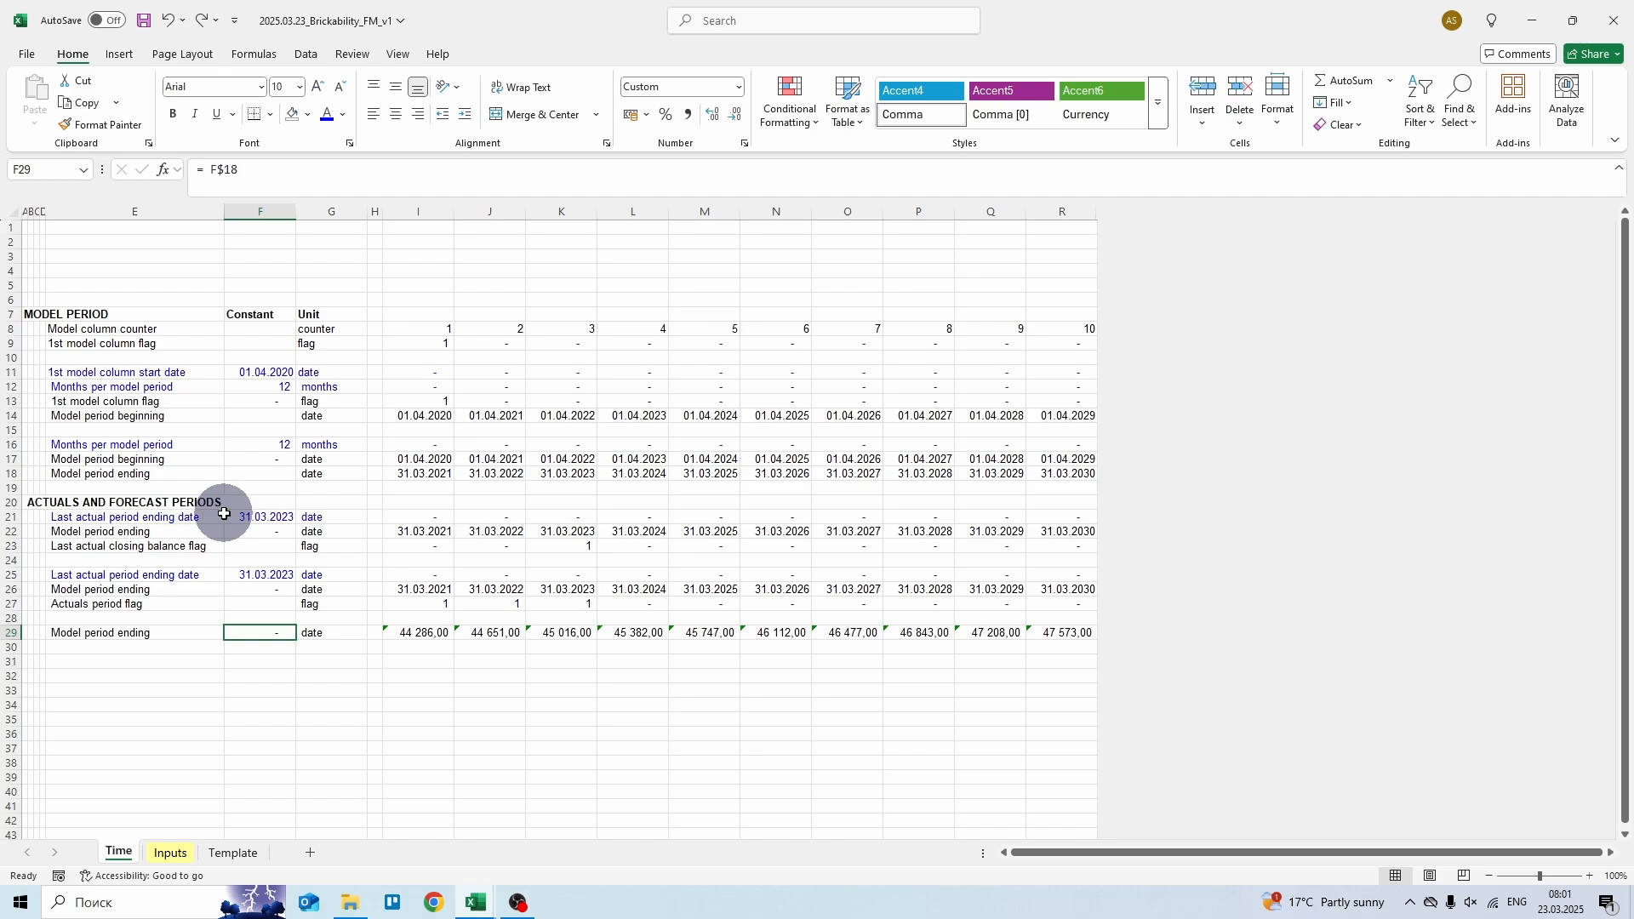
key("Right")
key("Right")
key("Right")
key("ctrl+shift+Right")
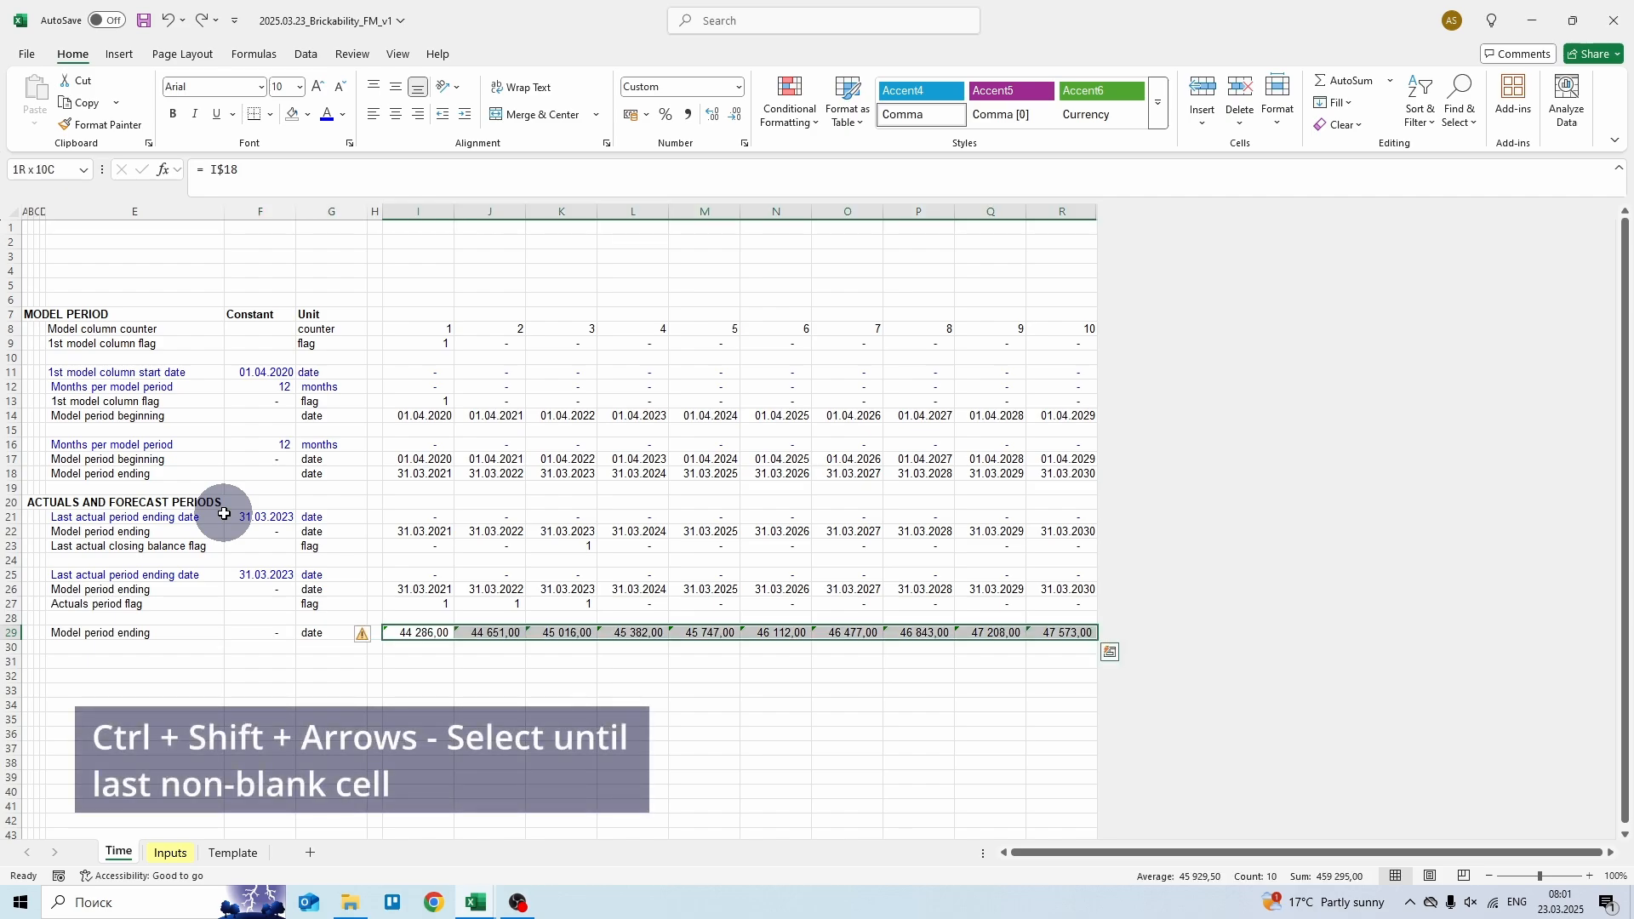
key("alt")
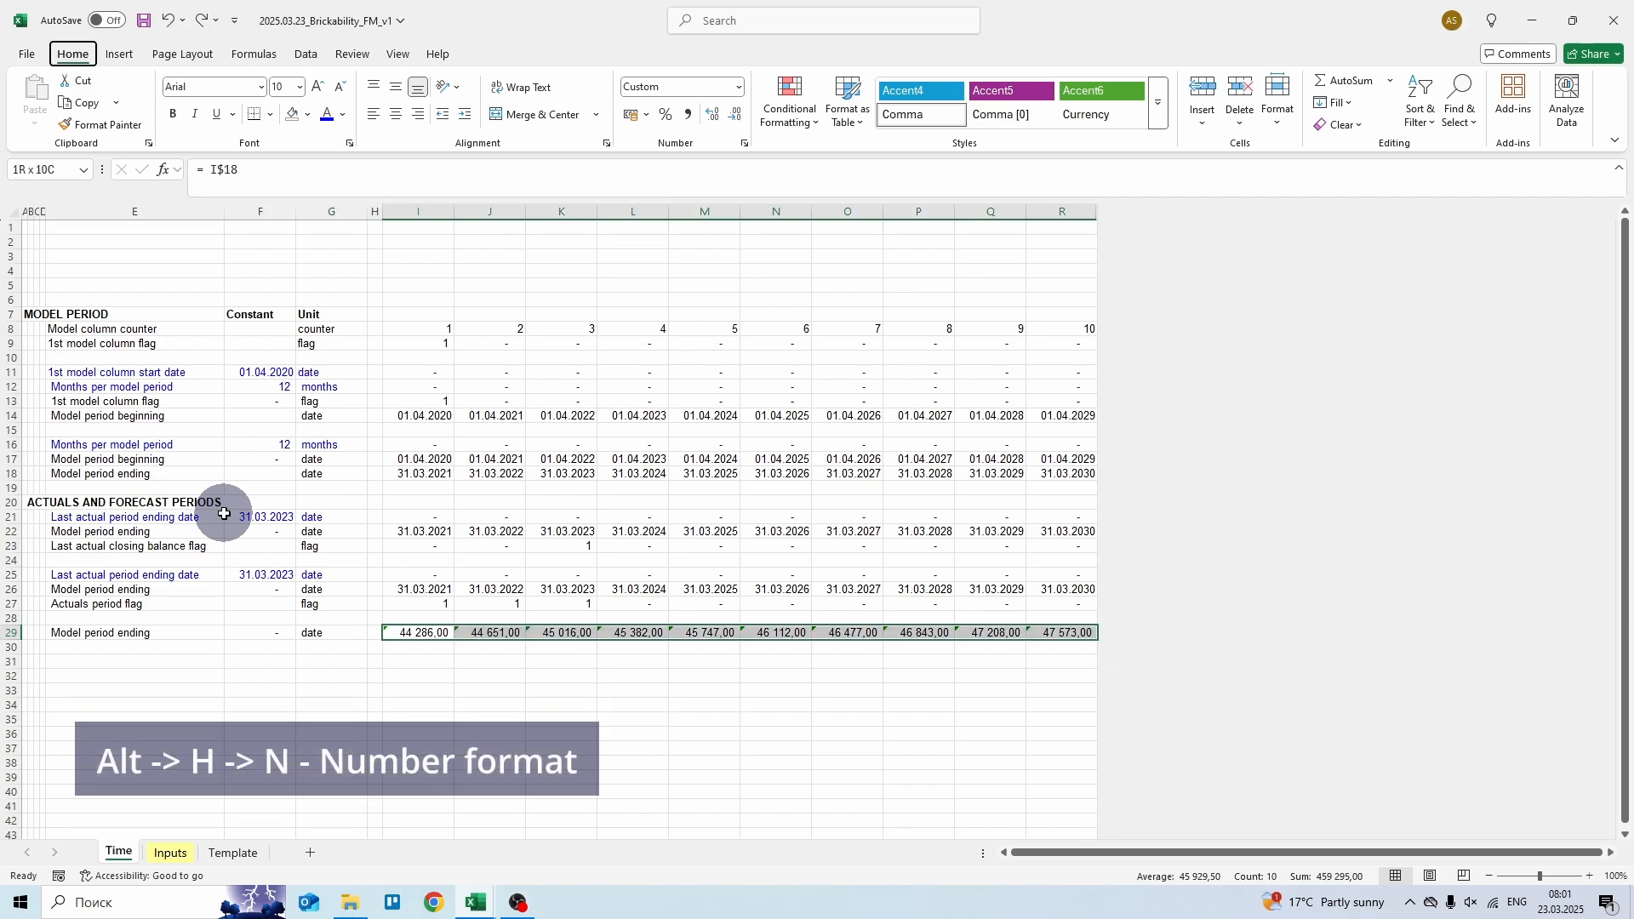
key("h")
key("n")
key("Down")
key("Down")
key("Down")
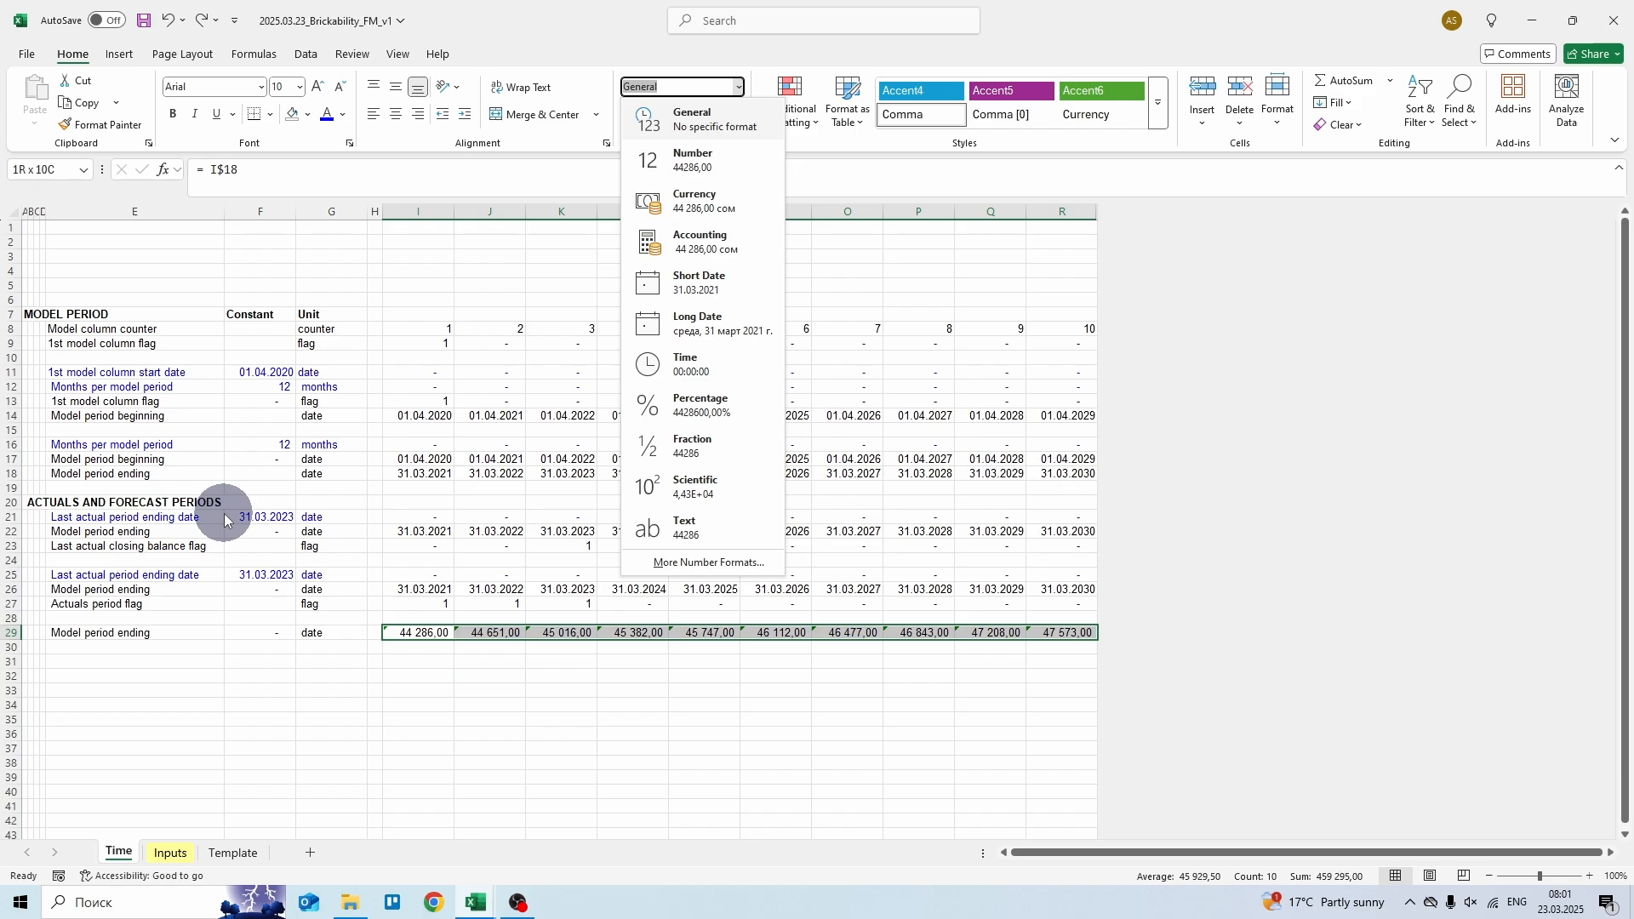
key("Down")
key("Down")
key("Return")
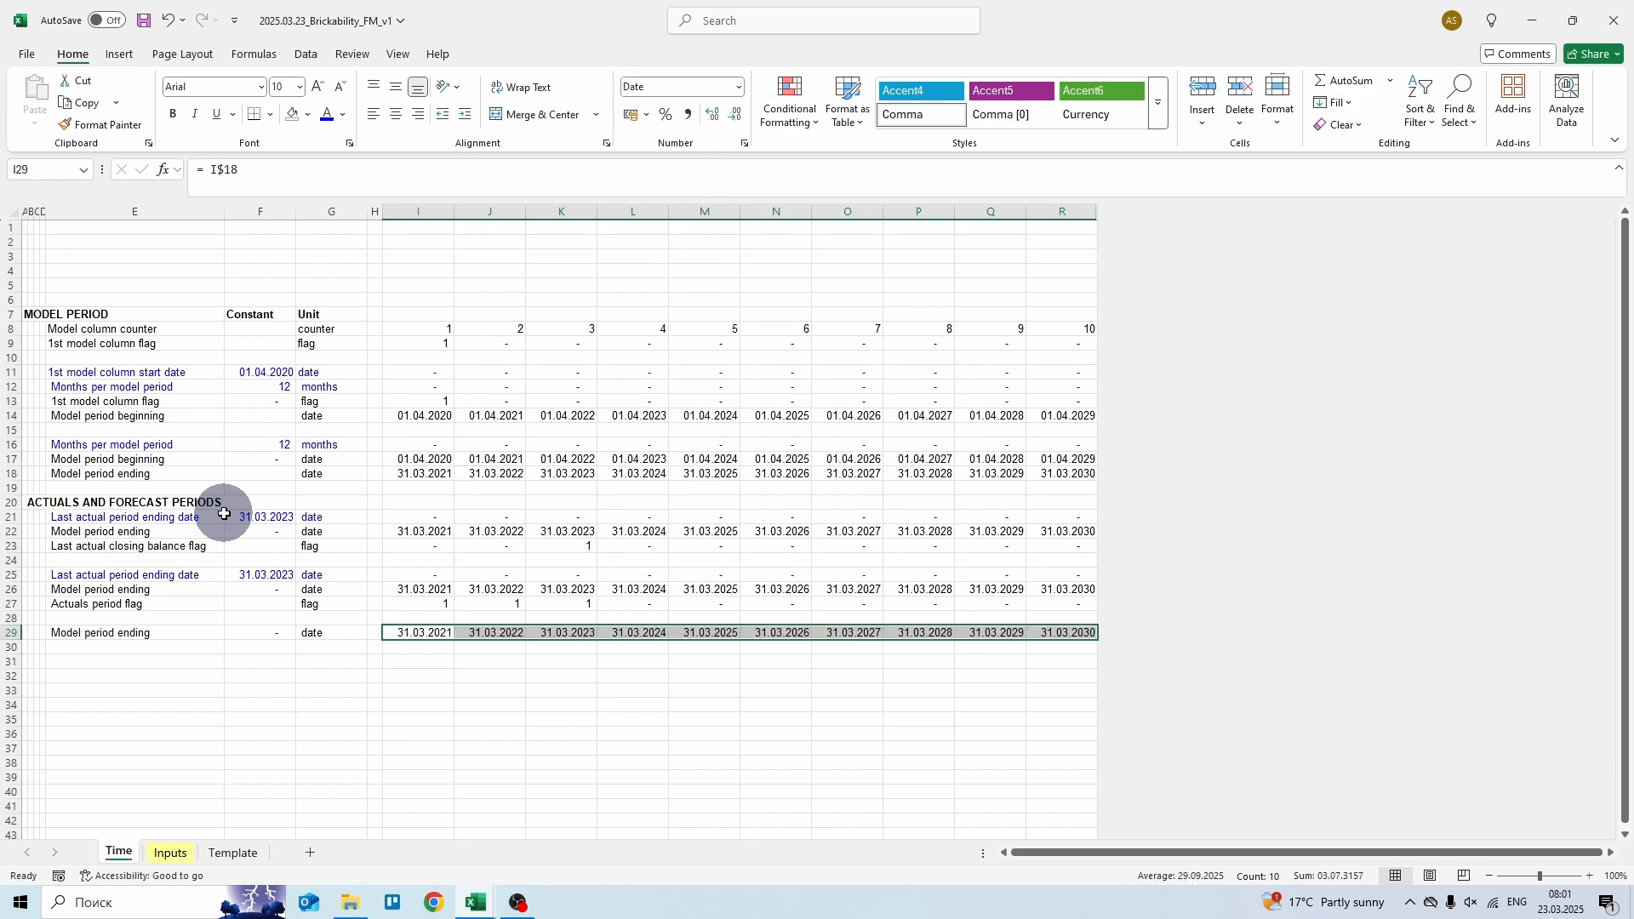
- Link E30 to the "Actuals period flag" label with the row-anchored formula = E$27
key("Left")
key("Left")
key("Left")
key("Left")
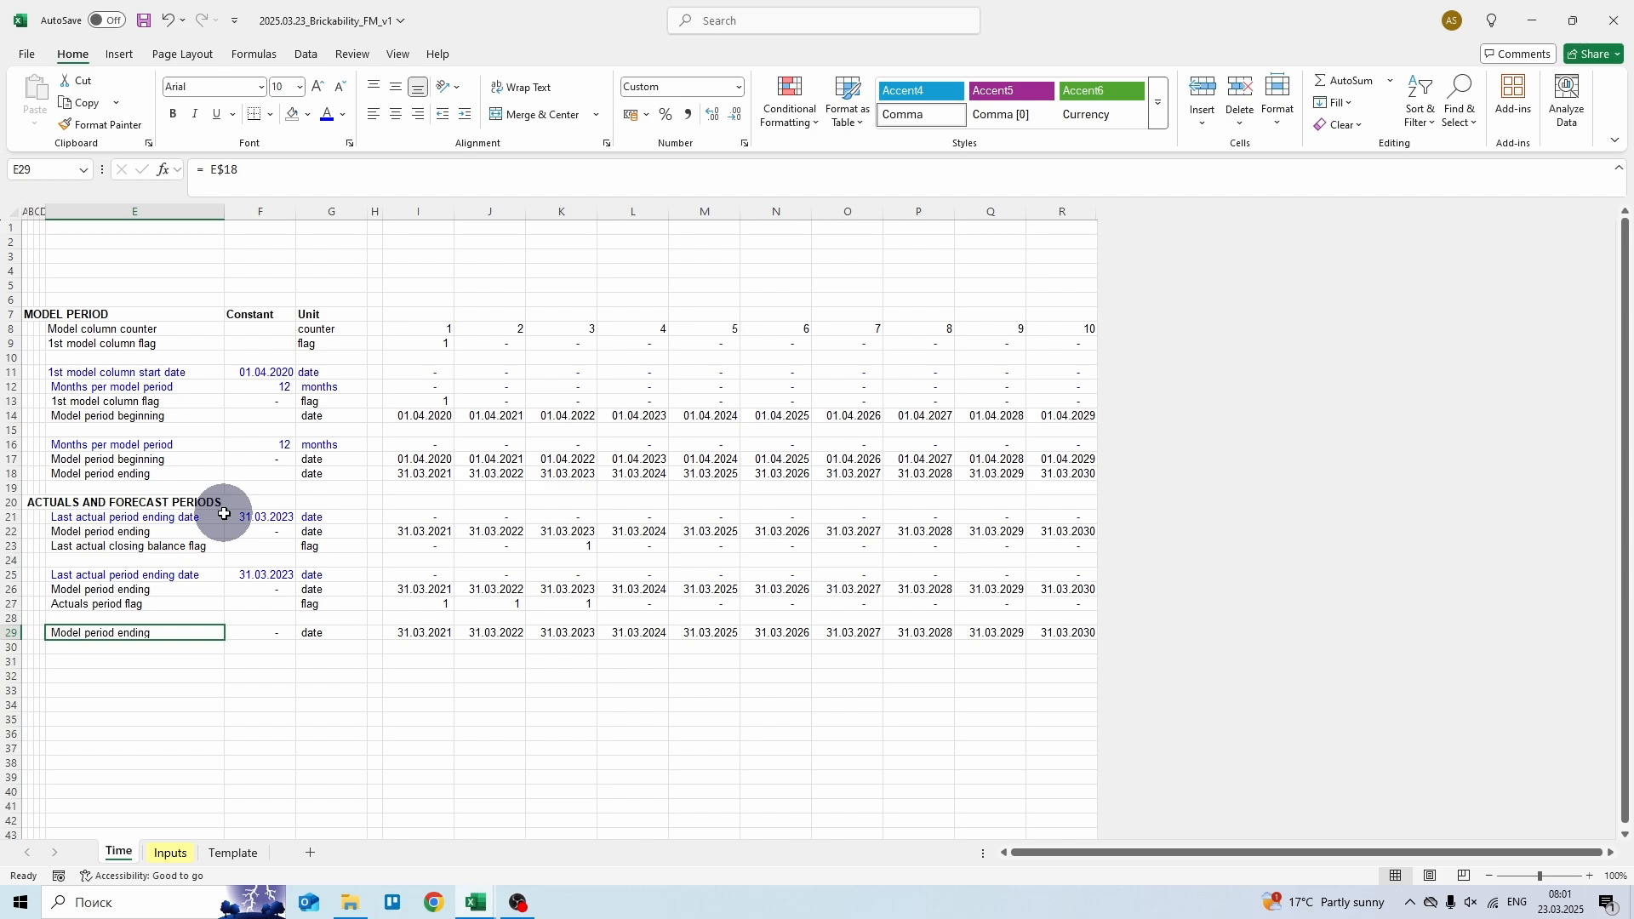
key("Down")
type("=")
key("Up")
key("Up")
key("Up")
key("F4")
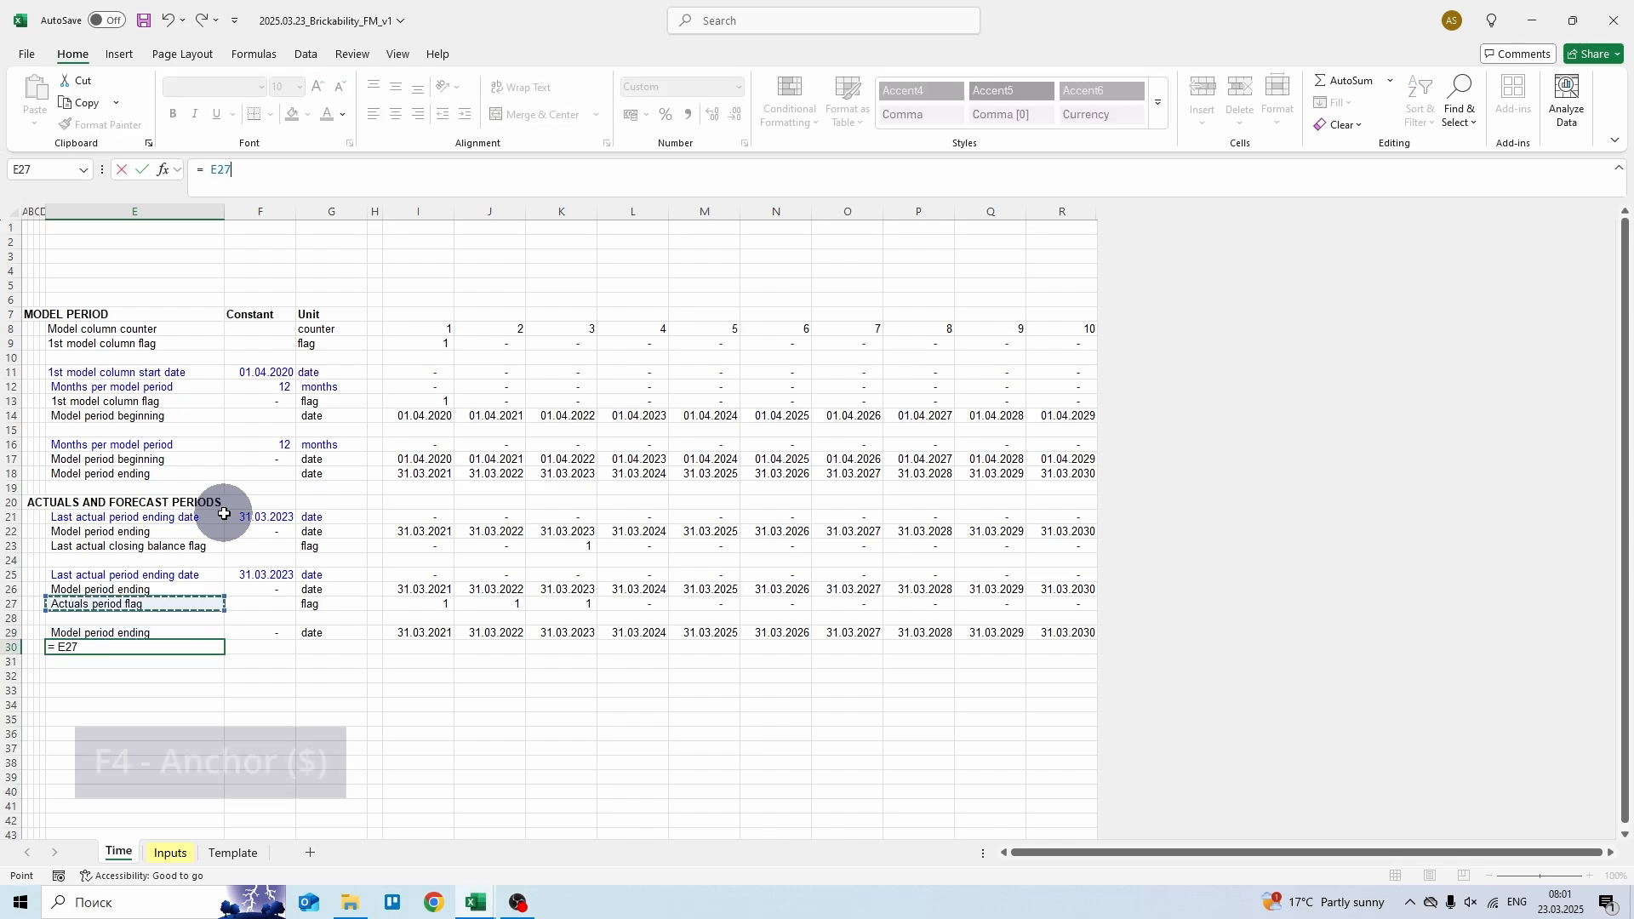
key("F4")
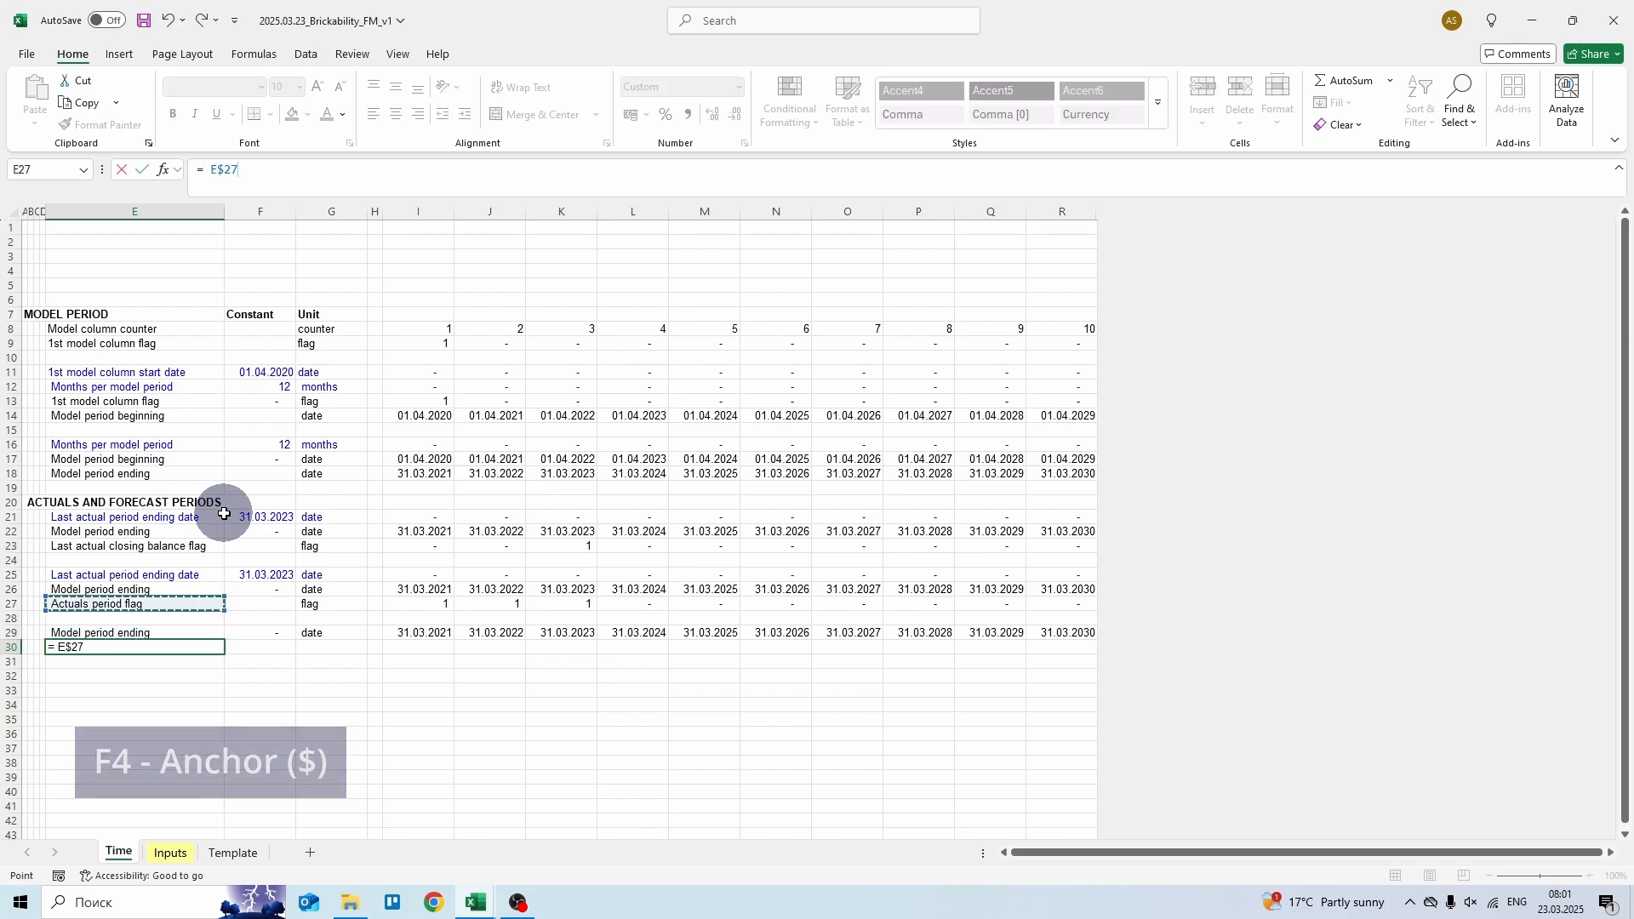
key("ctrl+Return")
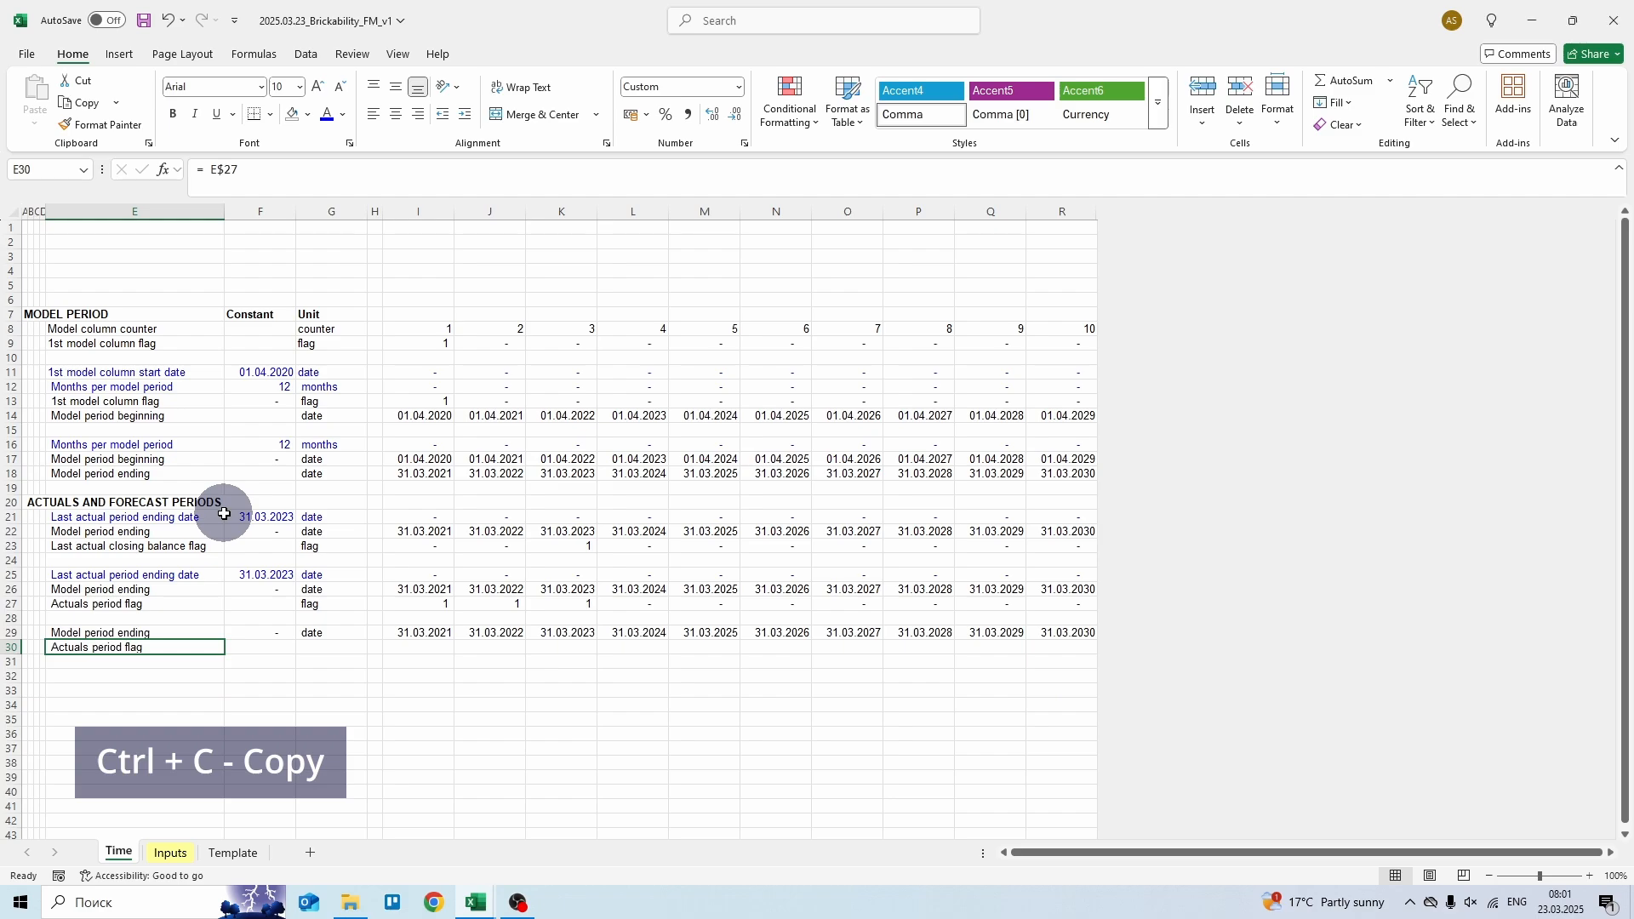
- Copy the E30 link across row 30 to R30 and format the row with no decimal places
key("ctrl+c")
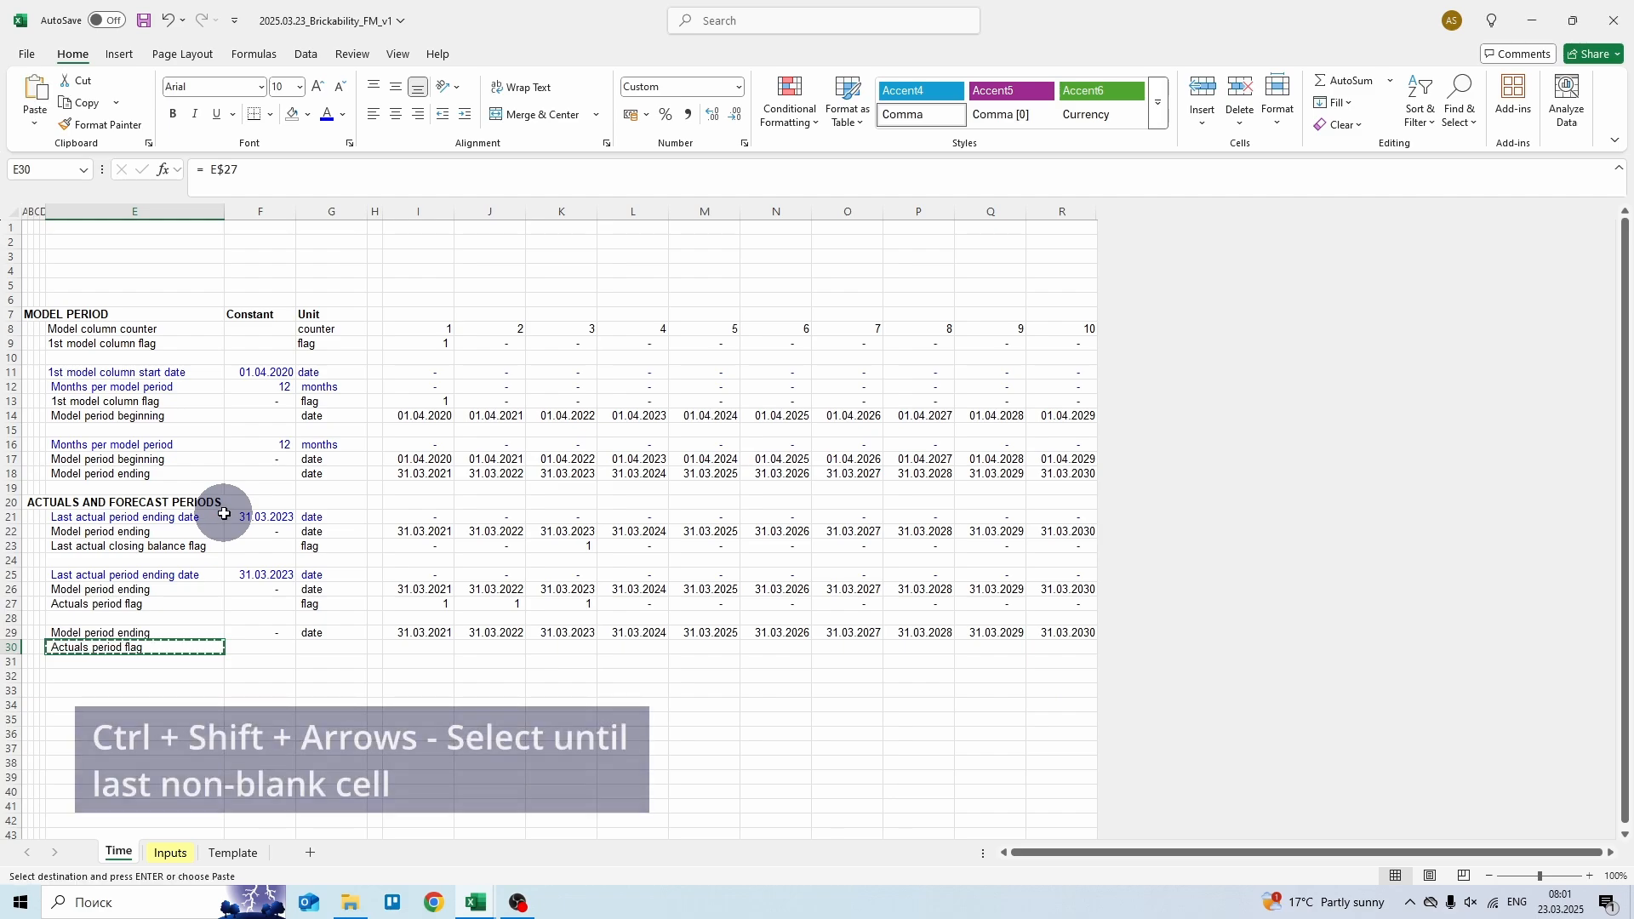
key("ctrl+shift+Right")
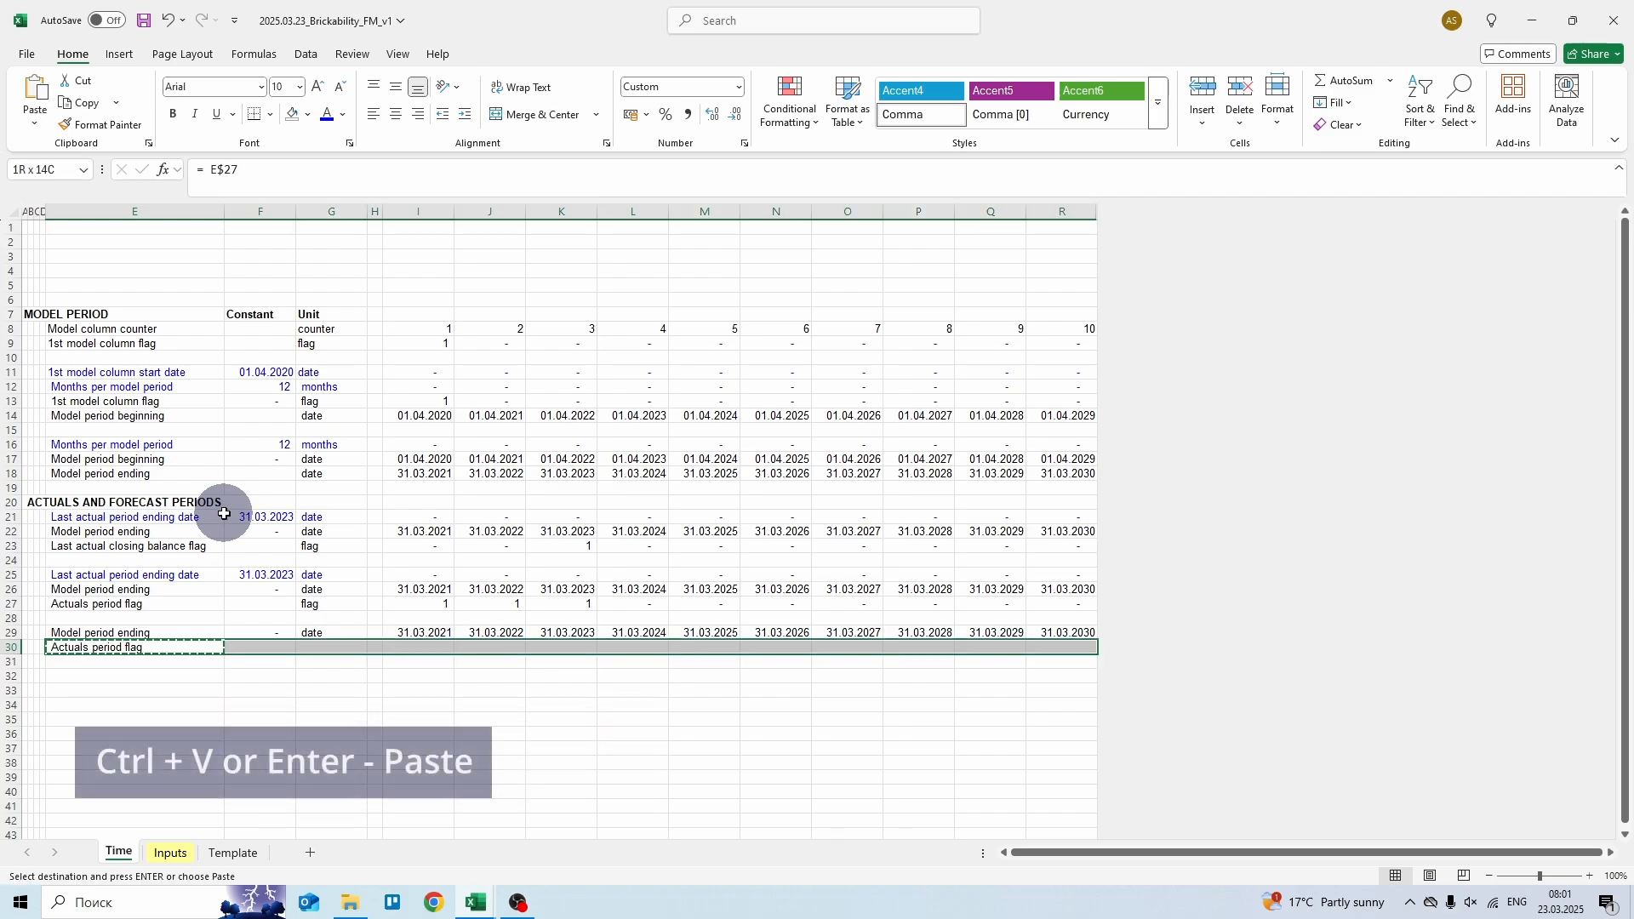
key("Return")
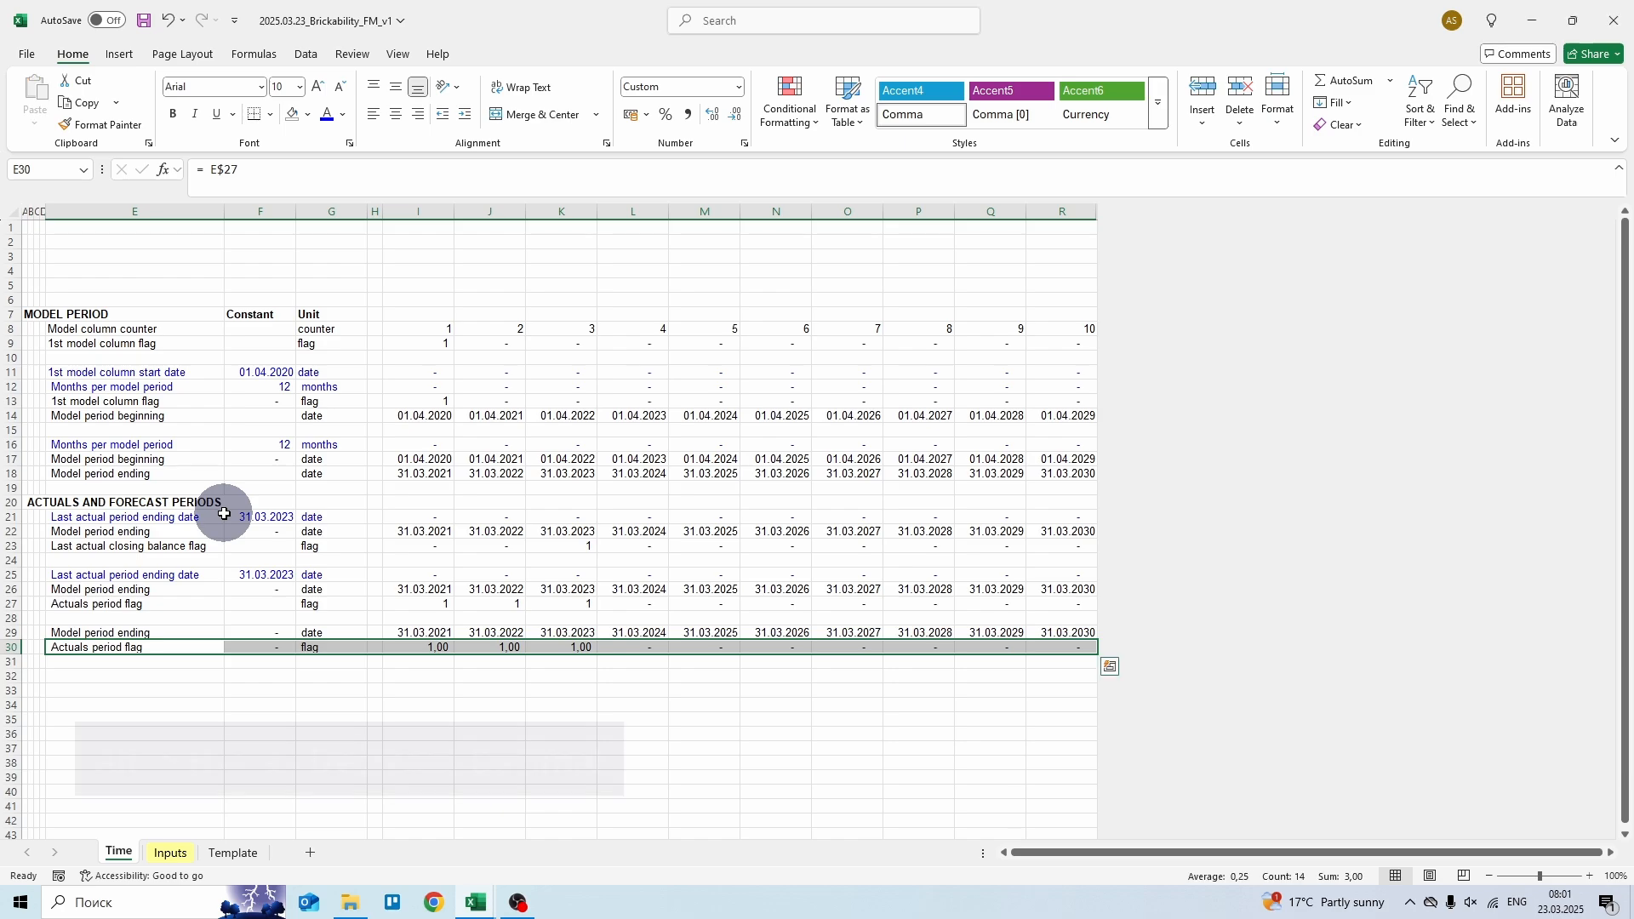
key("alt")
key("h")
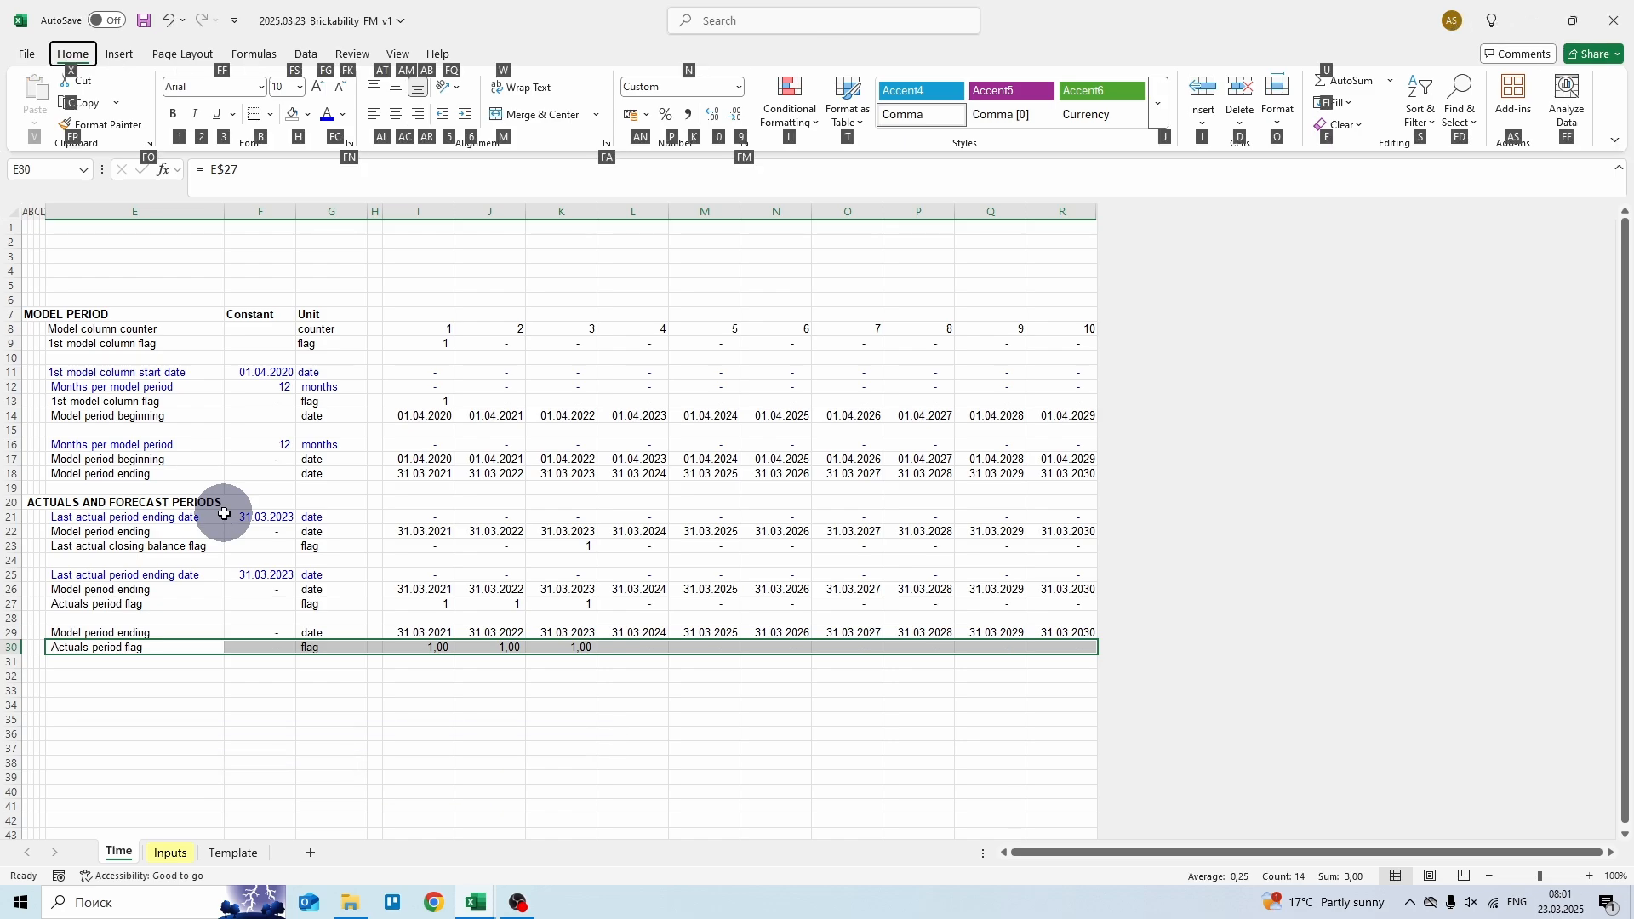
key("9")
key("alt")
key("h")
key("9")
- Enter the row label "Forecast period flag" in E31 with the unit "flag" in G31
key("Down")
type("F")
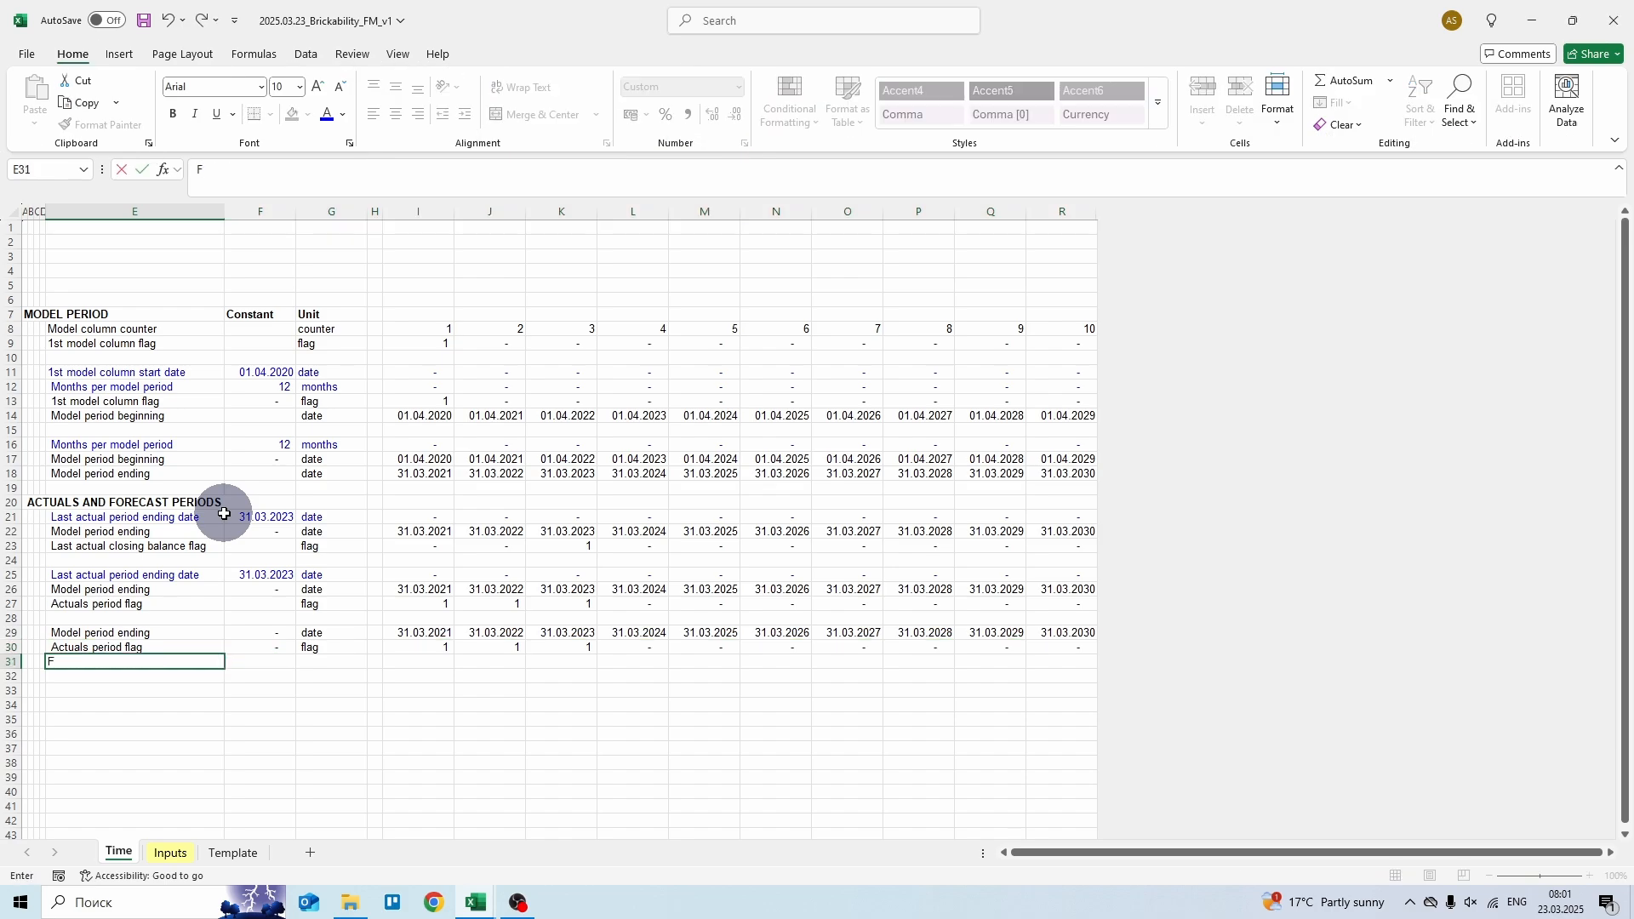
type("orecast period flag")
key("Tab")
key("Tab")
type("fl")
key("Tab")
key("Tab")
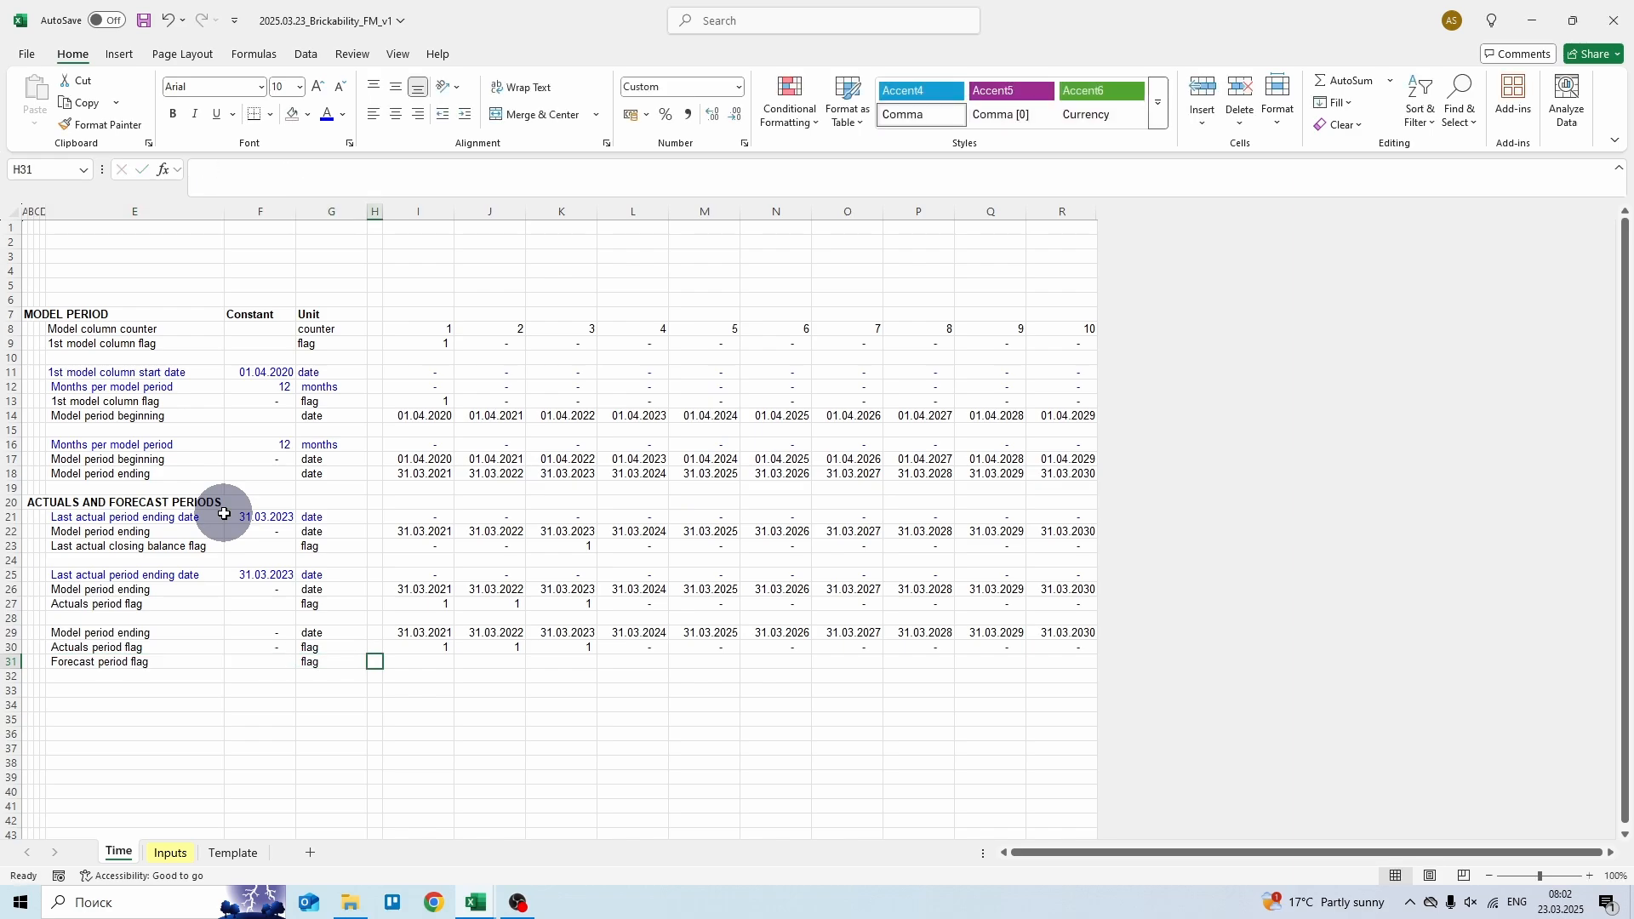
- Enter = IF(I30 = 1; 0; 1) in I31 for the forecast period flag and copy it across to R31
type("= if(")
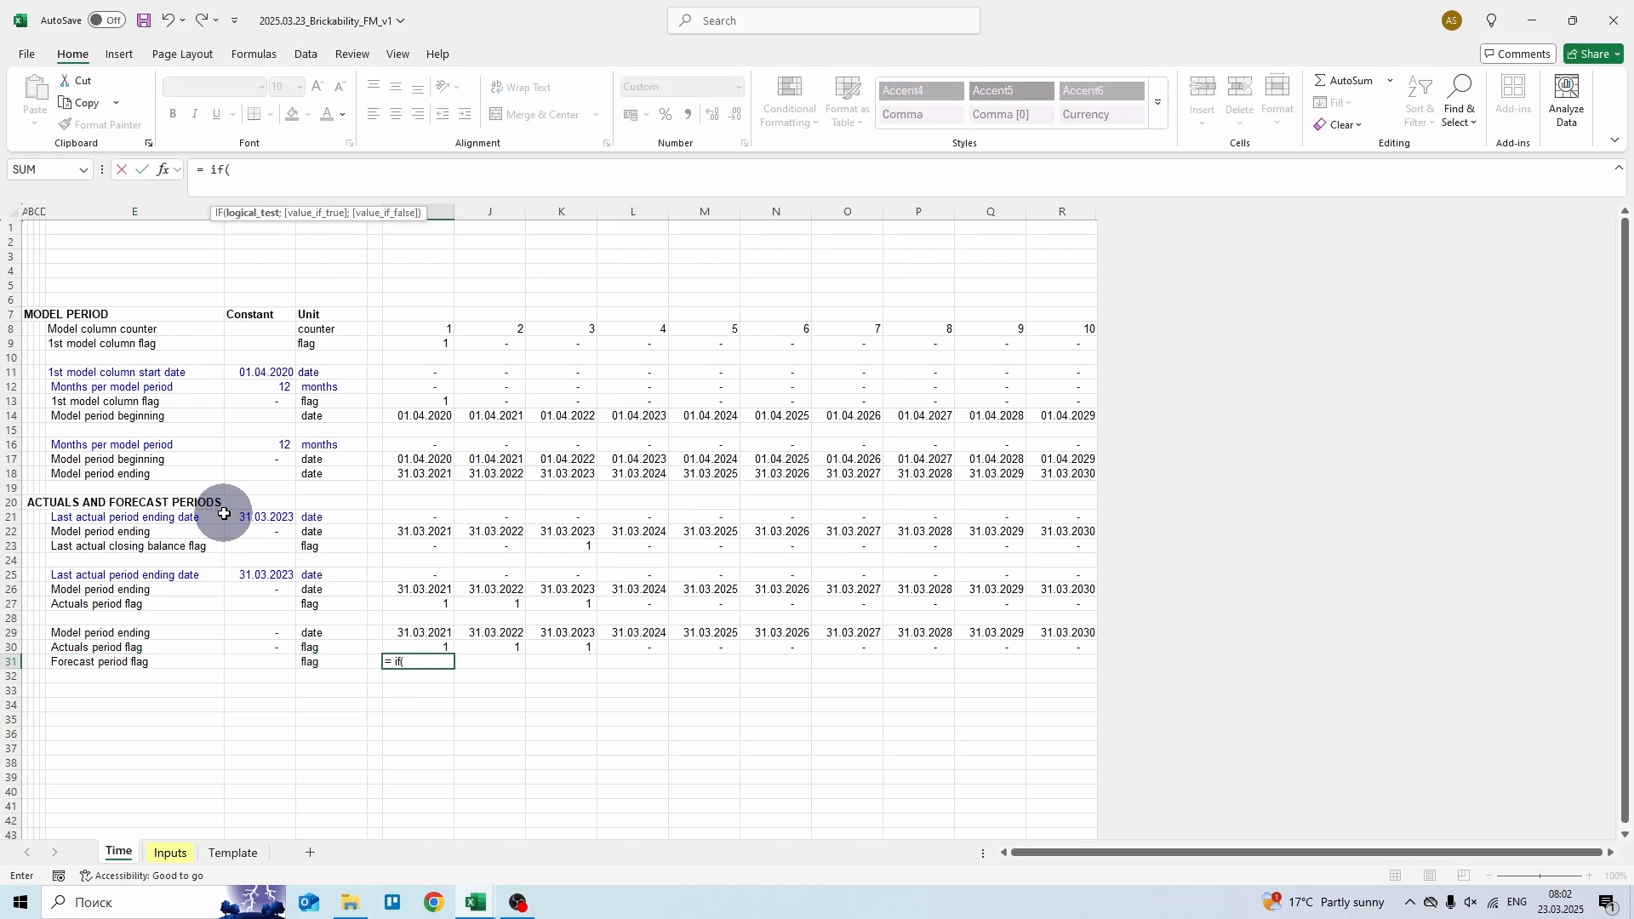
key("Up")
type("= 1;")
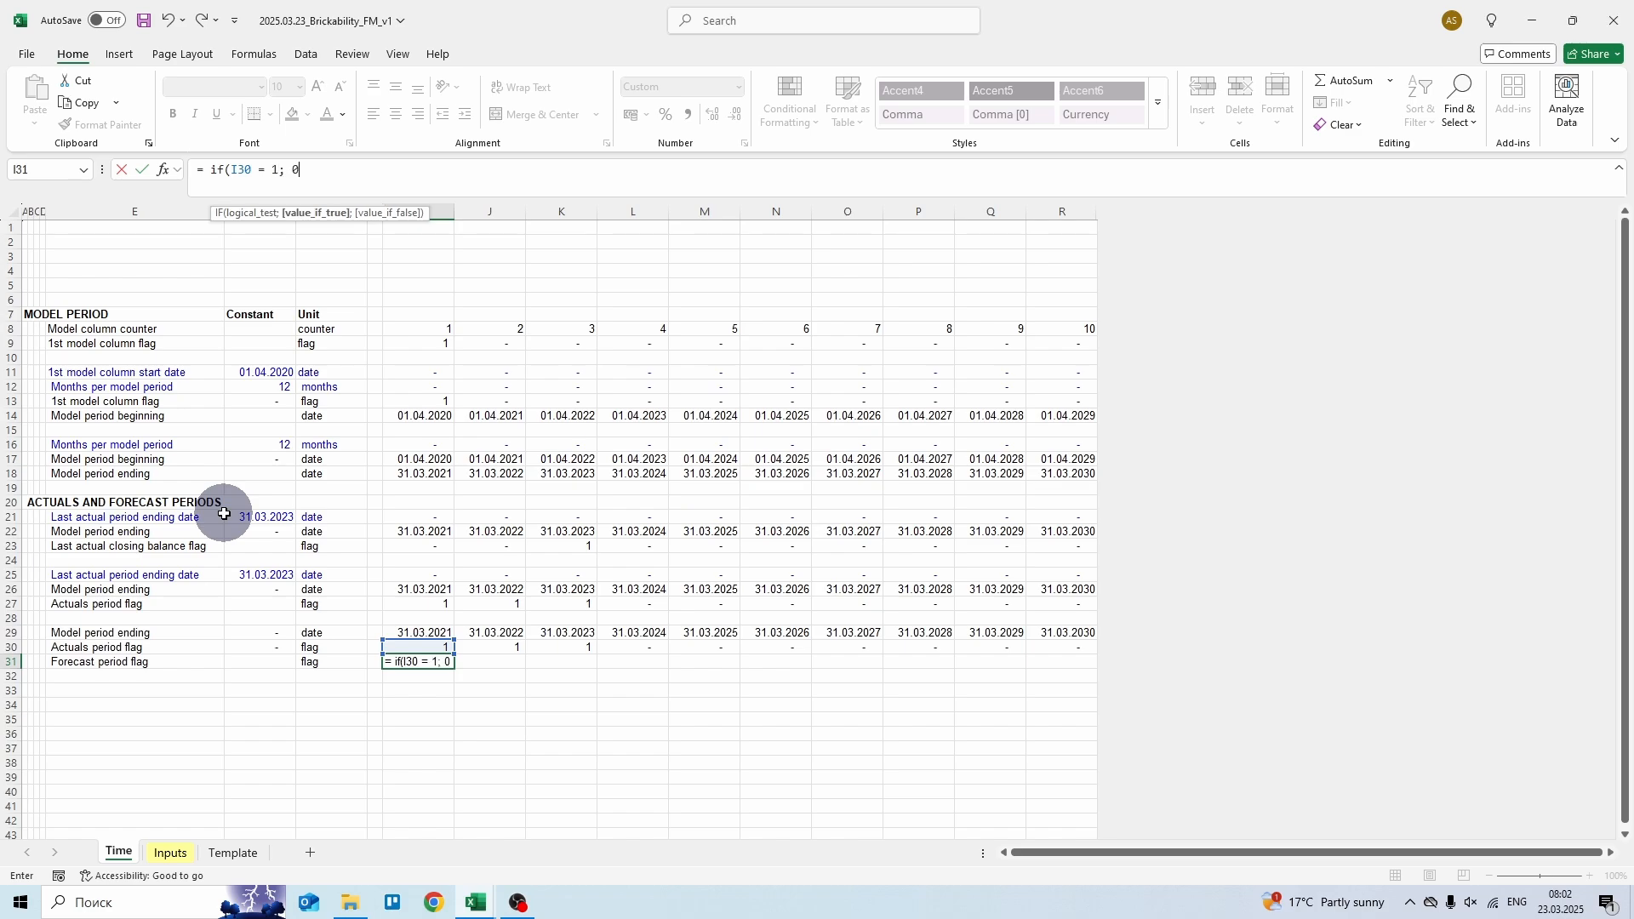
type(" 0; 1")
key("ctrl+Return")
key("ctrl+c")
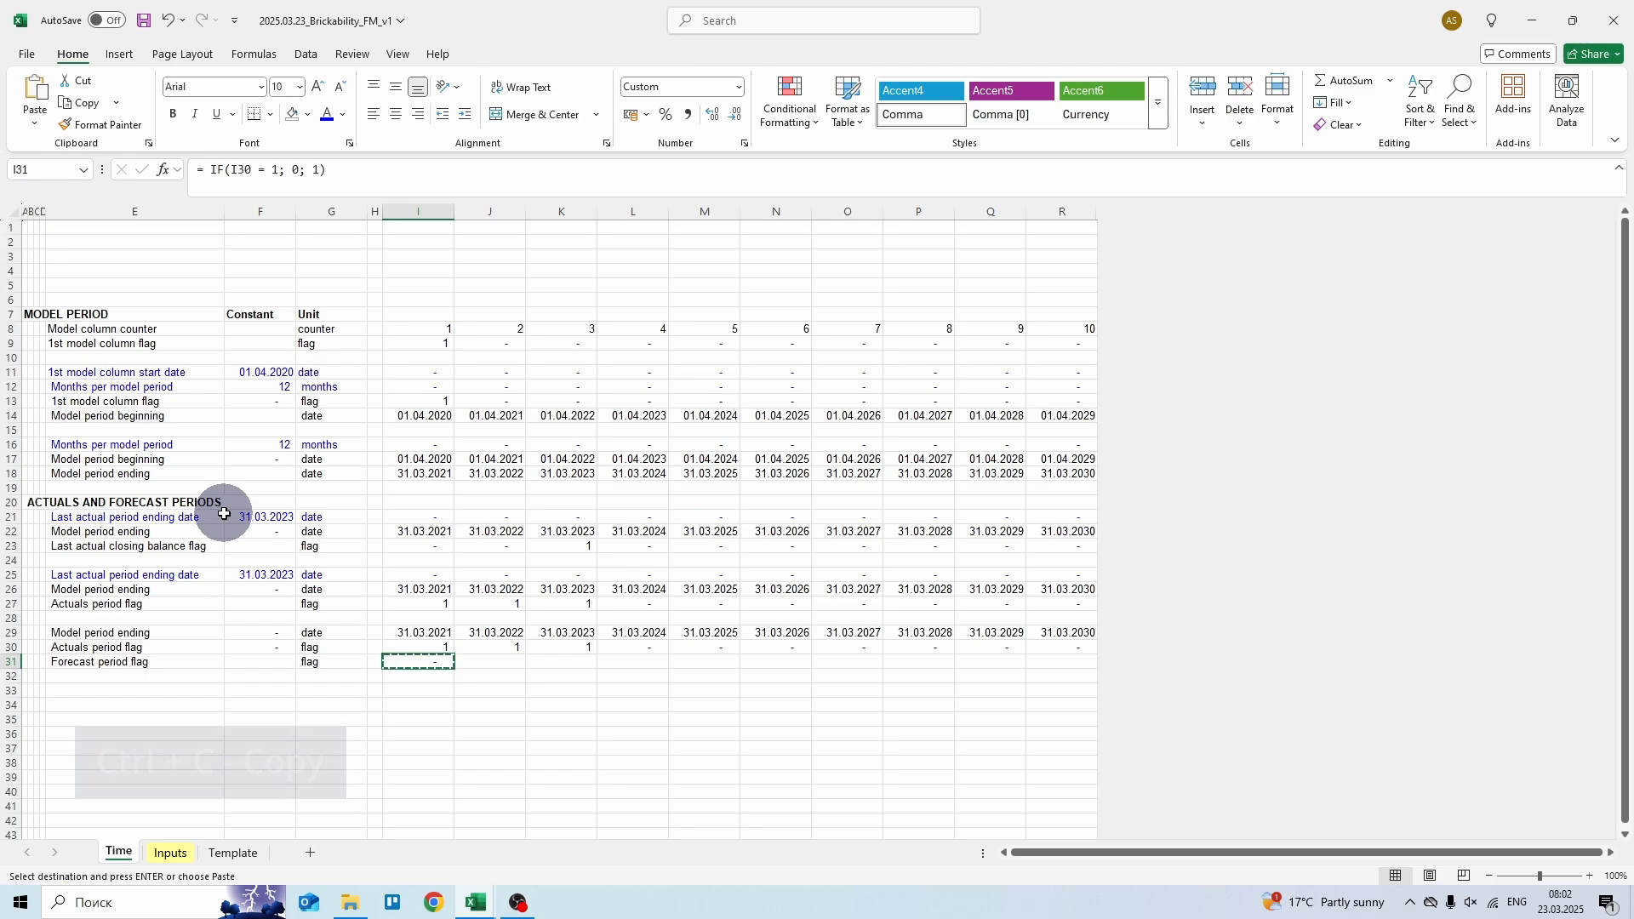
key("ctrl+shift+Right")
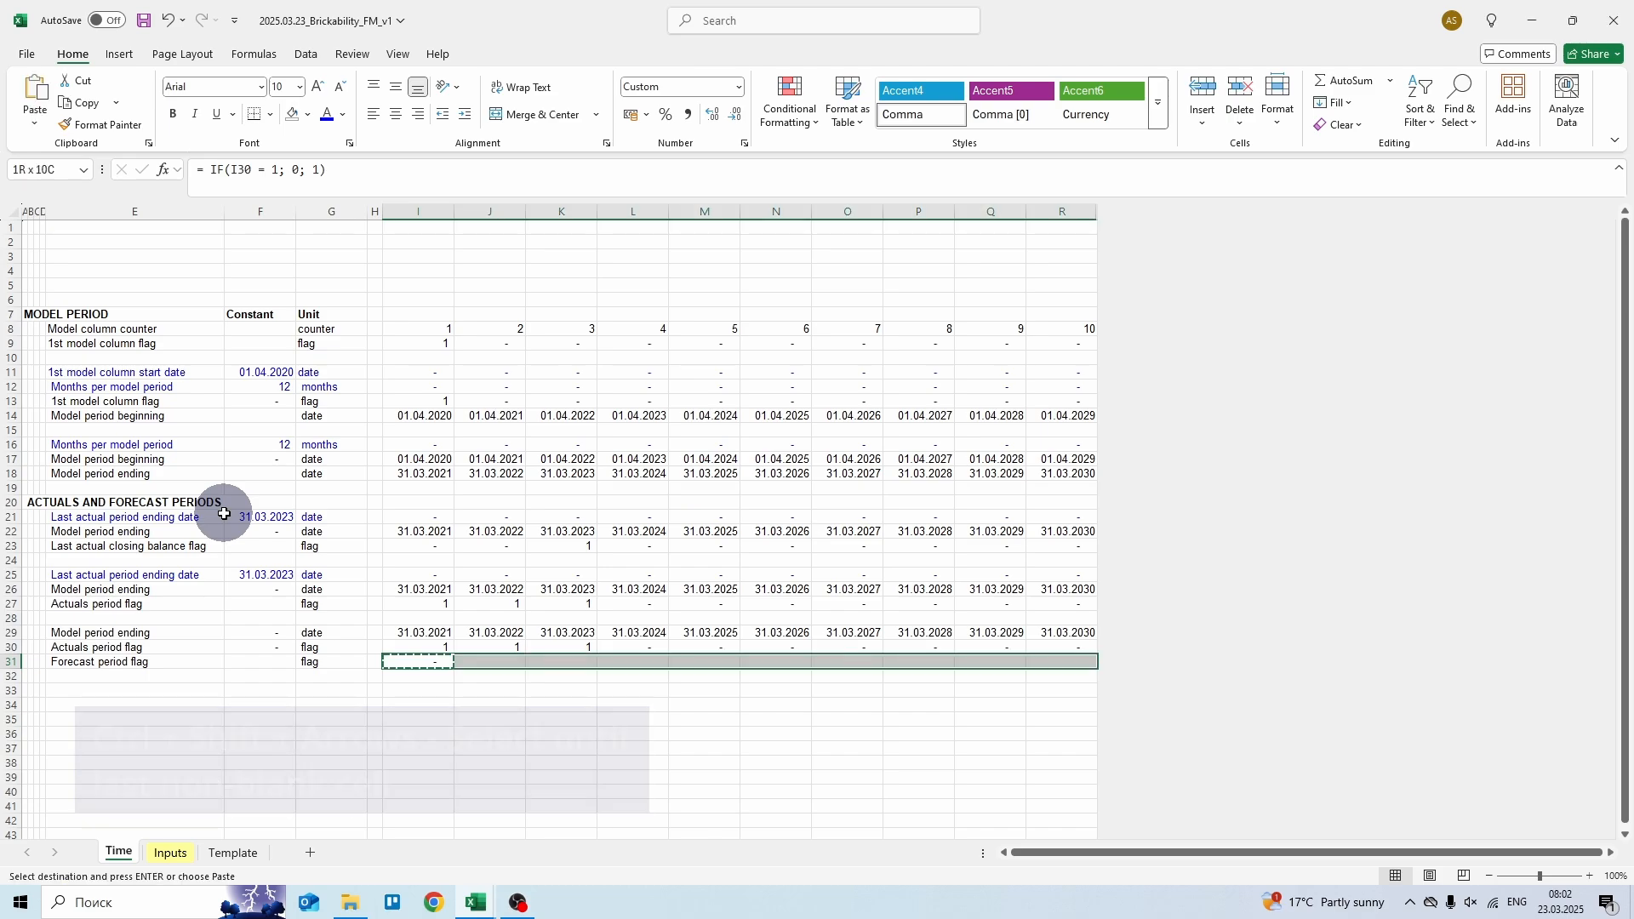
key("Return")
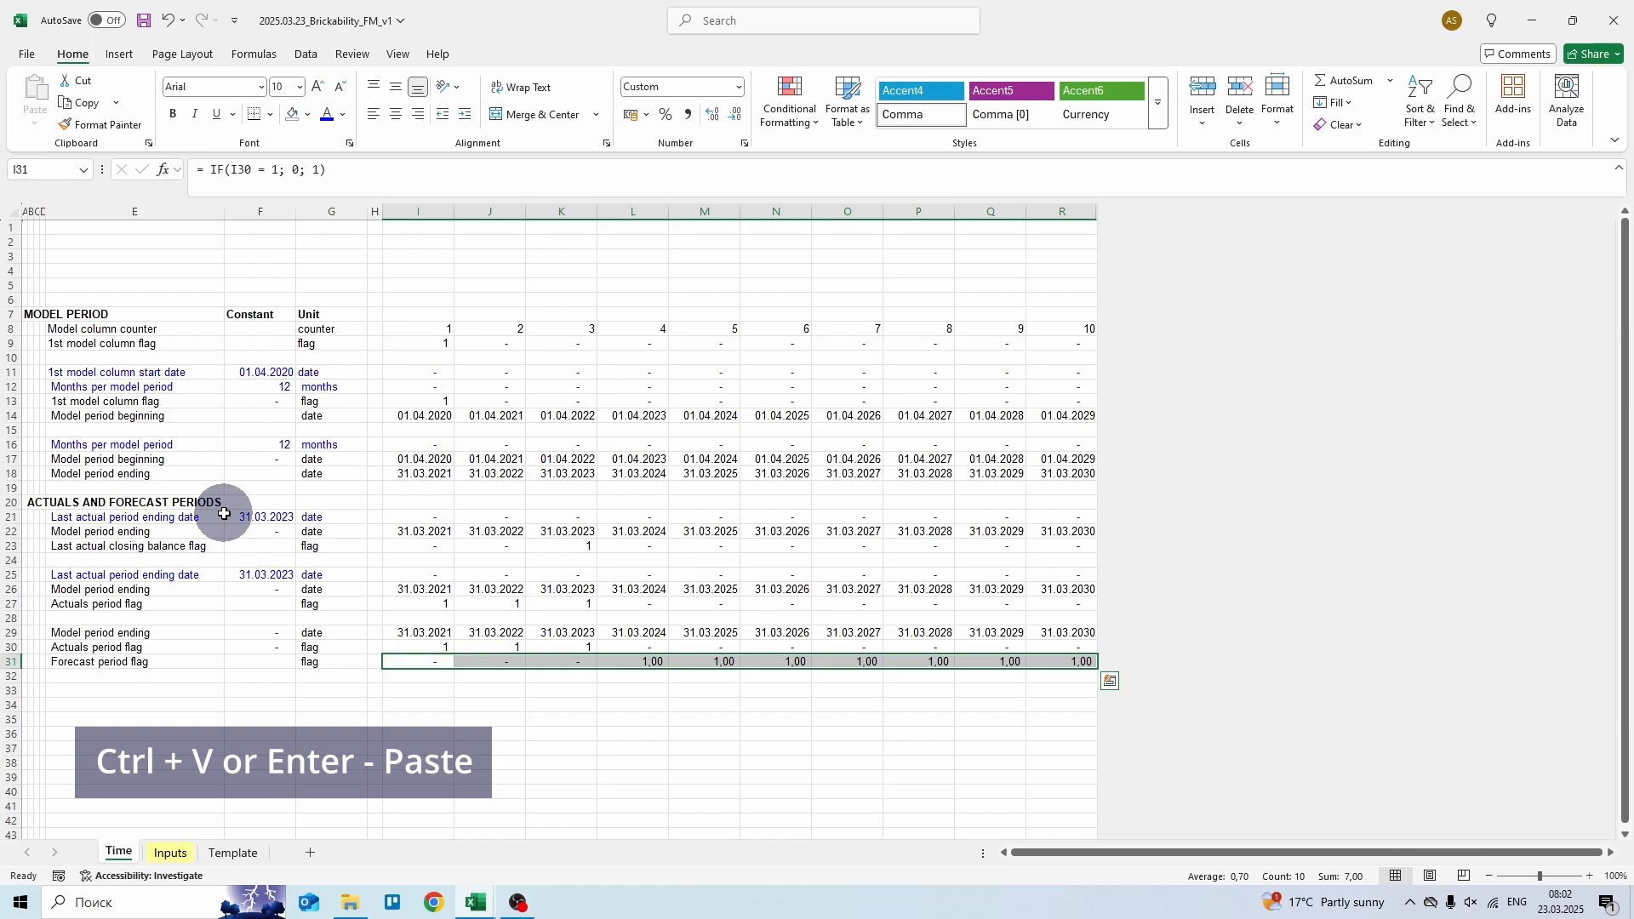
- Format the forecast period flag values in I31:R31 with no decimal places
key("alt")
key("h")
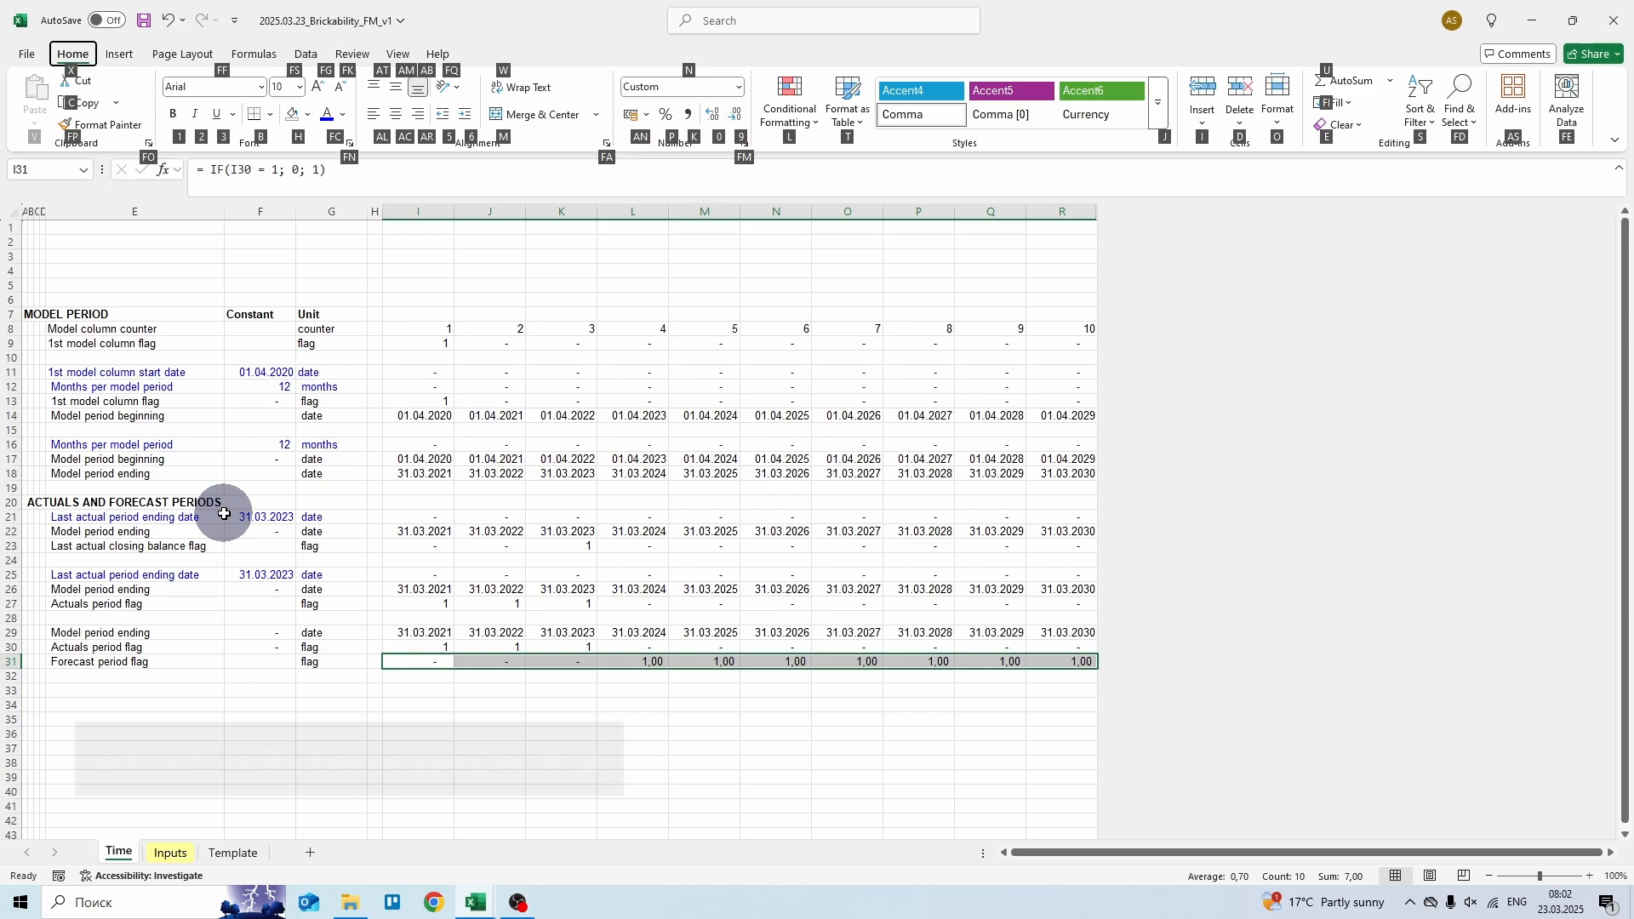
key("9")
key("alt")
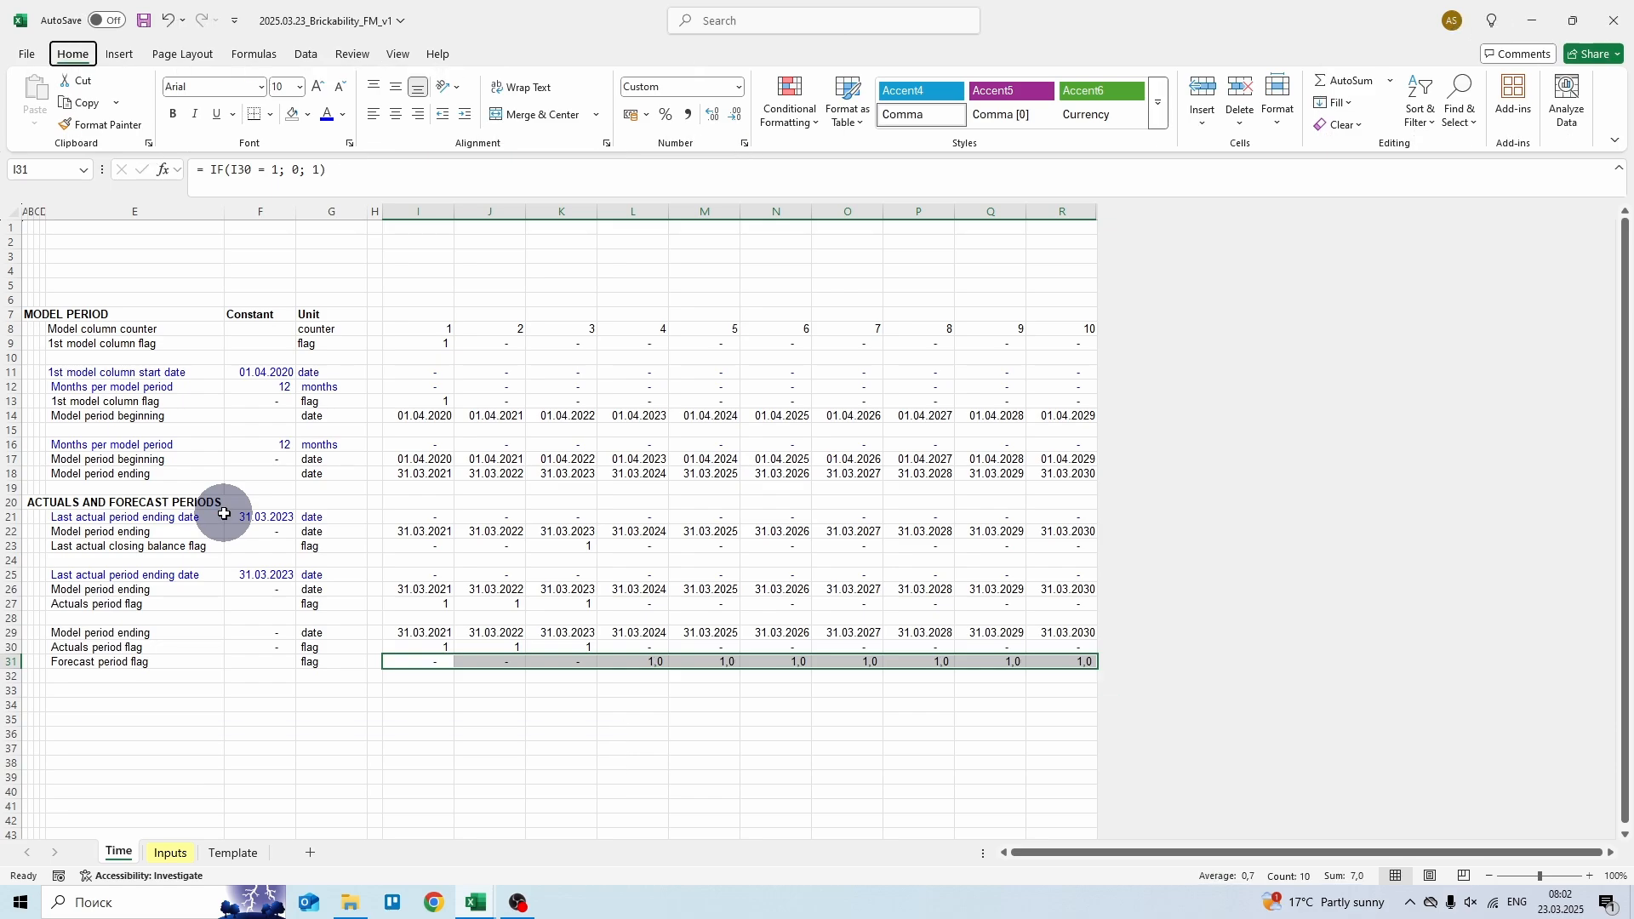
key("h")
key("9")
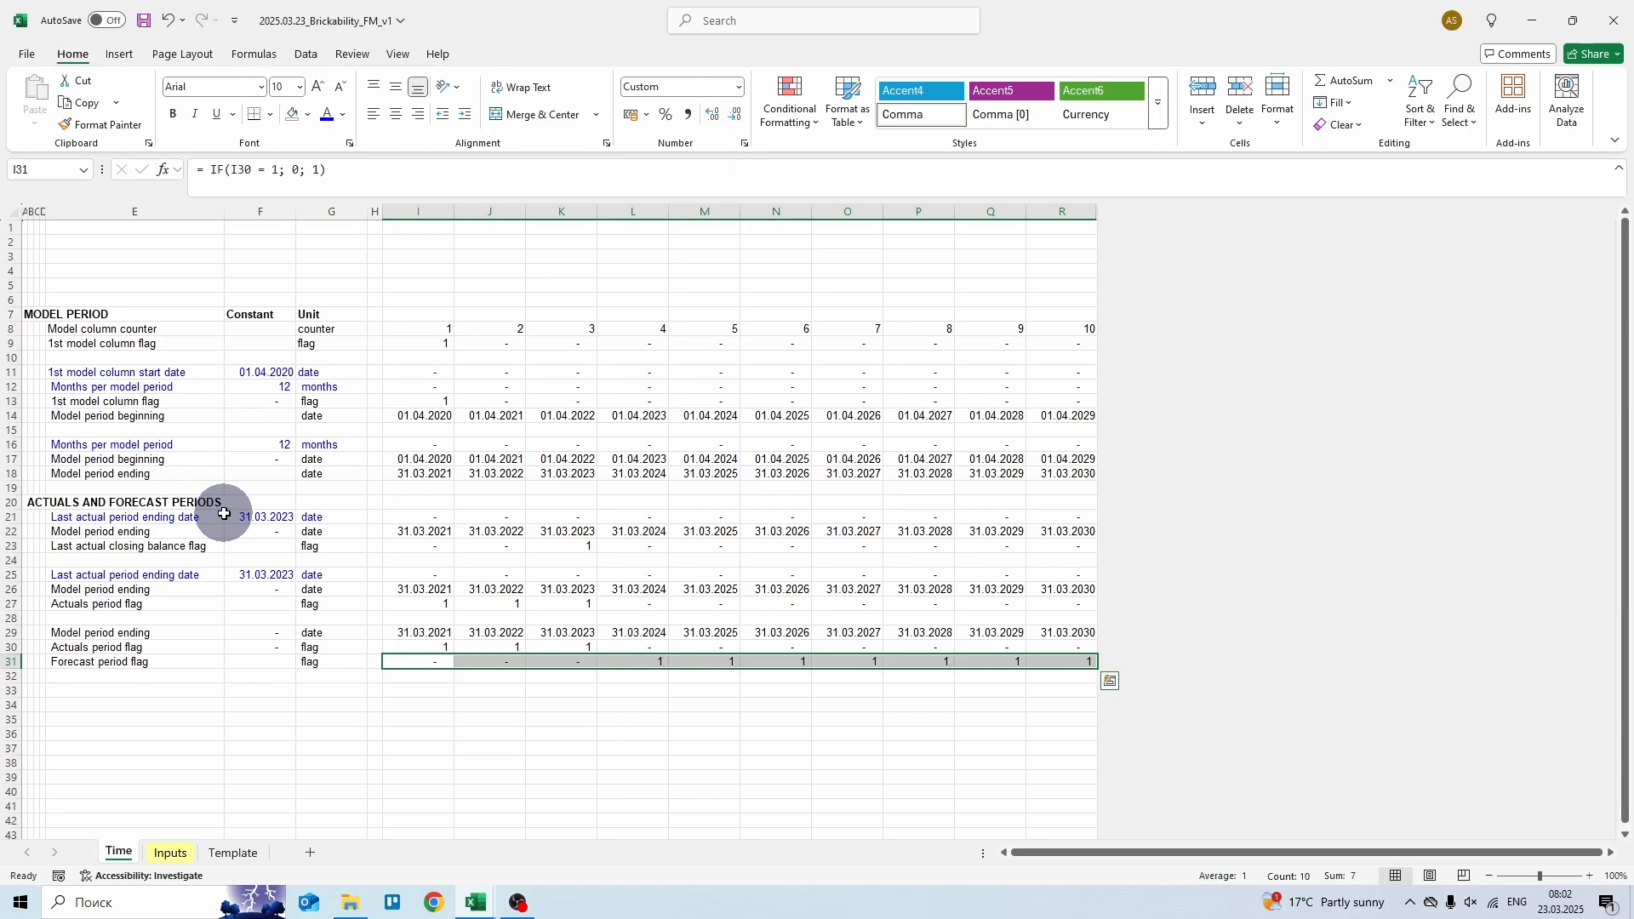
- Copy the entire "Actuals period flag" row 30 into row 33
key("Down")
key("Down")
key("Left")
key("Left")
key("Left")
key("Left")
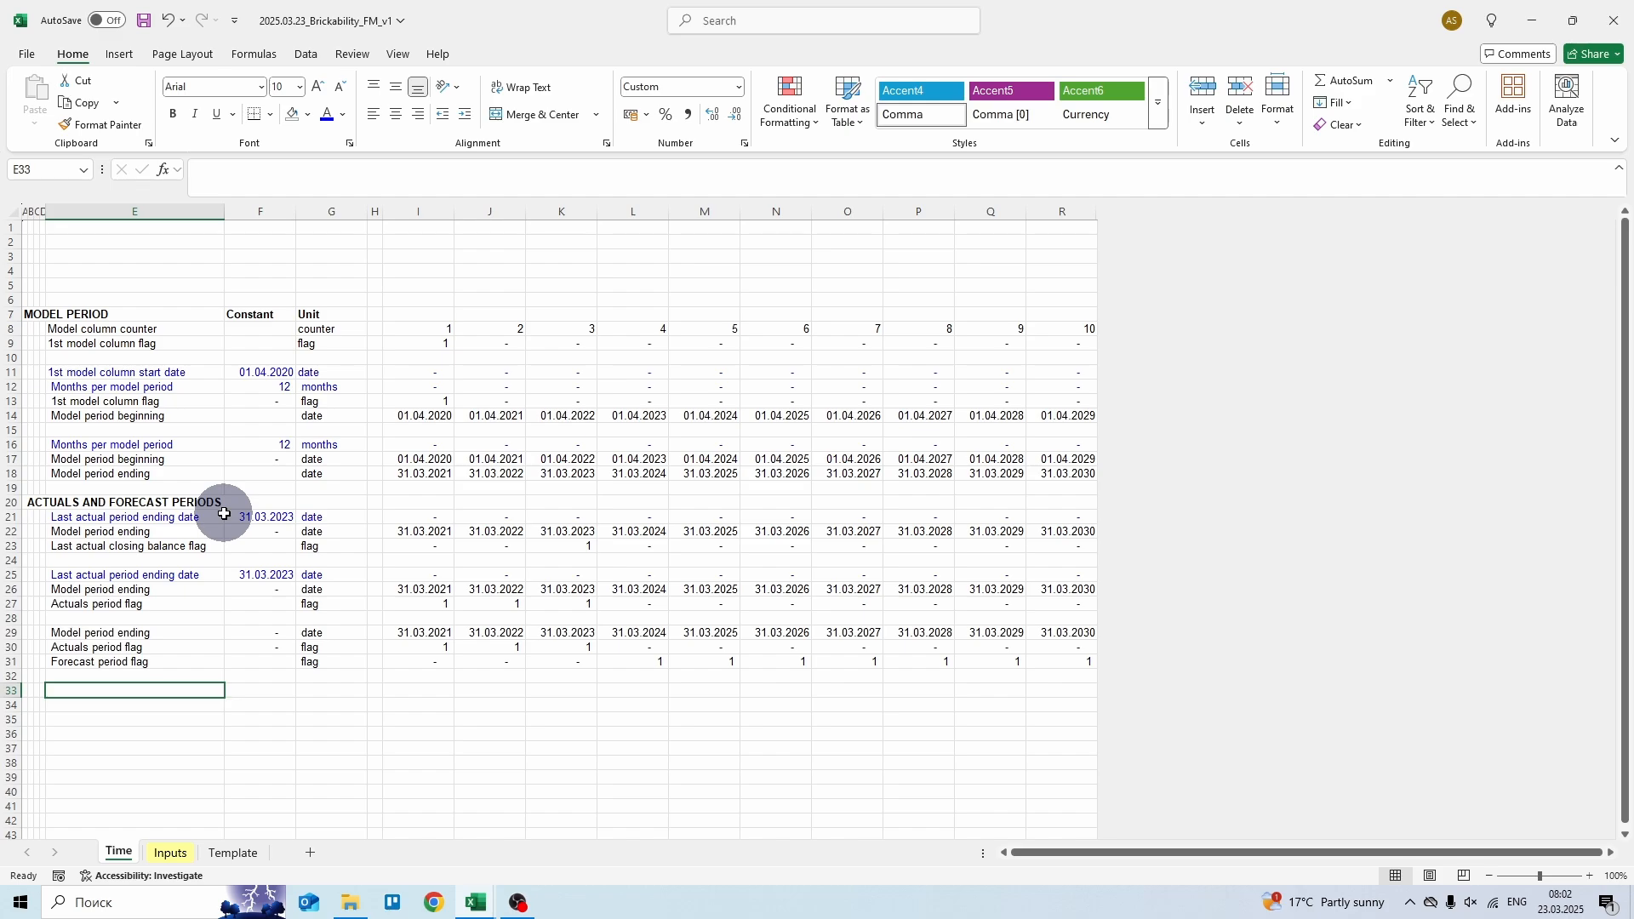
key("Up")
key("Up")
key("Up")
key("shift+space")
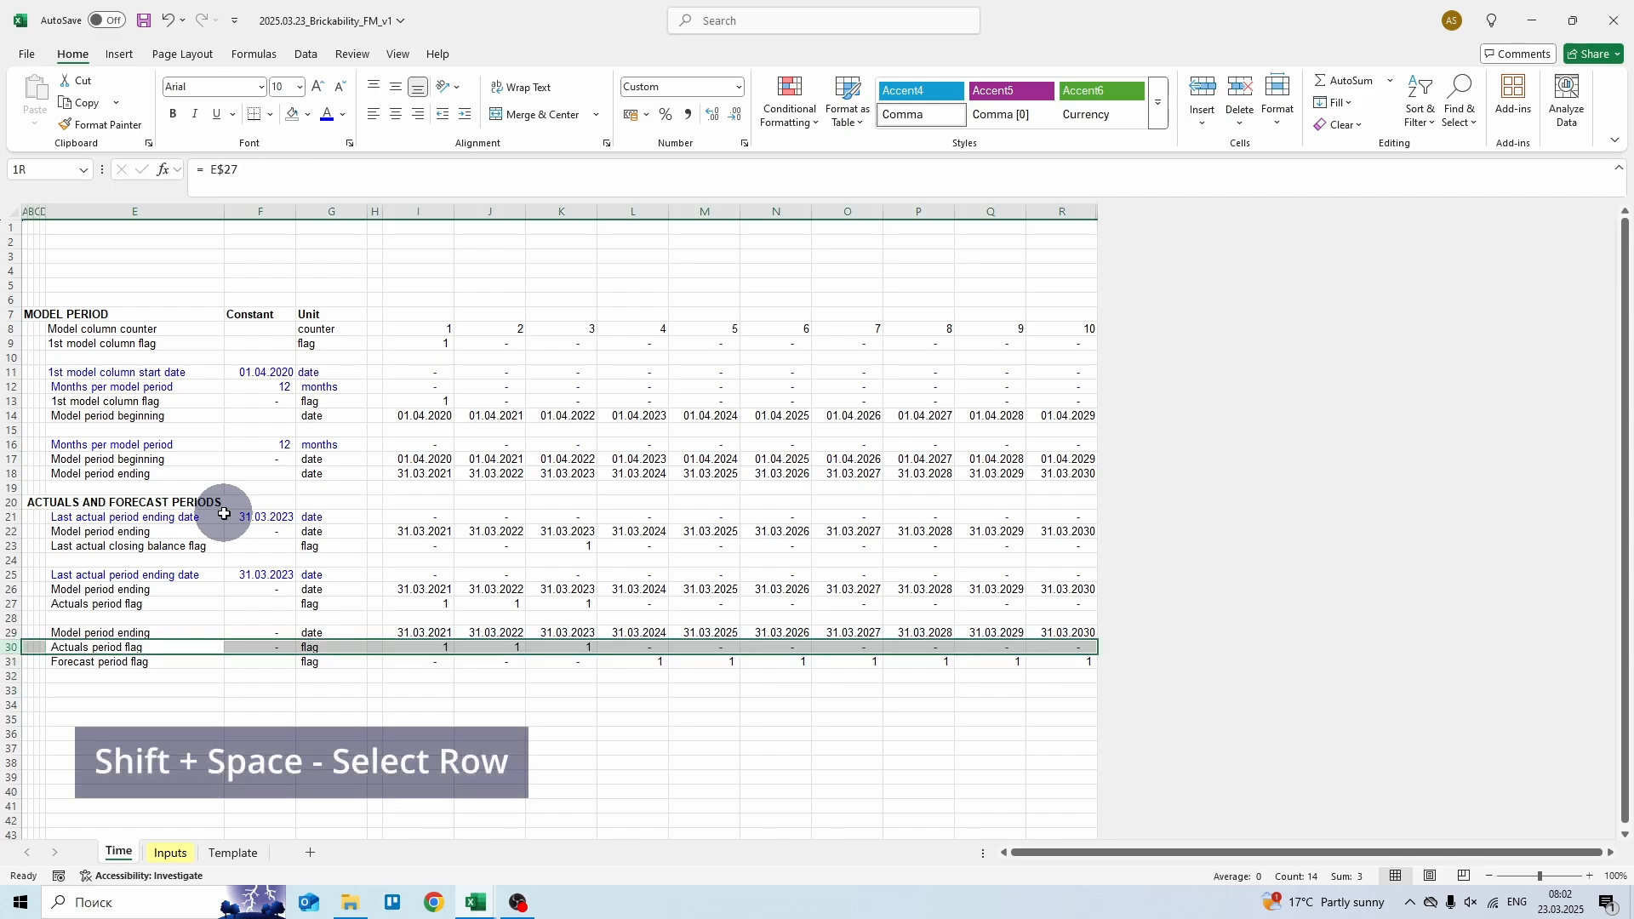
key("ctrl+c")
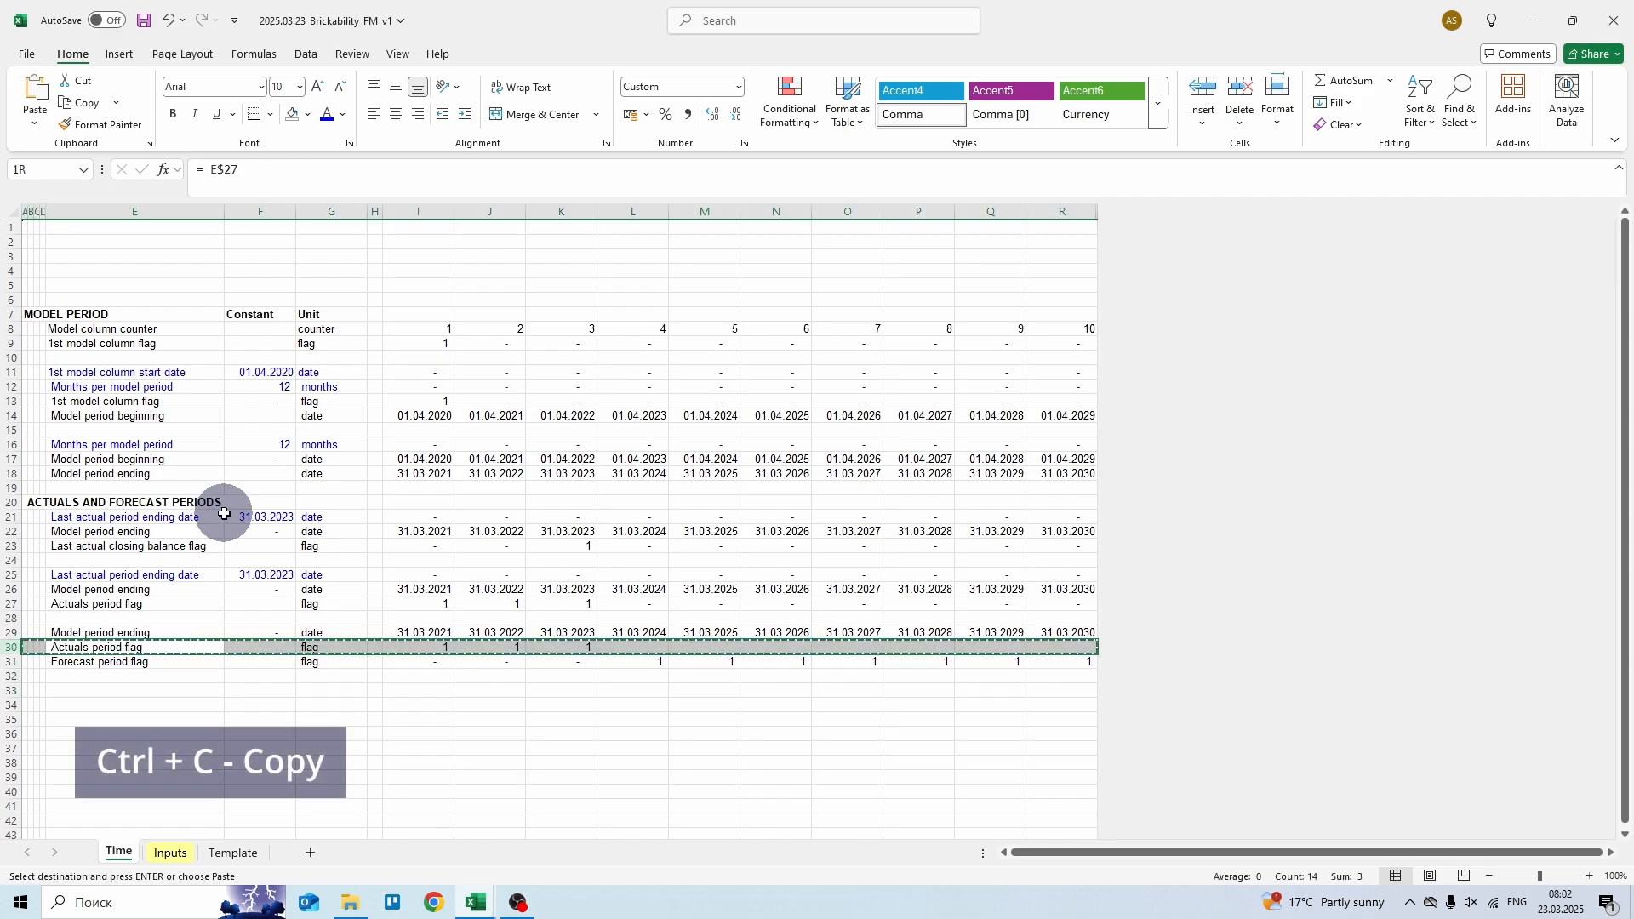
key("Down")
key("Down")
key("Down")
key("shift+space")
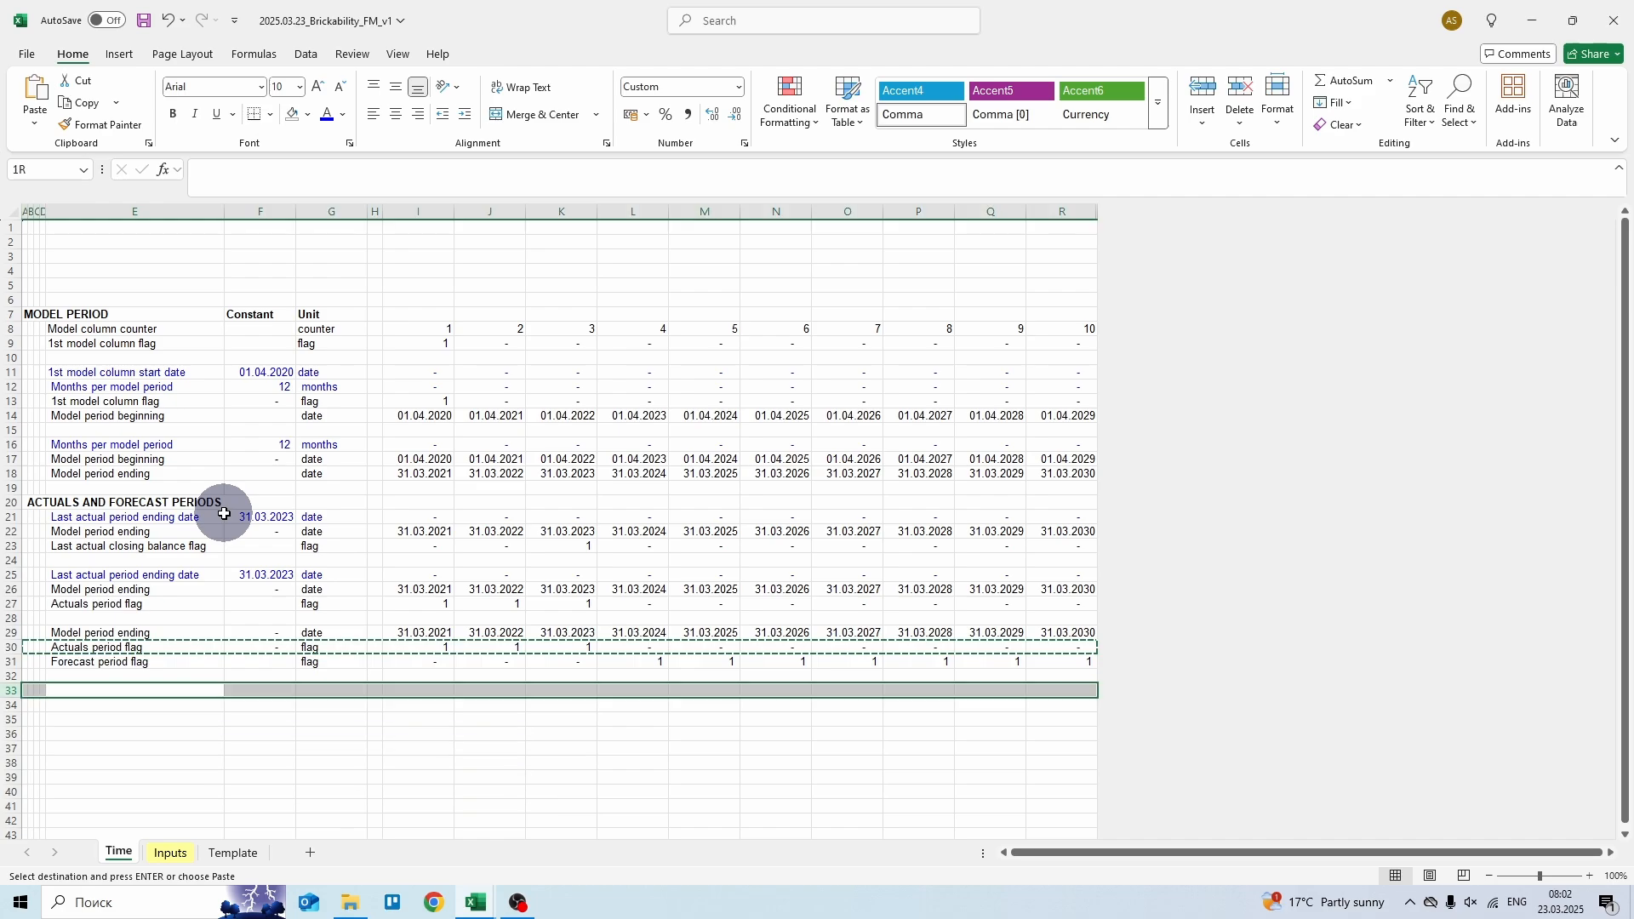
key("Return")
- Enter the row label "Actual vs Forecast" in E34 with the unit "flag" in G34
key("Down")
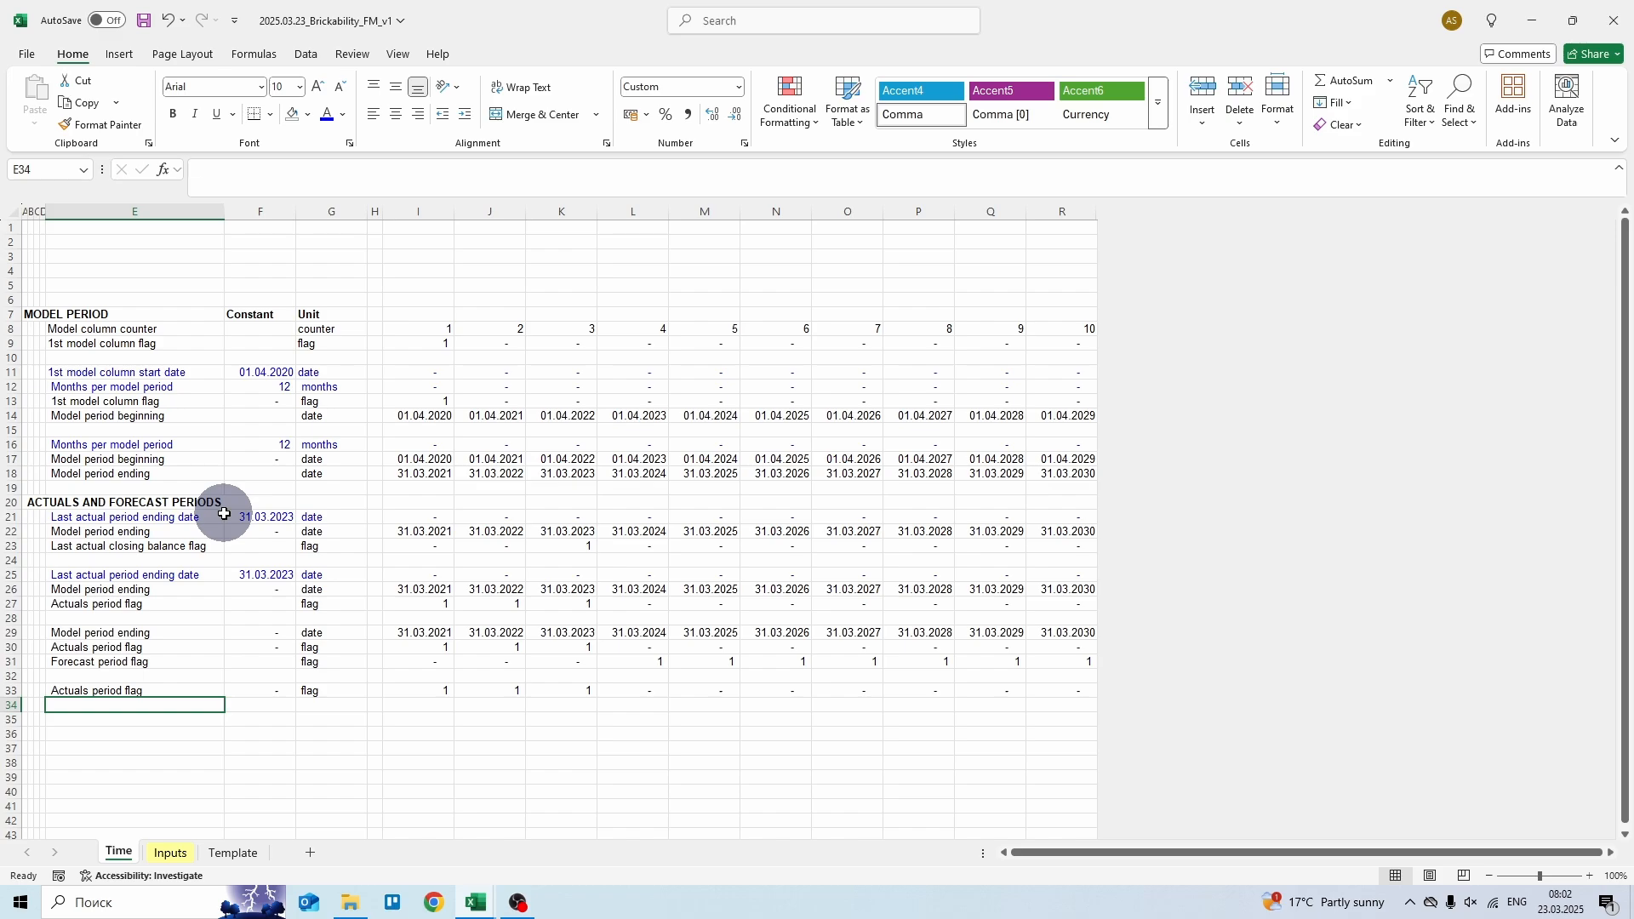
type("Actual")
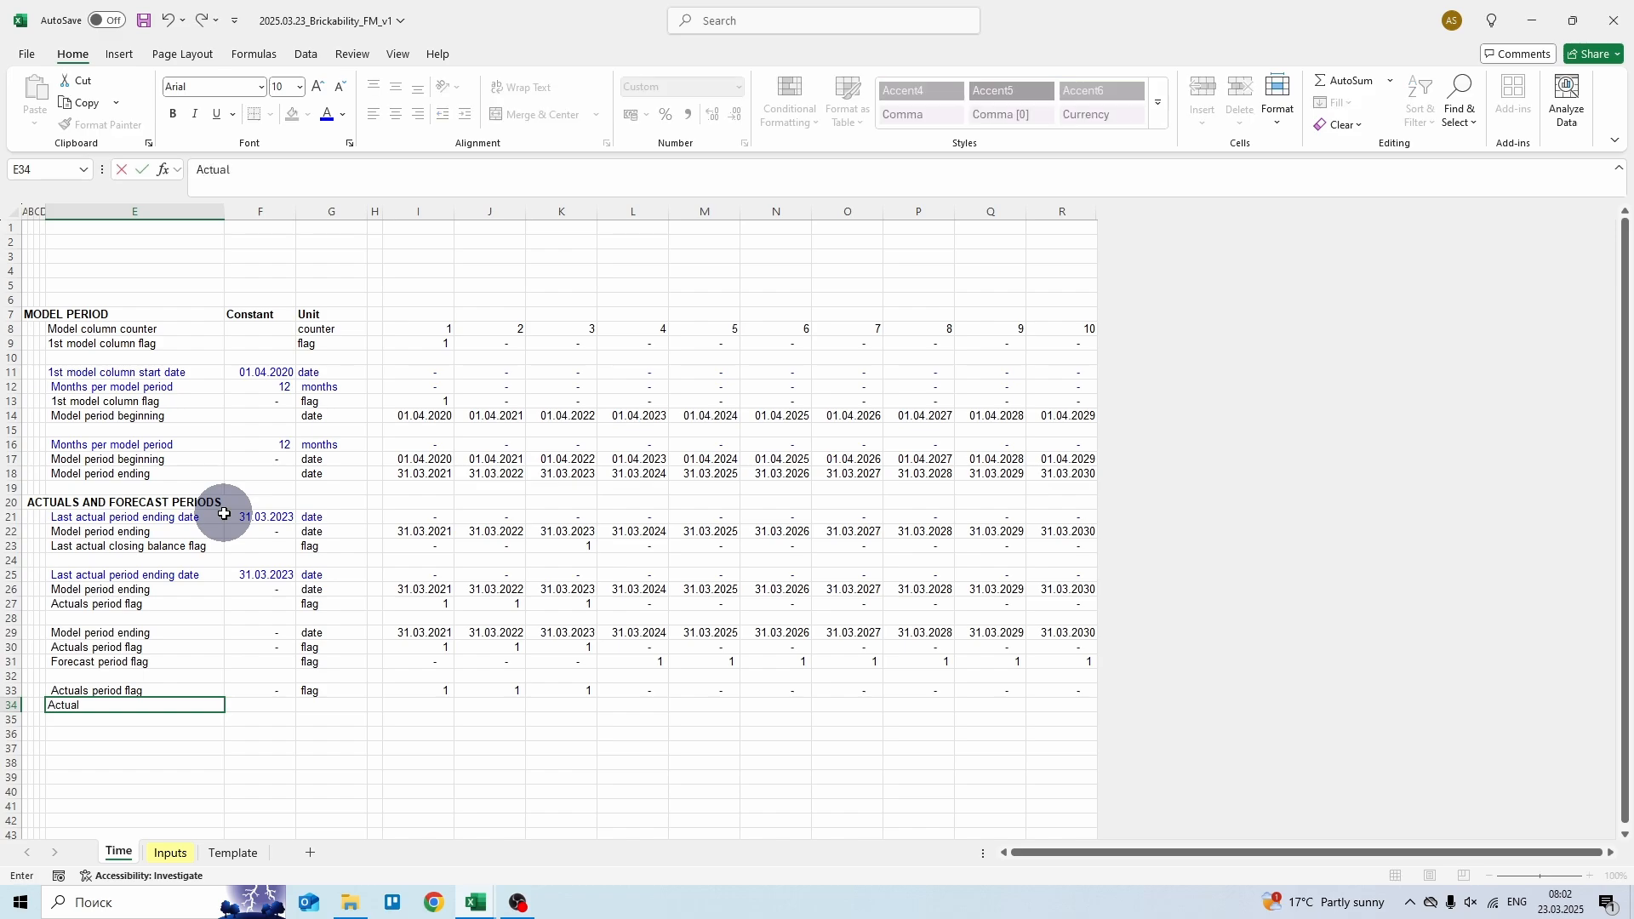
type(" vs Forecast")
key("Tab")
key("Tab")
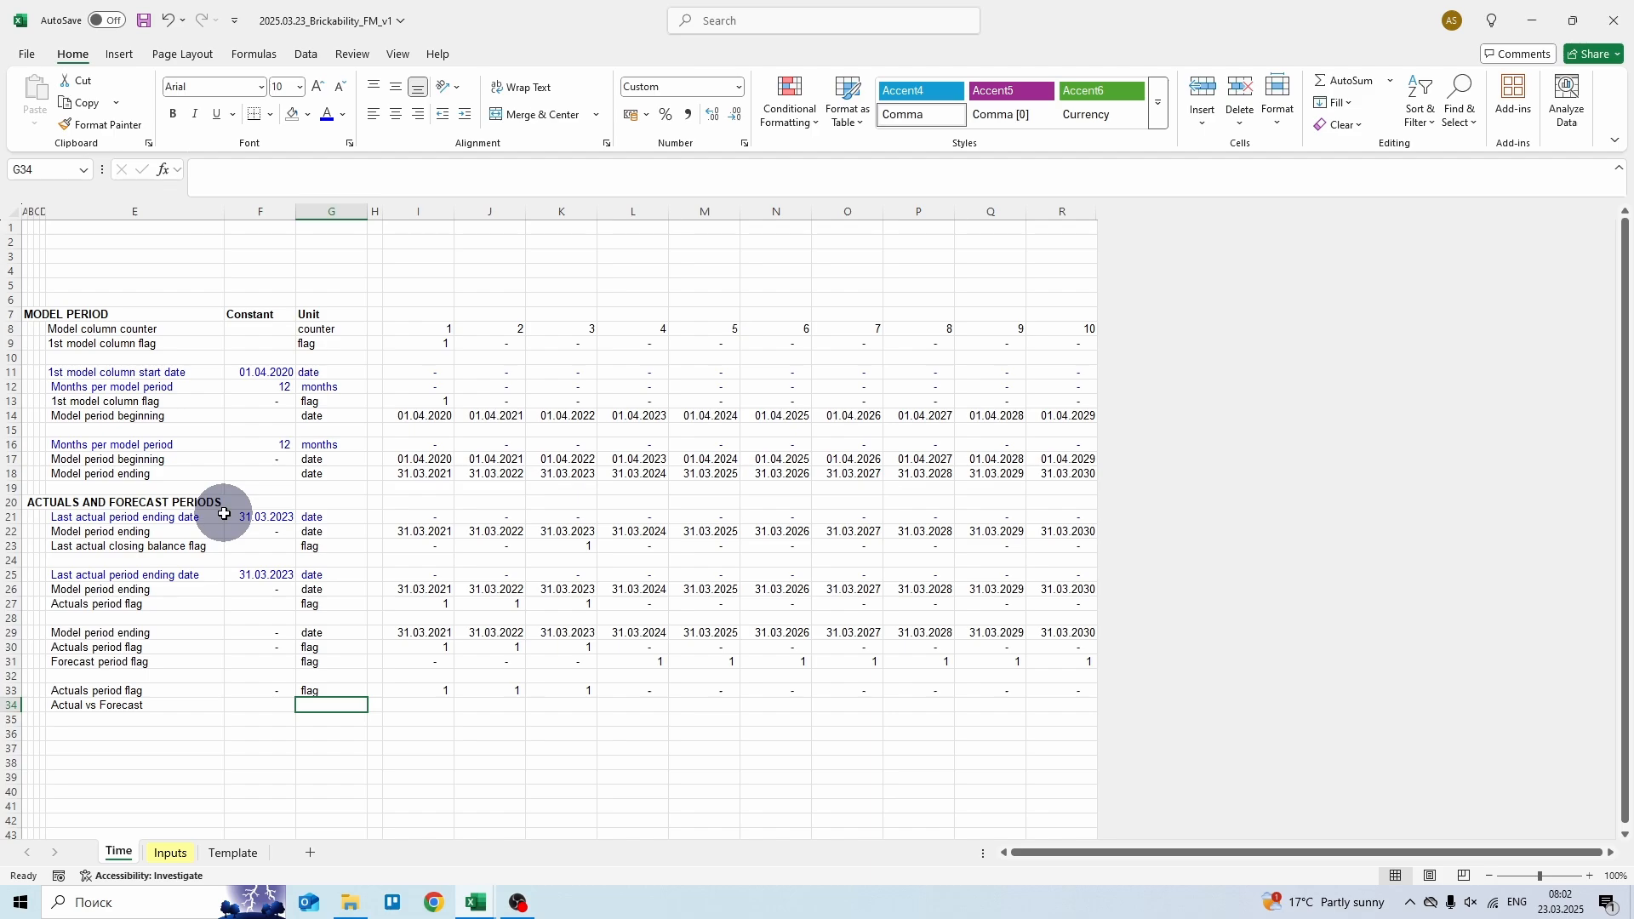
type("fla")
key("Tab")
key("Tab")
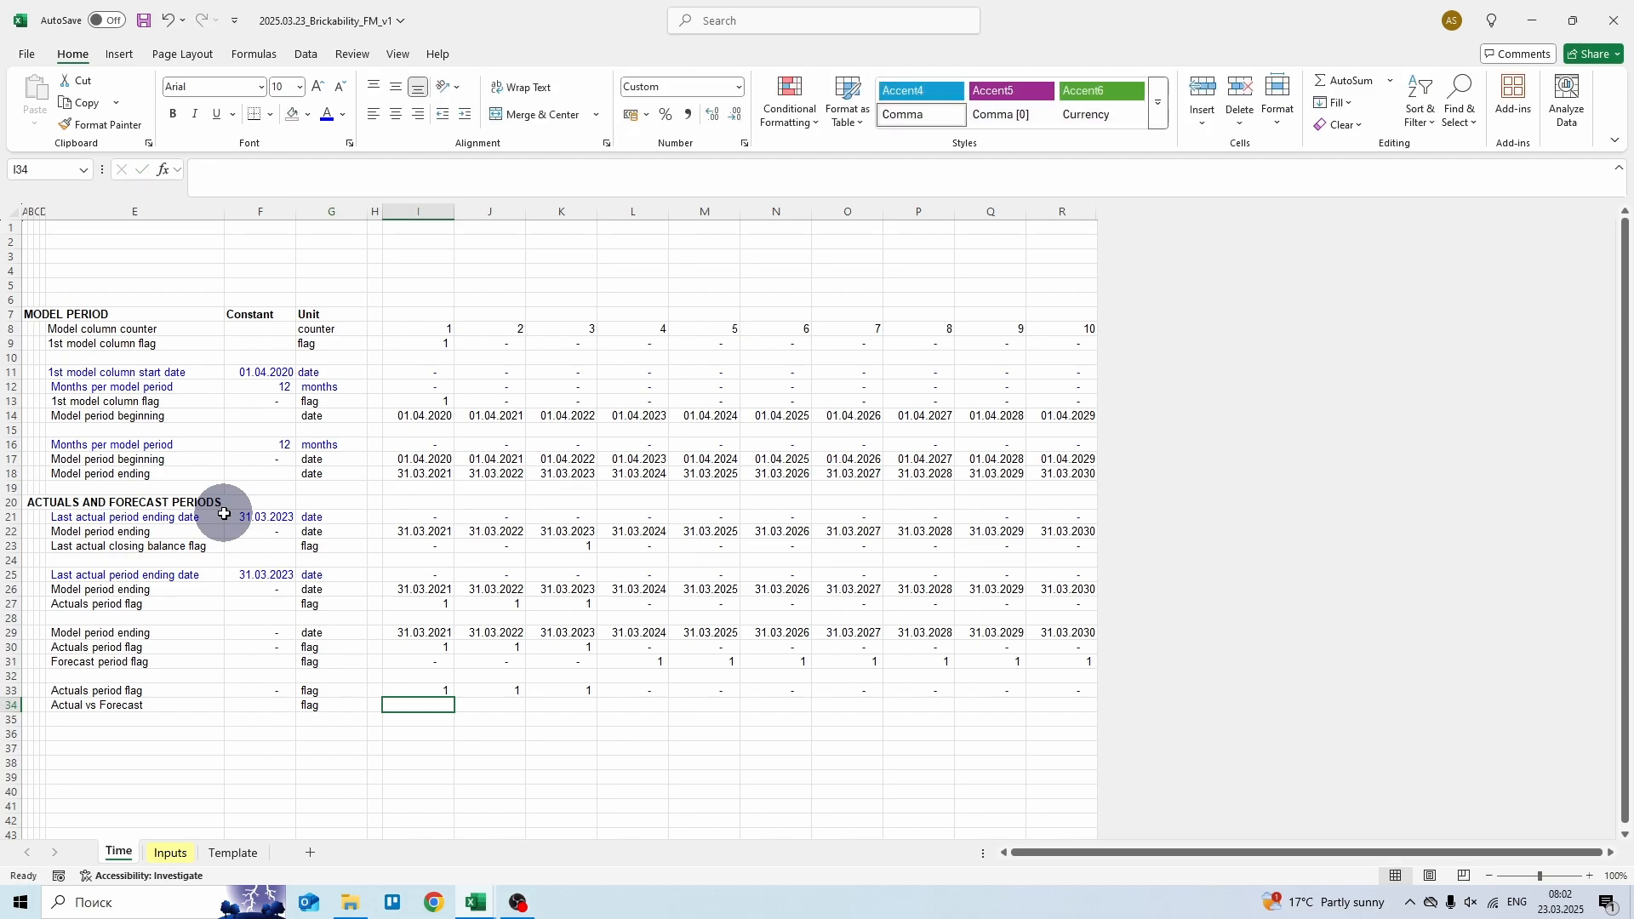
- Enter = IF(I33 = 1; "Actual"; "Forecast") in I34 and copy it across the row to R34
type("= i")
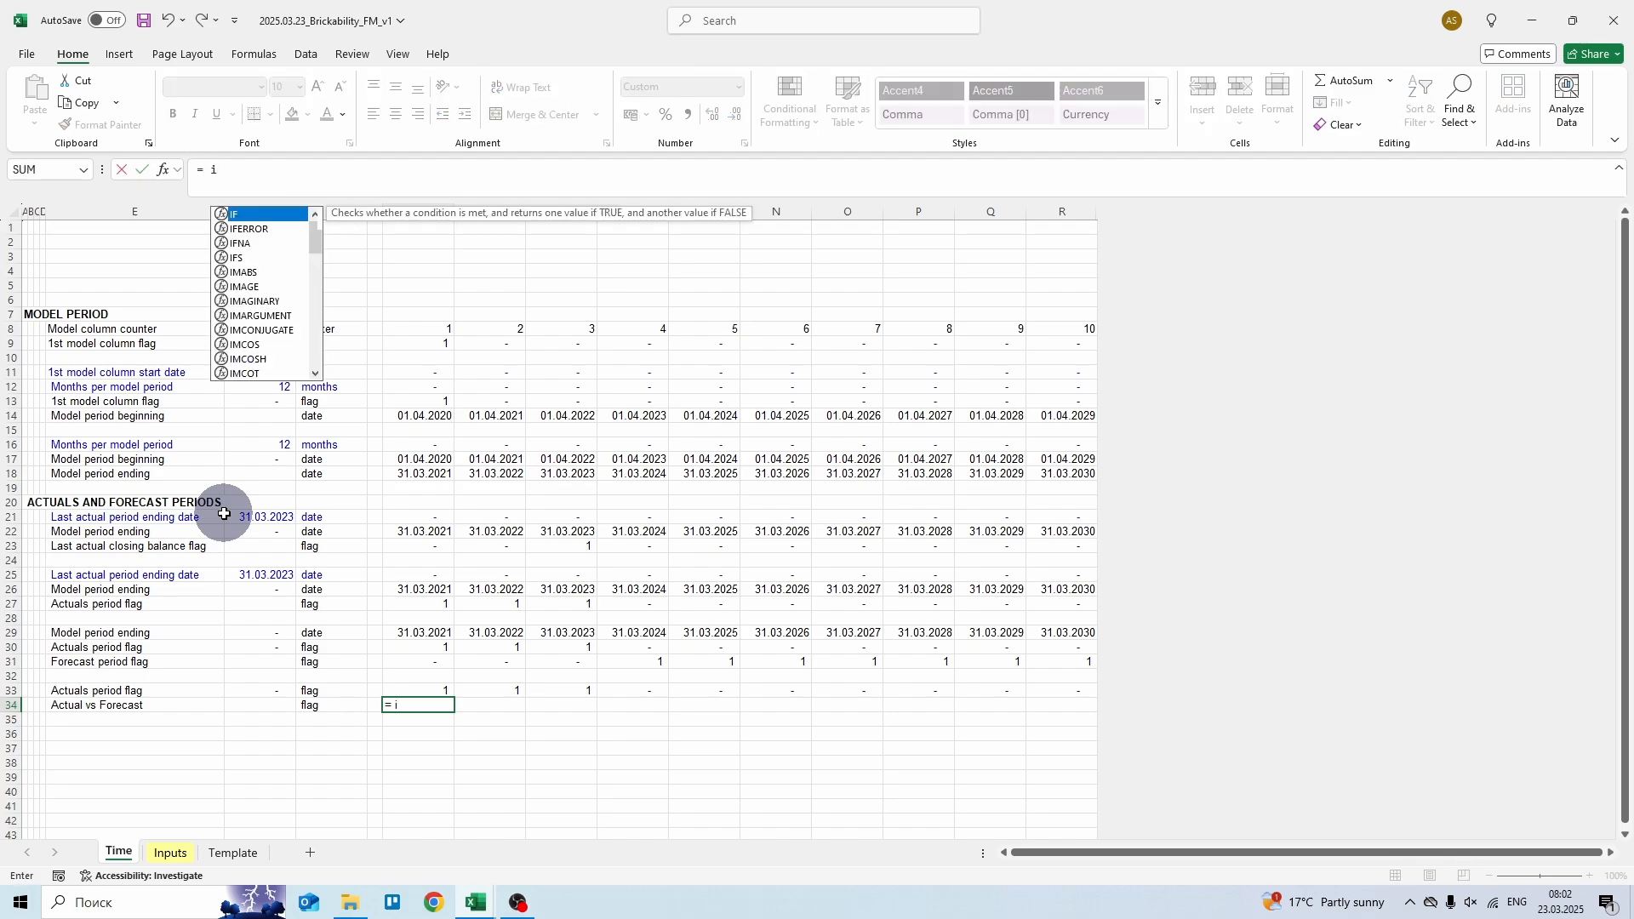
type("f(")
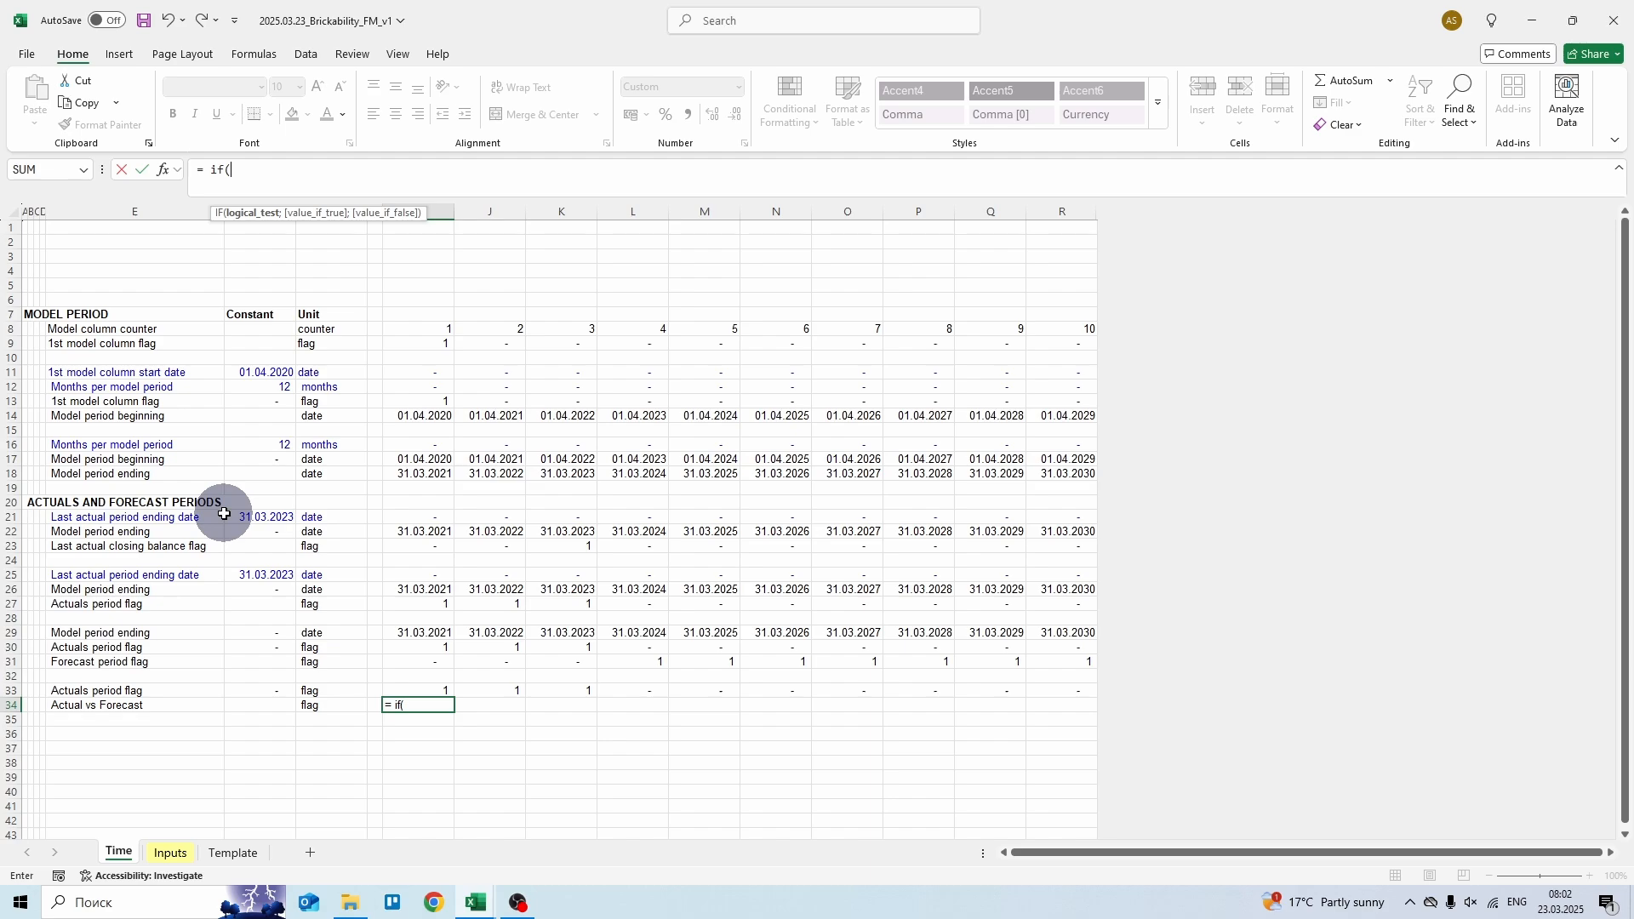
key("Up")
type("= 1;")
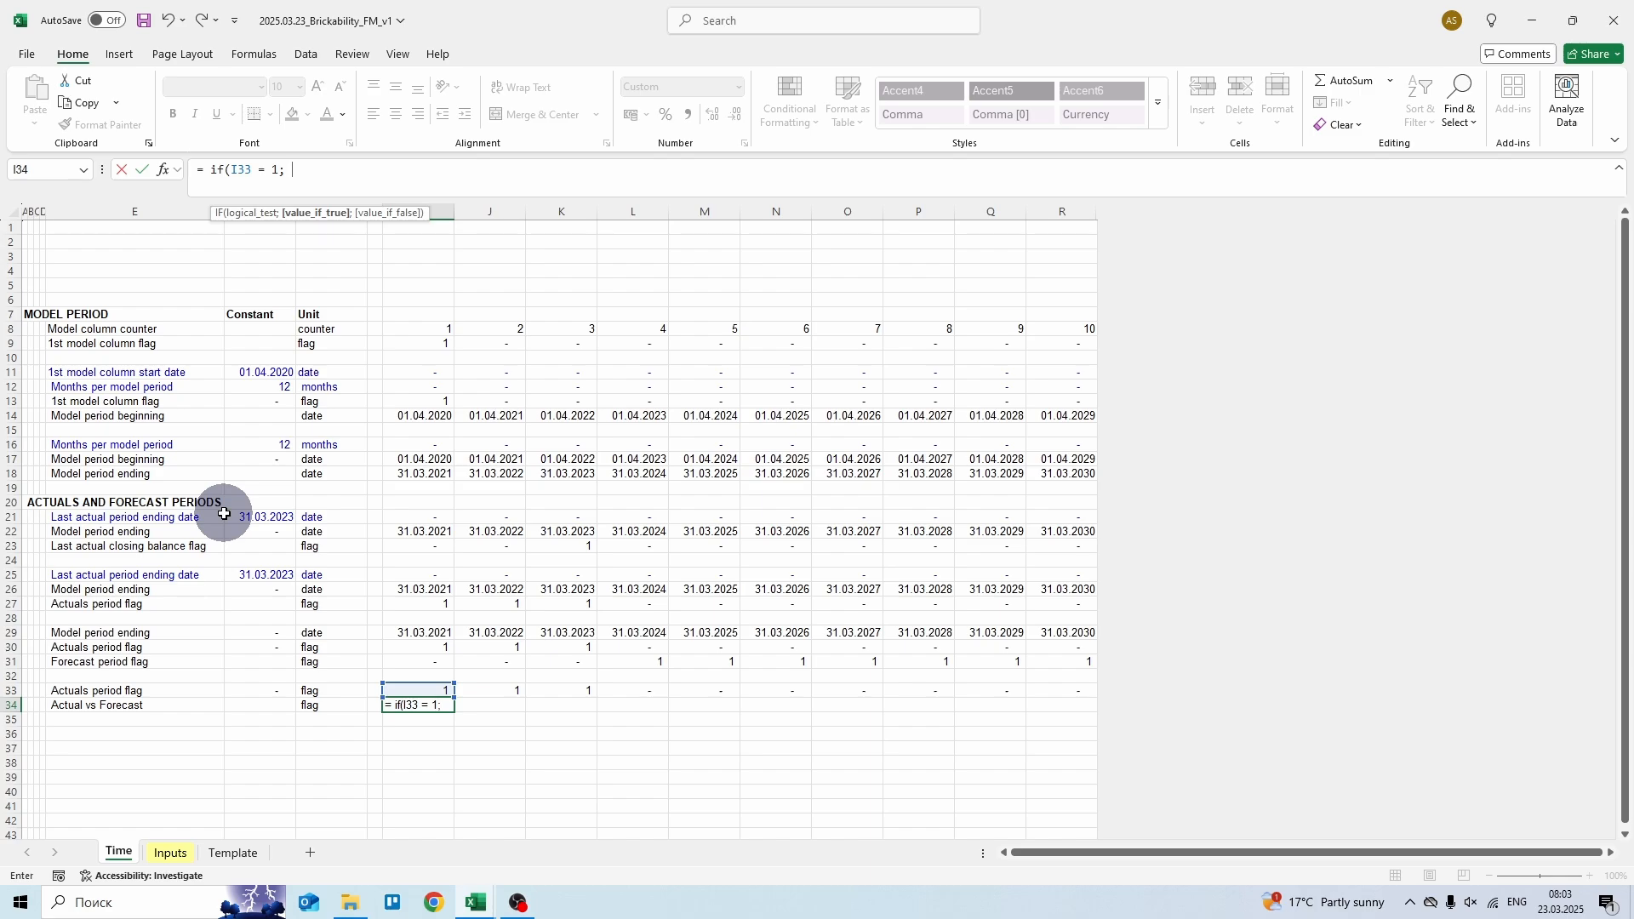
type("\"Actual\"; \"Fore")
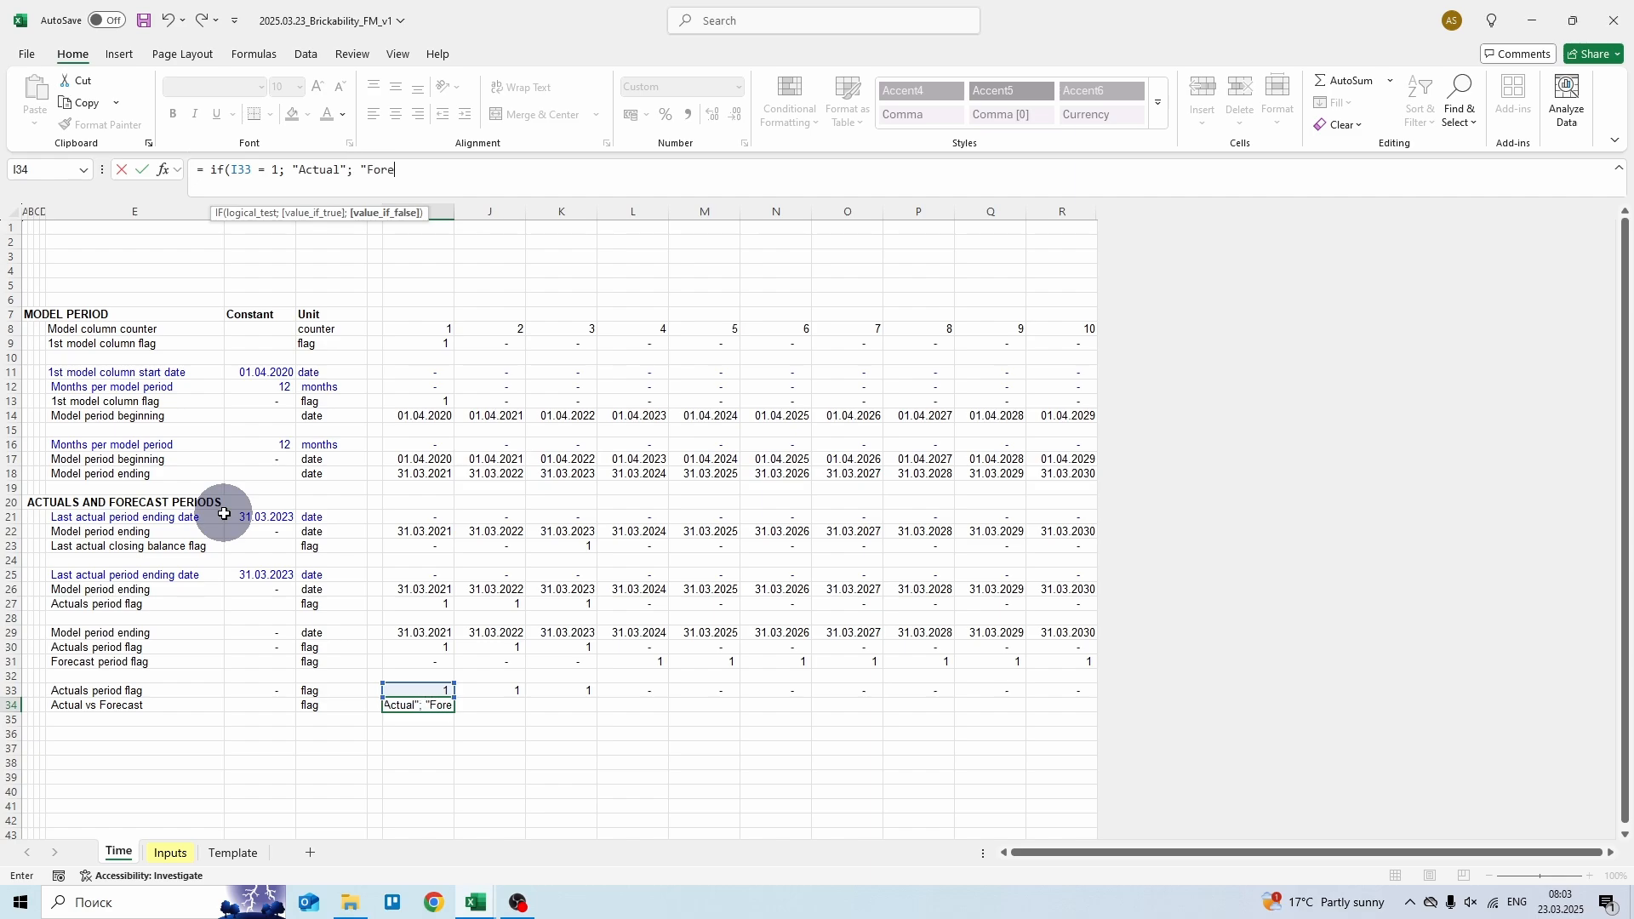
type("cast\")")
key("ctrl+Return")
key("ctrl+c")
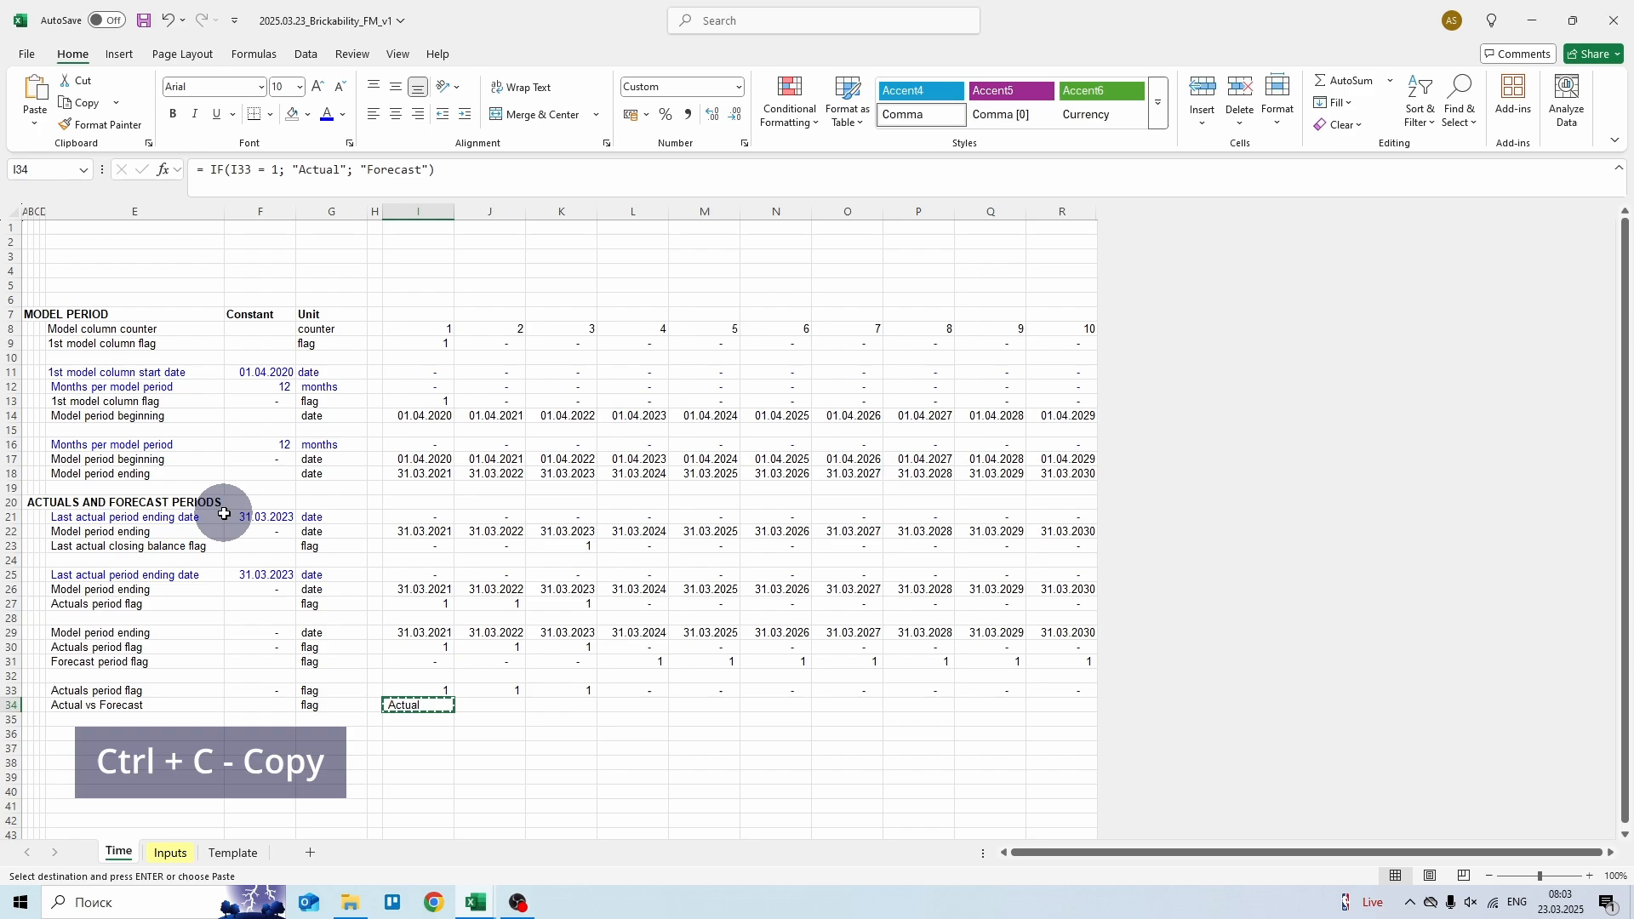
key("ctrl+shift+Right")
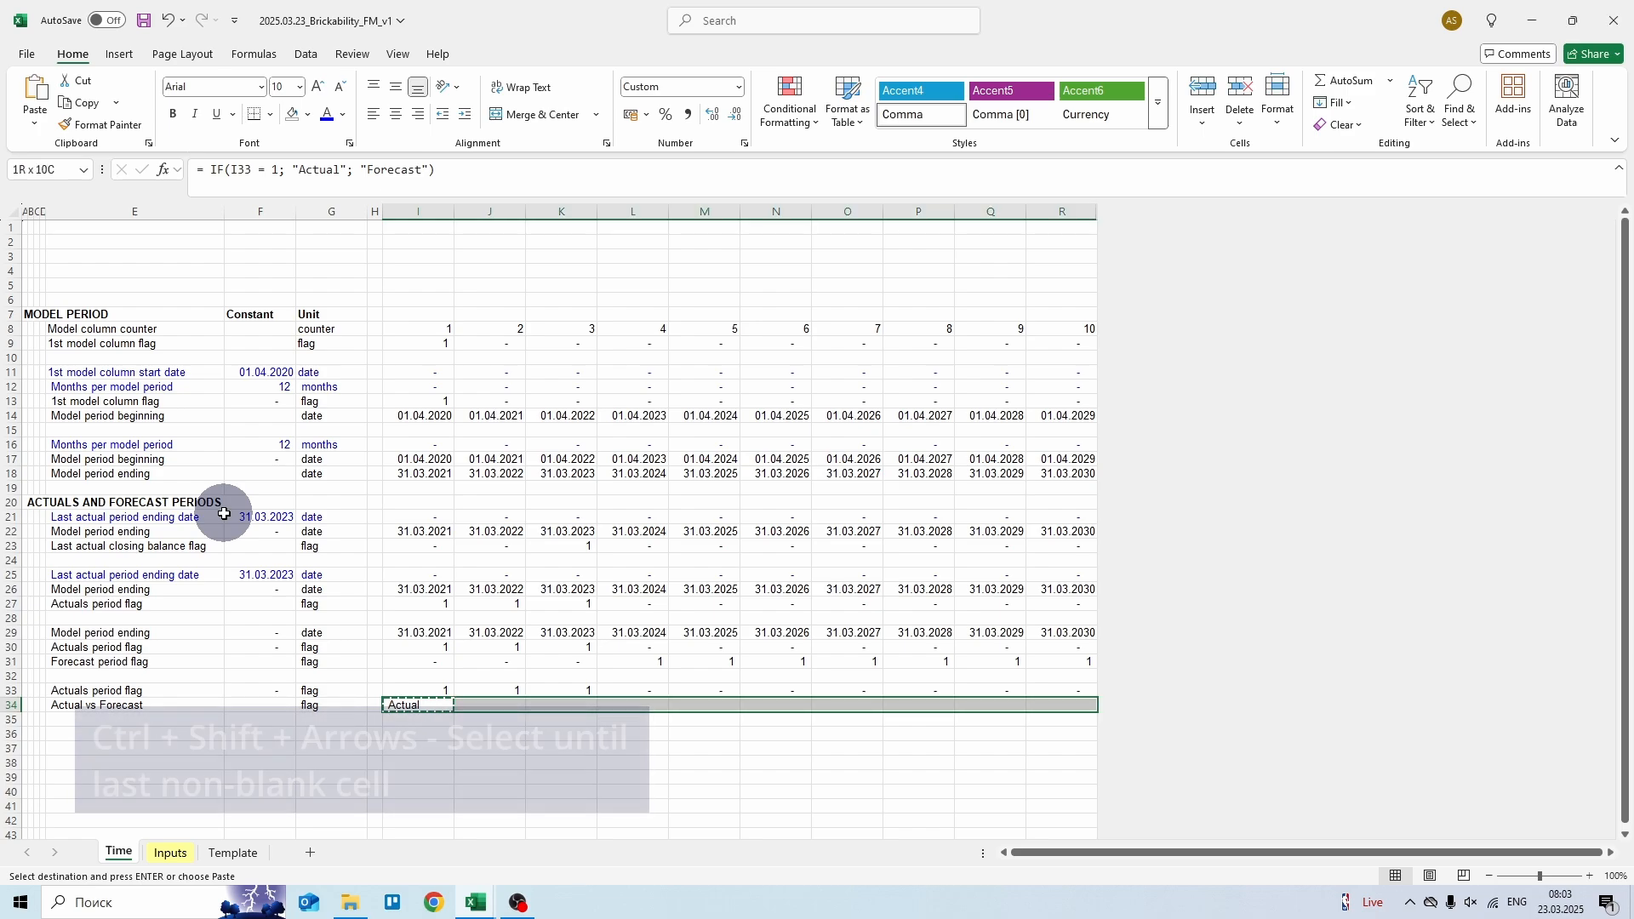
key("Return")
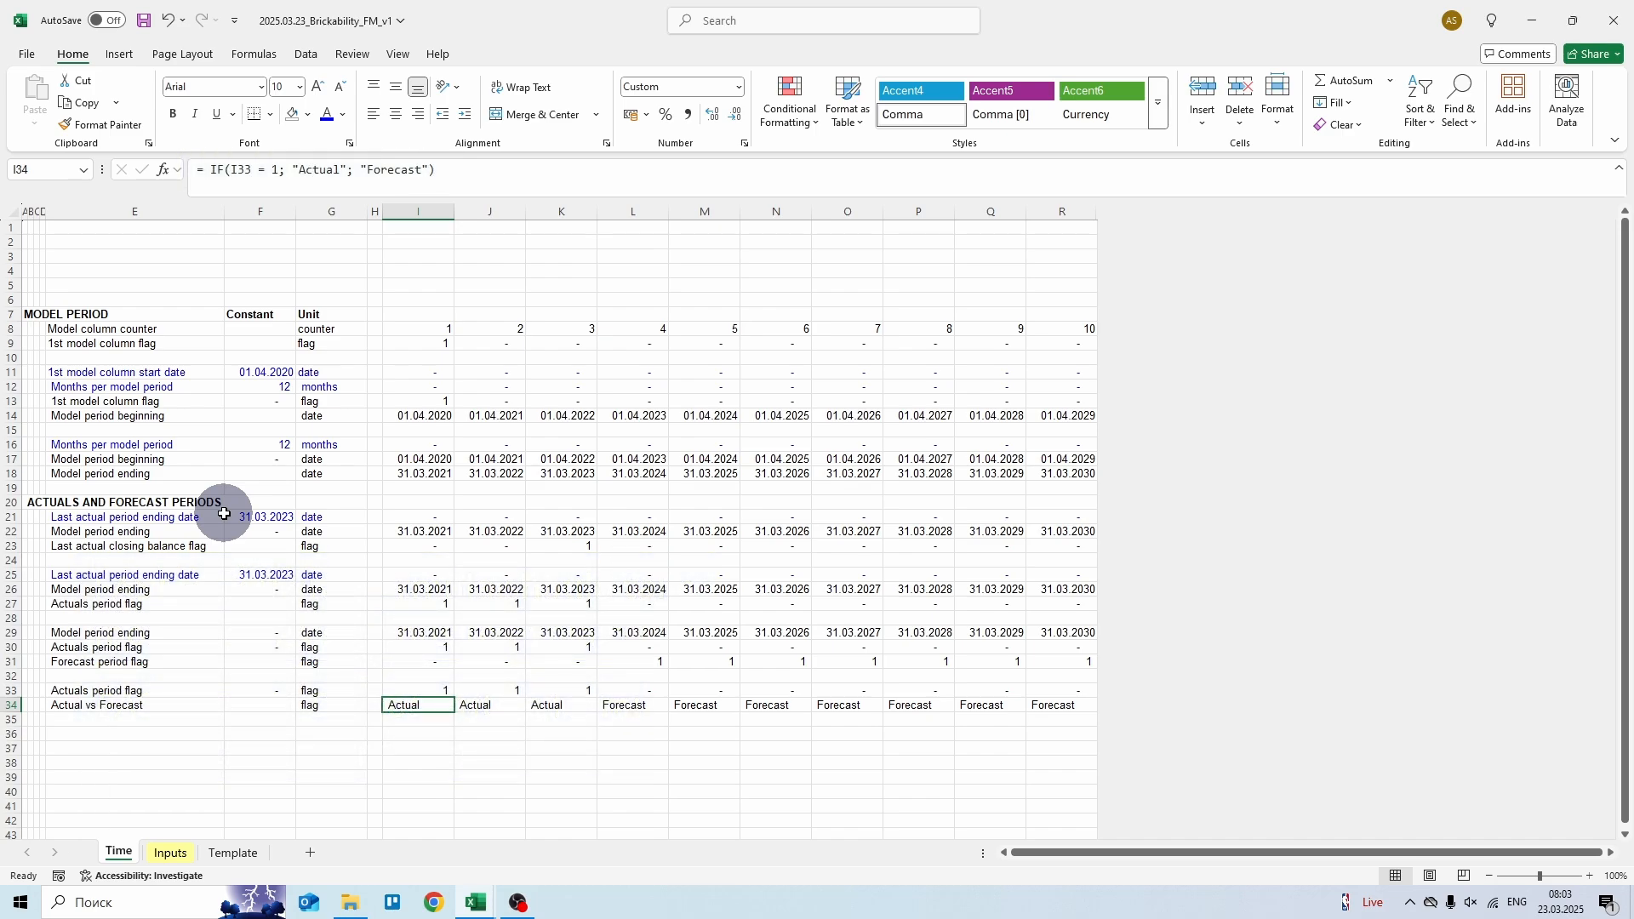
- Enter the section heading "FINANCIAL YEAR" in A36
key("Down")
key("Down")
key("Left")
key("Left")
key("Left")
key("Left")
key("Left")
key("Left")
key("Left")
key("Left")
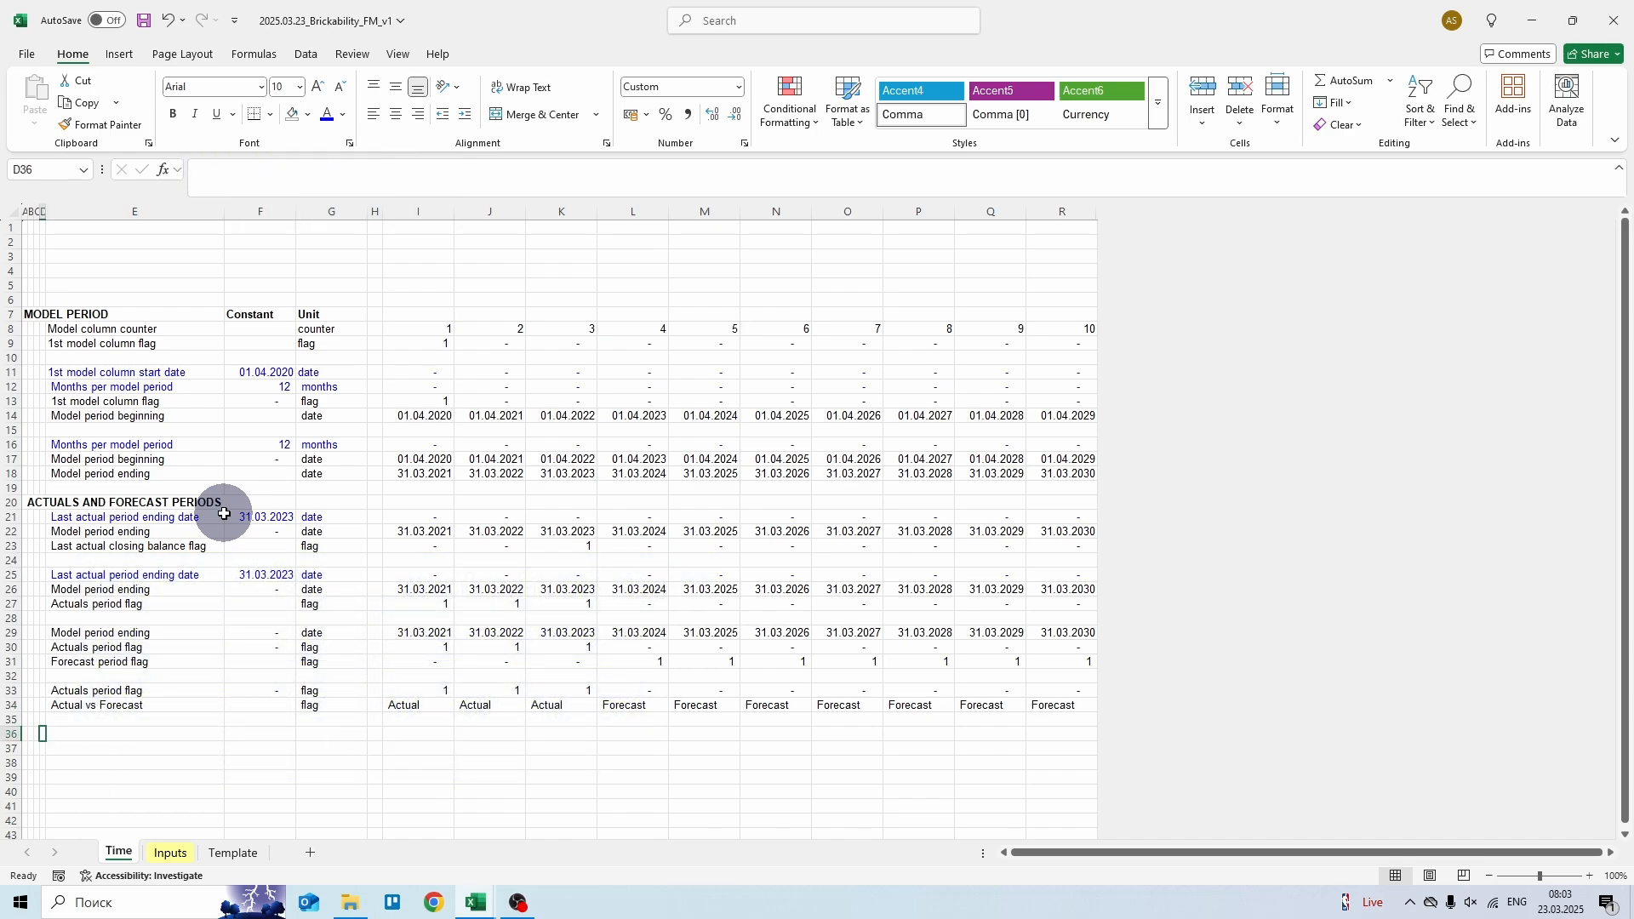
type("FINANCI")
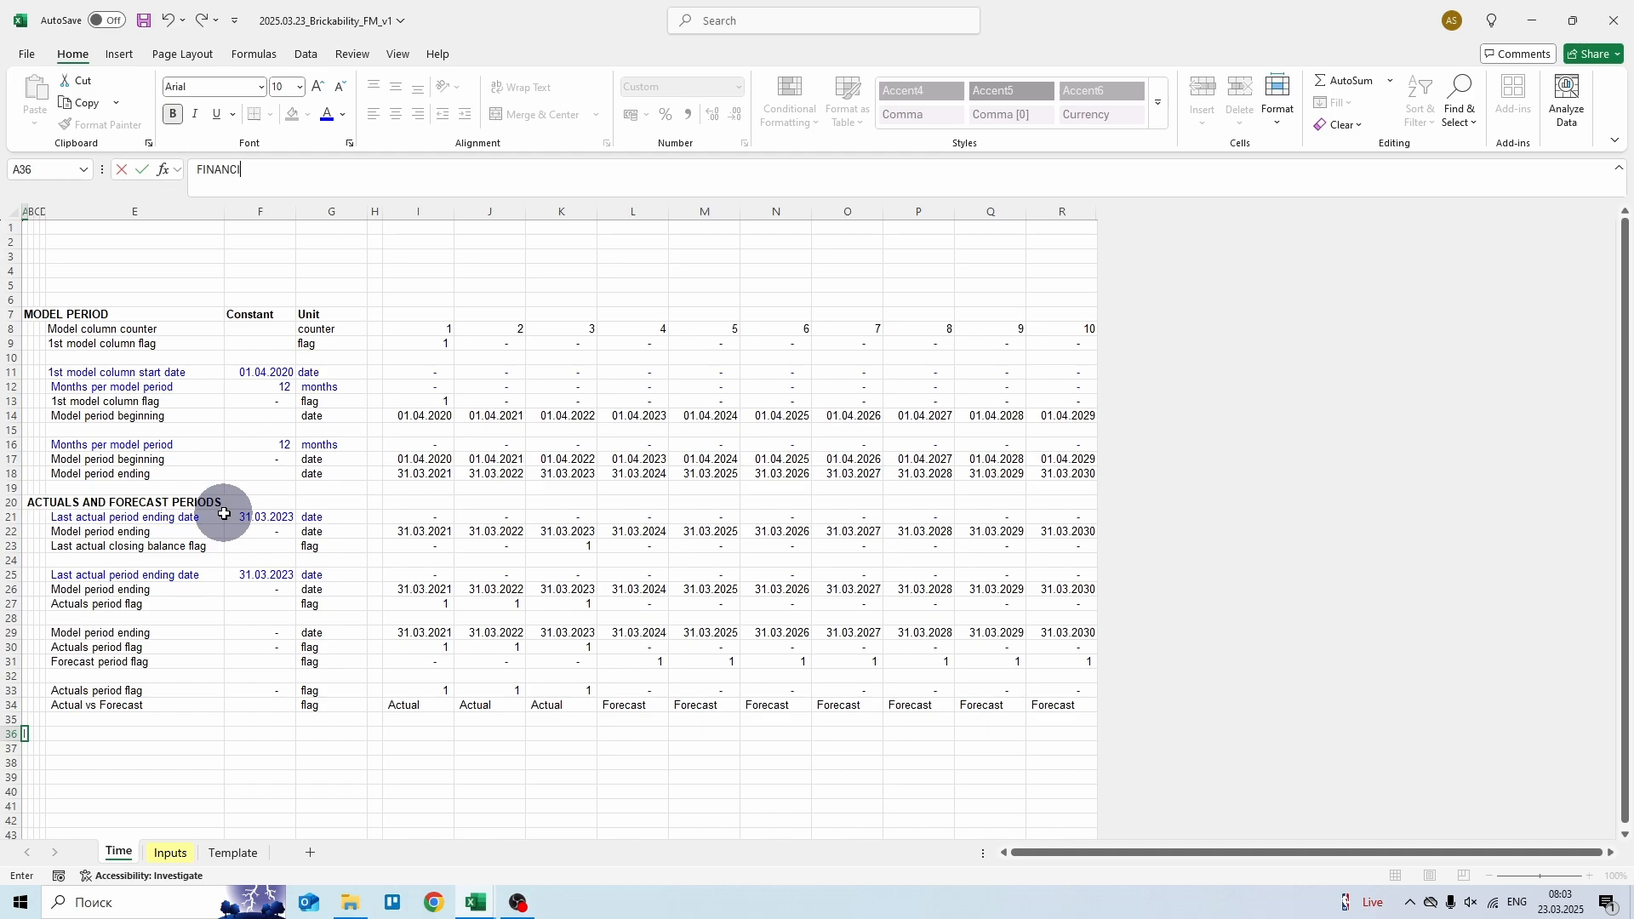
type("AL YEAR")
key("Return")
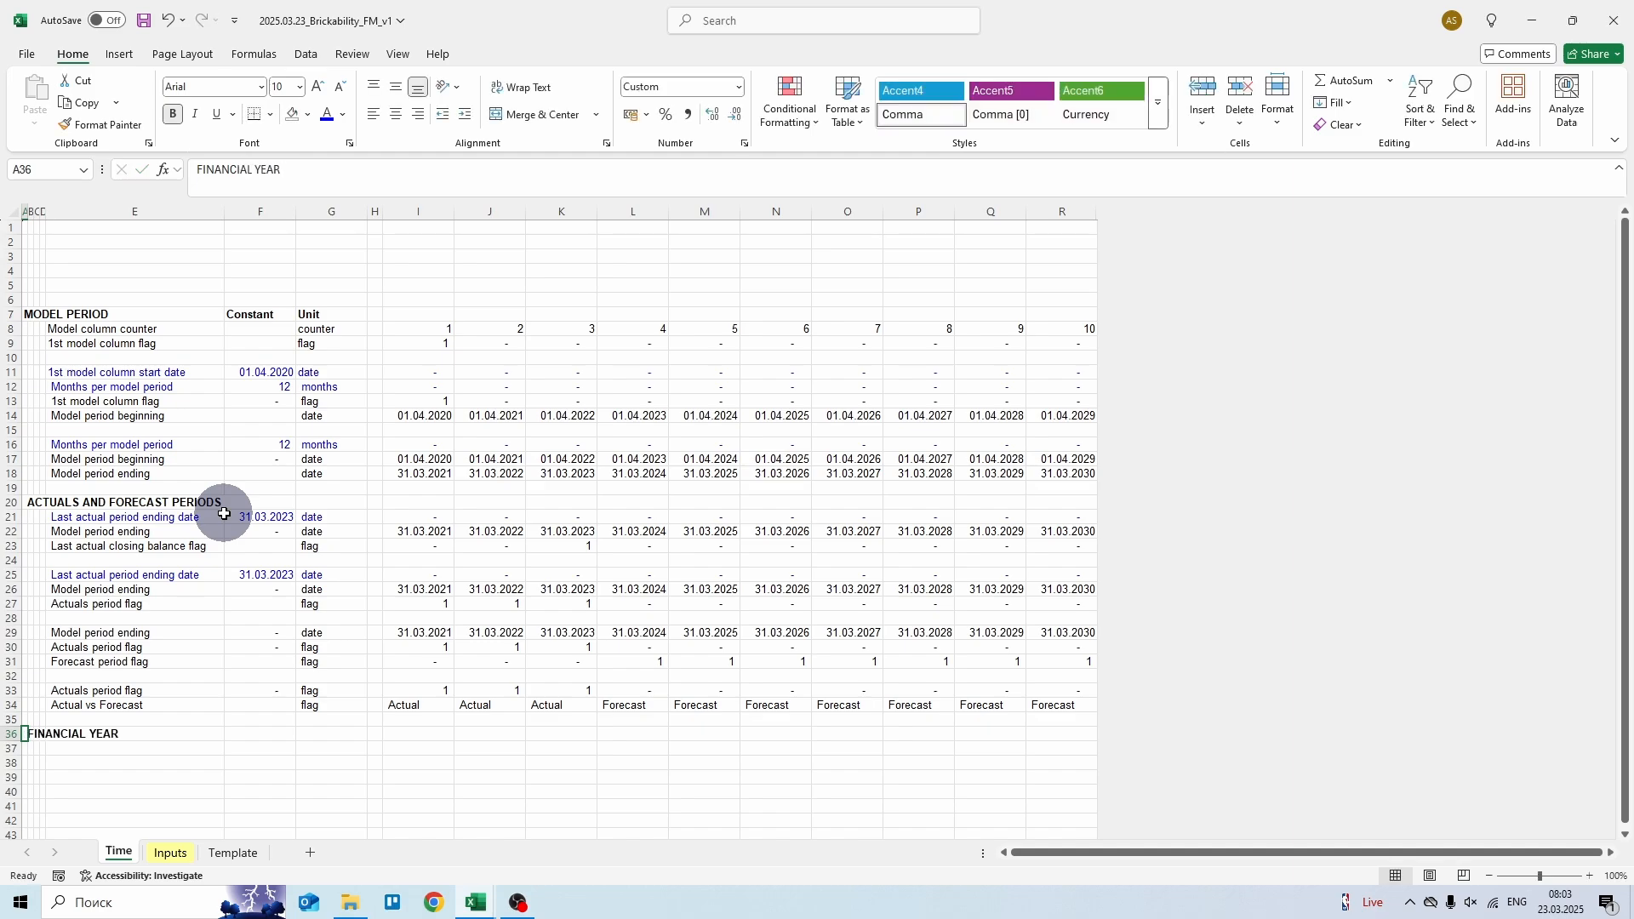
- Copy the entire "Model period ending" row 22 into row 37 under the FINANCIAL YEAR heading
key("Right")
key("Right")
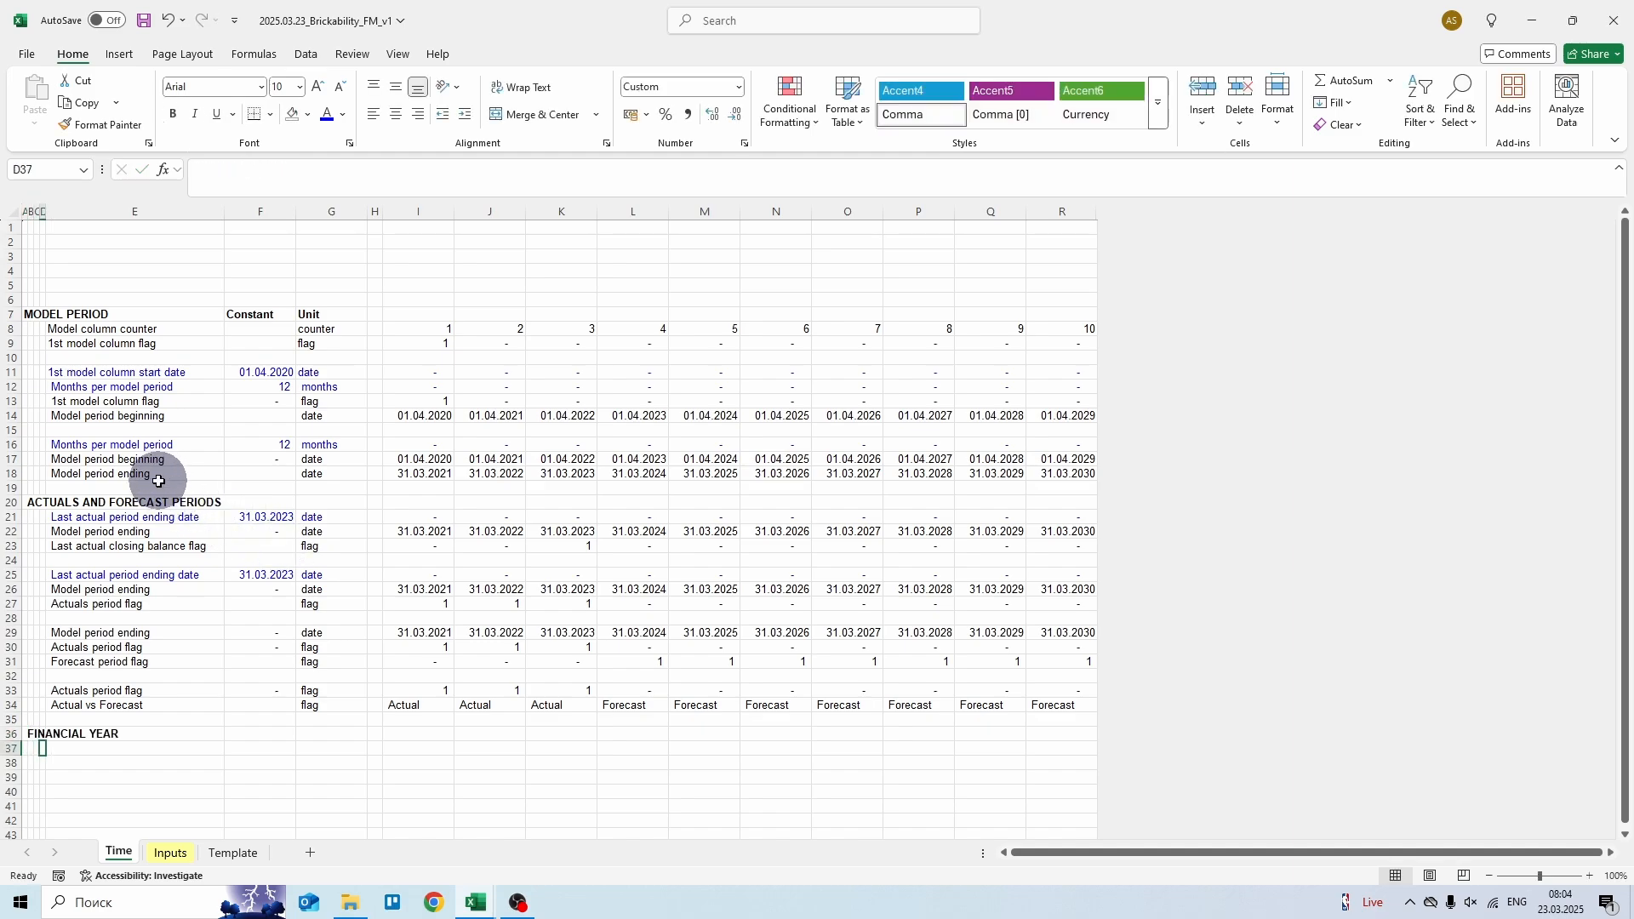
left_click(157, 478)
left_click(165, 532)
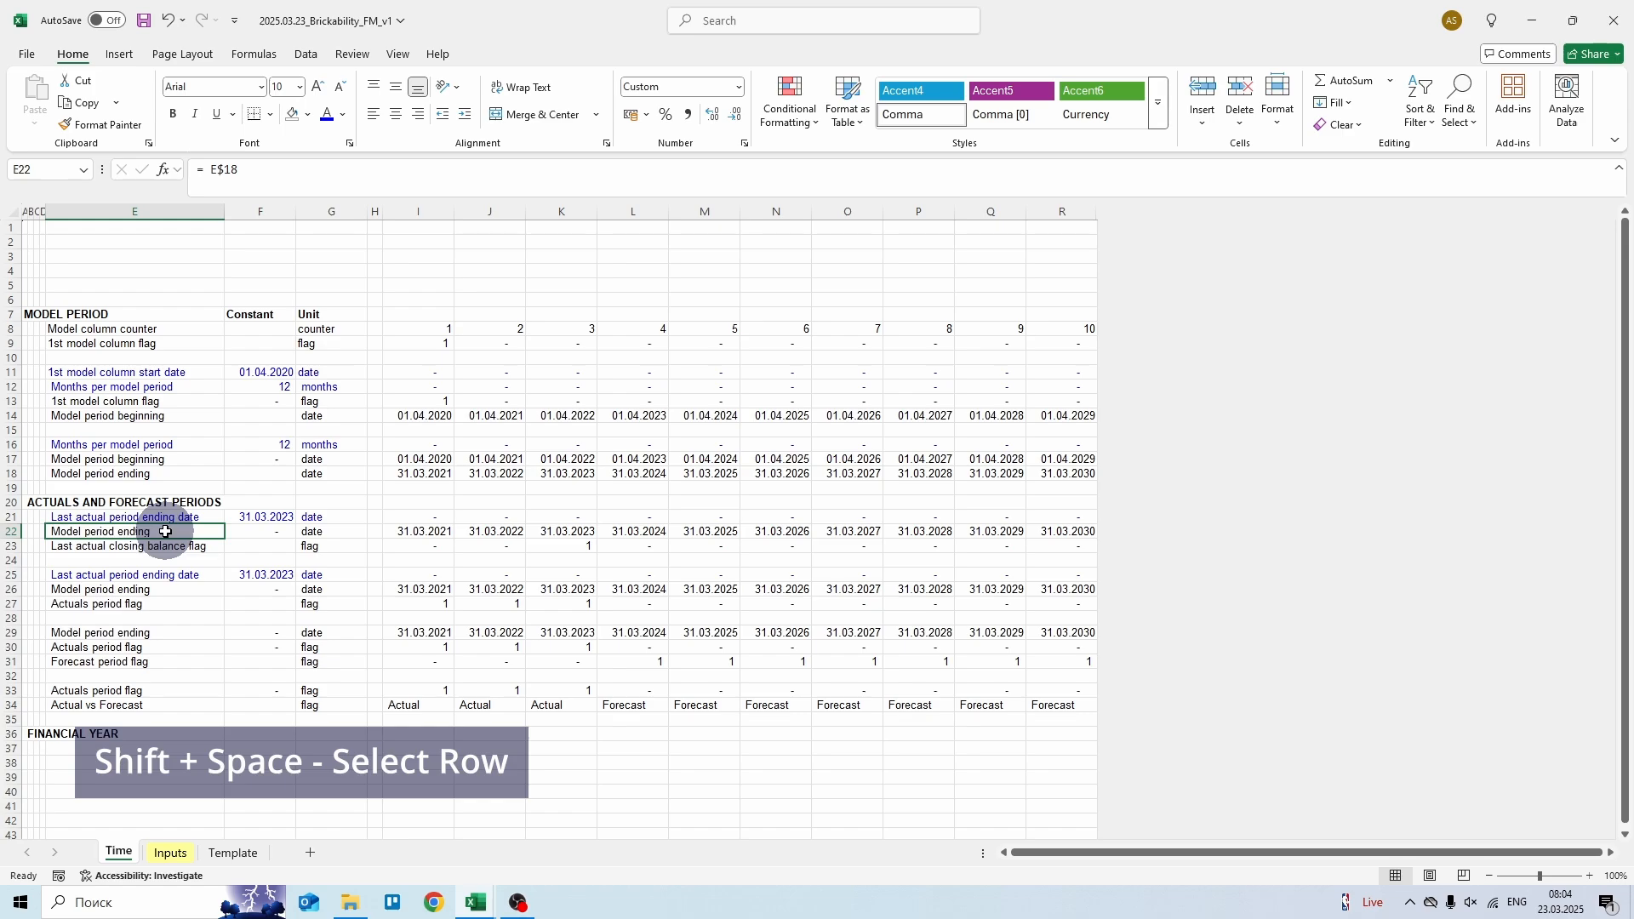
key("shift+space")
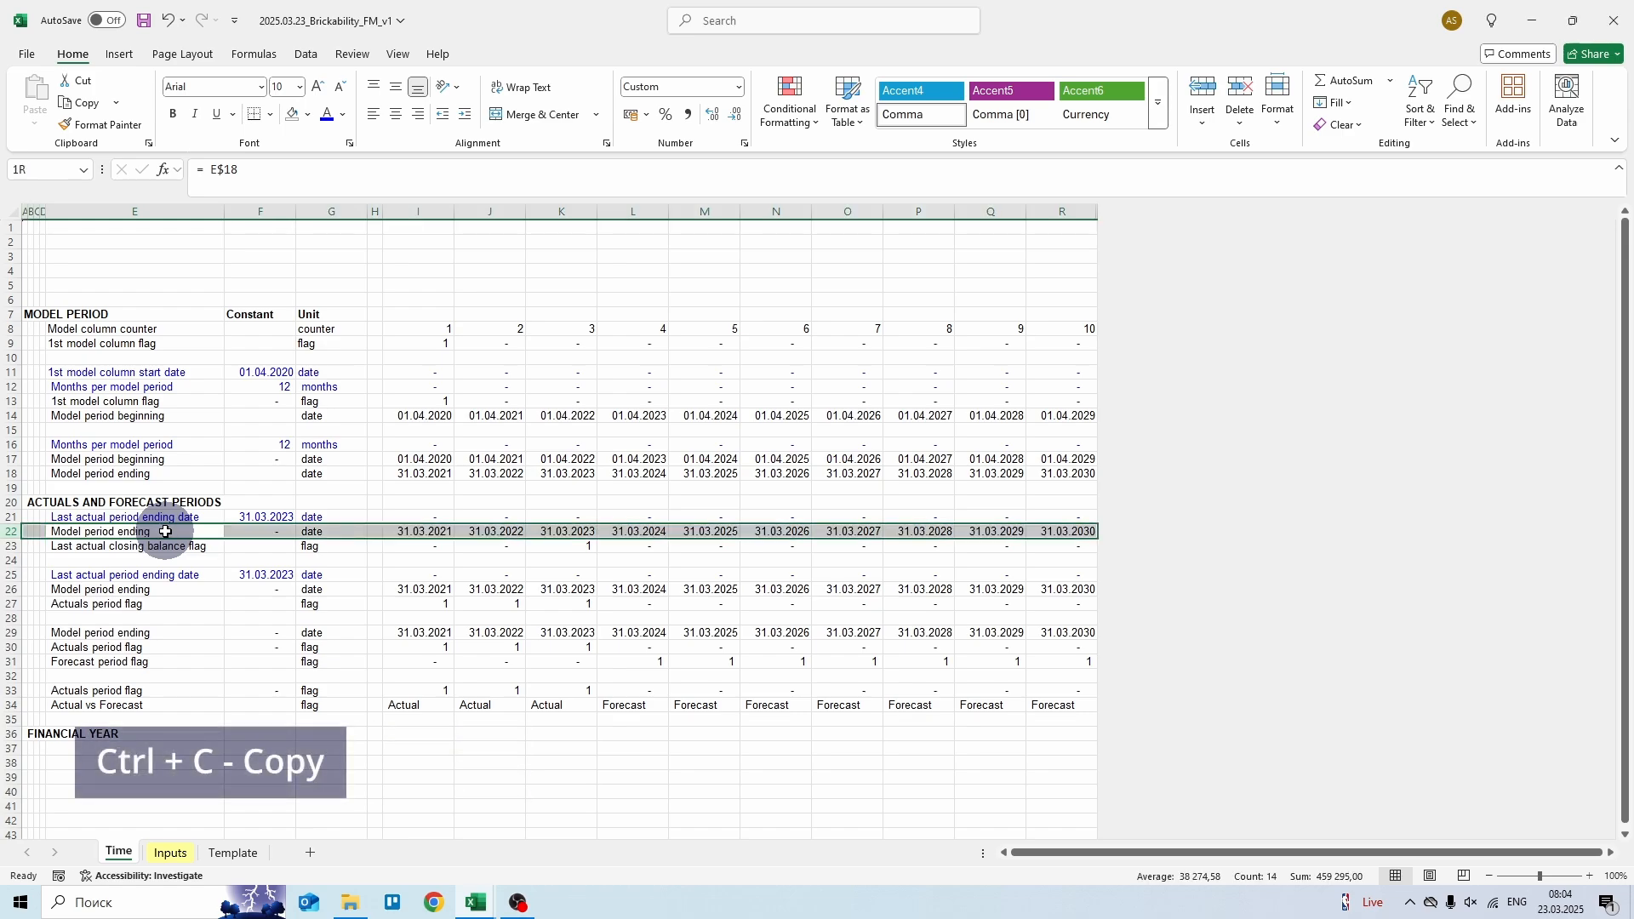
key("ctrl+c")
left_click(141, 746)
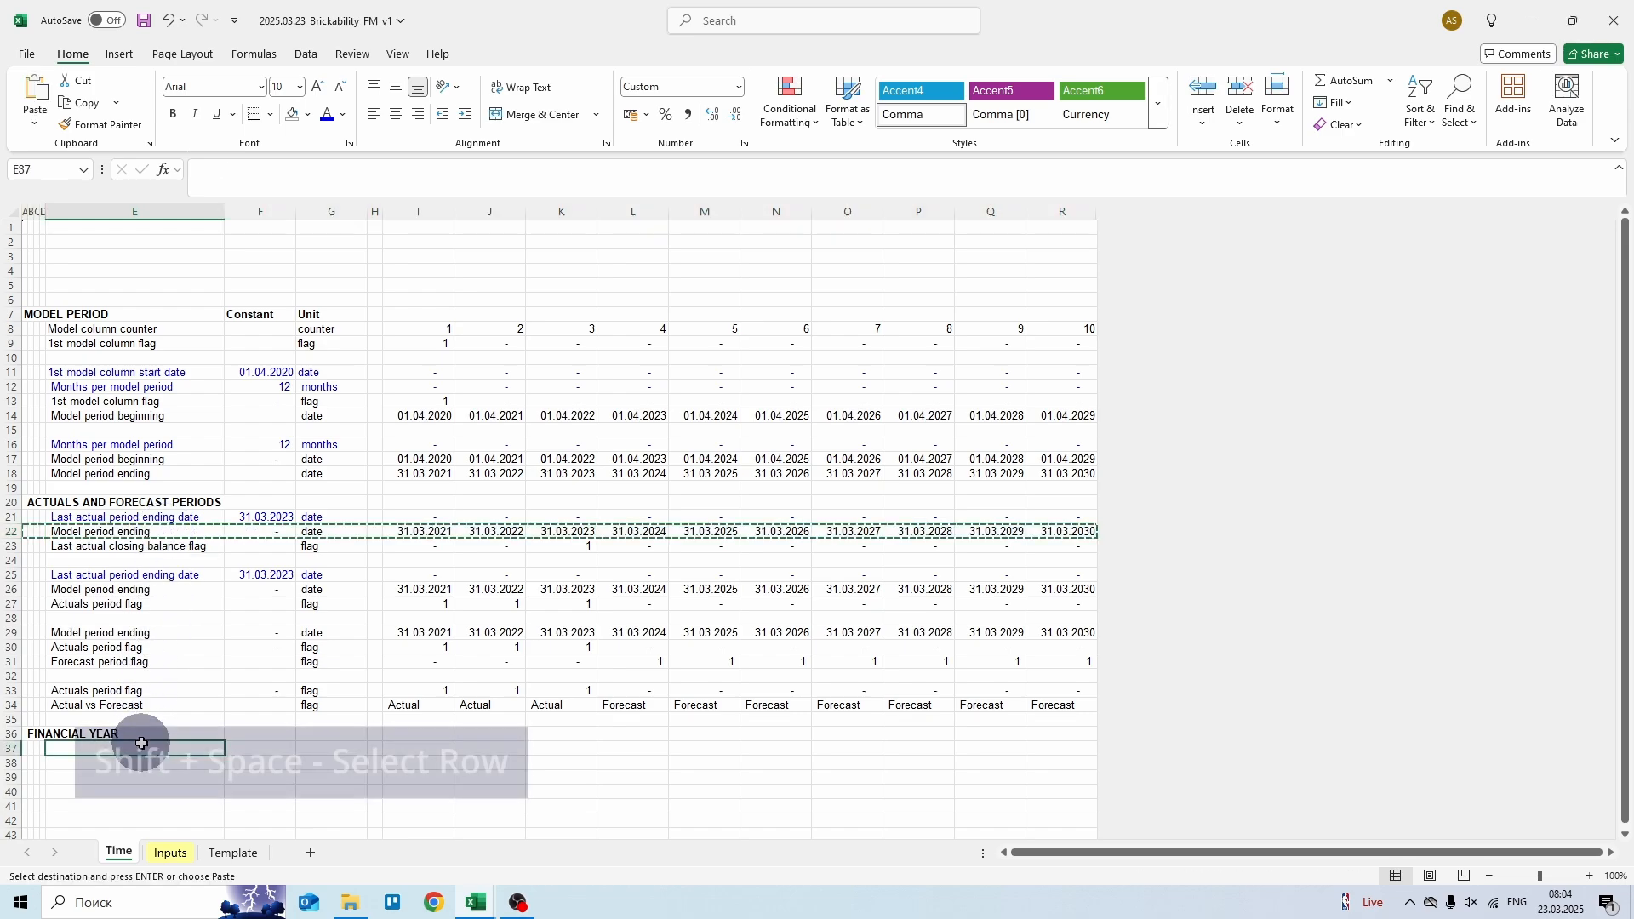
key("shift+space")
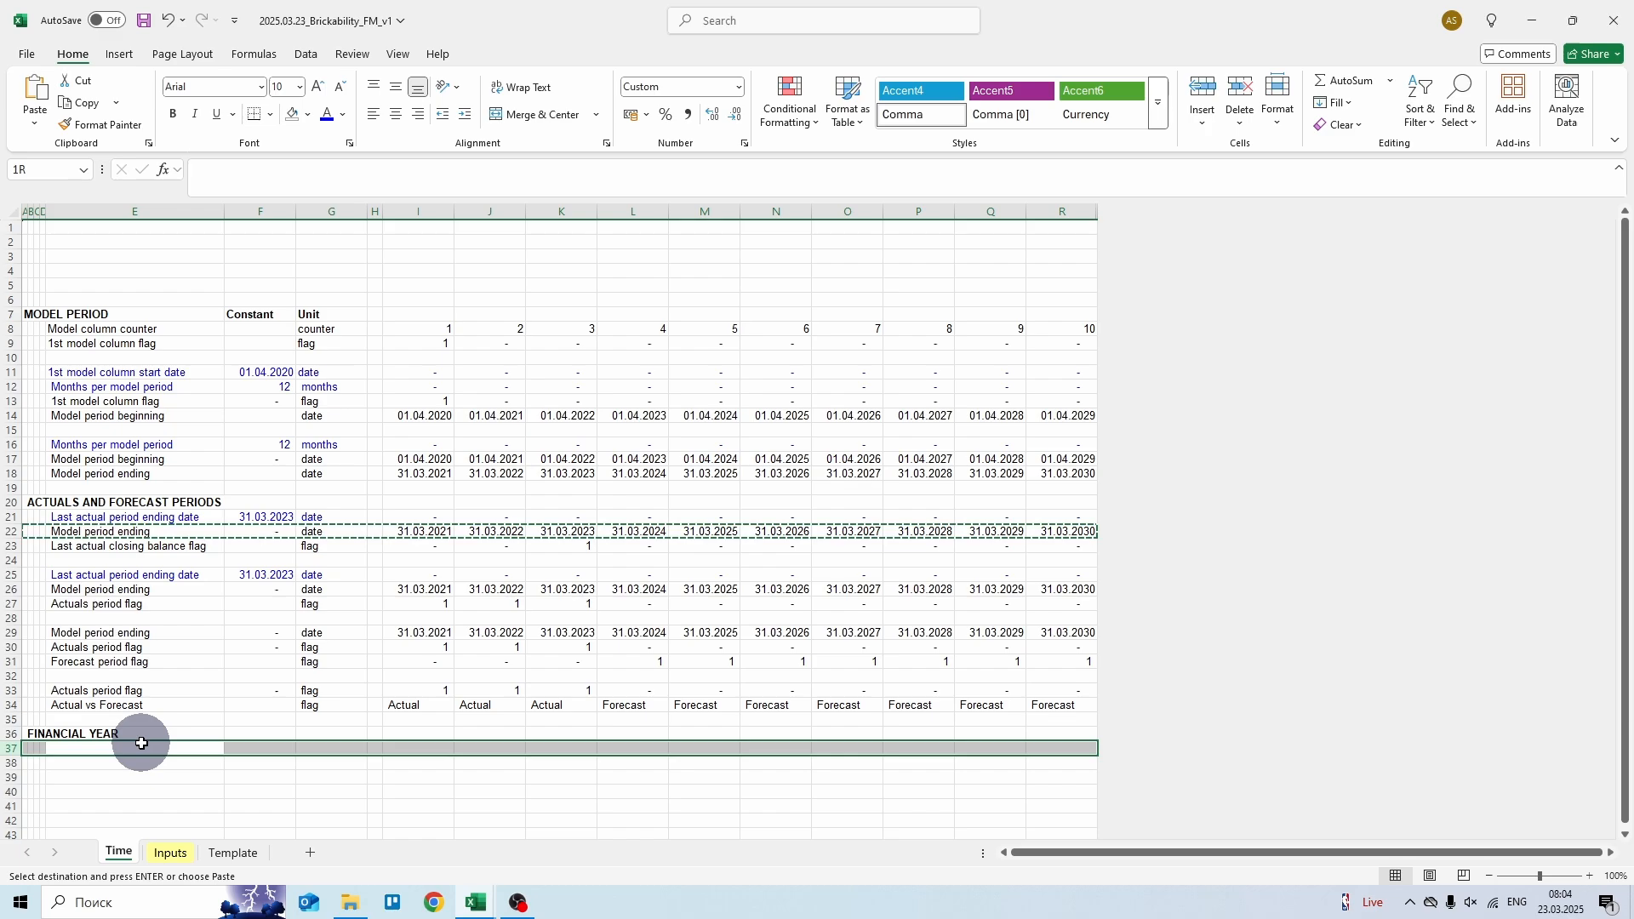
key("Return")
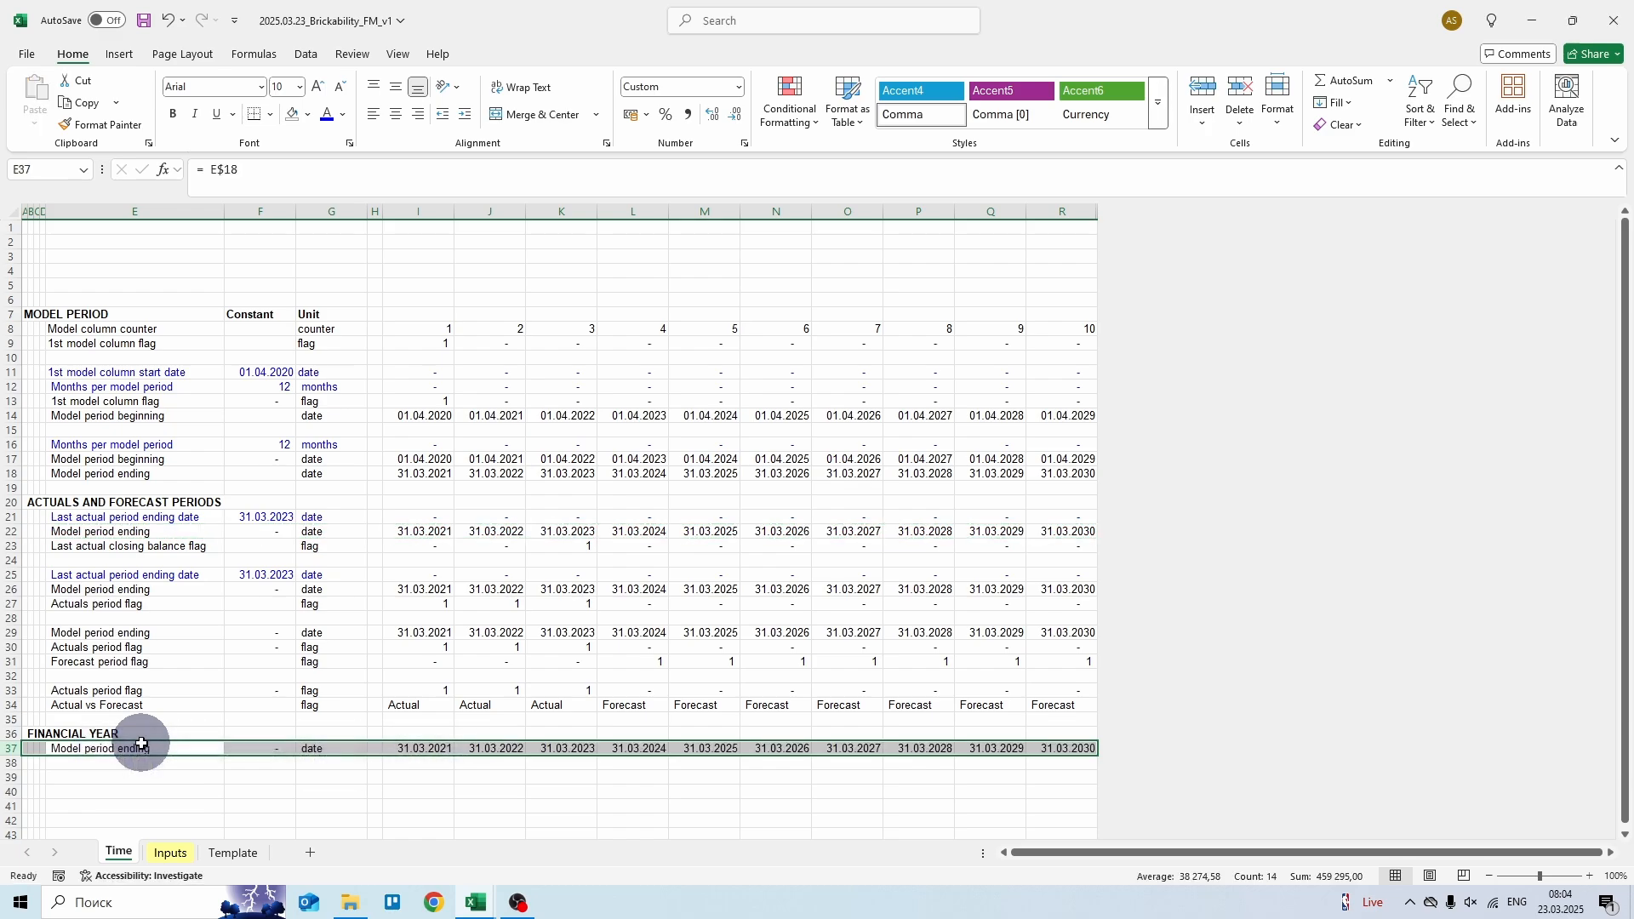
- Enter the row label "Financial year ending" in E38 with the unit "year" in G38
key("Down")
type("F")
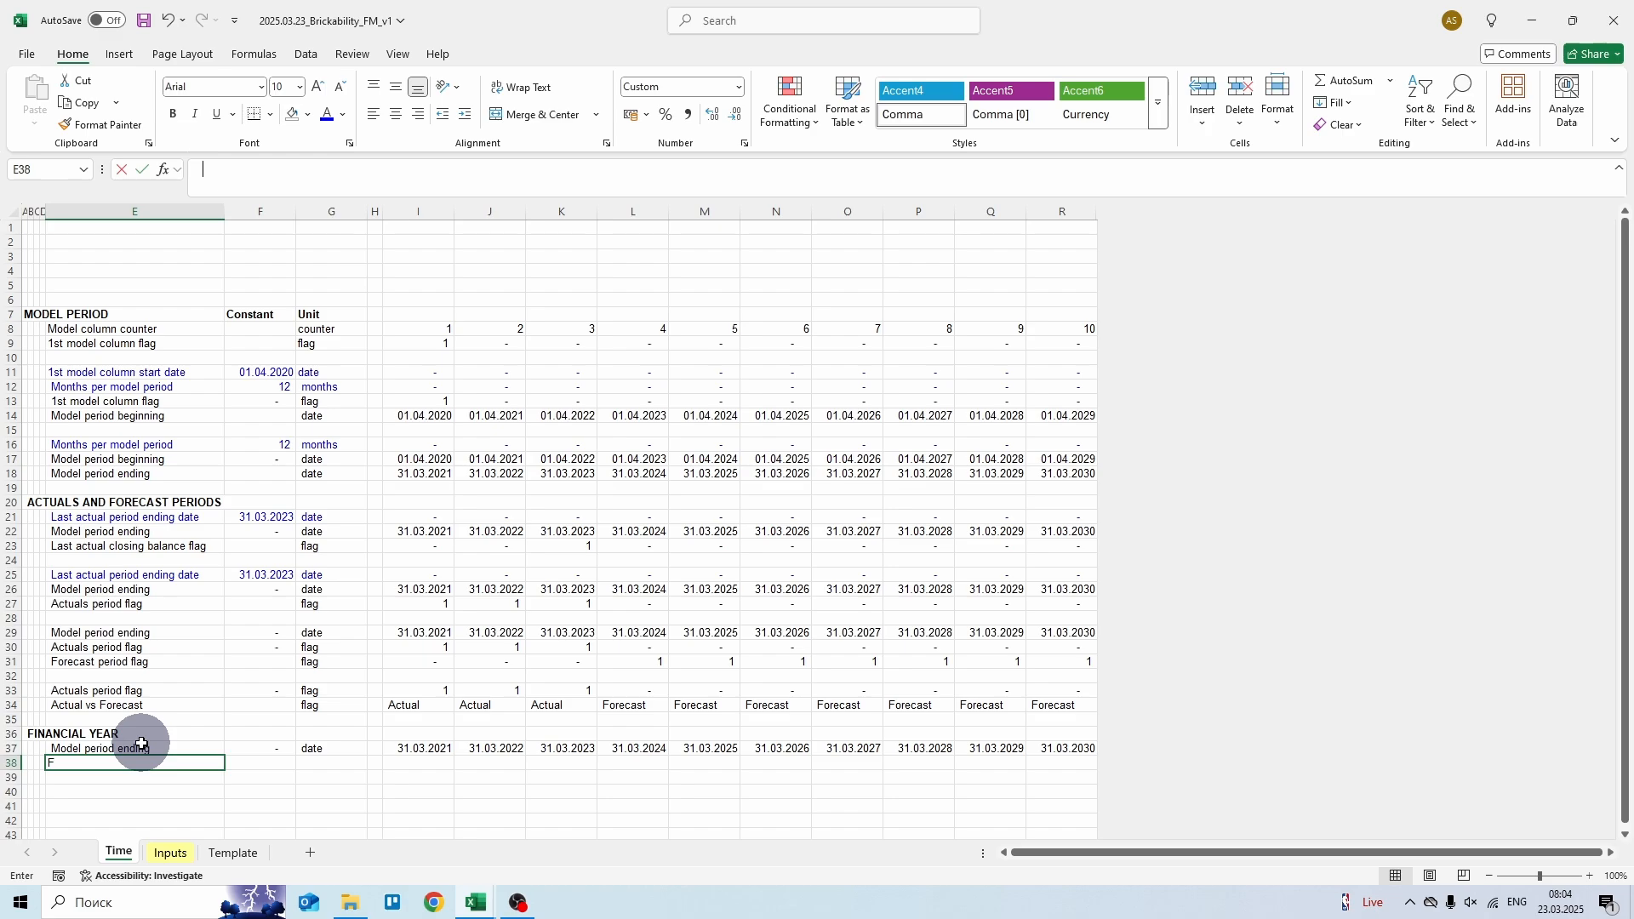
type("inancial year ending")
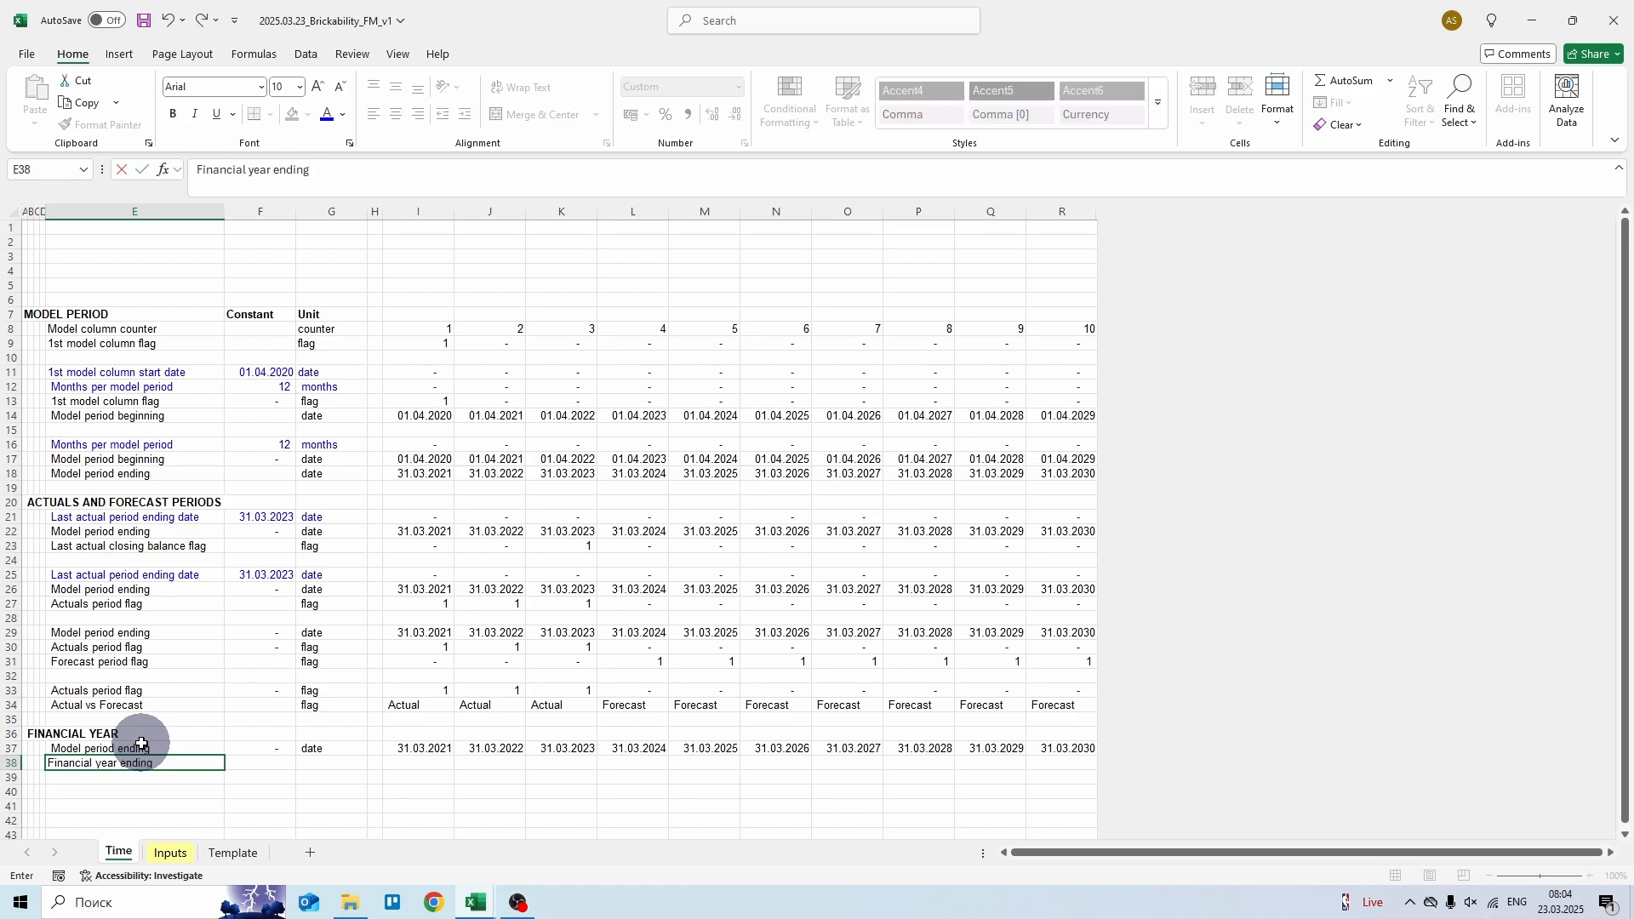
key("Tab")
key("Tab")
type("year")
key("Tab")
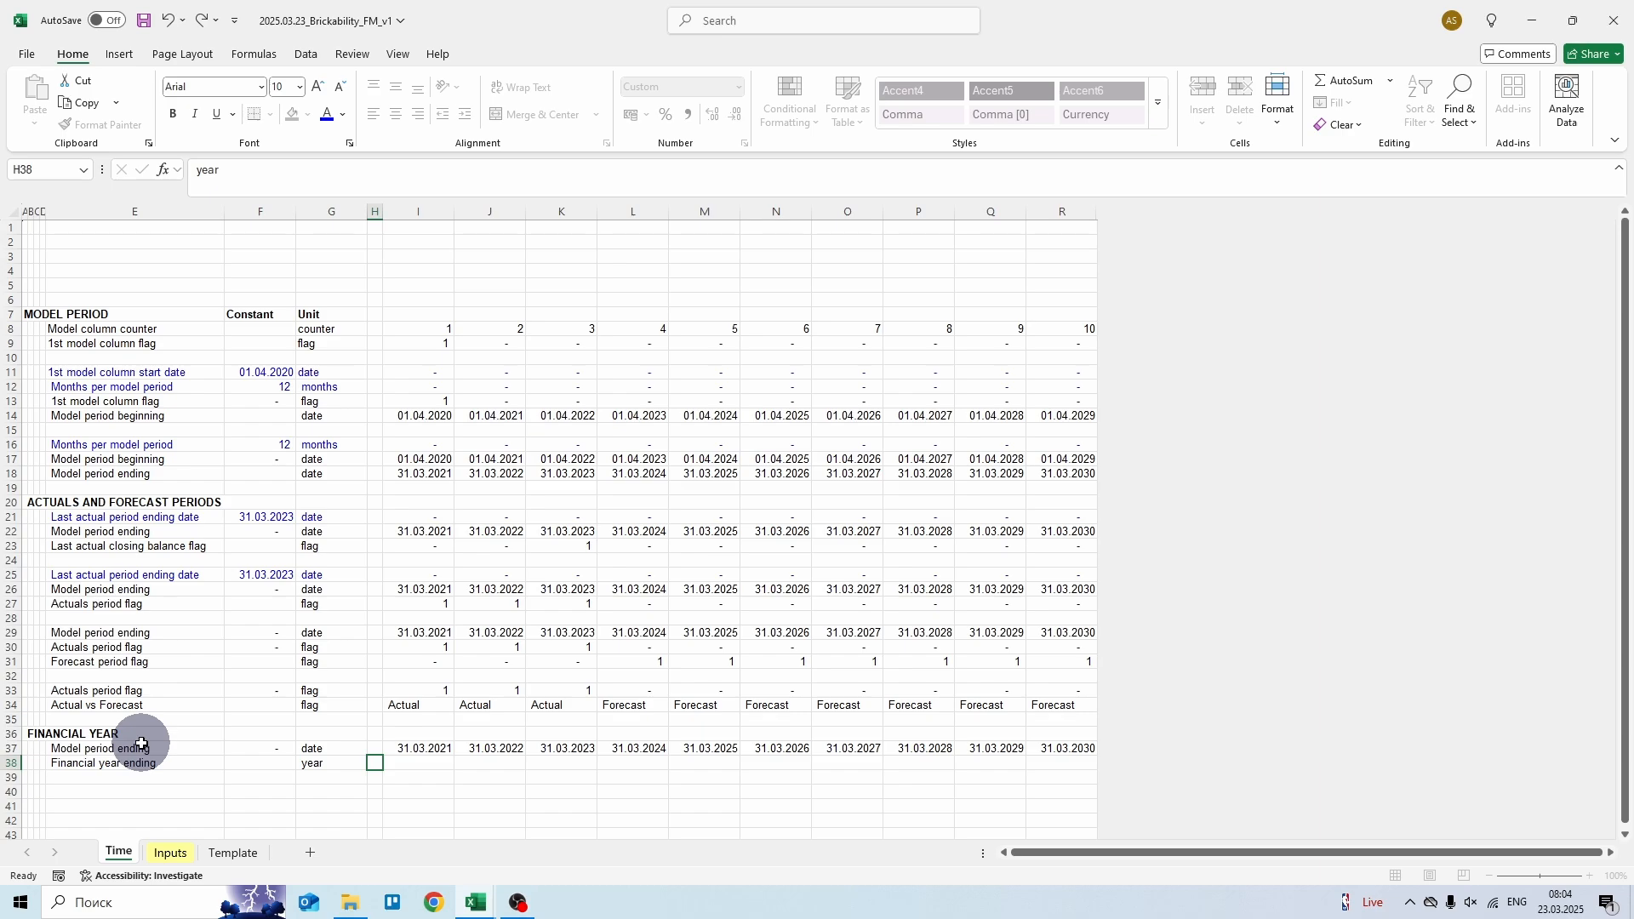
- Enter = YEAR(I37) in I38 and copy it across the Financial year ending row to R38
key("Tab")
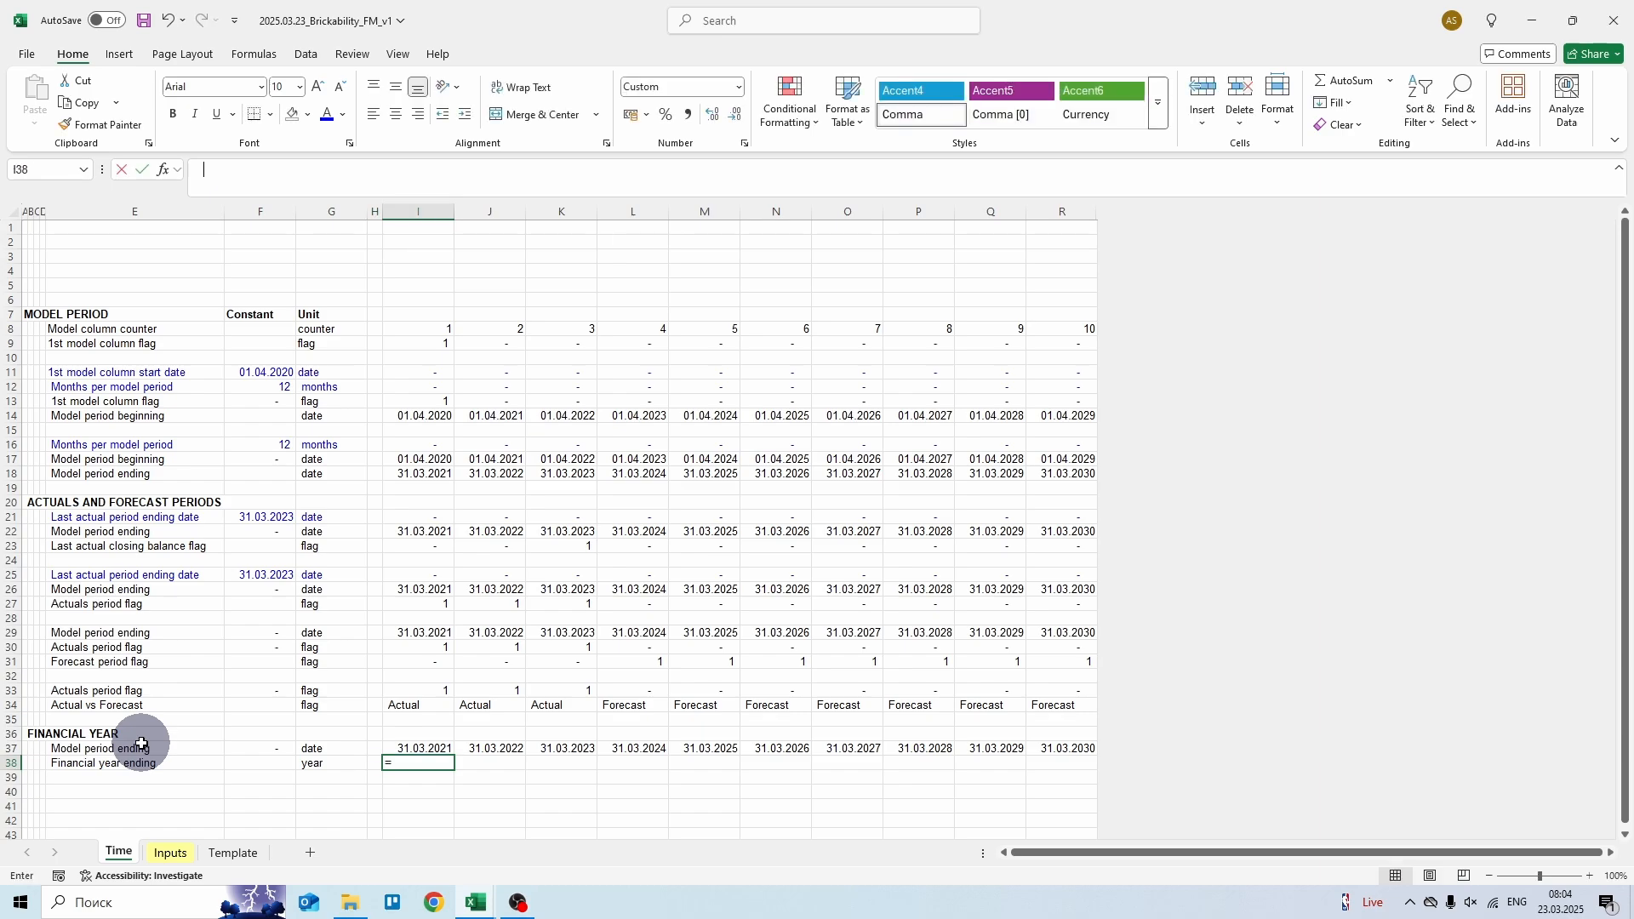
type("= year(")
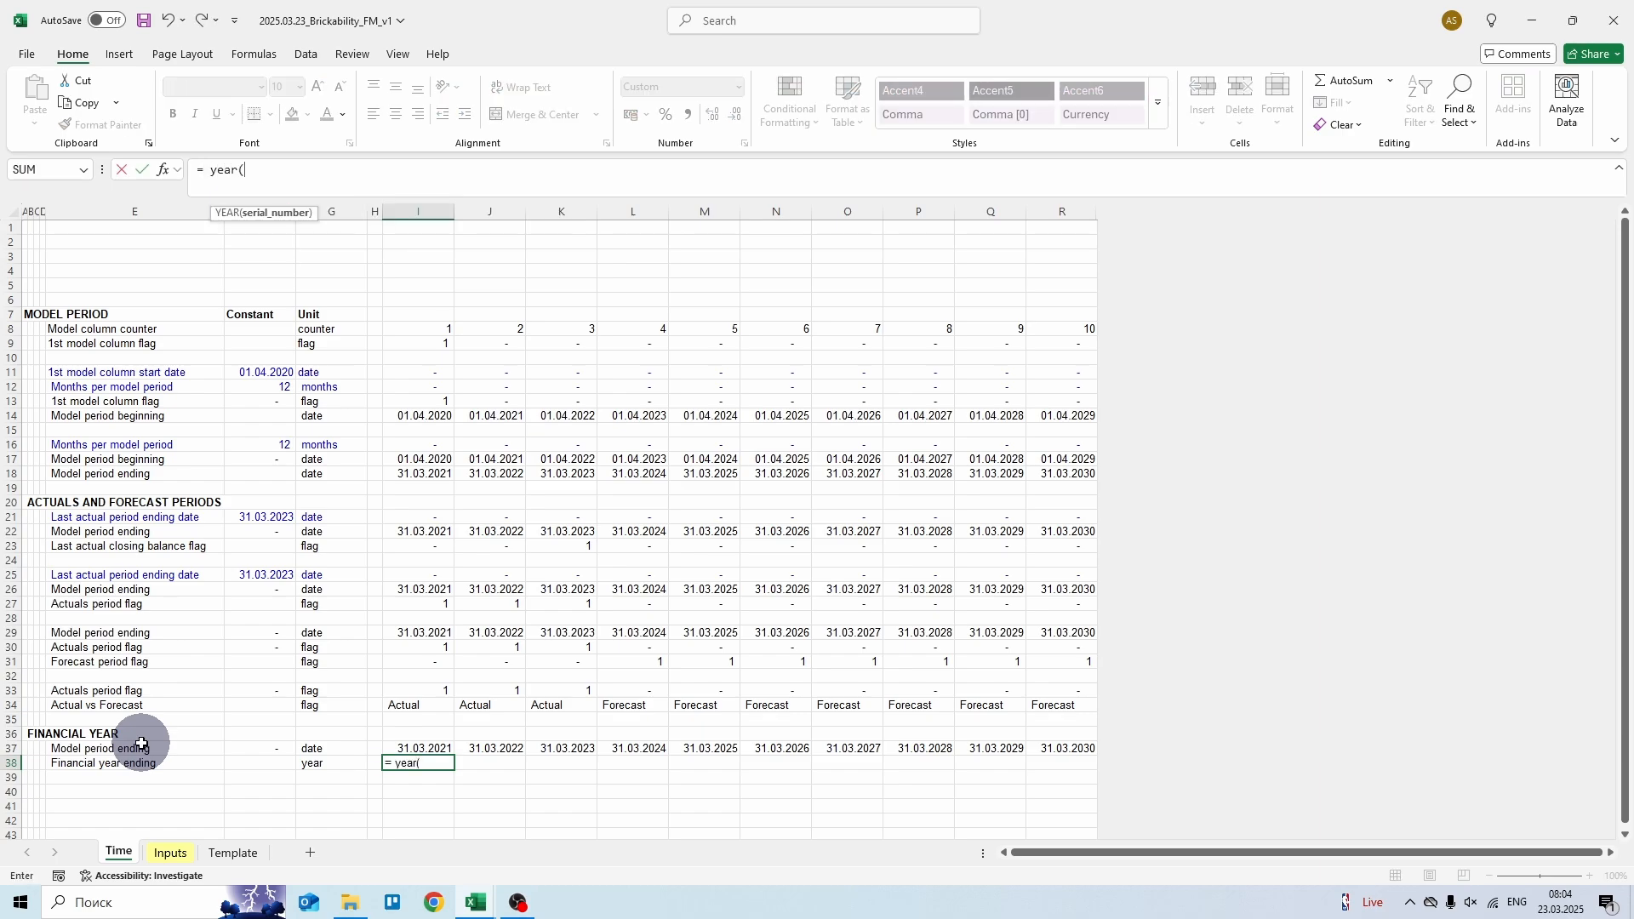
key("Up")
type(")")
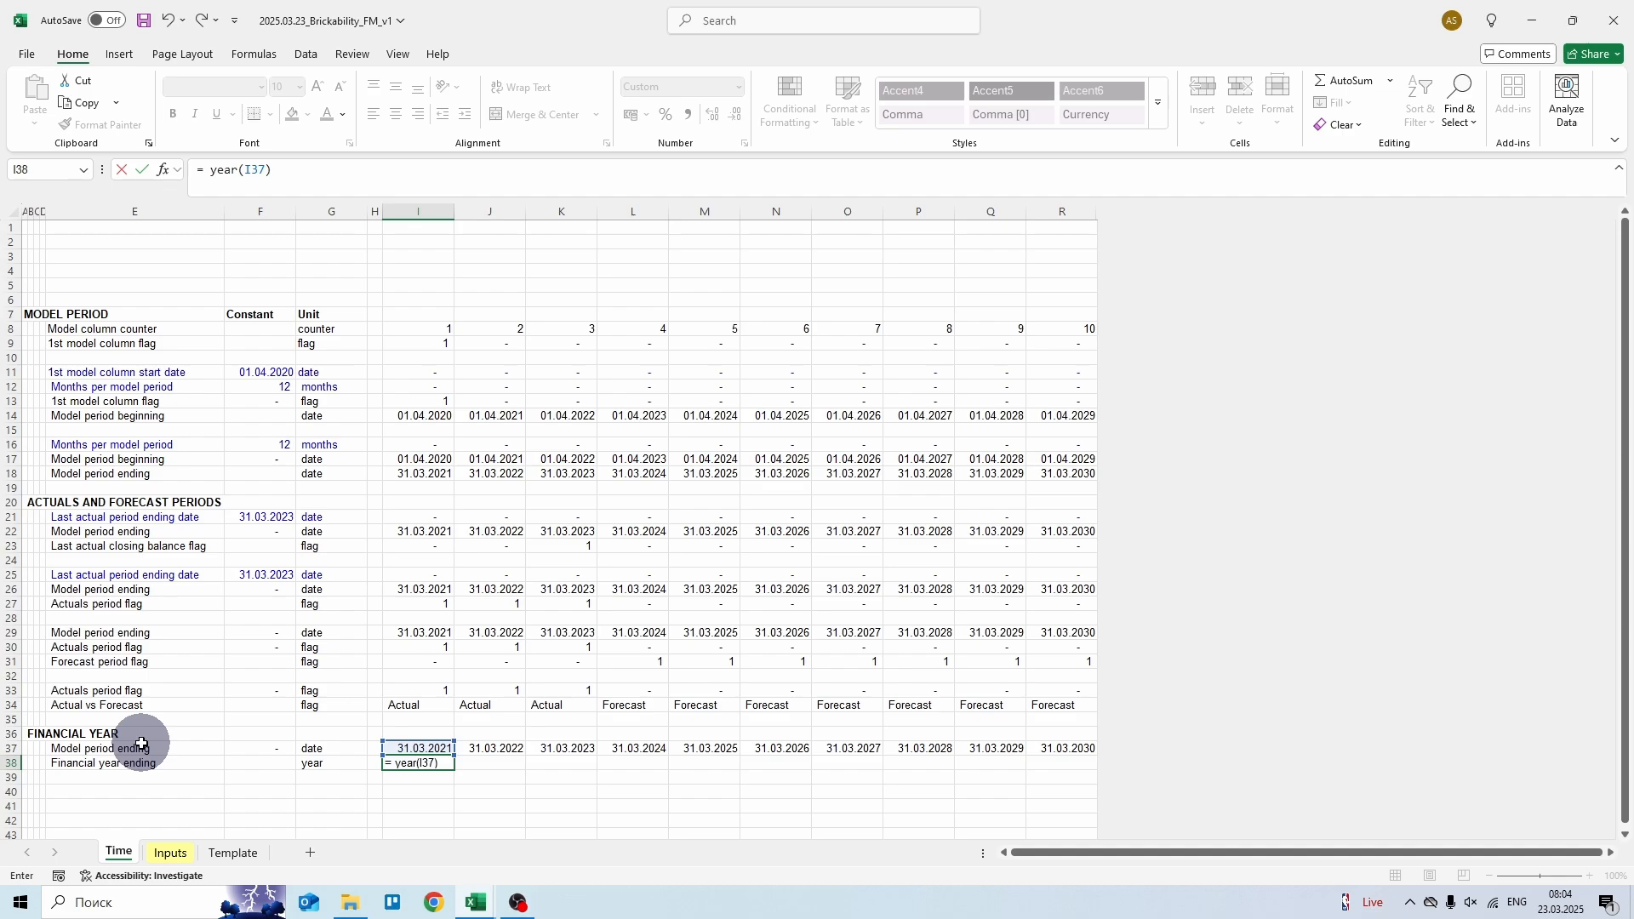
key("ctrl+Return")
key("ctrl+c")
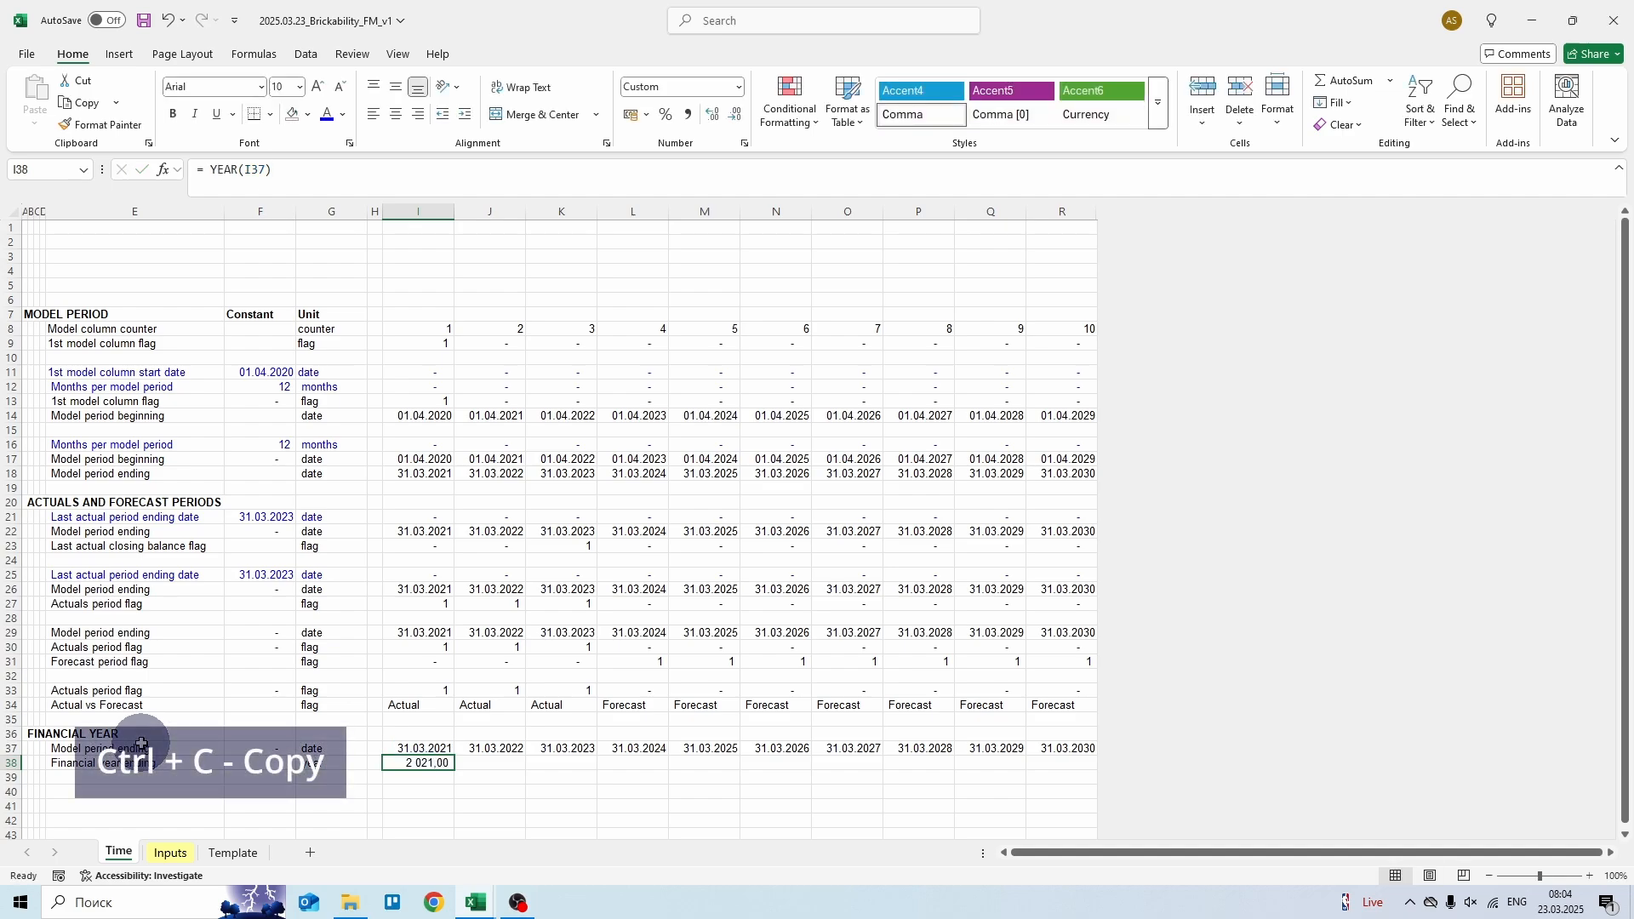
key("ctrl+shift+Right")
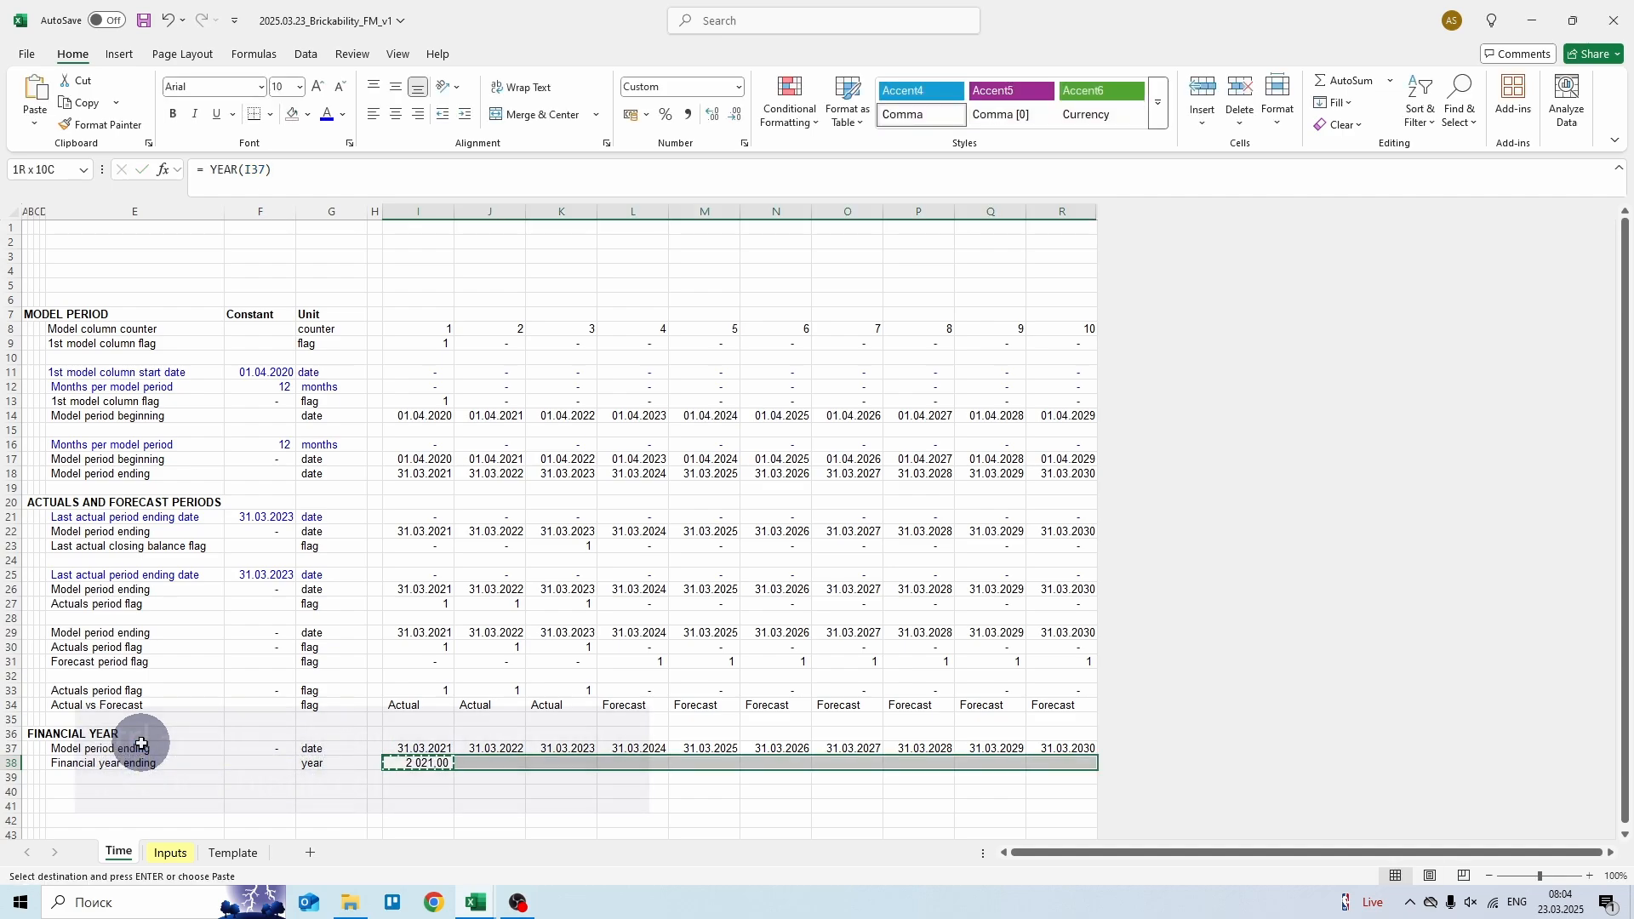
key("Return")
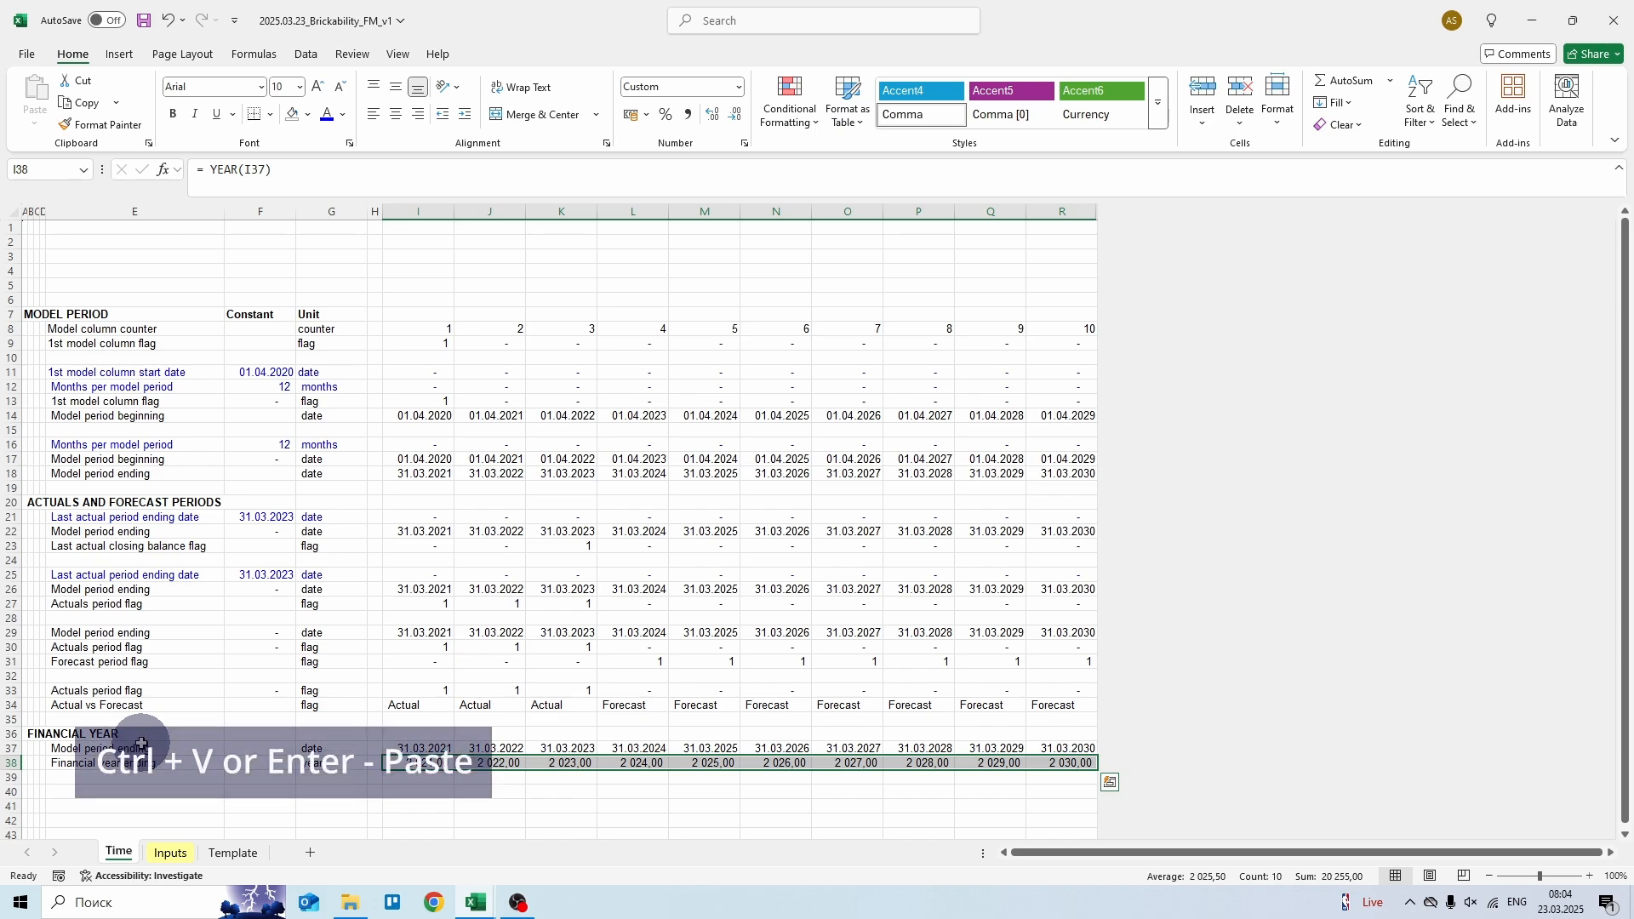
- Apply the General number format to the financial years in I38:R38
key("alt")
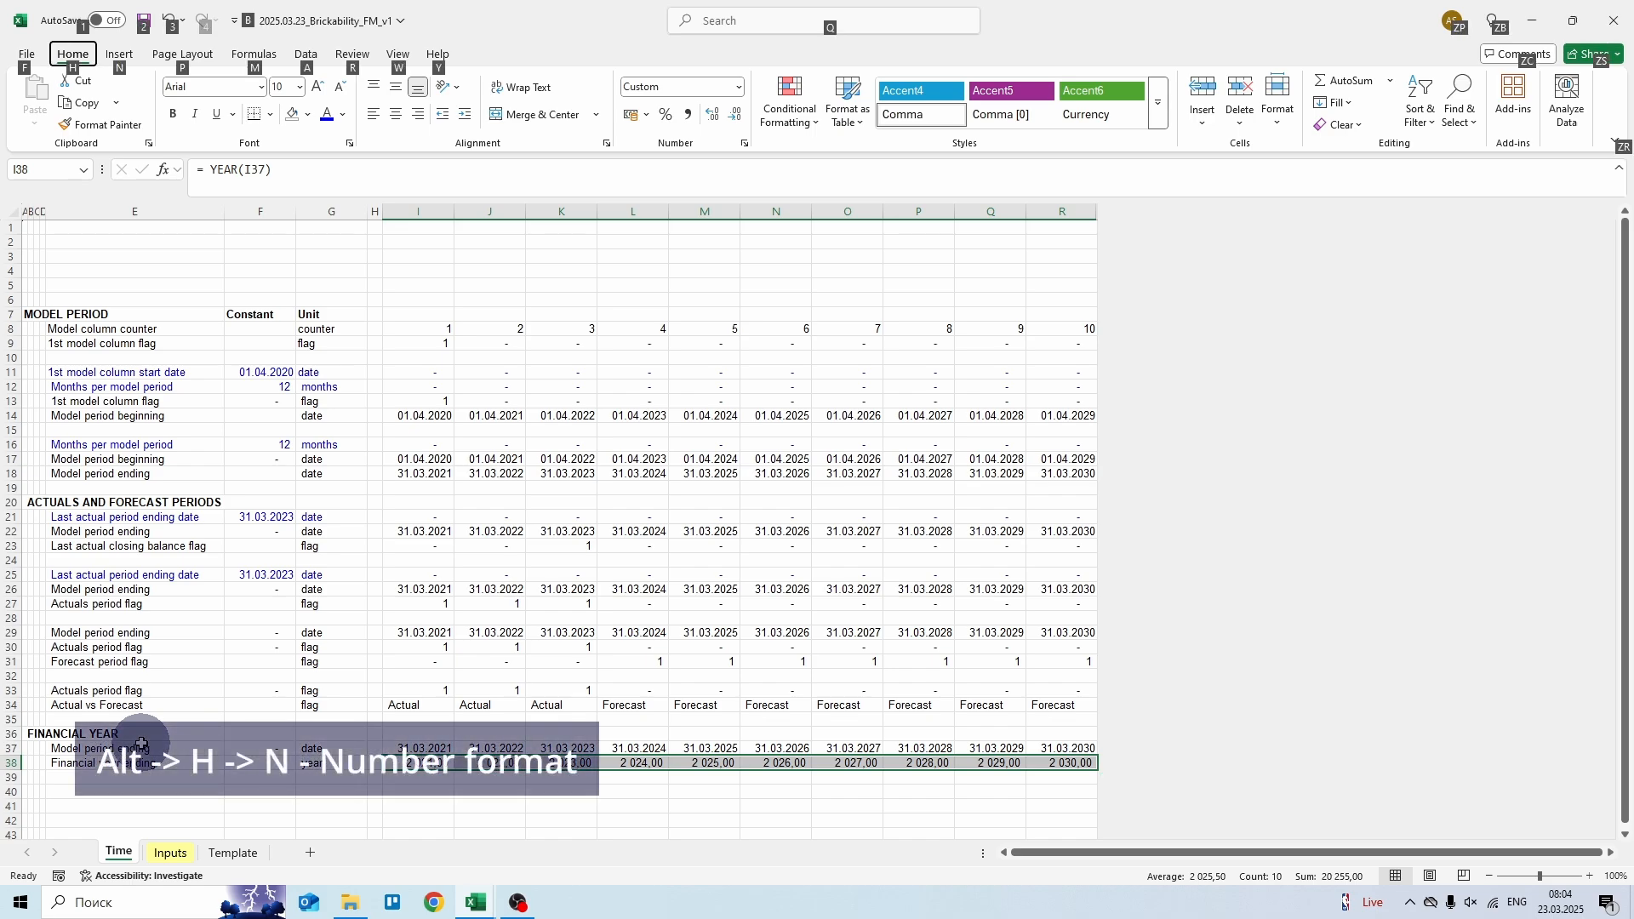
key("h")
key("n")
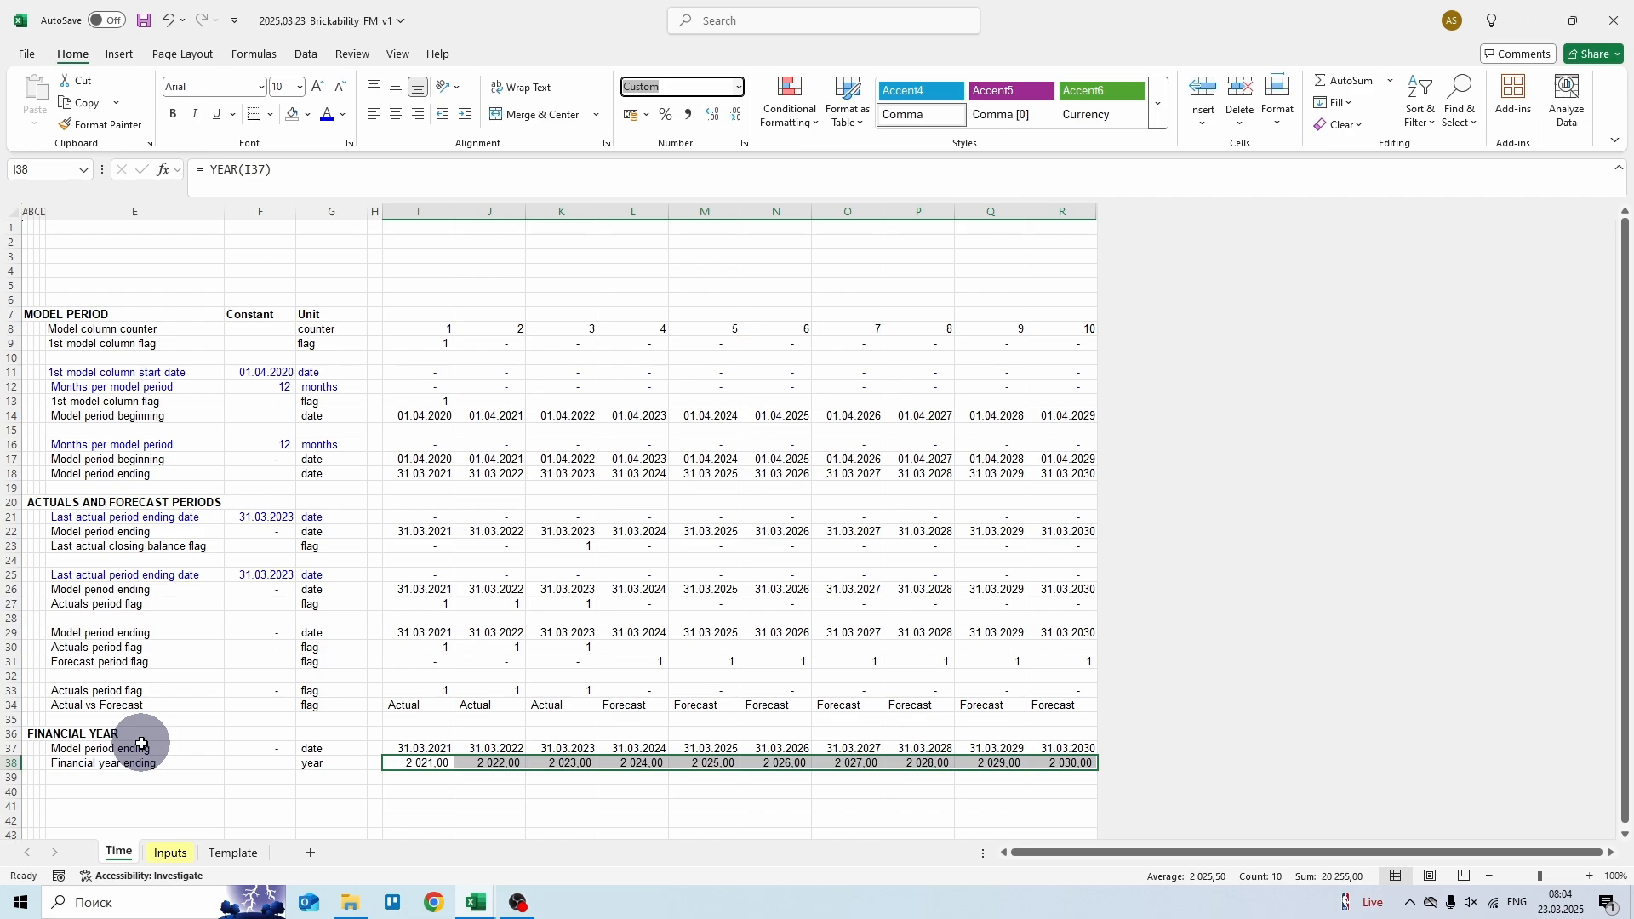
key("Down")
key("Return")
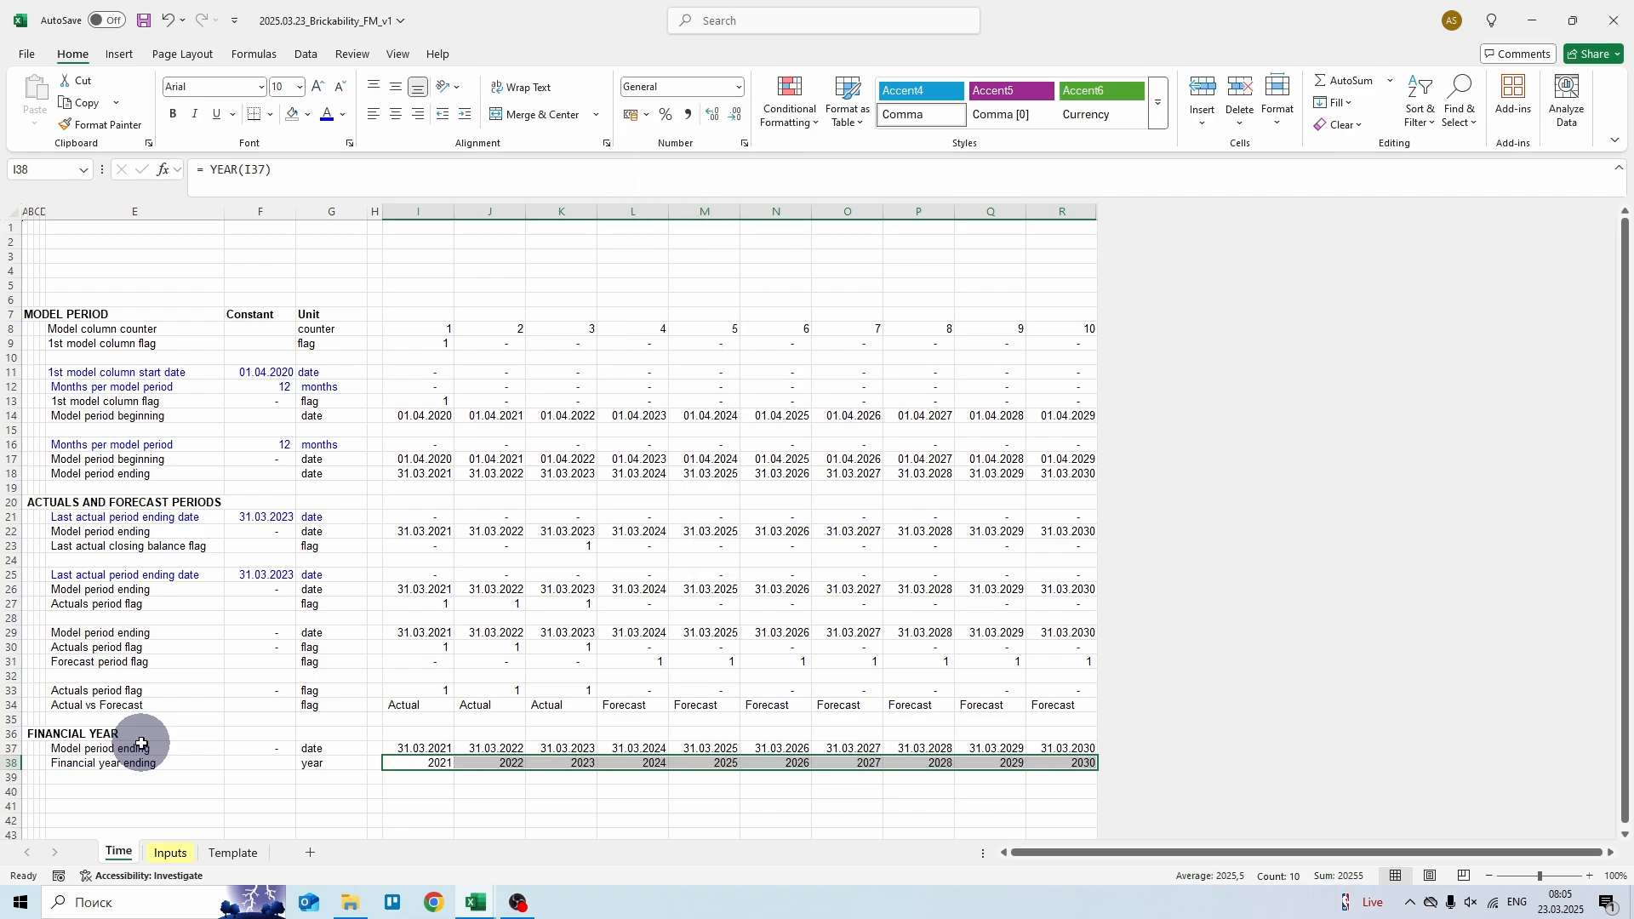
- Hide all unused rows from row 40 down to the end of the sheet
key("Down")
key("Down")
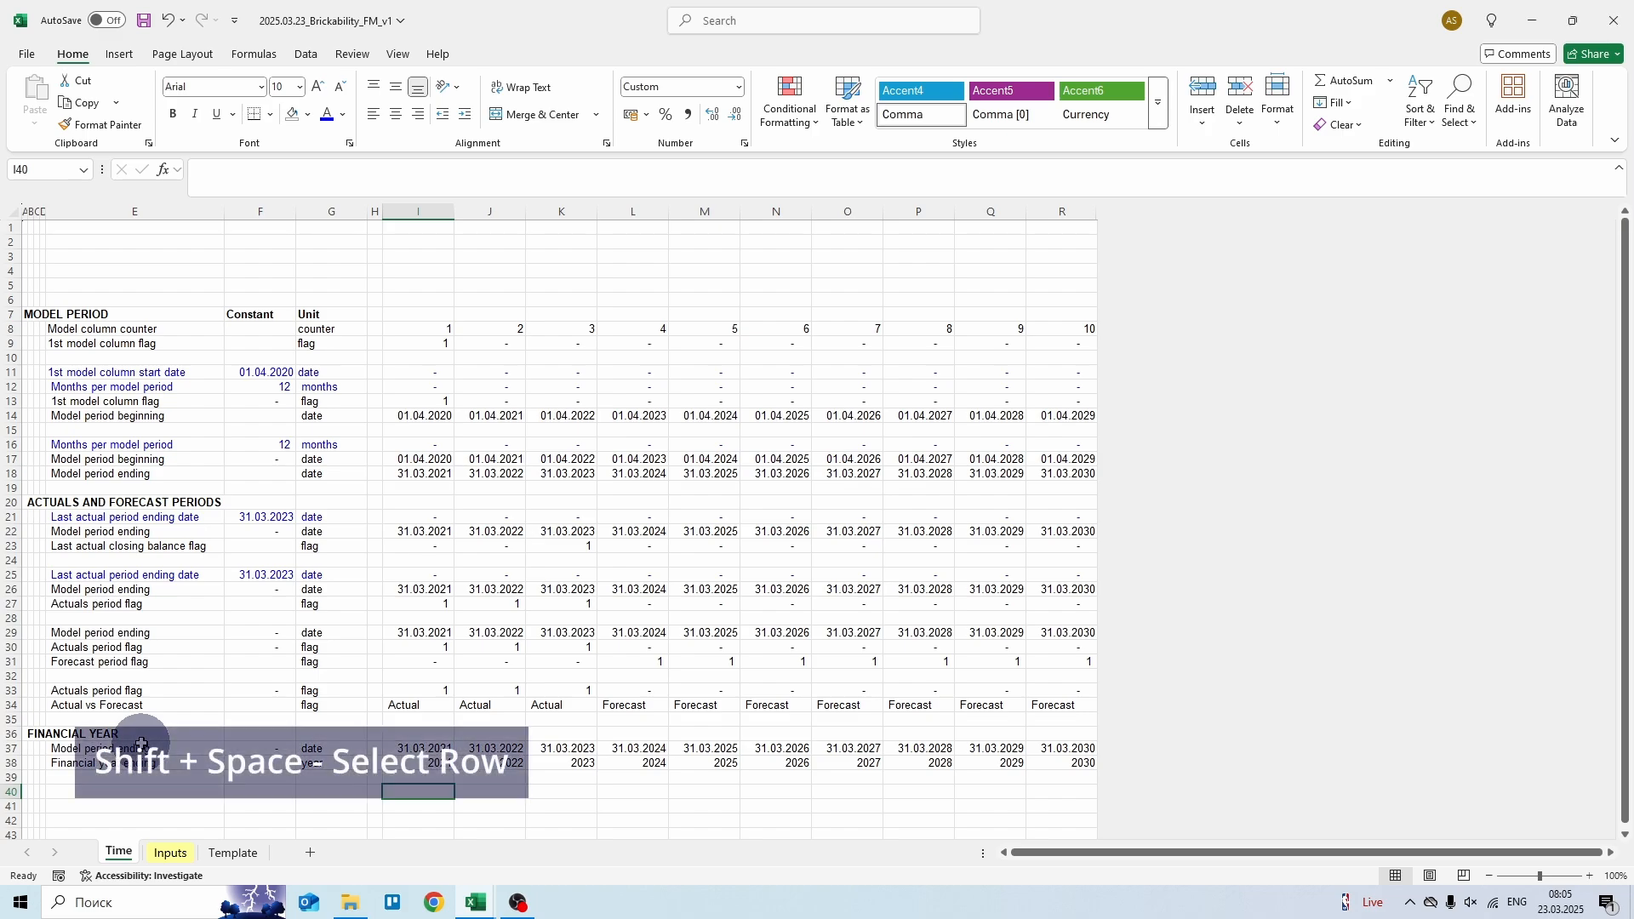
key("shift+space")
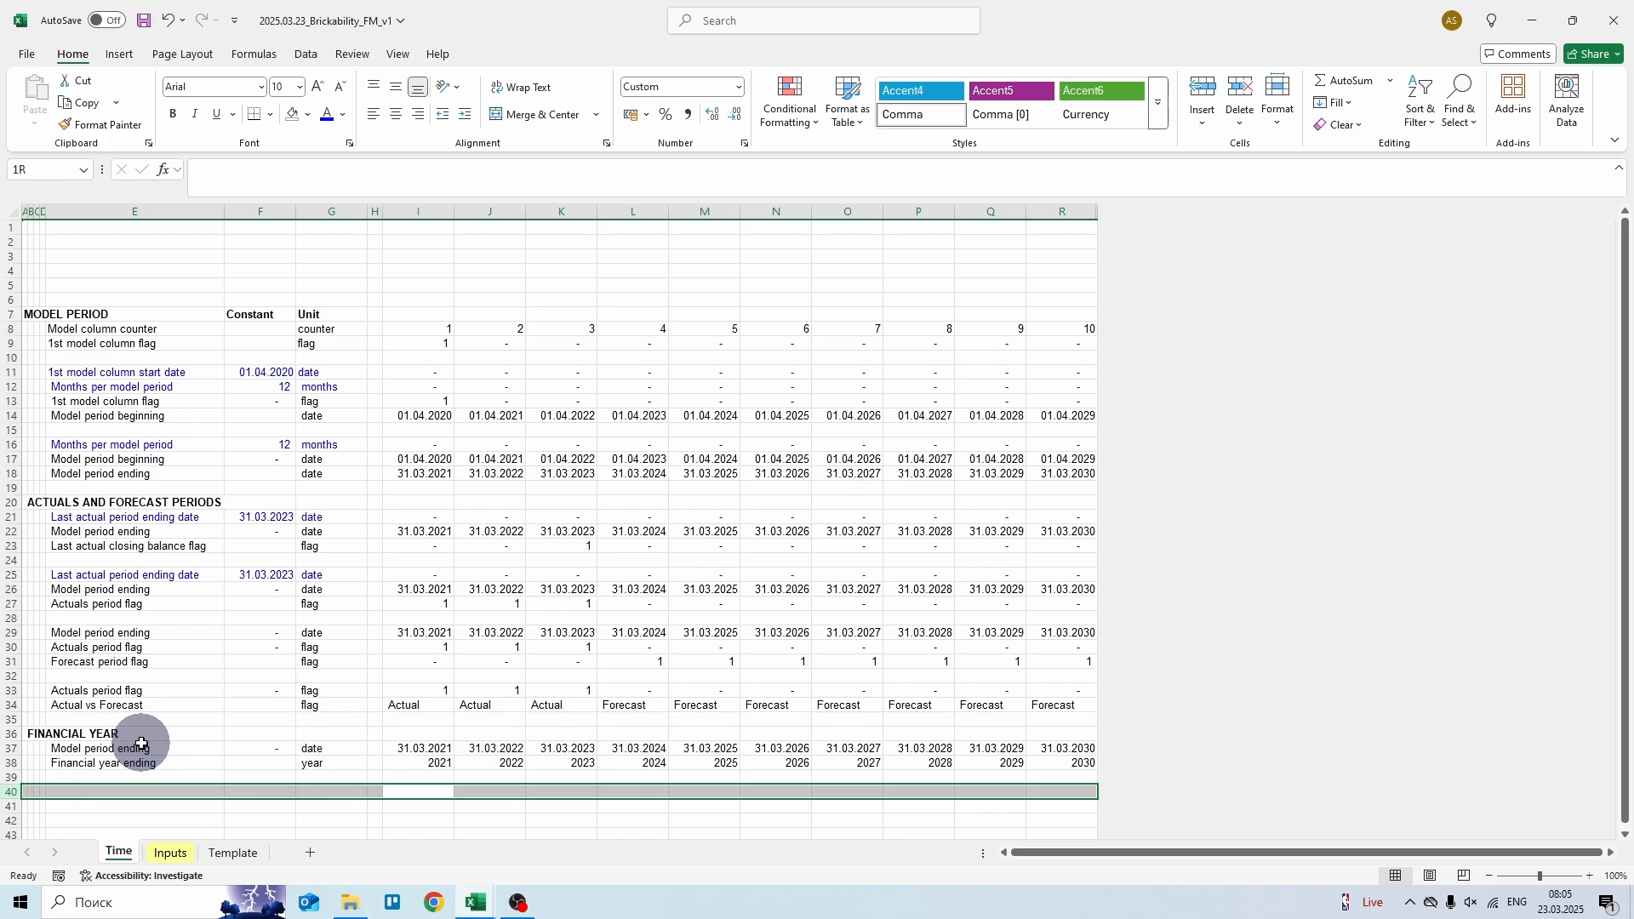
key("ctrl+shift+Down")
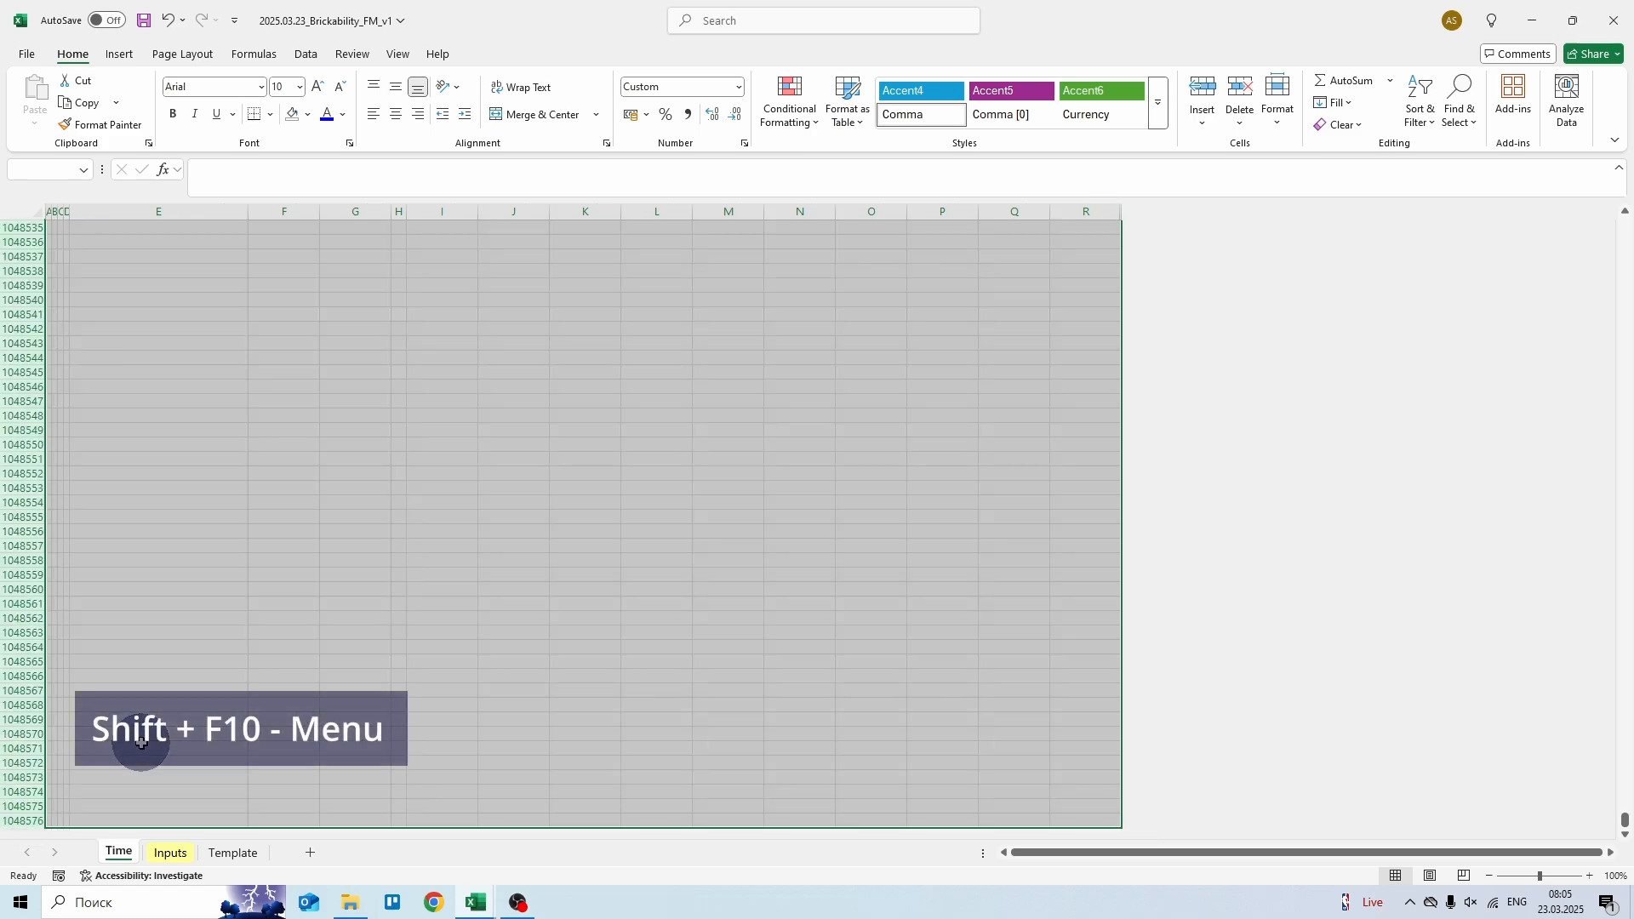
key("shift+F10")
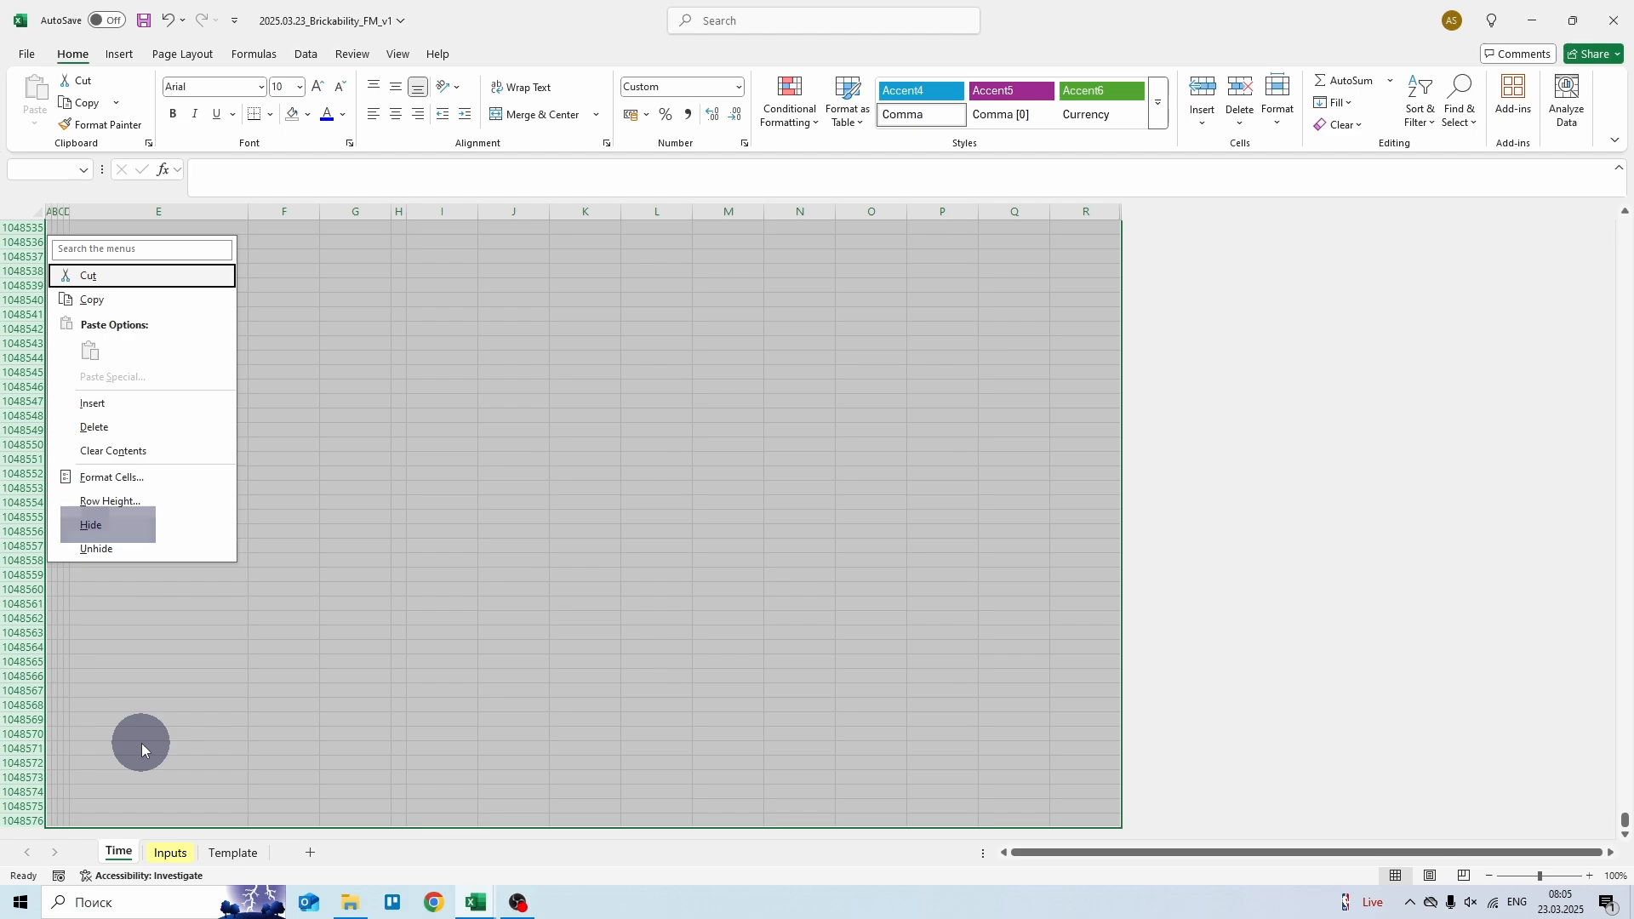
key("h")
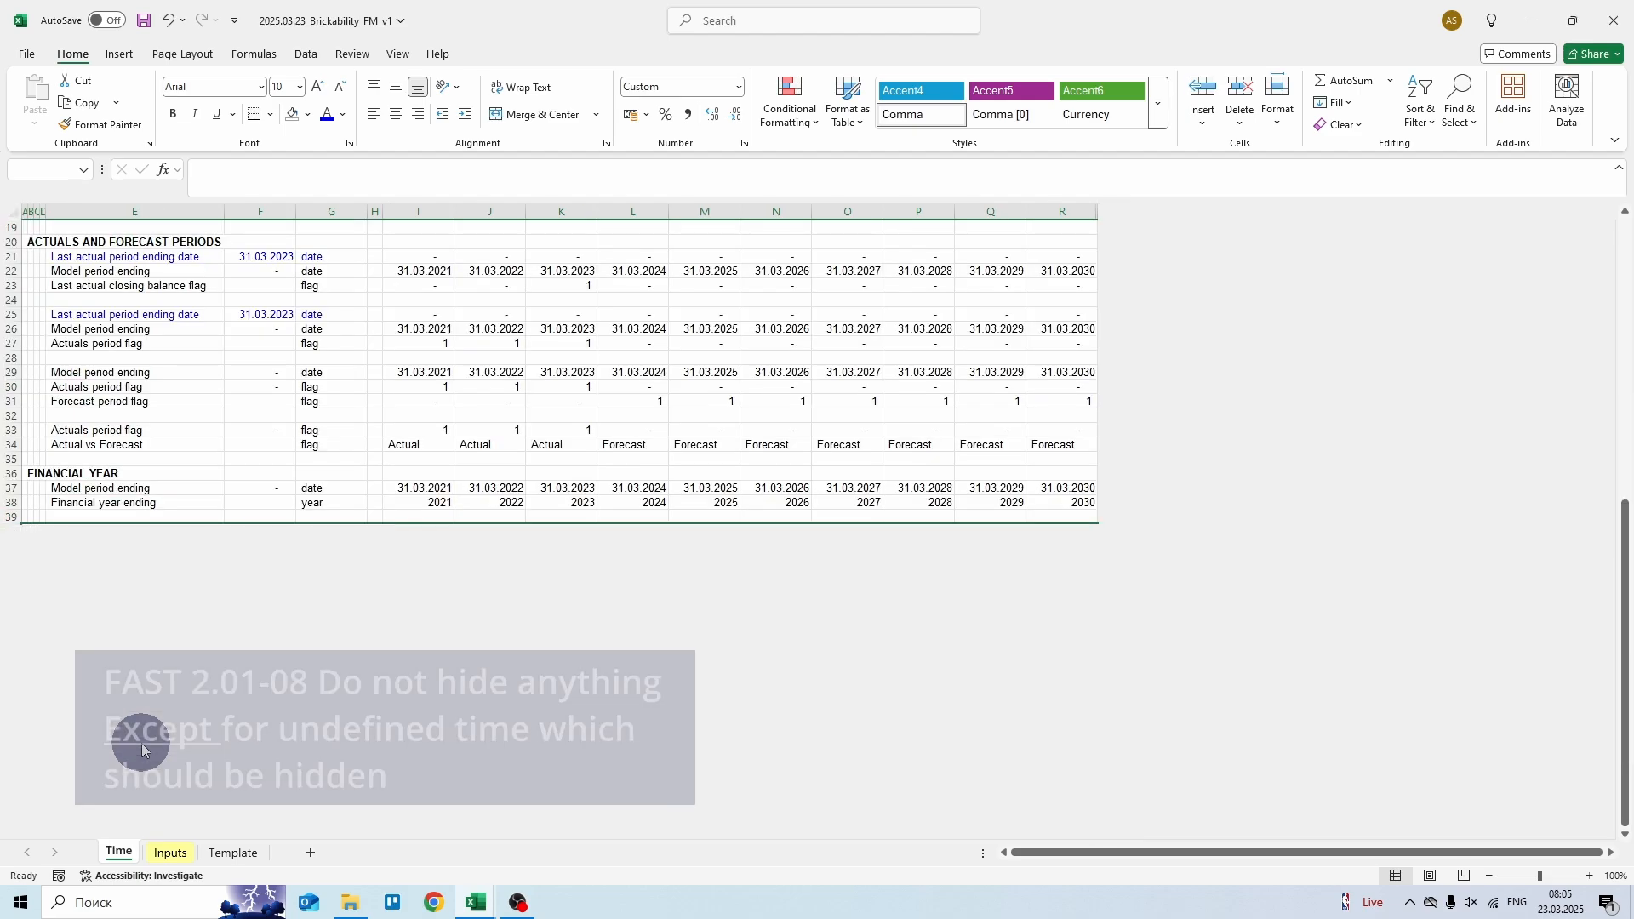
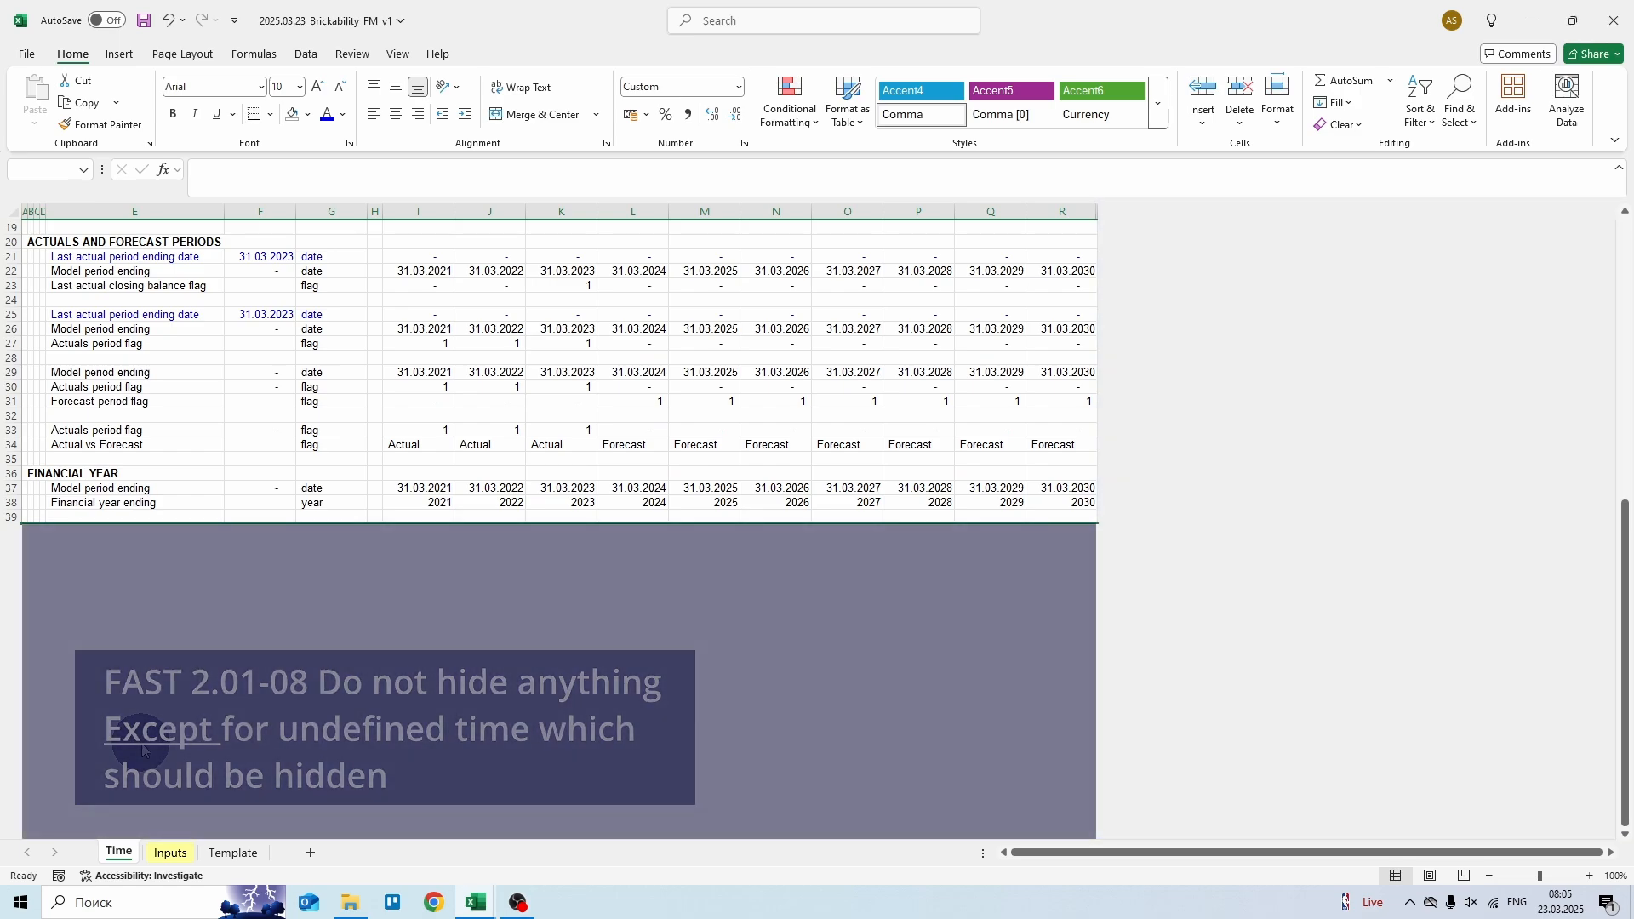
- Copy the entire "Model period ending" row 37 into row 2 at the head of the sheet
scroll(141, 743, "up", 5)
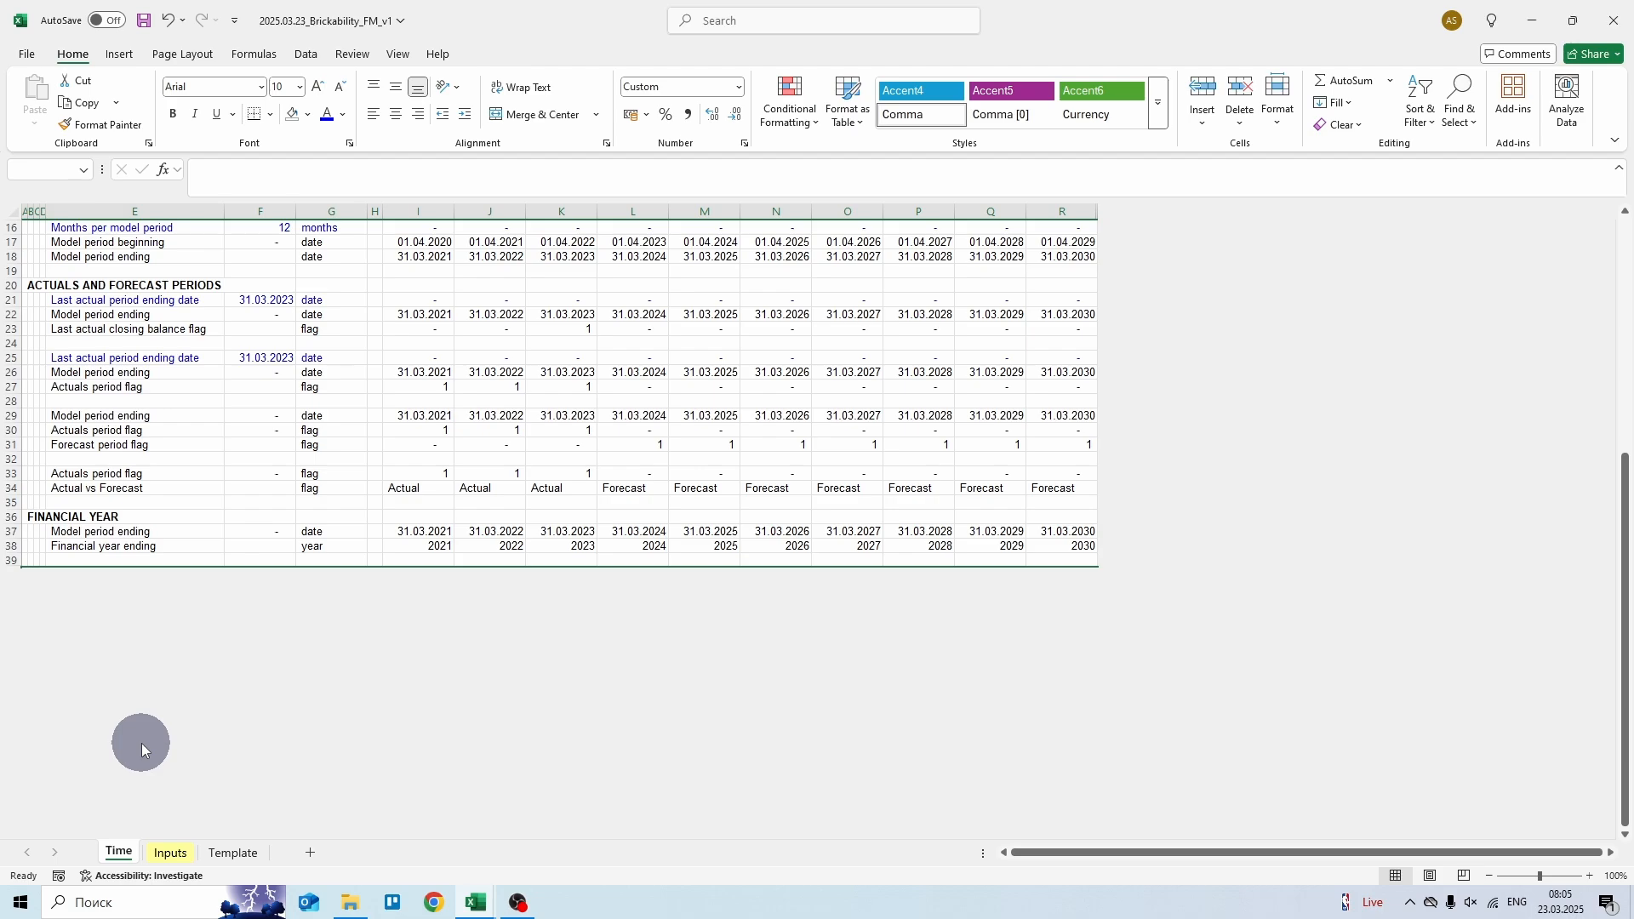
scroll(142, 723, "up", 1)
left_click(130, 748)
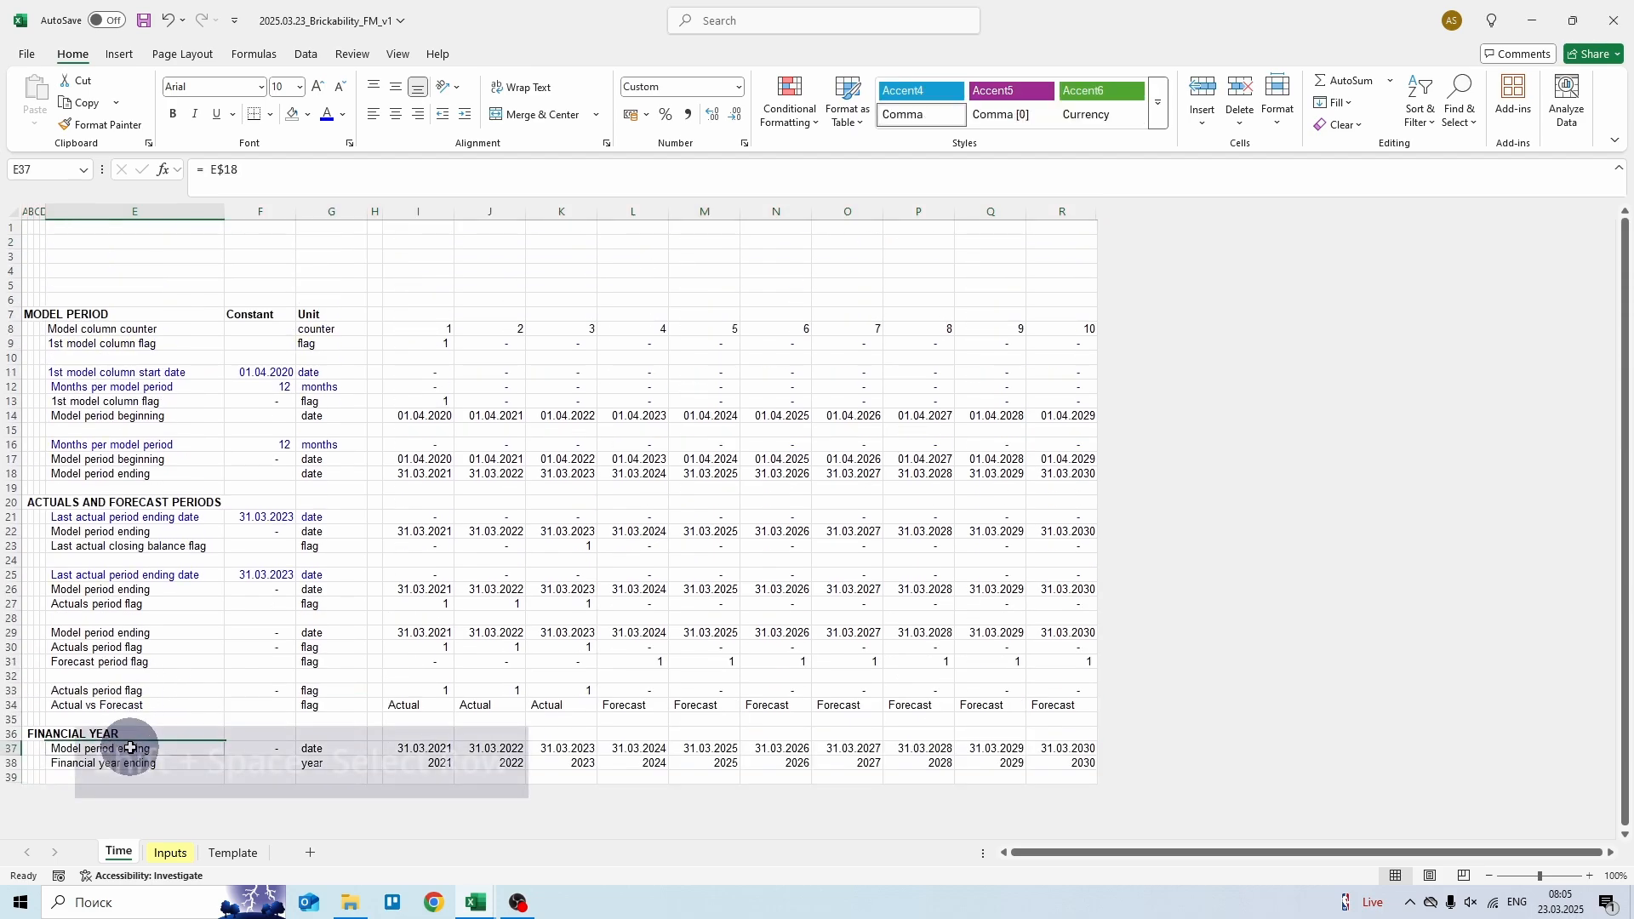
key("shift+space")
key("ctrl+c")
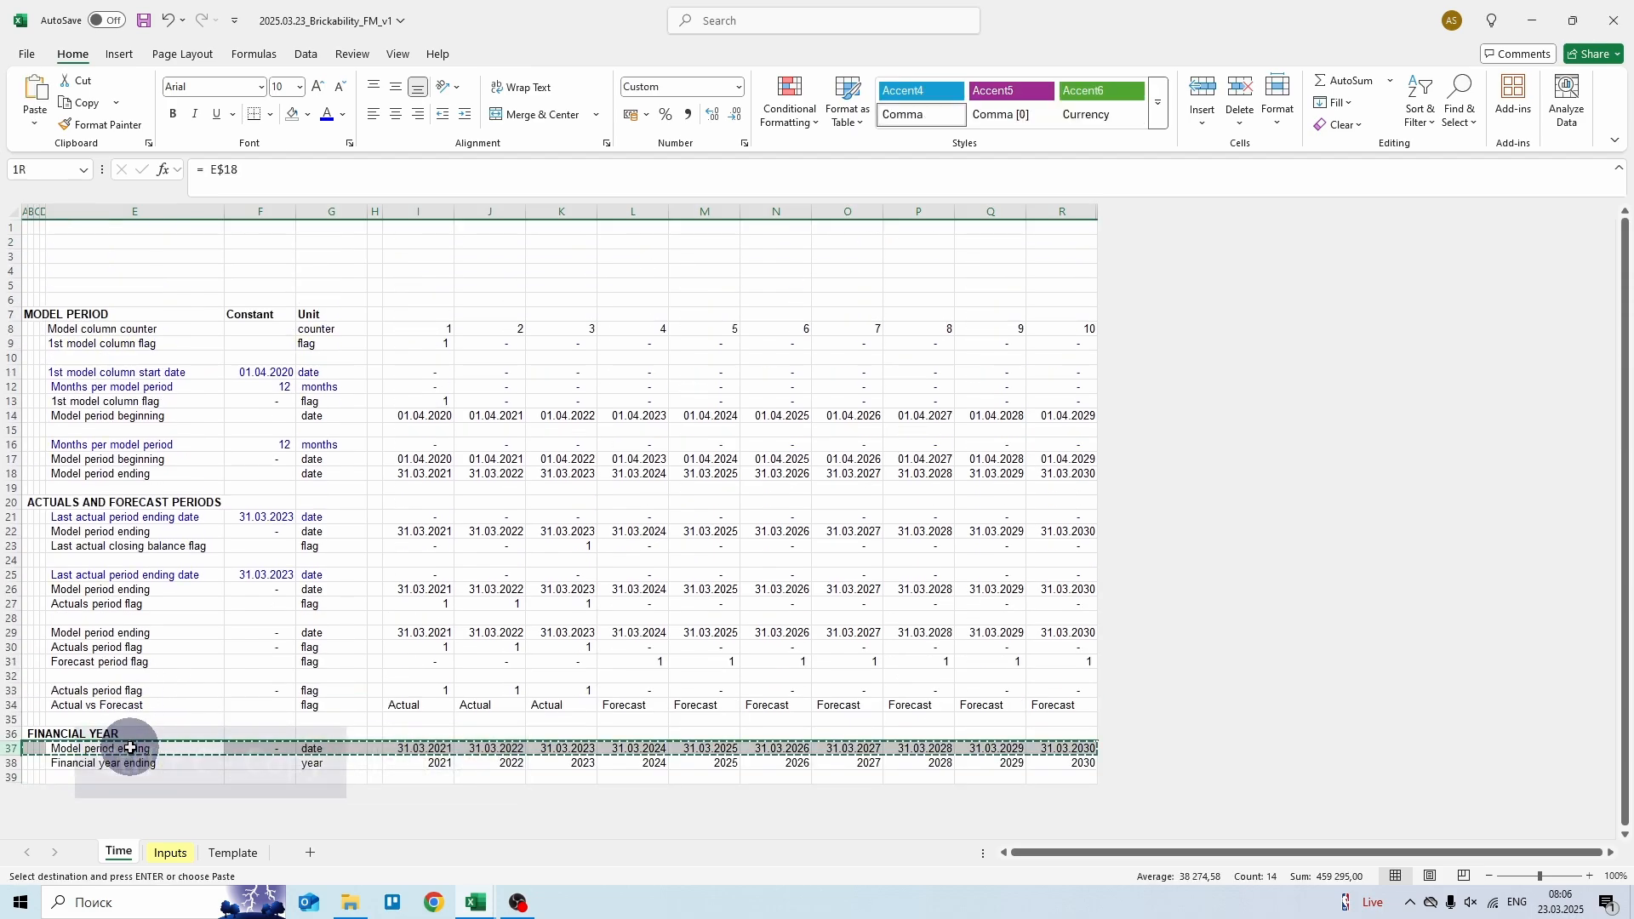
left_click(90, 245)
key("shift+space")
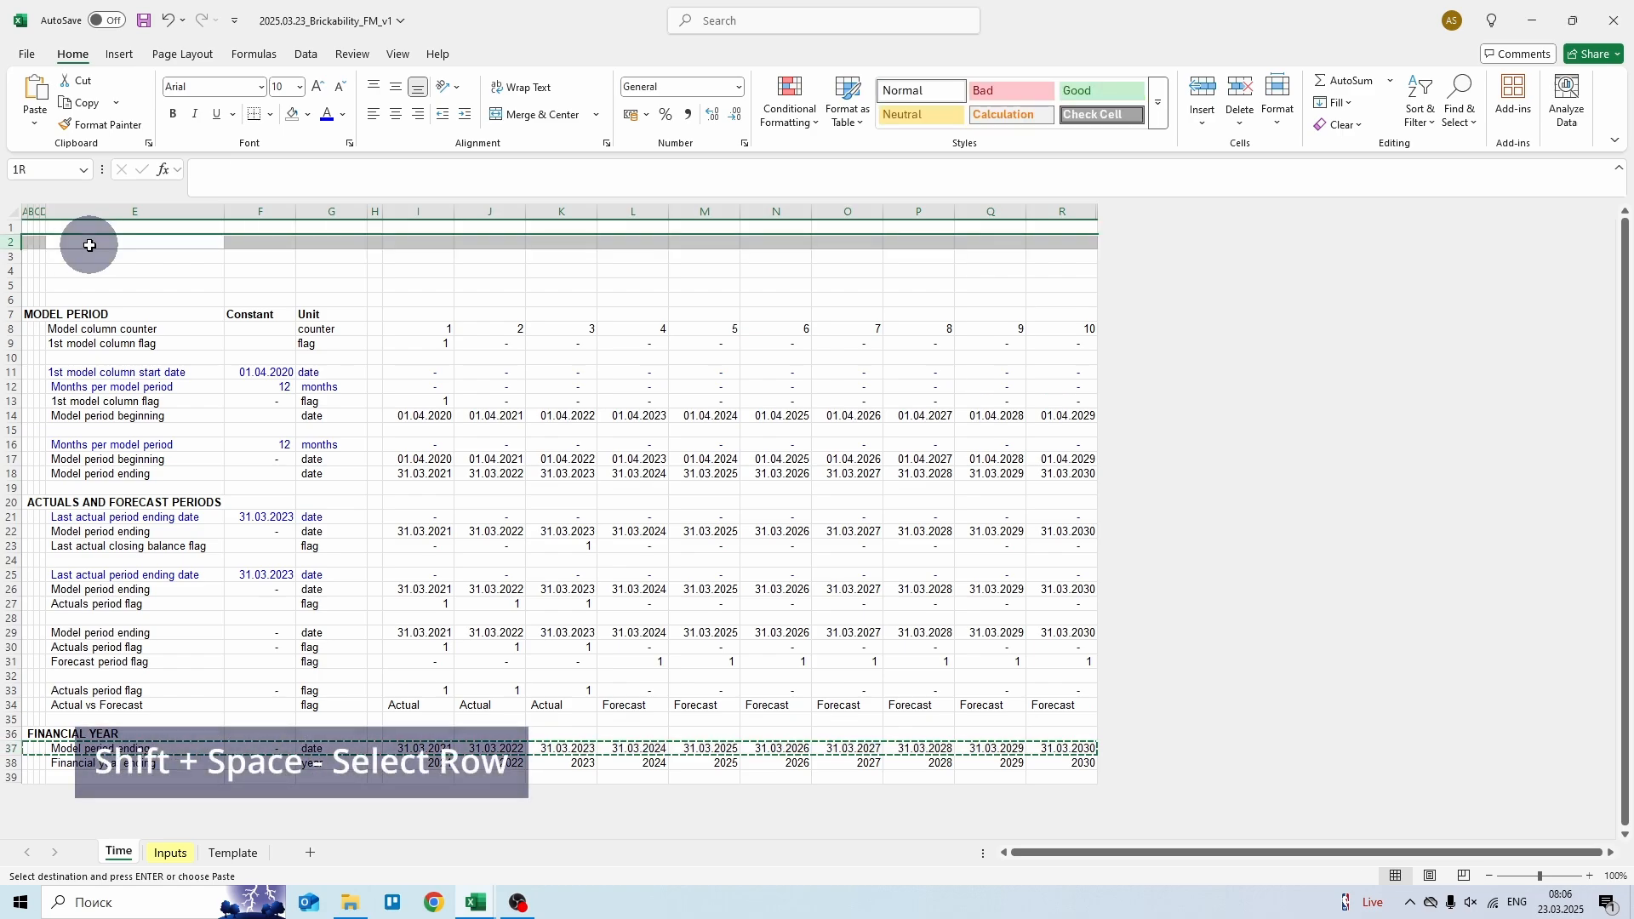
key("Return")
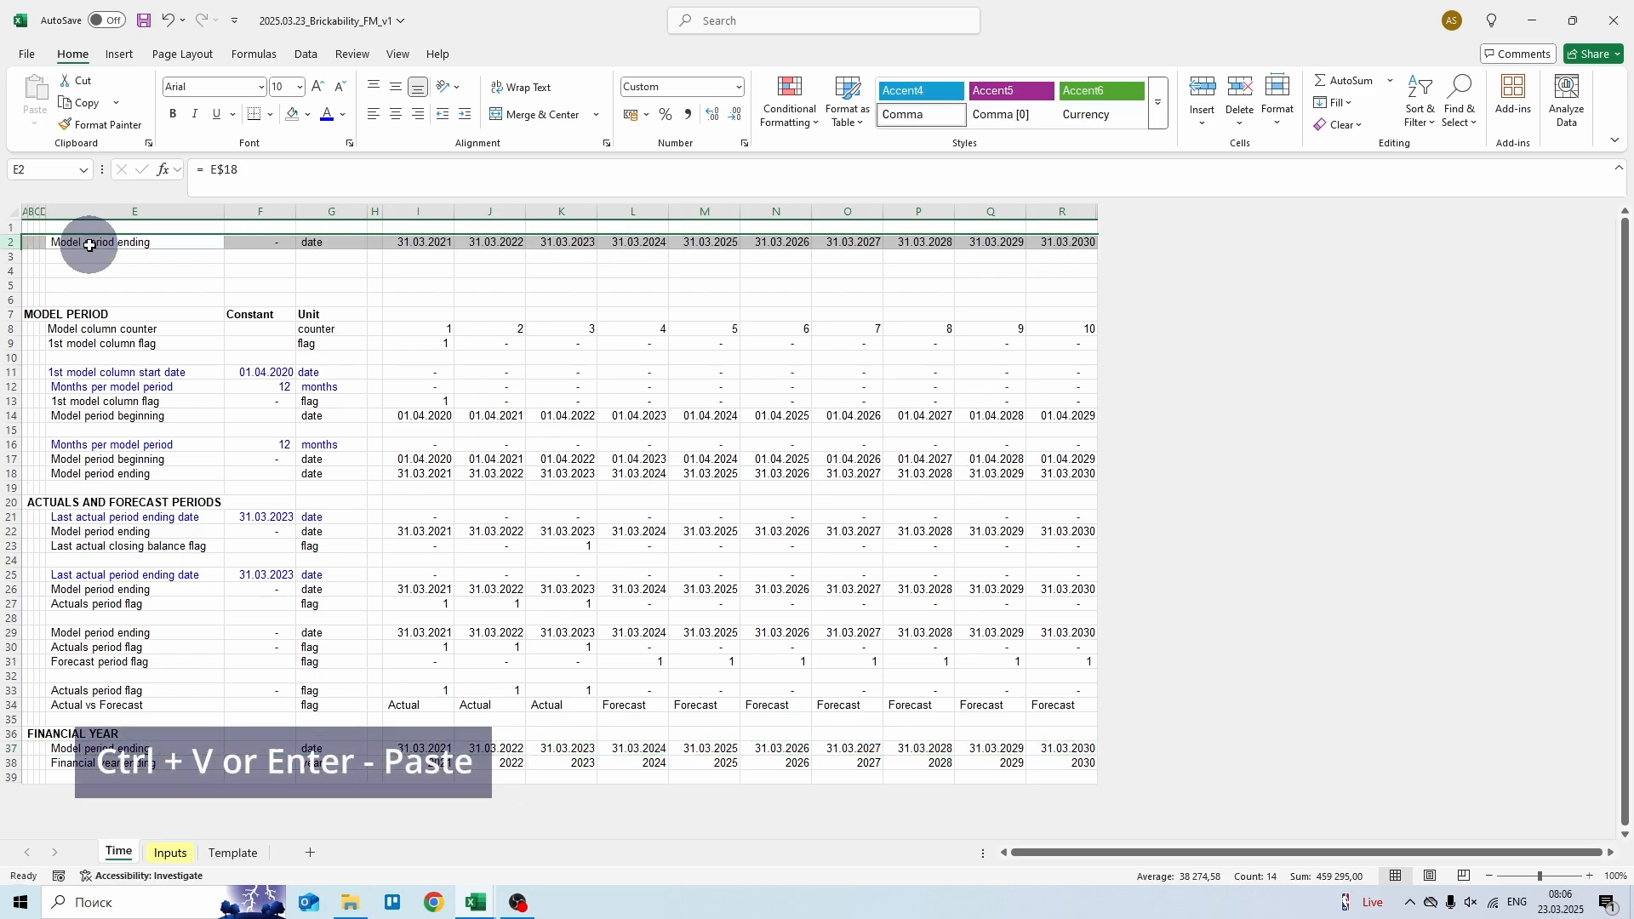
- Enter the sheet title "TIME" in A1
key("ctrl+Home")
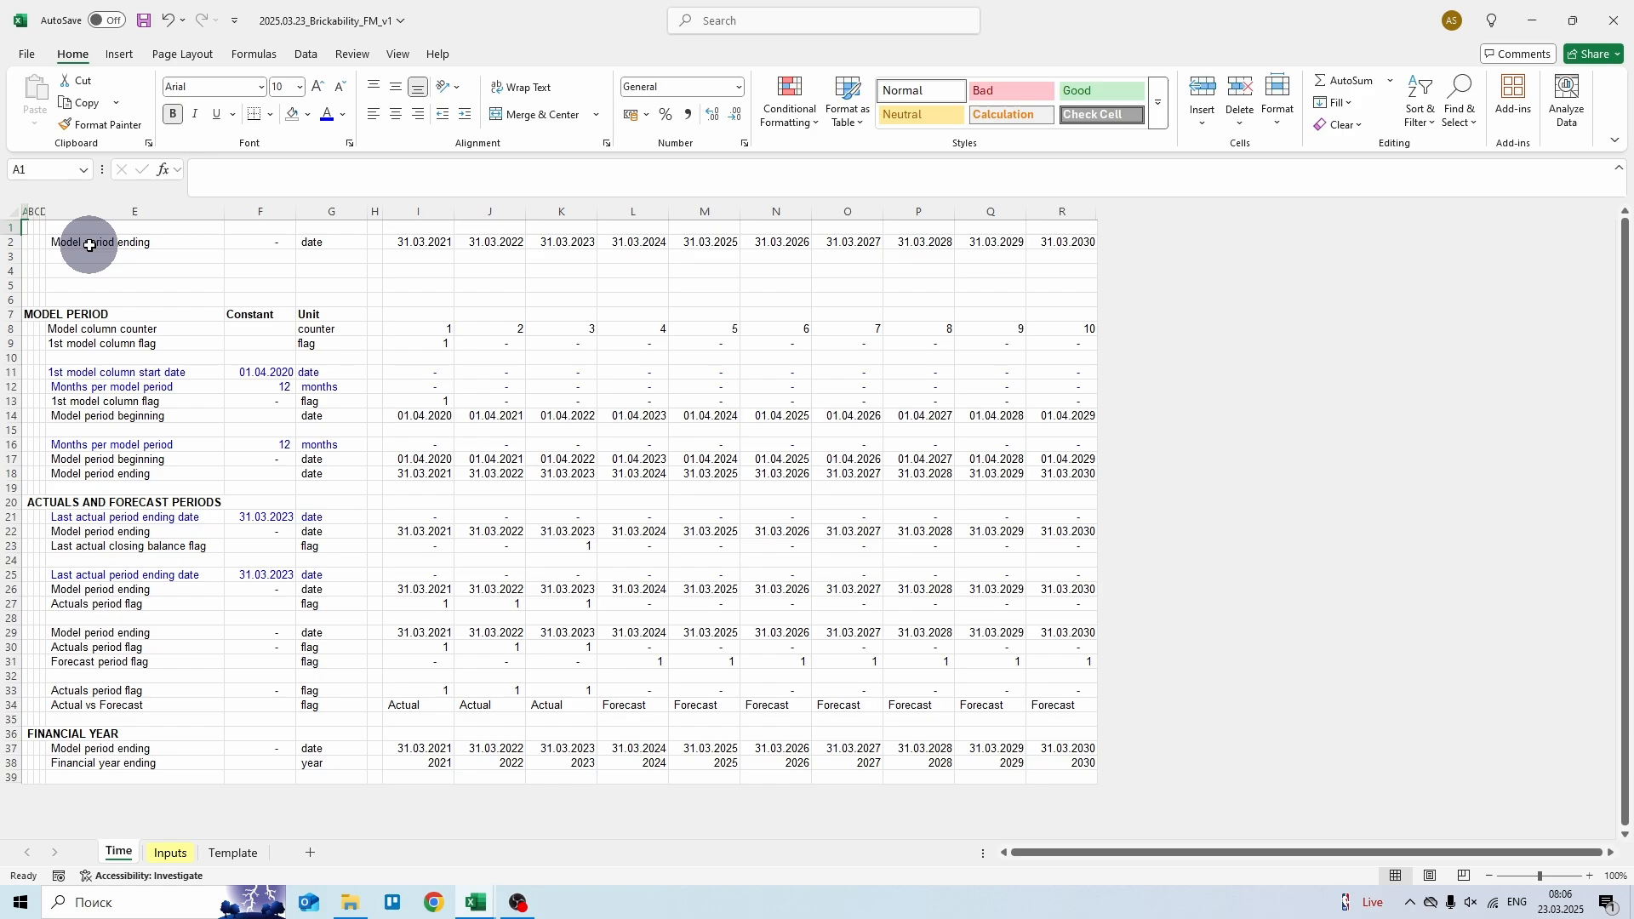
type("TIME")
key("ctrl+Return")
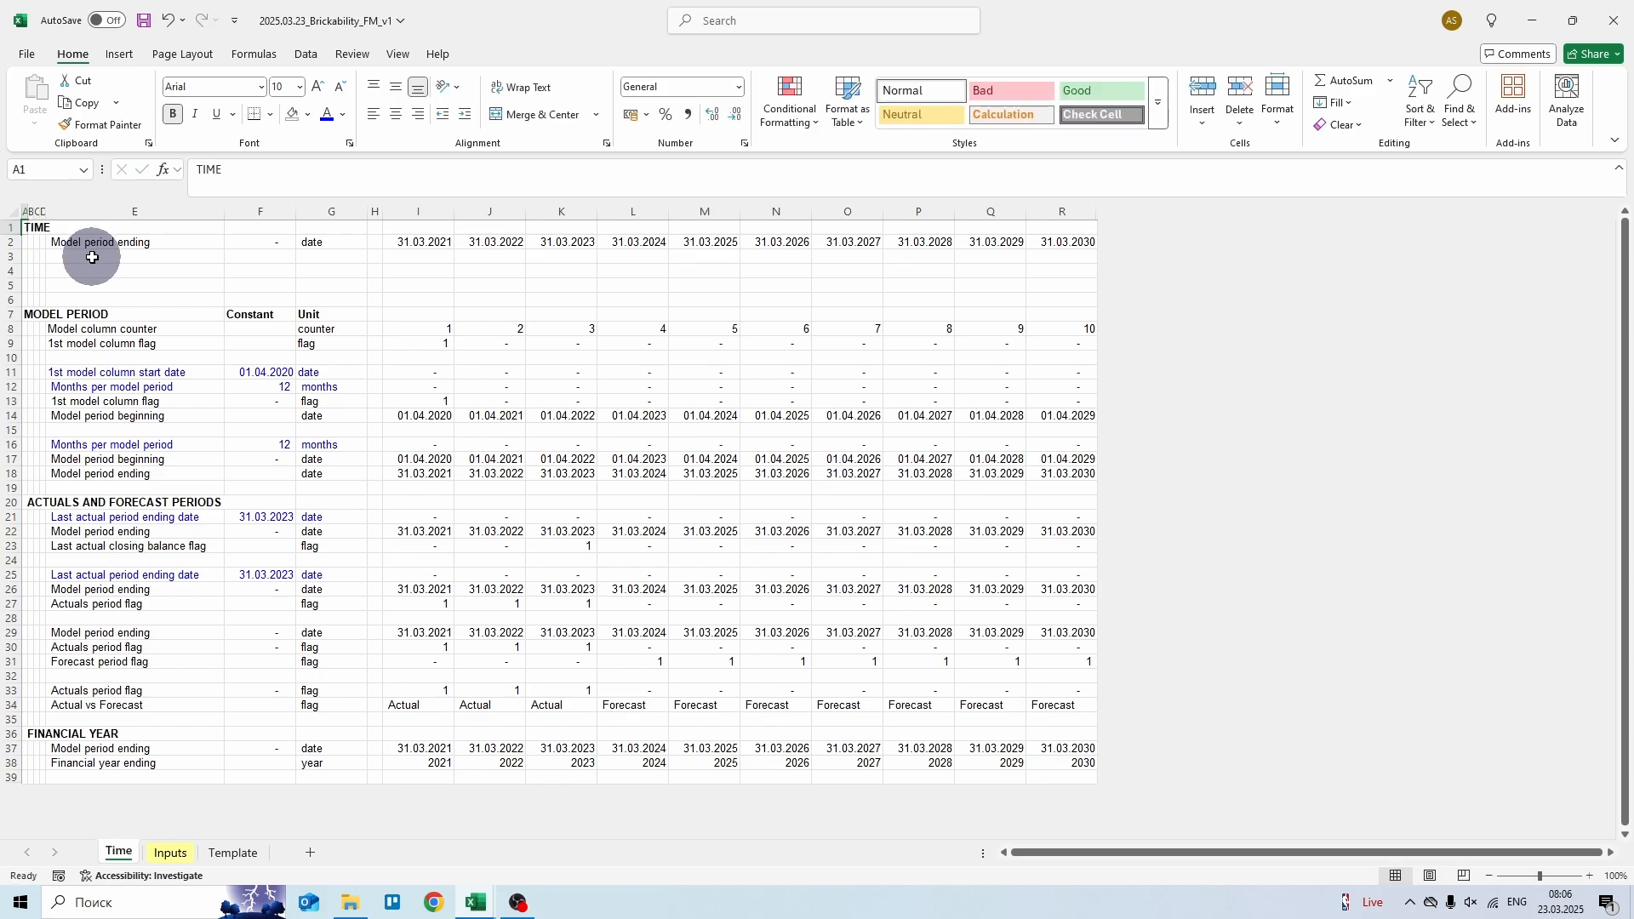
- Link E3 to the Actual vs Forecast label with = E$34 and copy the formula across the row to R3
left_click(92, 257)
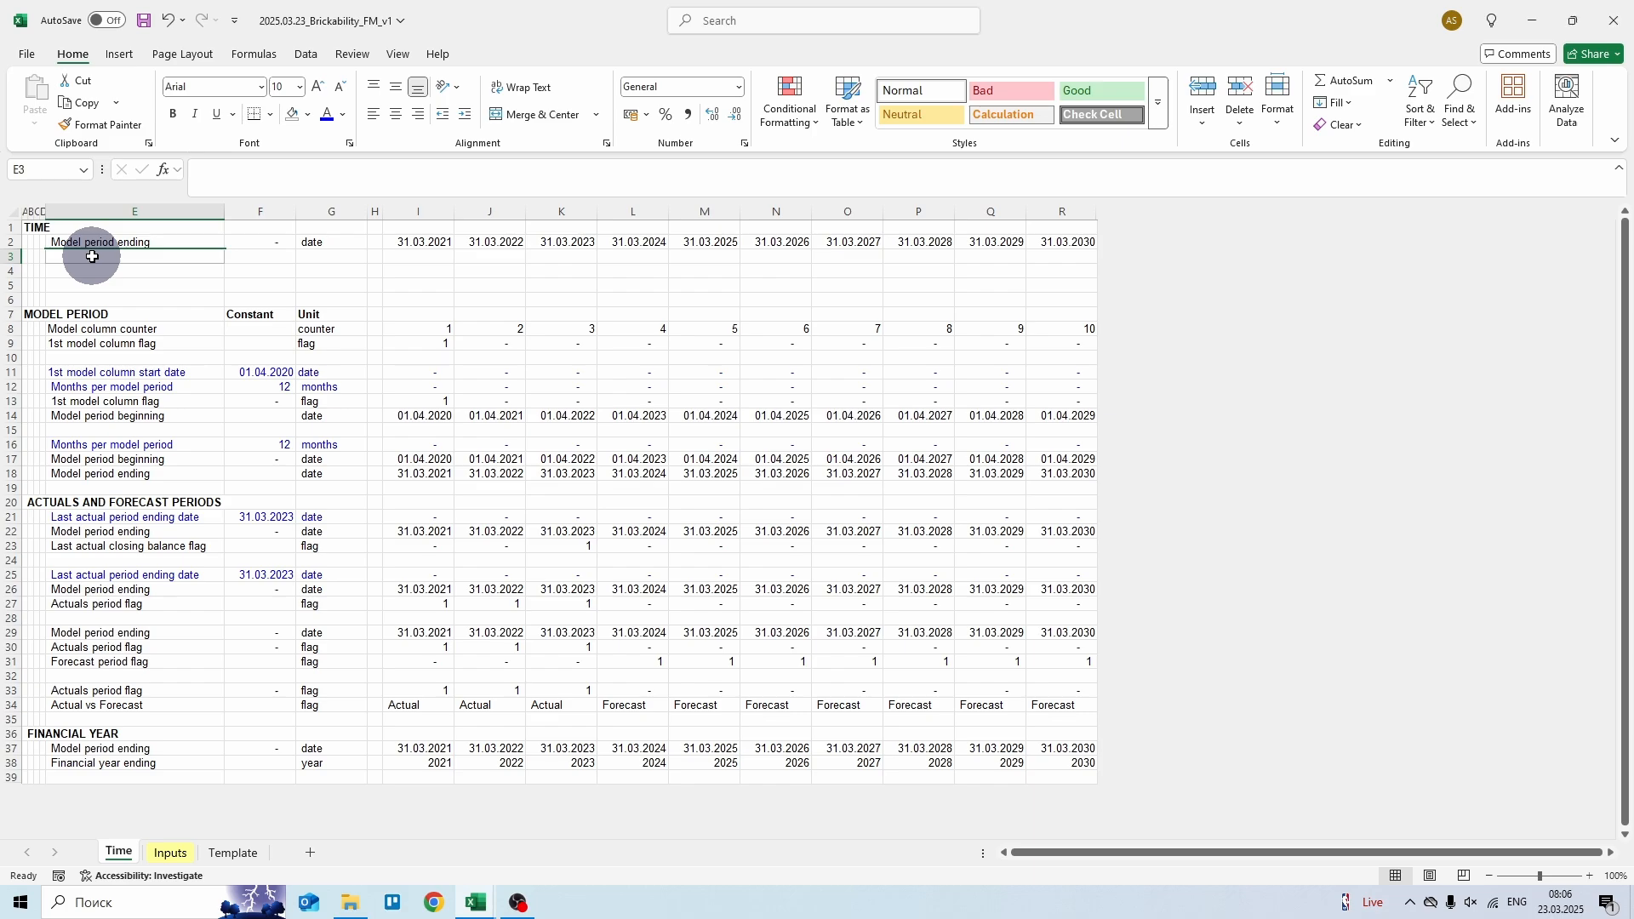
type("=")
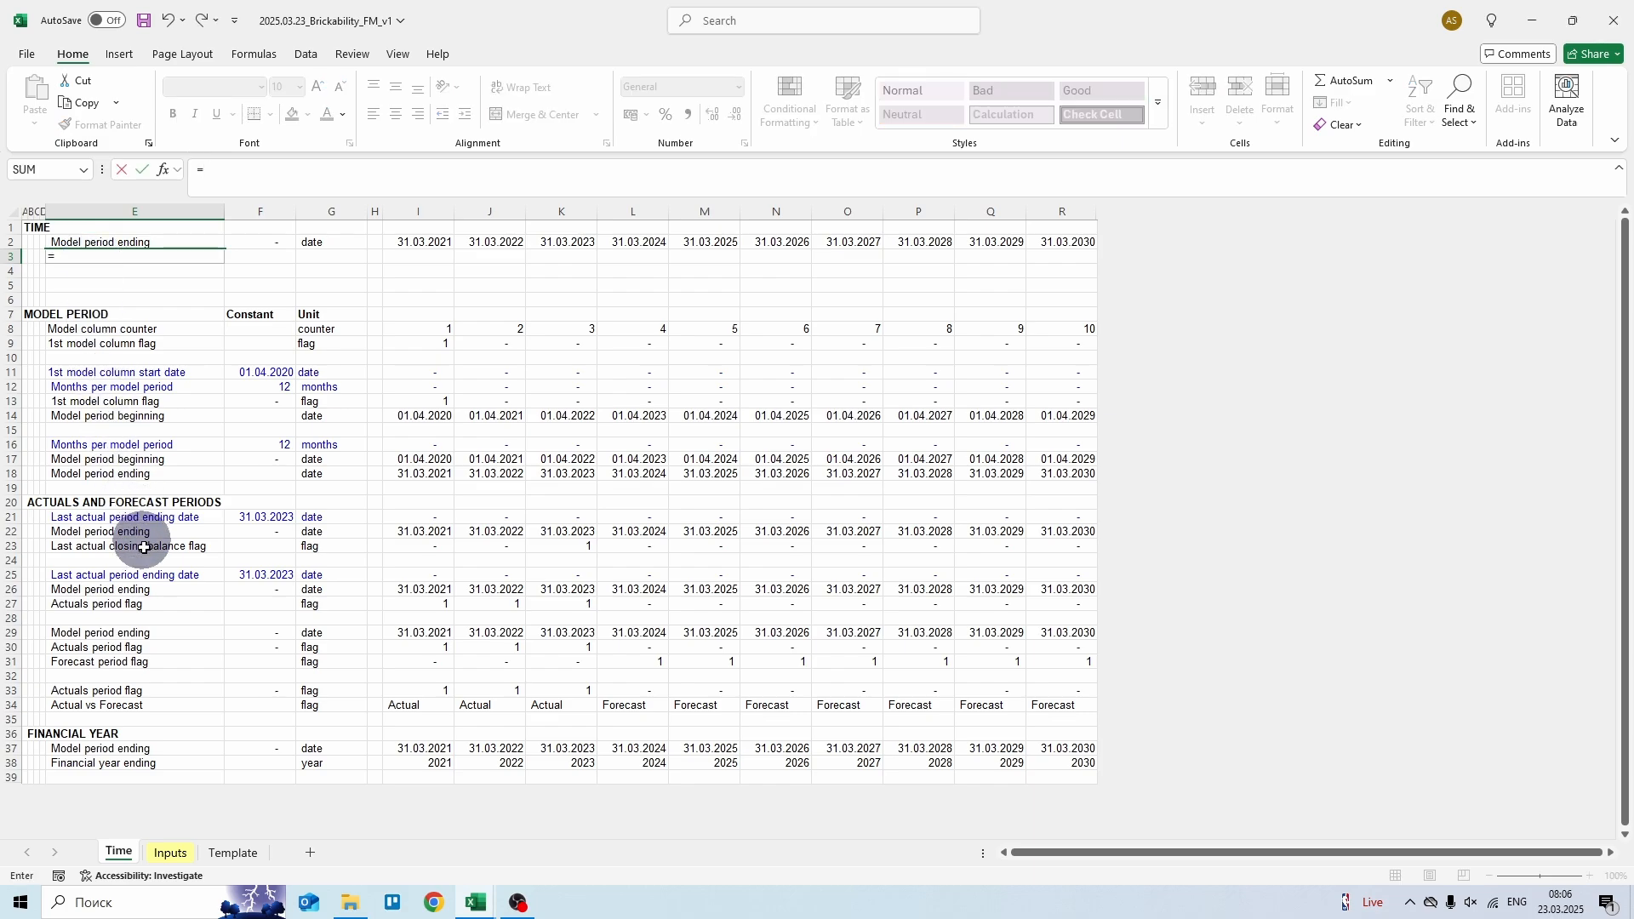
left_click(138, 705)
key("F4")
key("F4")
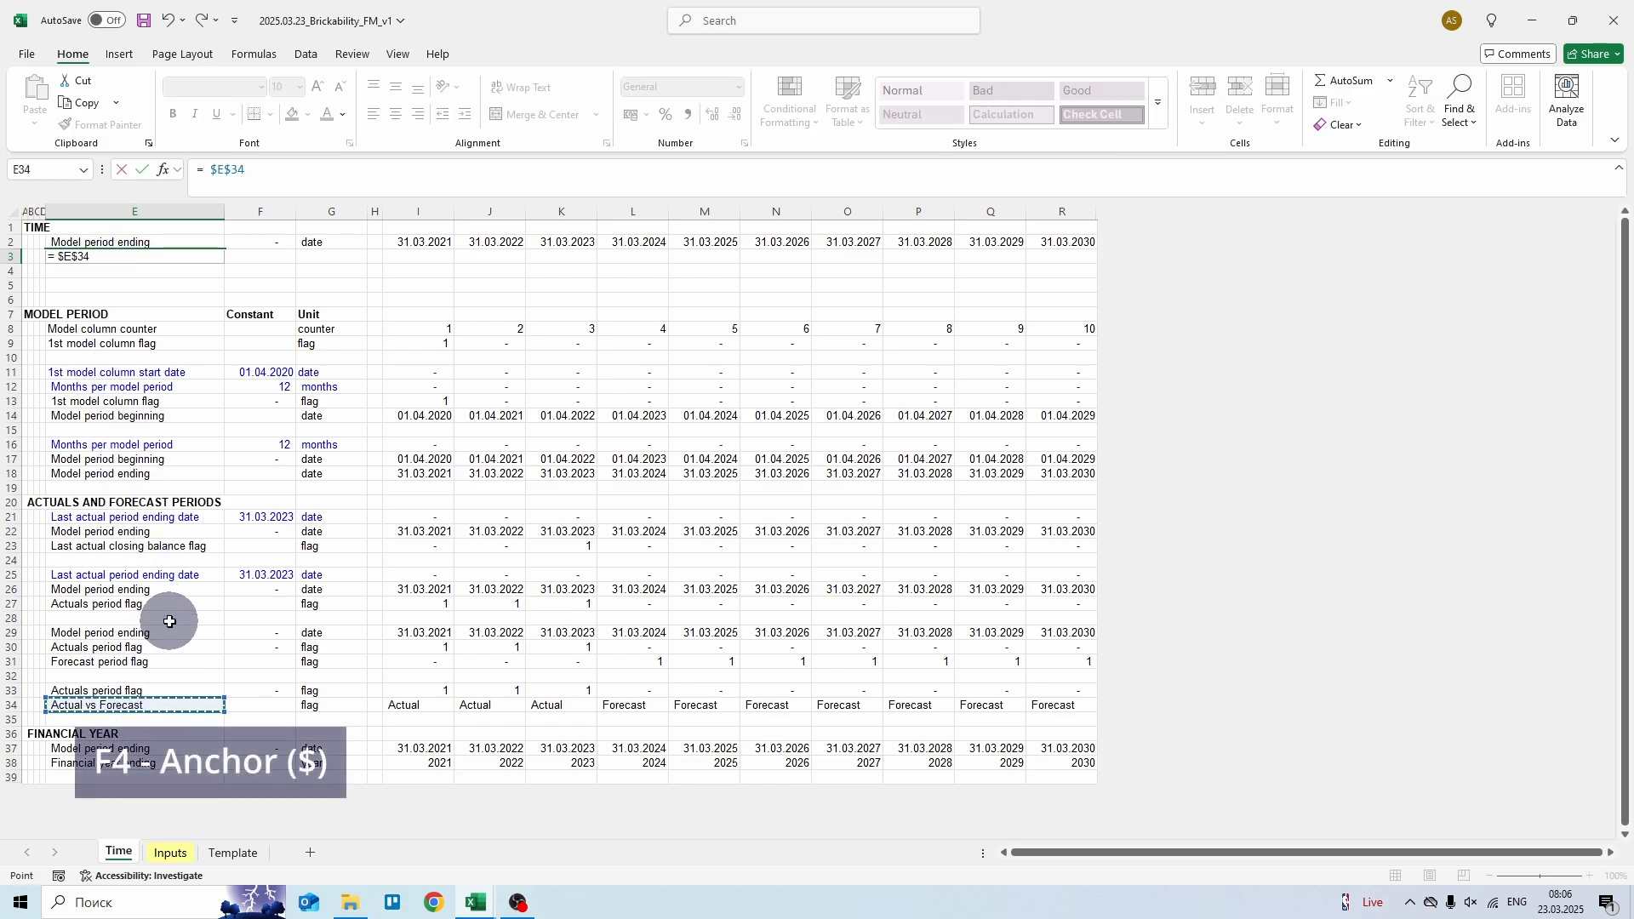
key("ctrl+Return")
key("ctrl+c")
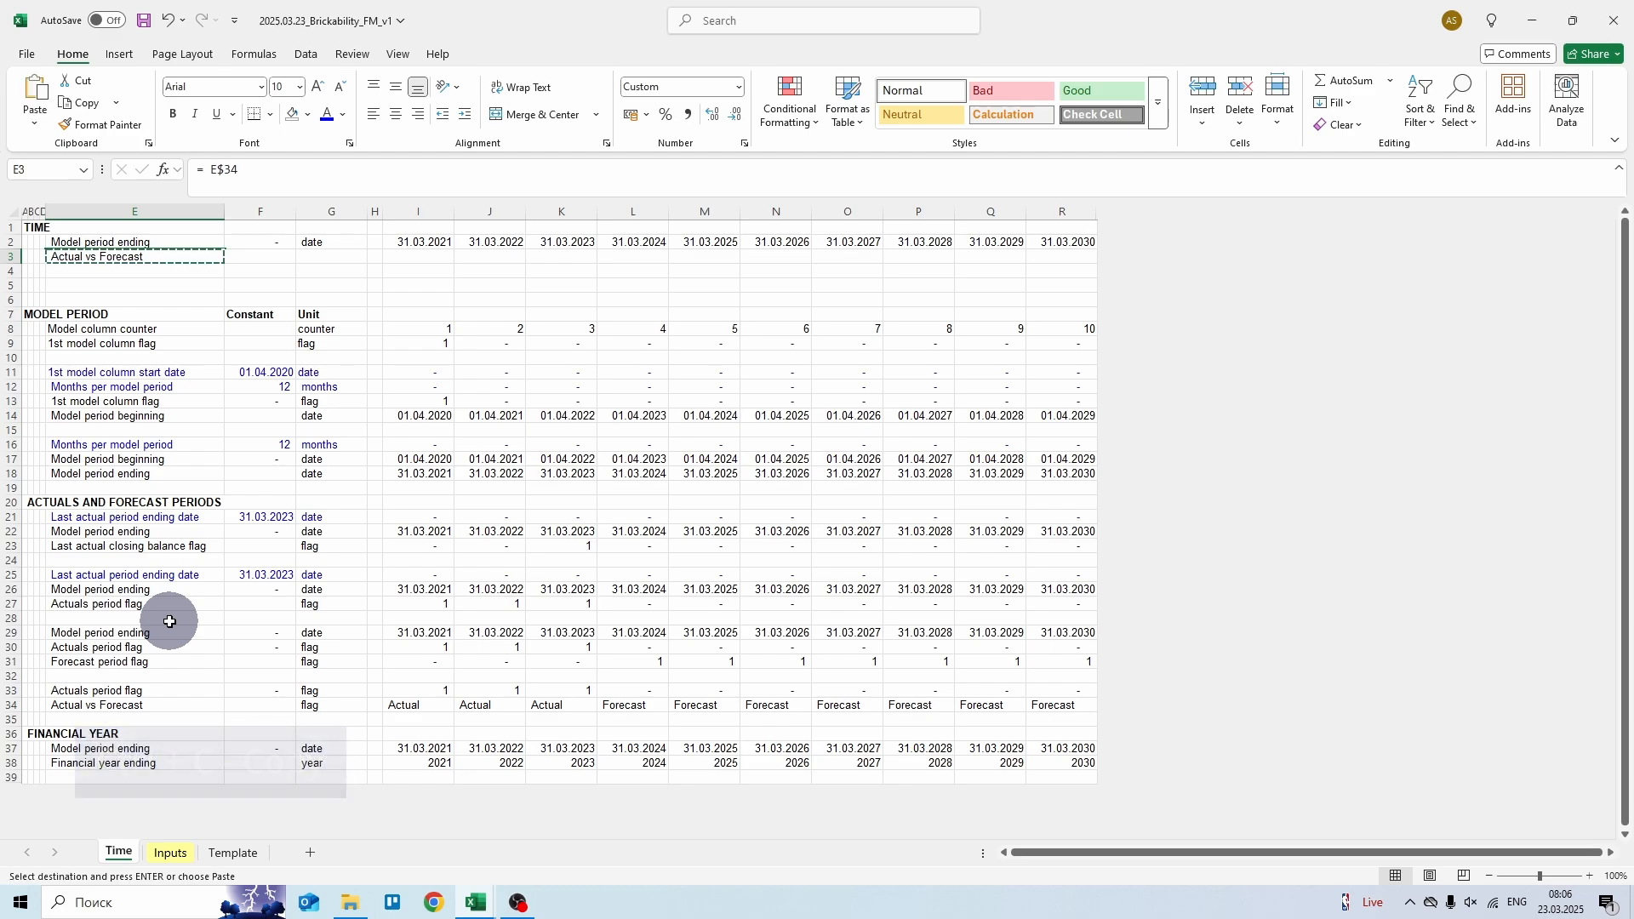
key("ctrl+shift+Right")
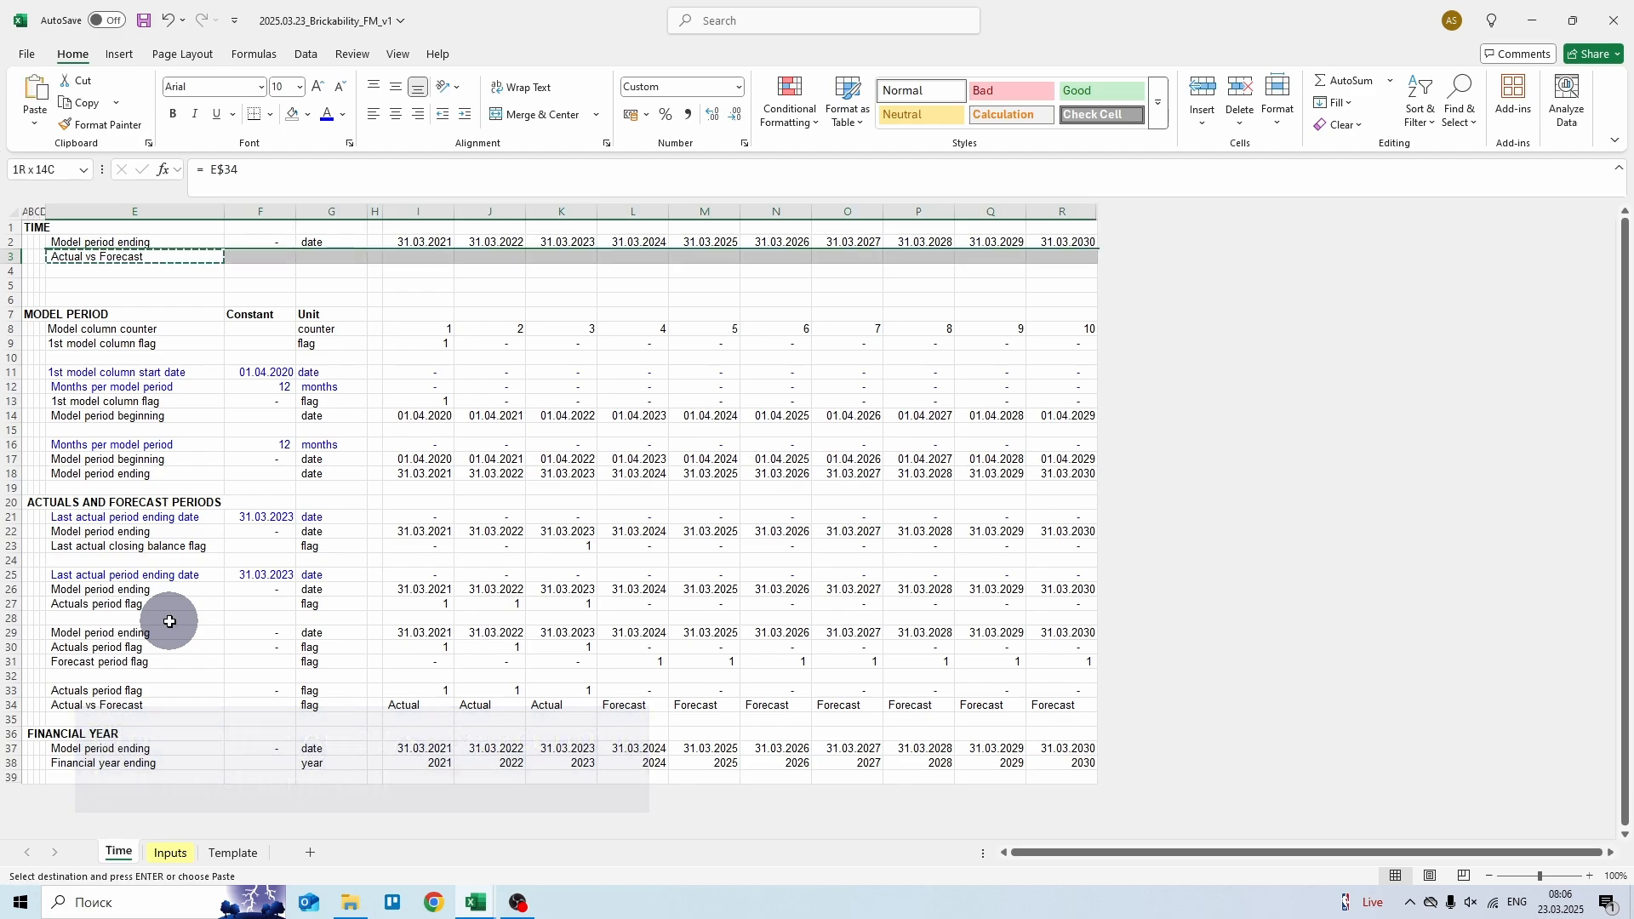
key("Return")
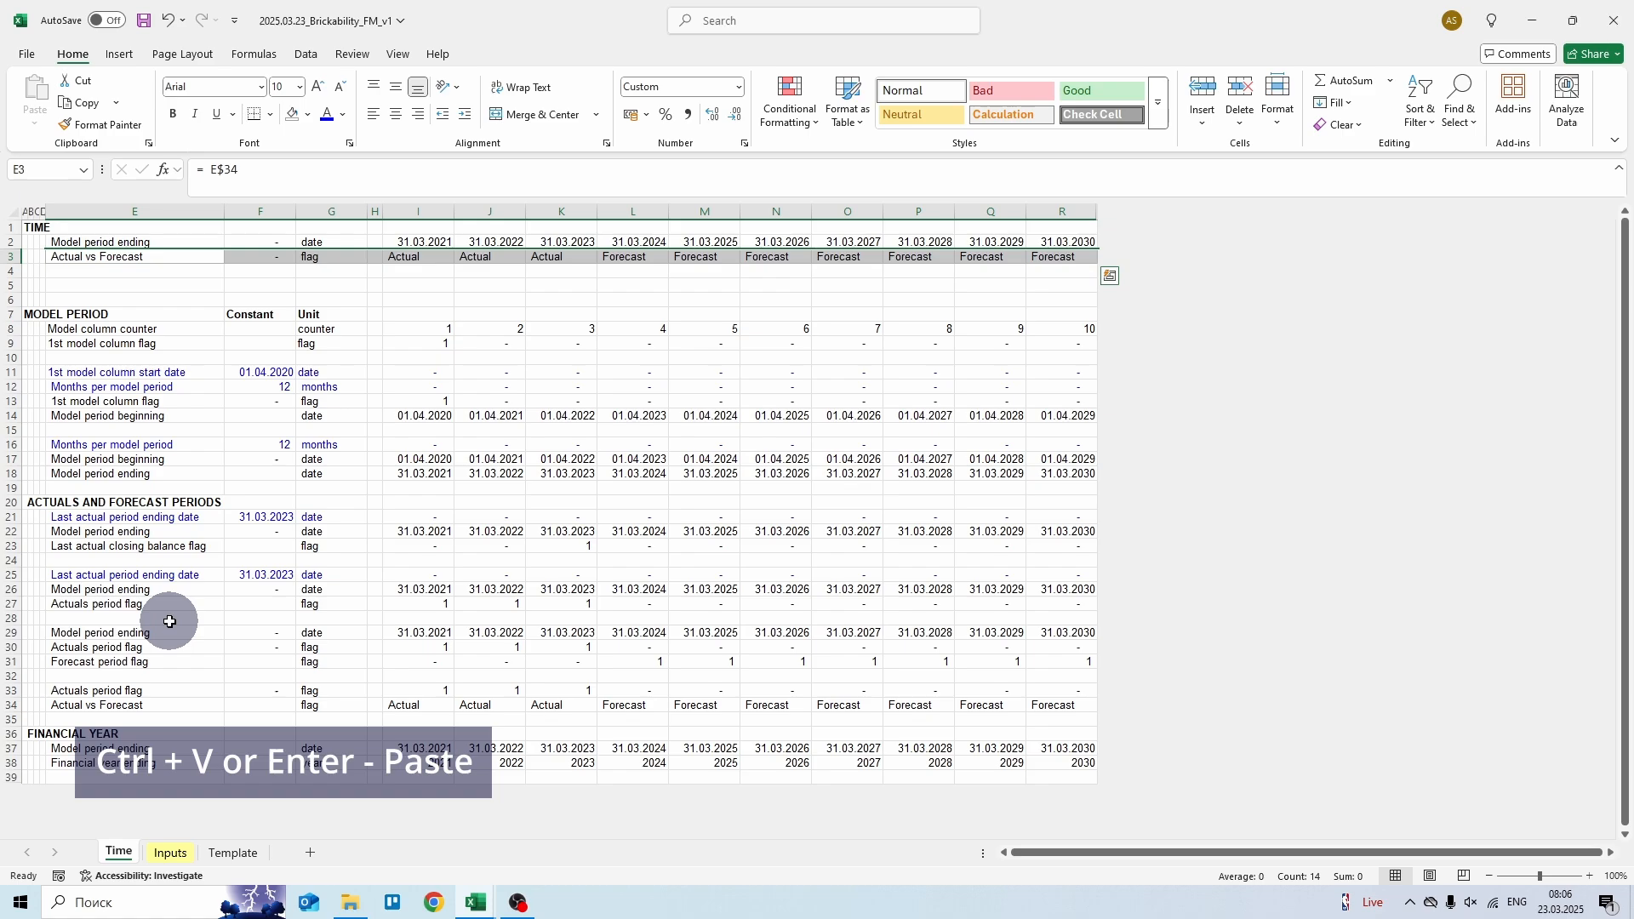
- Link E4 to the Financial year ending label with = E$38 and copy the formula across the row to R4
key("Down")
type("=")
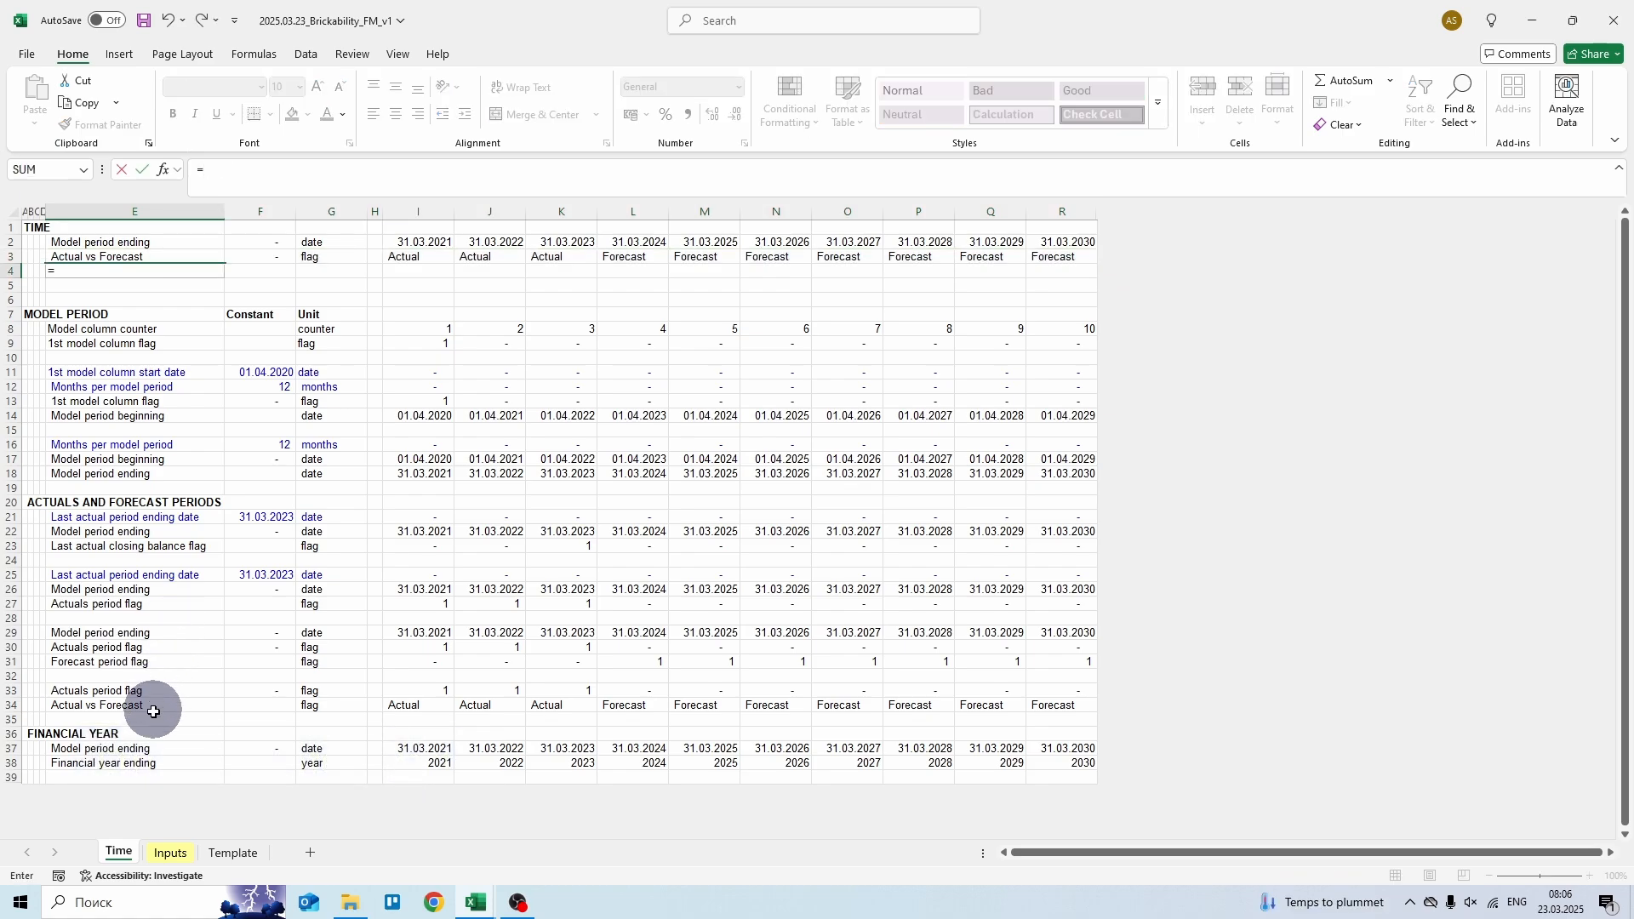
left_click(147, 759)
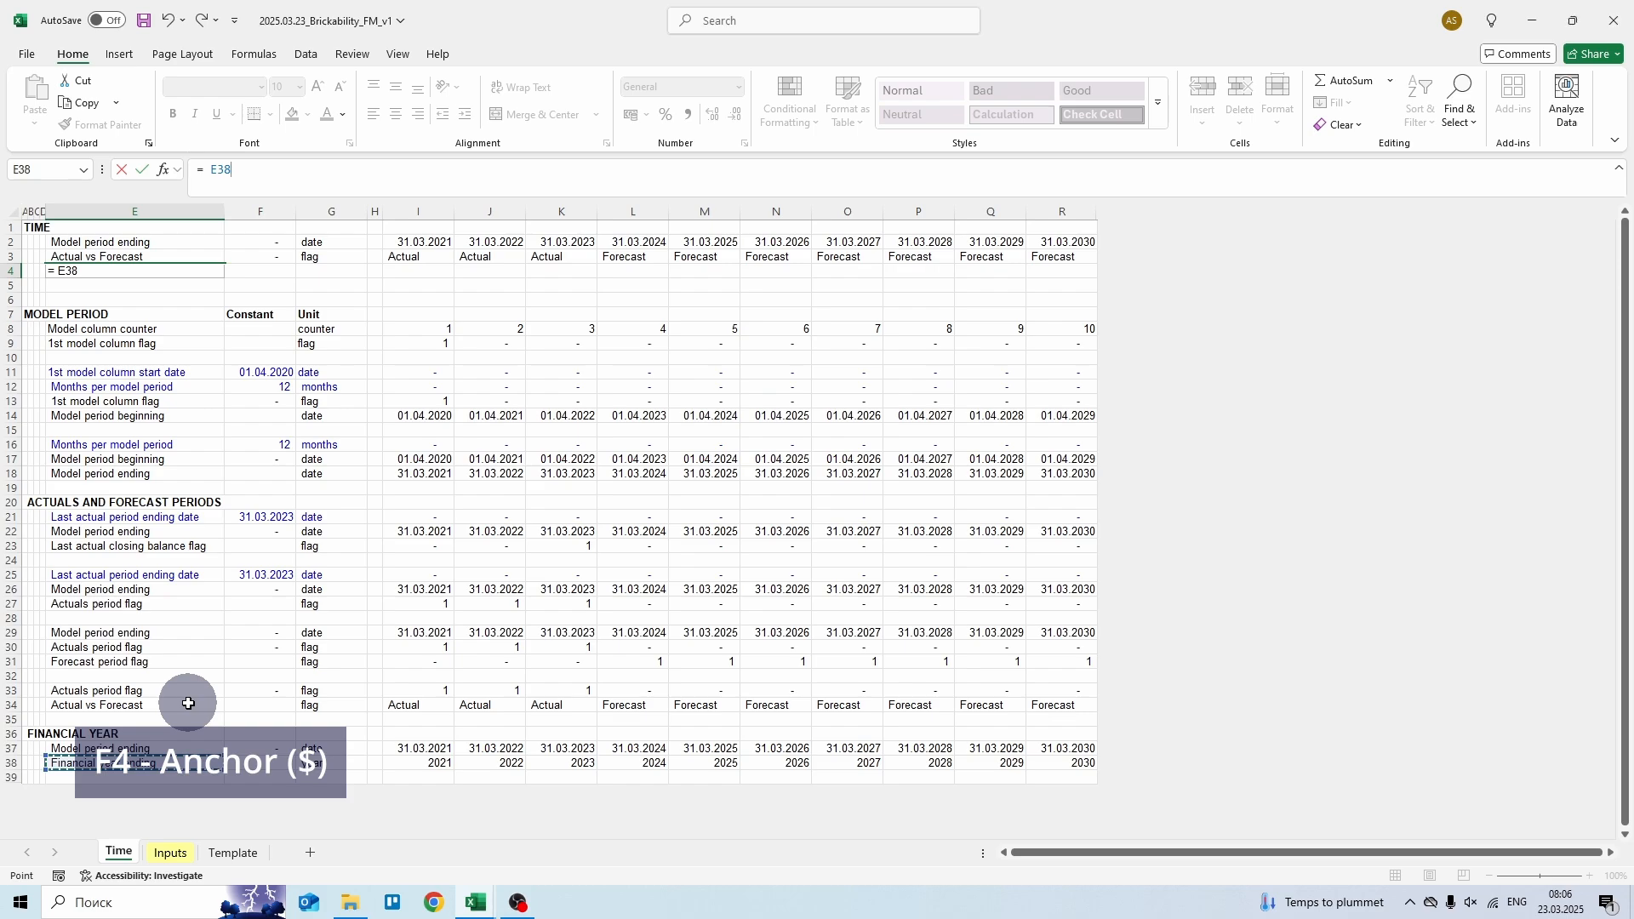
key("F4")
key("F4")
key("ctrl+Return")
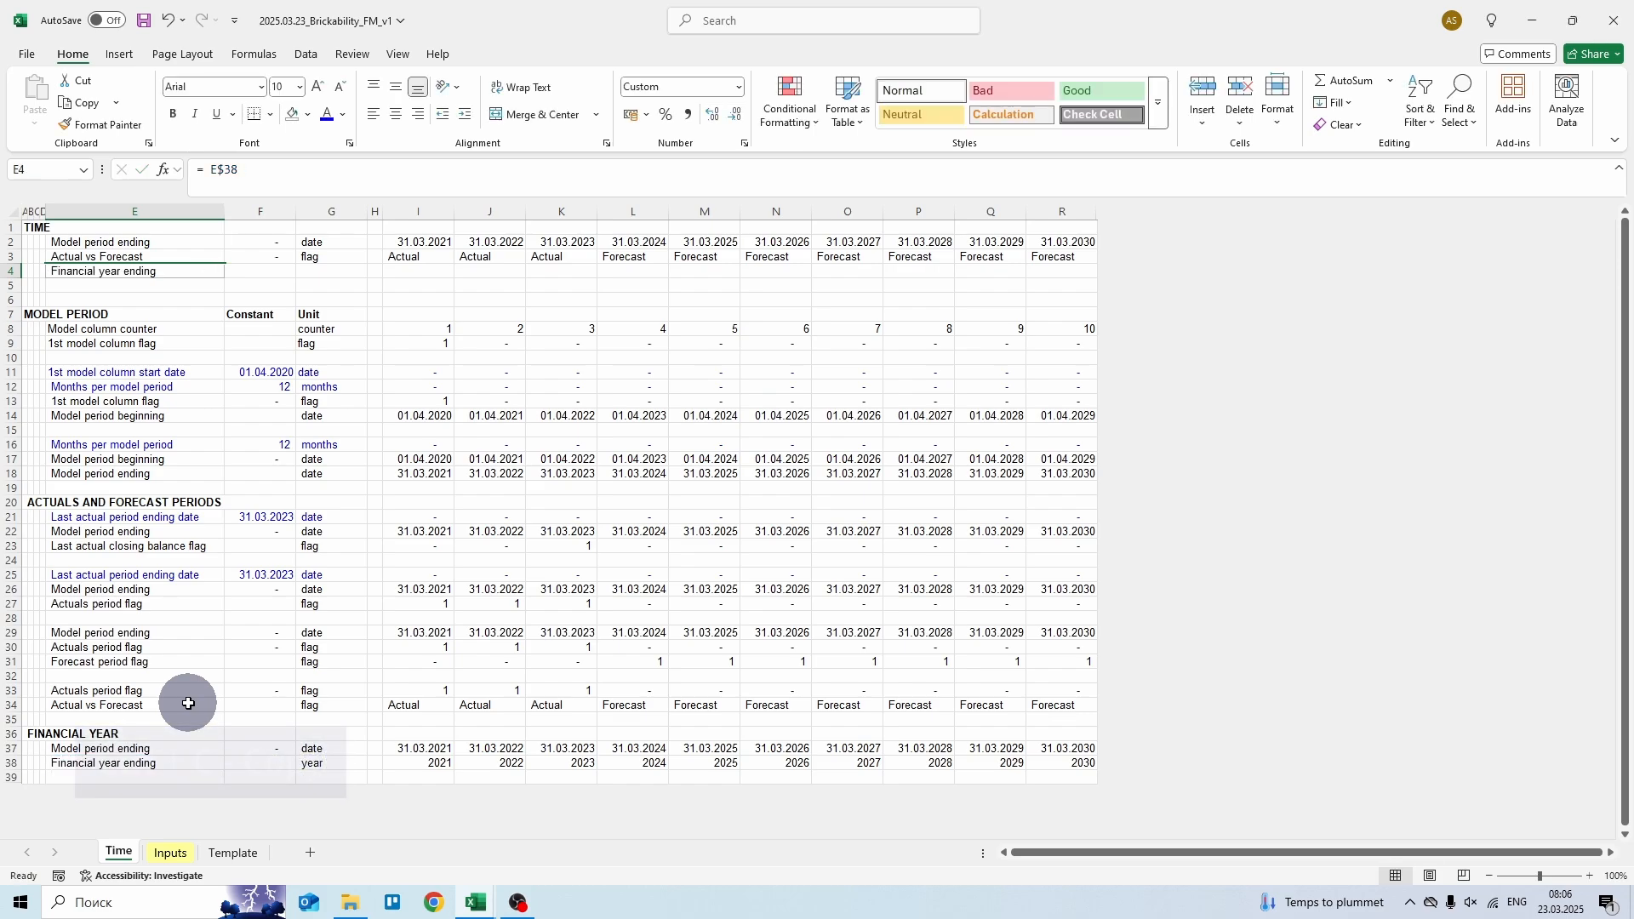
key("ctrl+c")
key("ctrl+shift+Right")
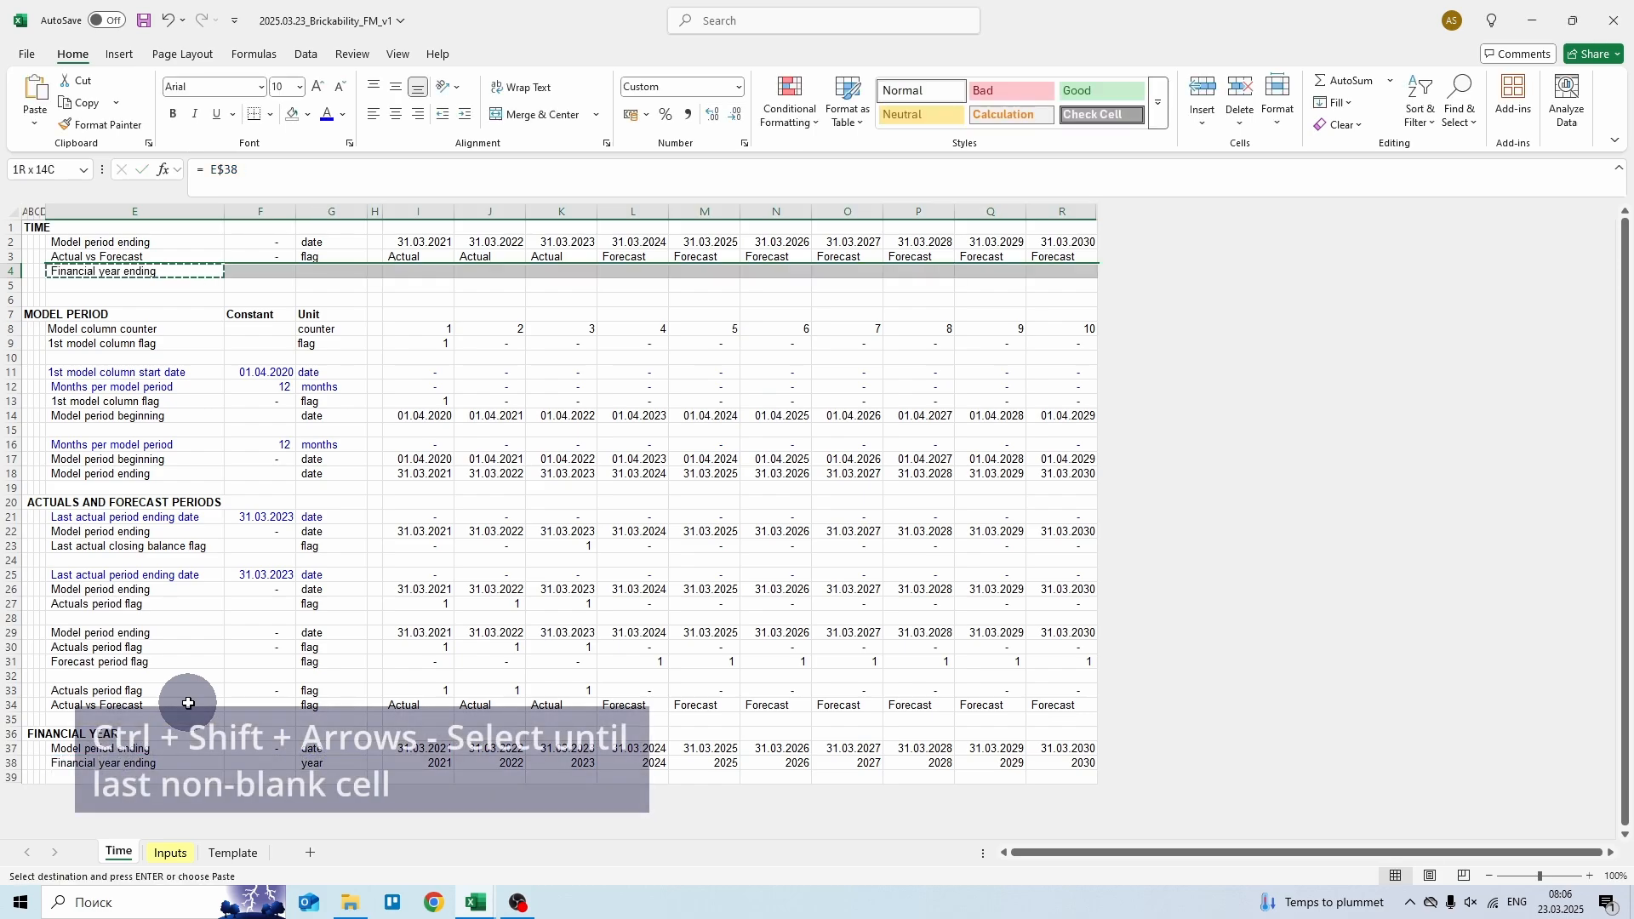
key("ctrl+v")
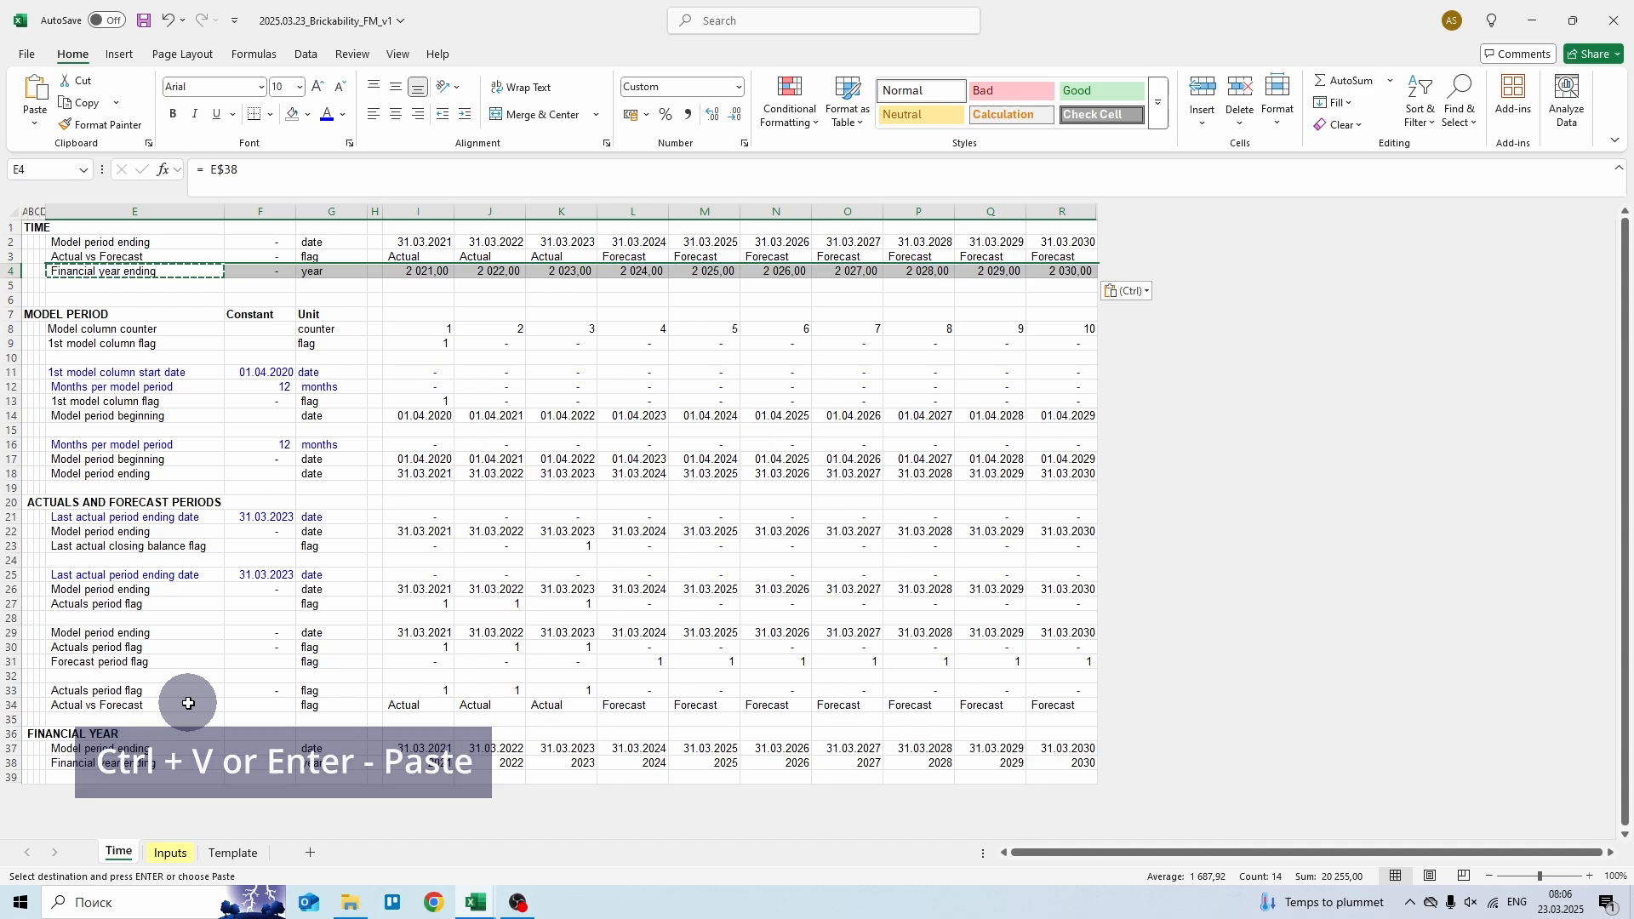
key("Escape")
- Format the financial year values in I4:R4 with the General number format
key("Right")
key("Right")
key("Right")
key("Right")
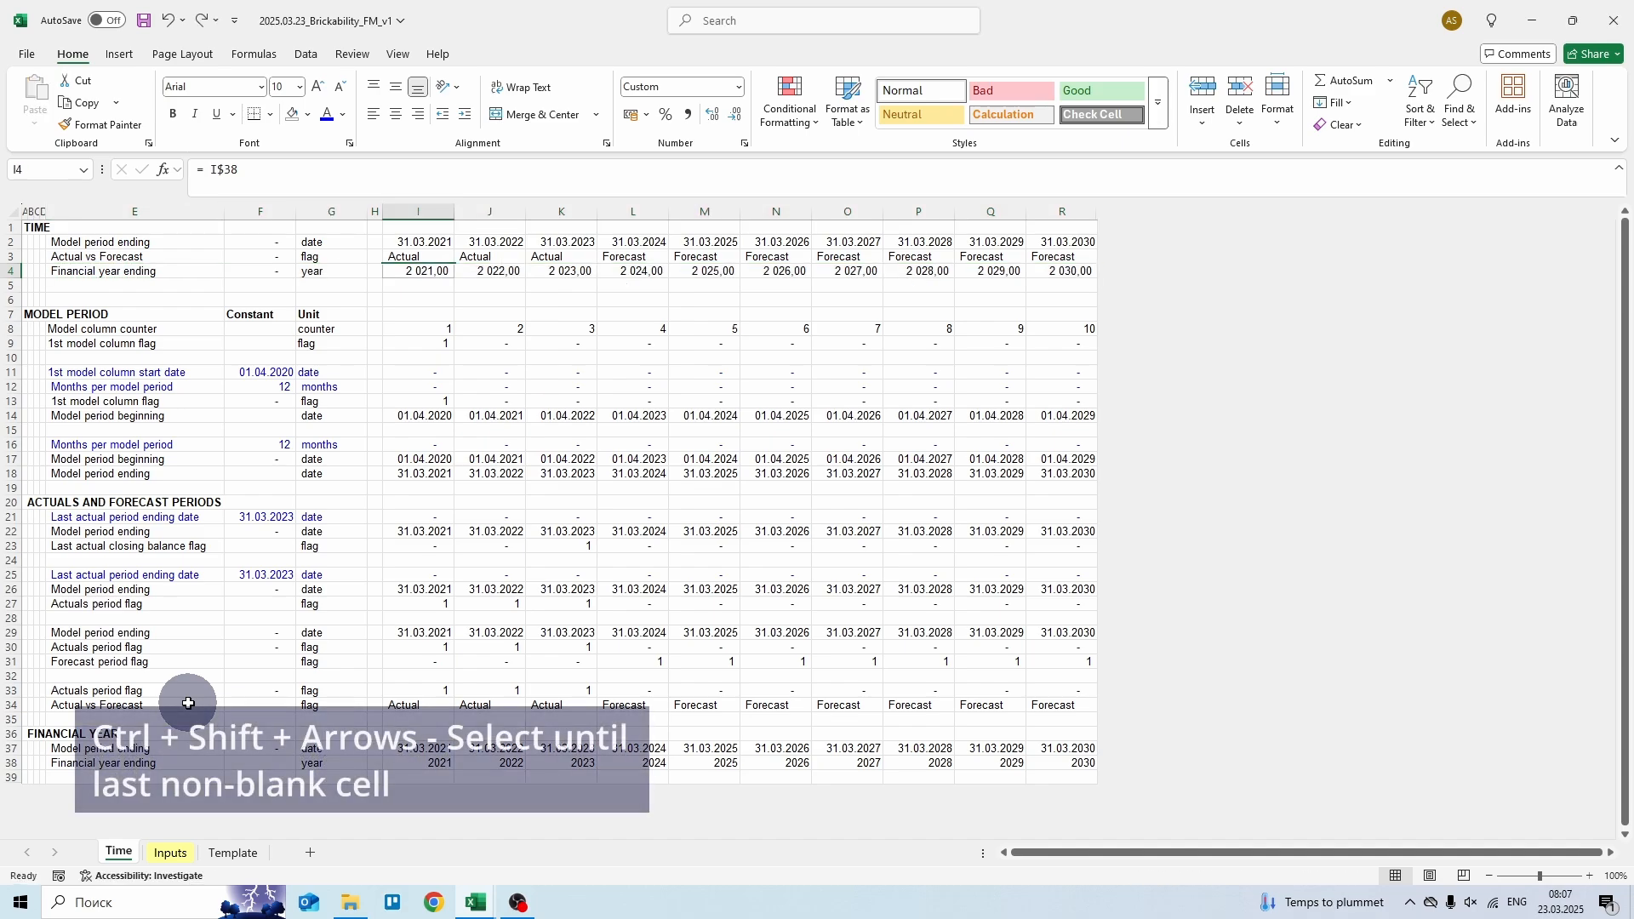
key("ctrl+shift+Right")
key("alt")
key("h")
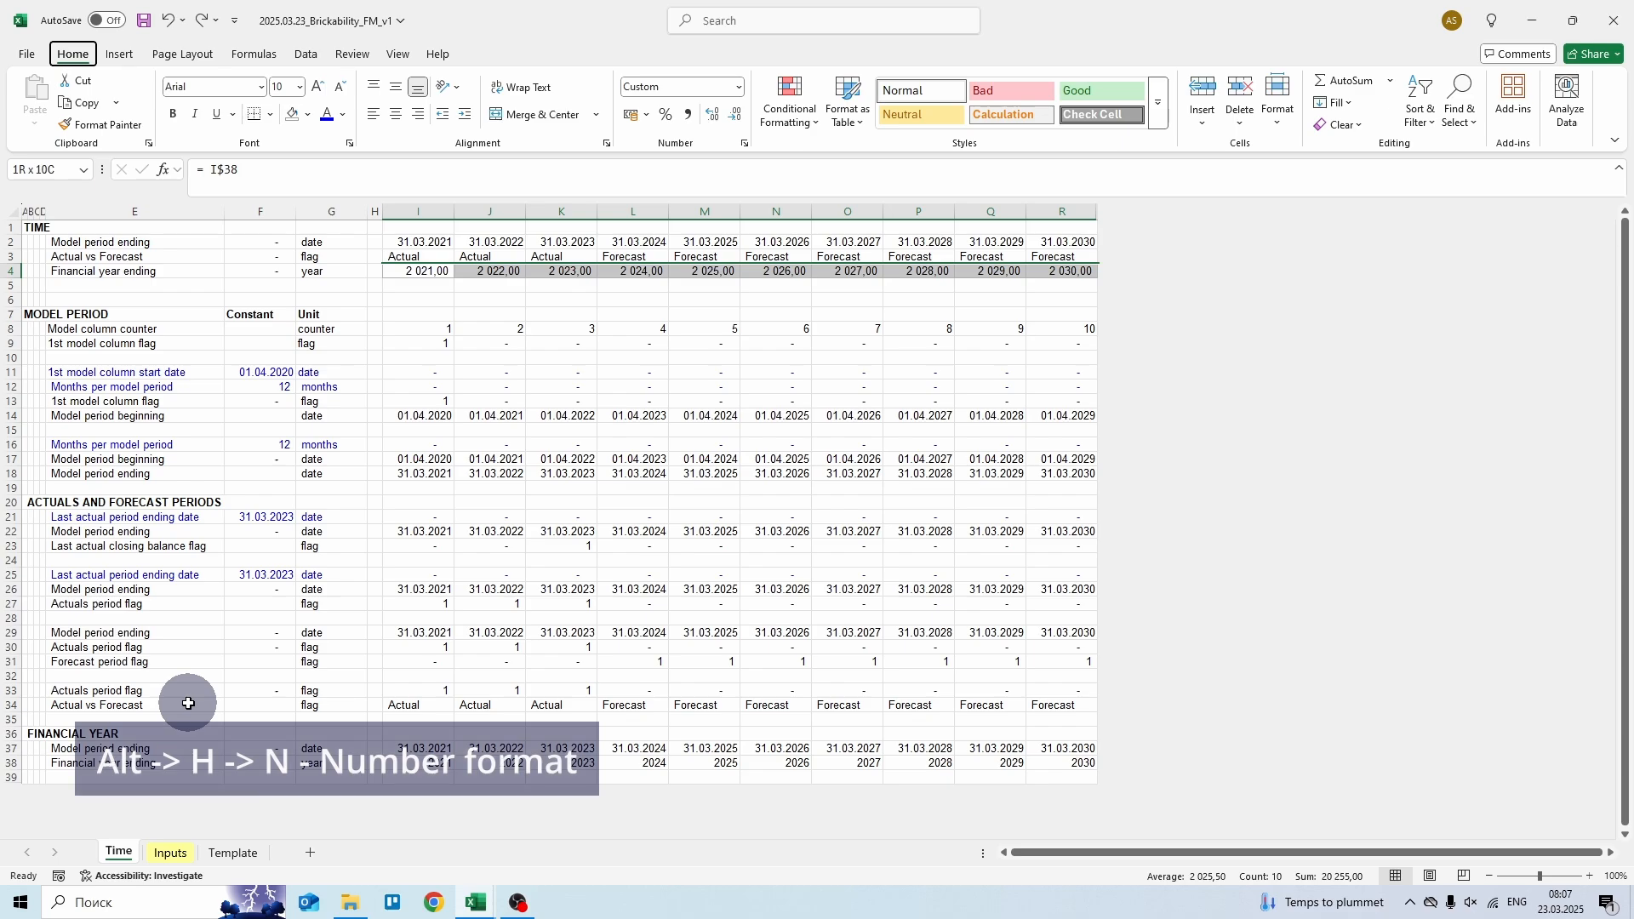
key("n")
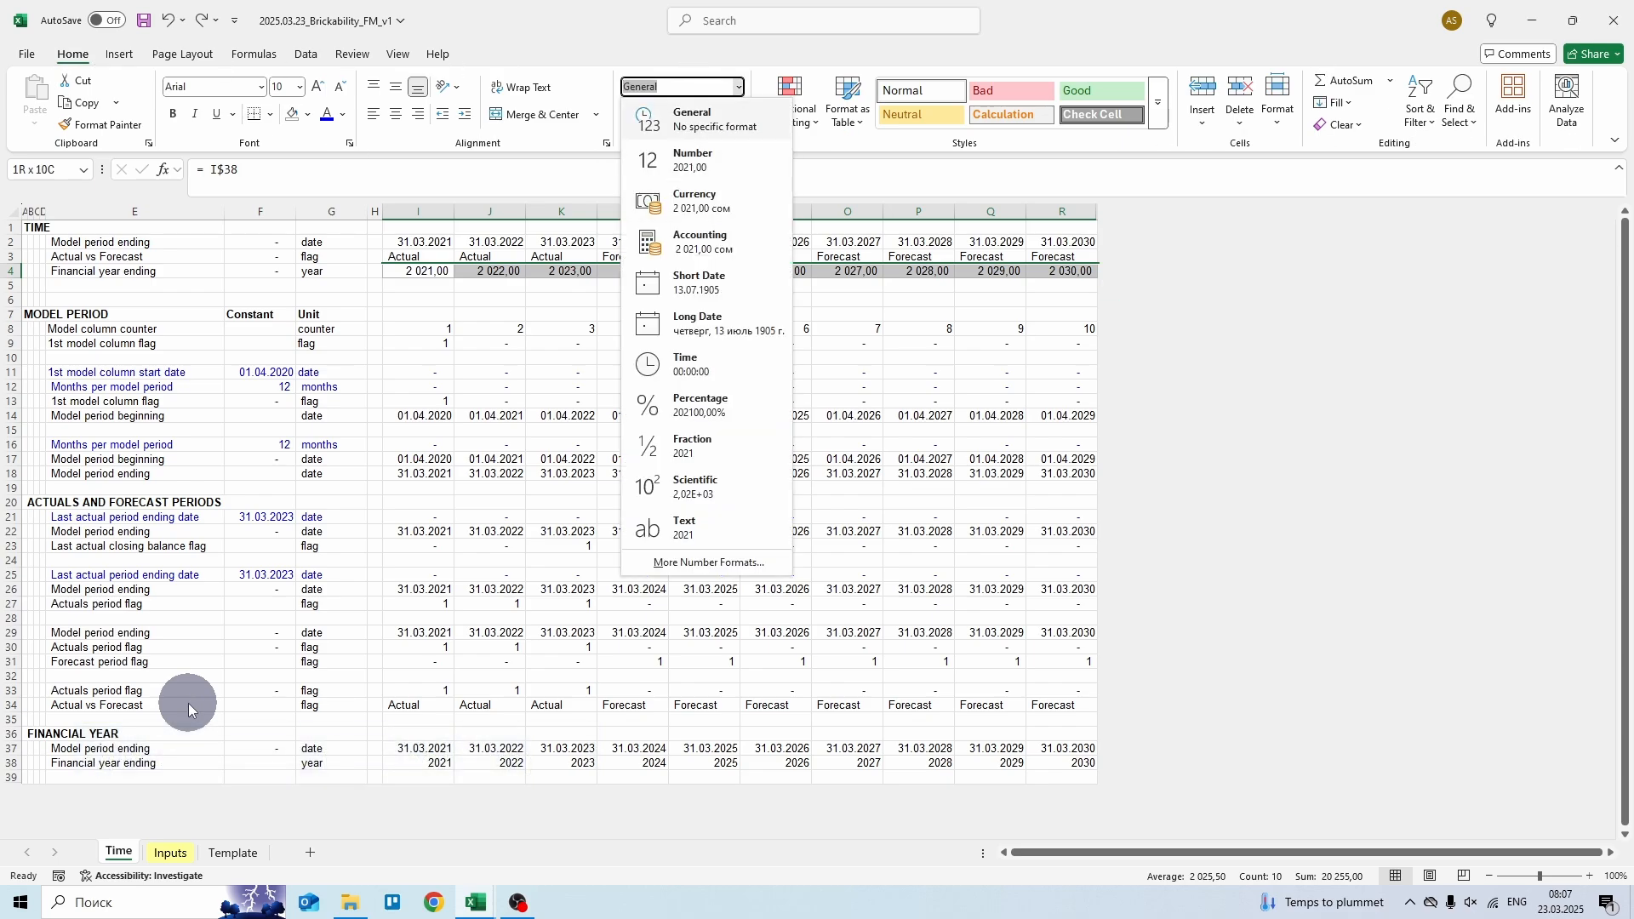
key("Return")
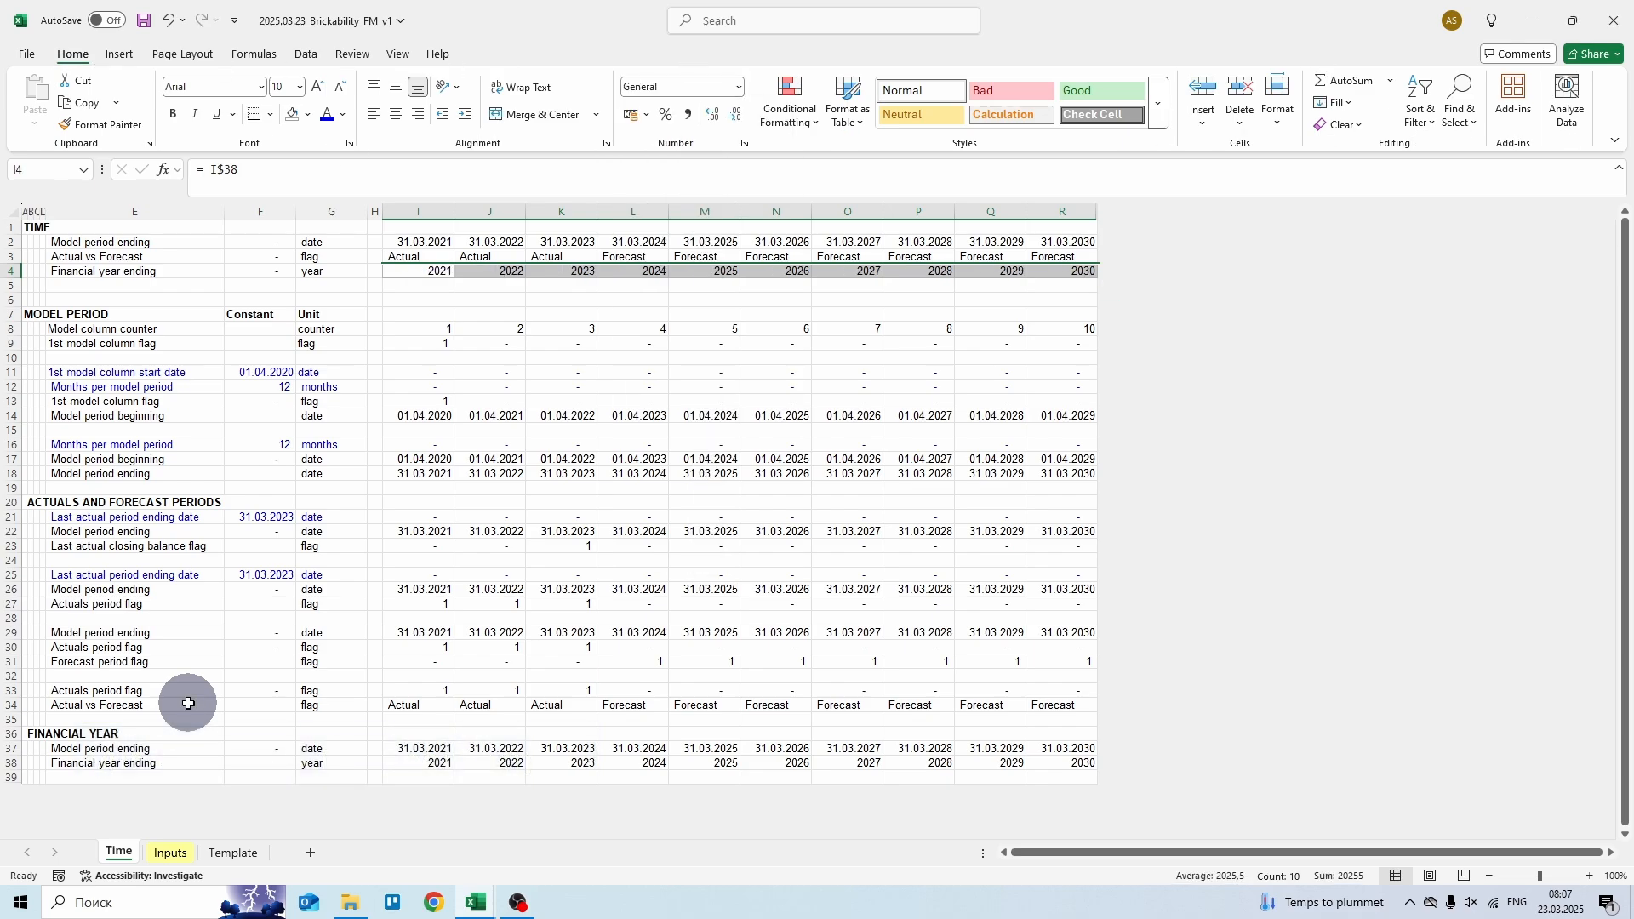
- Link E5 to the Model column counter label with = E$8 and copy the formula across the row to R5
key("Down")
key("Left")
key("Left")
key("Left")
key("Left")
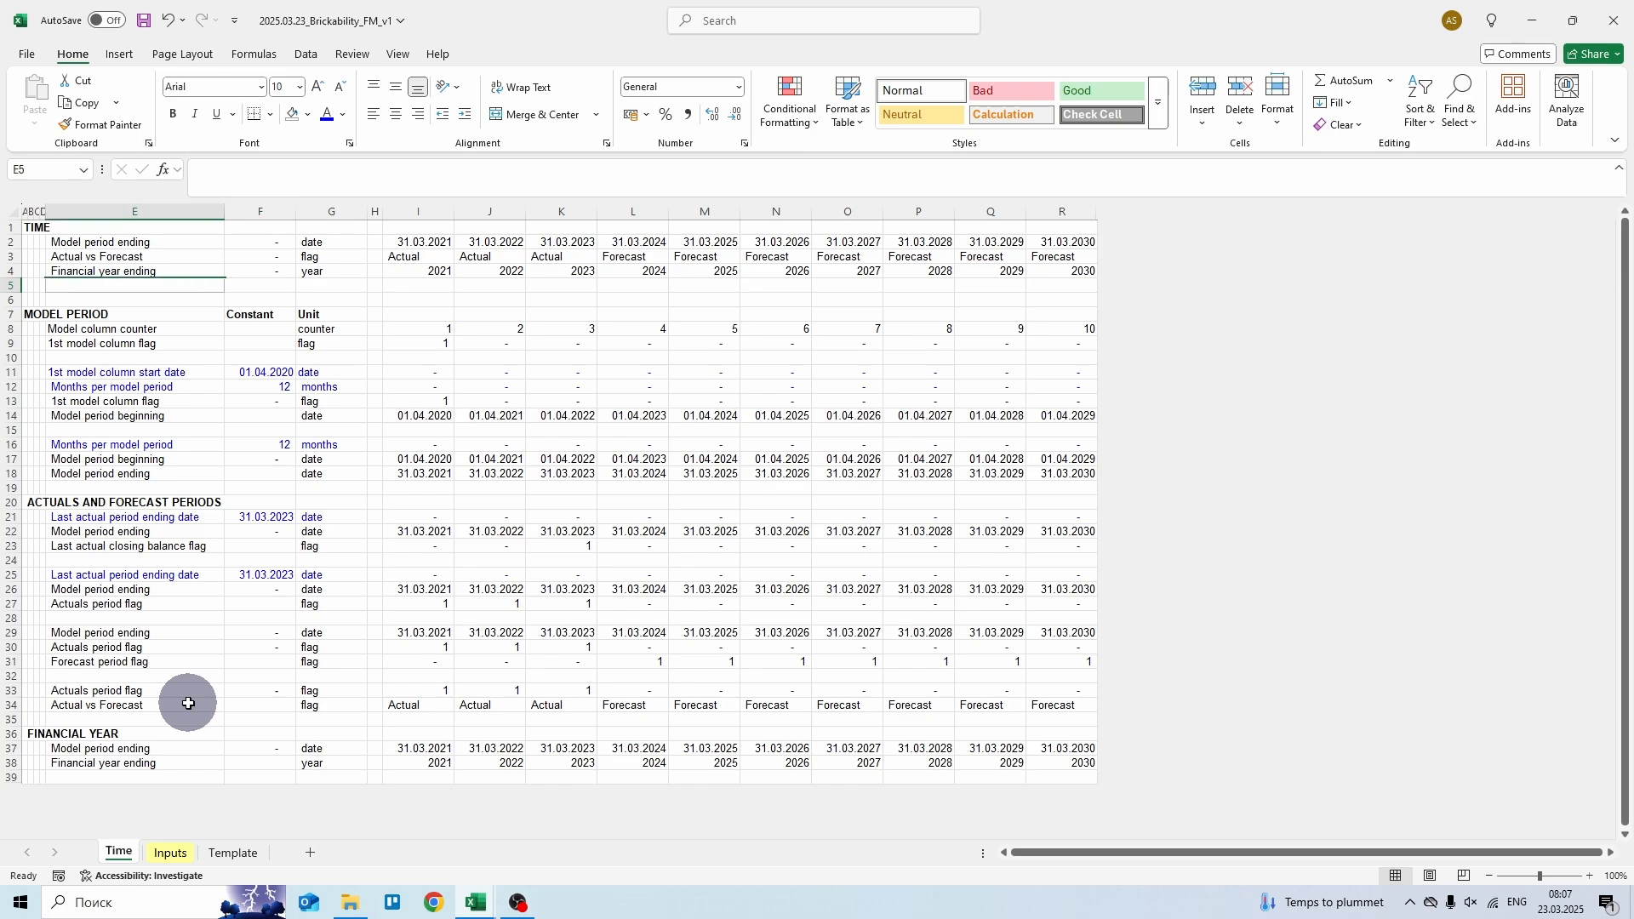
type("=")
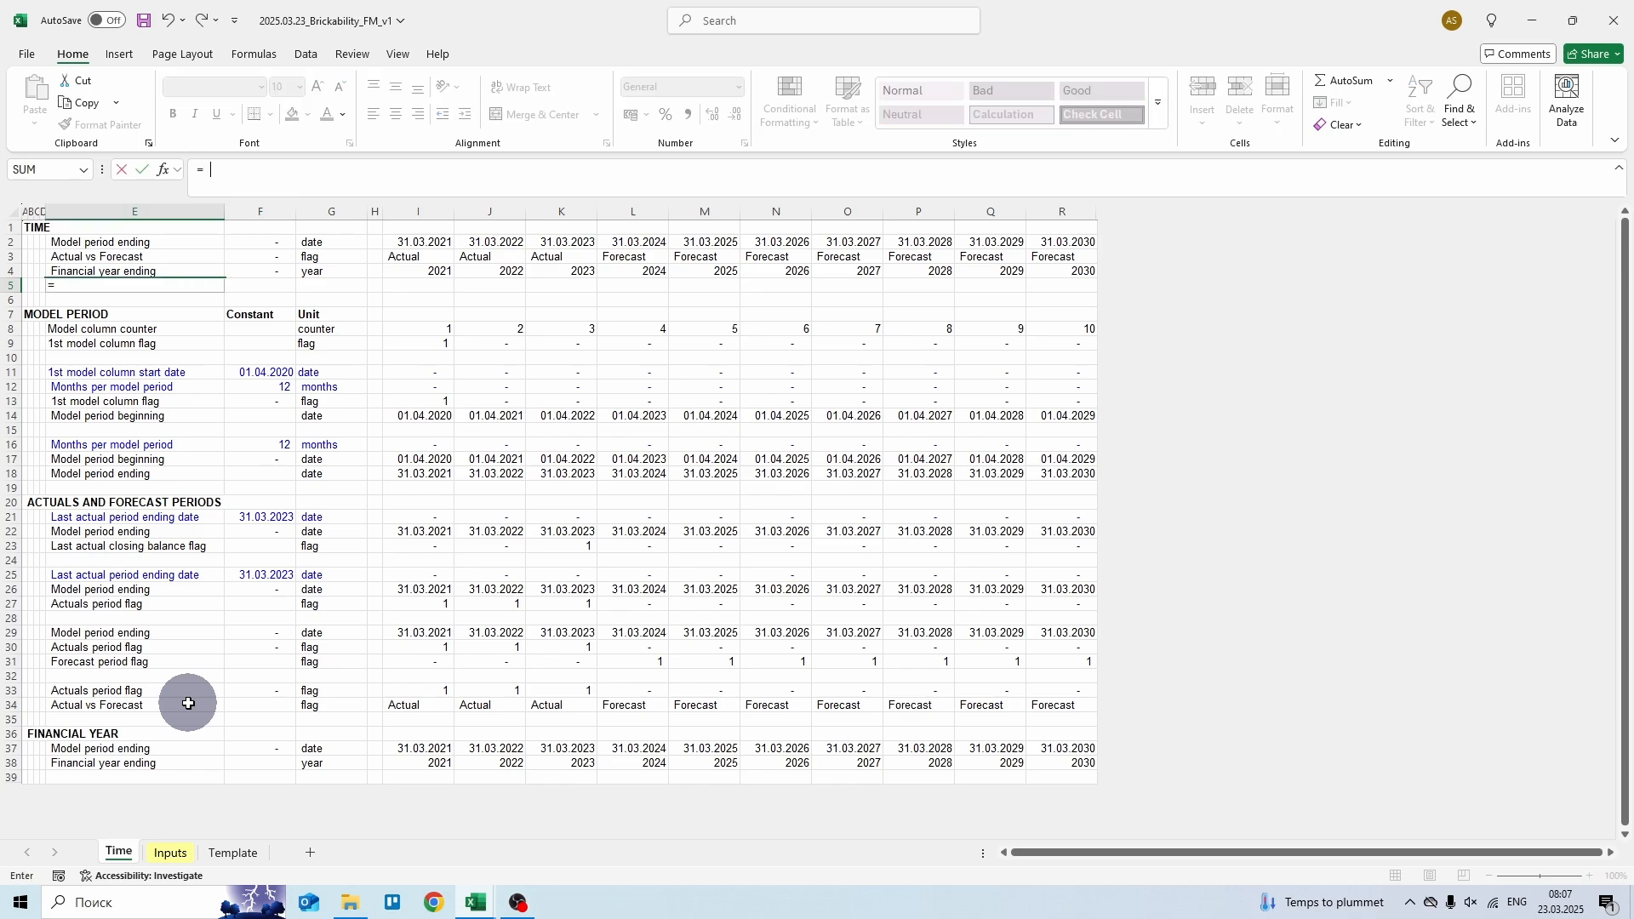
key("Down")
key("Down")
key("Down")
key("F4")
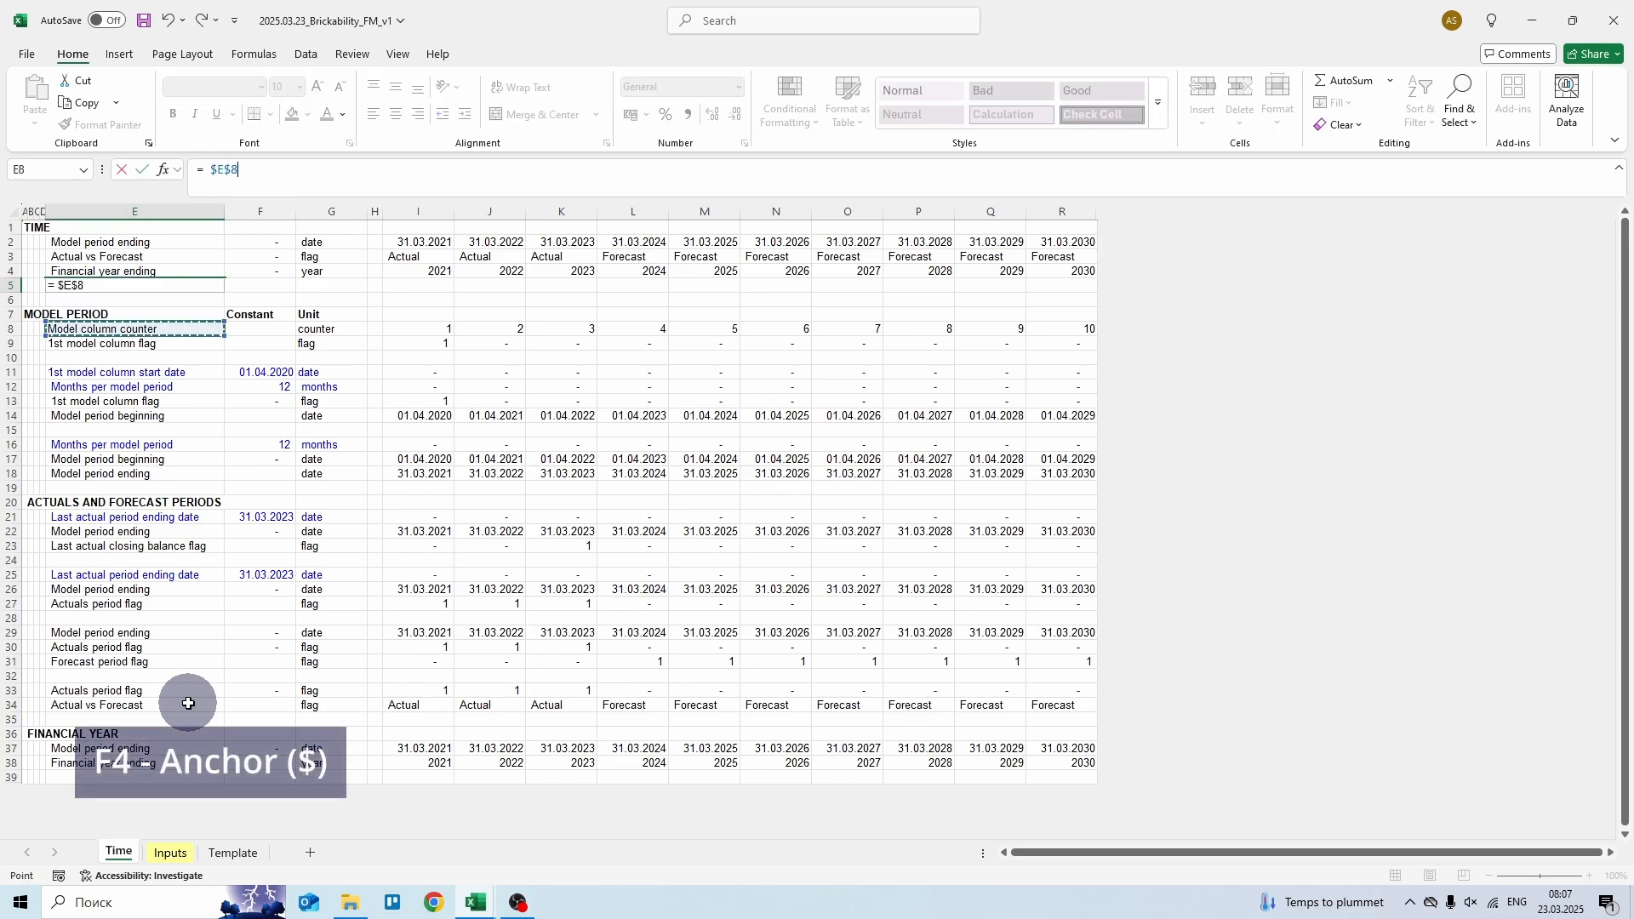
key("F4")
key("ctrl+Return")
key("ctrl+c")
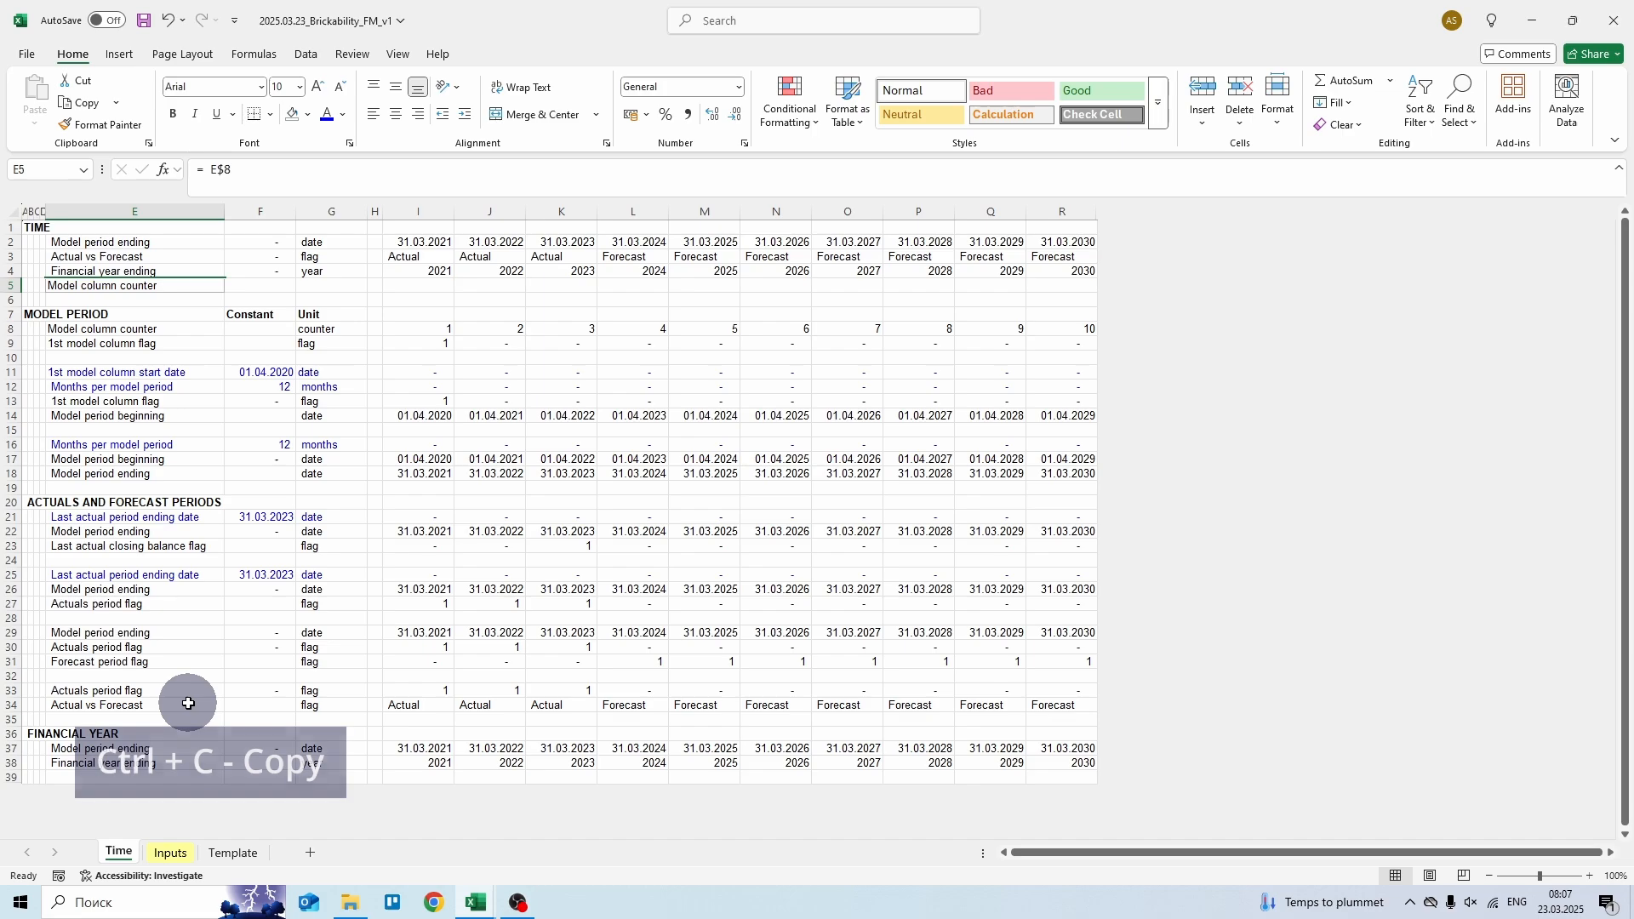
key("ctrl+shift+Right")
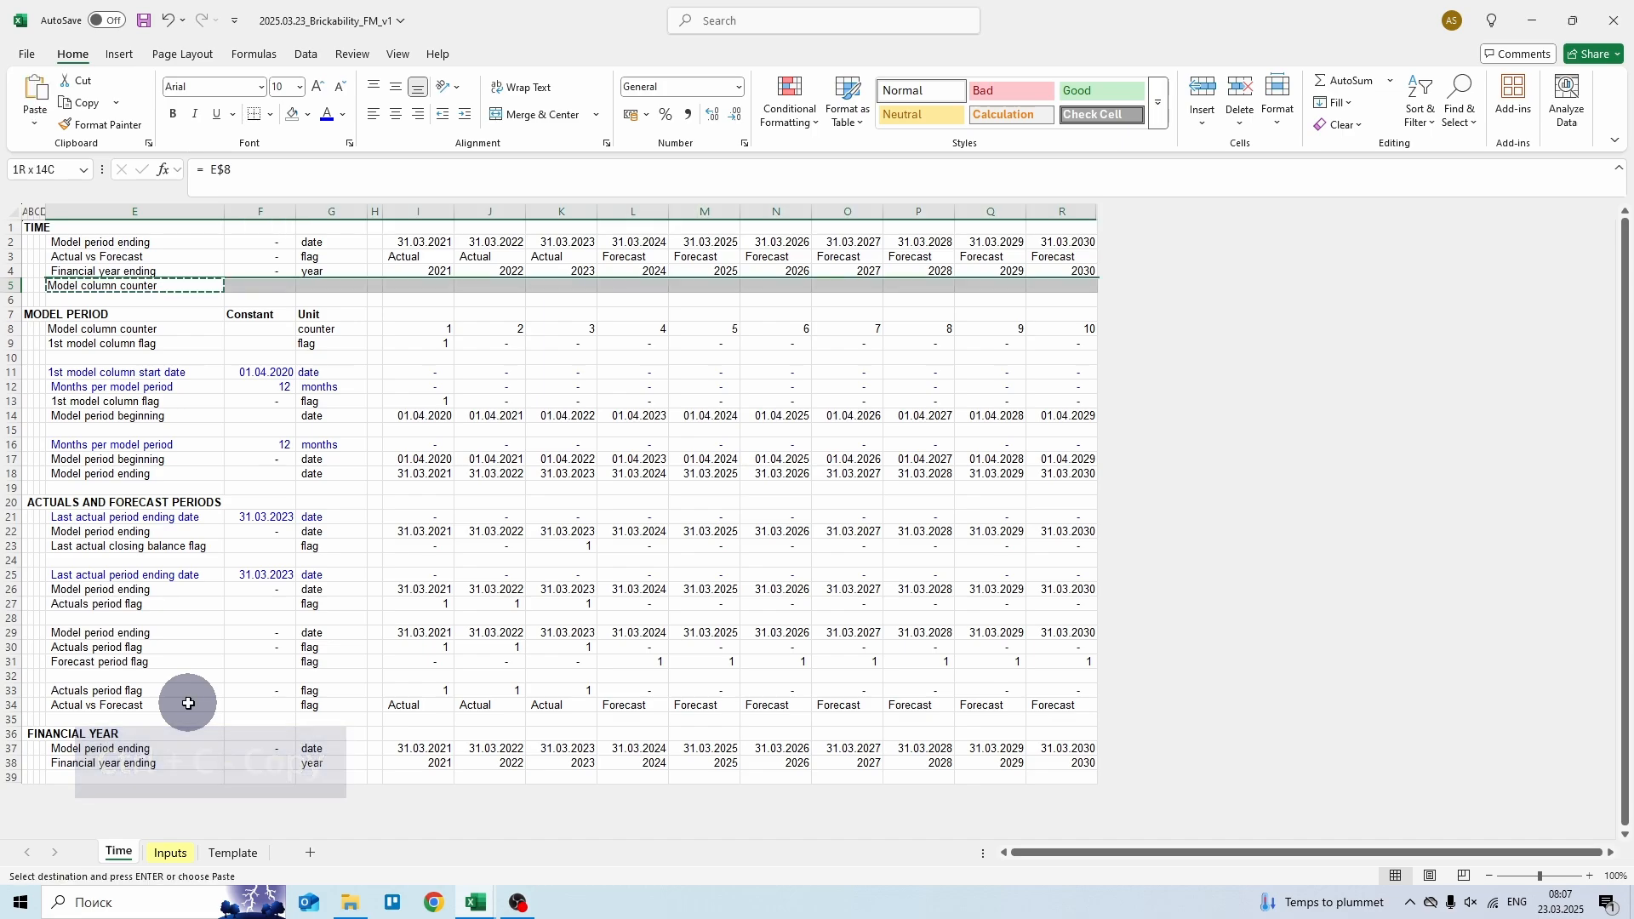
key("Return")
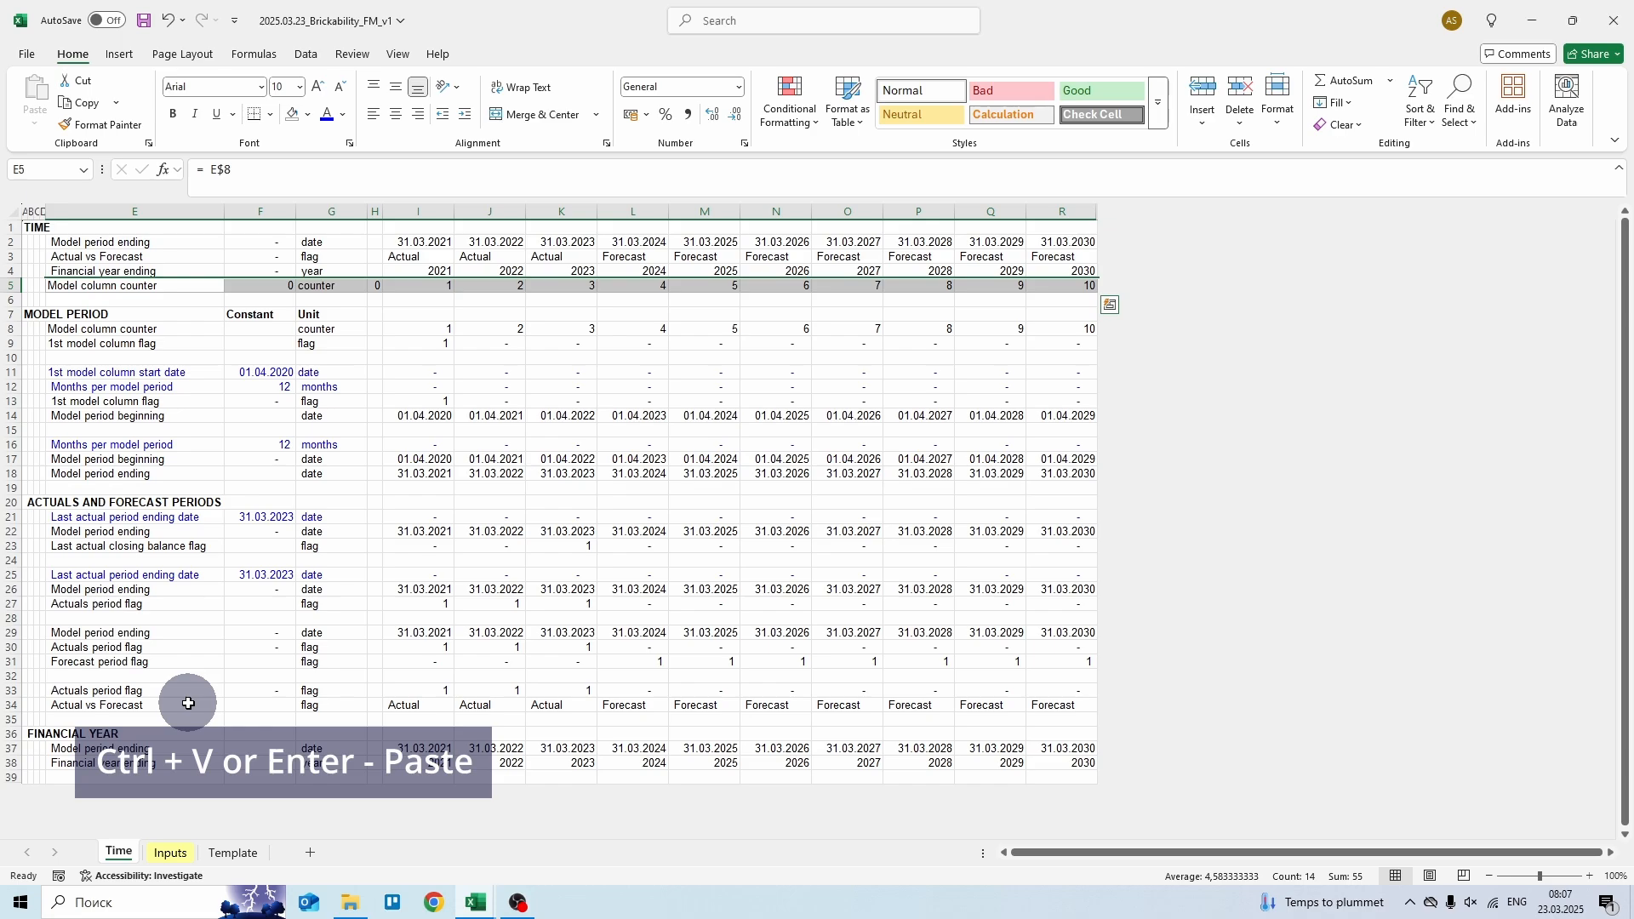
- Apply the Comma Style to the Model column counter row E5:R5 and reduce it to zero decimal places
key("alt")
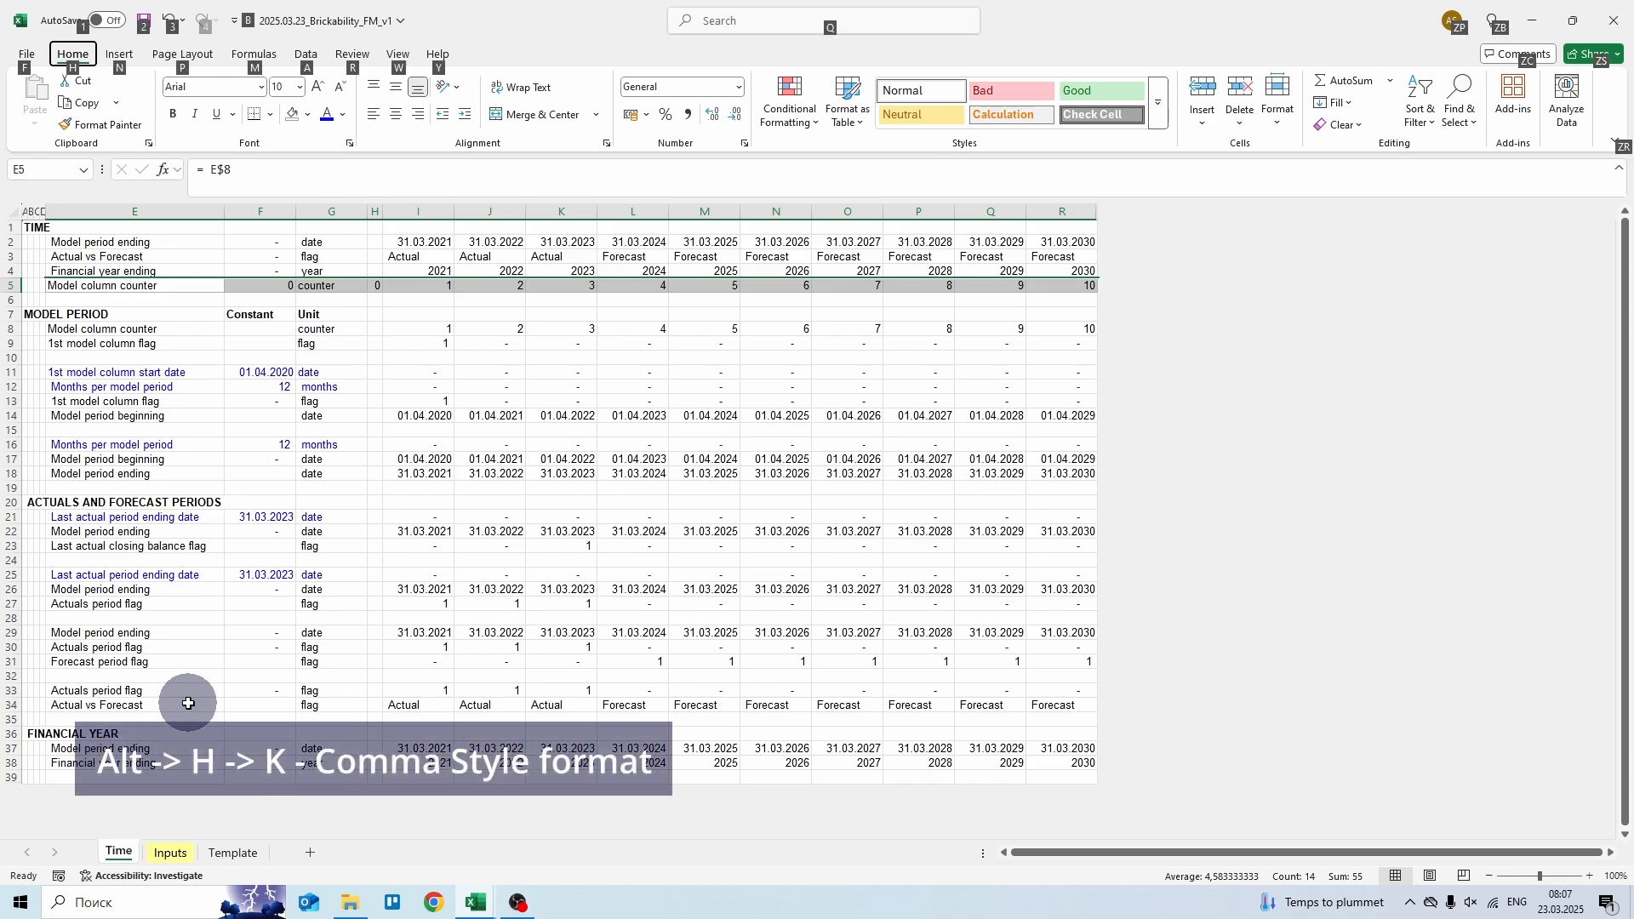
key("h")
key("k")
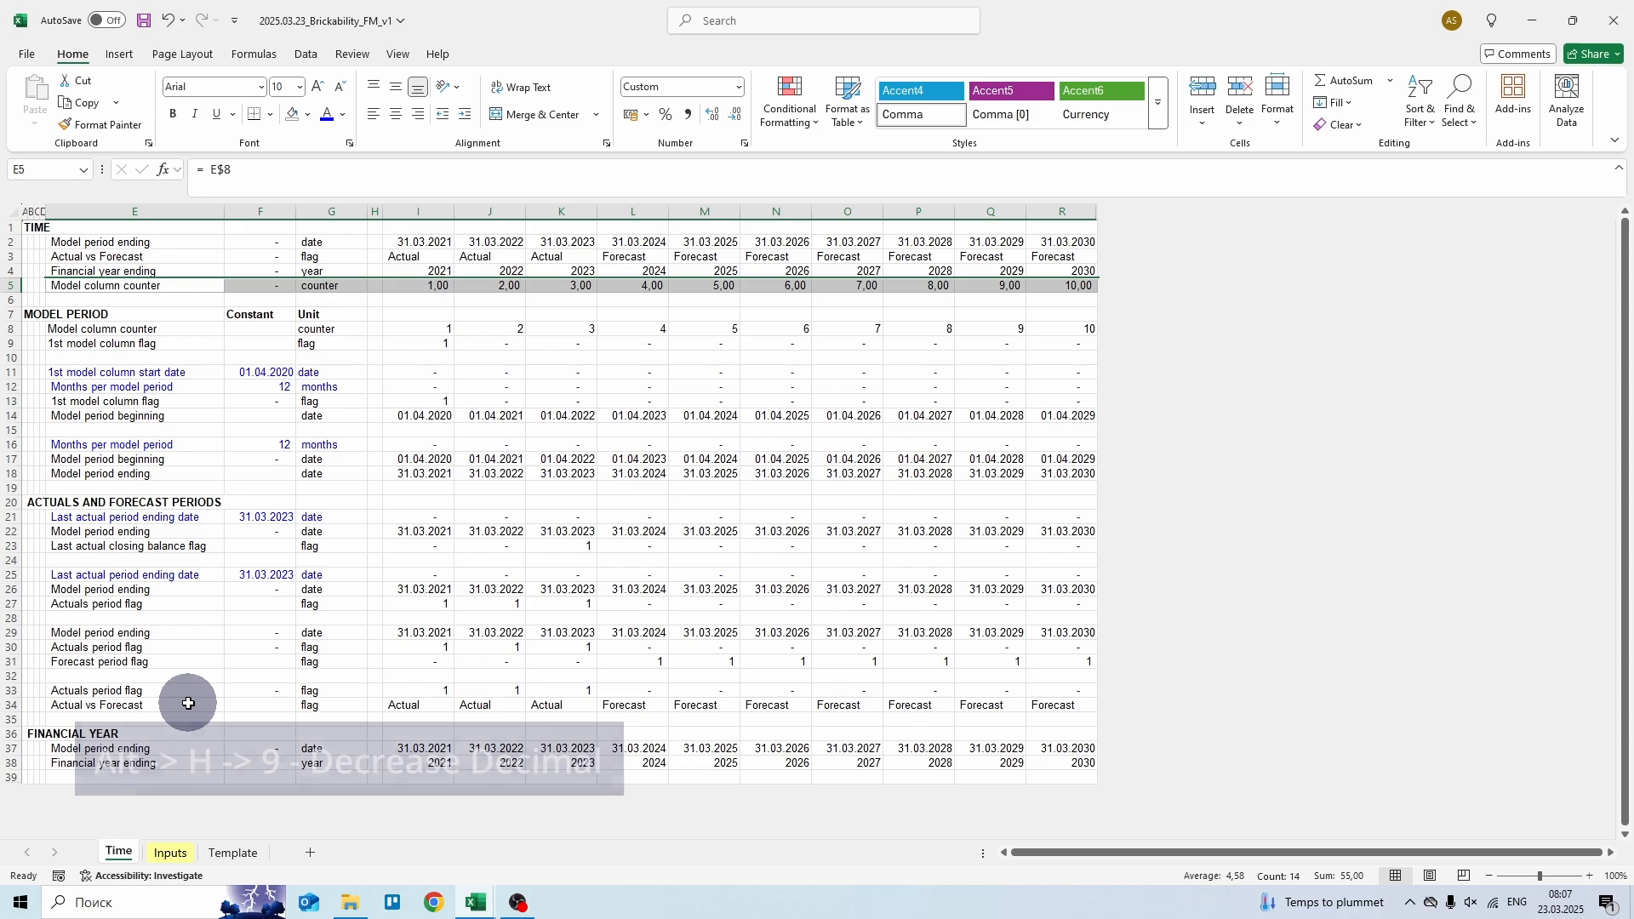
key("alt")
key("h")
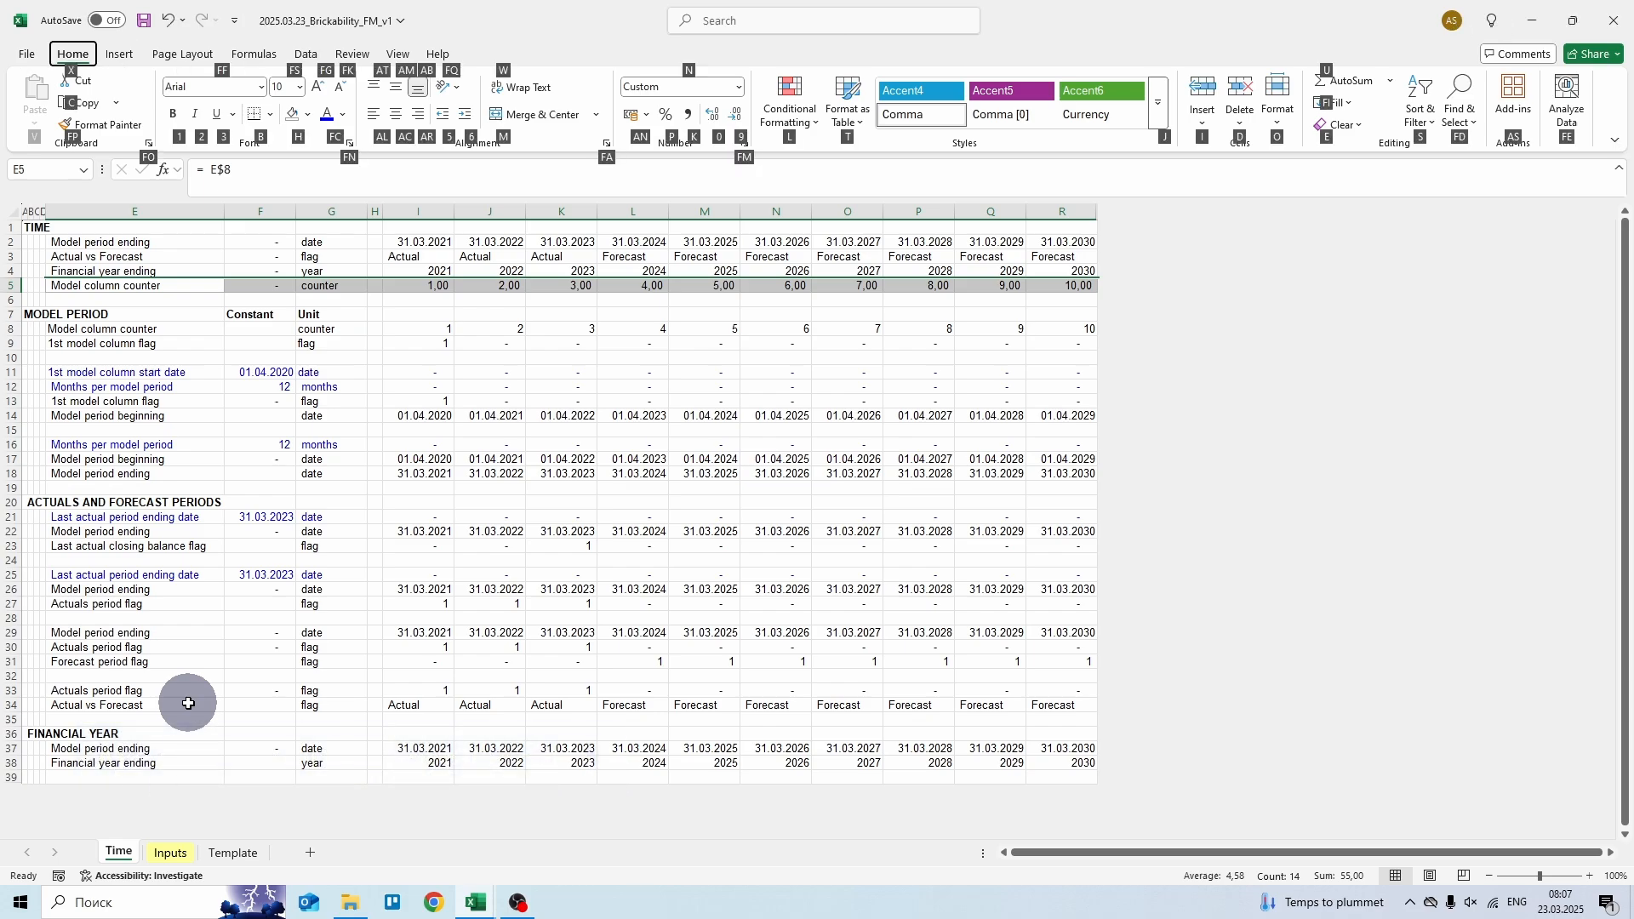
key("9")
key("alt")
key("h")
key("9")
- Freeze the panes at cell I6 so header rows 1–5 and columns A–H stay fixed, and check by scrolling
key("Down")
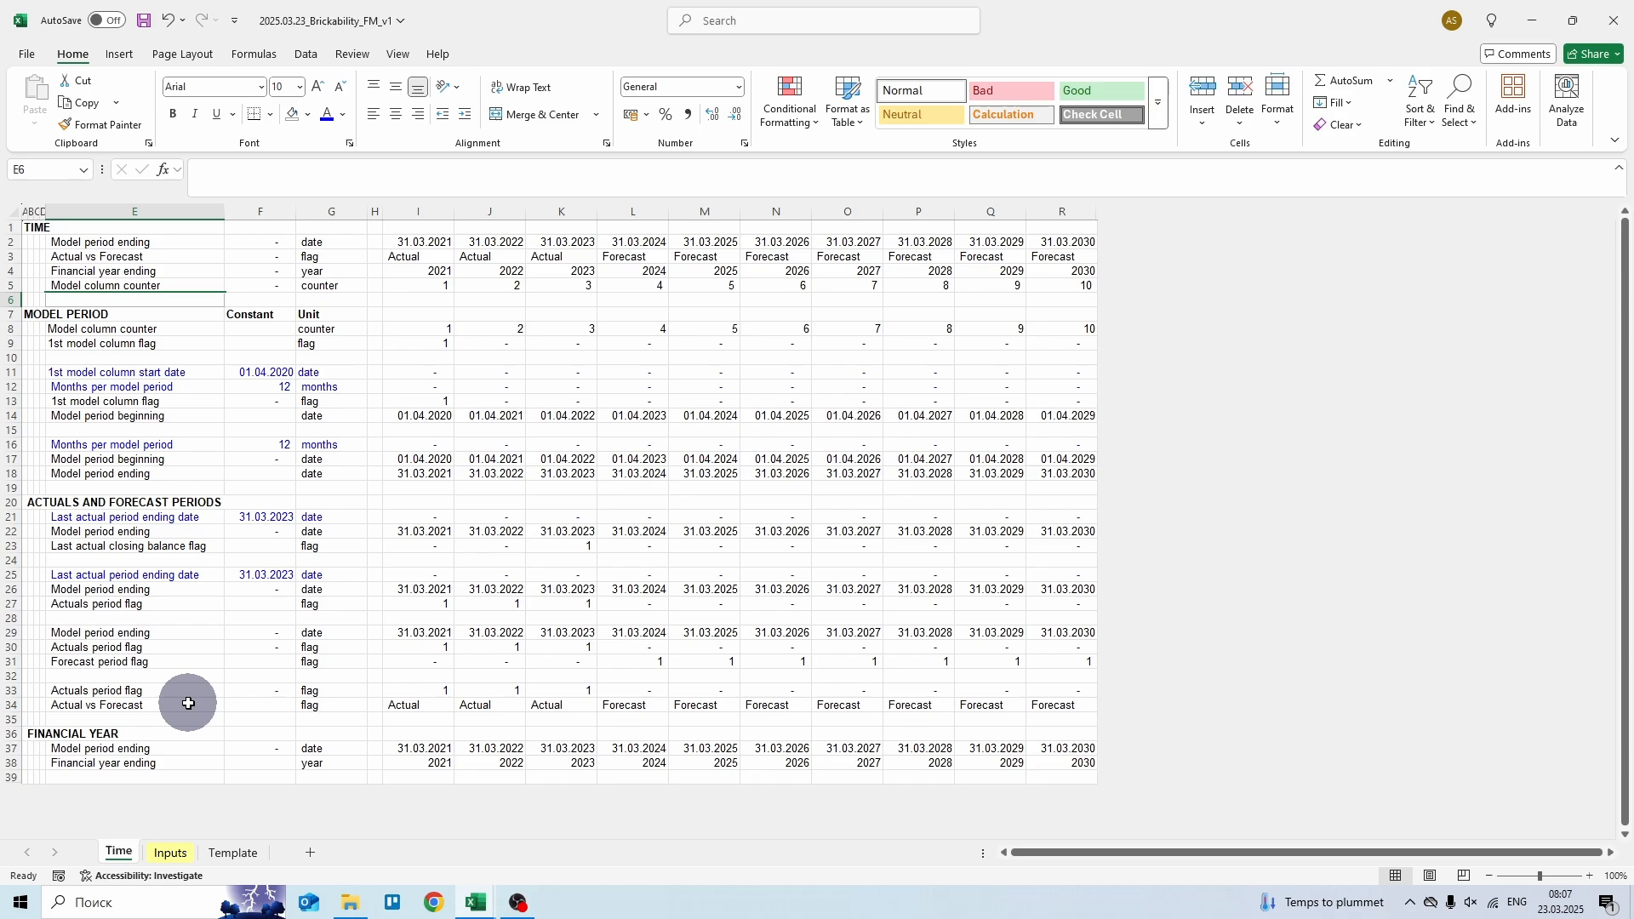
key("Right")
key("Right")
key("Right")
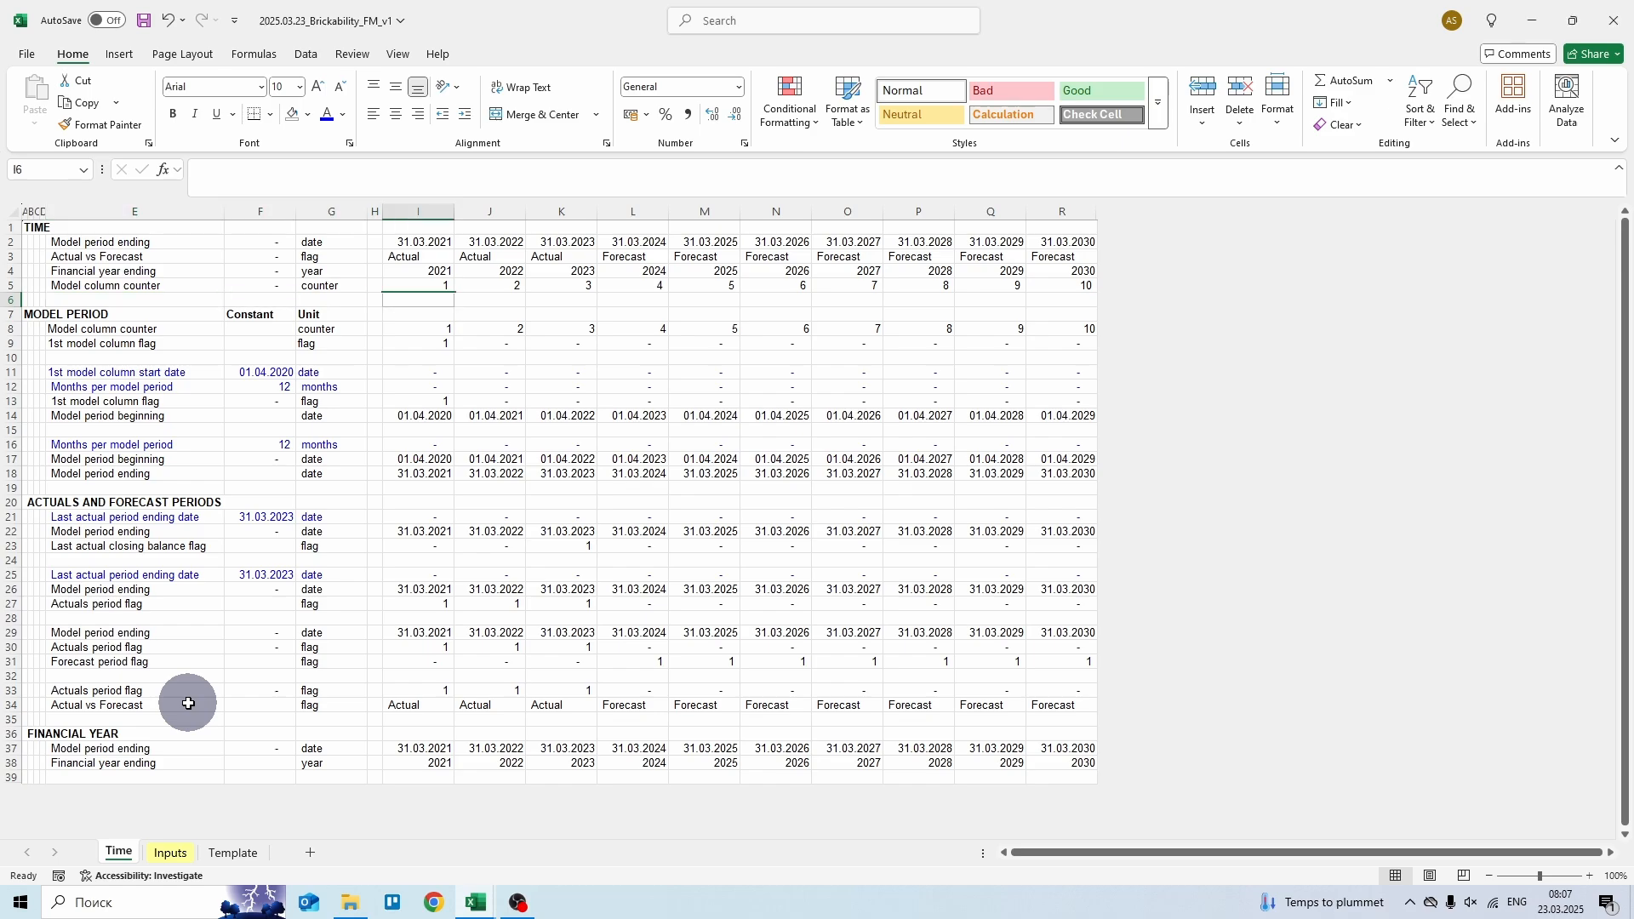
left_click(396, 54)
left_click(911, 102)
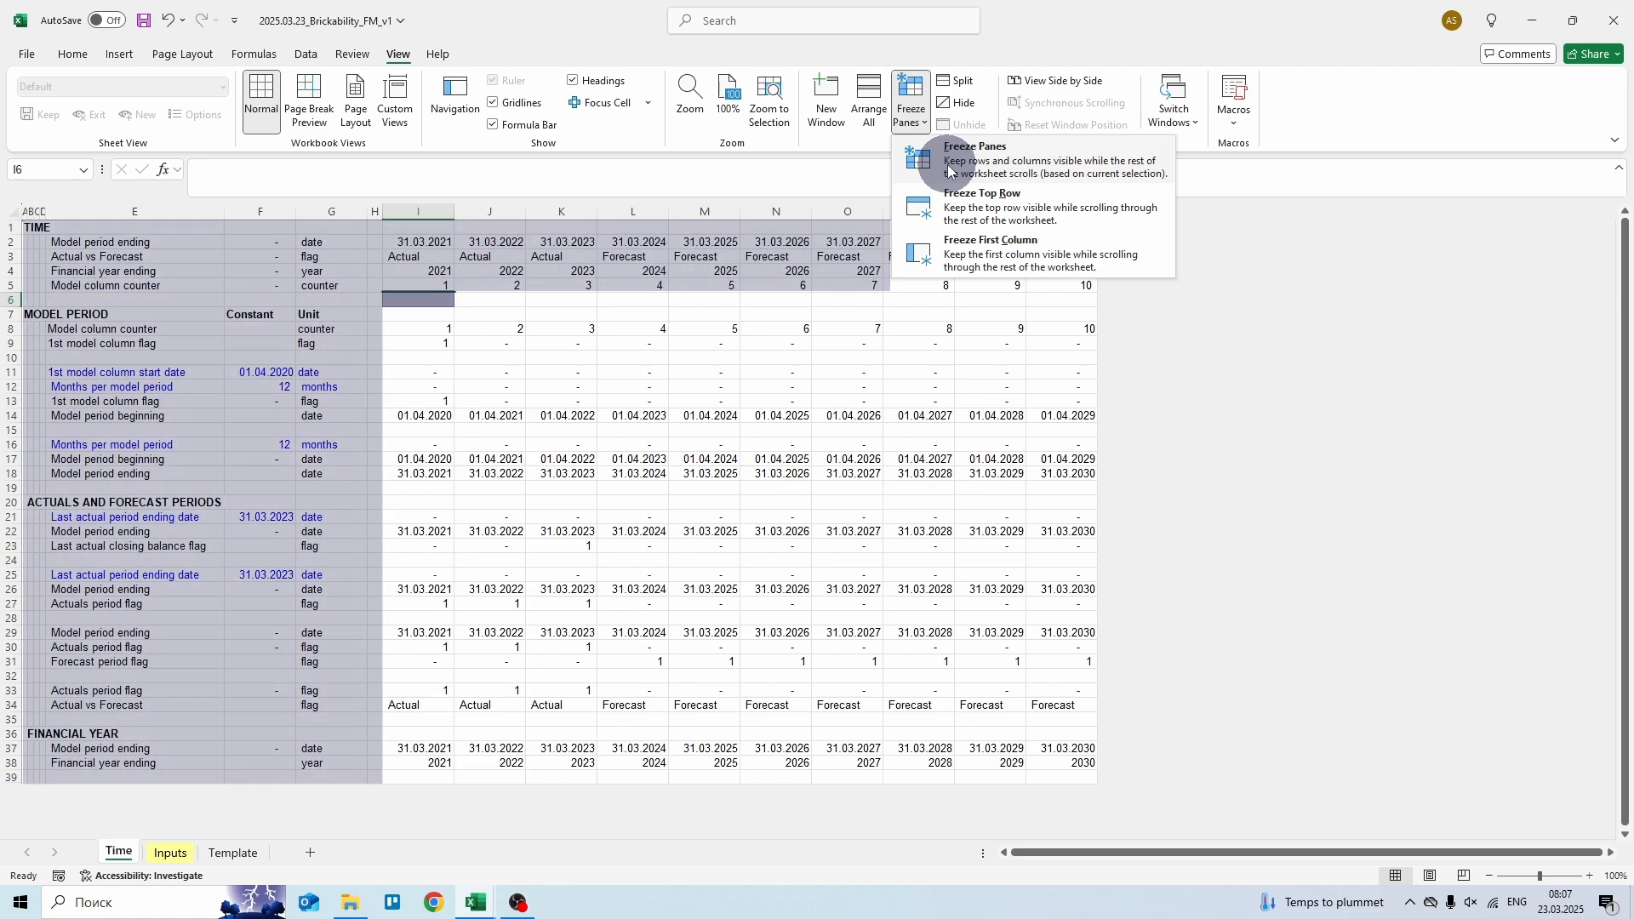
left_click(949, 171)
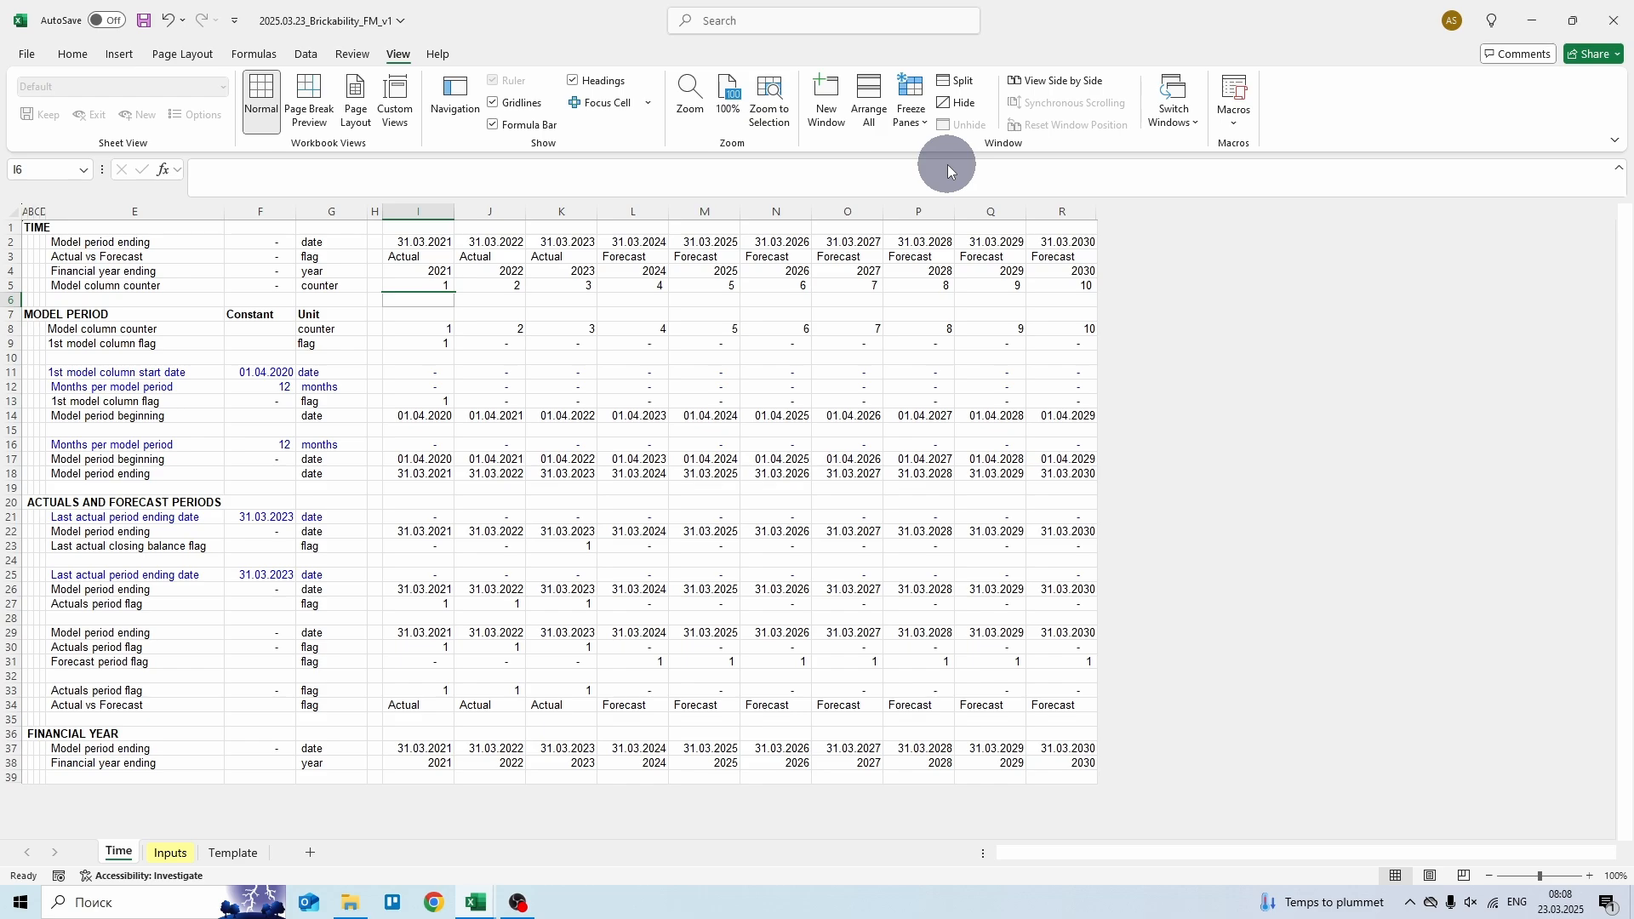
scroll(640, 404, "down", 3)
scroll(640, 404, "down", 8)
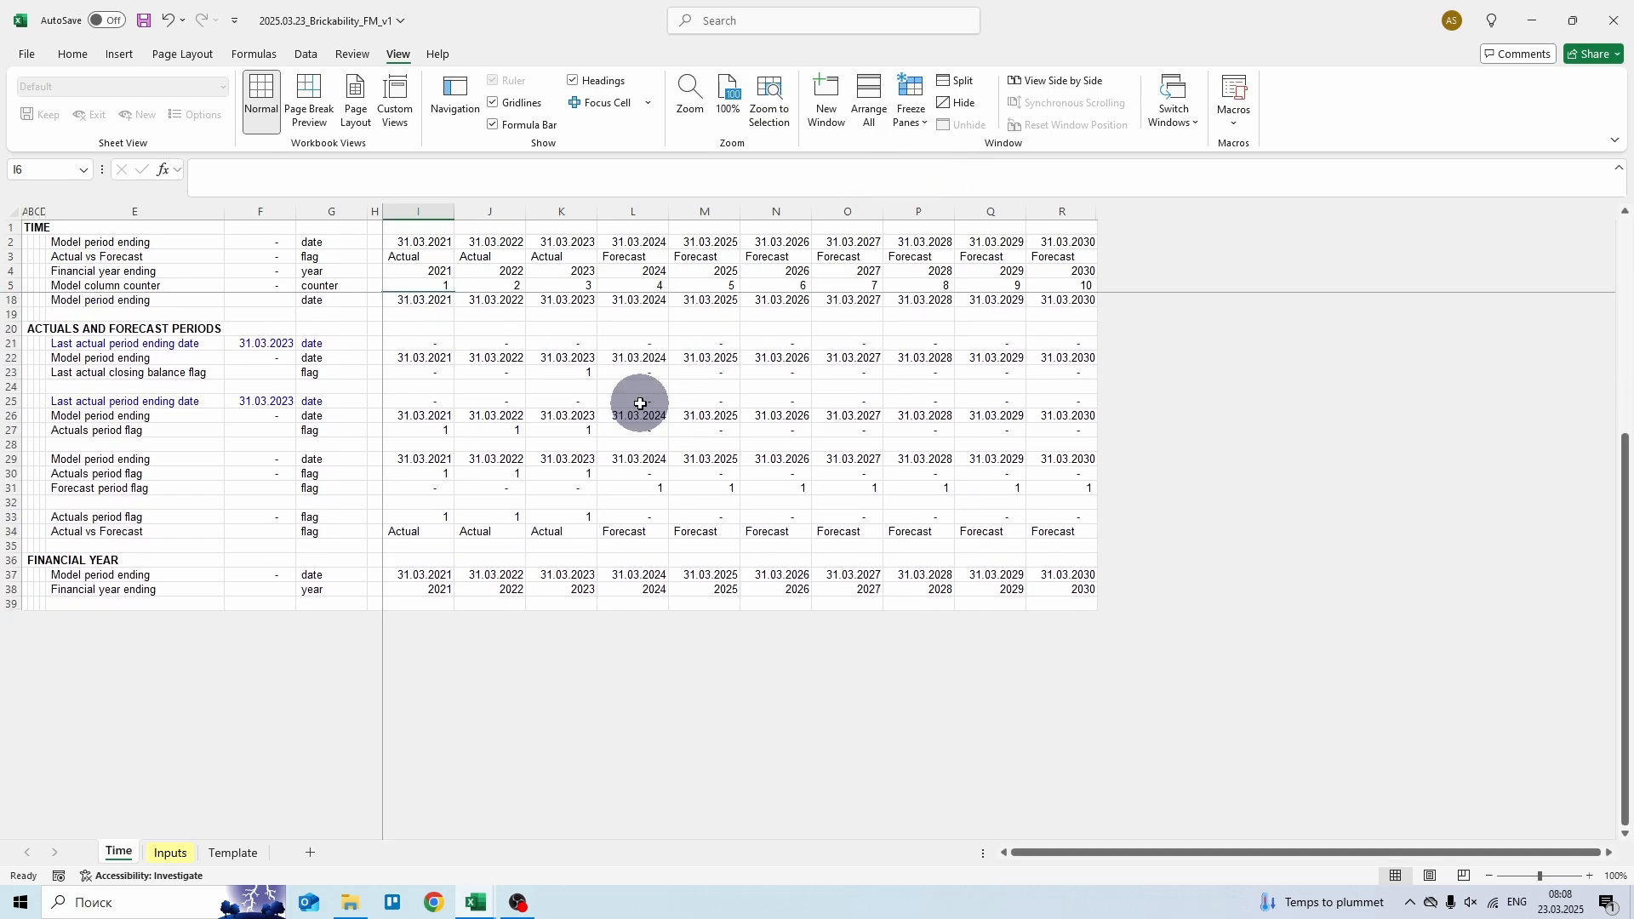
scroll(645, 401, "up", 9)
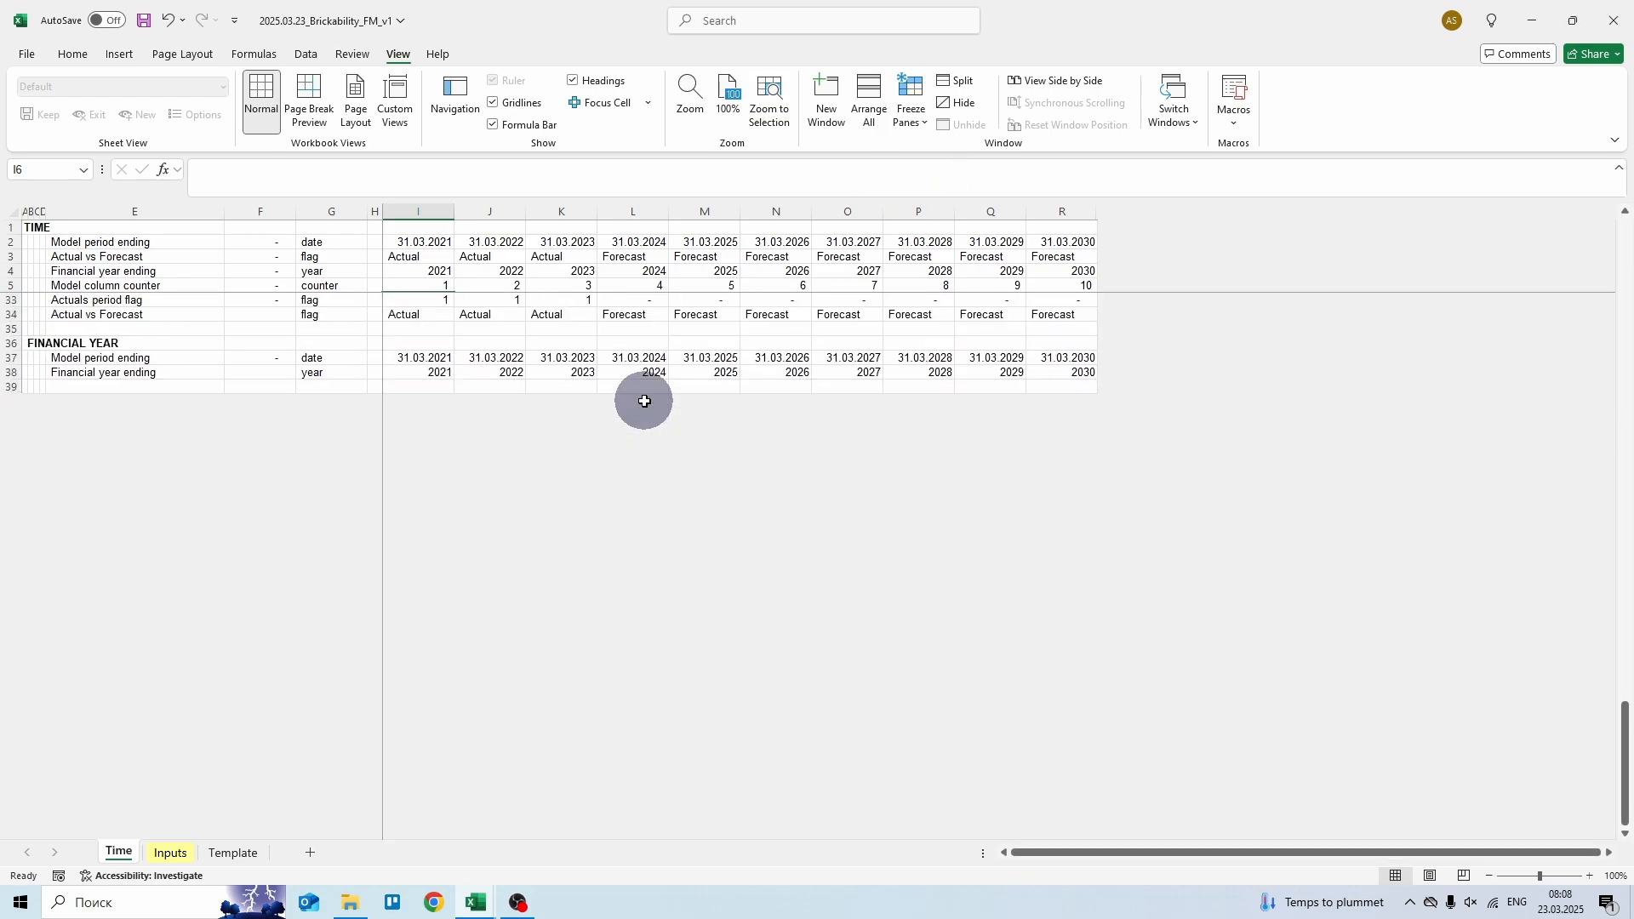
scroll(644, 401, "up", 2)
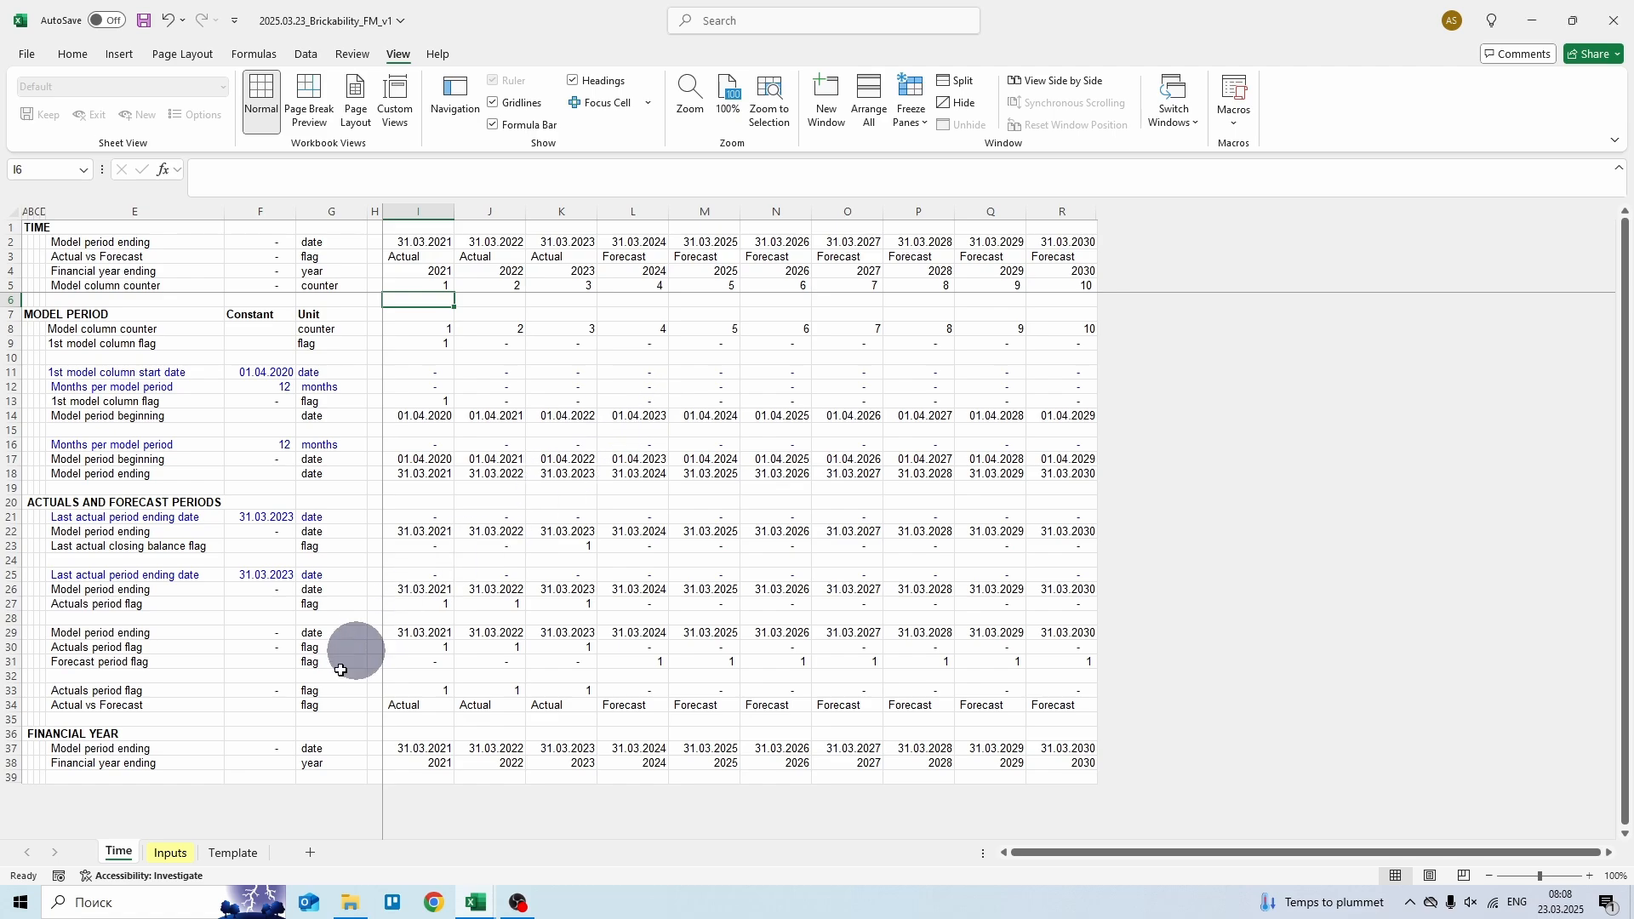
- On the Template sheet, link E2 to the Model period ending label in E18 of the Time sheet
left_click(238, 859)
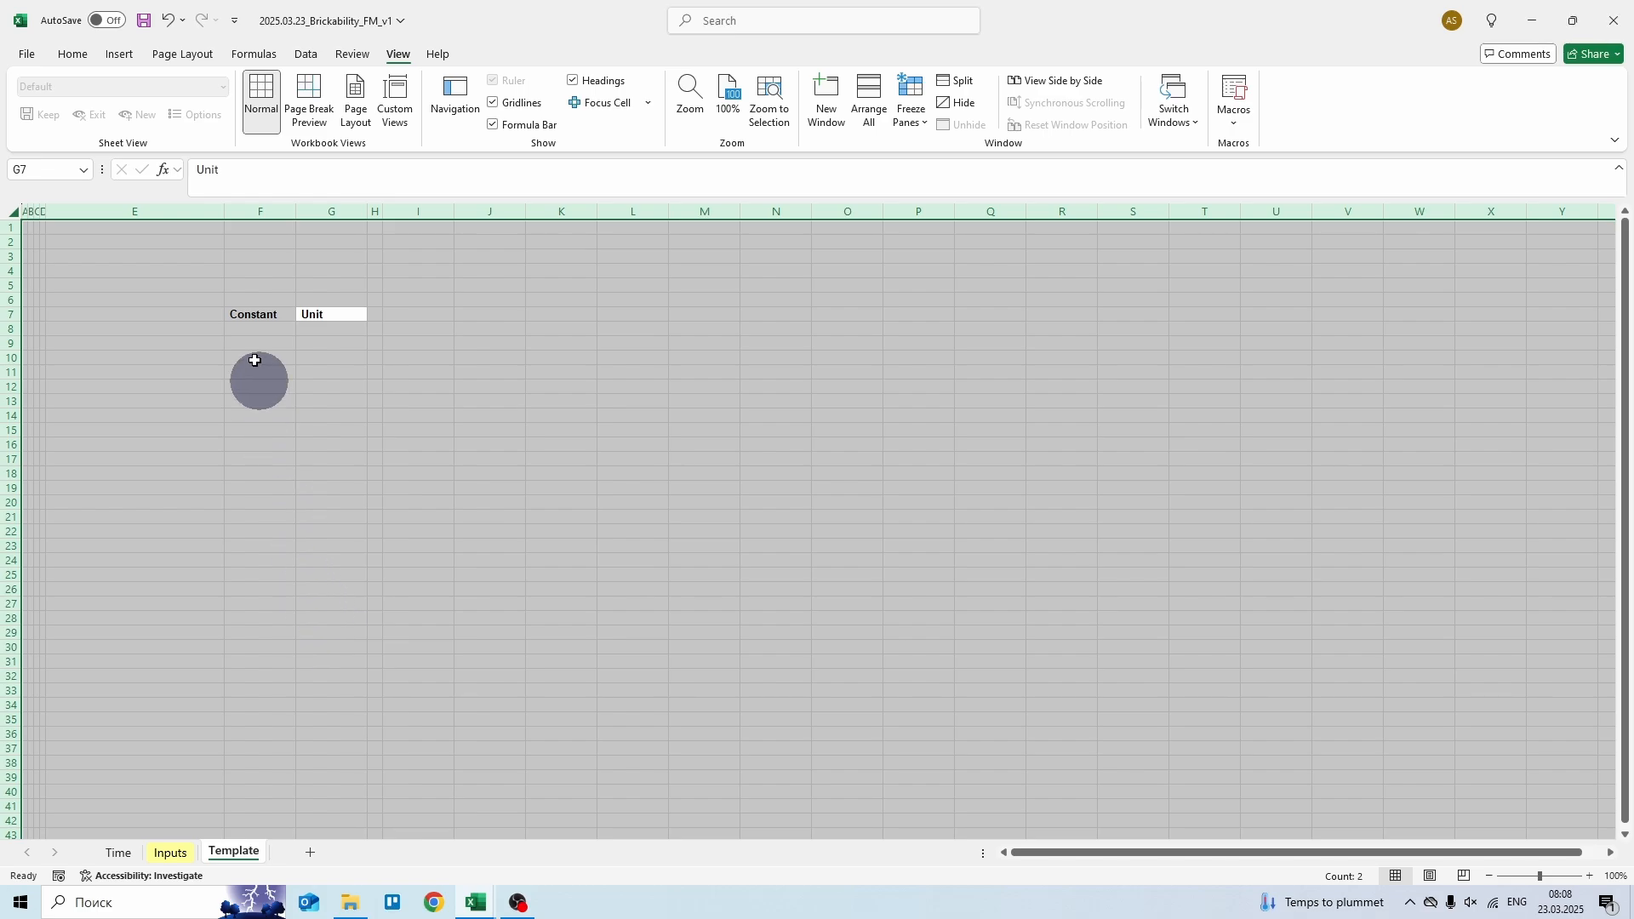
left_click(170, 245)
type("=")
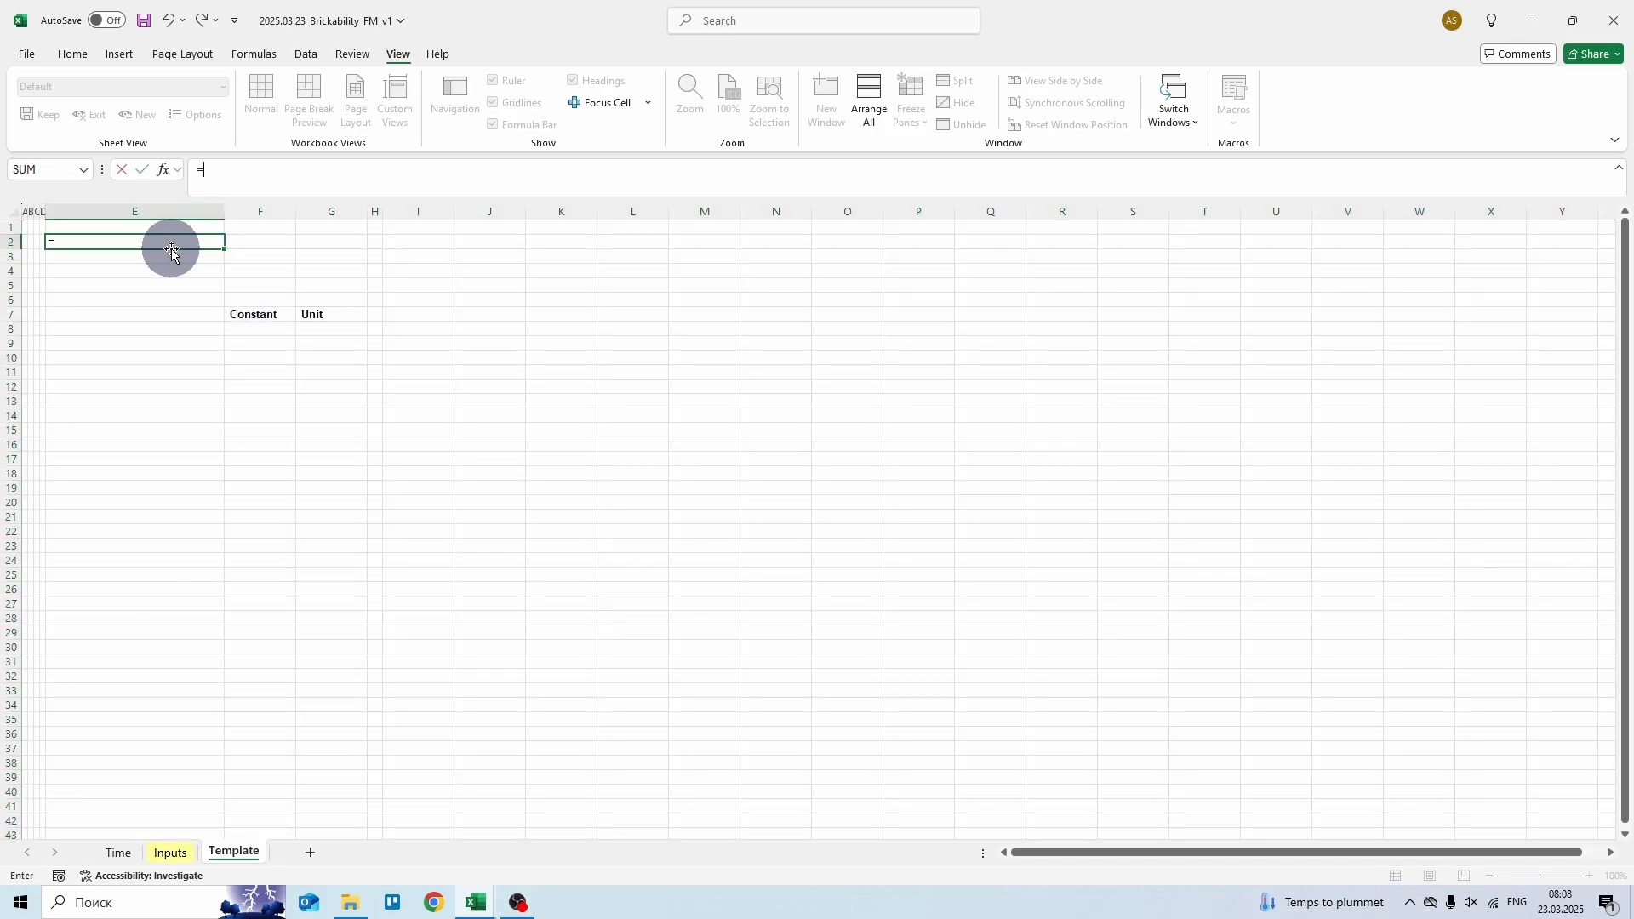
key("ctrl+Page_Up")
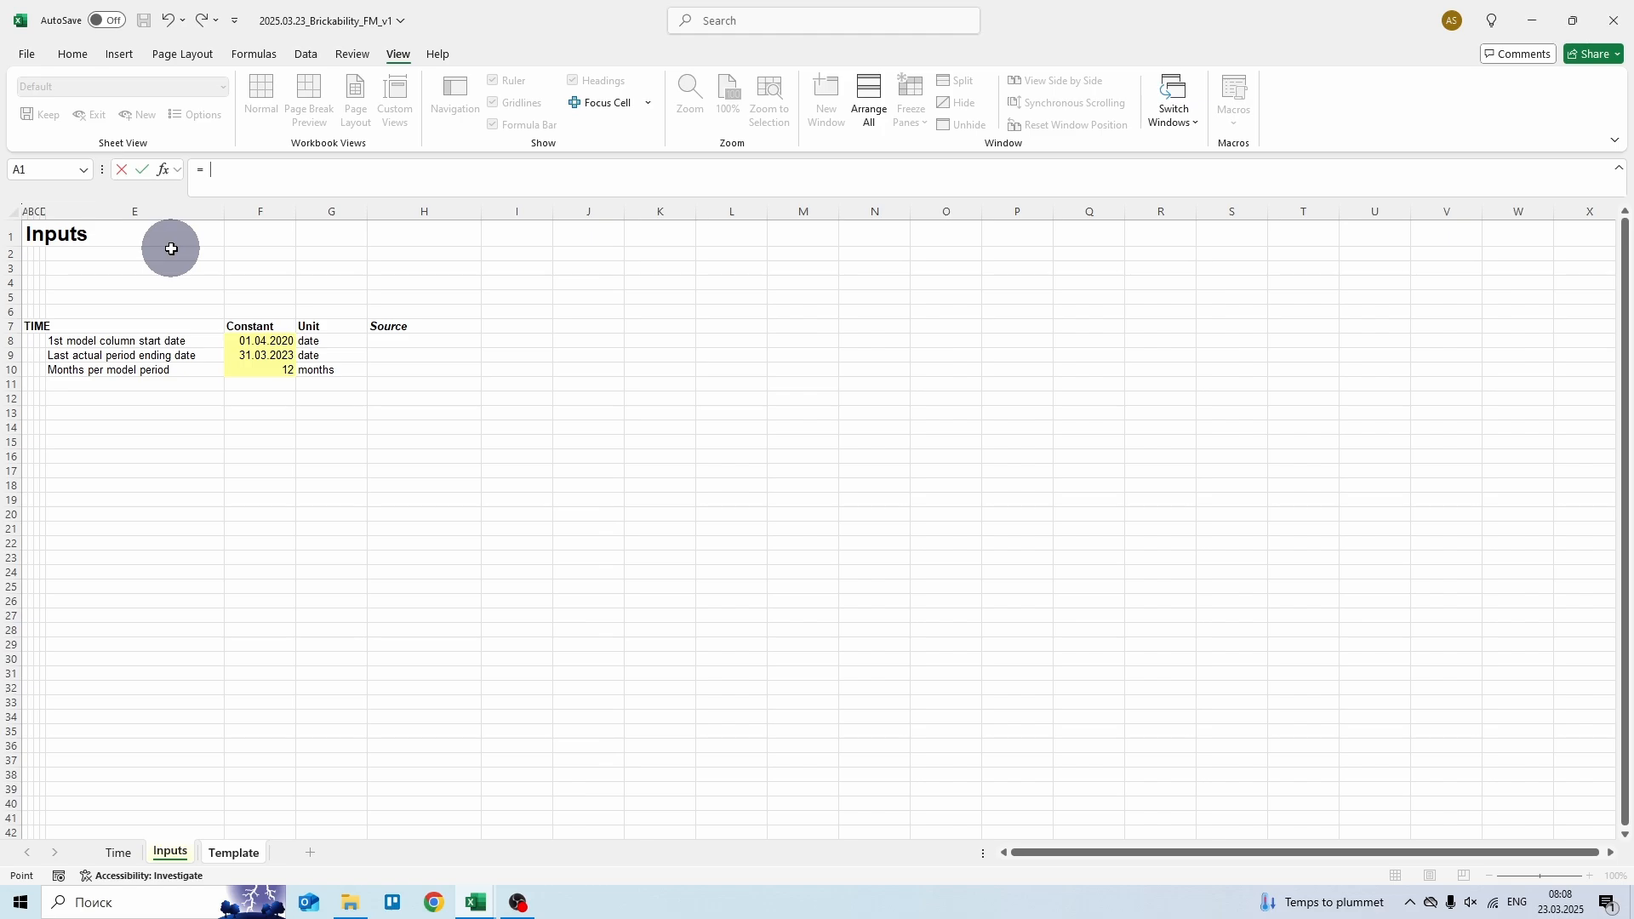
key("ctrl+Page_Up")
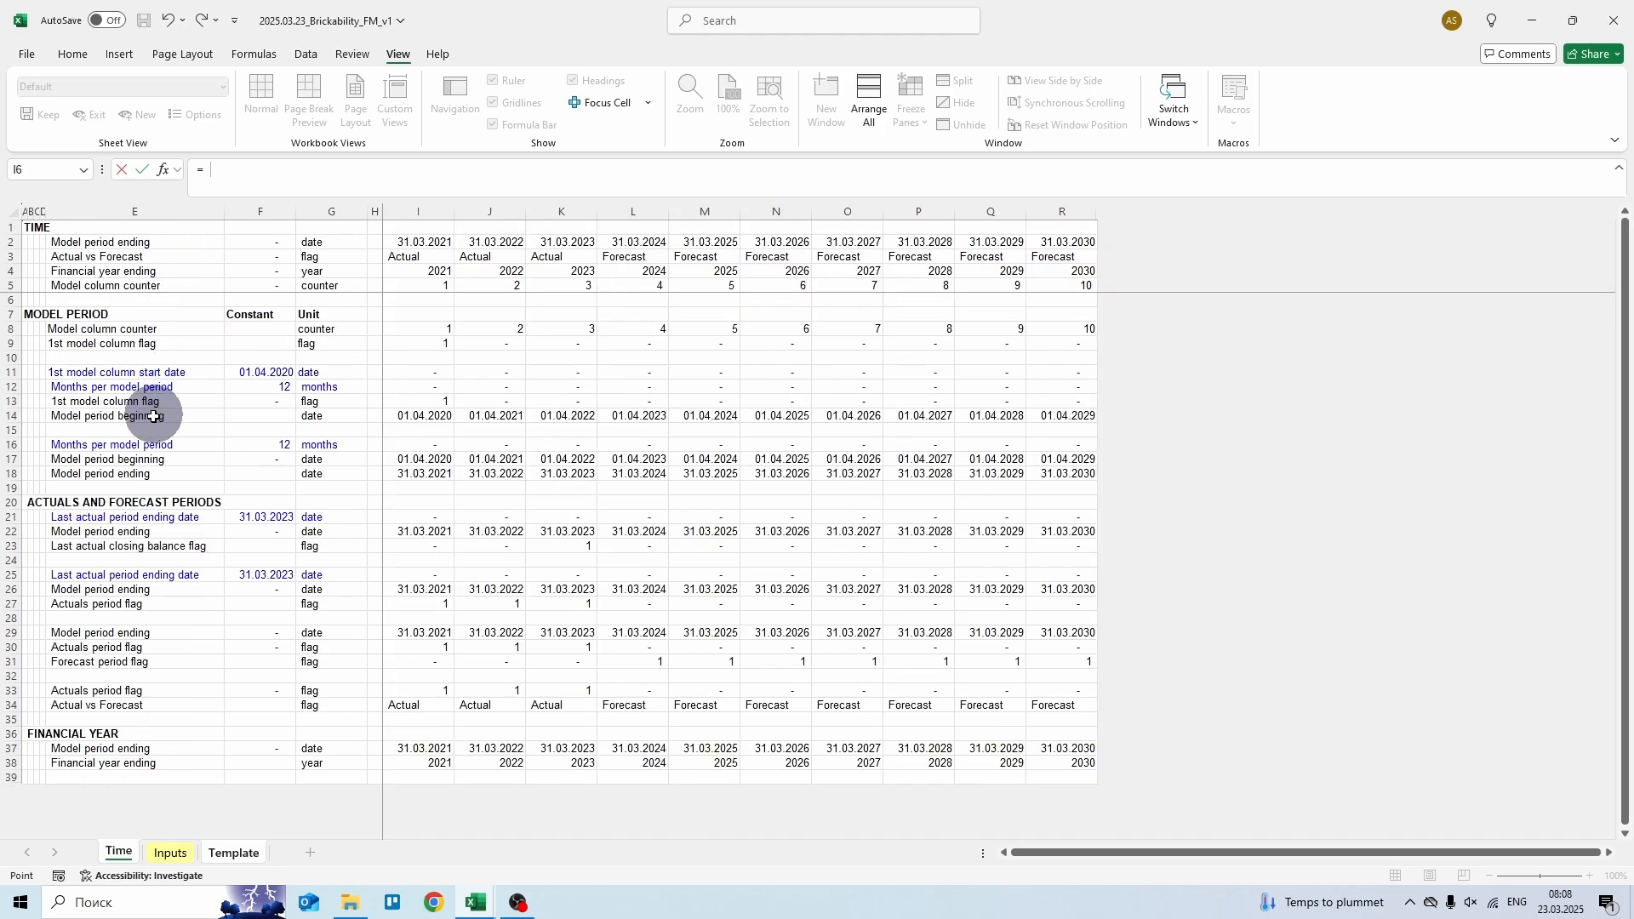
left_click(157, 470)
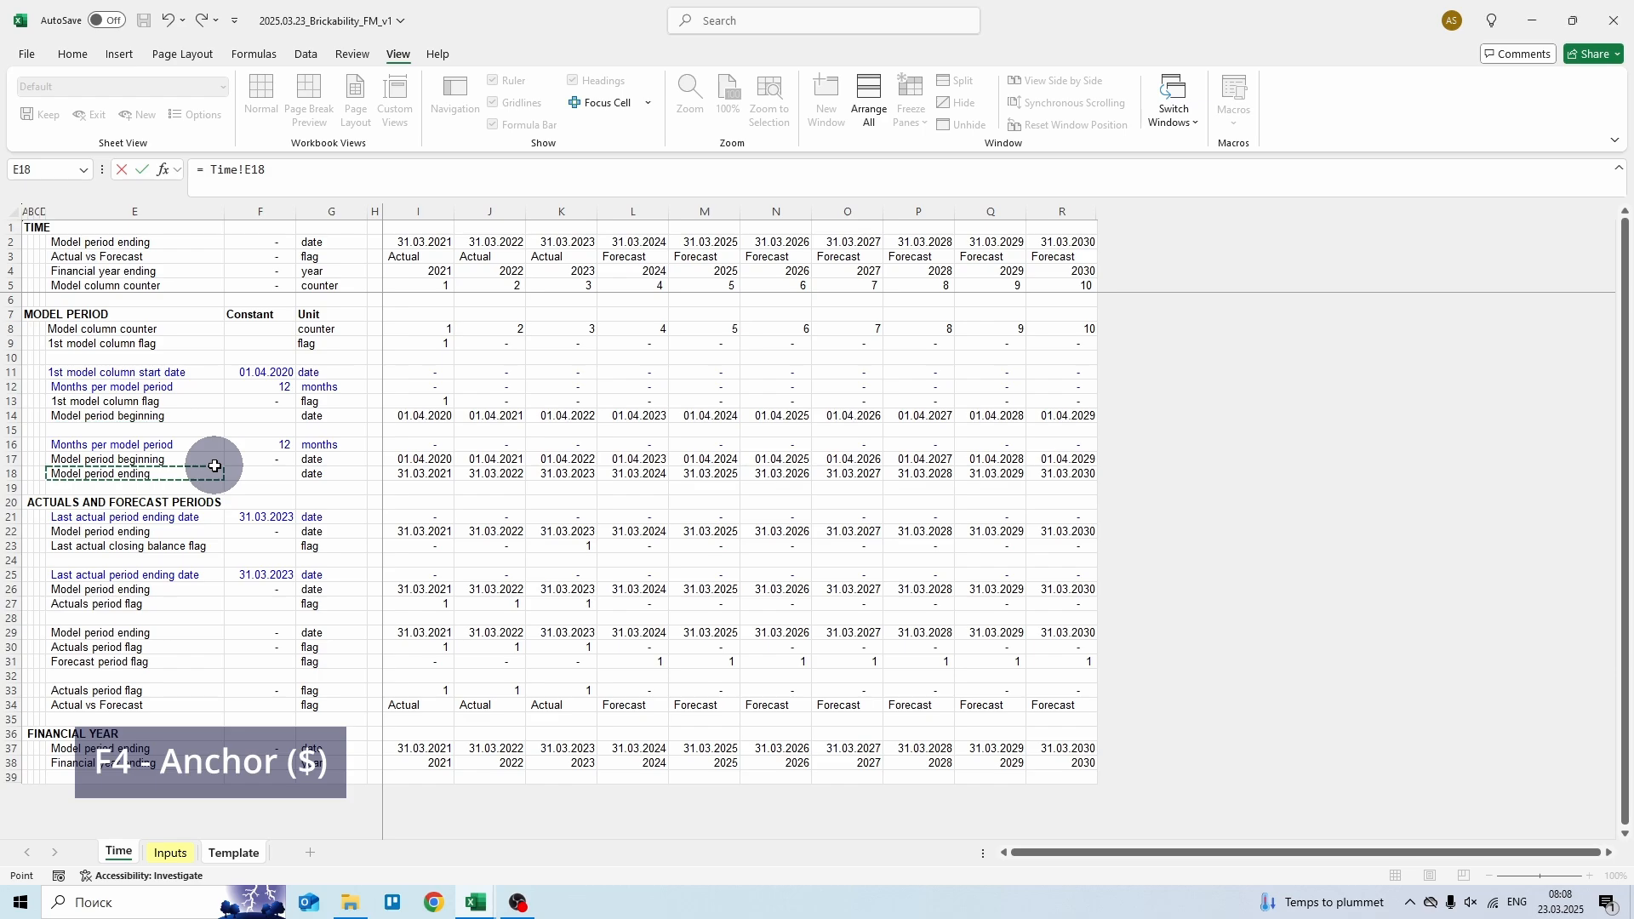
key("Return")
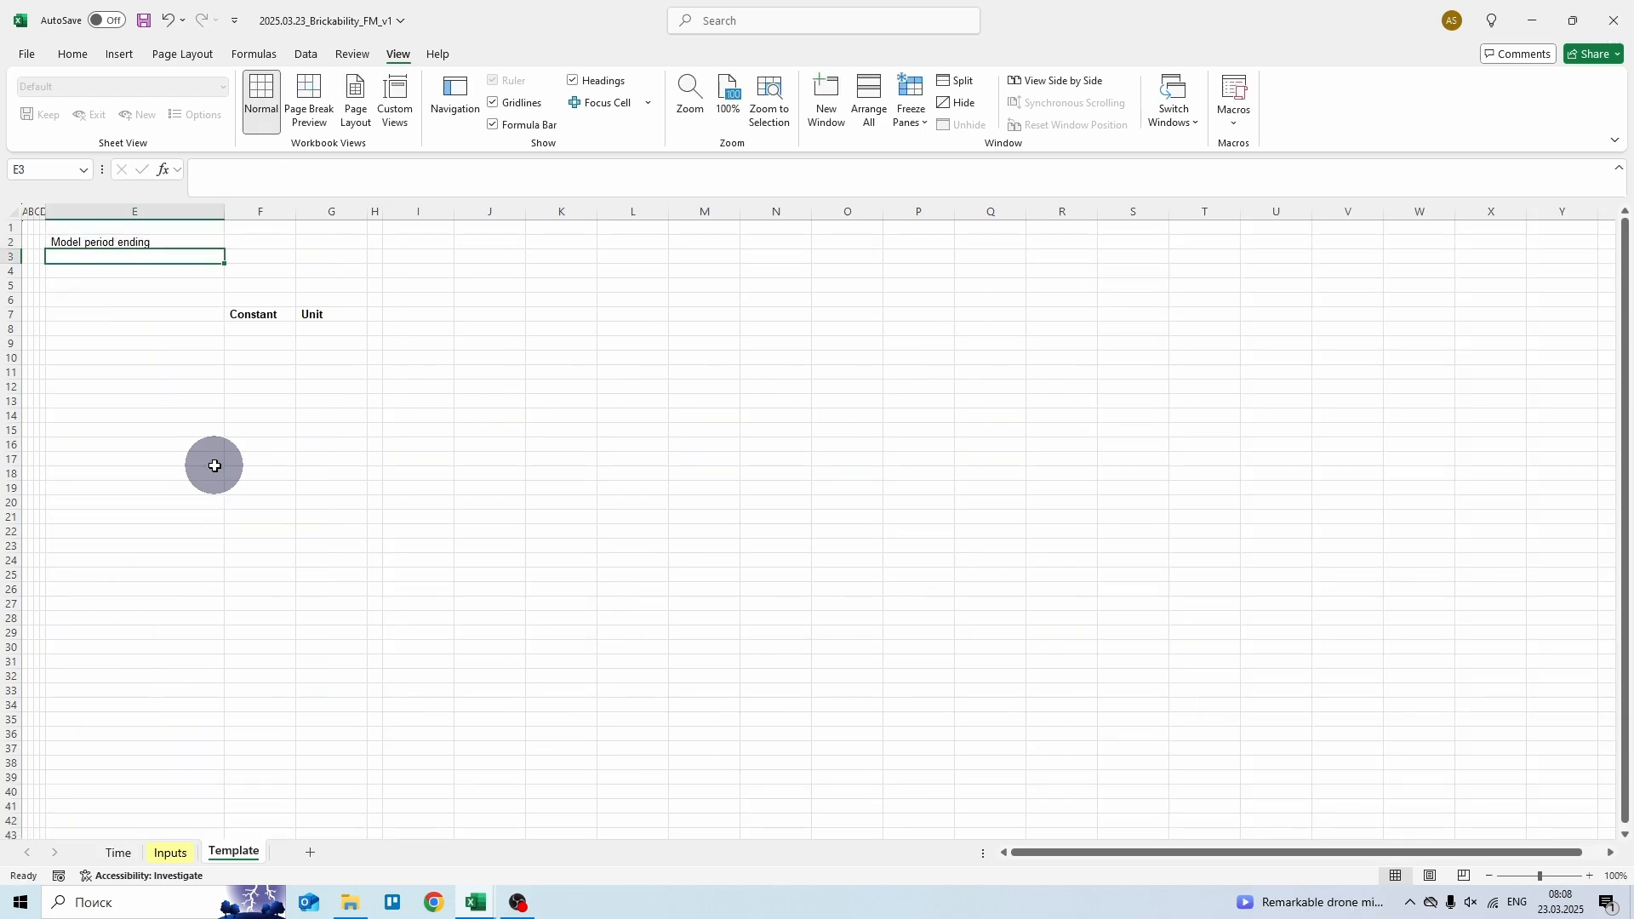
- Link Template cell E3 to the Actual vs Forecast label with = Time!E$34
type("=")
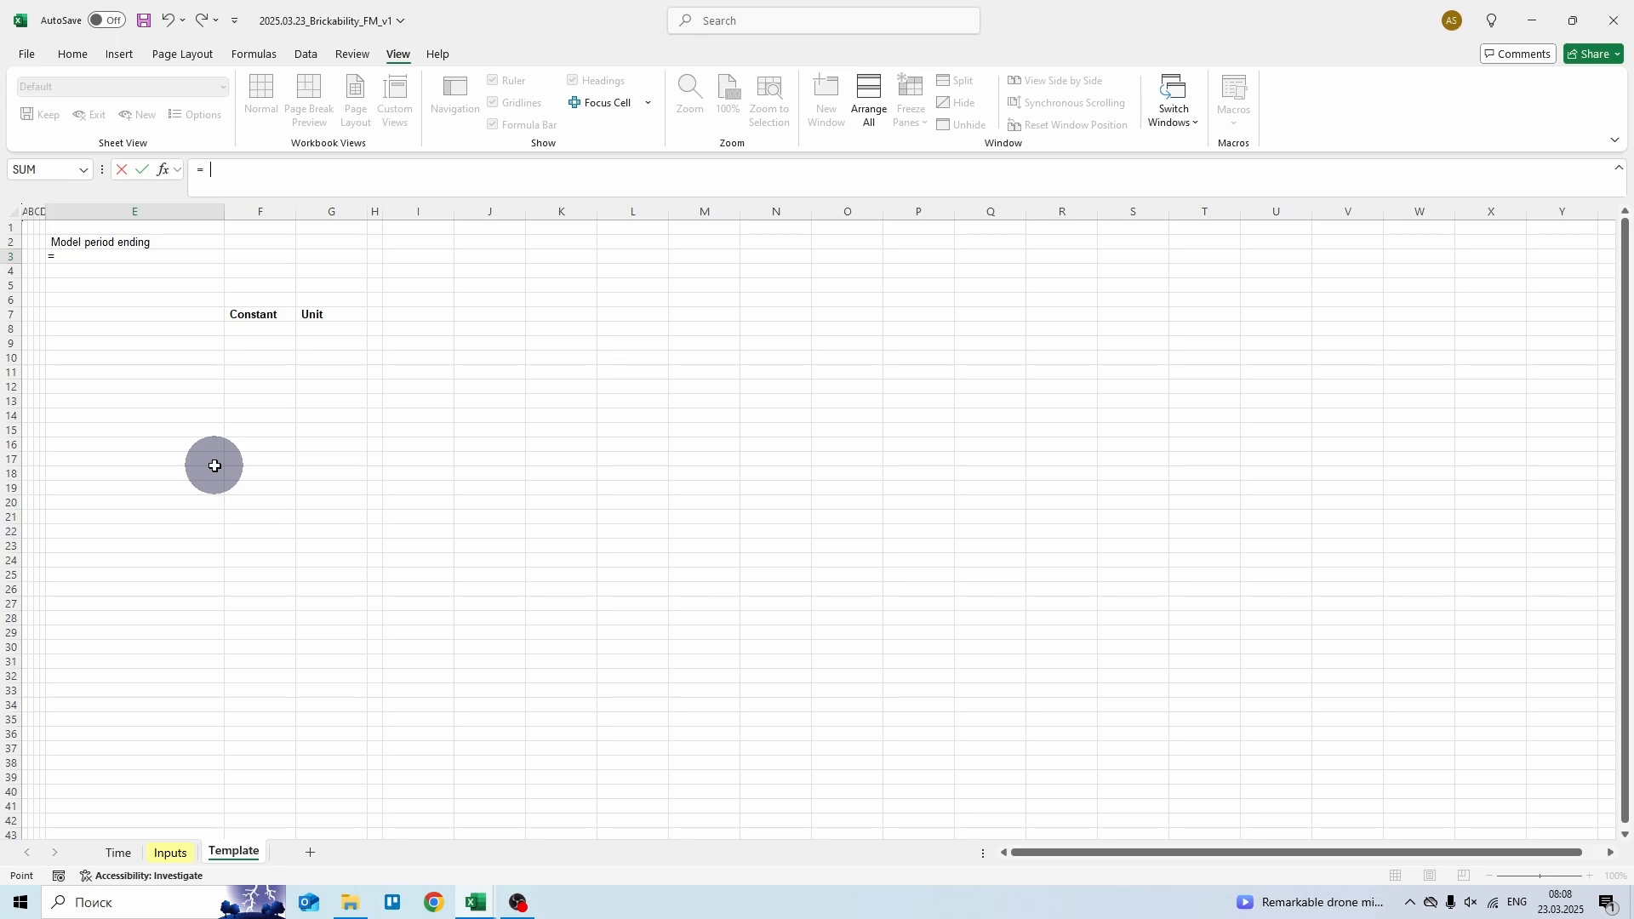
key("ctrl+Page_Up")
key("ctrl+Page_Up")
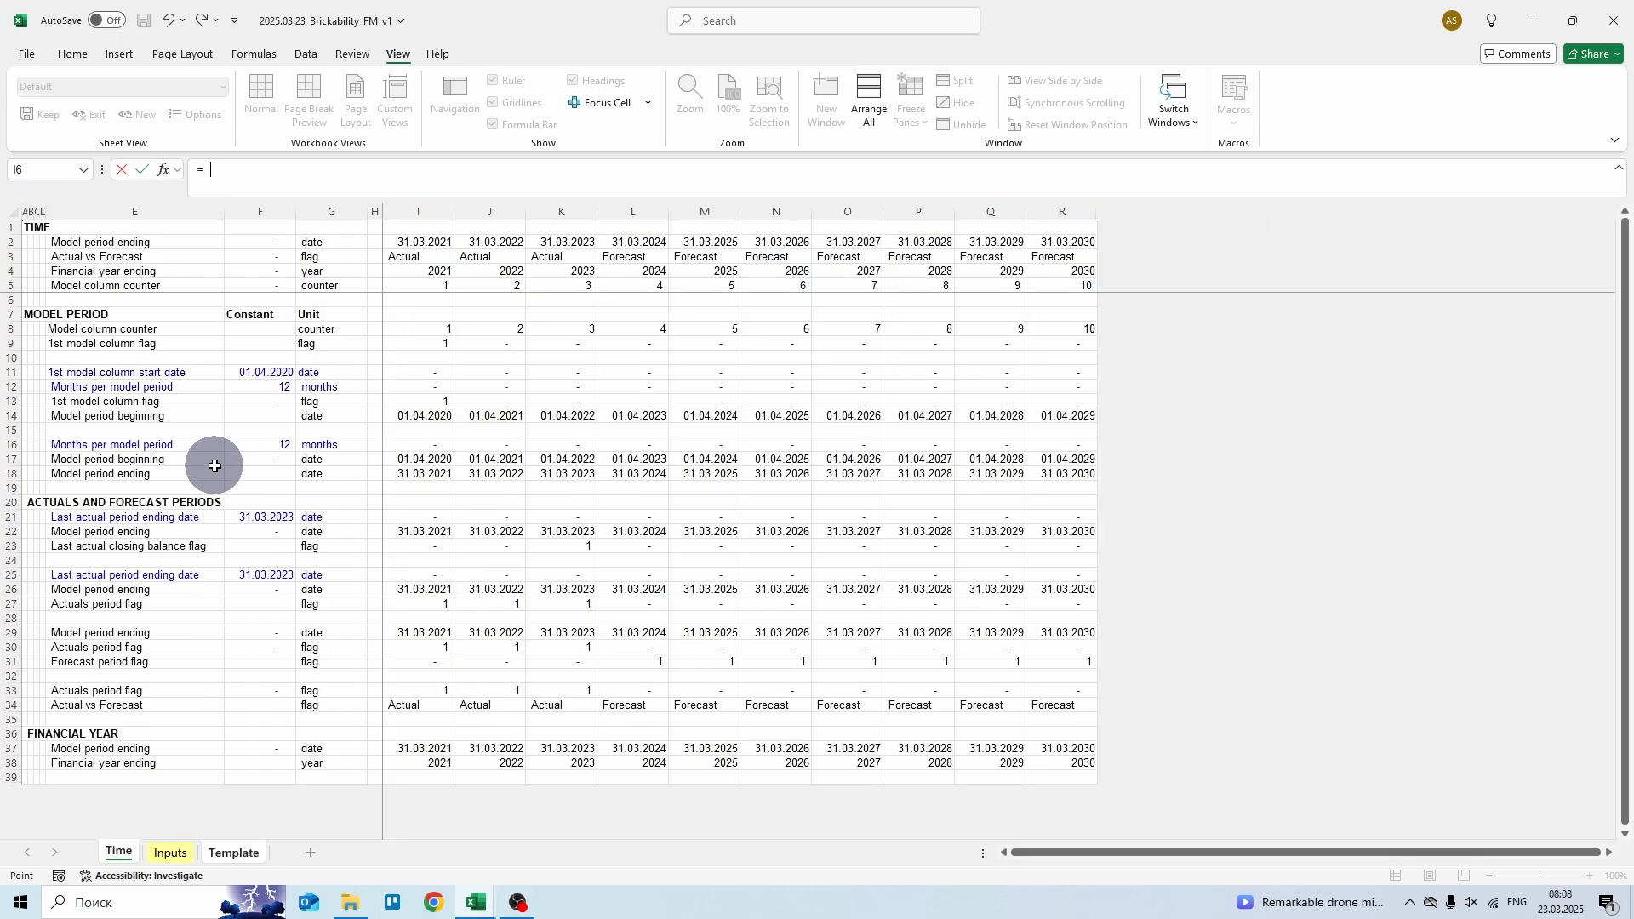
left_click(134, 702)
key("F4")
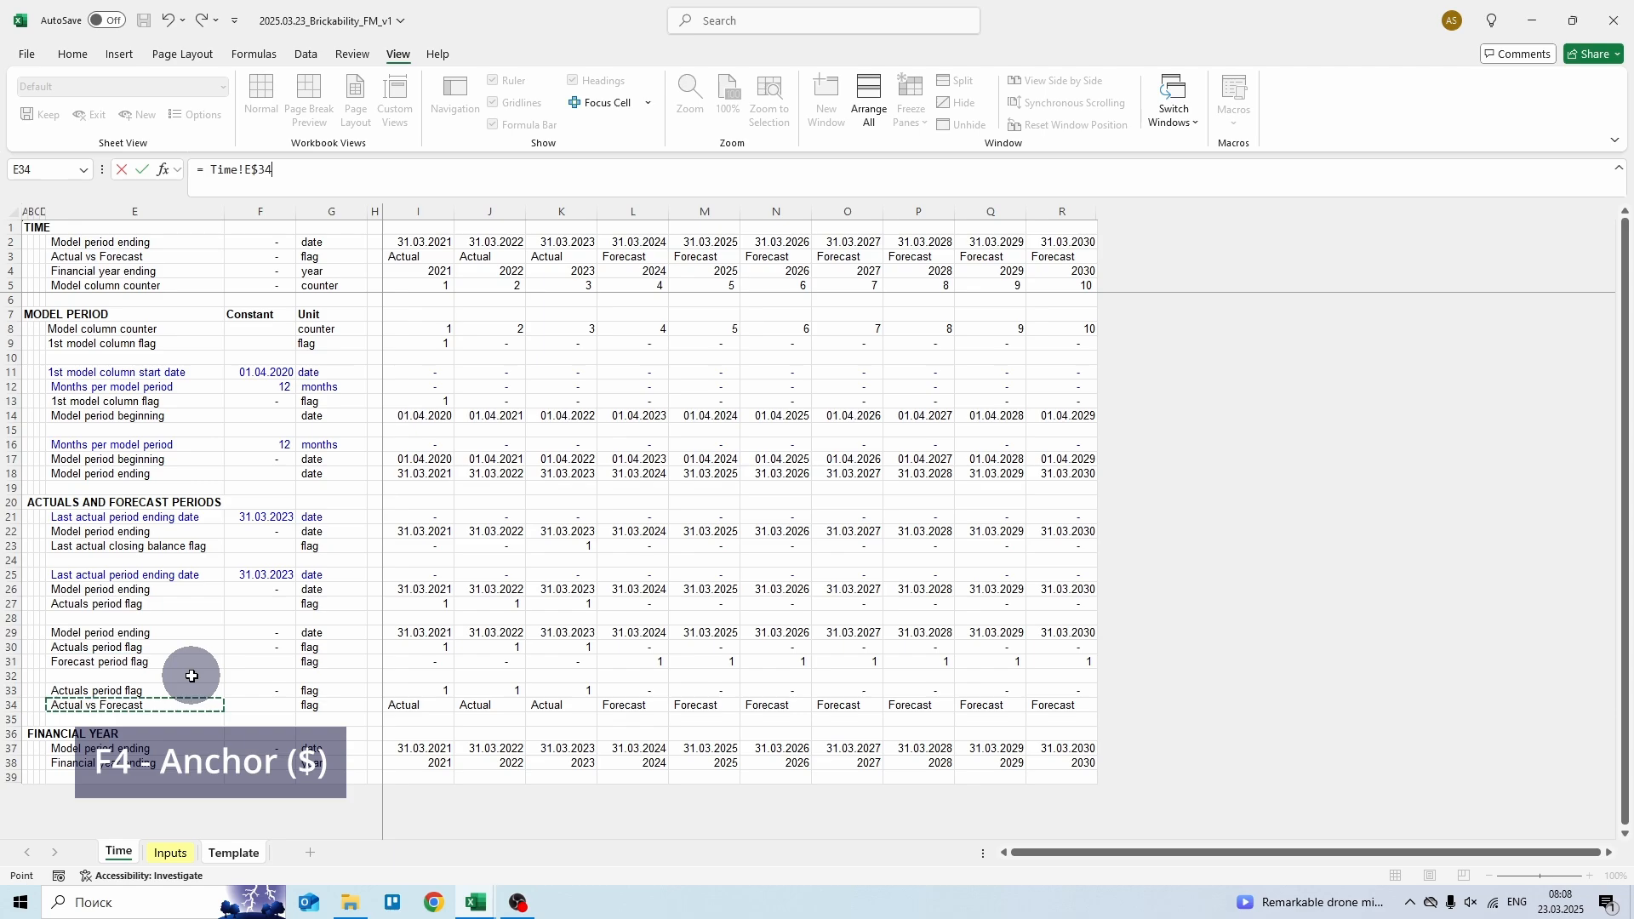
key("Return")
key("Down")
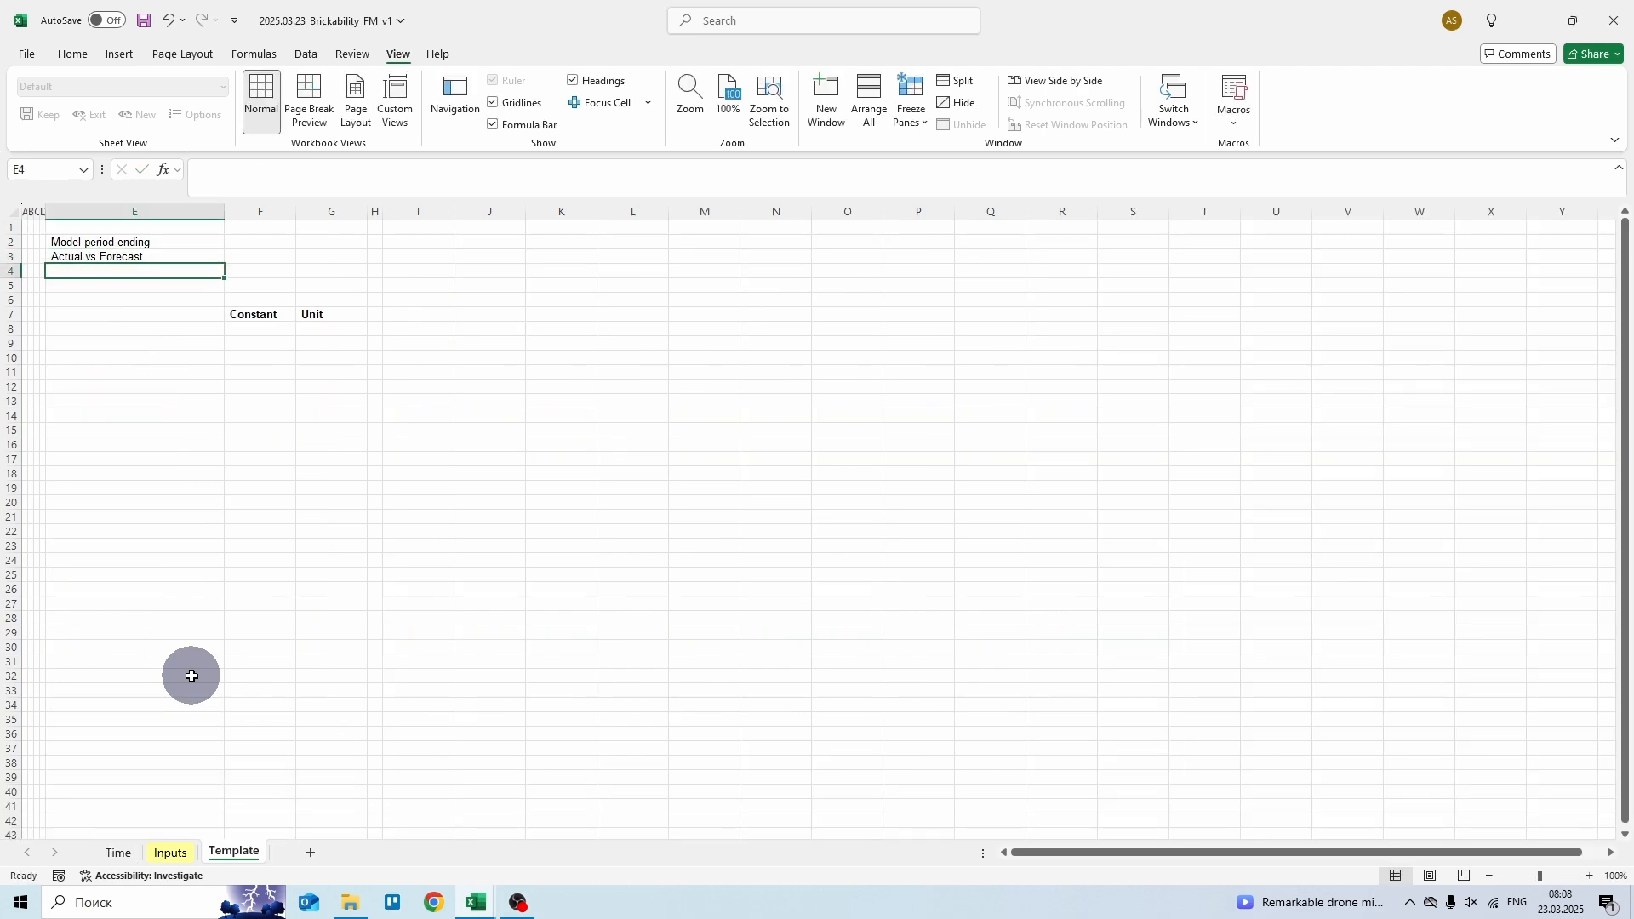
- Link Template cell E4 to the Financial year ending label with = Time!E$38
type("=")
key("ctrl+Page_Up")
key("ctrl+Page_Up")
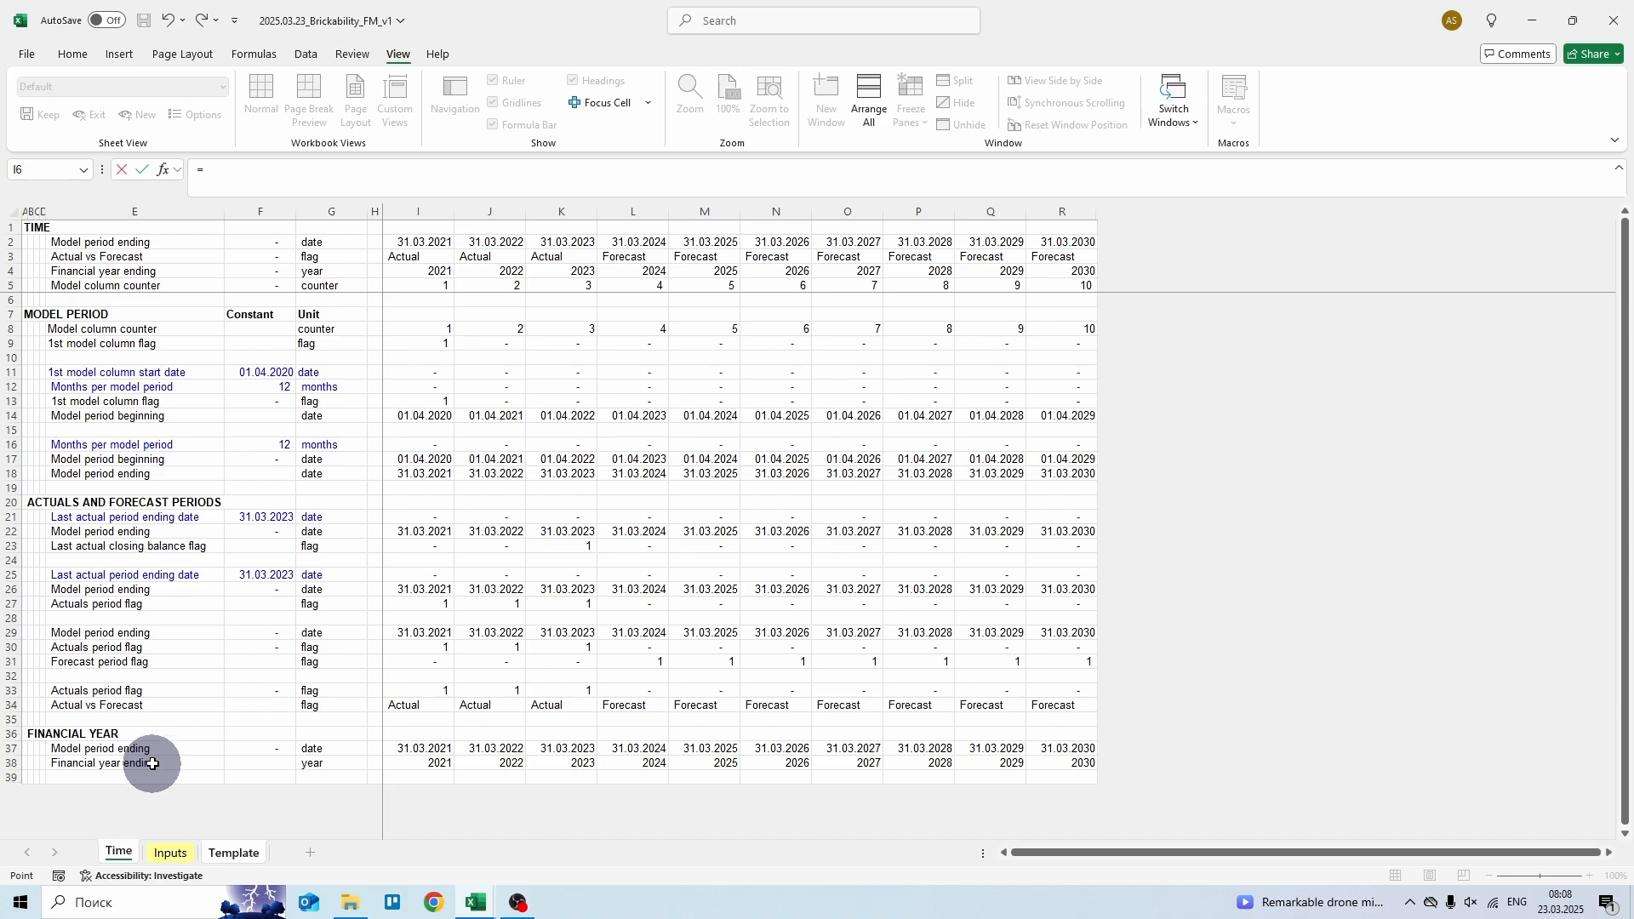
left_click(170, 762)
key("F4")
key("F4")
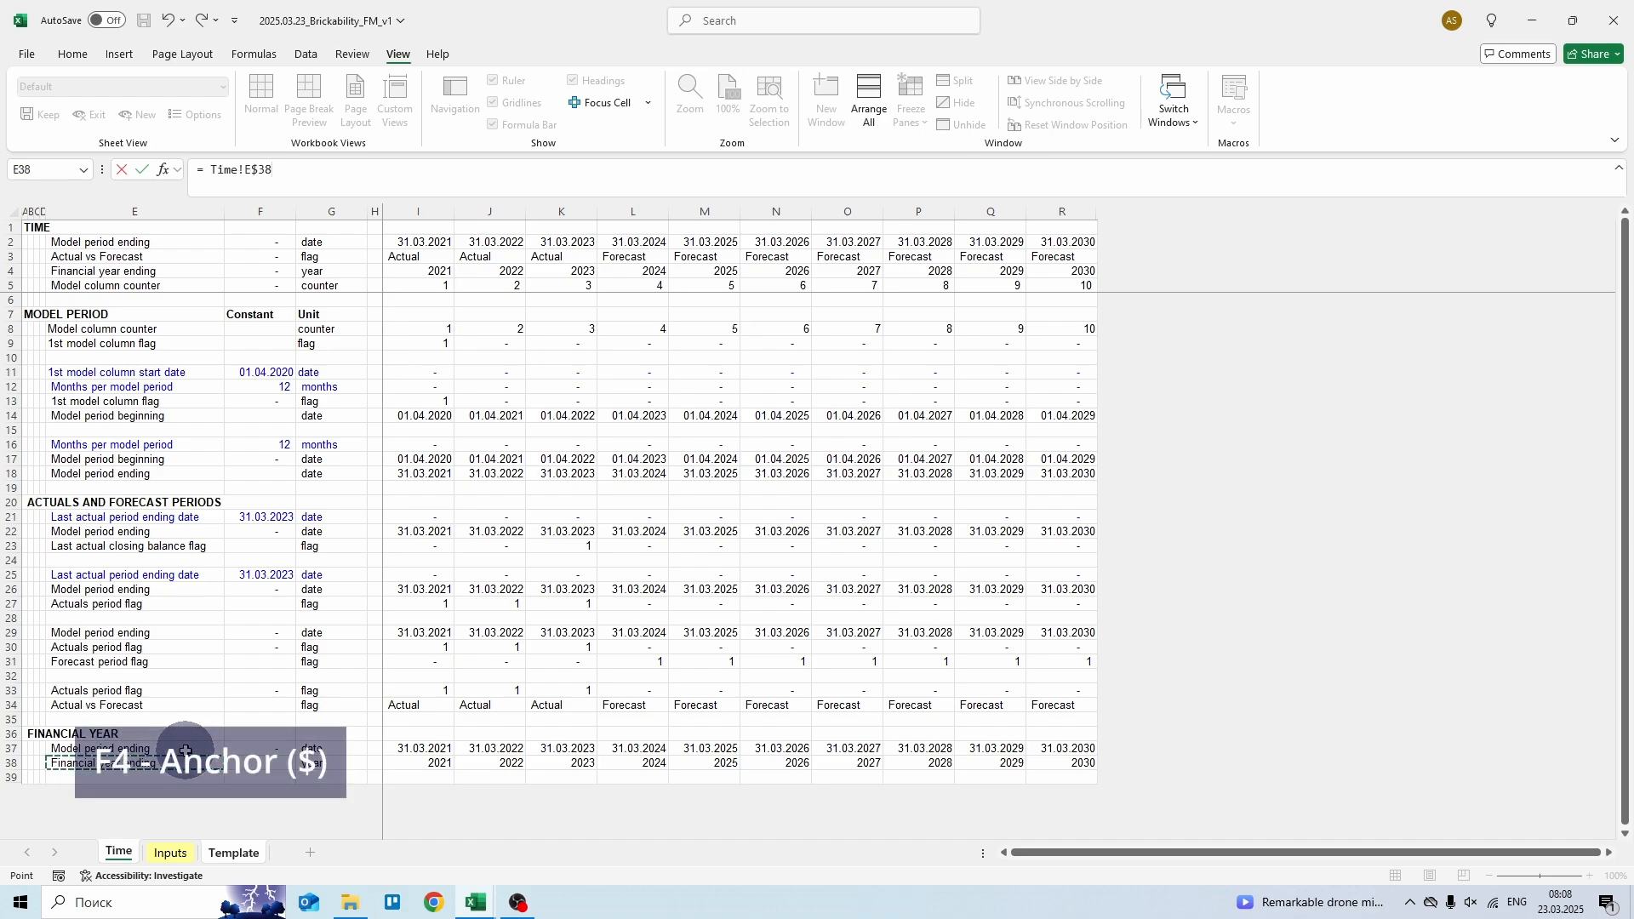
key("Return")
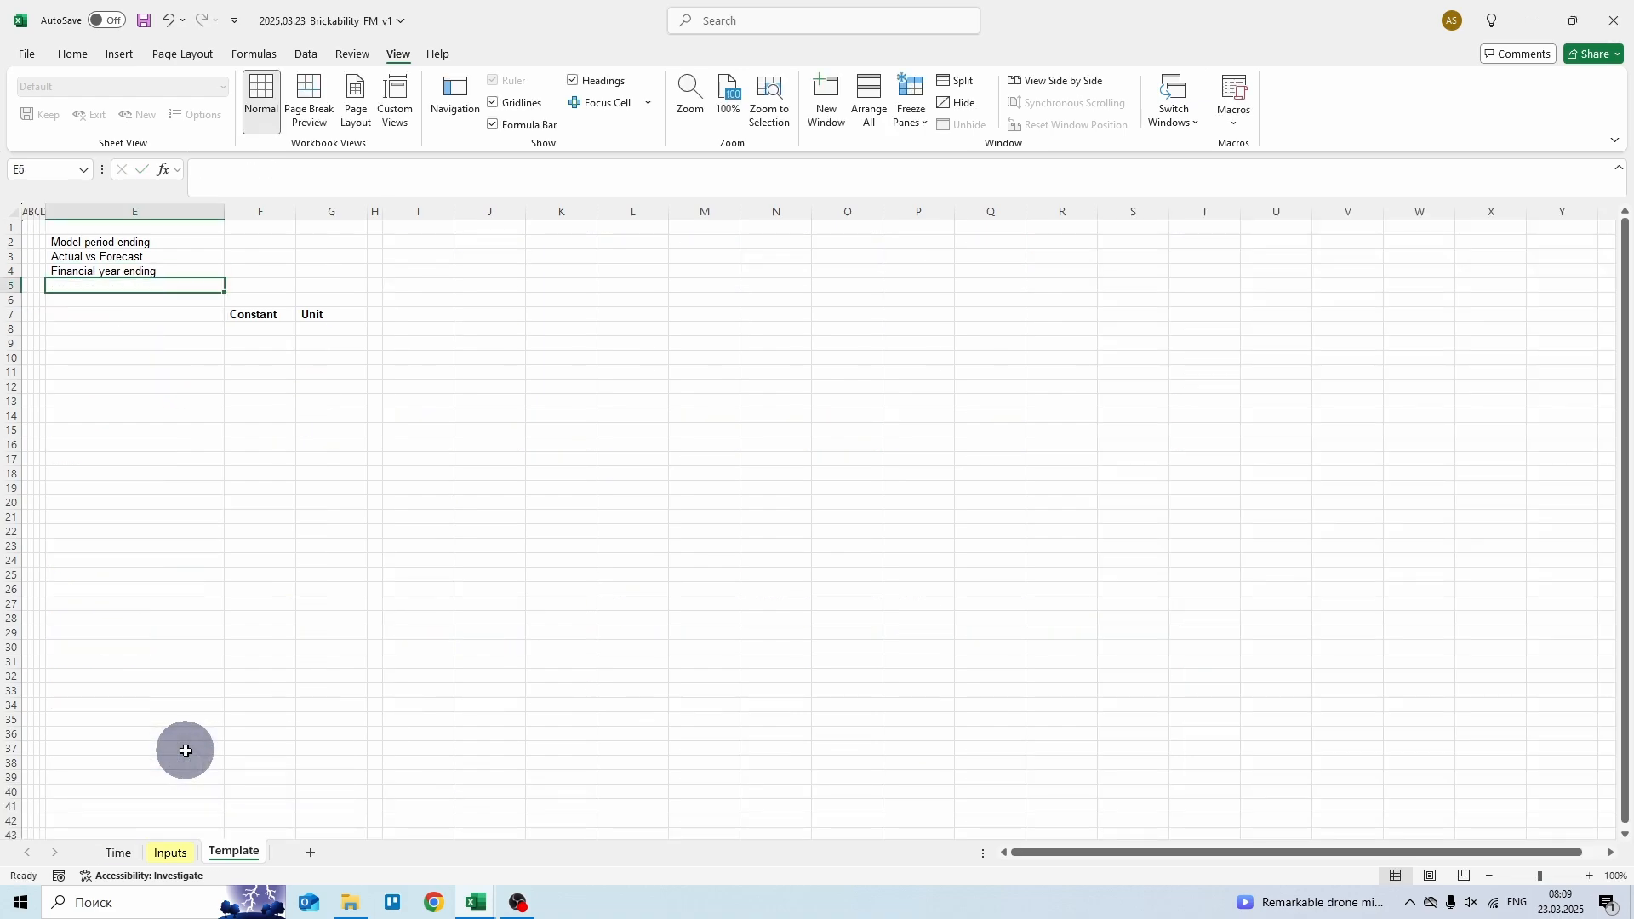
- Link Template cell E5 to the Model column counter label with =Time!E$8
type("=")
key("ctrl+Page_Up")
key("ctrl+Page_Up")
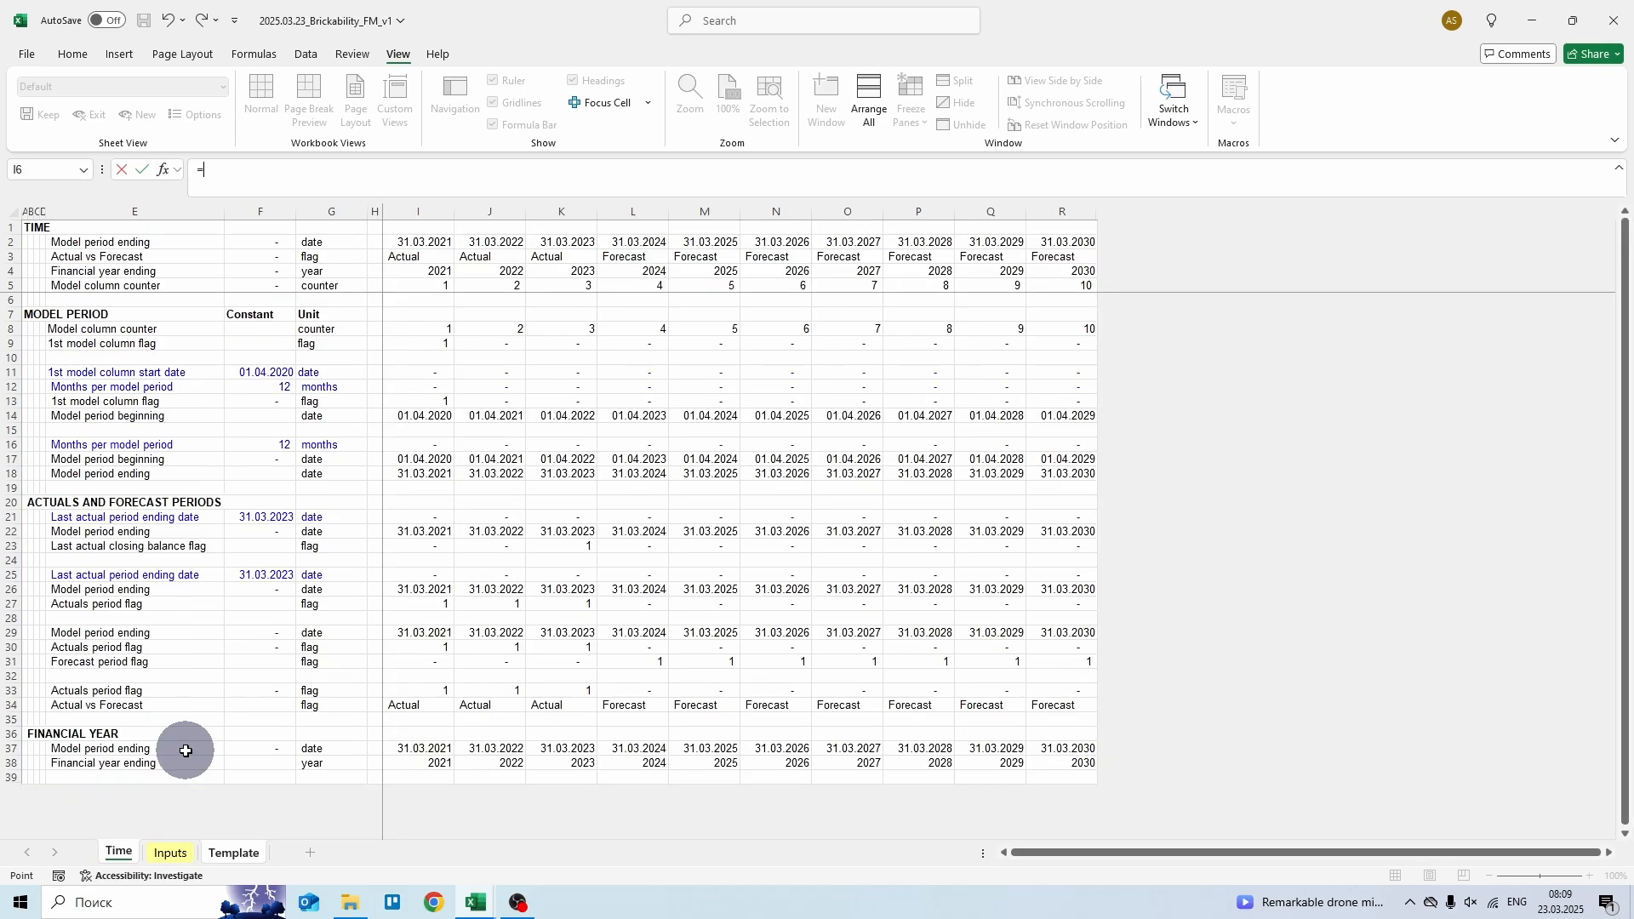
left_click(122, 341)
left_click(122, 332)
key("F4")
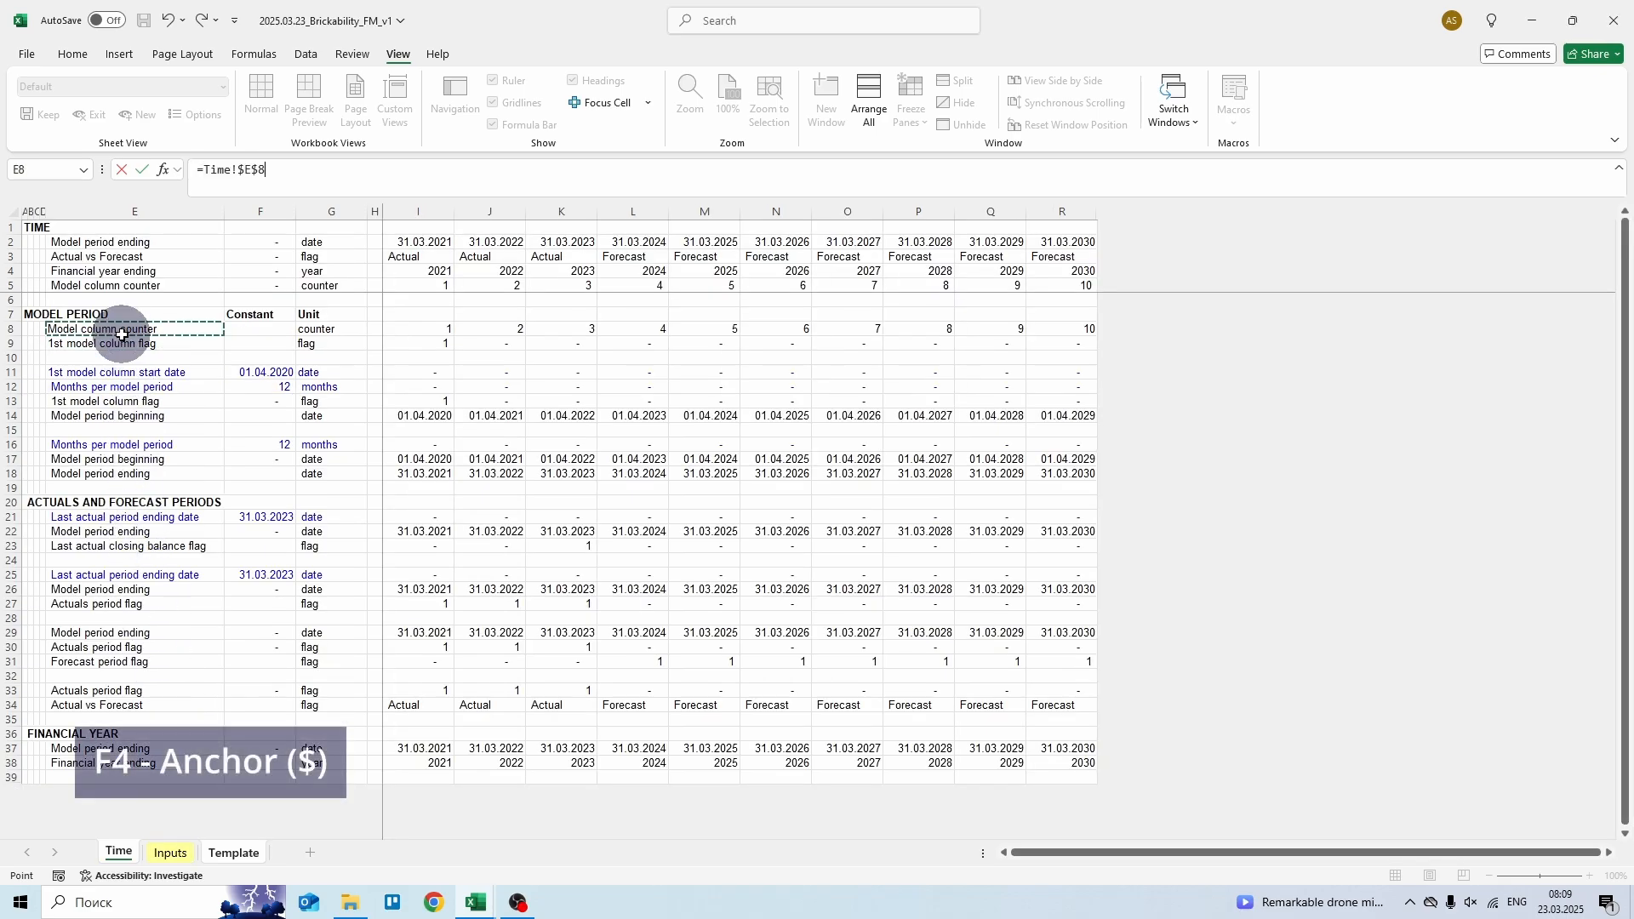
key("Return")
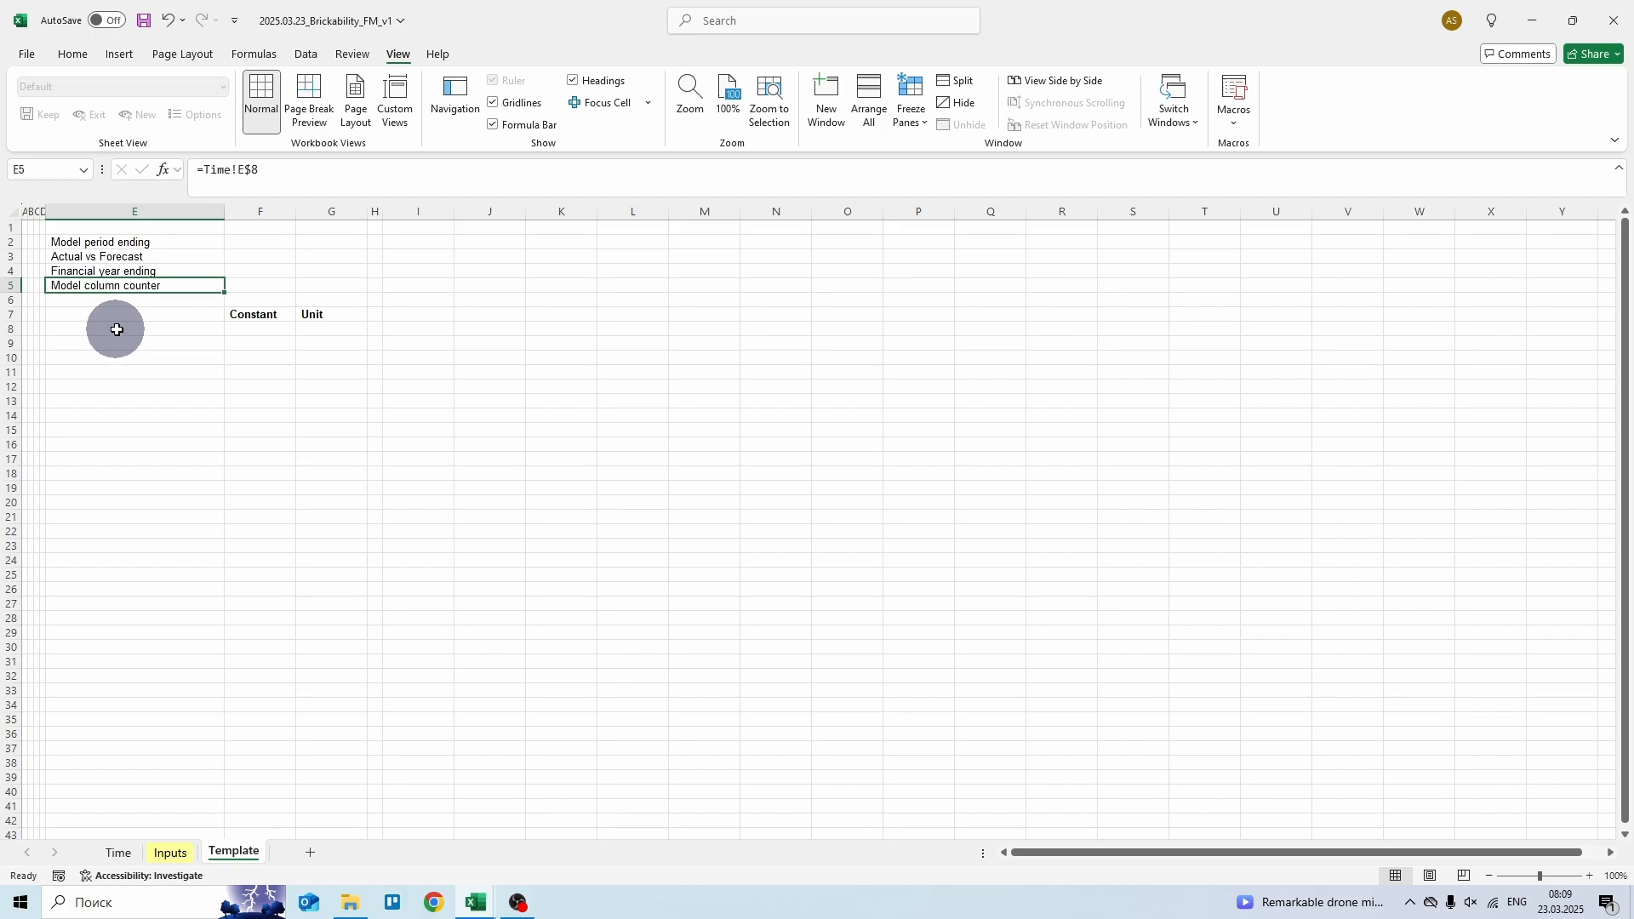
- Hide all columns from S to the last column on the Template sheet
left_click(1132, 212)
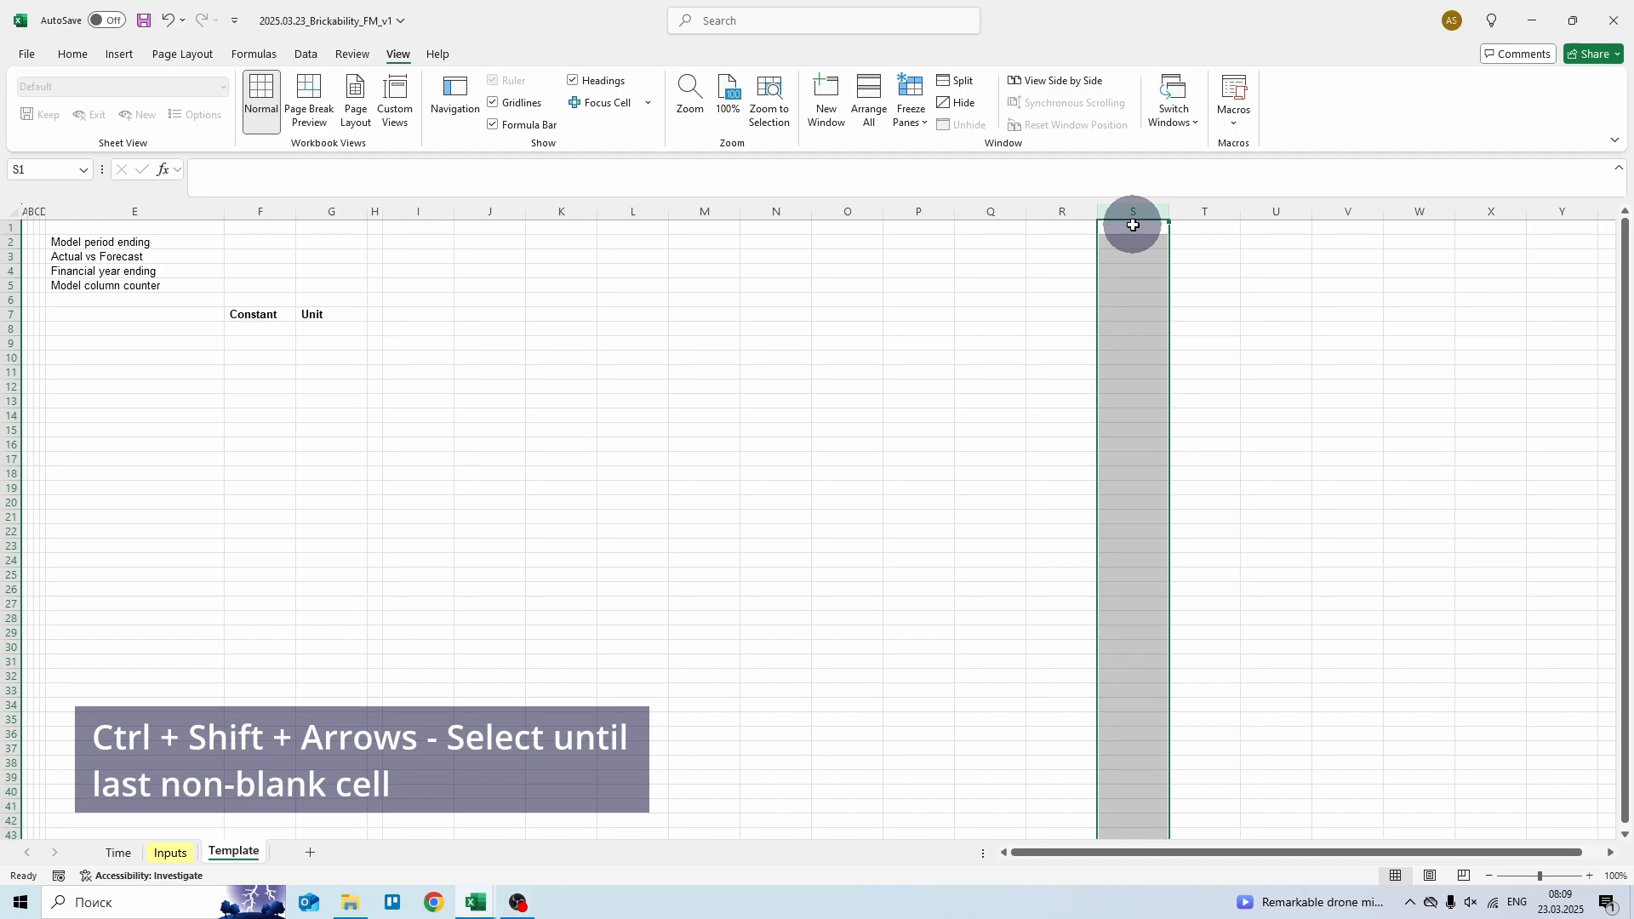
key("ctrl+shift+Right")
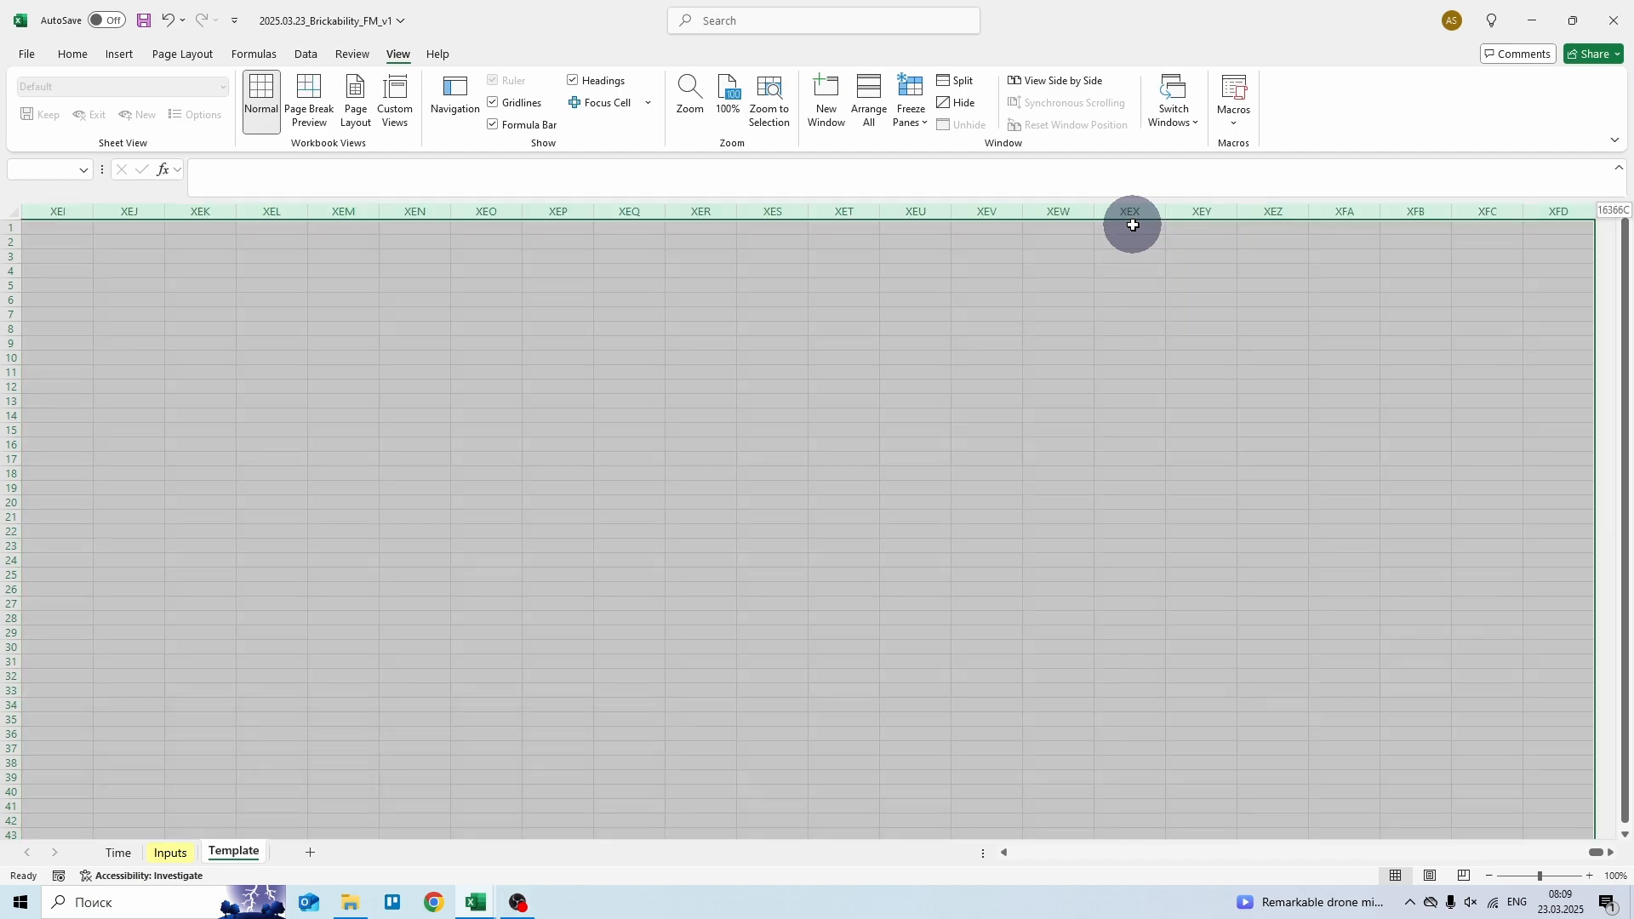
key("shift+F10")
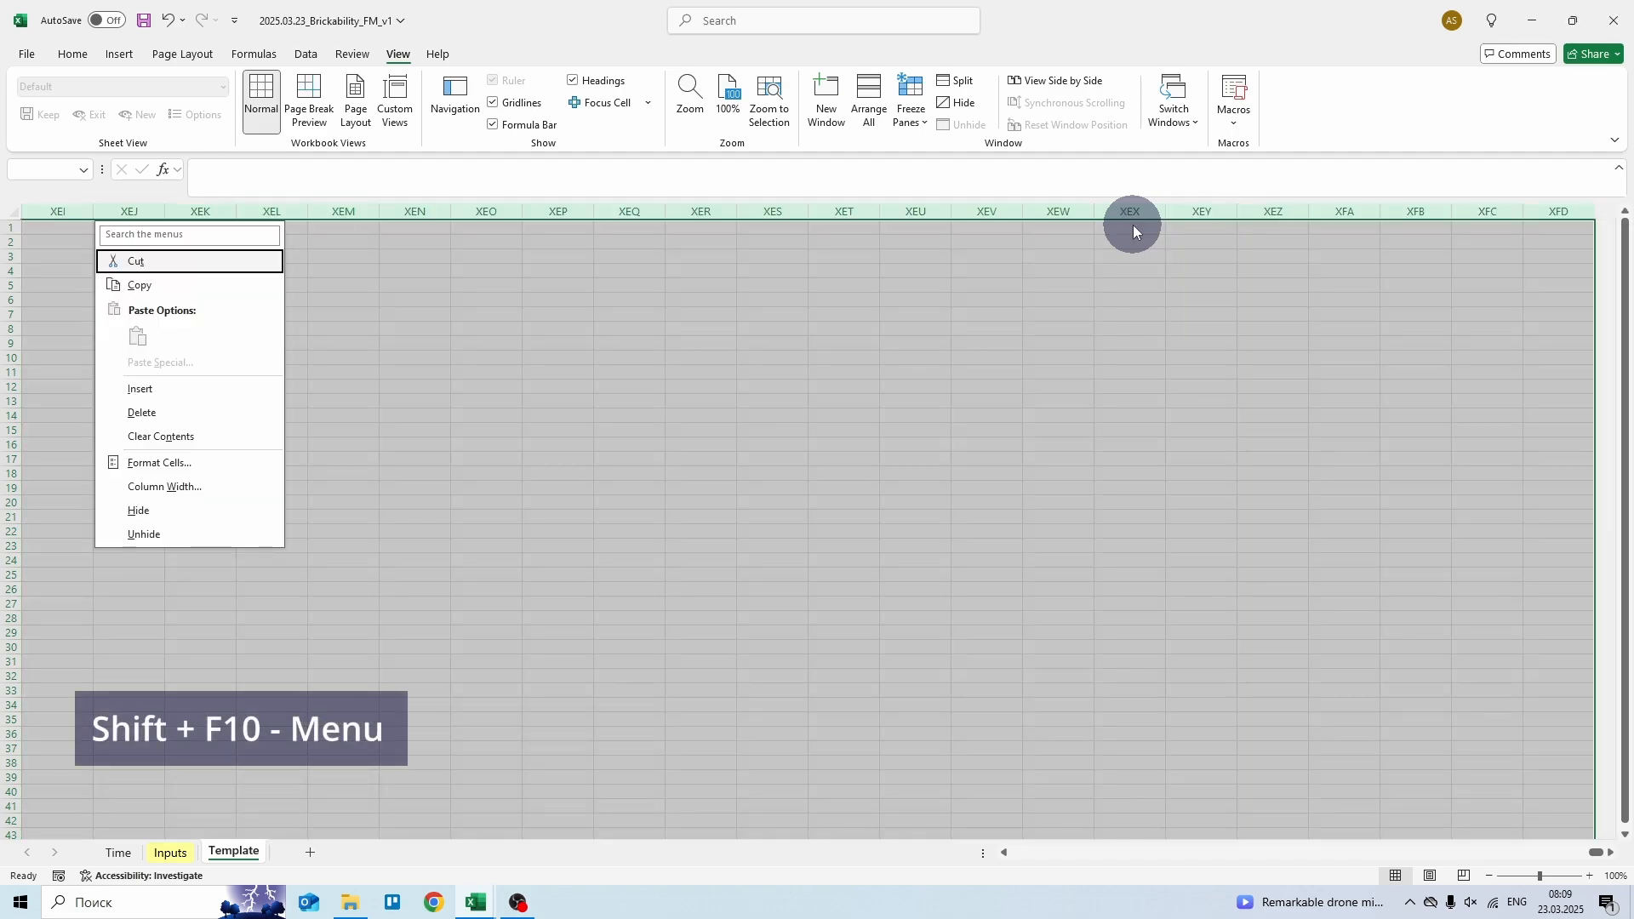
key("h")
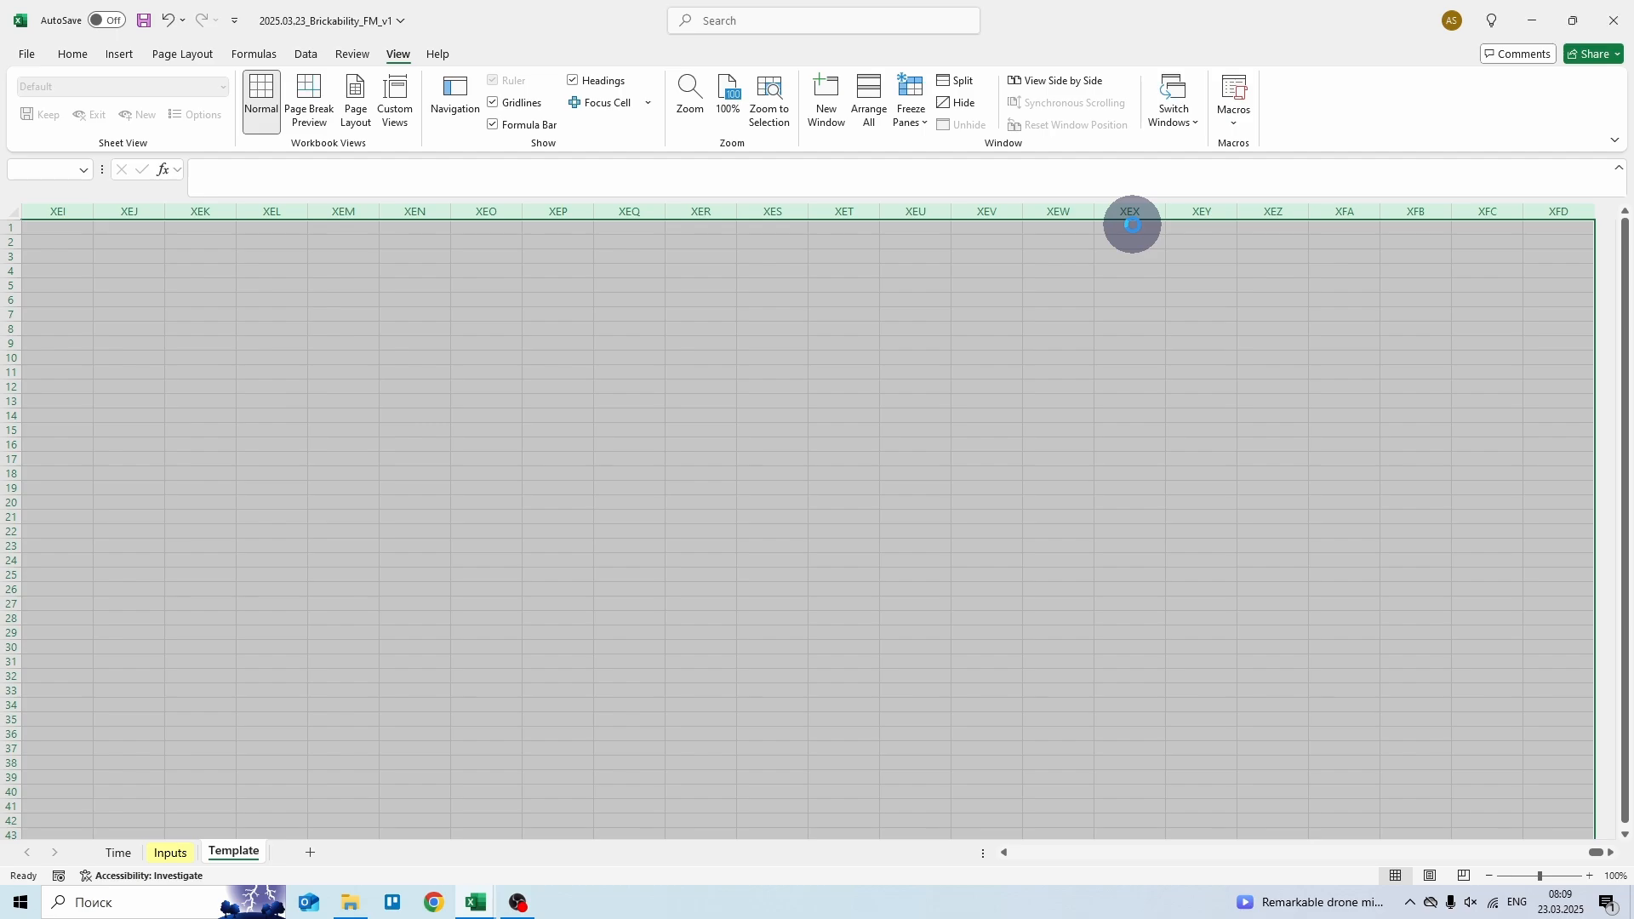
key("ctrl+Home")
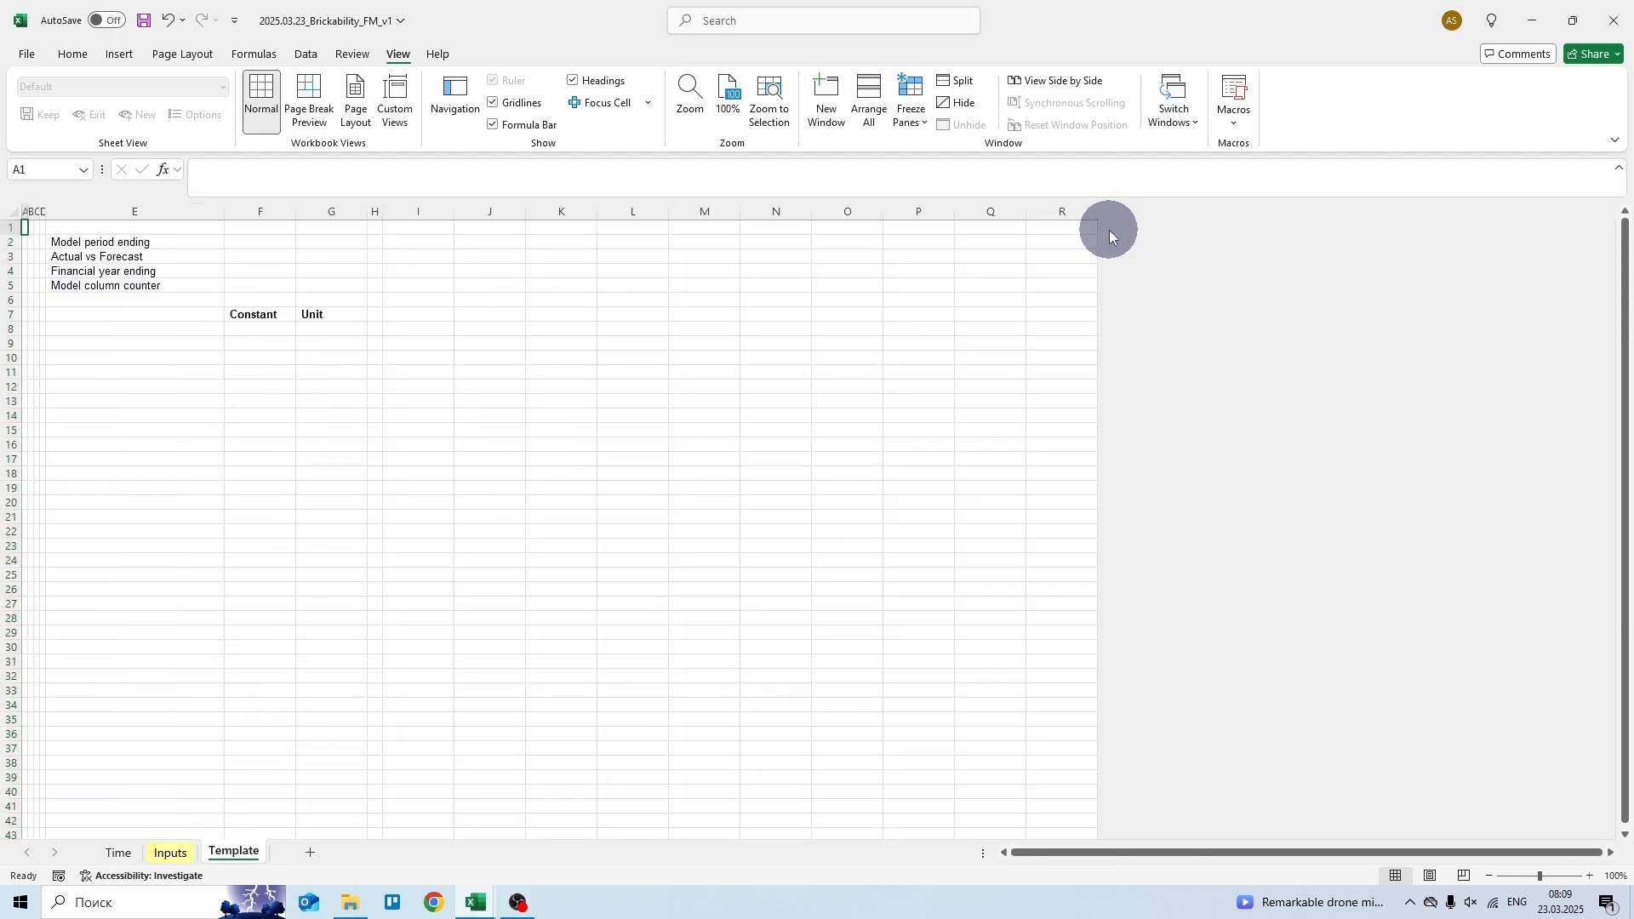
- Copy the header links in E2:E5 across the Template rows through column R
key("Down")
key("Right")
key("Right")
key("Right")
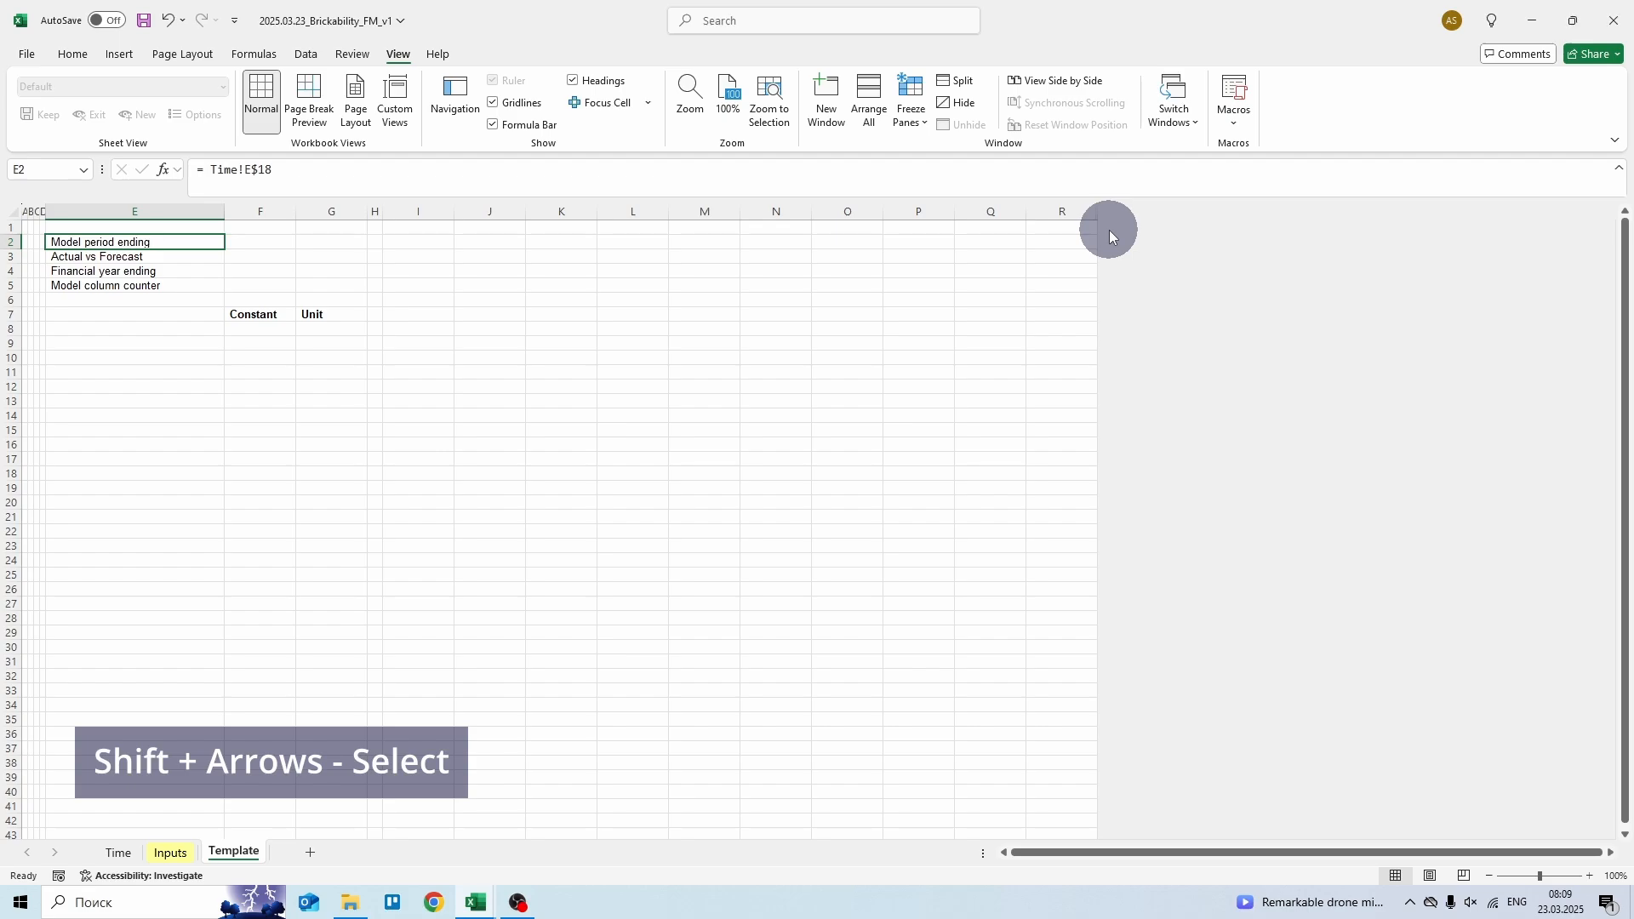
key("shift+Down")
key("shift+Down")
key("shift+Down")
key("ctrl+c")
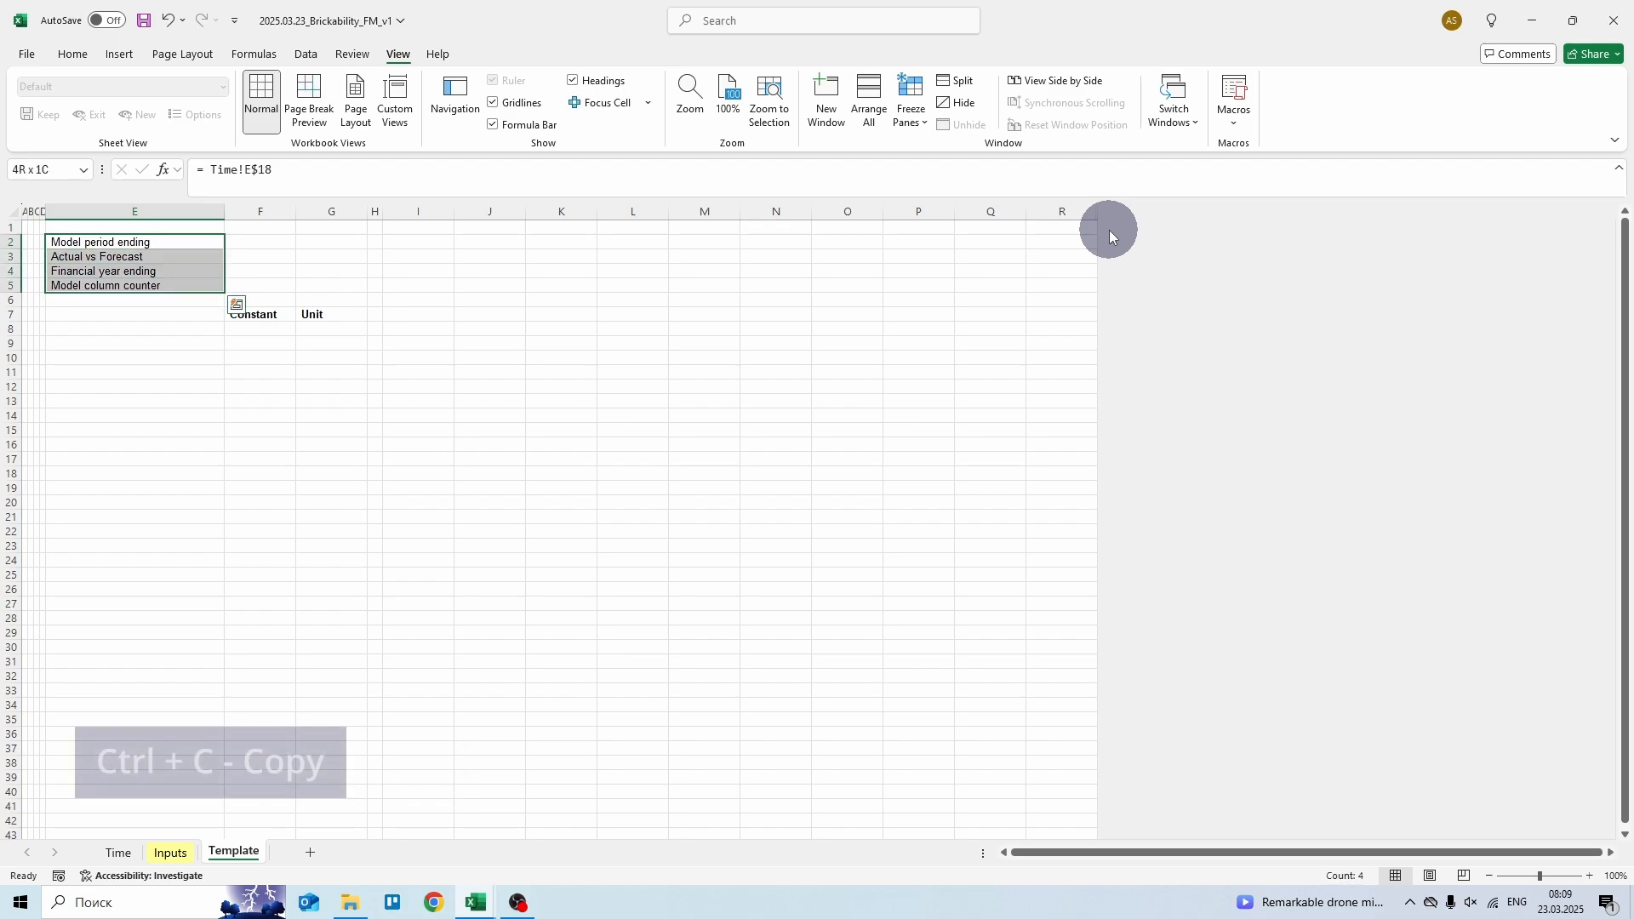
key("ctrl+shift+Right")
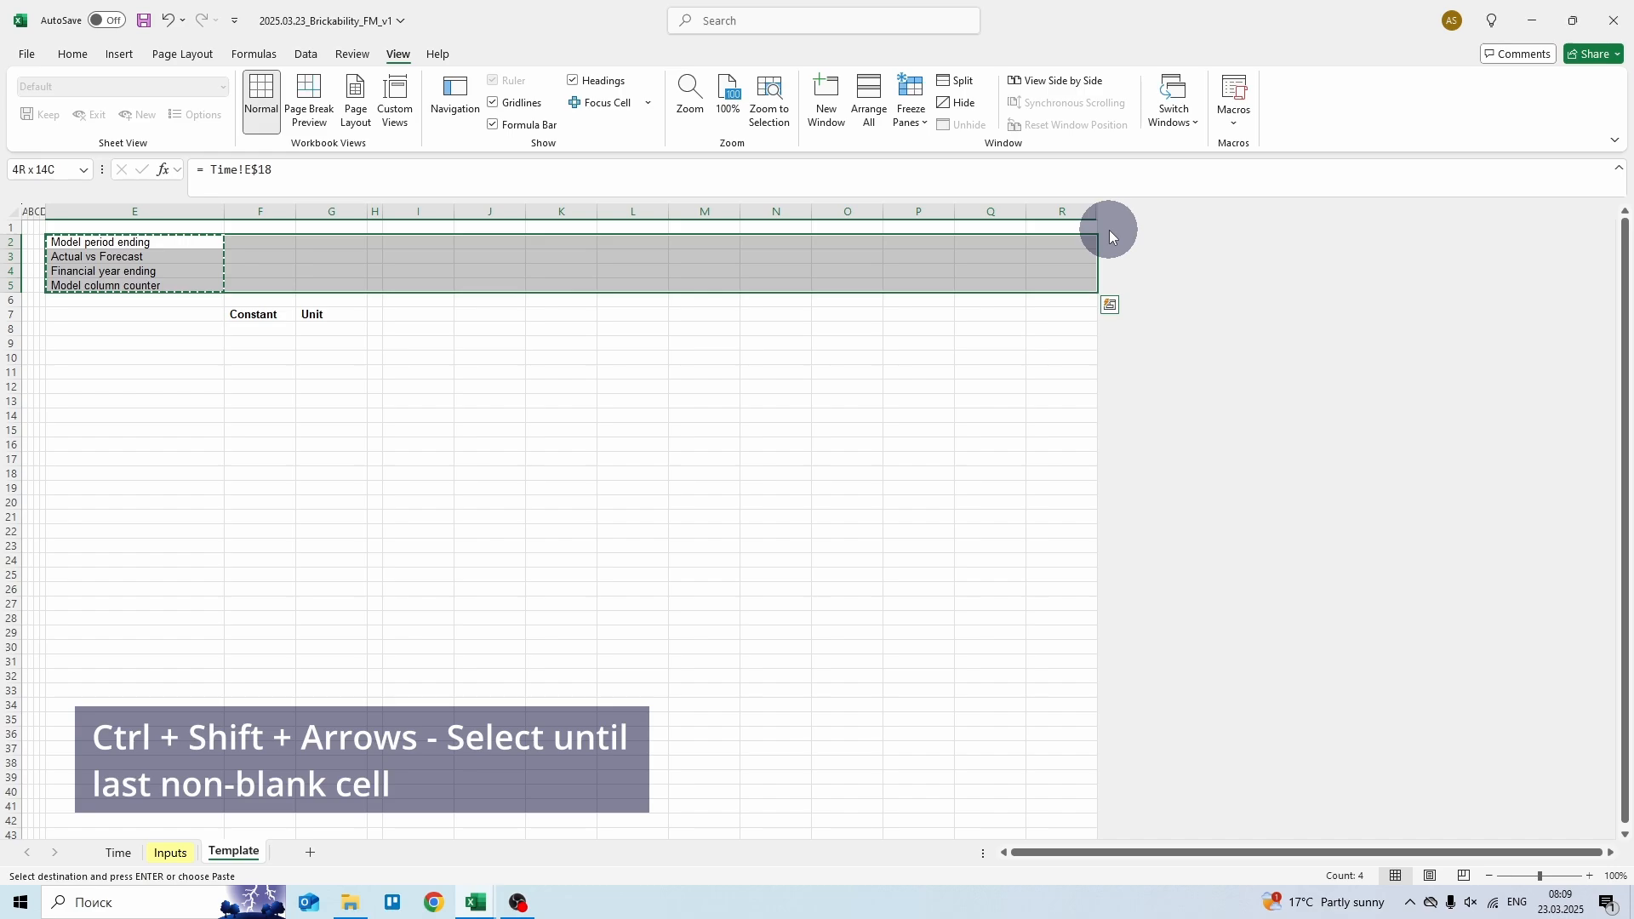
key("Return")
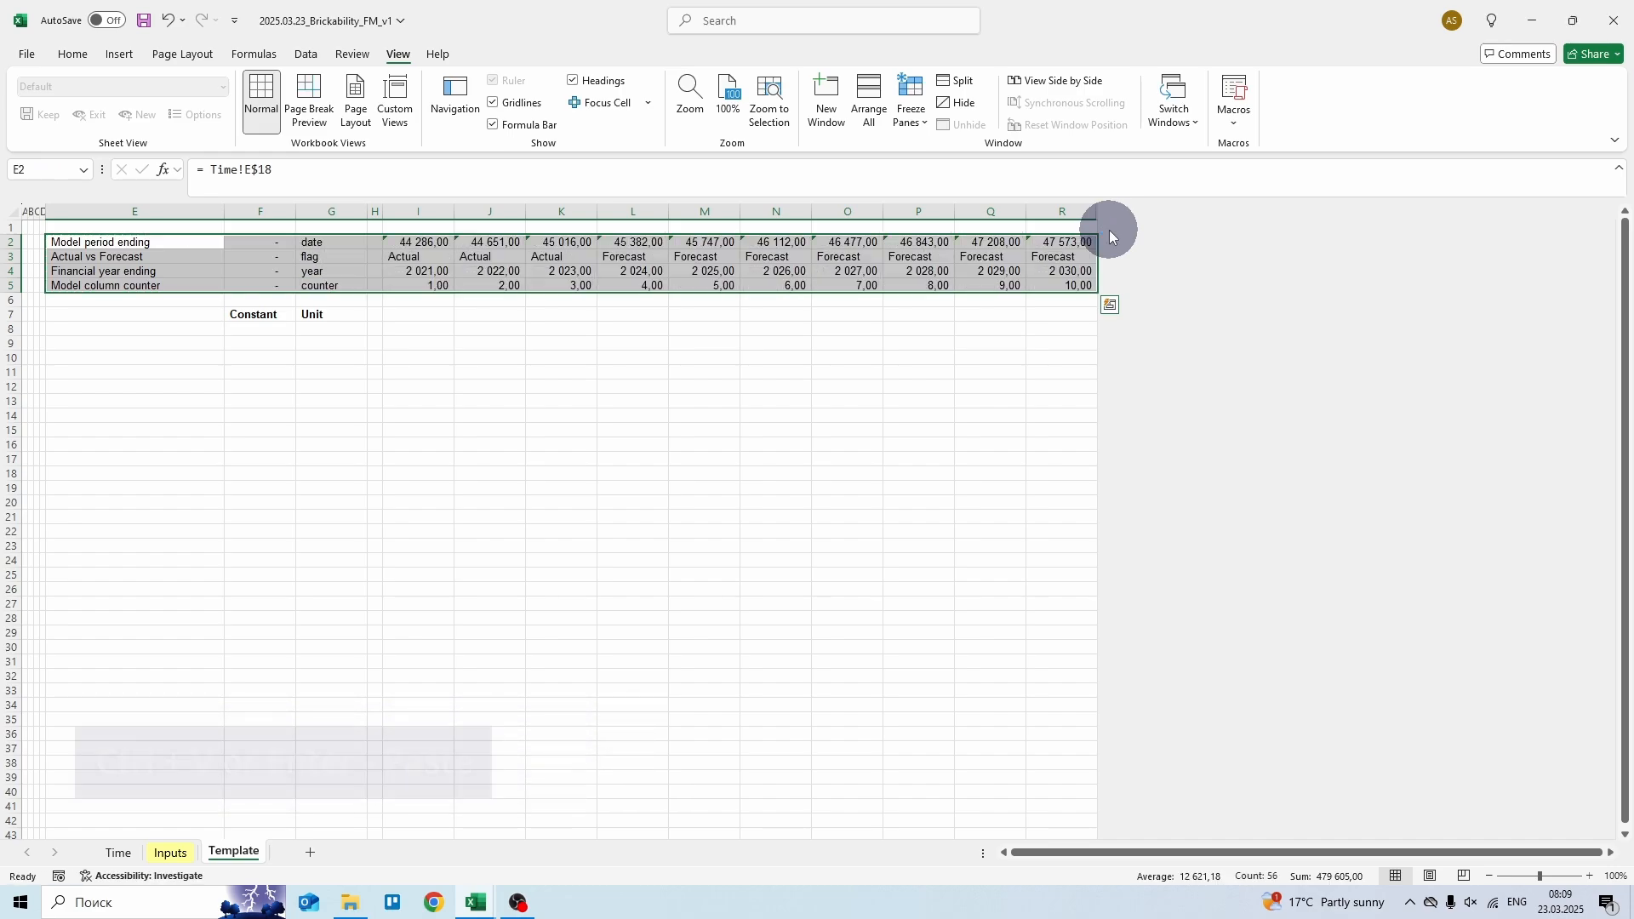
- Format the Model period ending values in I2:R2 of the Template sheet as Short Date
key("Right")
key("Right")
key("Right")
key("Right")
key("ctrl+shift+Right")
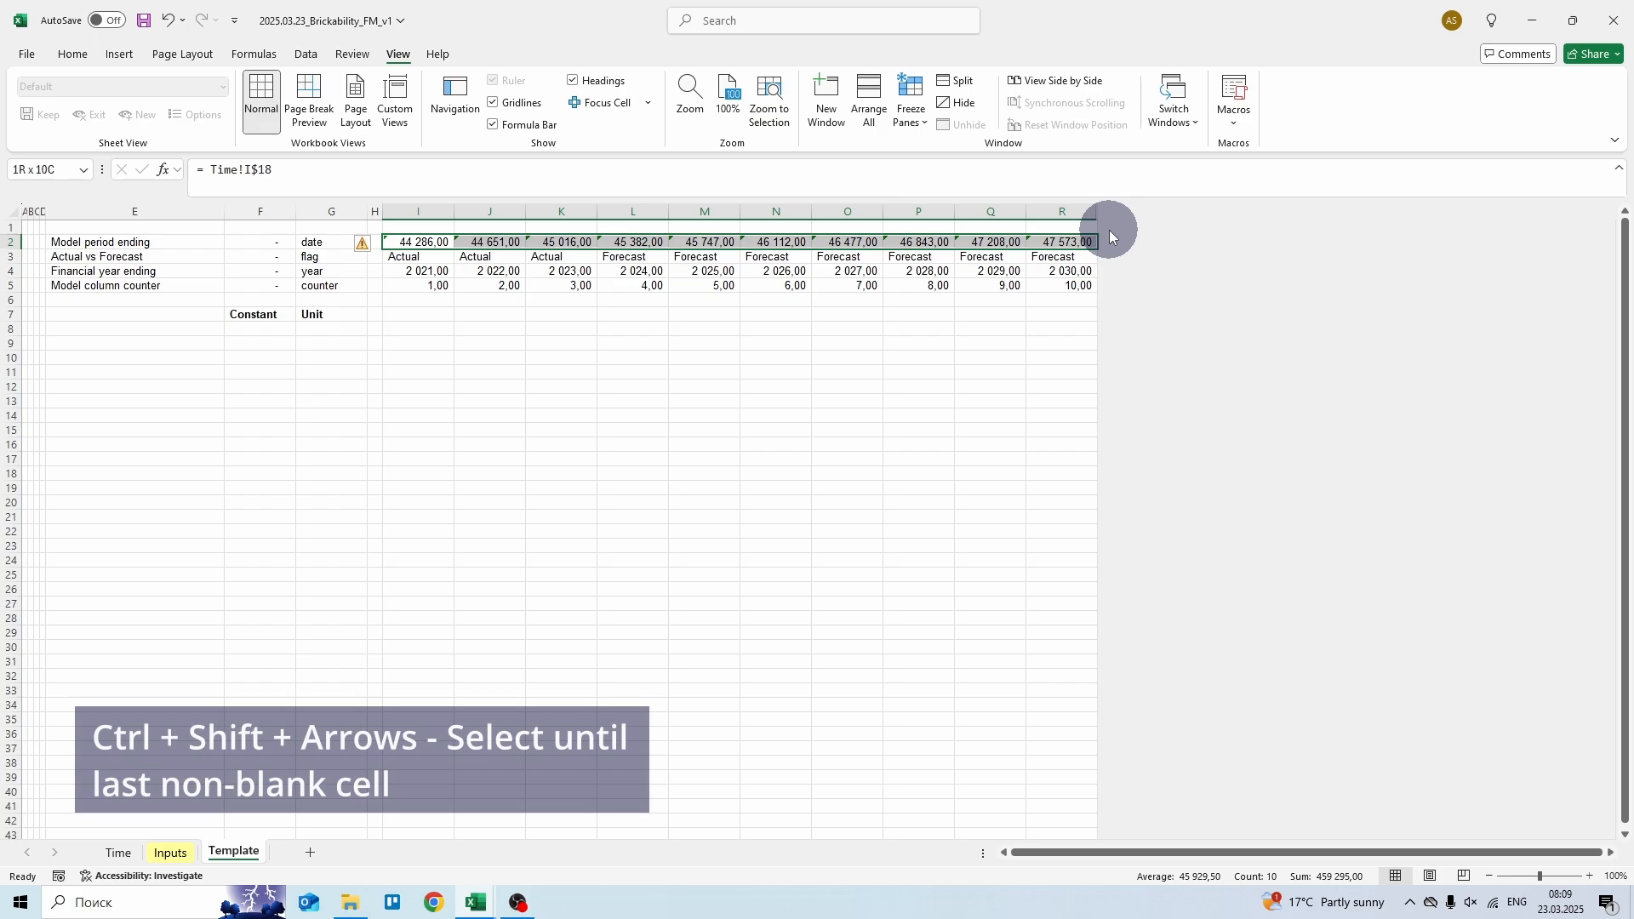
key("alt")
key("h")
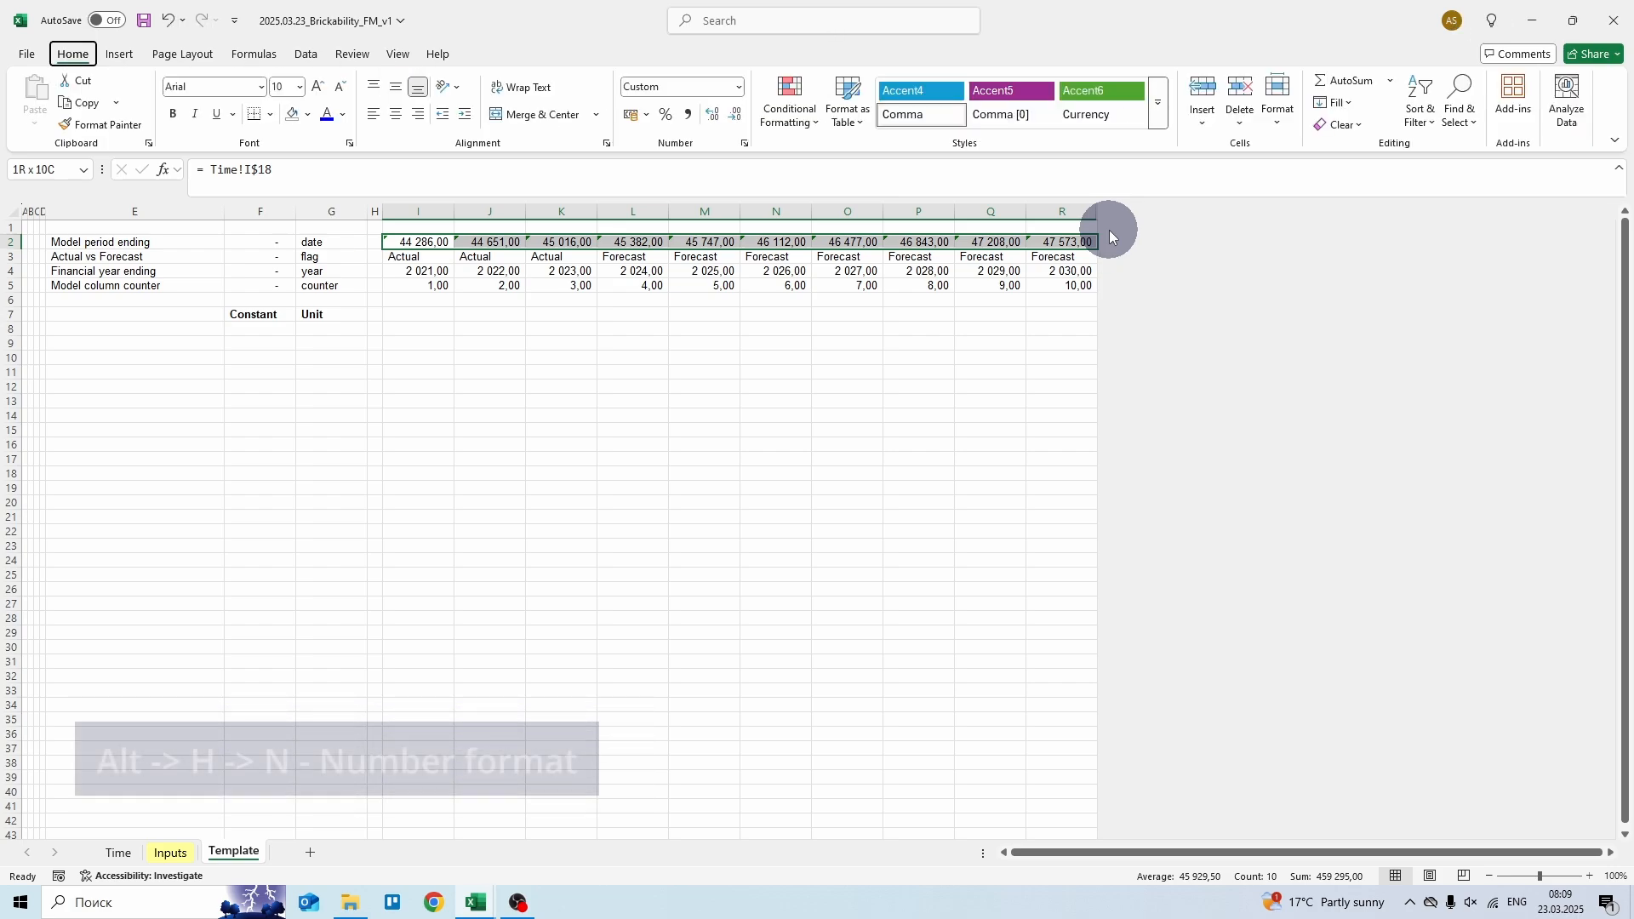
key("n")
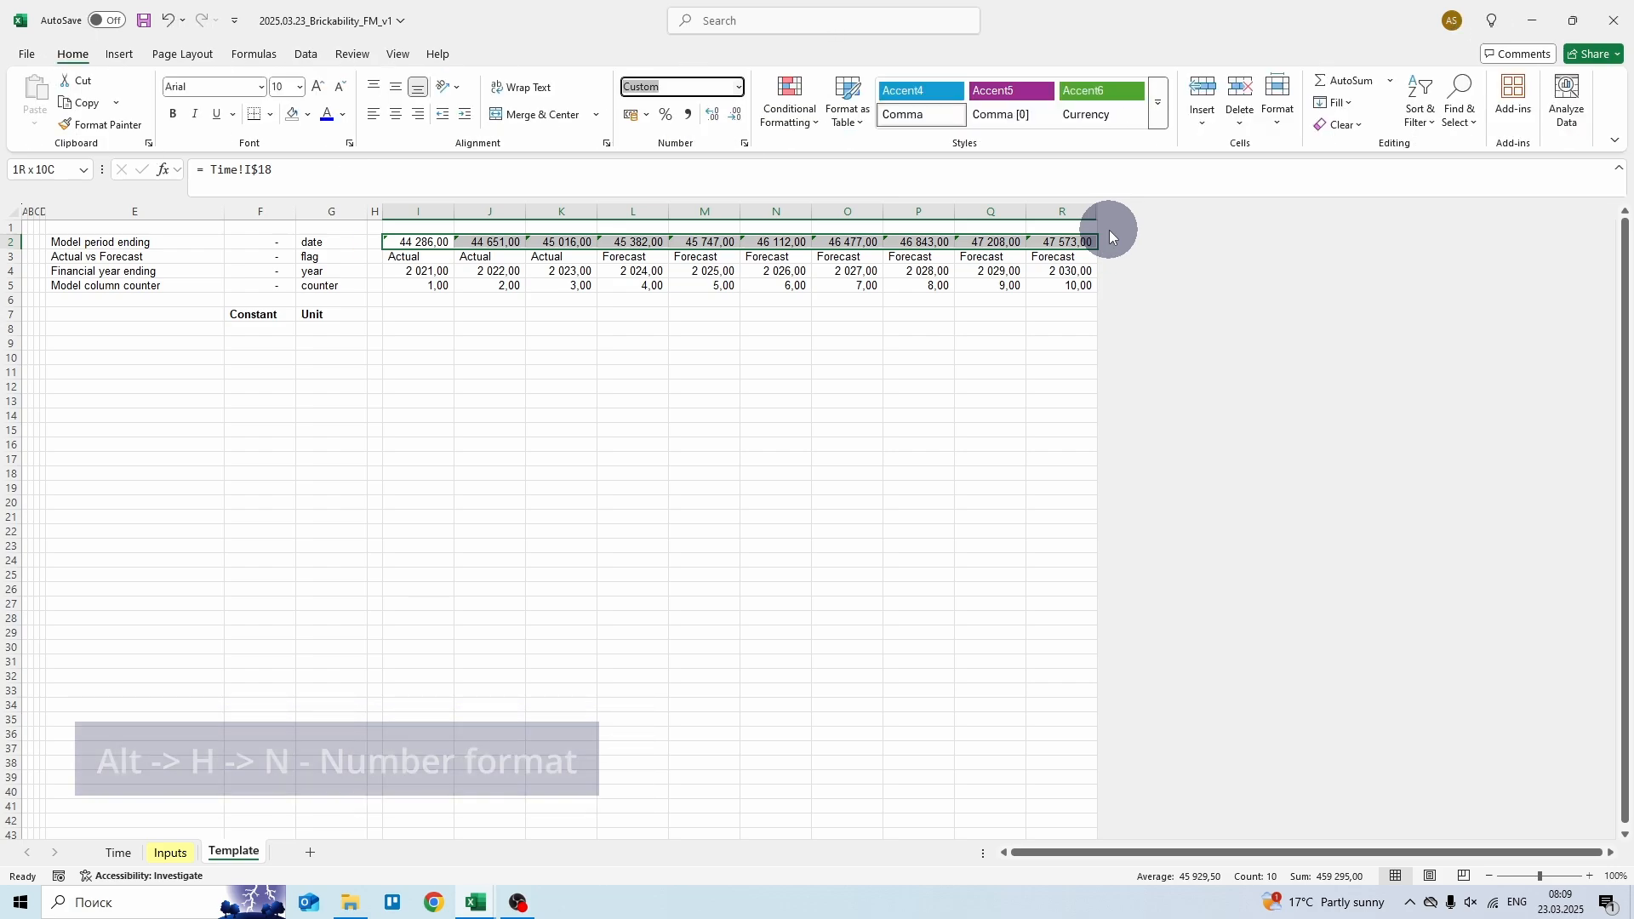
key("Down")
key("Down")
key("Down")
key("Down")
key("Return")
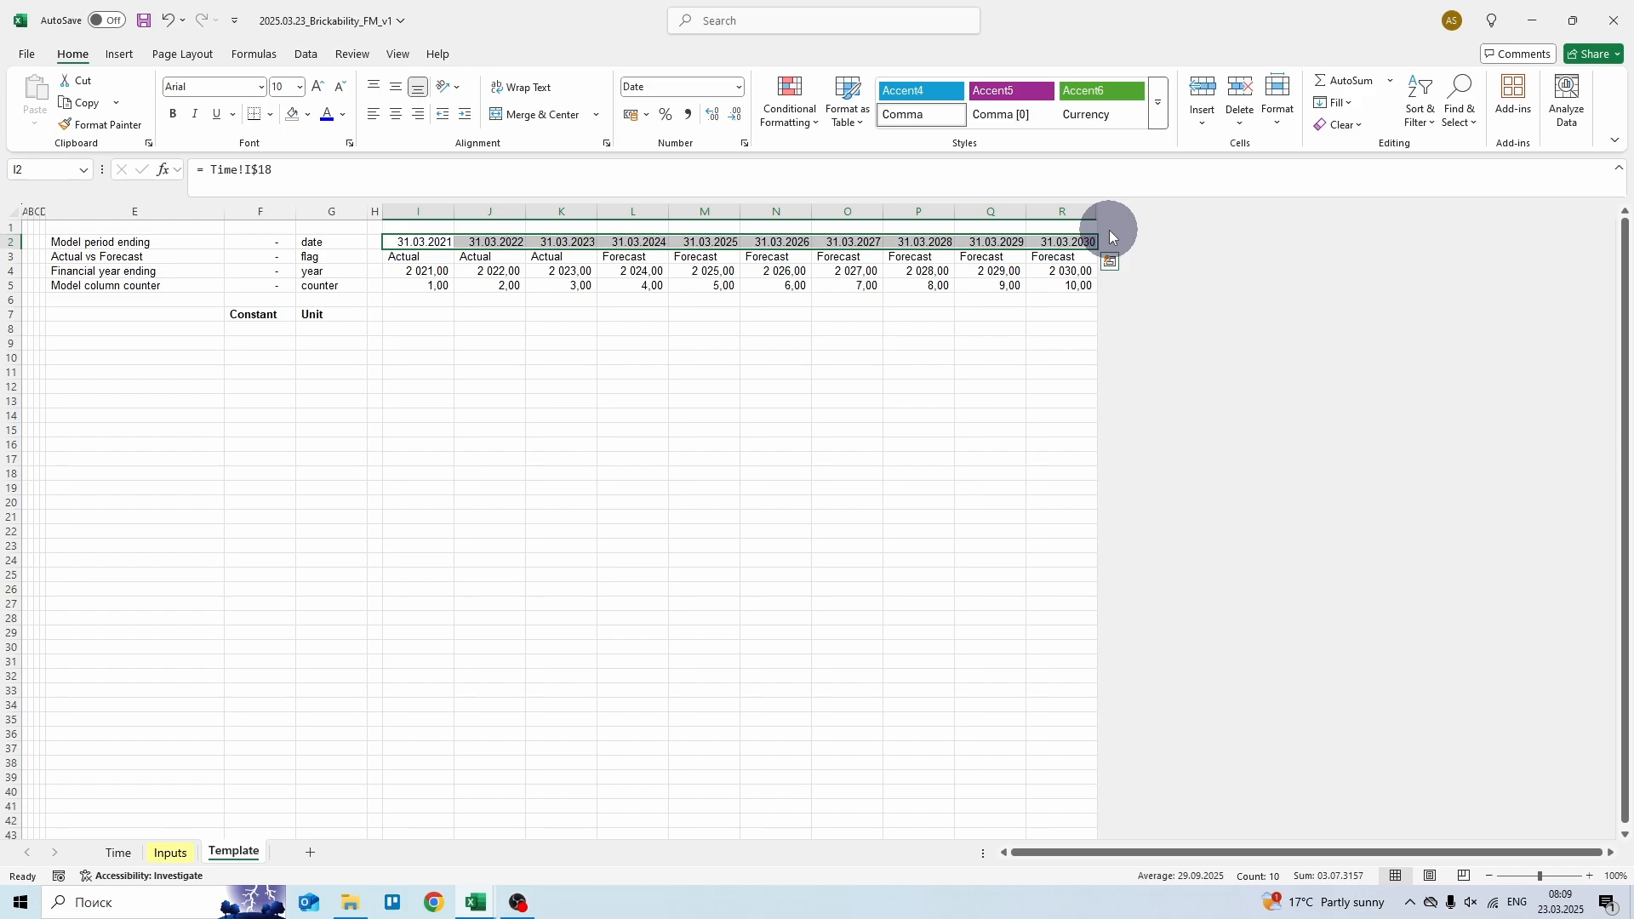
- Set the General number format for the Financial year ending and Model column counter values in I4:R5
key("Down")
key("Down")
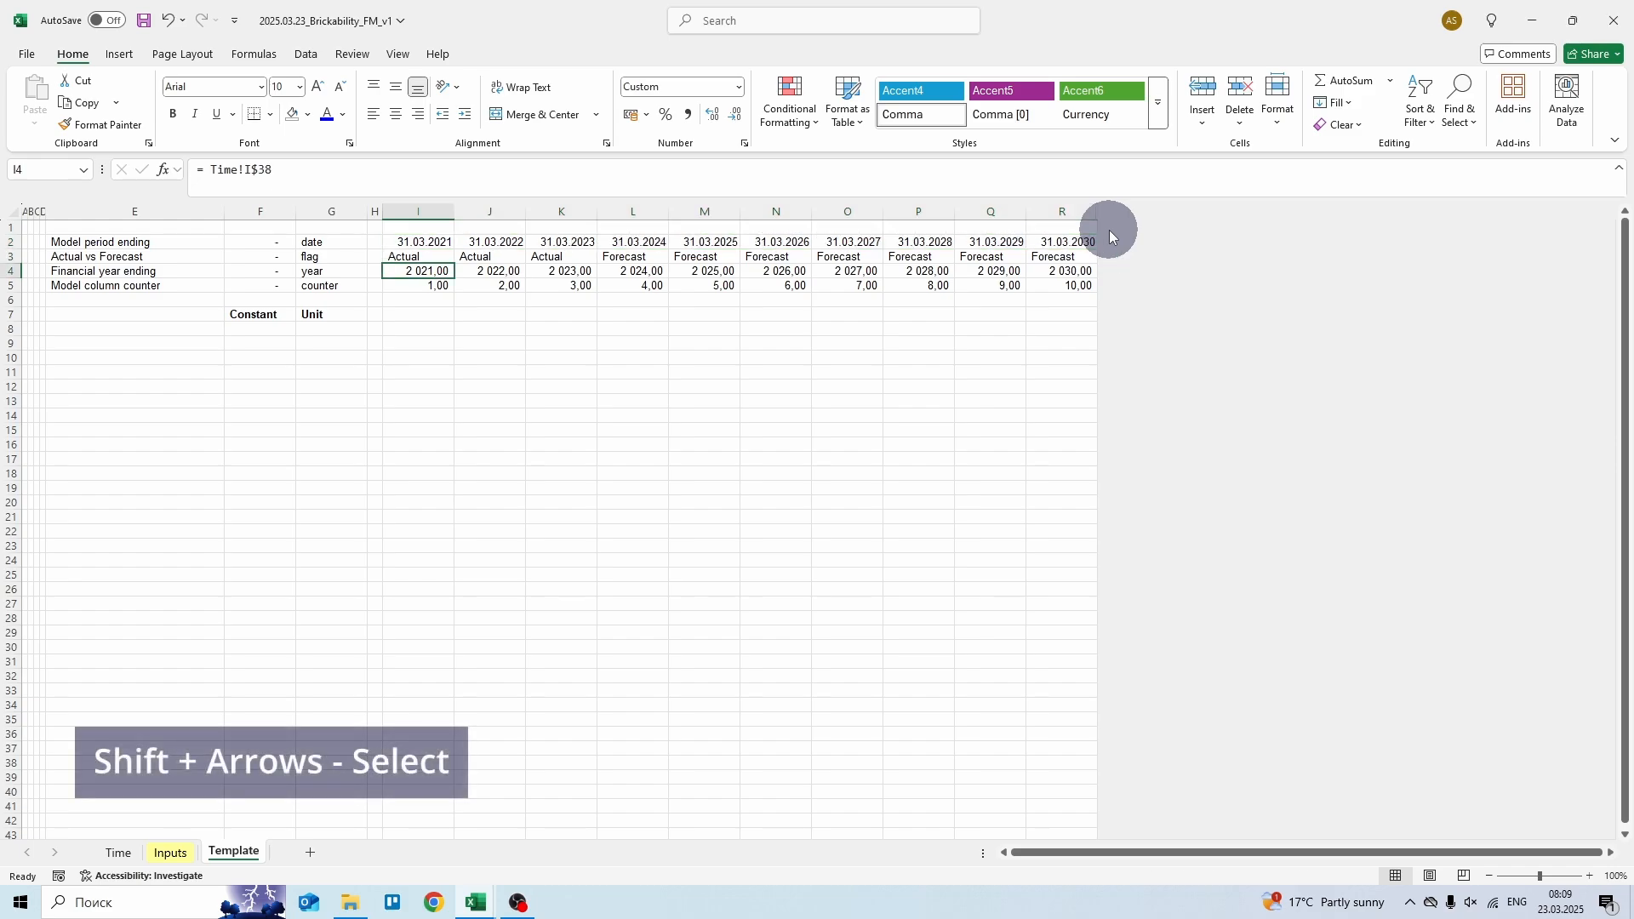
key("shift+Down")
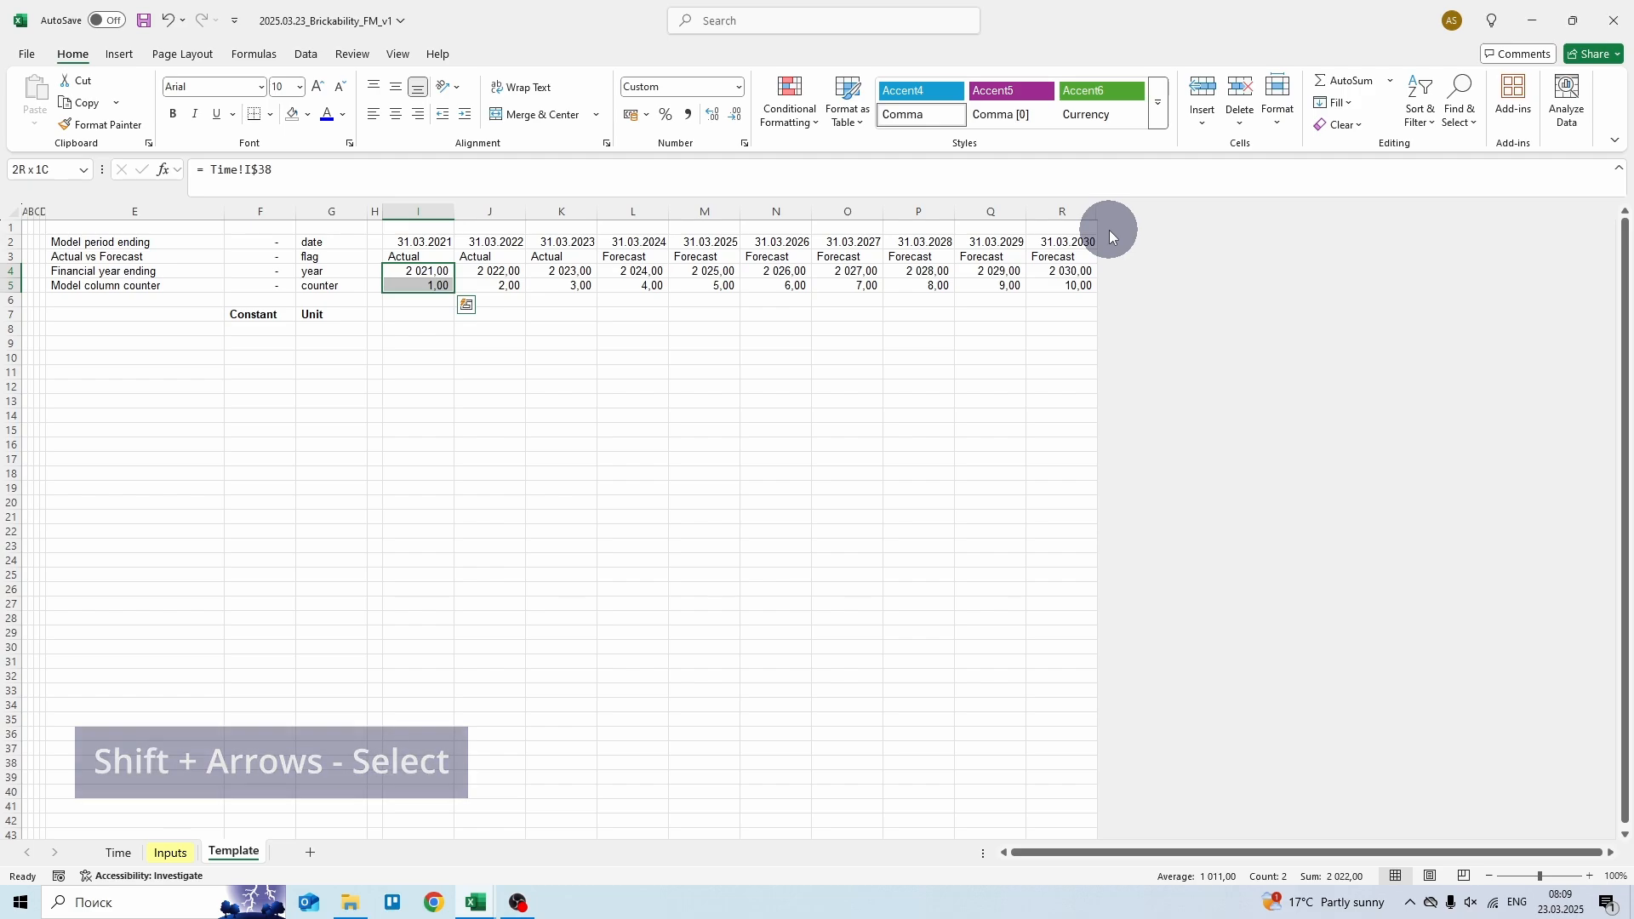
key("ctrl+shift+Right")
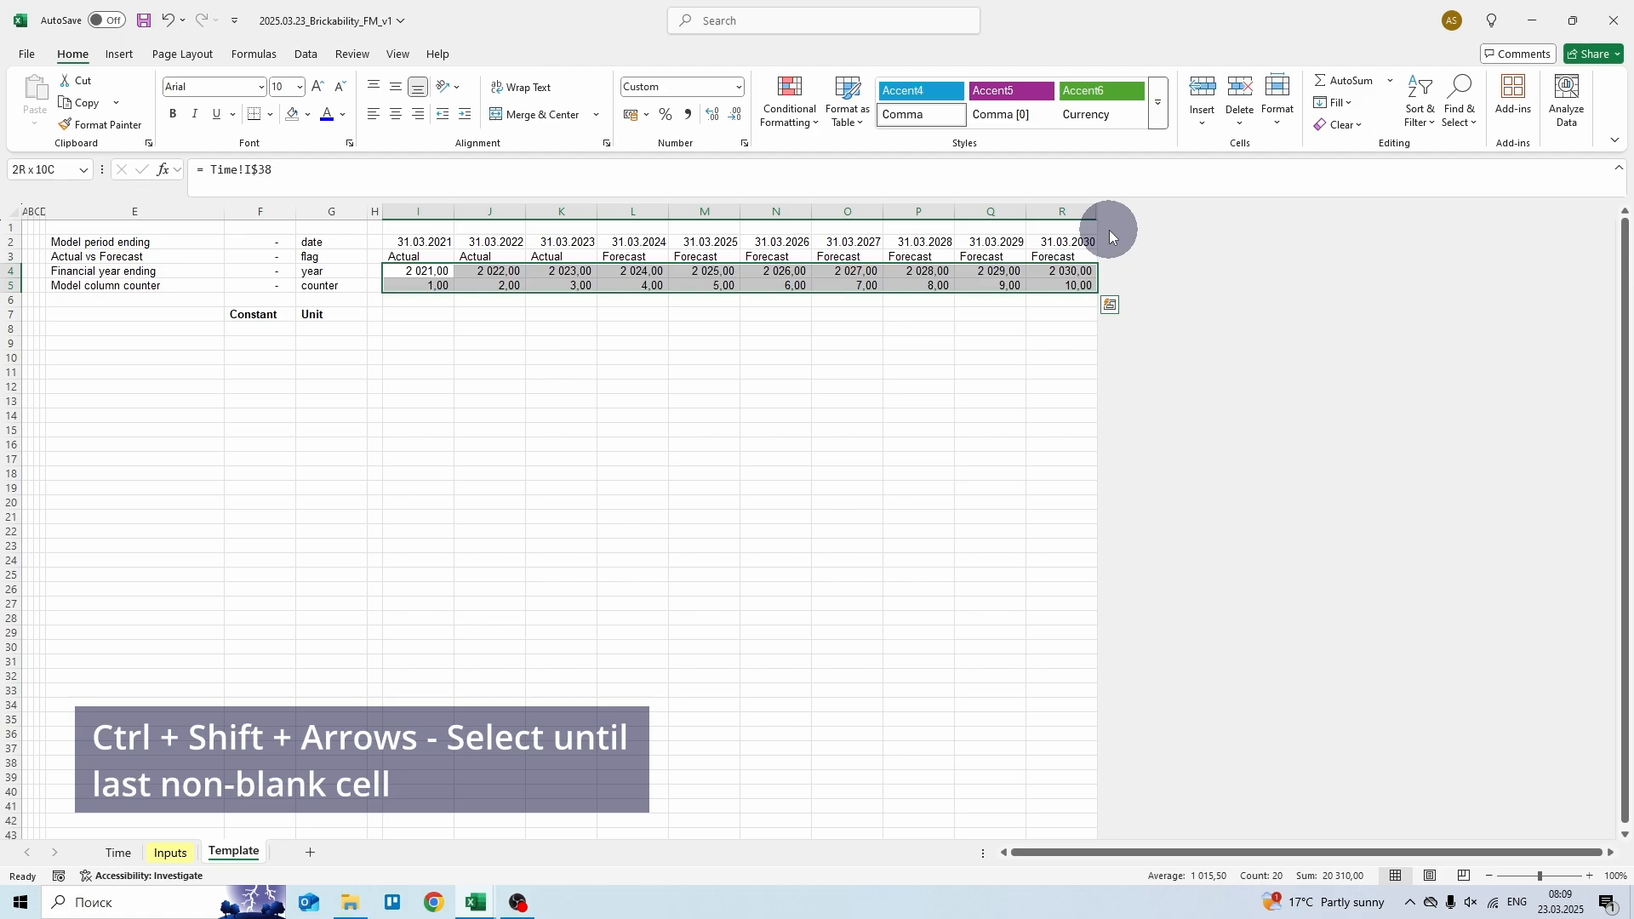
key("alt")
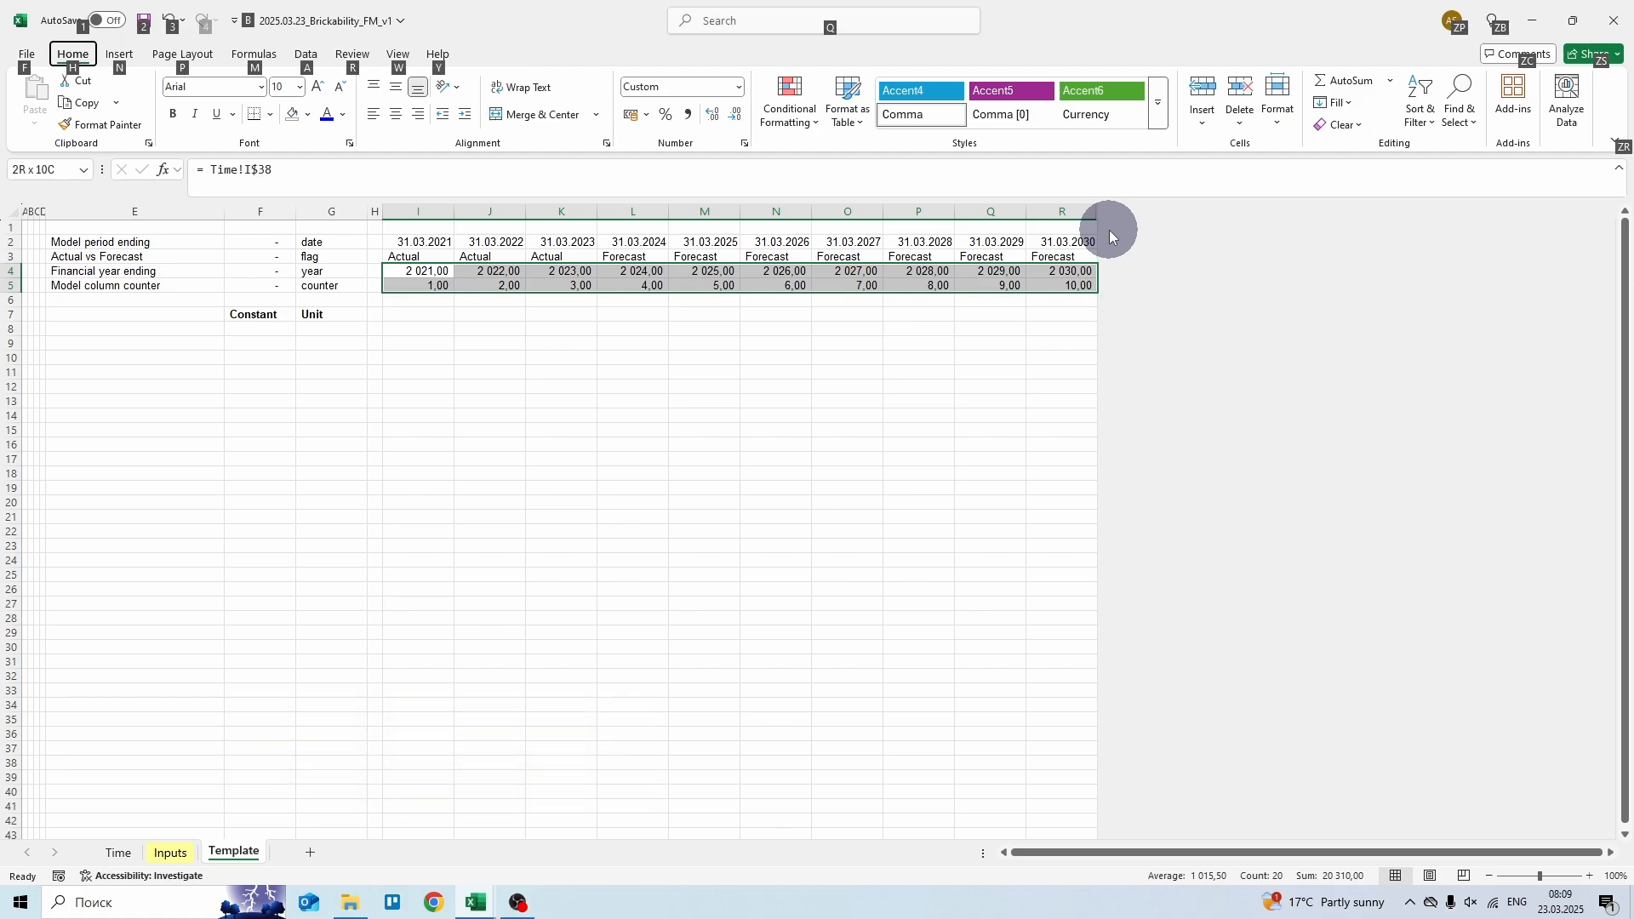
key("h")
key("n")
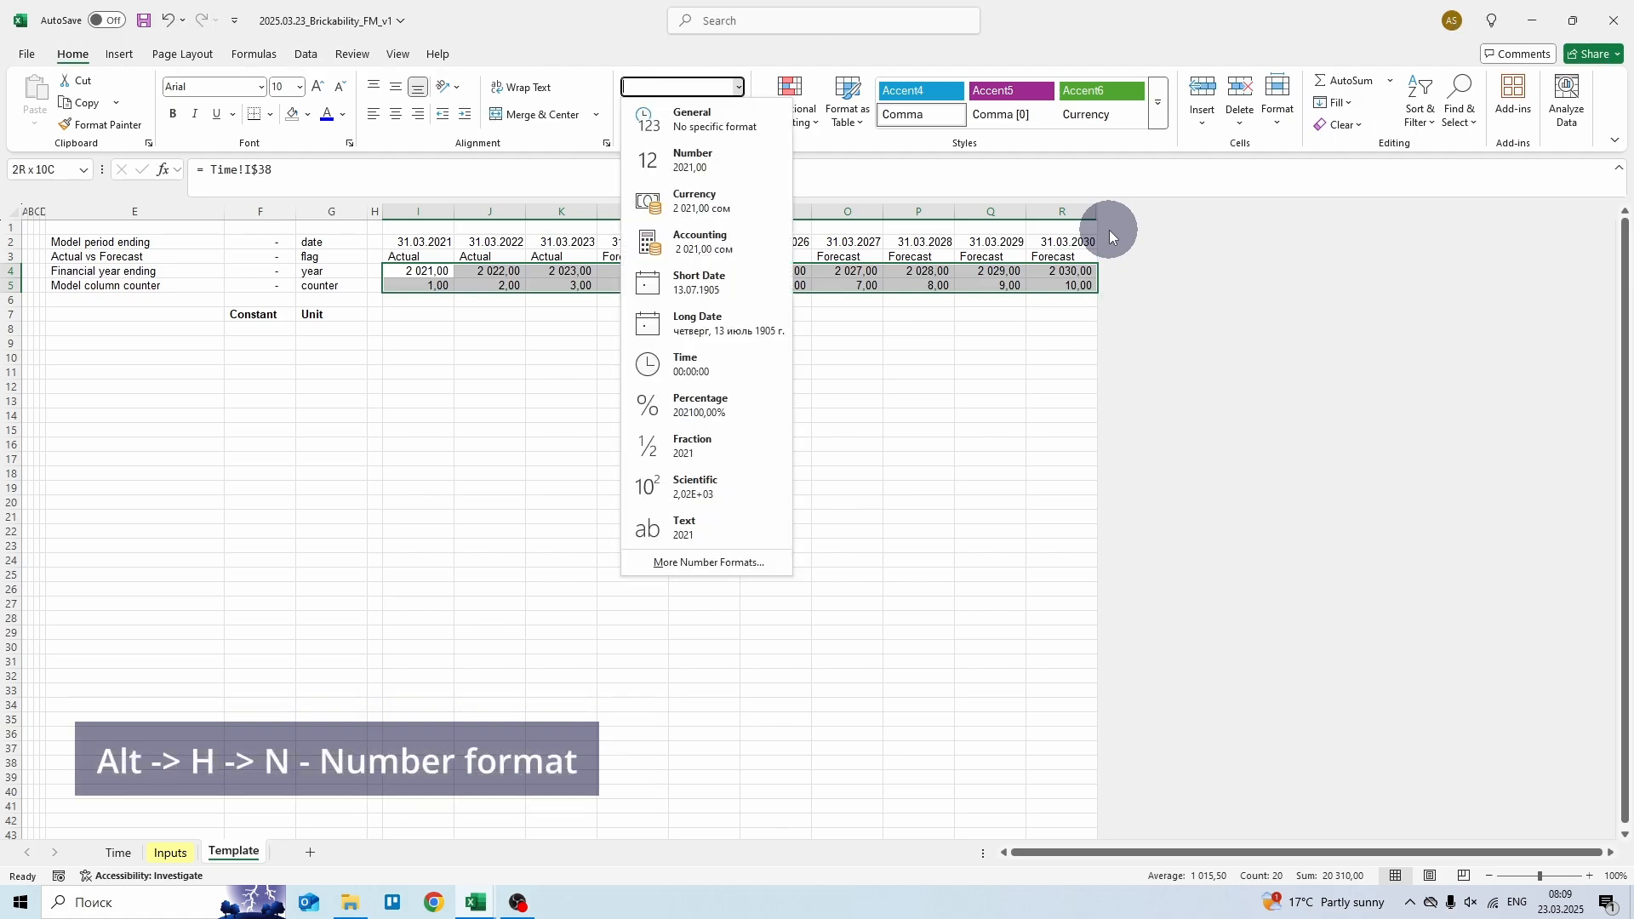
key("Return")
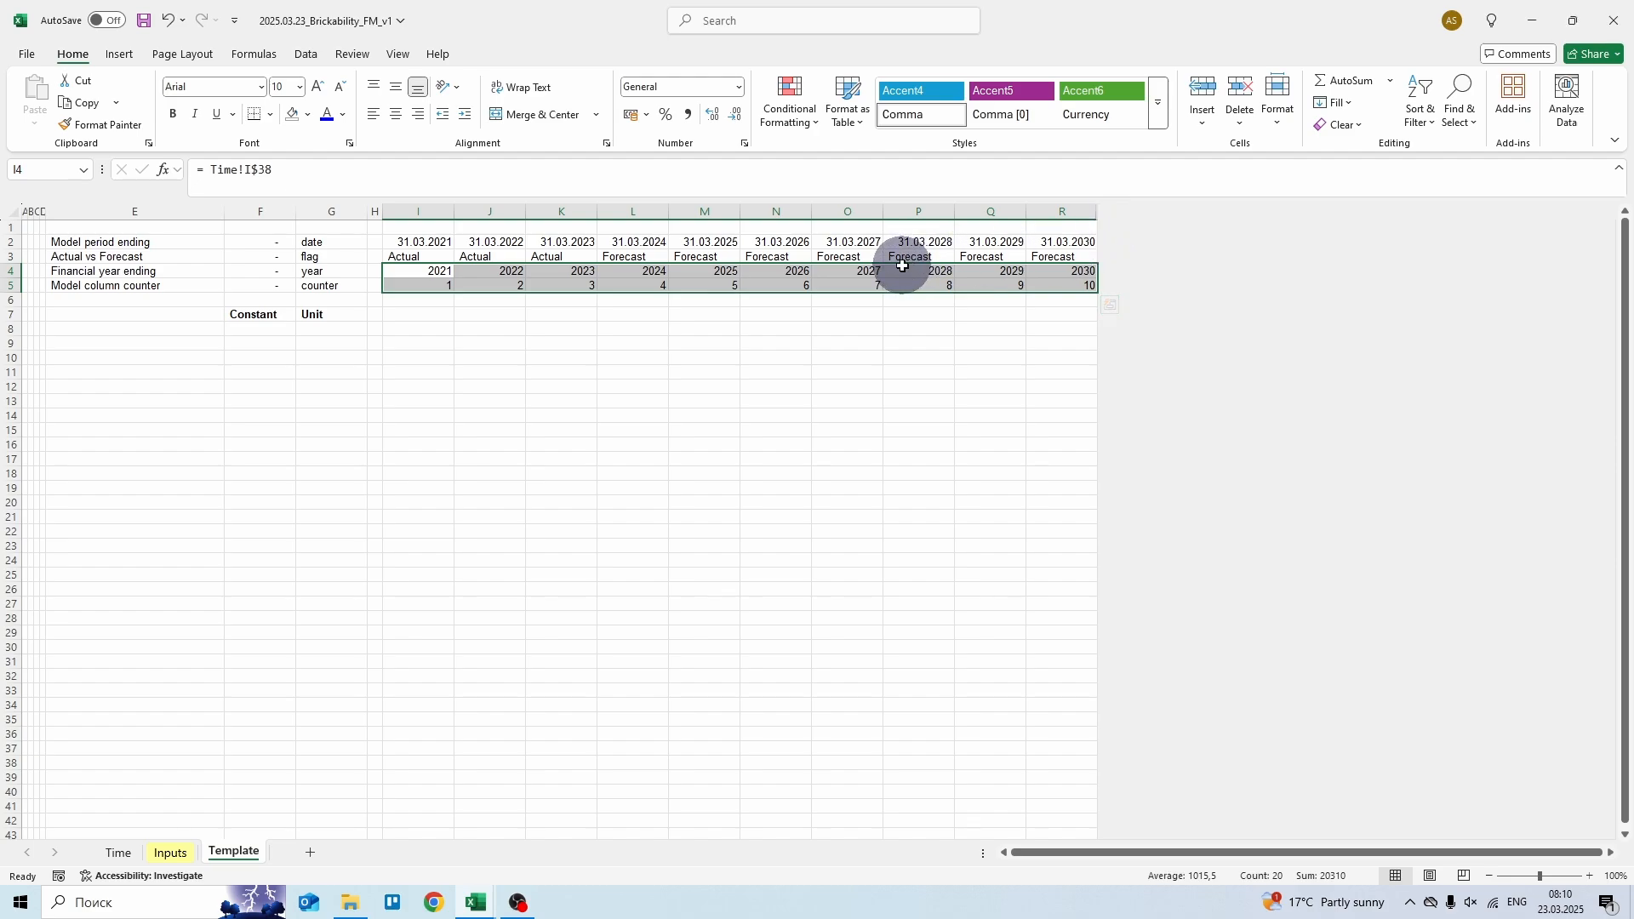
- Copy header rows 2–5 of the Template sheet into the Inputs sheet starting at row 2
key("Down")
key("shift+space")
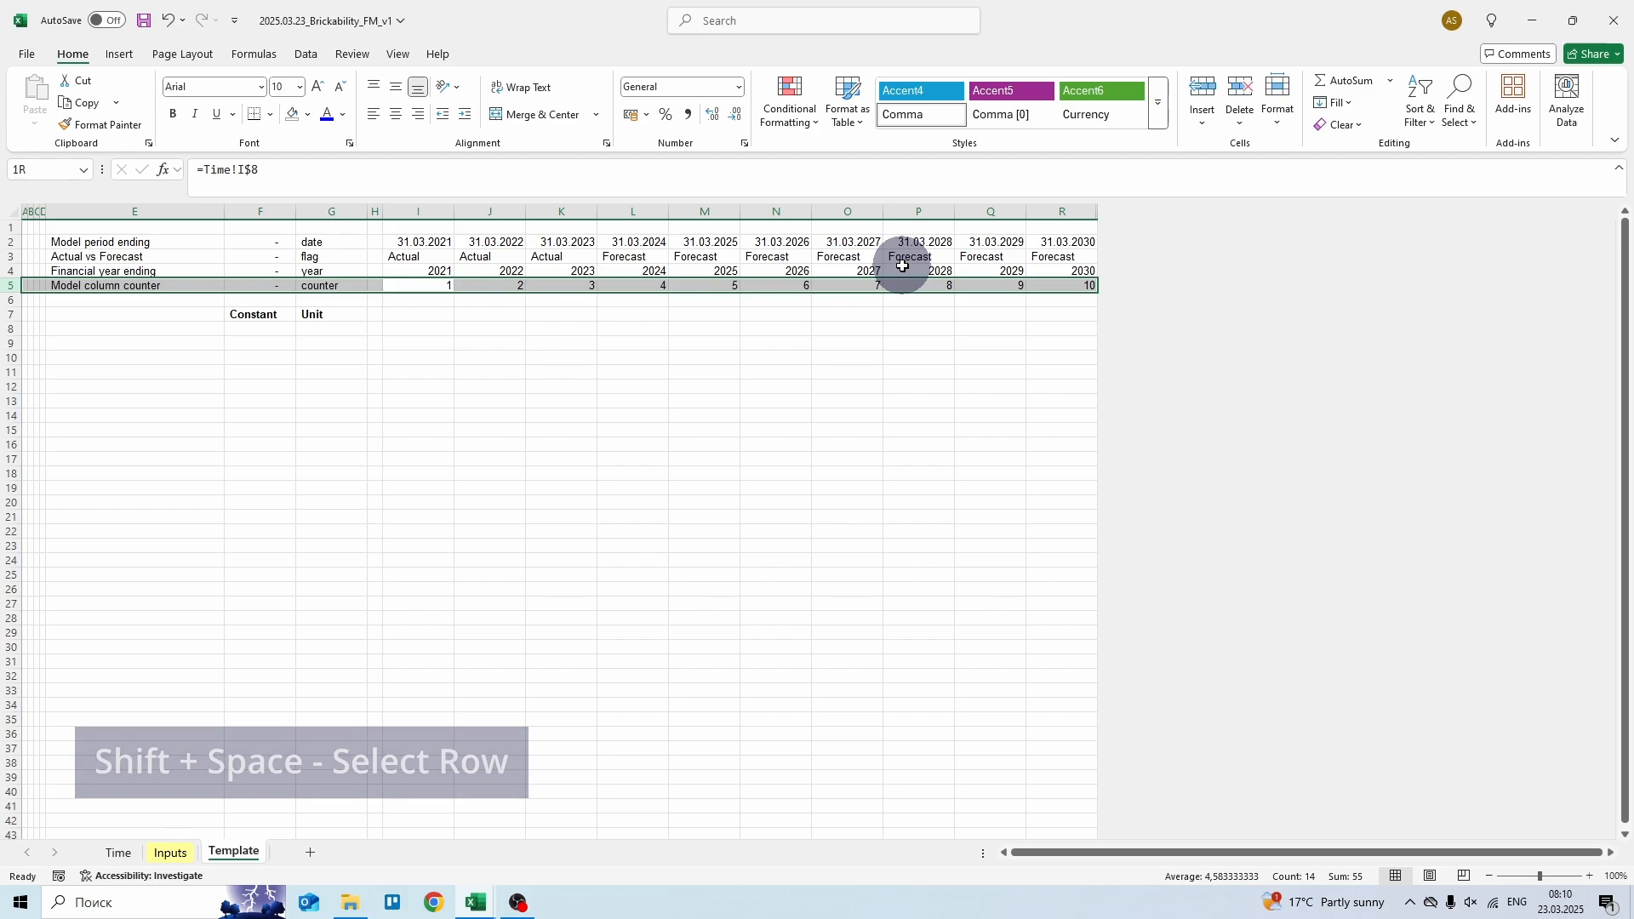
key("shift+Up")
key("shift+Up")
key("shift+Up")
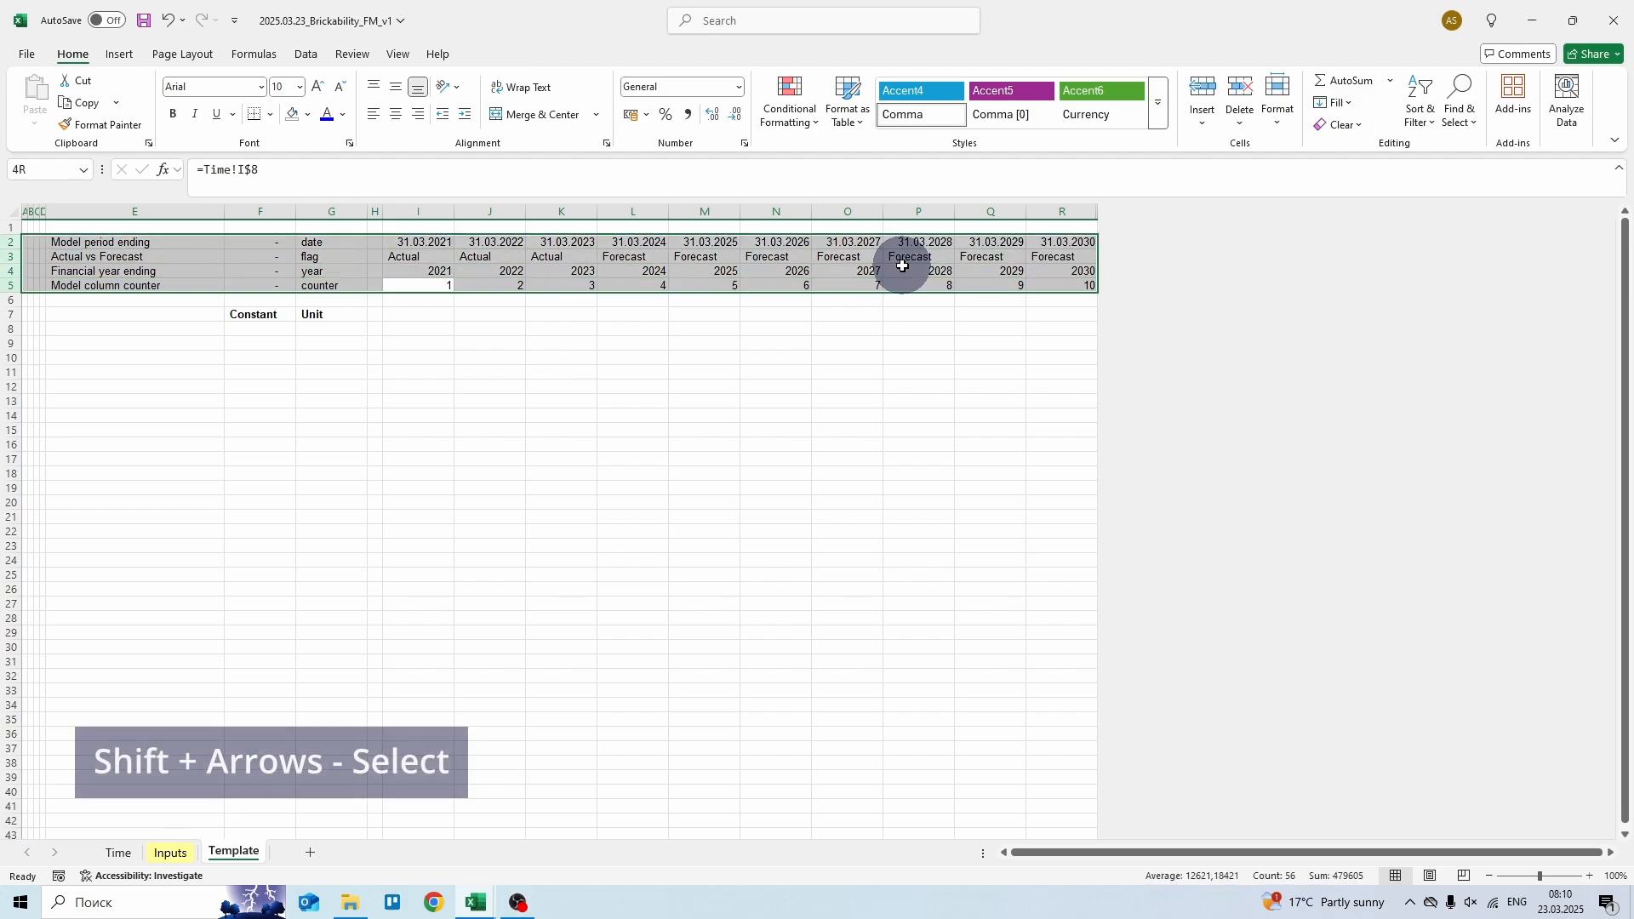
key("ctrl+c")
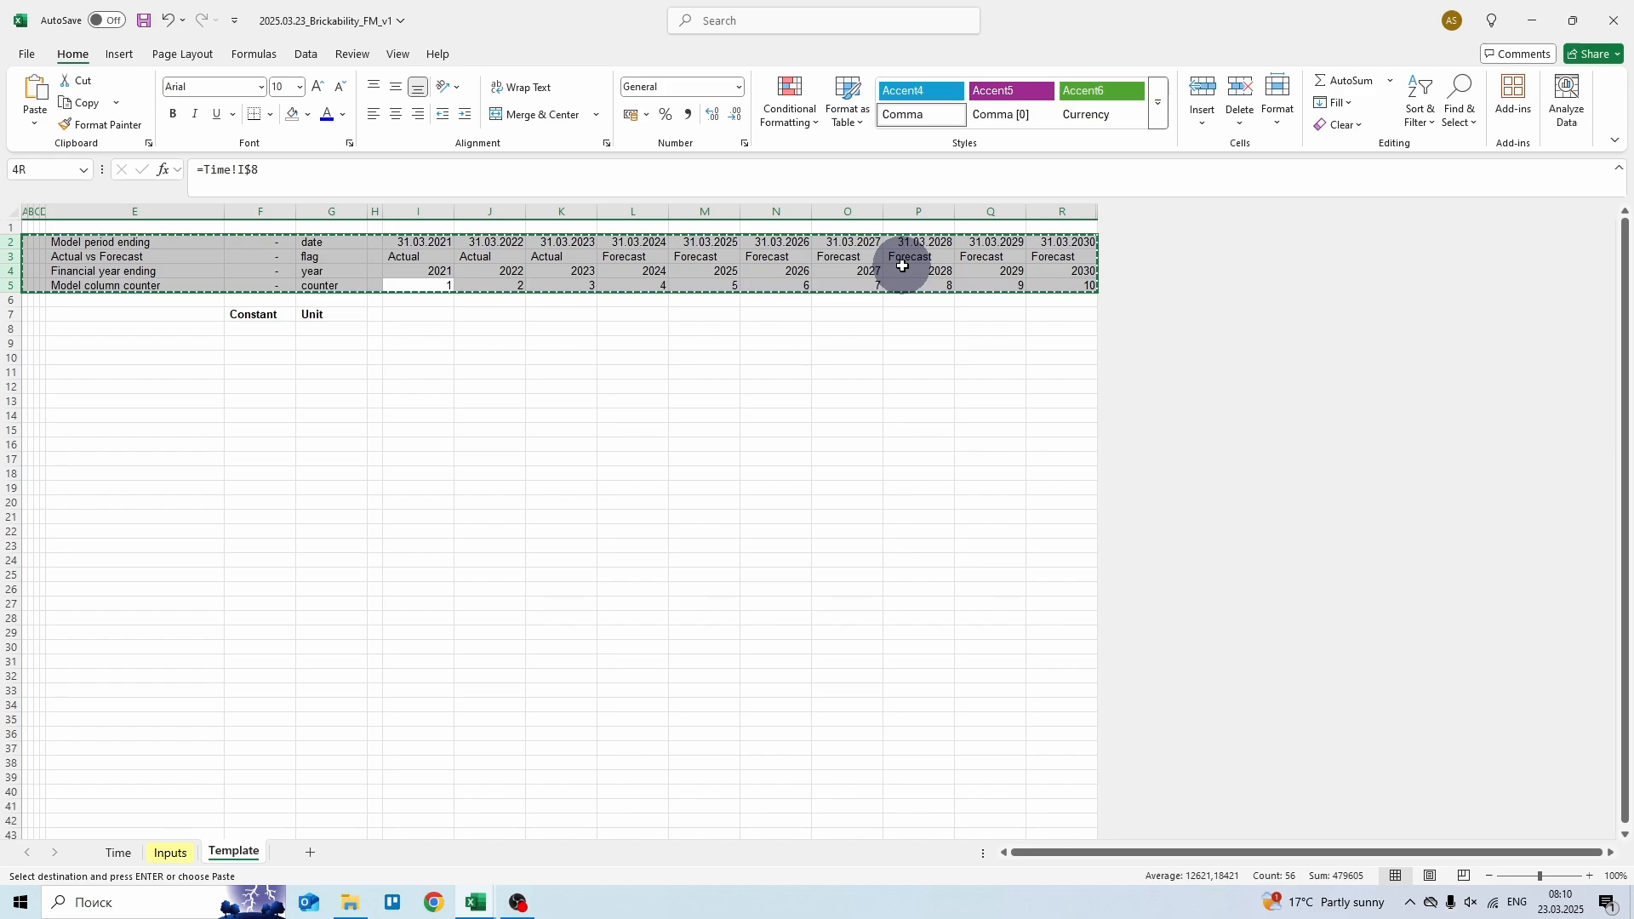
key("ctrl+Page_Up")
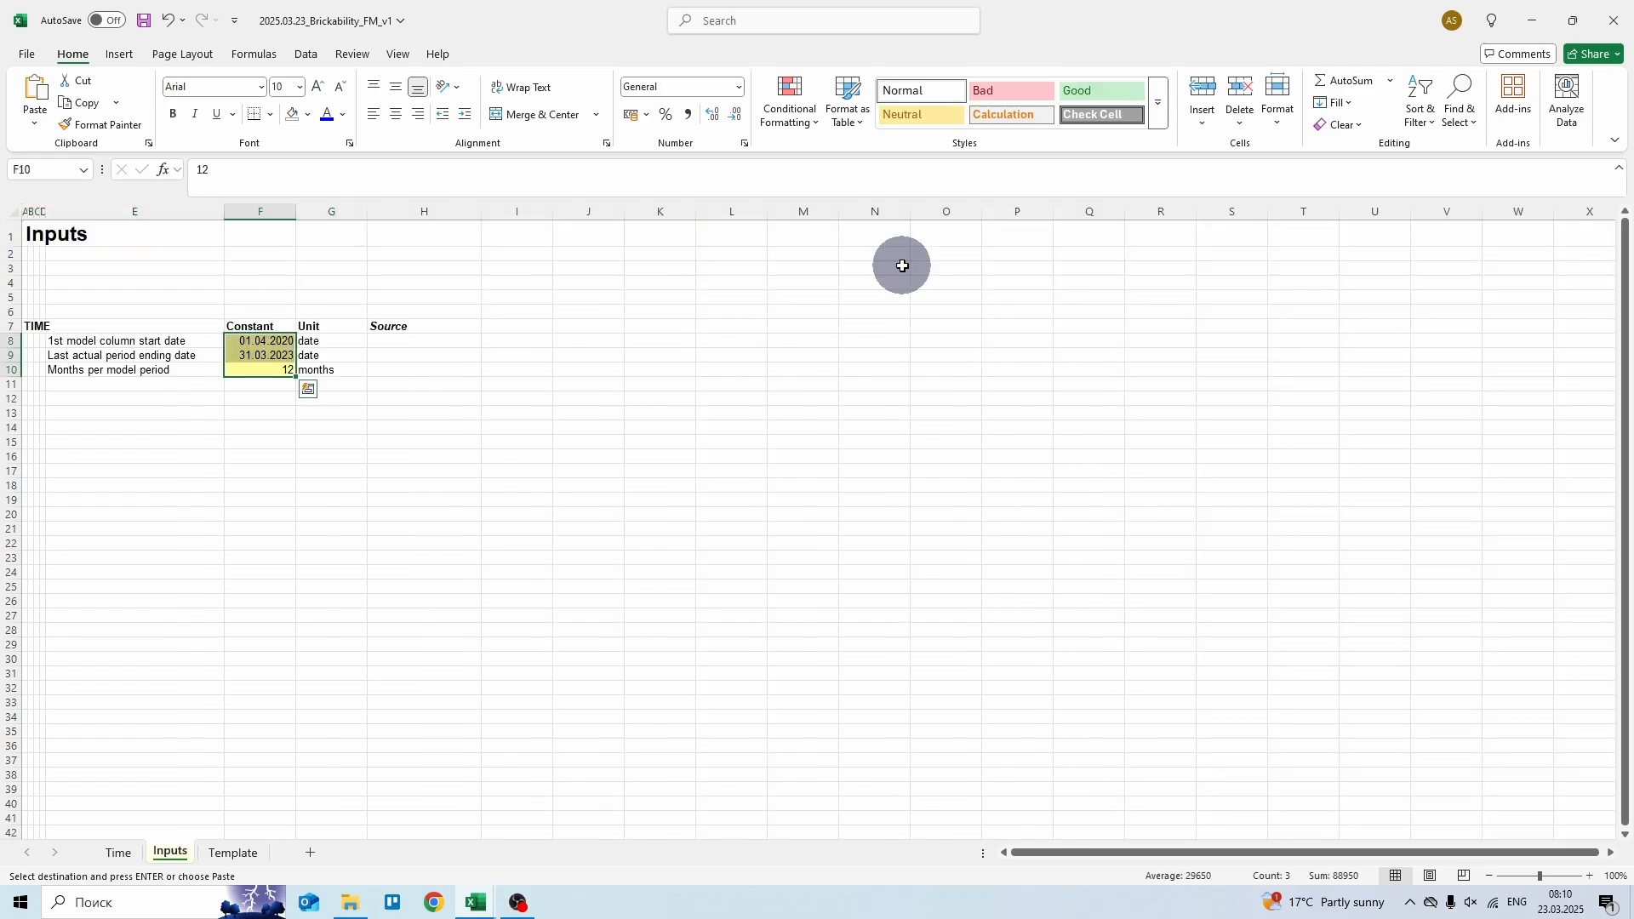
left_click(781, 253)
key("shift+space")
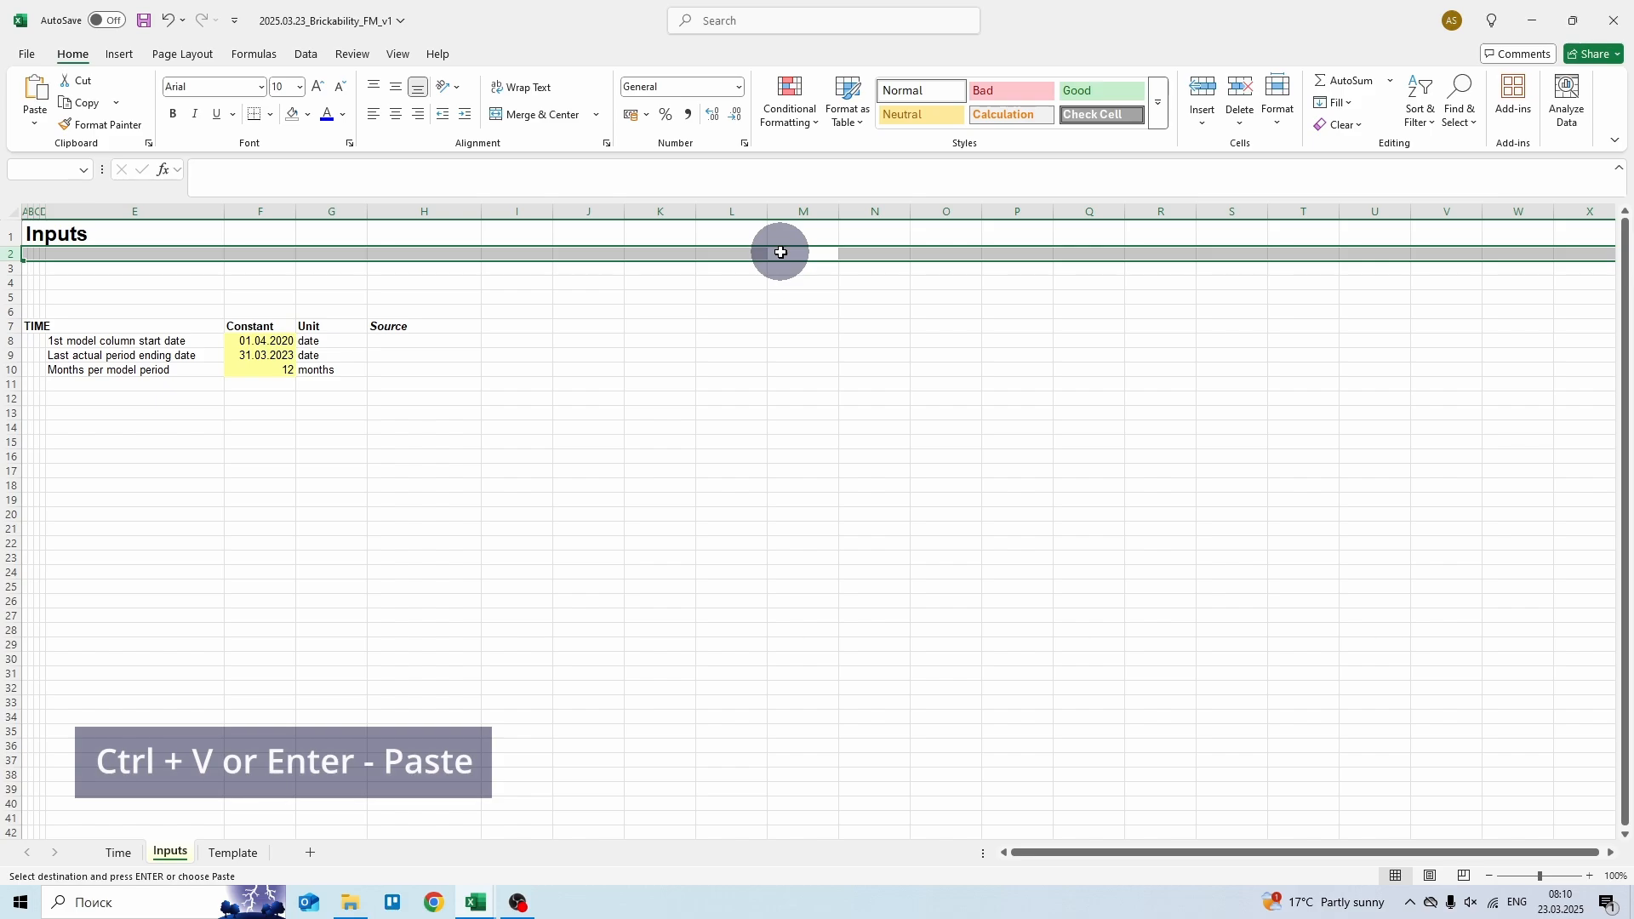
key("Return")
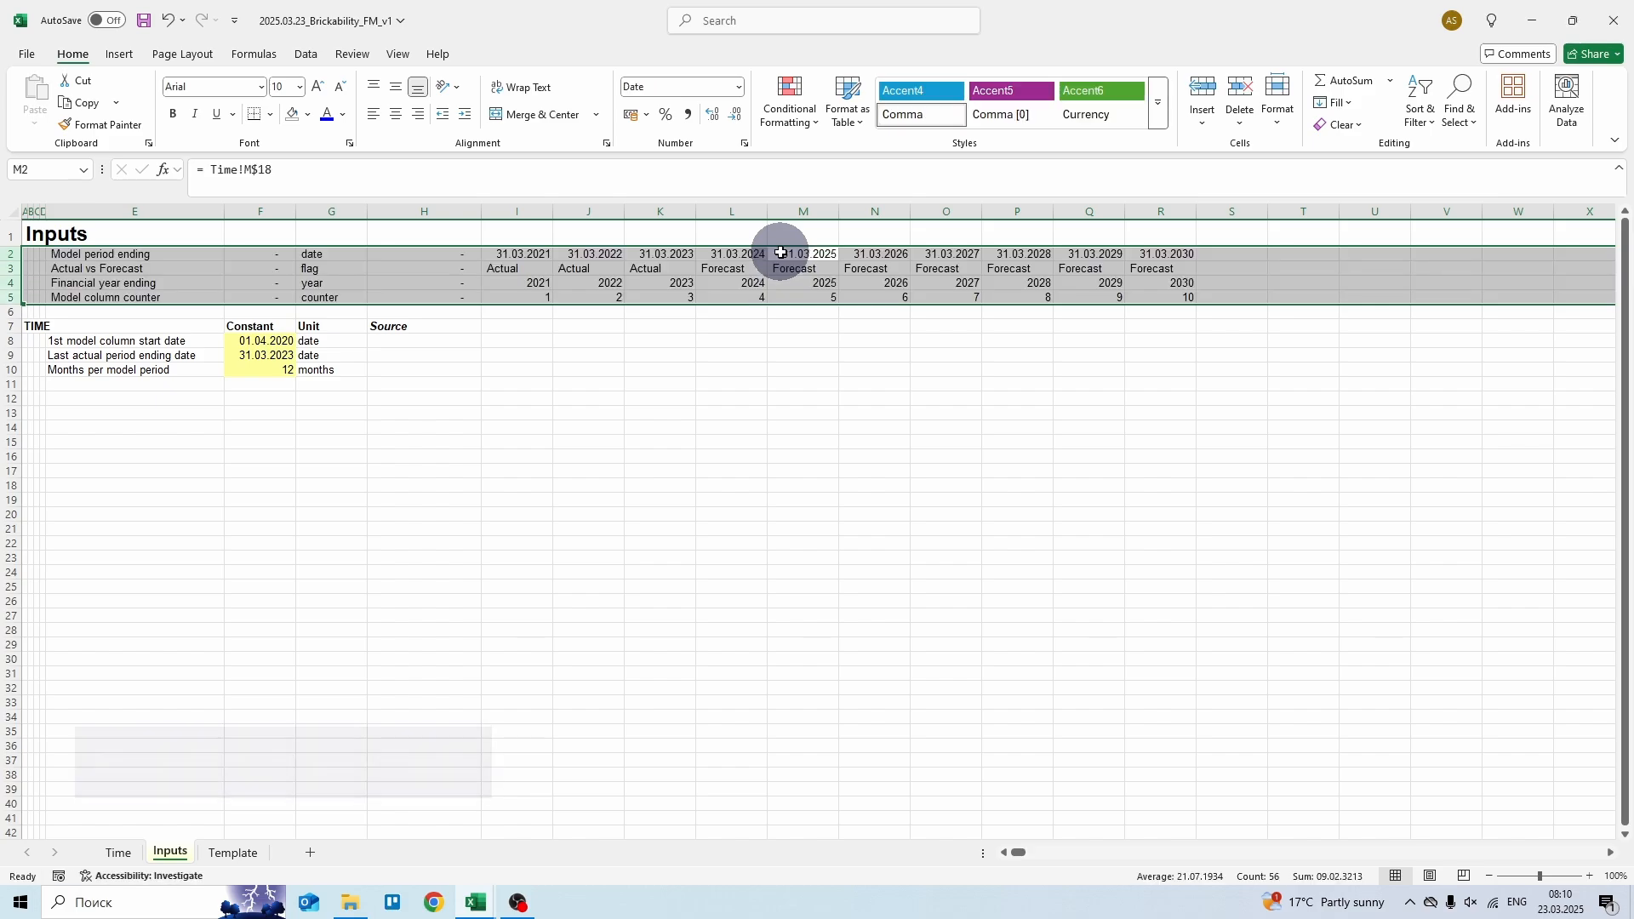
- Hide all columns from S to the last column on the Inputs sheet
left_click(1227, 210)
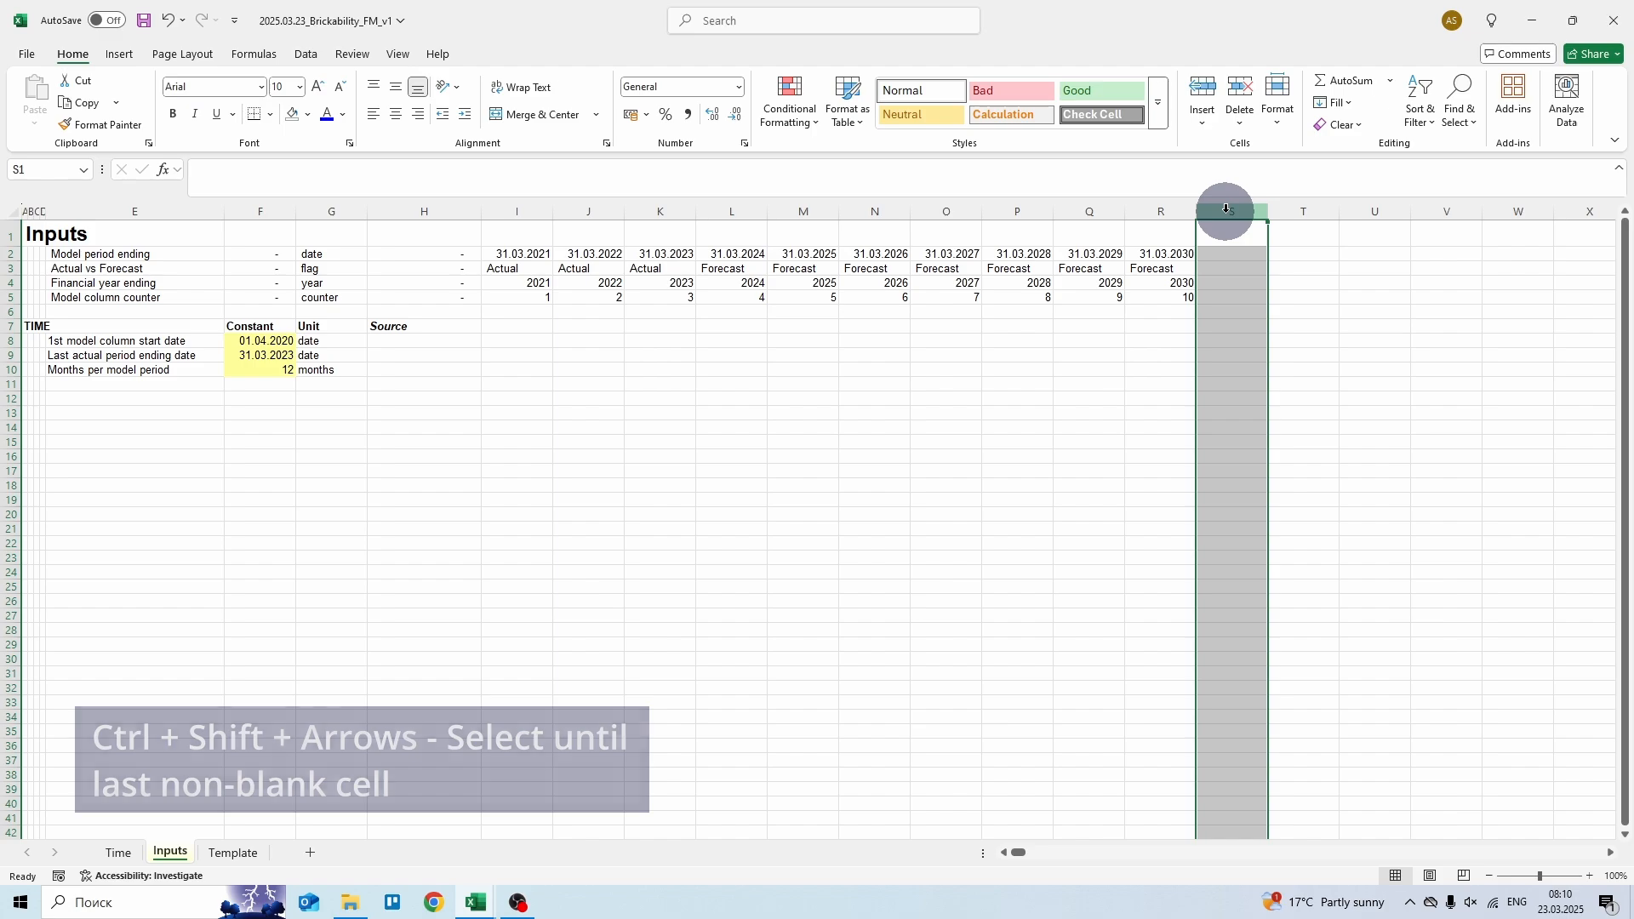
key("ctrl+shift+Right")
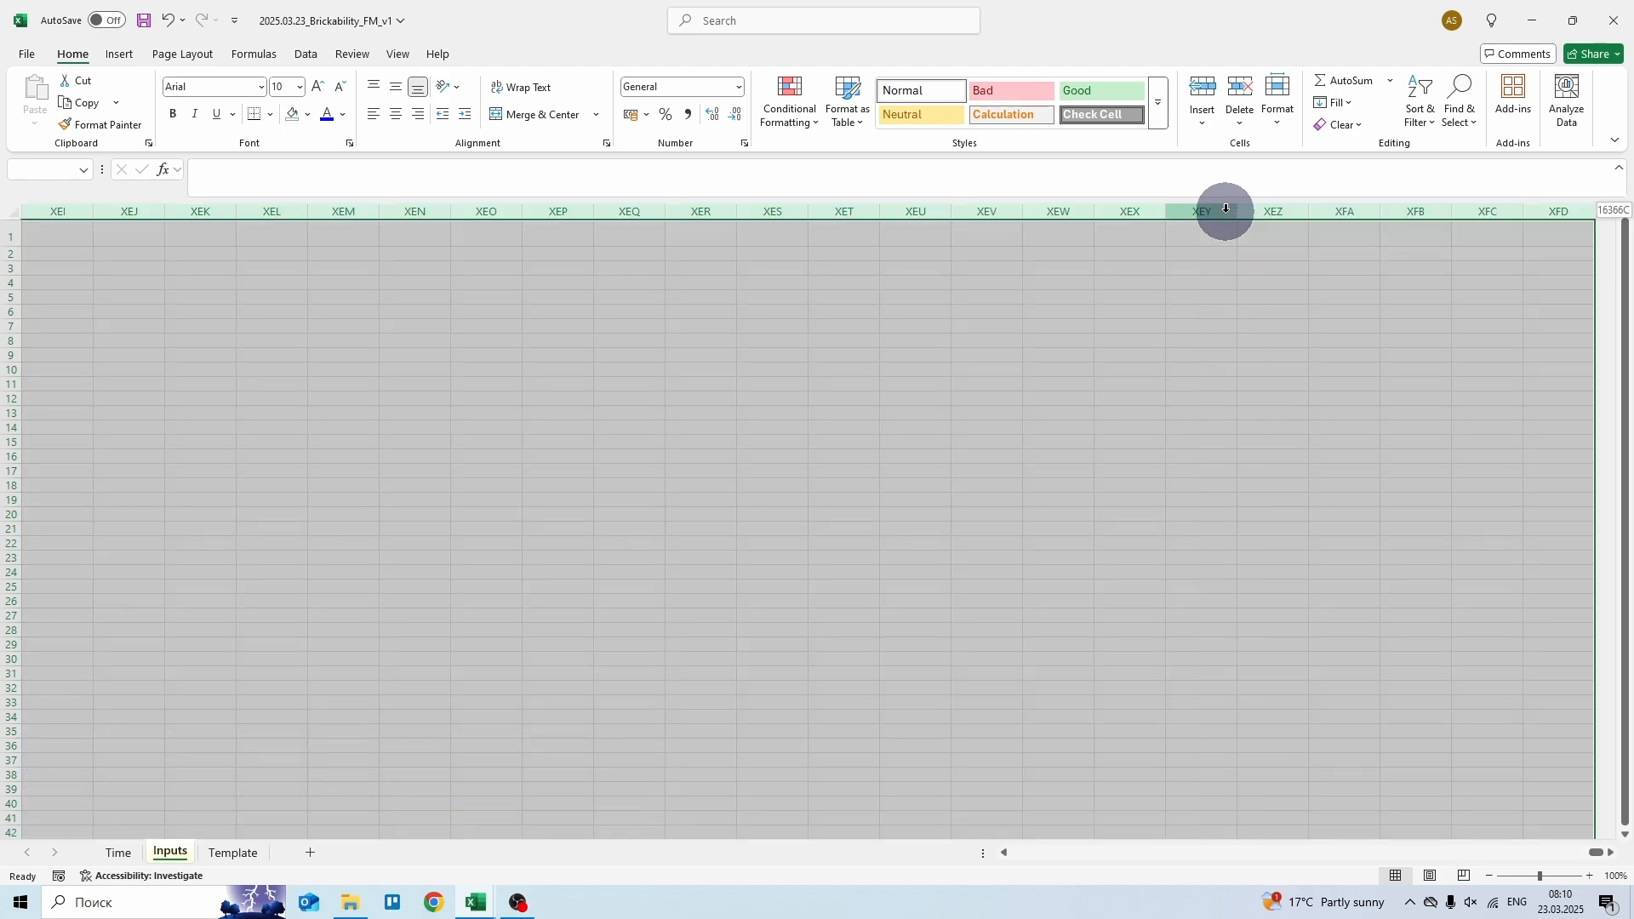
key("shift+F10")
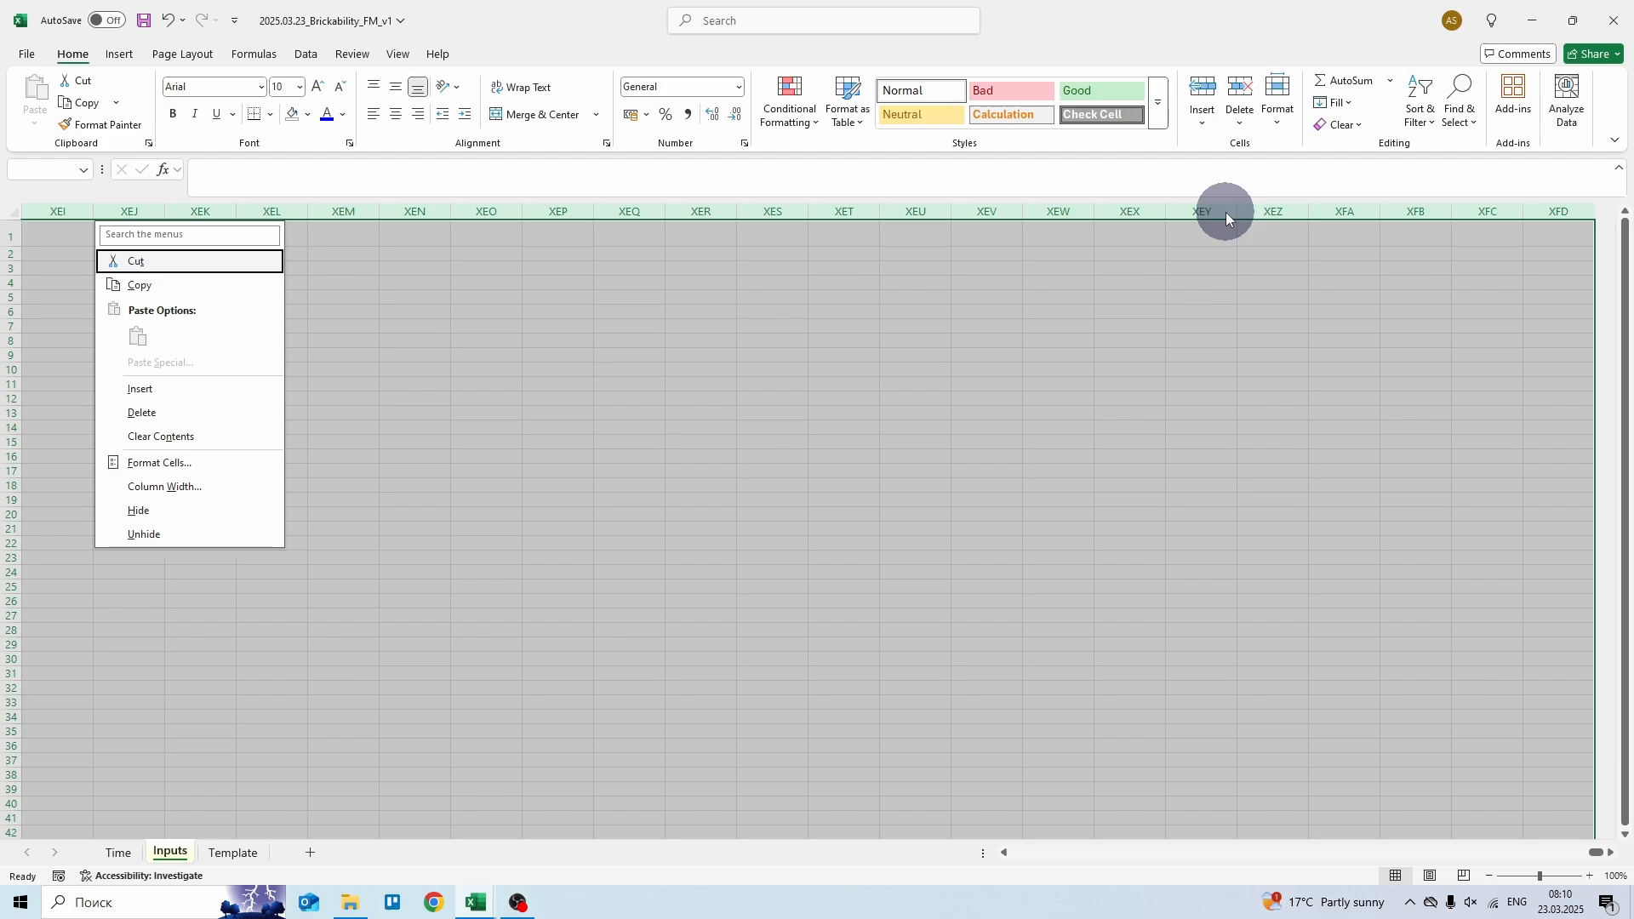
key("h")
key("ctrl+Home")
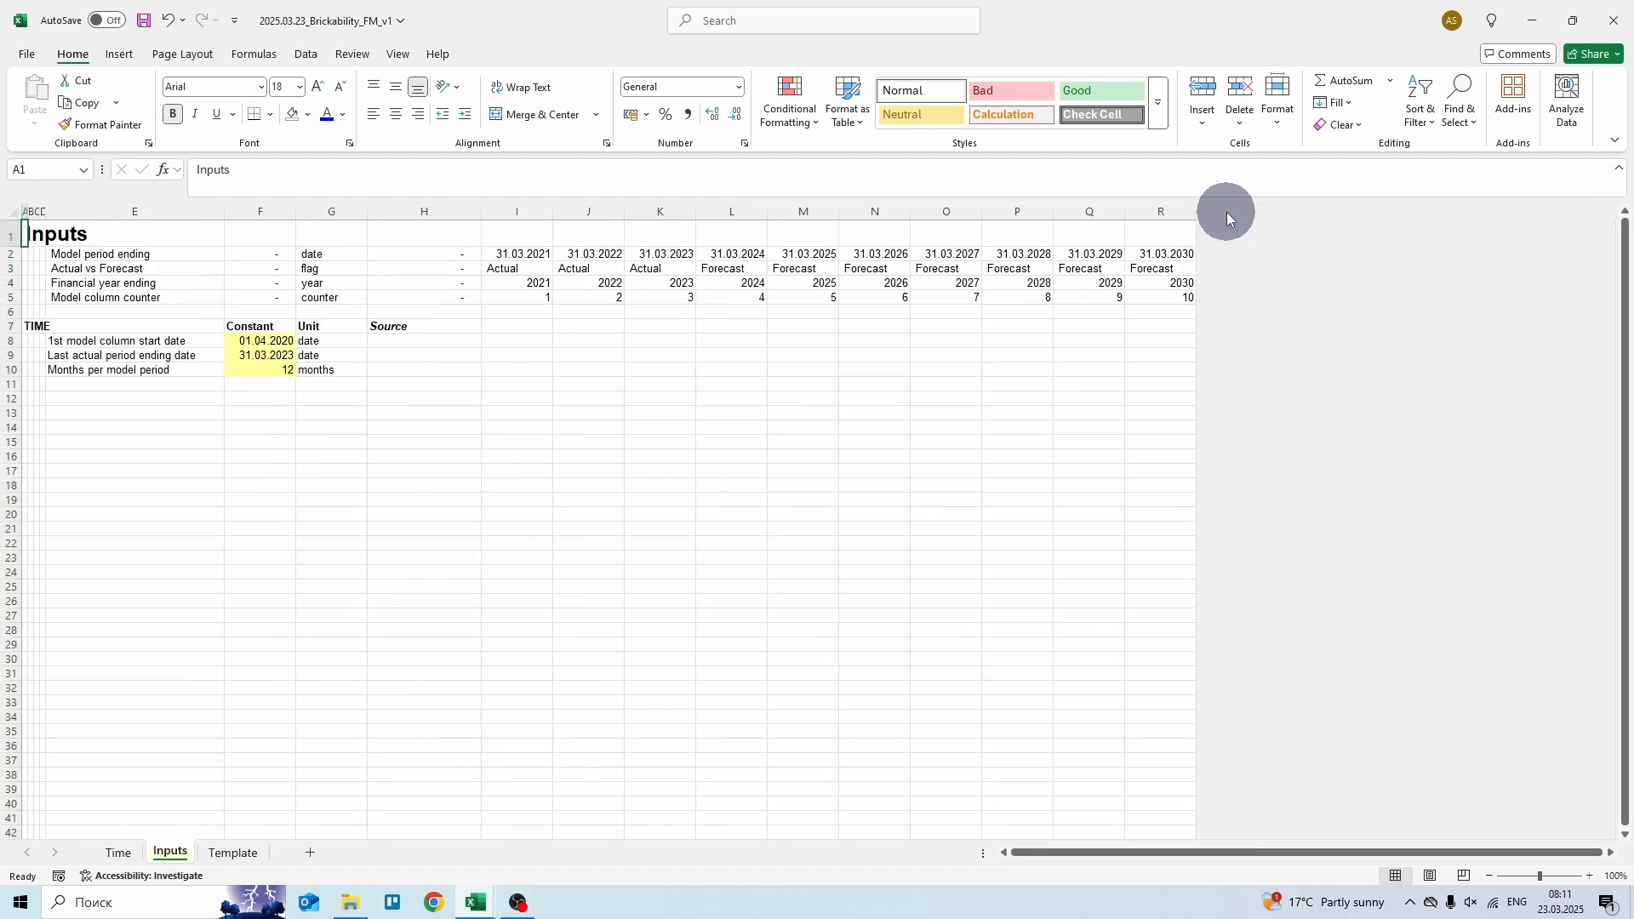
- Freeze the panes of the Inputs sheet at cell I6 to keep rows 1–5 and columns A–H fixed
left_click(523, 311)
left_click(398, 54)
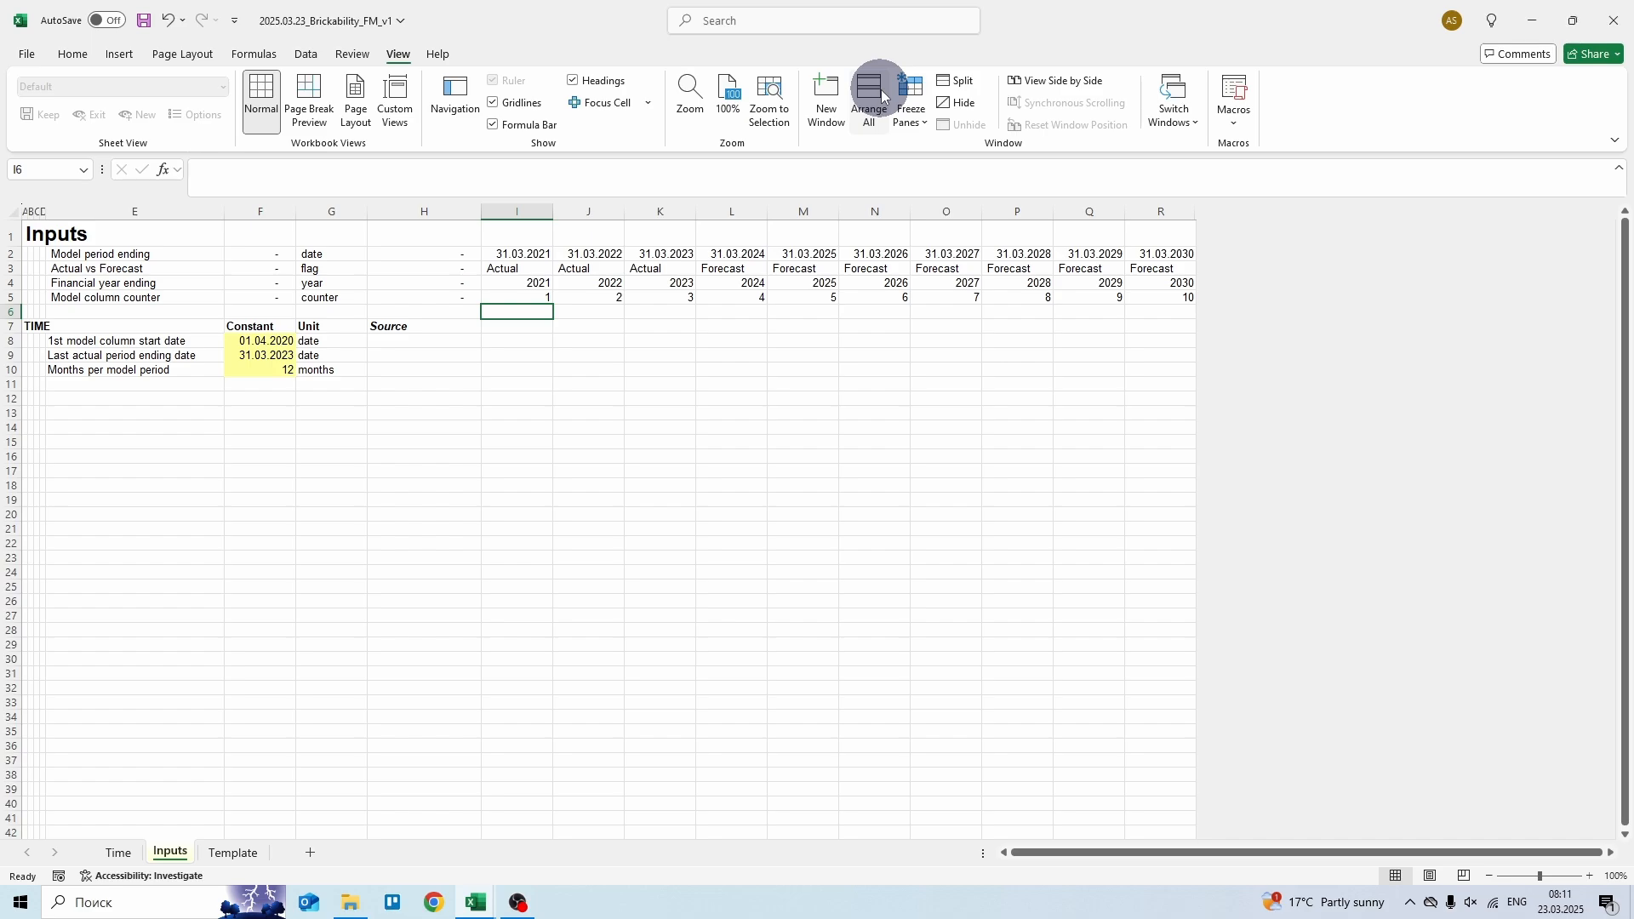
left_click(910, 106)
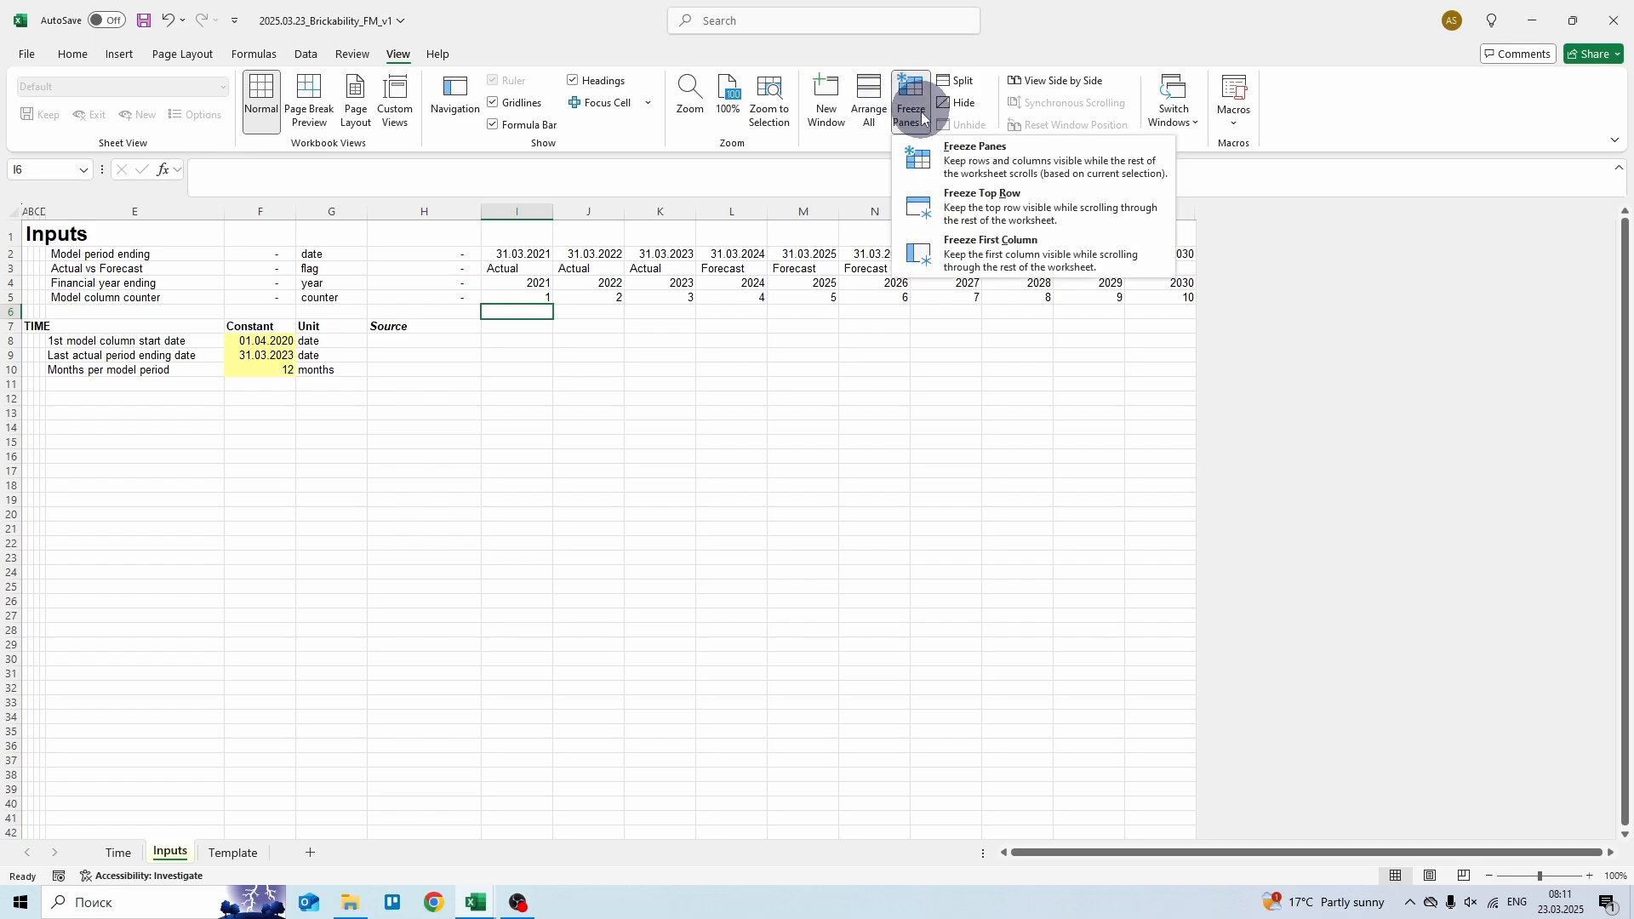
left_click(942, 160)
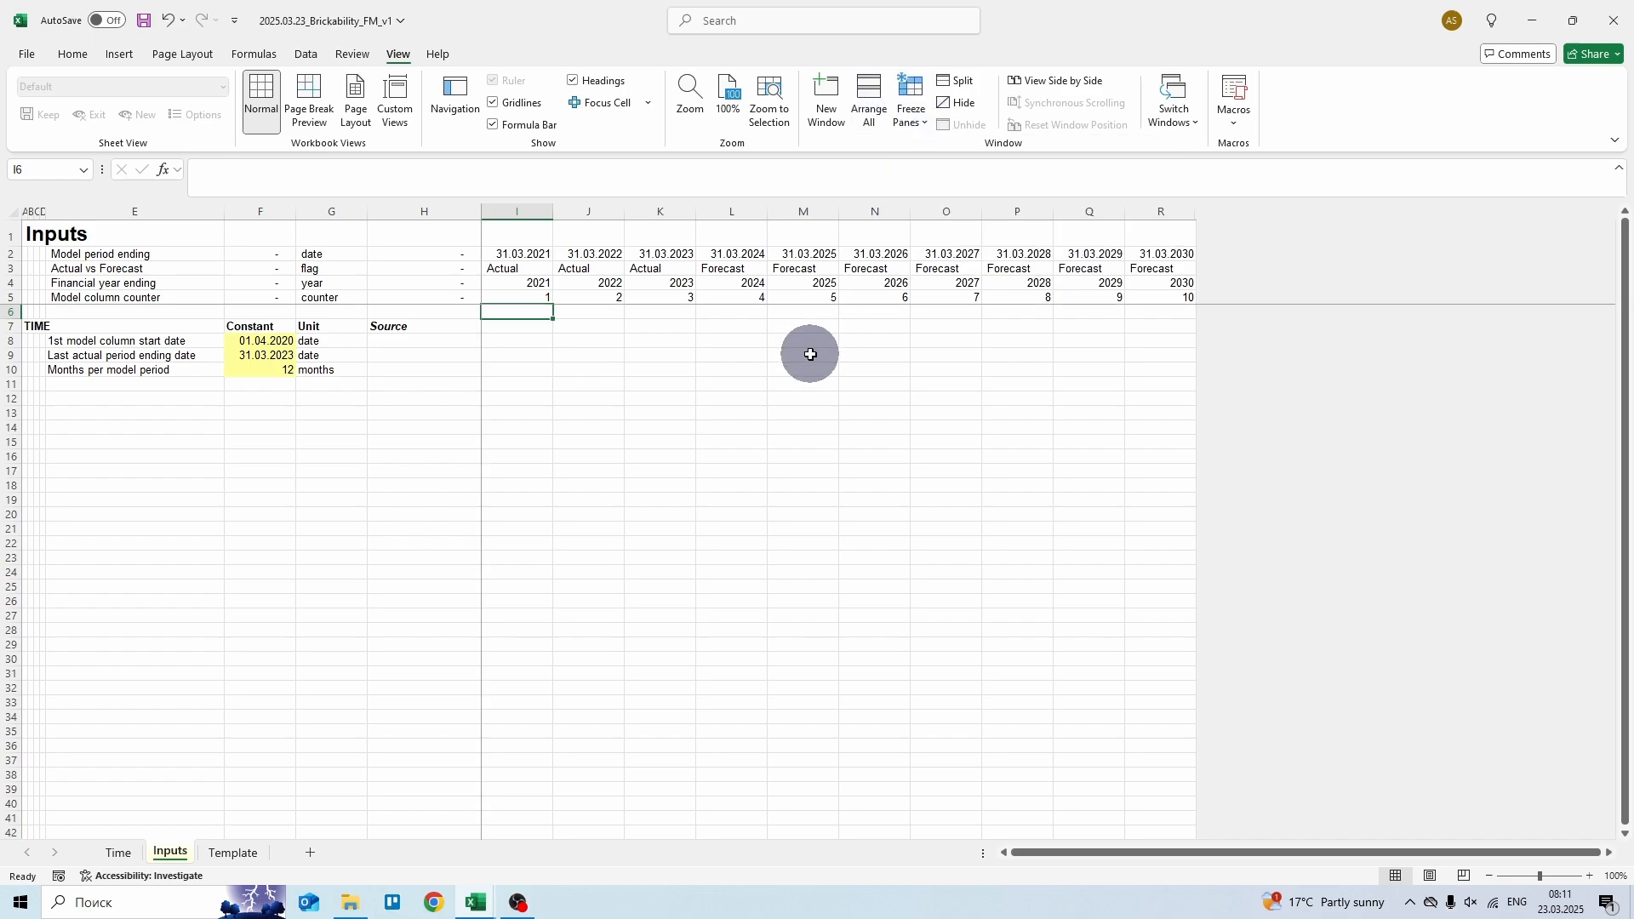
- Freeze the panes of the Template sheet at cell I6 to keep rows 1–5 and columns A–H fixed
left_click(232, 853)
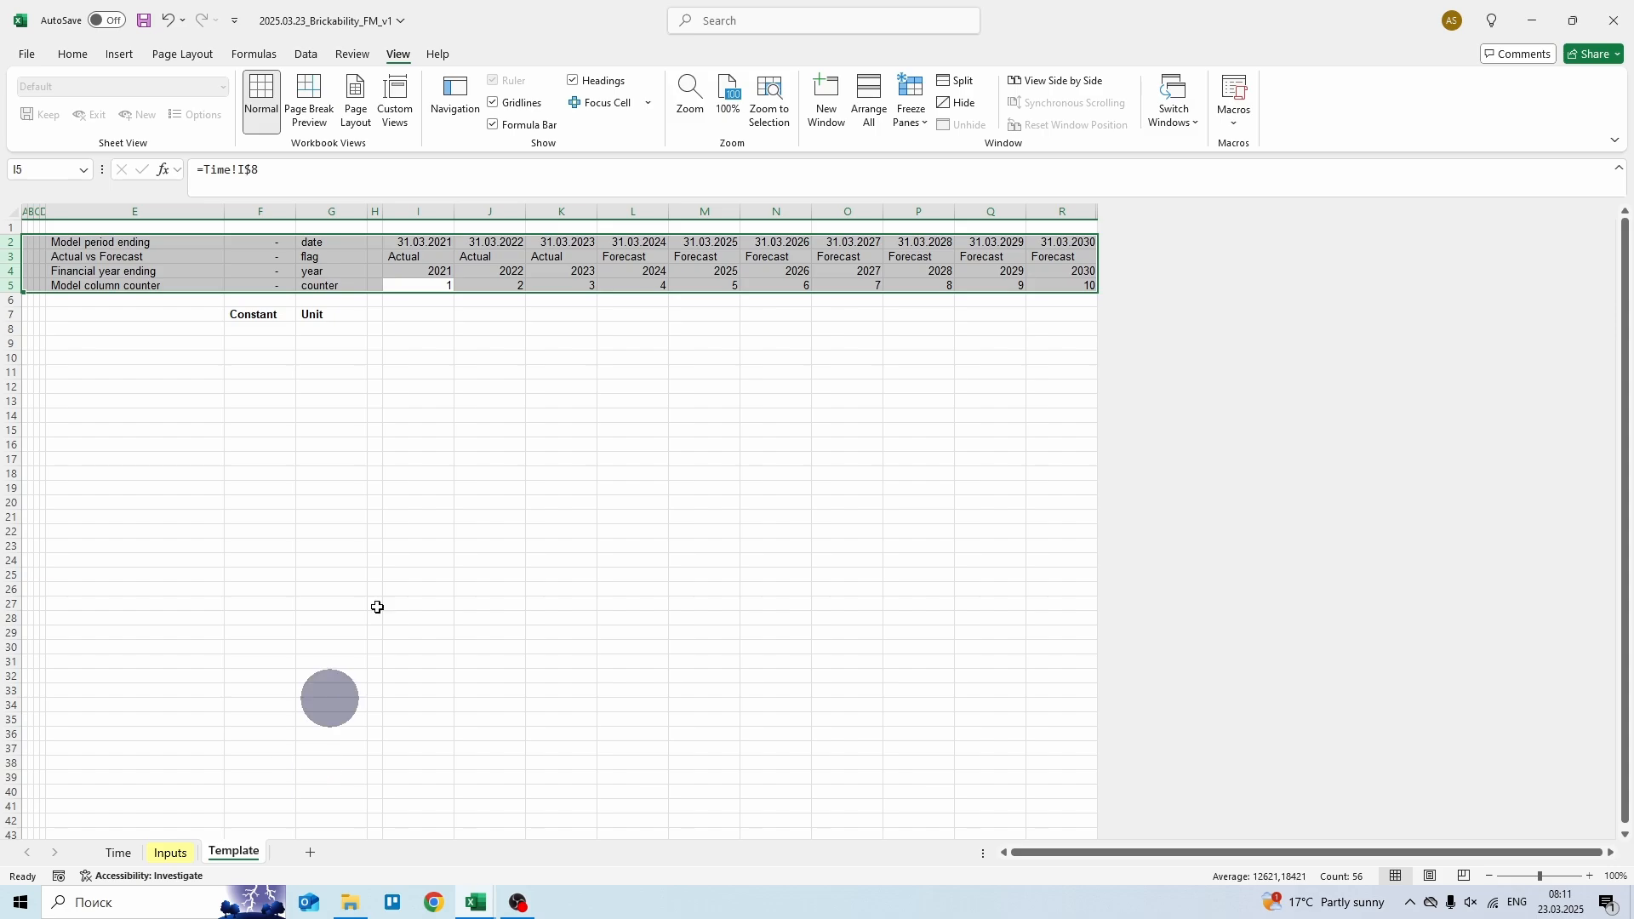
left_click(410, 300)
left_click(926, 124)
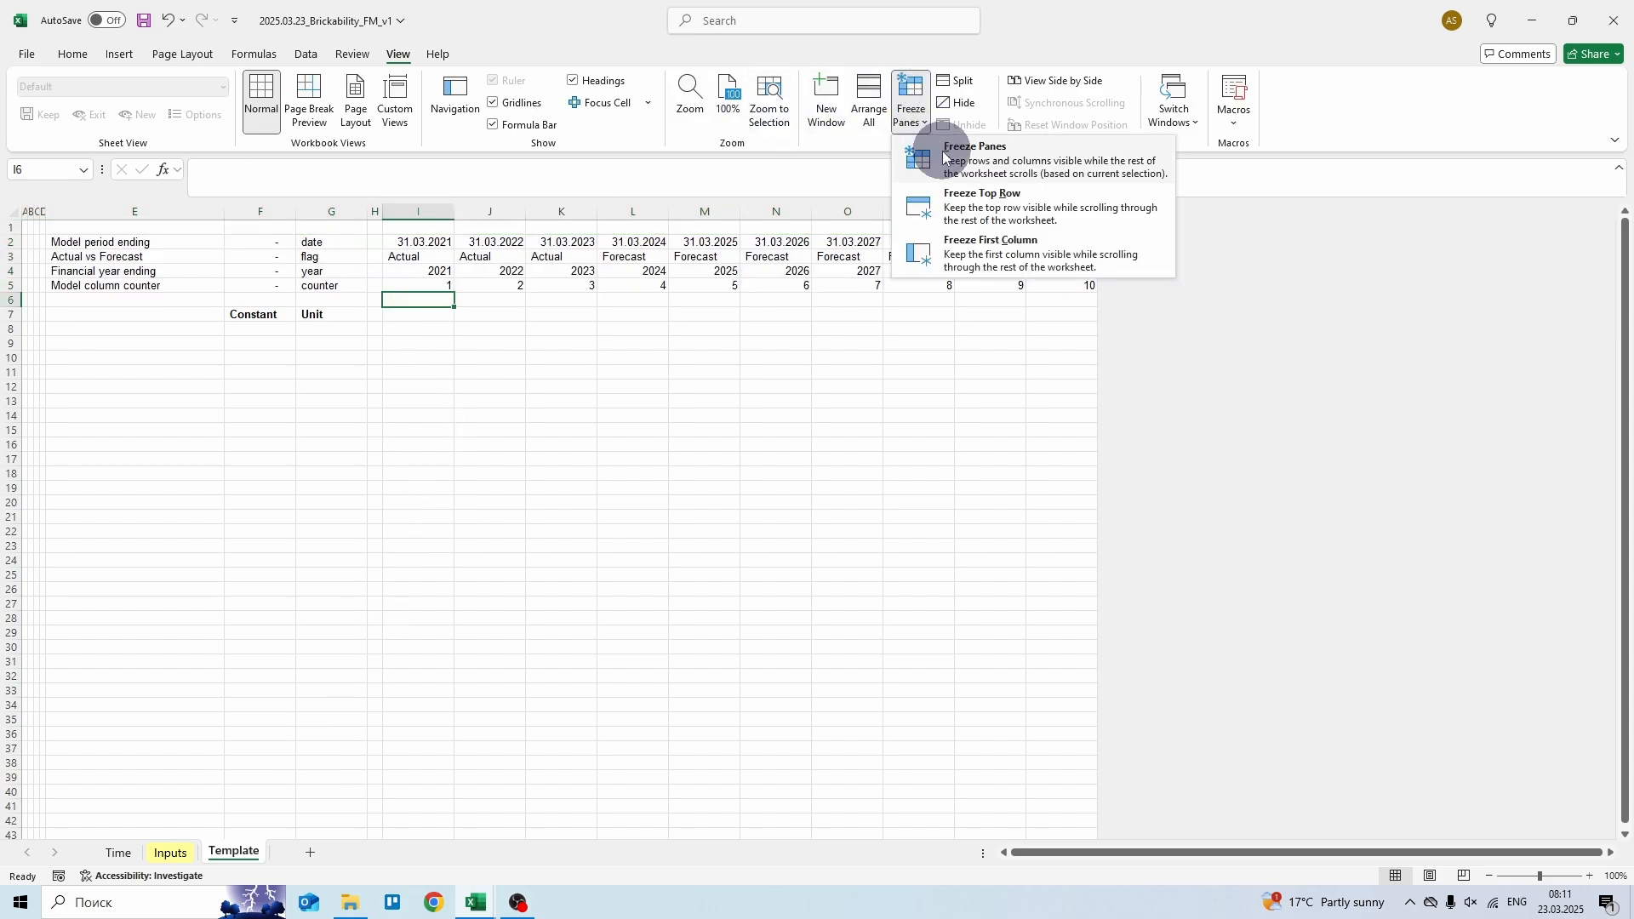
left_click(944, 157)
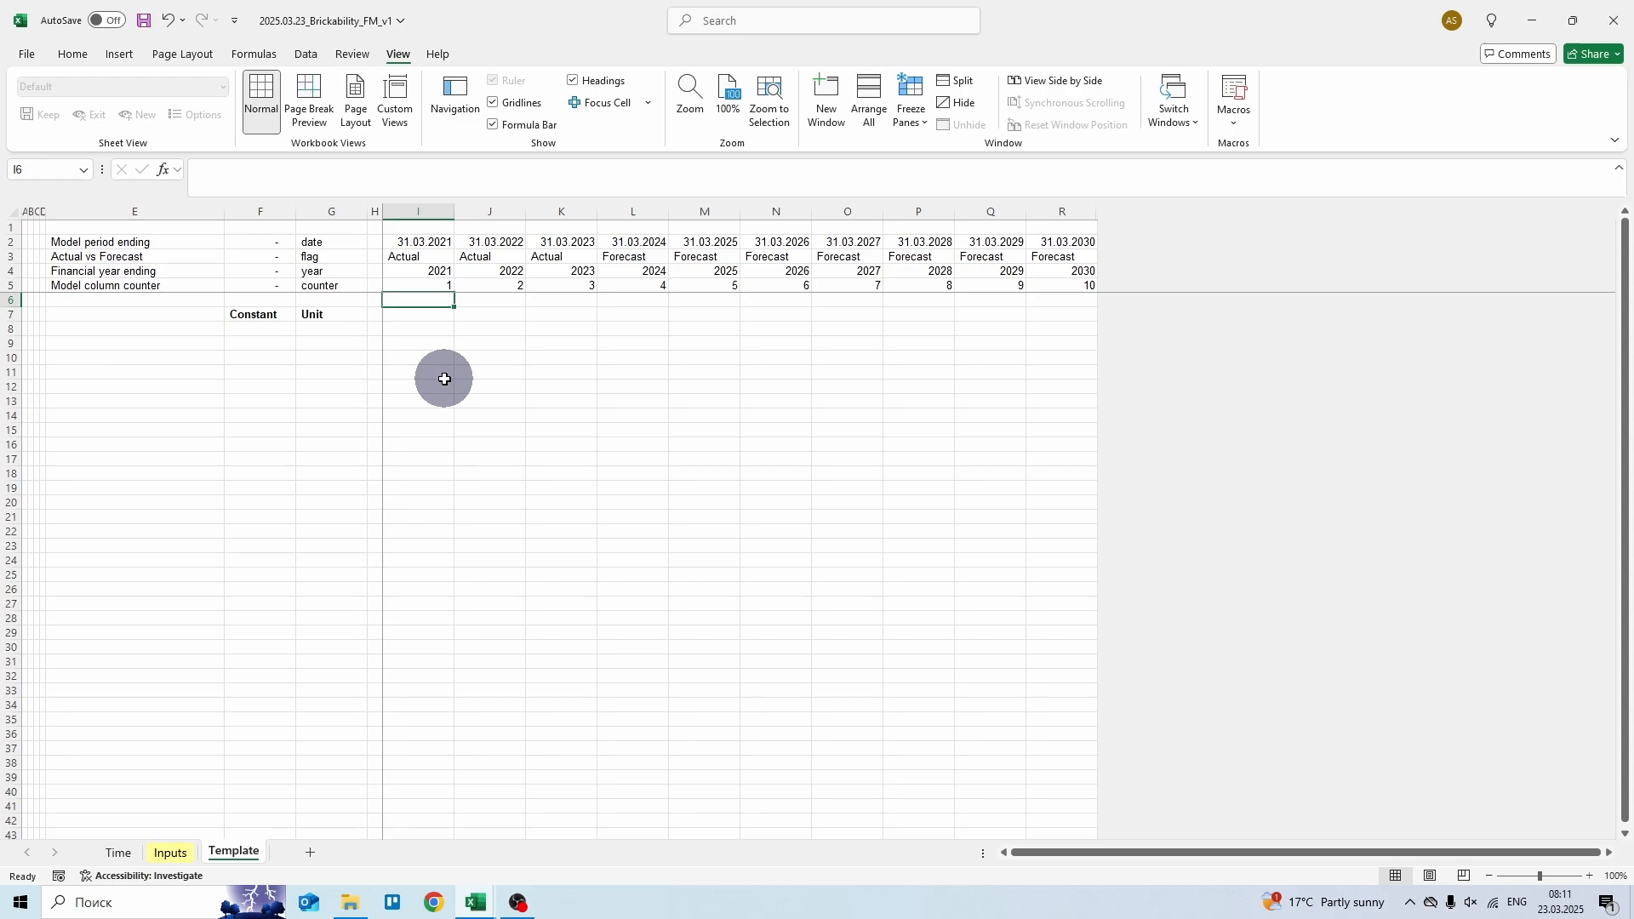
- Set the 1st model column start date in cell F8 of the Inputs sheet to 01.04.2021
left_click(174, 852)
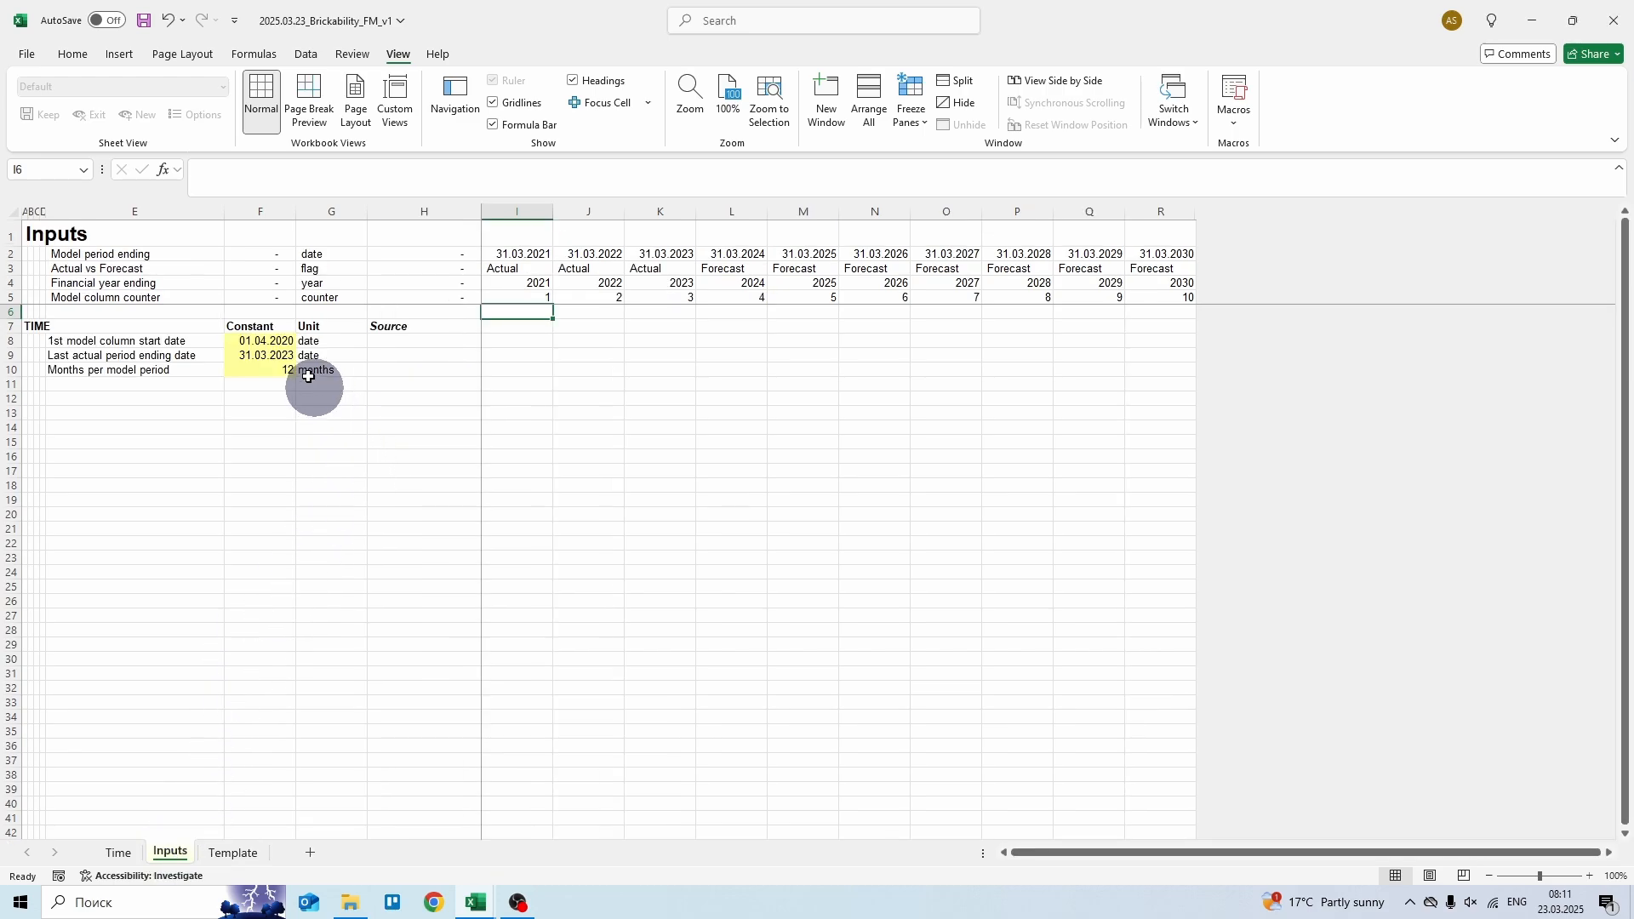
left_click(257, 340)
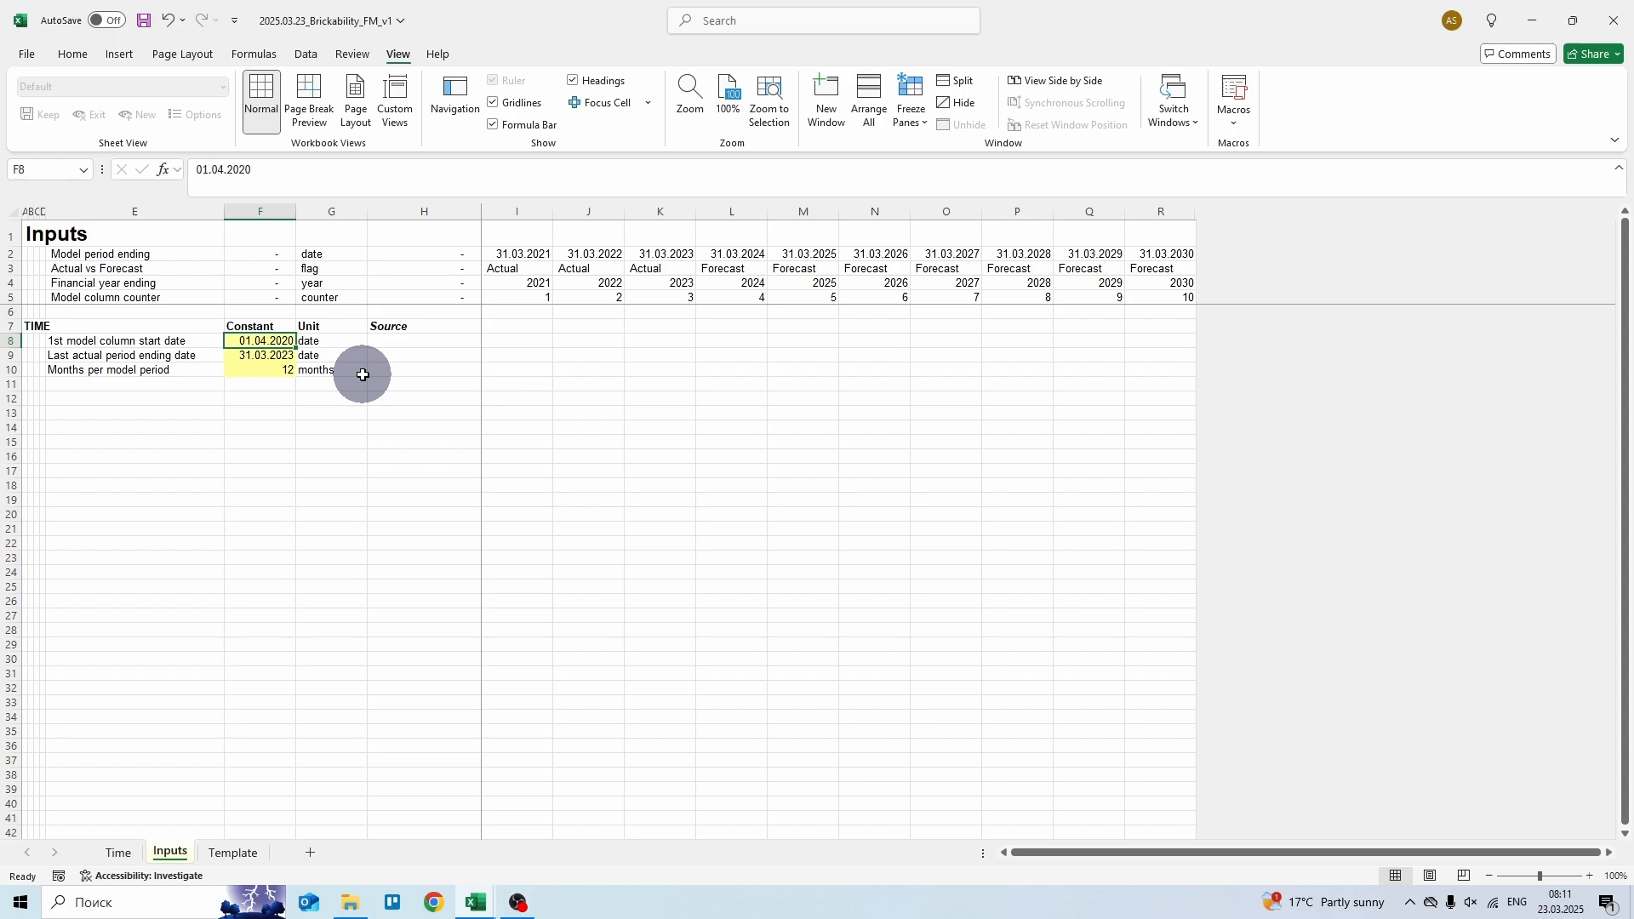
key("F2")
key("BackSpace")
type("1")
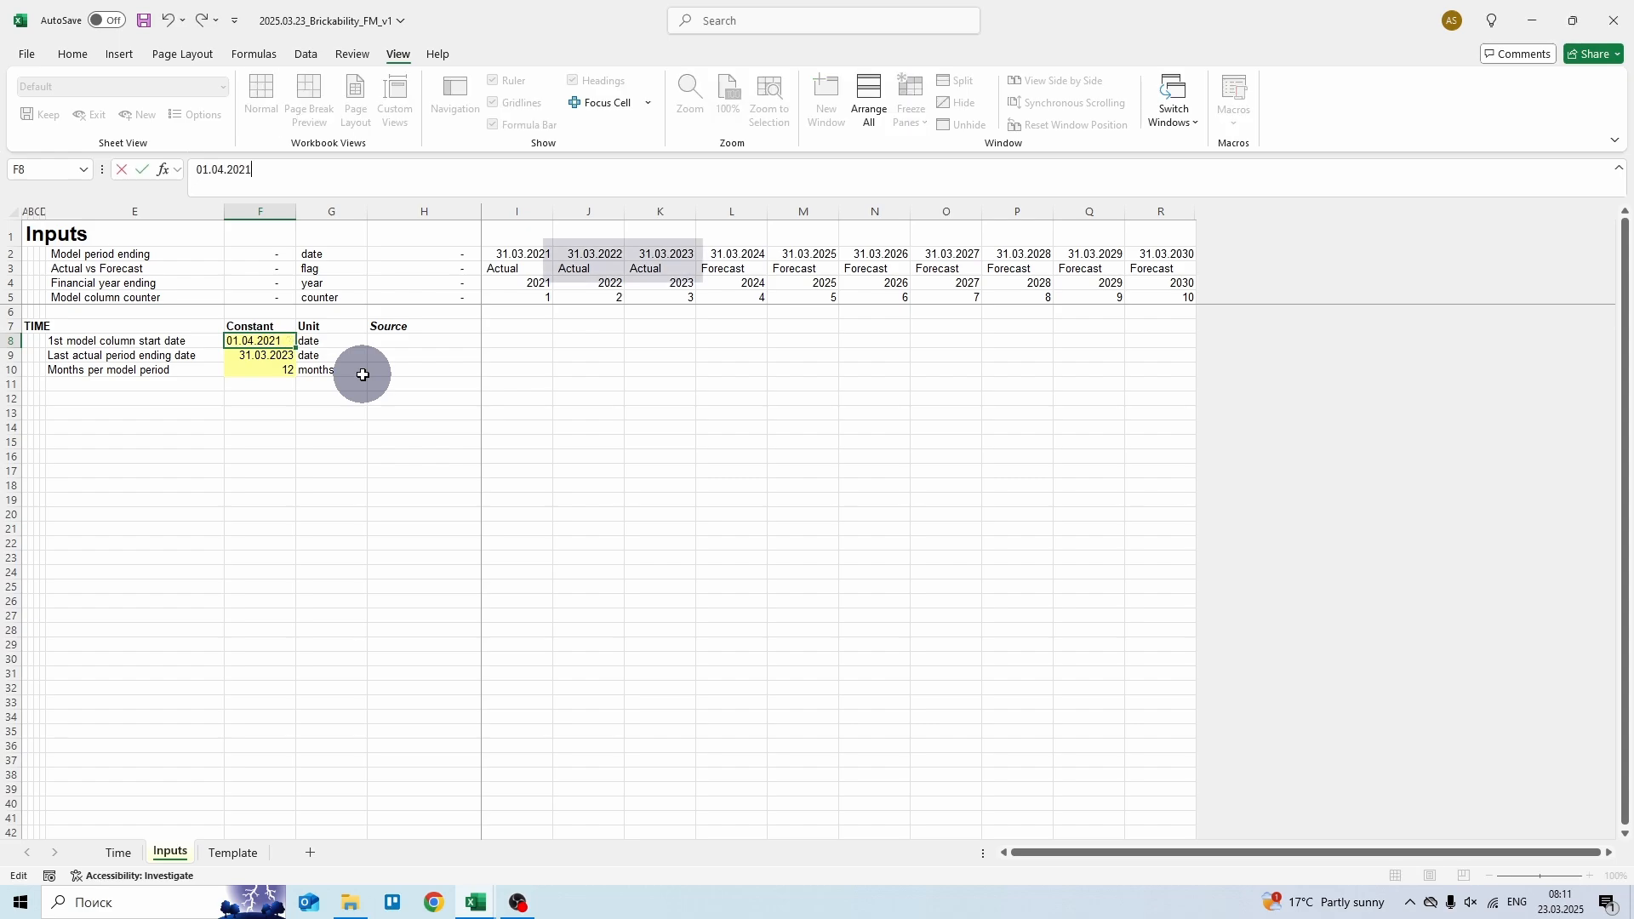
key("ctrl+Return")
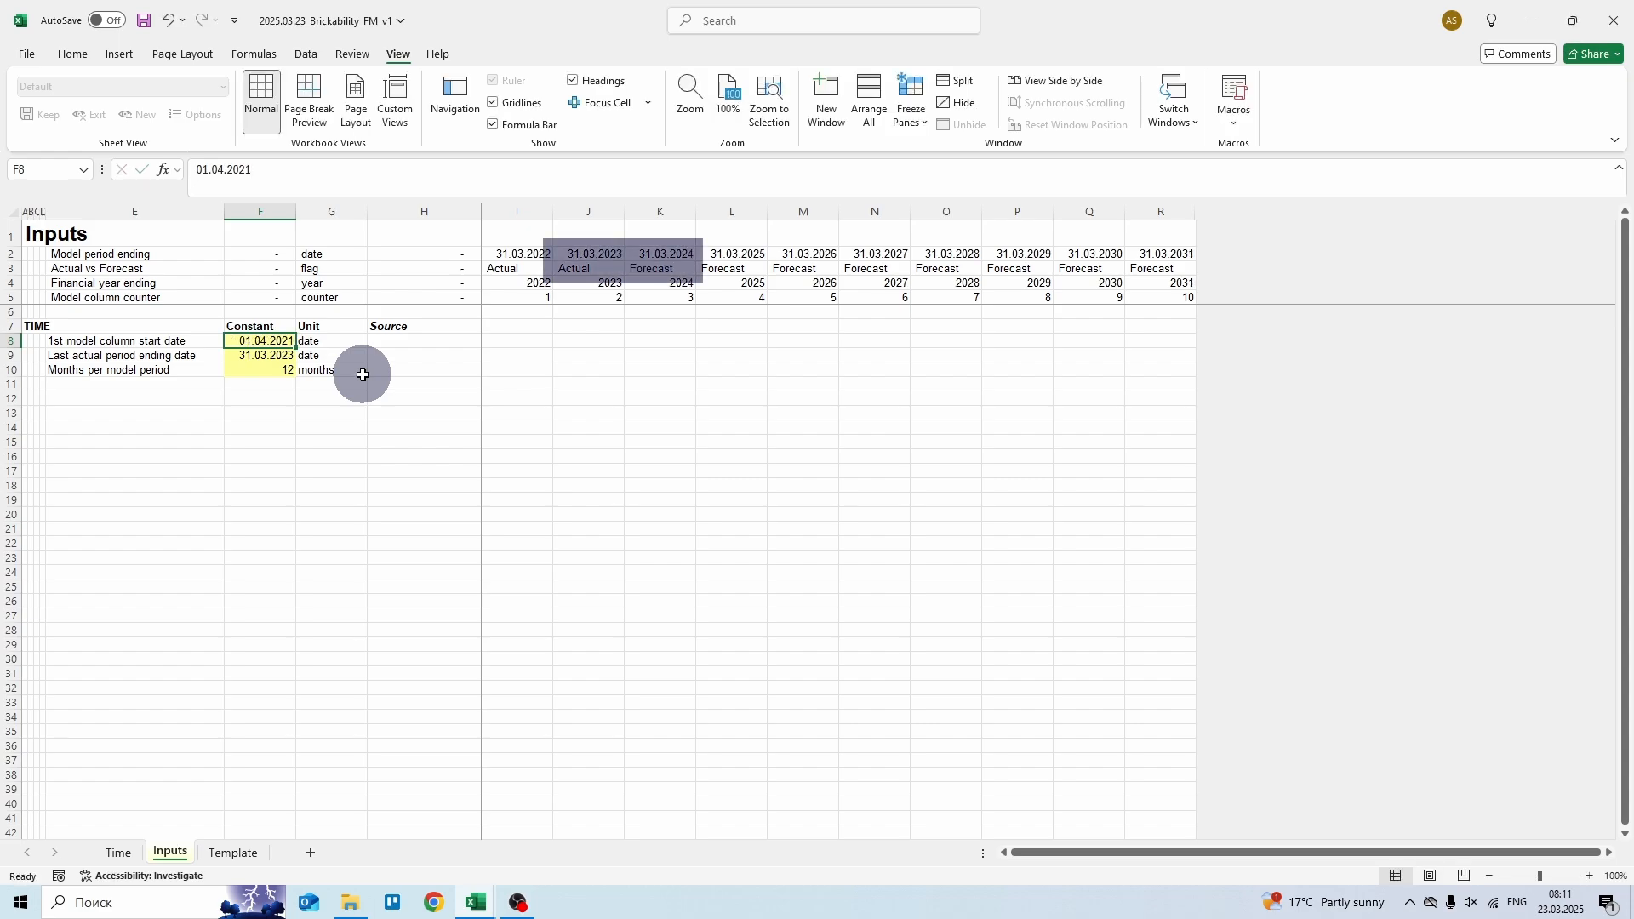